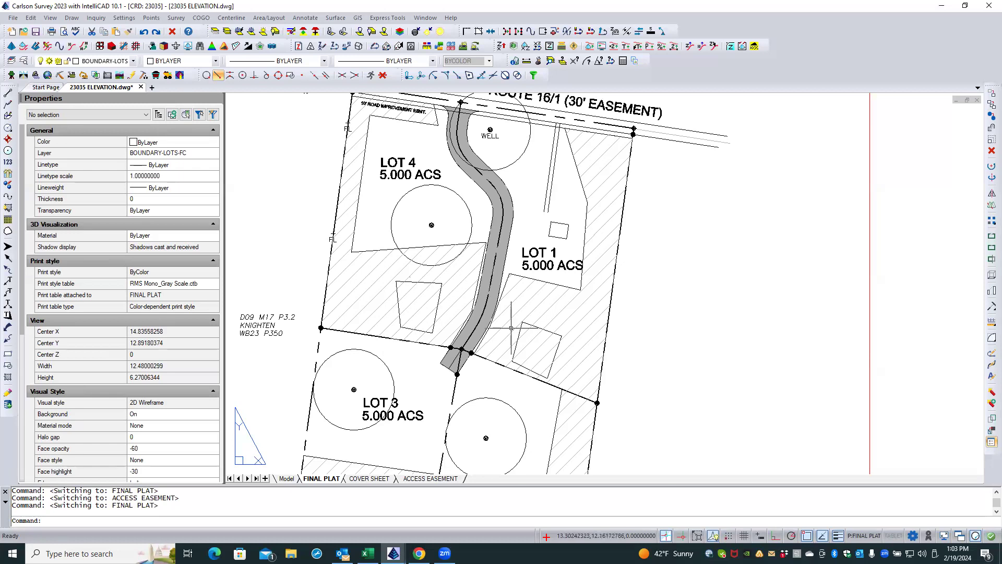
# - Examine the hatched open-space boundaries of Lots 1 and 4 where they run beside the access easement
pyautogui.scroll(2, 462, 347)
pyautogui.scroll(2, 464, 344)
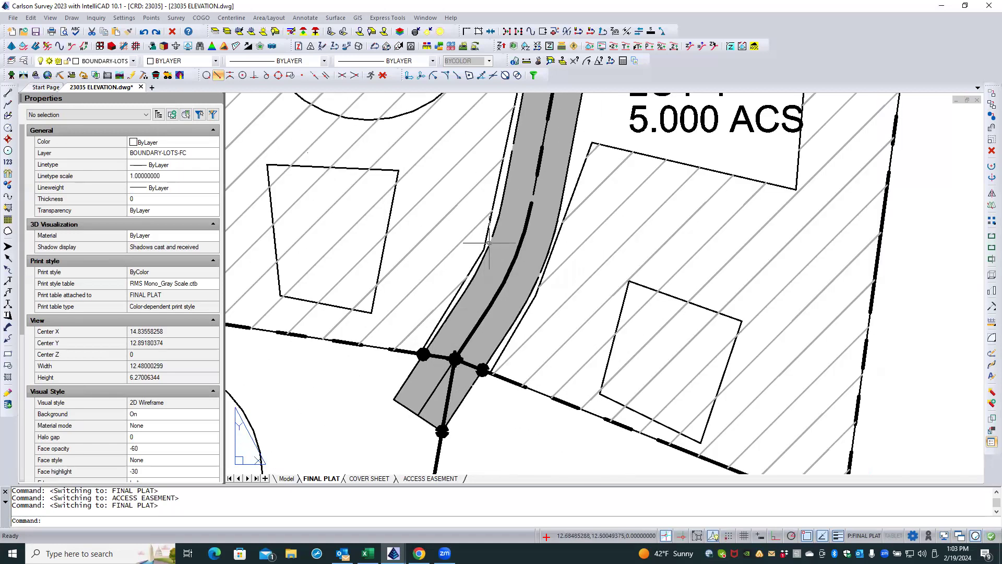
pyautogui.scroll(-3, 501, 202)
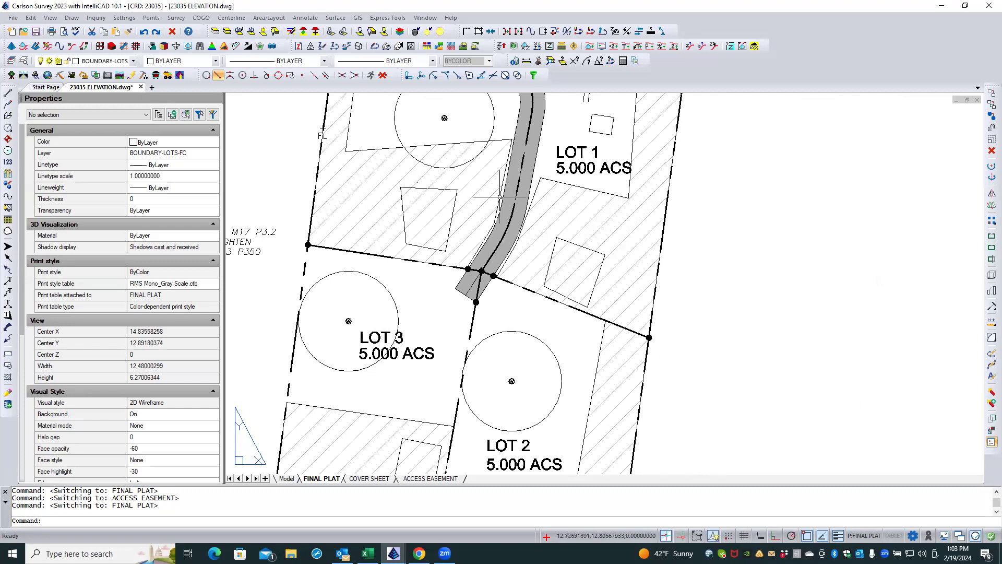
pyautogui.scroll(2, 492, 206)
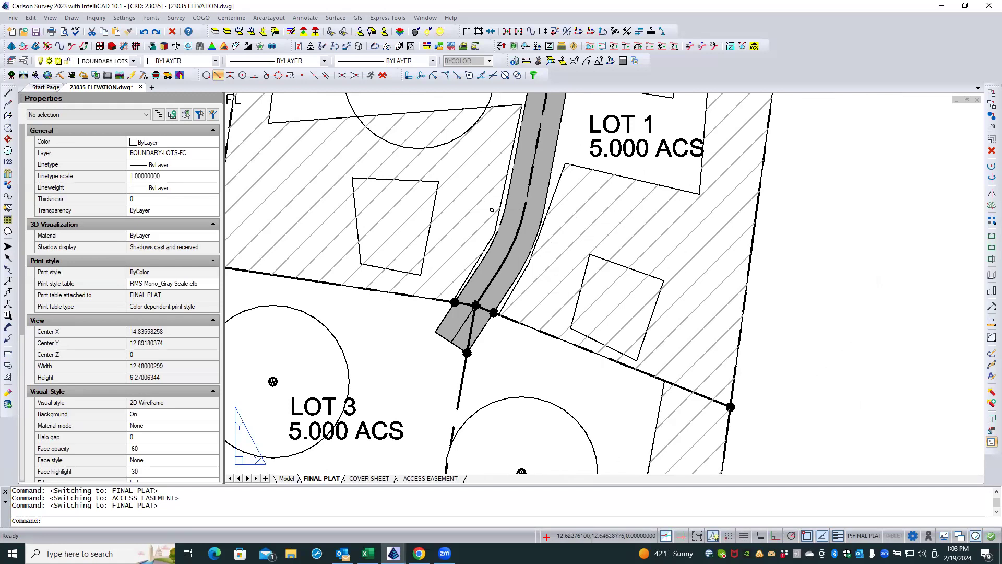
pyautogui.scroll(-1, 460, 274)
pyautogui.scroll(-2, 460, 274)
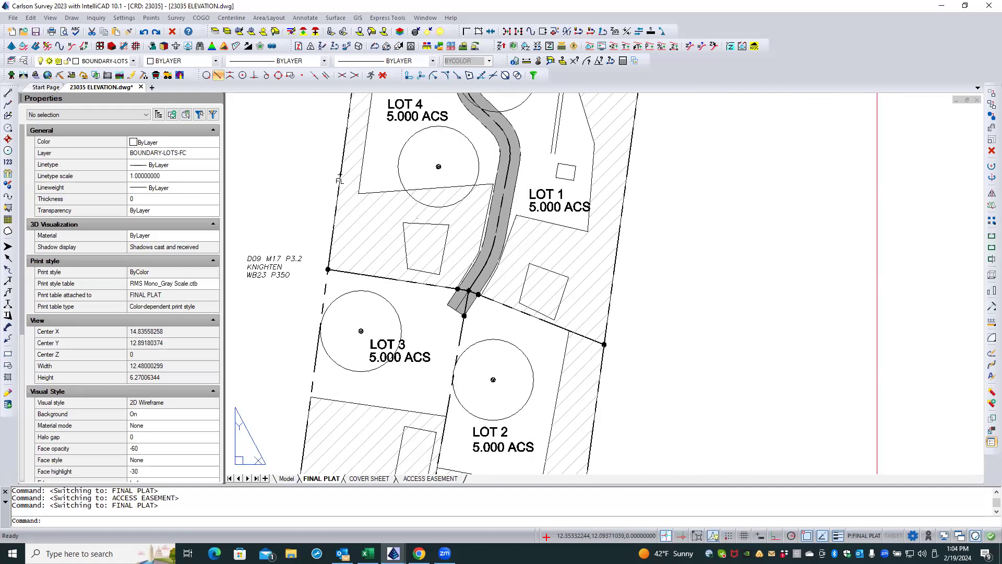
pyautogui.scroll(-2, 424, 235)
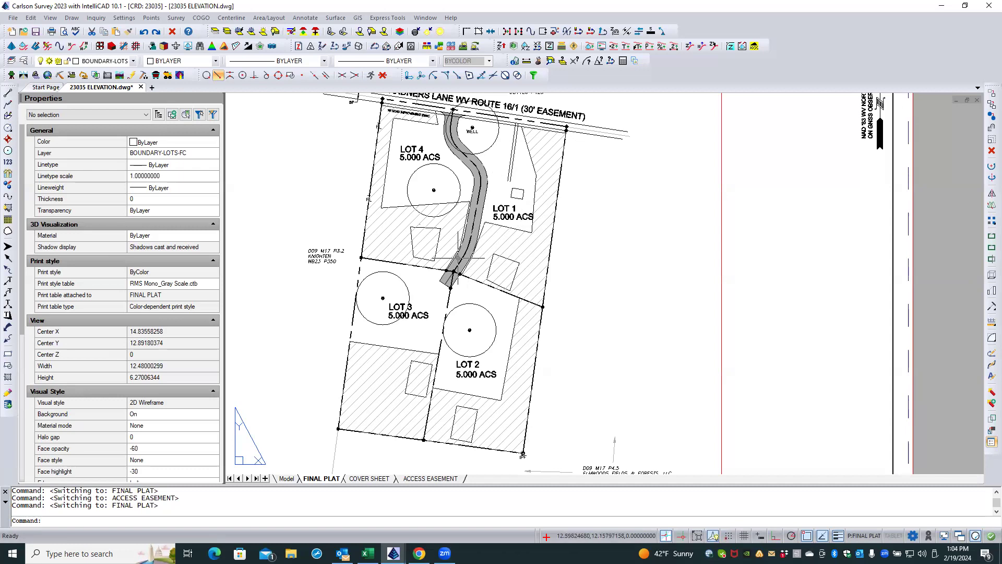
# - Activate the plat viewport and select the Lot 4 OPEN SPACE polyline to check its area property
pyautogui.click(393, 194)
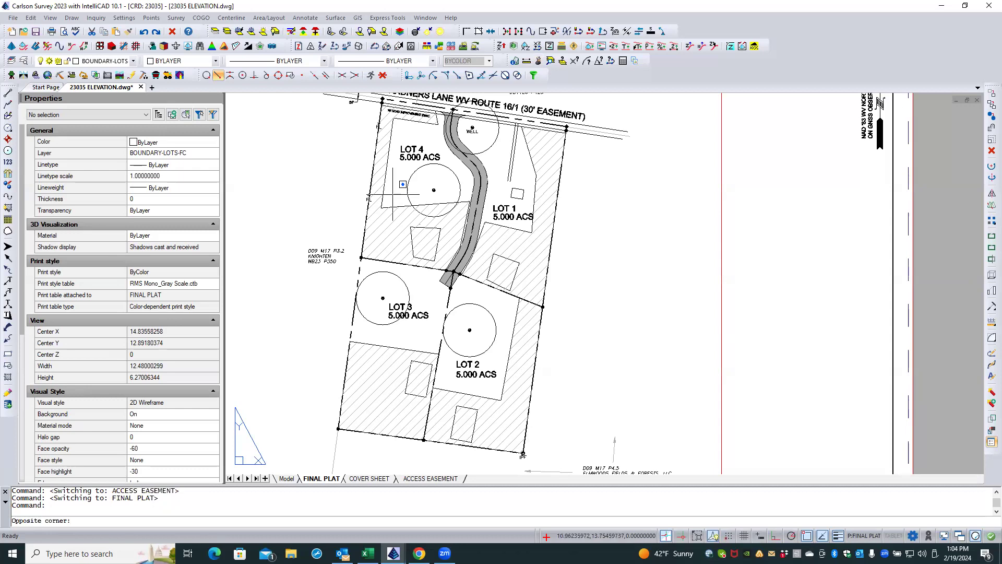
pyautogui.click(393, 196)
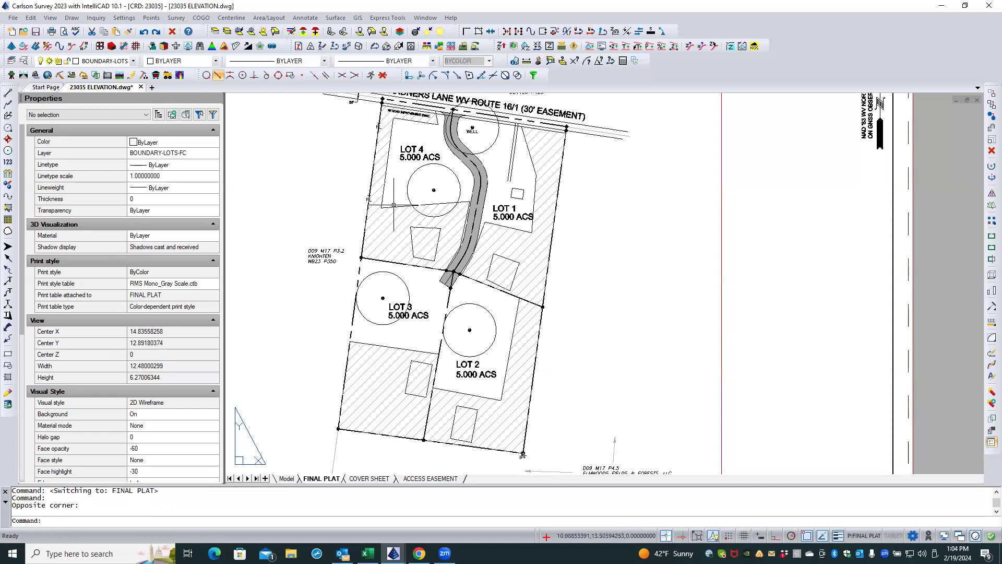
pyautogui.click(394, 205)
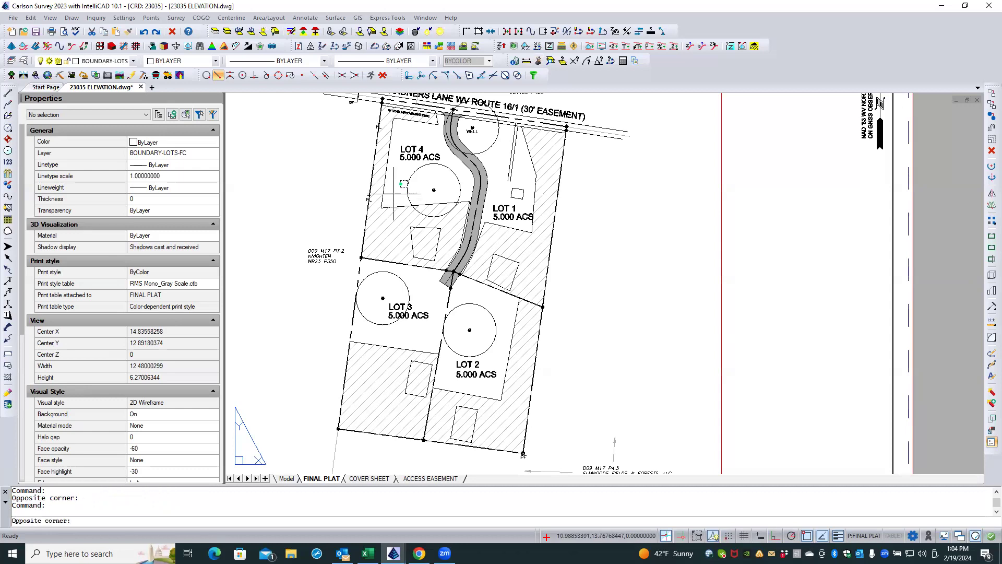
pyautogui.doubleClick(393, 201)
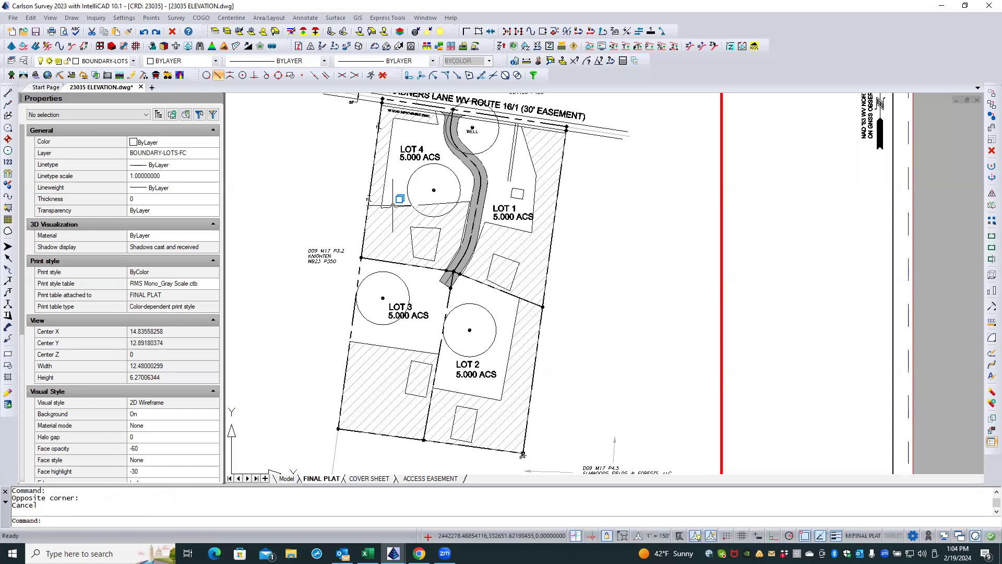
pyautogui.click(393, 205)
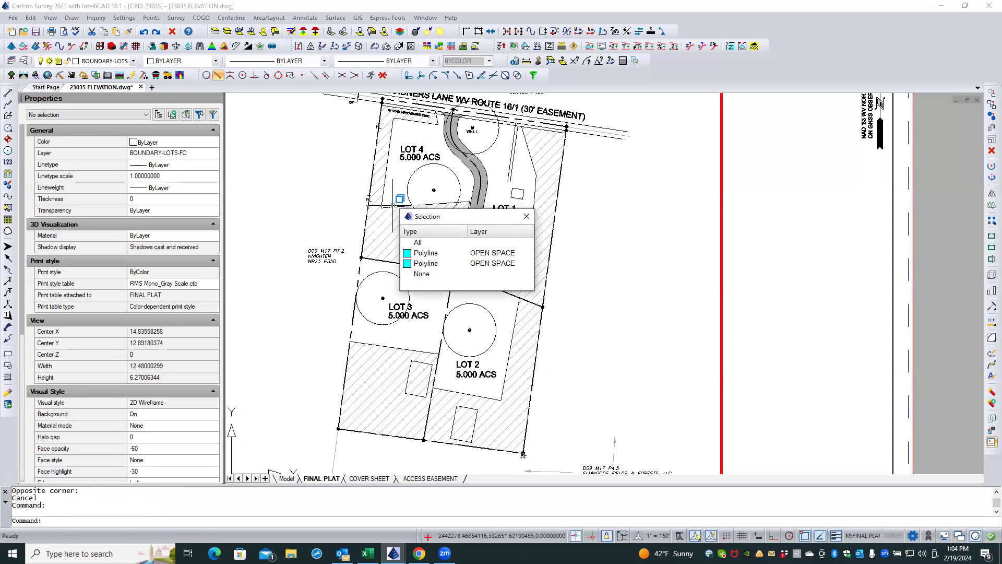
pyautogui.click(427, 263)
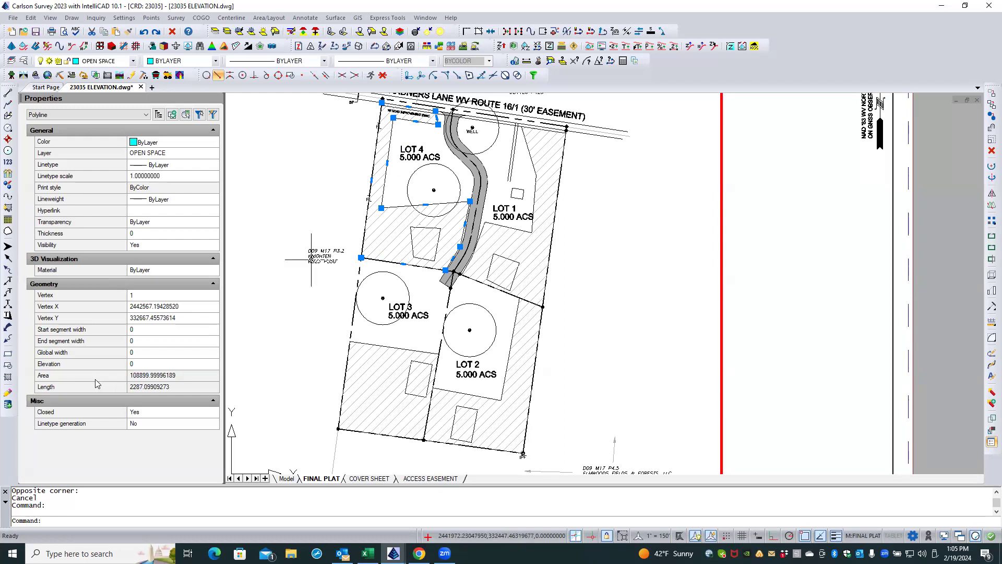
pyautogui.click(179, 377)
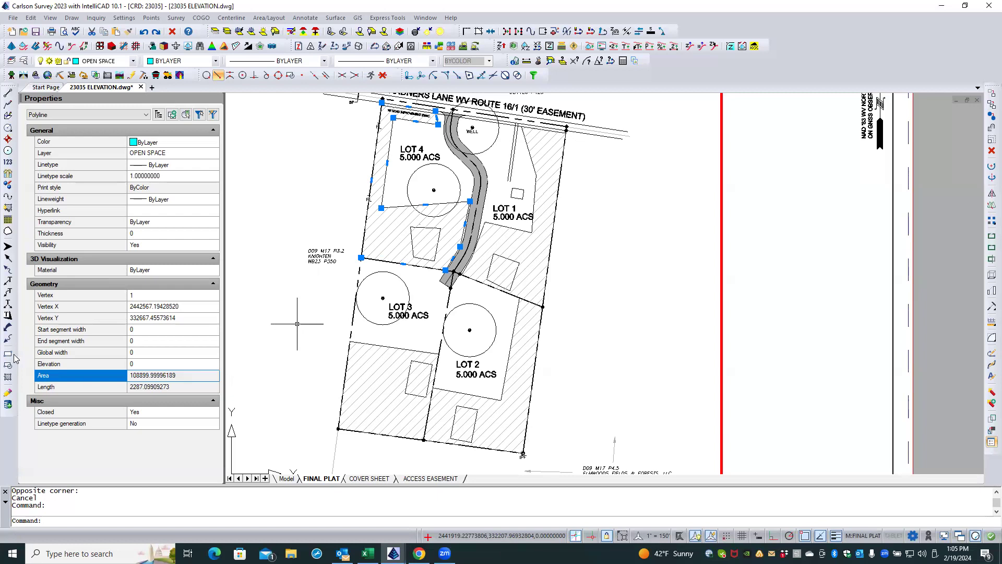
pyautogui.click(319, 196)
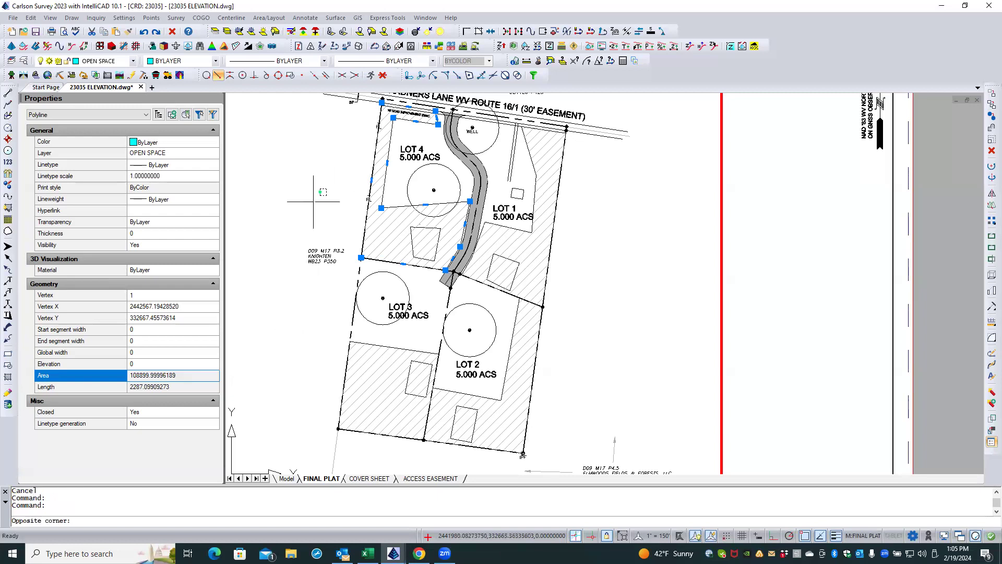
pyautogui.click(322, 213)
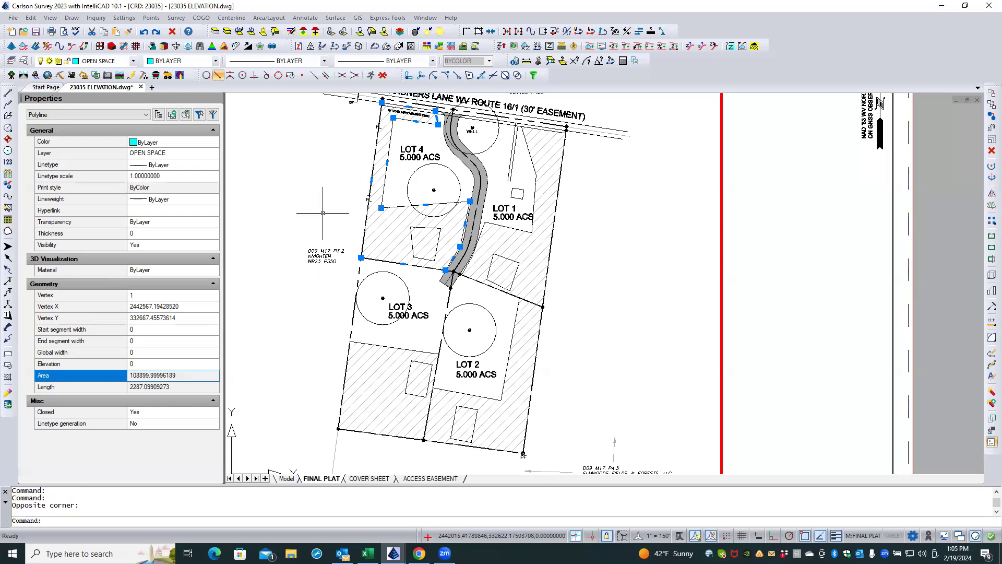
# - Examine the selected Lot 4 open-space outline and its vertices along the lot lines and access easement
pyautogui.scroll(5, 376, 113)
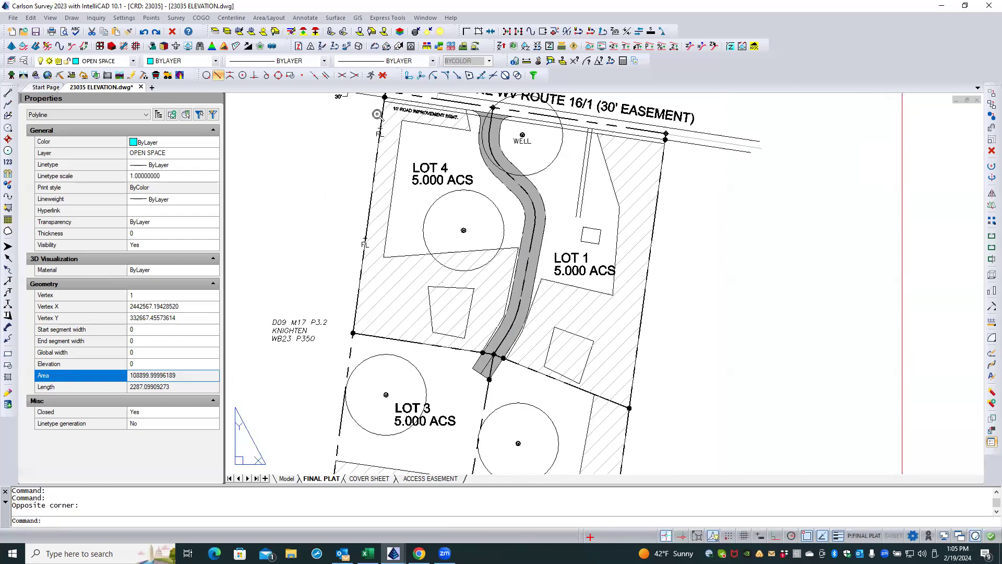
pyautogui.scroll(-5, 331, 147)
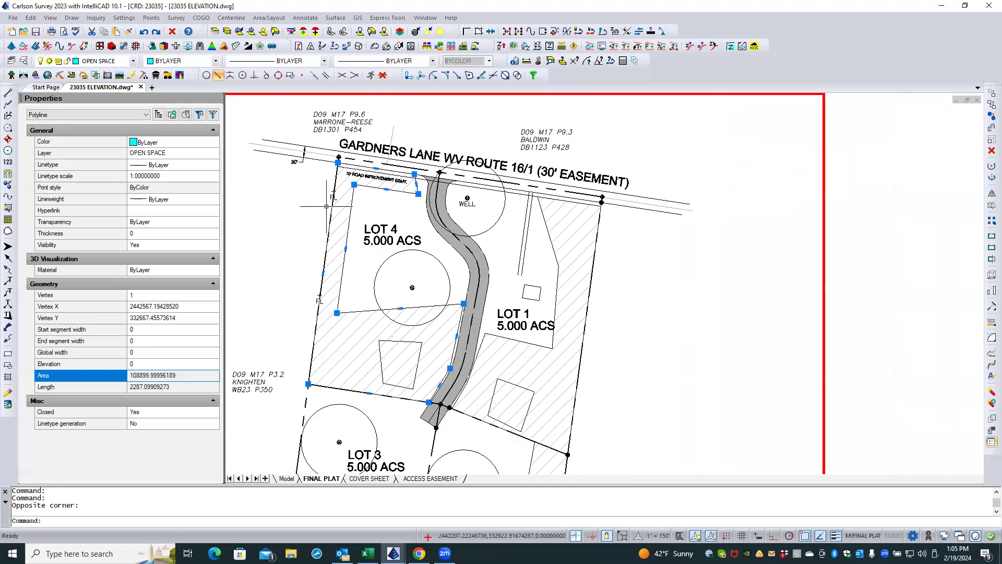
pyautogui.scroll(2, 456, 269)
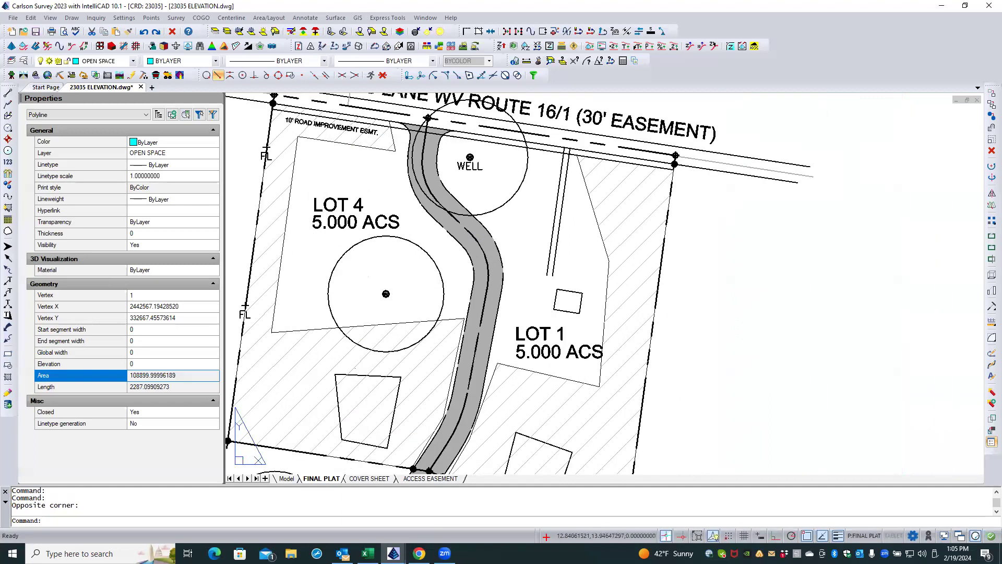
pyautogui.moveTo(464, 292); pyautogui.dragTo(478, 252, button='middle')
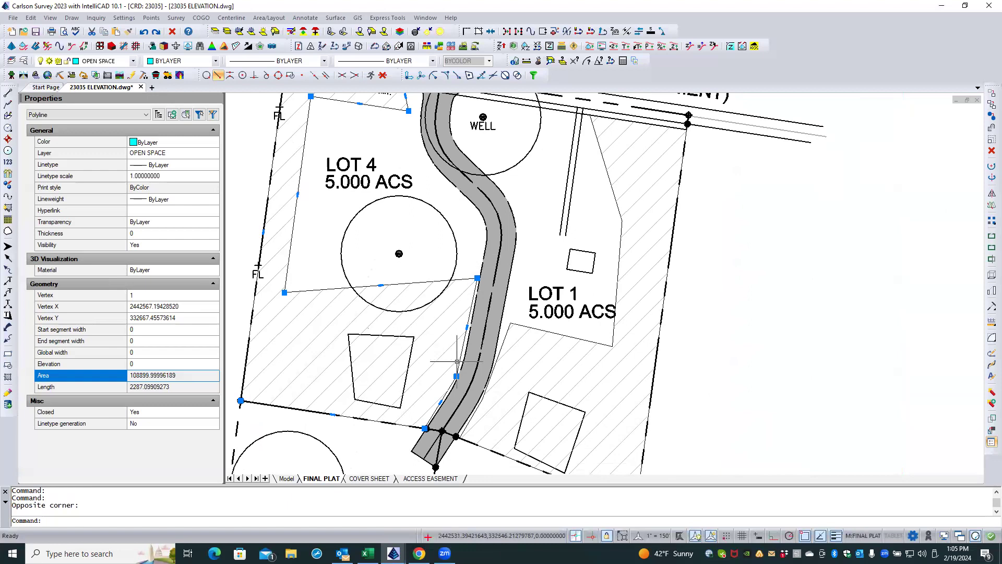
pyautogui.moveTo(456, 376)
pyautogui.moveTo(442, 401)
pyautogui.moveTo(381, 285)
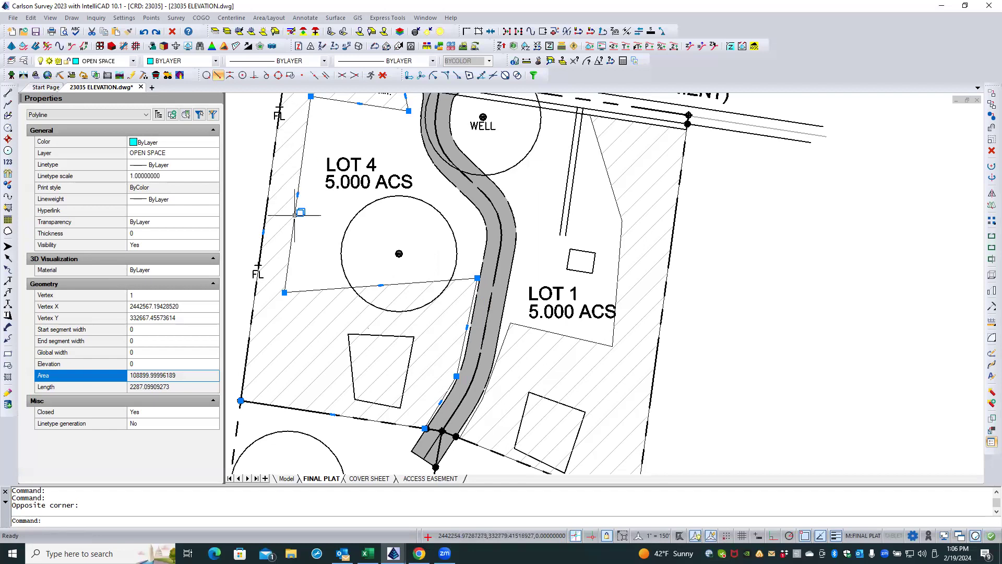
pyautogui.moveTo(319, 230); pyautogui.dragTo(308, 281, button='middle')
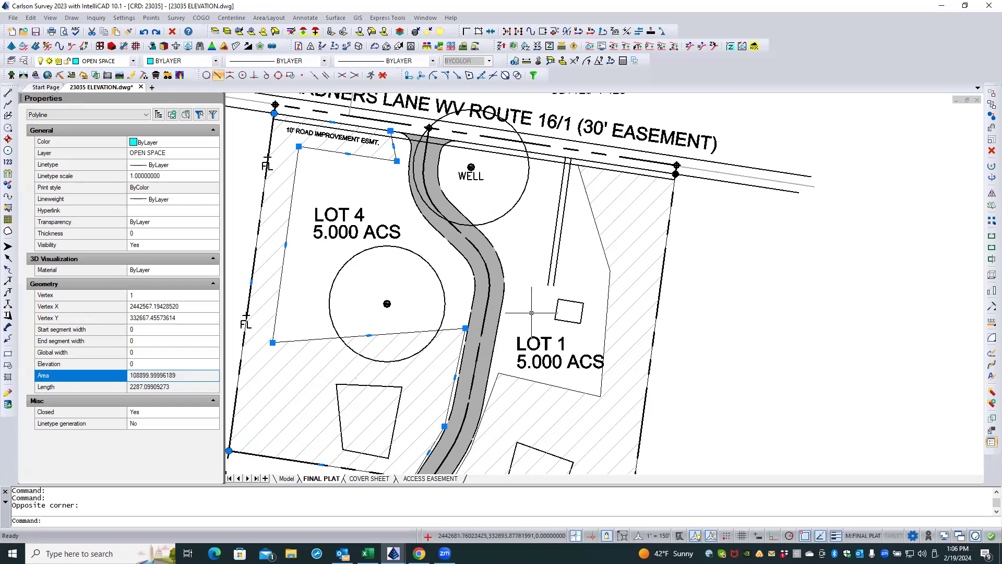
pyautogui.scroll(-2, 510, 356)
pyautogui.scroll(-2, 481, 426)
pyautogui.moveTo(472, 472); pyautogui.dragTo(486, 378, button='middle')
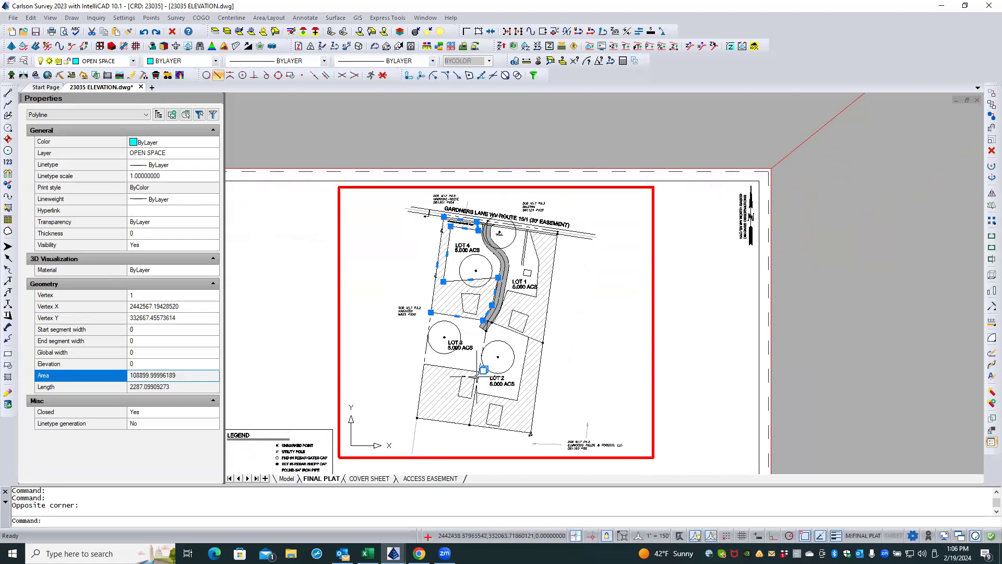
pyautogui.scroll(3, 477, 376)
pyautogui.moveTo(479, 293); pyautogui.dragTo(440, 400, button='middle')
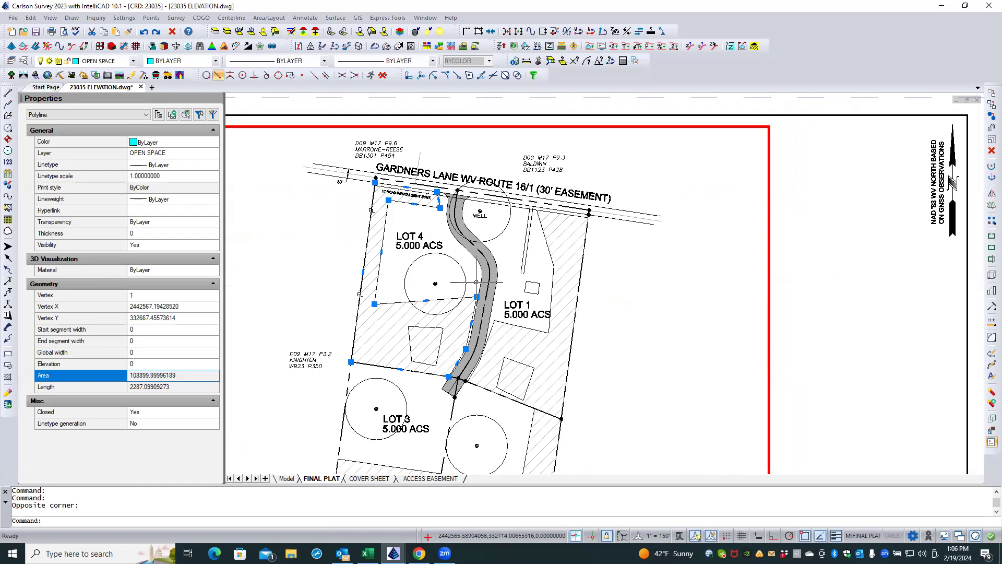
pyautogui.scroll(4, 475, 283)
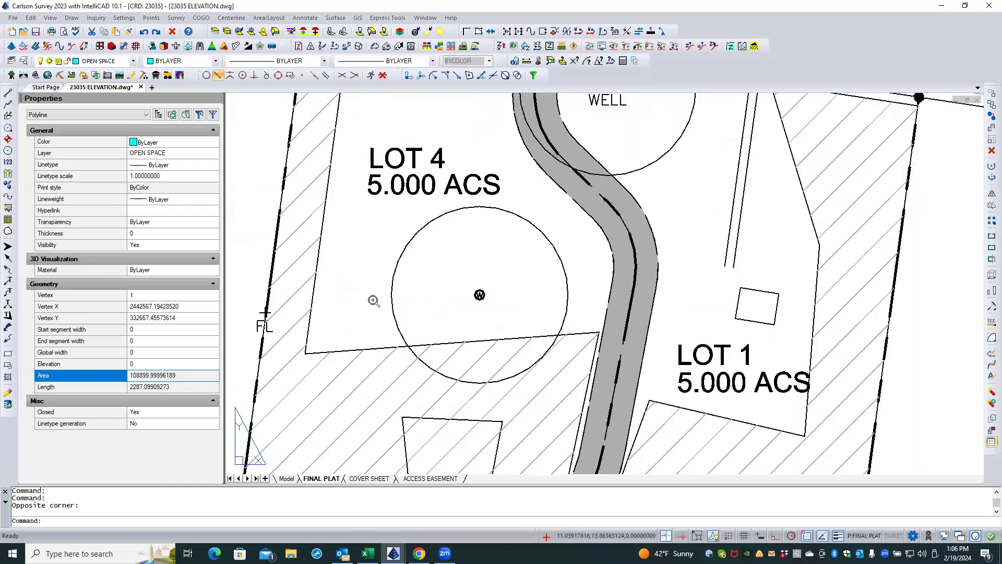
pyautogui.moveTo(481, 323); pyautogui.dragTo(472, 181, button='middle')
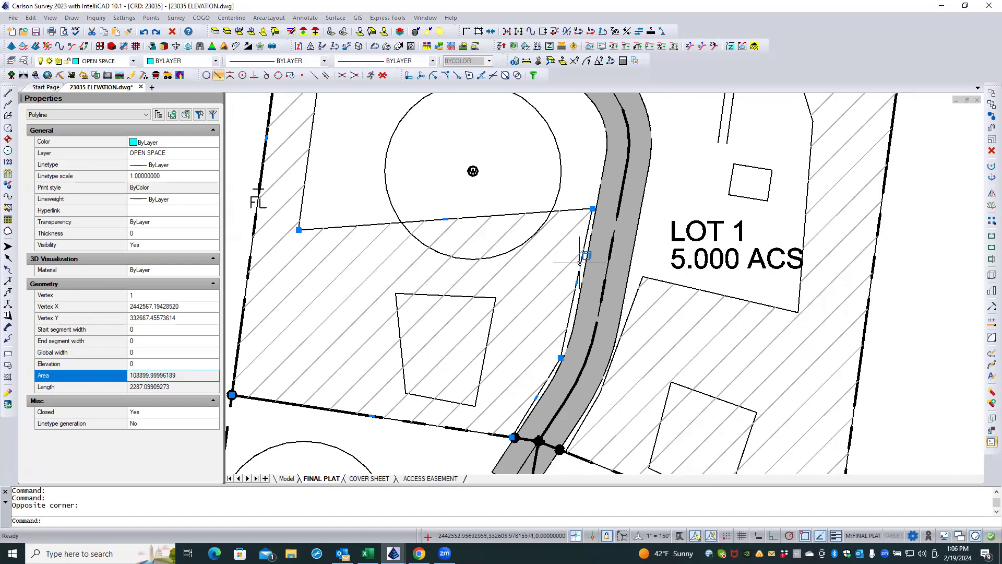
pyautogui.moveTo(592, 209)
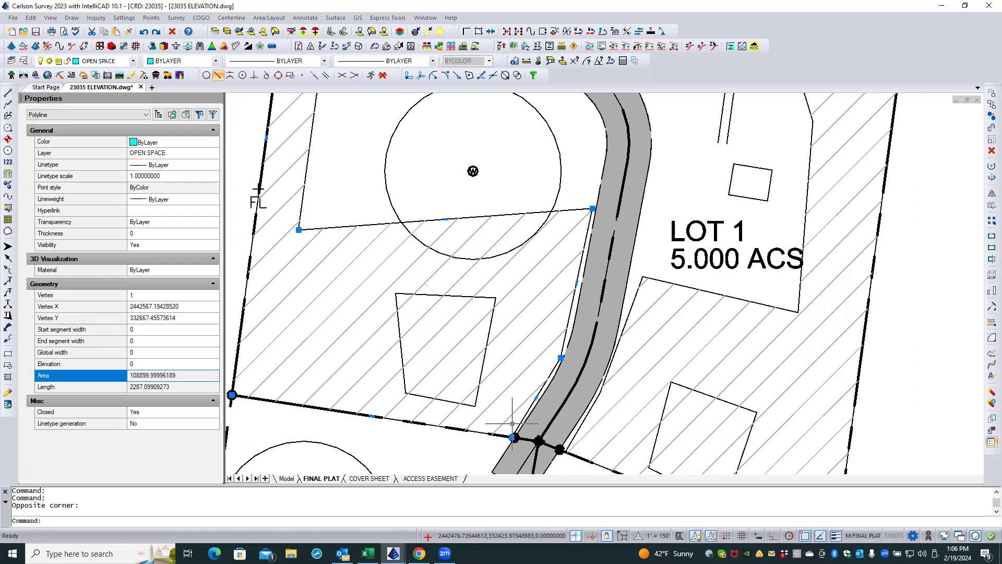
# - Add the access easement boundary polyline to the selection near the Lot 4 southern corner
pyautogui.scroll(4, 496, 443)
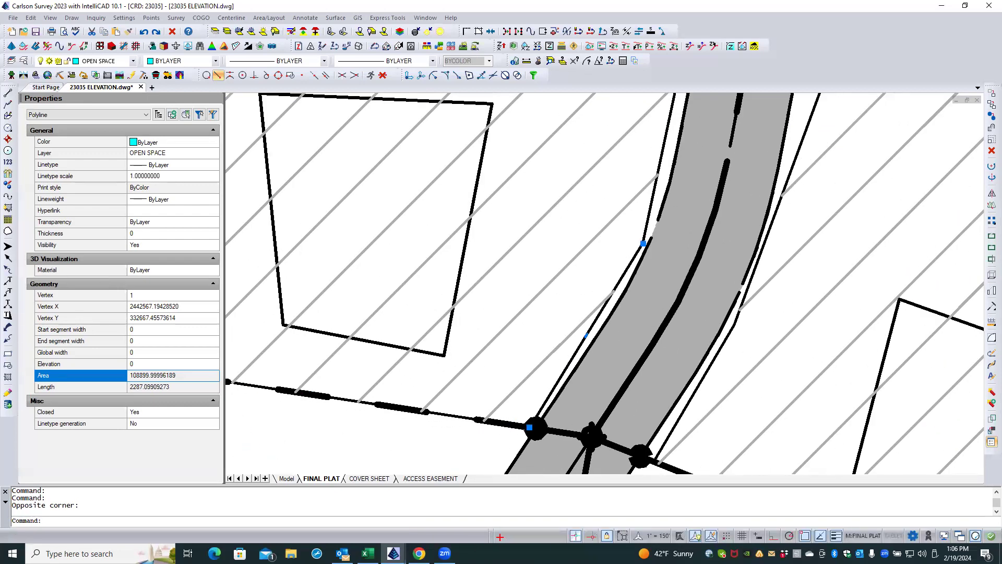
pyautogui.click(586, 349)
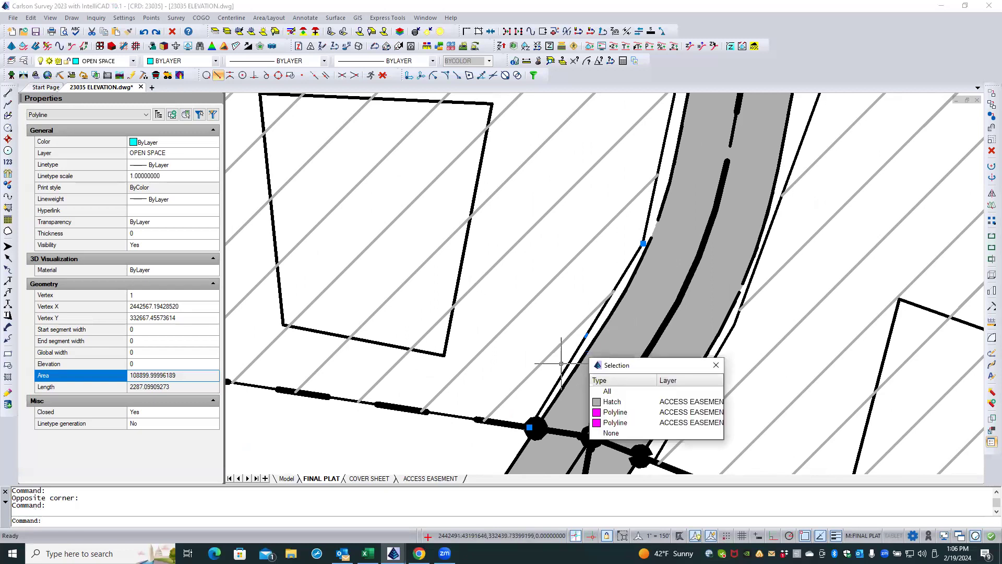
pyautogui.click(631, 412)
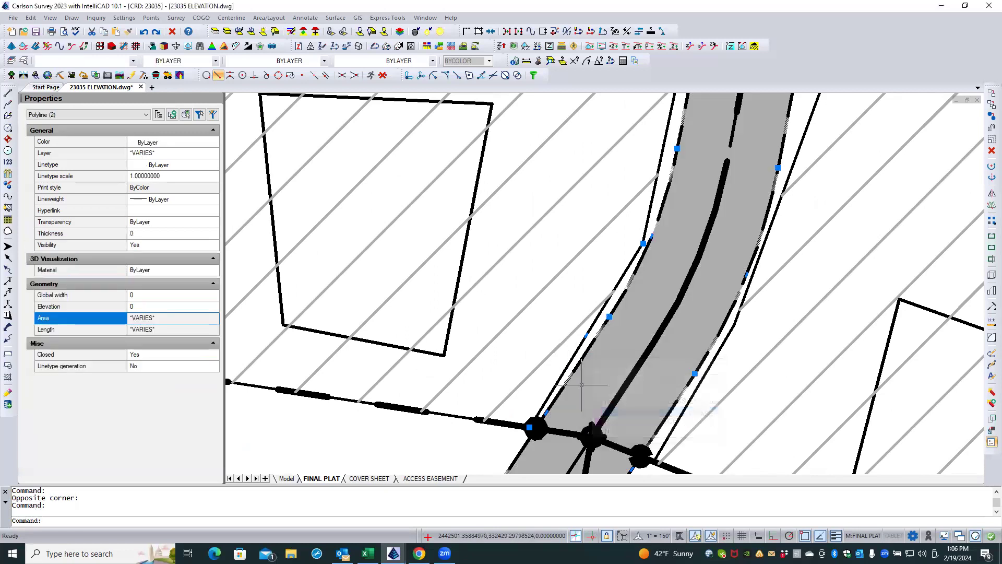
# - Stretch the open-space polyline's vertex at Lot 4's southeast corner onto the lot line and easement edge crossing, using an intersection snap
pyautogui.scroll(-4, 449, 447)
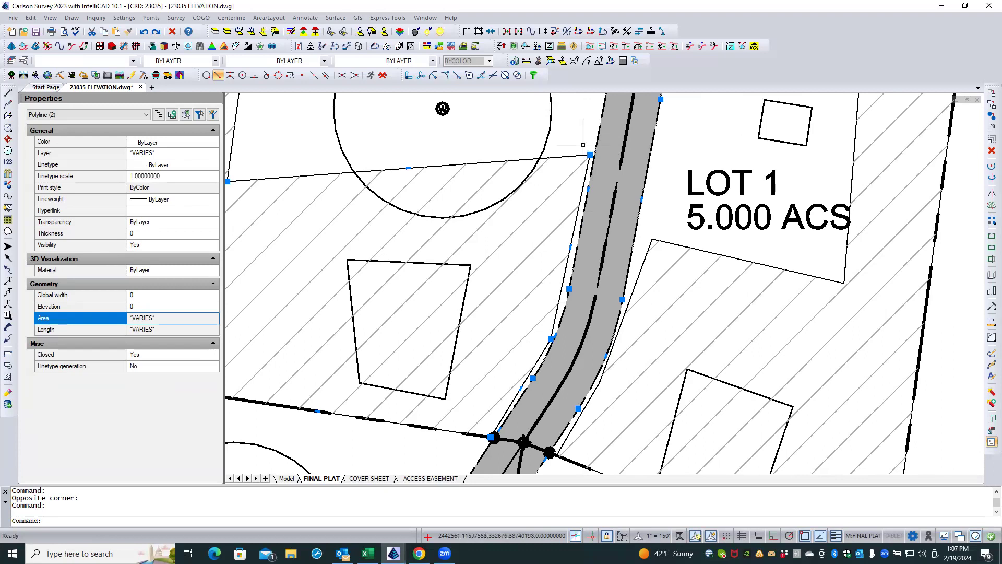
pyautogui.scroll(4, 489, 438)
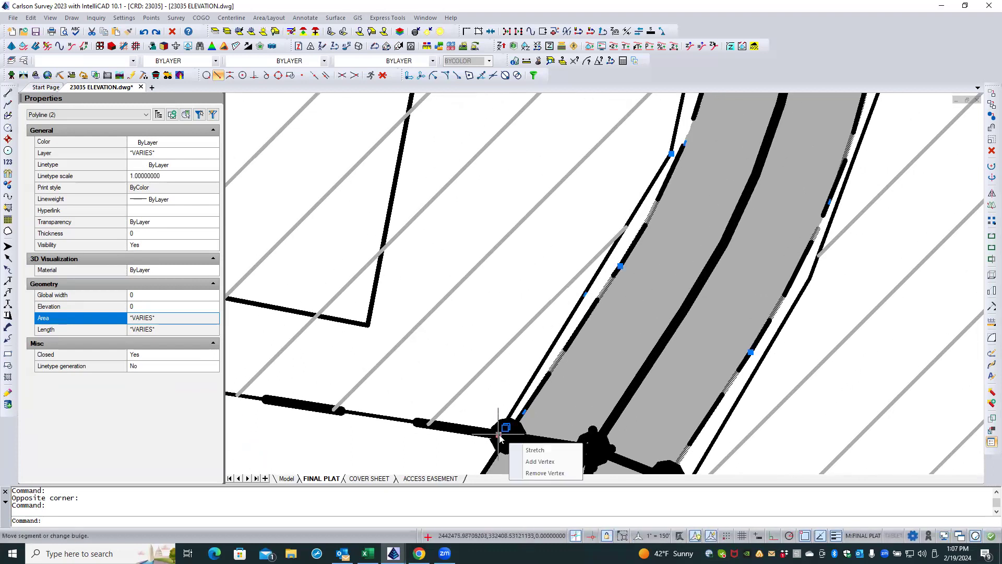
pyautogui.click(499, 434)
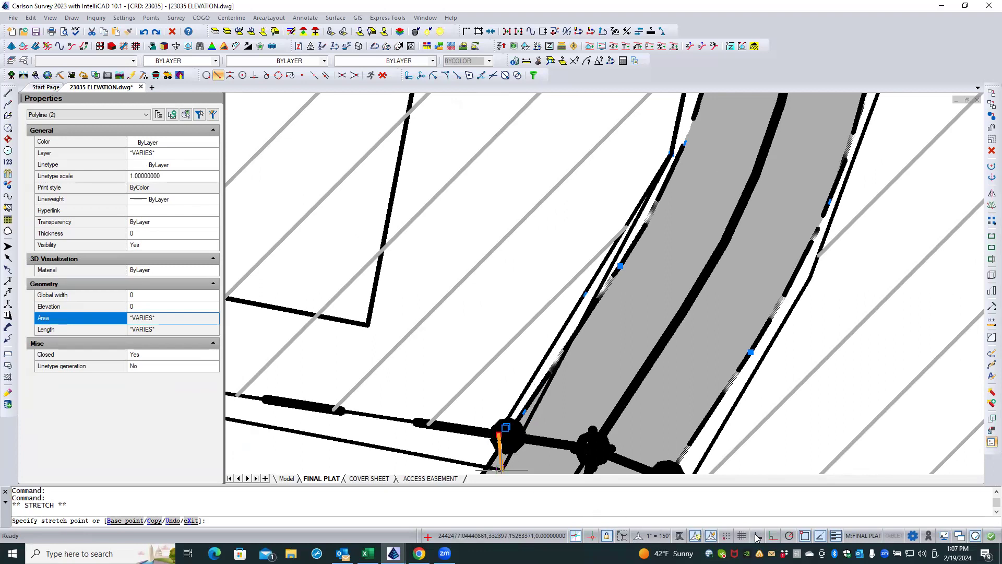
pyautogui.keyDown('shift'); pyautogui.rightClick(449, 446); pyautogui.keyUp('shift')
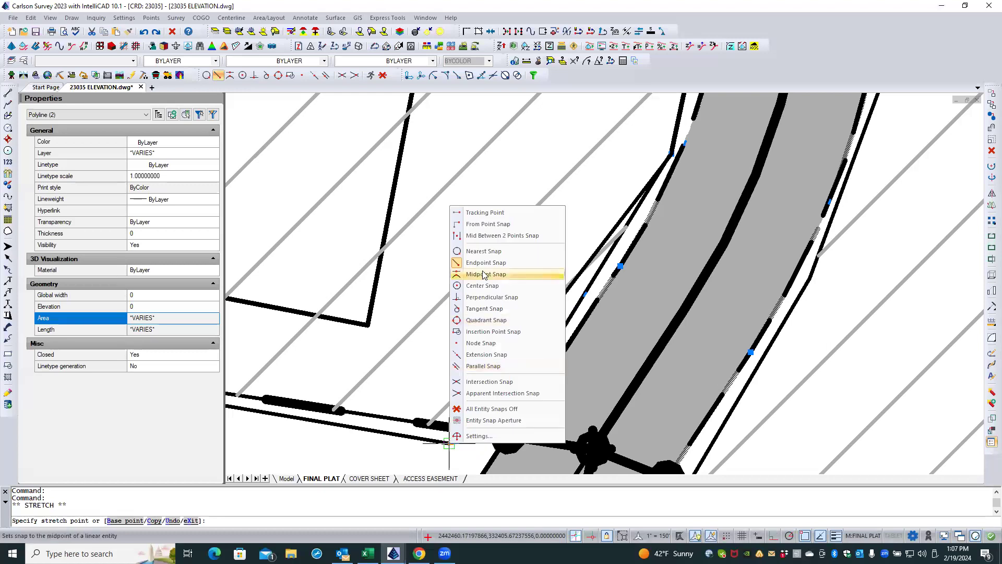
pyautogui.click(487, 382)
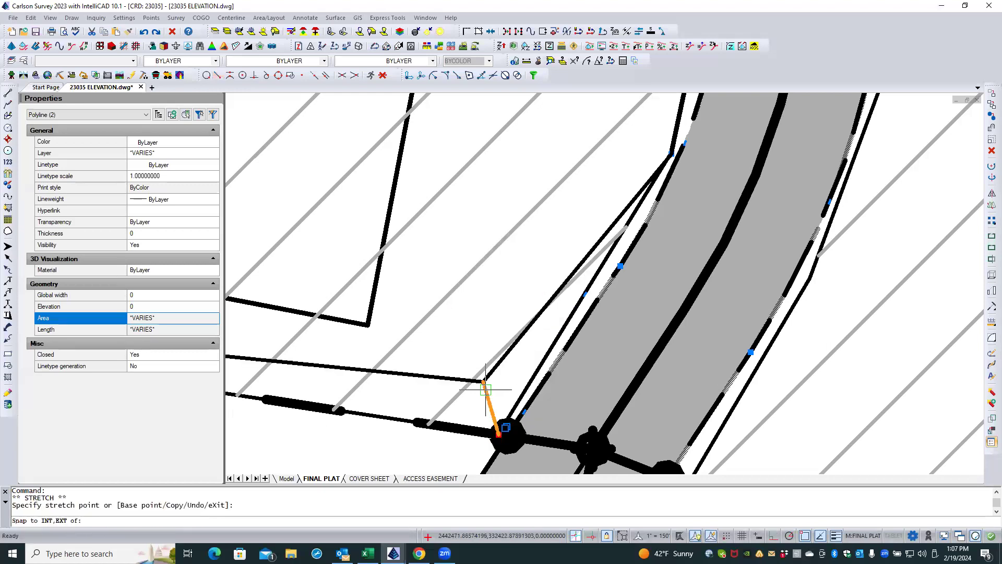
pyautogui.click(504, 432)
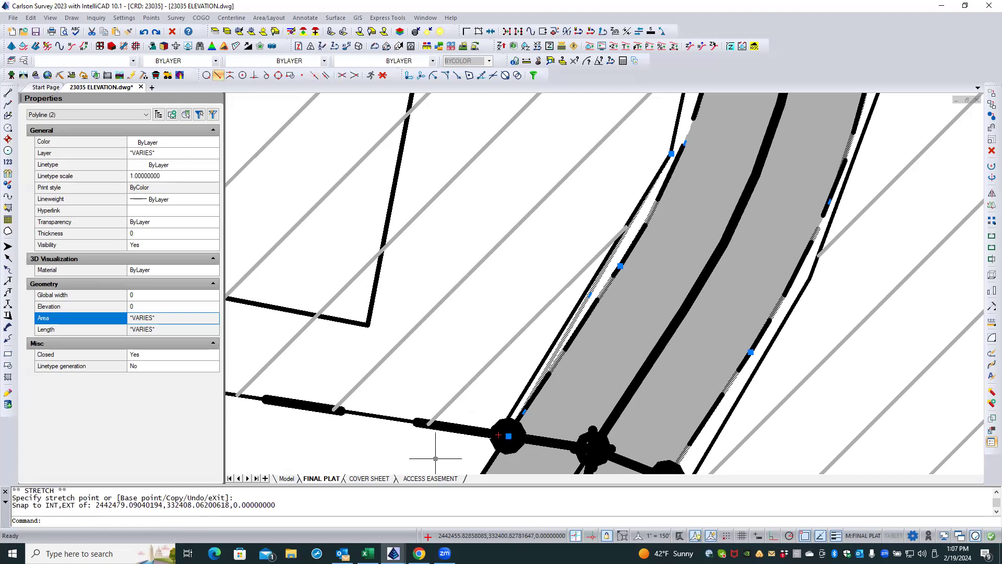
pyautogui.scroll(-1, 424, 457)
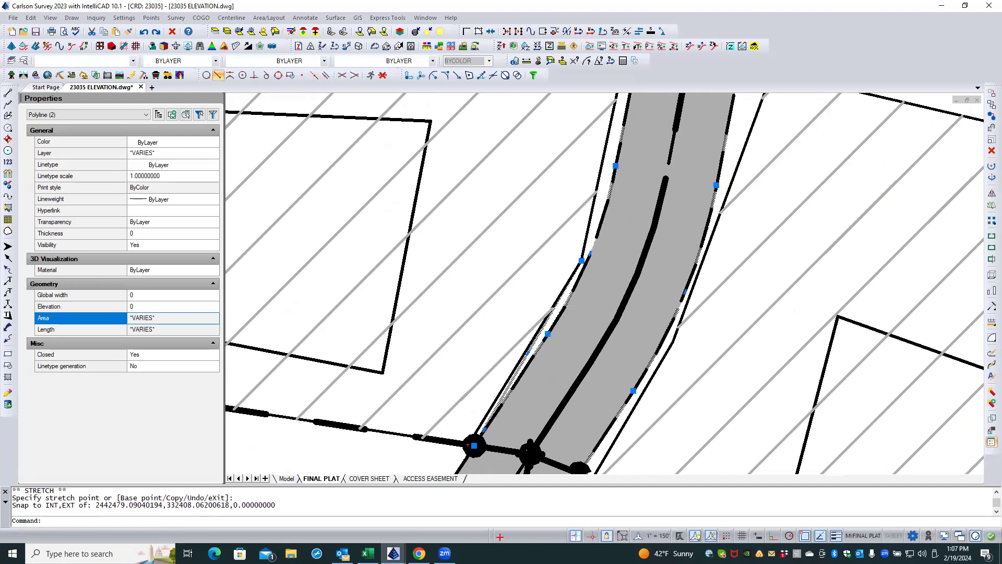
# - Move the bend vertex of both overlapping open-space polylines onto the easement edge's curve endpoint, and the second polyline's southeast corner onto the lot-line crossing
pyautogui.click(582, 260)
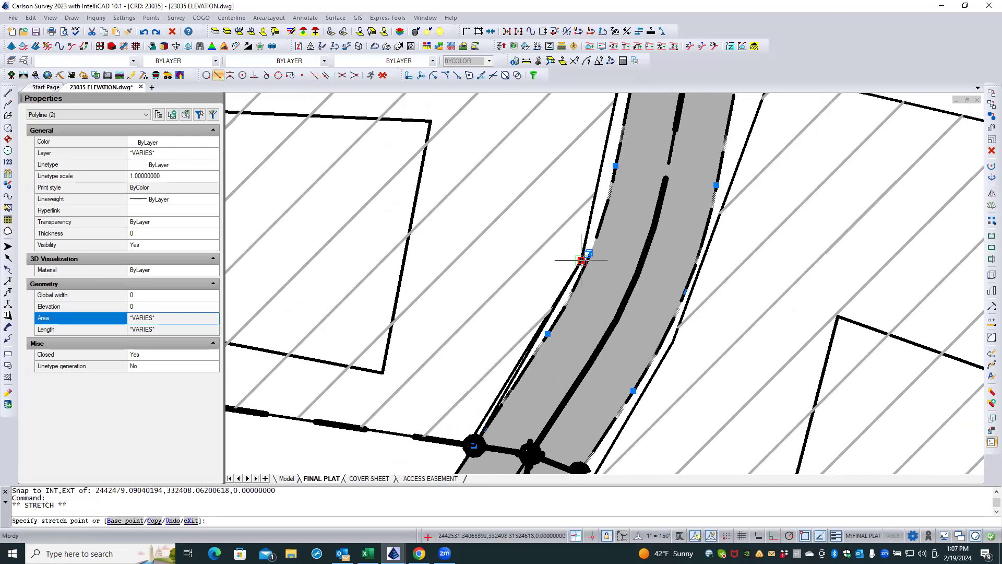
pyautogui.click(547, 334)
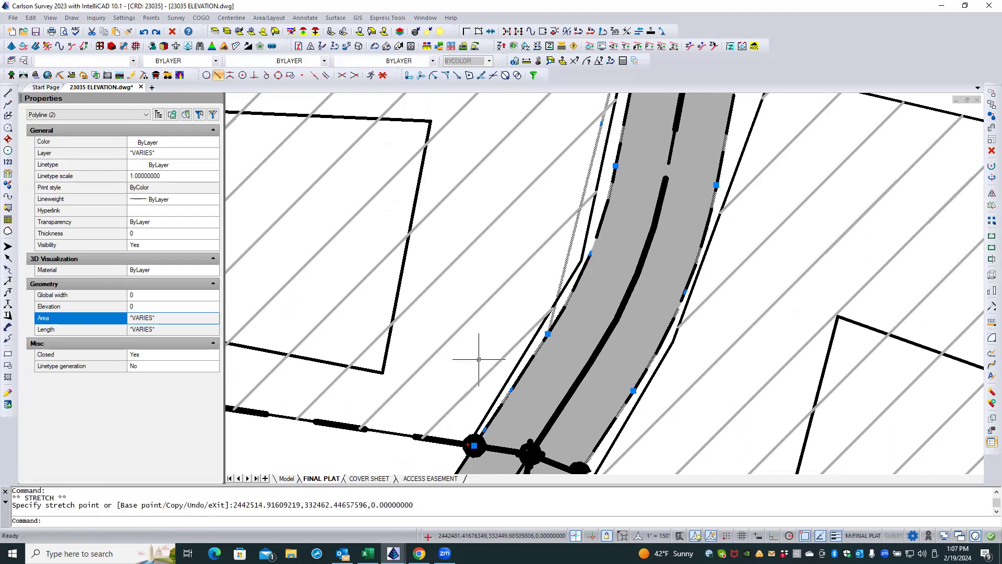
pyautogui.click(526, 353)
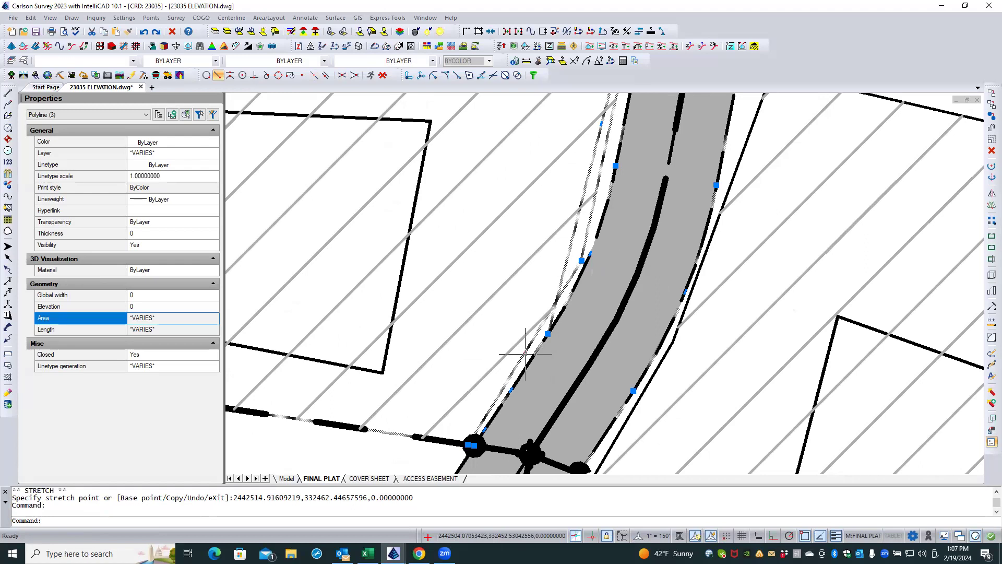
pyautogui.moveTo(524, 355)
pyautogui.click(470, 442)
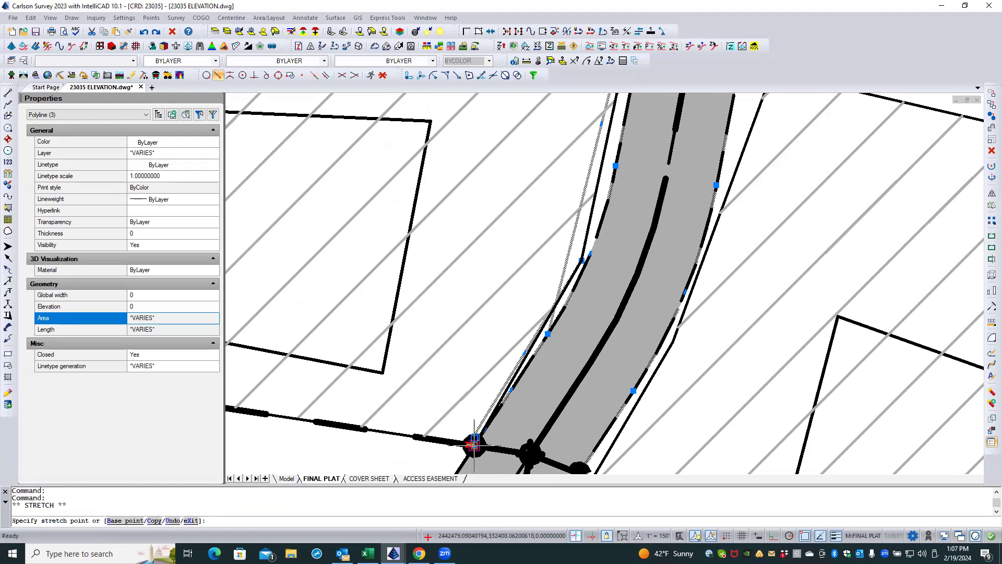
pyautogui.click(473, 444)
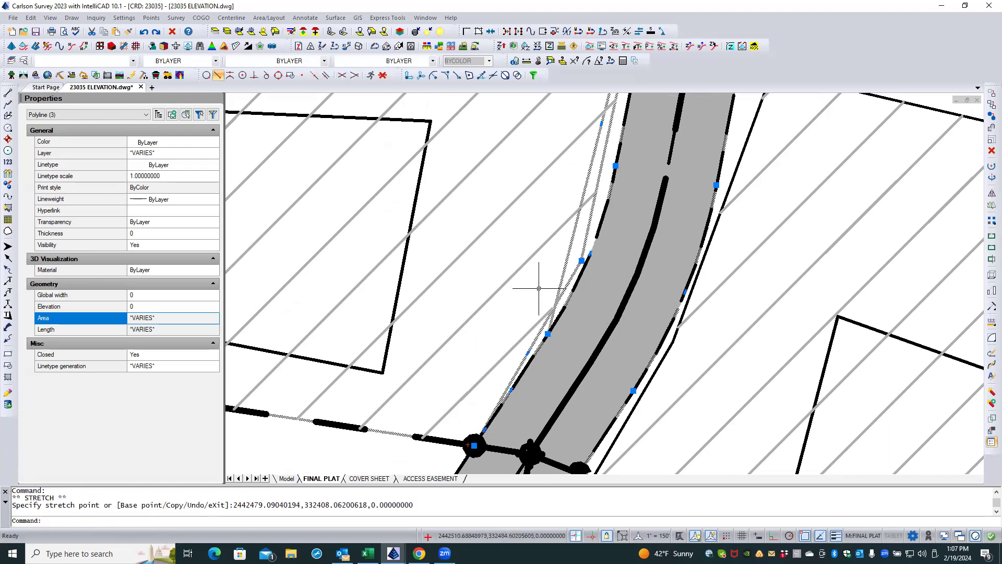
pyautogui.click(581, 259)
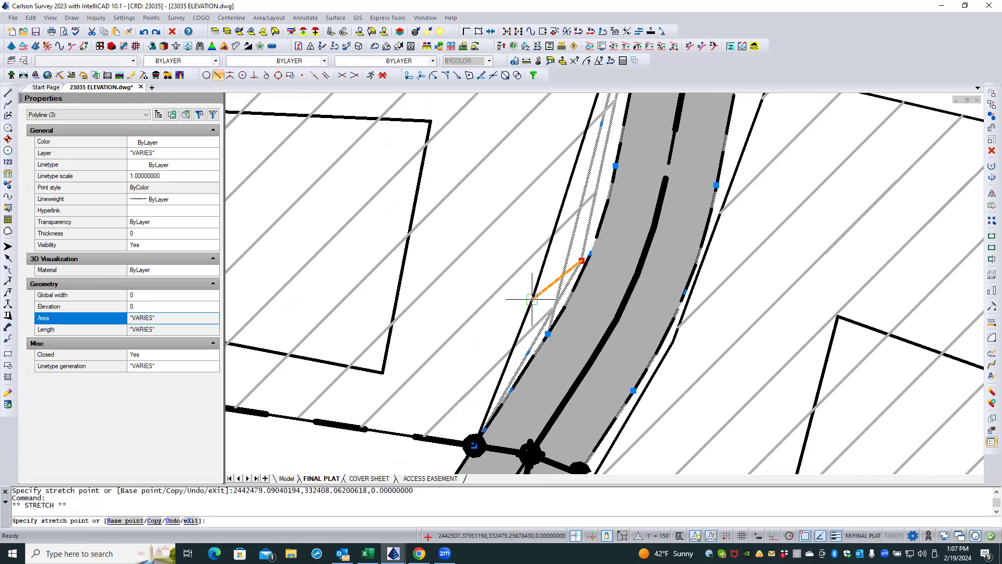
pyautogui.click(548, 334)
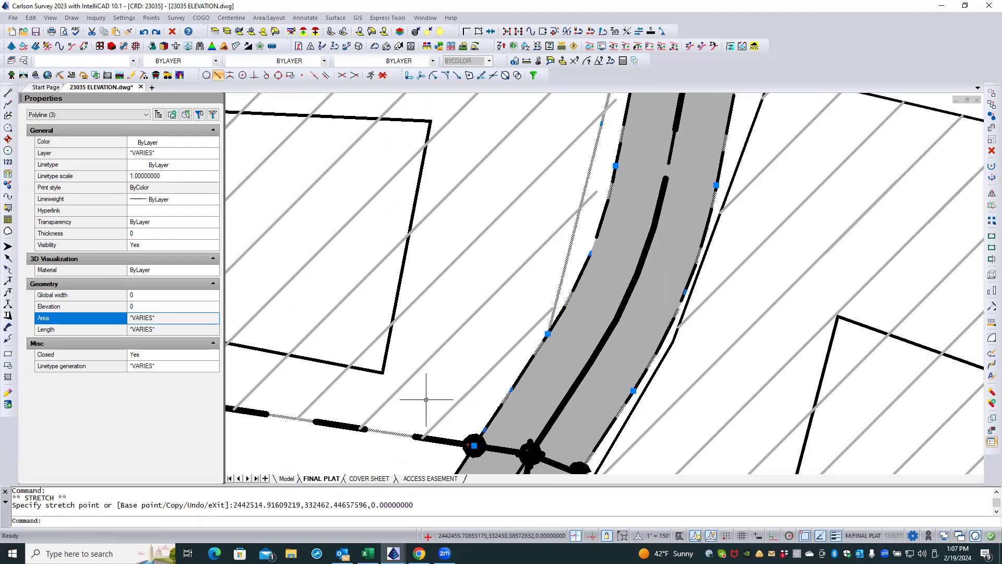
pyautogui.scroll(-1, 396, 437)
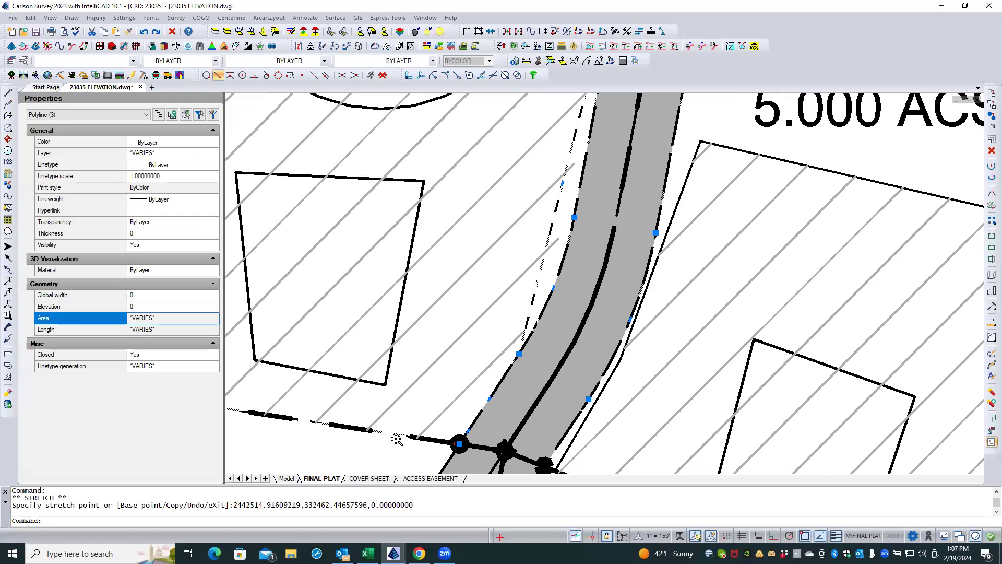
pyautogui.scroll(-1, 396, 438)
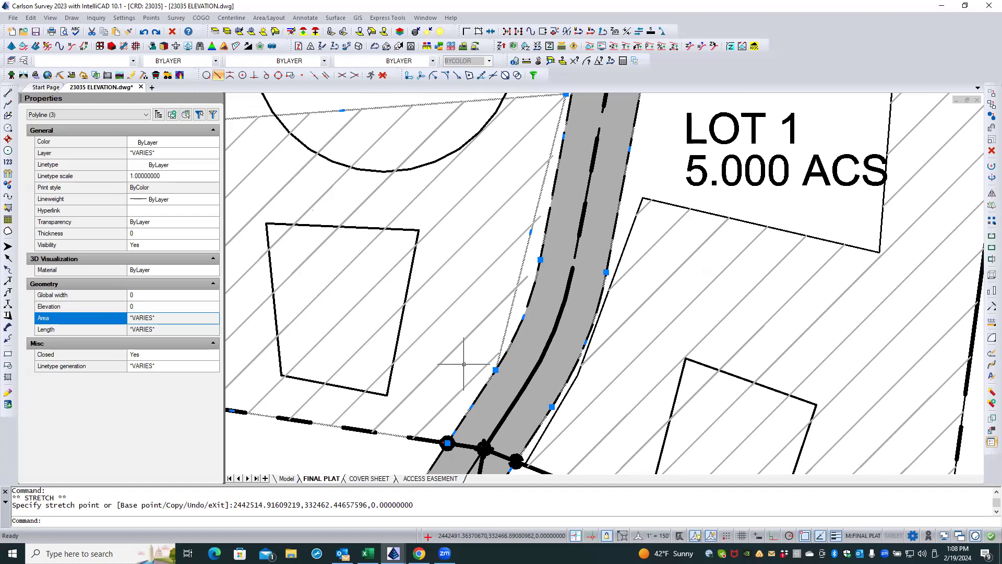
pyautogui.scroll(-1, 464, 363)
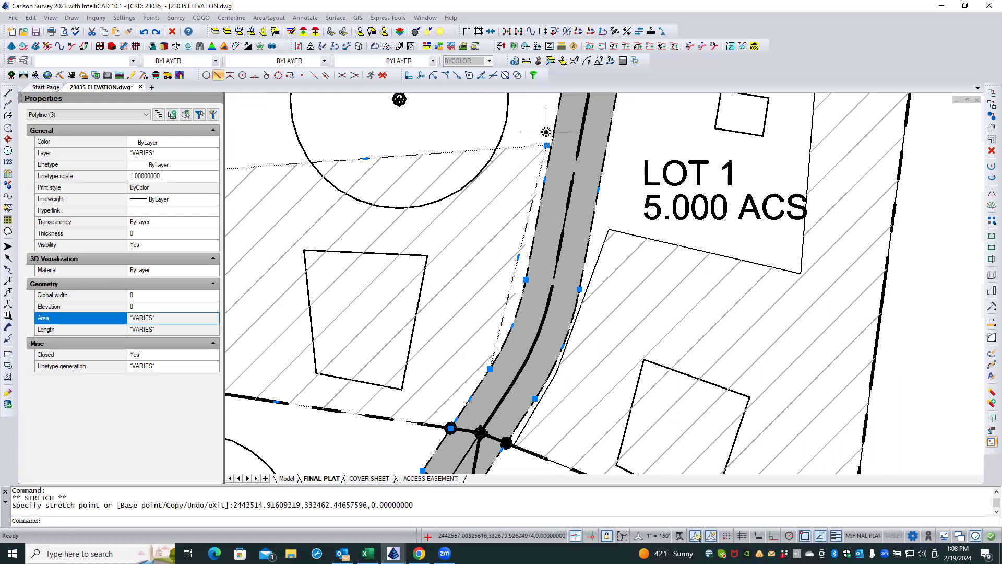
pyautogui.scroll(1, 546, 132)
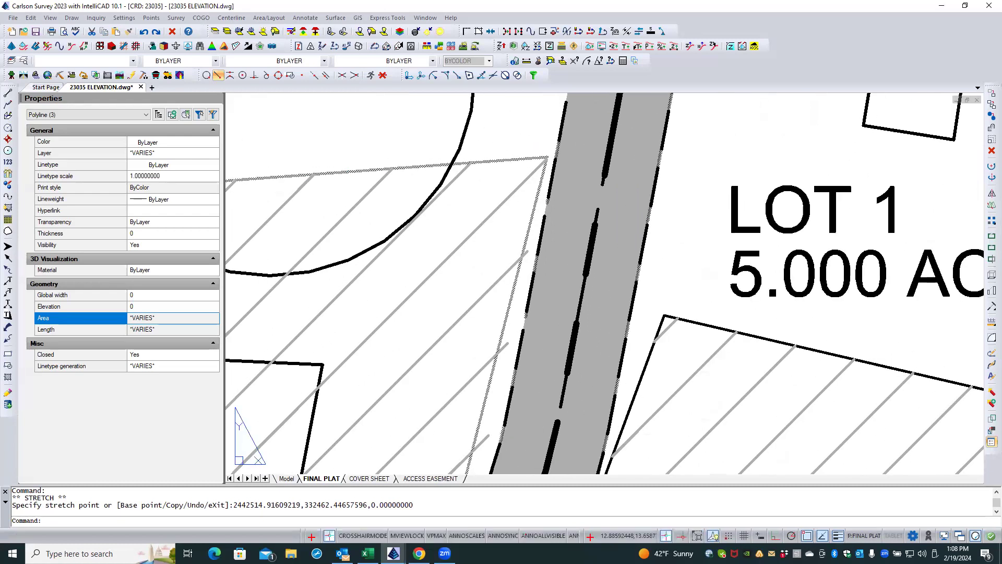
pyautogui.click(547, 156)
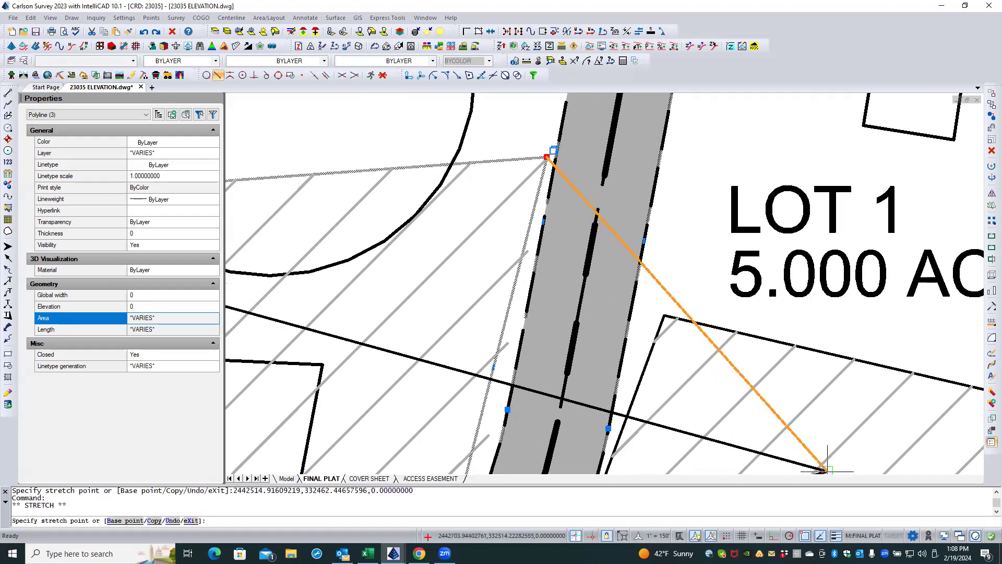
pyautogui.press('Escape')
pyautogui.press('Escape')
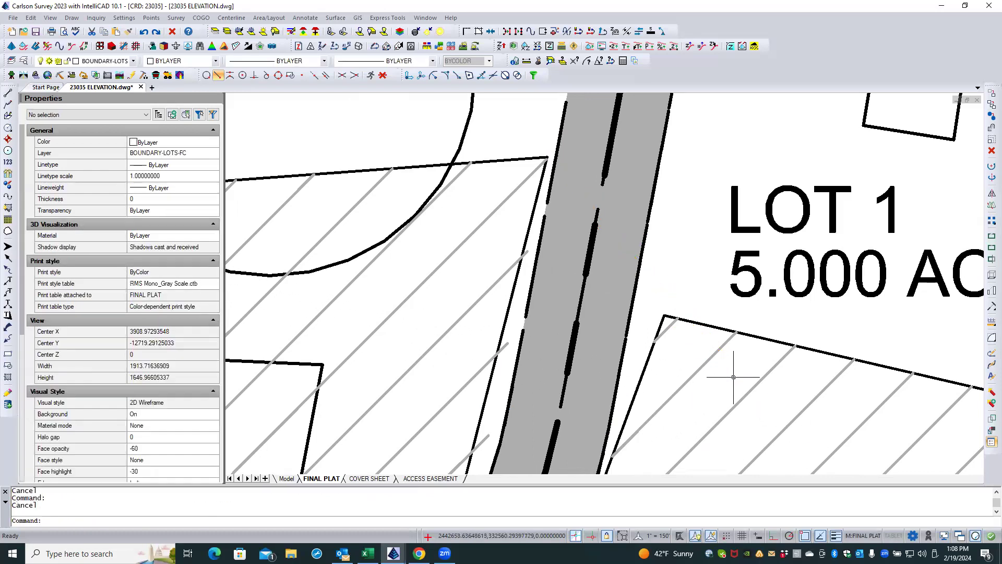
# - Enable the Extension entity snap in addition to Endpoint
pyautogui.click(805, 535)
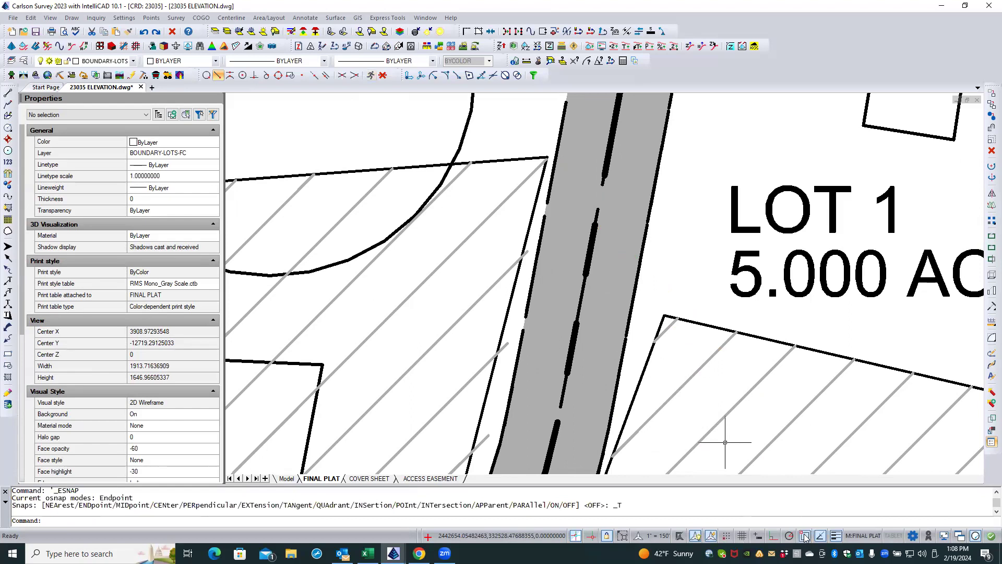
pyautogui.rightClick(805, 536)
pyautogui.click(826, 526)
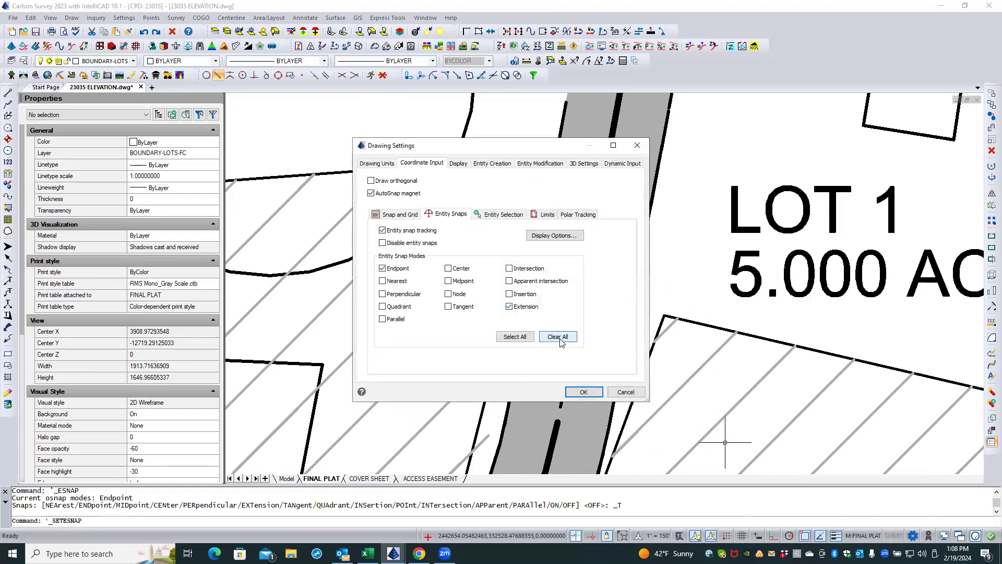
pyautogui.click(584, 392)
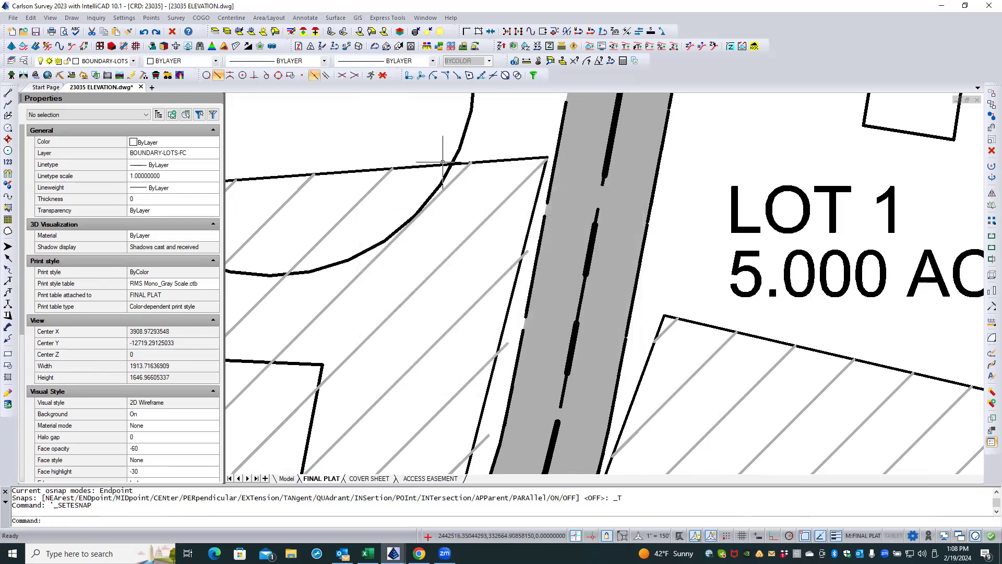
pyautogui.press('Escape')
pyautogui.click(484, 161)
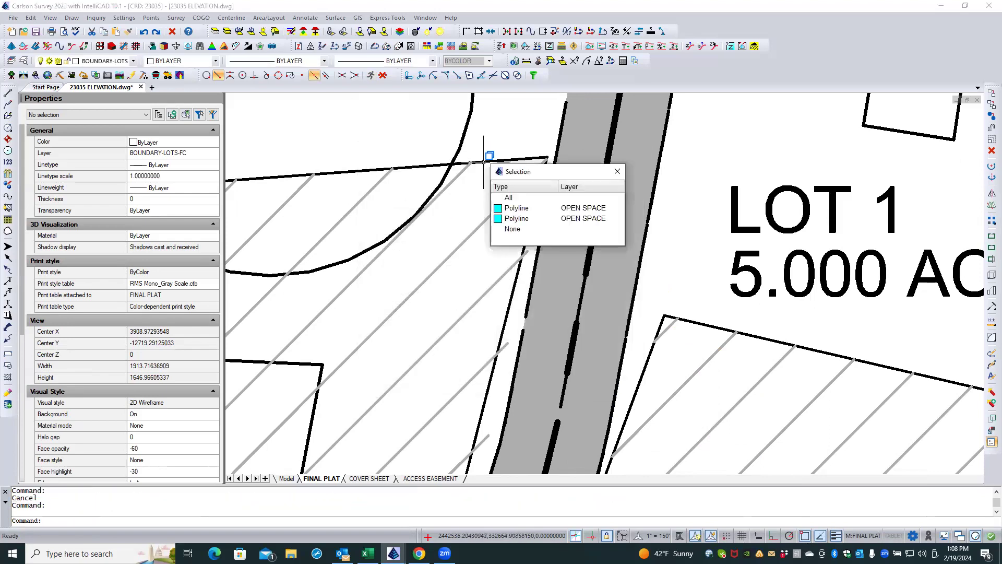
pyautogui.click(541, 211)
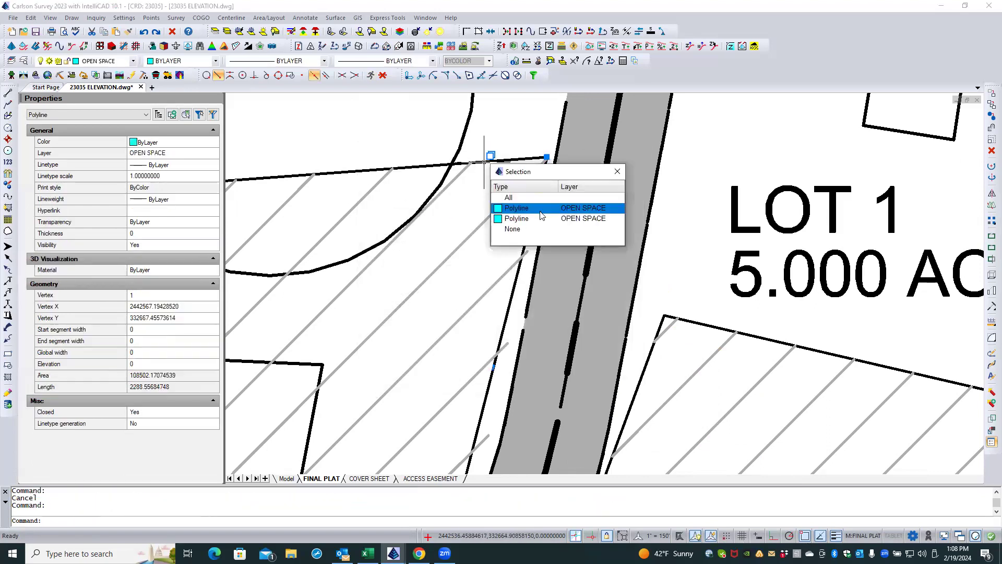
pyautogui.click(547, 156)
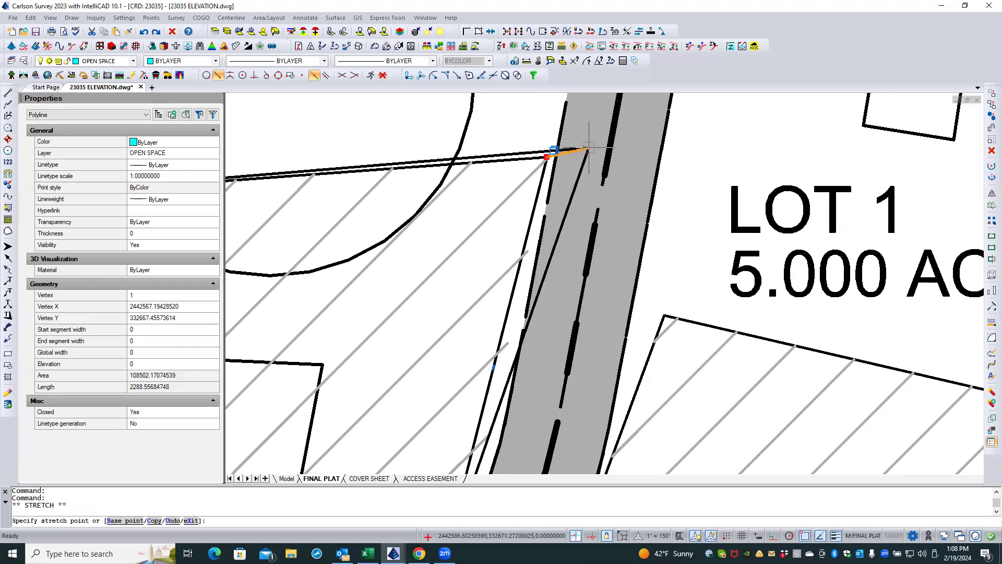
pyautogui.press('Escape')
pyautogui.press('Escape')
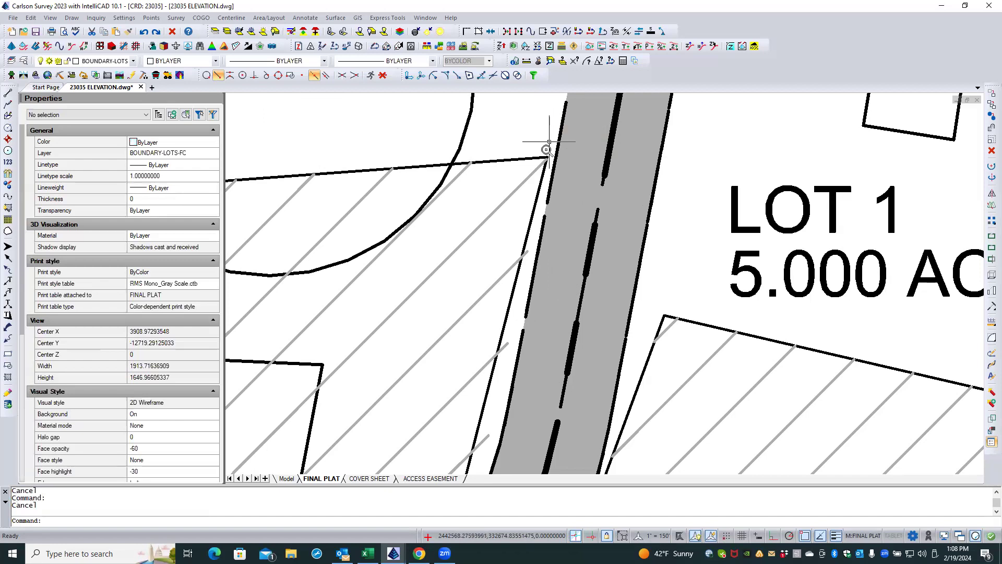
# - Send the Lot 4 open-space hatch to the back of the draw order, behind the boundary lines
pyautogui.scroll(5, 537, 150)
pyautogui.doubleClick(531, 149)
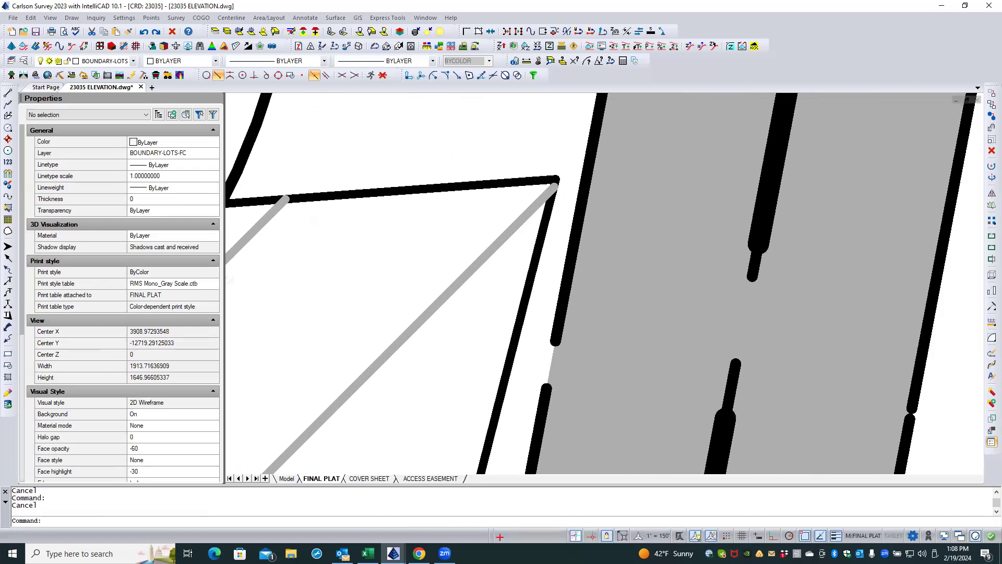
pyautogui.click(523, 213)
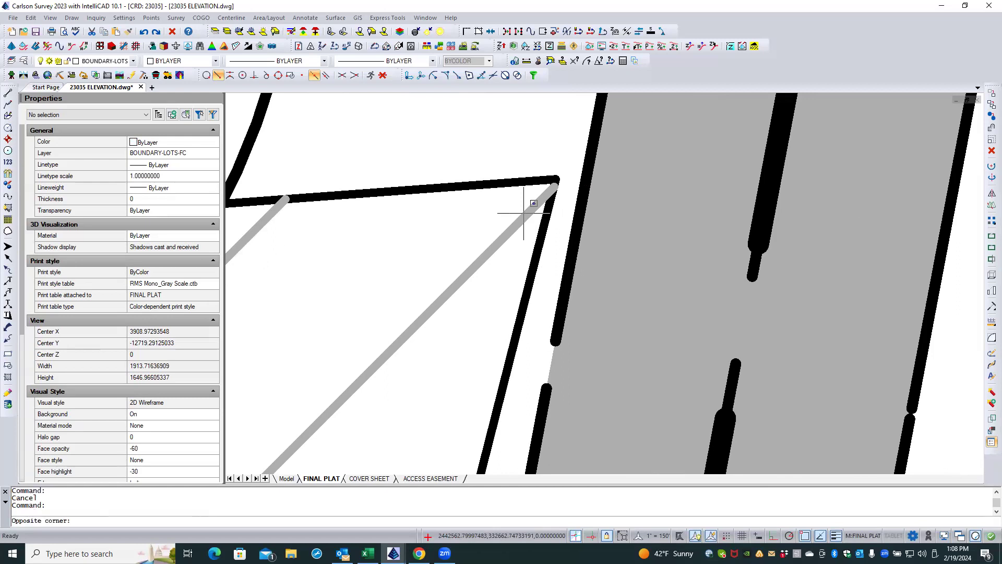
pyautogui.click(523, 213)
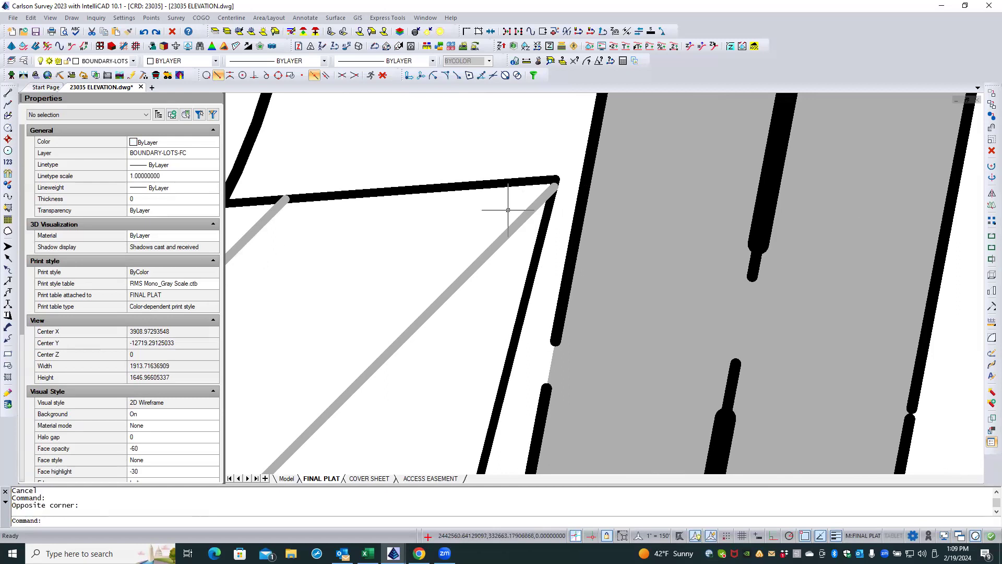
pyautogui.click(495, 241)
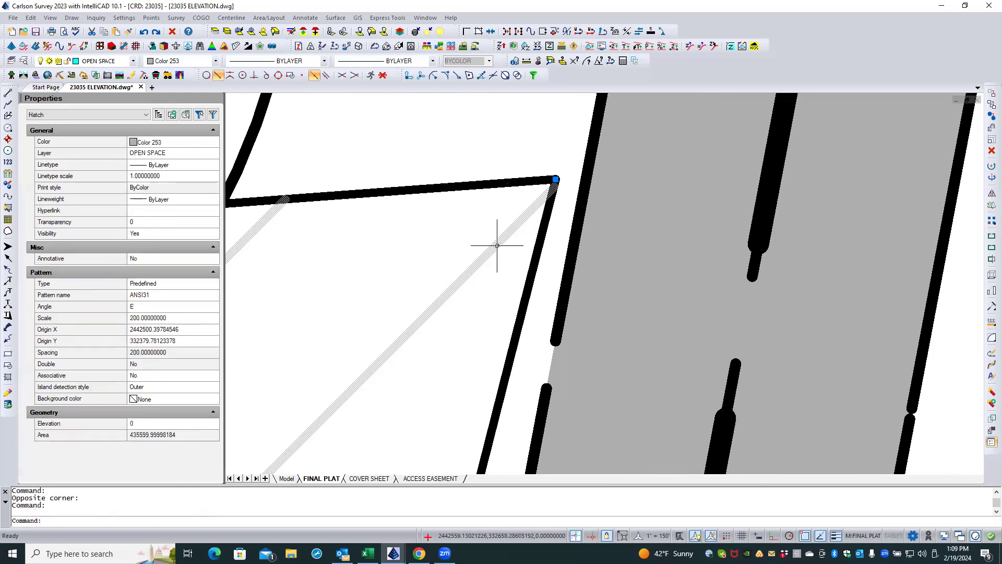
pyautogui.rightClick(465, 228)
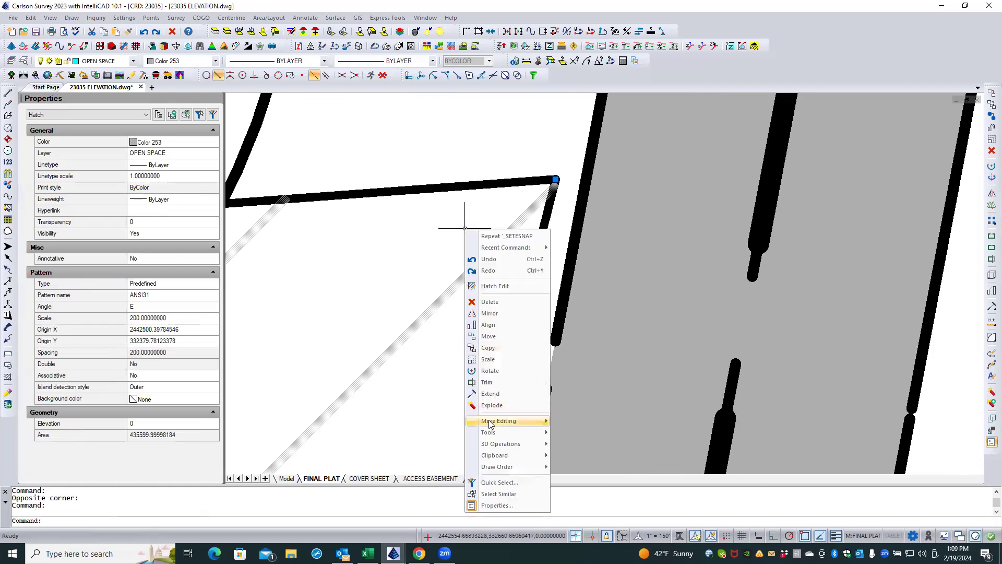
pyautogui.moveTo(512, 467)
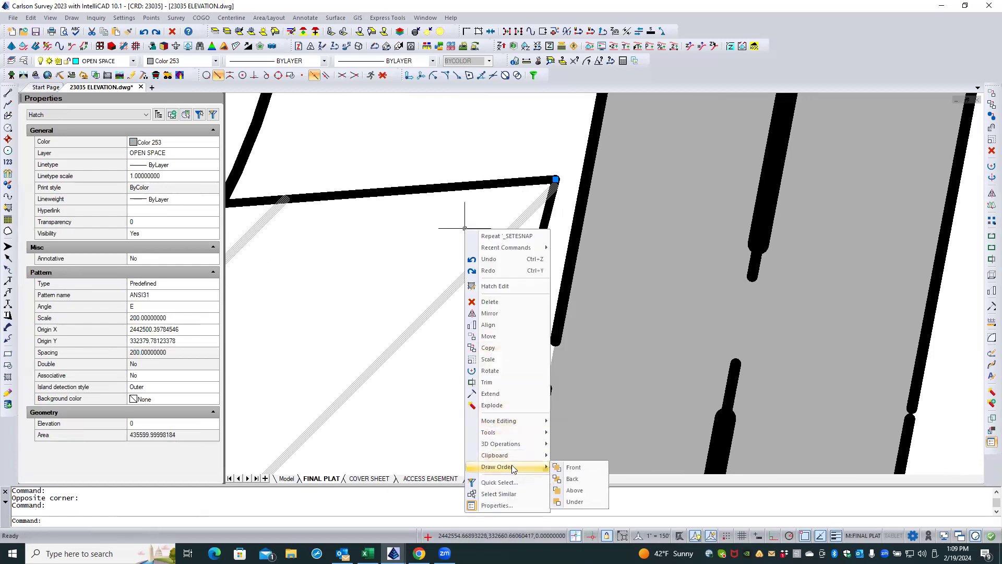
pyautogui.click(586, 478)
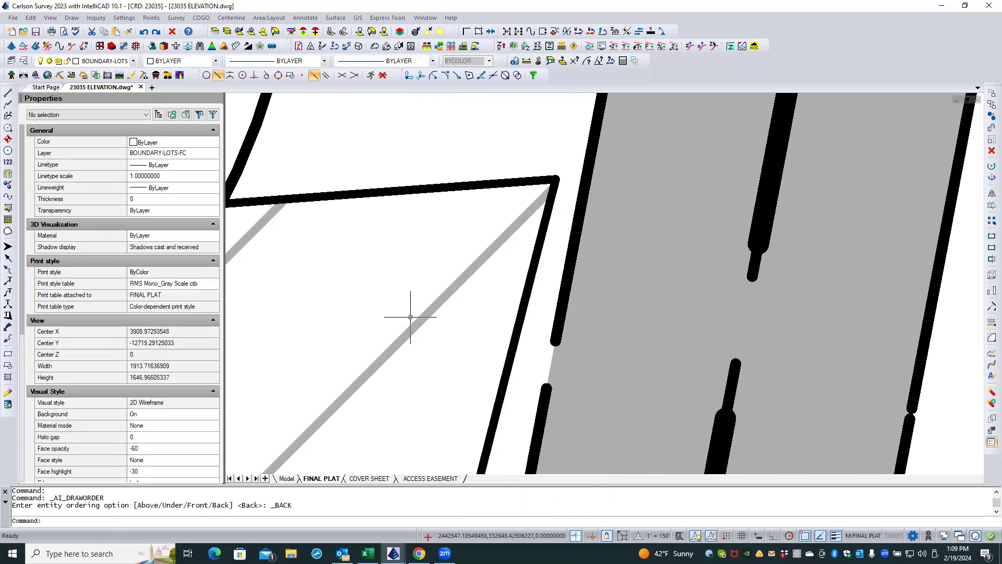
pyautogui.press('Escape')
pyautogui.press('Escape')
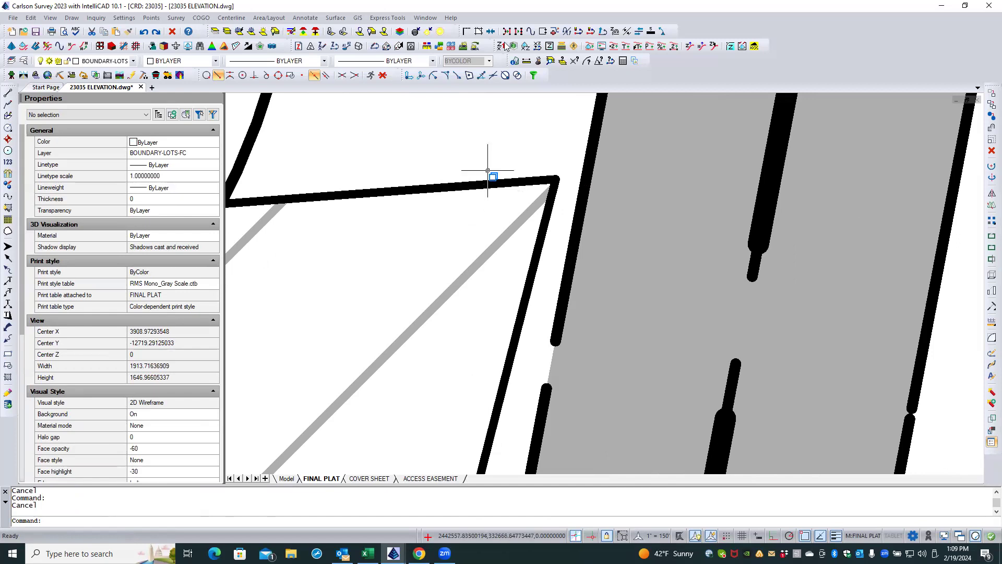
# - Try to extend one OPEN SPACE polyline's northern line from its northeast corner toward the access easement, using the extender's T option
pyautogui.click(467, 33)
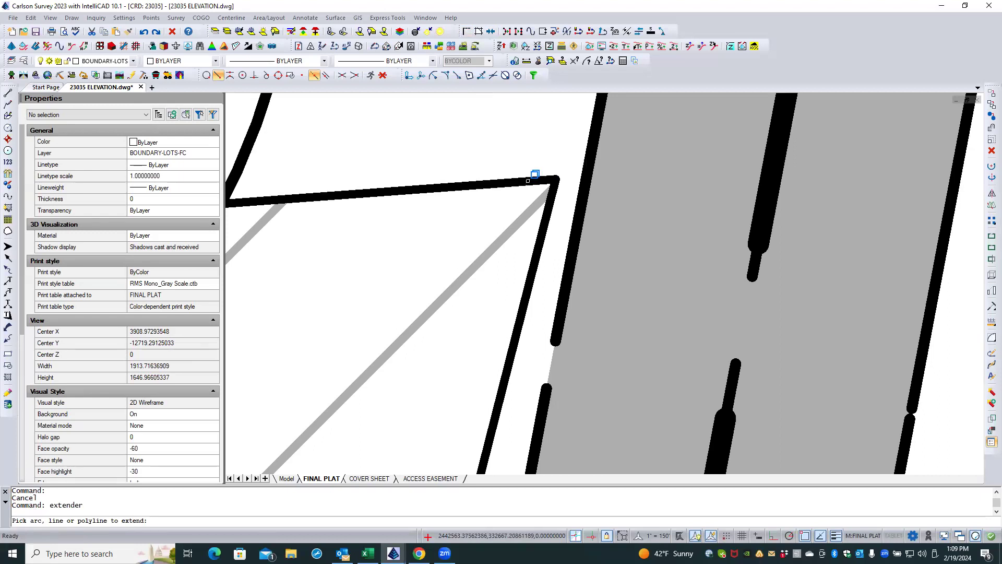
pyautogui.click(528, 181)
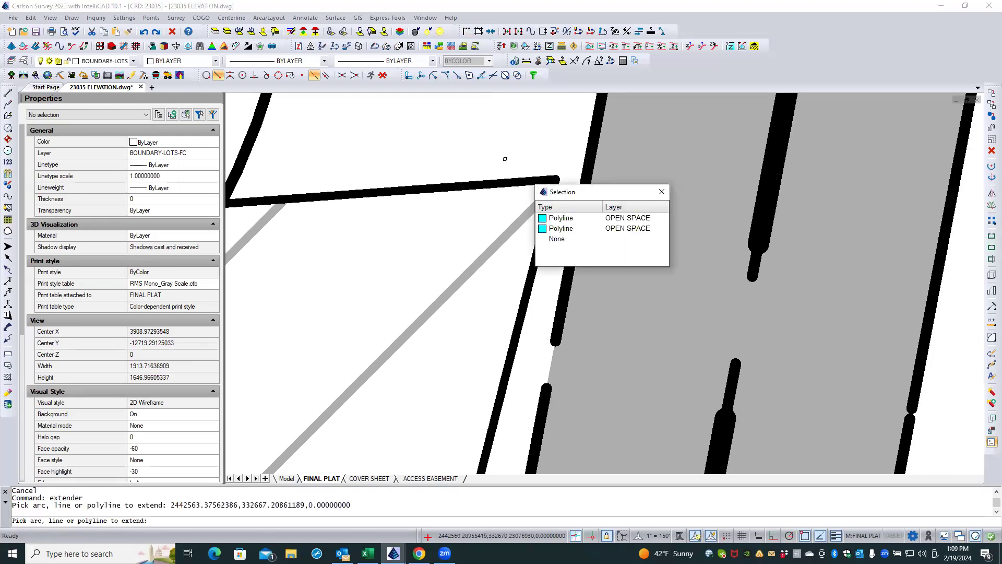
pyautogui.click(556, 218)
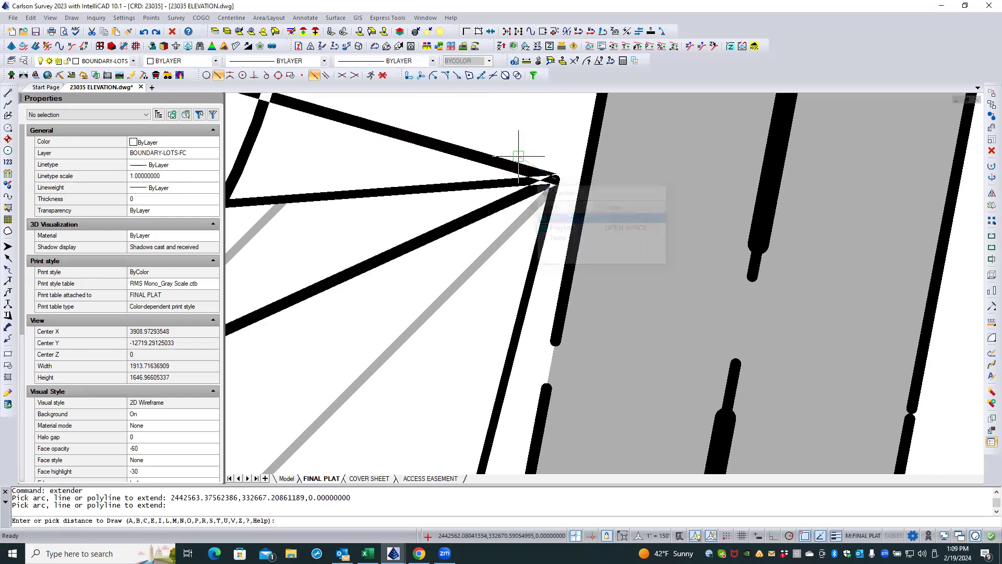
pyautogui.scroll(-5, 640, 212)
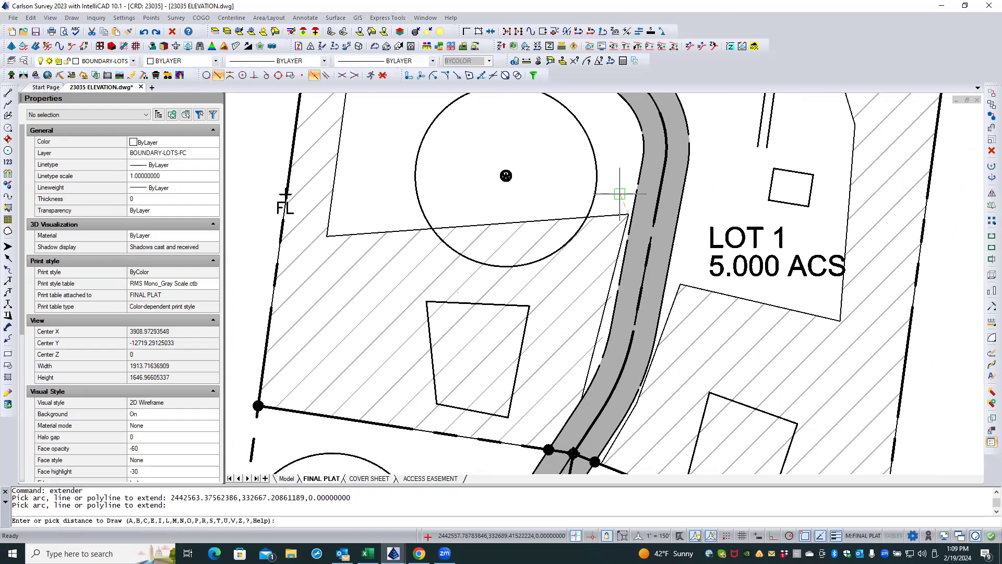
pyautogui.write('t')
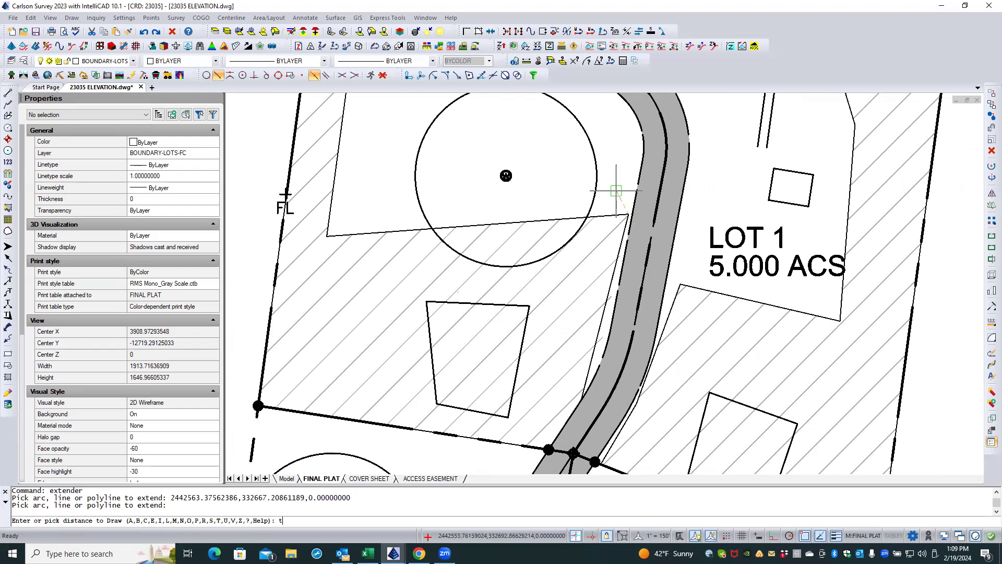
pyautogui.write('5')
pyautogui.press('Return')
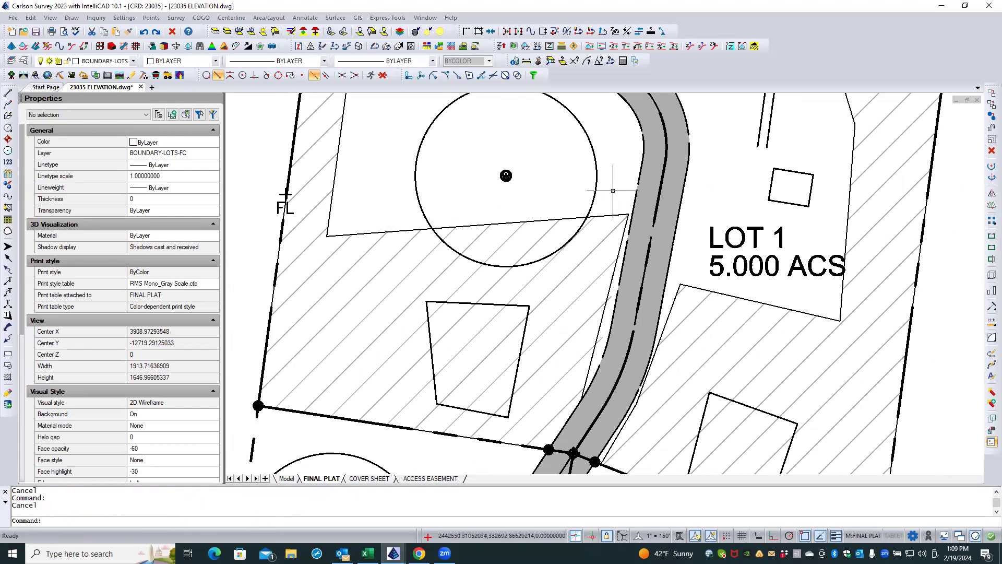
# - Undo the attempted extension of the open-space polyline at its northeast corner
pyautogui.write('u')
pyautogui.press('Return')
pyautogui.write('u')
pyautogui.scroll(3, 559, 157)
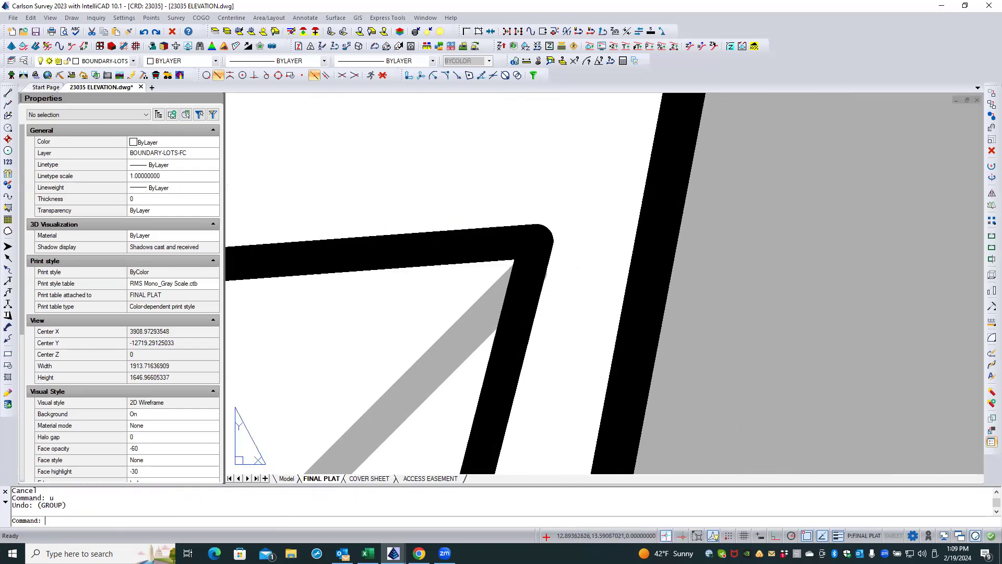
pyautogui.scroll(-1, 568, 163)
pyautogui.click(599, 232)
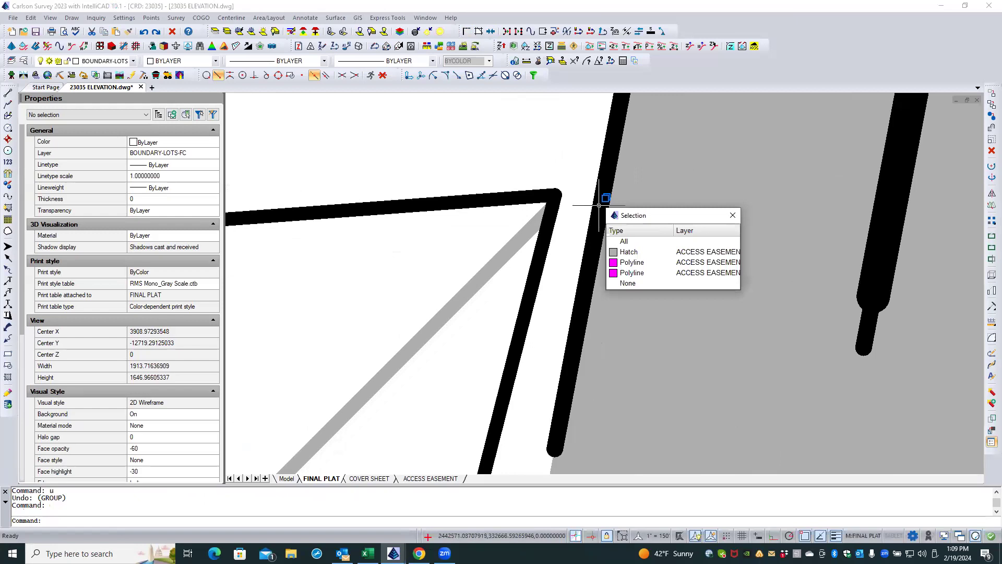
pyautogui.click(620, 263)
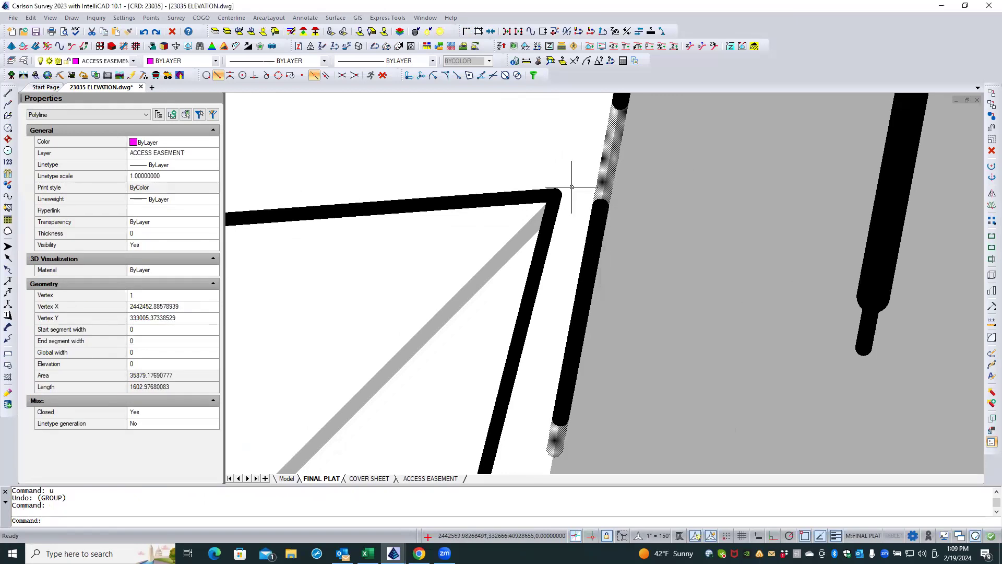
pyautogui.rightClick(545, 159)
pyautogui.press('Escape')
pyautogui.press('Escape')
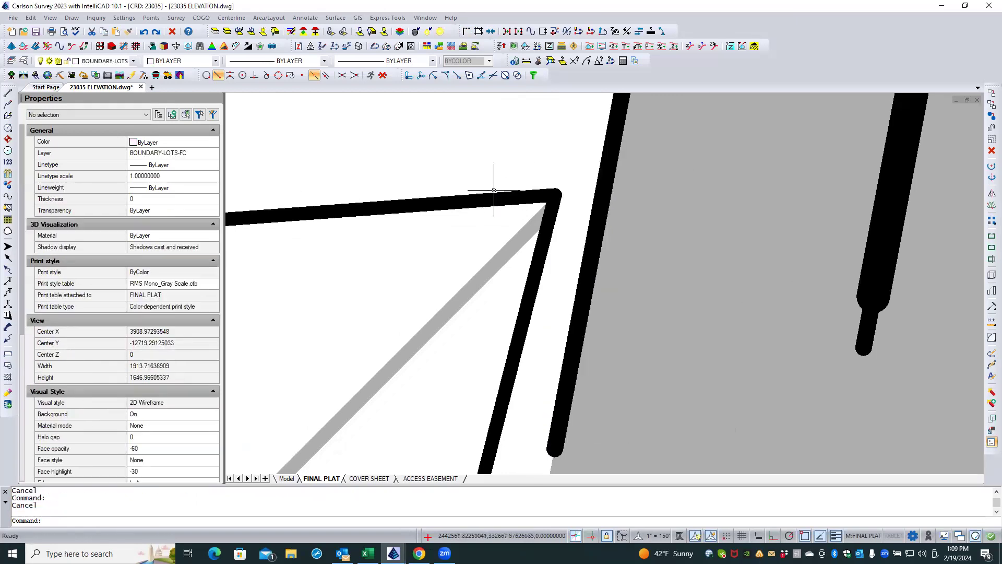
# - Try to stretch the northeast corner vertex of one Lot 4 OPEN SPACE polyline toward the access easement
pyautogui.click(487, 198)
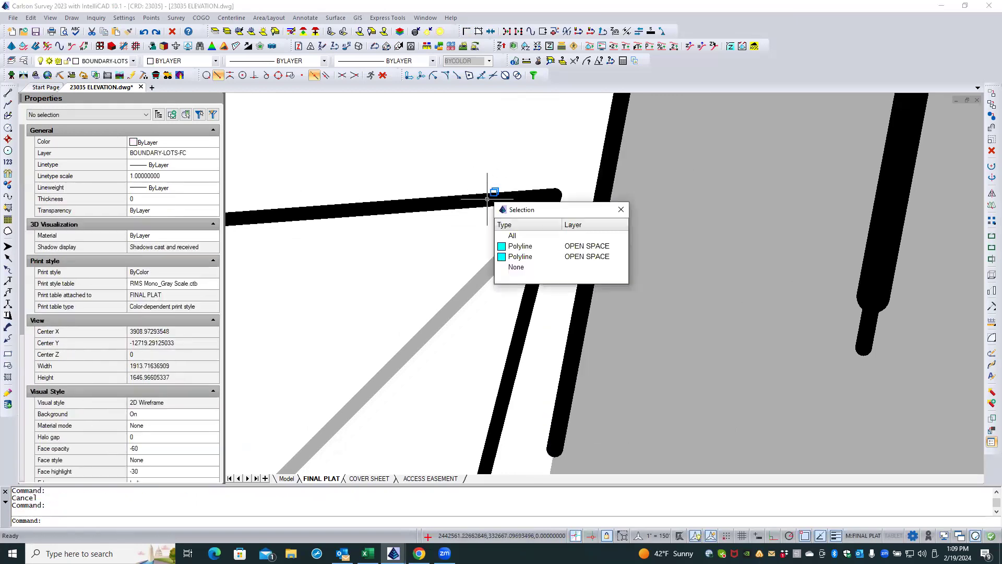
pyautogui.click(547, 250)
pyautogui.scroll(-7, 472, 143)
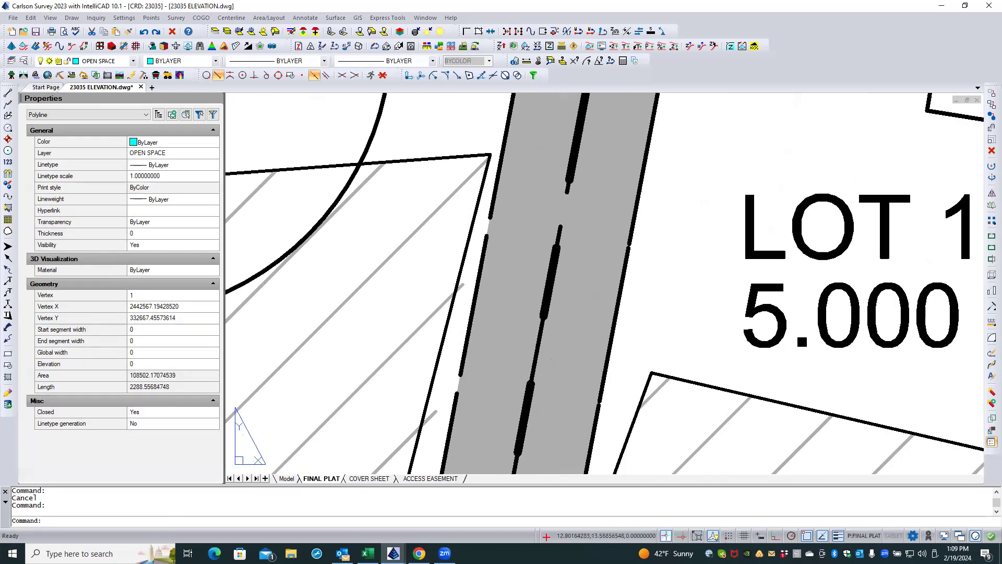
pyautogui.scroll(-4, 454, 165)
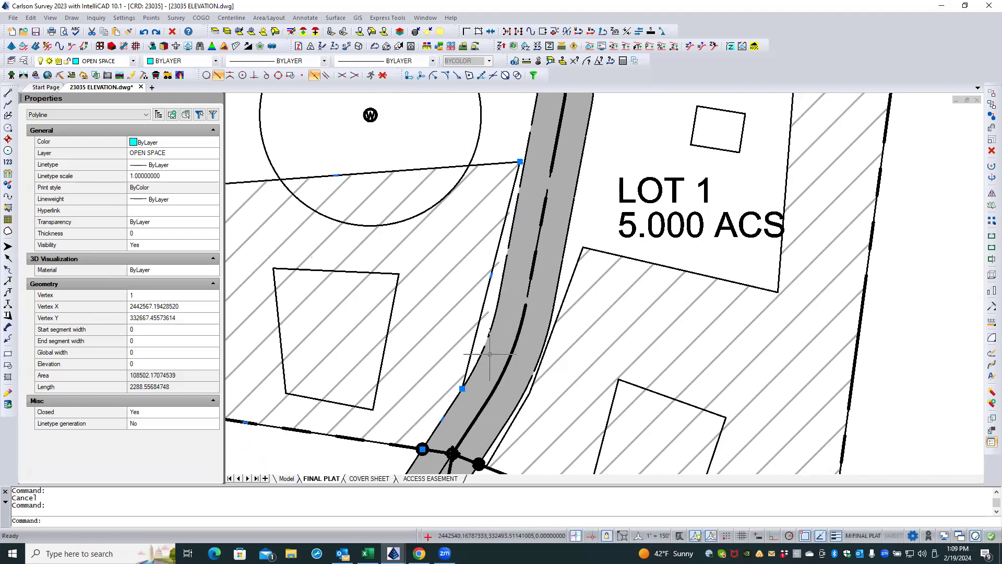
pyautogui.scroll(8, 521, 162)
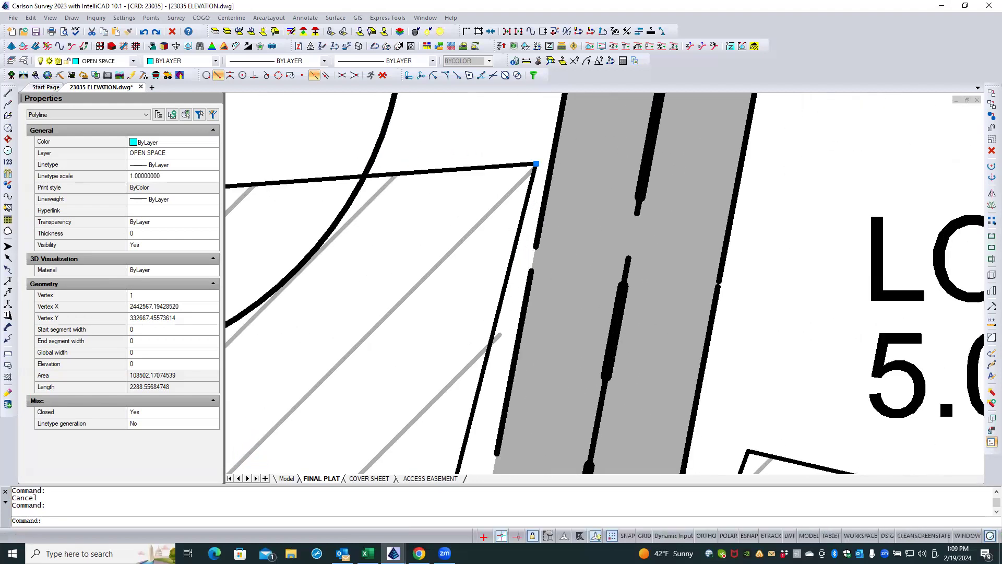
pyautogui.doubleClick(478, 154)
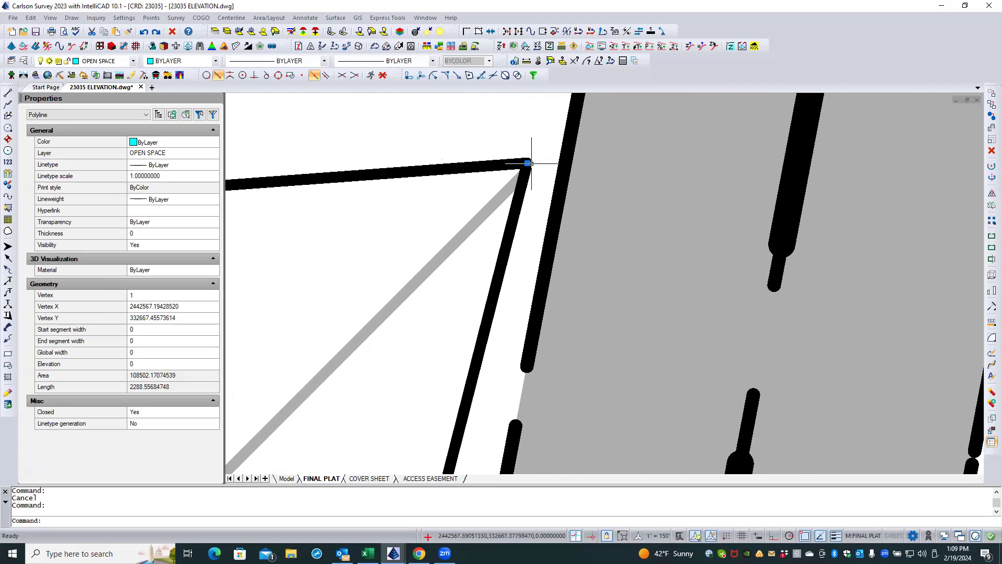
pyautogui.click(527, 162)
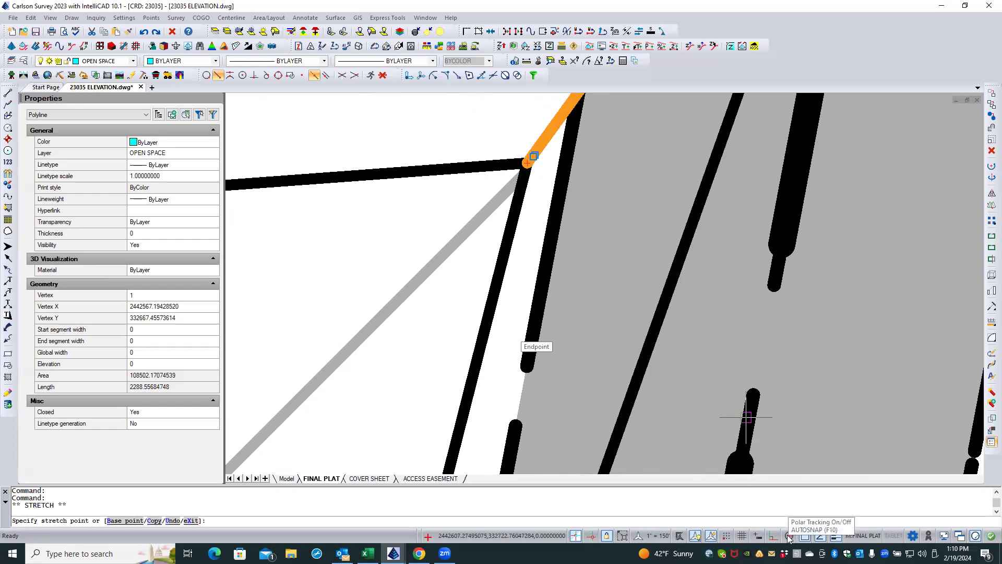
# - Turn on polar tracking and review the entity snap modes, keeping Endpoint and Extension enabled
pyautogui.click(789, 536)
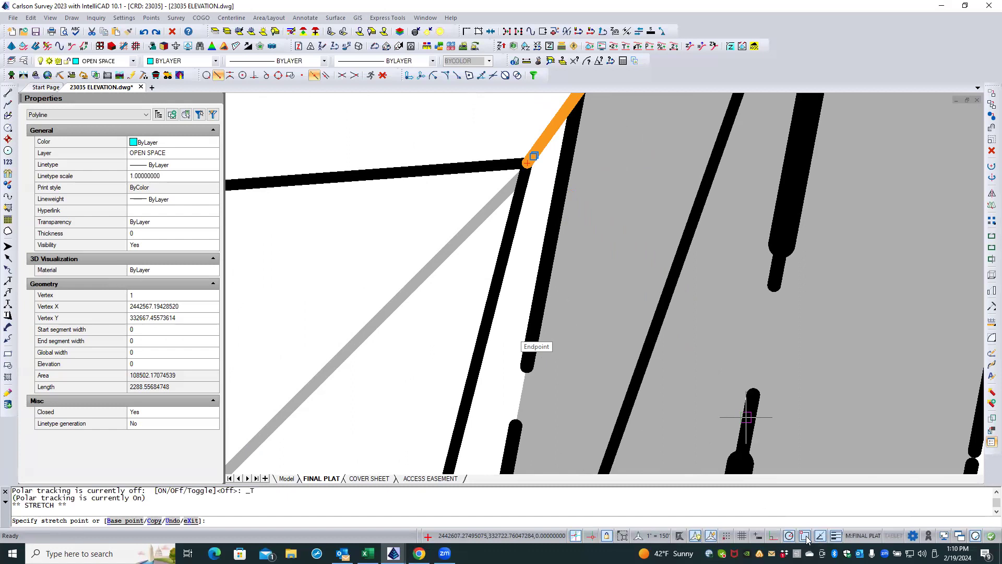
pyautogui.rightClick(805, 538)
pyautogui.click(834, 528)
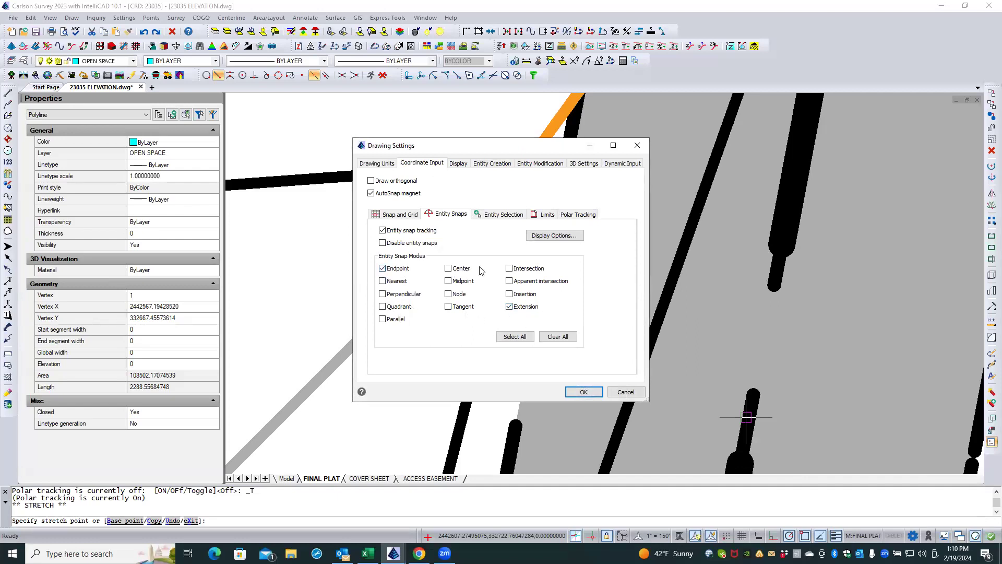
pyautogui.click(583, 391)
pyautogui.press('Escape')
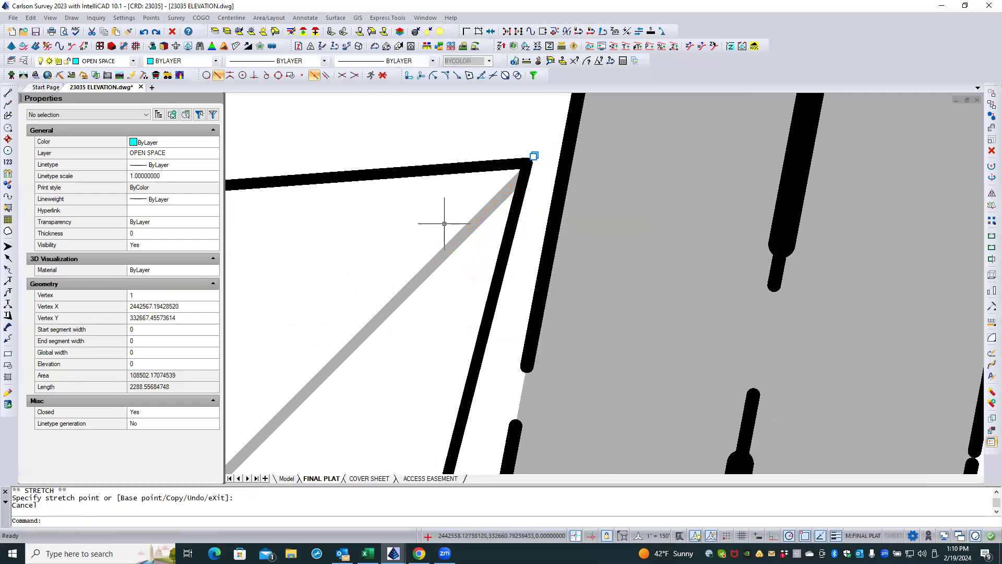
pyautogui.press('Escape')
# - Try again to stretch the OPEN SPACE polyline's northeast corner to the access easement edge, using polar tracking and extension snapping
pyautogui.click(487, 159)
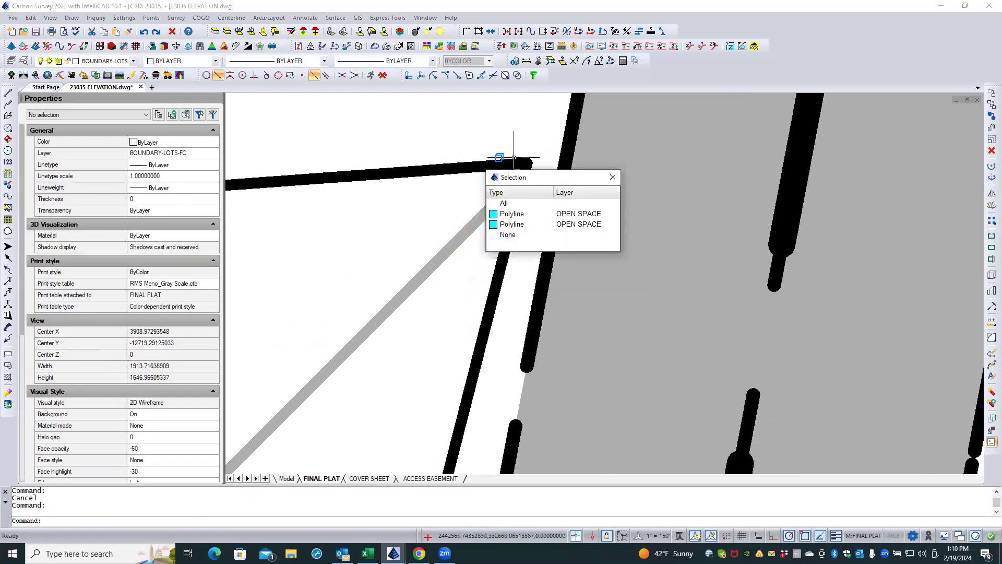
pyautogui.click(532, 214)
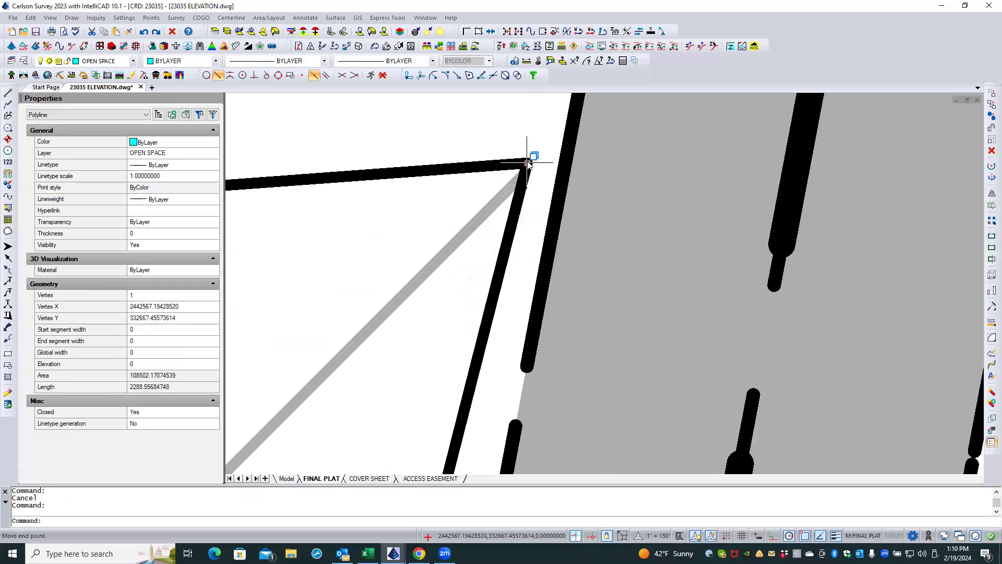
pyautogui.click(527, 163)
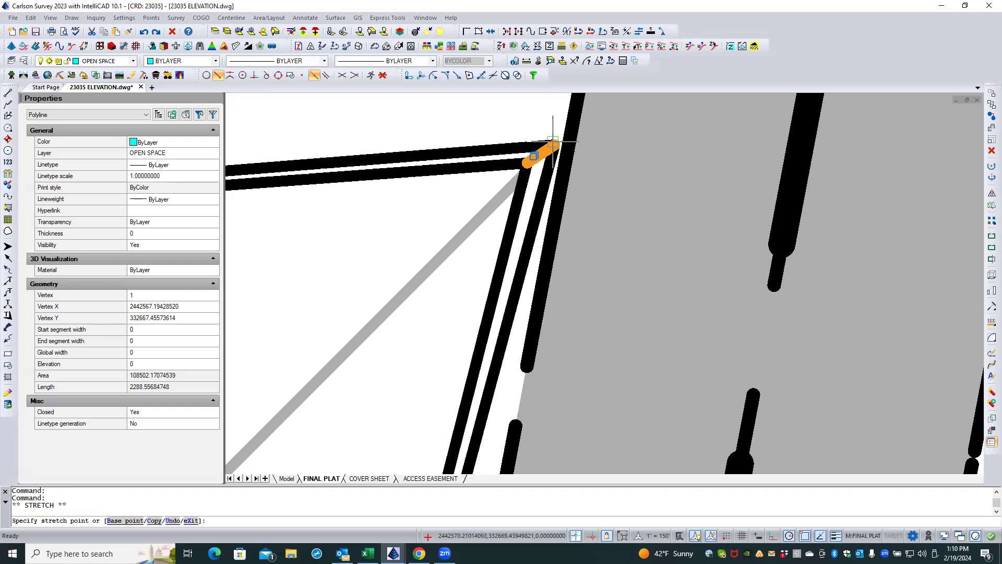
pyautogui.press('Escape')
pyautogui.press('Escape')
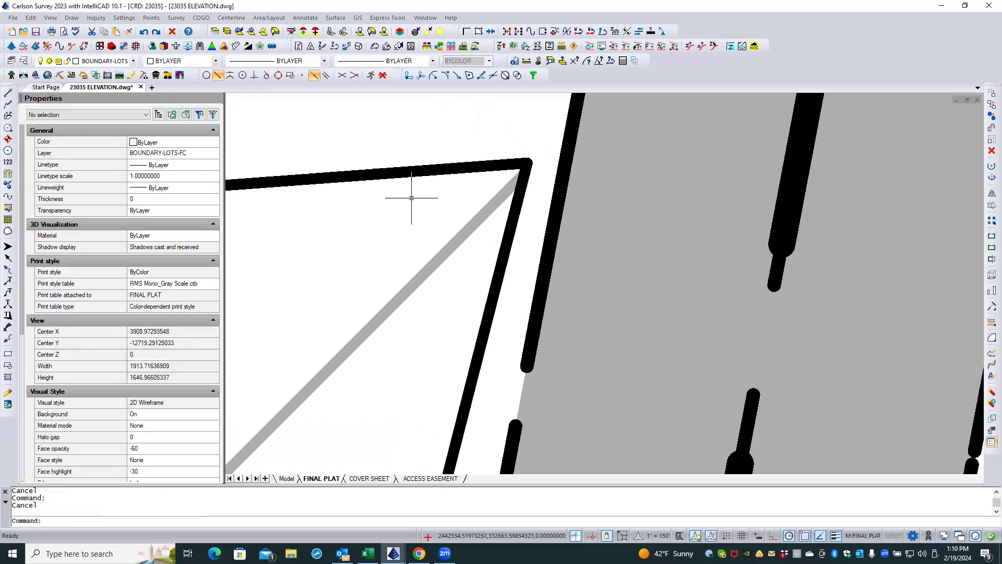
# - Draw a 2D polyline about 93 units long over the open space's northern line, from a Nearest-snapped point to its northeast corner
pyautogui.scroll(-6, 445, 226)
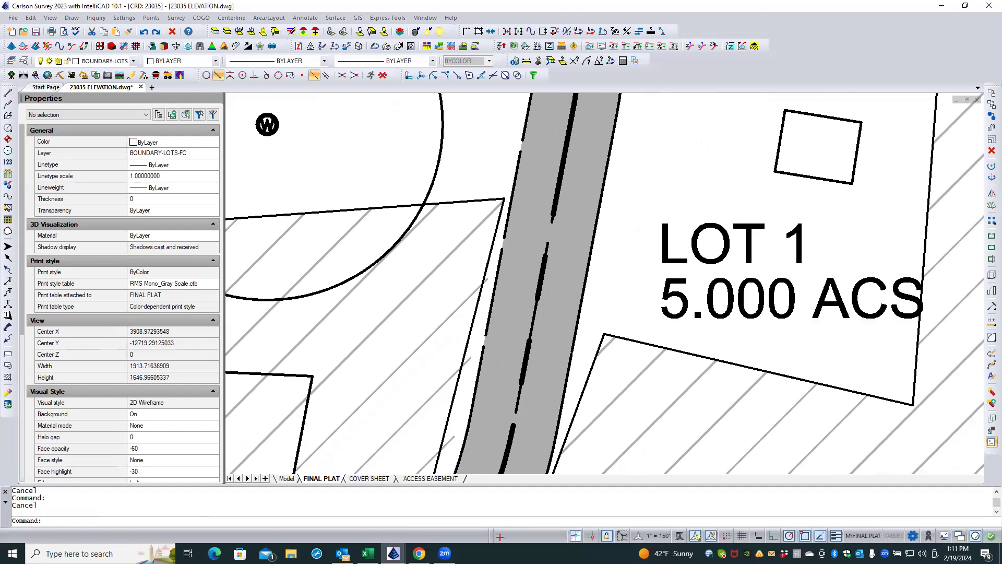
pyautogui.scroll(-2, 530, 200)
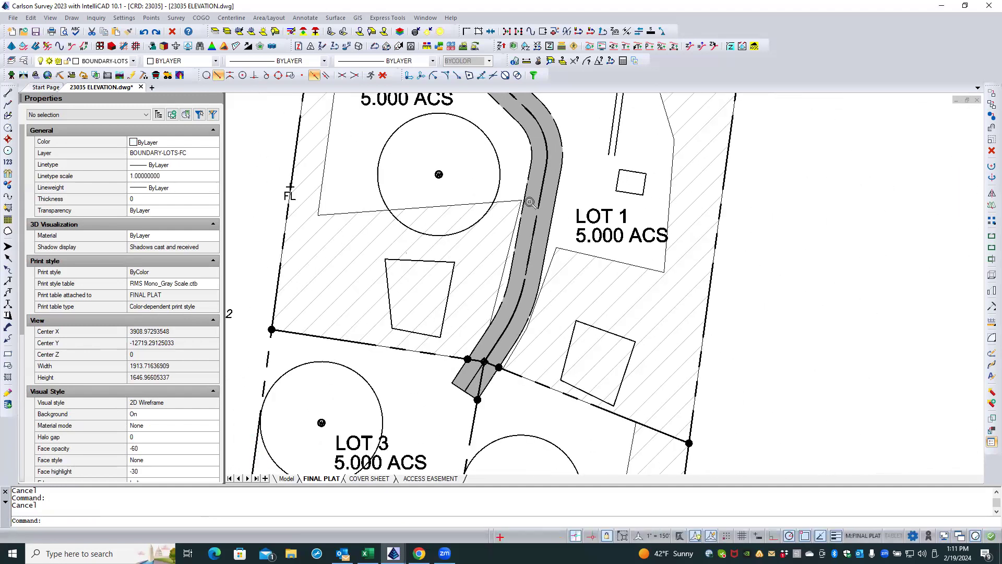
pyautogui.scroll(2, 530, 202)
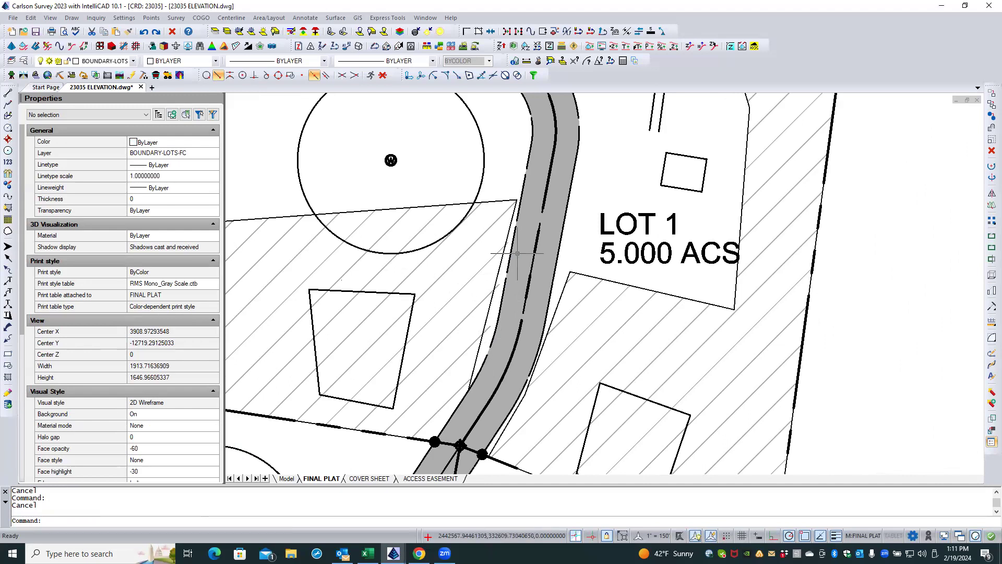
pyautogui.scroll(2, 518, 194)
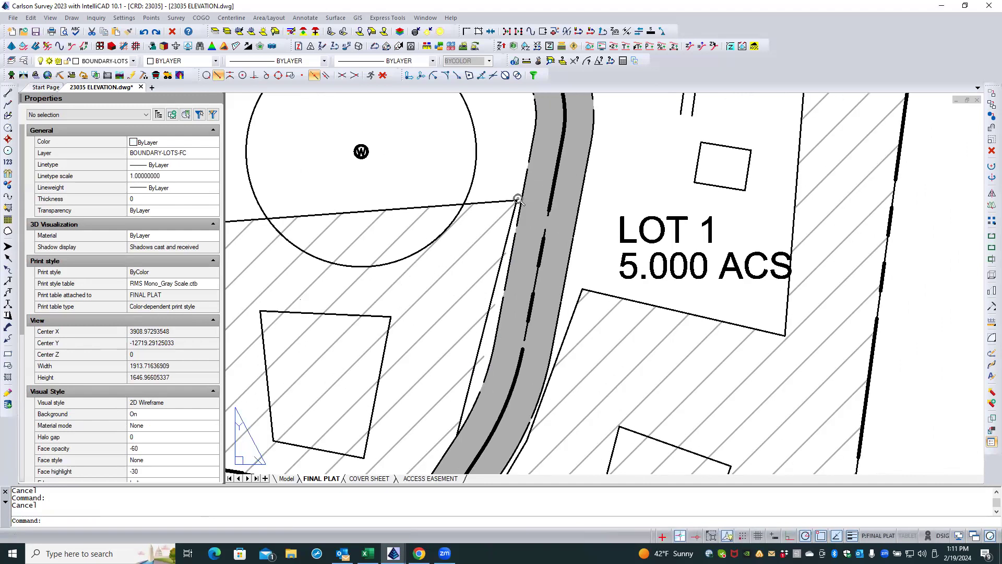
pyautogui.scroll(3, 518, 200)
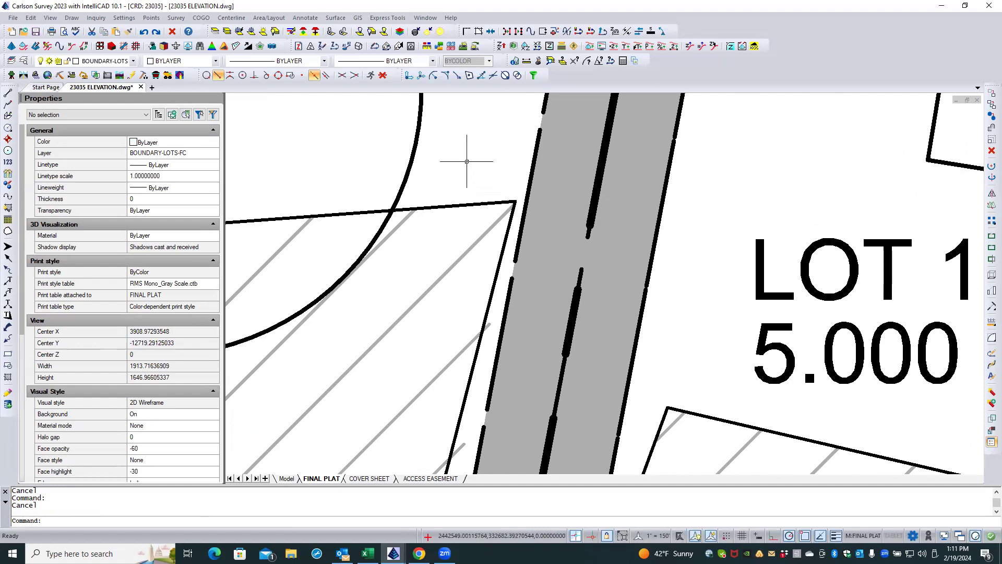
pyautogui.scroll(-4, 465, 156)
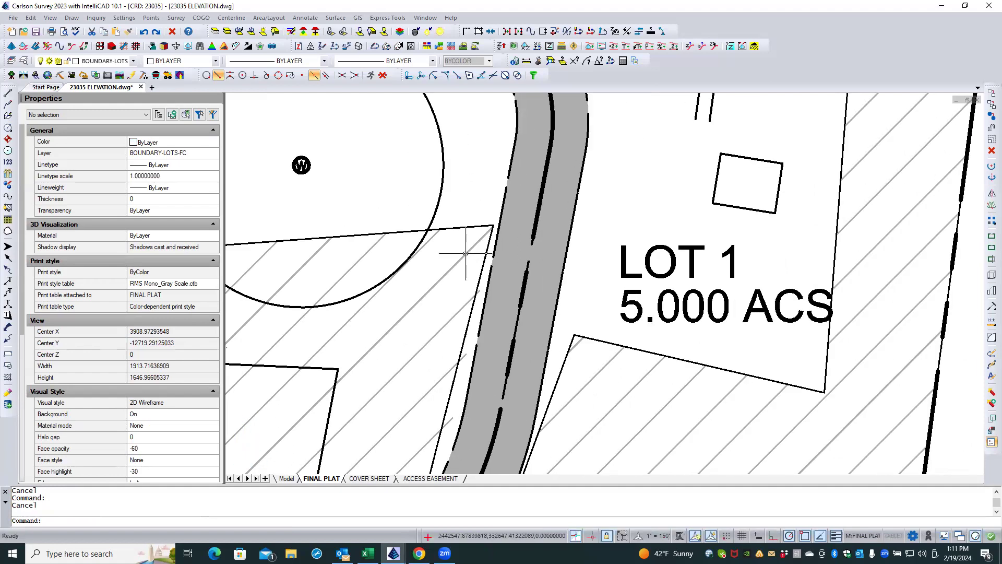
pyautogui.click(8, 105)
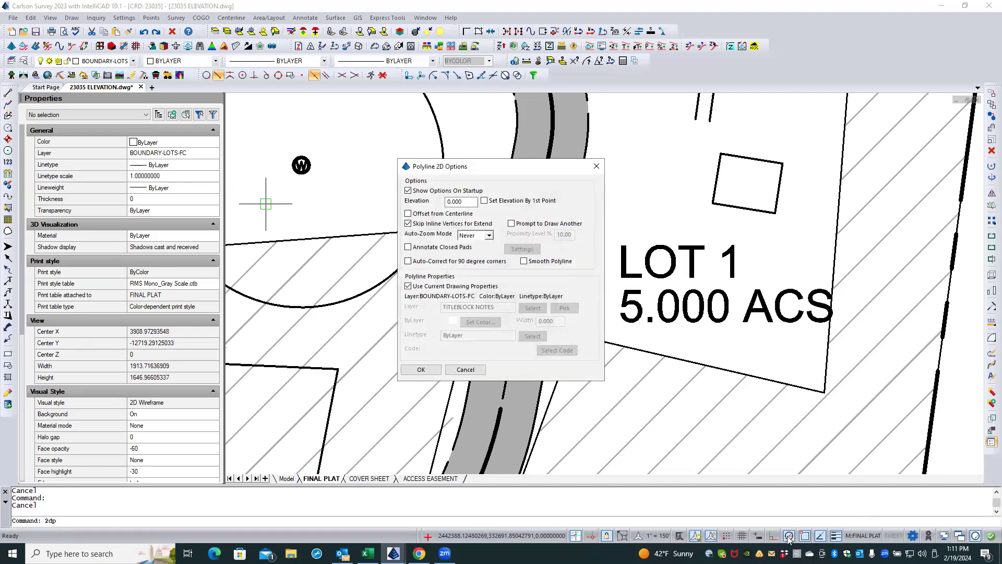
pyautogui.click(421, 369)
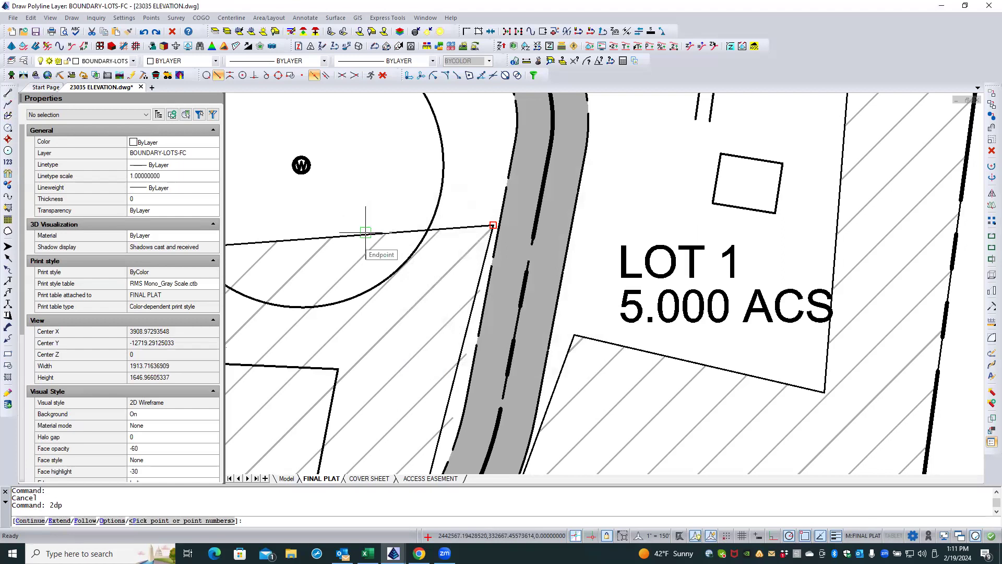
pyautogui.keyDown('shift'); pyautogui.rightClick(367, 236); pyautogui.keyUp('shift')
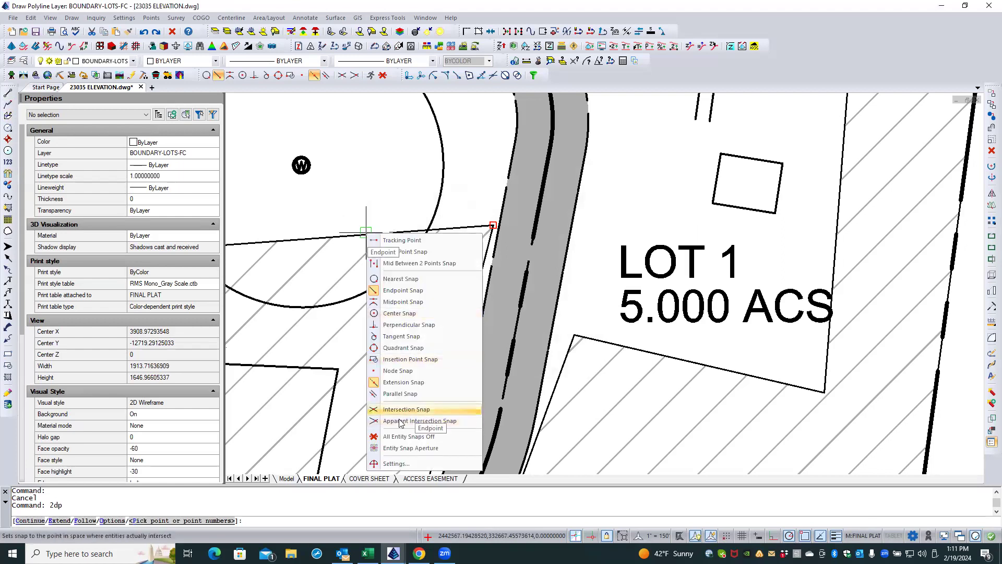
pyautogui.click(401, 279)
pyautogui.click(367, 234)
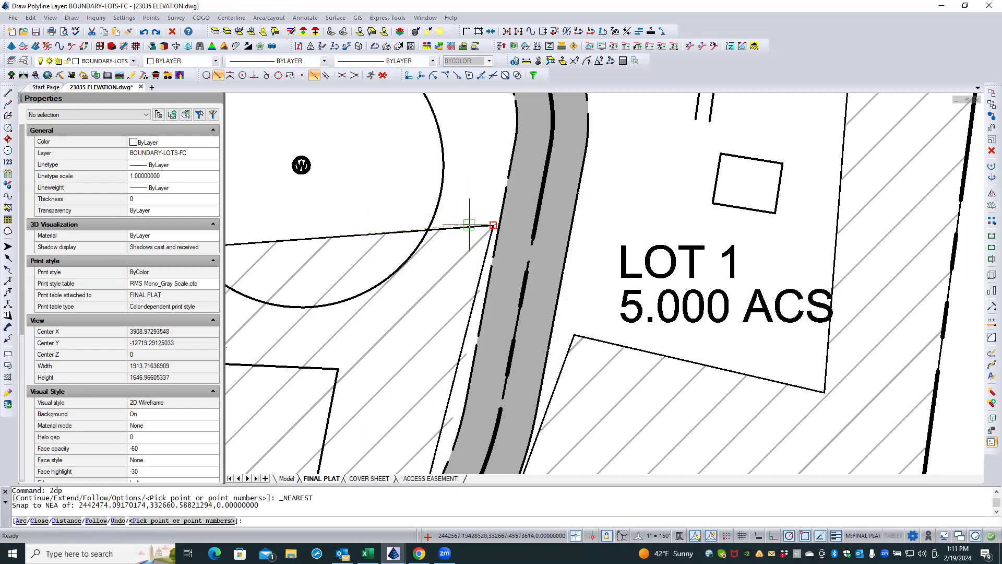
pyautogui.click(469, 226)
pyautogui.press('Return')
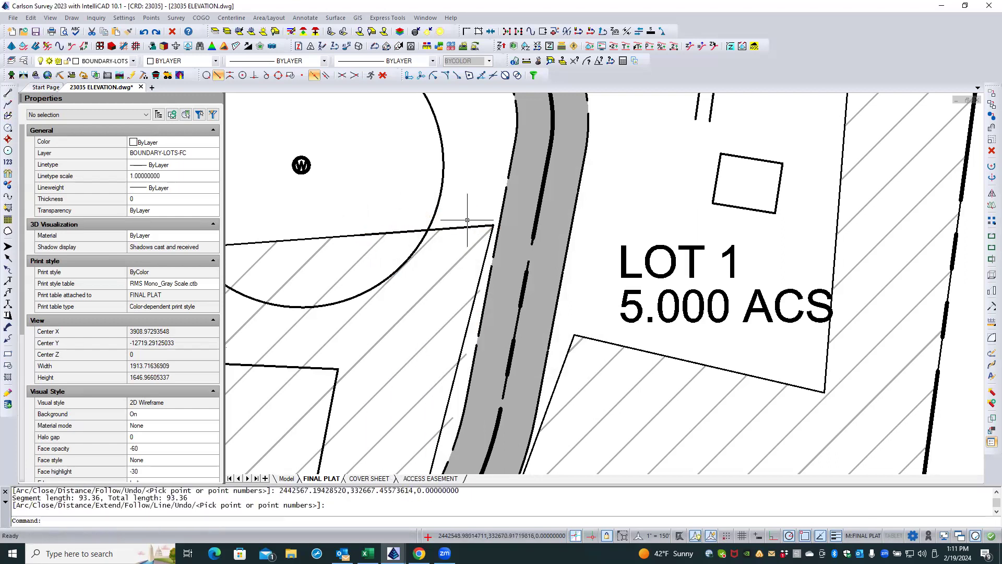
# - Extend the short BOUNDARY-LOTS-FC polyline on the open space's northern line to the western edge of the ACCESS EASEMENT polyline
pyautogui.click(463, 227)
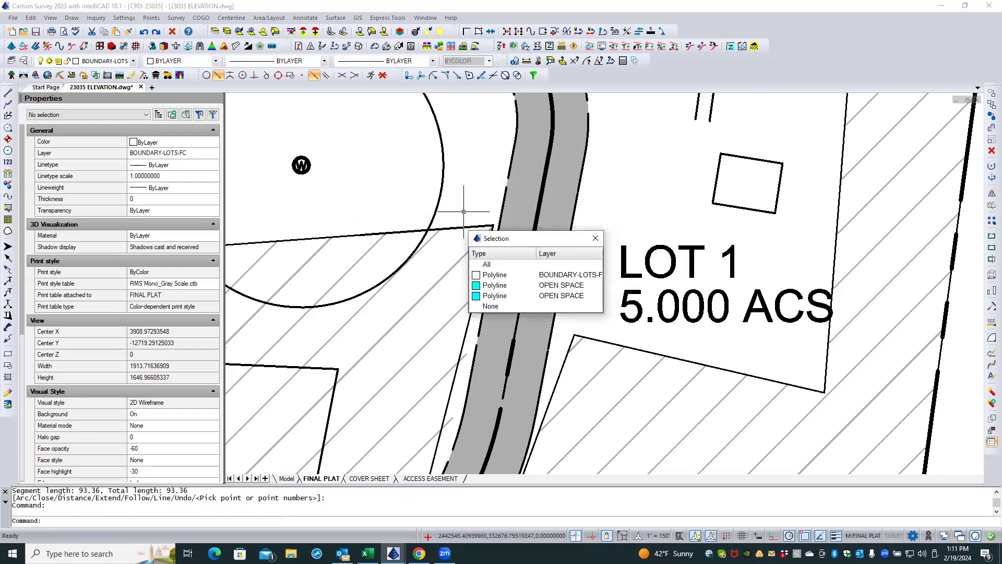
pyautogui.press('Escape')
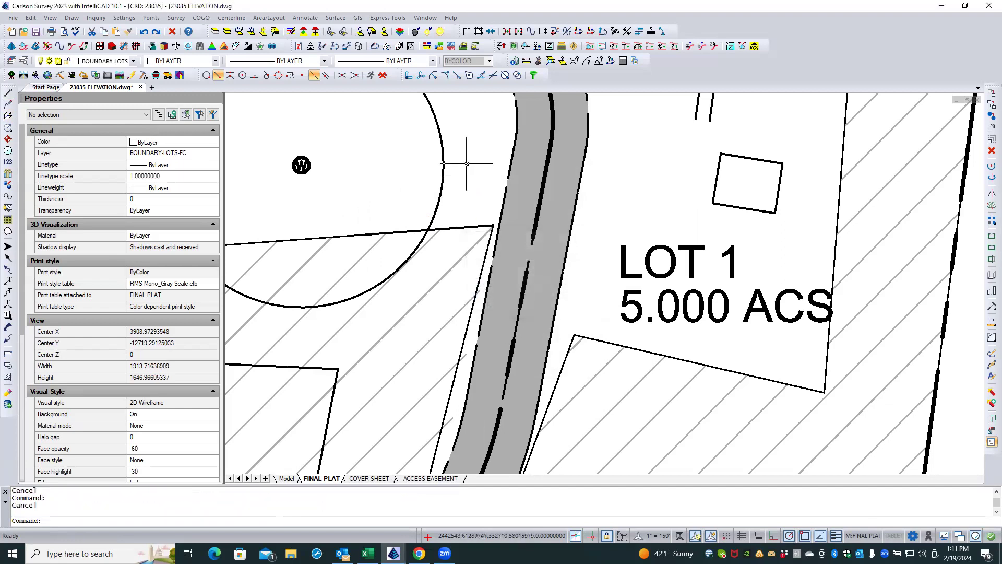
pyautogui.click(509, 208)
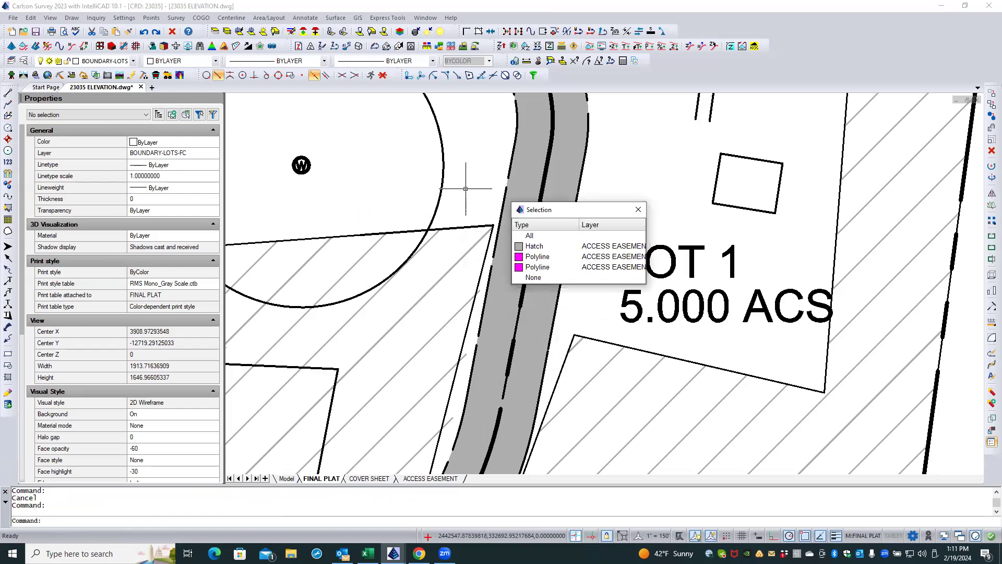
pyautogui.click(542, 257)
pyautogui.click(544, 259)
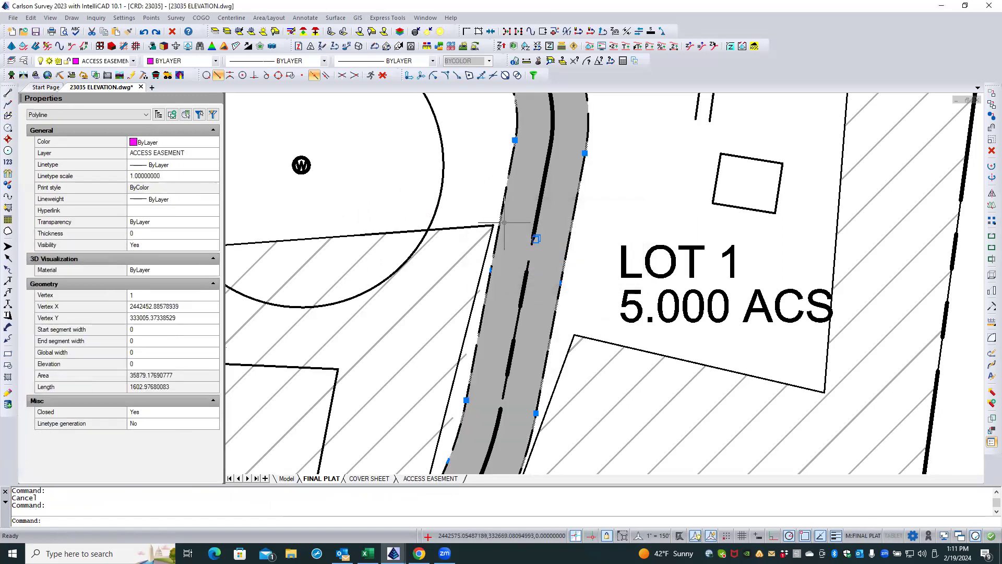
pyautogui.rightClick(486, 204)
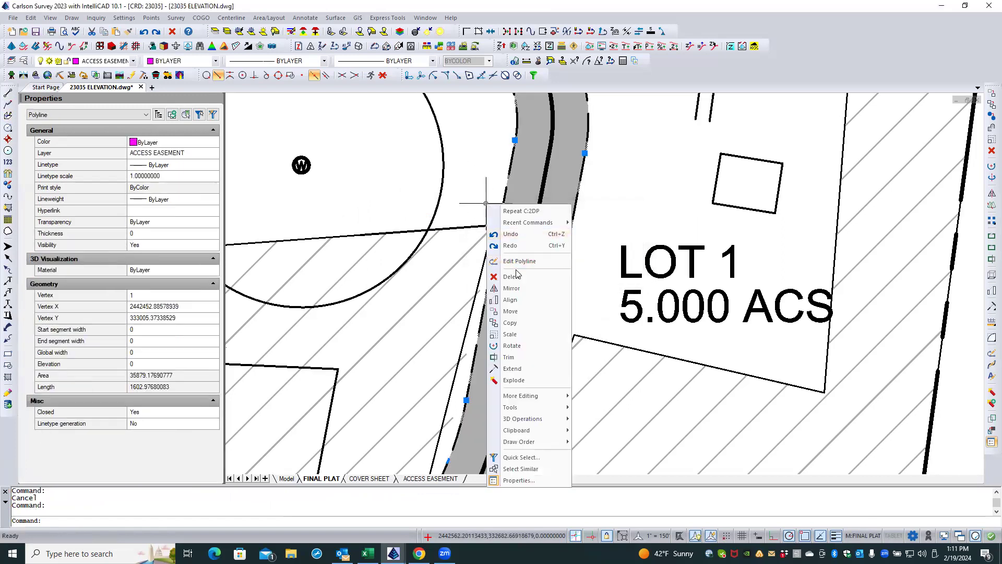
pyautogui.click(511, 369)
pyautogui.click(472, 226)
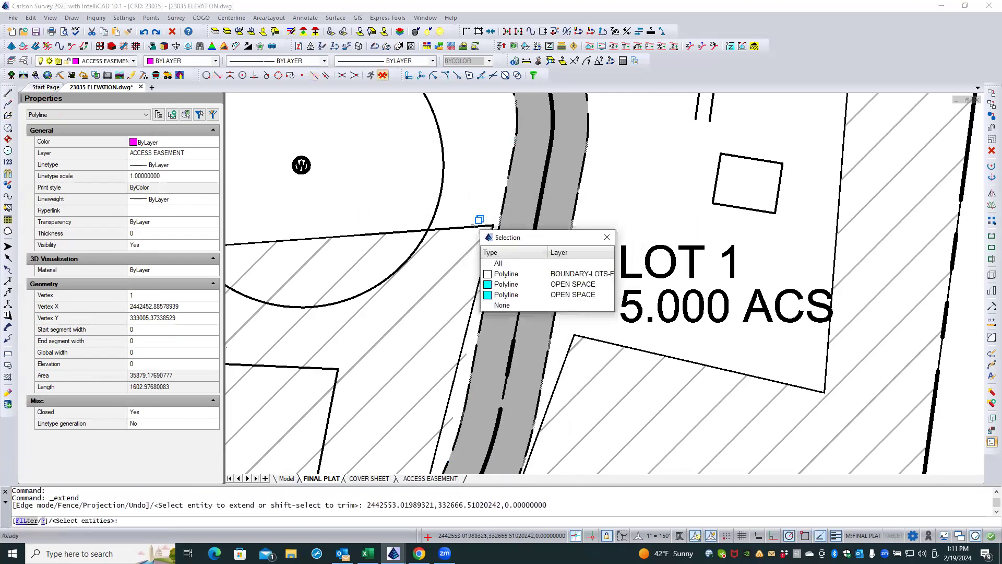
pyautogui.click(525, 276)
pyautogui.press('Escape')
pyautogui.press('Escape')
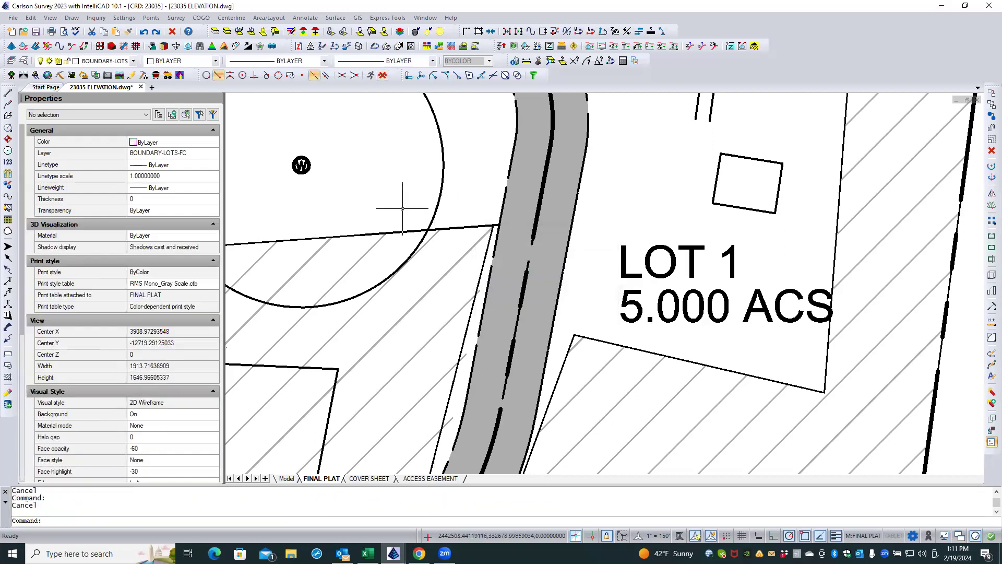
# - Stretch the helper polyline's western end up off the open space's northern line, leaving its eastern end on the easement edge
pyautogui.click(396, 232)
pyautogui.click(432, 279)
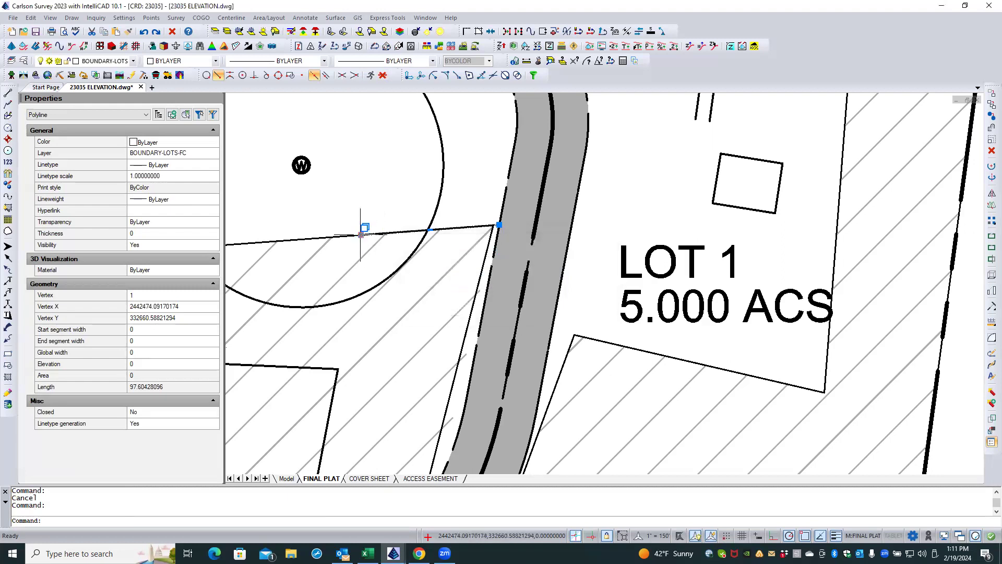
pyautogui.click(361, 235)
pyautogui.press('Escape')
pyautogui.press('Escape')
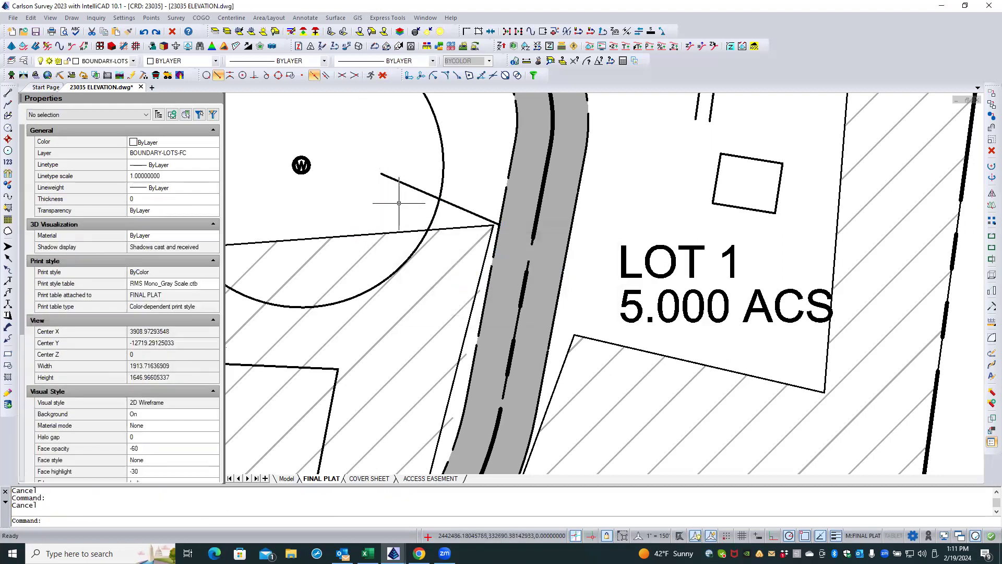
# - Stretch the first OPEN SPACE polyline's northeast corner to the helper polyline's endpoint on the access easement's western edge
pyautogui.scroll(4, 479, 220)
pyautogui.click(509, 244)
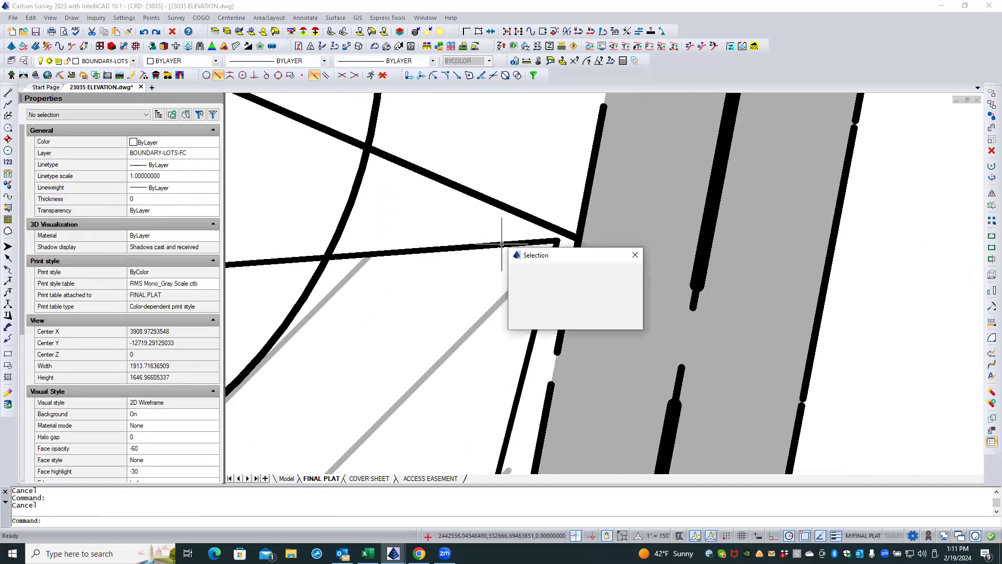
pyautogui.click(531, 293)
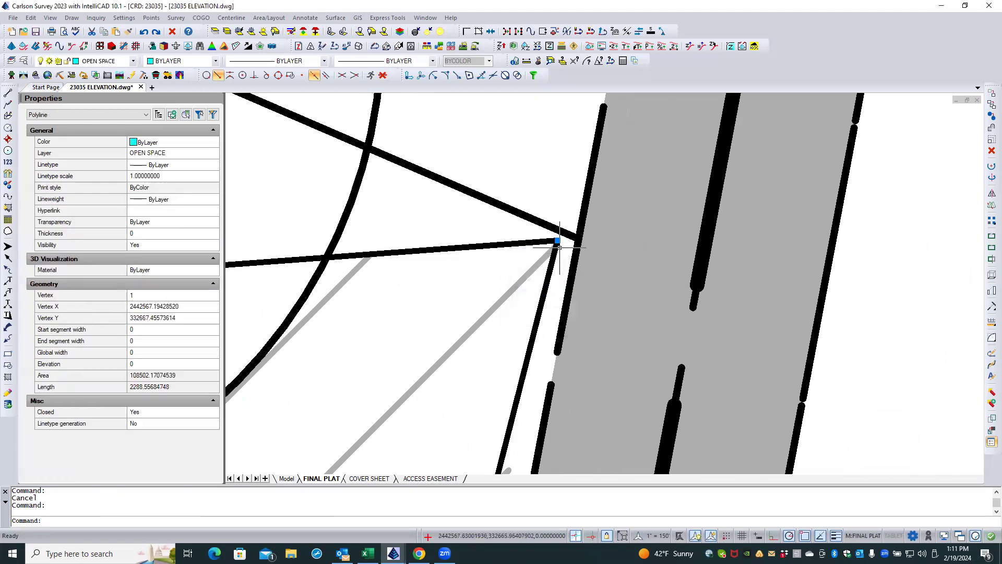
pyautogui.click(558, 240)
pyautogui.click(556, 227)
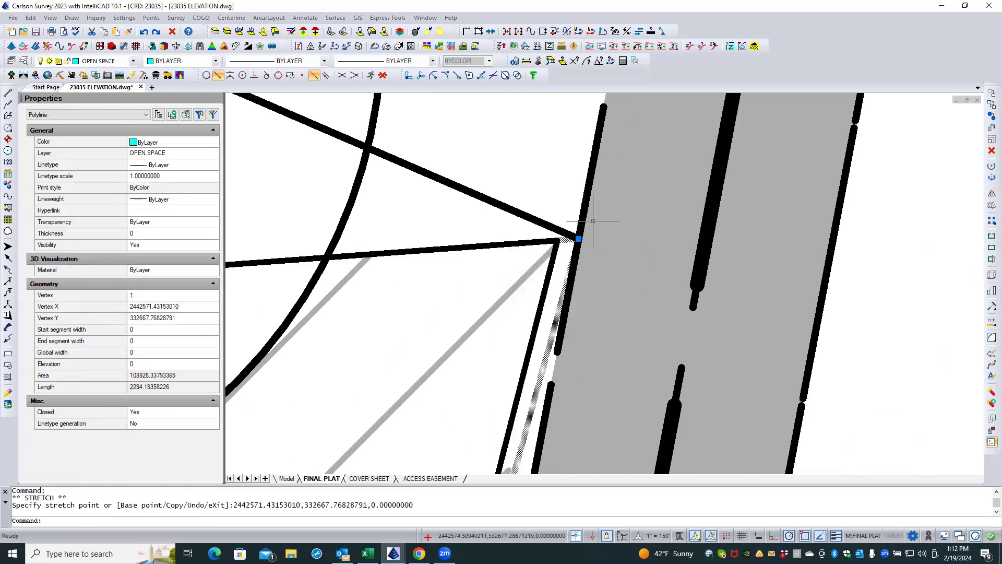
pyautogui.press('Escape')
pyautogui.press('Escape')
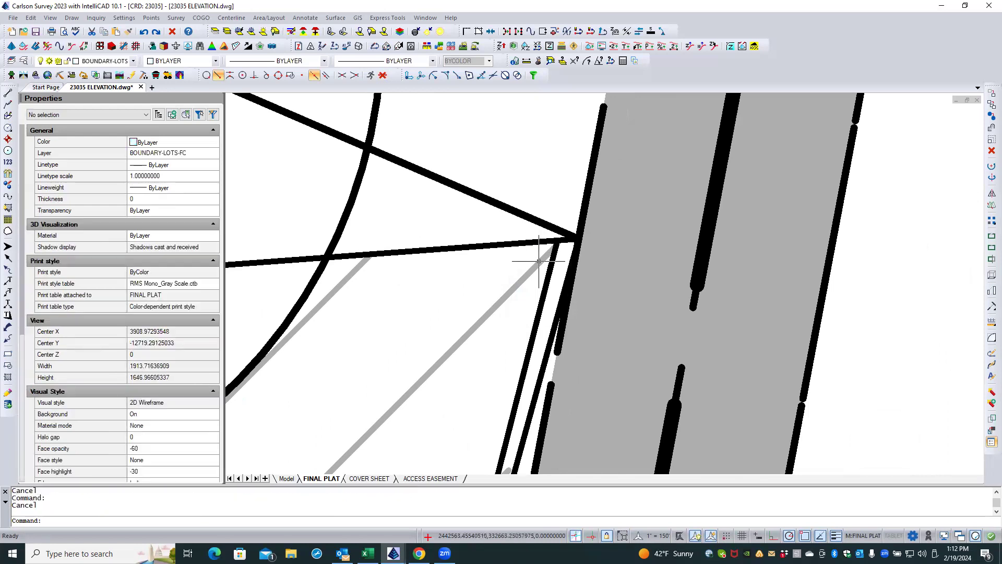
# - Stretch the overlapping second OPEN SPACE polyline's northeast corner to the same helper endpoint on the easement edge
pyautogui.click(548, 277)
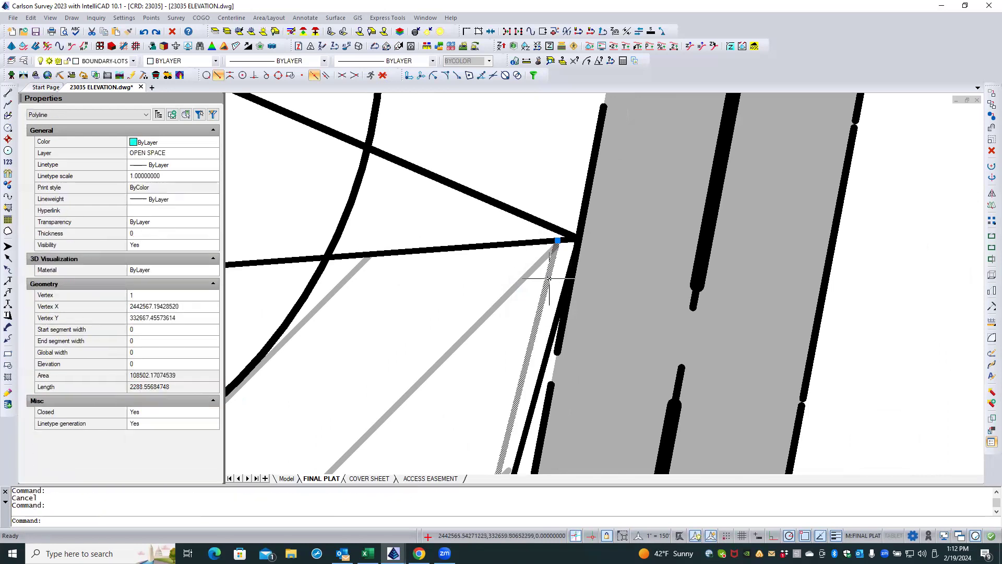
pyautogui.click(557, 240)
pyautogui.click(551, 225)
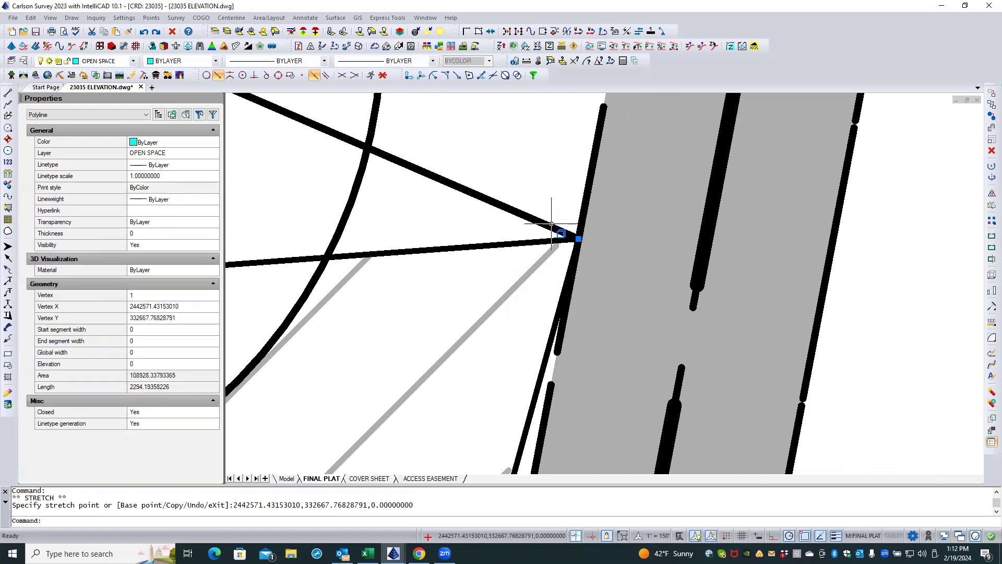
pyautogui.press('Escape')
# - Stretch the open-space hatch's northeast corner on Lot 4 to the helper polyline's endpoint on the easement edge
pyautogui.click(538, 261)
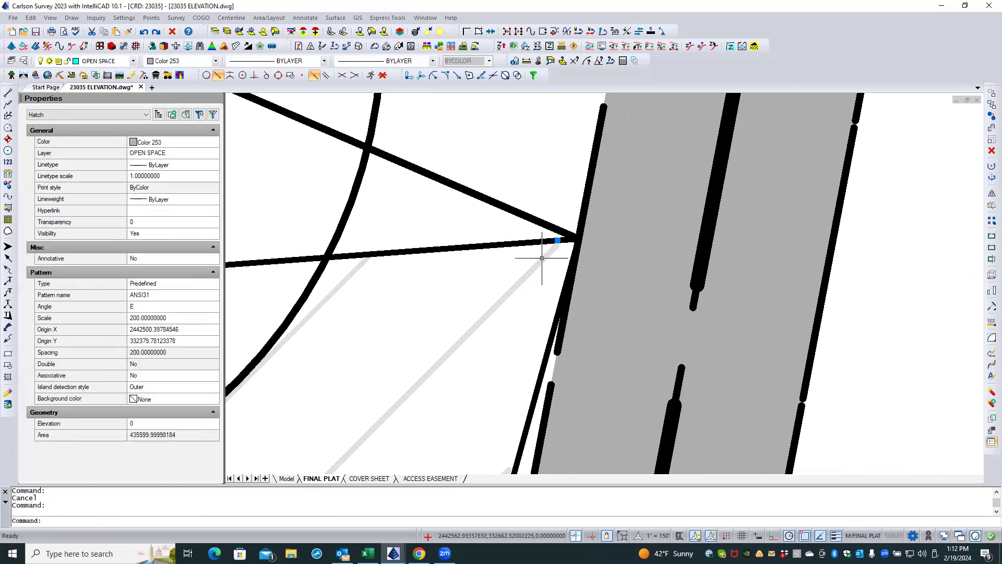
pyautogui.click(556, 239)
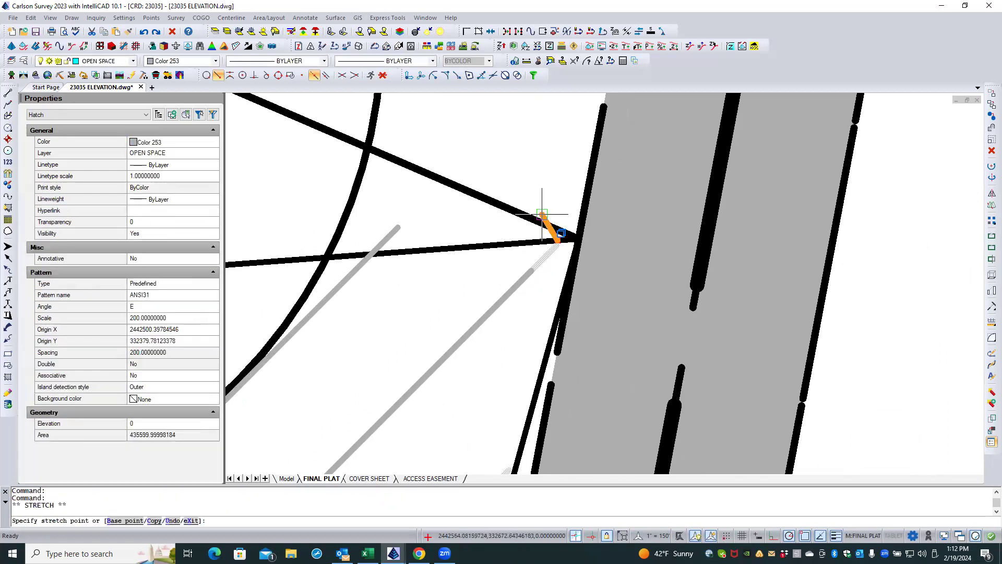
pyautogui.press('Escape')
pyautogui.press('Escape')
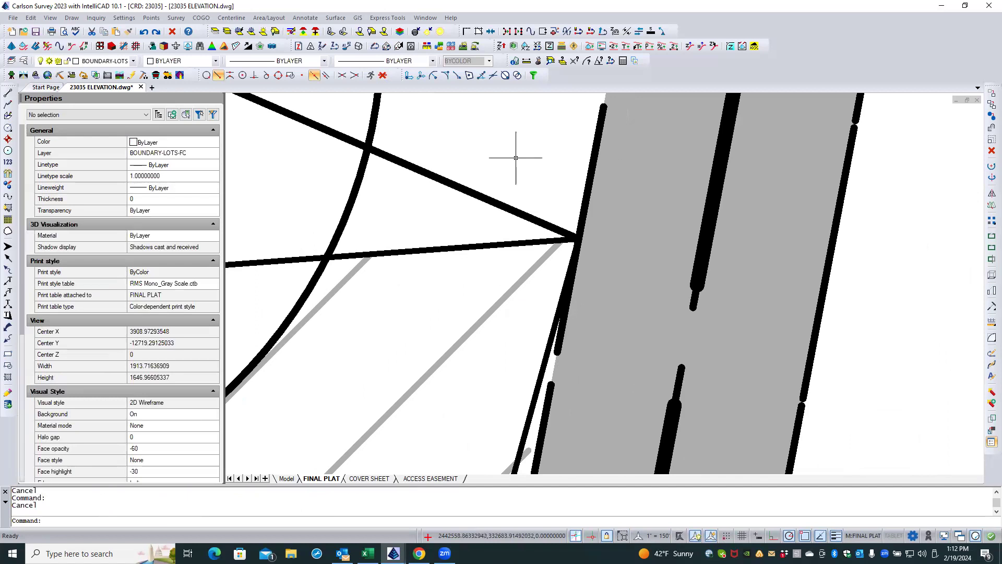
pyautogui.click(533, 267)
pyautogui.scroll(-6, 529, 189)
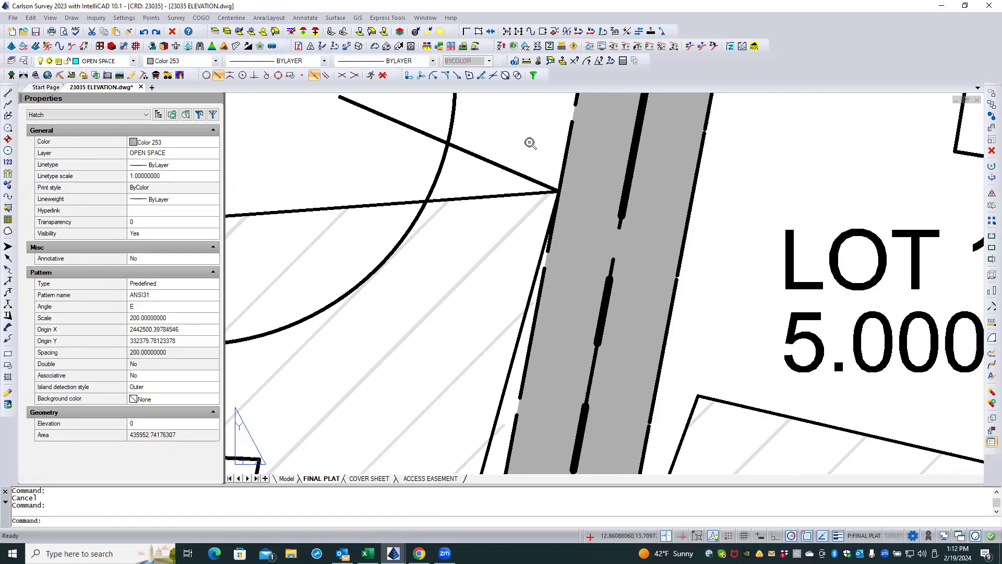
pyautogui.moveTo(519, 214)
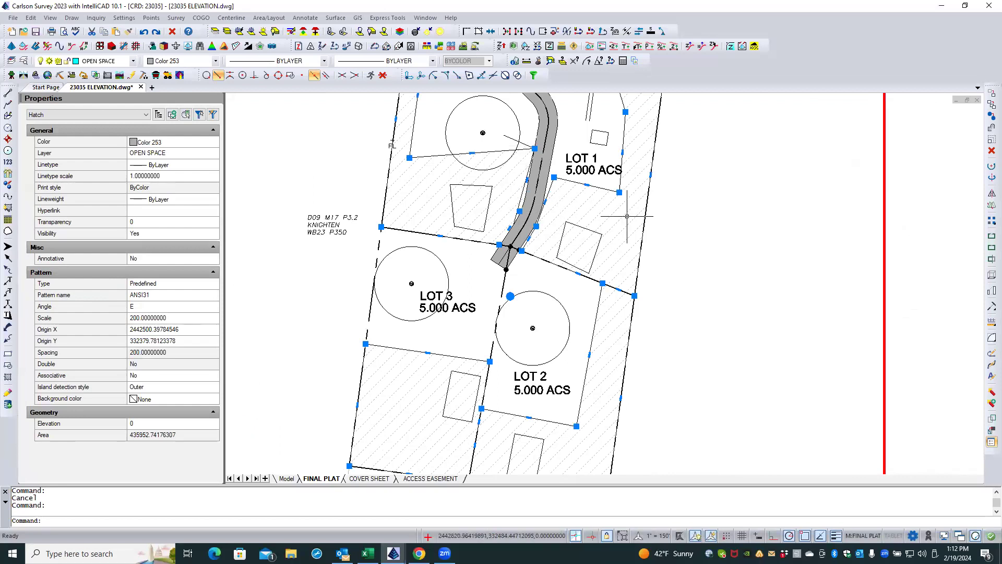
pyautogui.press('Escape')
# - Stretch the hatch's southeast Lot 4 corner to the lot-line point at the easement and its next vertex to the open-space polyline's corner
pyautogui.scroll(5, 516, 209)
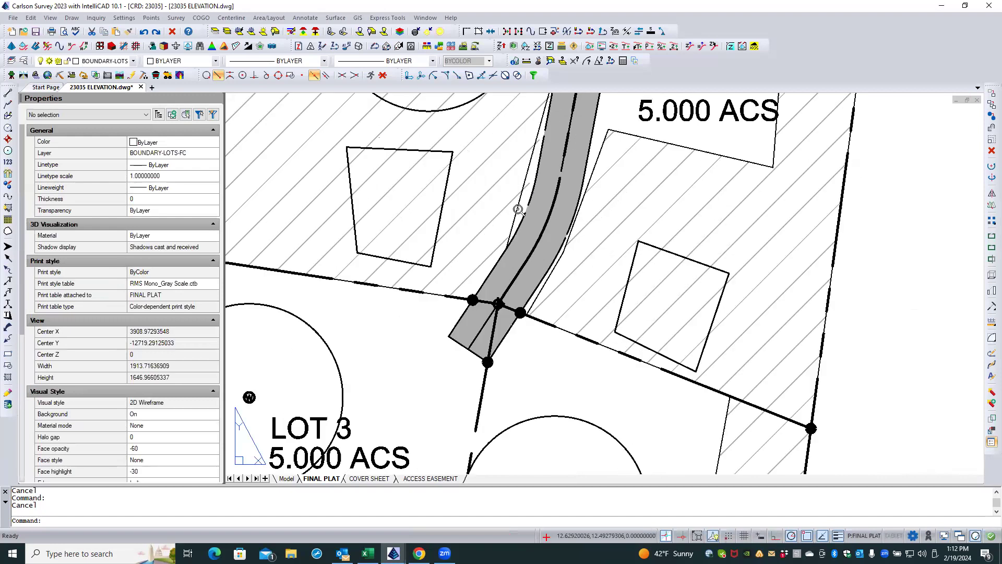
pyautogui.click(495, 199)
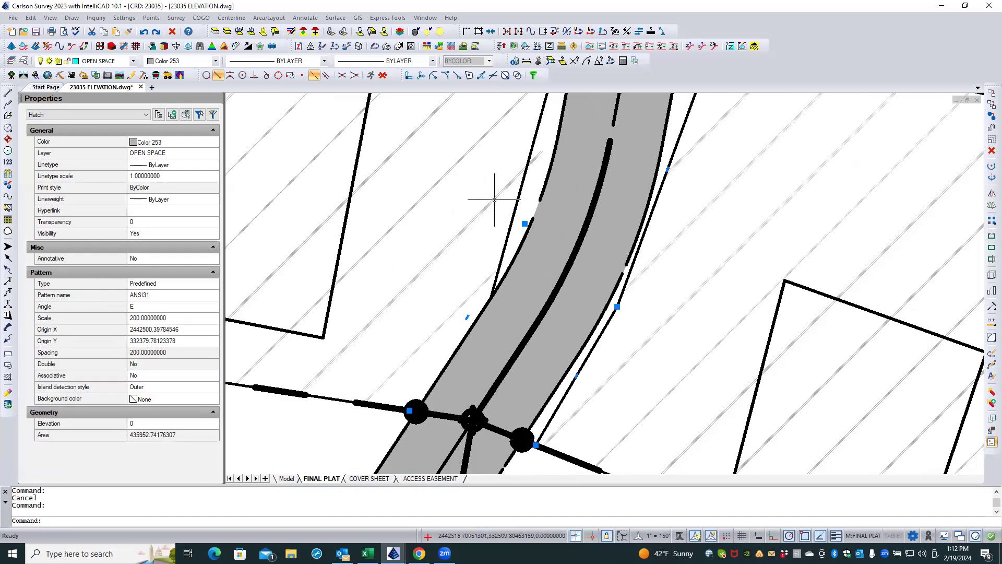
pyautogui.click(409, 411)
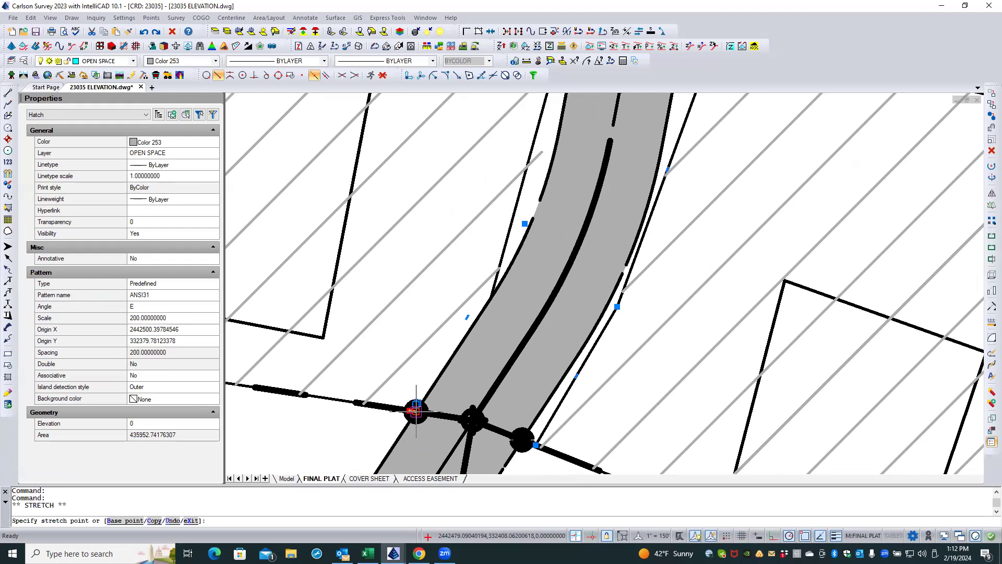
pyautogui.click(416, 411)
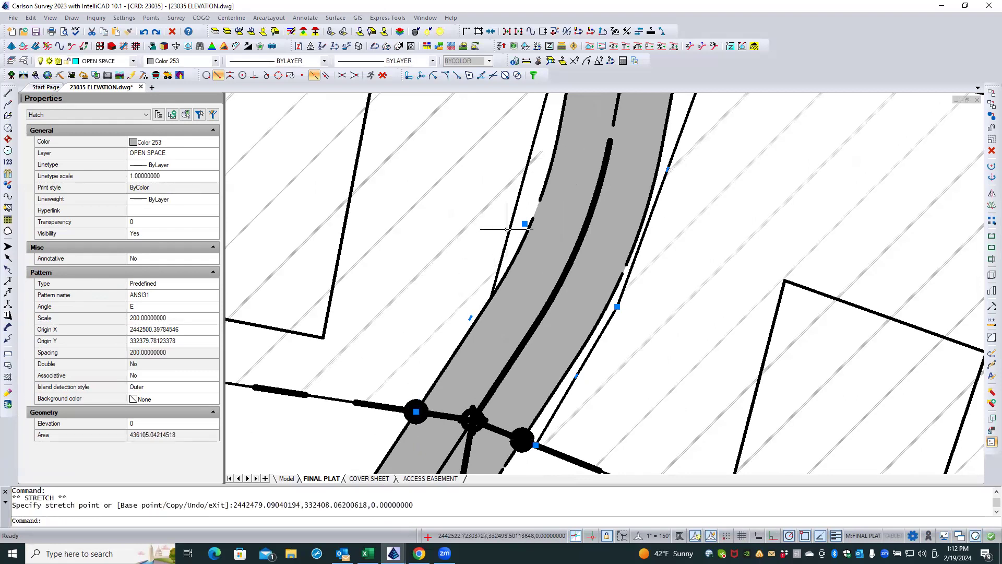
pyautogui.click(525, 224)
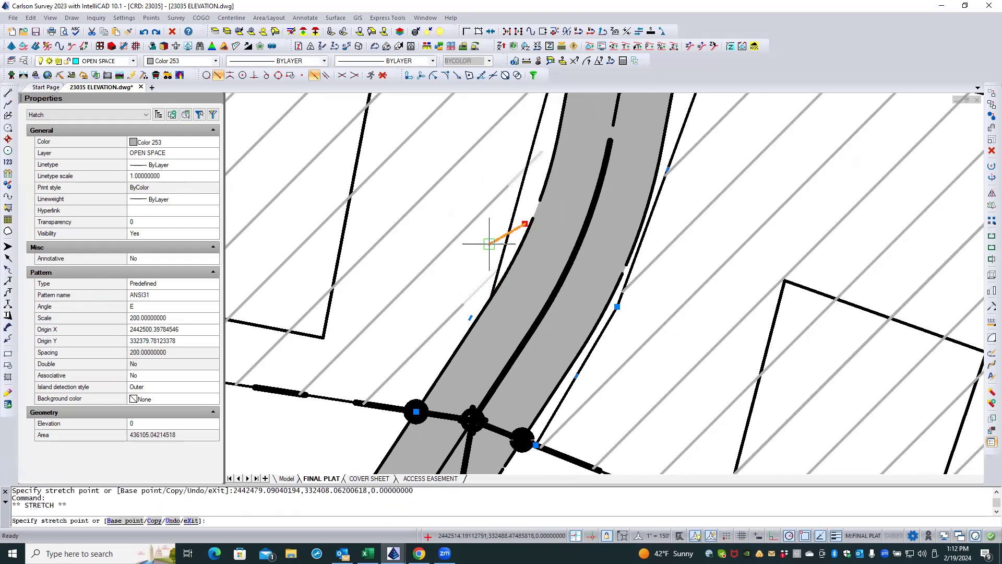
pyautogui.click(493, 279)
# - Add a vertex to the hatch's eastern Lot 4 edge and place it on the access easement's western edge where the curve begins
pyautogui.scroll(-3, 417, 449)
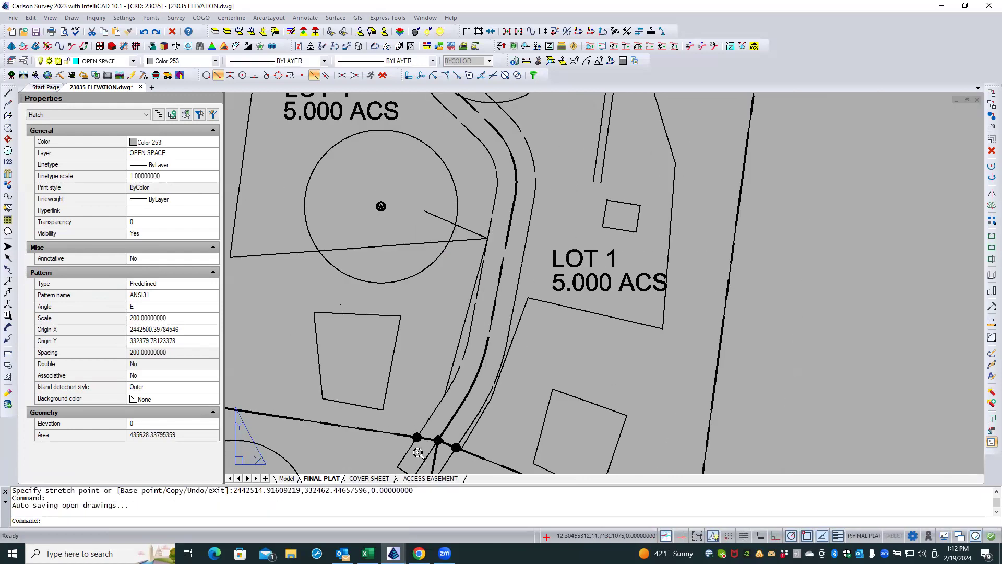
pyautogui.scroll(2, 466, 237)
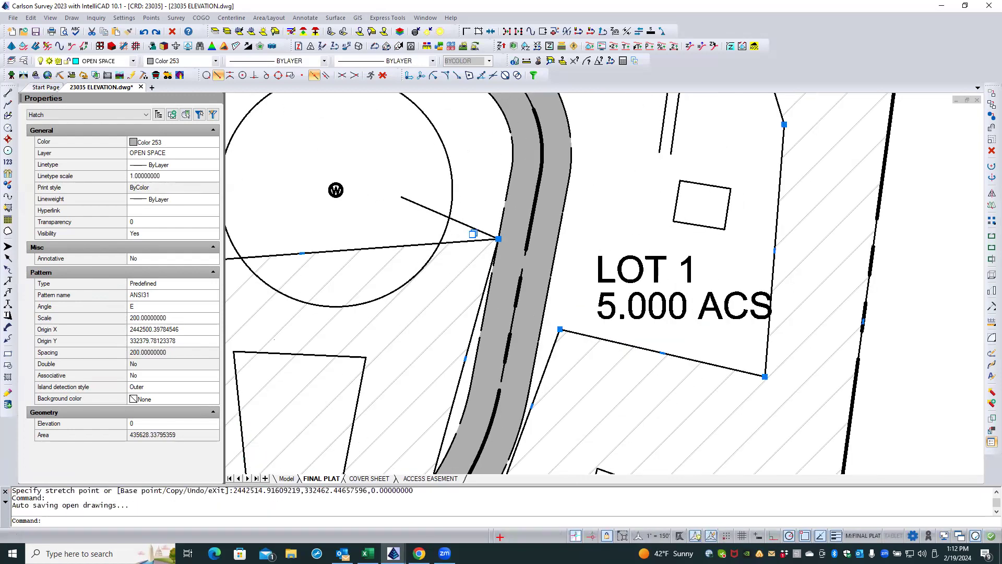
pyautogui.moveTo(464, 359)
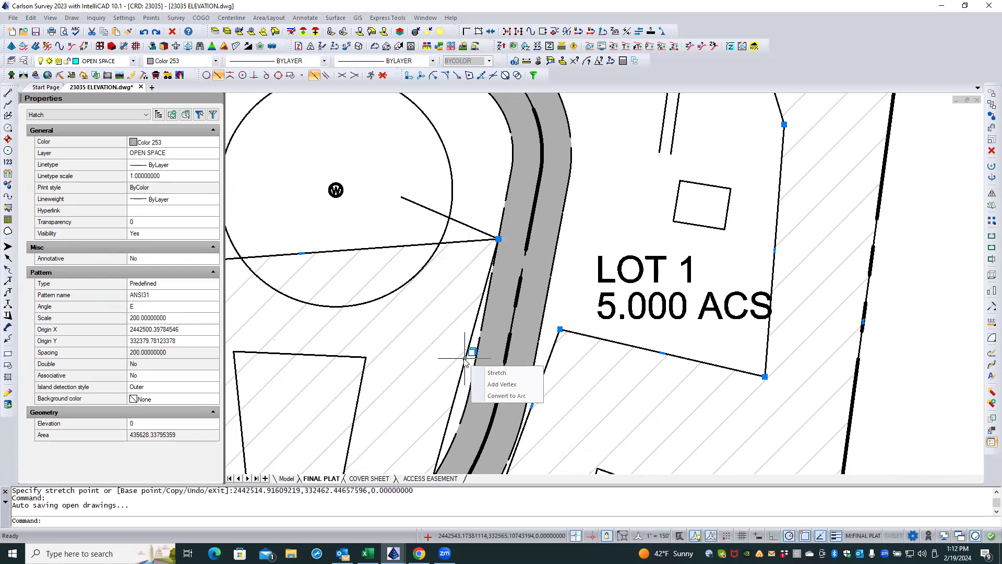
pyautogui.click(495, 383)
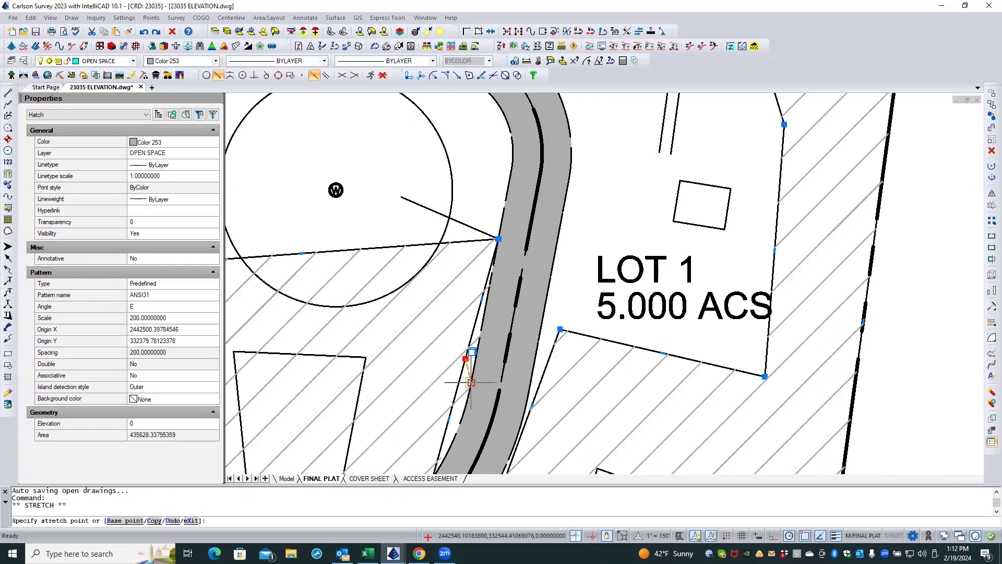
pyautogui.click(471, 382)
pyautogui.scroll(-3, 454, 217)
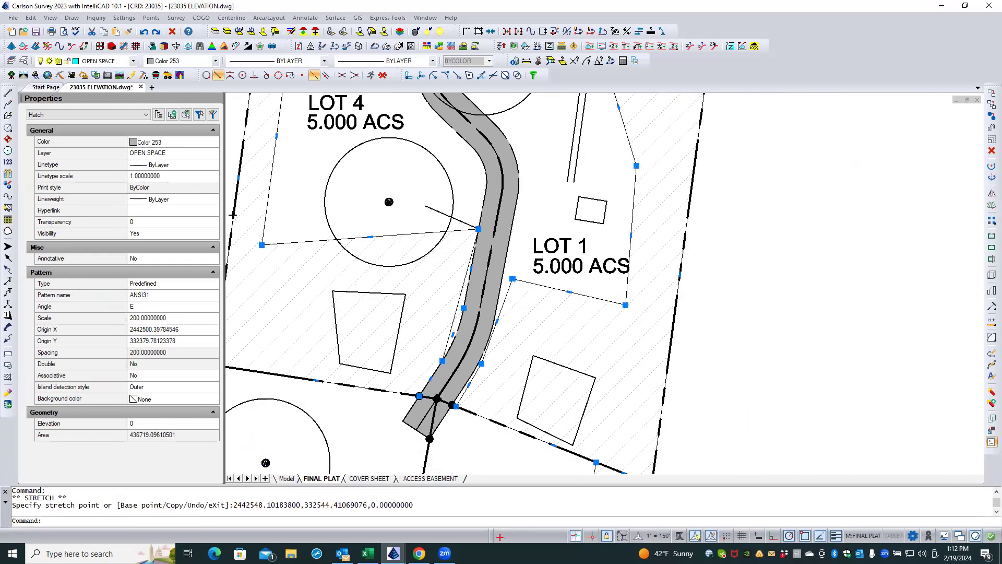
pyautogui.scroll(5, 453, 316)
pyautogui.press('Escape')
pyautogui.press('Escape')
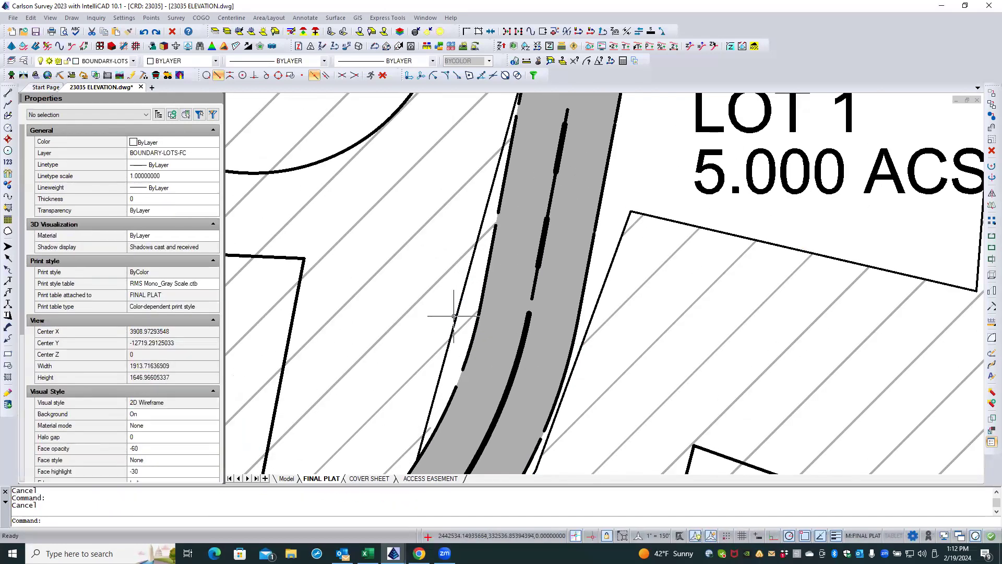
# - Compare the two overlapping OPEN SPACE polylines along Lot 4's easement side and examine the extent of one of them
pyautogui.click(454, 316)
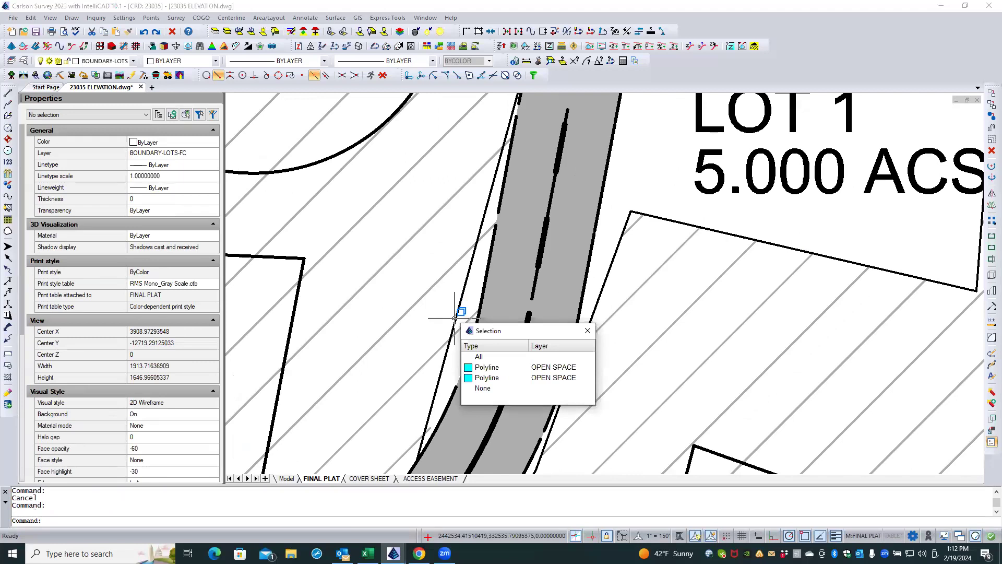
pyautogui.click(488, 367)
pyautogui.click(495, 377)
pyautogui.click(498, 368)
pyautogui.click(496, 378)
pyautogui.click(496, 378)
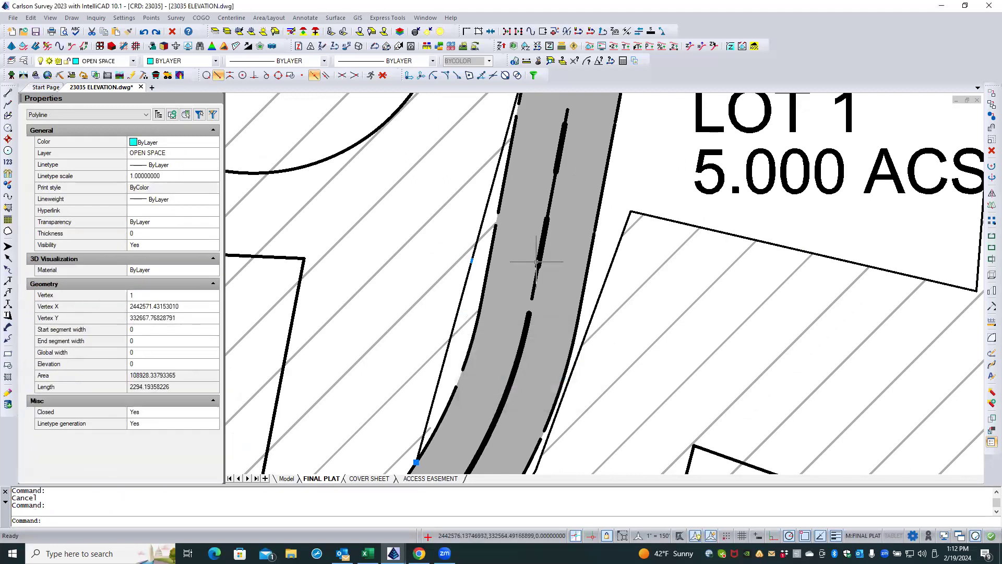
pyautogui.scroll(-4, 540, 261)
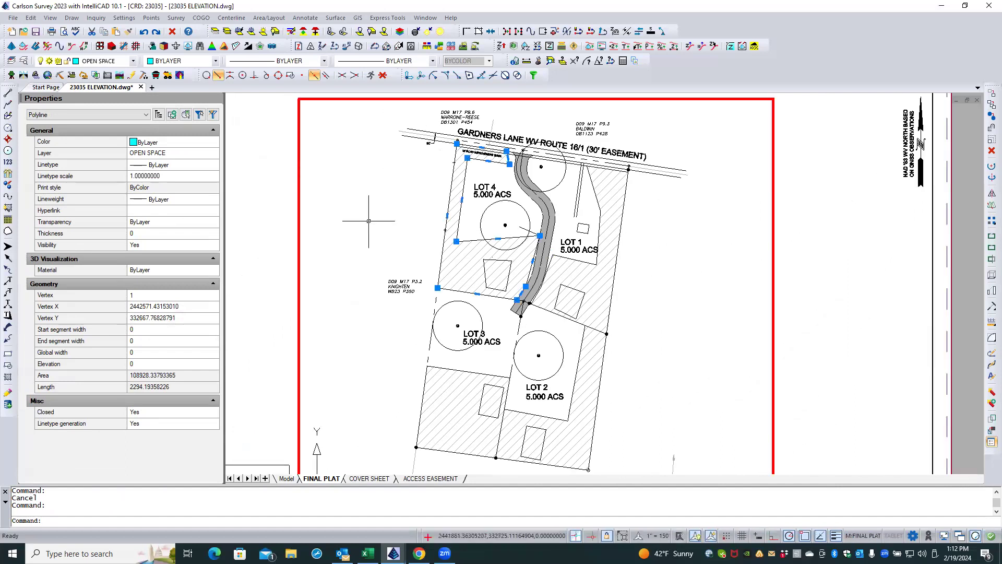
pyautogui.press('Escape')
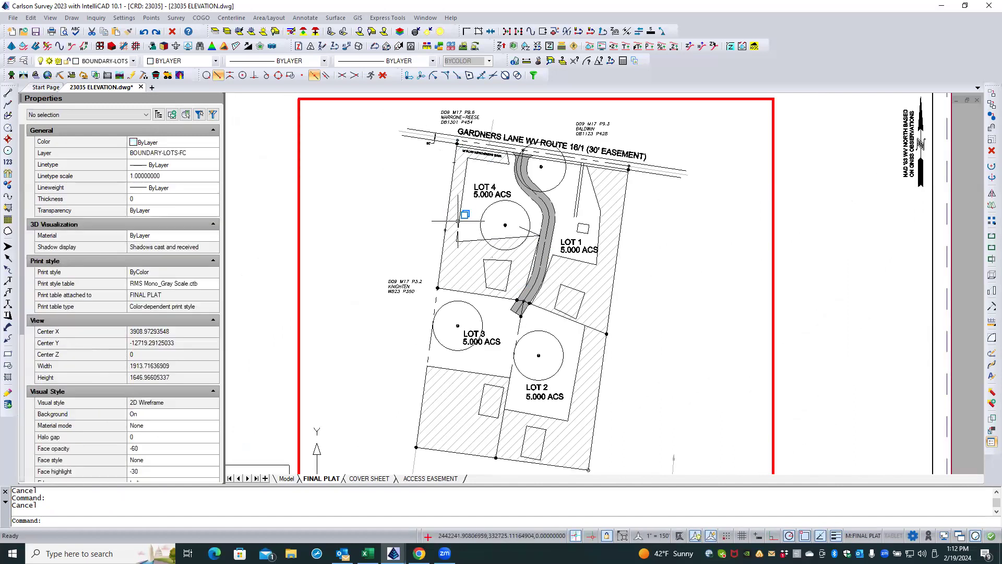
# - Erase the overlapping duplicate of Lot 4's OPEN SPACE polyline that has linetype generation enabled
pyautogui.click(458, 223)
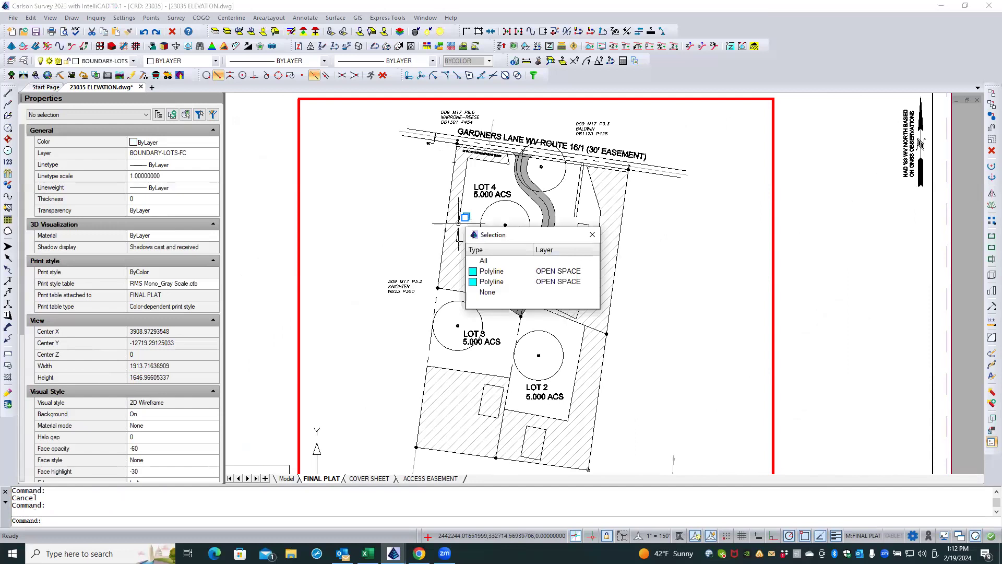
pyautogui.click(493, 285)
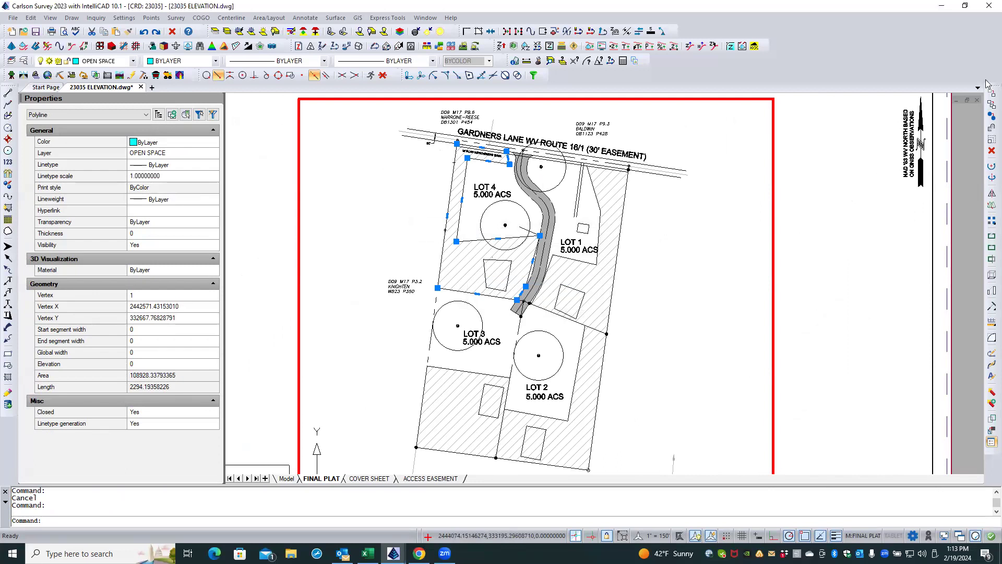
pyautogui.click(991, 151)
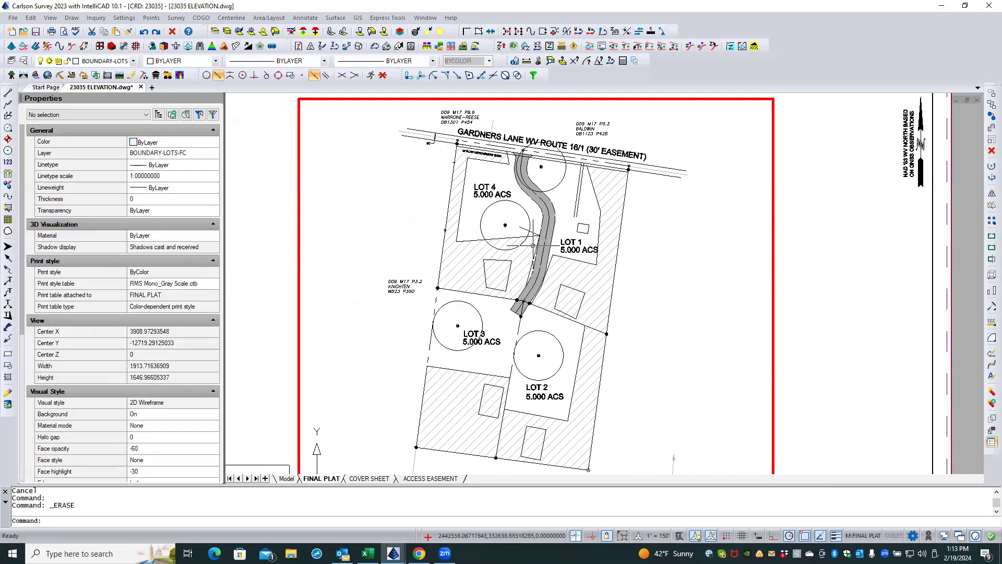
# - Add a vertex to the OPEN SPACE polyline's eastern Lot 4 edge and place it on the access easement's western edge where the curve begins
pyautogui.scroll(5, 533, 246)
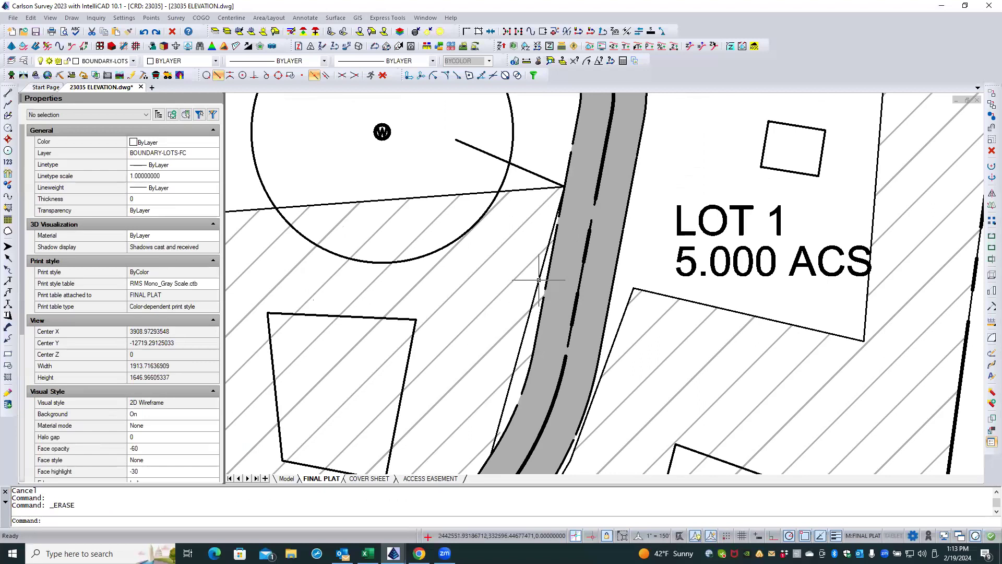
pyautogui.click(538, 280)
pyautogui.scroll(-1, 492, 237)
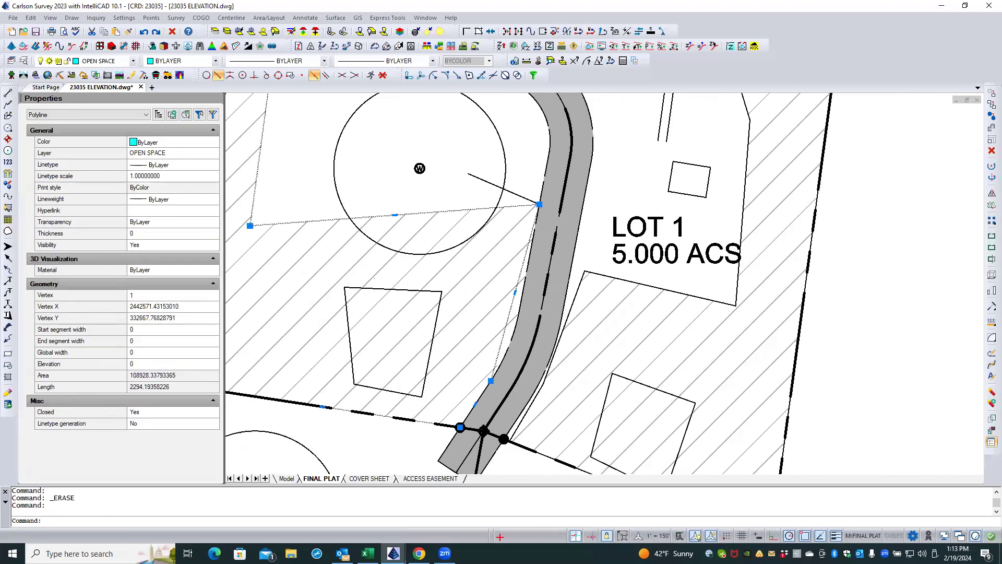
pyautogui.scroll(2, 511, 330)
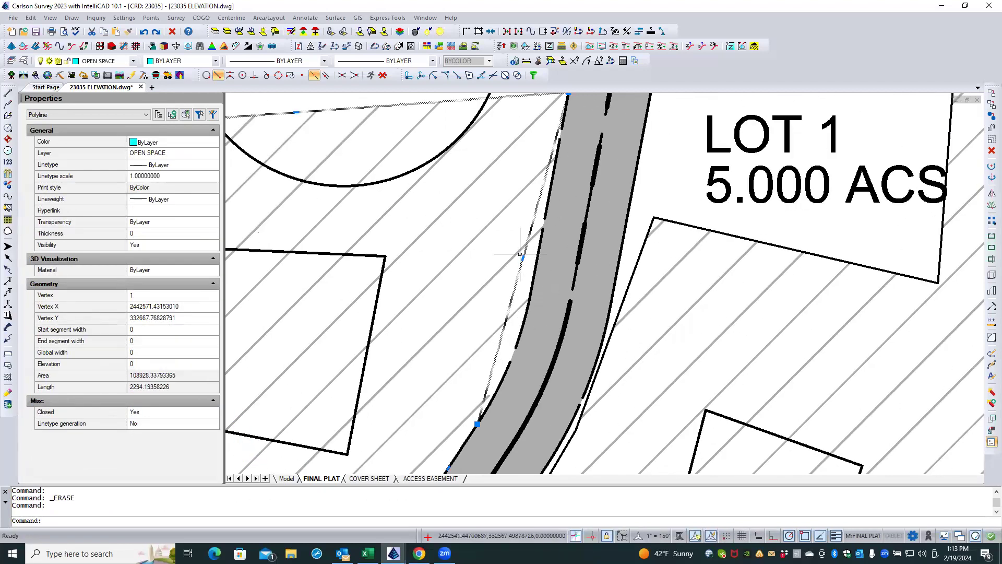
pyautogui.moveTo(522, 257)
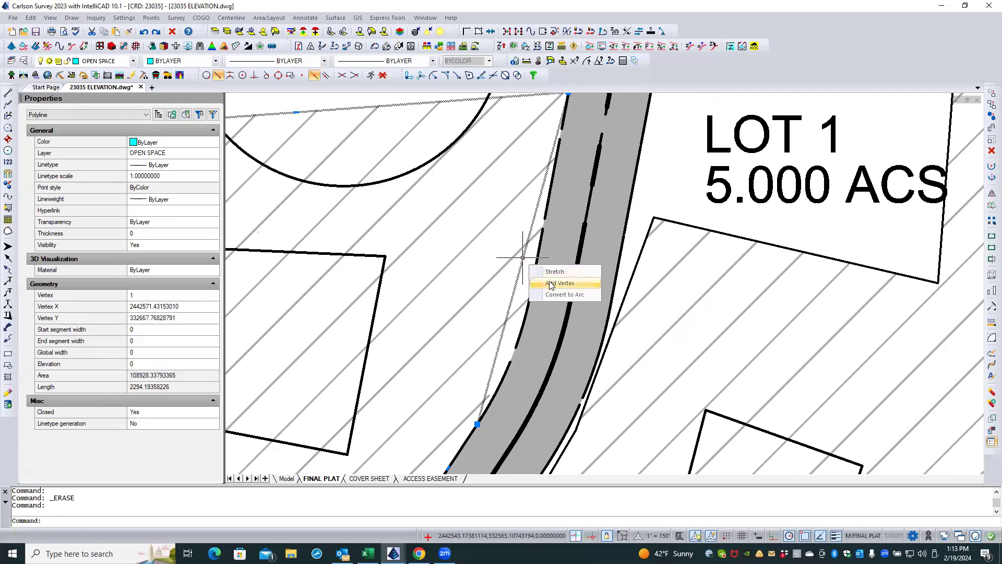
pyautogui.click(547, 281)
pyautogui.click(531, 276)
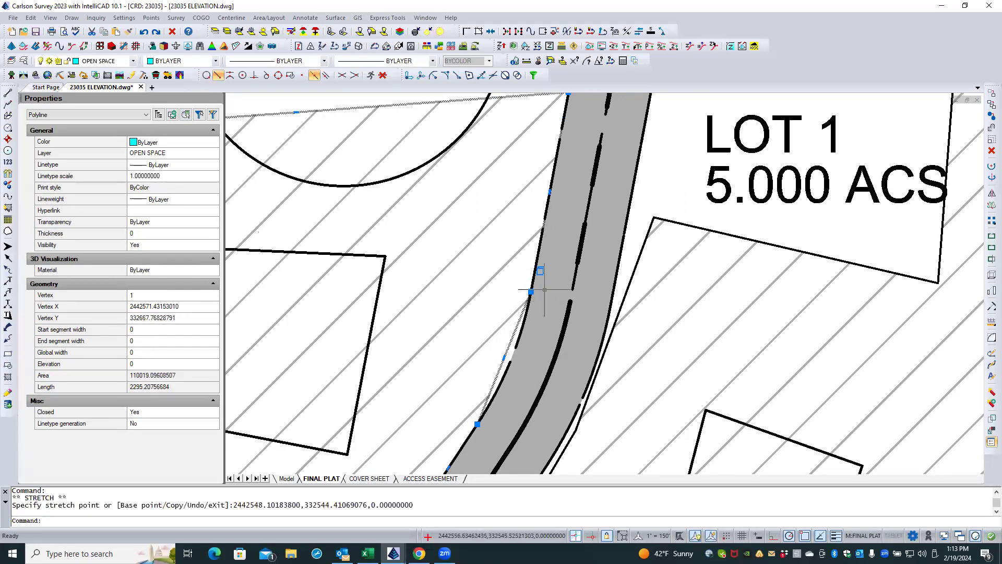
# - Convert the OPEN SPACE polyline's segment below the new vertex to an arc passing through the midpoint of the easement's curved western edge
pyautogui.moveTo(504, 358)
pyautogui.scroll(1, 505, 358)
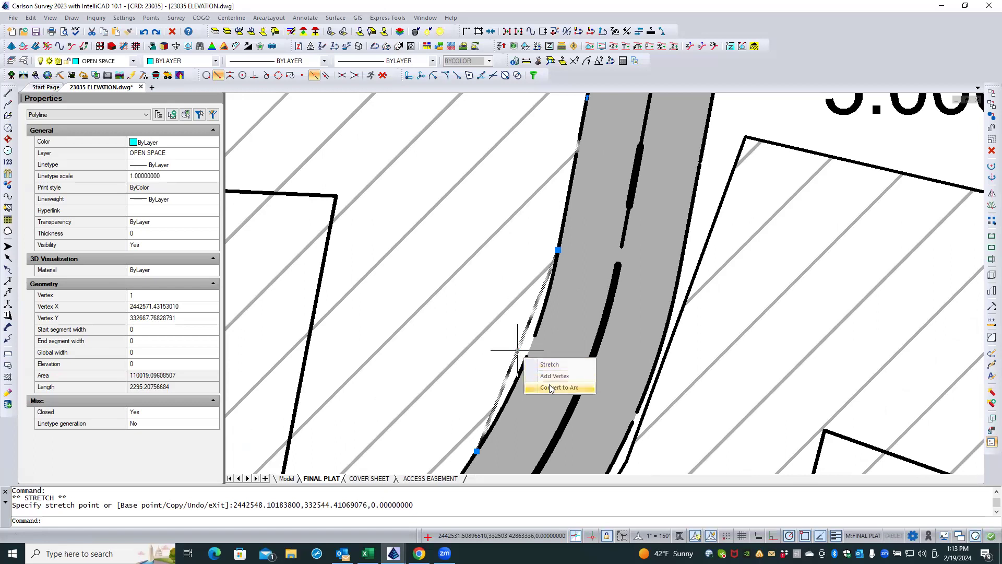
pyautogui.click(550, 389)
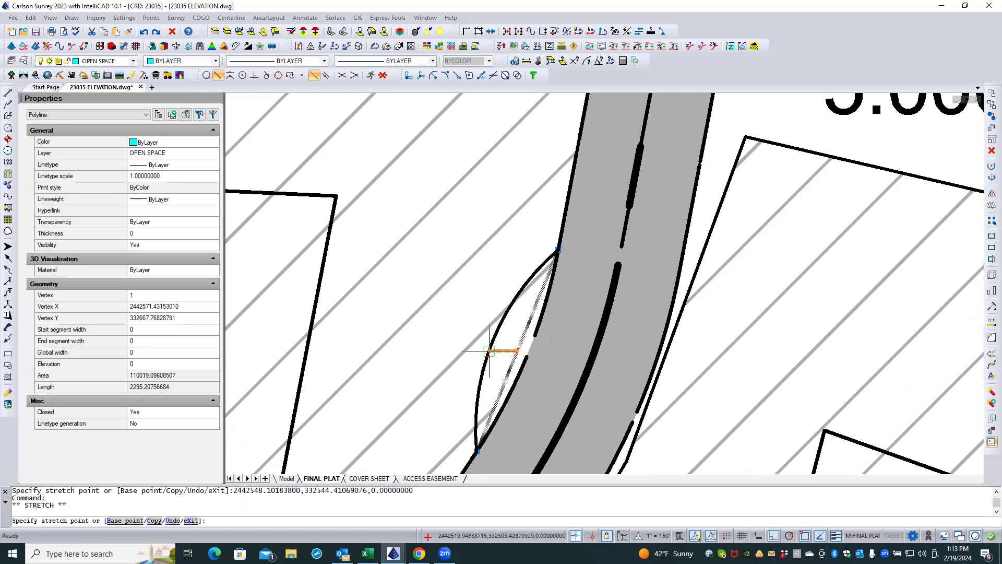
pyautogui.keyDown('shift'); pyautogui.rightClick(489, 351); pyautogui.keyUp('shift')
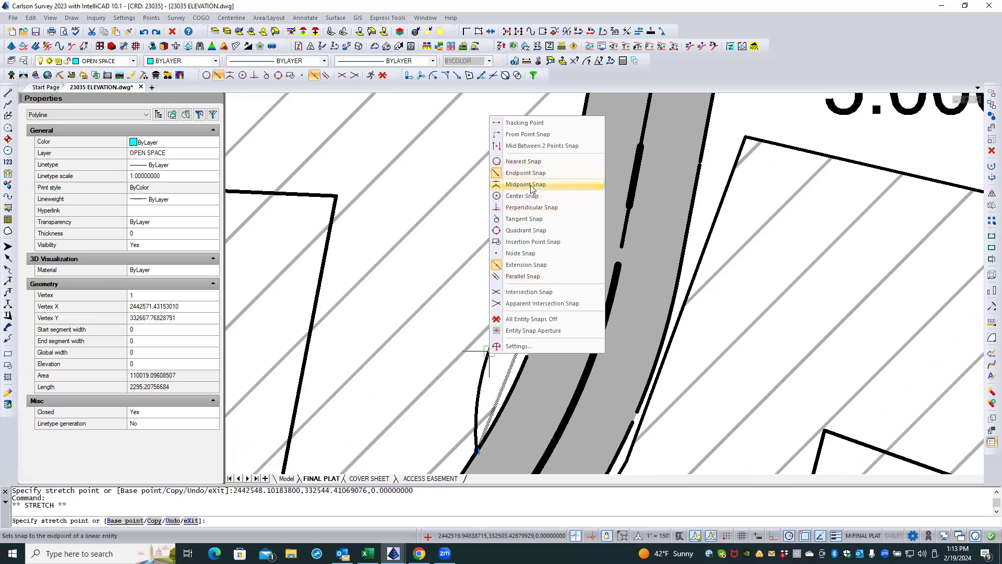
pyautogui.click(530, 185)
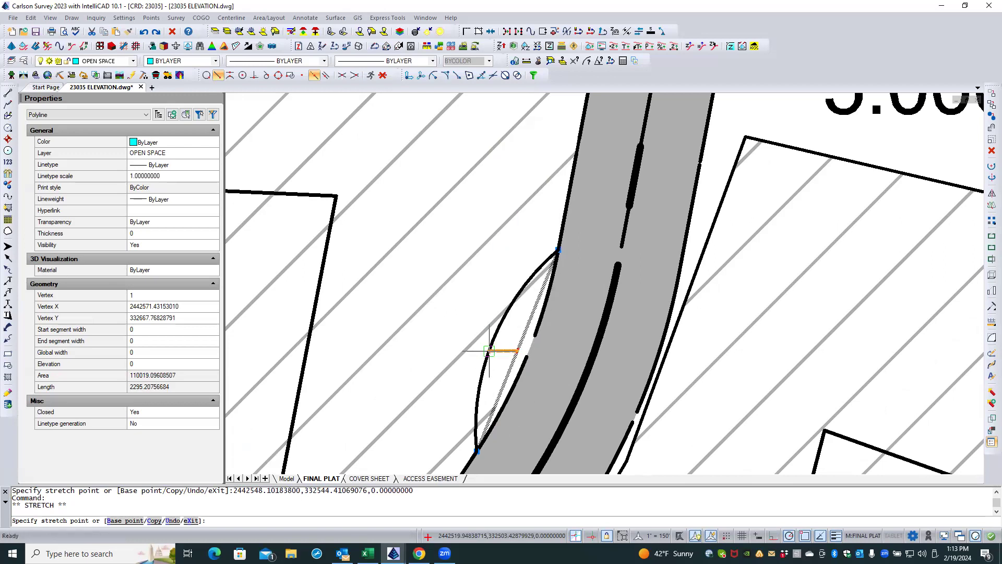
pyautogui.click(524, 363)
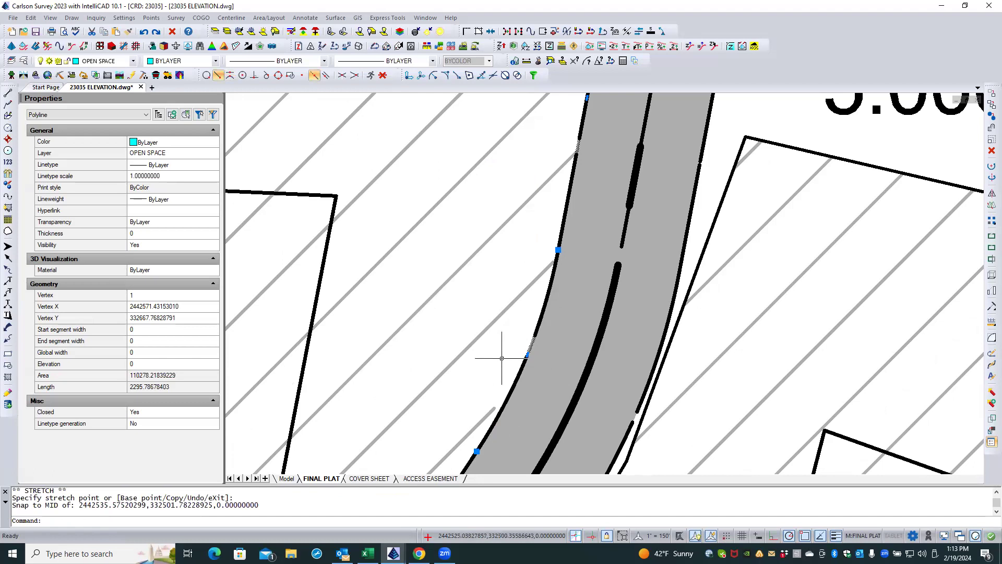
pyautogui.press('Escape')
# - Convert the matching Lot 4 hatch boundary segment to an arc through the midpoint of the easement's curved western edge
pyautogui.click(496, 319)
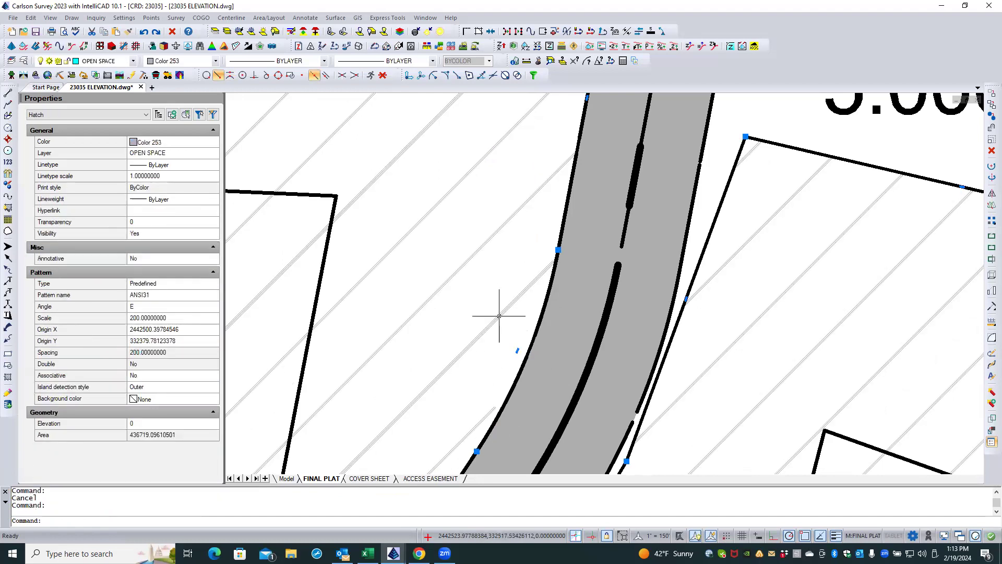
pyautogui.moveTo(517, 351)
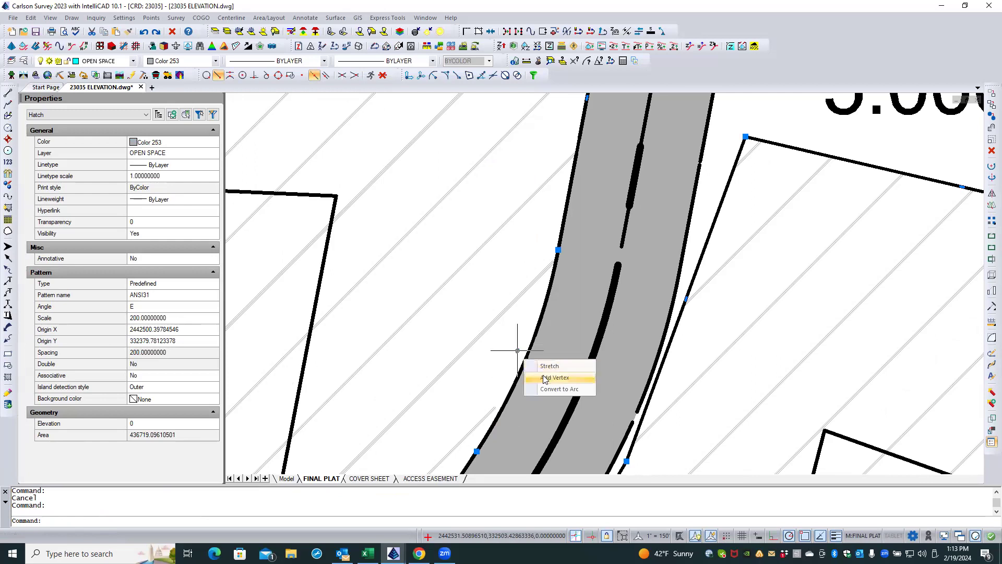
pyautogui.click(551, 388)
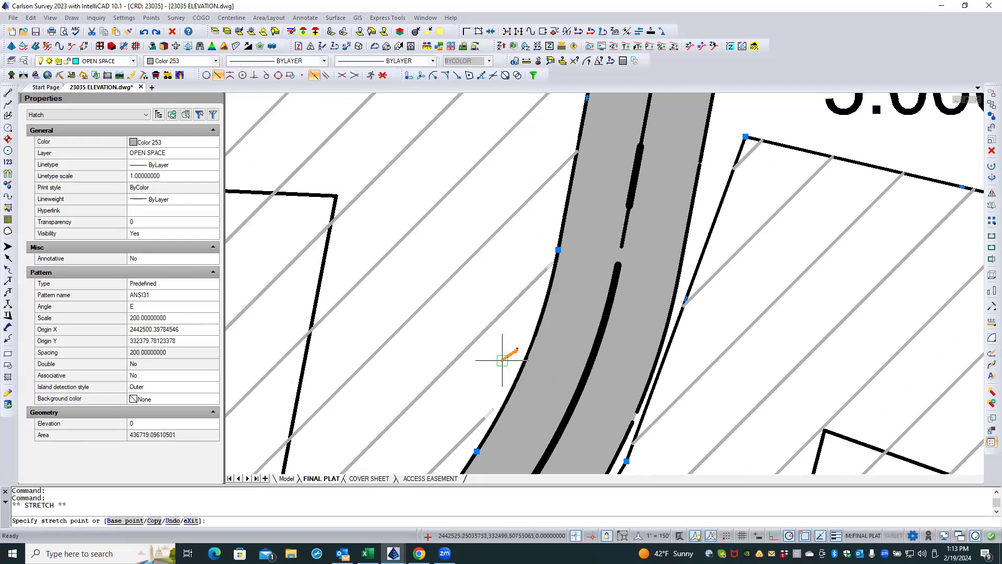
pyautogui.keyDown('shift'); pyautogui.rightClick(496, 359); pyautogui.keyUp('shift')
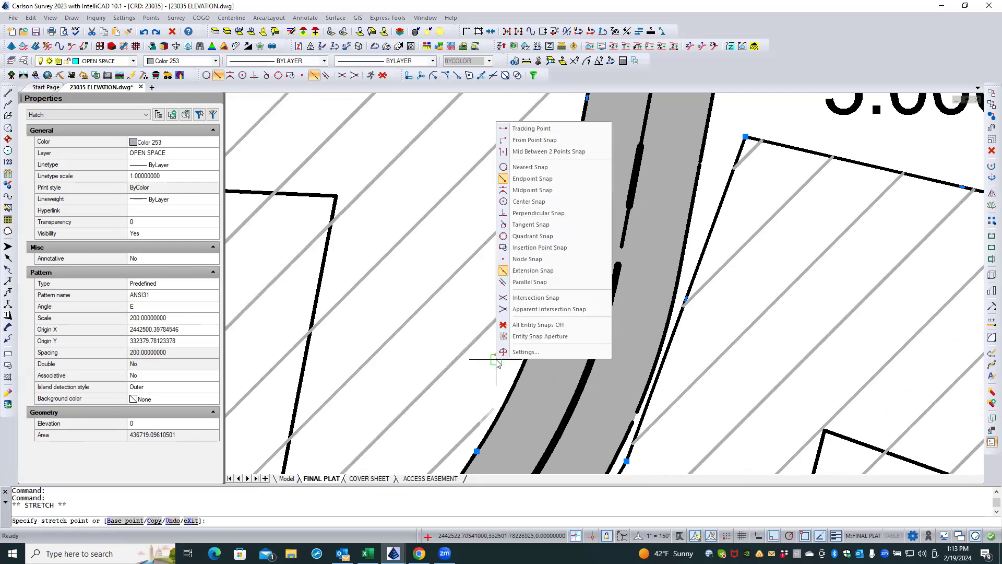
pyautogui.click(540, 191)
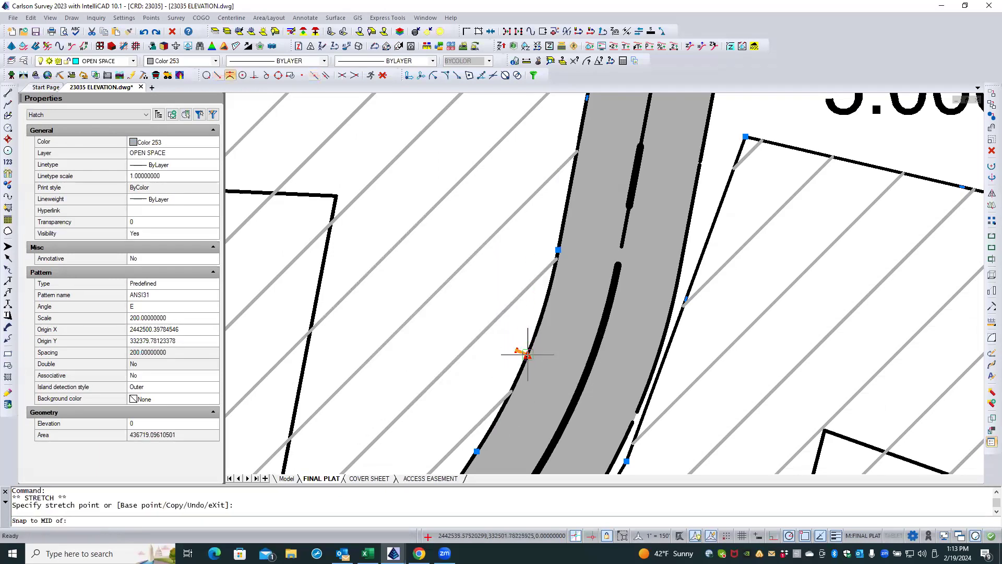
pyautogui.click(527, 354)
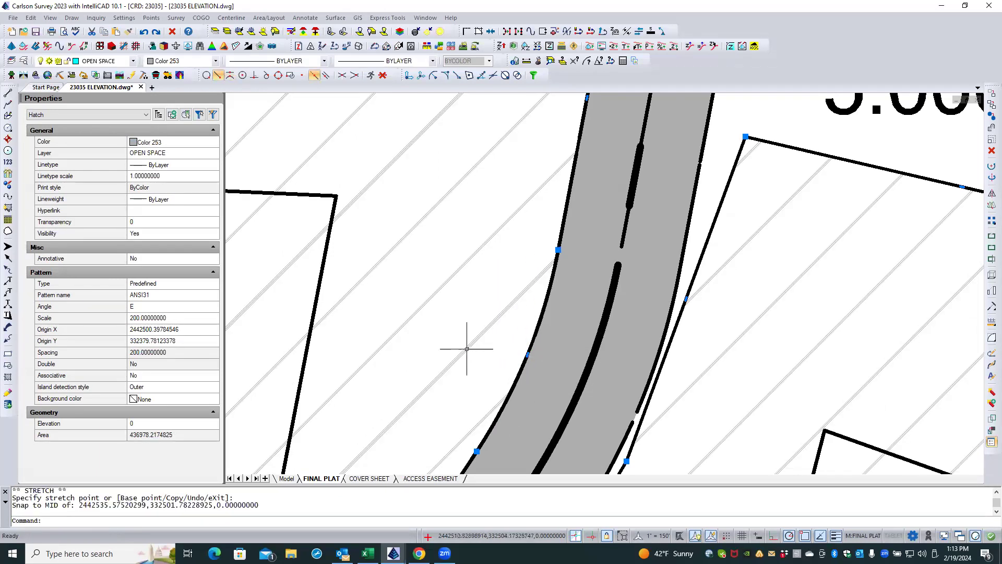
pyautogui.scroll(-3, 470, 368)
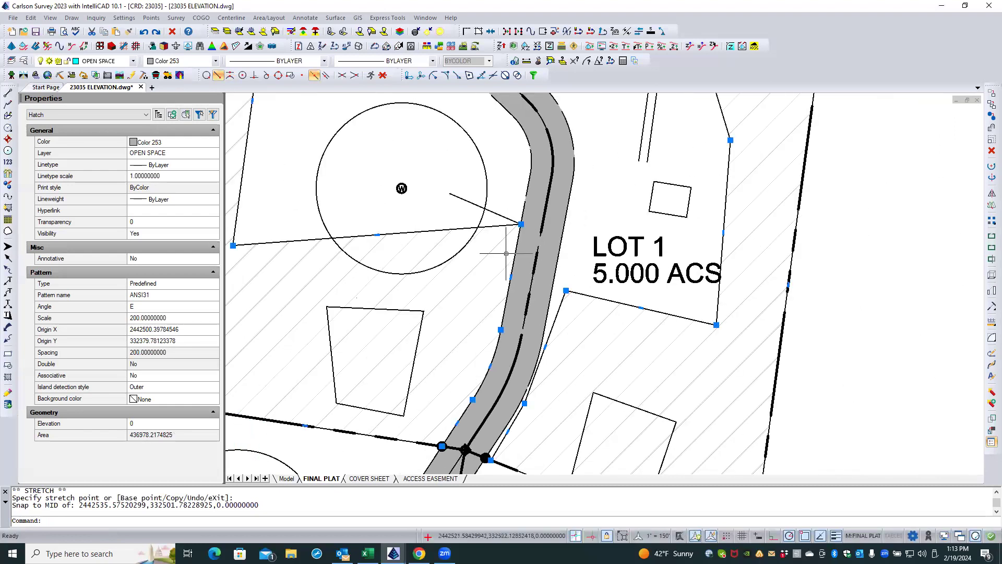
pyautogui.press('Escape')
pyautogui.press('Escape')
# - Erase the stray diagonal BOUNDARY-LOTS-FC polyline that ends at Lot 4's open-space corner on the easement
pyautogui.scroll(5, 514, 206)
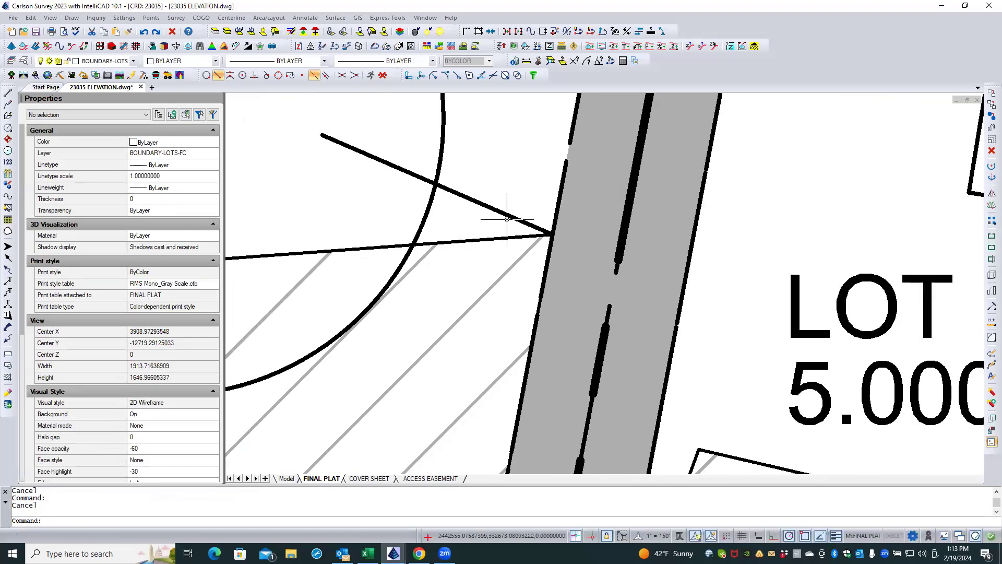
pyautogui.click(507, 214)
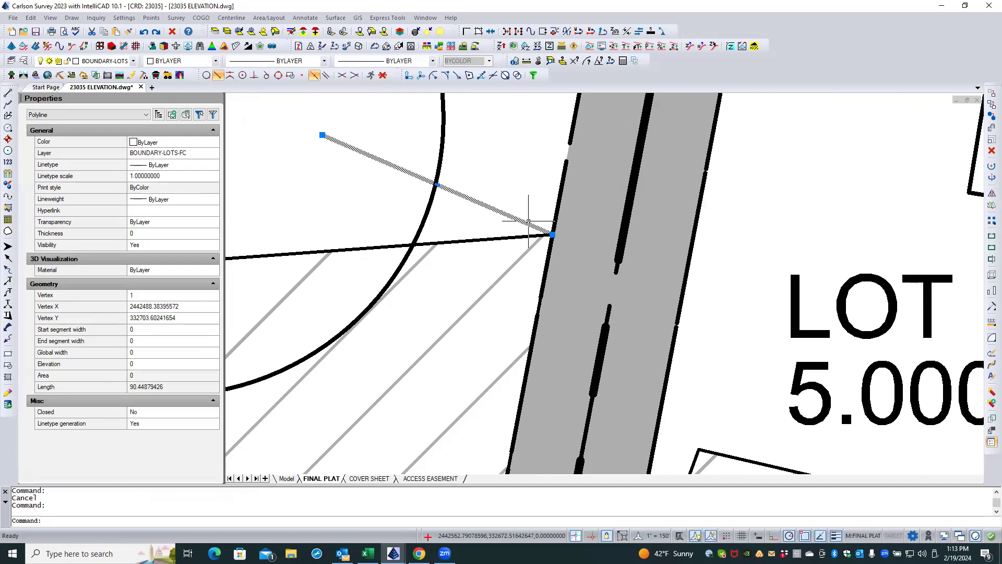
pyautogui.click(991, 150)
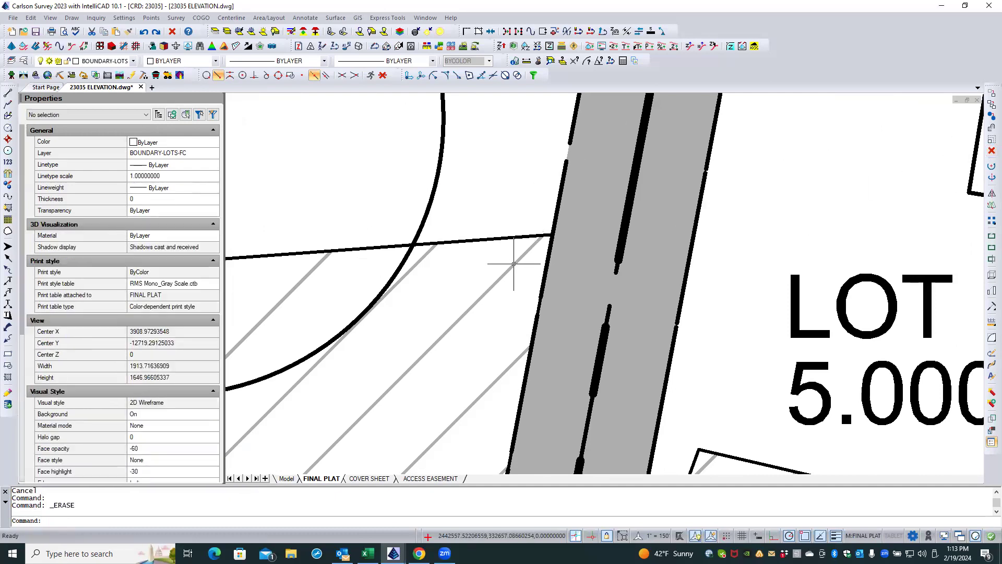
# - Check the fit of Lot 4's open-space hatch and boundary polyline along the access easement
pyautogui.click(514, 264)
pyautogui.scroll(-4, 510, 179)
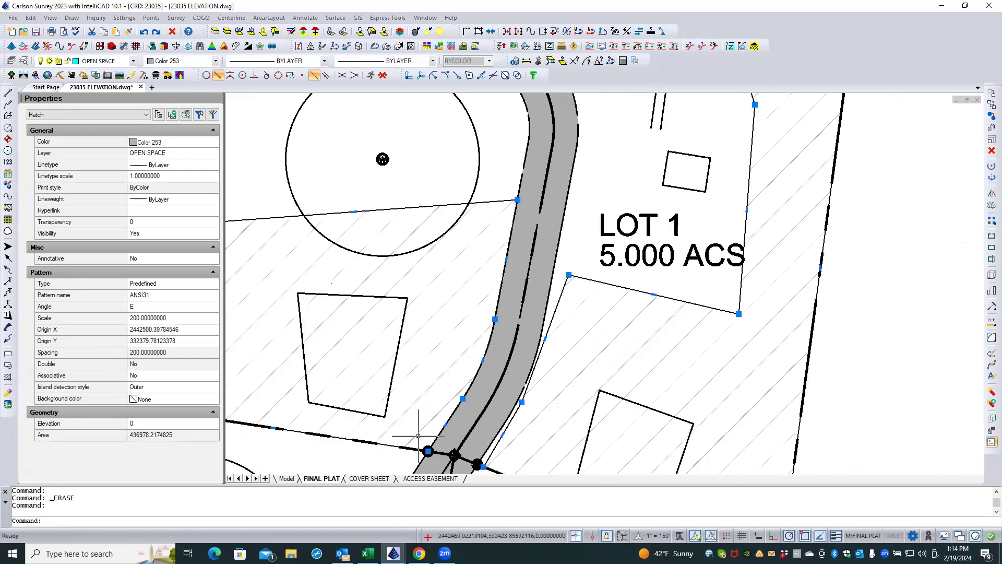
pyautogui.press('Escape')
pyautogui.press('Escape')
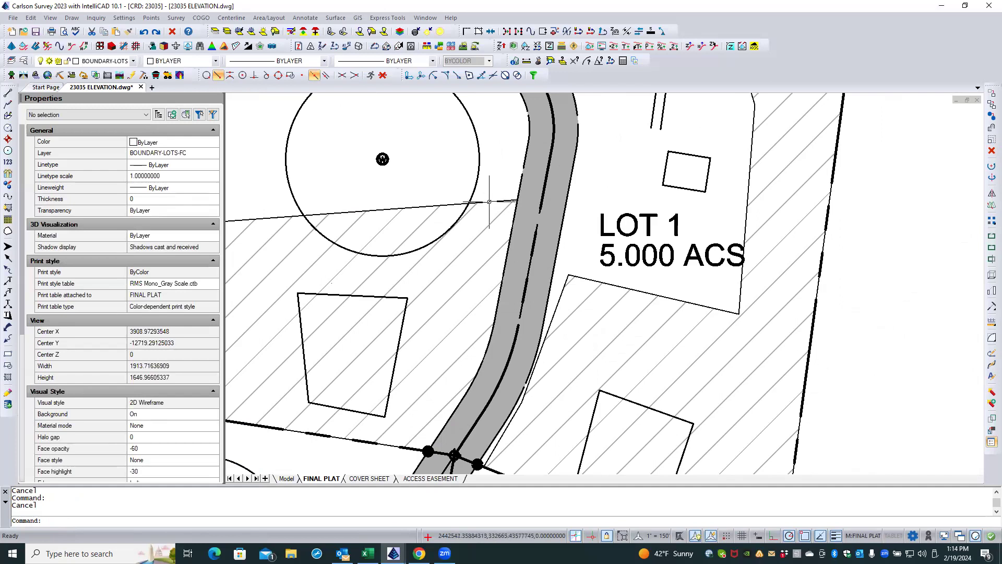
pyautogui.click(489, 201)
pyautogui.press('Escape')
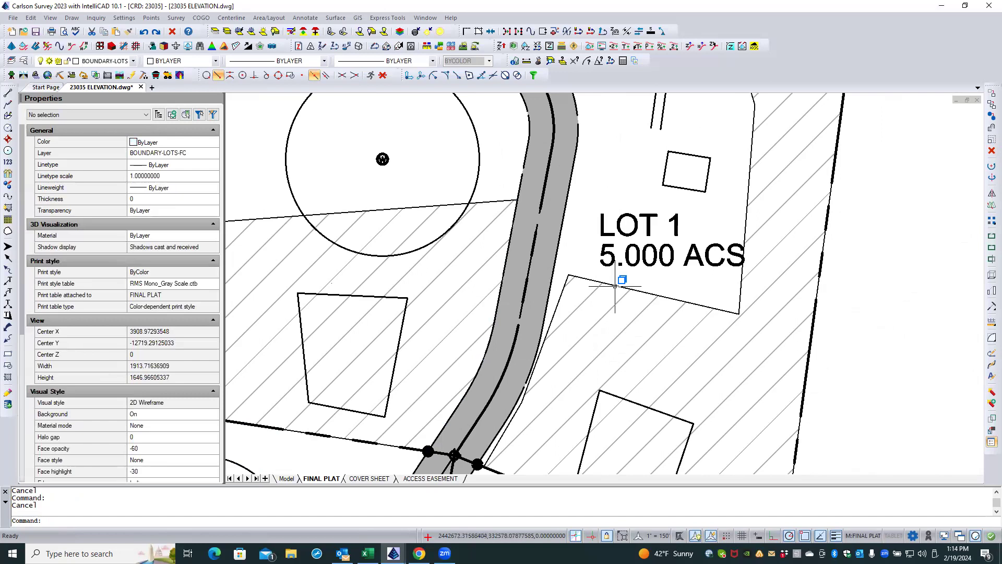
# - Try erasing both overlapping OPEN SPACE polylines around Lot 1's open space, and undo the erasure
pyautogui.click(616, 285)
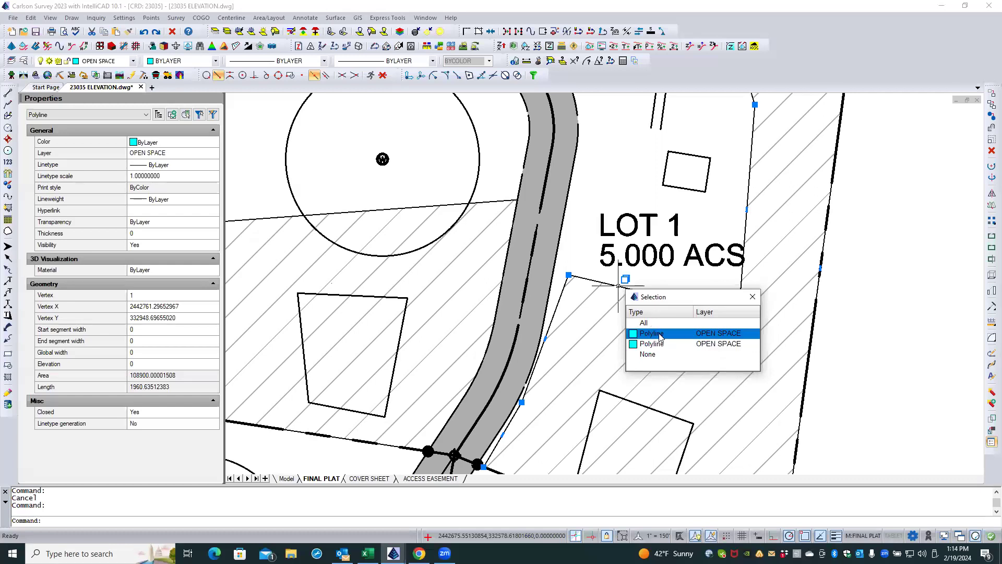
pyautogui.scroll(-4, 604, 175)
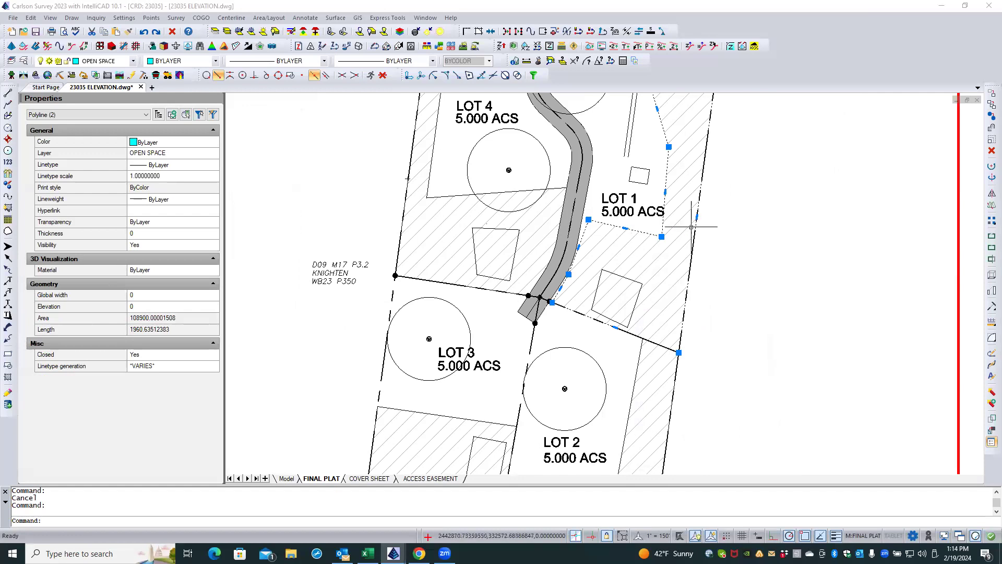
pyautogui.scroll(-3, 735, 310)
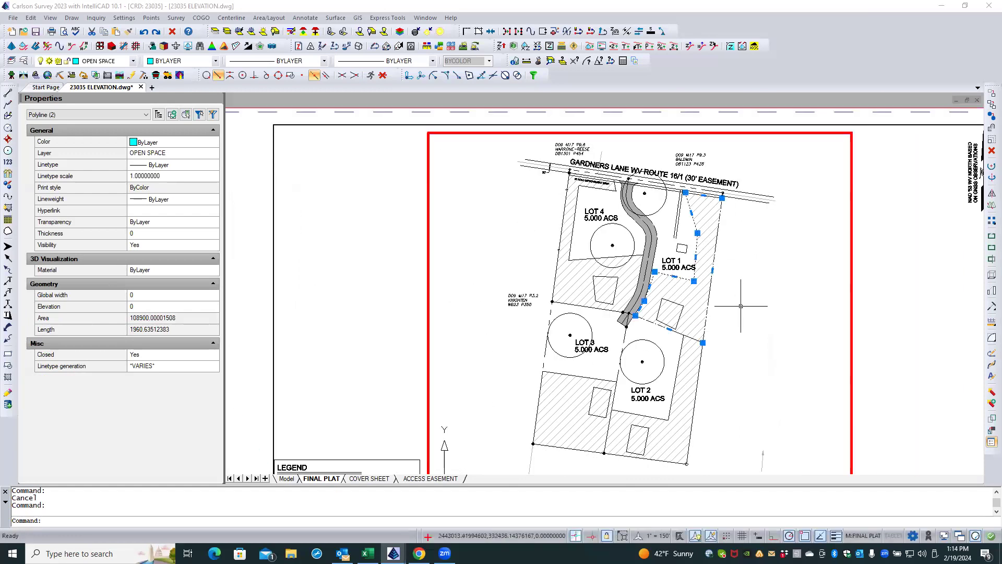
pyautogui.click(991, 150)
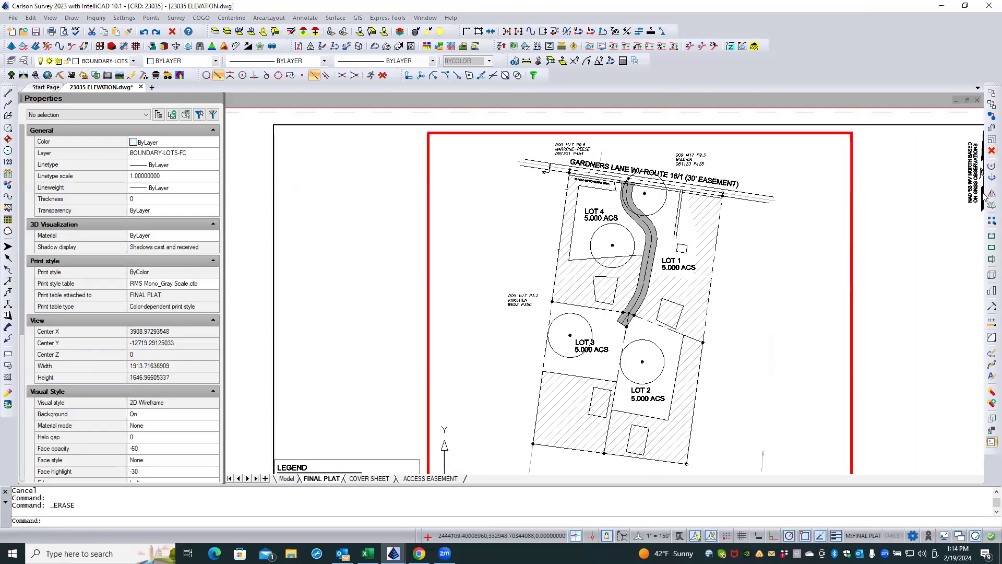
pyautogui.click(144, 32)
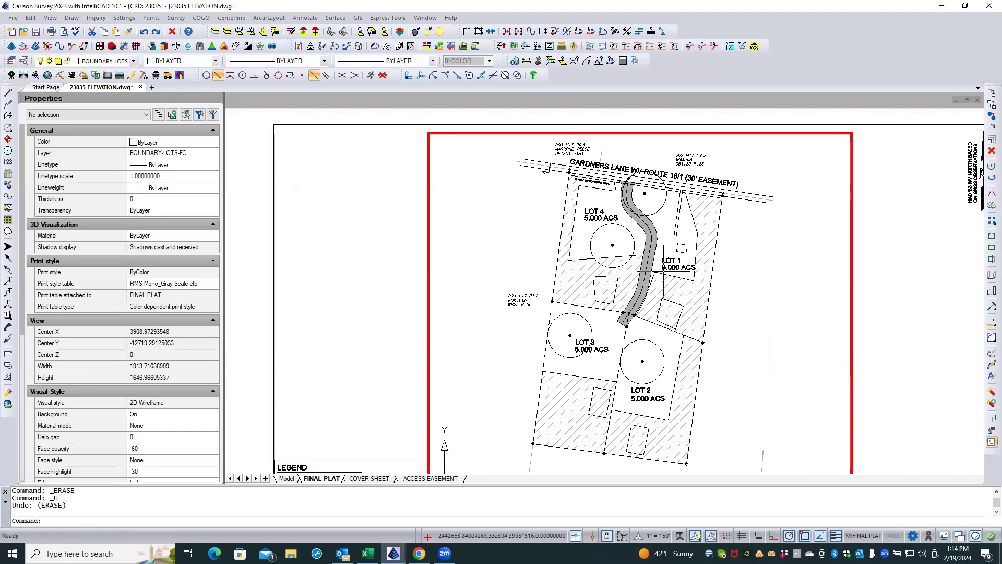
# - Compare Lot 1's two overlapping OPEN SPACE polylines and erase only the duplicate with linetype generation turned off
pyautogui.click(665, 275)
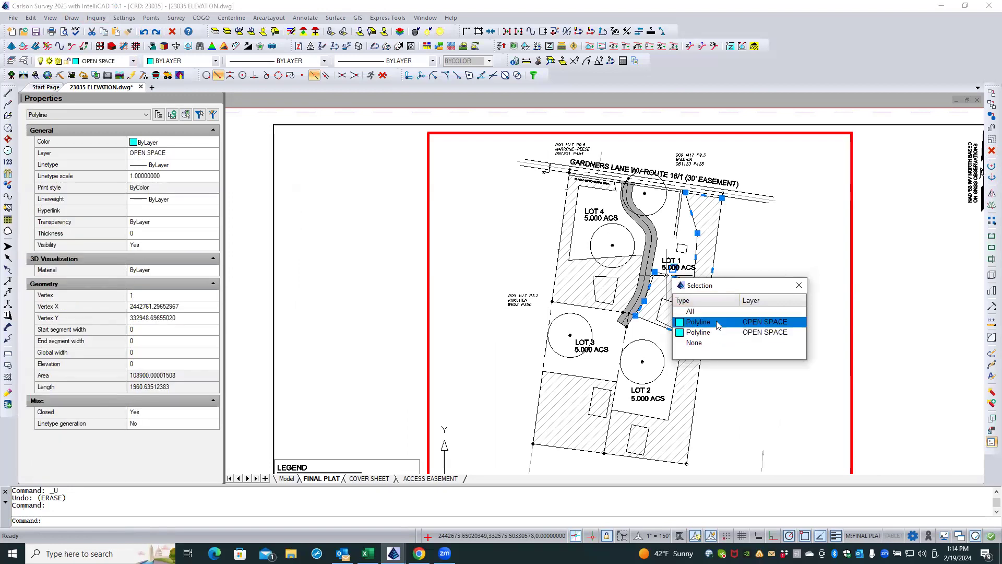
pyautogui.click(719, 335)
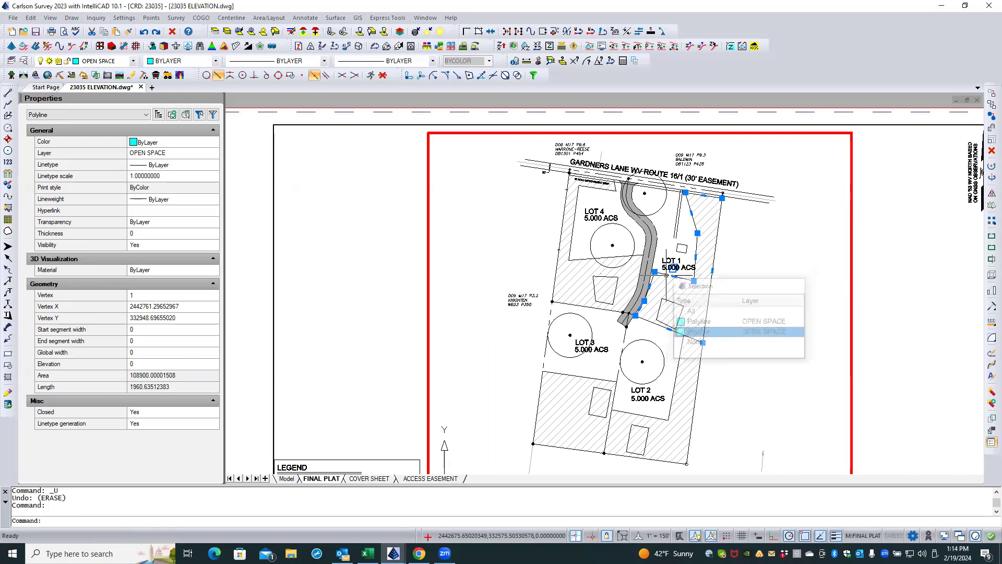
pyautogui.press('Escape')
pyautogui.press('Escape')
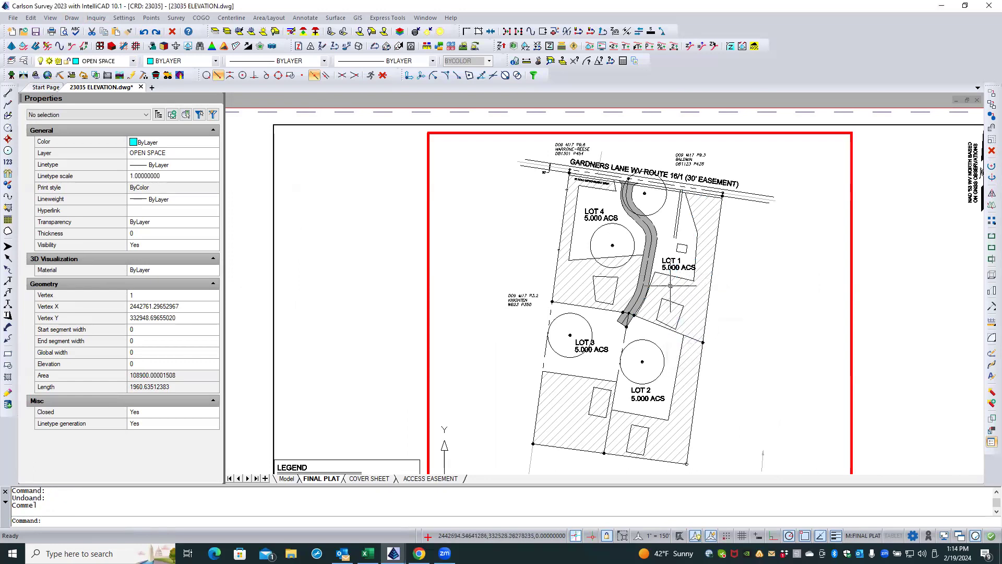
pyautogui.click(666, 272)
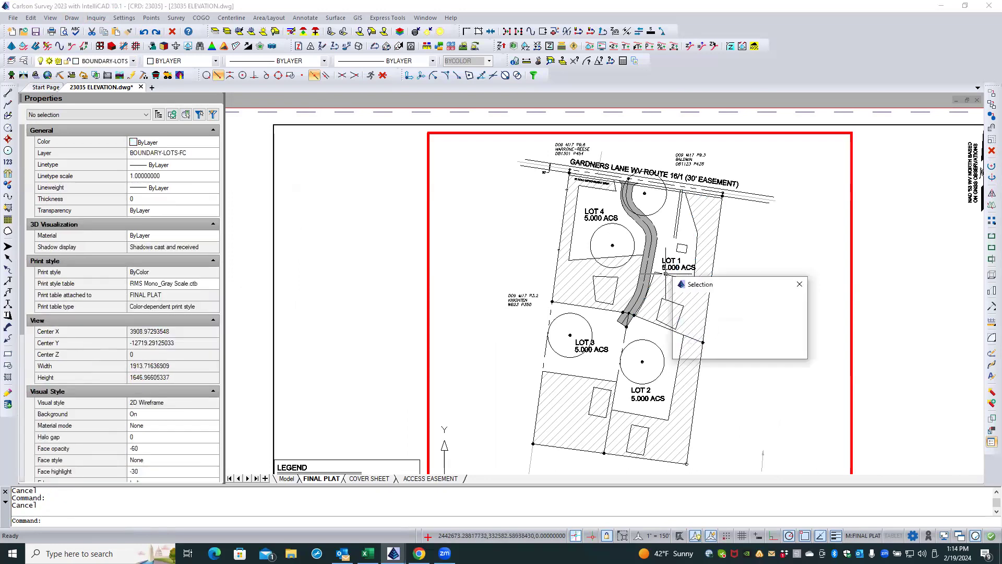
pyautogui.click(699, 321)
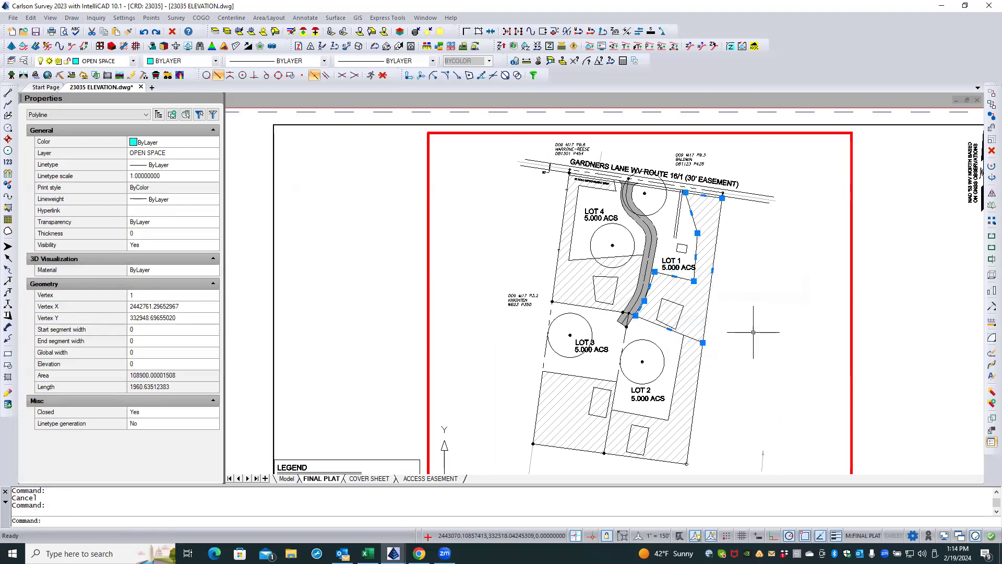
pyautogui.click(992, 151)
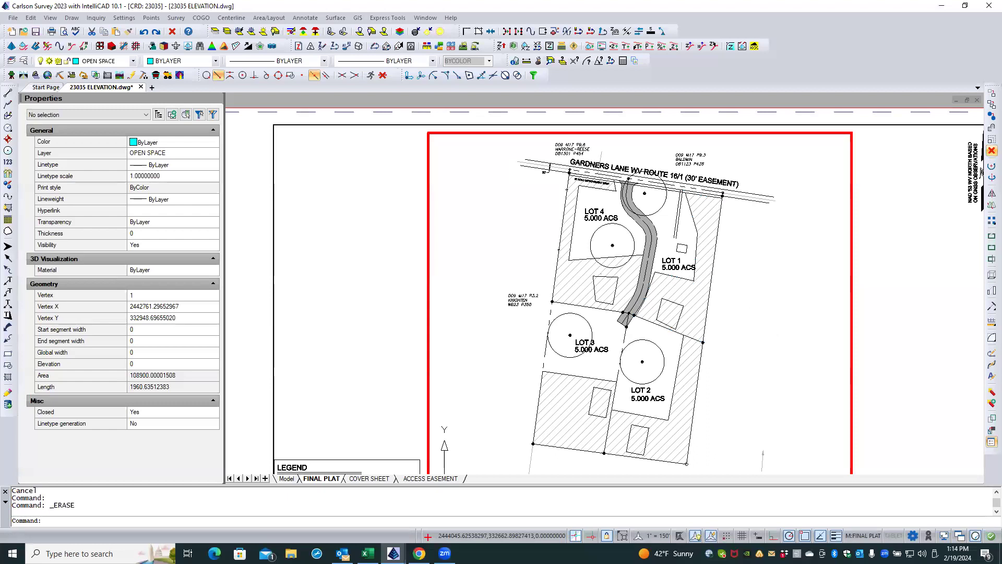
# - Examine the overlapping OPEN SPACE polylines around the open spaces of Lot 3 and Lot 2 for duplicates
pyautogui.click(571, 375)
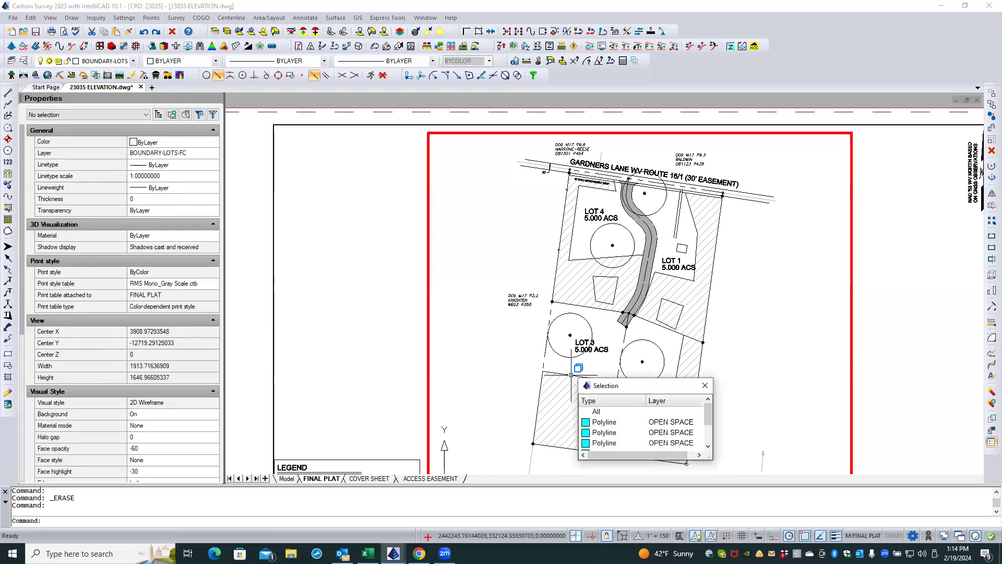
pyautogui.click(611, 422)
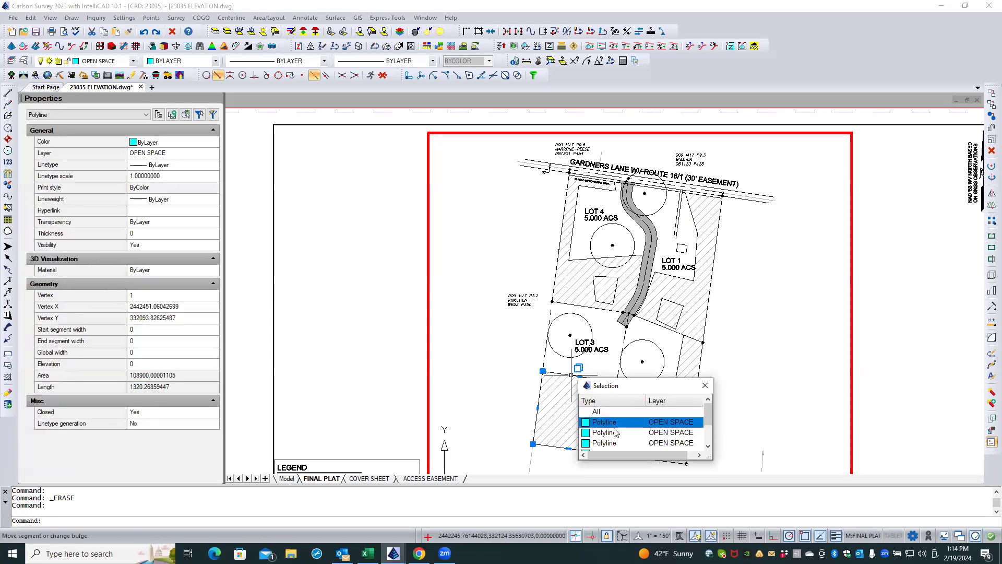
pyautogui.click(616, 432)
pyautogui.click(614, 442)
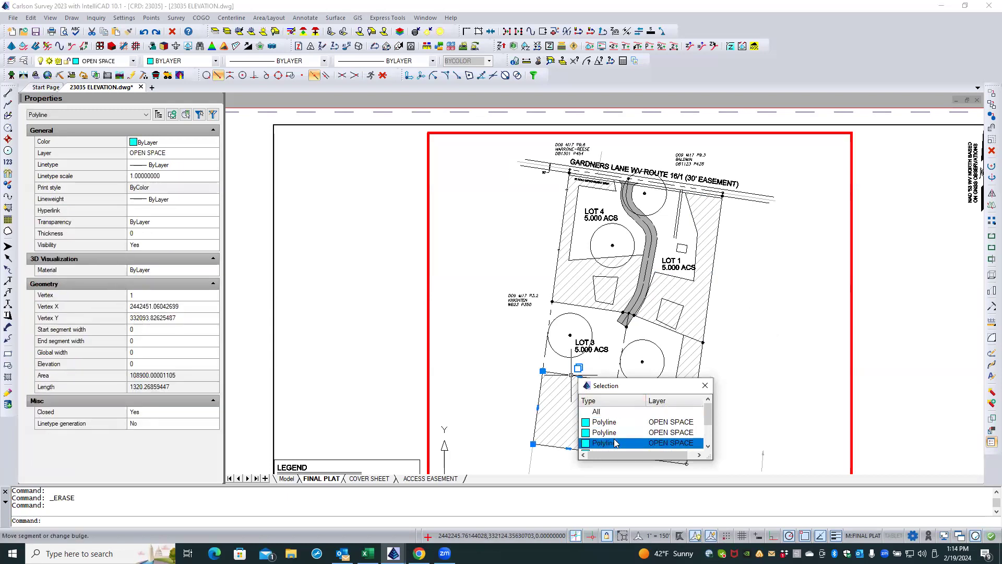
pyautogui.scroll(-1, 615, 443)
pyautogui.click(639, 431)
pyautogui.scroll(1, 626, 434)
pyautogui.click(622, 434)
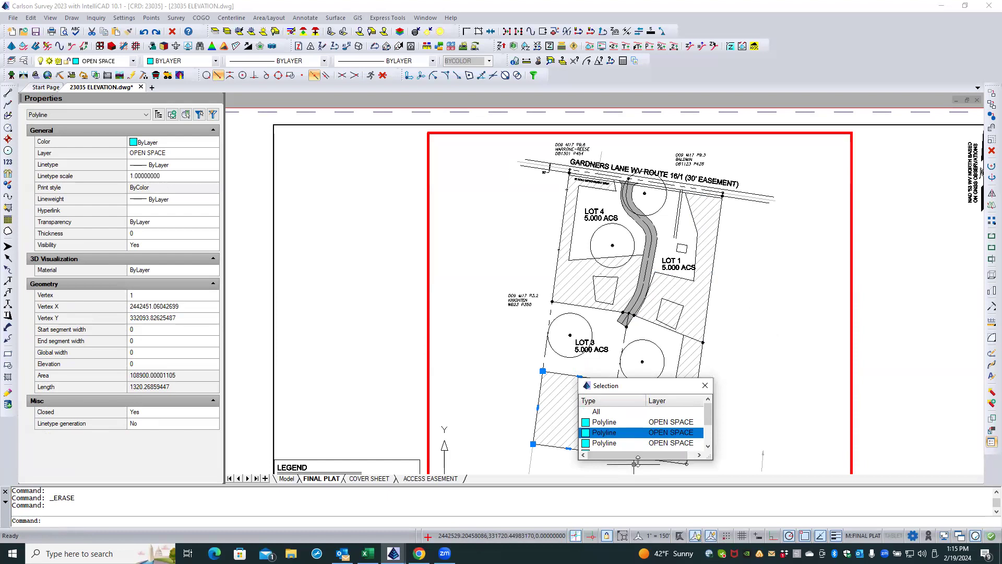
pyautogui.moveTo(638, 460); pyautogui.dragTo(641, 487)
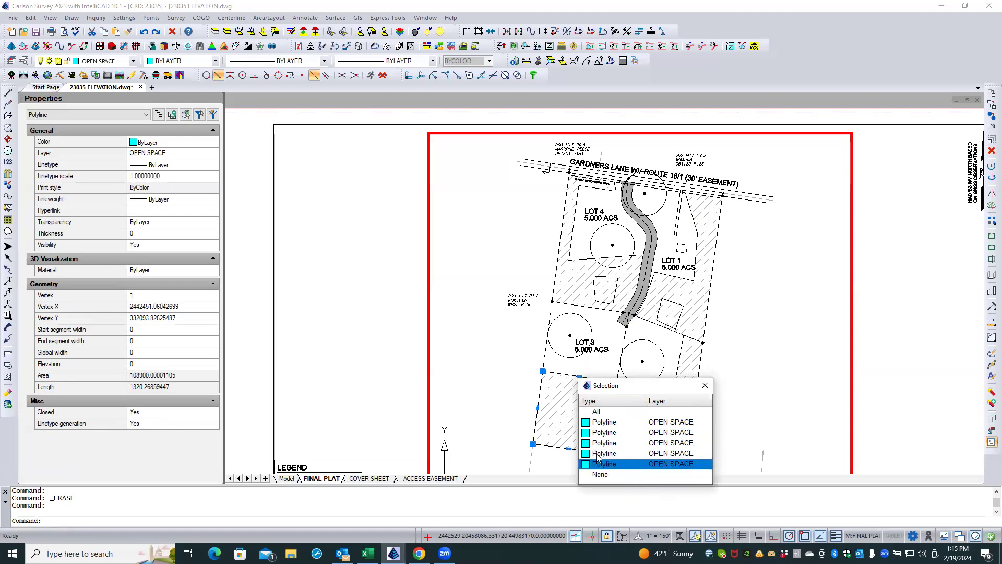
pyautogui.moveTo(652, 391); pyautogui.dragTo(824, 294)
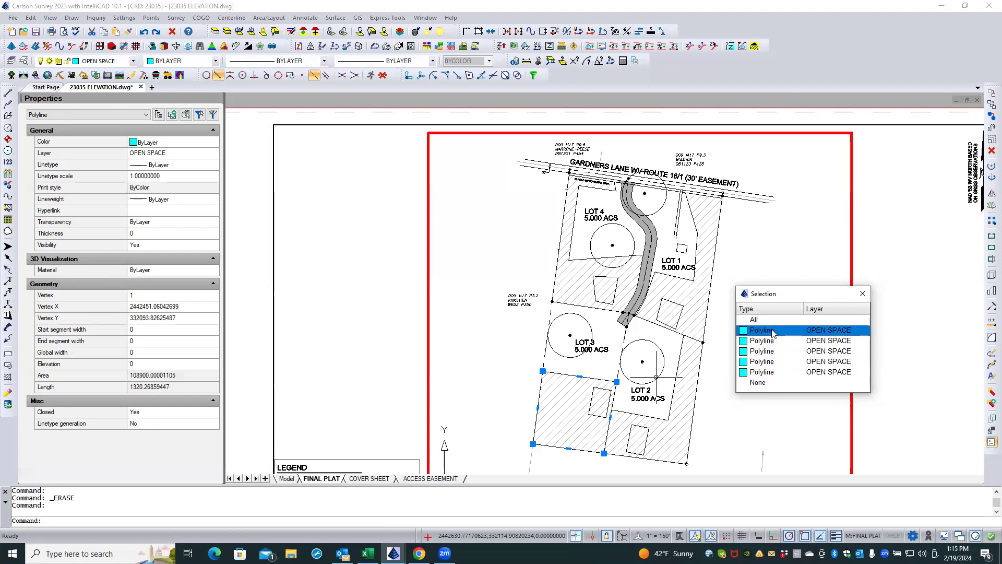
pyautogui.press('Escape')
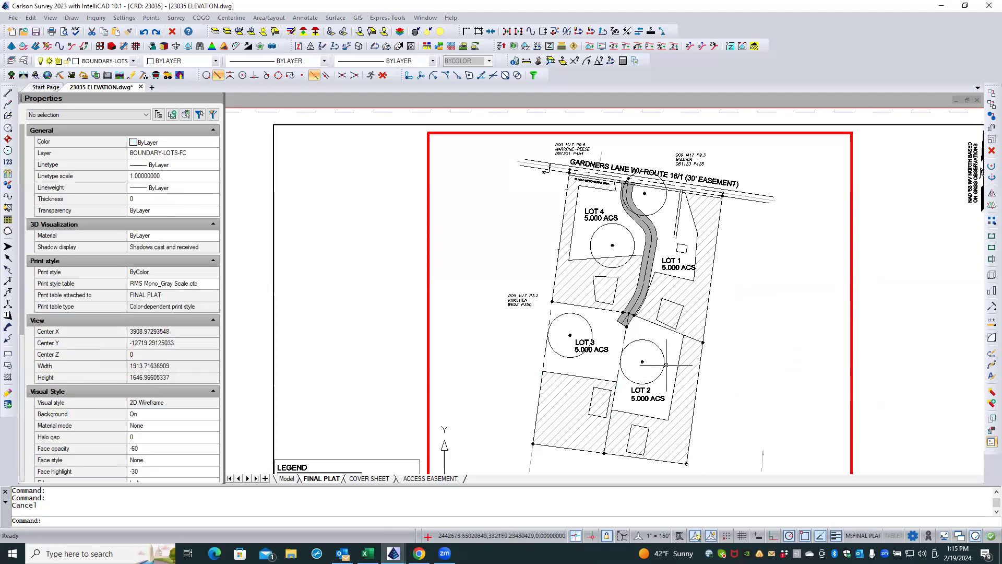
pyautogui.click(676, 372)
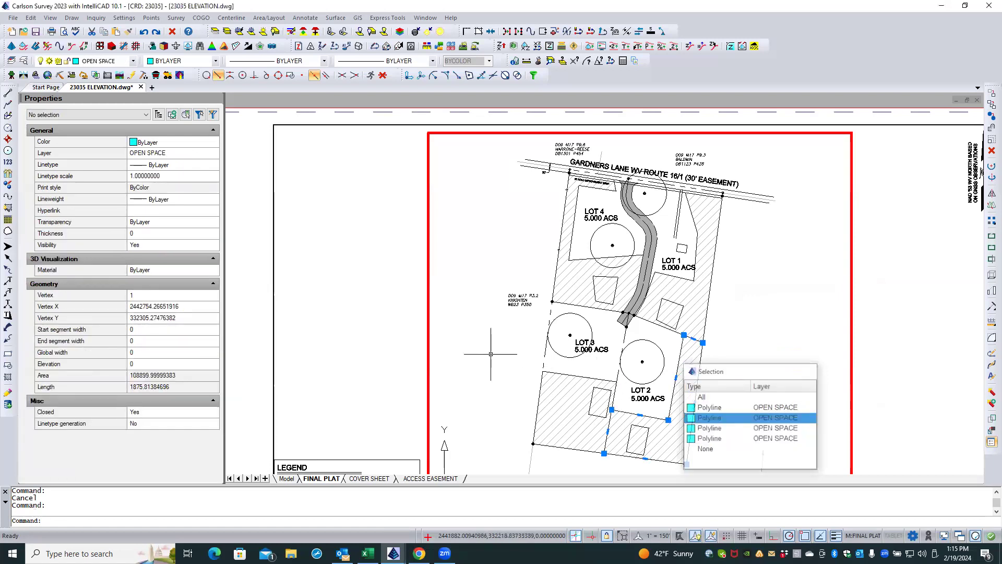
pyautogui.press('Escape')
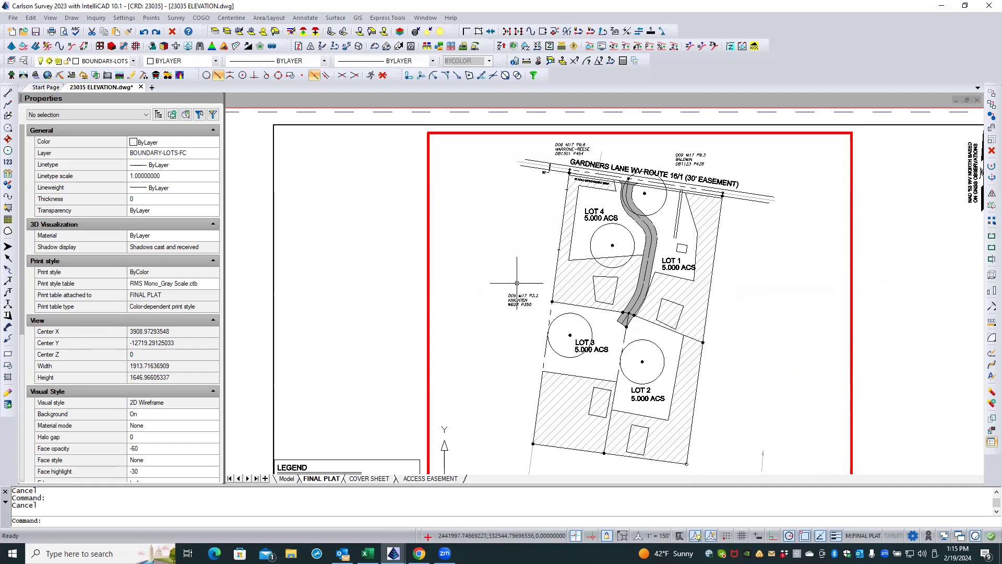
# - Run Drawing Cleanup on the entire drawing with only Remove Duplicate Linework enabled at 0.00100 tolerance, turning off polyface mesh conversion, and close the report
pyautogui.click(506, 467)
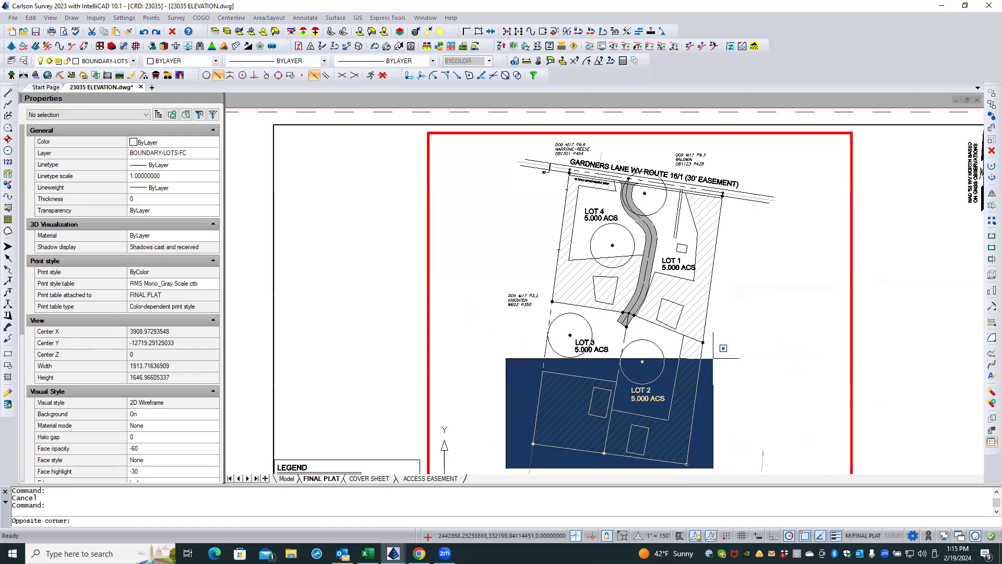
pyautogui.click(731, 330)
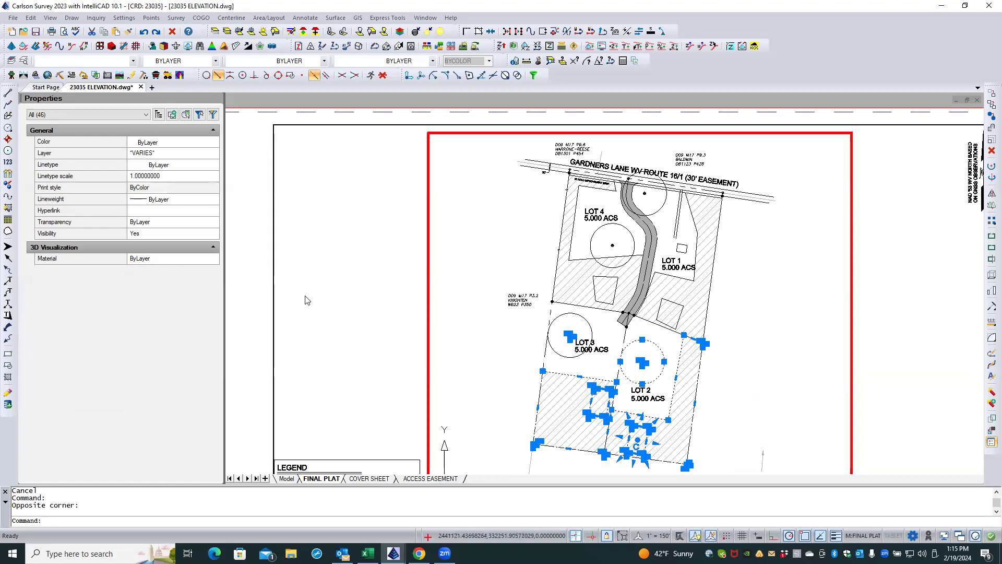
pyautogui.click(13, 19)
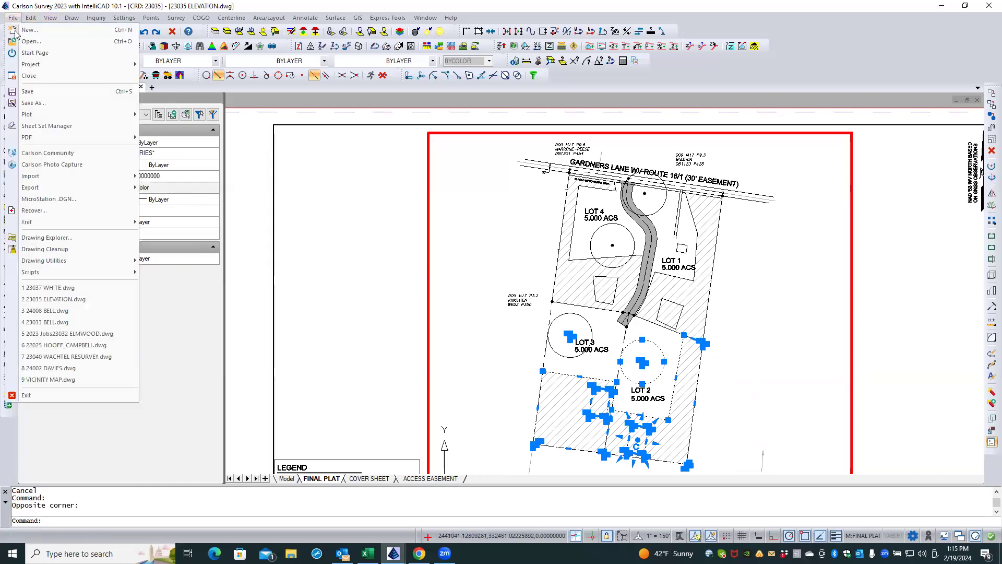
pyautogui.click(44, 250)
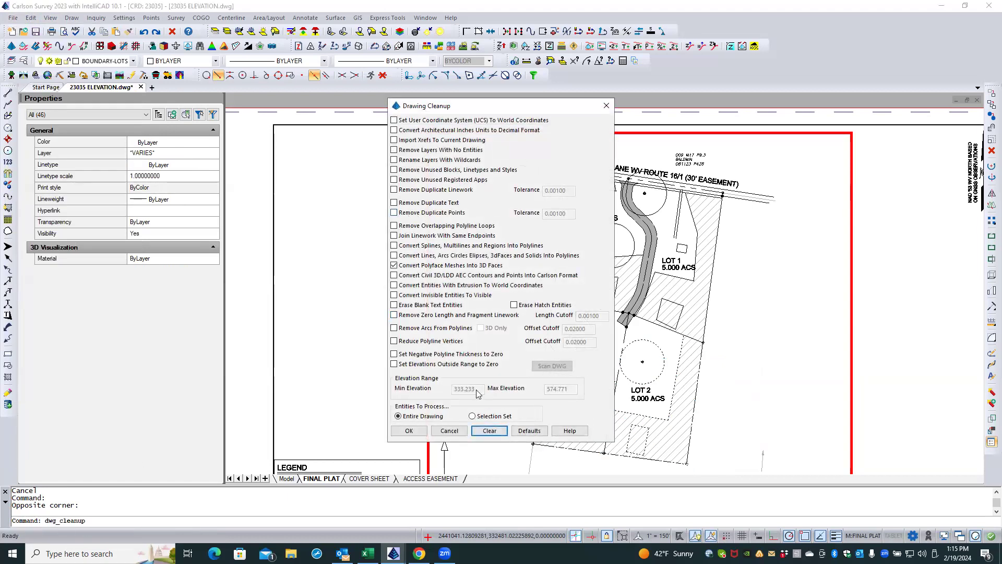
pyautogui.click(394, 265)
pyautogui.click(394, 266)
pyautogui.click(393, 190)
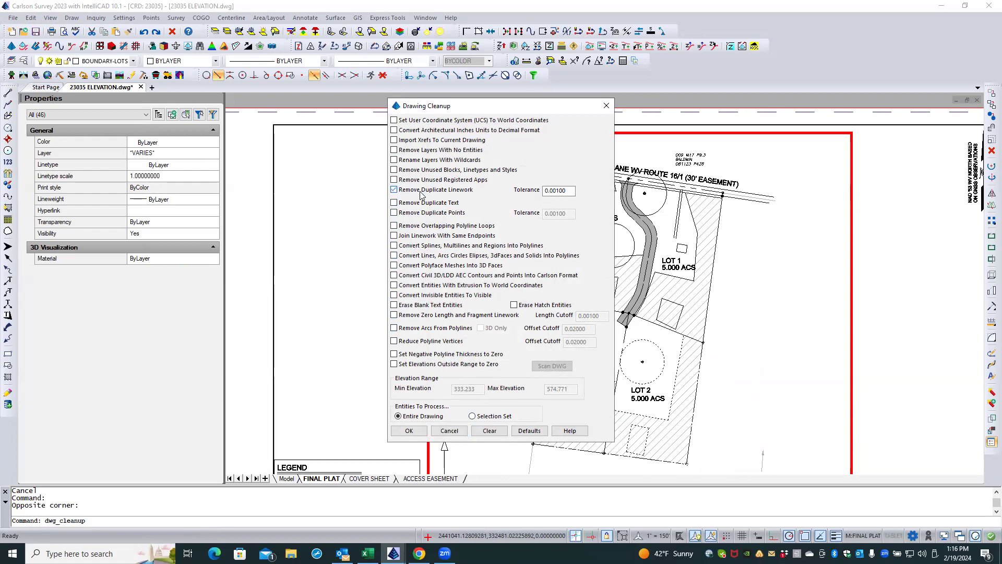
pyautogui.moveTo(476, 108); pyautogui.dragTo(259, 107)
pyautogui.click(177, 429)
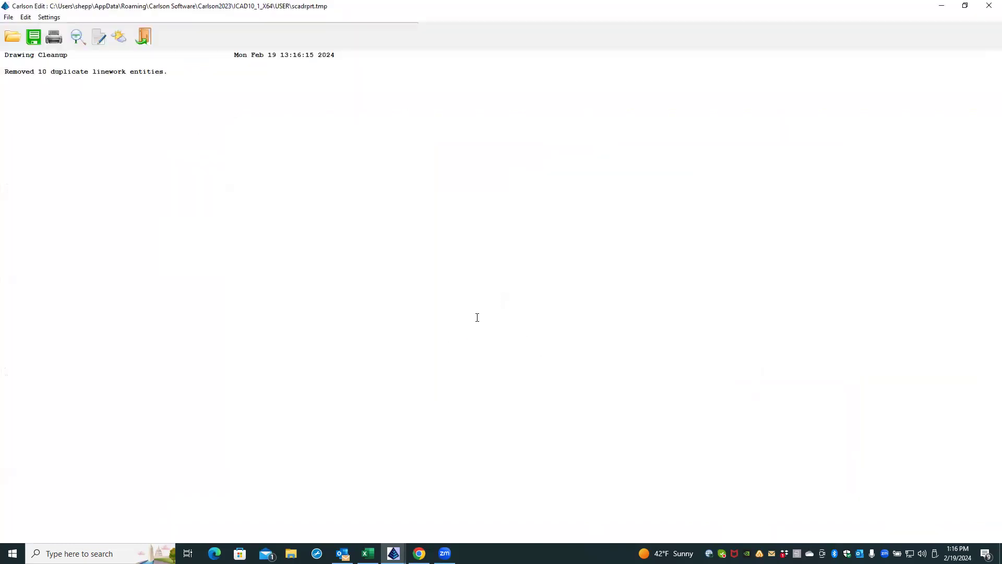
pyautogui.click(144, 38)
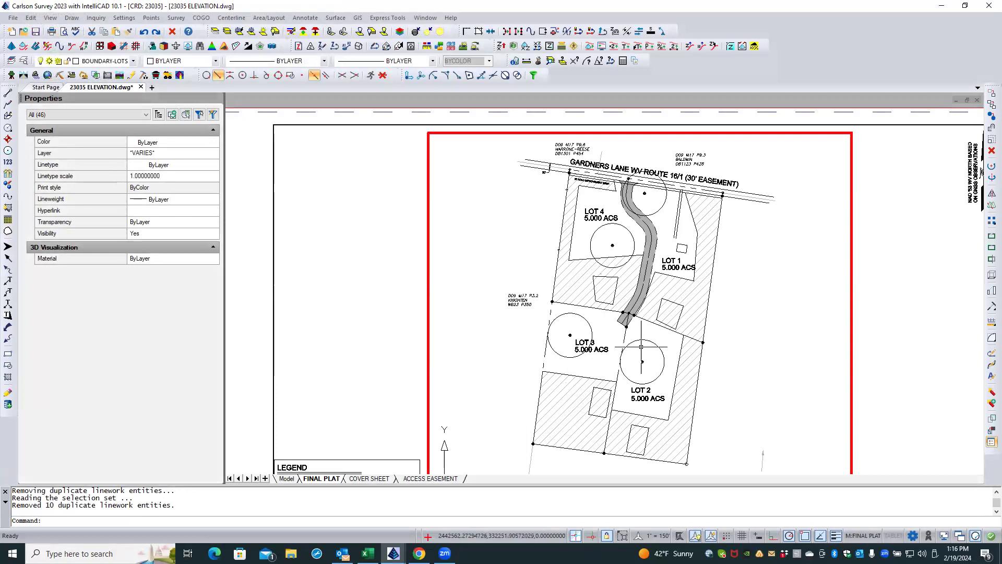
# - Review the Drawing Cleanup options and the polyline utilities for the Remove Duplicate Polylines command without running either
pyautogui.scroll(4, 652, 289)
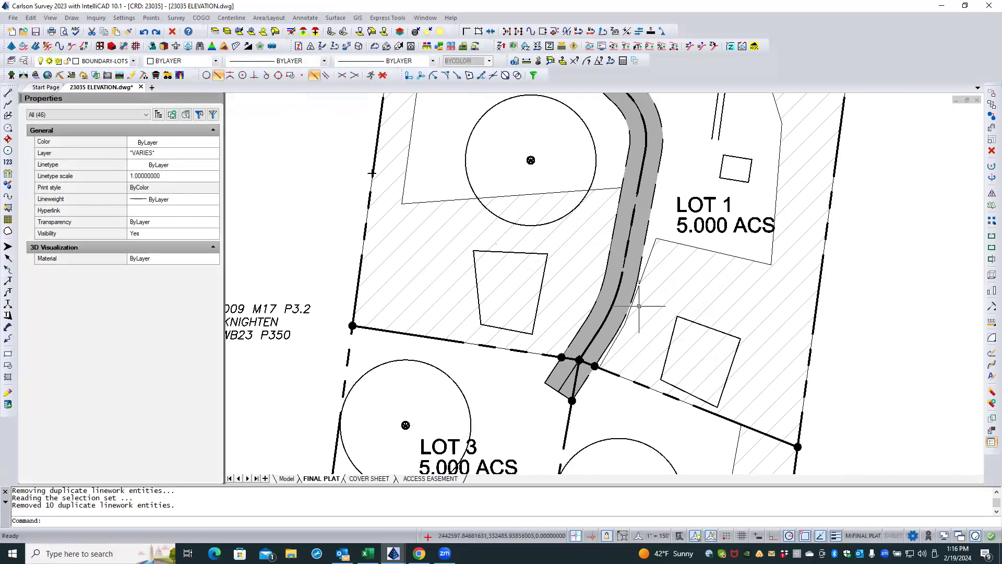
pyautogui.click(13, 18)
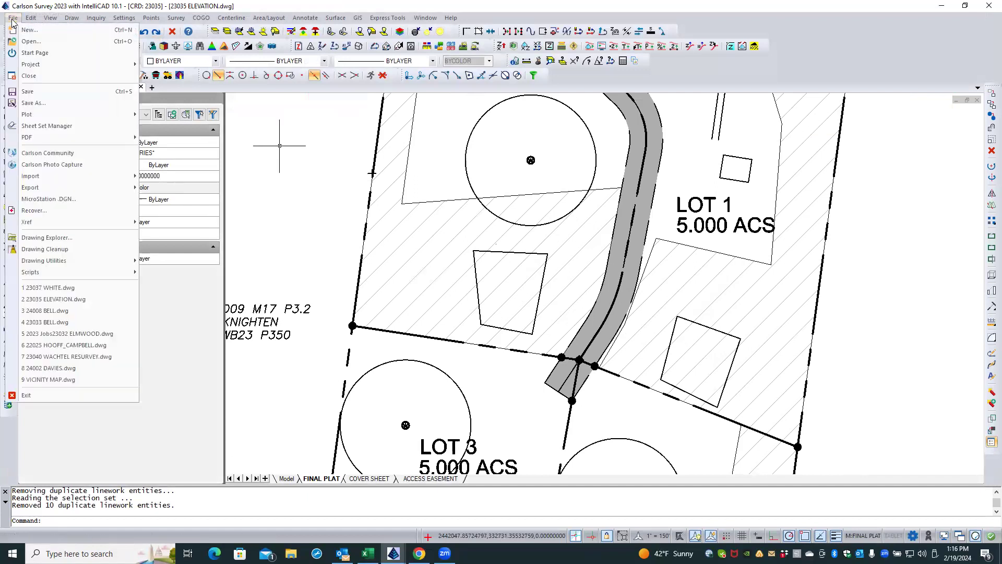
pyautogui.click(54, 248)
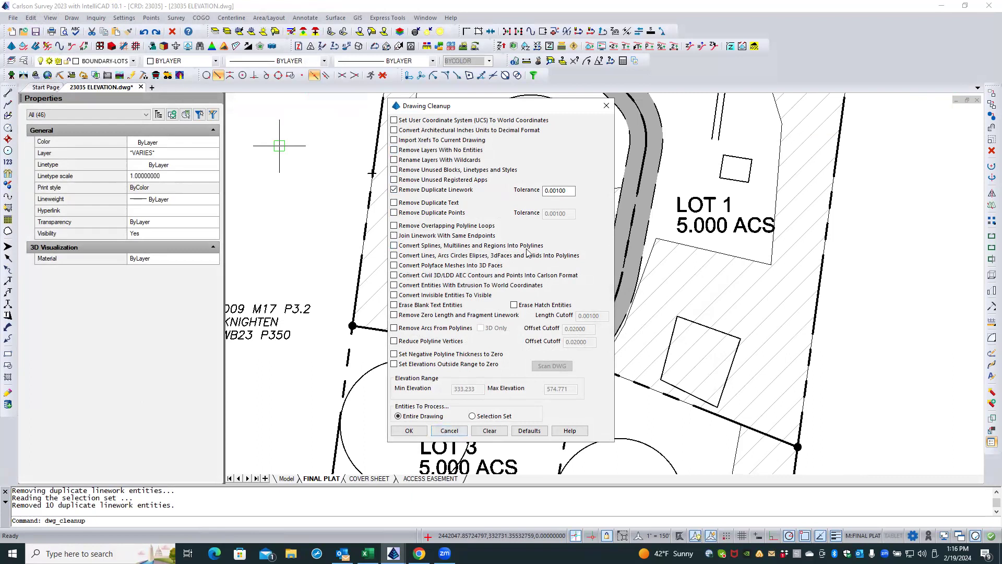
pyautogui.click(447, 430)
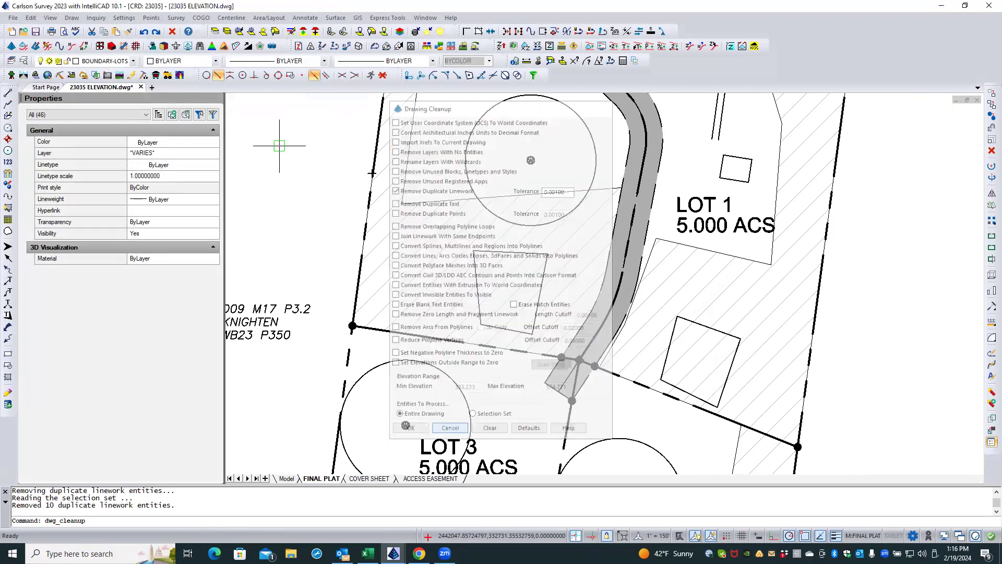
pyautogui.click(26, 19)
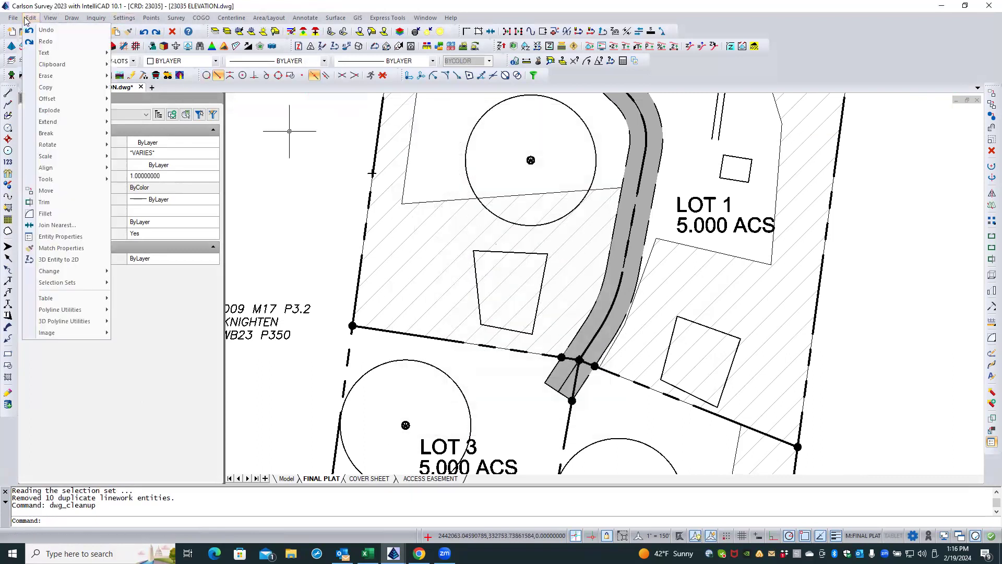
pyautogui.moveTo(60, 79)
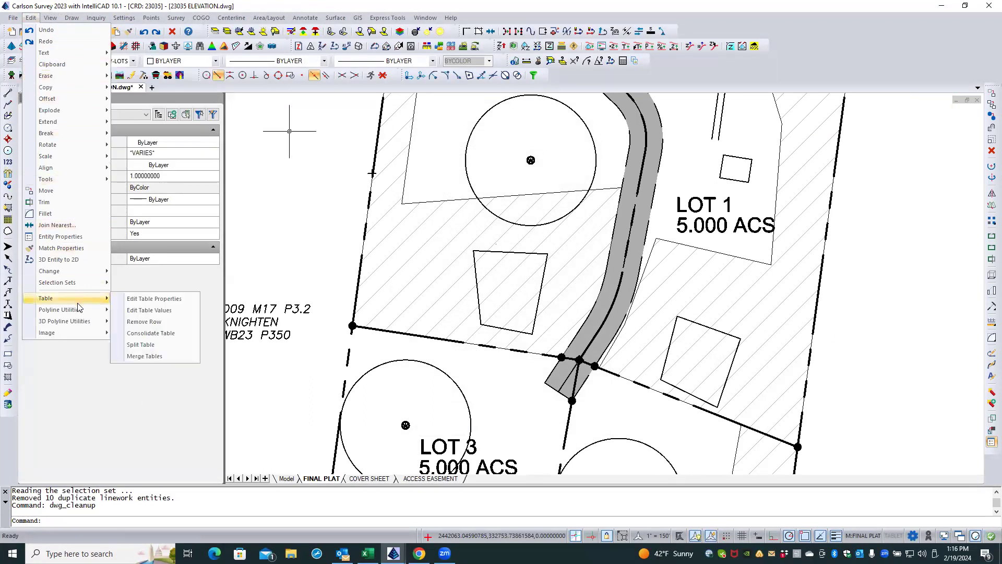
pyautogui.moveTo(80, 310)
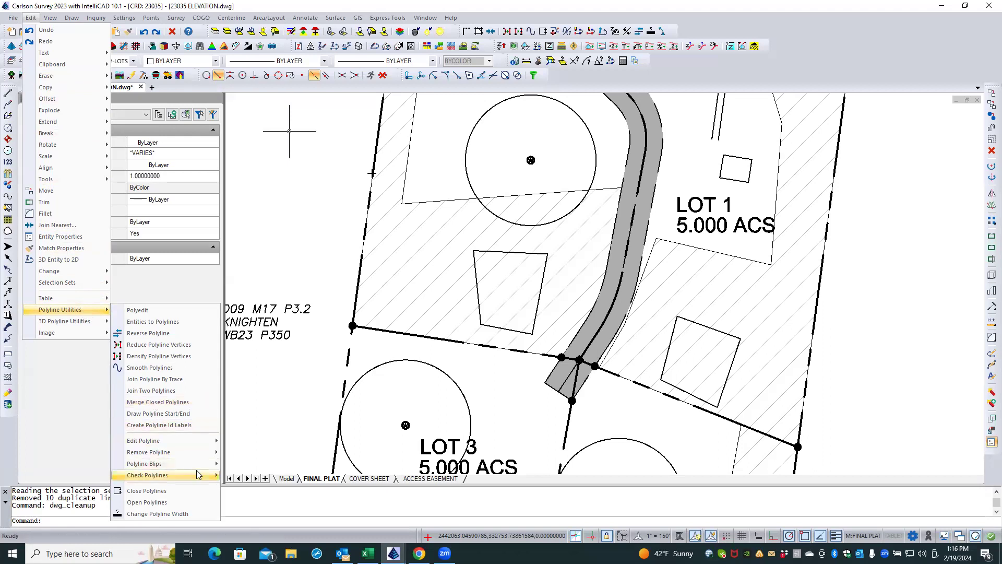
pyautogui.moveTo(190, 458)
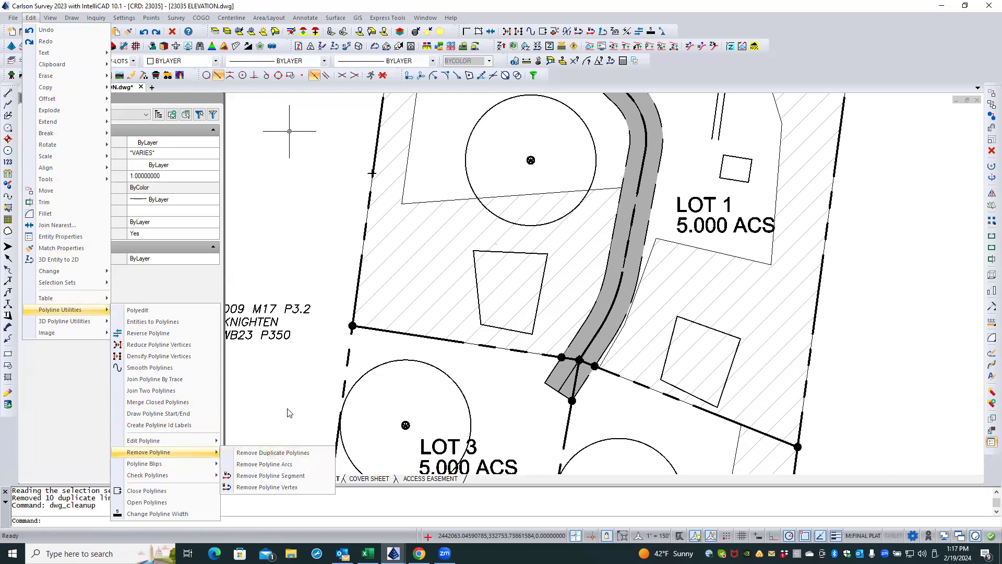
pyautogui.click(303, 352)
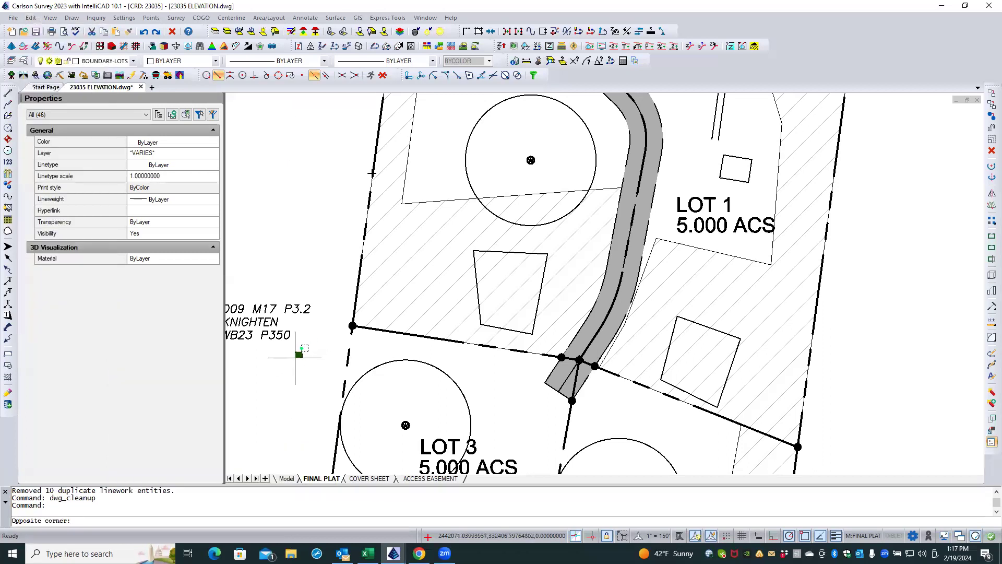
pyautogui.click(295, 357)
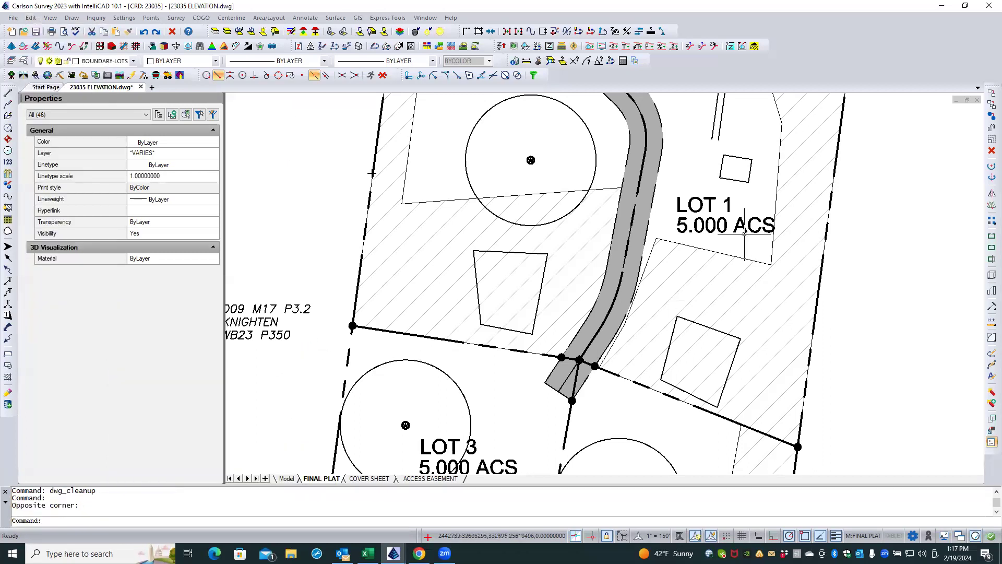
# - Stretch the western corner of Lot 1's open-space polyline past the easement's eastern edge, in line with the polyline's adjoining northern side
pyautogui.scroll(3, 691, 245)
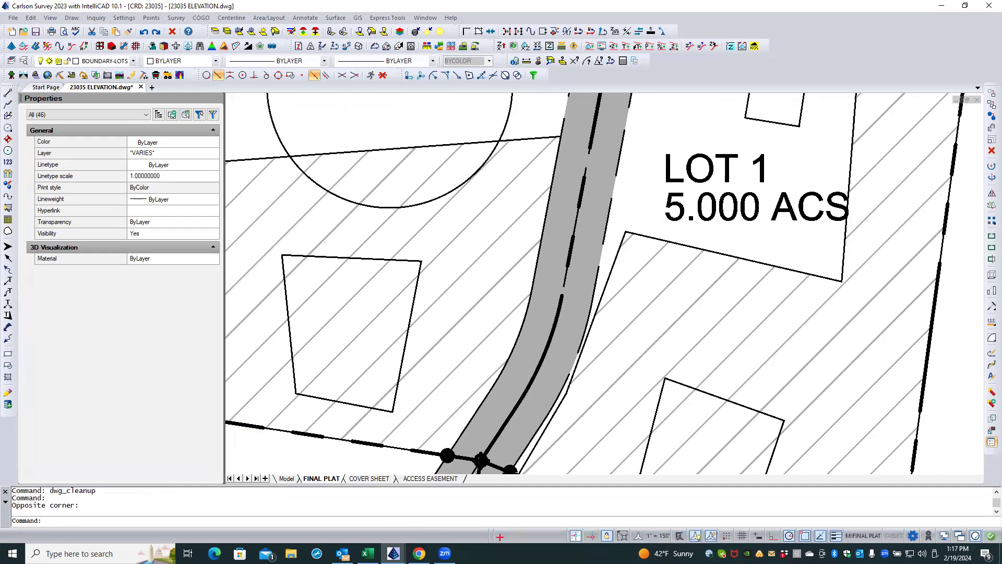
pyautogui.click(654, 238)
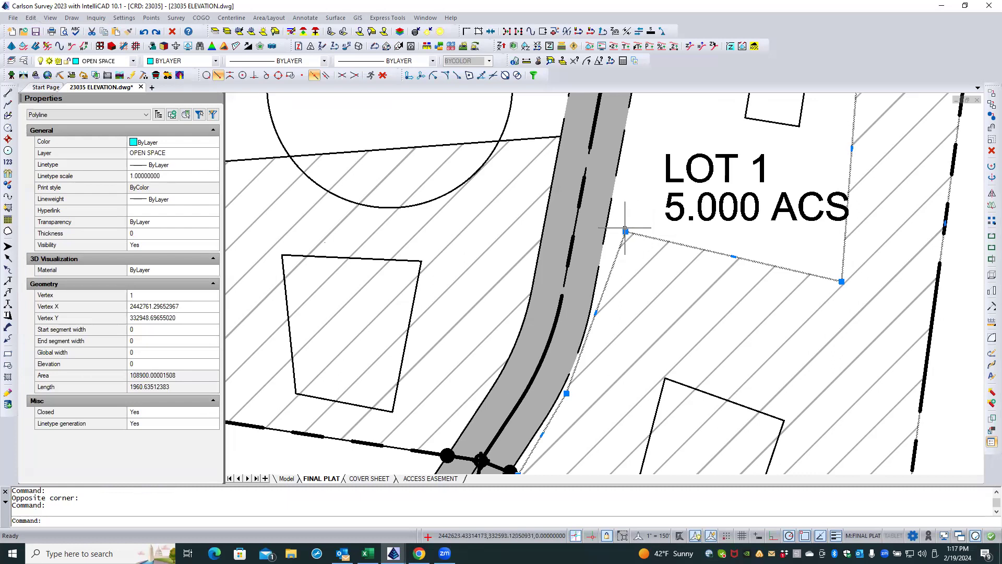
pyautogui.click(625, 231)
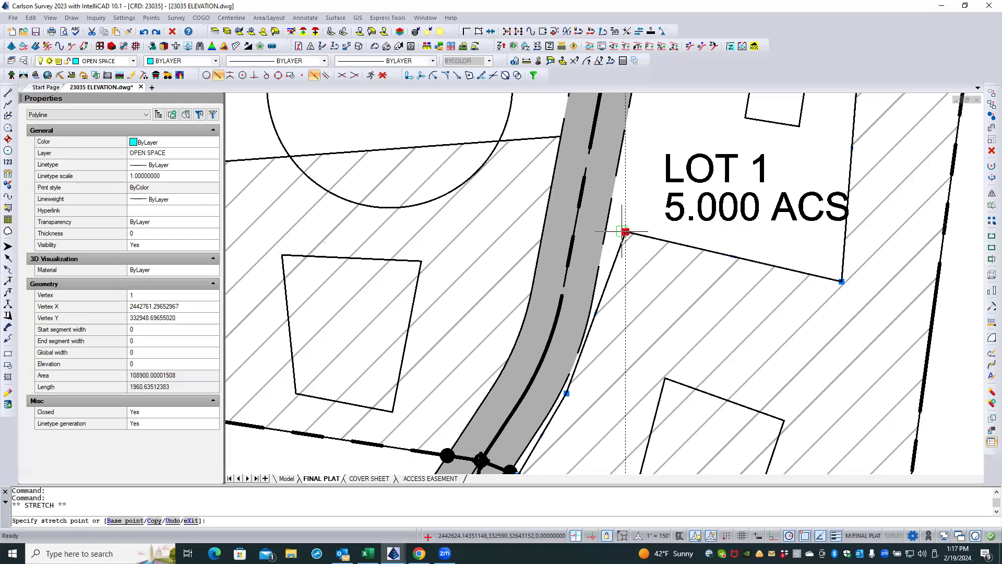
pyautogui.click(591, 223)
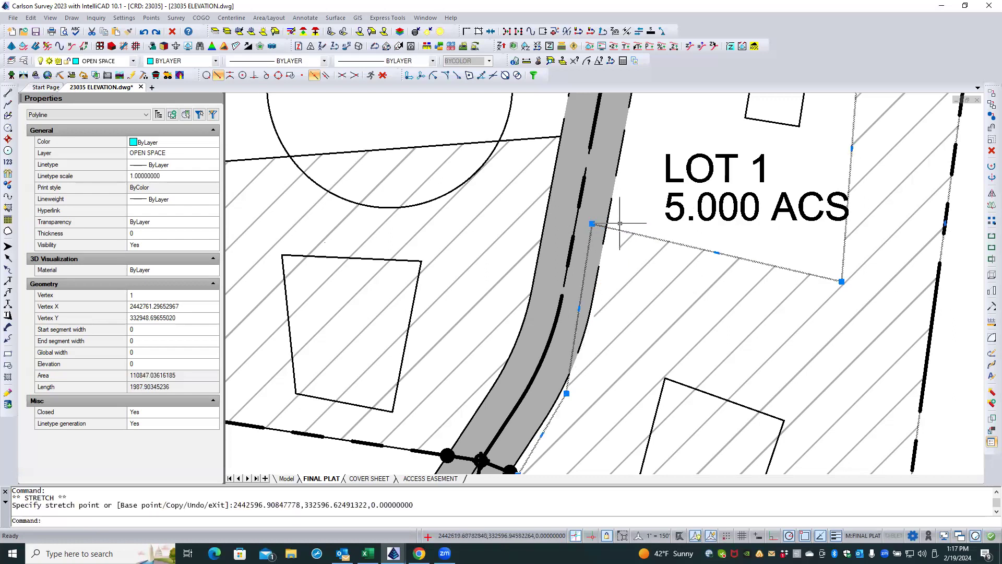
# - Stretch that open-space corner back onto the intersection of its northern side with the access easement's eastern edge, using Intersection Snap
pyautogui.scroll(3, 618, 218)
pyautogui.scroll(1, 600, 219)
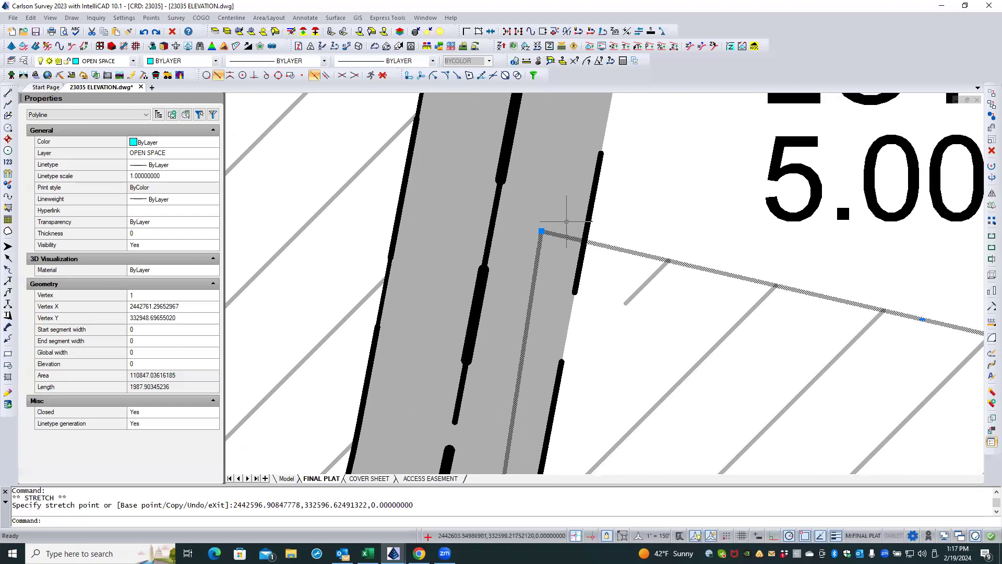
pyautogui.click(541, 230)
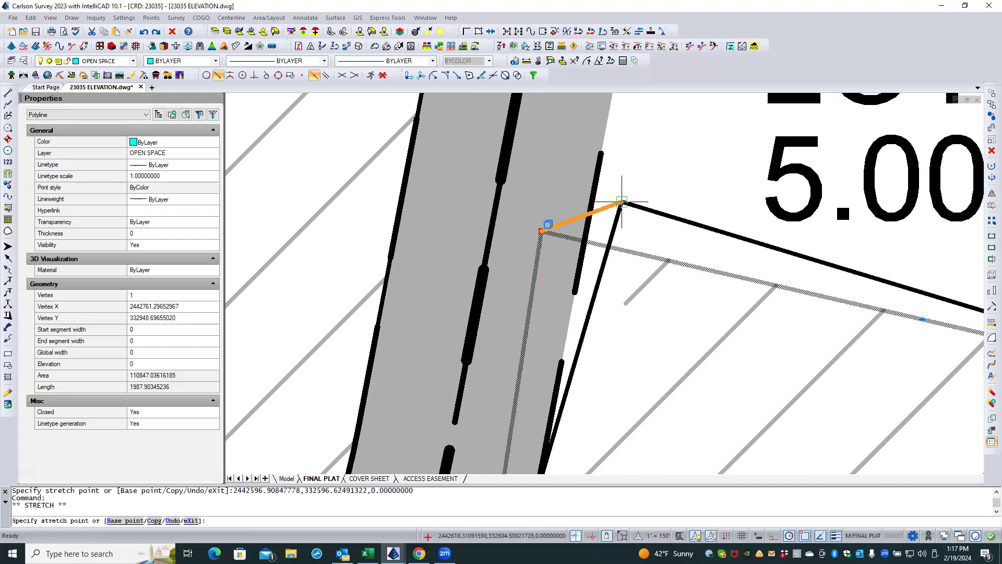
pyautogui.keyDown('shift'); pyautogui.rightClick(625, 205); pyautogui.keyUp('shift')
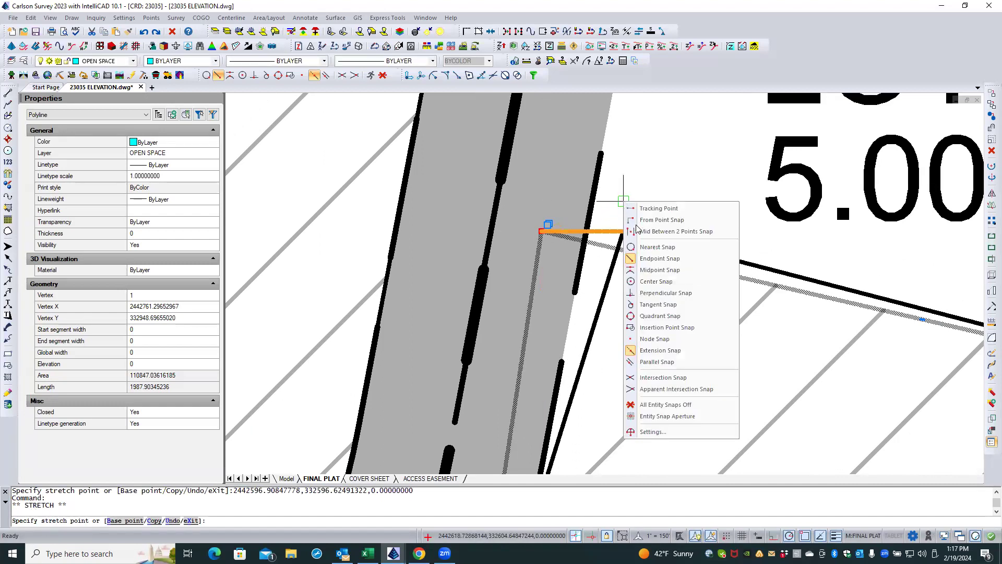
pyautogui.click(662, 381)
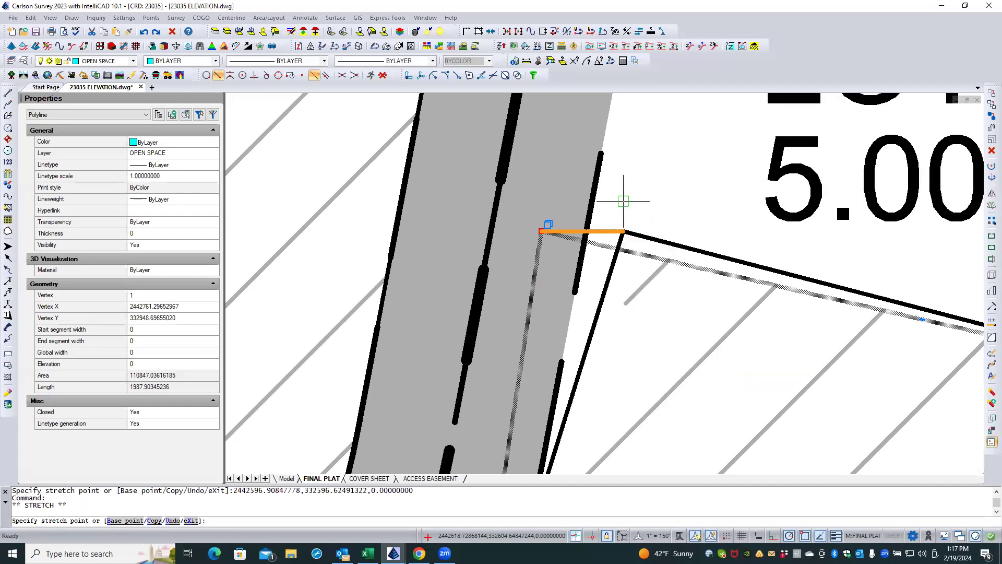
pyautogui.click(585, 242)
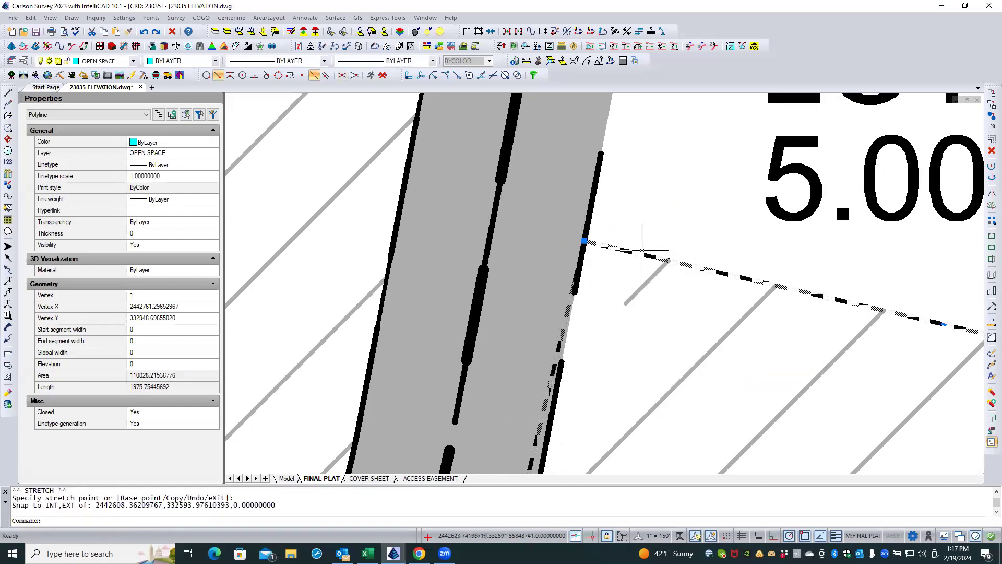
# - Stretch the open-space hatch's corner south of the Lot 1 label onto the polyline corner at the access easement's eastern edge
pyautogui.press('Escape')
pyautogui.press('Escape')
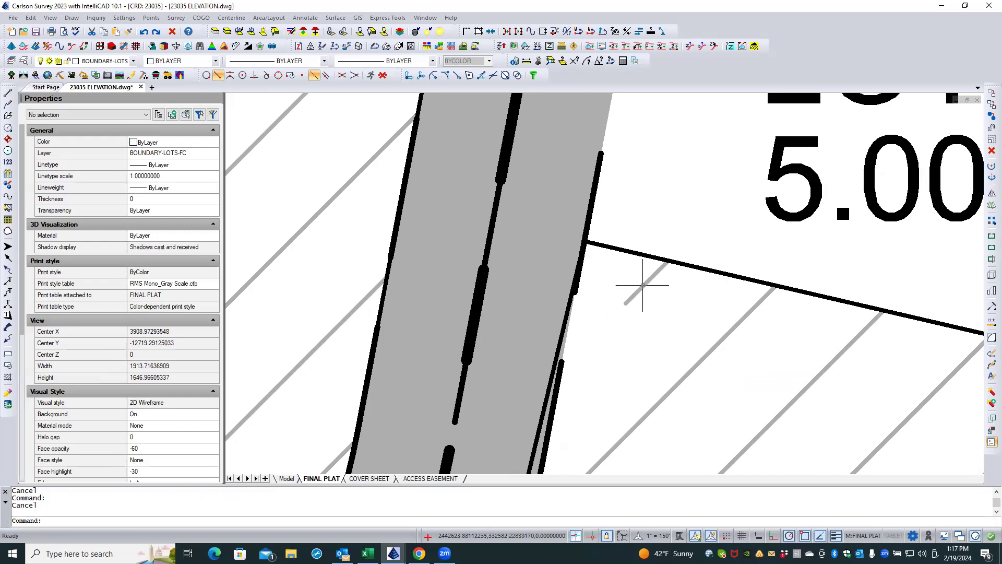
pyautogui.click(643, 285)
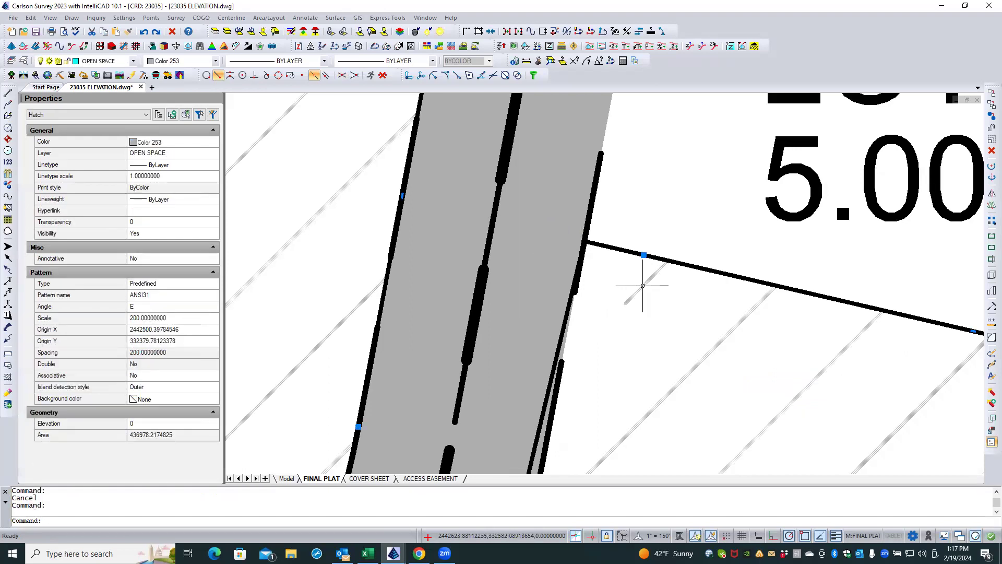
pyautogui.click(643, 252)
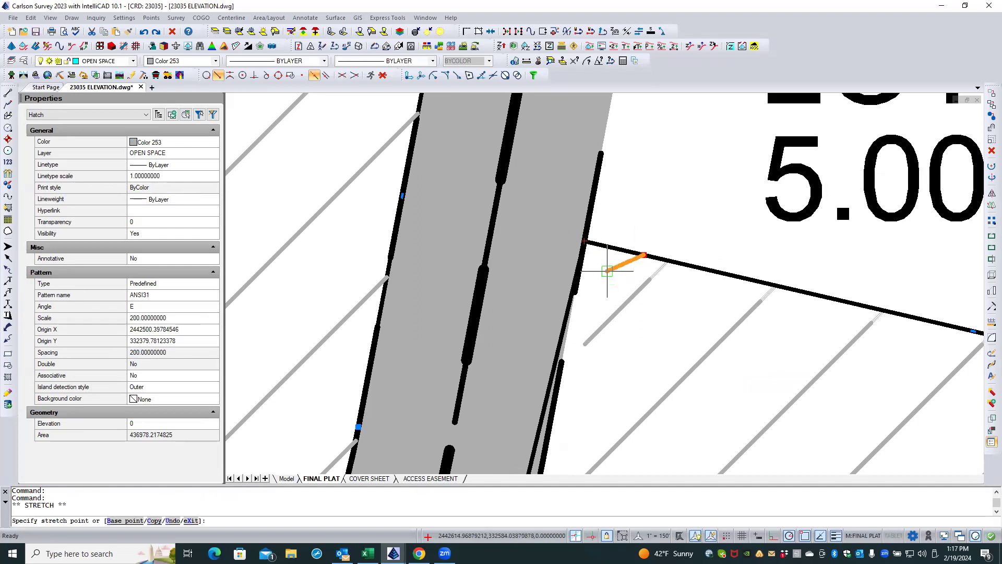
pyautogui.click(584, 242)
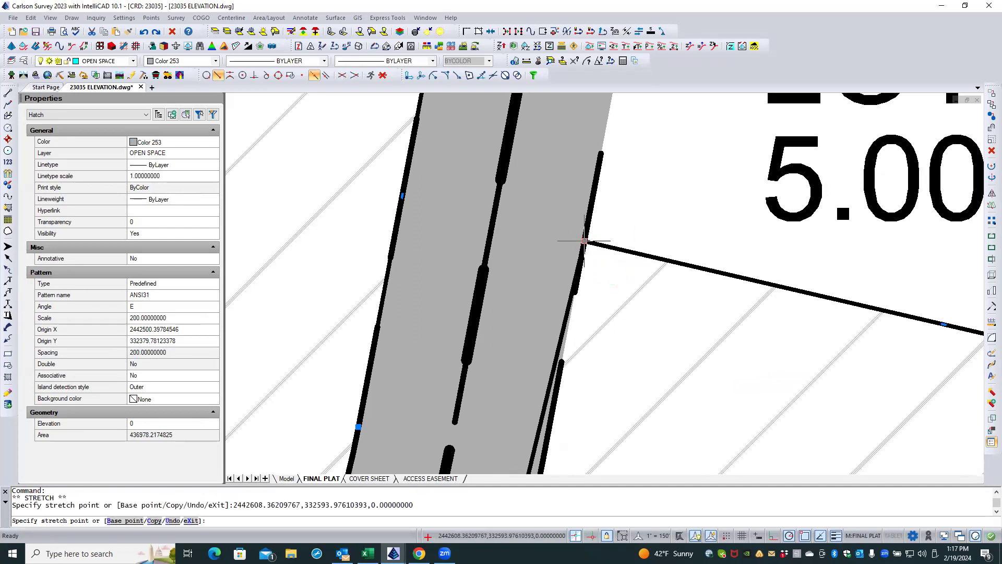
# - Stretch the southwestern corner of Lot 1's open-space polyline onto the easement's eastern edge at the southern lot line, using Intersection Snap
pyautogui.scroll(-4, 660, 168)
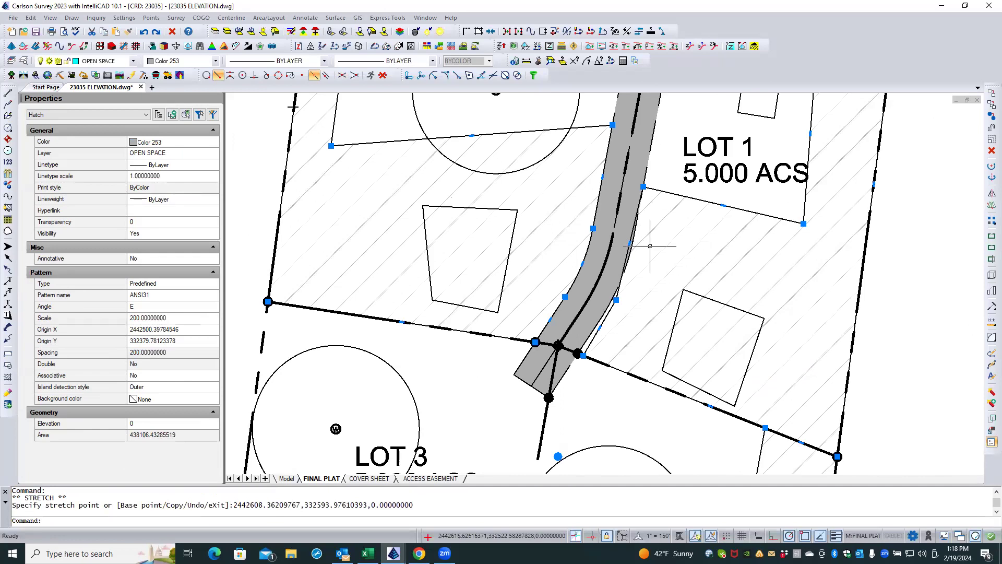
pyautogui.scroll(3, 631, 280)
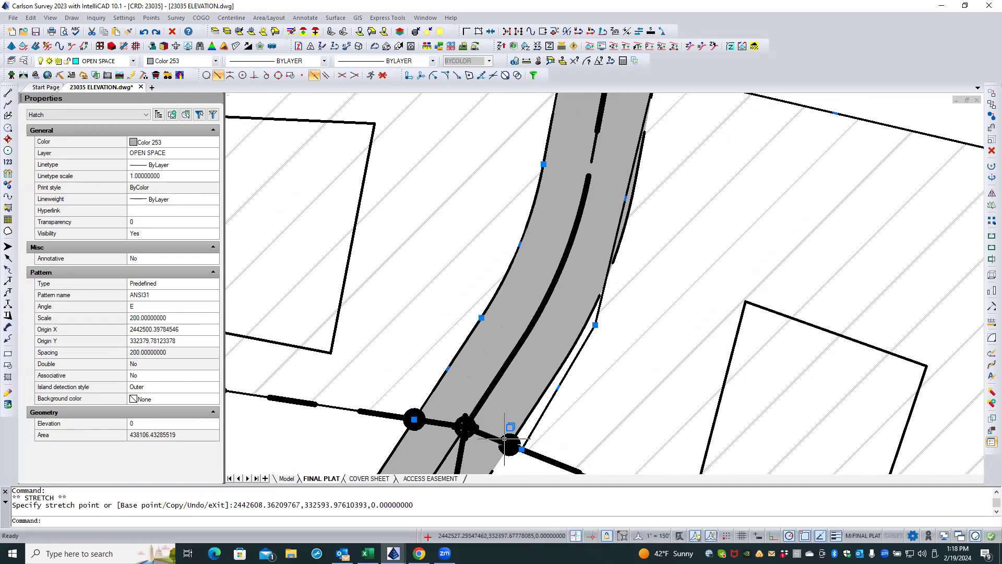
pyautogui.scroll(4, 515, 454)
pyautogui.moveTo(577, 409); pyautogui.dragTo(664, 287, button='middle')
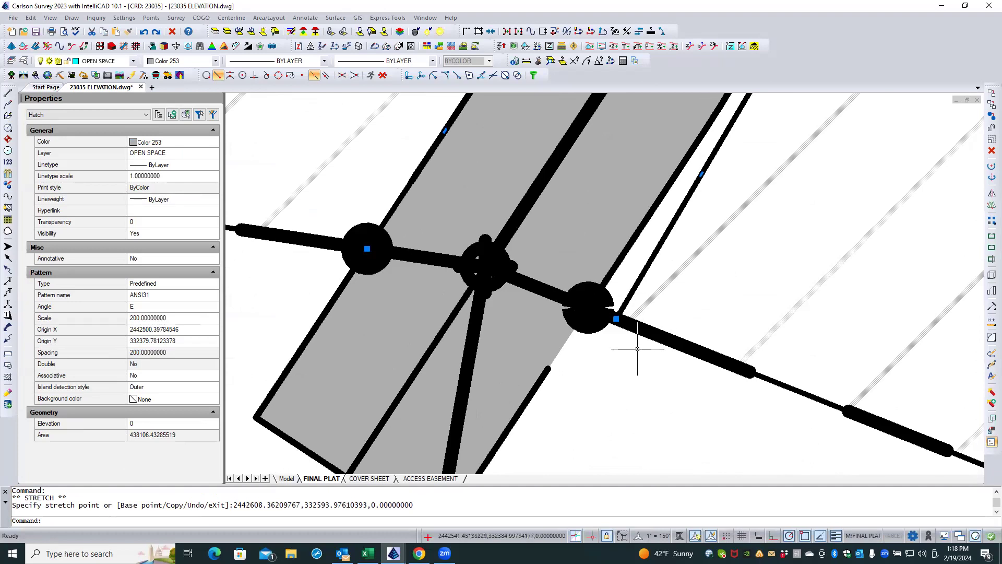
pyautogui.press('Escape')
pyautogui.click(624, 313)
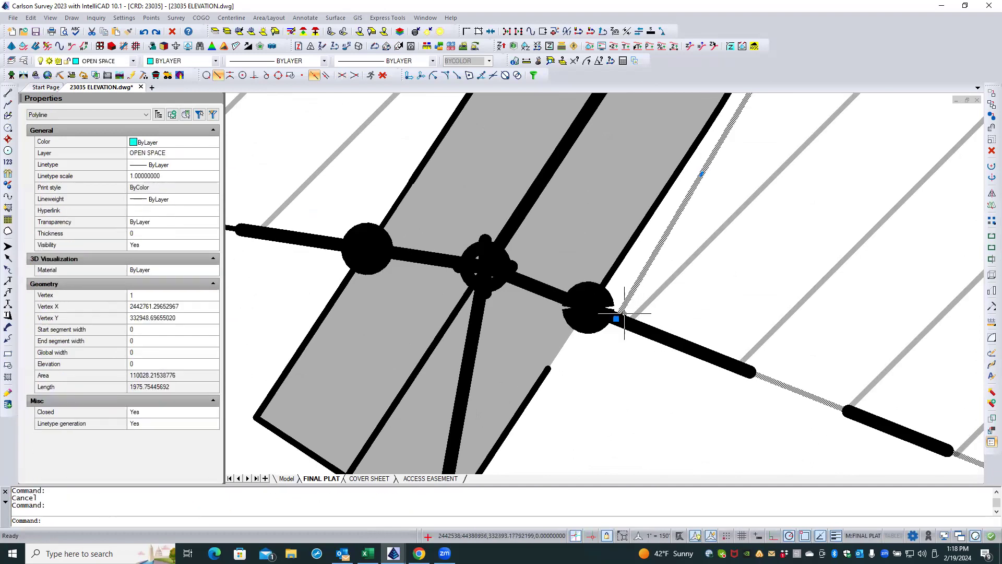
pyautogui.click(616, 319)
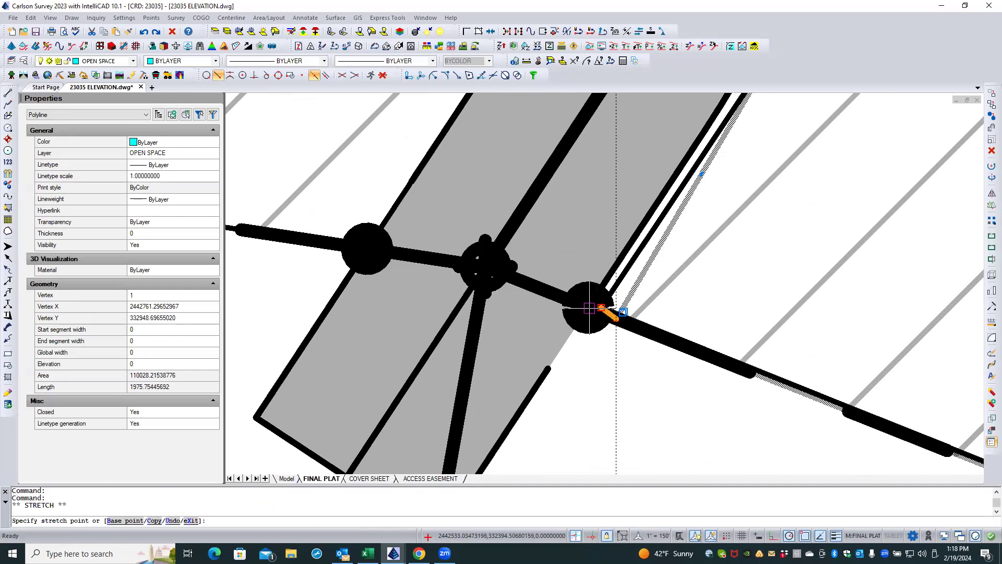
pyautogui.keyDown('shift'); pyautogui.rightClick(617, 272); pyautogui.keyUp('shift')
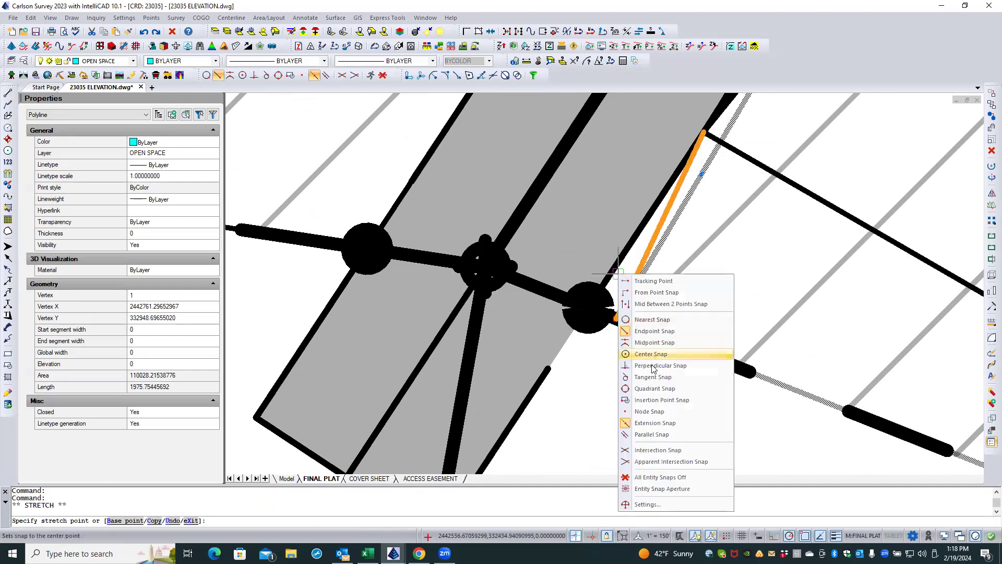
pyautogui.click(654, 450)
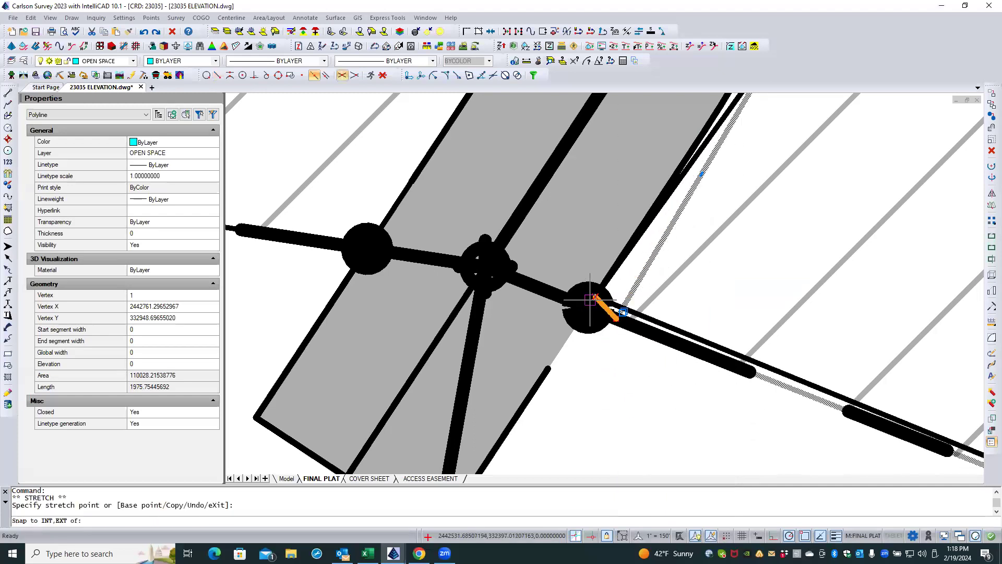
pyautogui.click(588, 307)
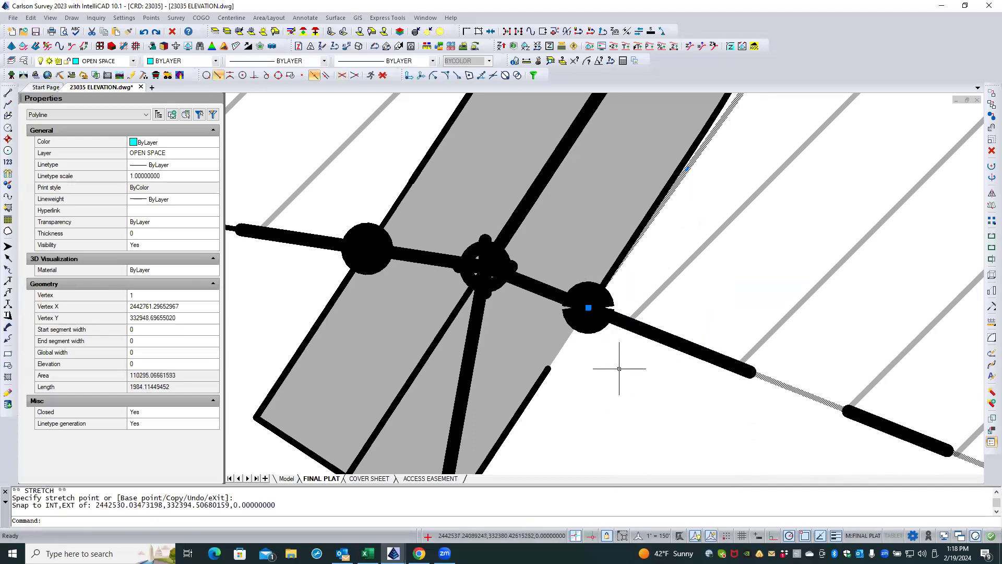
pyautogui.press('Escape')
pyautogui.press('Escape')
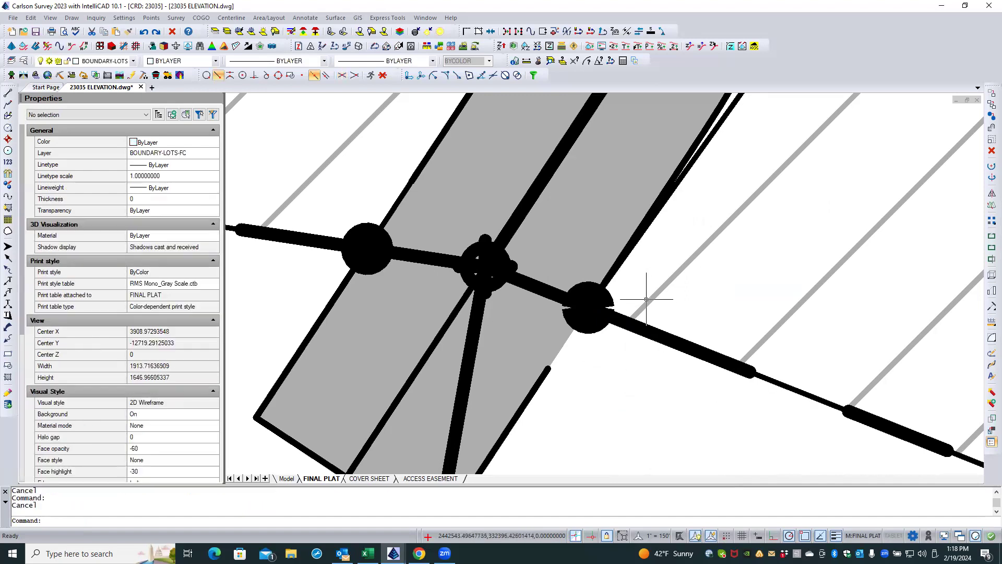
# - Stretch the hatch's matching southern corner onto the same intersection of the lot line and the easement's eastern edge
pyautogui.click(648, 301)
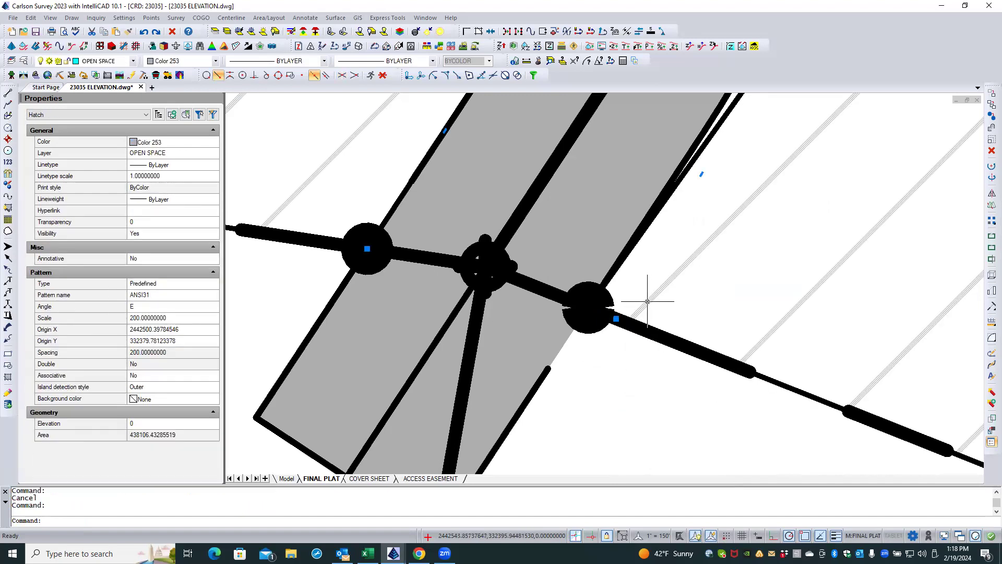
pyautogui.click(615, 318)
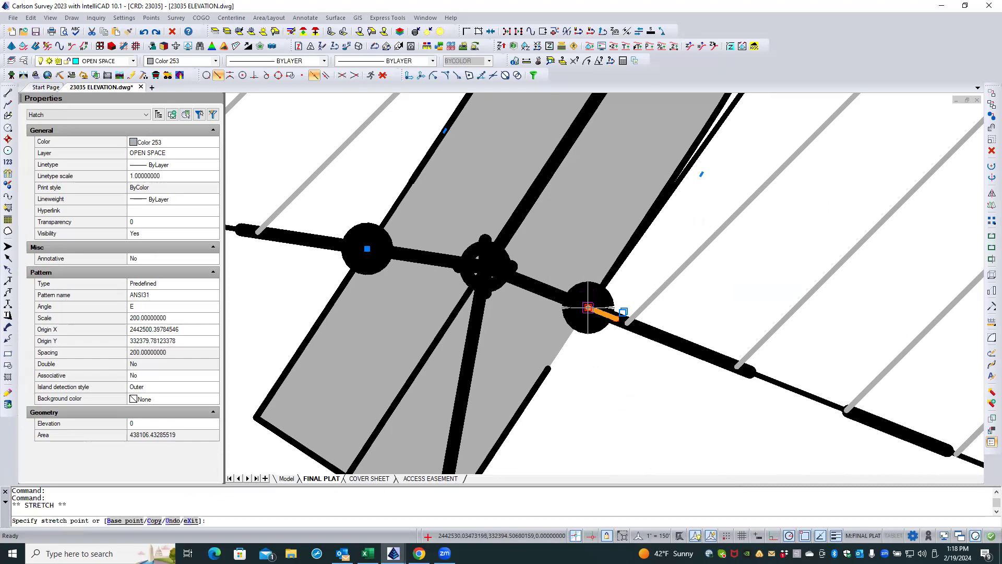
pyautogui.click(588, 308)
pyautogui.scroll(-5, 597, 402)
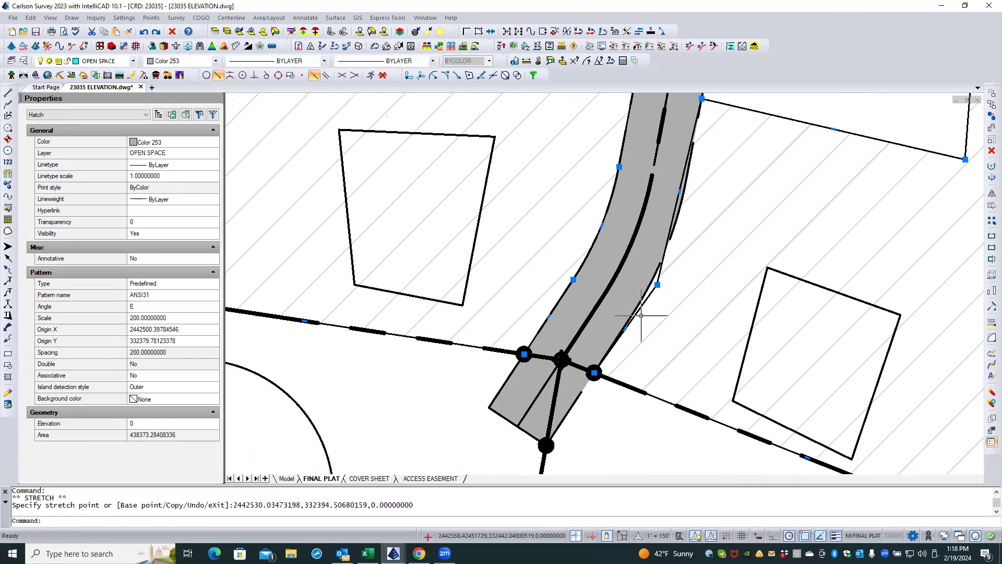
pyautogui.press('Escape')
# - With the access easement polyline also selected, stretch the open-space polyline's bend vertex onto the southern end of the easement's eastern curve
pyautogui.scroll(4, 640, 315)
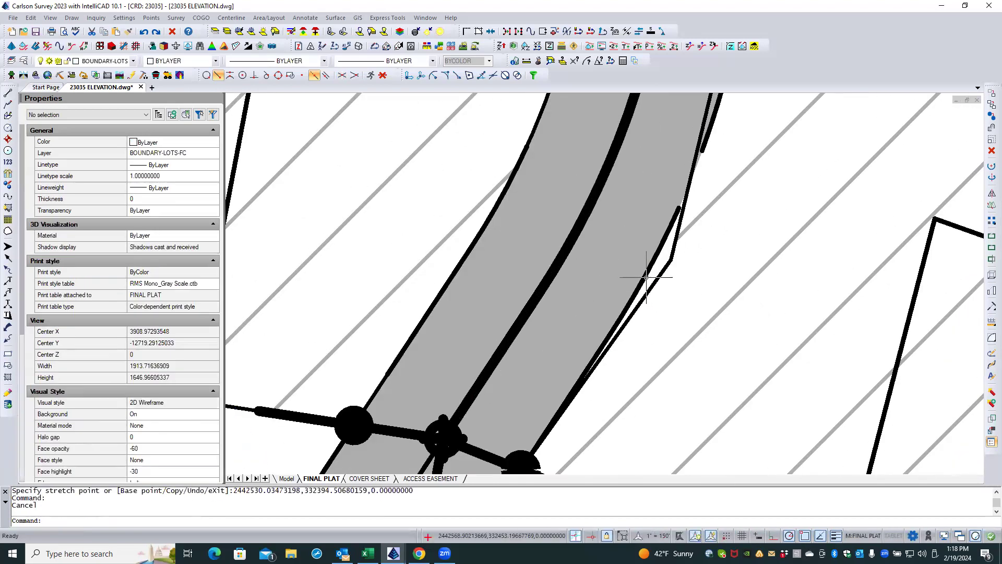
pyautogui.click(644, 278)
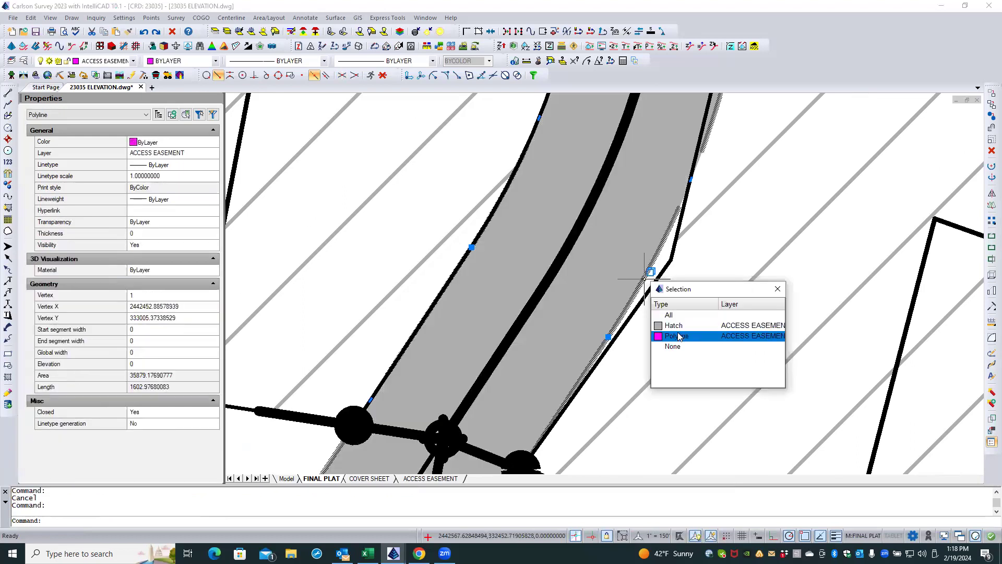
pyautogui.click(677, 336)
pyautogui.scroll(-2, 613, 380)
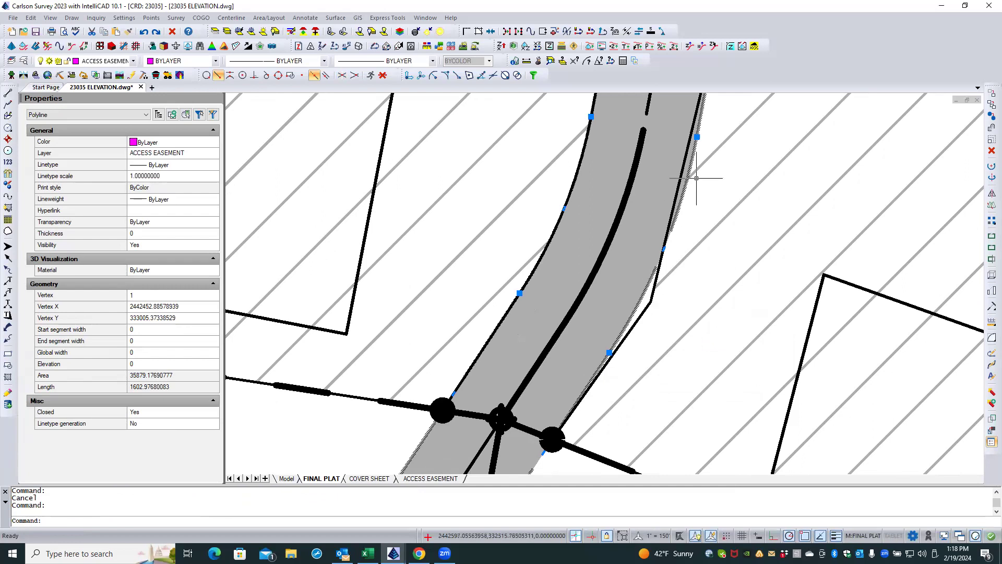
pyautogui.click(639, 317)
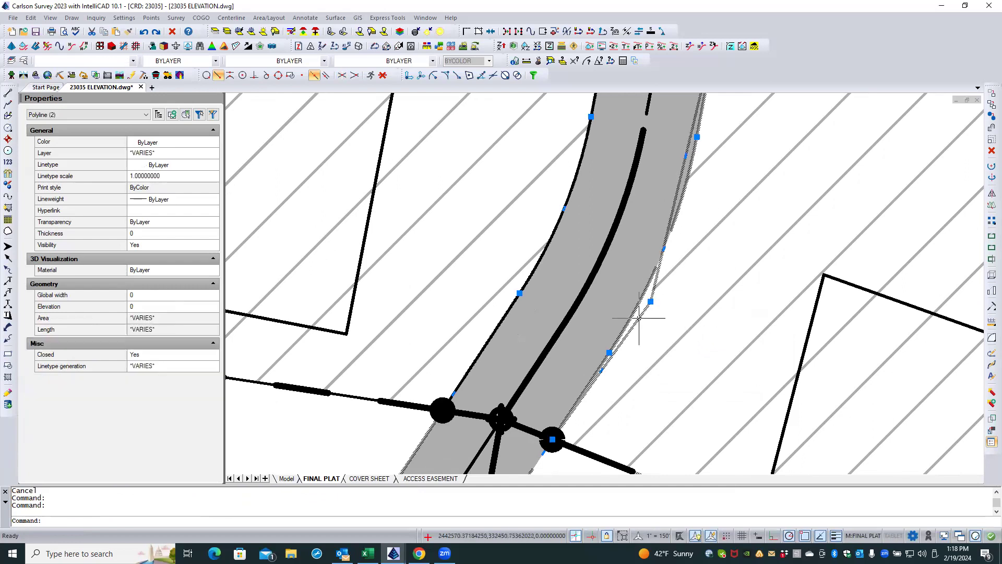
pyautogui.click(649, 301)
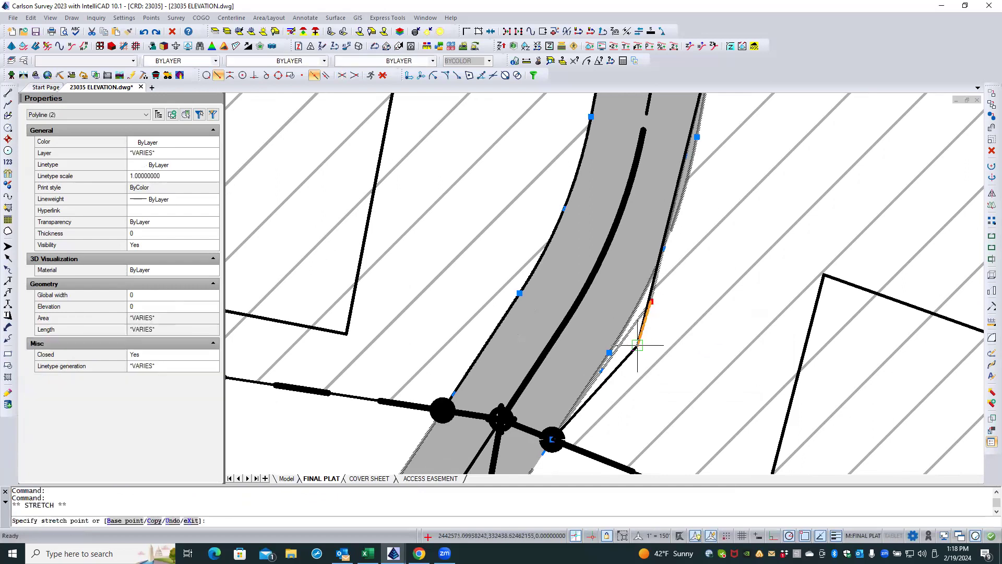
pyautogui.click(609, 353)
# - Add a vertex to the open-space polyline's side along the easement, placed at the northern end of the easement's eastern curve
pyautogui.scroll(-4, 649, 345)
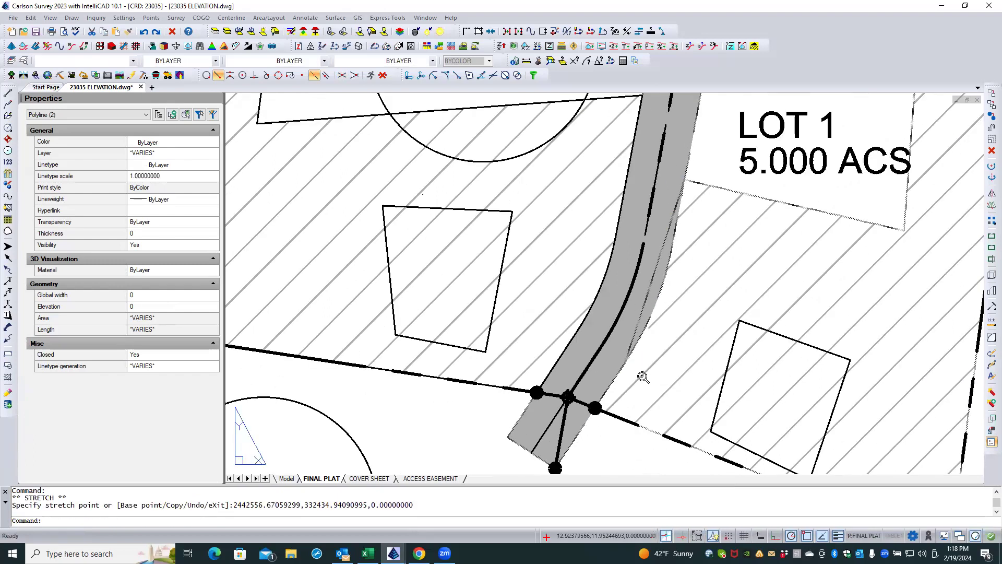
pyautogui.scroll(2, 686, 254)
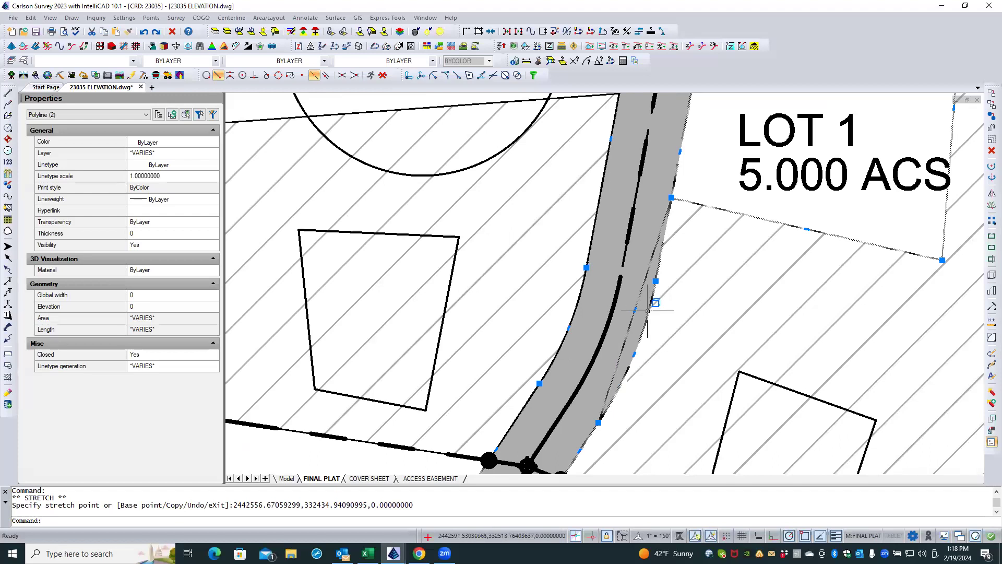
pyautogui.moveTo(652, 292)
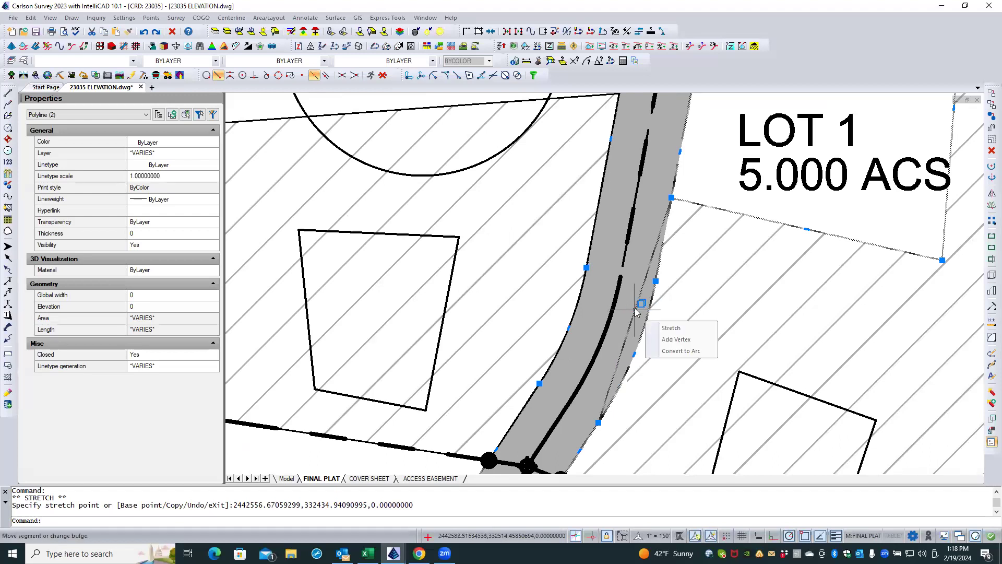
pyautogui.click(676, 340)
pyautogui.click(655, 280)
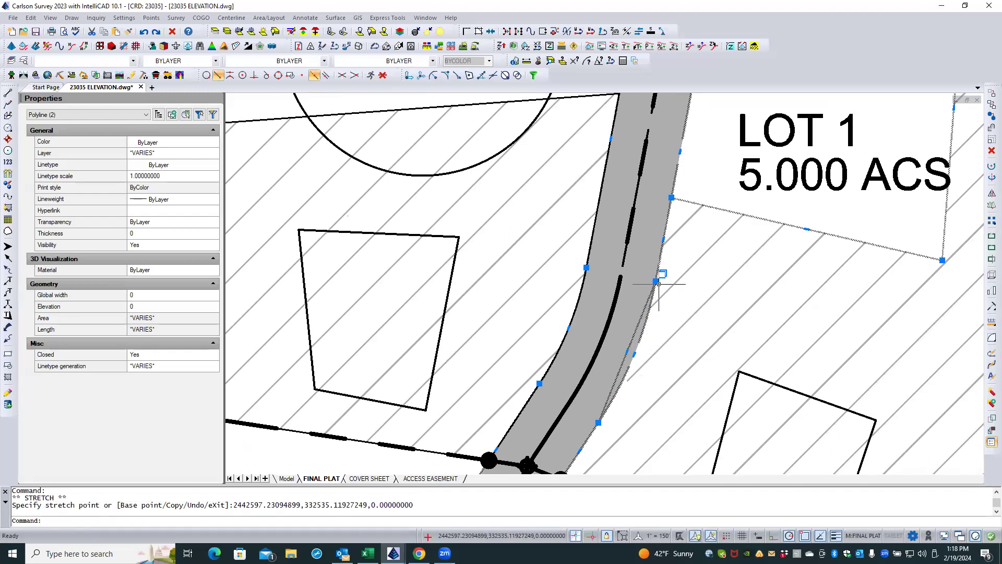
# - Convert the open-space polyline segment between the curve's ends to an arc through the easement curve's midpoint, using Midpoint Snap
pyautogui.moveTo(628, 350)
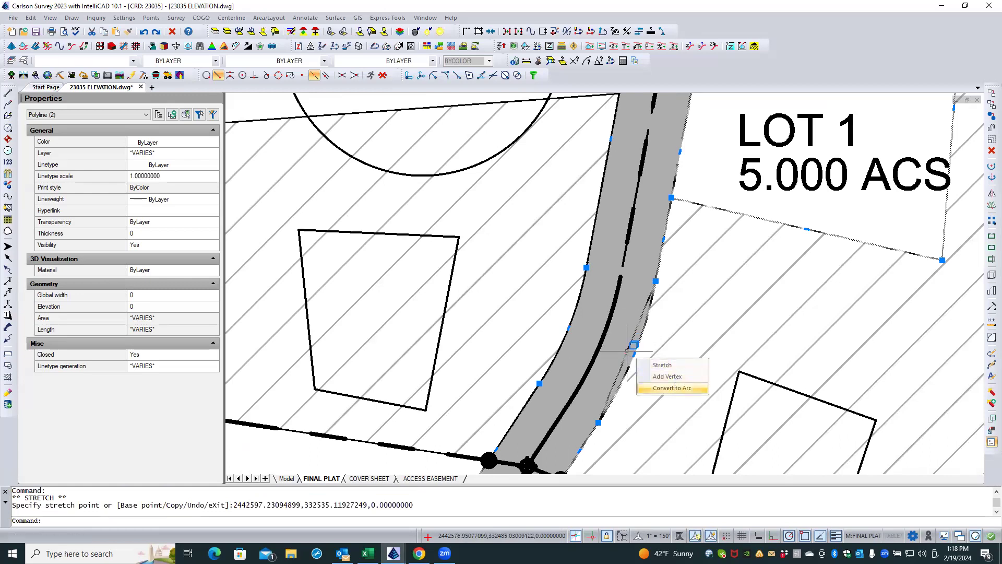
pyautogui.click(673, 388)
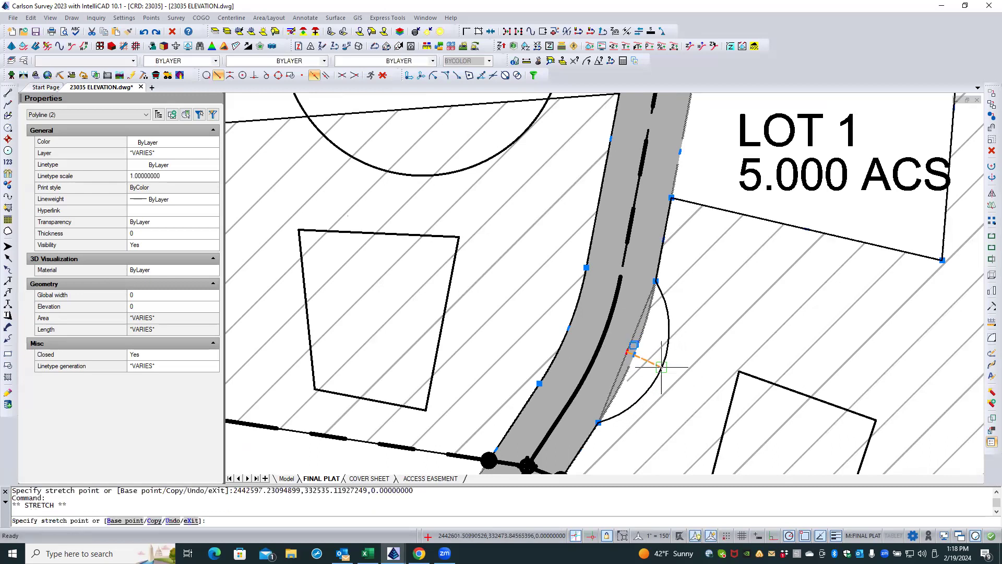
pyautogui.keyDown('shift'); pyautogui.rightClick(661, 367); pyautogui.keyUp('shift')
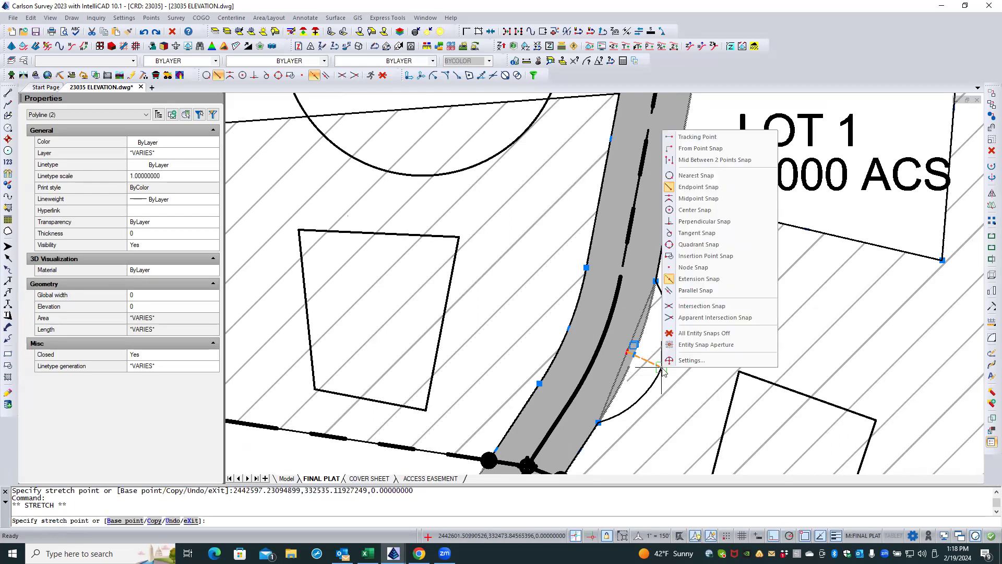
pyautogui.click(698, 198)
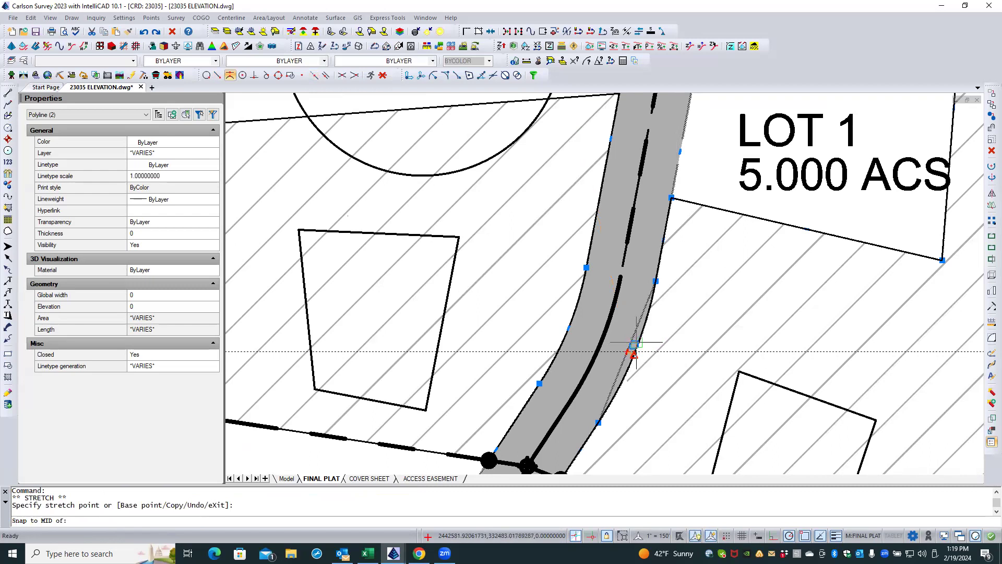
pyautogui.click(633, 345)
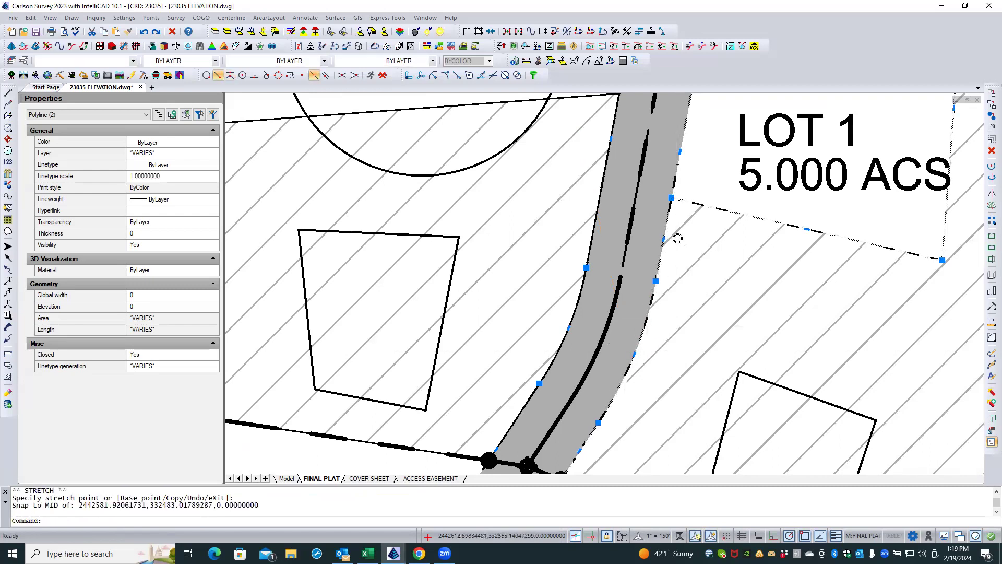
pyautogui.scroll(-2, 678, 239)
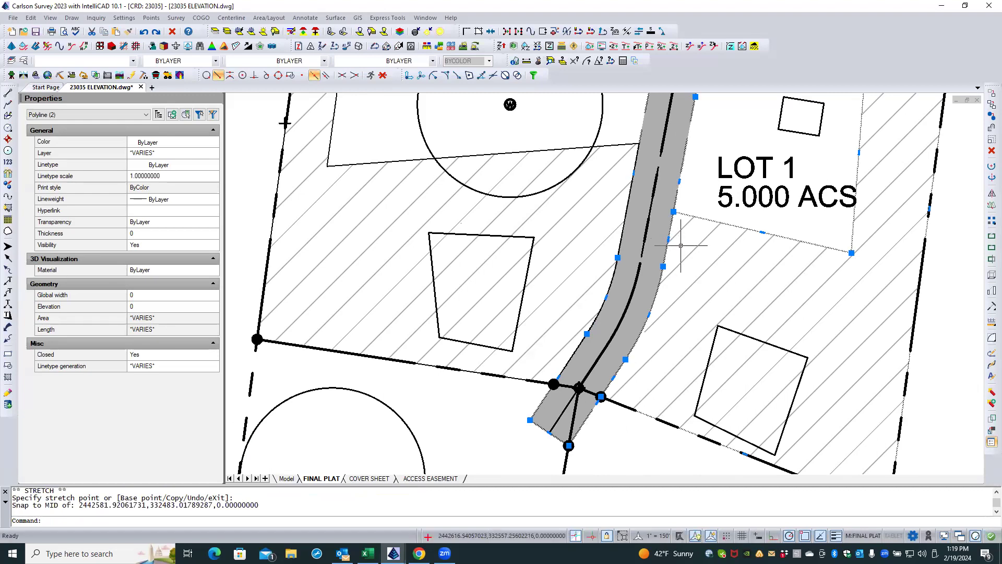
pyautogui.press('Escape')
pyautogui.press('Escape')
pyautogui.scroll(-2, 689, 256)
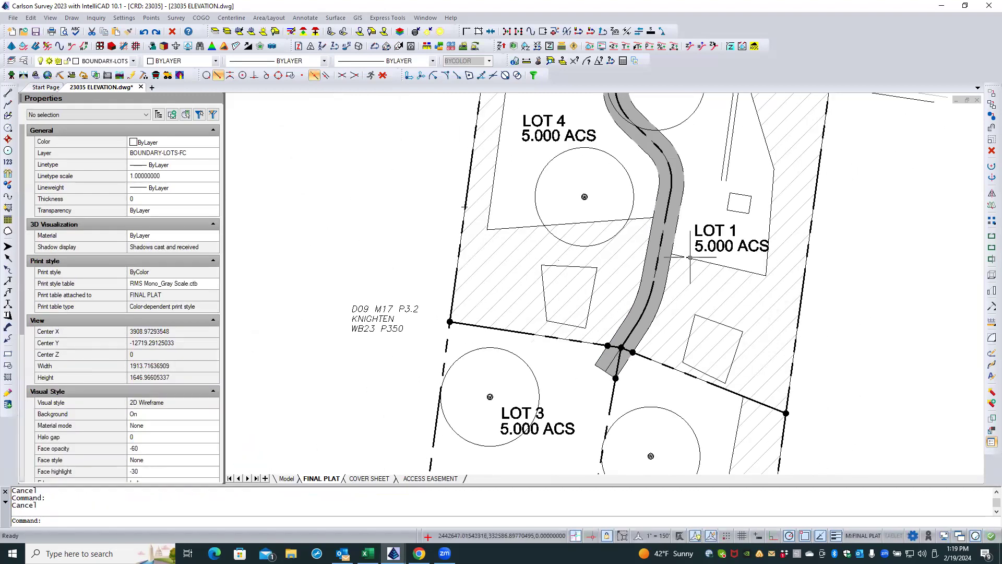
pyautogui.scroll(-1, 693, 292)
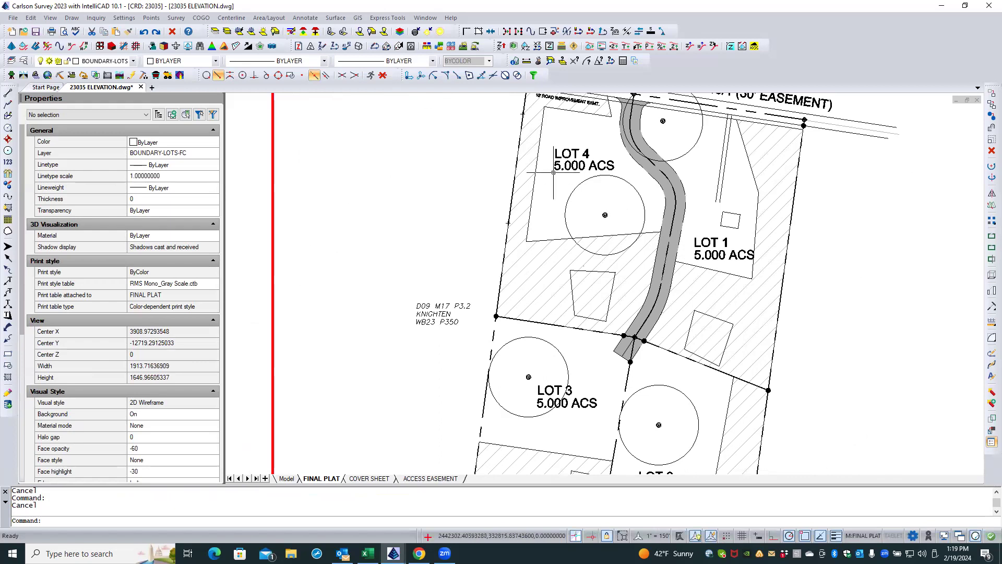
pyautogui.scroll(-2, 555, 261)
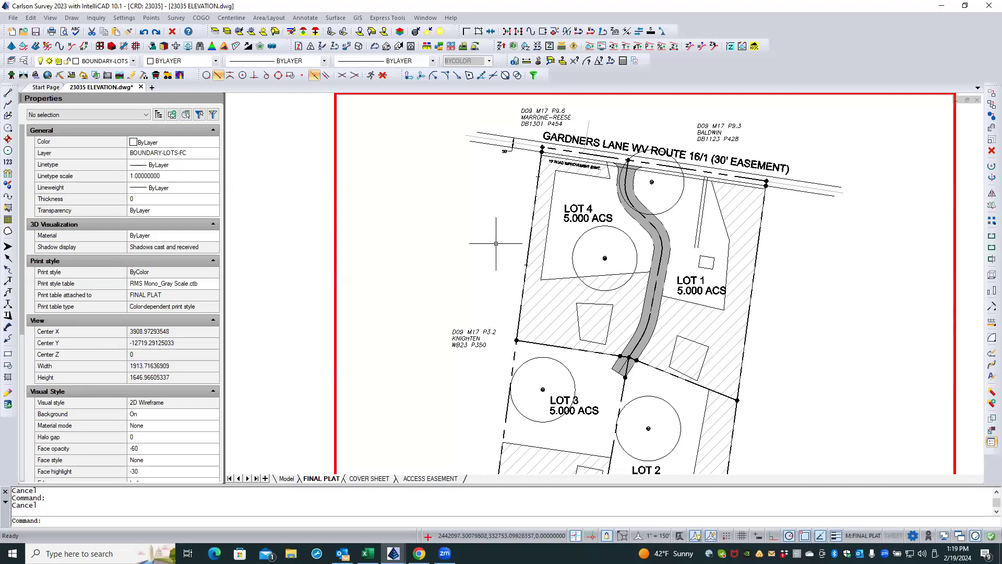
pyautogui.scroll(2, 502, 251)
pyautogui.scroll(1, 553, 278)
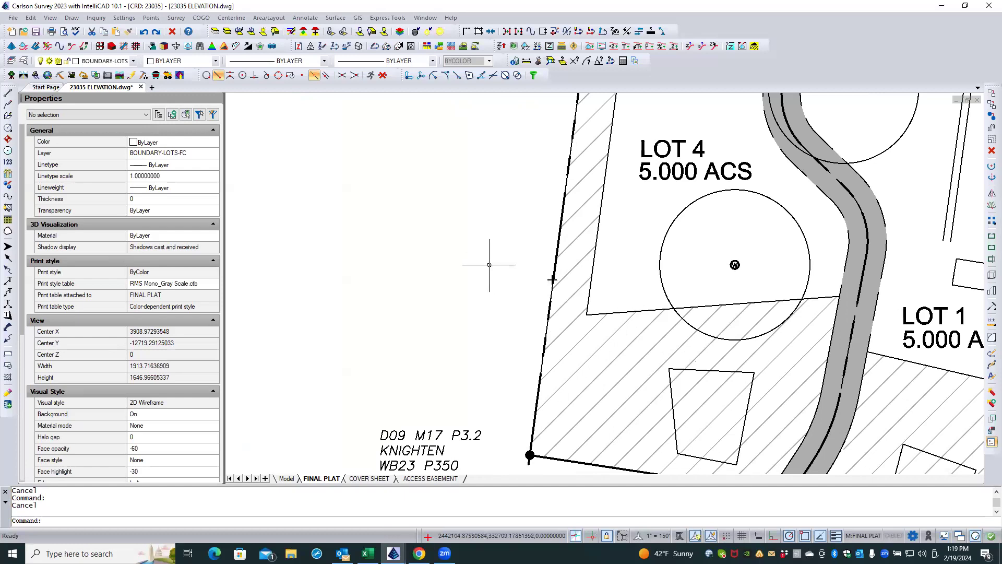
# - Stretch the open-space hatch's loose vertex beside the access easement onto the southern end of the easement's eastern curve
pyautogui.scroll(-1, 455, 262)
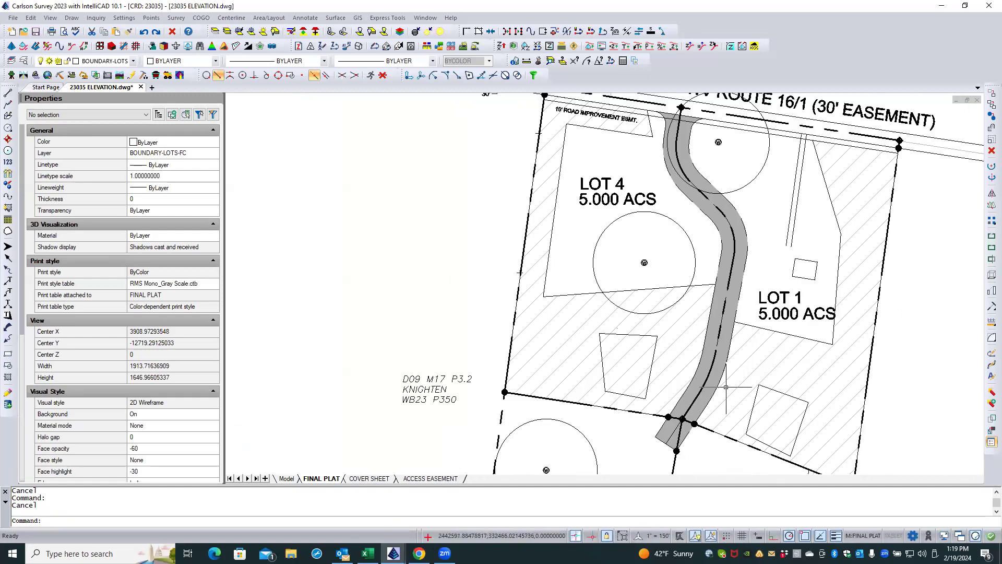
pyautogui.scroll(3, 725, 387)
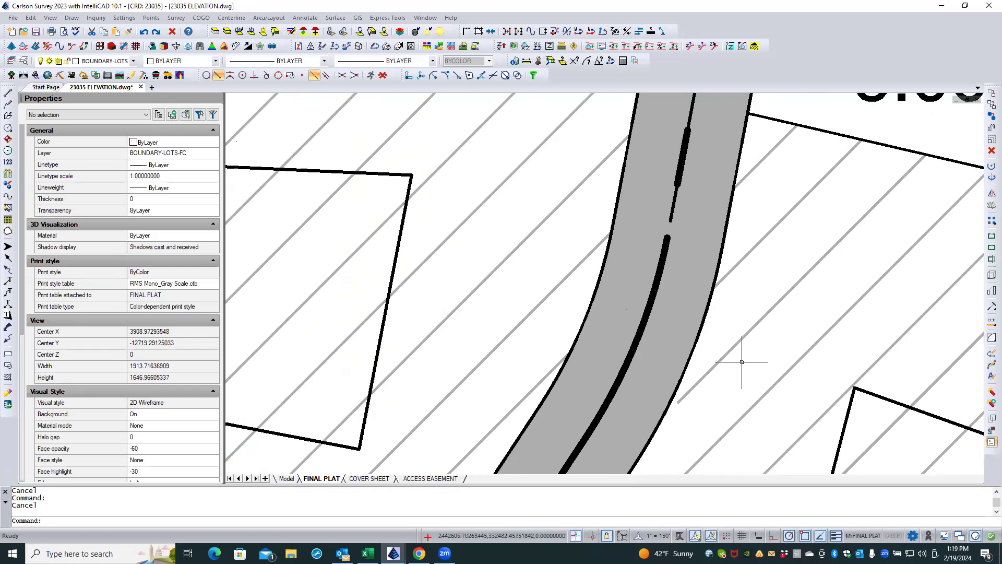
pyautogui.click(736, 343)
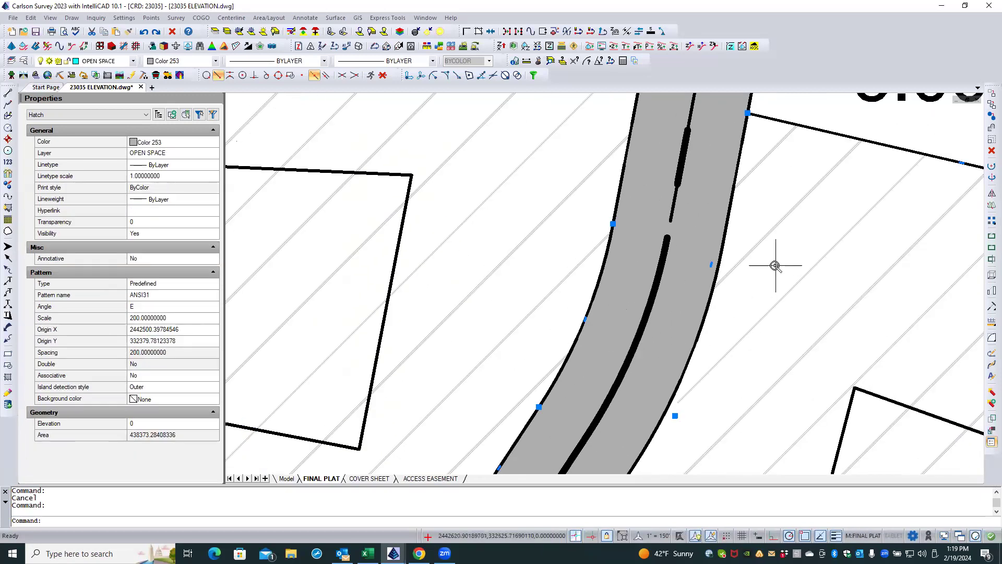
pyautogui.scroll(-3, 774, 327)
pyautogui.scroll(3, 735, 319)
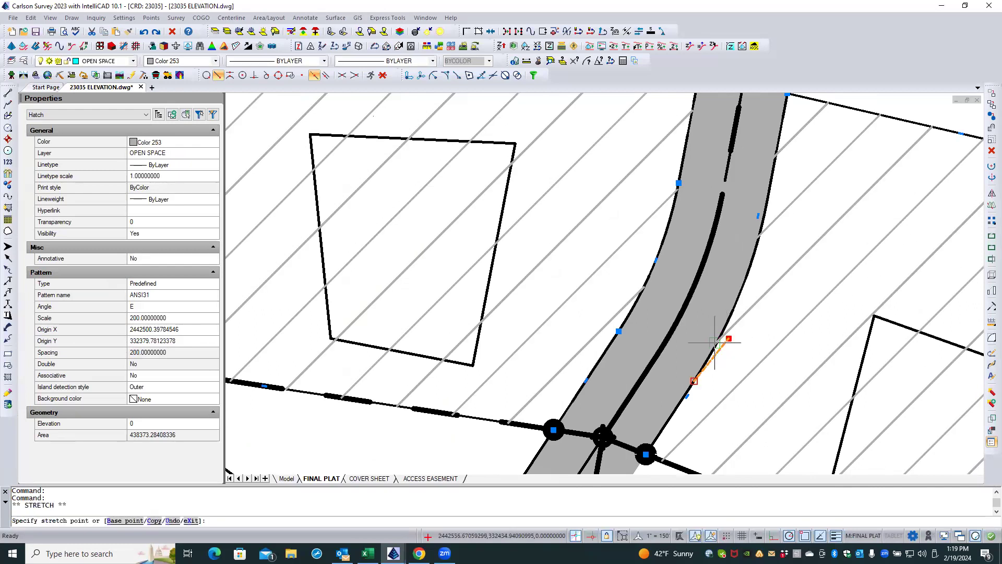
pyautogui.click(694, 380)
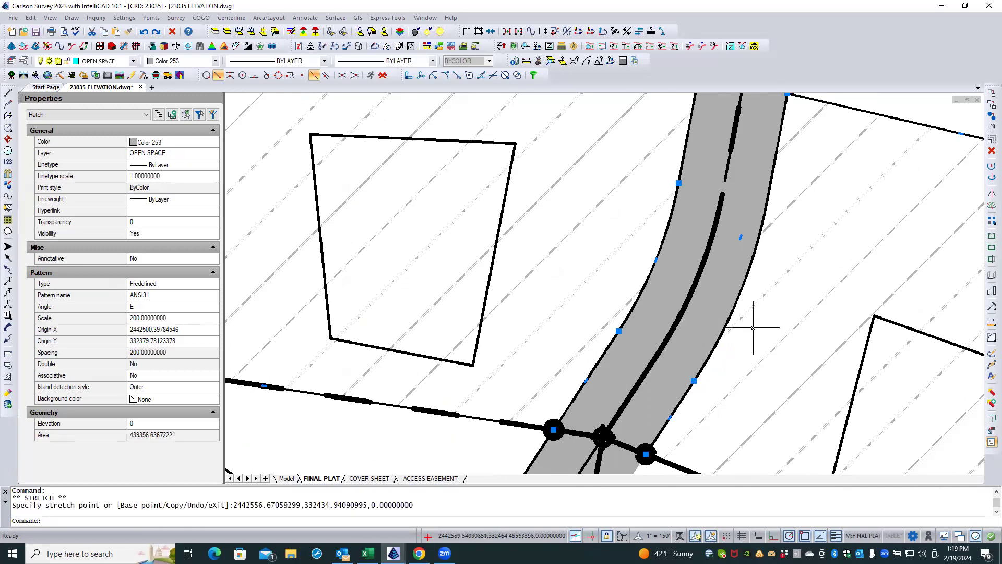
# - Add a vertex to the hatch's side along the easement, placed at the northern end of the easement's eastern curve
pyautogui.scroll(-2, 783, 310)
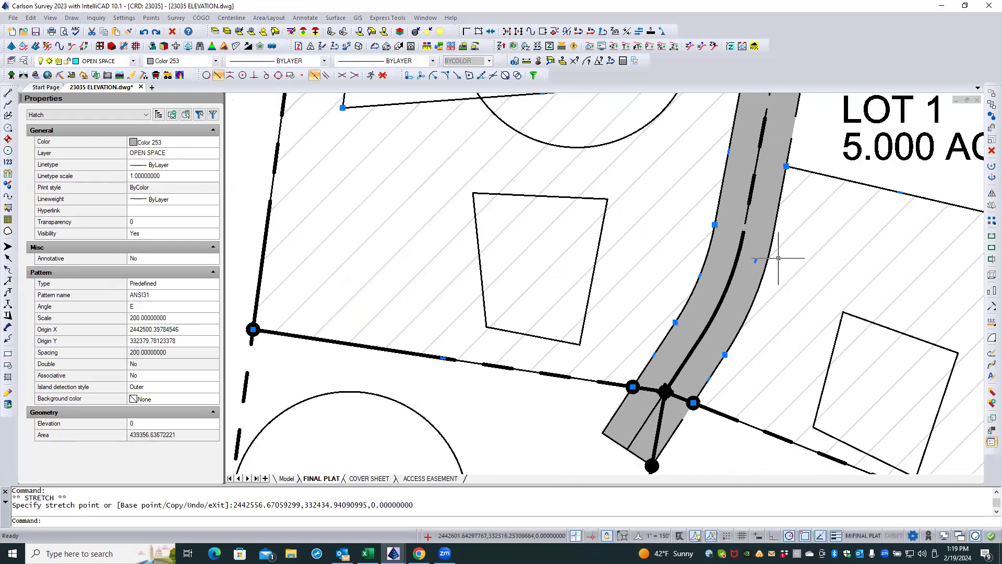
pyautogui.moveTo(756, 260)
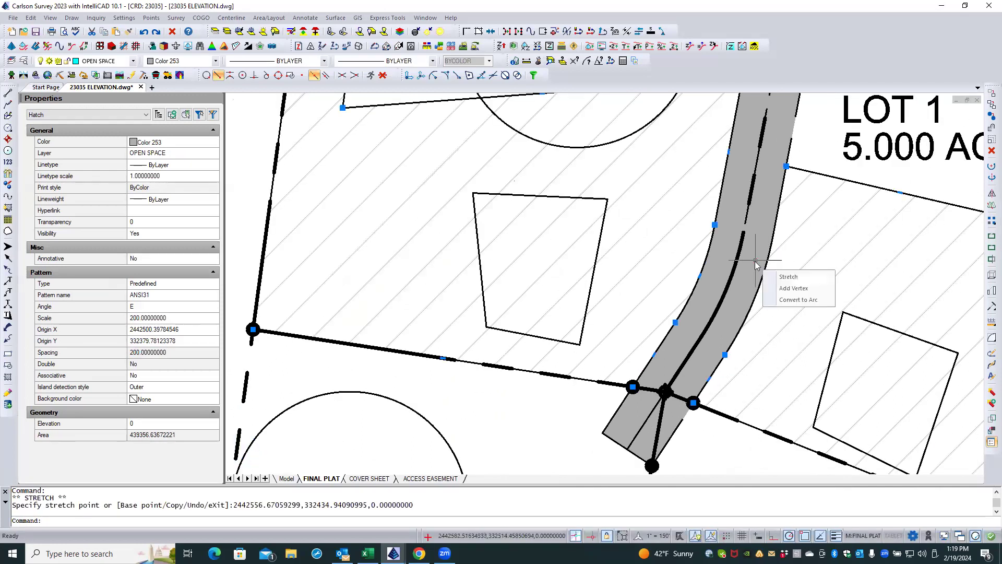
pyautogui.click(791, 288)
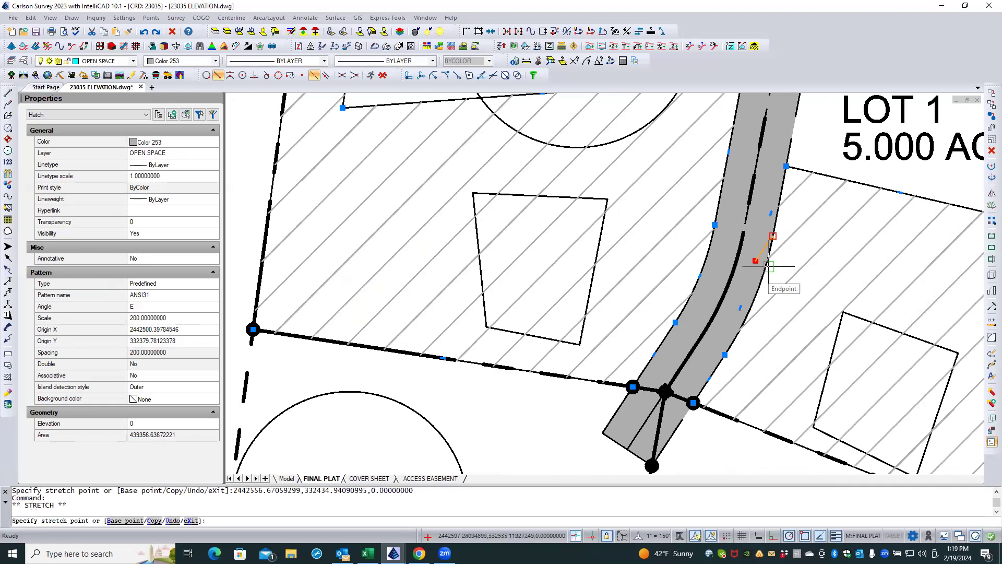
pyautogui.click(772, 236)
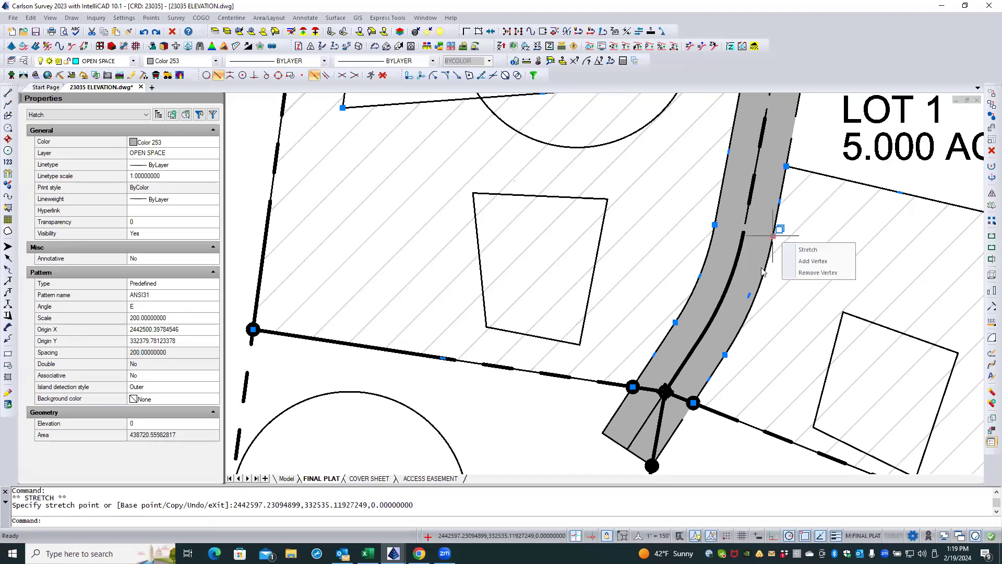
# - Convert the hatch boundary segment between the curve's ends to an arc through the easement curve's midpoint, using Midpoint Snap
pyautogui.moveTo(749, 296)
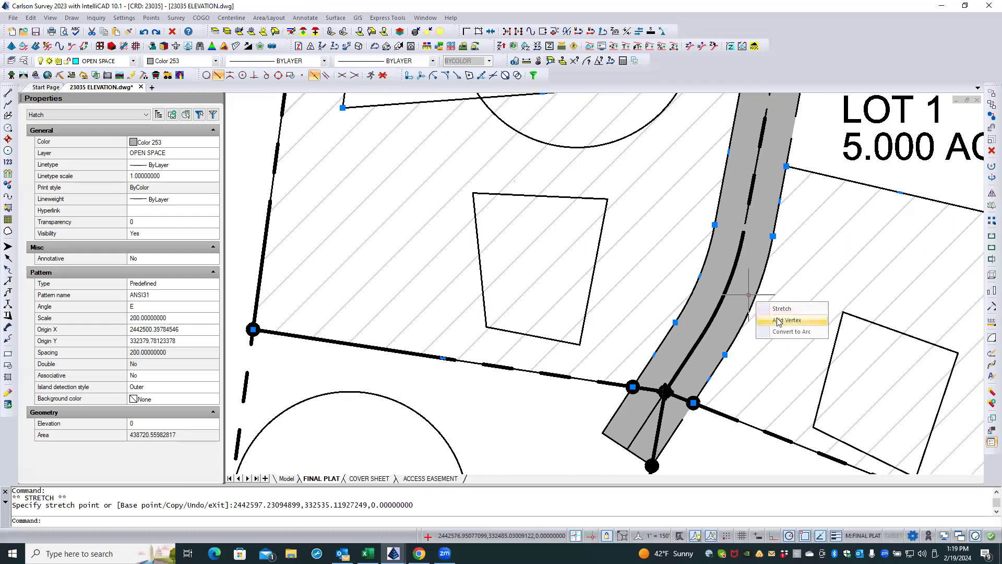
pyautogui.click(782, 332)
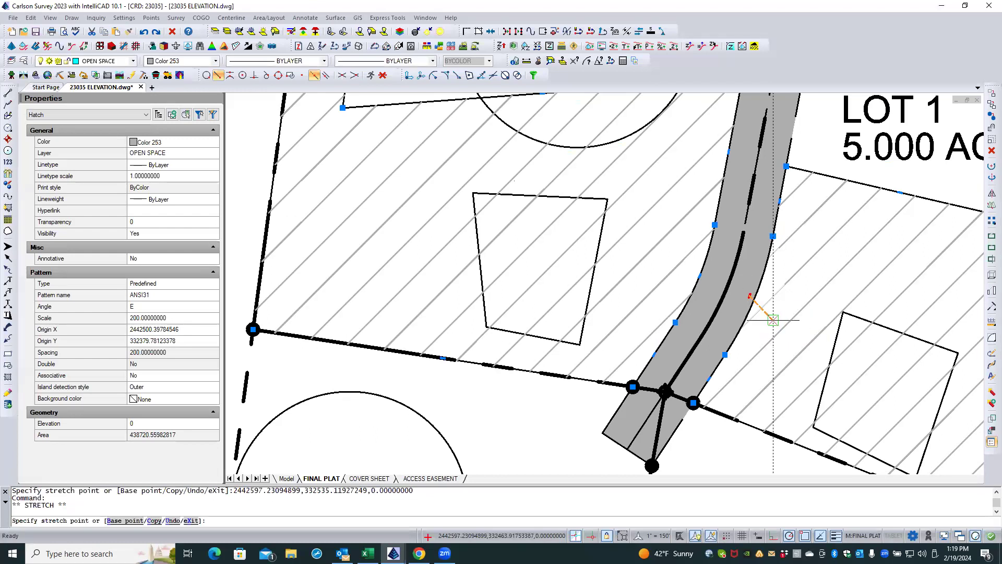
pyautogui.keyDown('shift'); pyautogui.rightClick(774, 324); pyautogui.keyUp('shift')
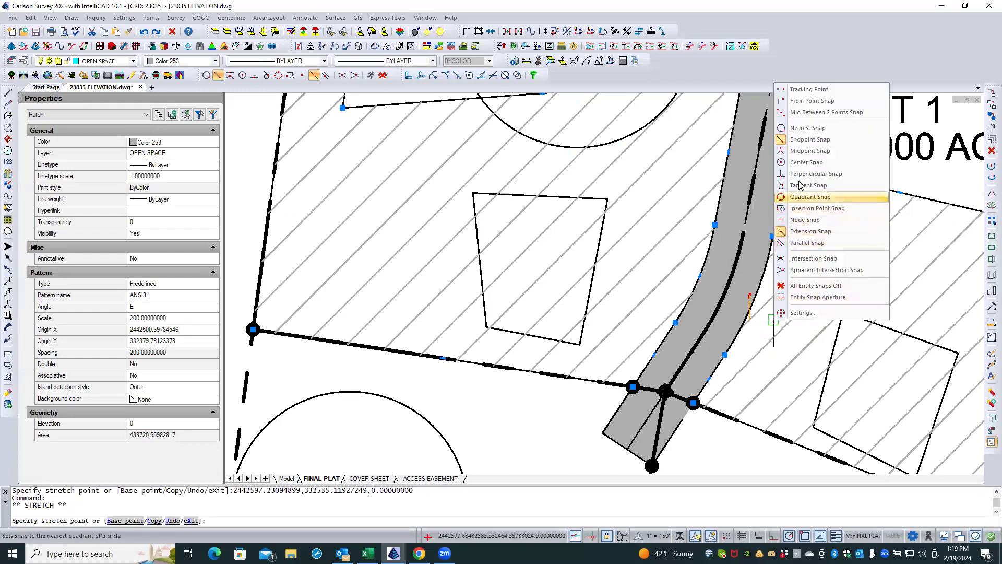
pyautogui.click(810, 151)
pyautogui.click(757, 293)
pyautogui.moveTo(754, 298)
pyautogui.press('Escape')
pyautogui.press('Escape')
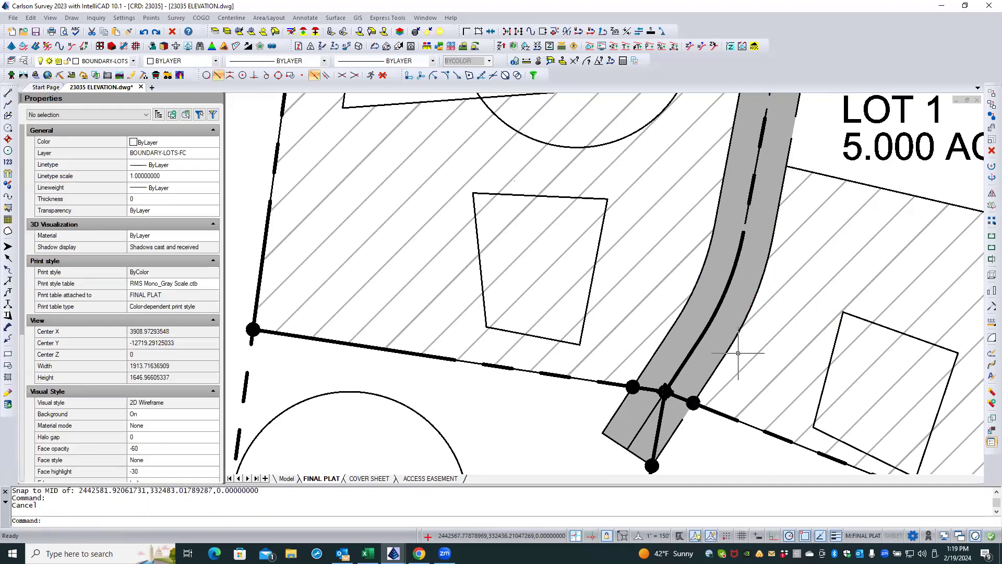
# - Review the final plat's linework, open-space hatching and boundary corner markers across Lots 1 to 4
pyautogui.scroll(-3, 741, 358)
pyautogui.scroll(-3, 741, 358)
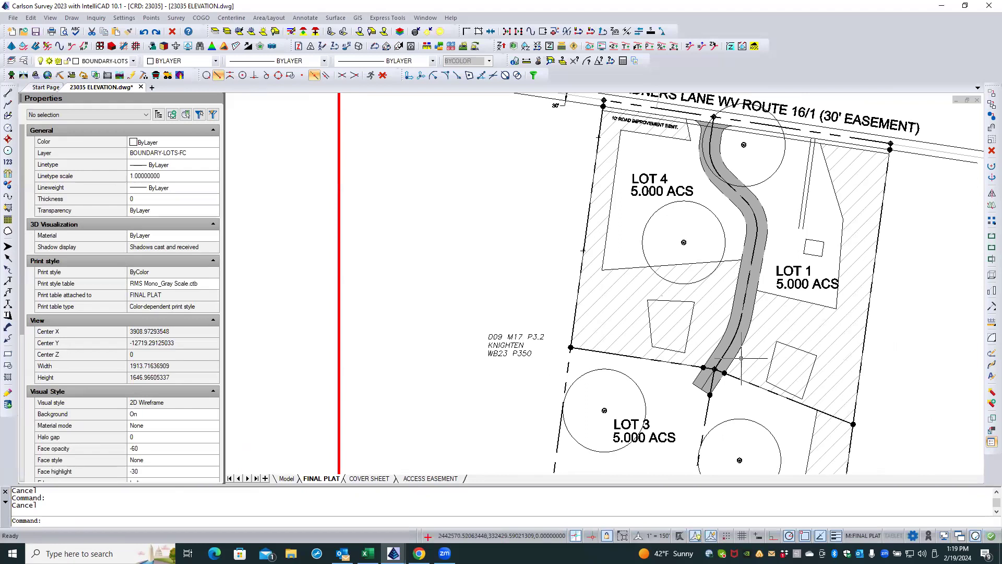
pyautogui.scroll(-1, 644, 223)
pyautogui.scroll(5, 628, 182)
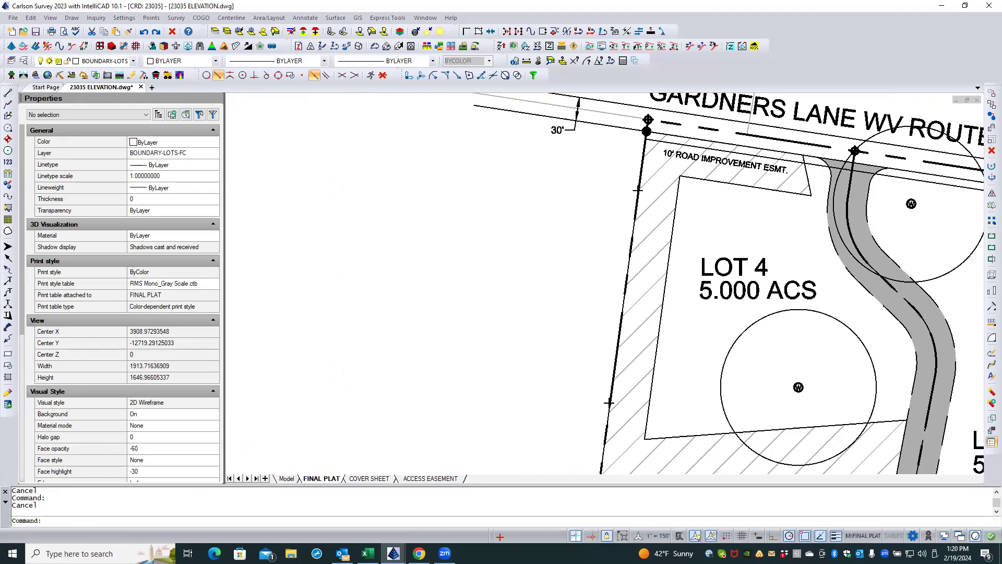
pyautogui.scroll(-4, 593, 208)
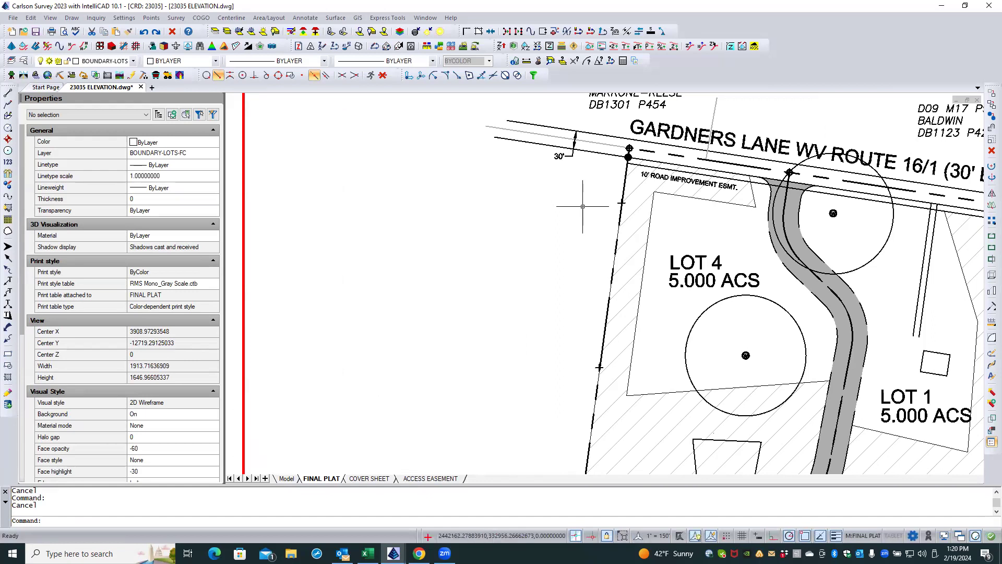
pyautogui.scroll(-2, 580, 204)
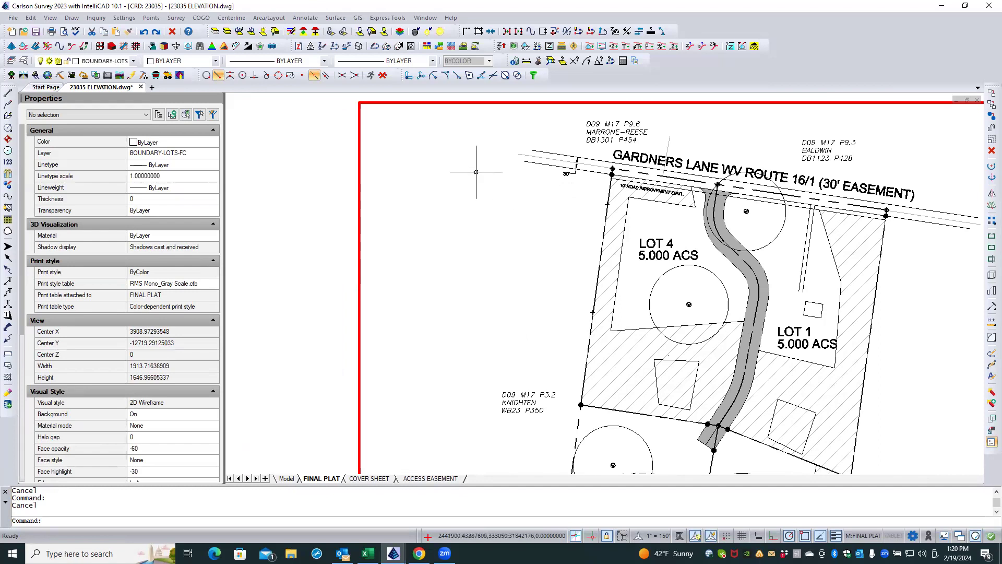
pyautogui.scroll(-4, 470, 177)
pyautogui.moveTo(479, 233); pyautogui.dragTo(465, 206, button='middle')
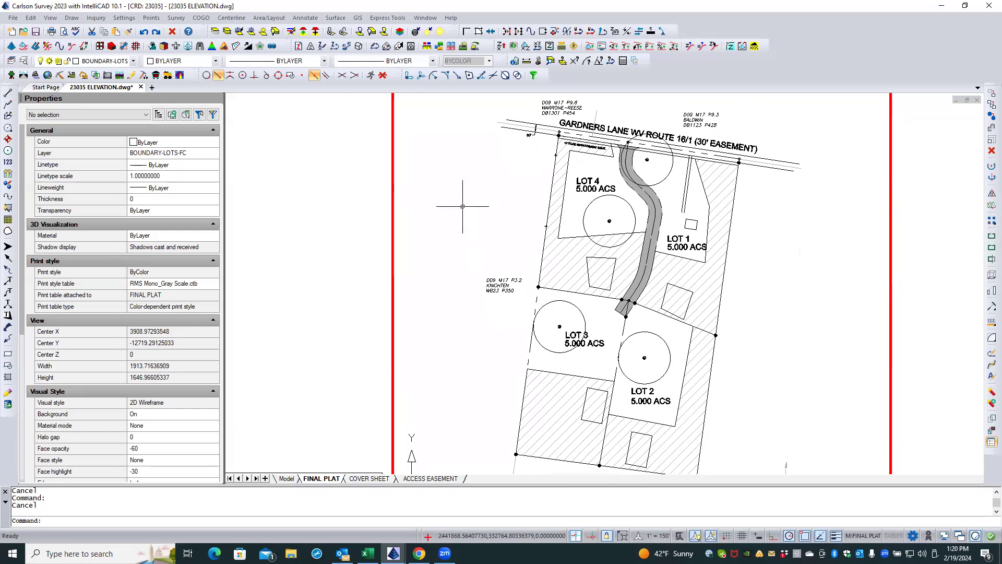
pyautogui.moveTo(463, 212); pyautogui.dragTo(478, 180, button='middle')
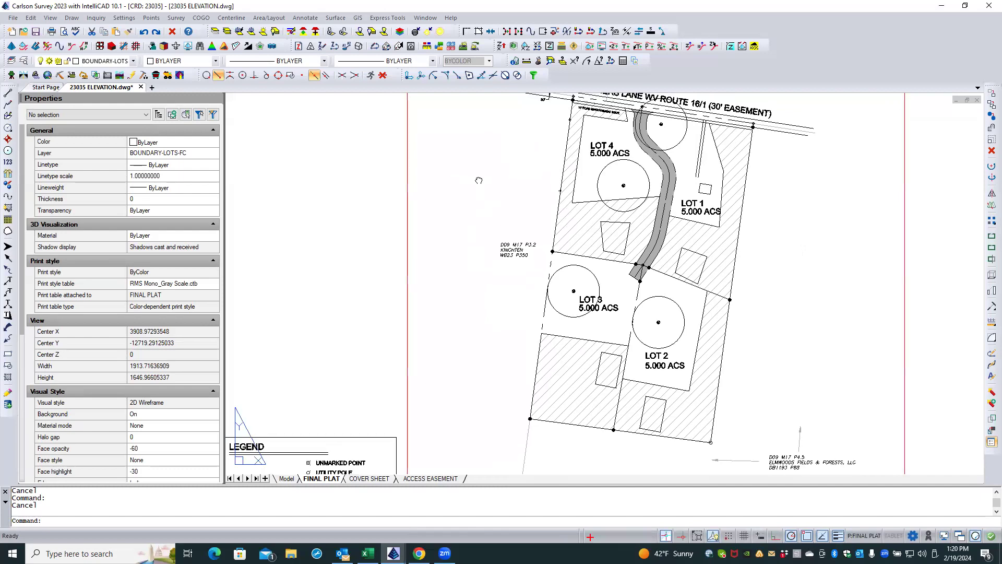
pyautogui.doubleClick(474, 177)
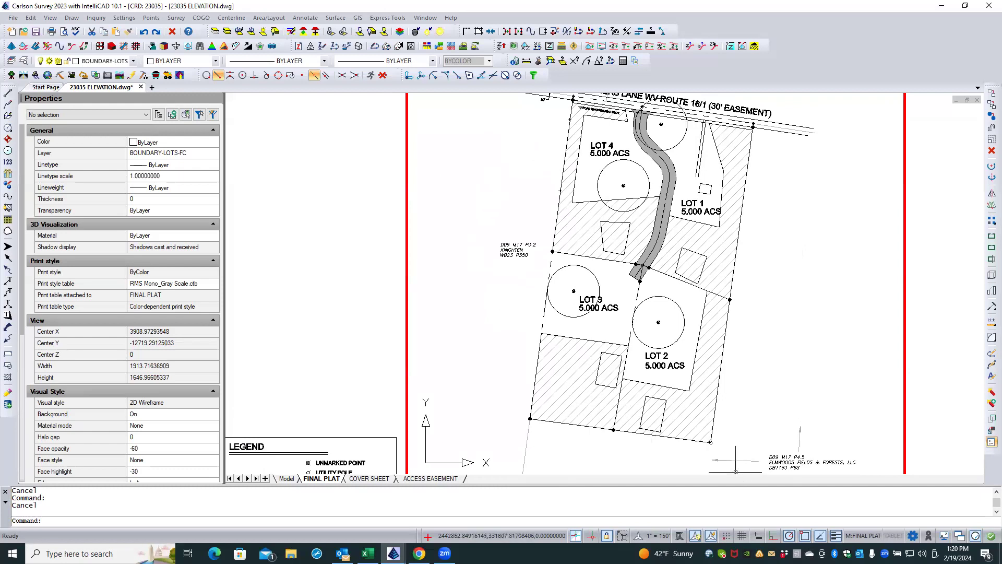
pyautogui.scroll(6, 711, 441)
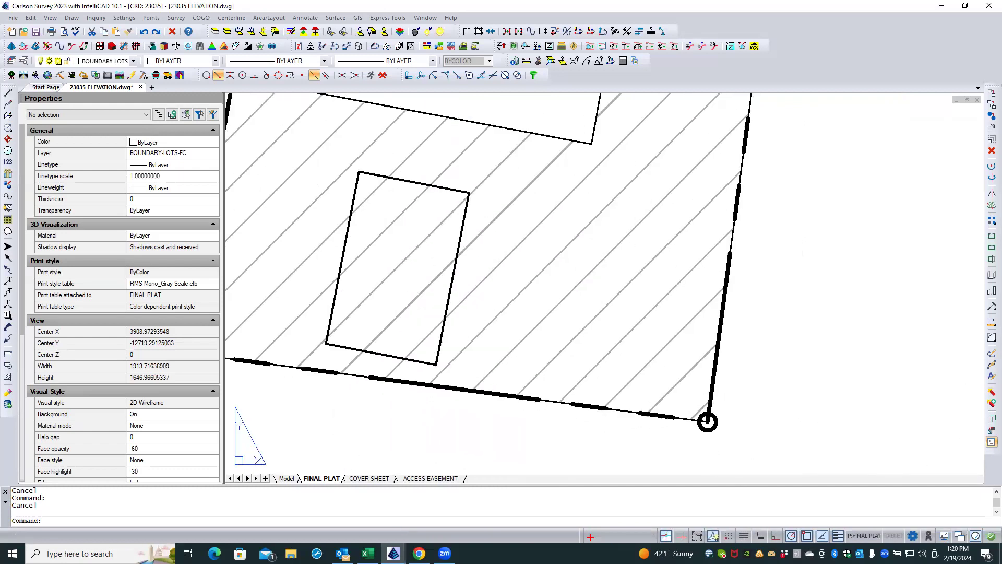
pyautogui.scroll(-6, 739, 452)
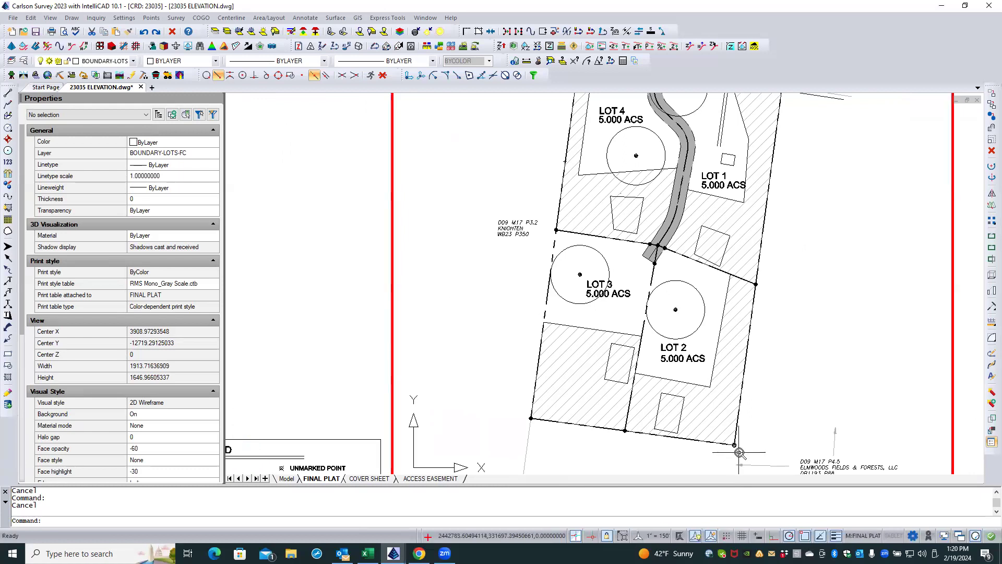
pyautogui.scroll(-2, 739, 452)
# - Inspect the general point data of the southern cross-marked point on Lot 4's western boundary
pyautogui.scroll(6, 597, 238)
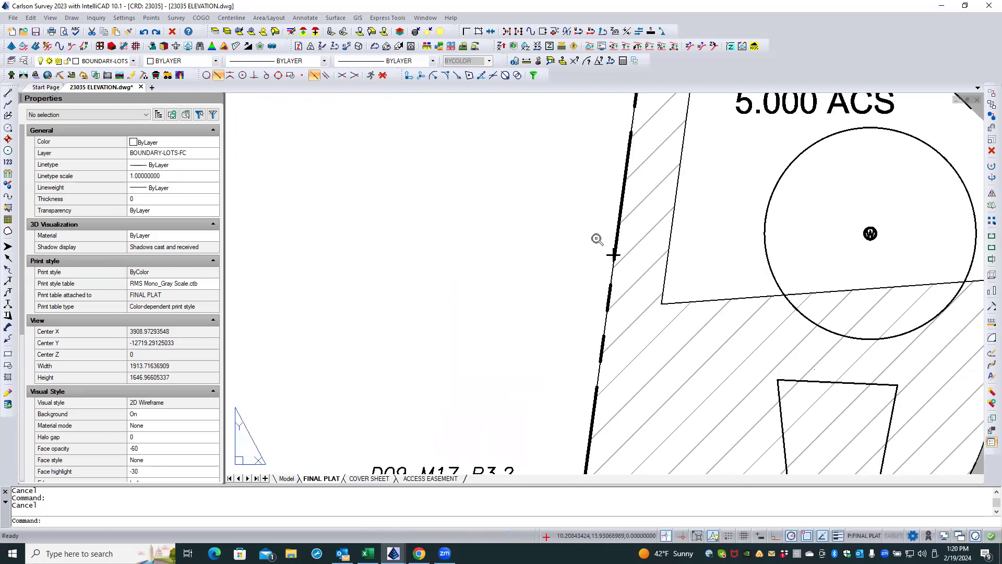
pyautogui.click(609, 255)
pyautogui.doubleClick(609, 255)
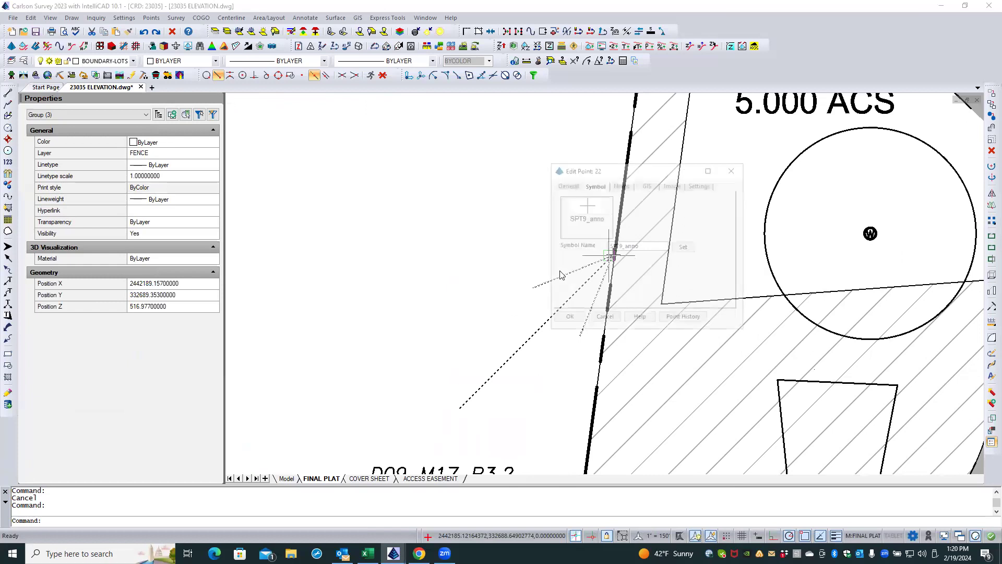
pyautogui.click(573, 187)
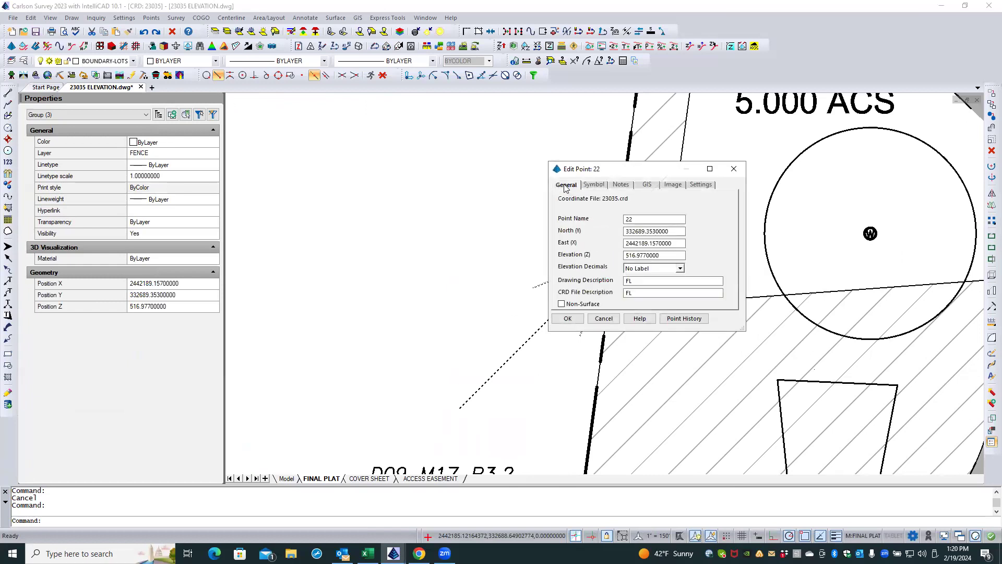
pyautogui.click(603, 319)
pyautogui.press('Escape')
# - Run the REA command and stretch the northern fence point's FL label west, clear of Lot 4's boundary line
pyautogui.write('rea')
pyautogui.press('Return')
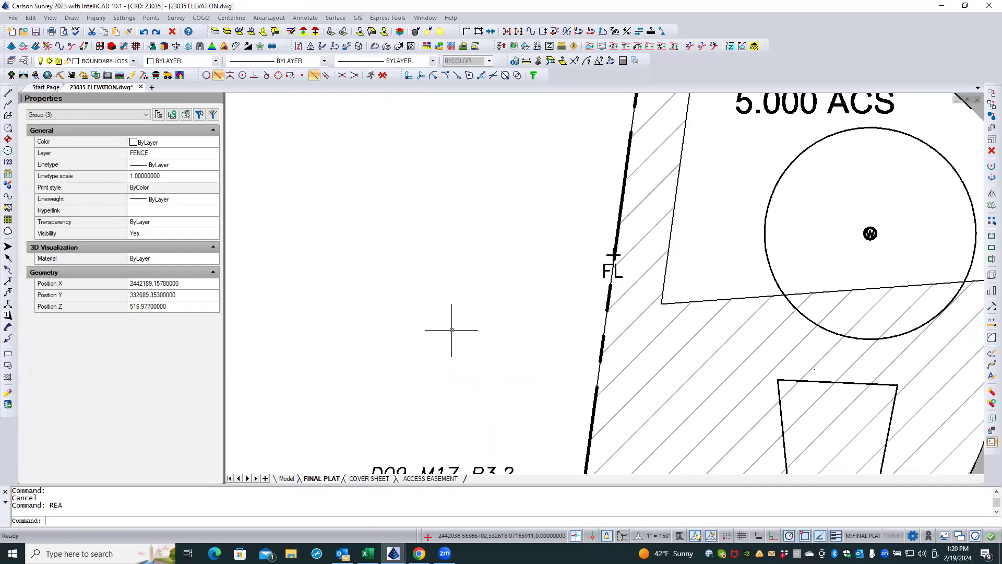
pyautogui.scroll(-4, 546, 363)
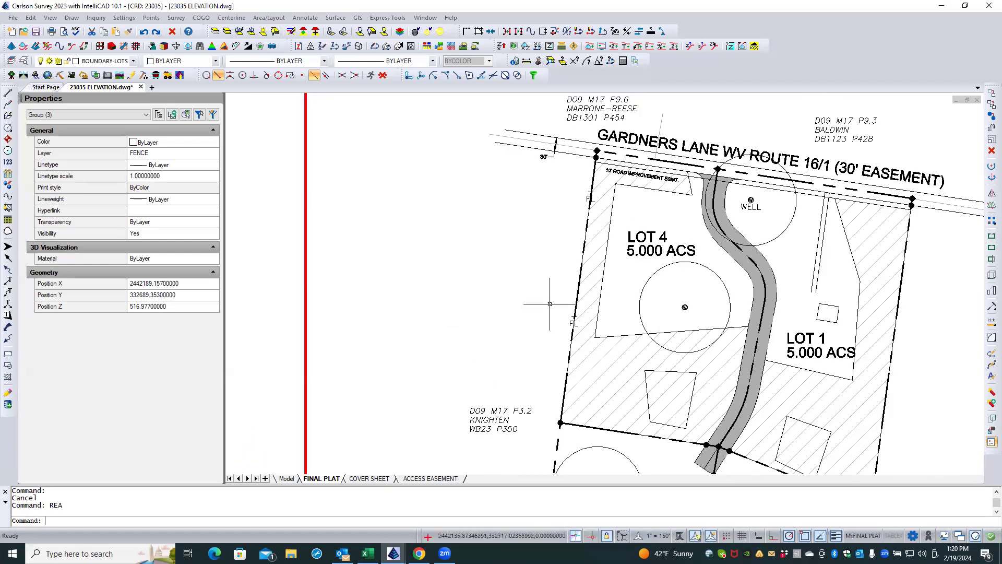
pyautogui.scroll(4, 608, 189)
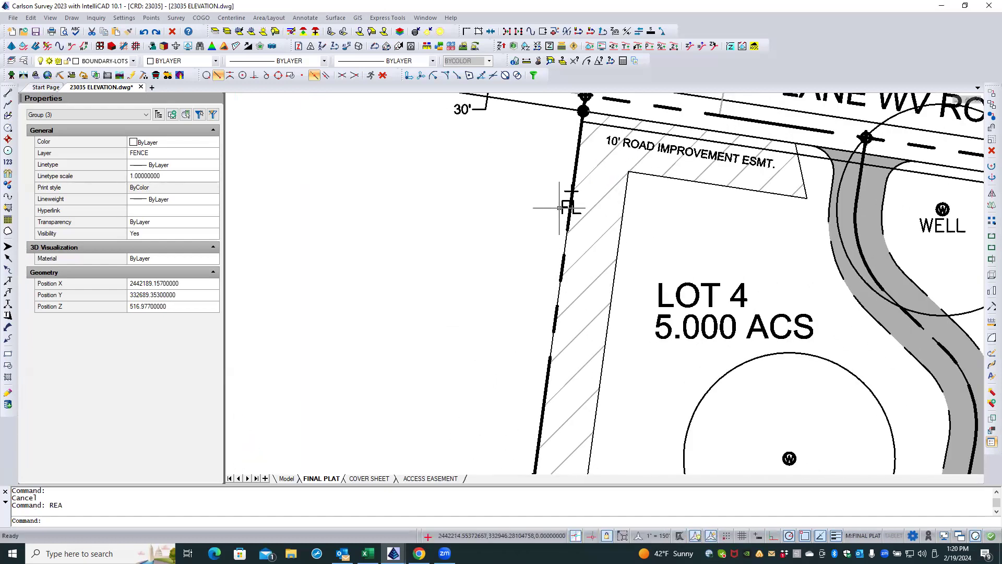
pyautogui.click(562, 203)
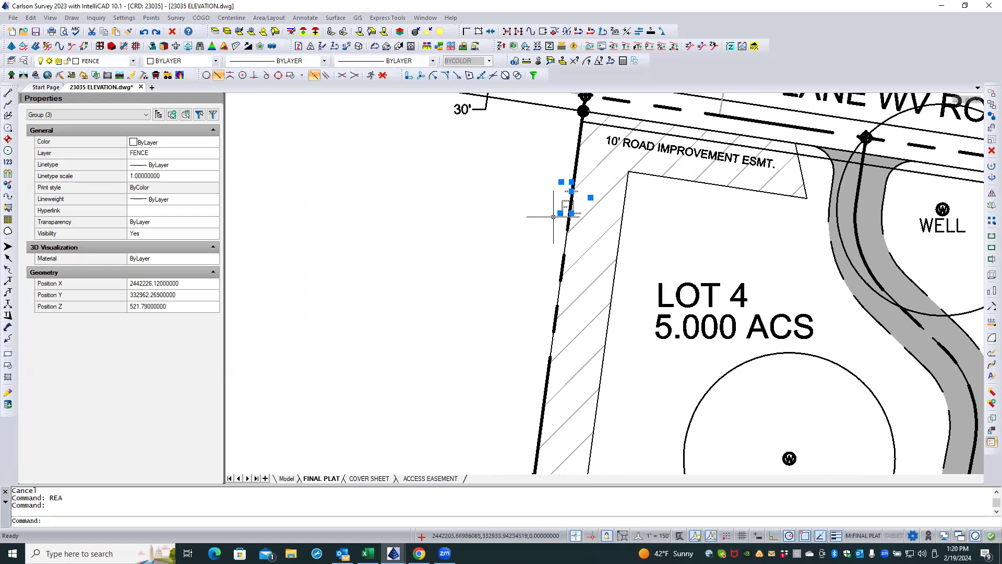
pyautogui.click(560, 213)
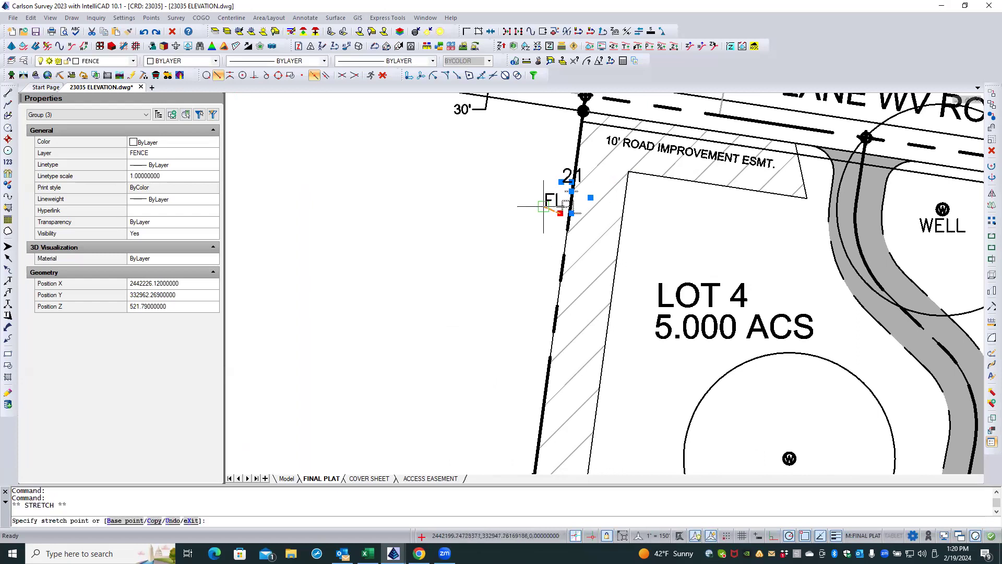
pyautogui.press('Escape')
pyautogui.press('Escape')
pyautogui.scroll(-2, 510, 204)
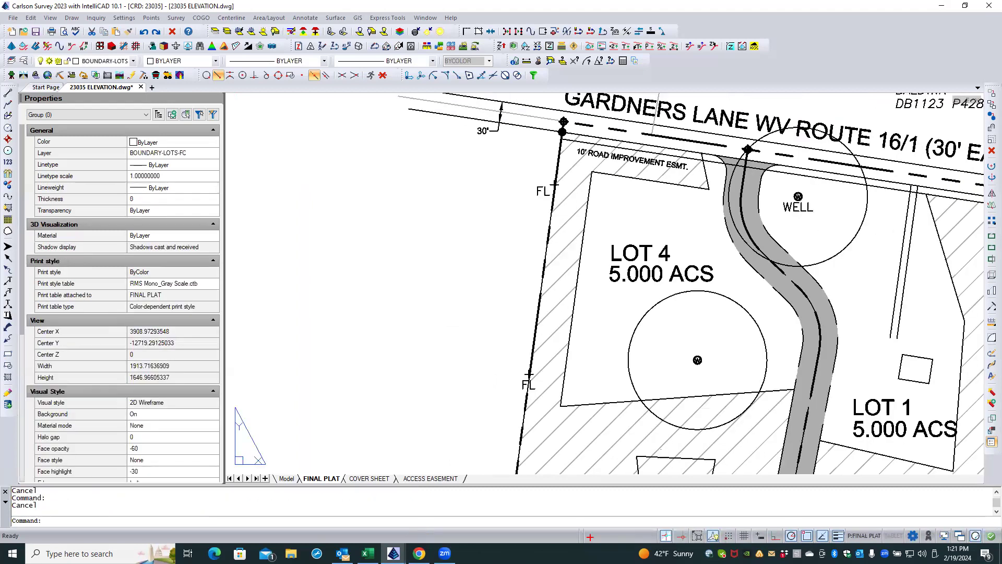
# - Stretch the southern fence point's FL label about 14 units west, clear of Lot 4's boundary line
pyautogui.scroll(1, 524, 348)
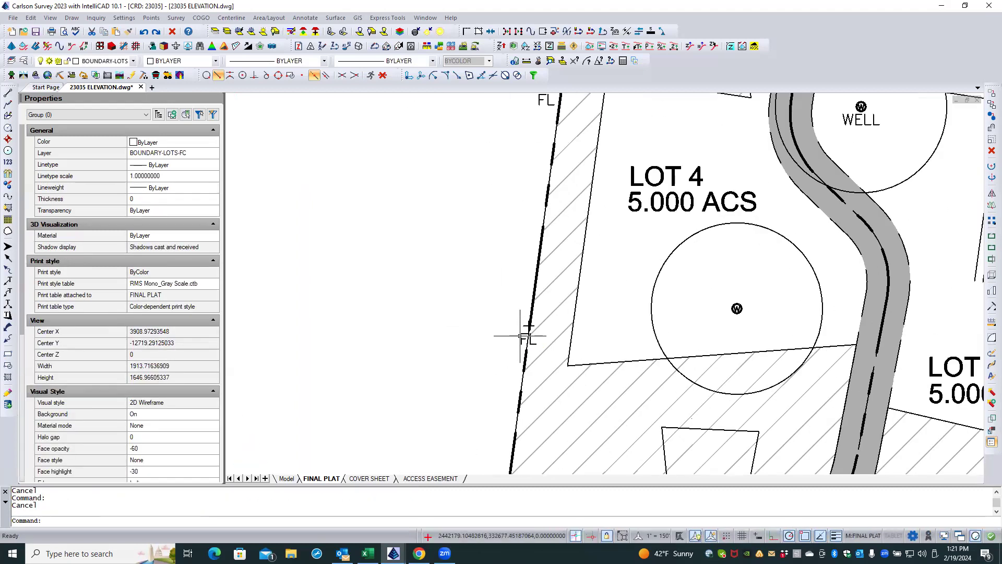
pyautogui.click(526, 336)
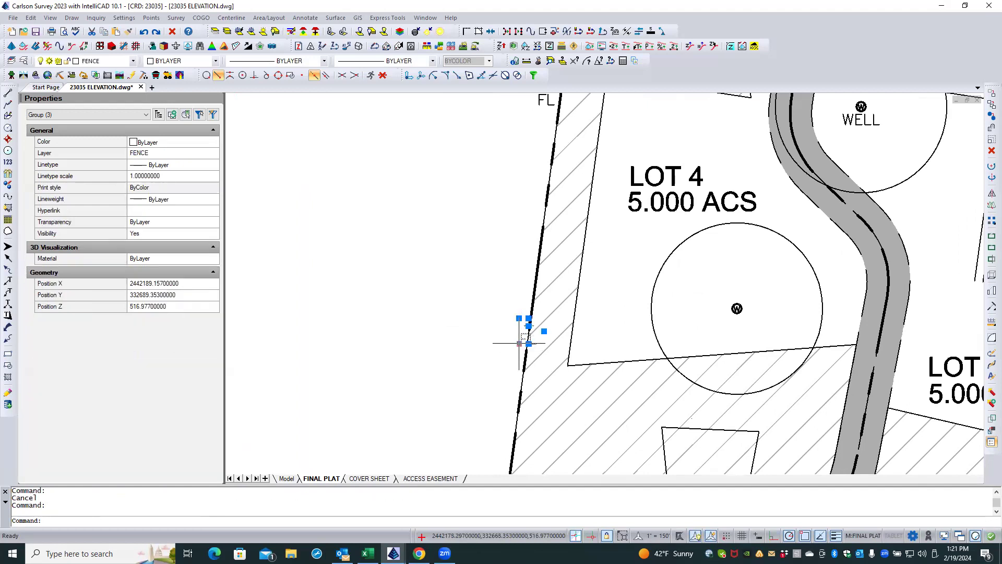
pyautogui.click(519, 343)
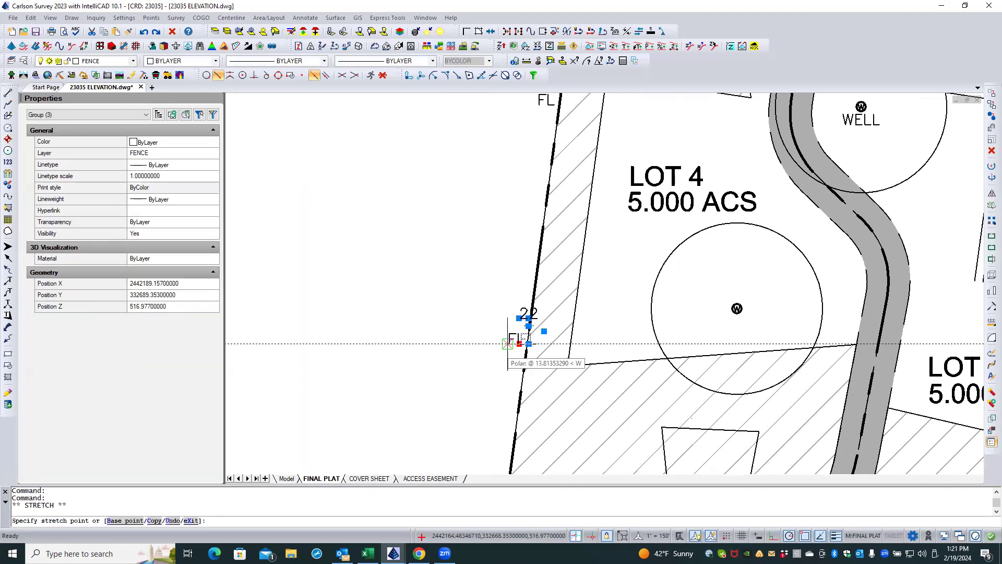
pyautogui.click(507, 343)
pyautogui.press('Escape')
pyautogui.press('Escape')
pyautogui.scroll(-3, 466, 298)
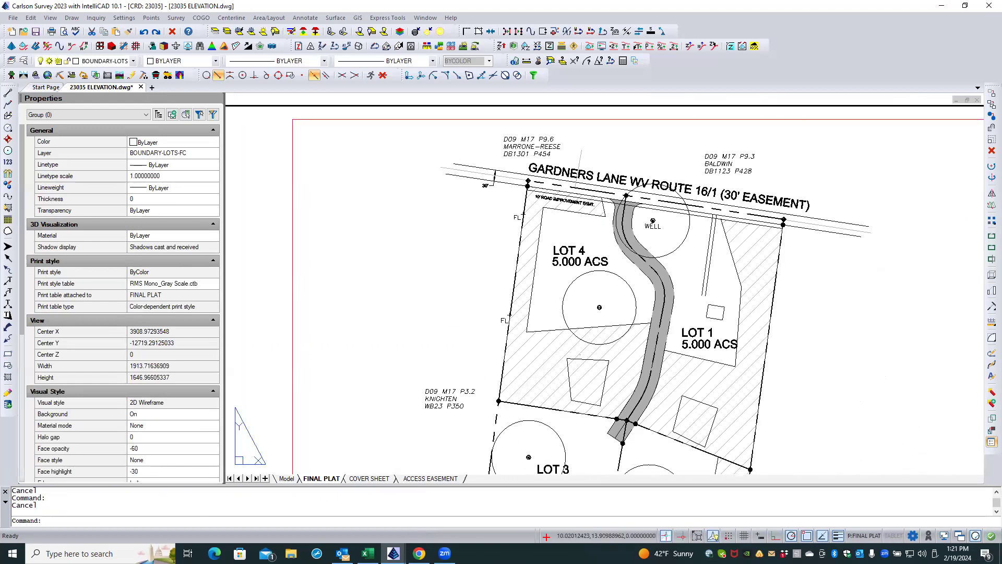
# - Check the area of Lot 4's open-space polyline in its properties and examine its northern end beside the access easement
pyautogui.scroll(-2, 466, 299)
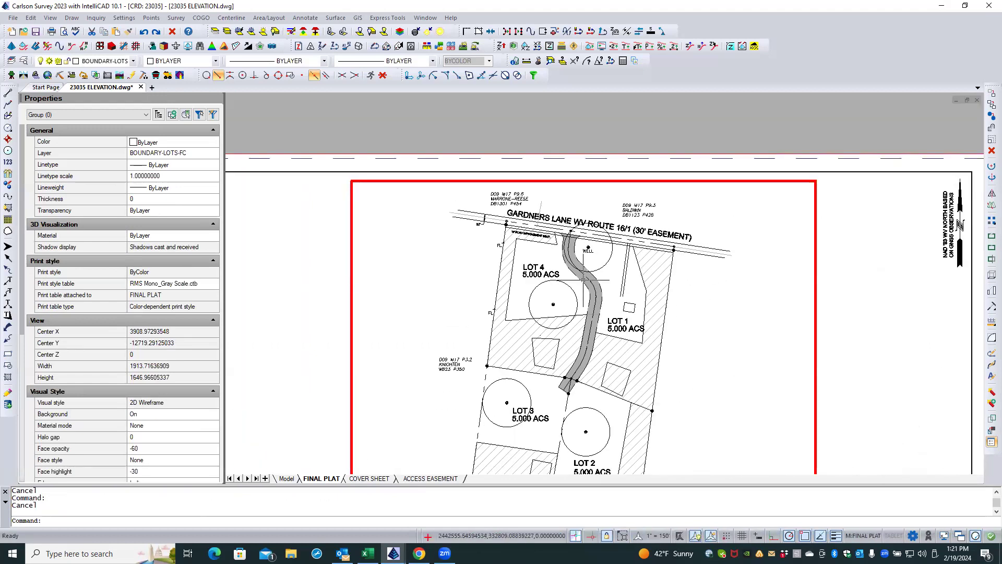
pyautogui.scroll(5, 502, 318)
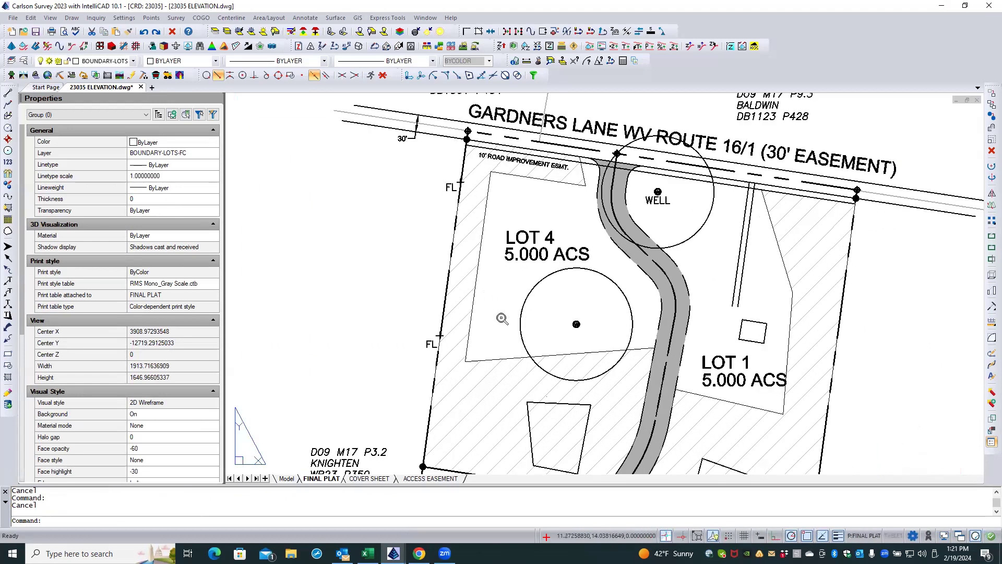
pyautogui.click(491, 359)
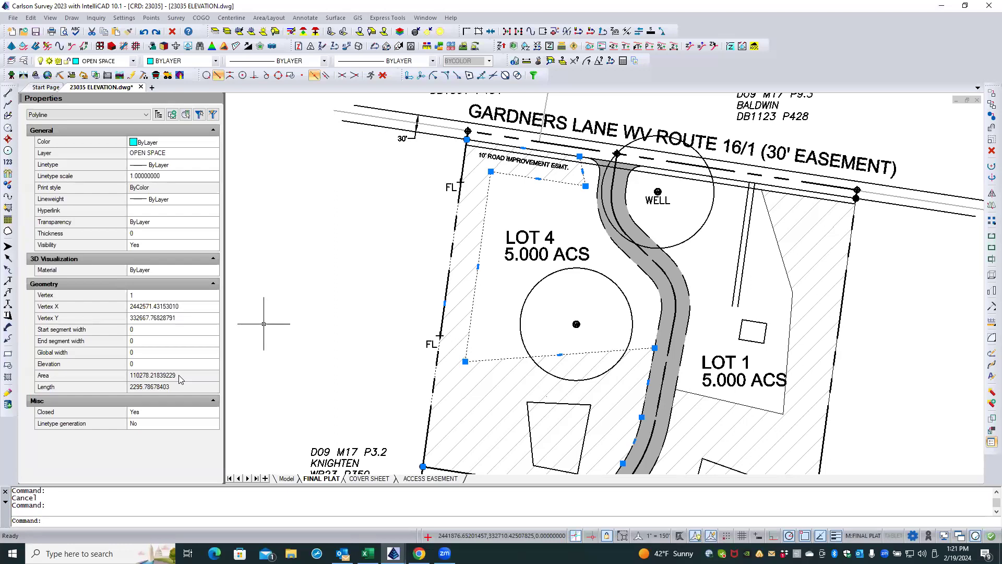
pyautogui.press('Escape')
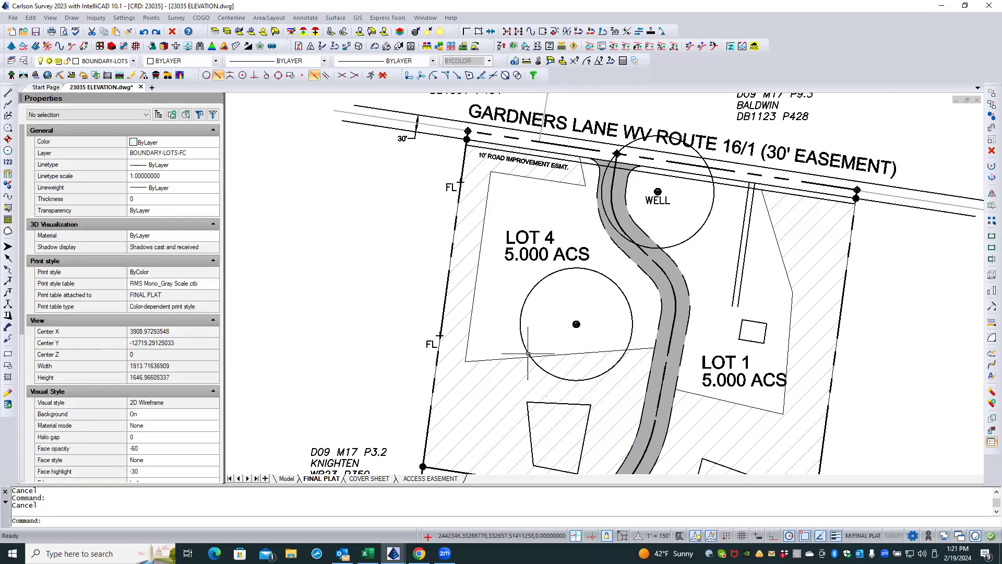
pyautogui.scroll(-1, 511, 187)
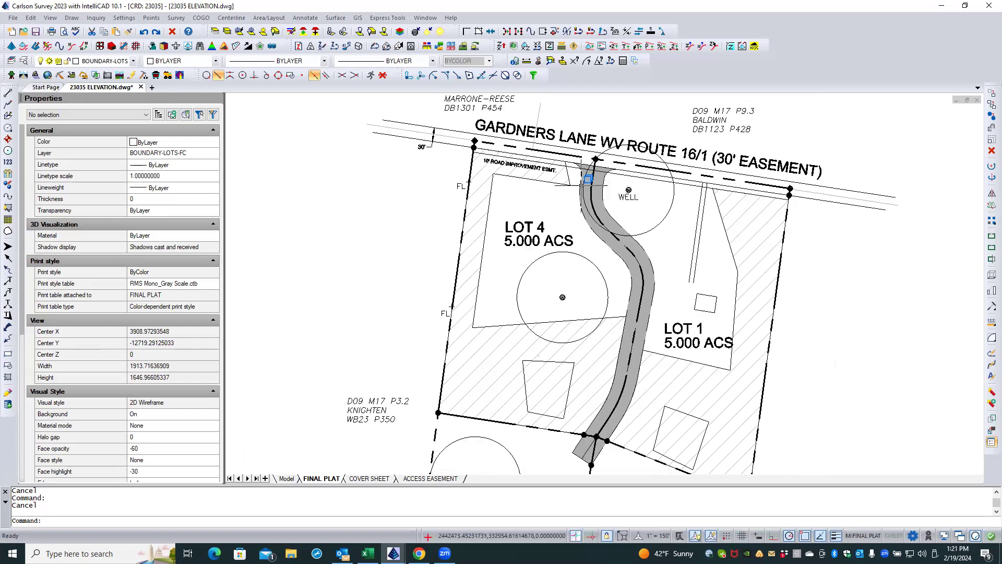
pyautogui.scroll(3, 575, 171)
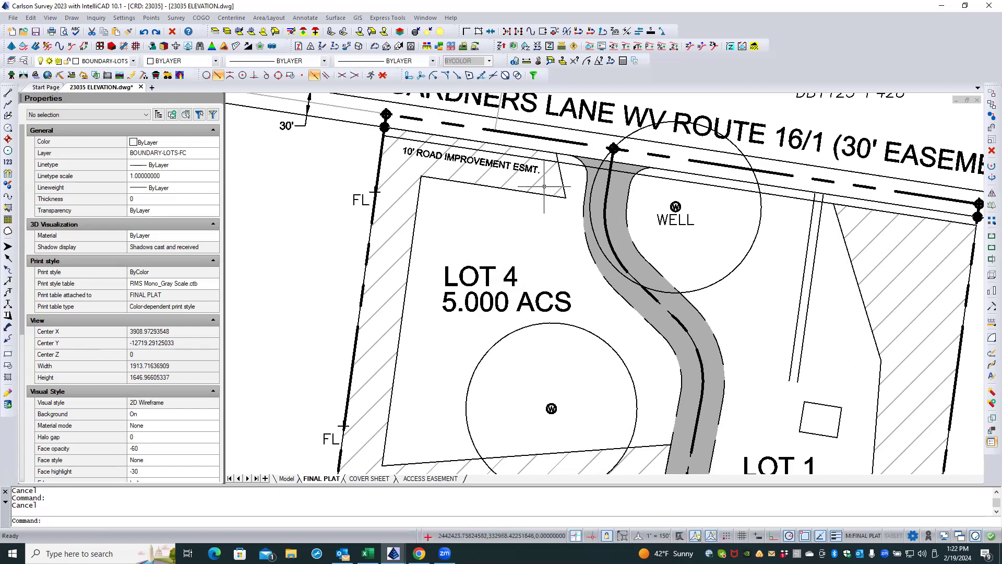
pyautogui.scroll(-1, 458, 200)
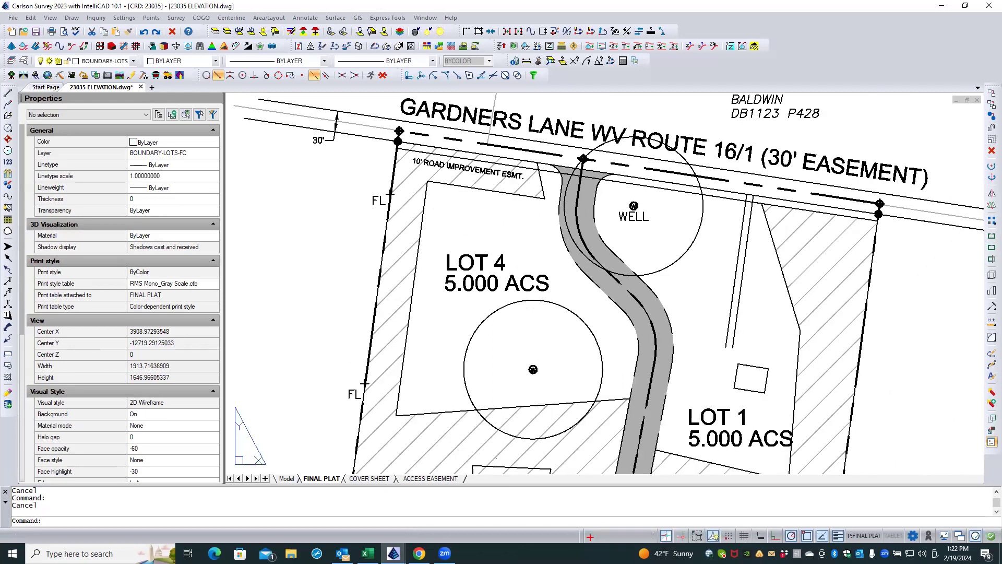
pyautogui.moveTo(476, 212); pyautogui.dragTo(427, 190, button='middle')
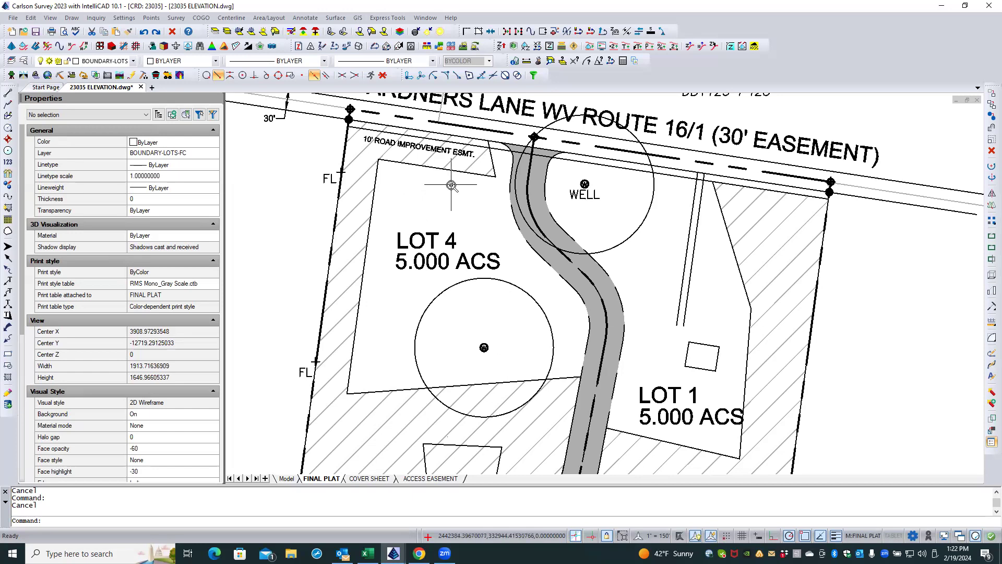
pyautogui.scroll(2, 452, 183)
pyautogui.scroll(-2, 450, 188)
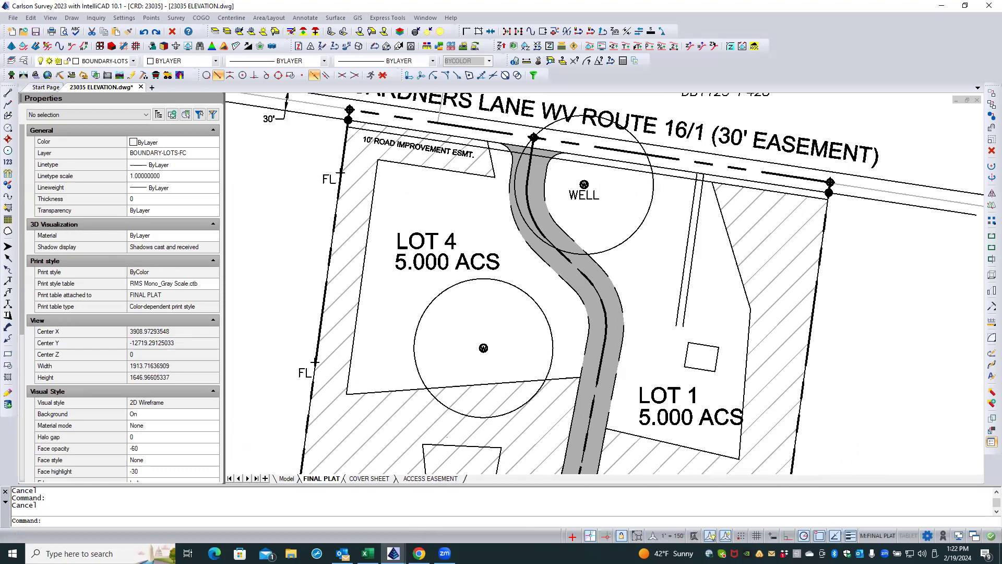
# - Try to resize Lot 4's open-space polyline to 2.500 acres with Sliding Side Area on its short northeast segment, without keeping the existing polyline
pyautogui.click(268, 18)
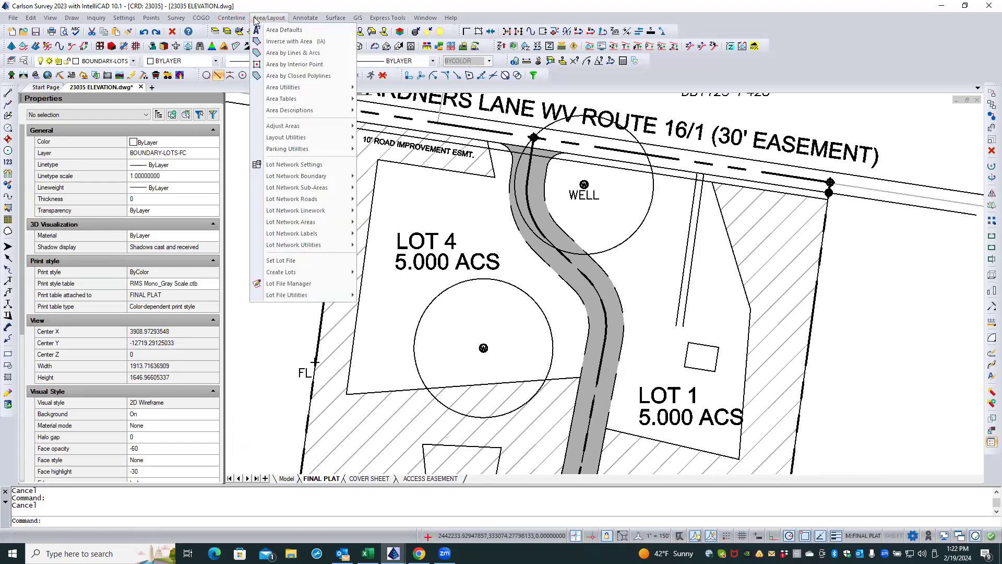
pyautogui.moveTo(297, 138)
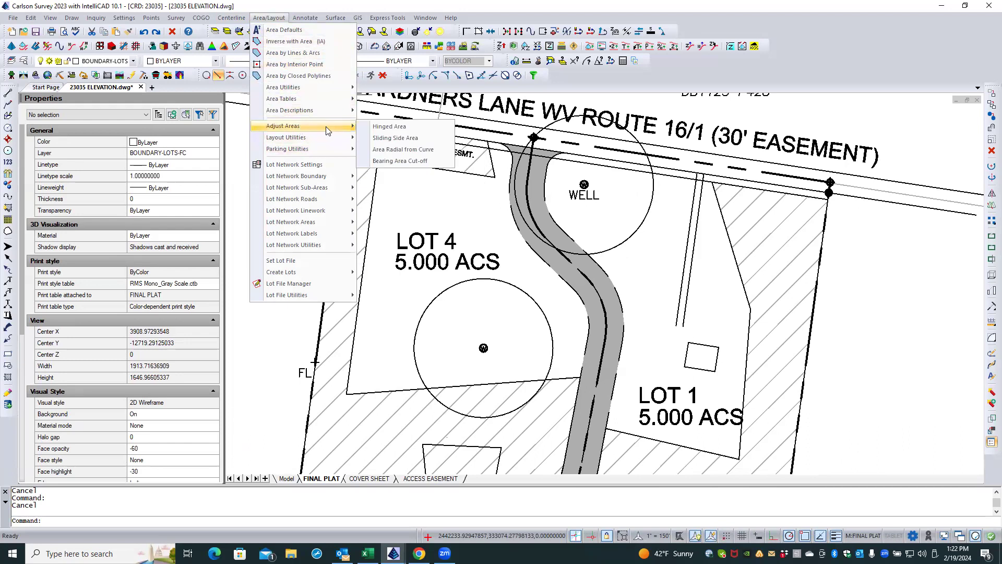
pyautogui.click(374, 140)
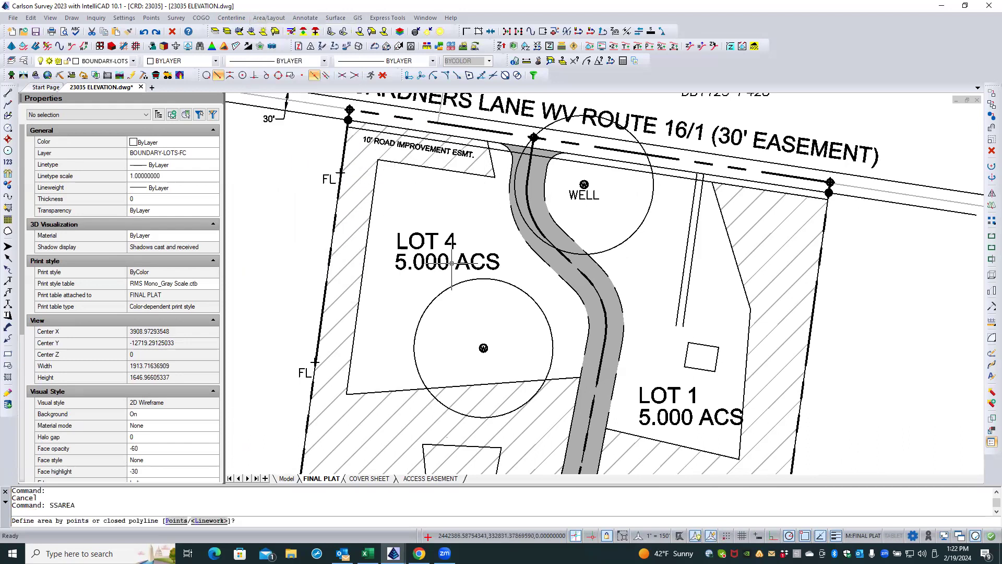
pyautogui.press('Return')
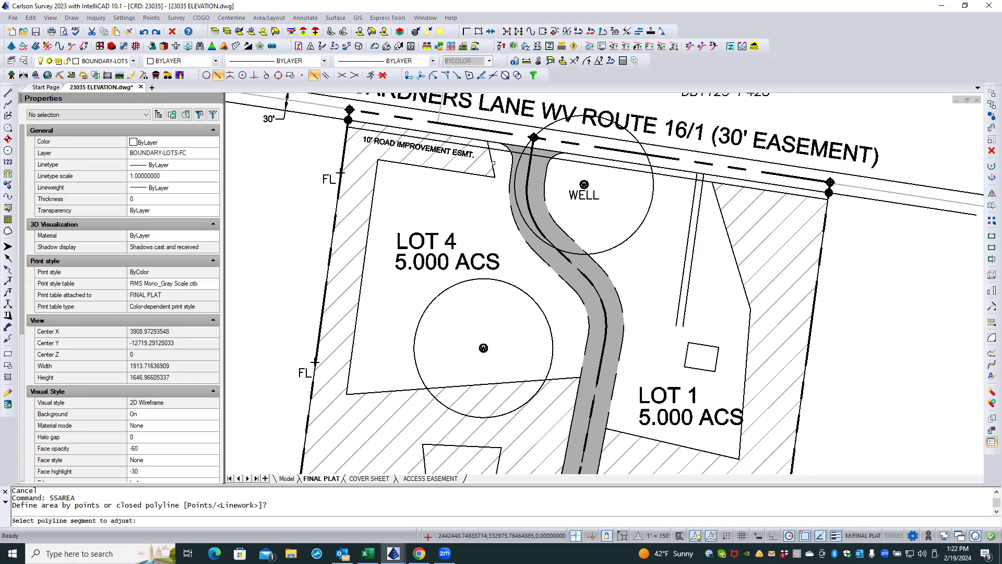
pyautogui.click(493, 163)
pyautogui.scroll(-3, 493, 163)
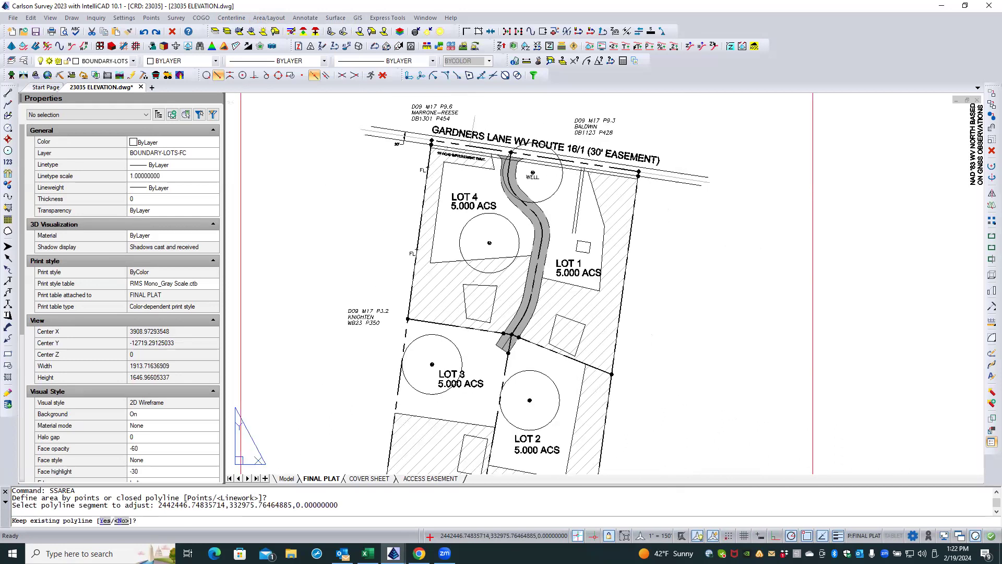
pyautogui.scroll(2, 493, 170)
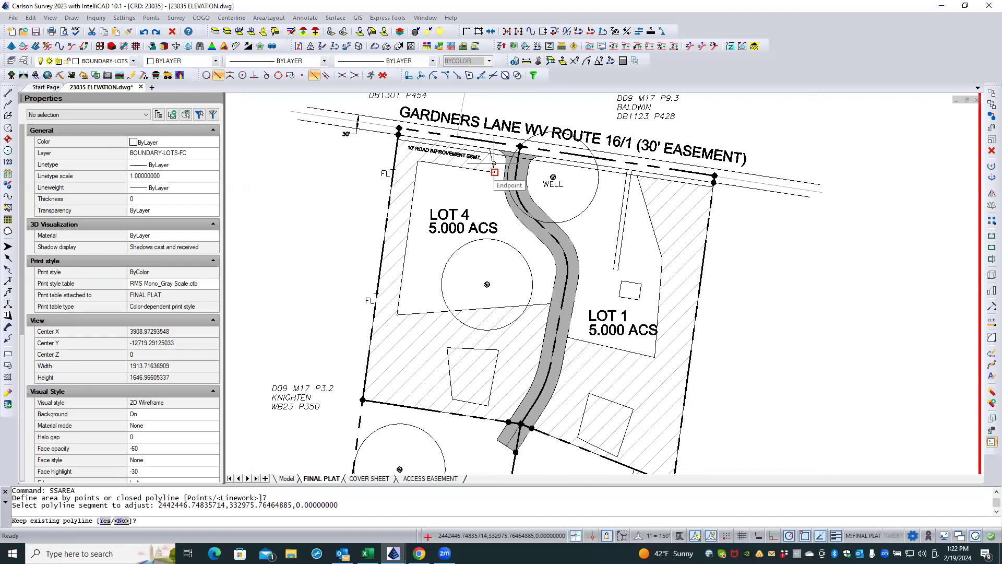
pyautogui.write('n')
pyautogui.press('Return')
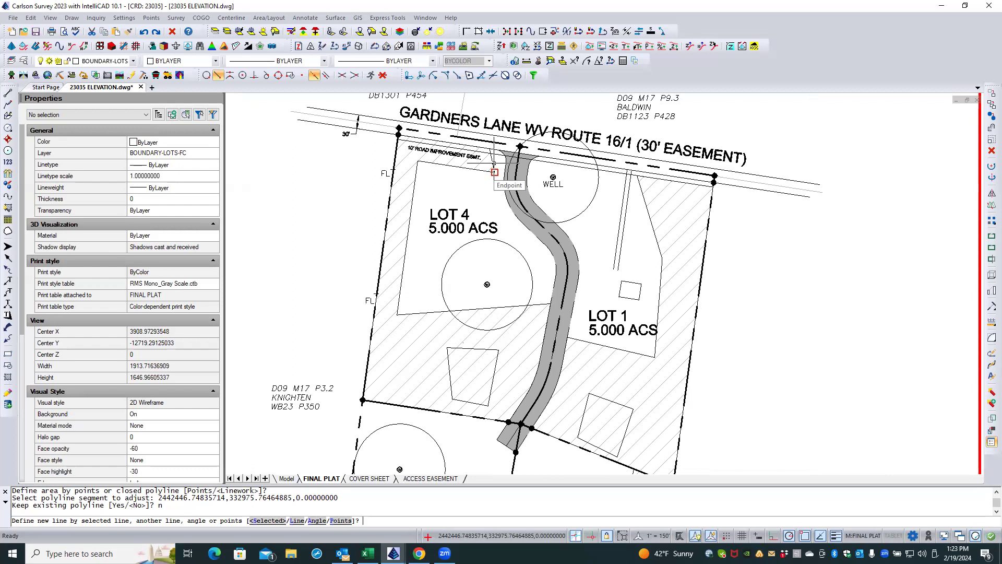
pyautogui.press('Return')
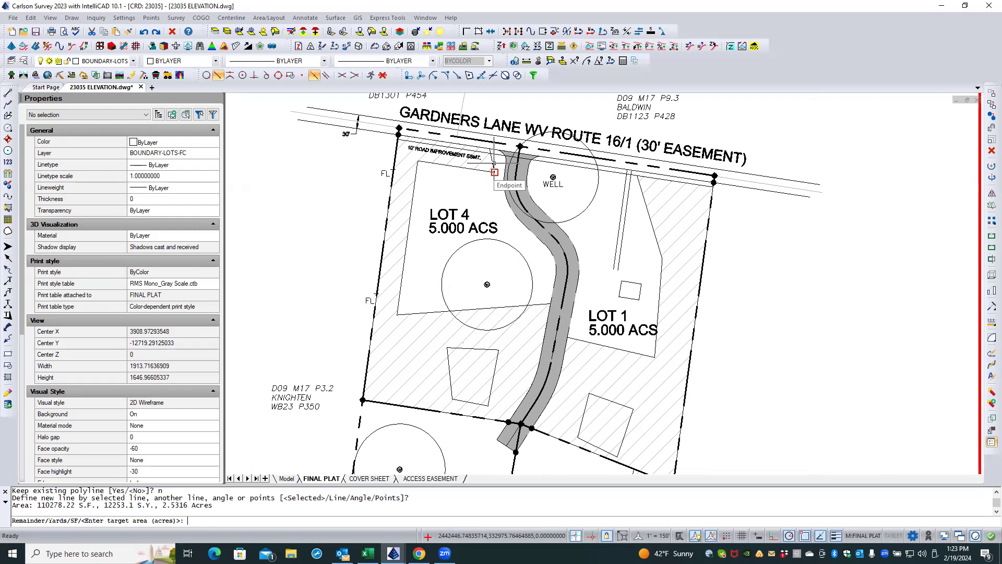
pyautogui.write('2.500')
pyautogui.press('Return')
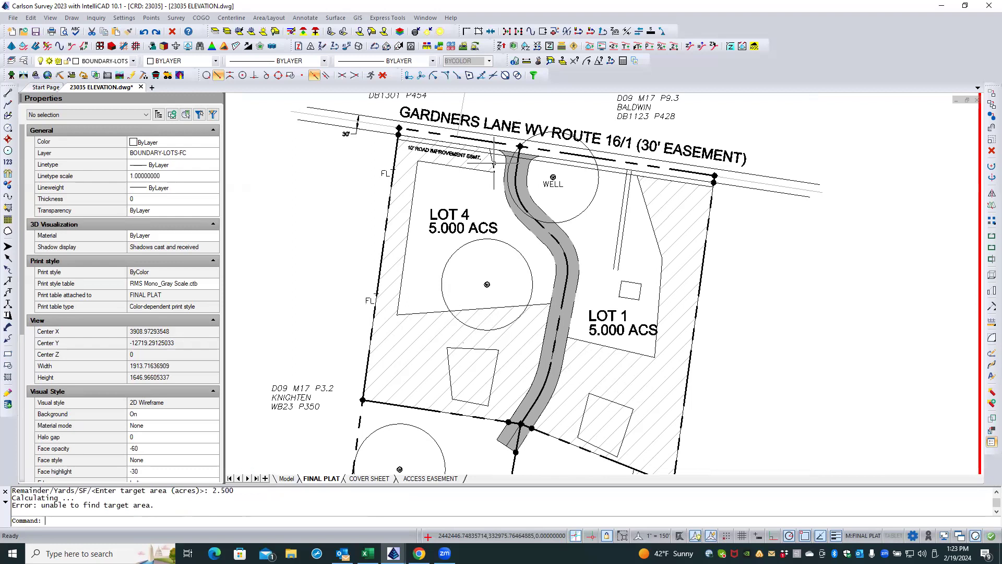
# - Retry Sliding Side Area on the short northeast segment of Lot 4's open-space polyline with a 2.5-acre target, not keeping the original
pyautogui.scroll(4, 493, 164)
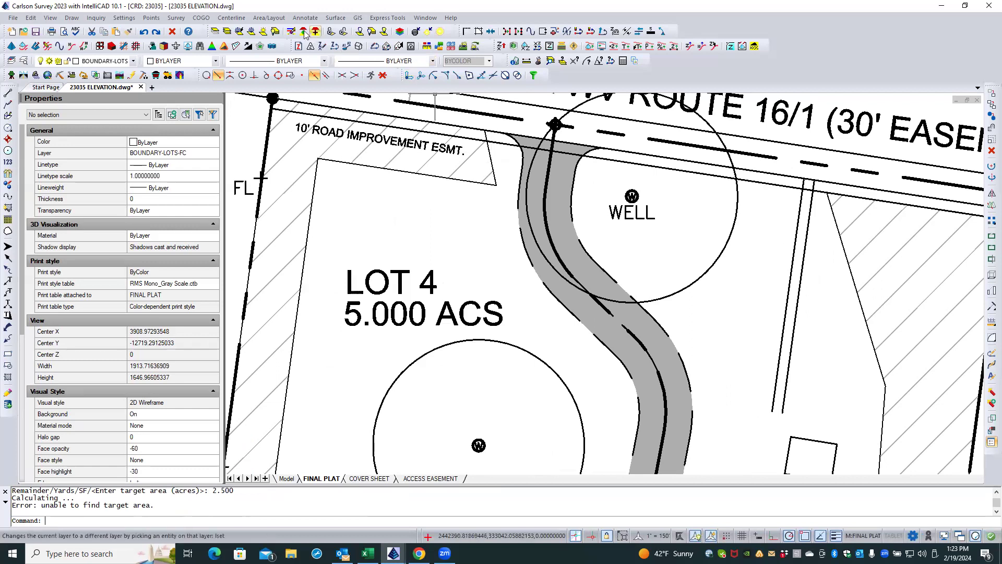
pyautogui.click(269, 18)
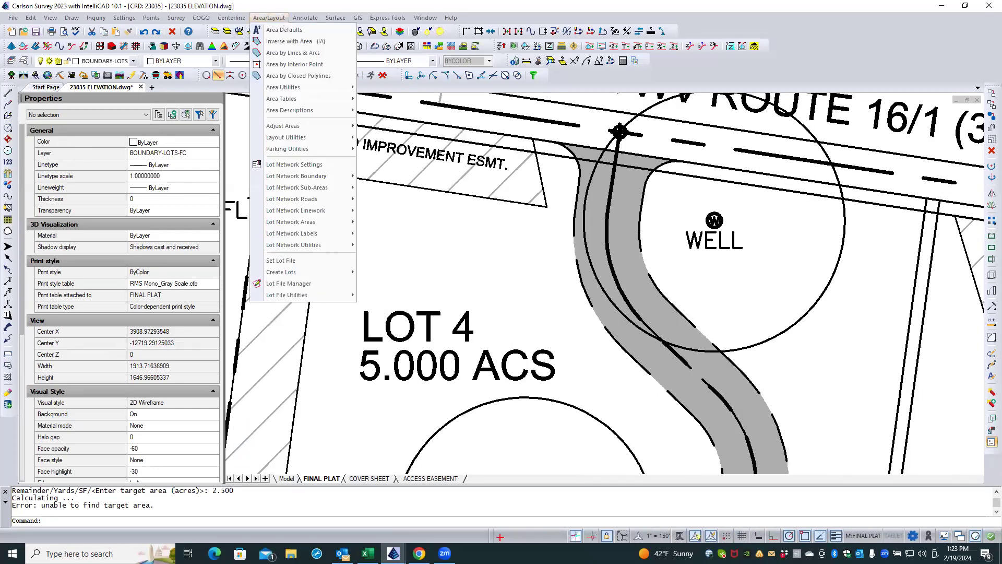
pyautogui.moveTo(290, 127)
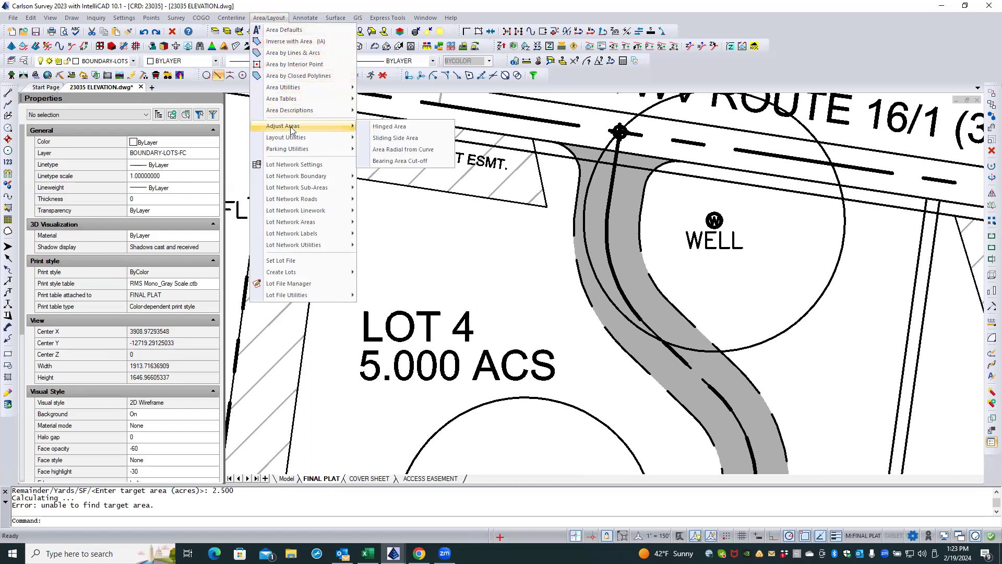
pyautogui.click(378, 140)
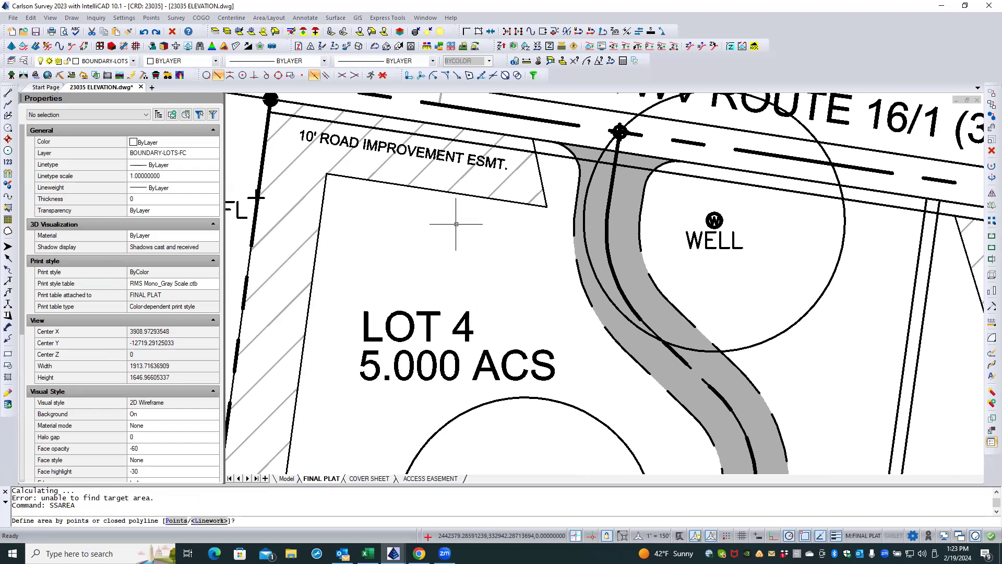
pyautogui.press('Return')
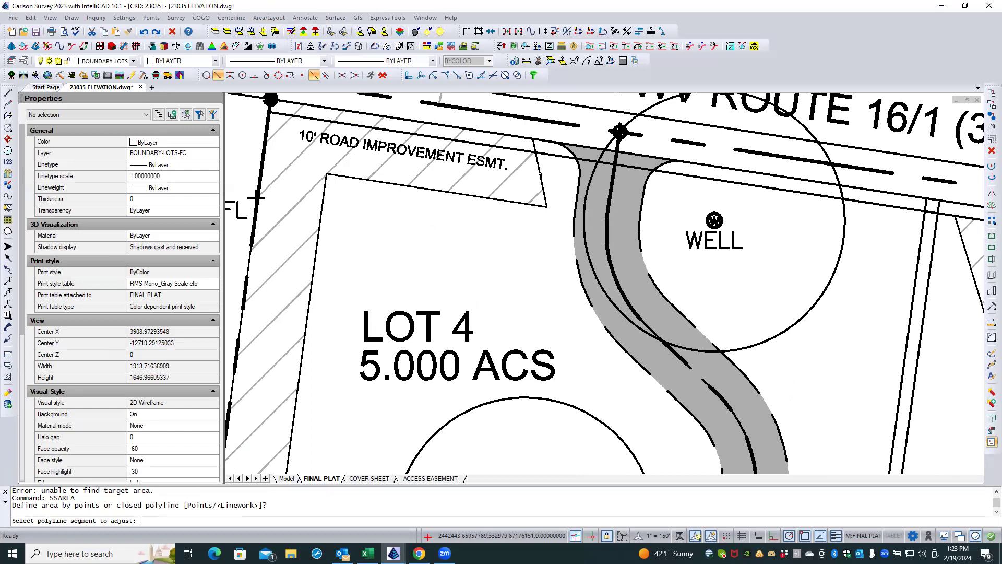
pyautogui.click(540, 174)
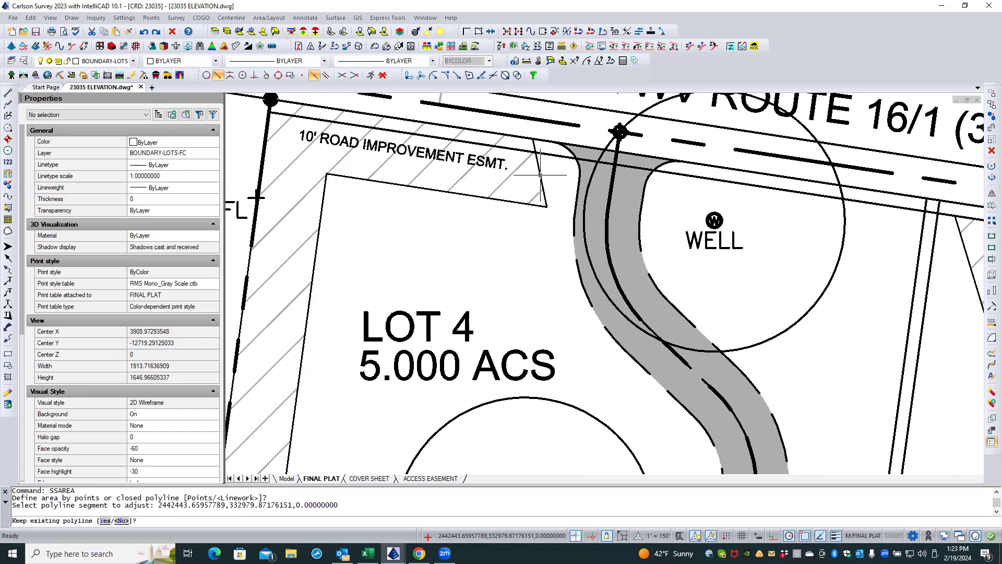
pyautogui.write('n')
pyautogui.press('Return')
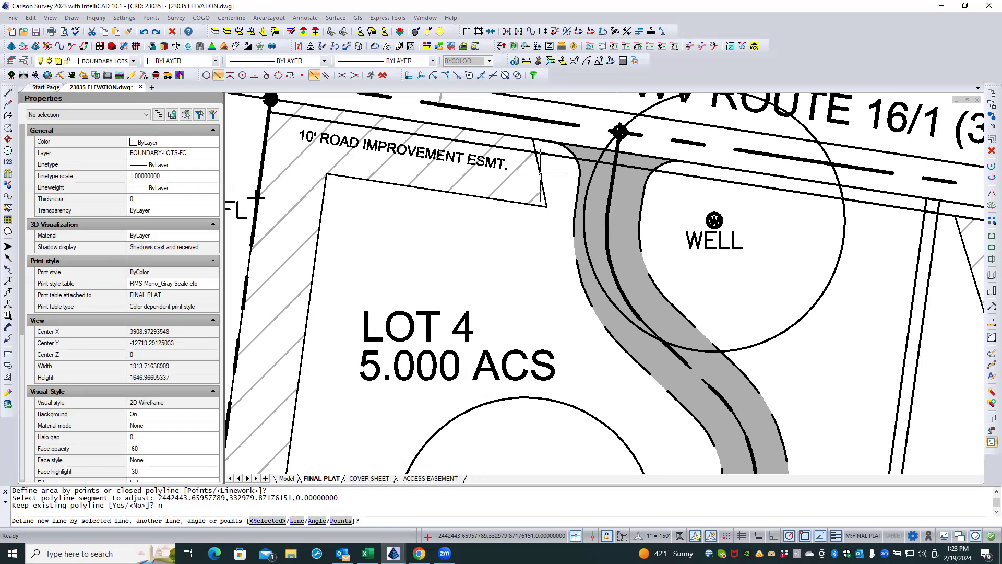
pyautogui.press('Return')
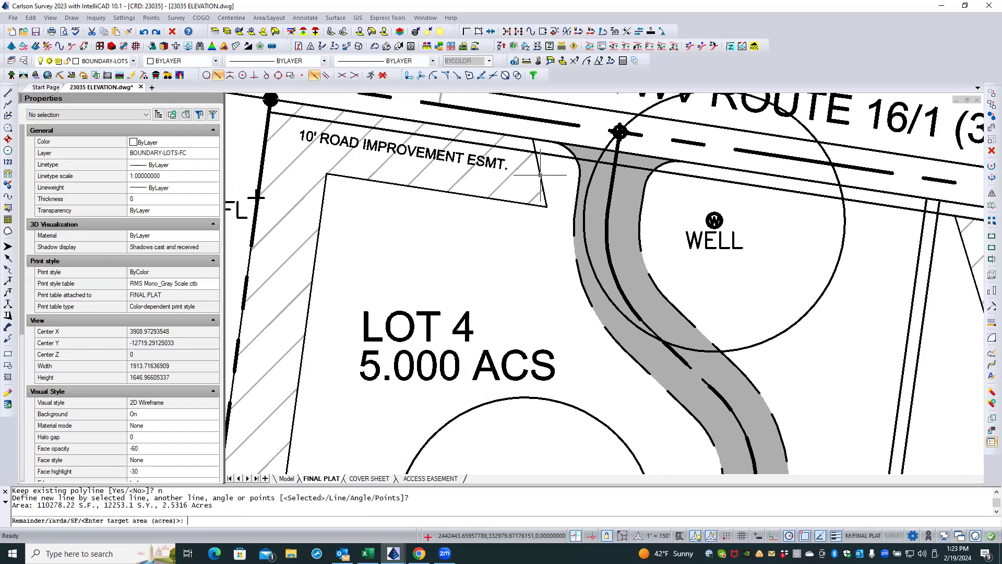
pyautogui.write('2.5')
pyautogui.press('Return')
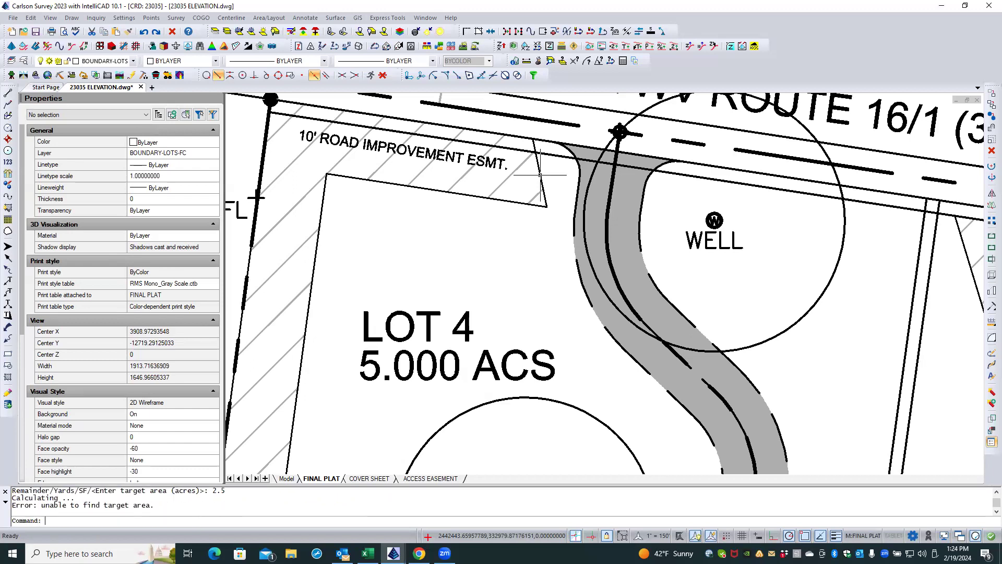
# - Switch to model space and isolate the OPEN SPACE layer by picking Lot 4's open-space polyline
pyautogui.scroll(-6, 540, 175)
pyautogui.doubleClick(515, 215)
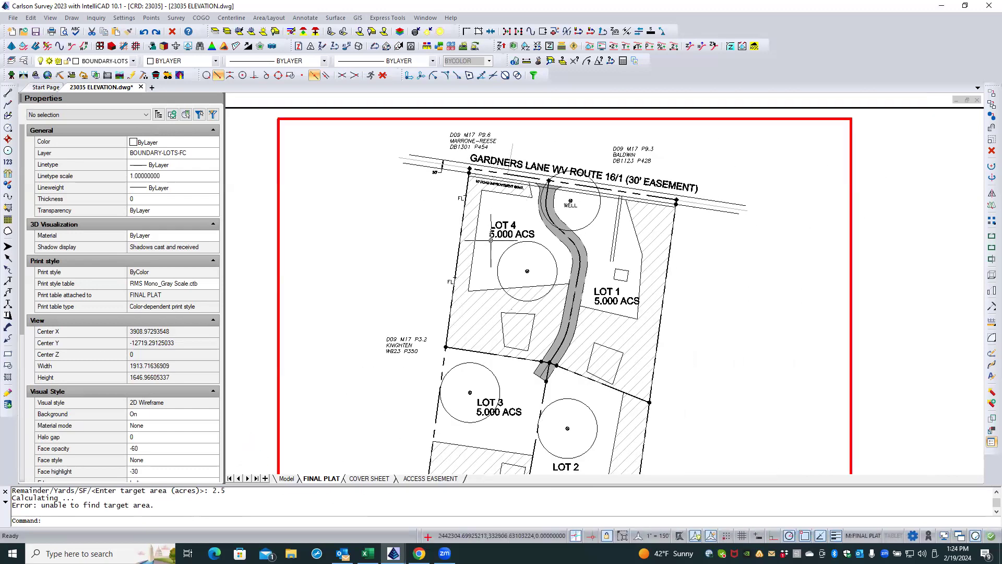
pyautogui.click(285, 478)
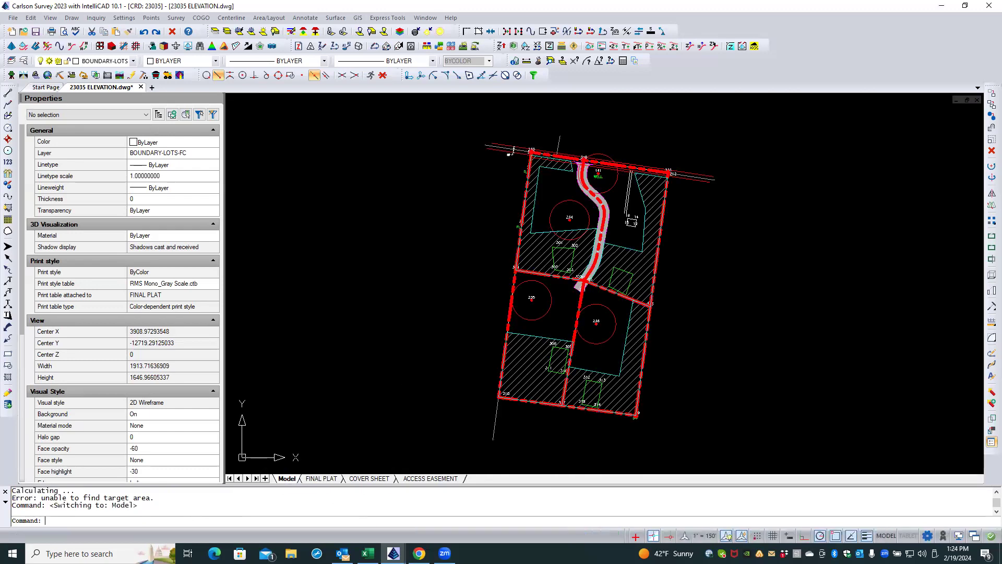
pyautogui.scroll(2, 467, 284)
pyautogui.moveTo(469, 283)
pyautogui.mouseDown(button='middle')
pyautogui.moveTo(381, 446)
pyautogui.moveTo(347, 479)
pyautogui.mouseUp(button='middle')
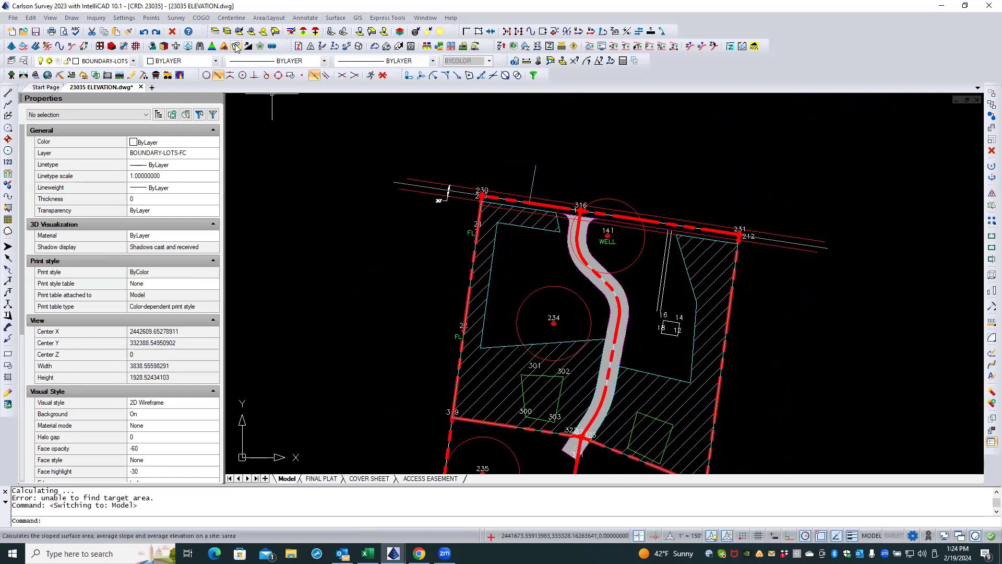
pyautogui.click(216, 32)
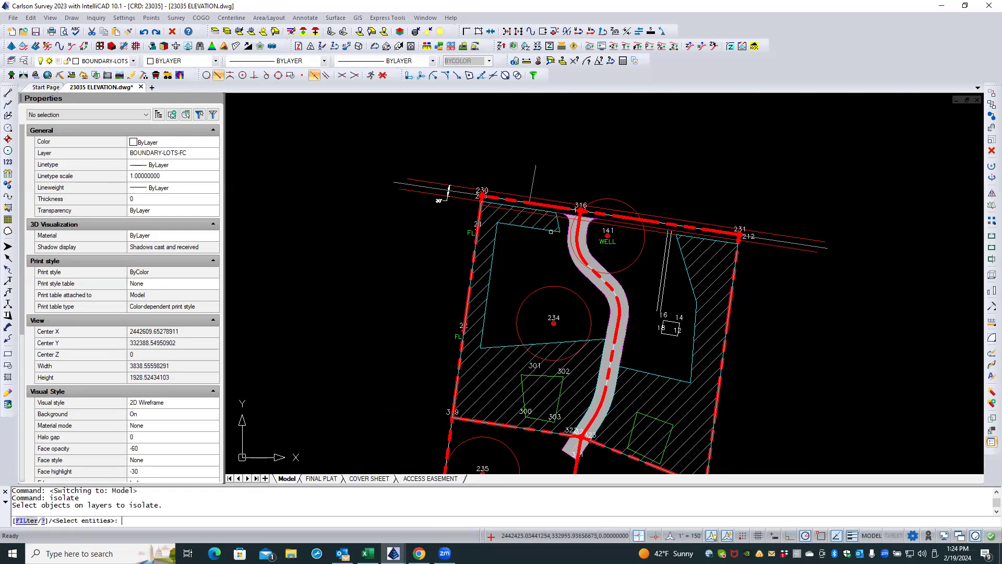
pyautogui.click(551, 230)
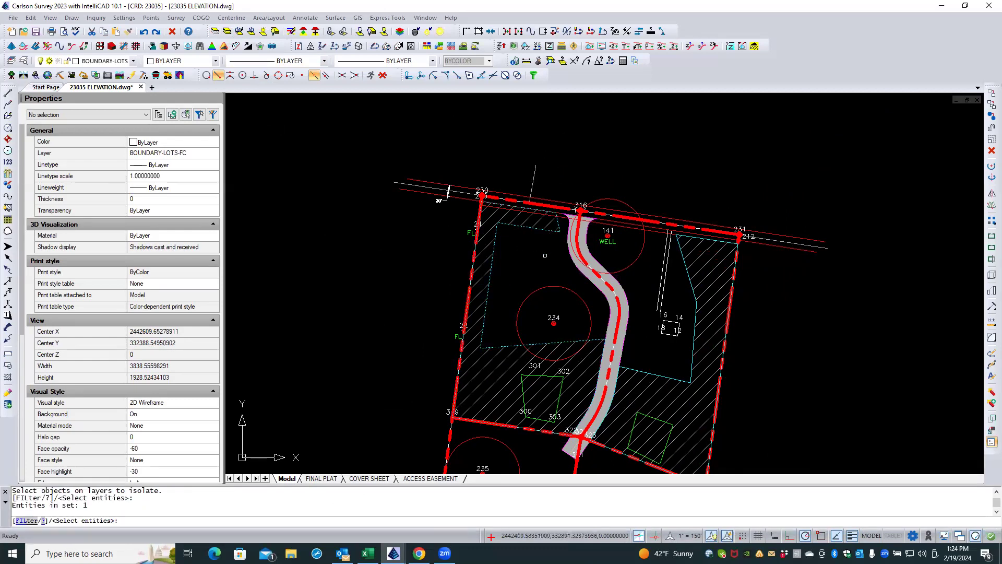
pyautogui.press('Return')
pyautogui.scroll(2, 545, 256)
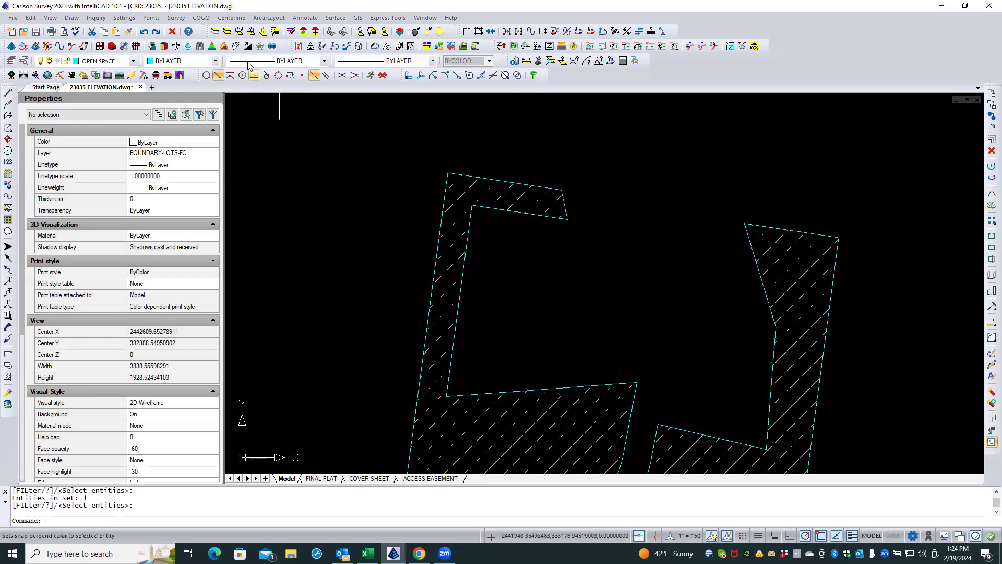
pyautogui.click(276, 21)
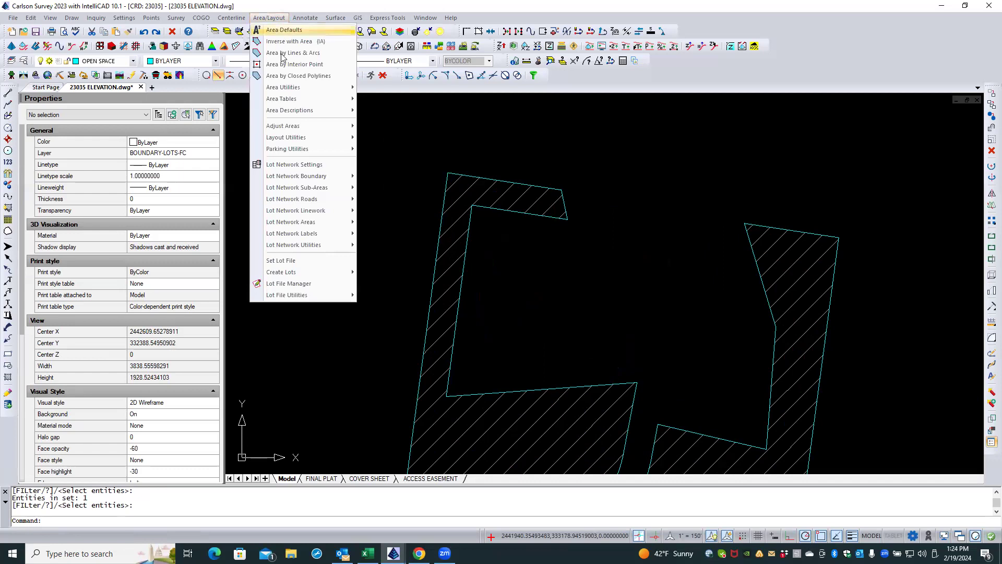
pyautogui.moveTo(290, 130)
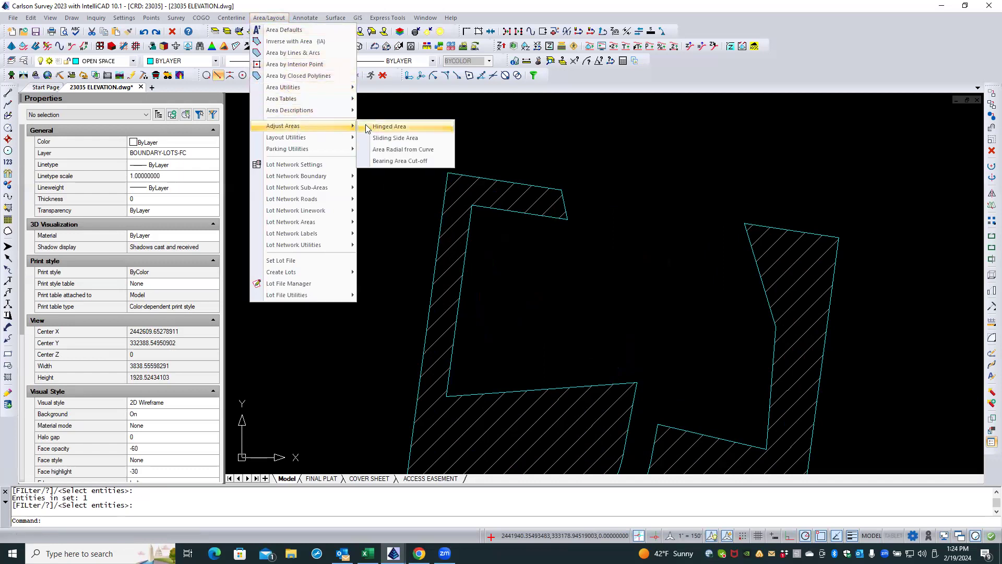
pyautogui.click(380, 138)
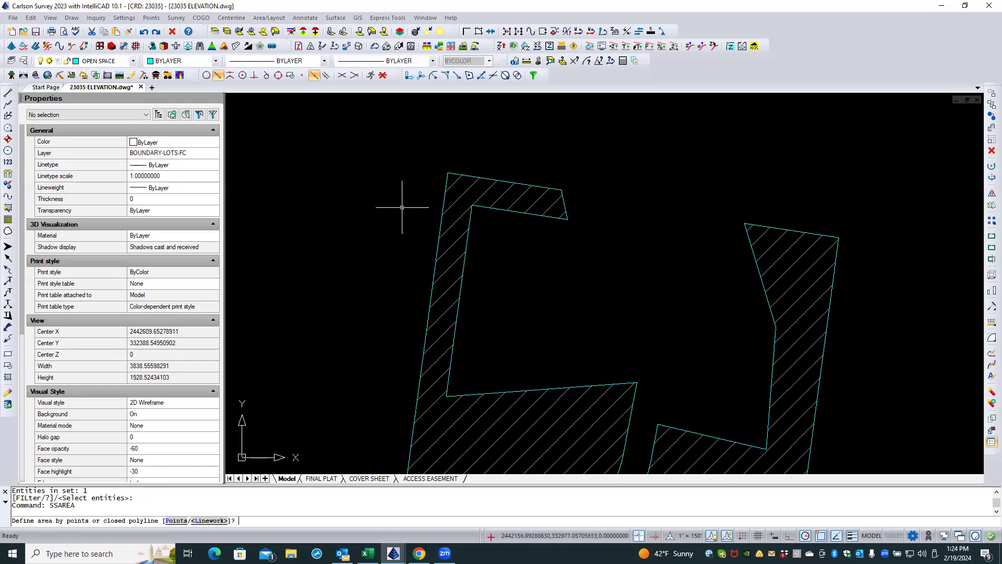
pyautogui.press('Return')
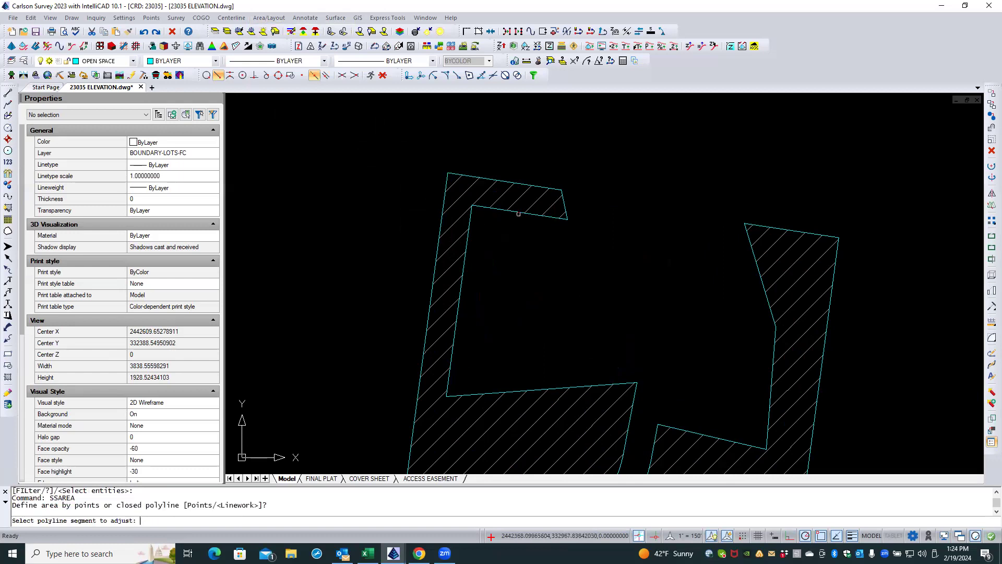
pyautogui.scroll(1, 567, 211)
pyautogui.scroll(1, 566, 211)
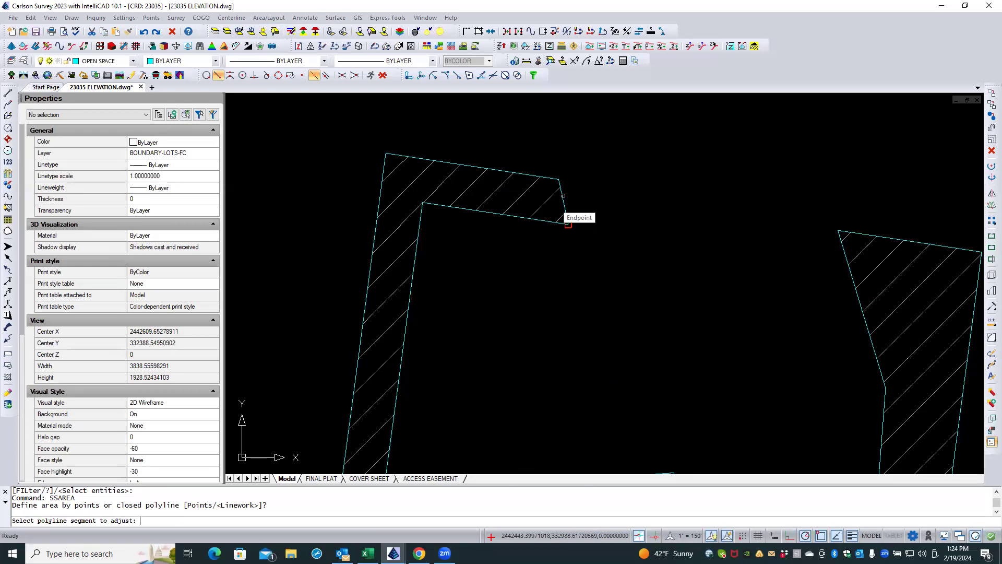
pyautogui.scroll(2, 563, 195)
pyautogui.scroll(1, 563, 196)
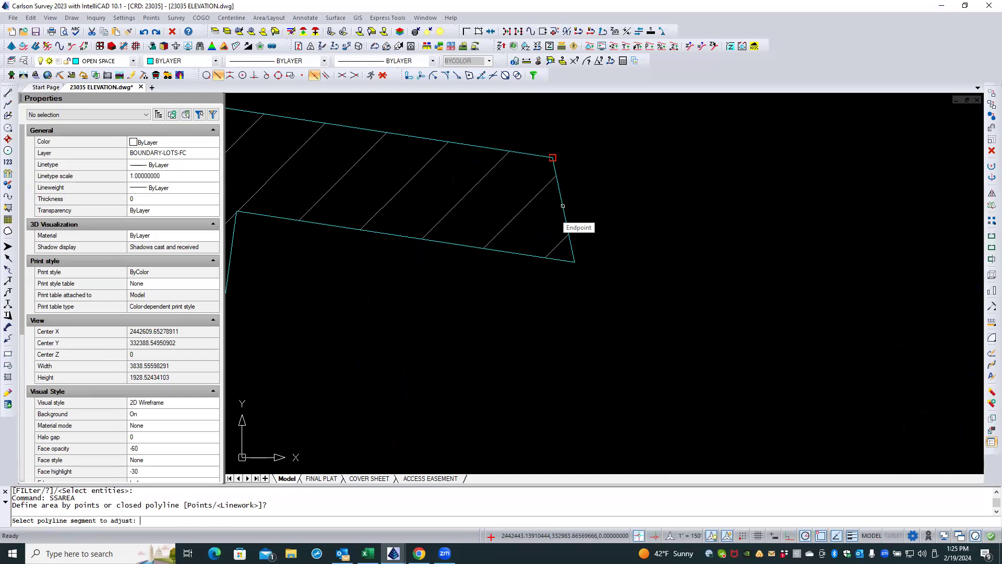
pyautogui.click(383, 75)
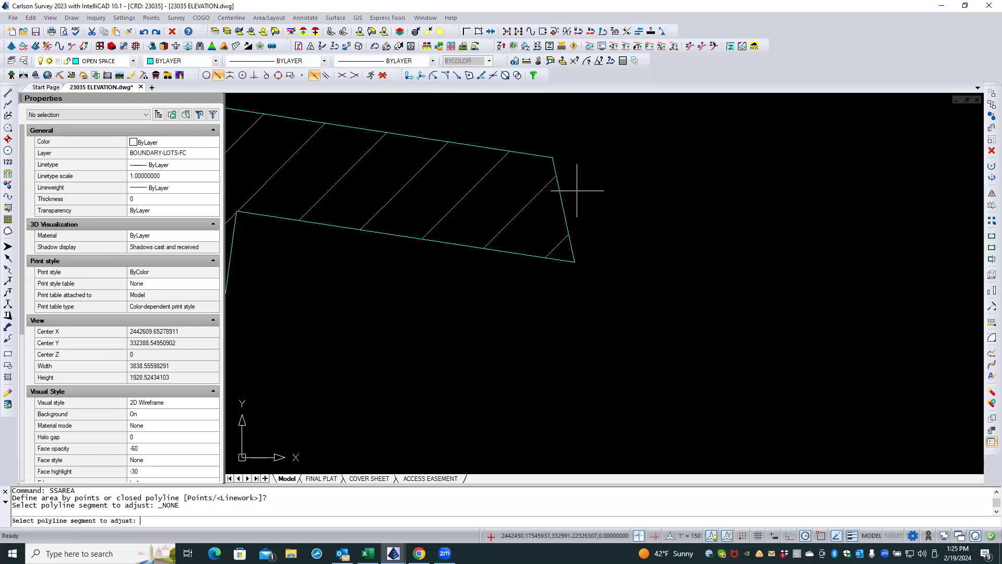
pyautogui.press('Escape')
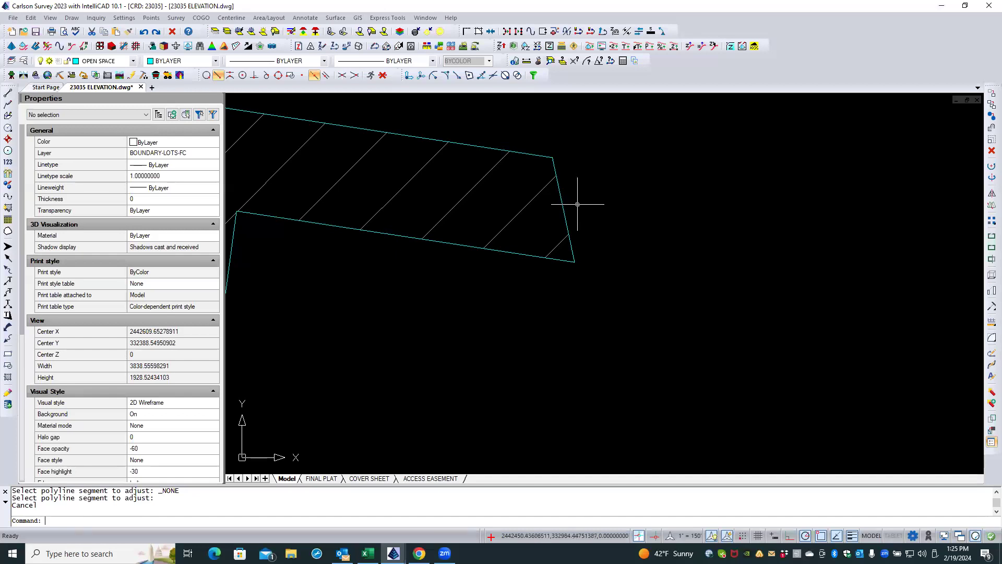
pyautogui.scroll(-3, 636, 179)
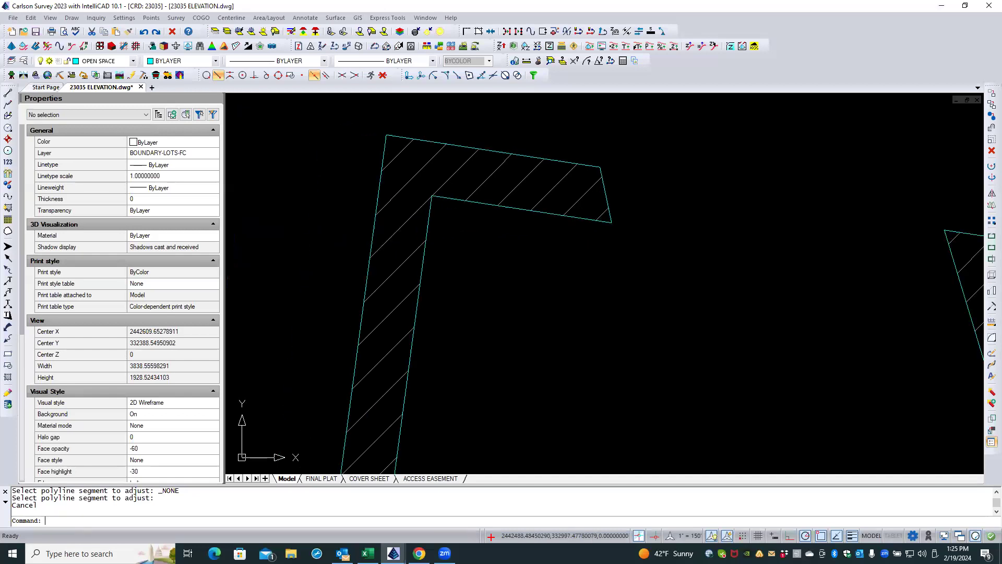
pyautogui.press('Escape')
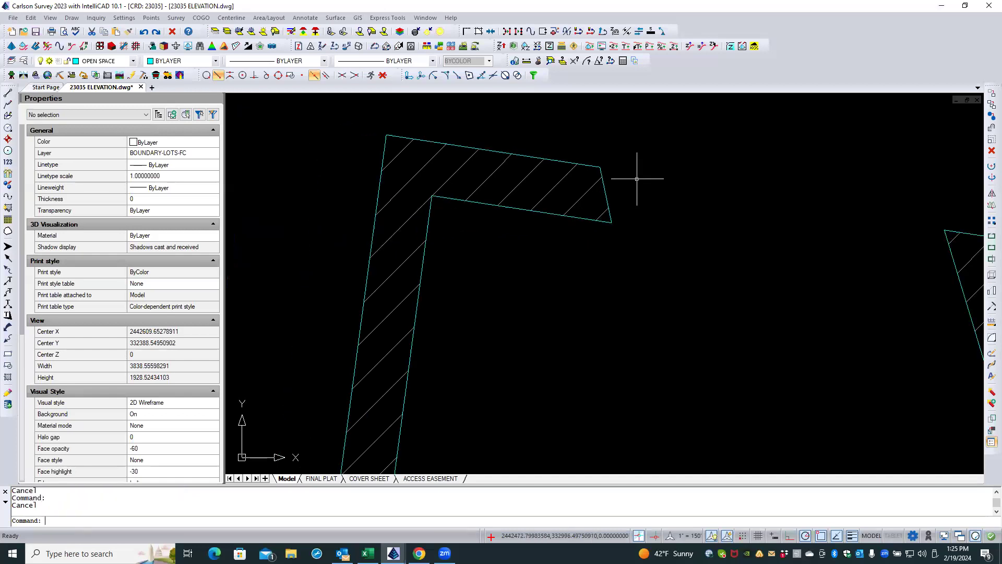
# - Check in the properties of Lot 4's open-space polyline whether it is closed, and examine the whole outline
pyautogui.click(604, 191)
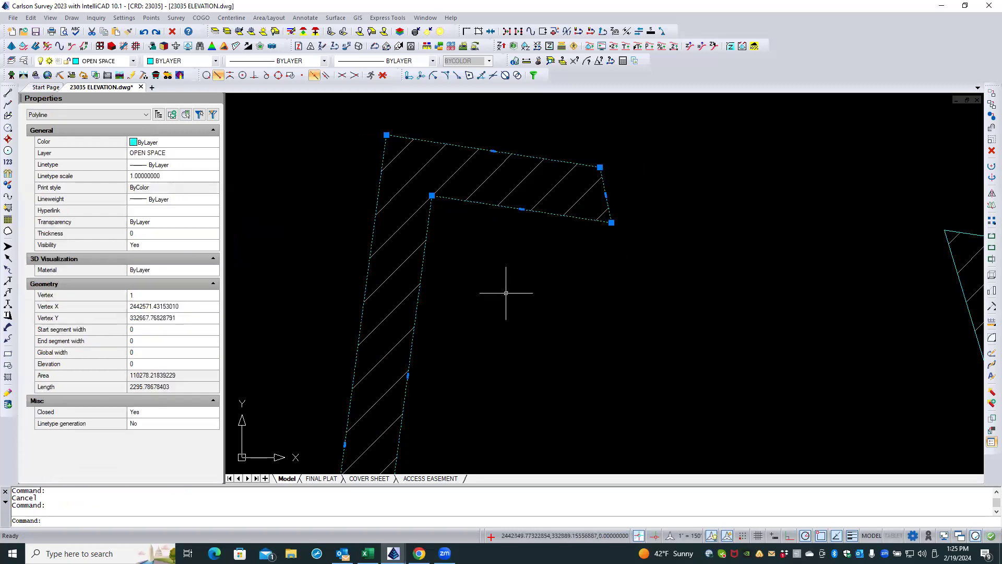
pyautogui.click(141, 413)
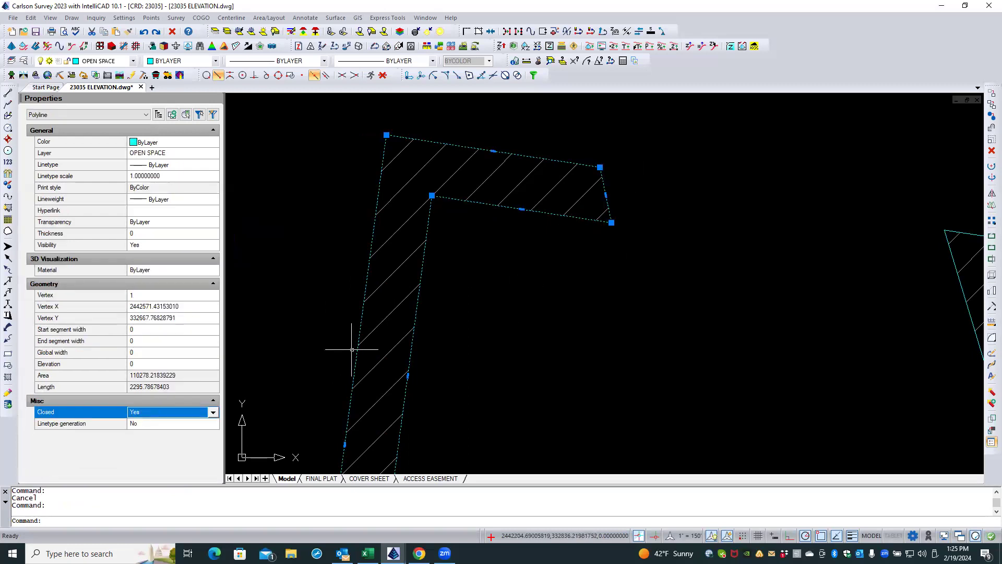
pyautogui.click(548, 287)
pyautogui.press('Escape')
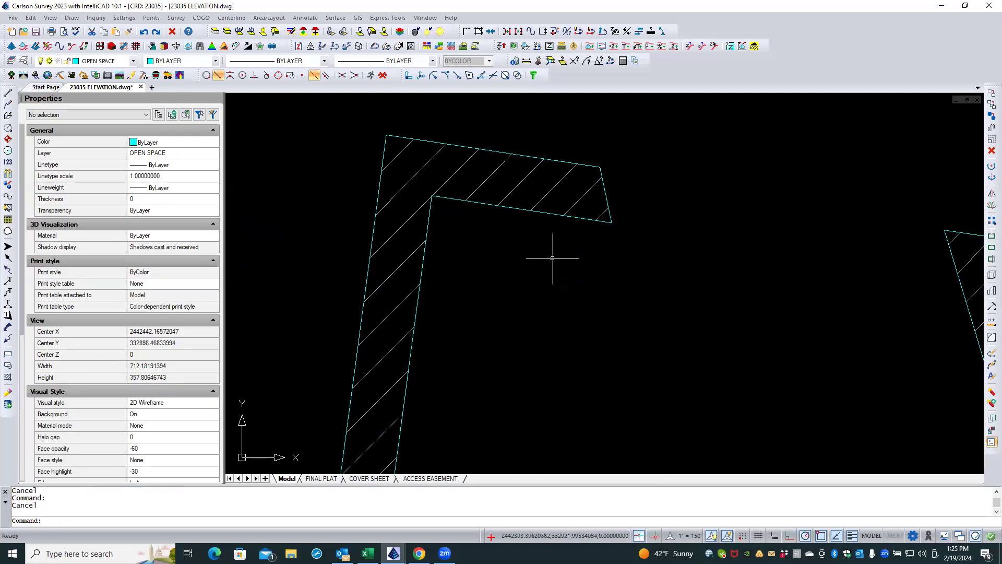
pyautogui.scroll(-4, 537, 134)
pyautogui.scroll(2, 477, 179)
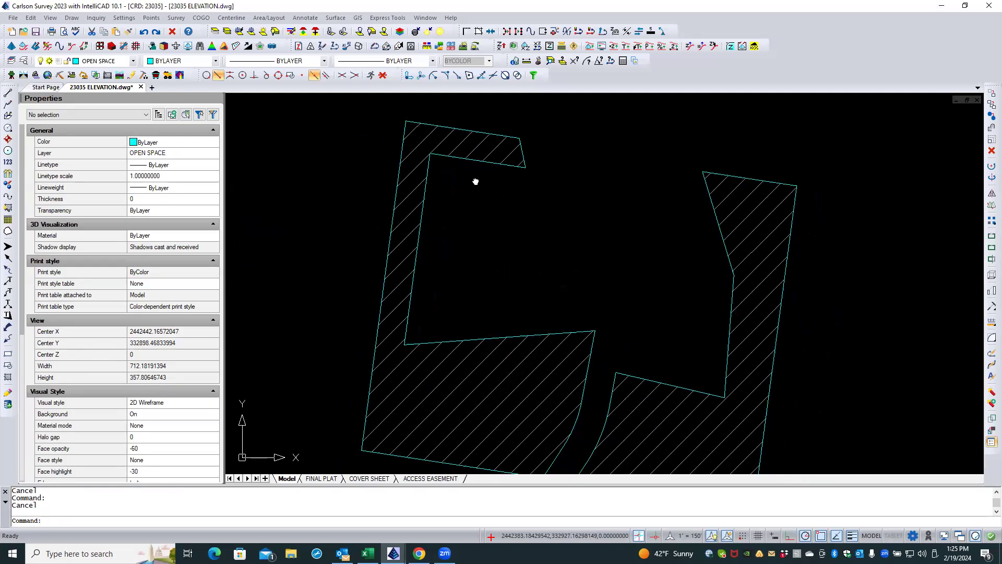
pyautogui.moveTo(477, 200); pyautogui.dragTo(481, 193, button='middle')
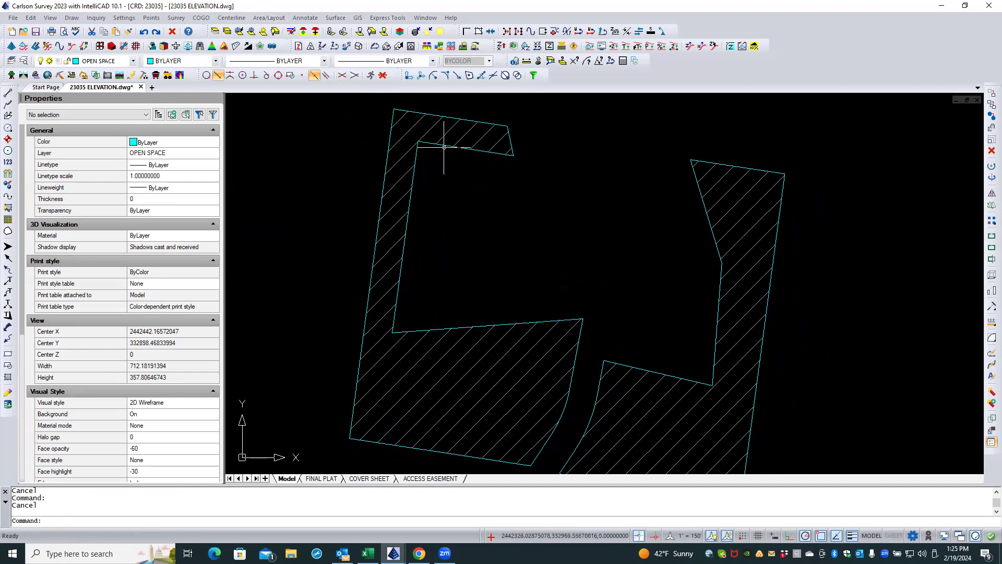
# - Restore the hidden layers and isolate only the two open-space polylines on either side of the access easement, without their hatches
pyautogui.click(225, 32)
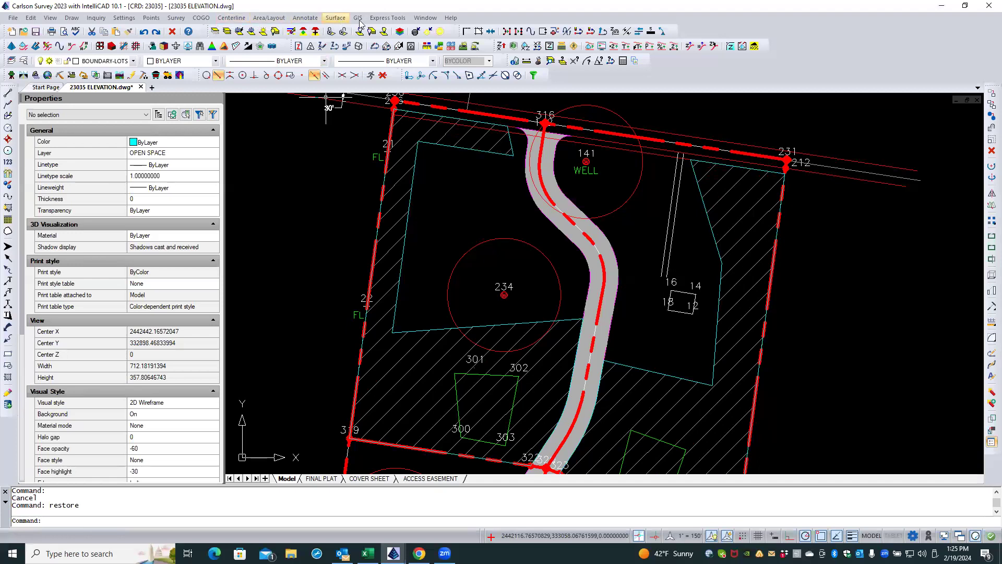
pyautogui.click(427, 32)
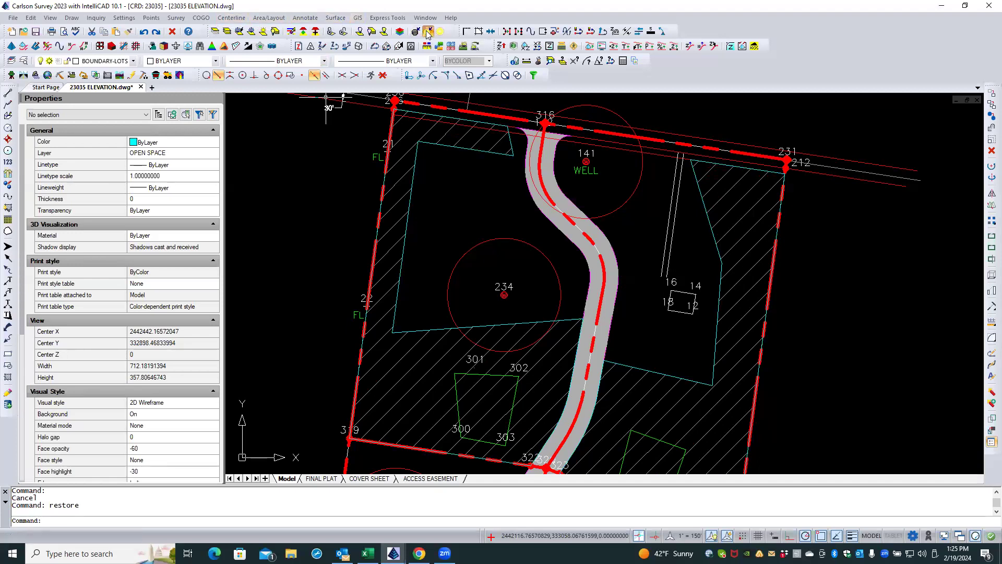
pyautogui.click(463, 149)
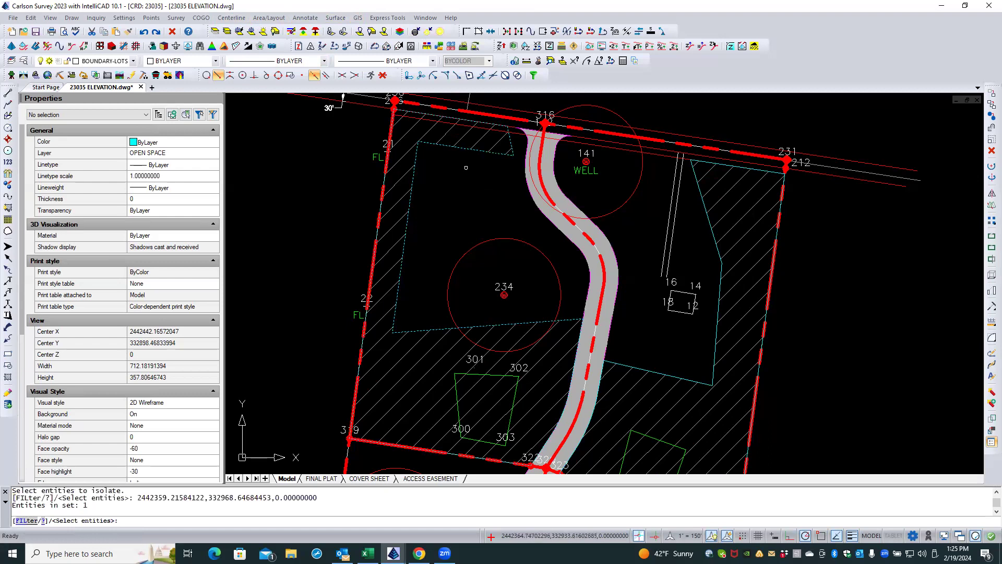
pyautogui.click(699, 190)
pyautogui.press('Return')
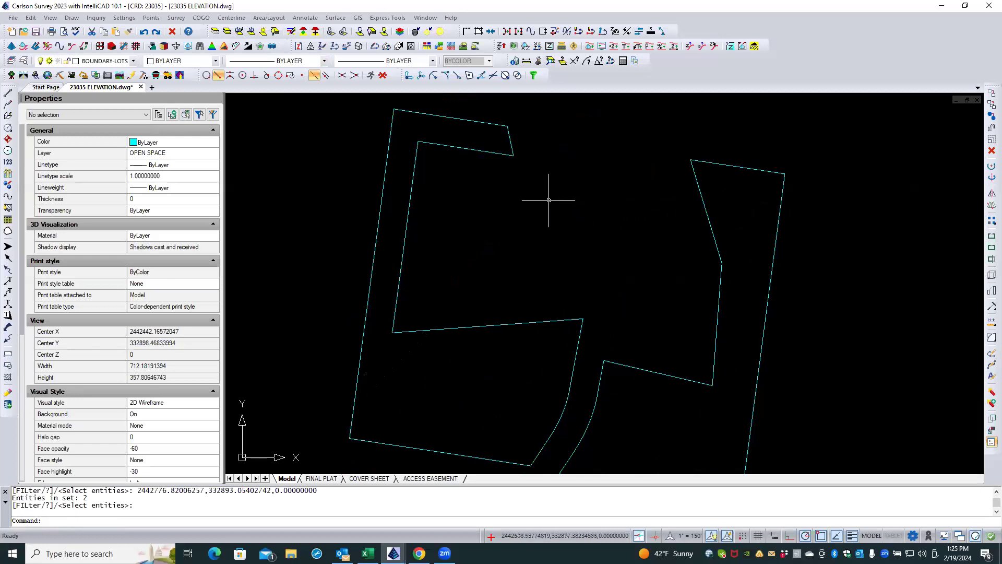
# - Try Sliding Side Area on the short northeast segment of Lot 4's unhatched open-space polyline, targeting 2.5 acres and not keeping the existing polyline
pyautogui.click(271, 19)
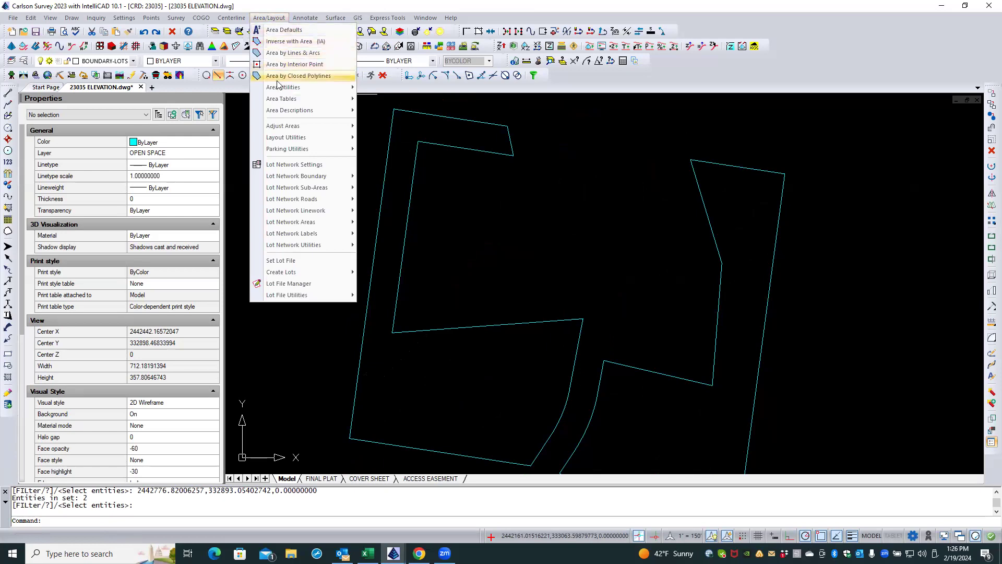
pyautogui.moveTo(277, 103)
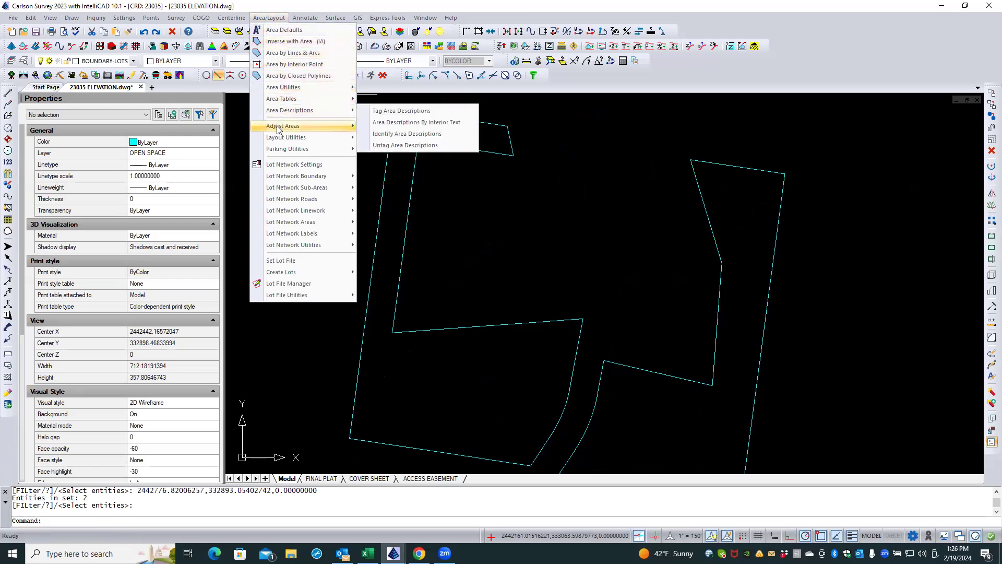
pyautogui.moveTo(279, 129)
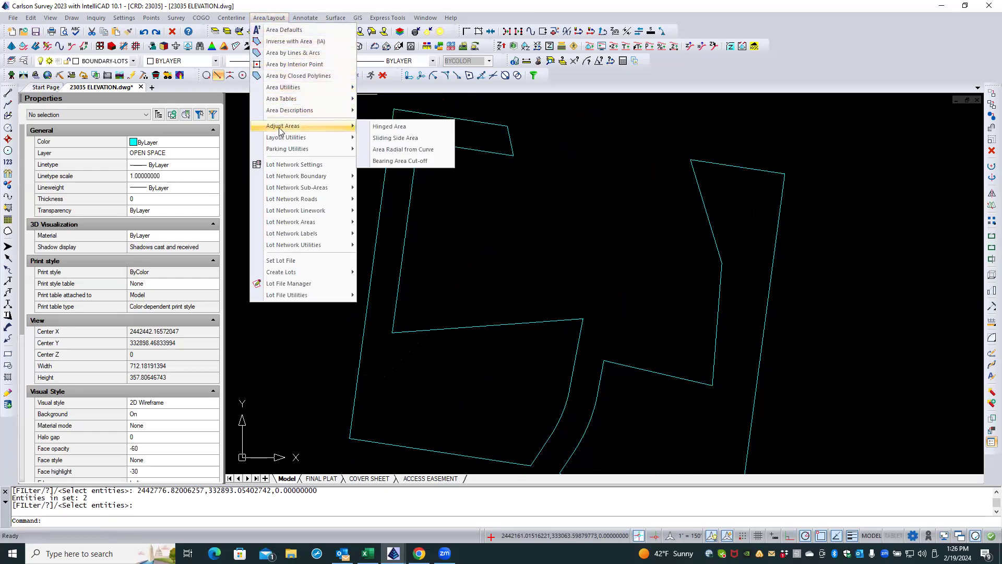
pyautogui.click(383, 140)
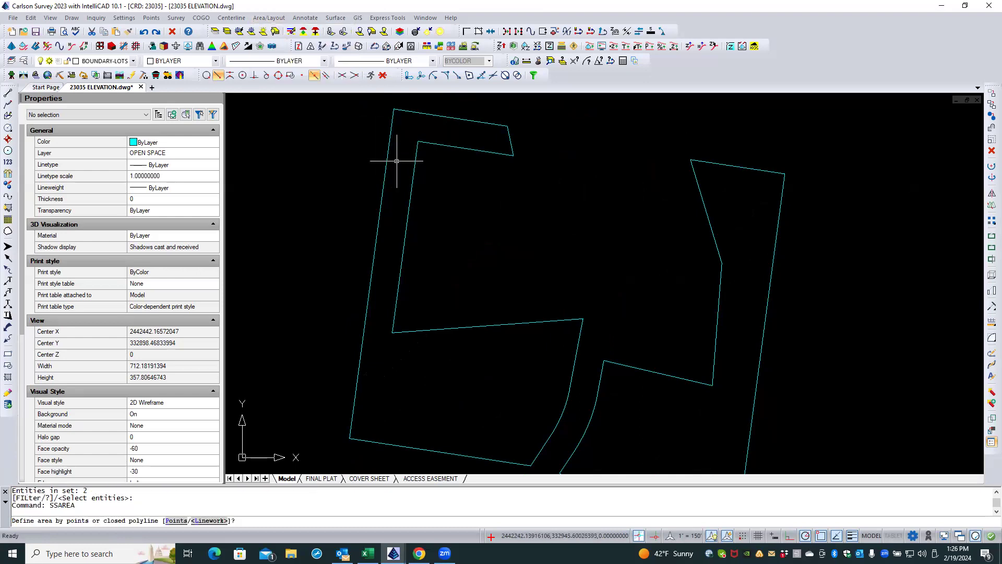
pyautogui.press('Return')
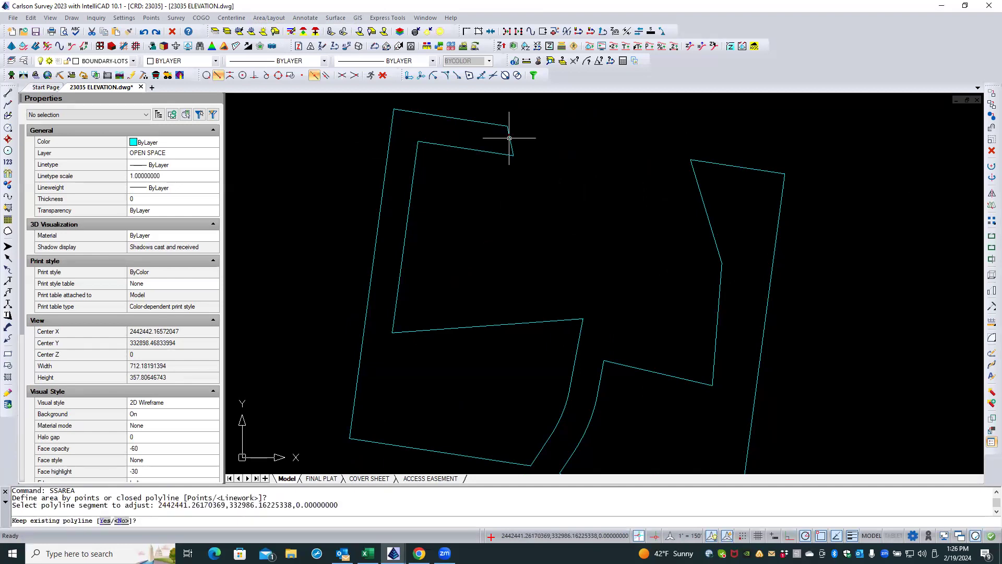
pyautogui.press('Return')
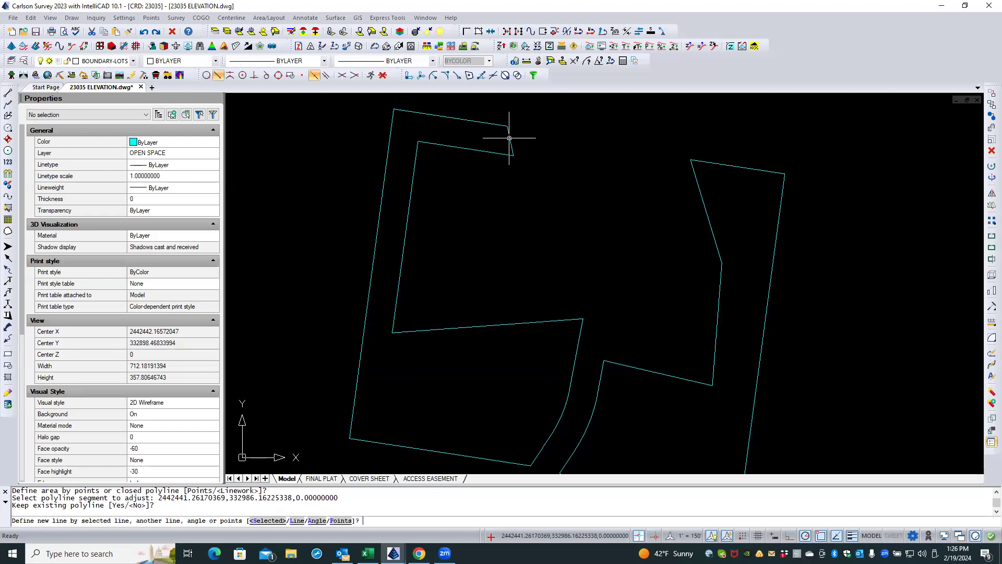
pyautogui.press('Return')
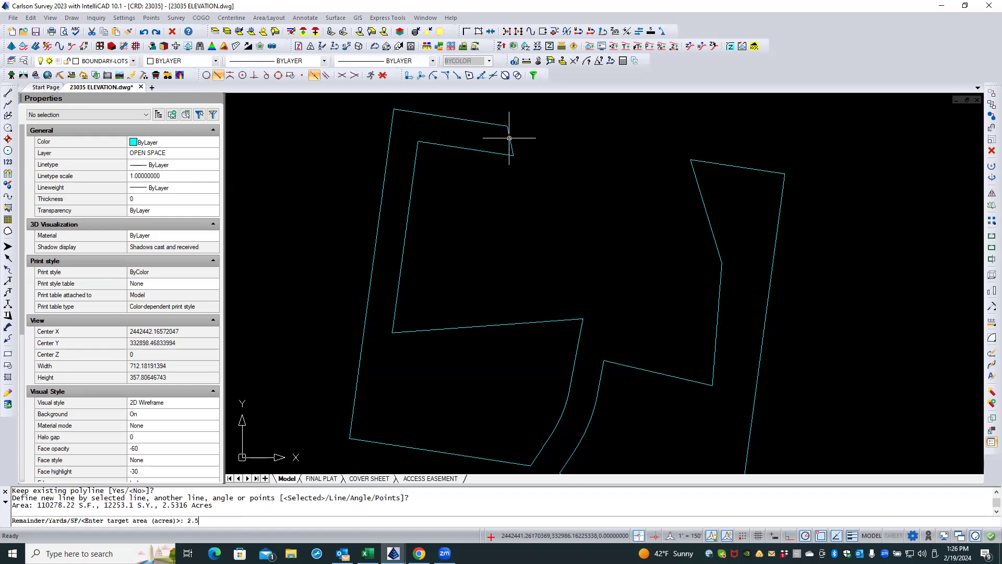
pyautogui.press('Return')
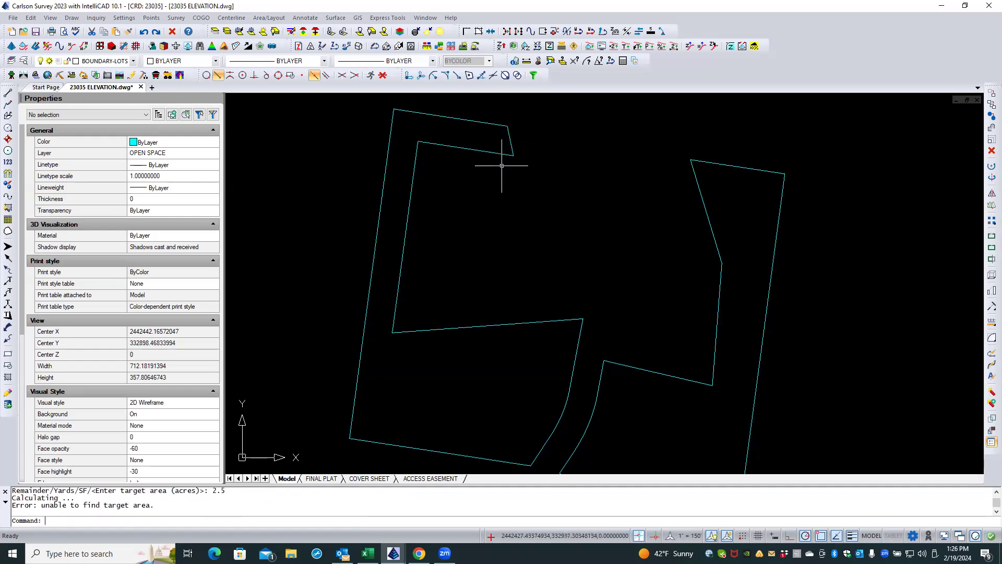
# - Bring up the Adjust Areas commands for another adjustment of Lot 4's open-space polyline
pyautogui.scroll(1, 501, 166)
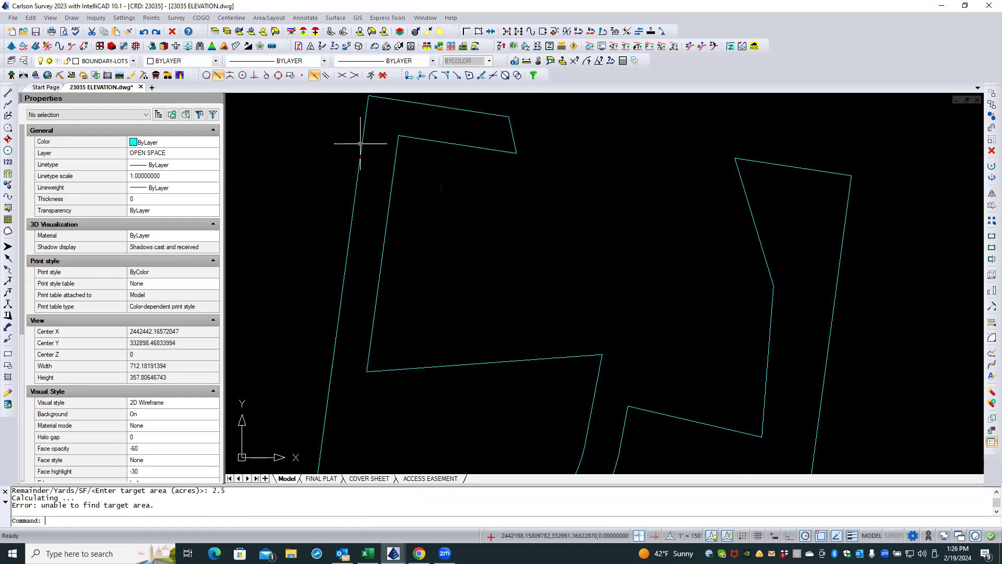
pyautogui.click(270, 19)
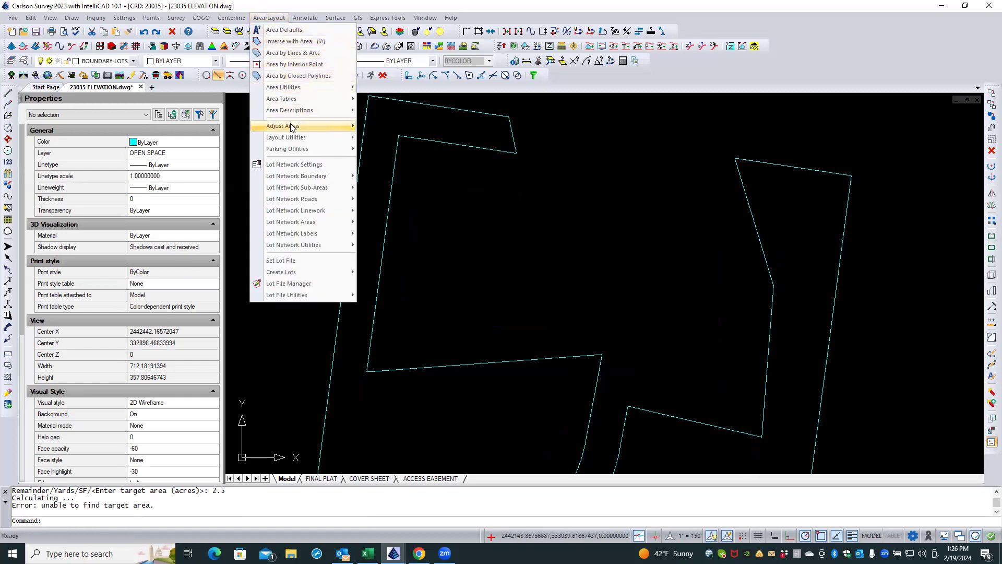
pyautogui.moveTo(292, 127)
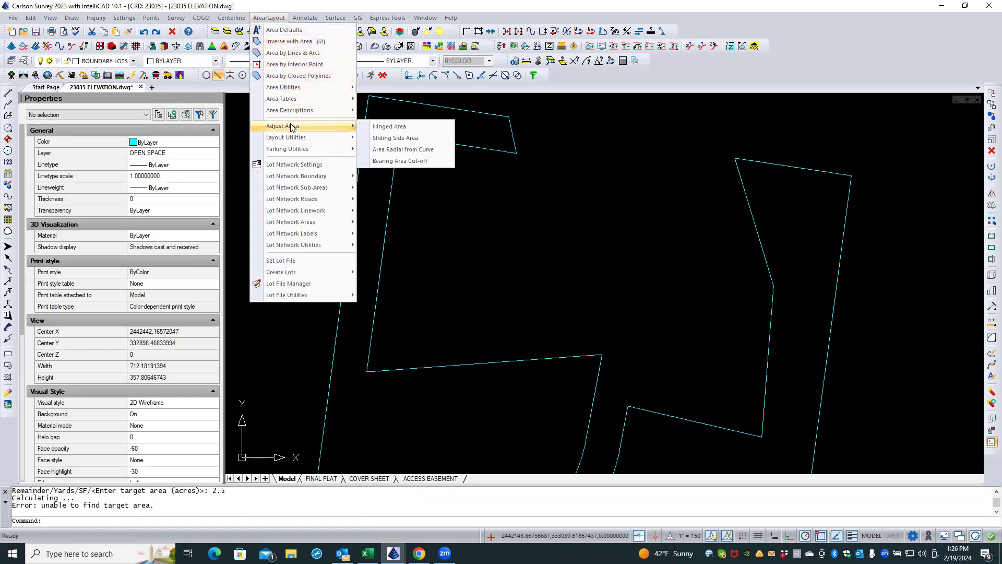
# - Adjust the western open space polyline to 2.5 acres with Hinged Area, pivoting its short northeast end segment about the north endpoint without keeping the original
pyautogui.click(380, 127)
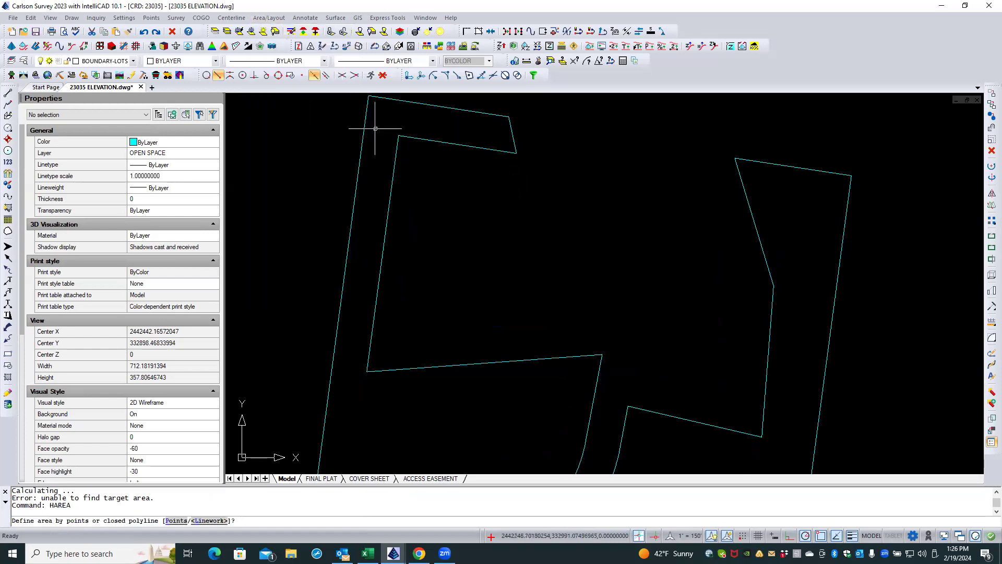
pyautogui.press('Return')
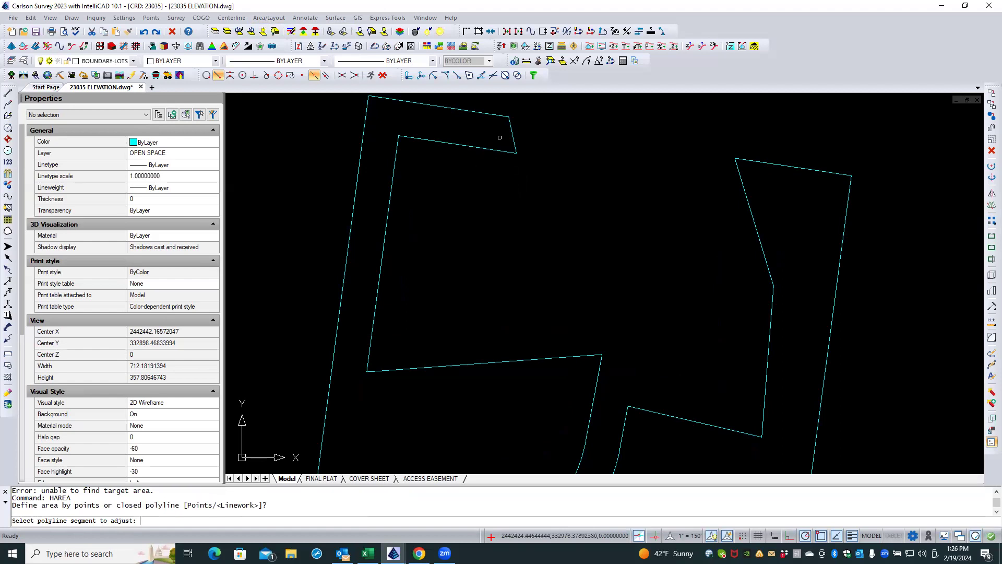
pyautogui.click(512, 134)
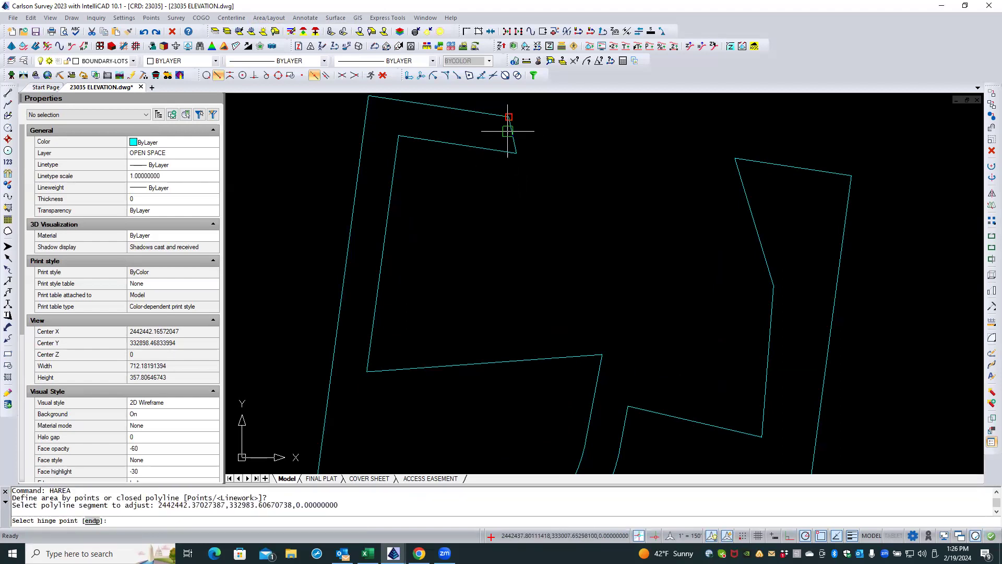
pyautogui.click(507, 130)
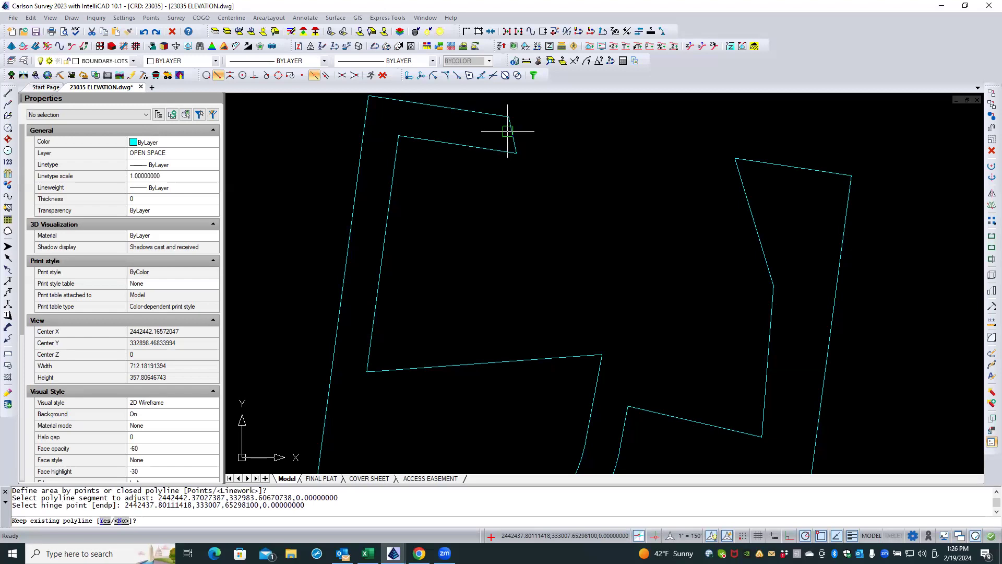
pyautogui.write('n')
pyautogui.press('Return')
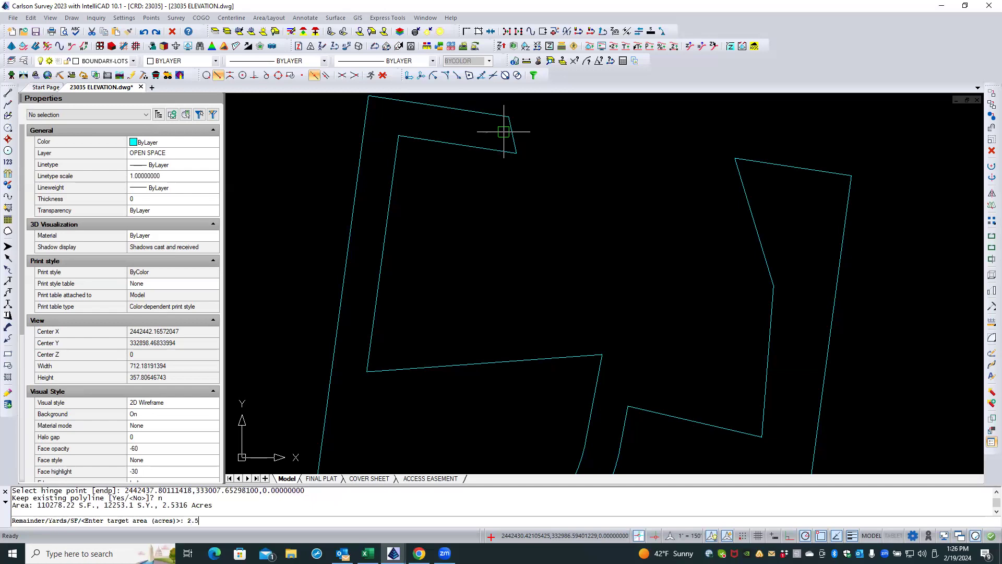
pyautogui.press('Return')
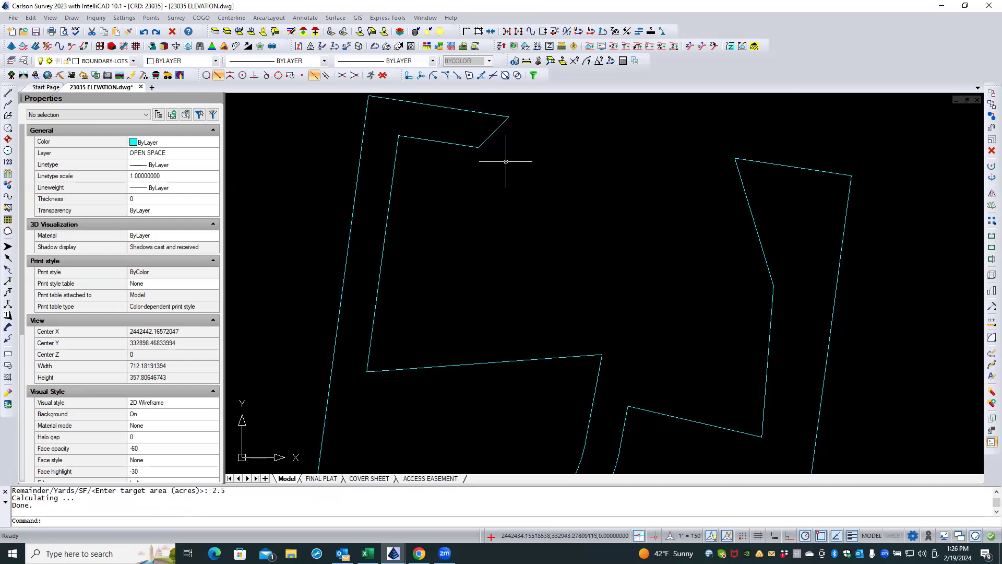
# - Inspect the area property of the adjusted western open space polyline
pyautogui.click(460, 144)
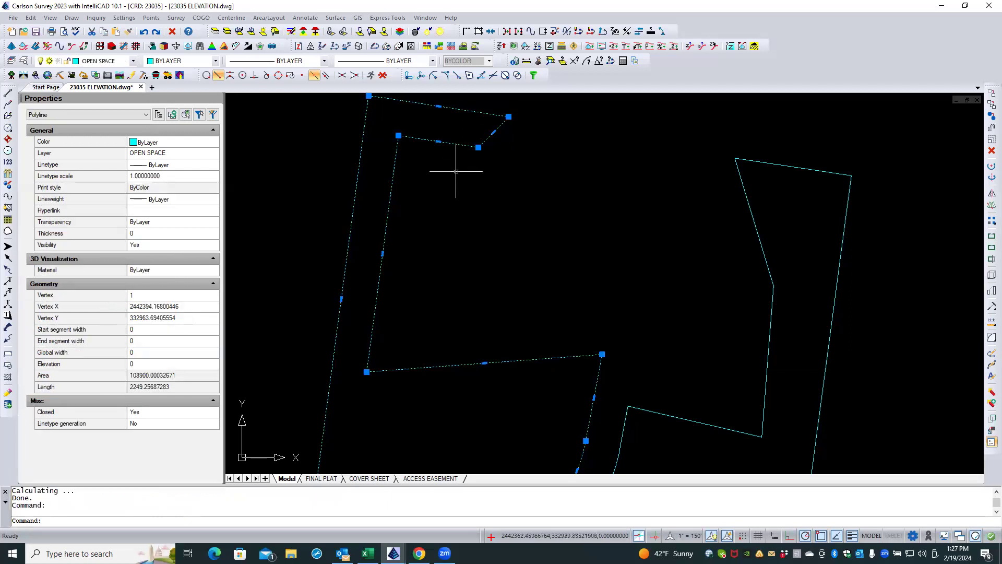
pyautogui.scroll(-1, 456, 171)
pyautogui.press('Escape')
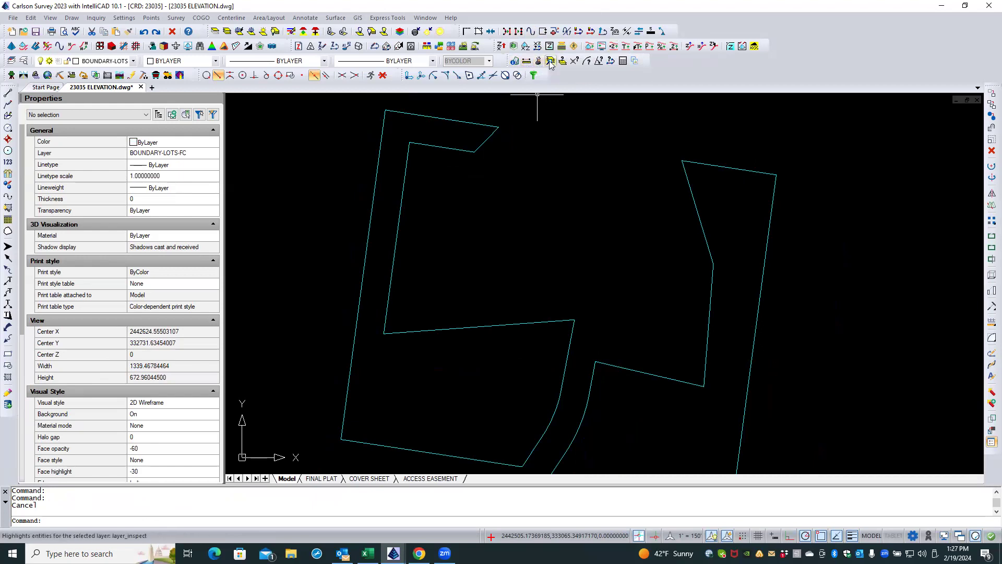
# - Report the western polyline's area with Area by Closed Polylines, using the standard report, and erase the area label it places
pyautogui.click(281, 19)
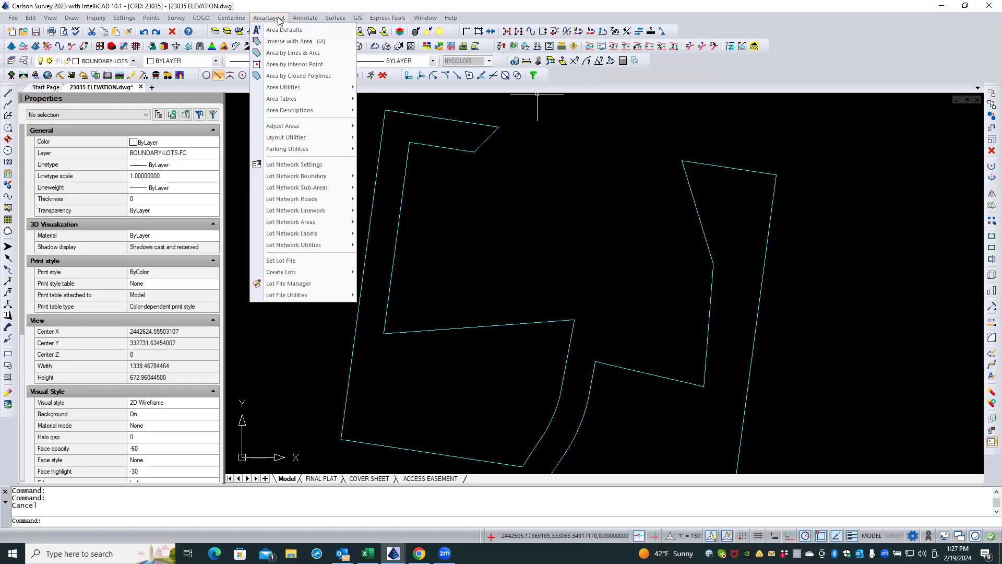
pyautogui.click(300, 76)
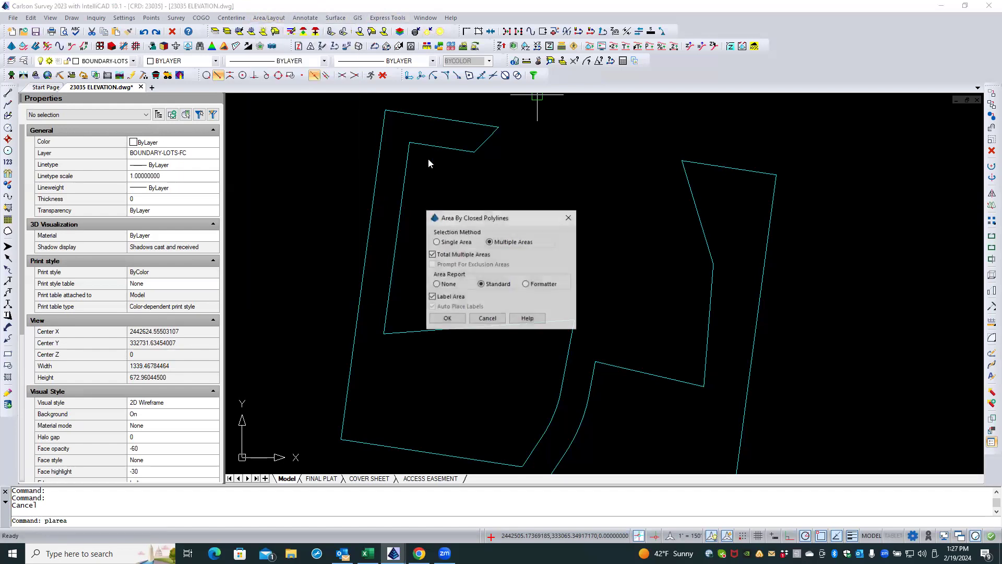
pyautogui.click(447, 317)
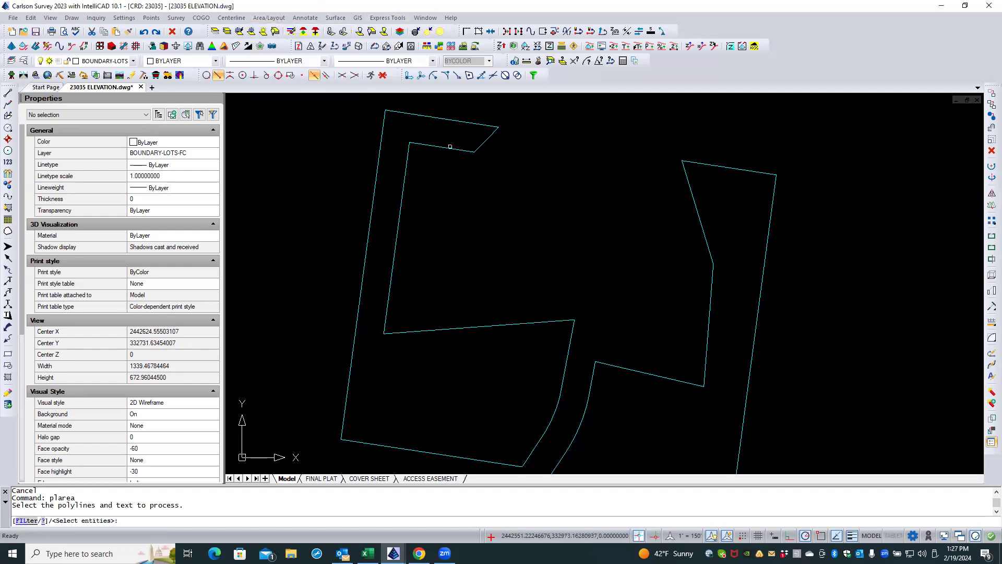
pyautogui.click(449, 150)
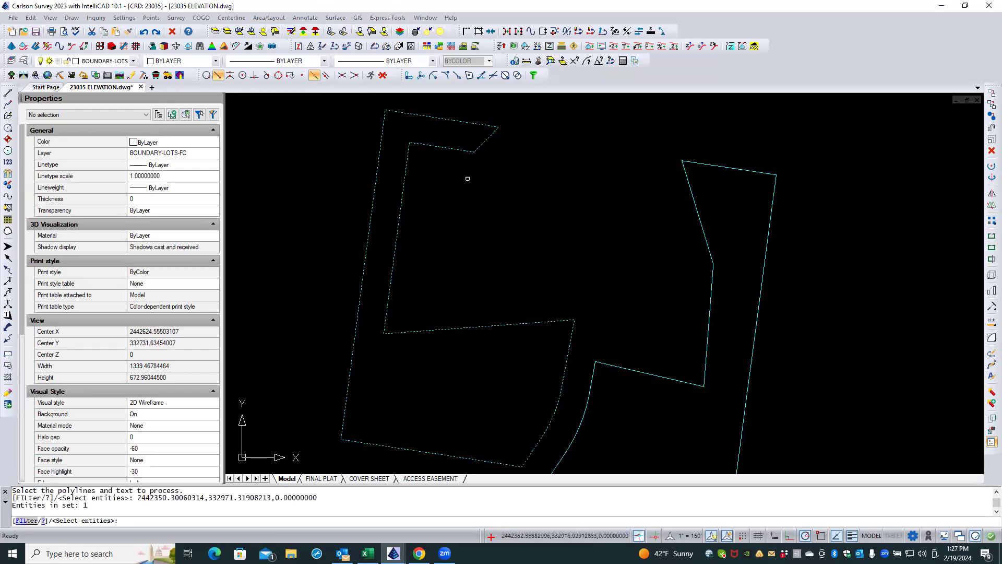
pyautogui.press('Return')
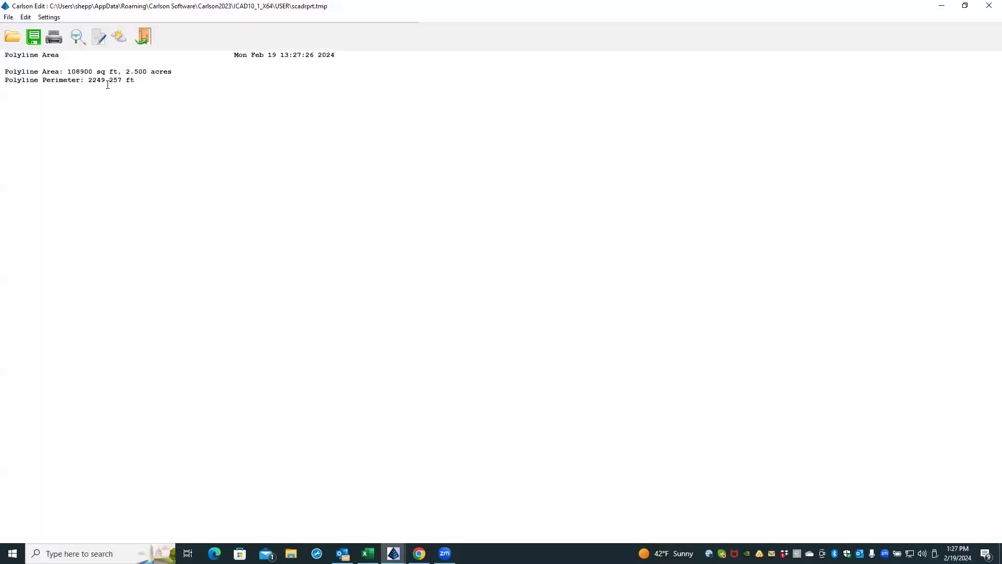
pyautogui.click(144, 40)
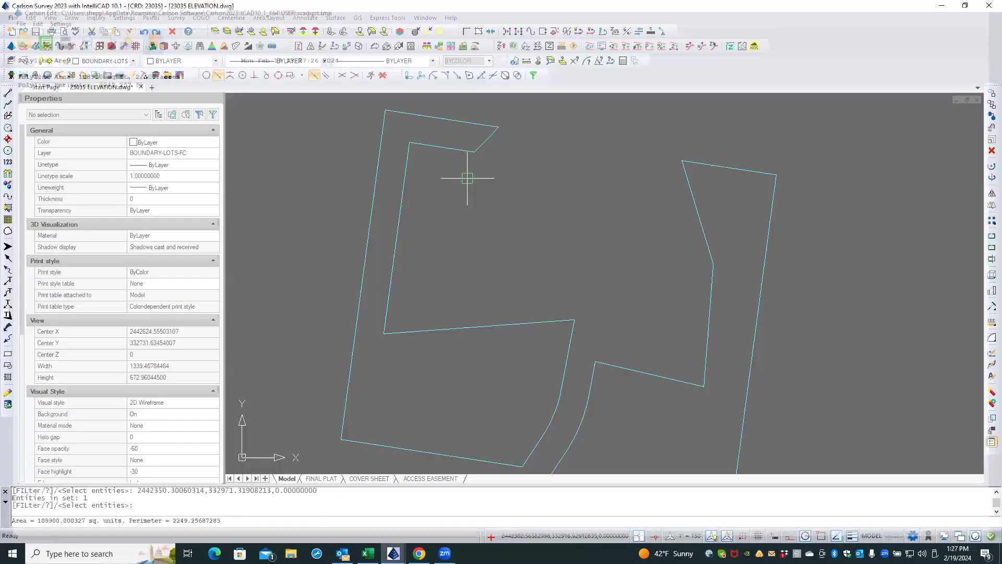
pyautogui.press('Escape')
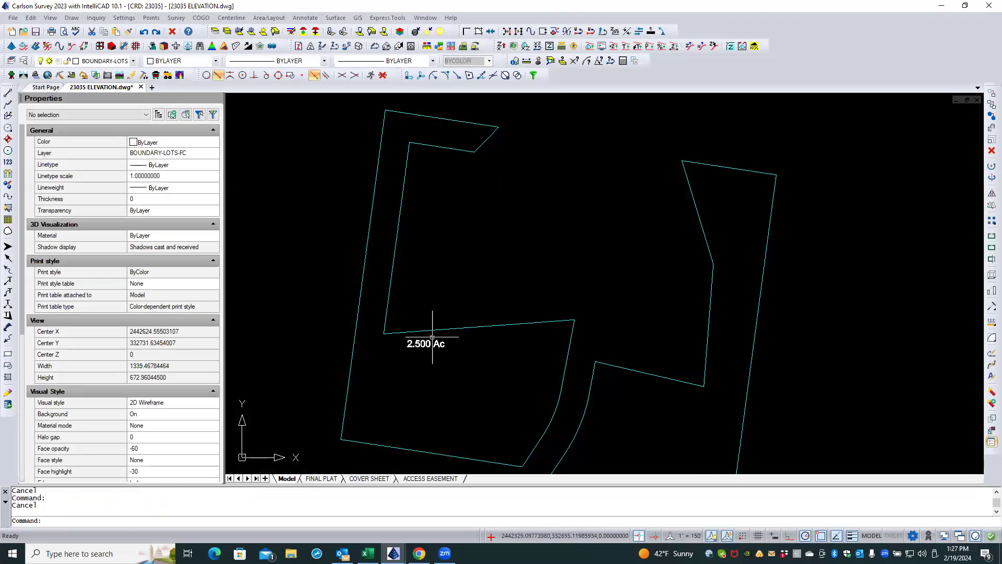
pyautogui.click(428, 342)
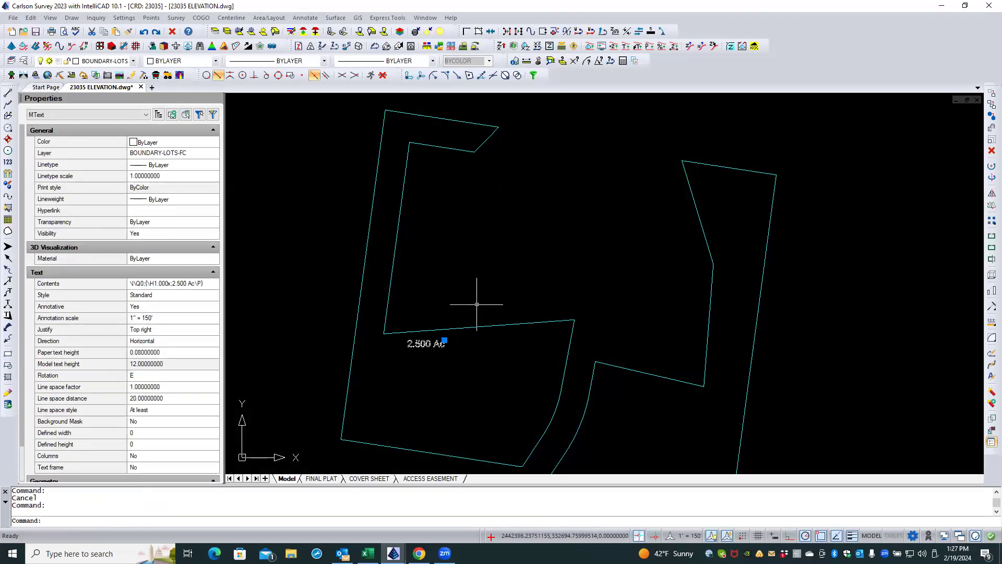
pyautogui.click(991, 151)
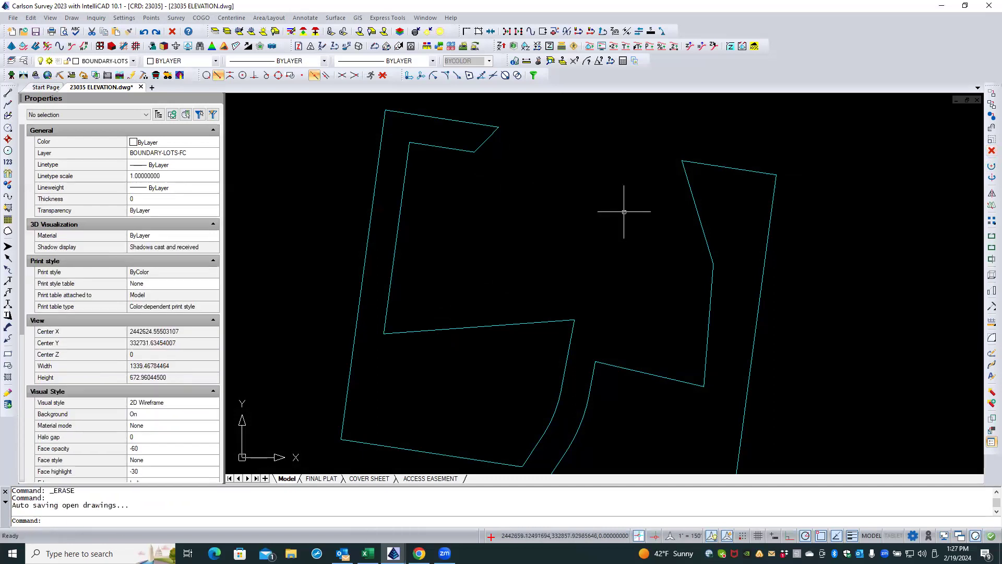
# - Adjust the eastern open space polyline to 2.5 acres with Hinged Area, pivoting its slanted northwest segment about the south endpoint without keeping the original
pyautogui.scroll(-1, 604, 224)
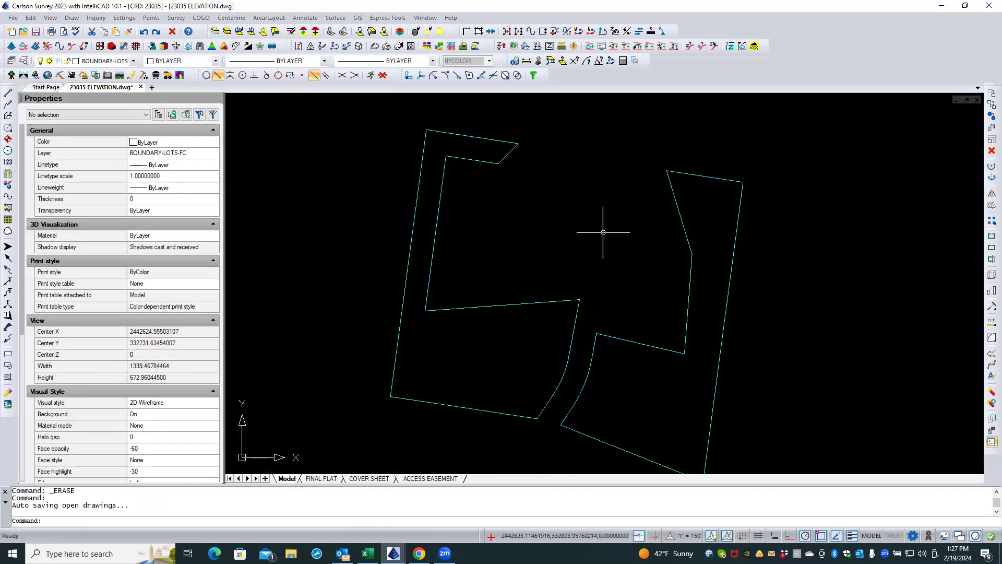
pyautogui.click(270, 18)
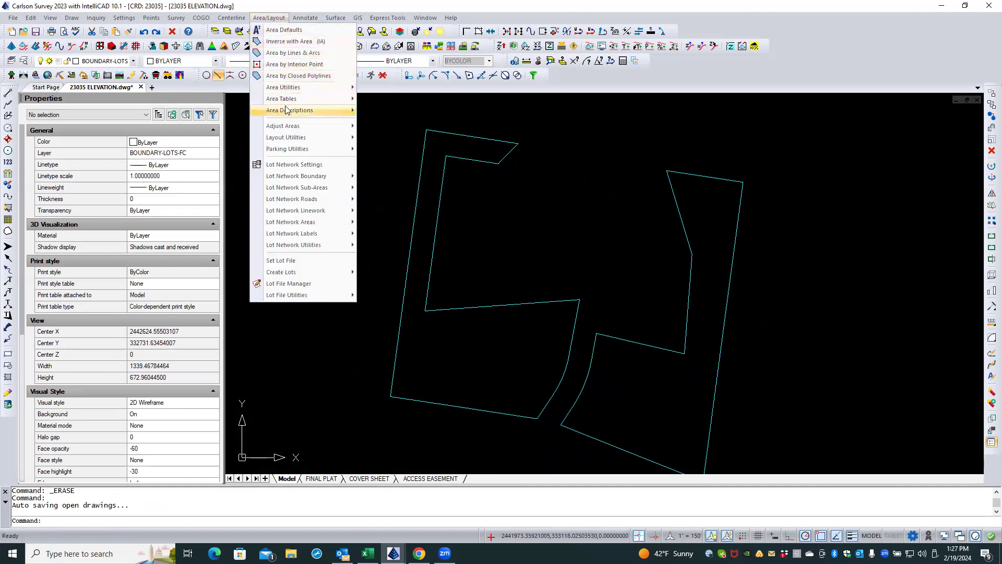
pyautogui.moveTo(295, 137)
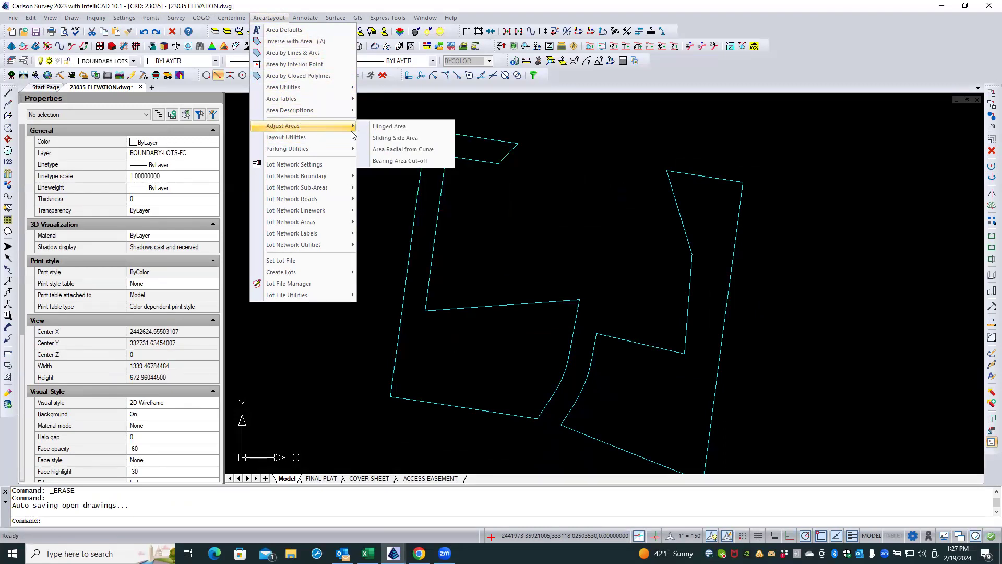
pyautogui.click(389, 127)
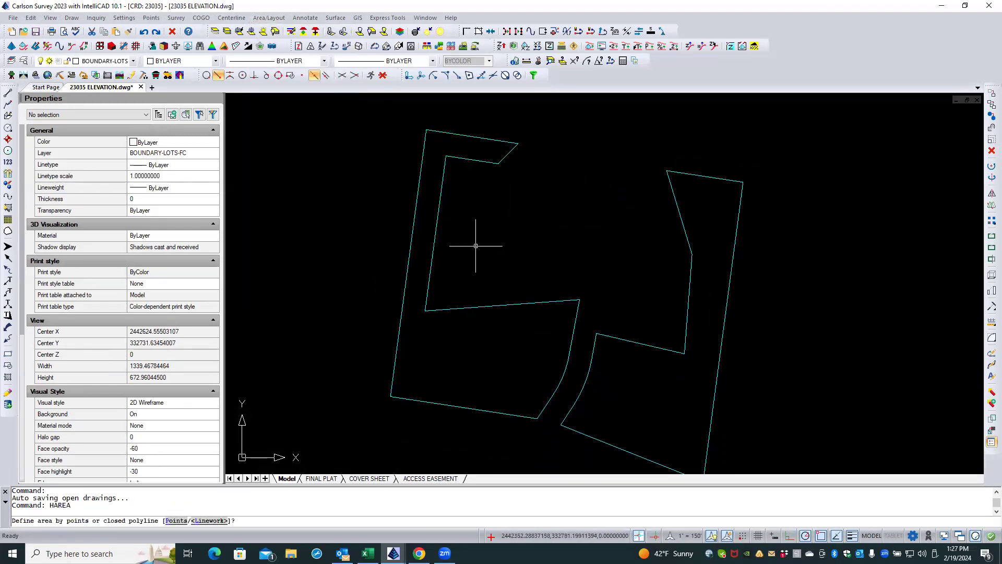
pyautogui.press('Return')
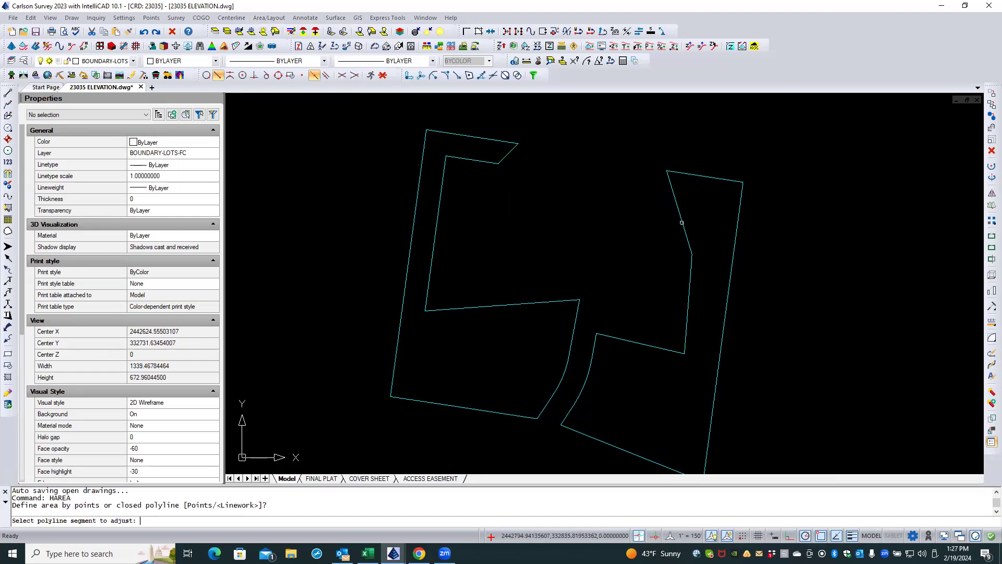
pyautogui.click(681, 223)
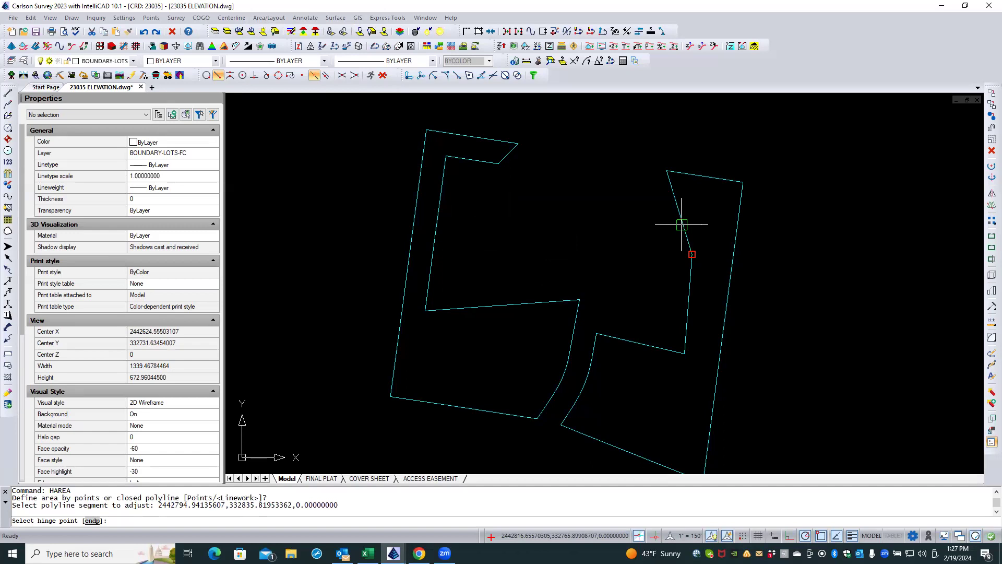
pyautogui.click(681, 224)
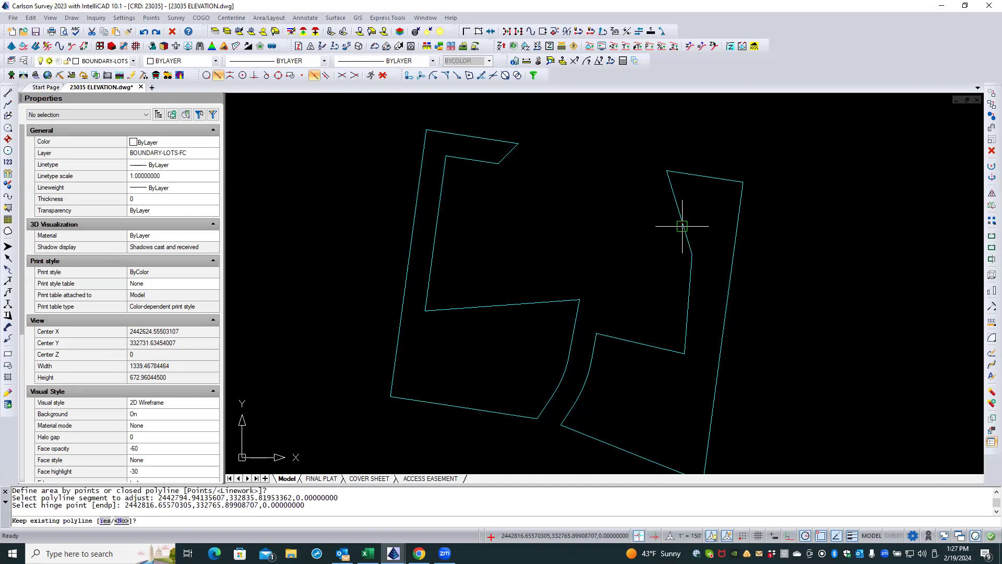
pyautogui.write('n')
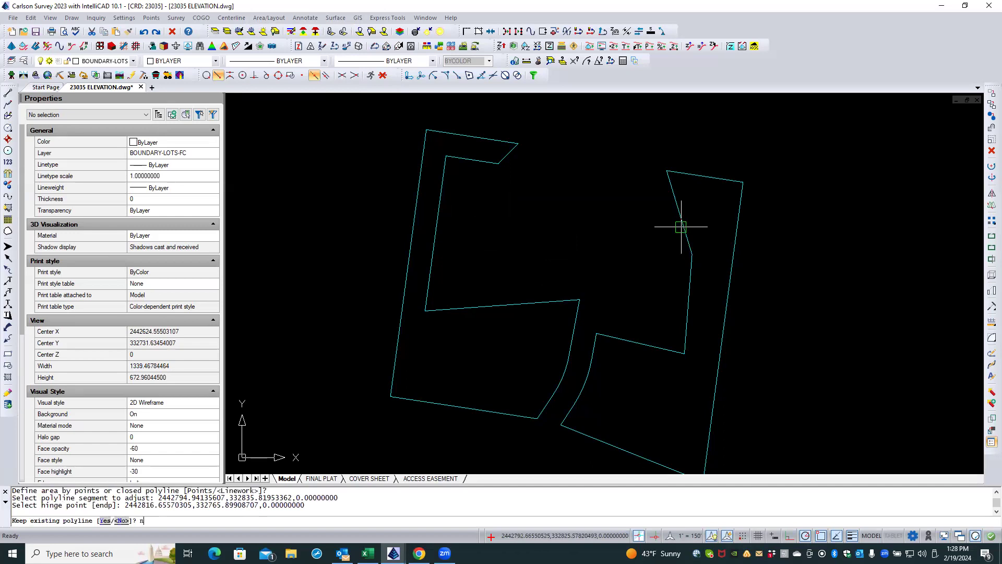
pyautogui.press('Return')
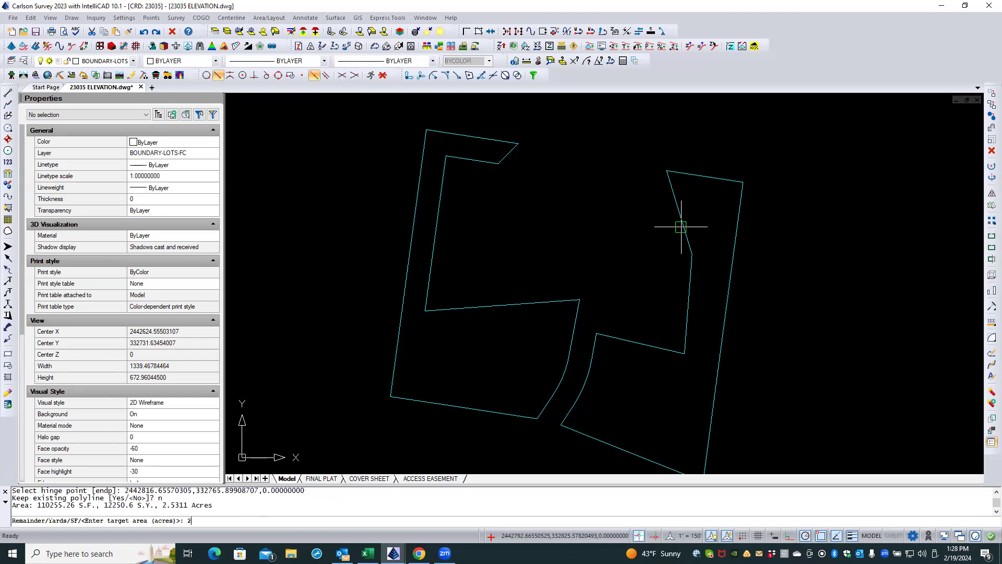
pyautogui.press('Return')
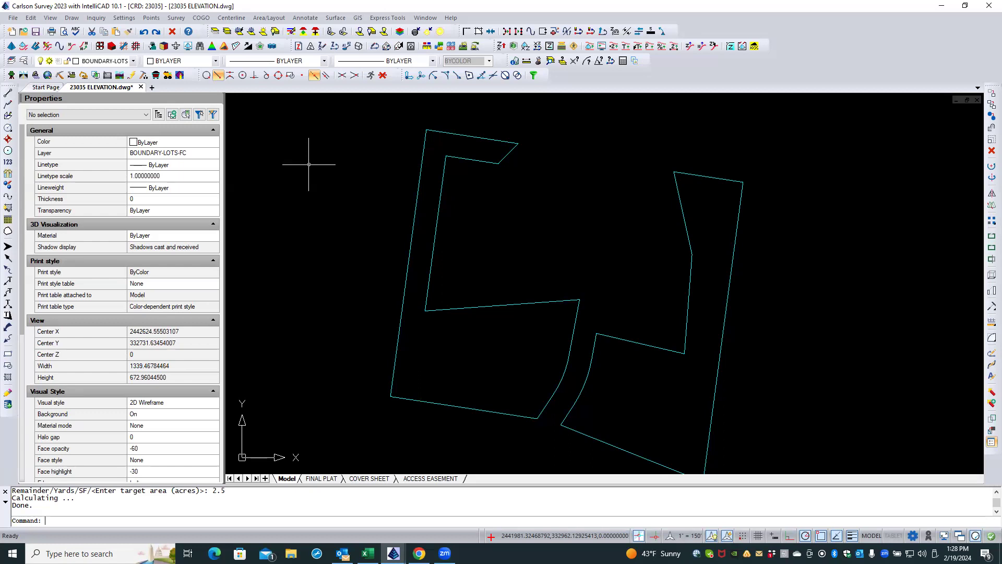
# - Restore the hidden drawing entities with the showss command
pyautogui.click(389, 106)
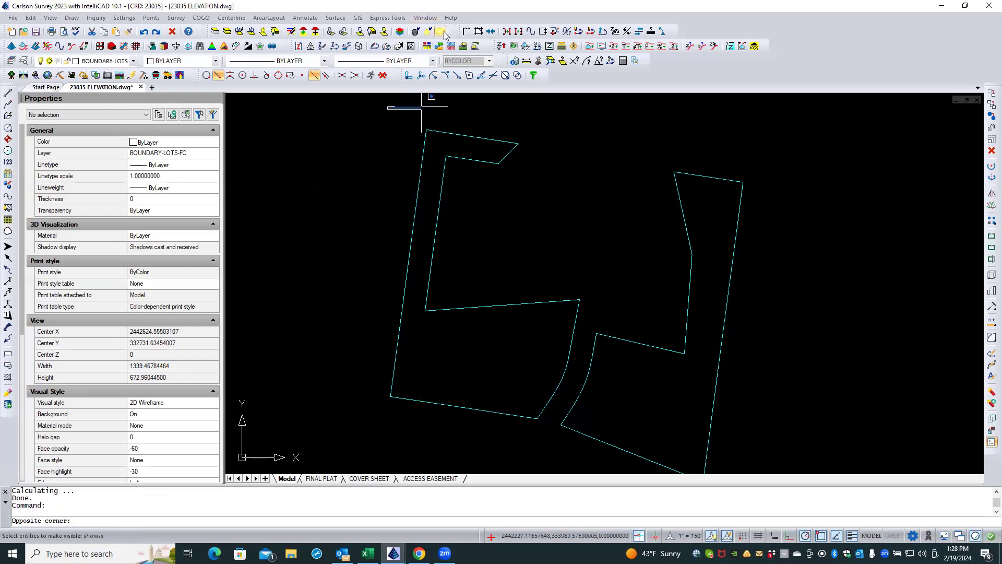
pyautogui.press('Escape')
pyautogui.write('showss')
pyautogui.press('Return')
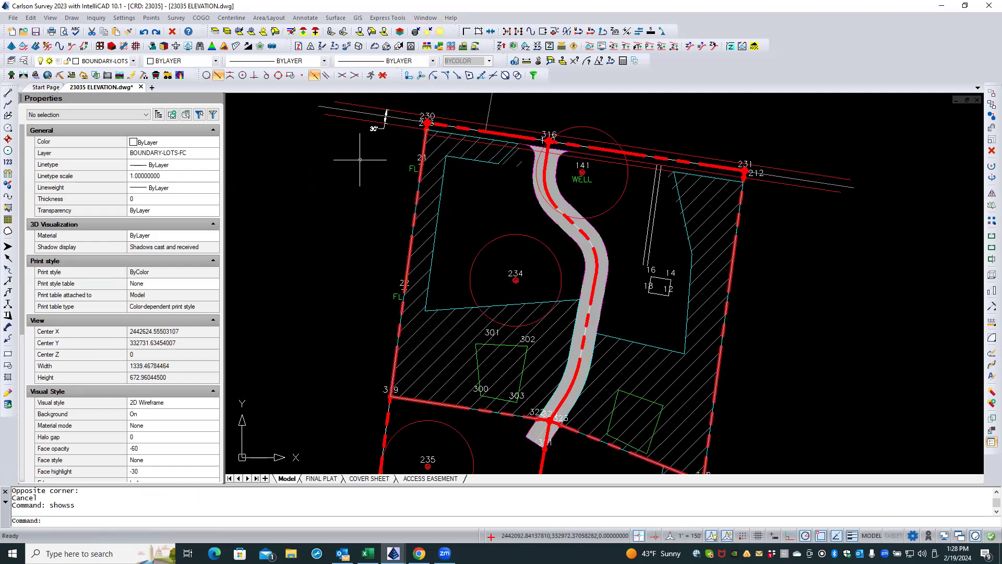
# - Stretch the open space hatch's stray corner west of the road onto the adjusted western polyline's inner end vertex
pyautogui.scroll(4, 501, 147)
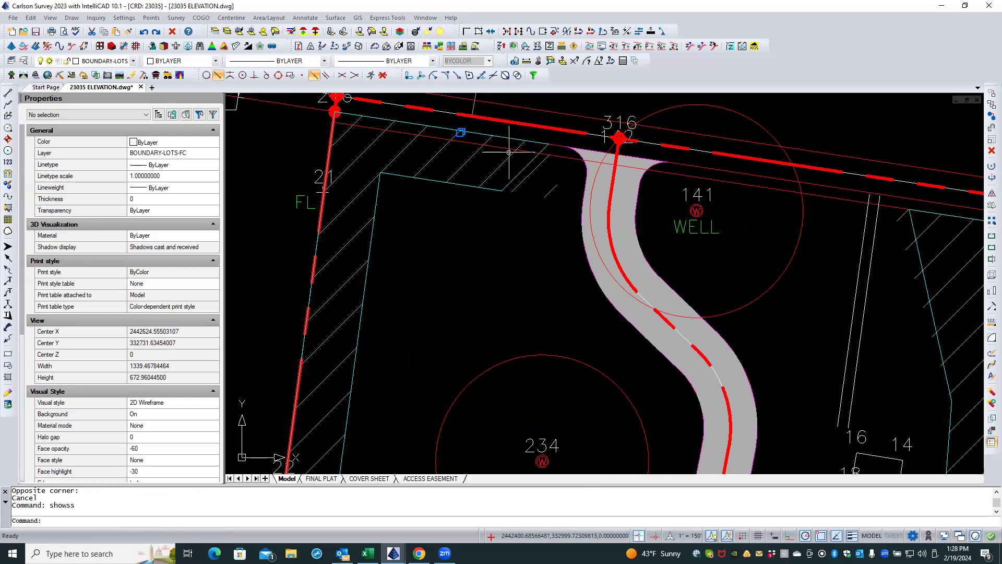
pyautogui.click(501, 165)
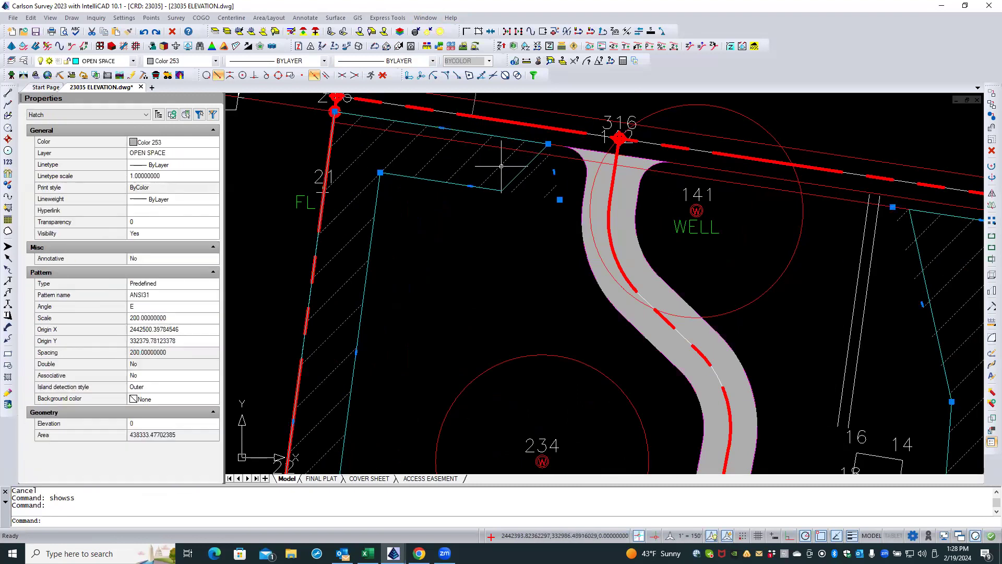
pyautogui.scroll(2, 548, 208)
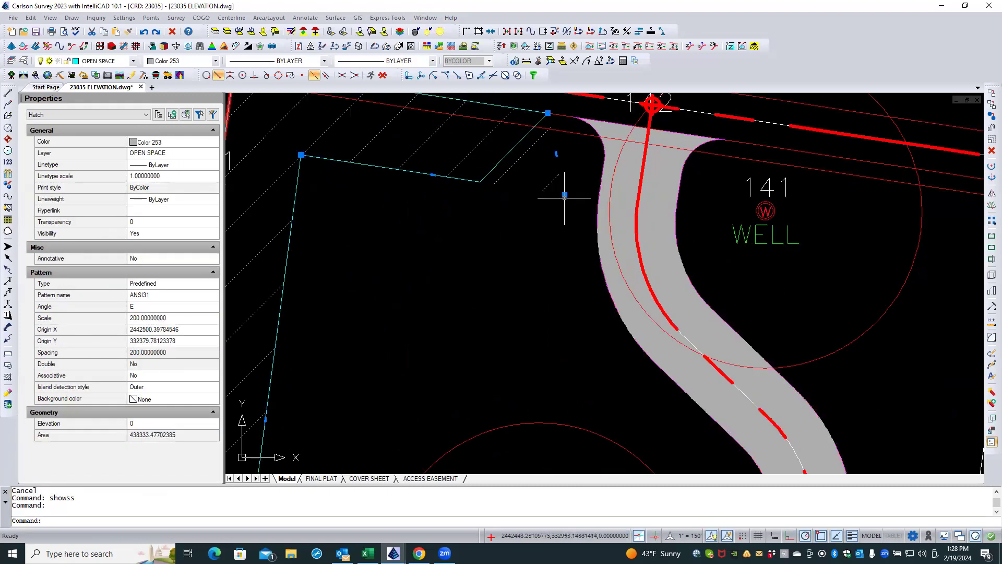
pyautogui.click(564, 195)
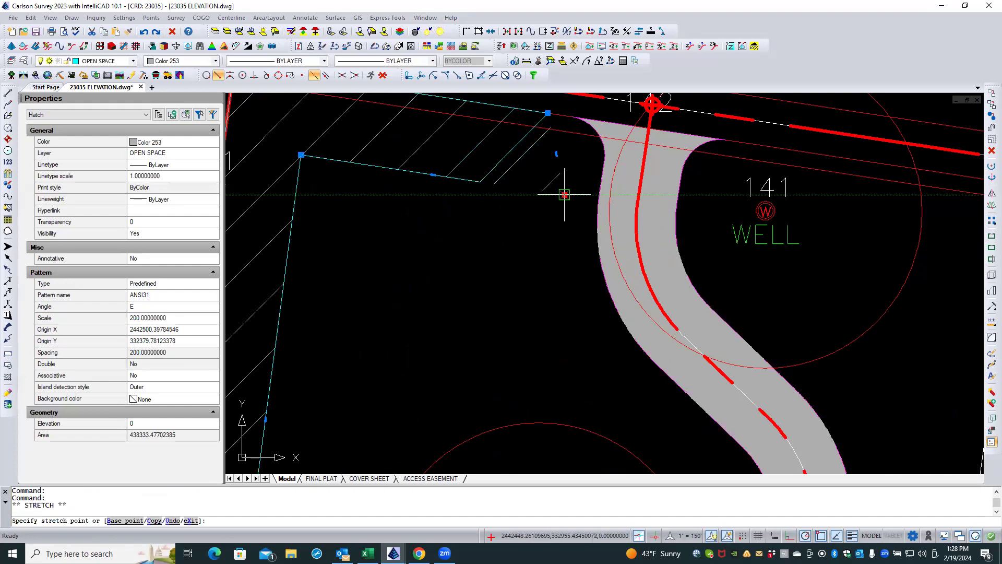
pyautogui.click(479, 182)
# - Stretch the open space hatch's stray northwest corner east of the road onto the adjusted eastern polyline's corner
pyautogui.scroll(-4, 378, 206)
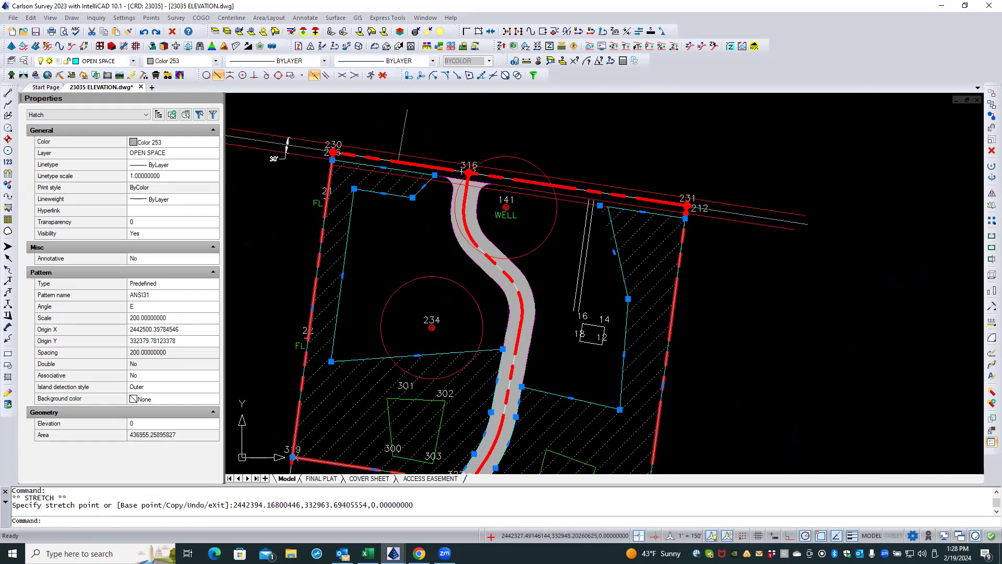
pyautogui.scroll(2, 615, 228)
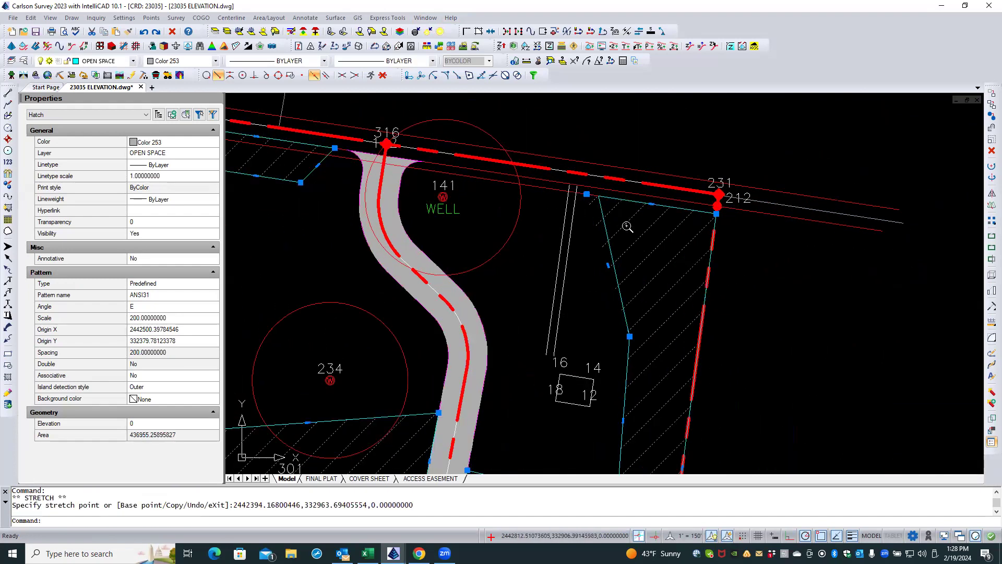
pyautogui.click(587, 194)
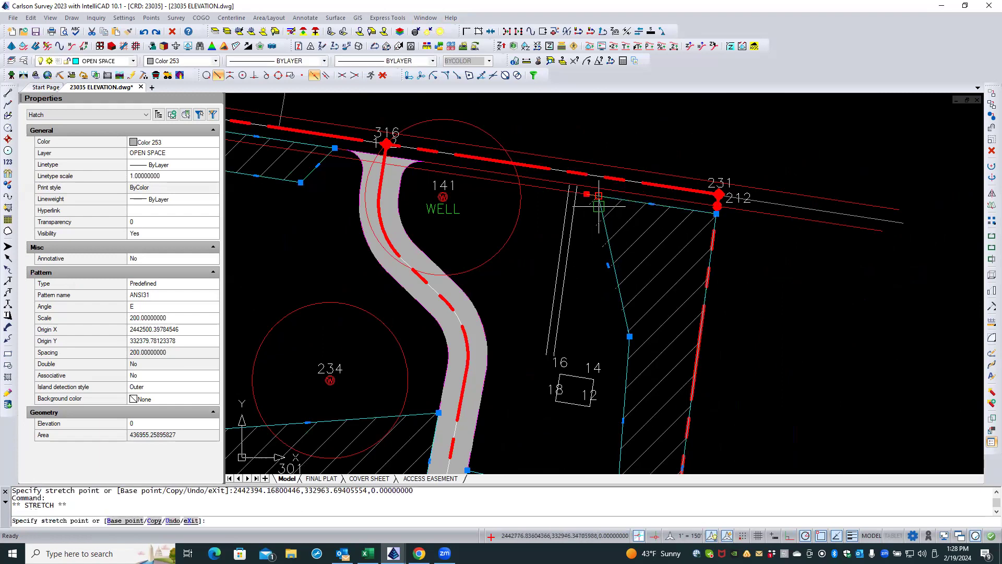
pyautogui.click(599, 196)
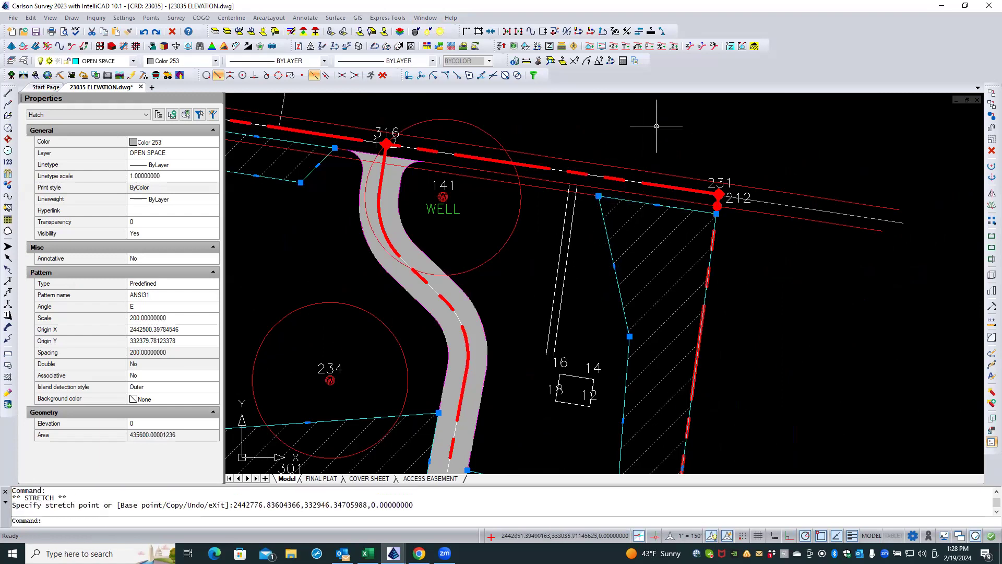
pyautogui.scroll(-1, 655, 125)
pyautogui.scroll(-2, 693, 132)
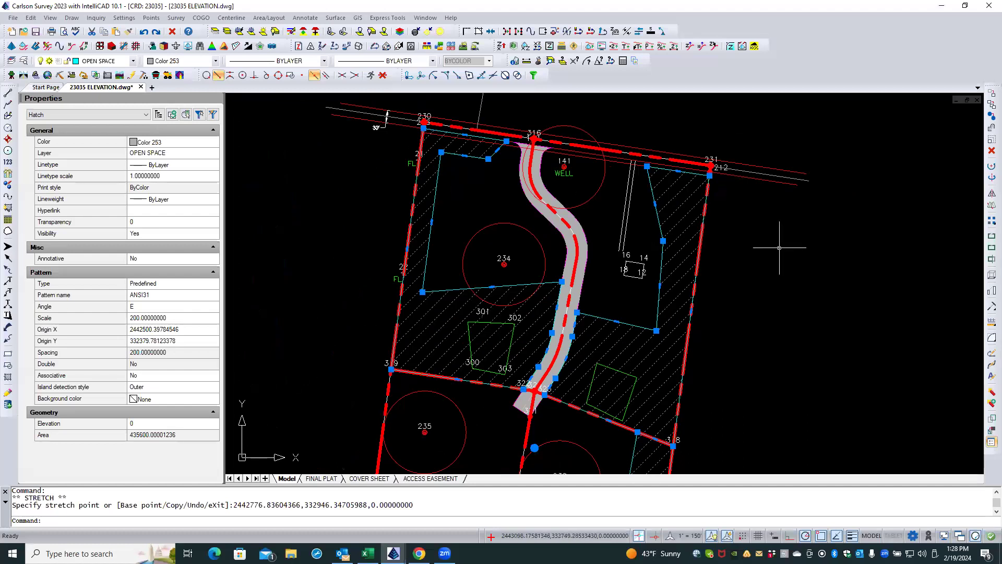
pyautogui.press('Escape')
pyautogui.press('Escape')
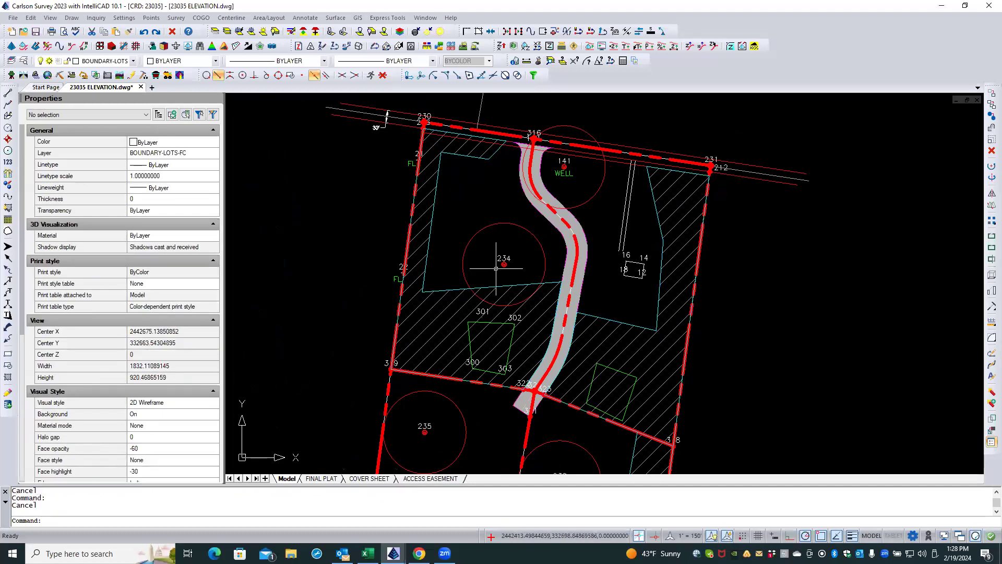
# - Check the areas of the western and eastern open space polylines in their properties and save the drawing
pyautogui.click(454, 288)
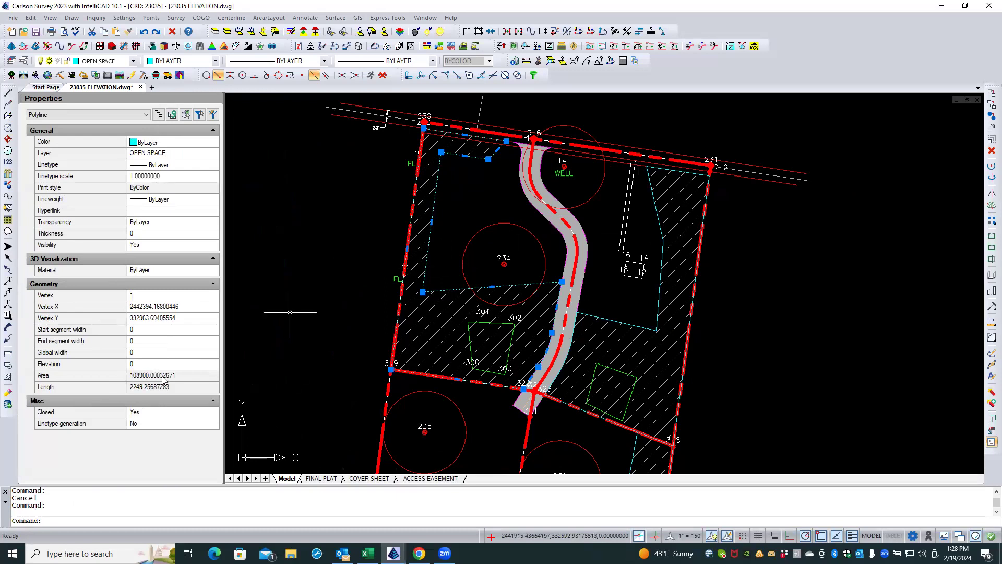
pyautogui.press('Escape')
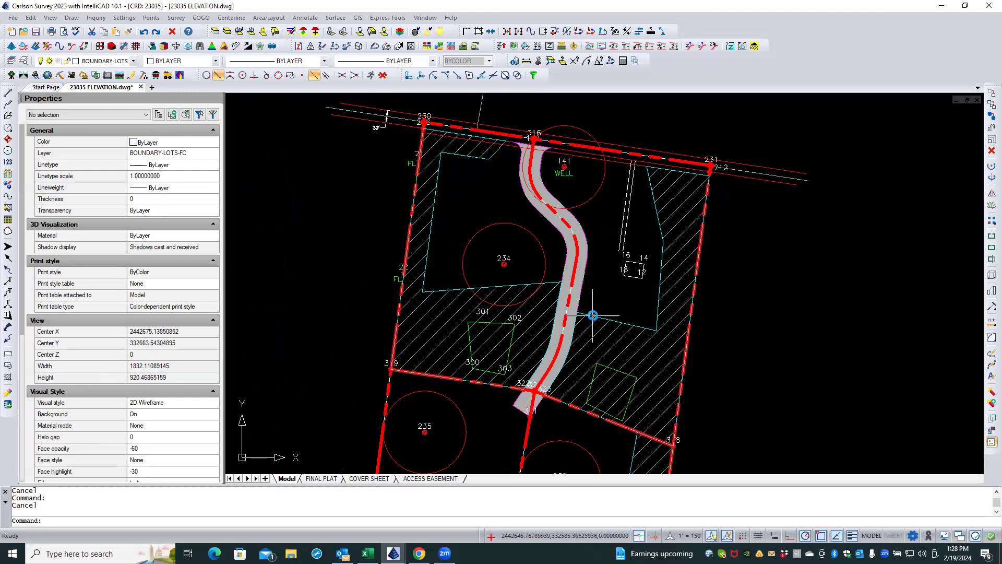
pyautogui.click(586, 315)
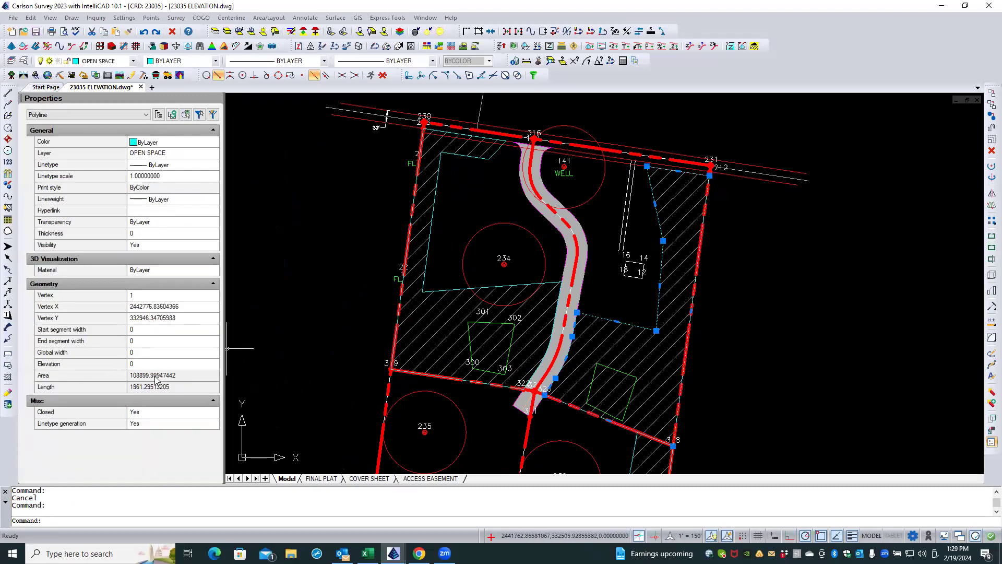
pyautogui.press('Escape')
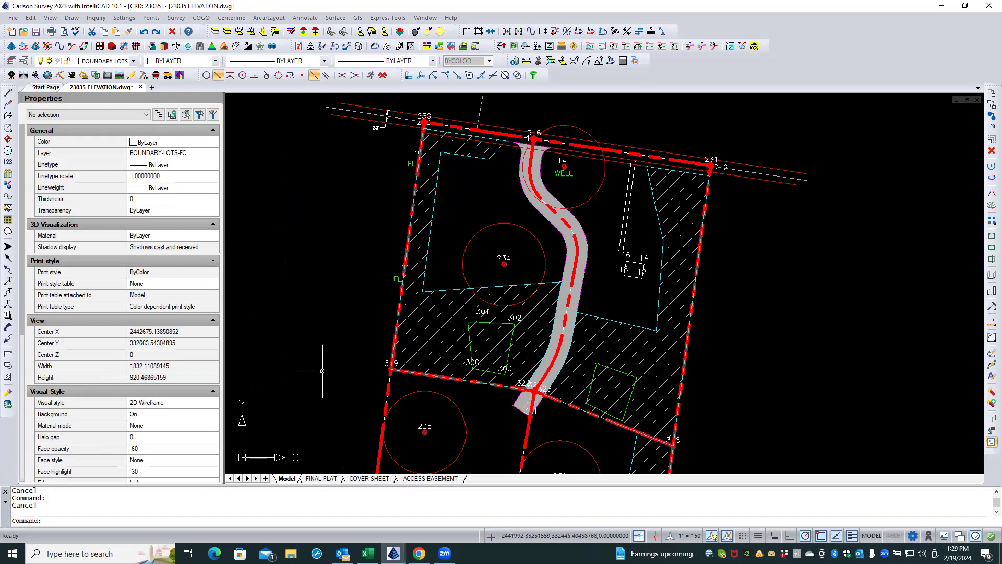
pyautogui.click(36, 34)
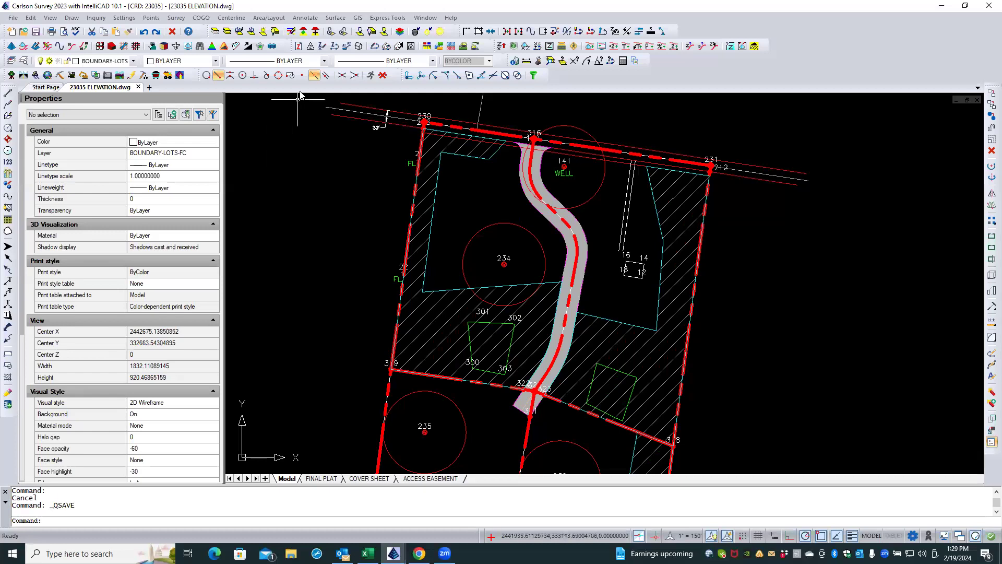
pyautogui.click(305, 18)
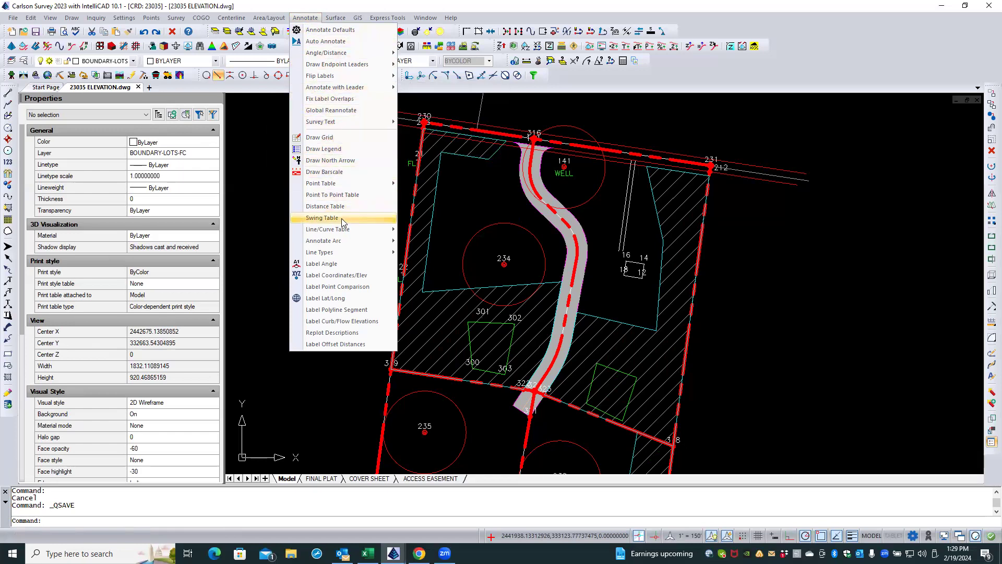
pyautogui.moveTo(337, 233)
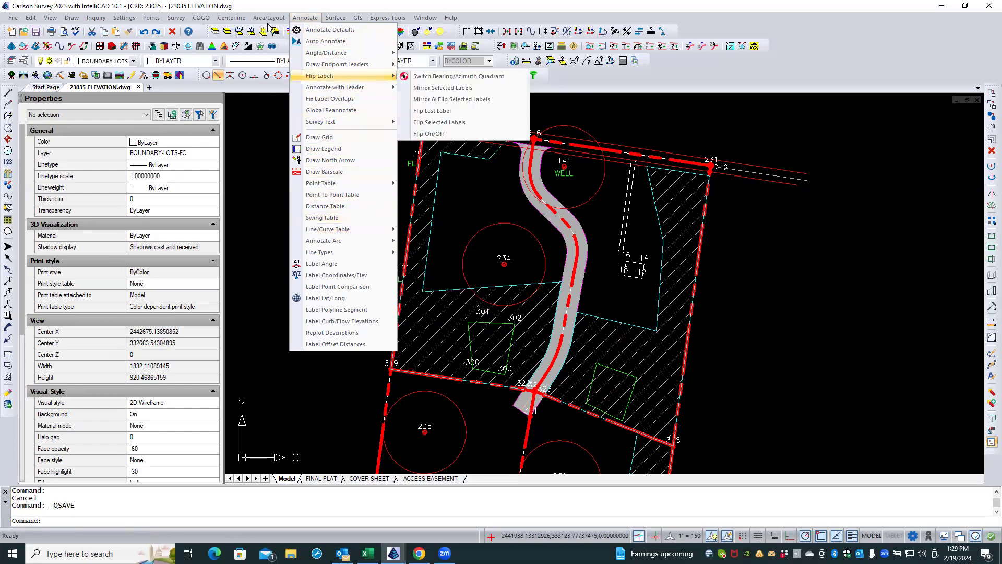
pyautogui.moveTo(269, 21)
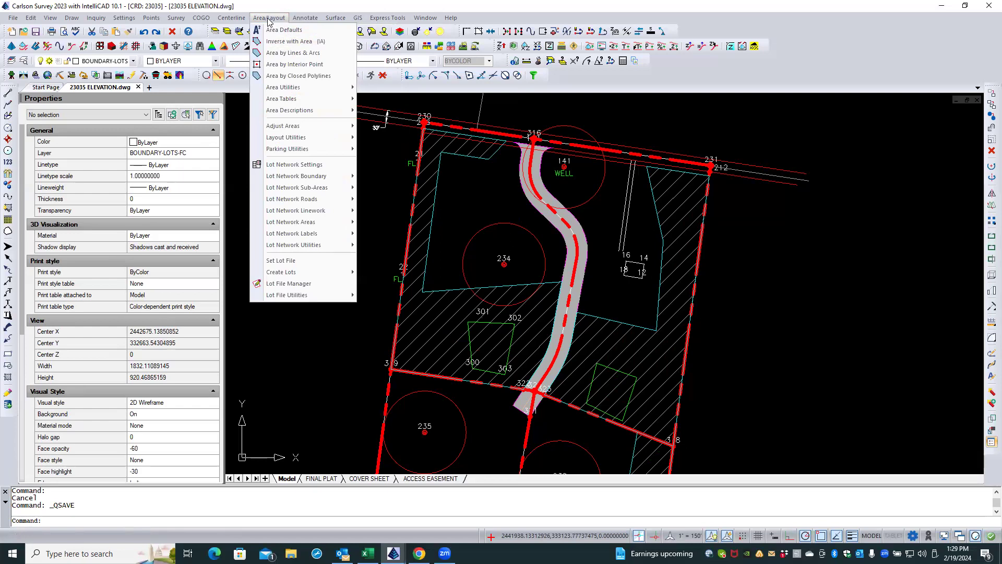
pyautogui.moveTo(305, 18)
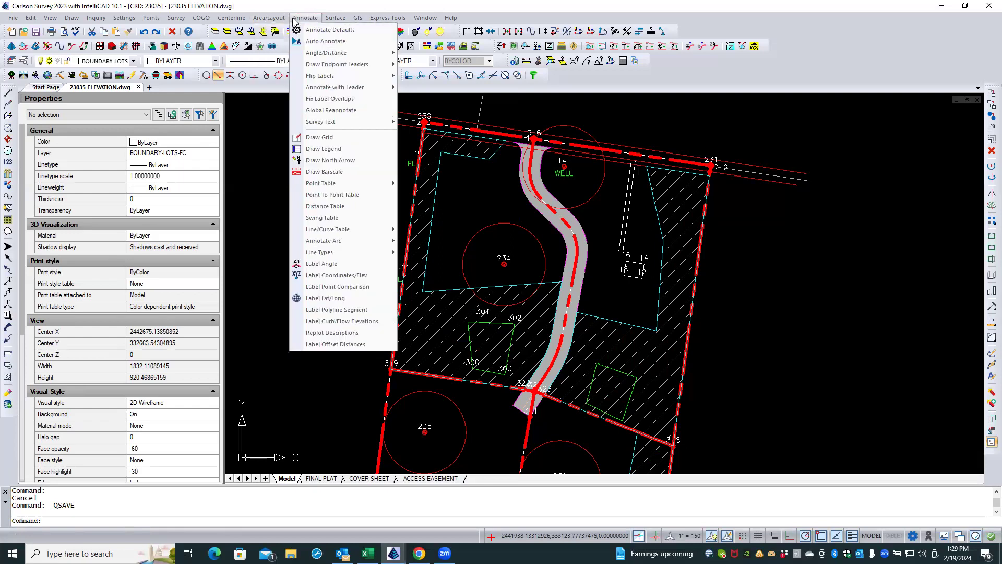
pyautogui.click(243, 181)
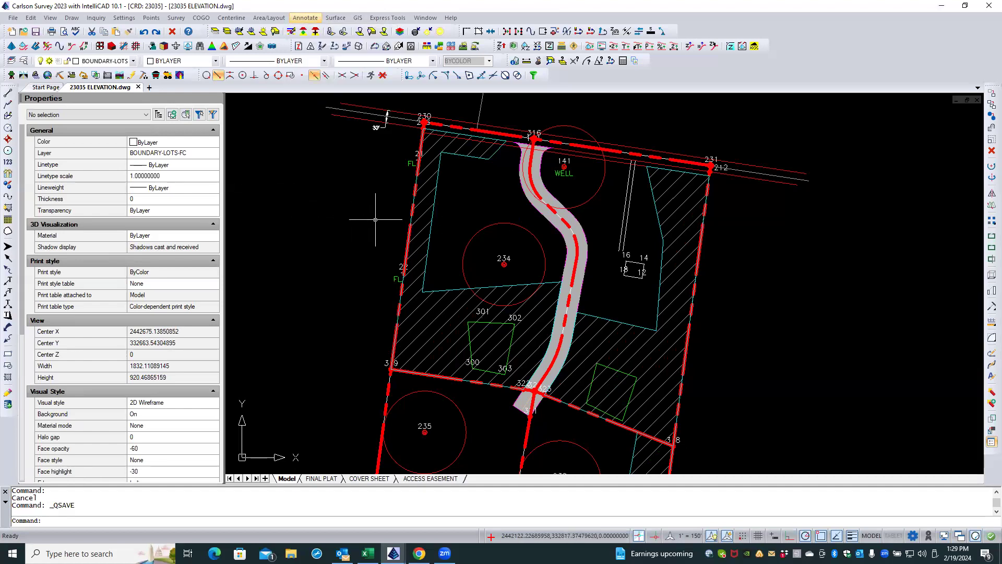
# - Isolate the BOUNDARY layer by picking the outer boundary polyline that overlaps the C-BDY one
pyautogui.scroll(1, 375, 219)
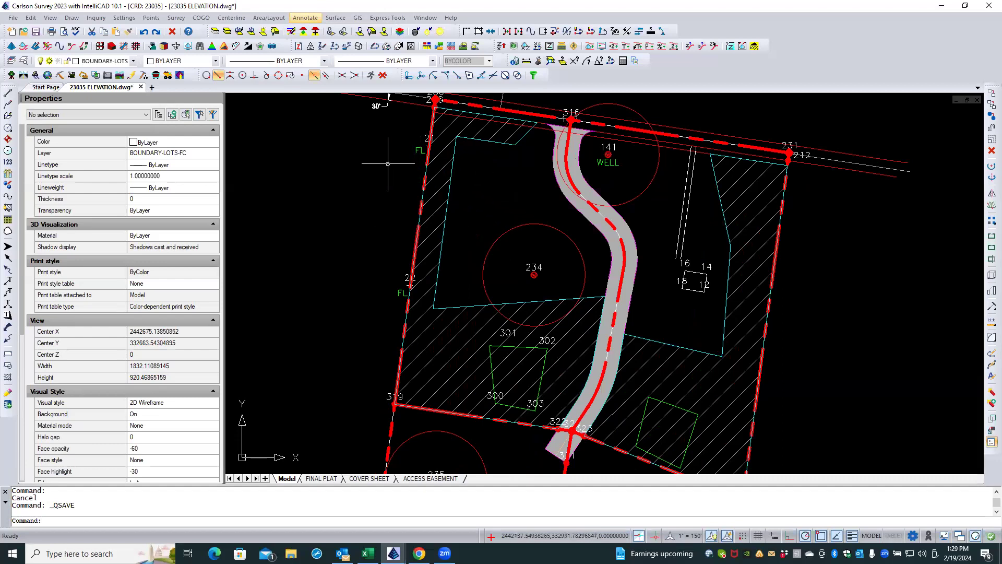
pyautogui.click(215, 33)
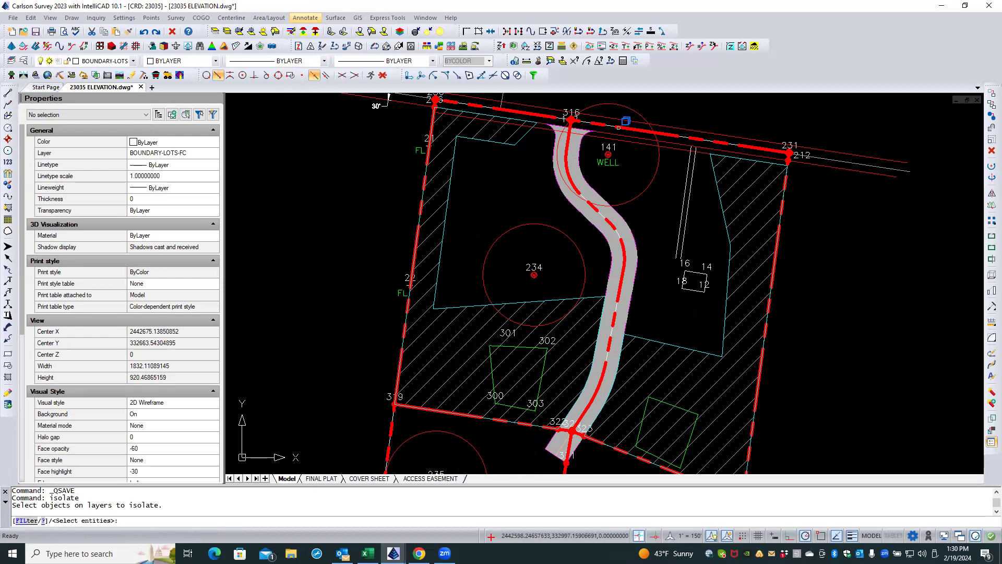
pyautogui.click(618, 126)
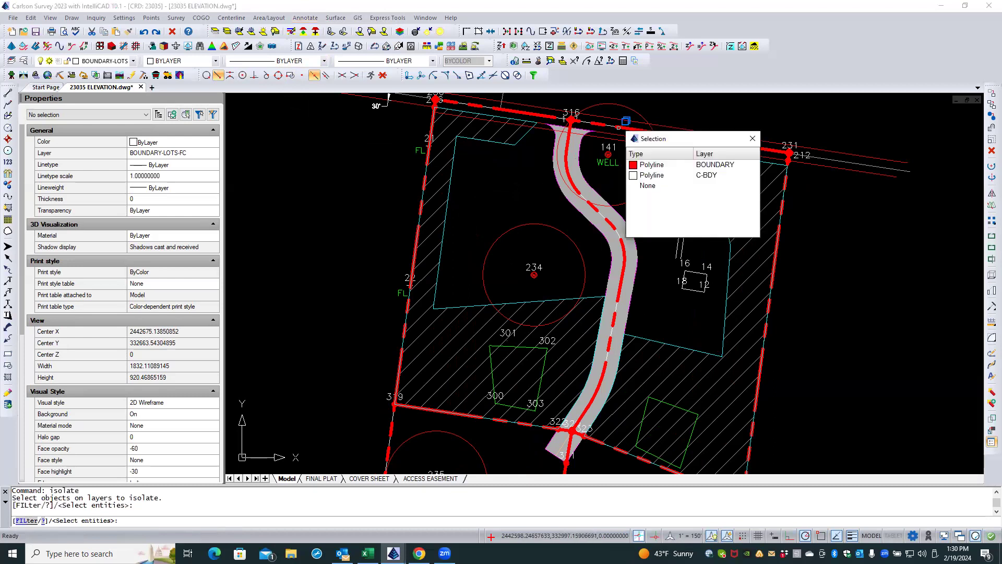
pyautogui.click(640, 165)
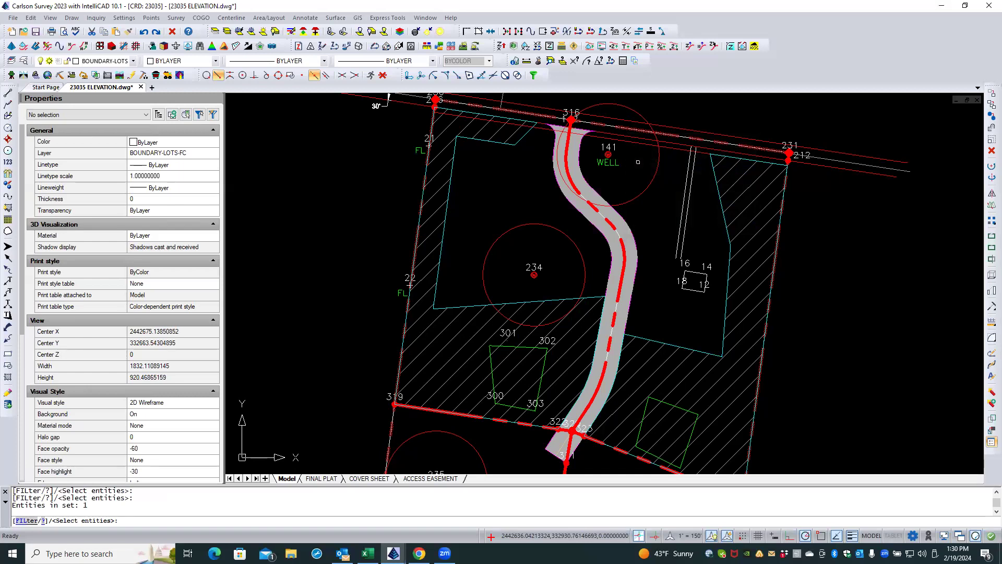
pyautogui.press('Return')
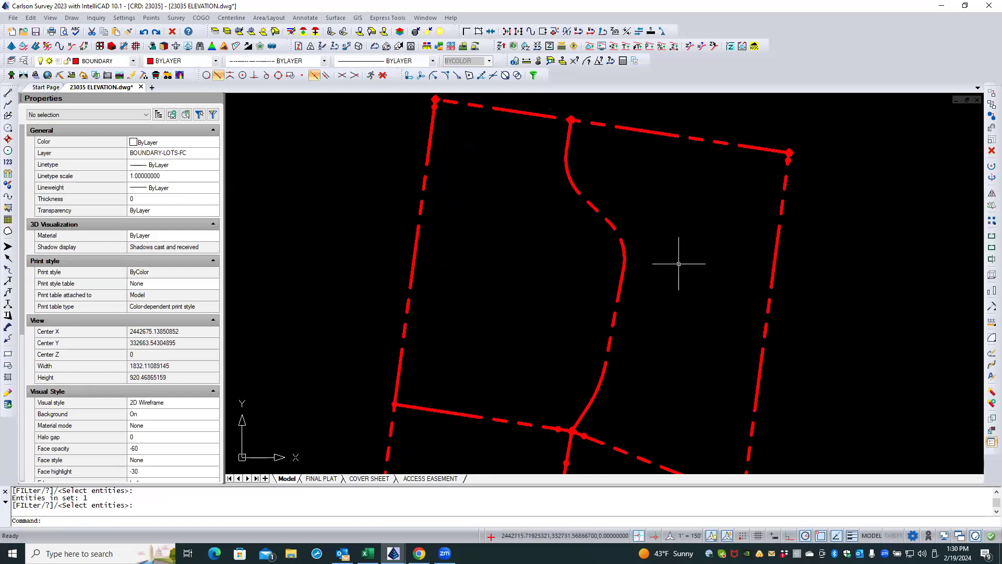
# - Start Auto Annotate for the lot lines and set the line table's starting number to 1
pyautogui.scroll(-2, 675, 264)
pyautogui.scroll(-1, 678, 276)
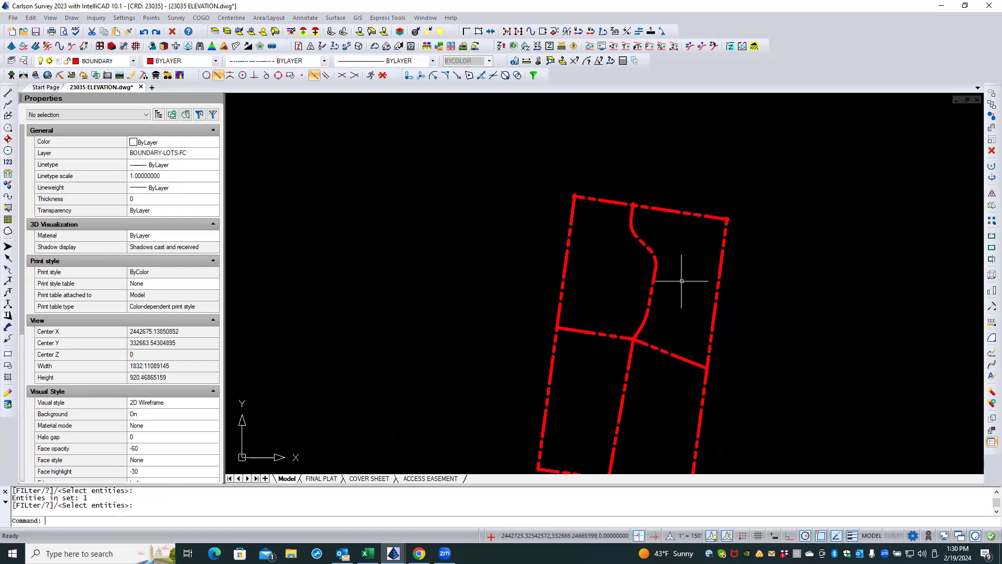
pyautogui.scroll(-1, 663, 224)
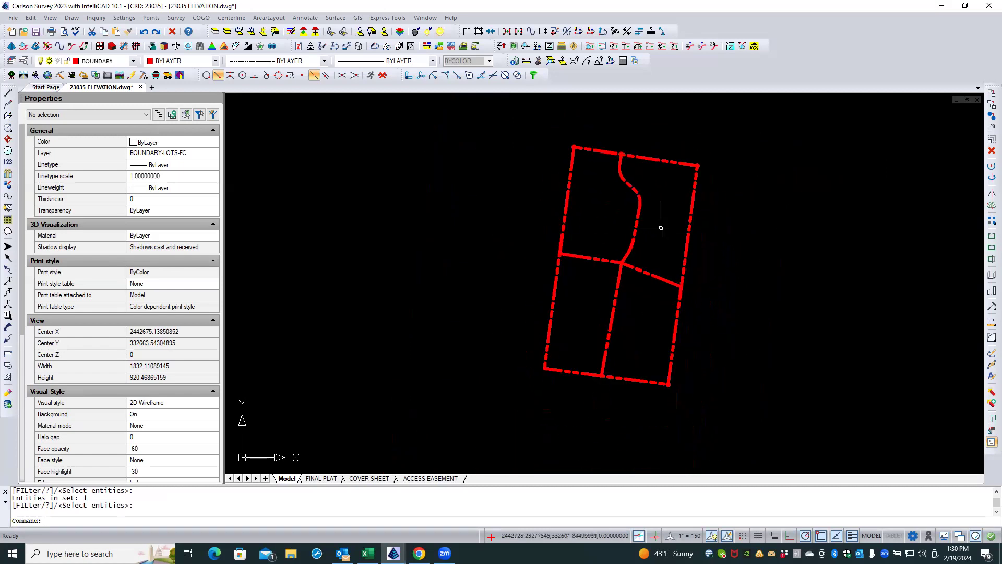
pyautogui.scroll(2, 661, 228)
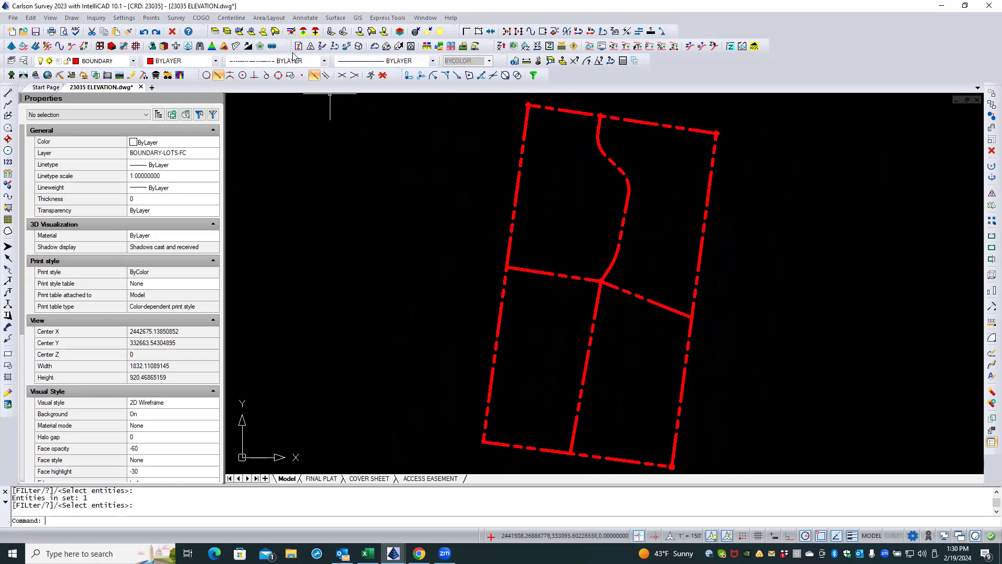
pyautogui.click(304, 18)
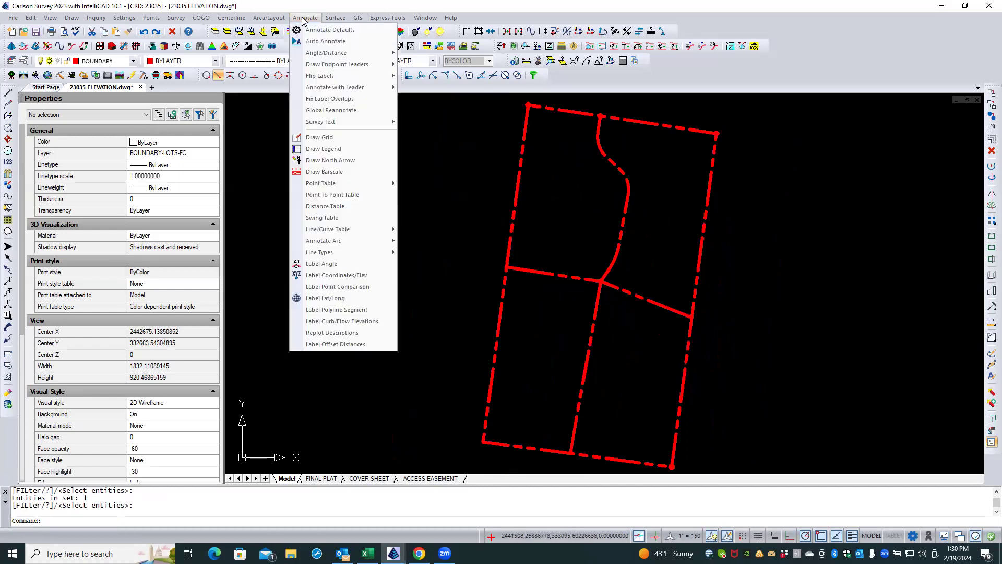
pyautogui.click(315, 41)
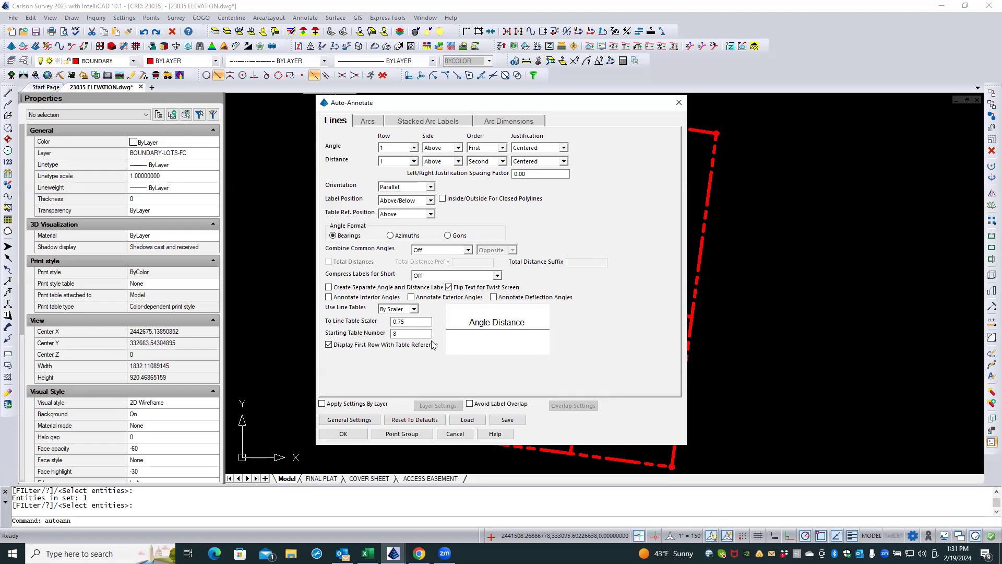
pyautogui.click(413, 334)
pyautogui.moveTo(412, 335); pyautogui.dragTo(387, 334)
pyautogui.write('1')
# - Set the curve table's starting number to 1 for arcs and accept the Auto-Annotate settings
pyautogui.click(368, 122)
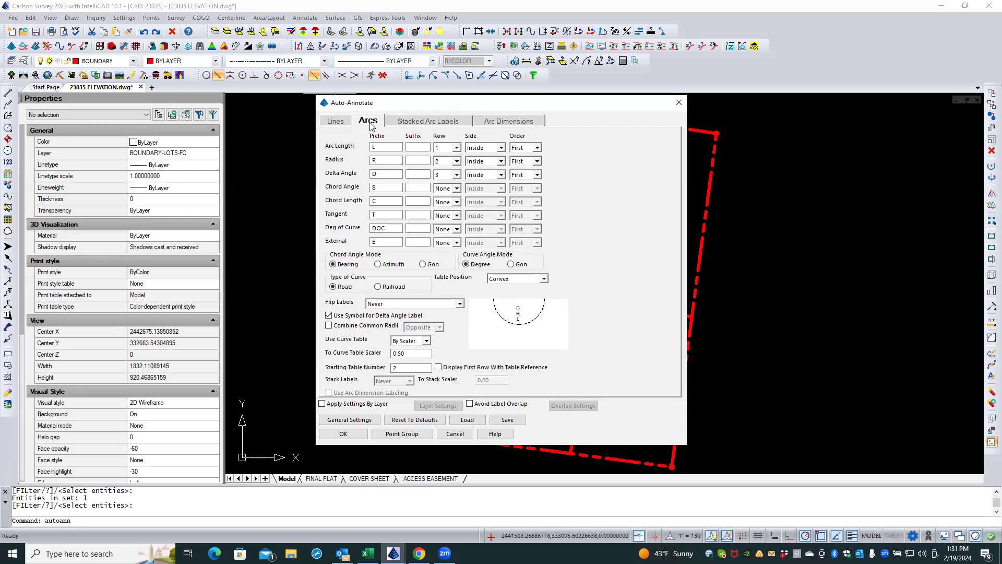
pyautogui.click(403, 365)
pyautogui.doubleClick(403, 368)
pyautogui.write('1')
pyautogui.click(339, 434)
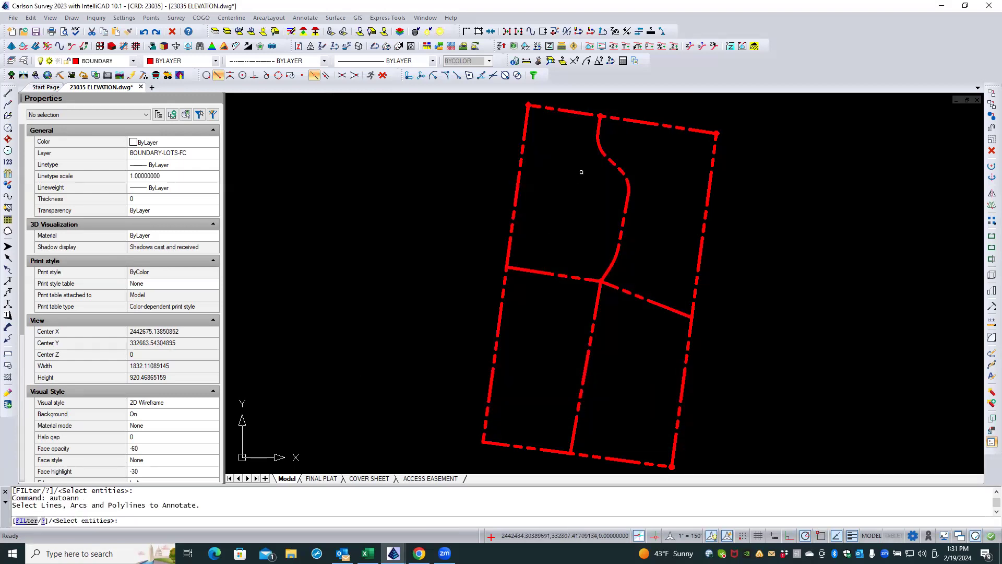
# - Annotate the outer boundary, curved road line, cross lot line and southern dividing line, placing the line table east of the lots
pyautogui.click(637, 122)
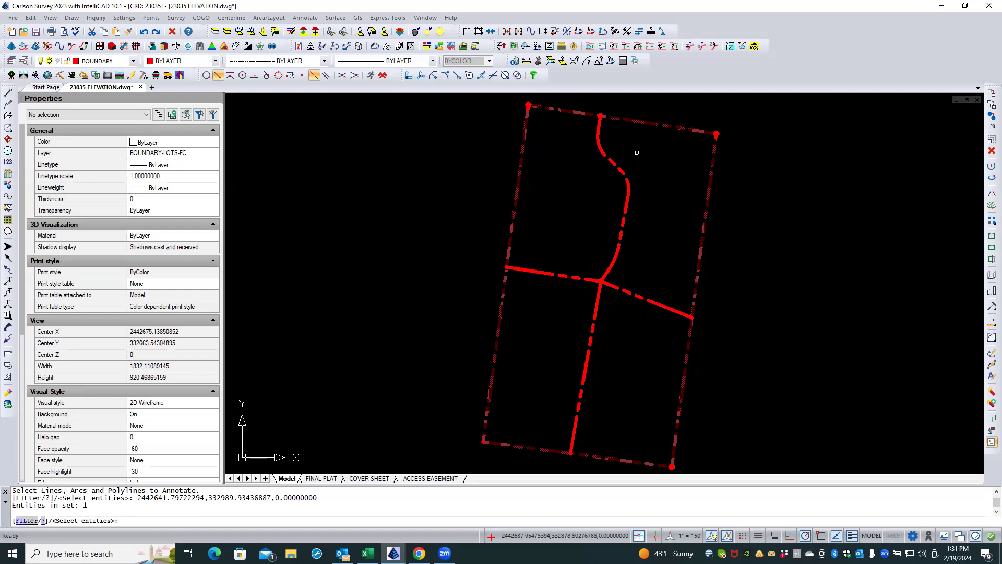
pyautogui.click(601, 150)
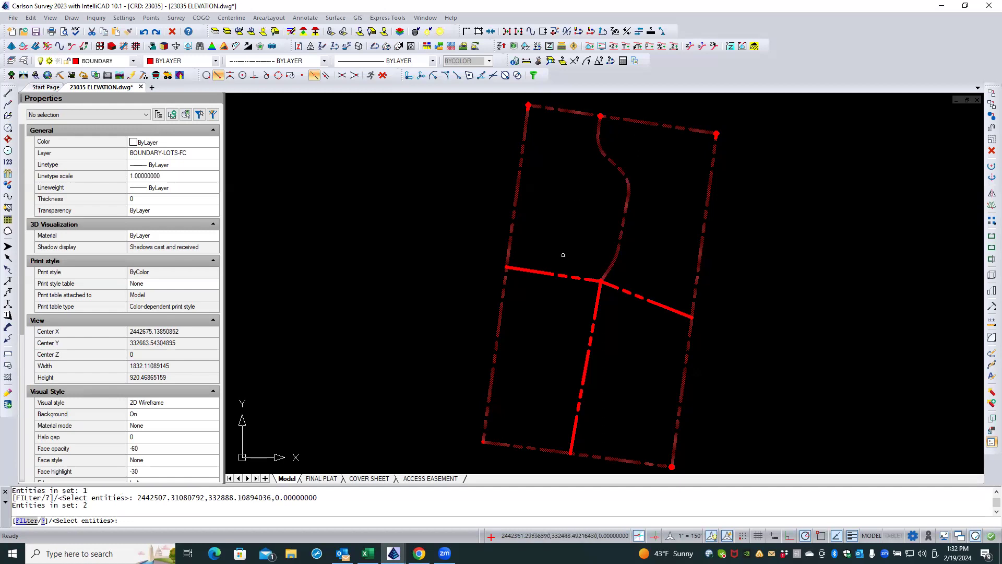
pyautogui.click(553, 274)
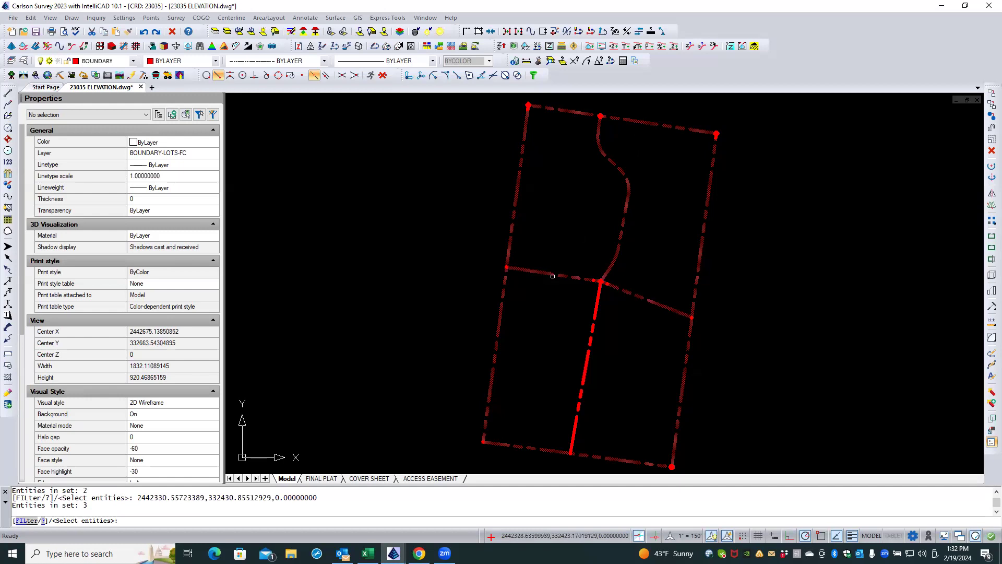
pyautogui.click(595, 313)
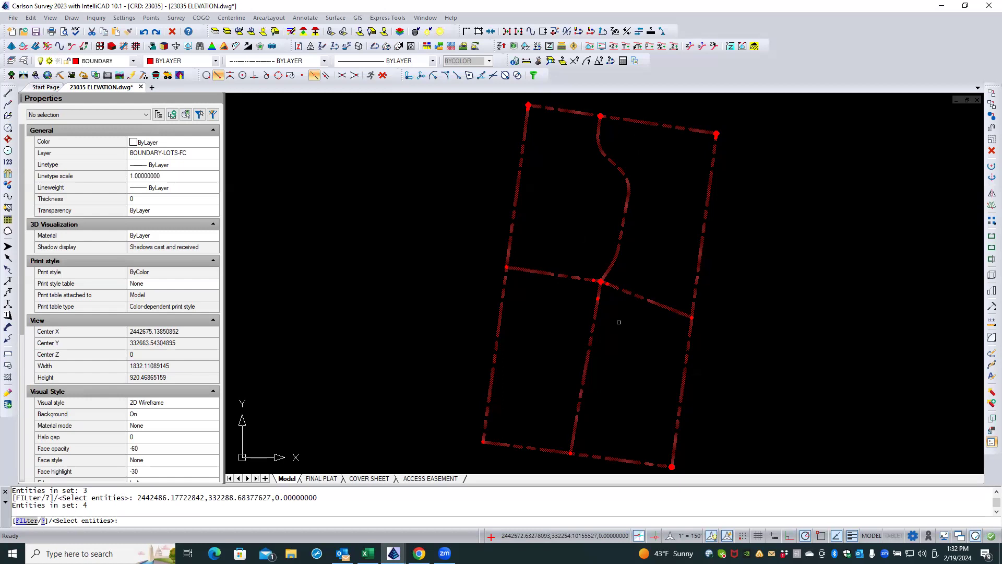
pyautogui.press('Return')
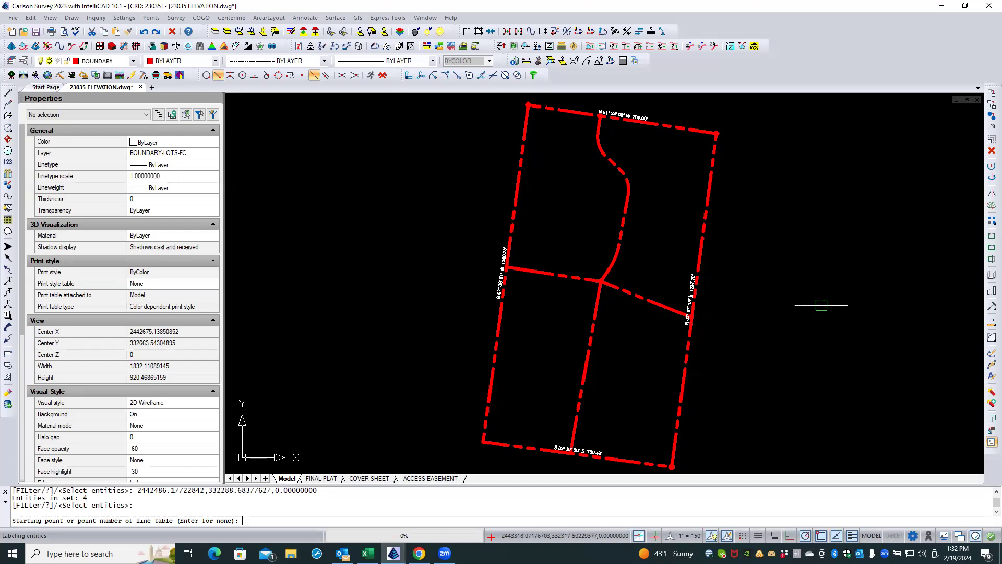
pyautogui.click(821, 305)
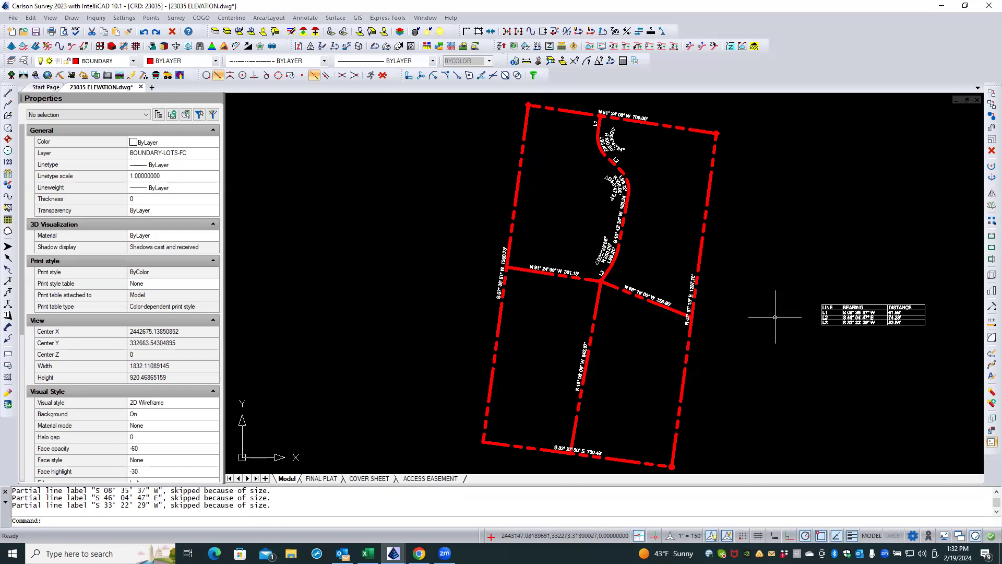
pyautogui.scroll(5, 639, 186)
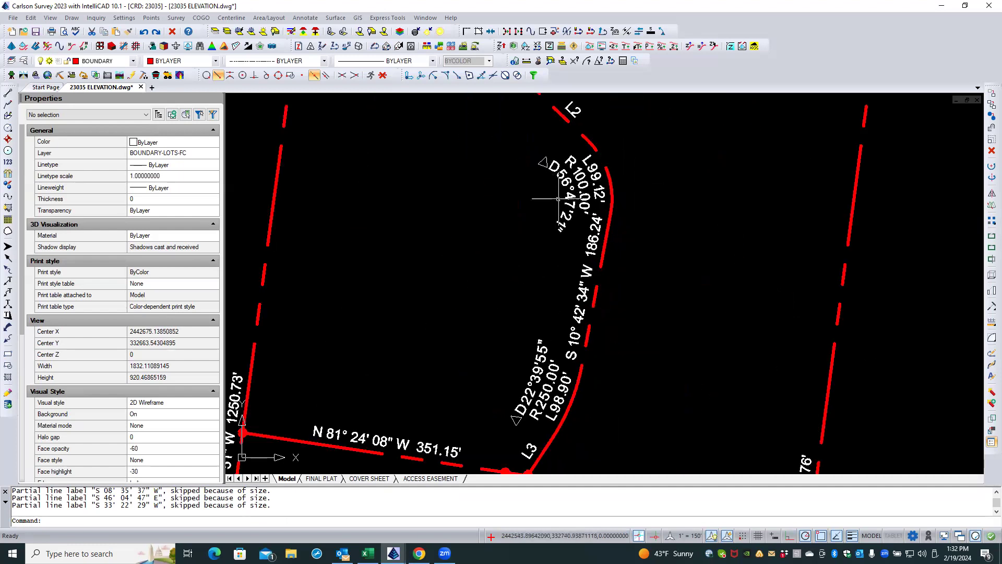
# - Move the southern boundary's bearing and distance label just below the boundary line
pyautogui.scroll(-5, 550, 194)
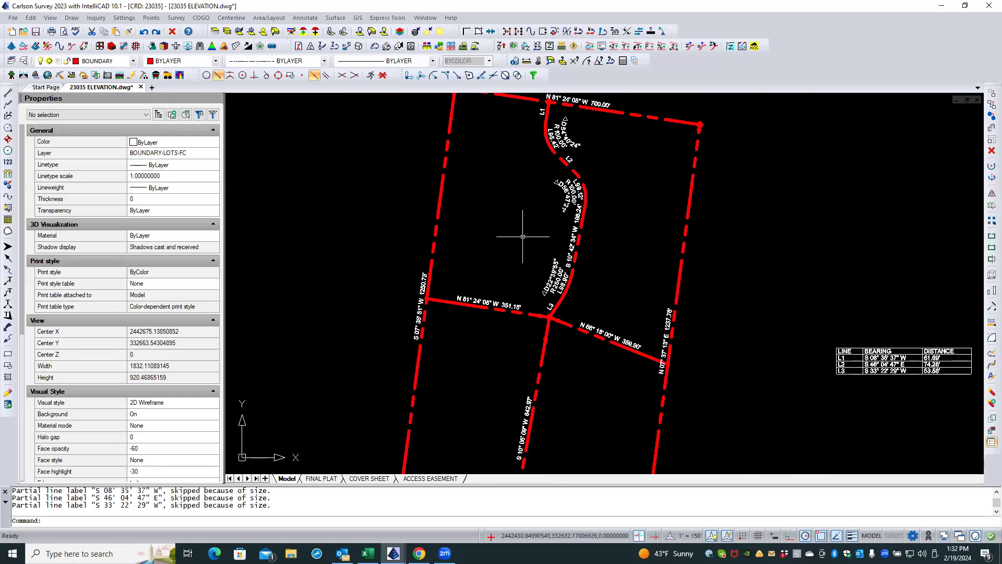
pyautogui.scroll(-2, 515, 234)
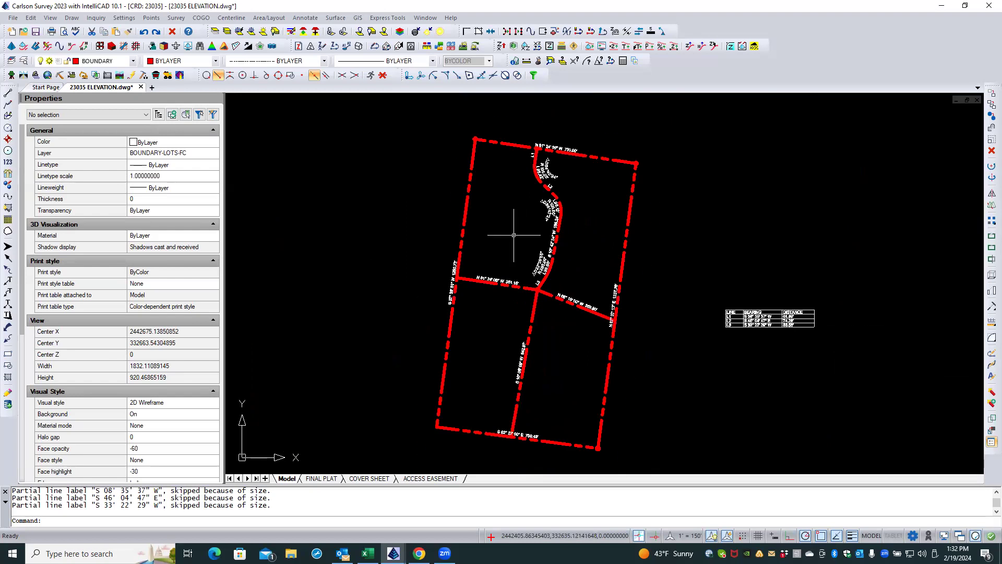
pyautogui.scroll(2, 516, 235)
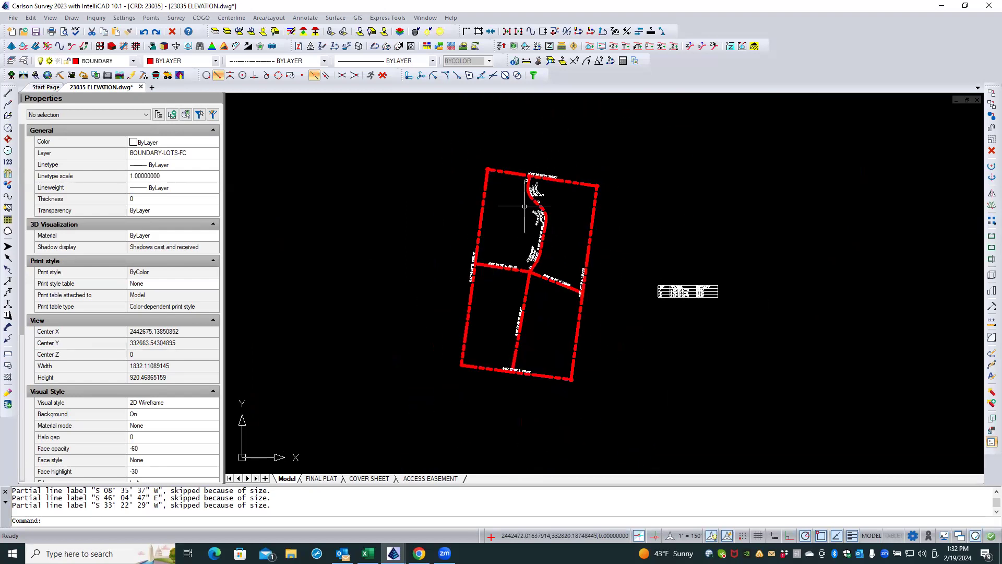
pyautogui.scroll(2, 505, 386)
pyautogui.scroll(2, 505, 386)
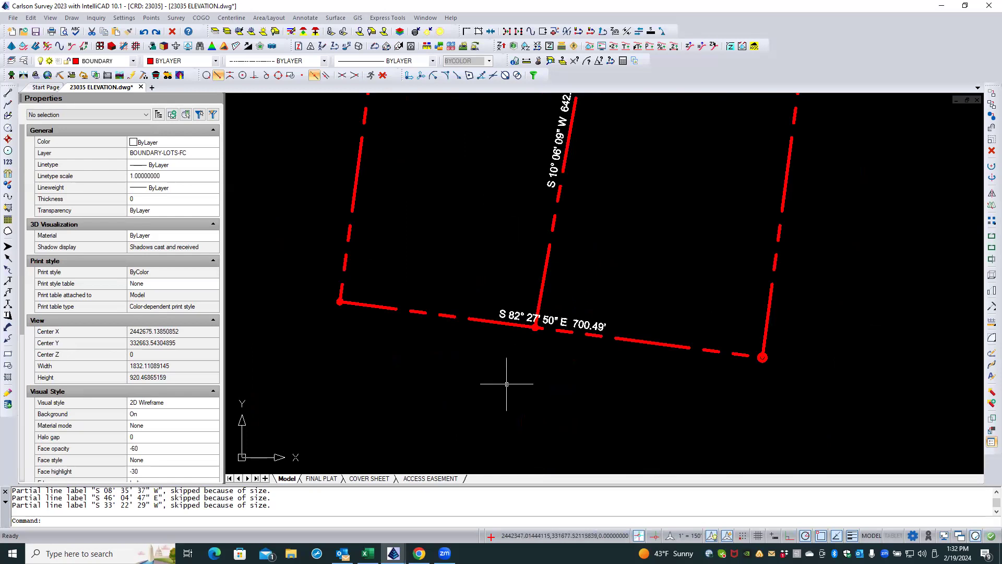
pyautogui.click(581, 324)
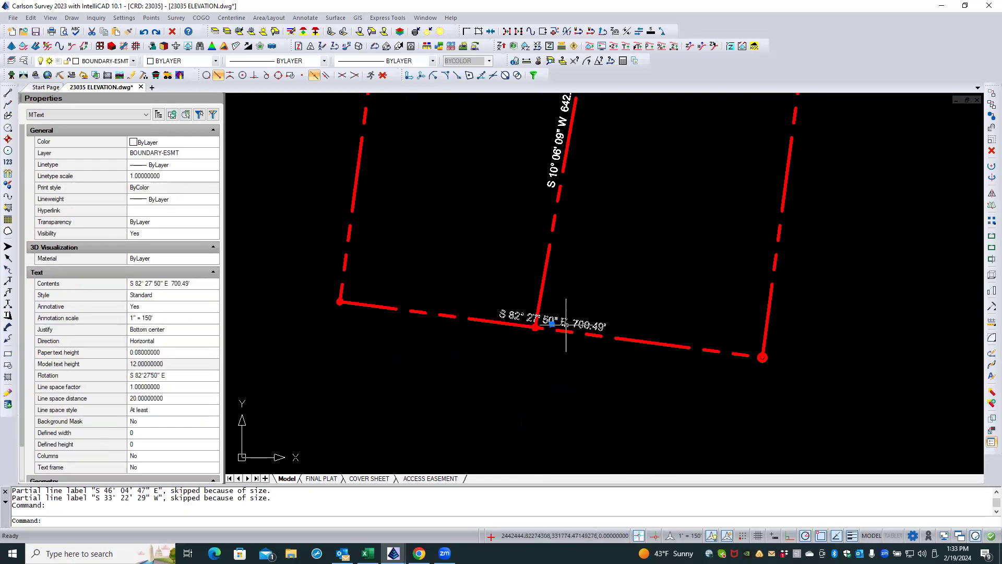
pyautogui.click(551, 324)
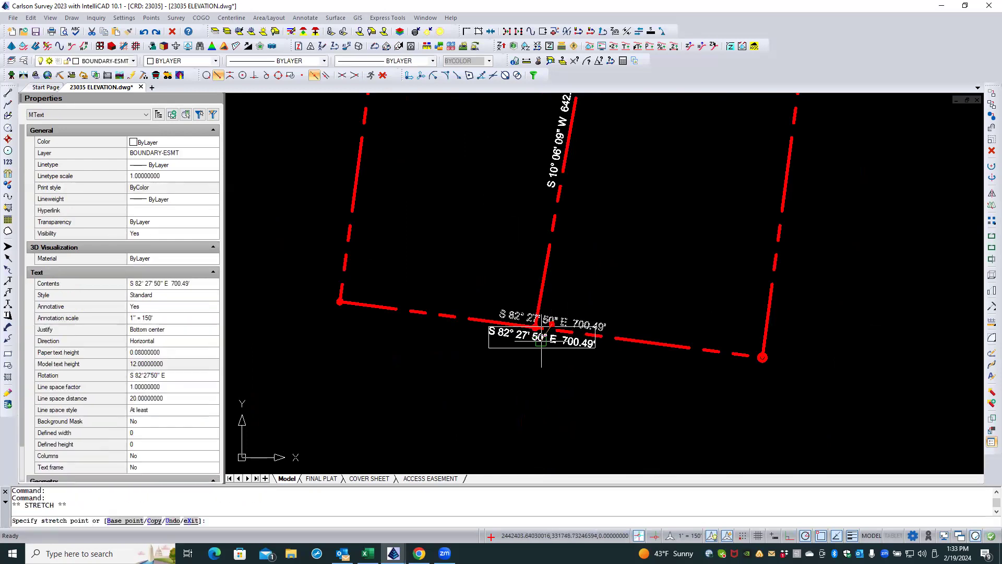
pyautogui.click(538, 344)
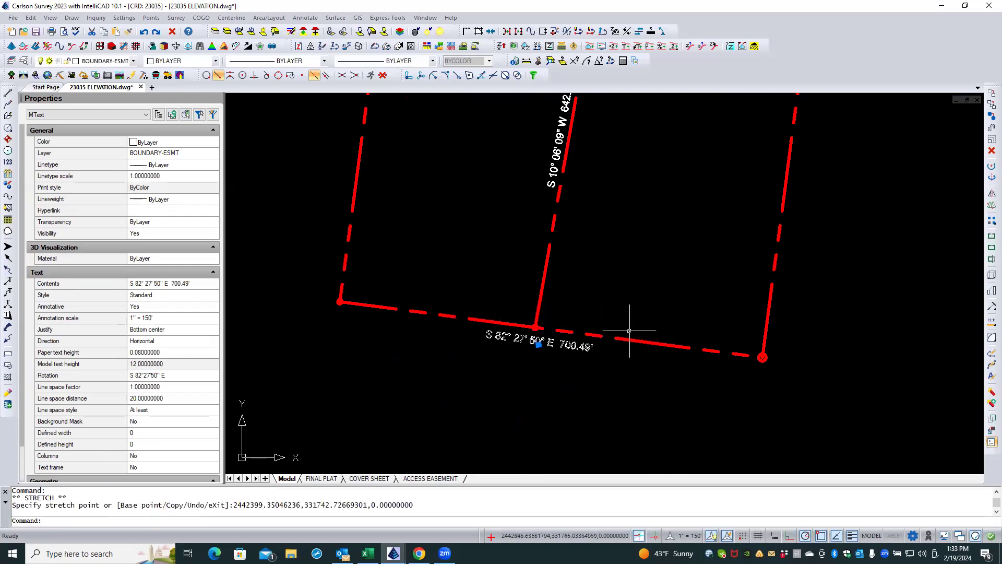
pyautogui.scroll(-2, 547, 399)
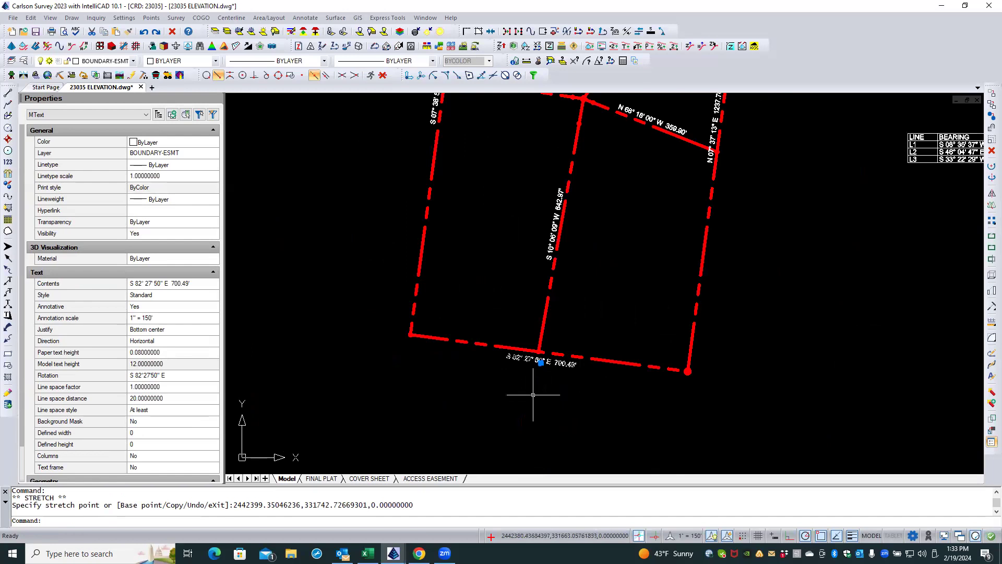
pyautogui.press('Escape')
pyautogui.press('Escape')
# - Check which layer the bearing and distance label on the southern dividing line is on
pyautogui.scroll(-3, 525, 402)
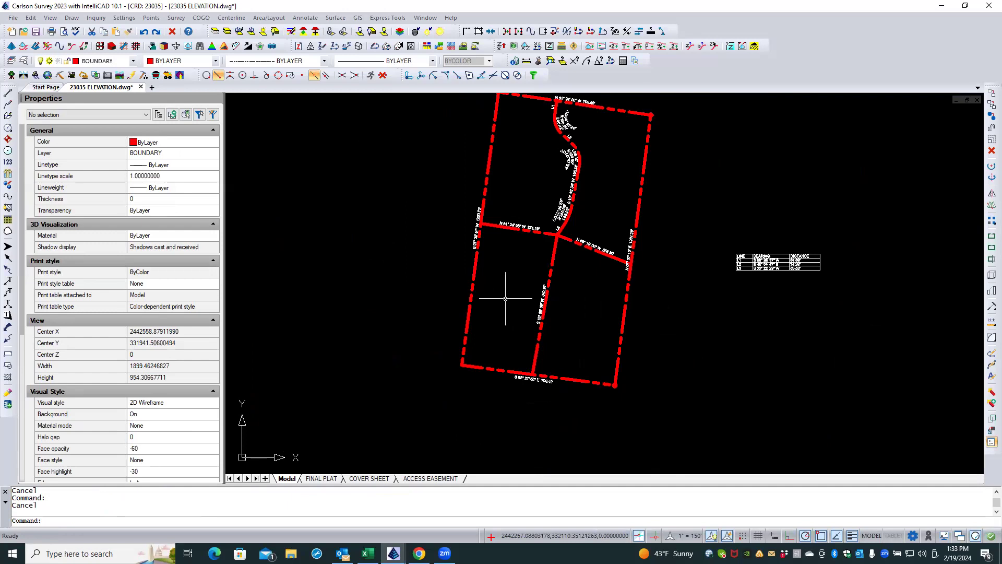
pyautogui.click(543, 289)
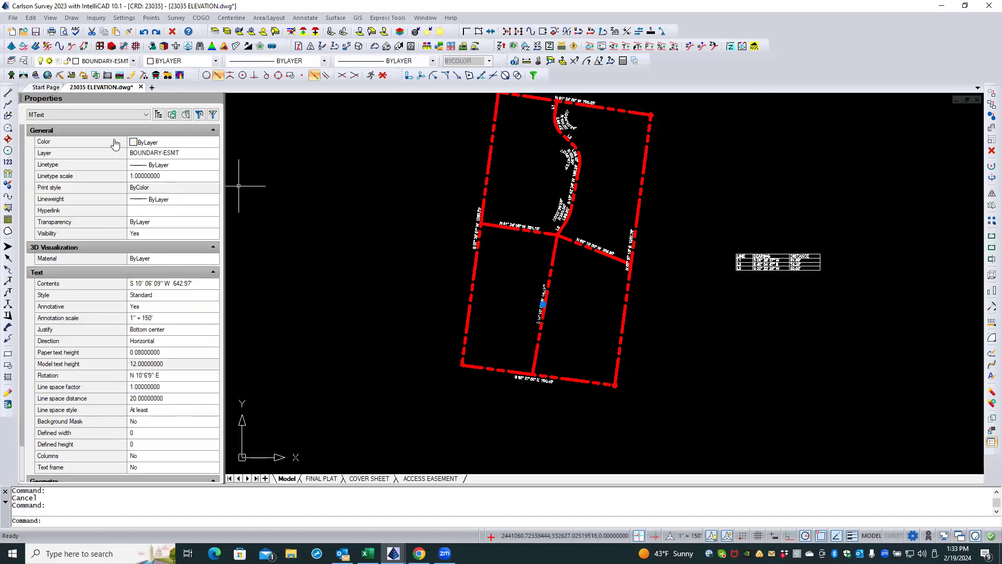
pyautogui.press('Escape')
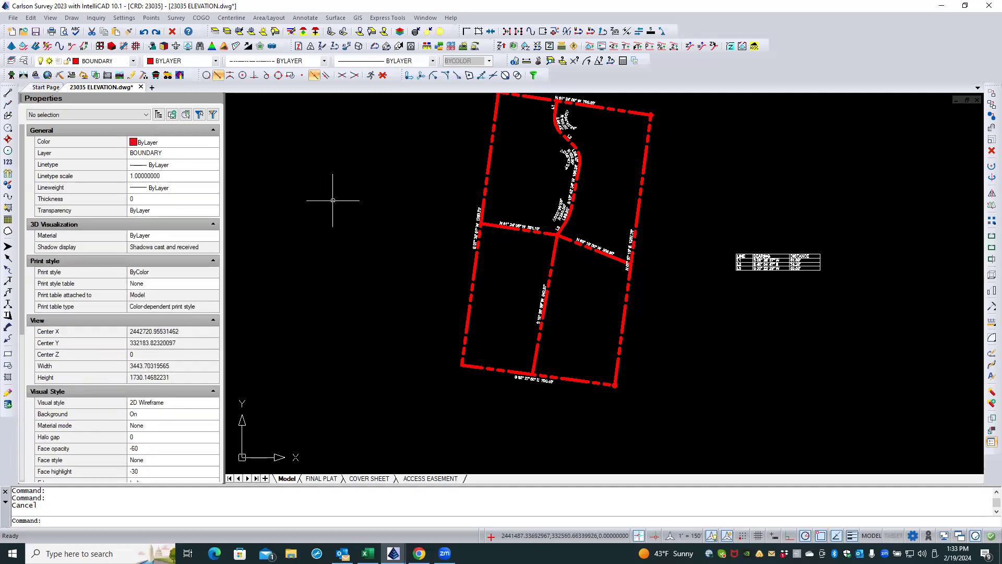
# - Restore the hidden layers and isolate only the annotation layer by picking the western boundary's bearing label
pyautogui.click(226, 32)
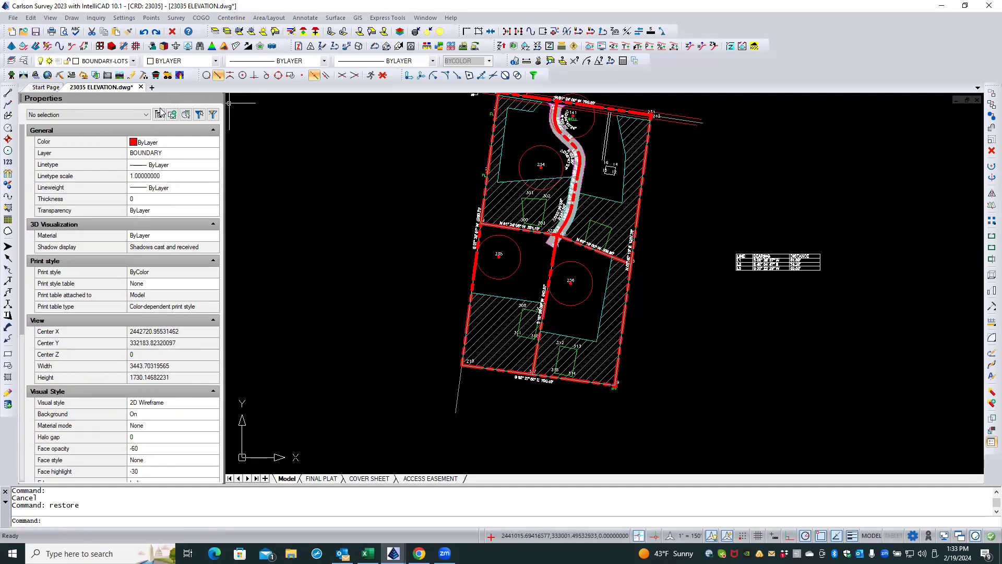
pyautogui.click(214, 32)
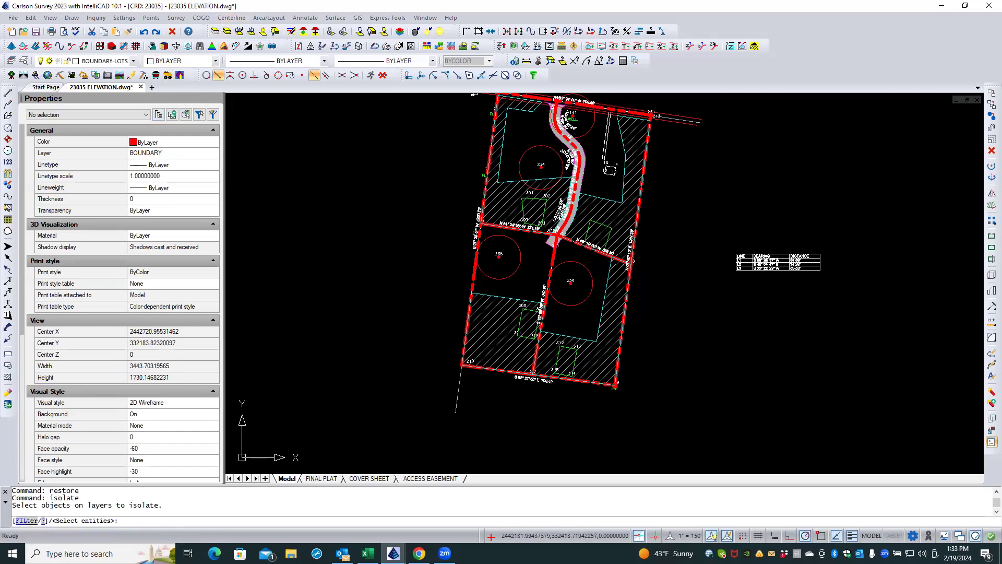
pyautogui.click(474, 233)
pyautogui.press('Return')
pyautogui.scroll(-3, 465, 261)
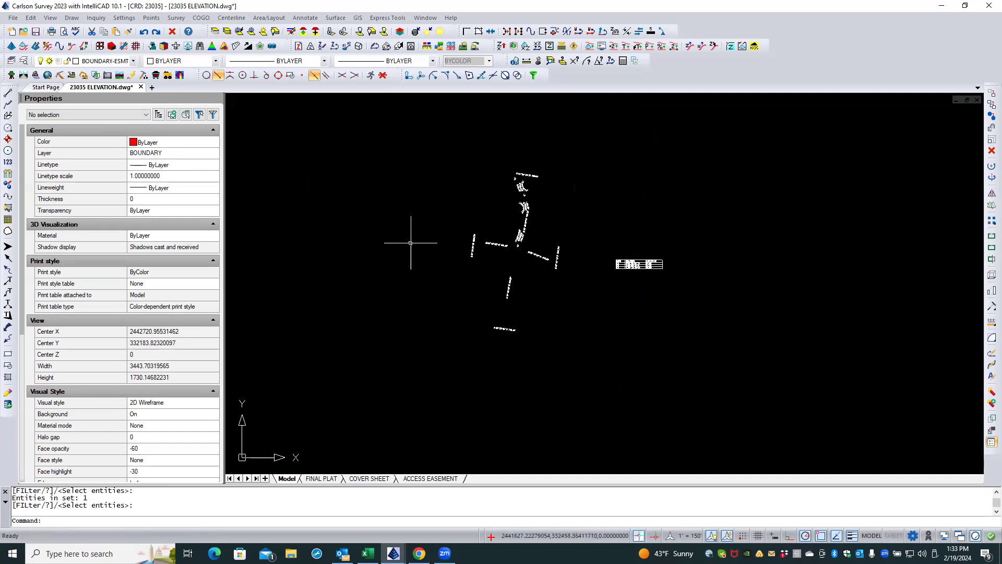
pyautogui.scroll(3, 562, 200)
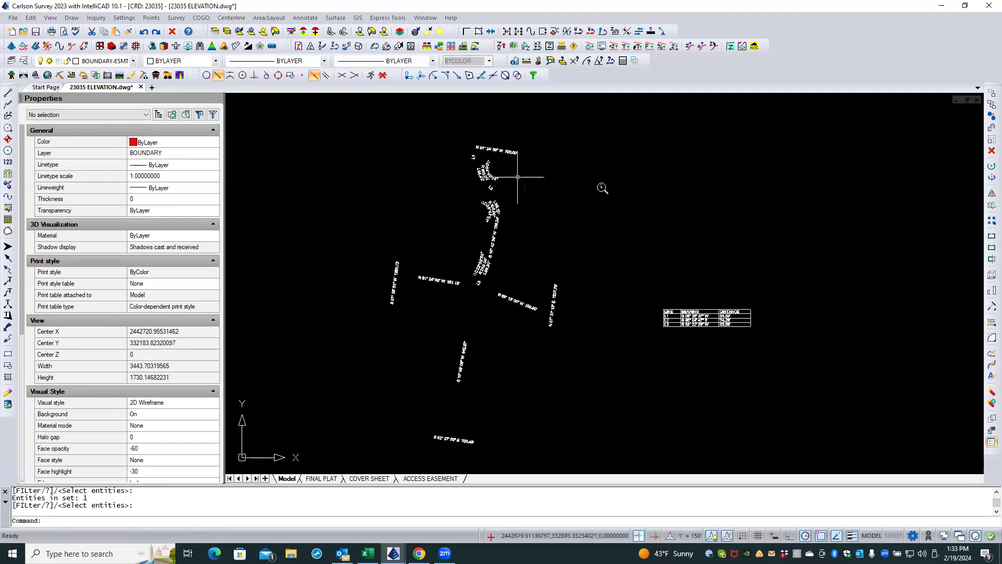
pyautogui.scroll(-2, 595, 185)
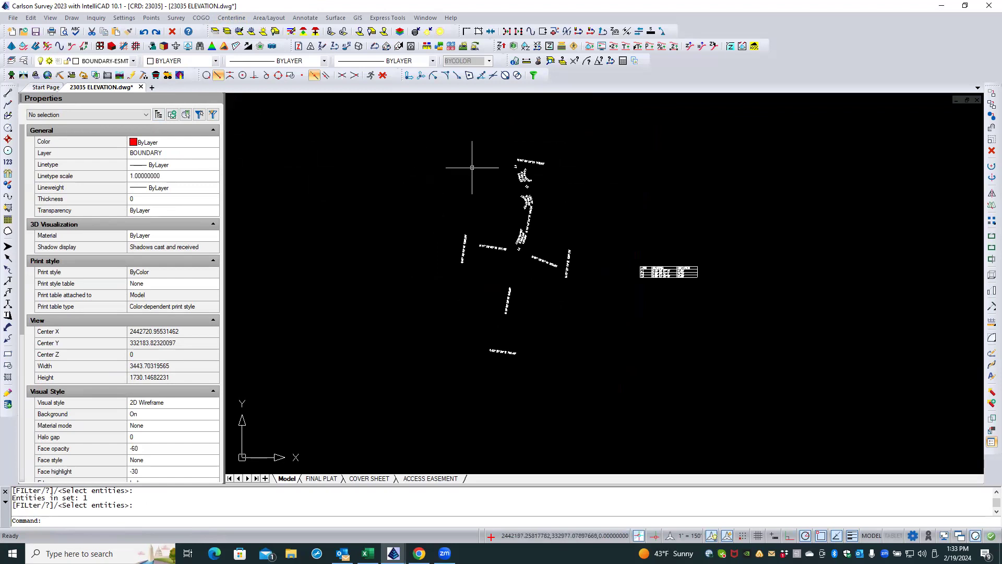
# - Restore the layers, then isolate the western boundary label's layer together with the BOUNDARY polyline layer
pyautogui.click(218, 32)
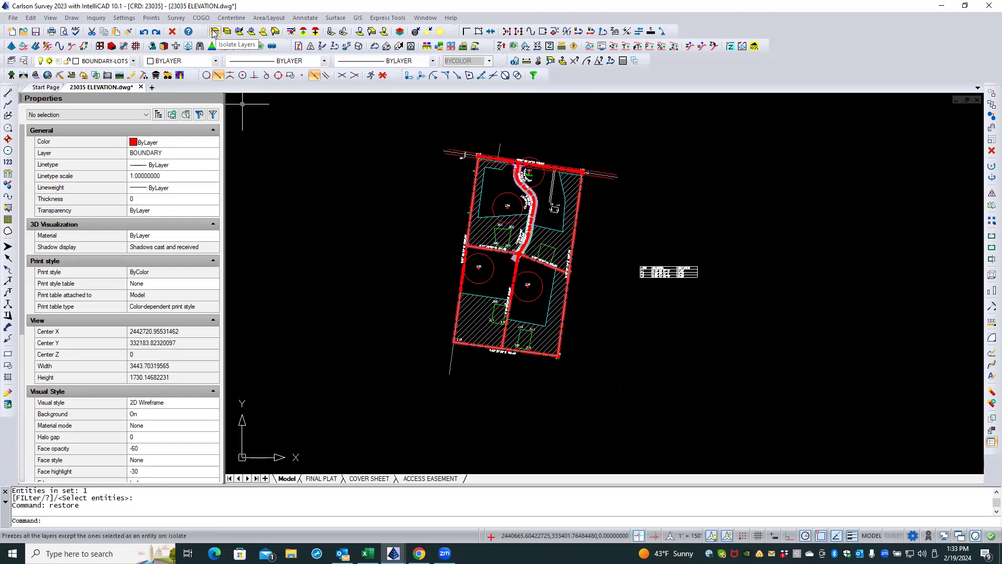
pyautogui.click(227, 31)
pyautogui.scroll(3, 470, 250)
pyautogui.scroll(3, 469, 250)
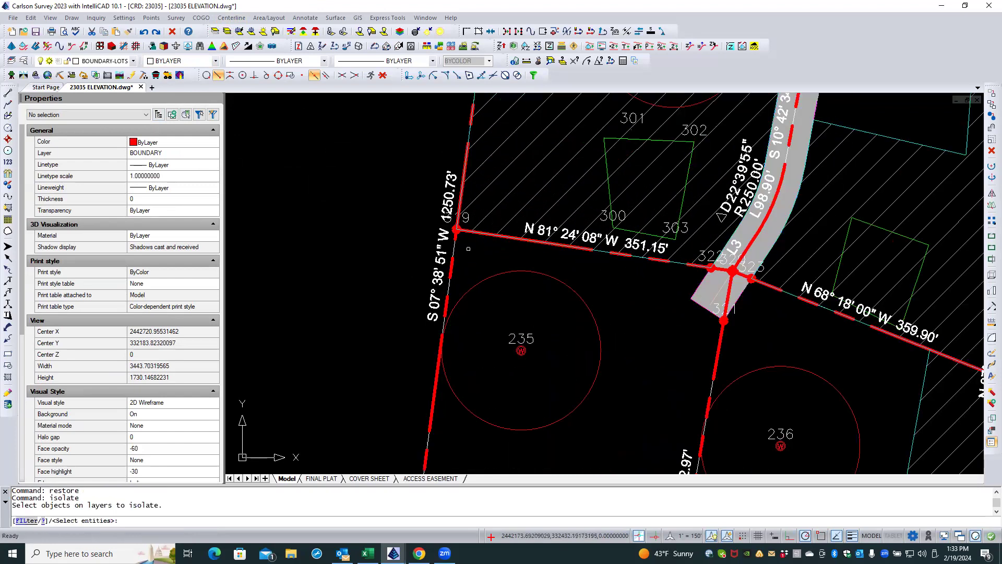
pyautogui.click(442, 238)
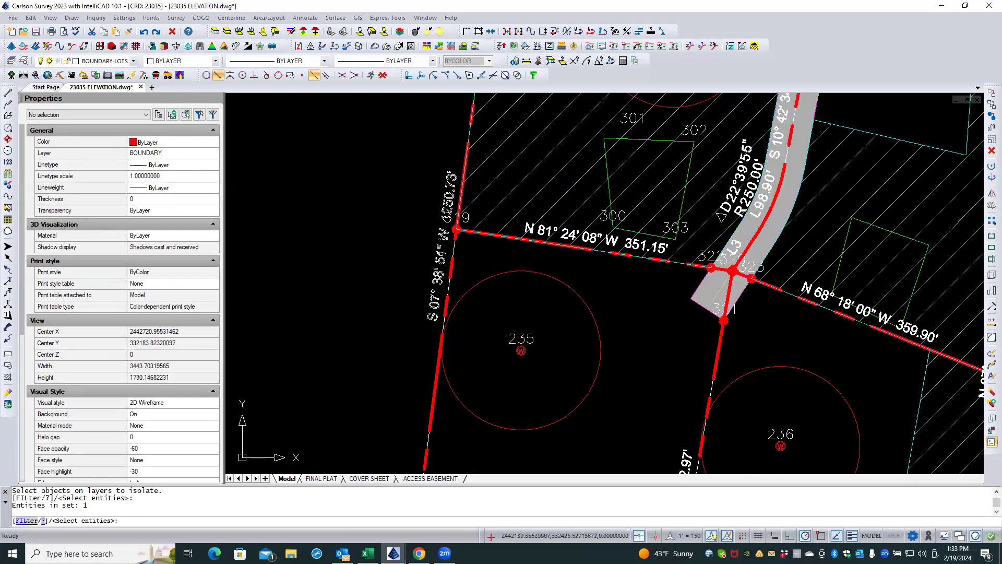
pyautogui.click(450, 280)
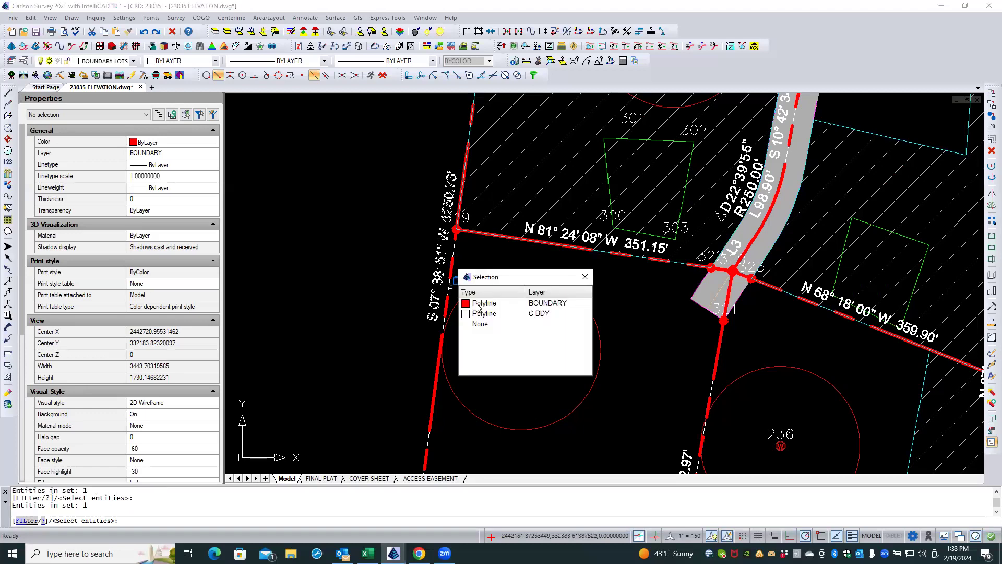
pyautogui.click(477, 303)
pyautogui.press('Return')
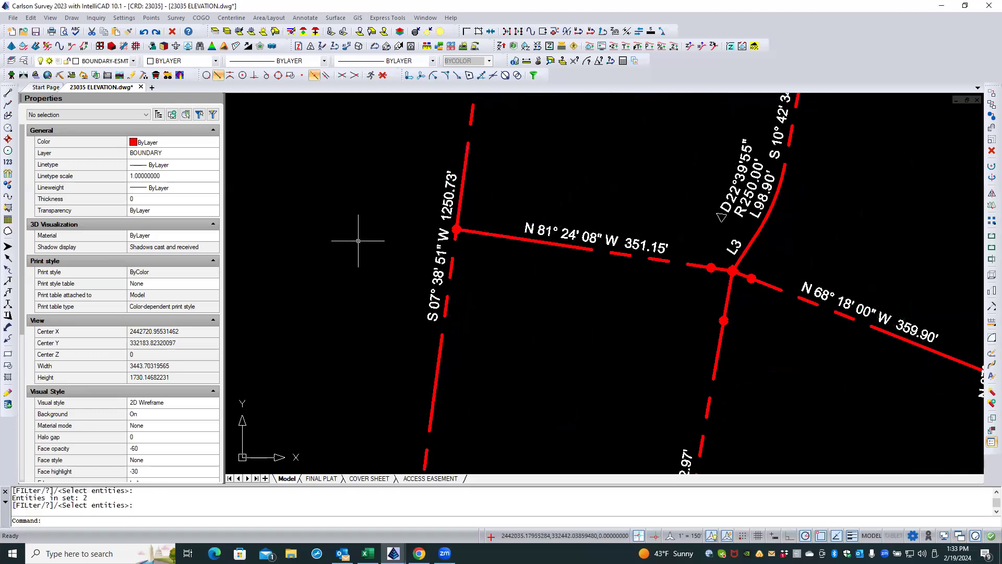
# - Erase all entities on the BOUNDARY-ESMT layer, choosing the layer by picking the western boundary label
pyautogui.click(291, 32)
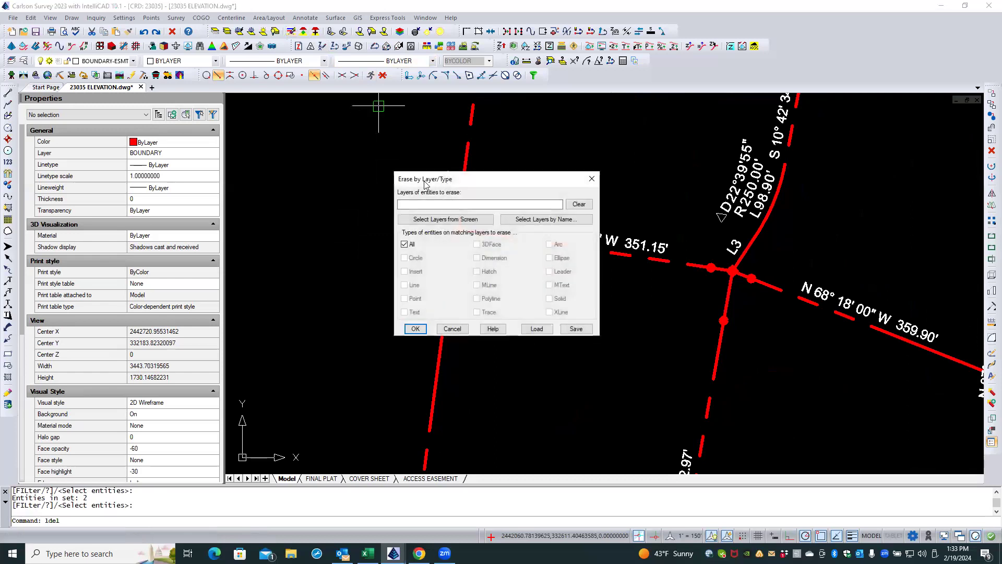
pyautogui.click(448, 220)
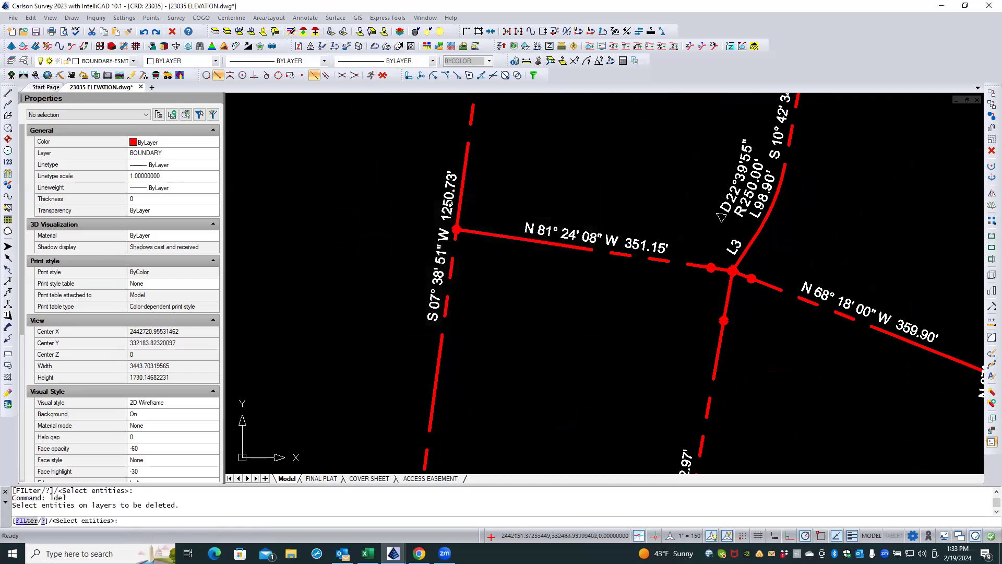
pyautogui.click(448, 197)
pyautogui.press('Return')
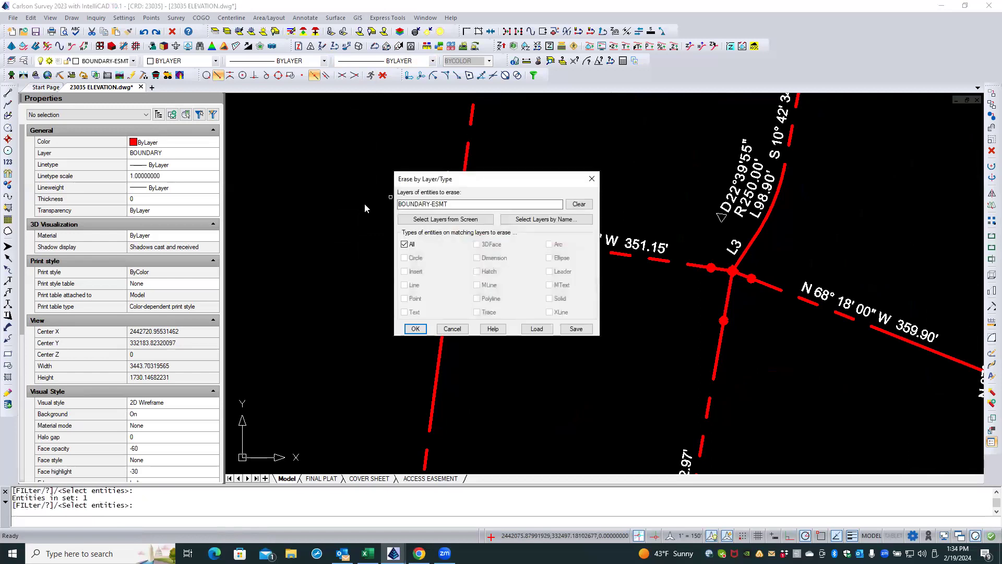
pyautogui.click(415, 328)
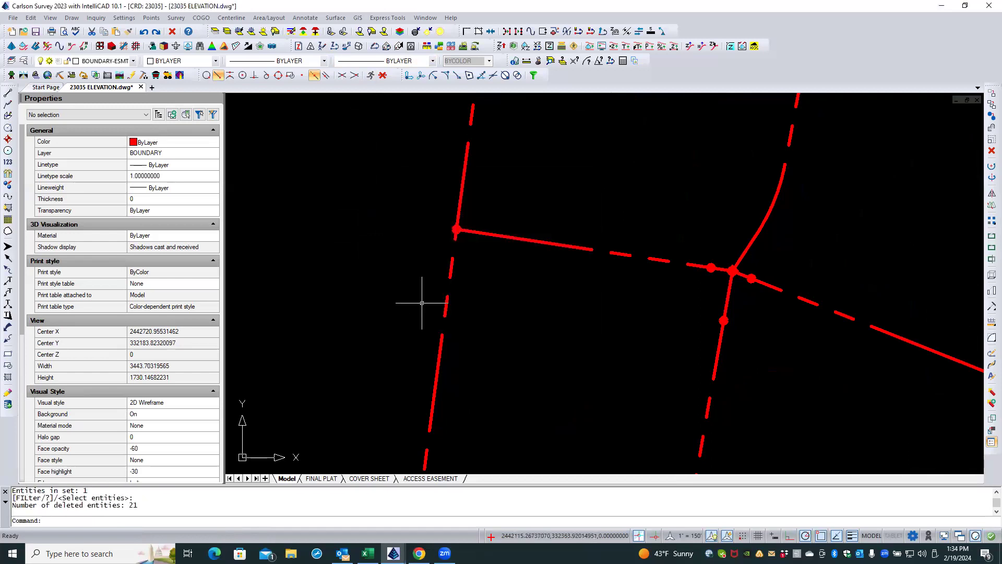
# - Start Auto Annotate for the lot lines and set the curve table use for arcs to Never
pyautogui.scroll(-3, 455, 280)
pyautogui.scroll(-2, 455, 280)
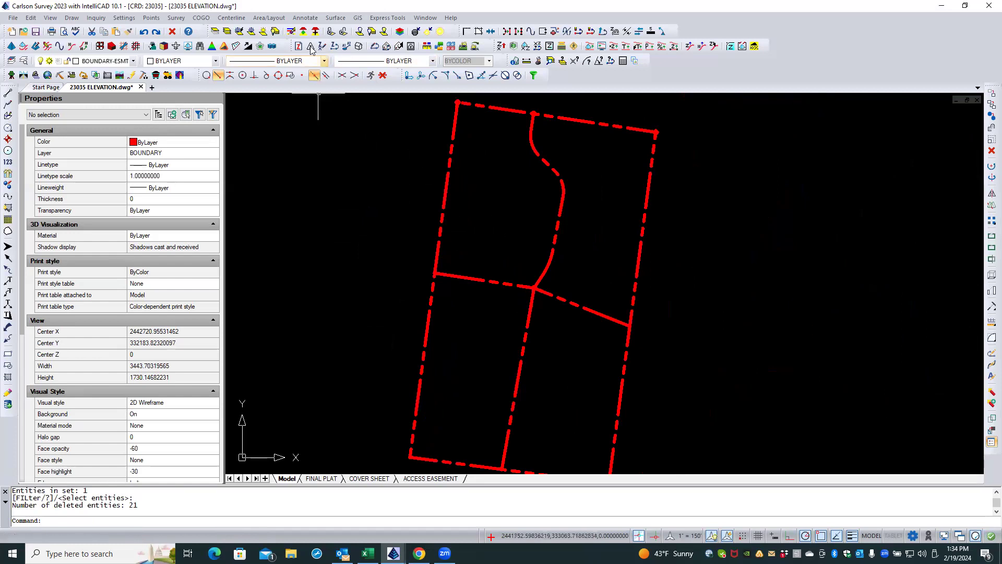
pyautogui.click(306, 18)
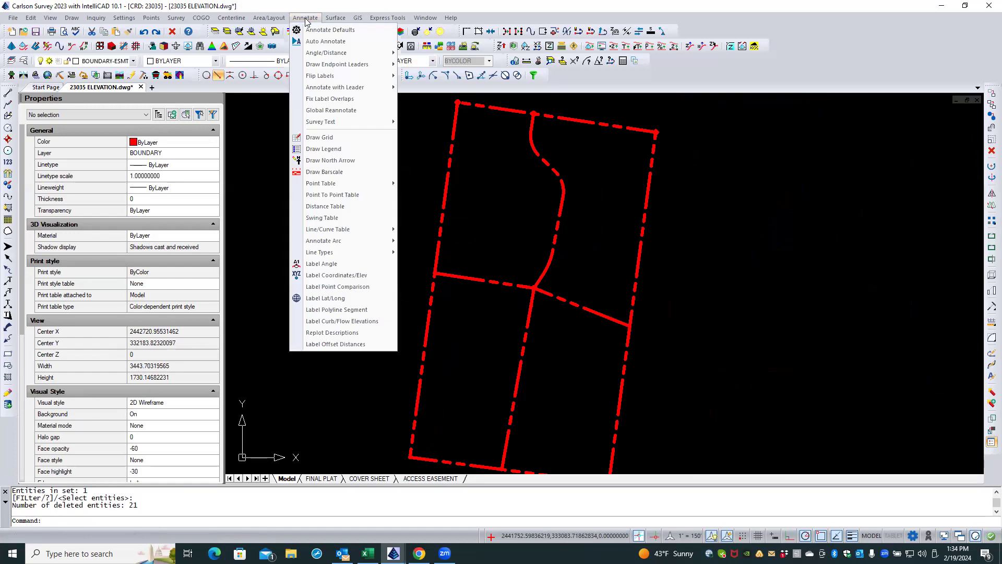
pyautogui.click(315, 42)
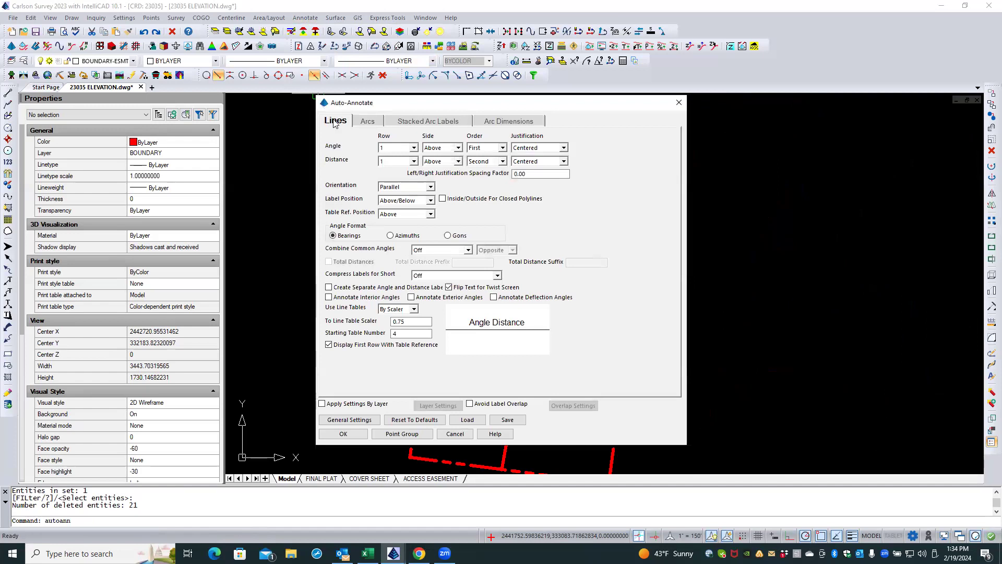
pyautogui.click(368, 121)
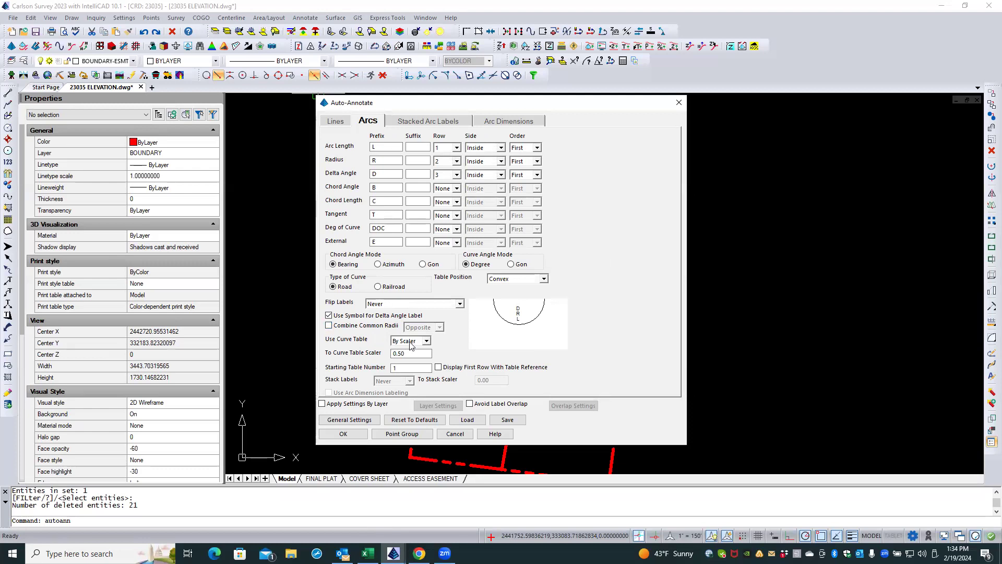
pyautogui.click(427, 341)
pyautogui.click(427, 350)
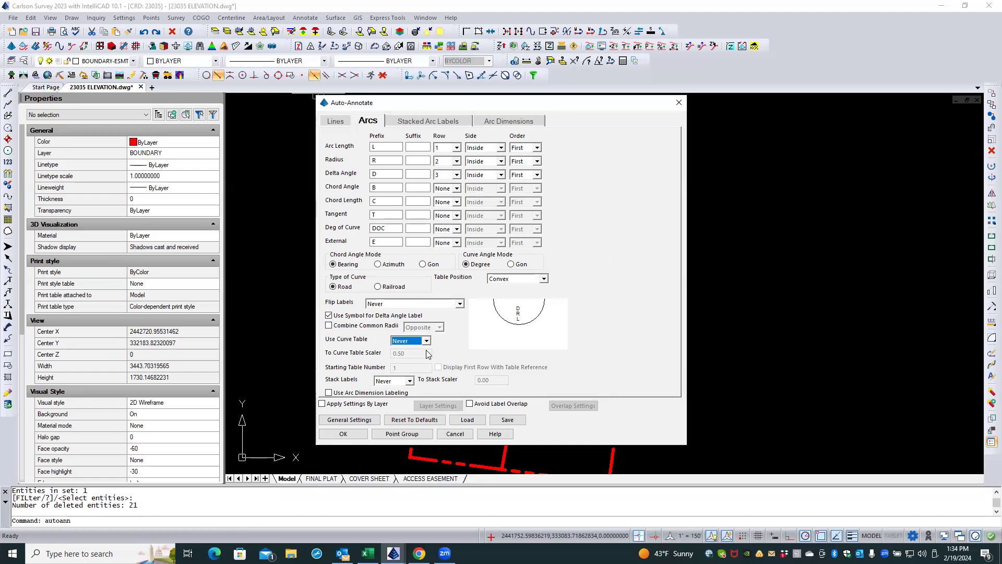
# - Clear the delta angle prefix for arcs and stacked arc labels, keeping the delta angle symbol enabled
pyautogui.click(386, 175)
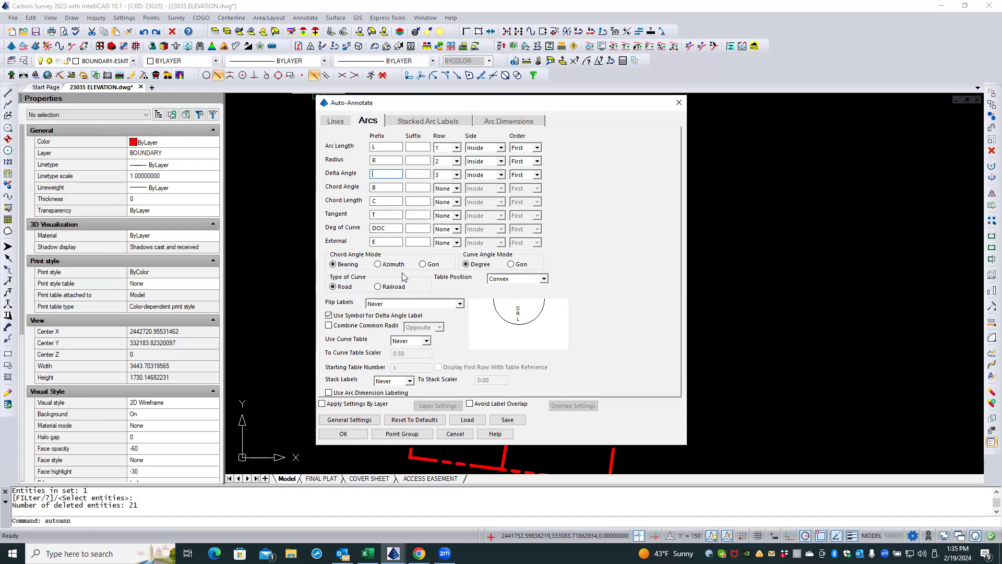
pyautogui.click(329, 316)
pyautogui.click(329, 316)
pyautogui.click(401, 120)
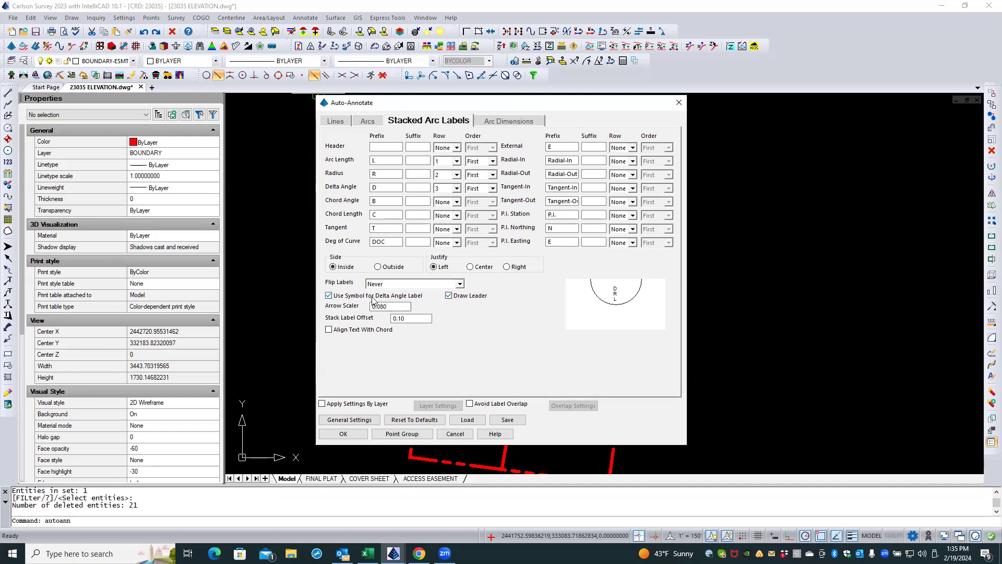
pyautogui.doubleClick(382, 188)
pyautogui.click(377, 174)
# - Set the arc annotation to always stack its labels
pyautogui.click(371, 121)
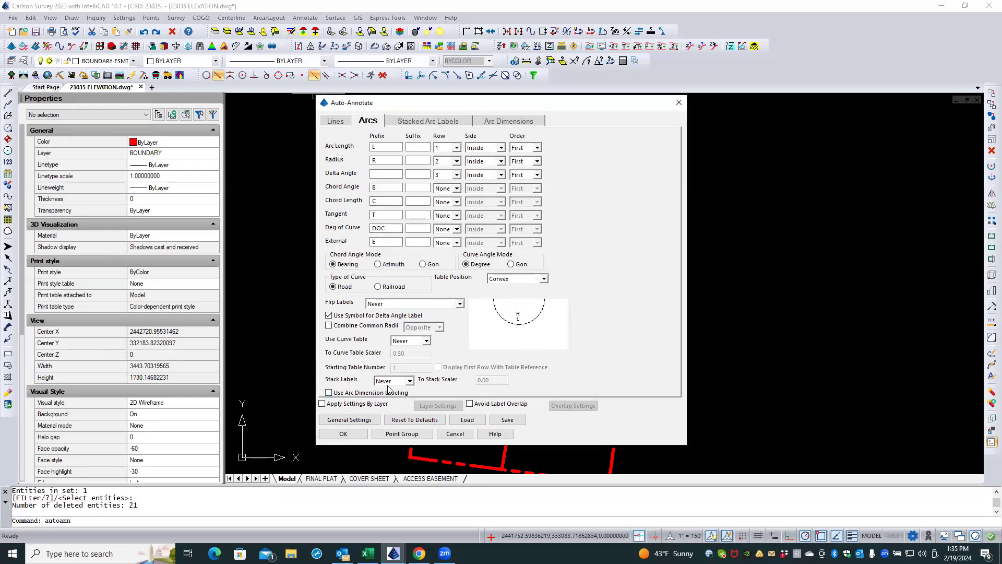
pyautogui.click(410, 382)
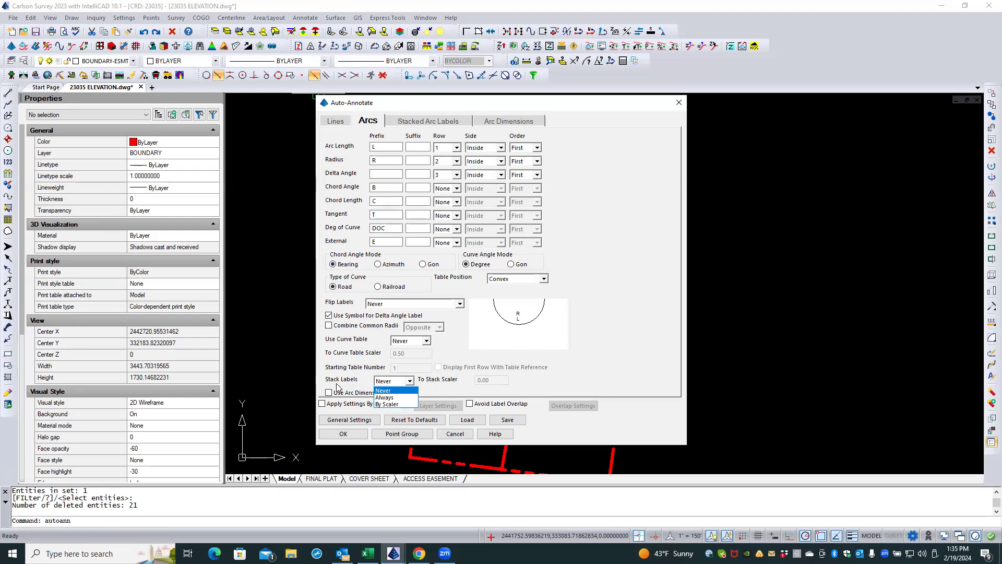
pyautogui.click(387, 398)
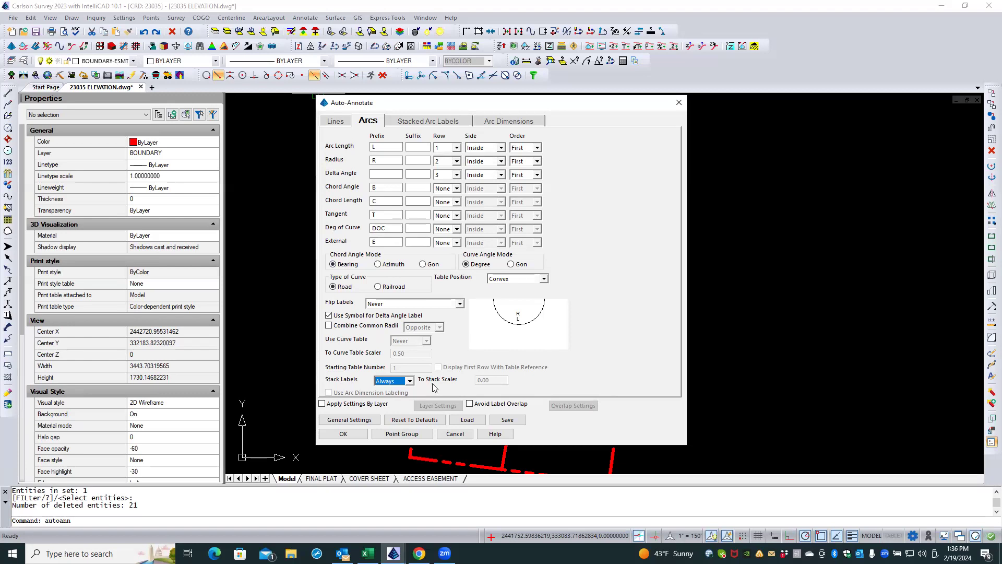
# - Set the starting table number for line labels to 1
pyautogui.click(337, 122)
pyautogui.doubleClick(395, 333)
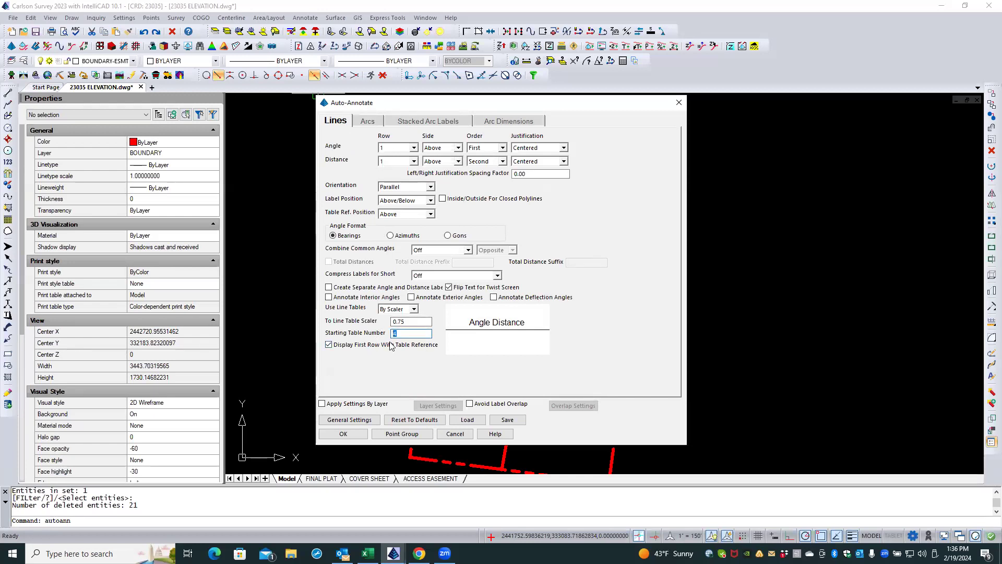
pyautogui.write('1')
# - Check the arc curve table options by switching label stacking to Never, then restore stacking to Always
pyautogui.click(374, 124)
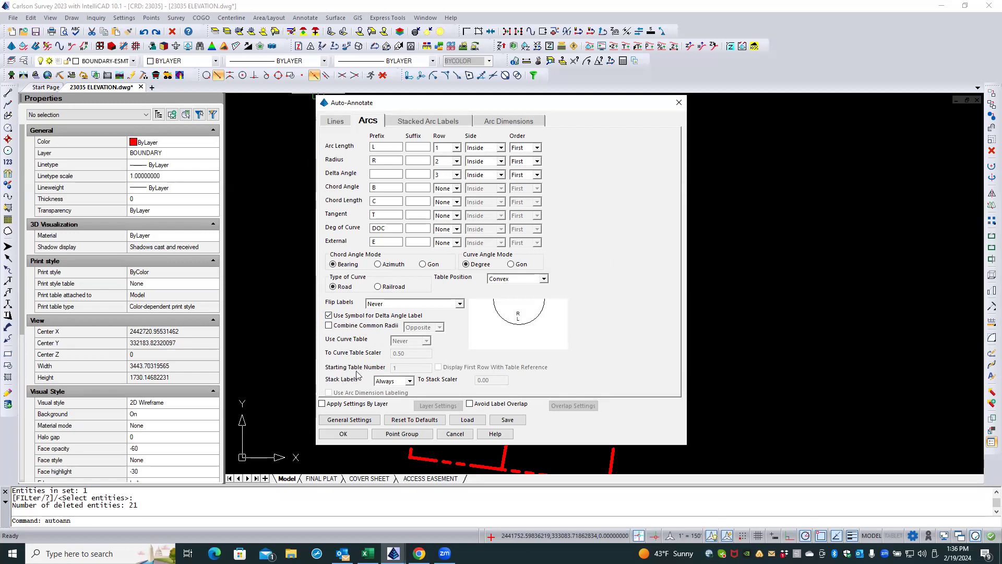
pyautogui.click(410, 381)
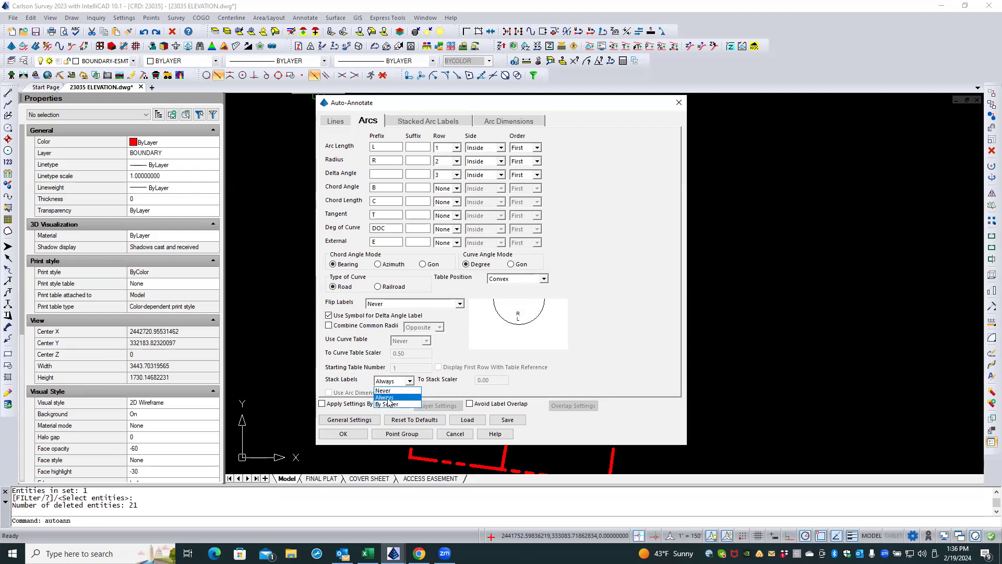
pyautogui.click(384, 390)
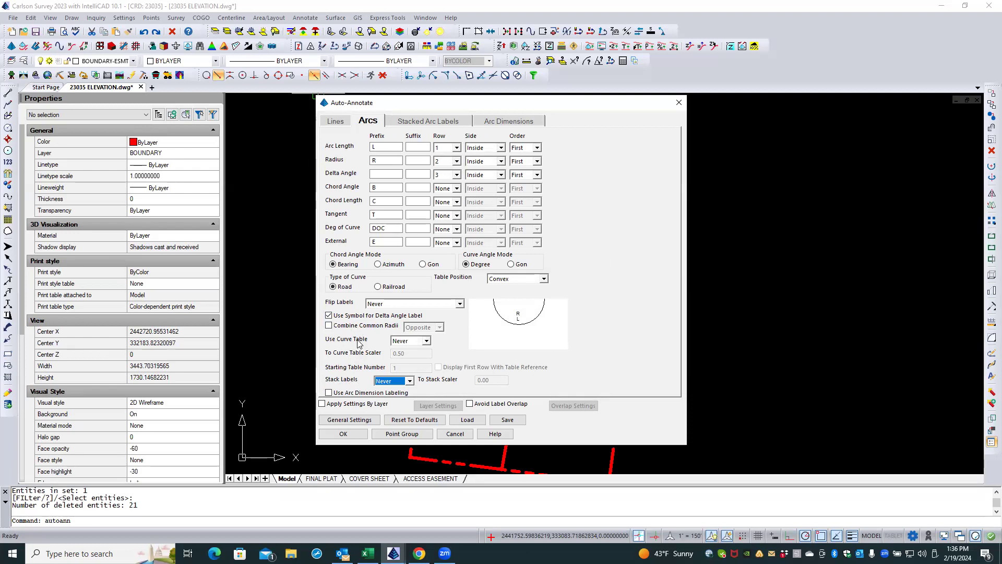
pyautogui.click(426, 341)
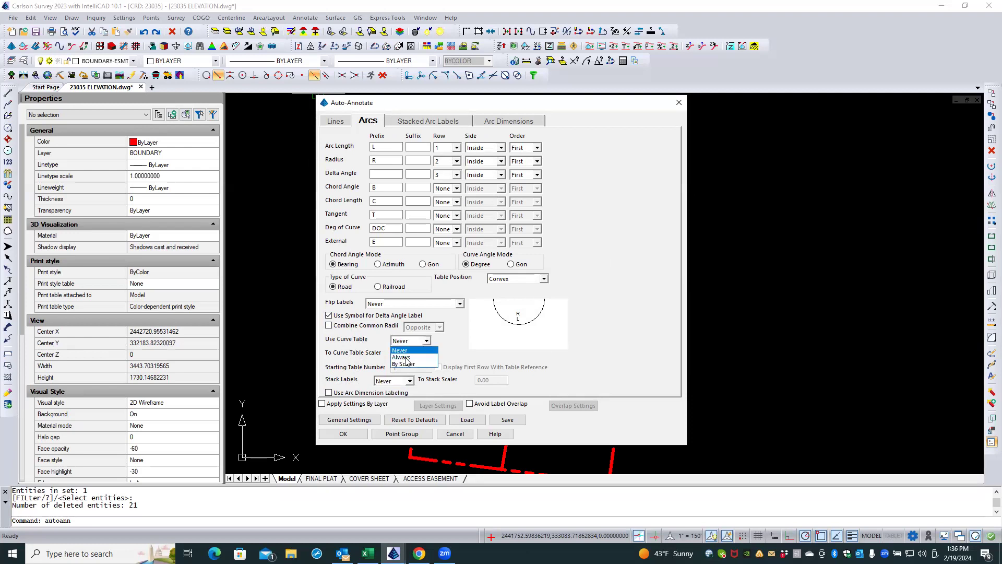
pyautogui.click(433, 345)
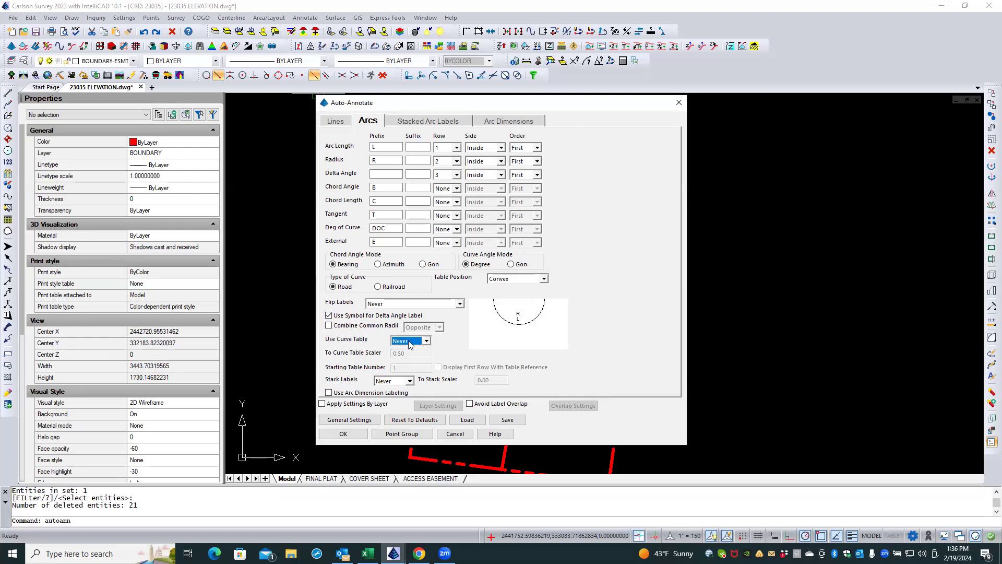
pyautogui.click(401, 383)
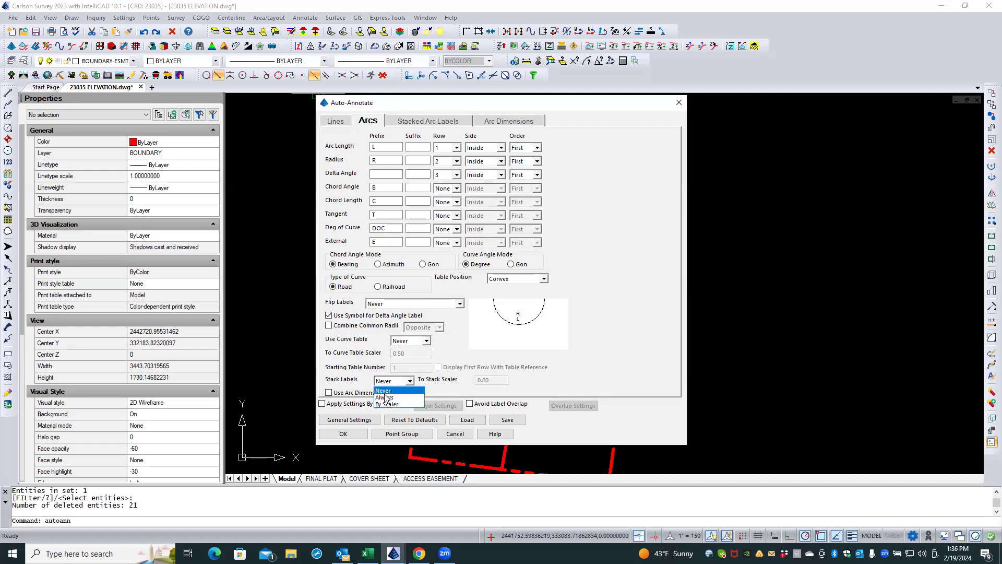
pyautogui.click(385, 398)
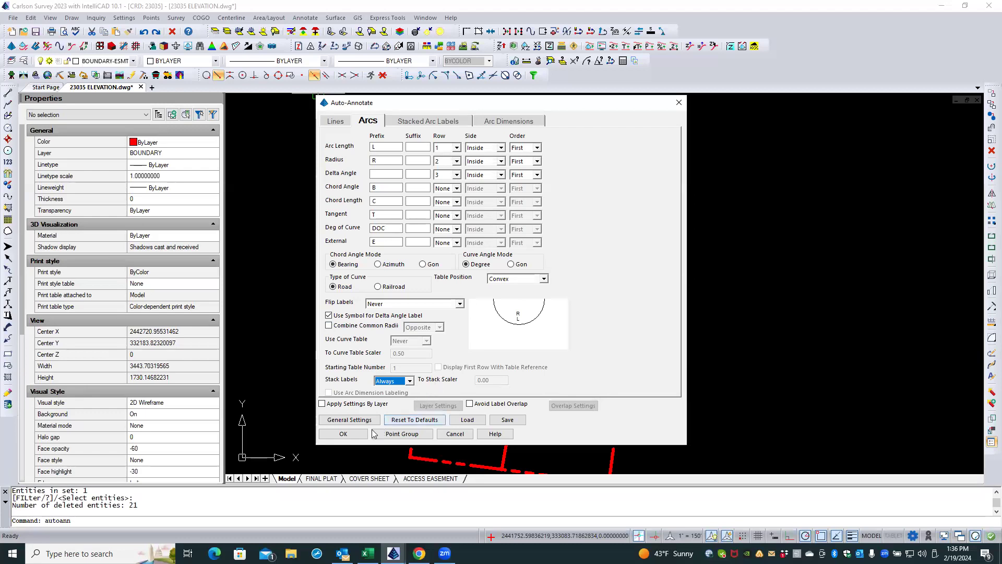
# - Auto-annotate the outer boundary and the three interior lot lines, placing the line table east of the lots
pyautogui.click(343, 433)
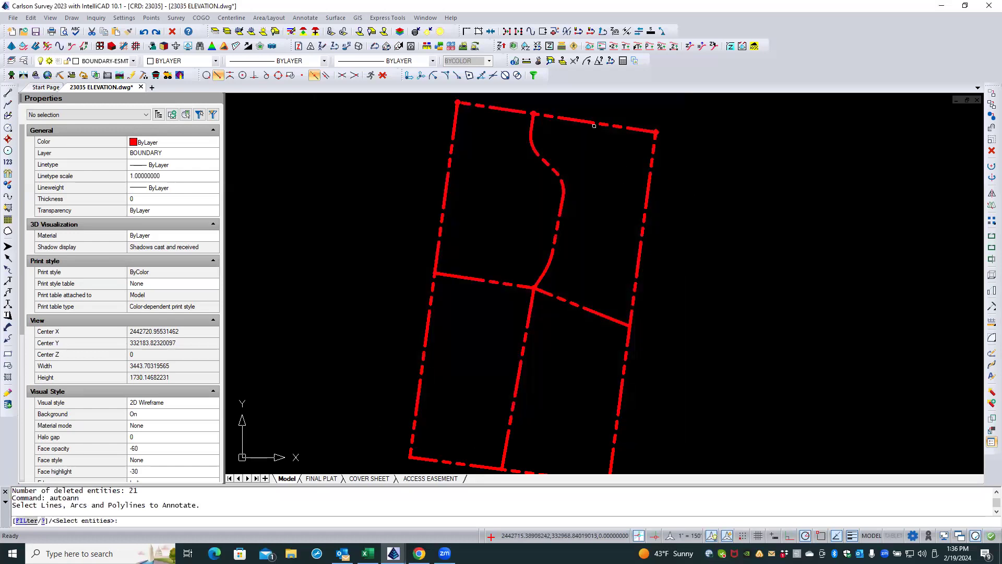
pyautogui.click(594, 124)
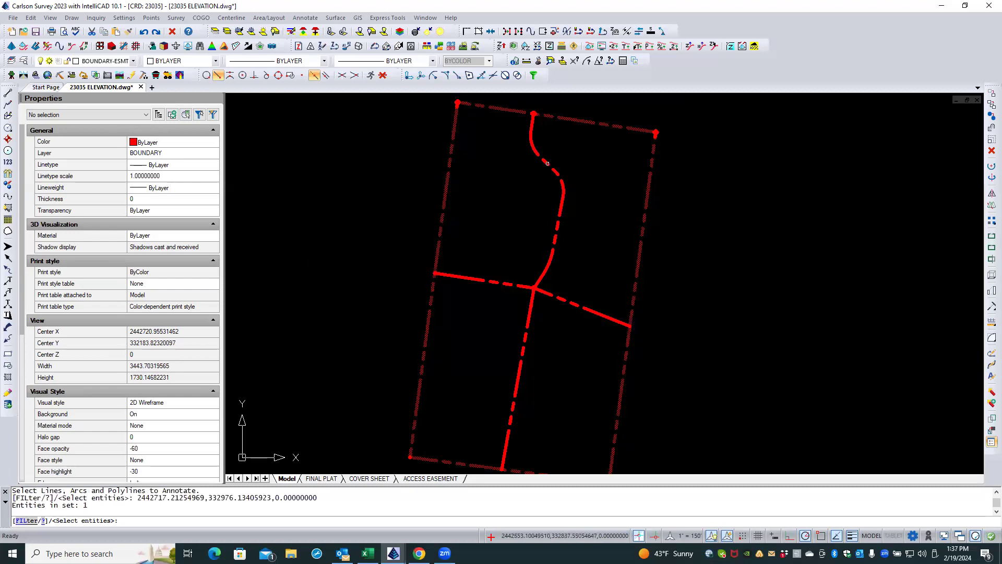
pyautogui.click(547, 164)
pyautogui.click(558, 299)
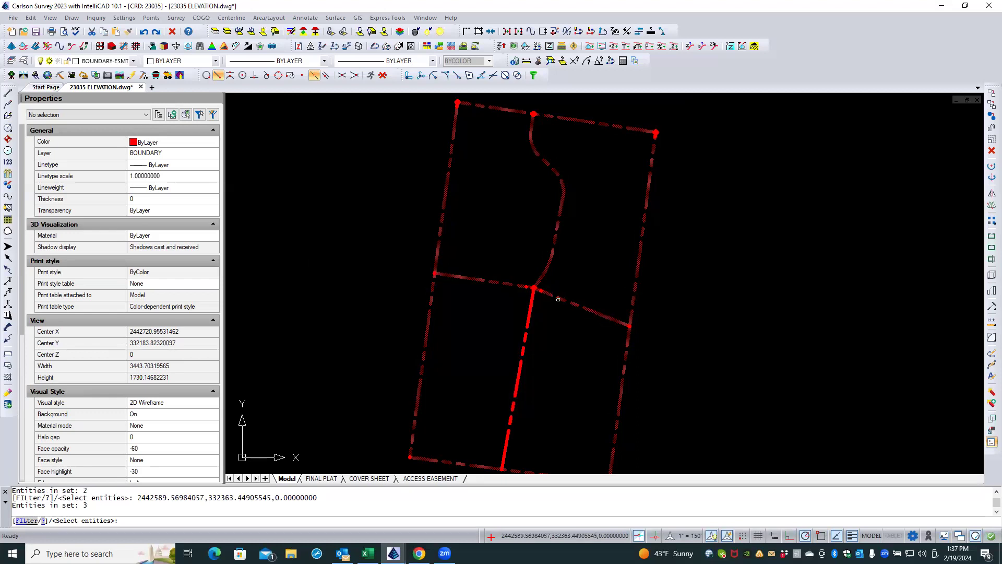
pyautogui.click(530, 311)
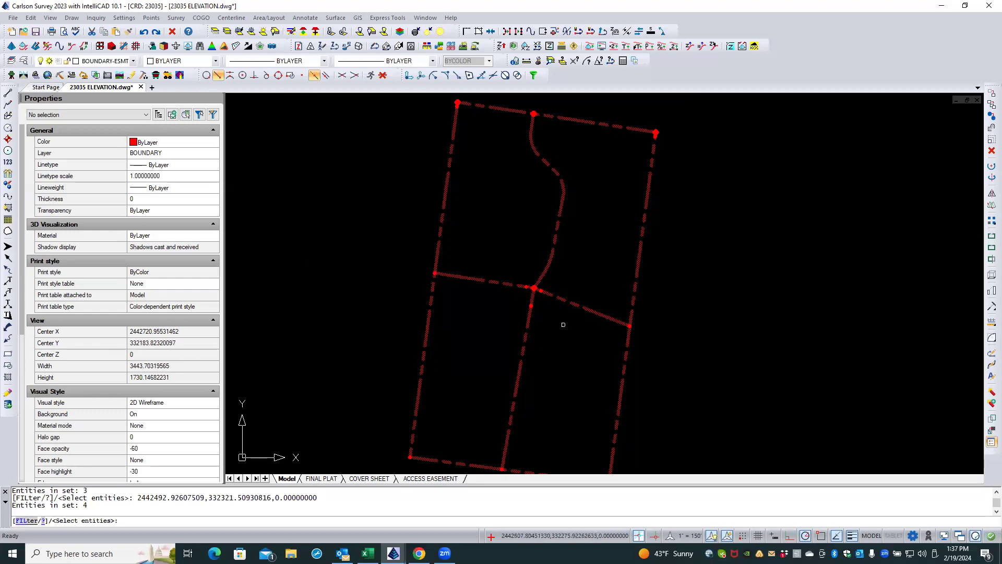
pyautogui.press('Return')
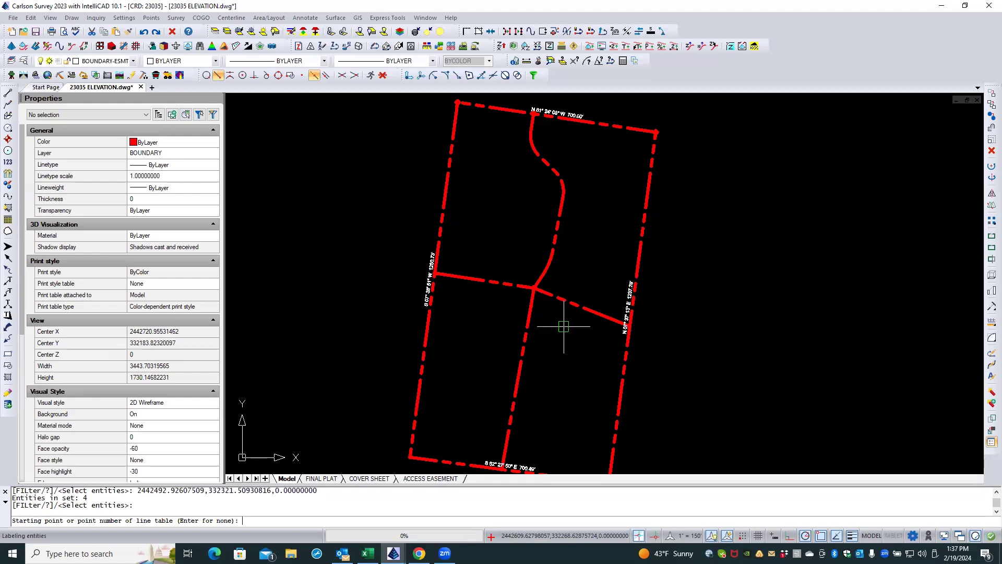
pyautogui.click(762, 329)
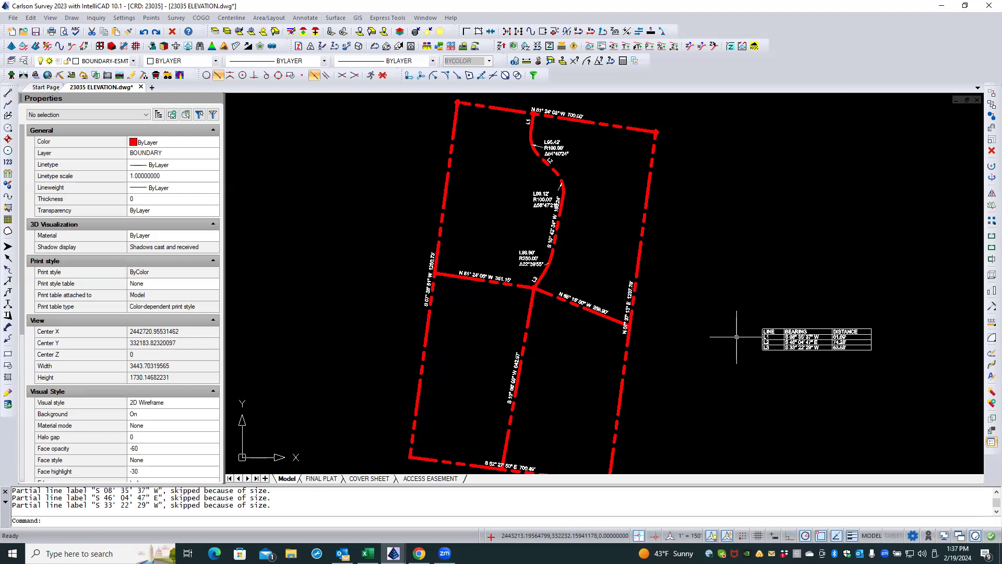
# - Examine the bearing and distance labels on the dividing lot line around the interior corner where the lots meet
pyautogui.scroll(6, 537, 295)
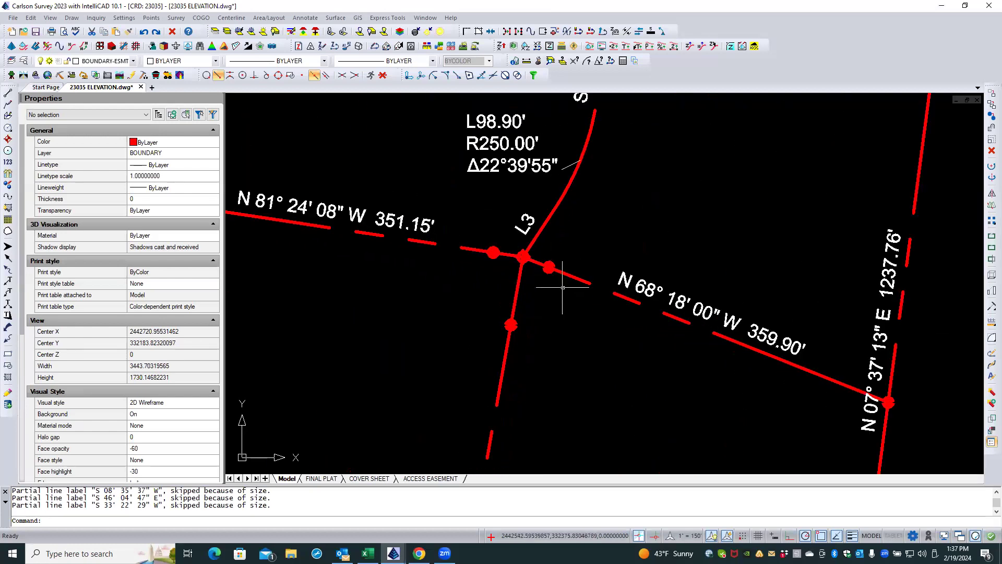
pyautogui.click(578, 280)
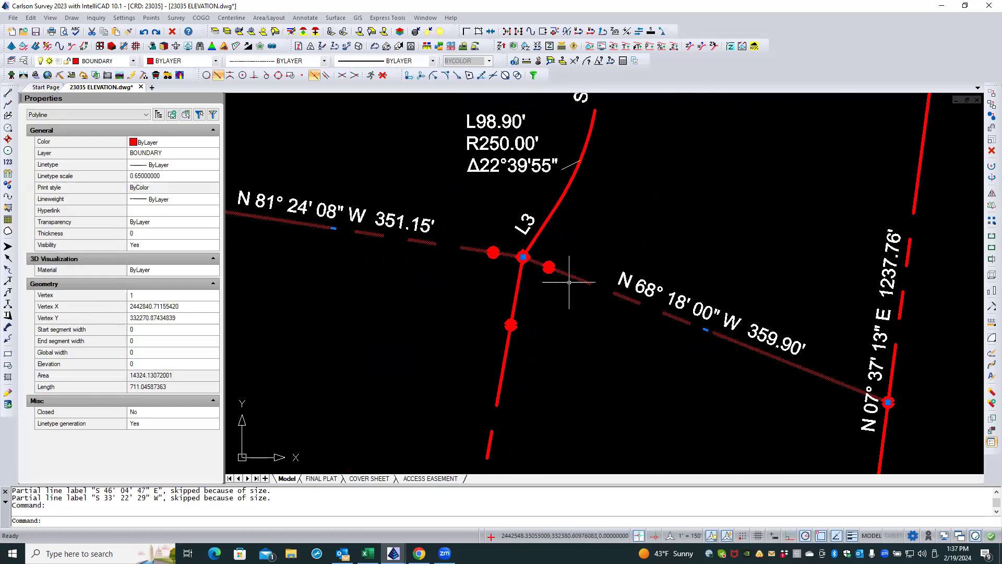
pyautogui.scroll(3, 544, 268)
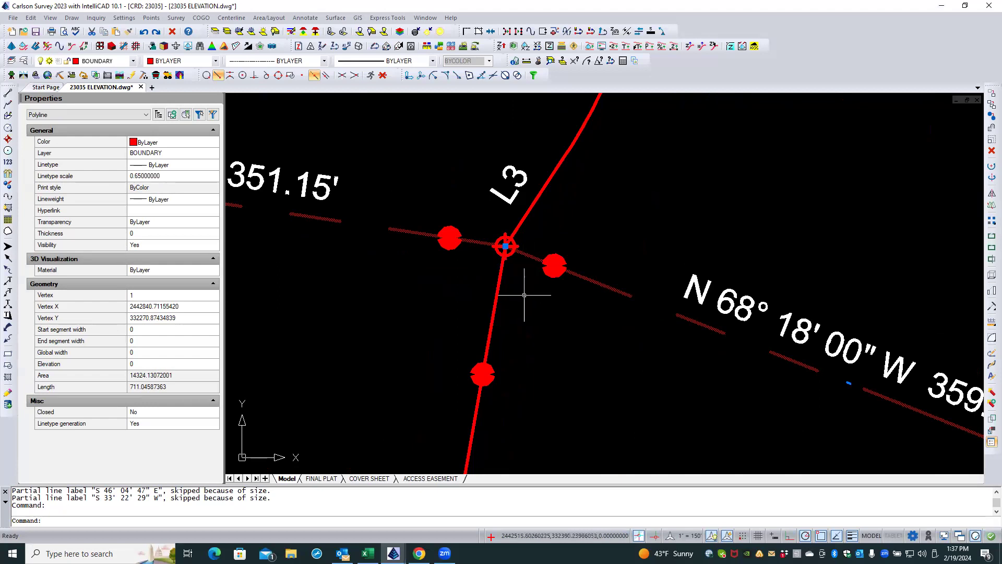
pyautogui.scroll(-5, 535, 313)
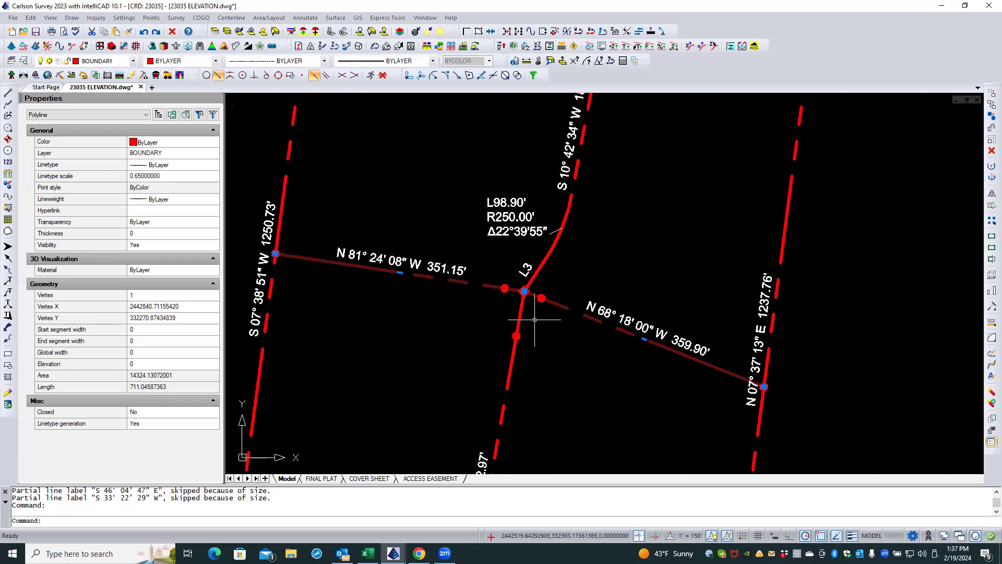
pyautogui.scroll(5, 533, 322)
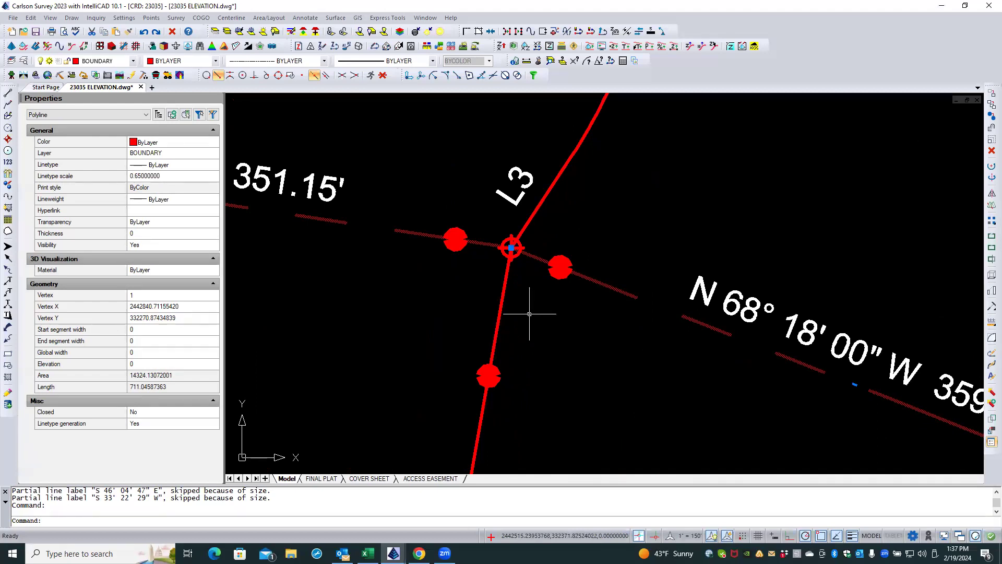
pyautogui.scroll(-1, 531, 315)
pyautogui.scroll(-3, 529, 317)
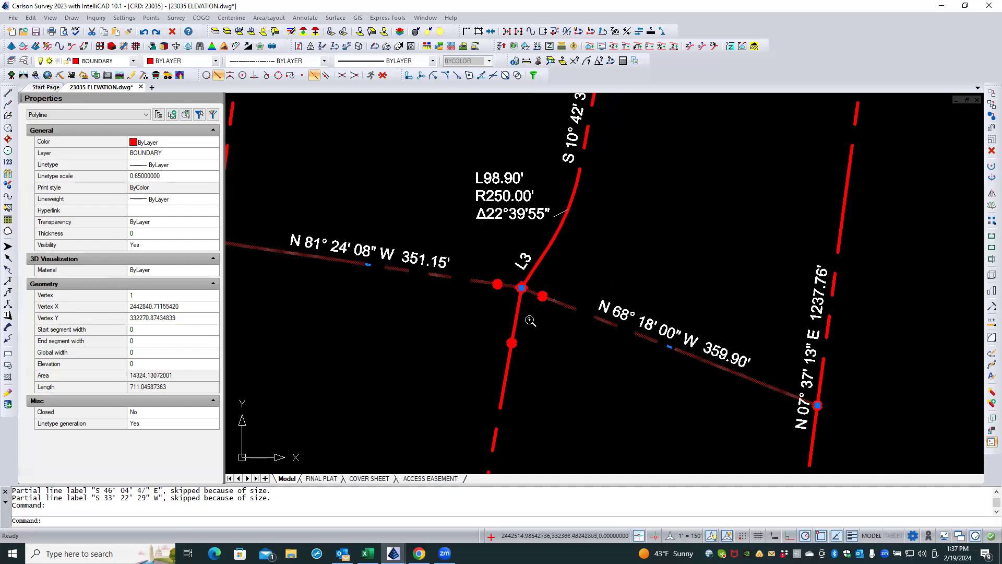
pyautogui.scroll(4, 543, 292)
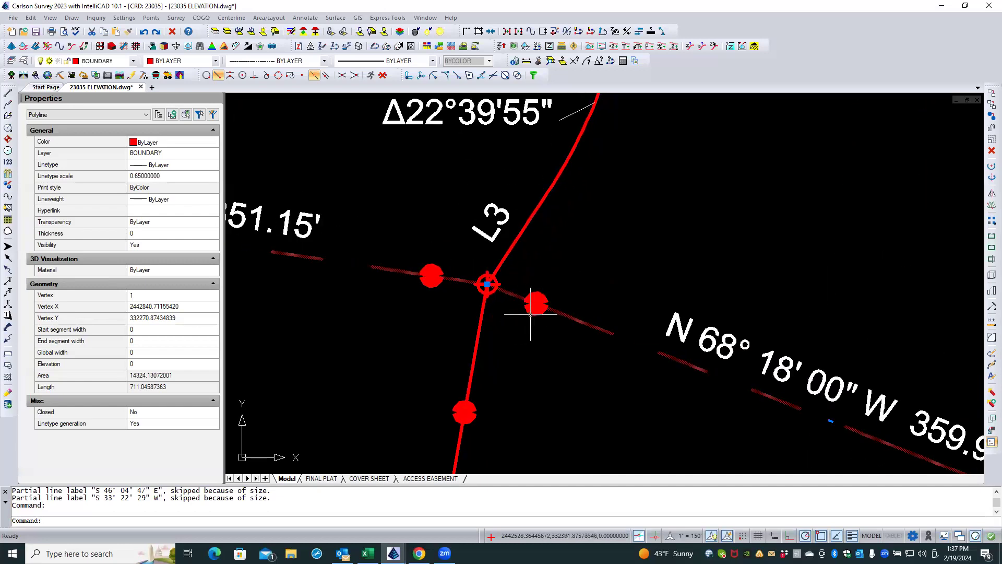
pyautogui.scroll(-3, 511, 360)
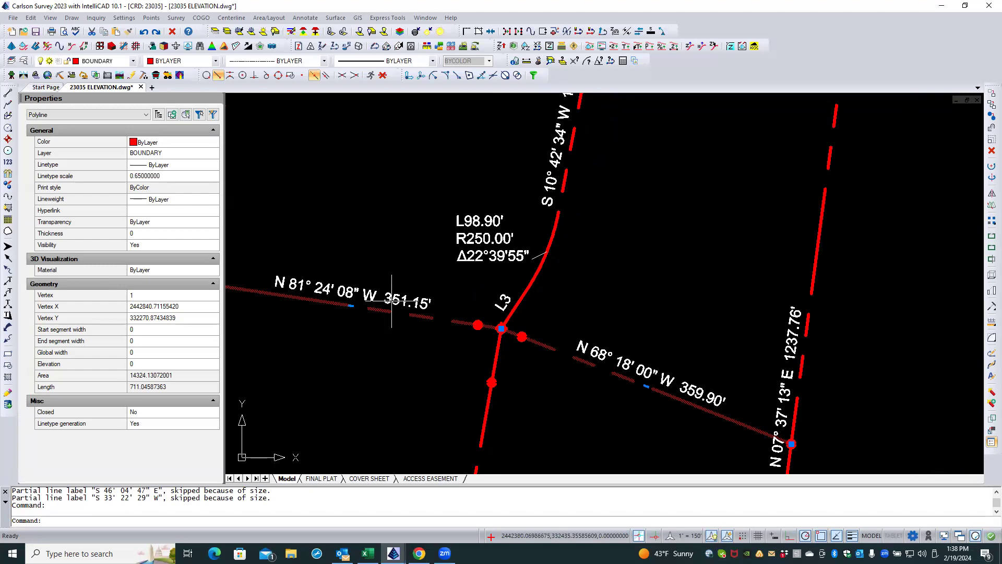
pyautogui.scroll(2, 480, 321)
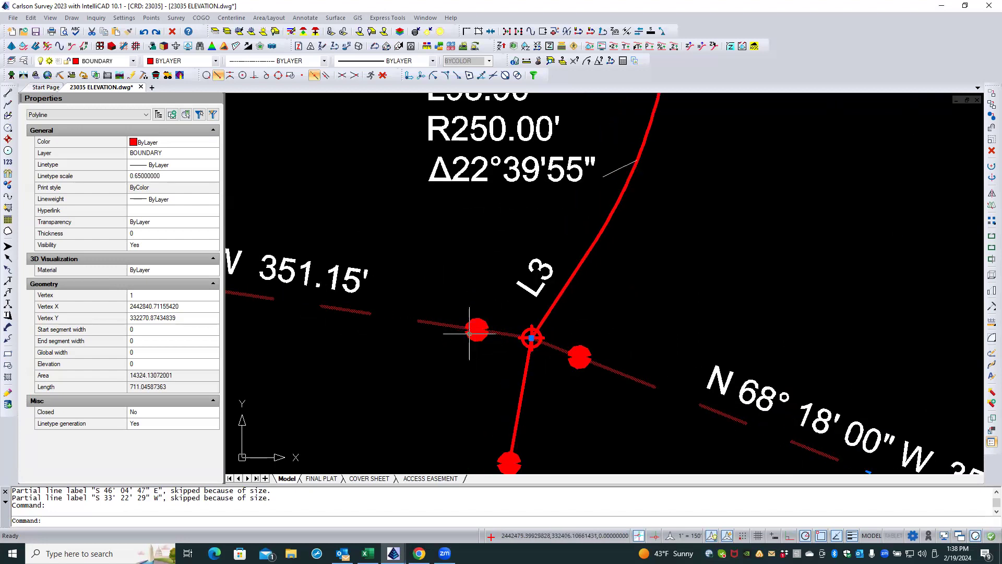
pyautogui.scroll(-2, 447, 377)
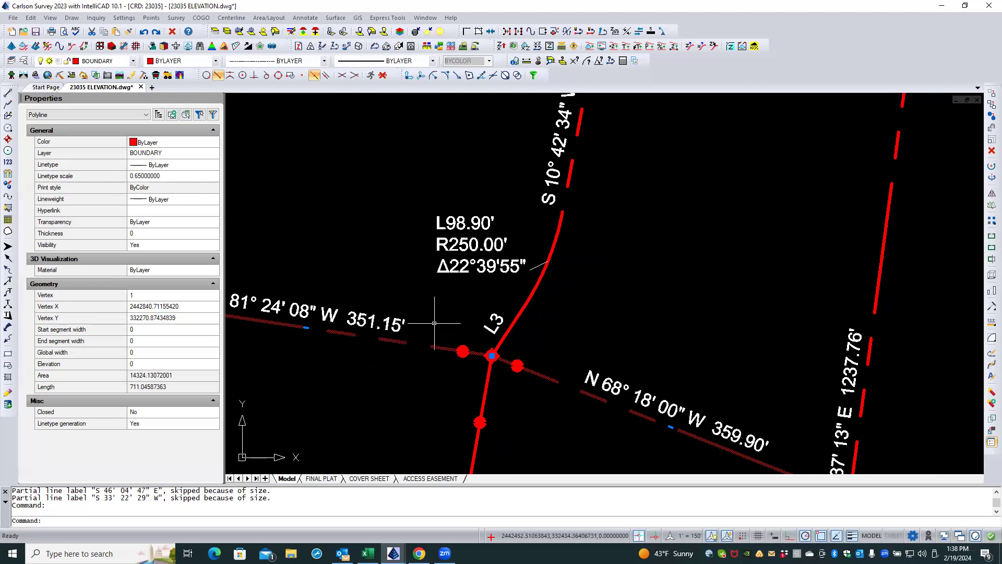
pyautogui.scroll(-1, 433, 380)
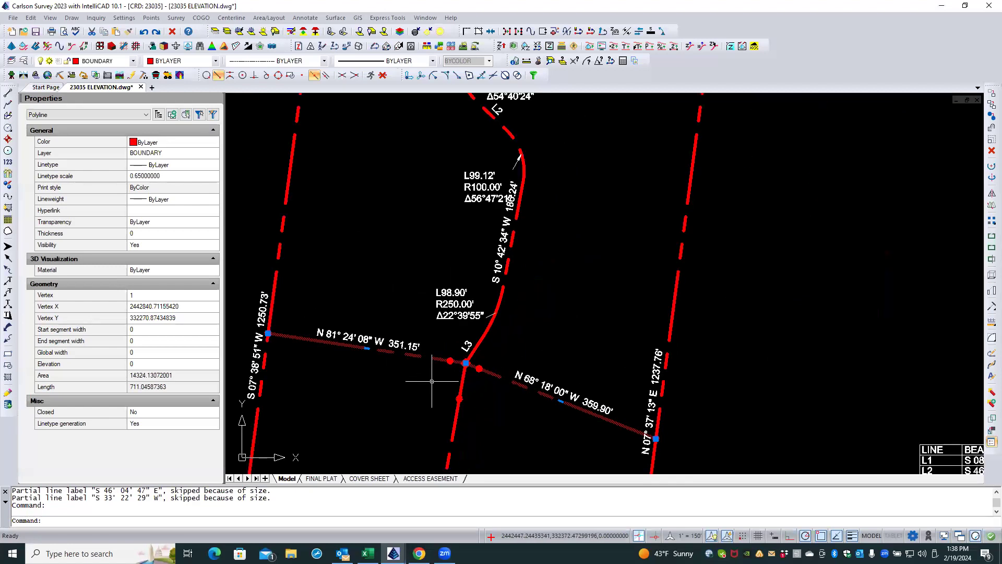
# - Move the middle curve's stacked label northwest, clear of the adjacent bearing and distance text
pyautogui.scroll(2, 472, 227)
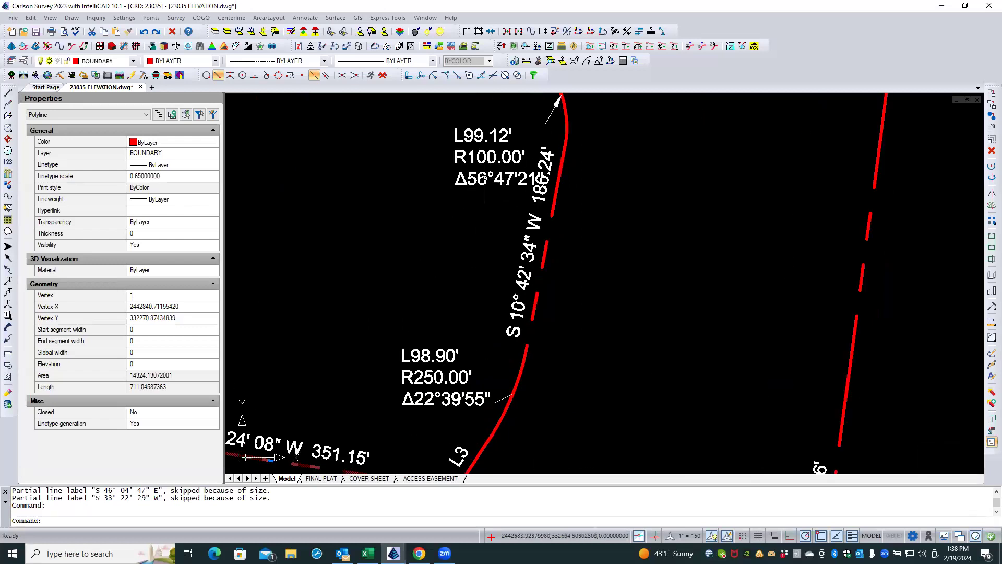
pyautogui.click(484, 179)
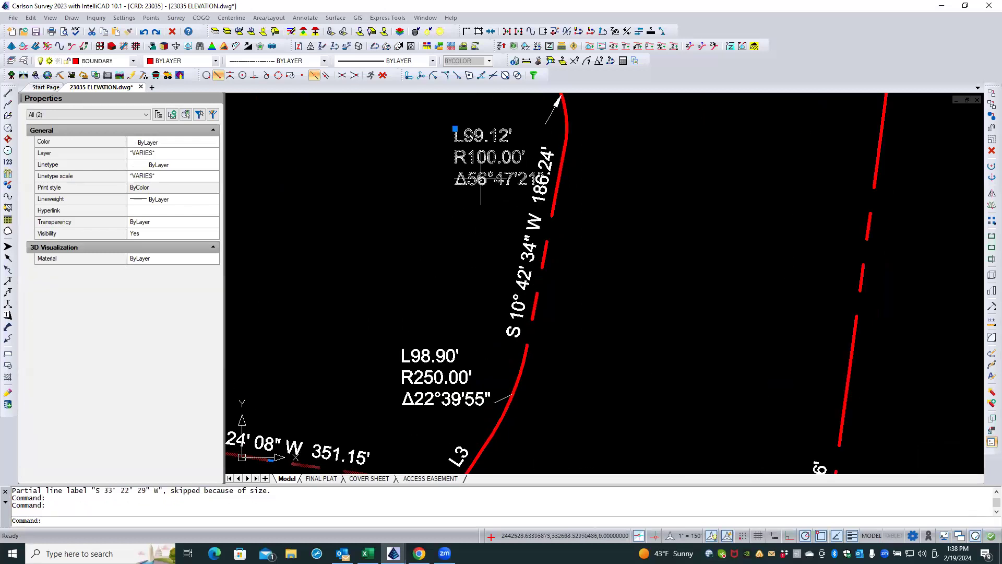
pyautogui.click(455, 128)
pyautogui.click(425, 109)
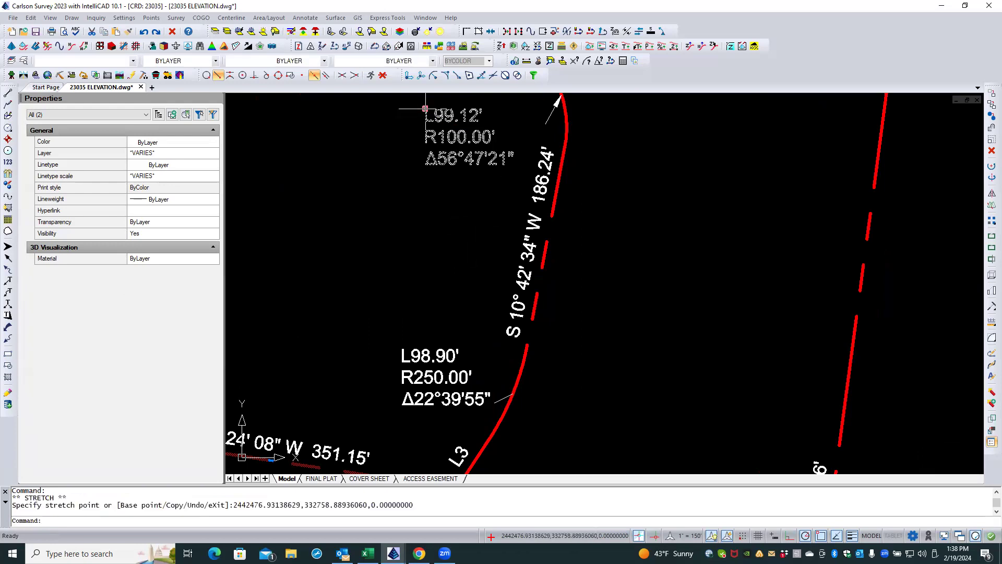
# - Stretch the tail of the middle curve's leader to the arc length row of its relocated label
pyautogui.scroll(1, 521, 146)
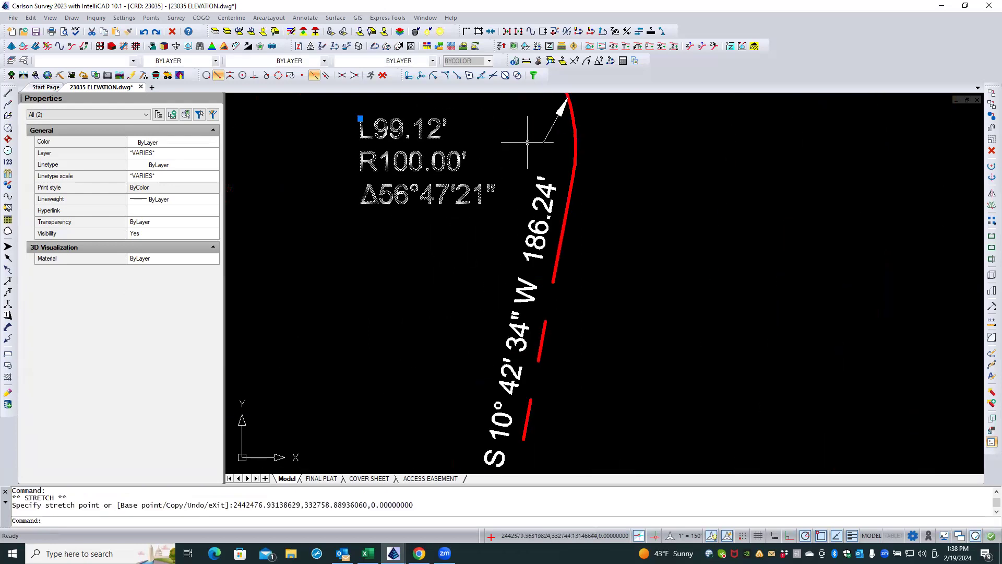
pyautogui.click(548, 130)
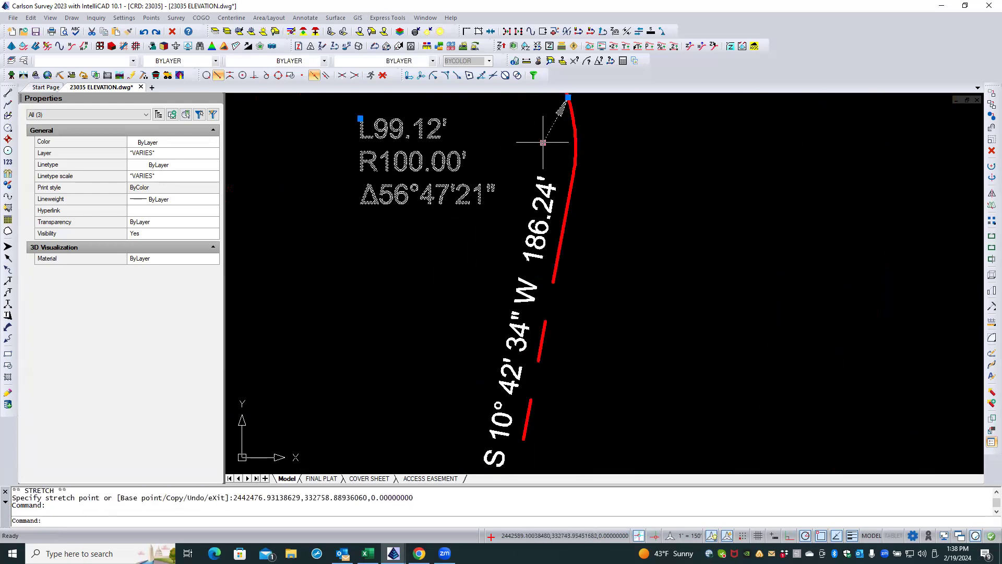
pyautogui.click(543, 142)
pyautogui.click(457, 129)
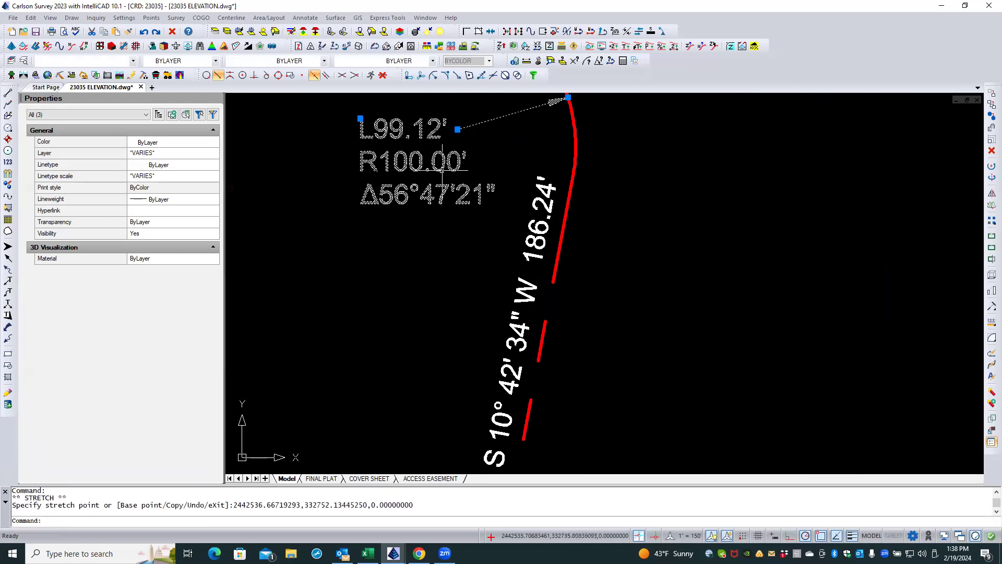
pyautogui.press('Escape')
pyautogui.press('Escape')
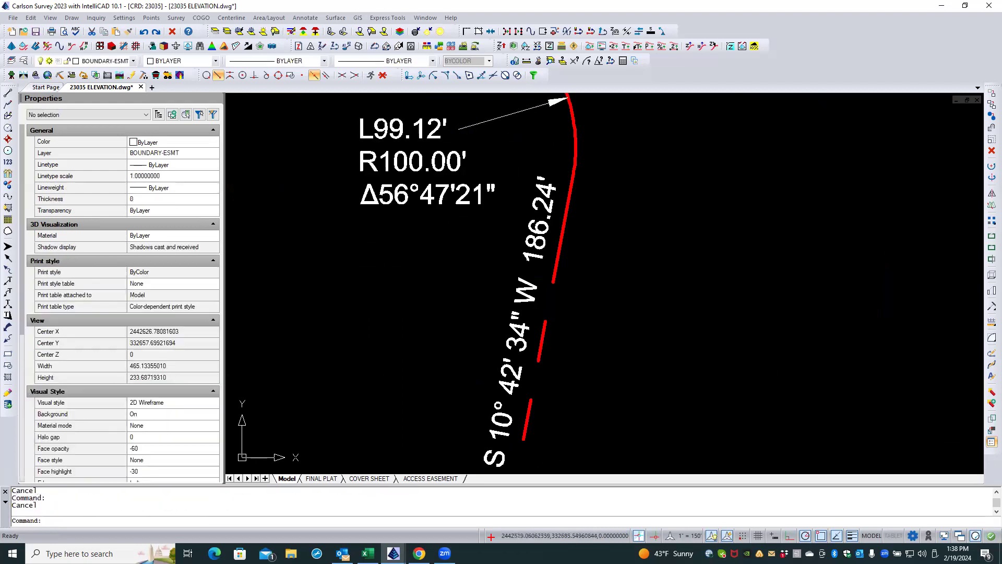
pyautogui.scroll(-3, 426, 252)
pyautogui.scroll(1, 416, 396)
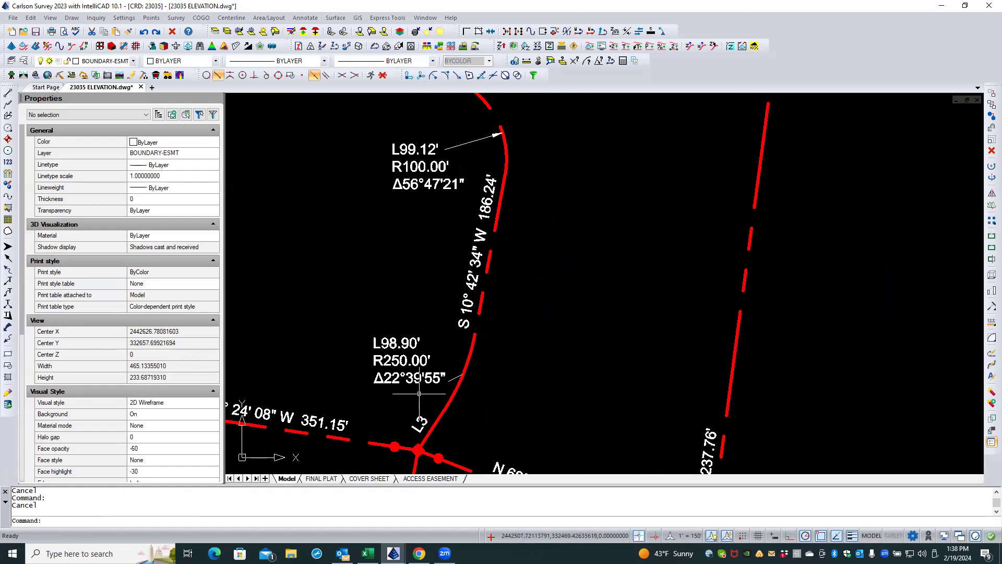
pyautogui.scroll(-2, 548, 397)
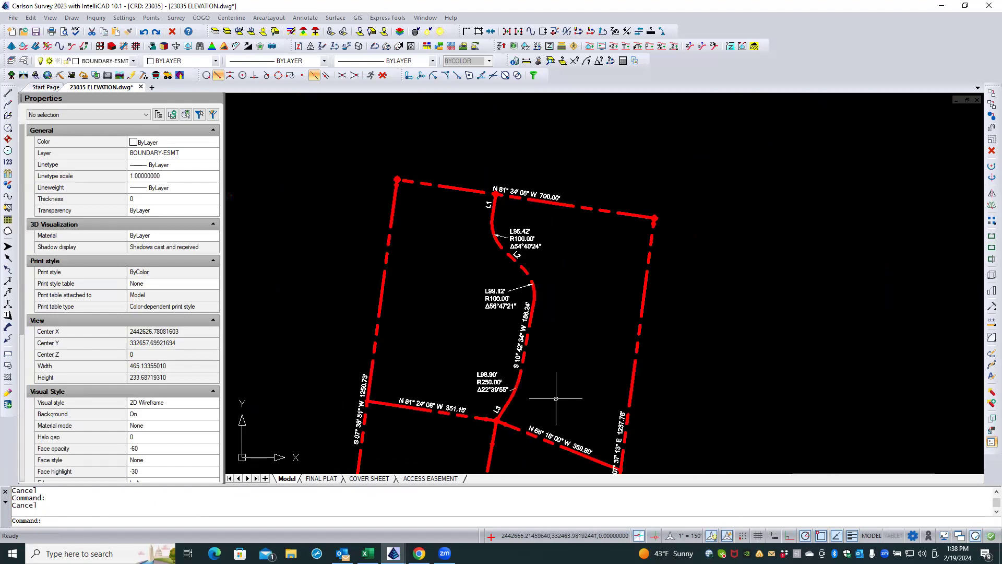
pyautogui.scroll(2, 537, 255)
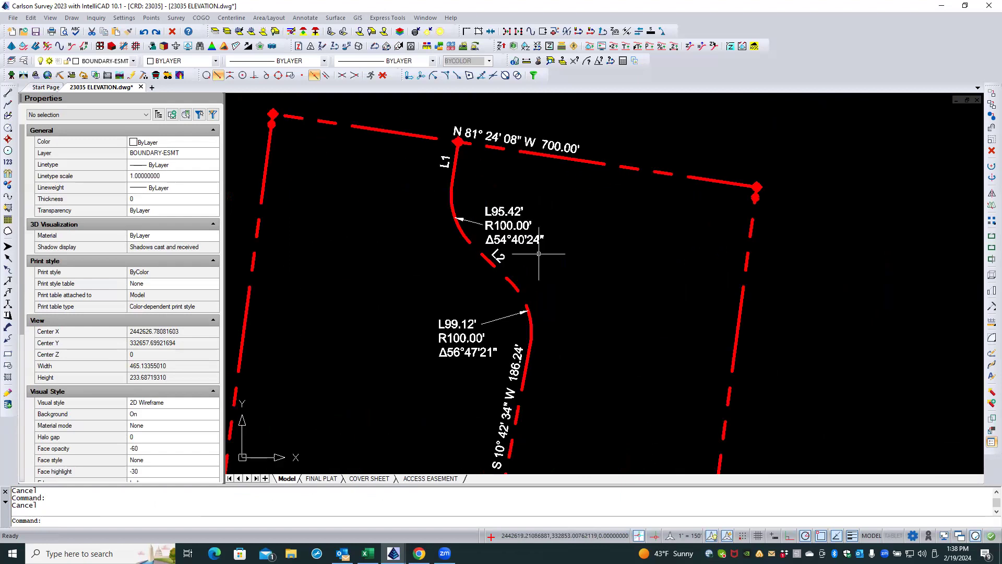
# - Check the layer and linetype properties of the curved dividing lot line polyline
pyautogui.scroll(2, 538, 254)
pyautogui.click(485, 259)
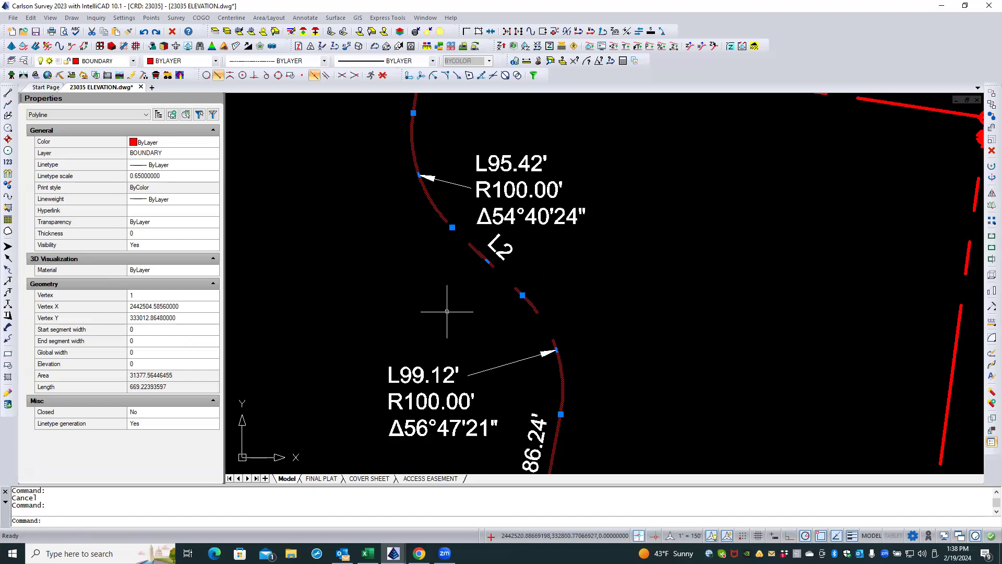
pyautogui.press('Escape')
pyautogui.scroll(-2, 449, 293)
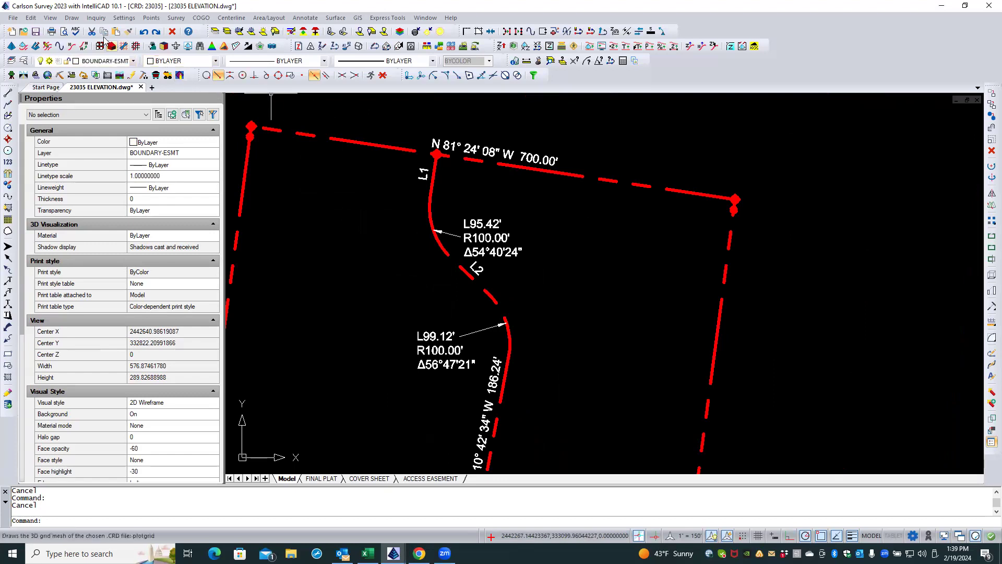
pyautogui.click(72, 17)
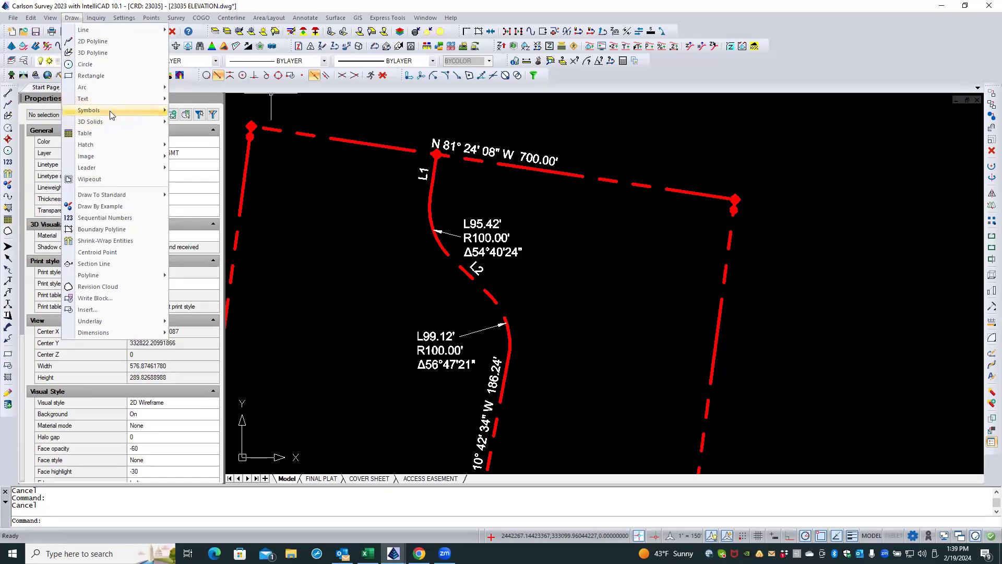
pyautogui.moveTo(110, 111)
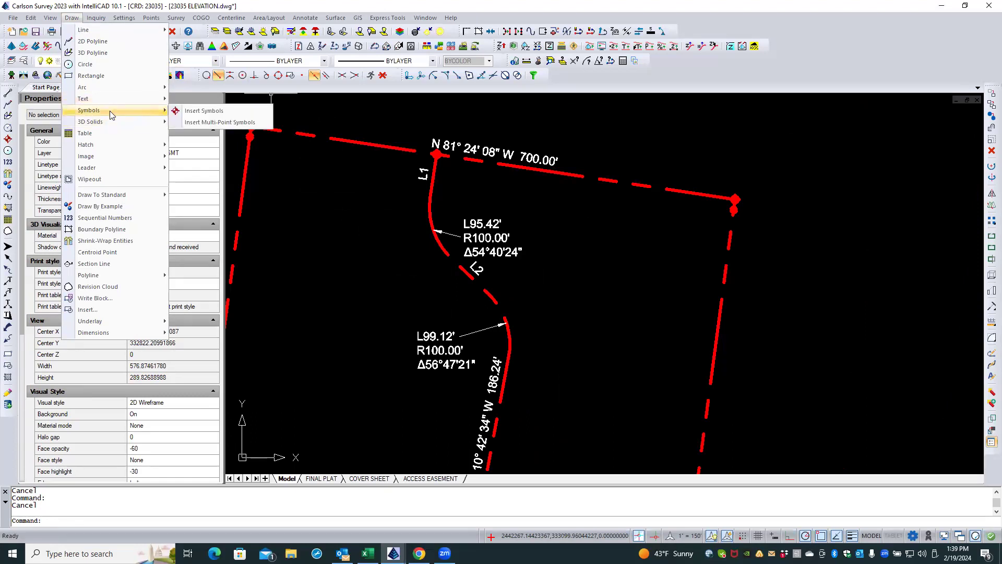
pyautogui.click(200, 111)
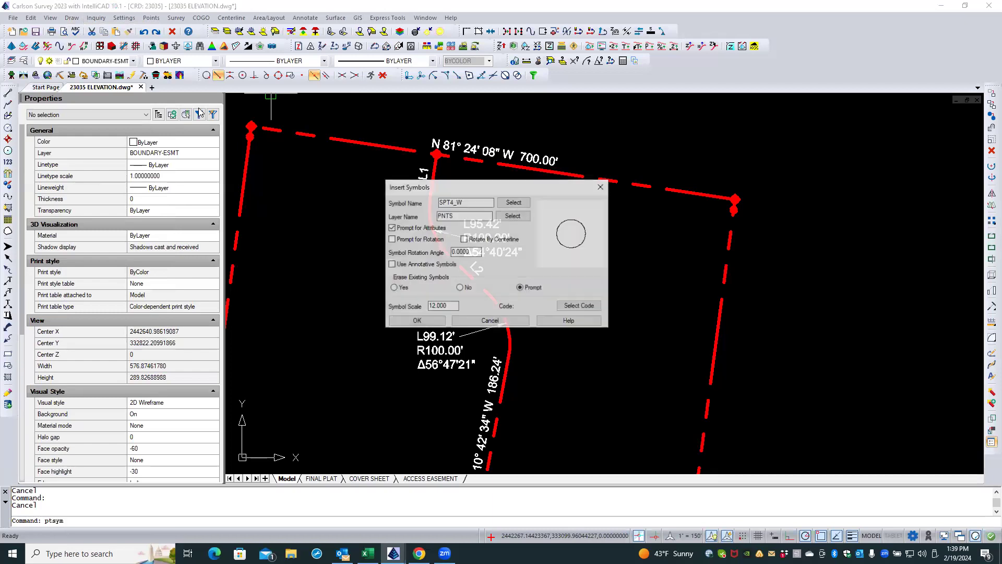
pyautogui.click(512, 202)
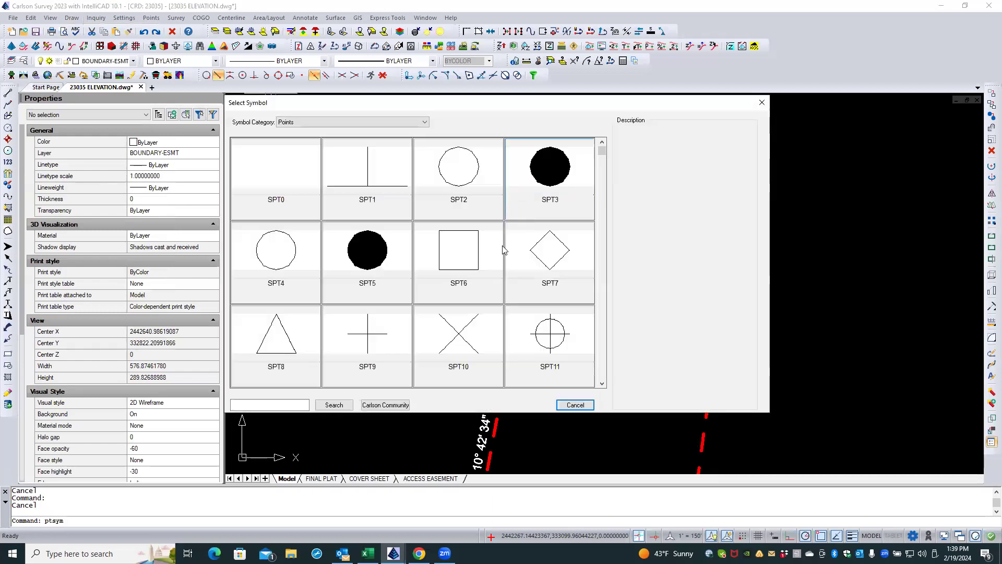
pyautogui.click(544, 337)
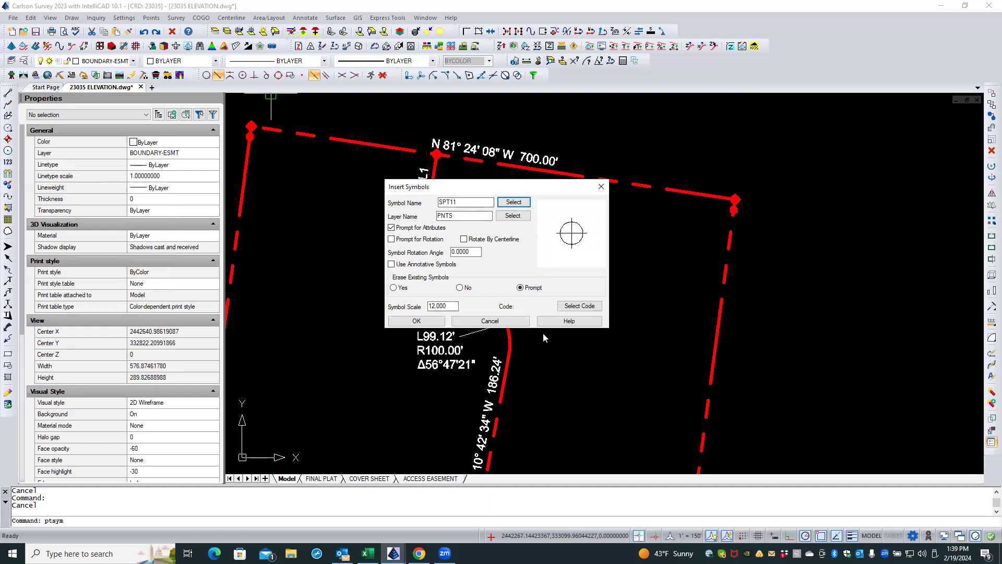
pyautogui.click(444, 306)
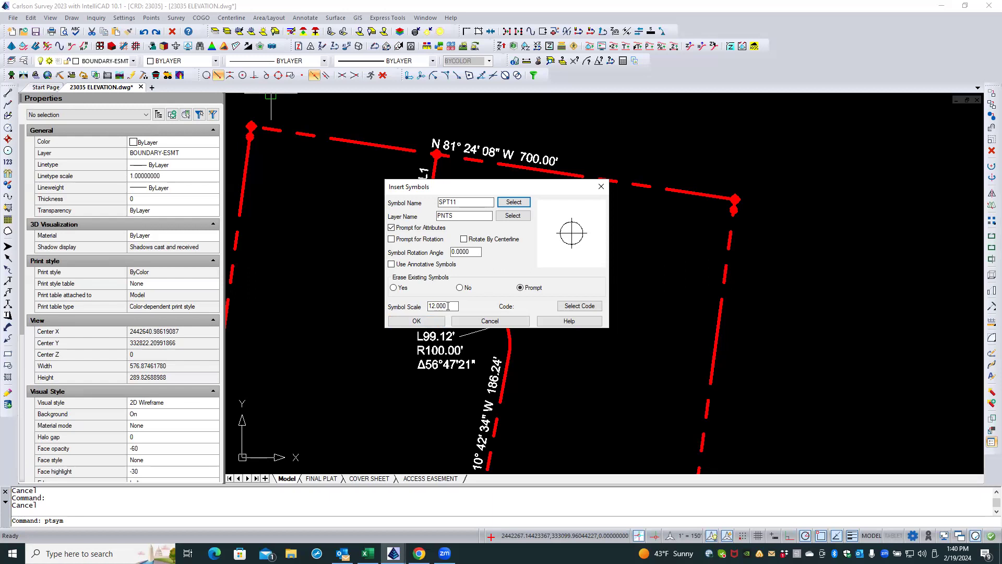
pyautogui.moveTo(448, 306); pyautogui.dragTo(420, 307)
pyautogui.write('.08')
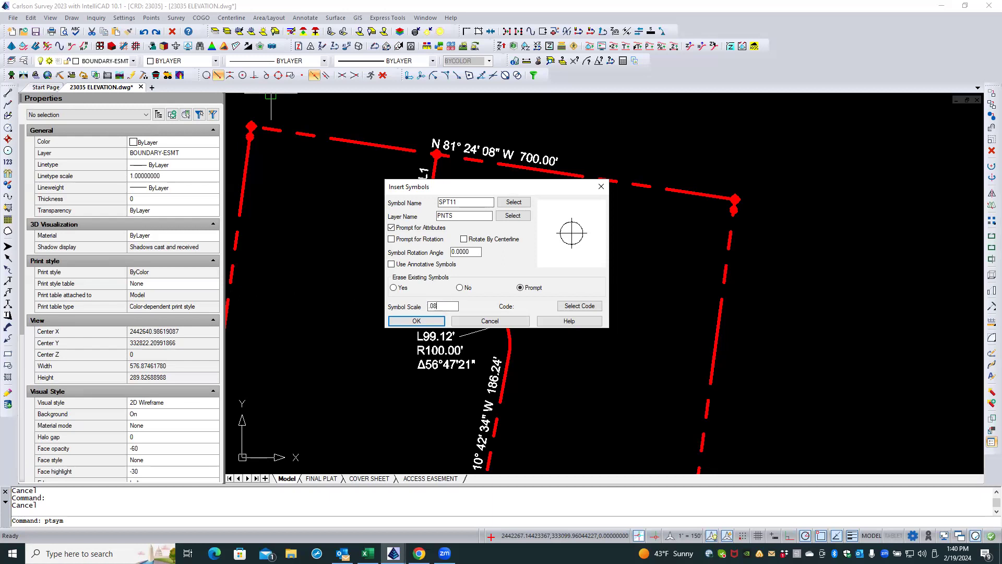
pyautogui.press('BackSpace')
pyautogui.press('BackSpace')
pyautogui.press('BackSpace')
pyautogui.write('12')
pyautogui.click(465, 322)
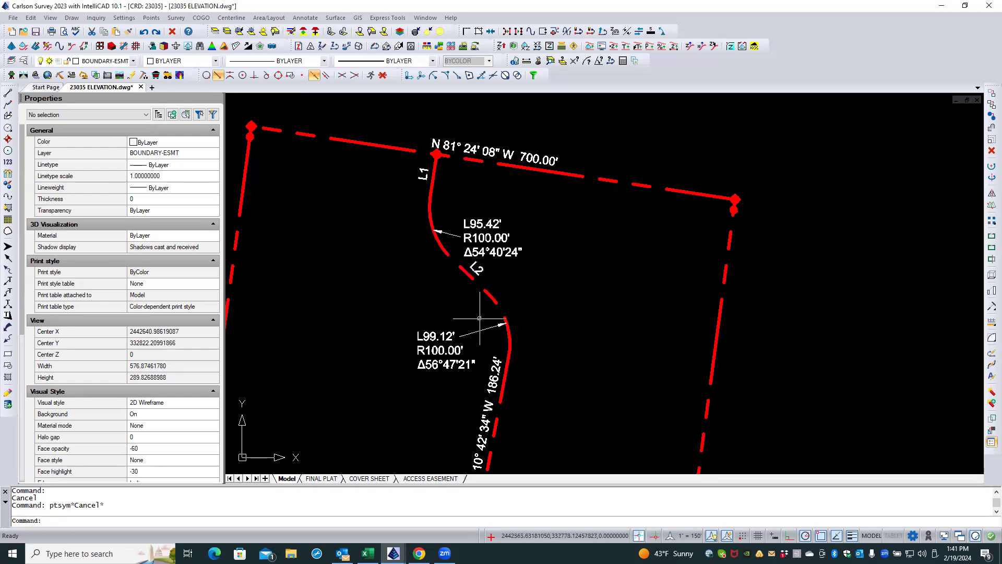
# - Check the scale and annotative properties of the existing corner symbols at the north end of the dividing lot line
pyautogui.scroll(5, 432, 147)
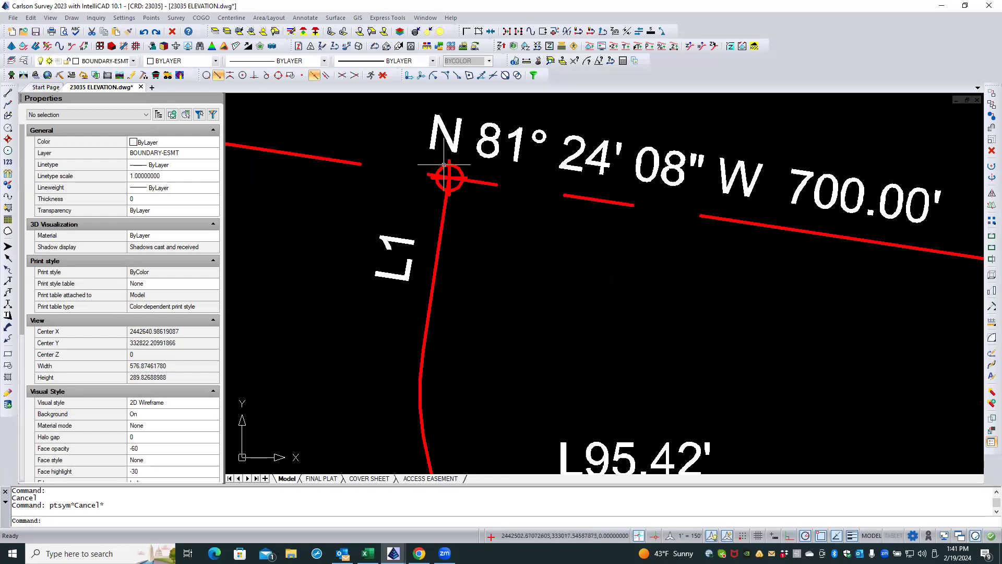
pyautogui.click(447, 172)
pyautogui.click(448, 174)
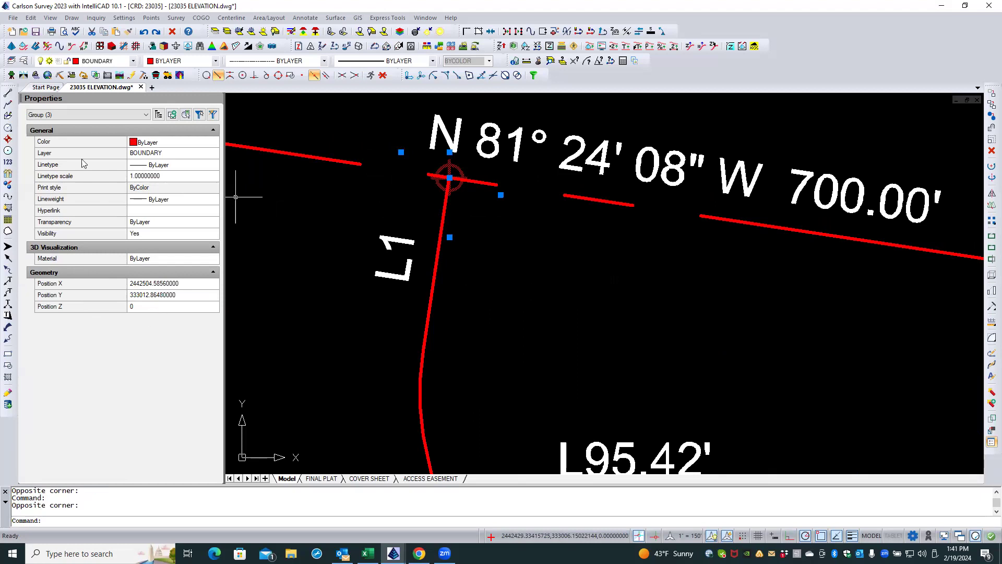
pyautogui.click(90, 113)
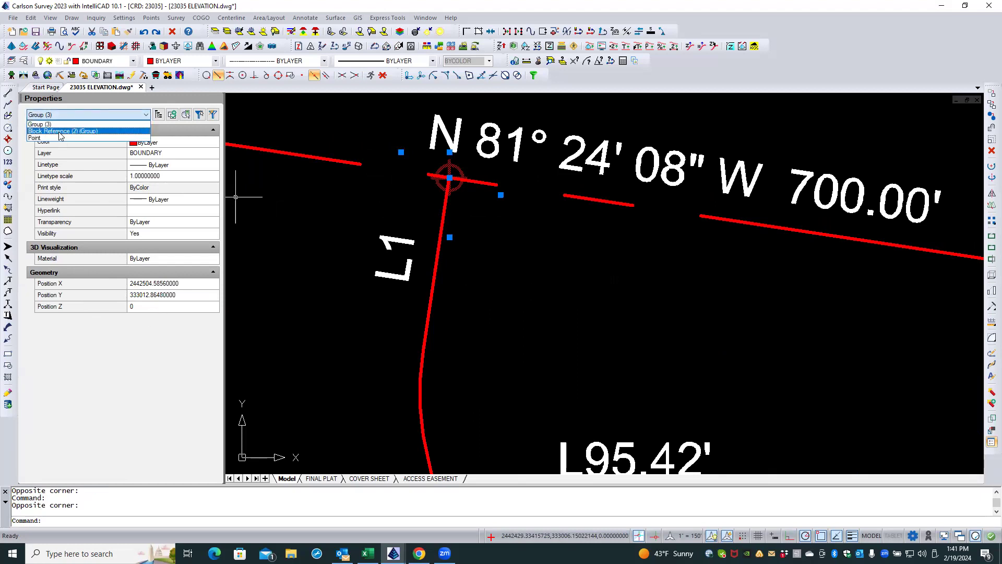
pyautogui.click(60, 132)
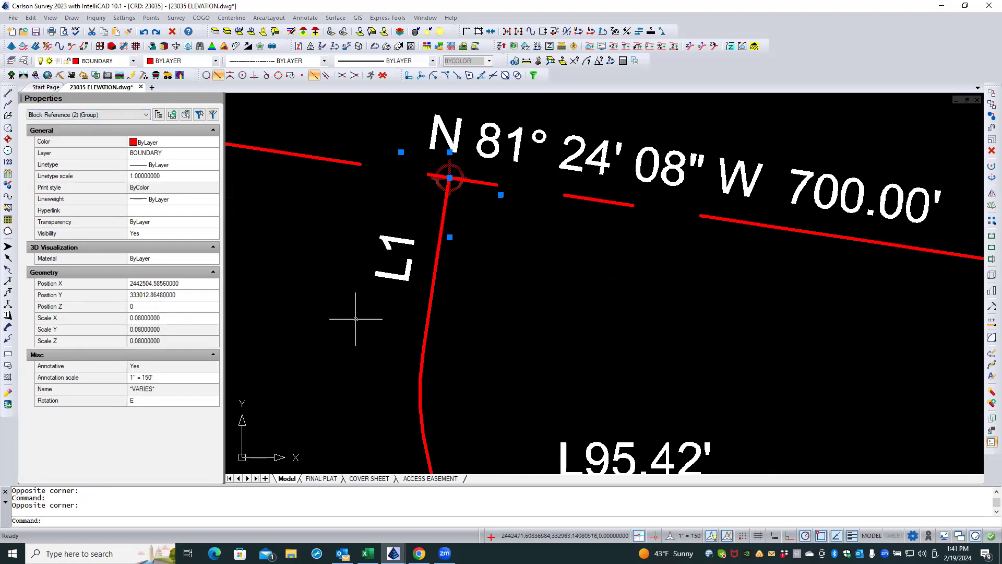
pyautogui.press('Escape')
pyautogui.press('Escape')
pyautogui.scroll(-4, 416, 276)
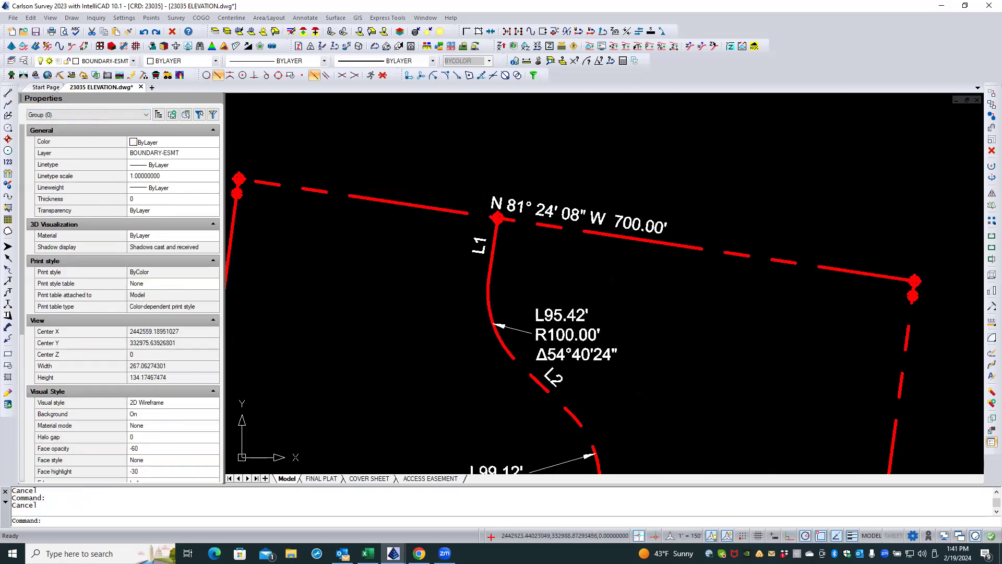
pyautogui.scroll(-1, 458, 224)
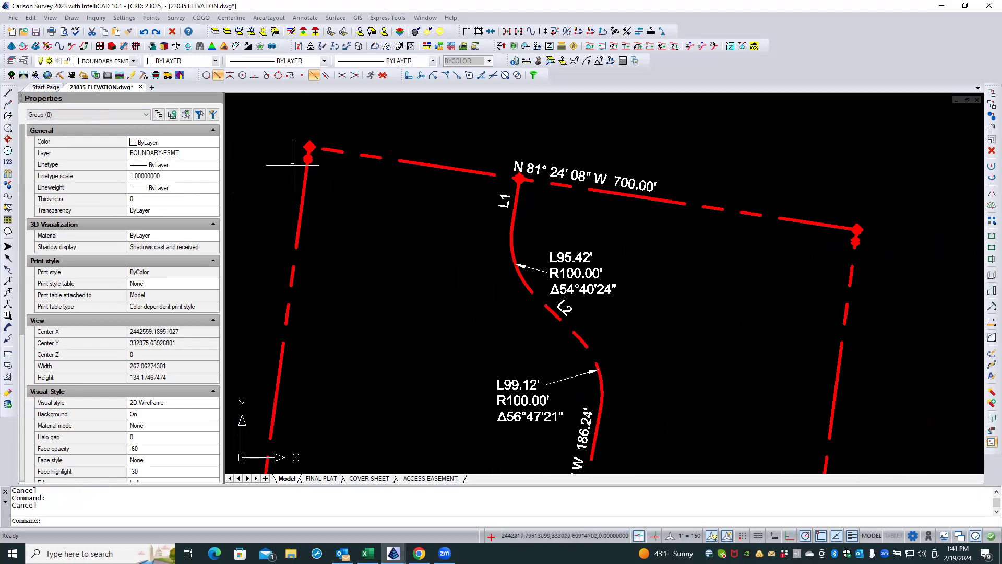
# - Set up symbol insertion with the crossed-circle symbol SPT11 on the BOUNDARY layer
pyautogui.click(71, 18)
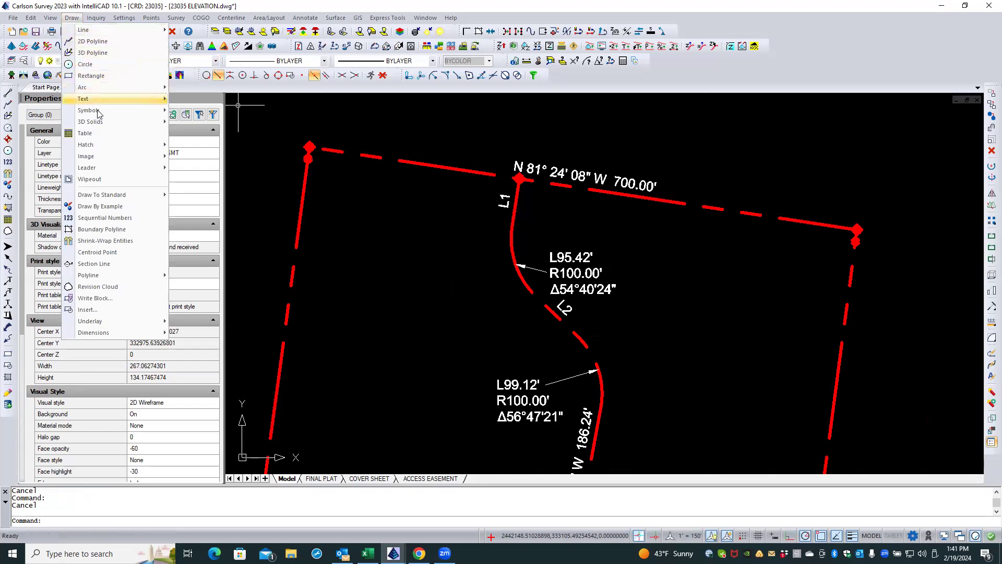
pyautogui.moveTo(99, 113)
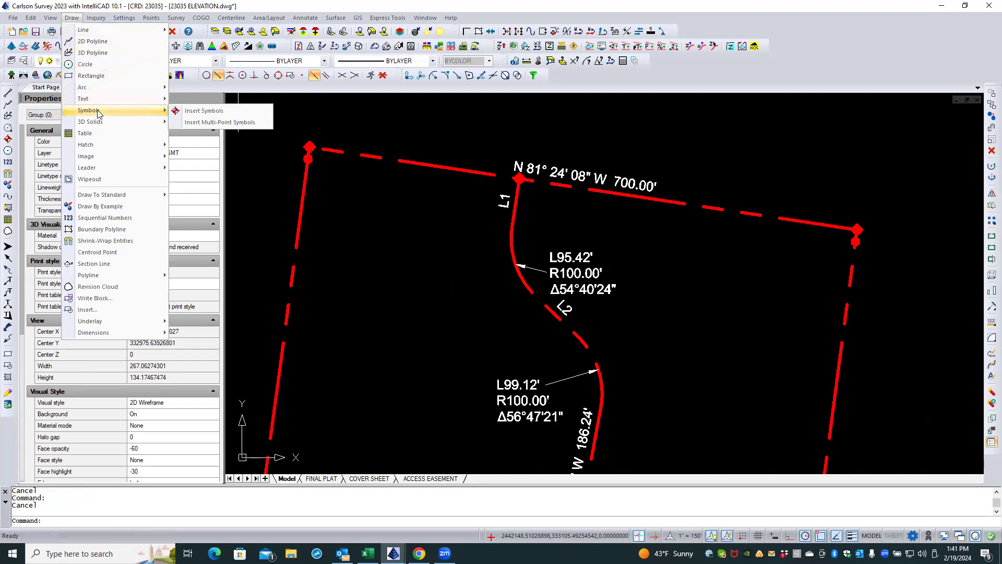
pyautogui.click(188, 112)
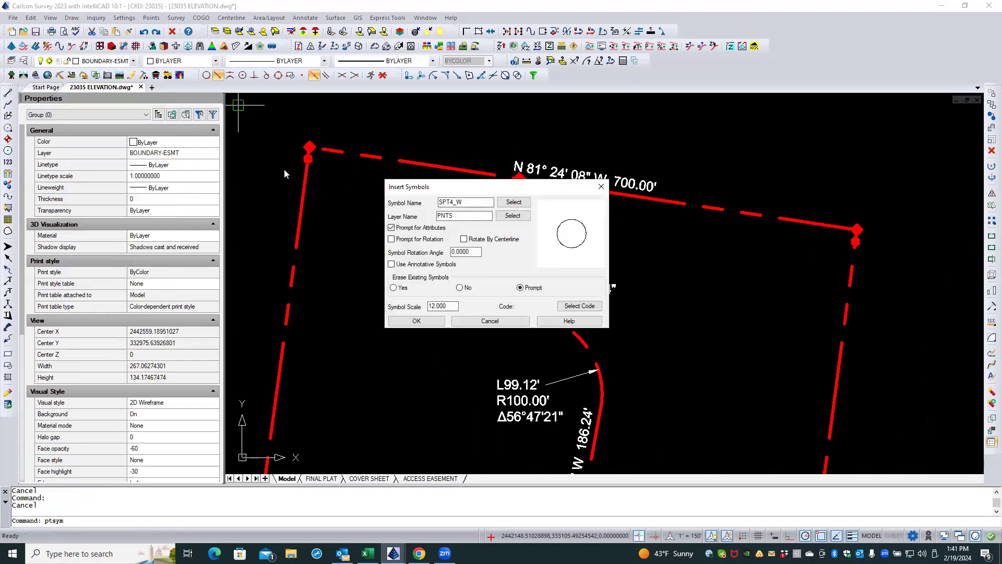
pyautogui.click(504, 204)
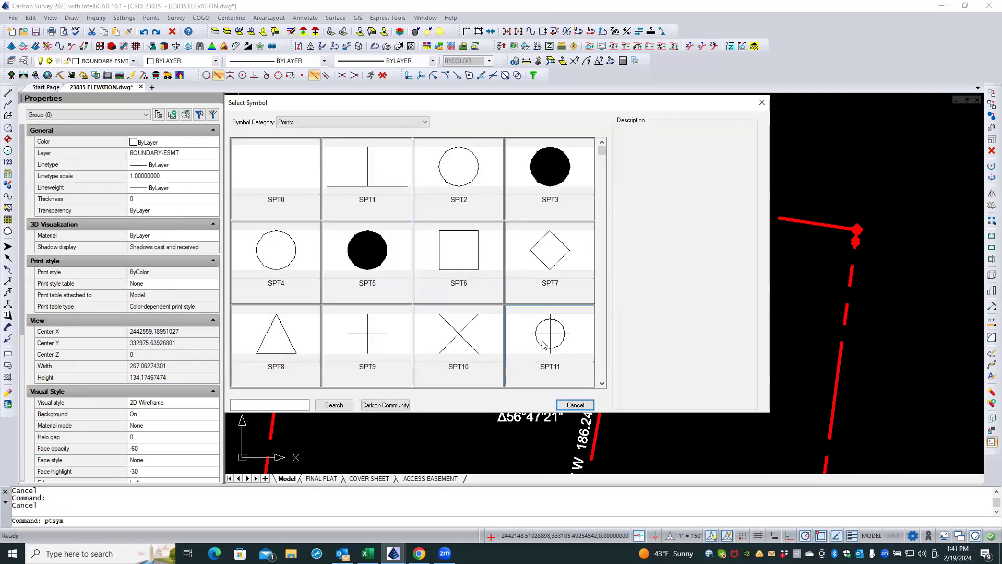
pyautogui.click(534, 329)
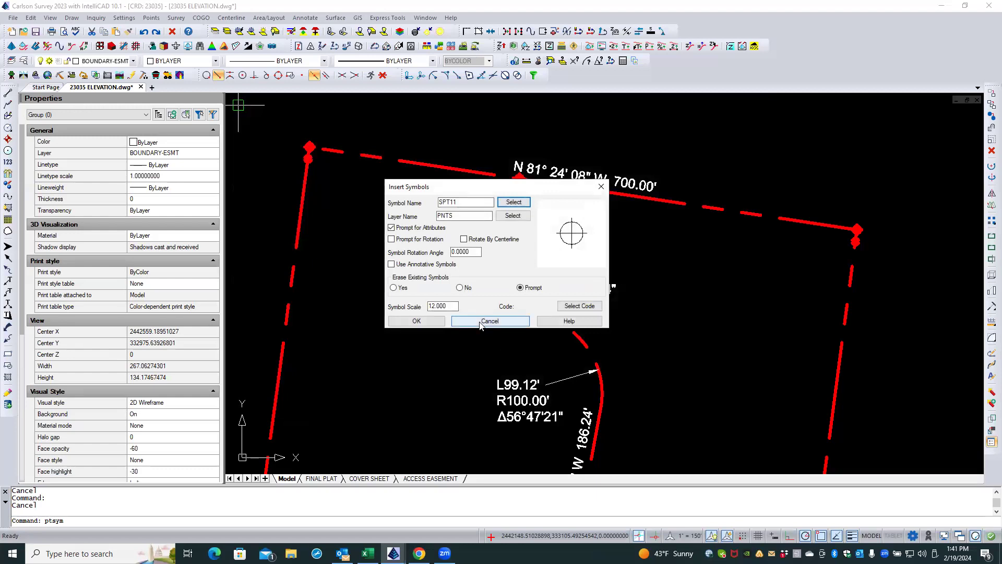
pyautogui.click(504, 217)
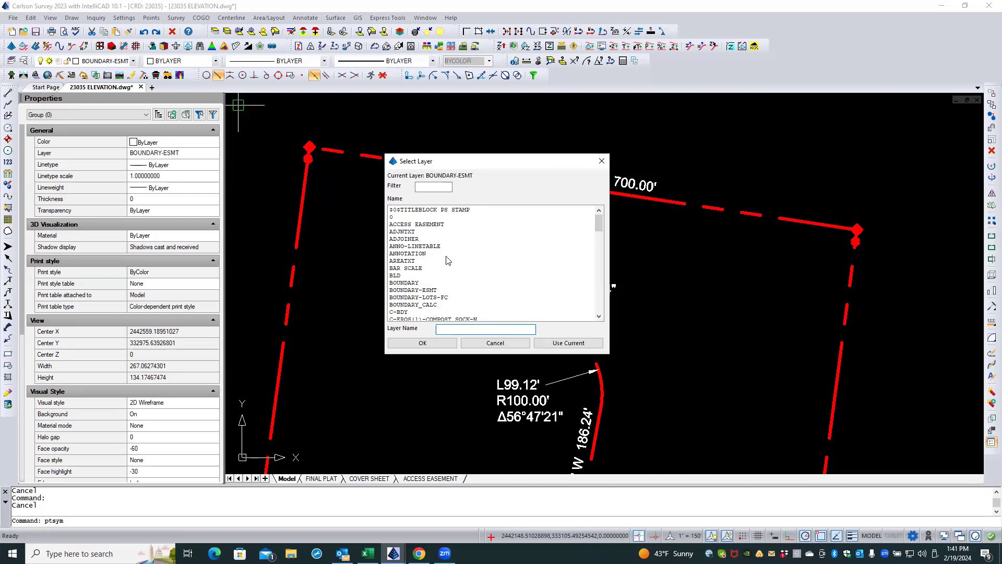
pyautogui.click(412, 283)
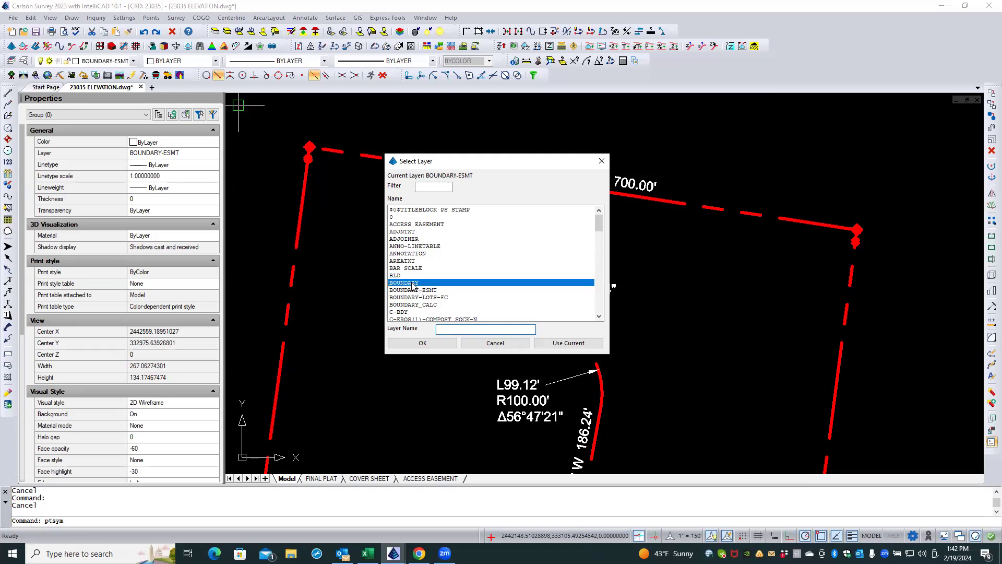
pyautogui.click(434, 343)
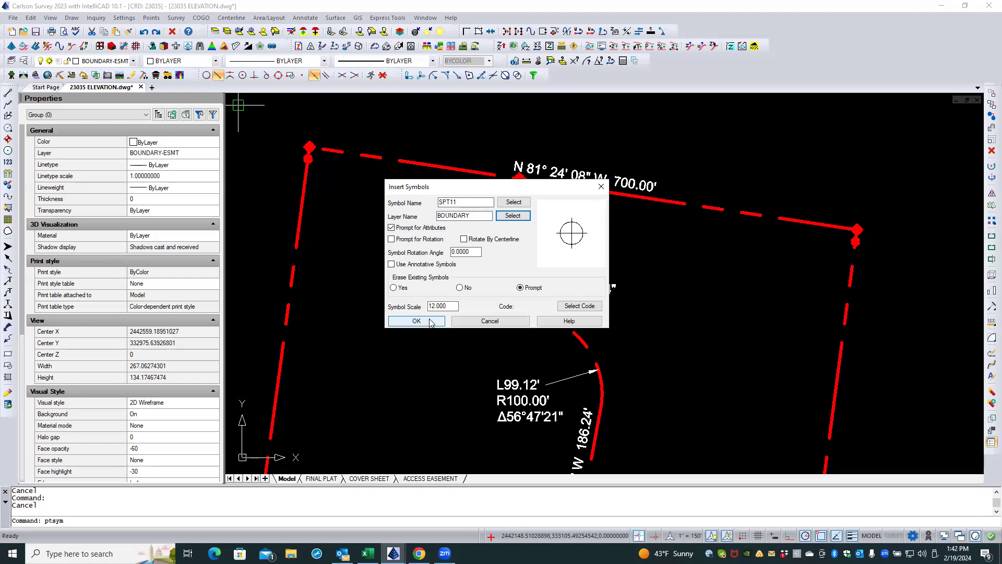
pyautogui.click(417, 321)
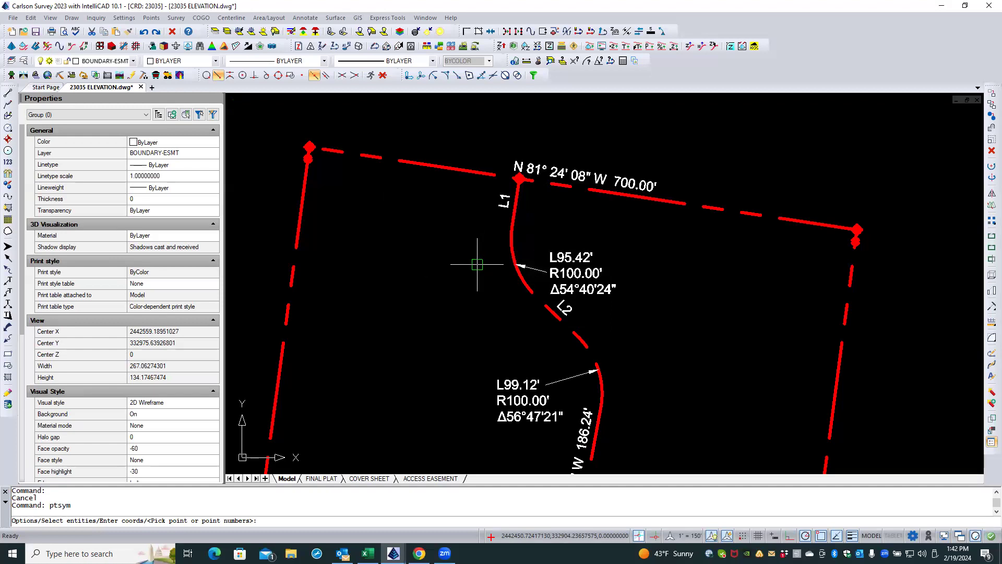
# - Insert the symbols along the curved dividing lot line by selecting its polyline as the entity, keeping the default entity and curve point options
pyautogui.write('s')
pyautogui.press('Return')
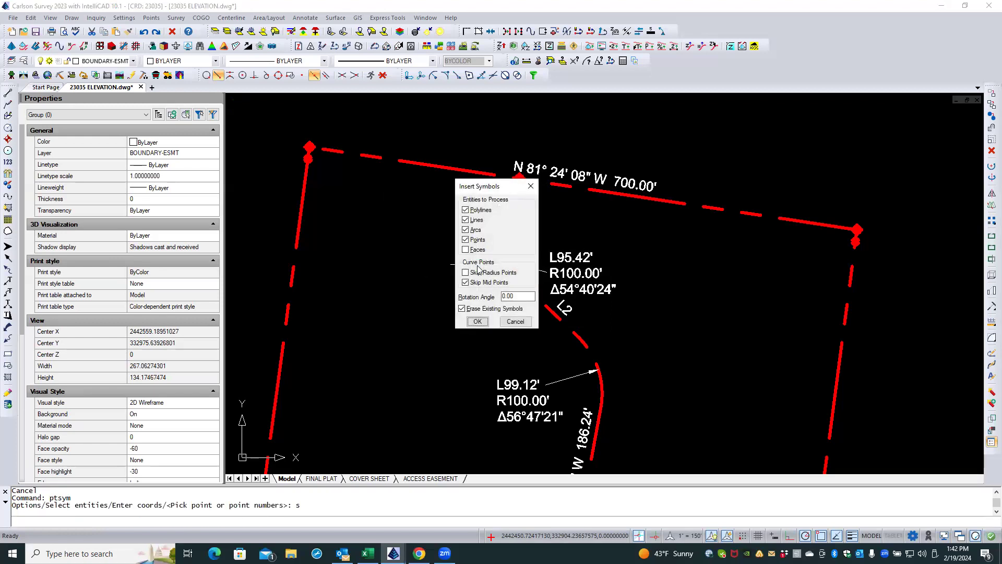
pyautogui.click(478, 322)
pyautogui.click(478, 321)
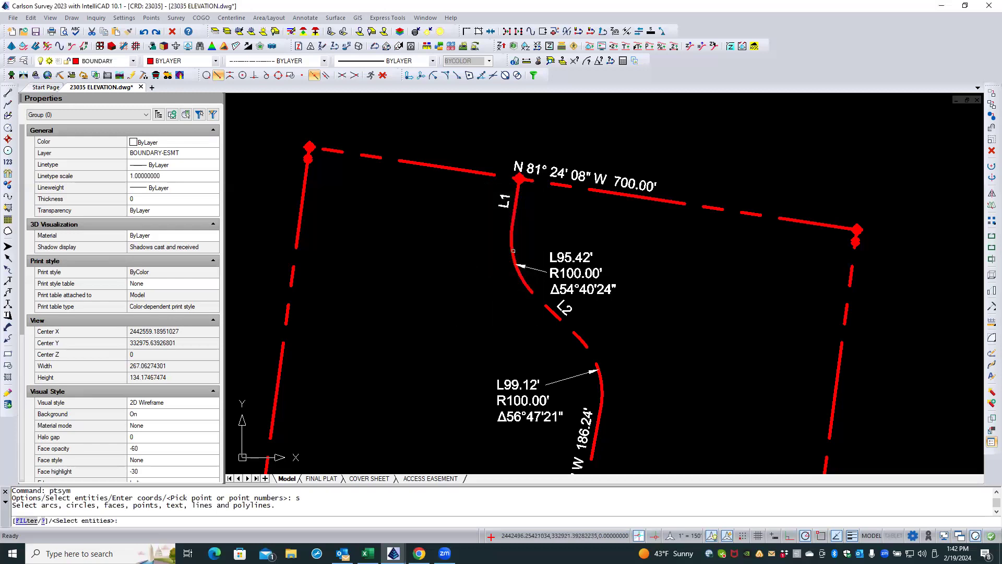
pyautogui.click(511, 251)
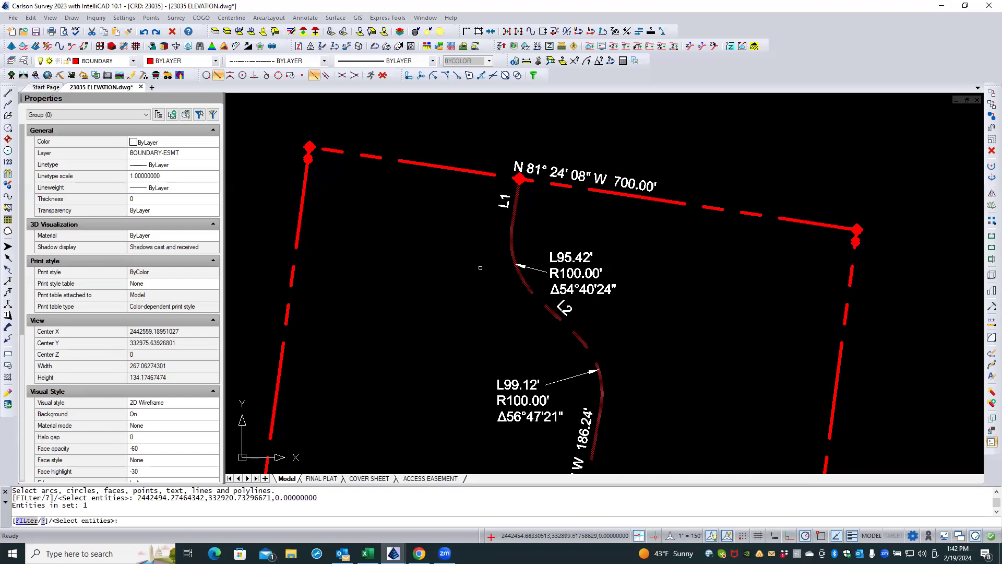
pyautogui.press('Return')
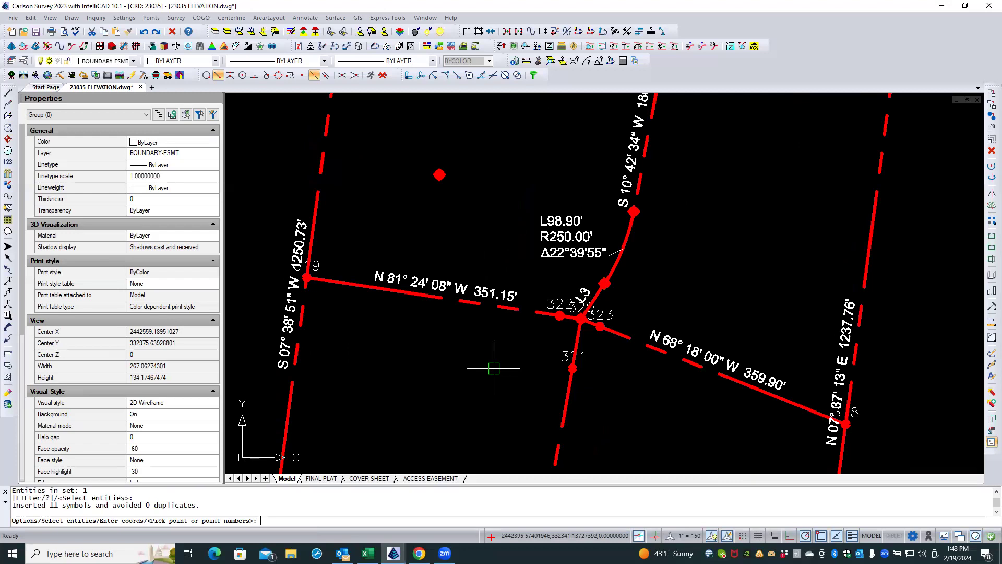
pyautogui.scroll(-1, 494, 369)
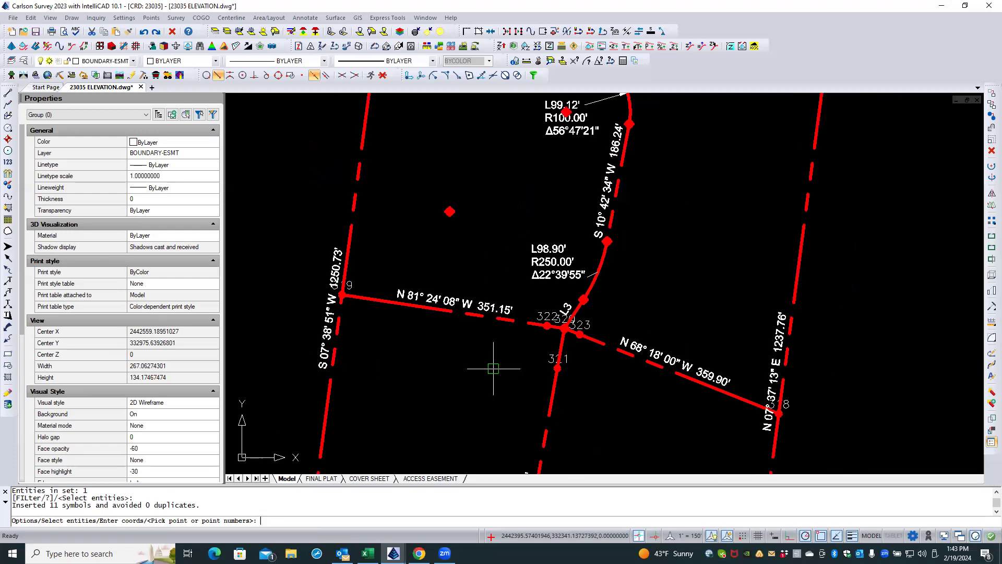
pyautogui.press('Return')
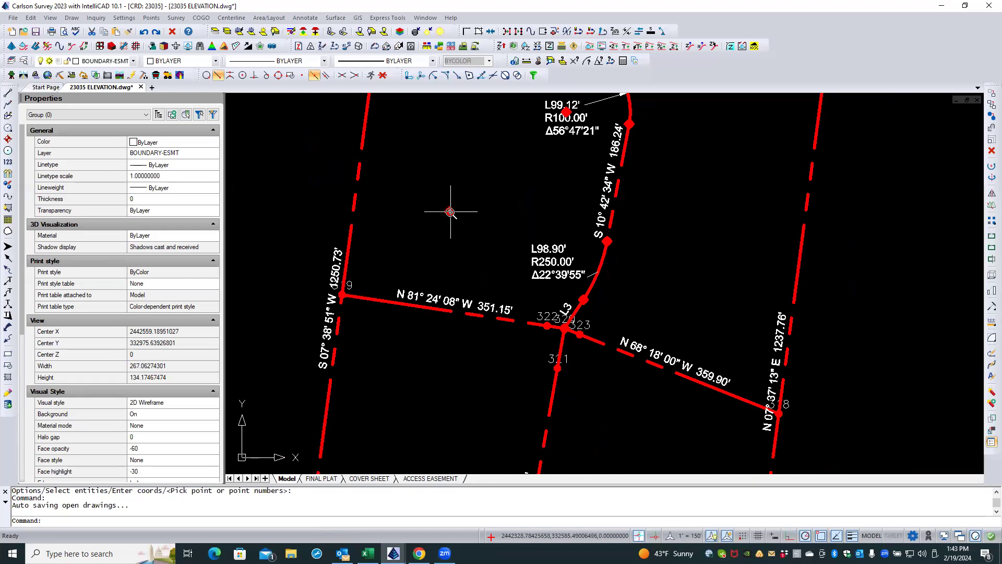
# - Erase the stray SPT11 symbol lying off the line, west of the southern curve with the 250.00' radius
pyautogui.scroll(5, 450, 211)
pyautogui.click(462, 200)
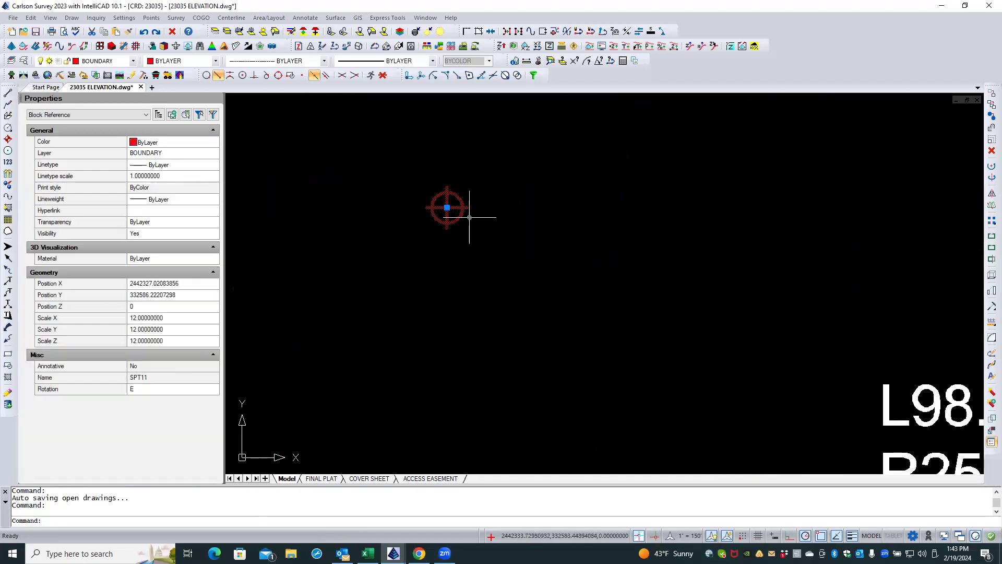
pyautogui.scroll(-4, 428, 248)
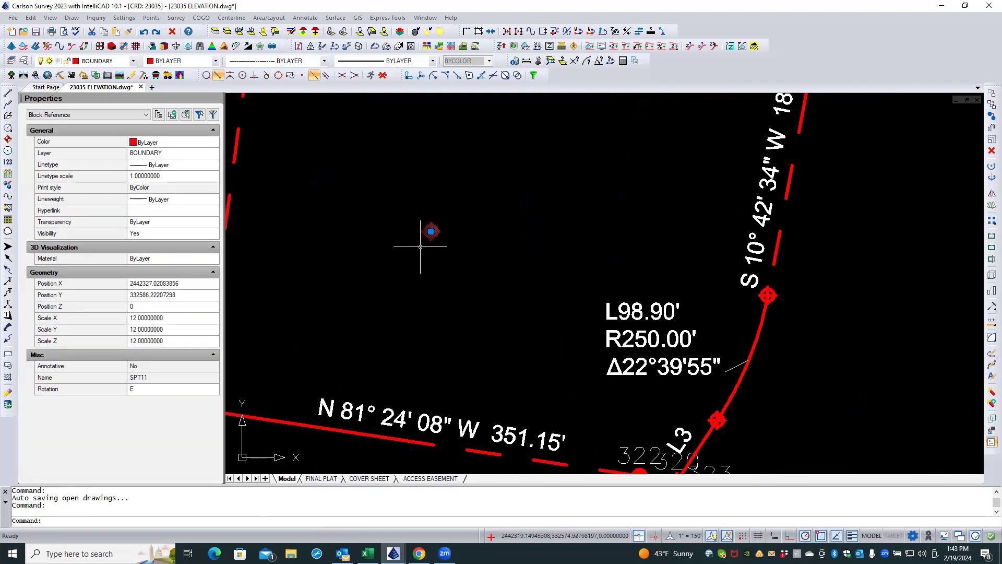
pyautogui.scroll(-2, 503, 213)
pyautogui.scroll(2, 501, 216)
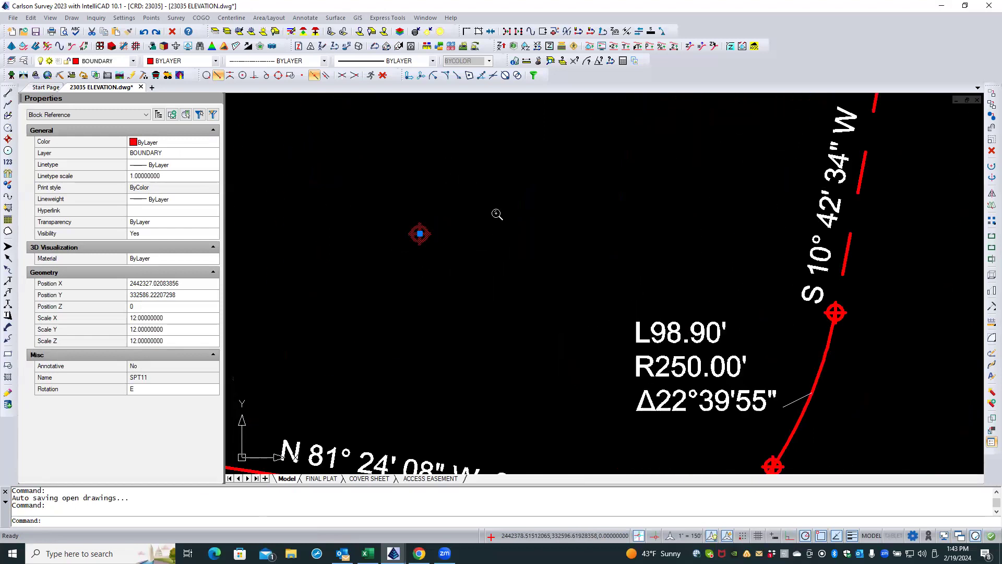
pyautogui.click(991, 150)
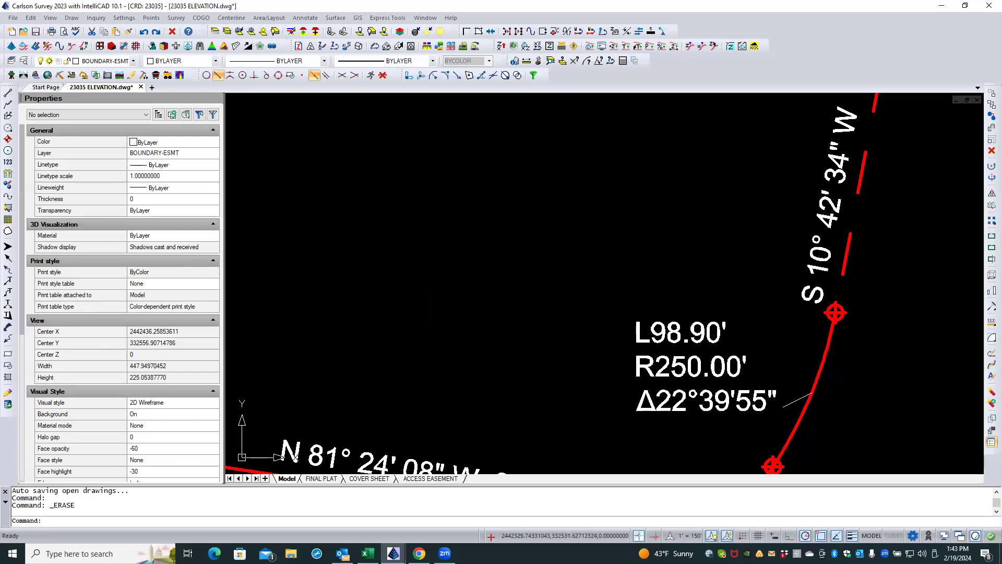
# - Erase the two stray SPT11 symbols beside the 99.12' and 95.42' curve labels of the dividing lot line
pyautogui.scroll(-3, 433, 317)
pyautogui.scroll(5, 514, 214)
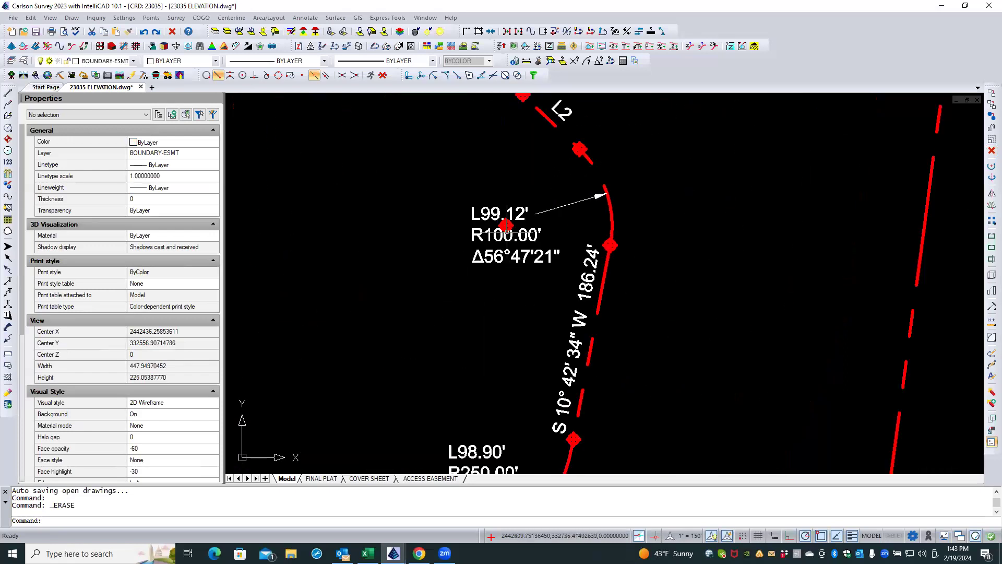
pyautogui.click(506, 220)
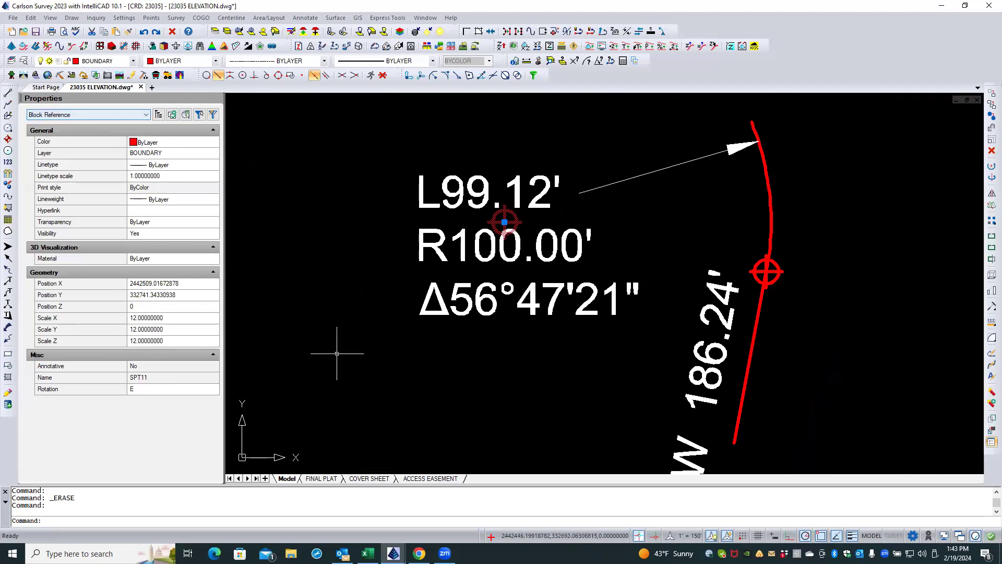
pyautogui.scroll(-3, 439, 402)
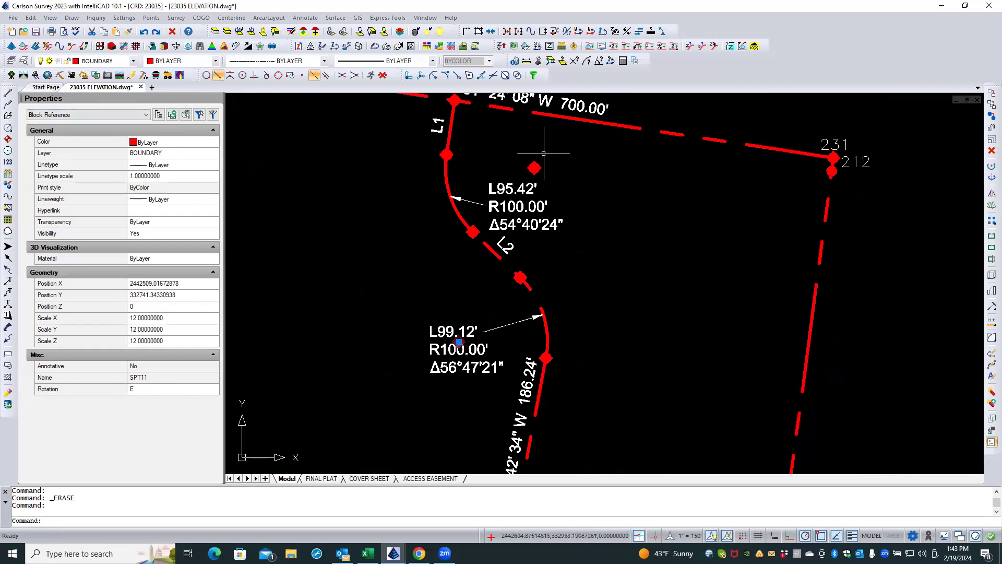
pyautogui.click(534, 166)
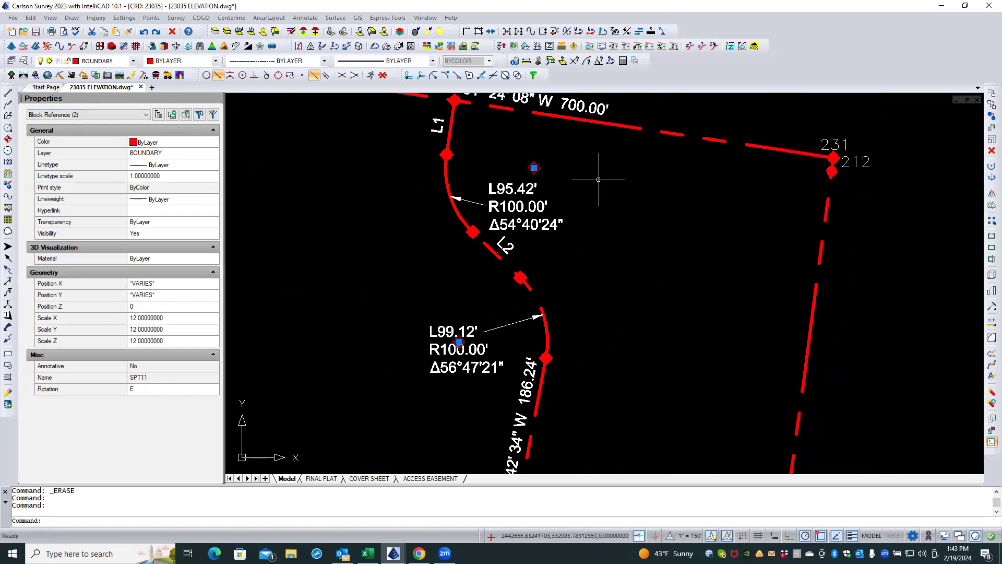
pyautogui.press('Delete')
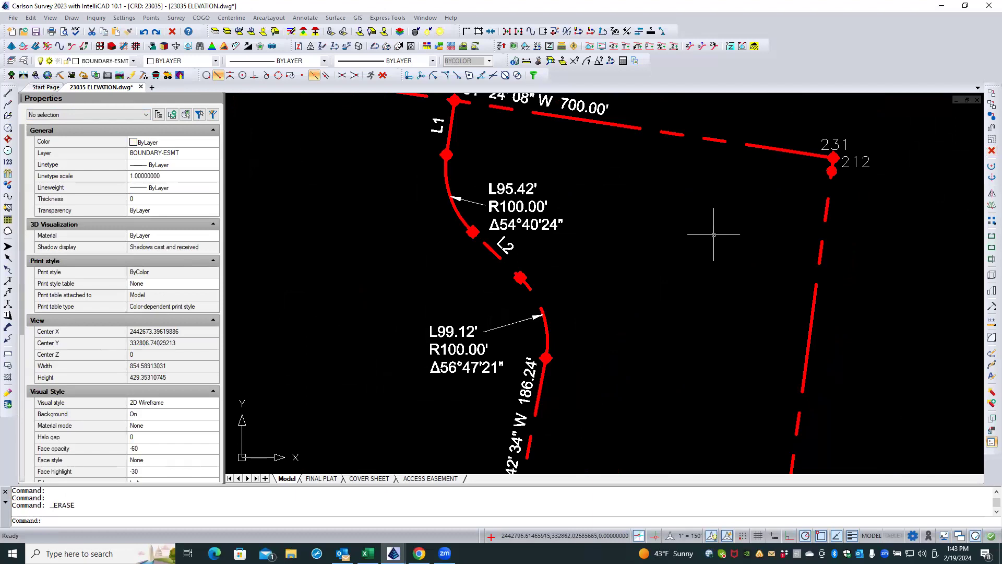
# - Inspect the dashes and symbols along the dividing lot line and check the linetype scale settings in Drawing Setup
pyautogui.scroll(4, 483, 229)
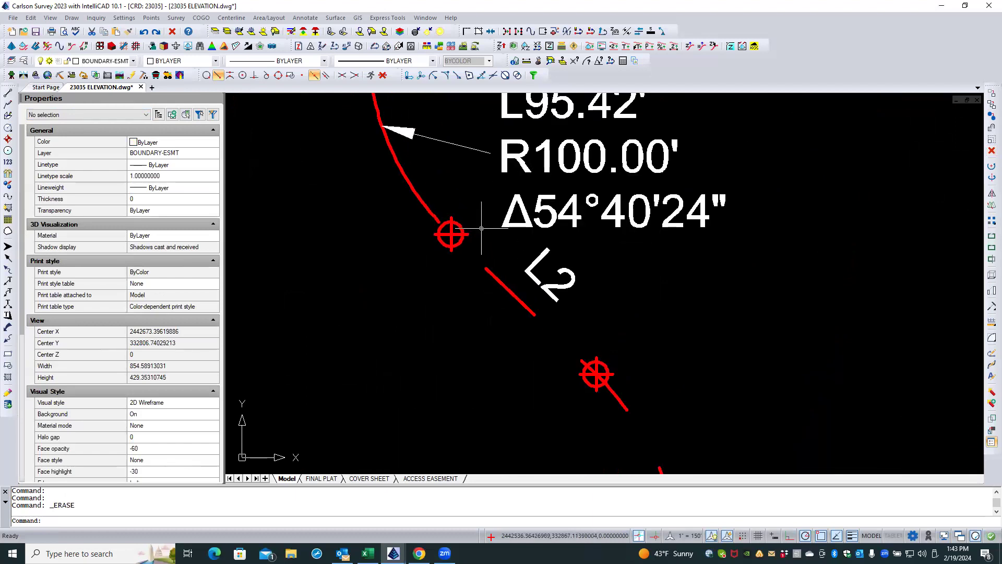
pyautogui.scroll(-4, 481, 229)
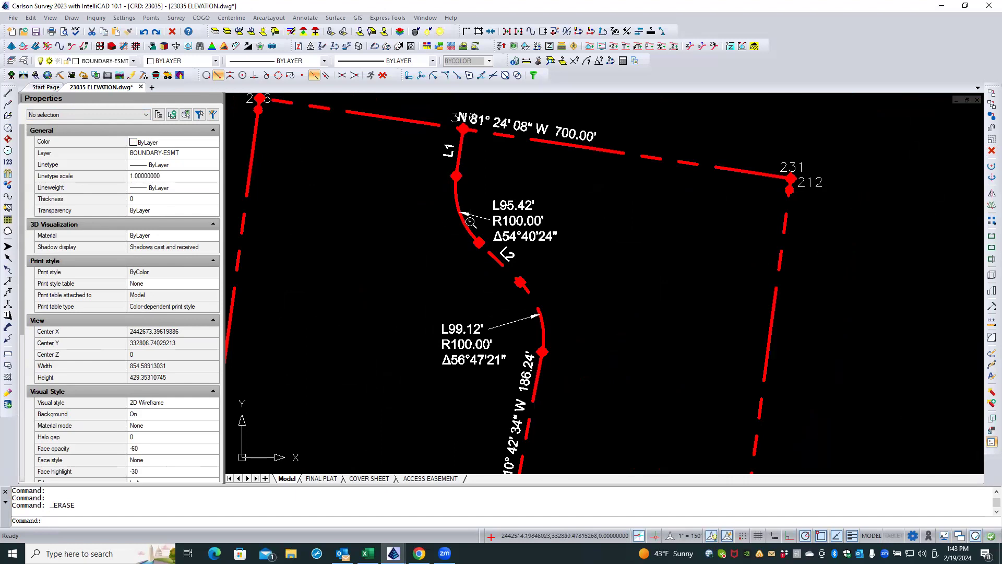
pyautogui.scroll(2, 469, 222)
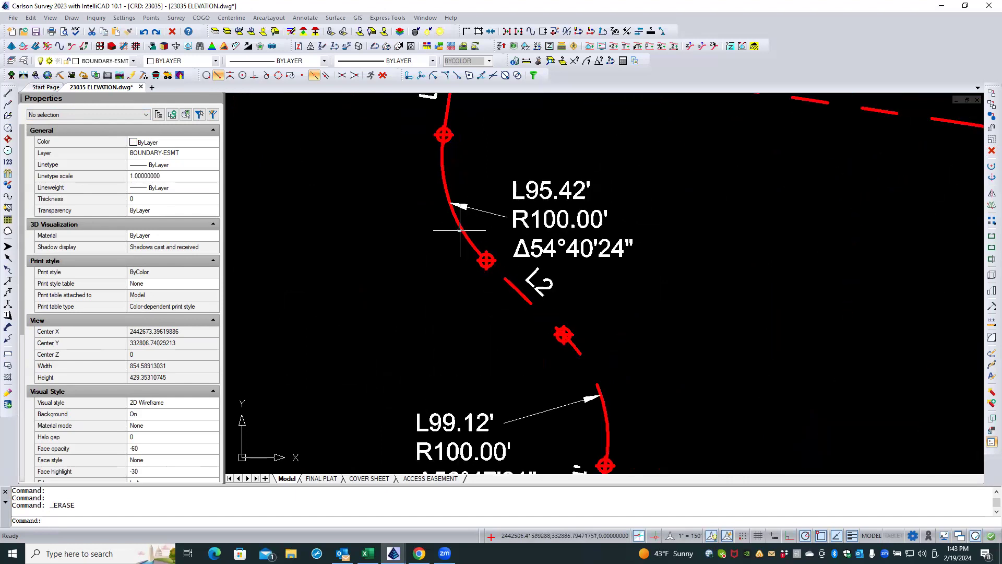
pyautogui.scroll(-4, 626, 260)
pyautogui.moveTo(659, 240); pyautogui.dragTo(684, 207, button='middle')
pyautogui.scroll(3, 641, 253)
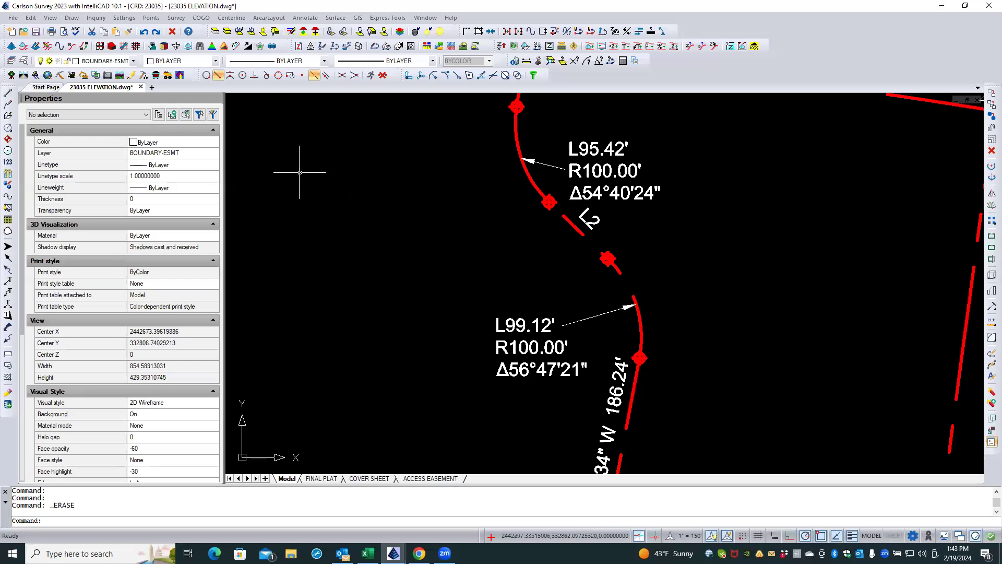
pyautogui.click(124, 17)
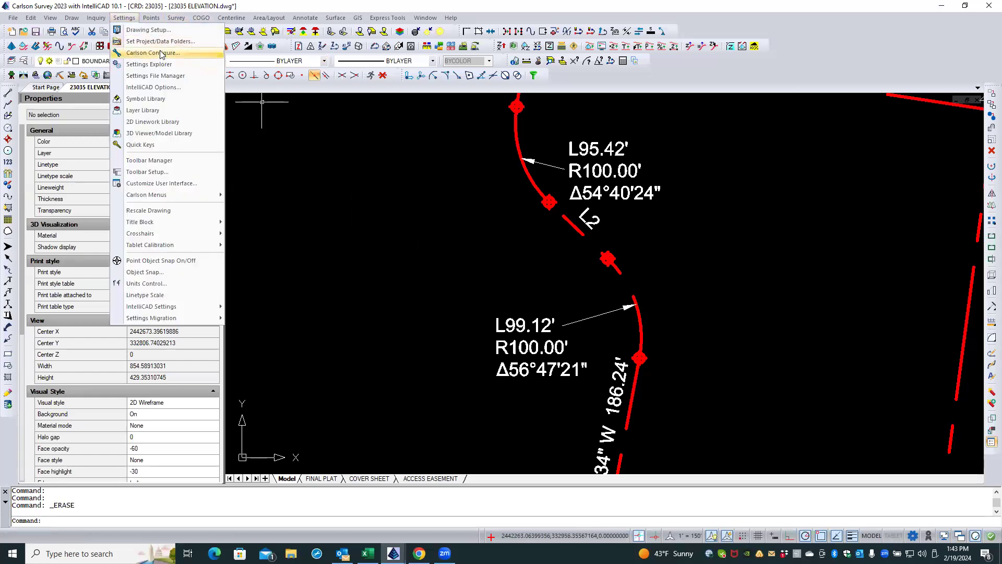
pyautogui.click(158, 30)
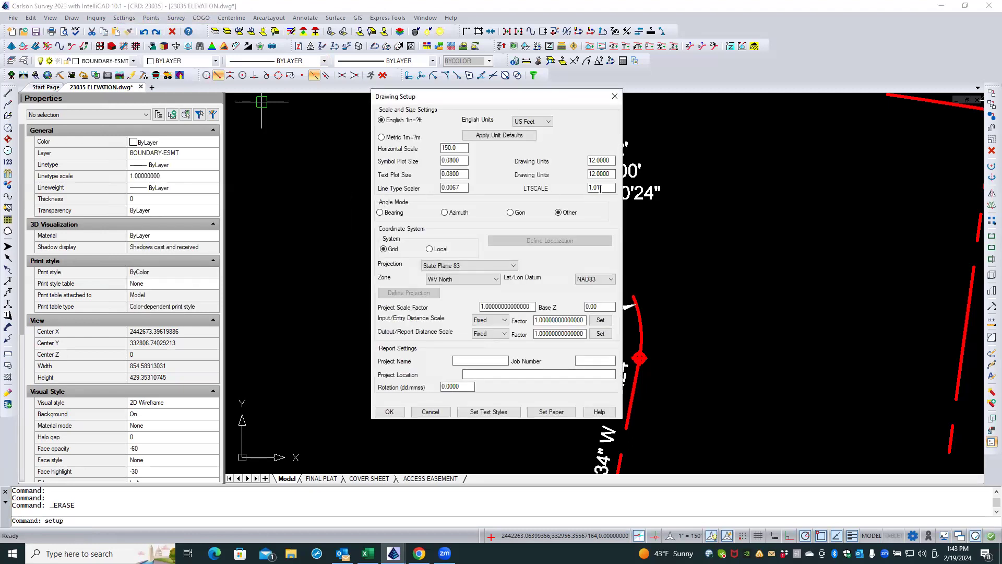
pyautogui.click(436, 414)
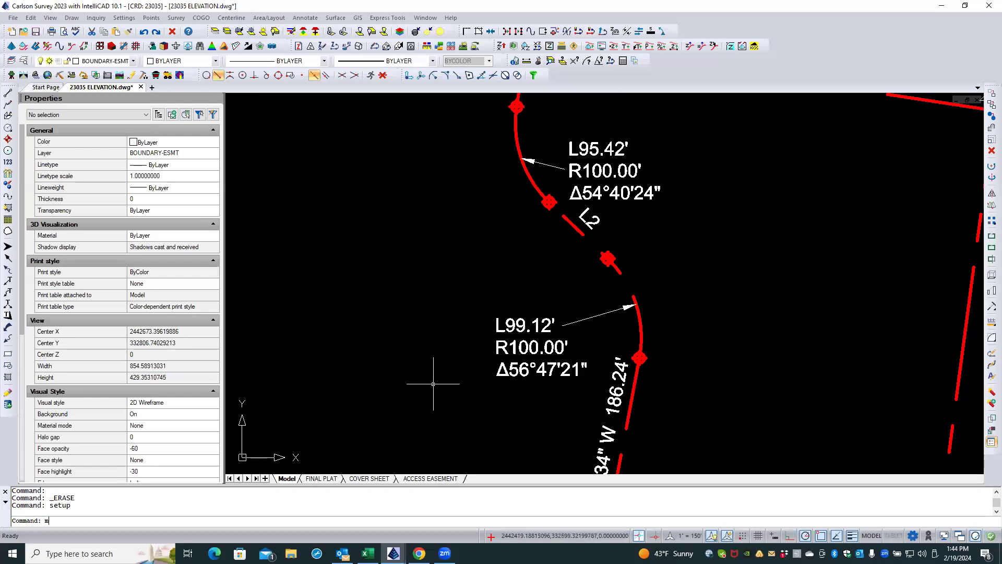
# - Keep MSLTSCALE on and set the global linetype scale (LTSCALE) to 1
pyautogui.write('MSLTSCALE')
pyautogui.press('Return')
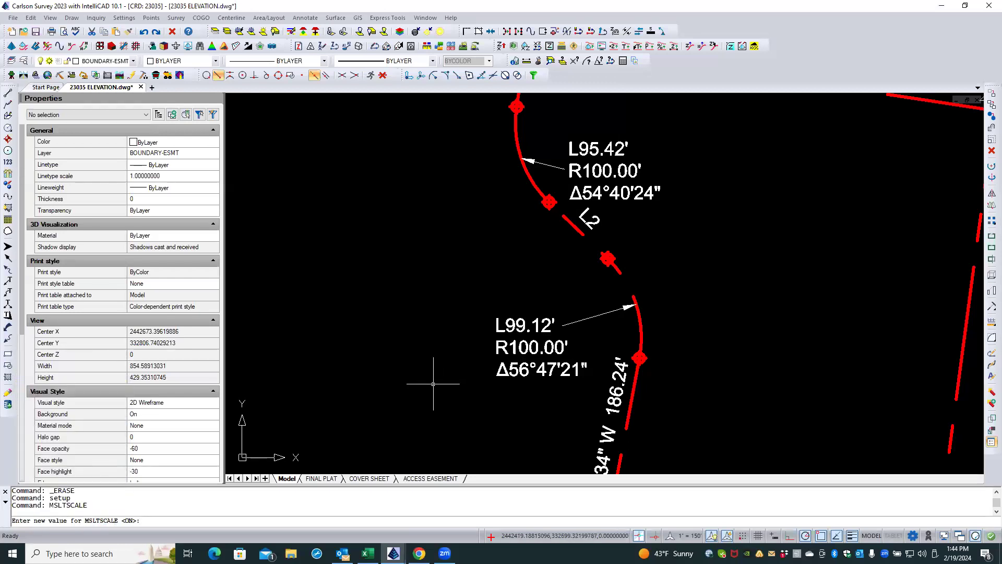
pyautogui.press('Return')
pyautogui.write('ltscale')
pyautogui.press('Return')
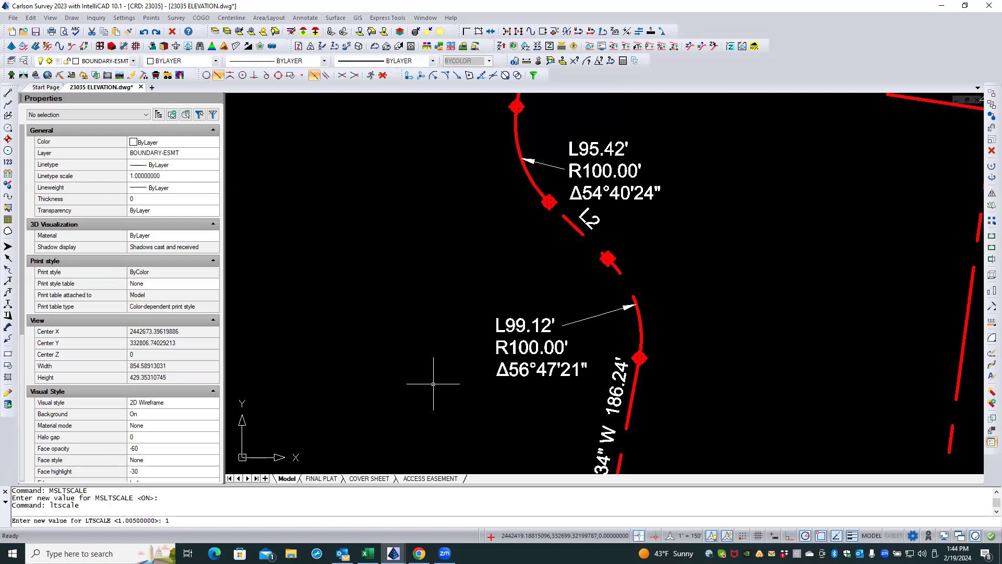
pyautogui.press('Return')
# - Switch to the FINAL PLAT layout and examine the linetype dashes along the curved dividing lot line
pyautogui.scroll(-5, 453, 312)
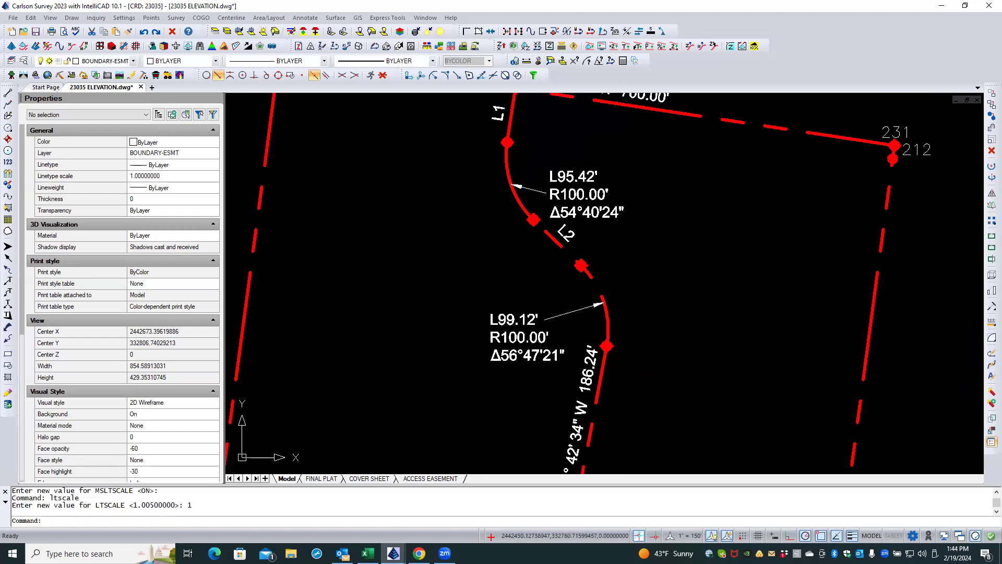
pyautogui.moveTo(464, 287); pyautogui.dragTo(472, 251, button='middle')
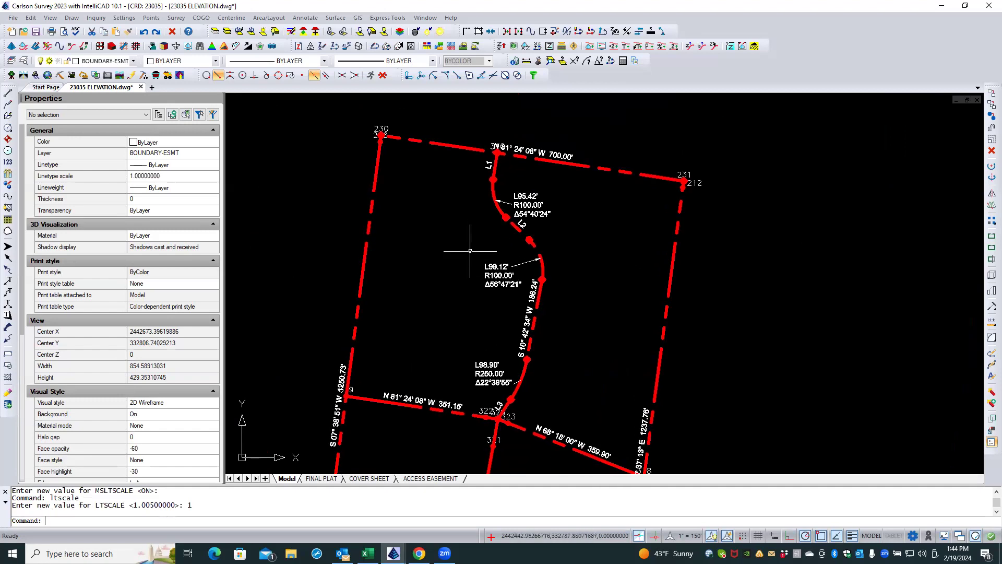
pyautogui.click(322, 478)
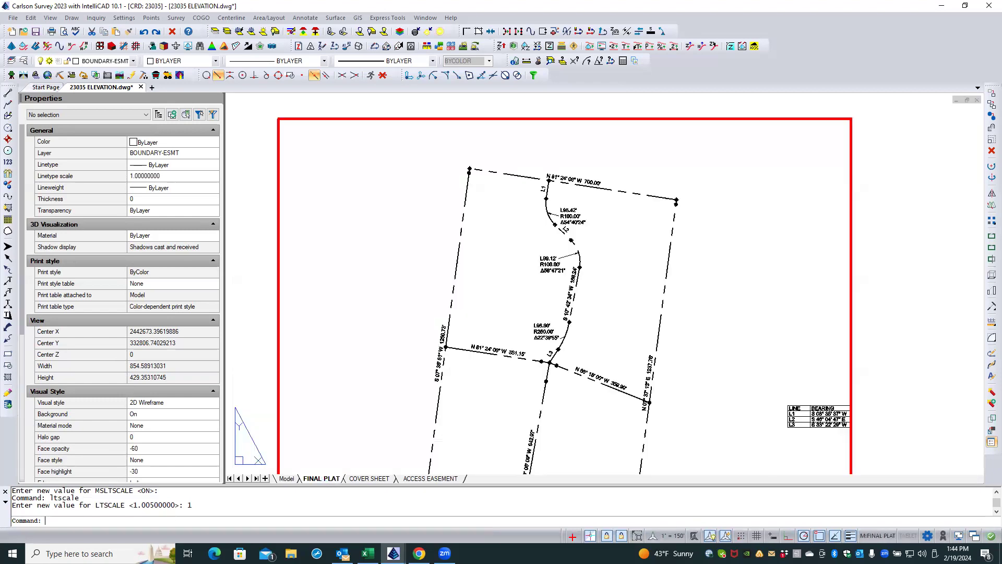
pyautogui.scroll(2, 581, 226)
pyautogui.scroll(5, 582, 226)
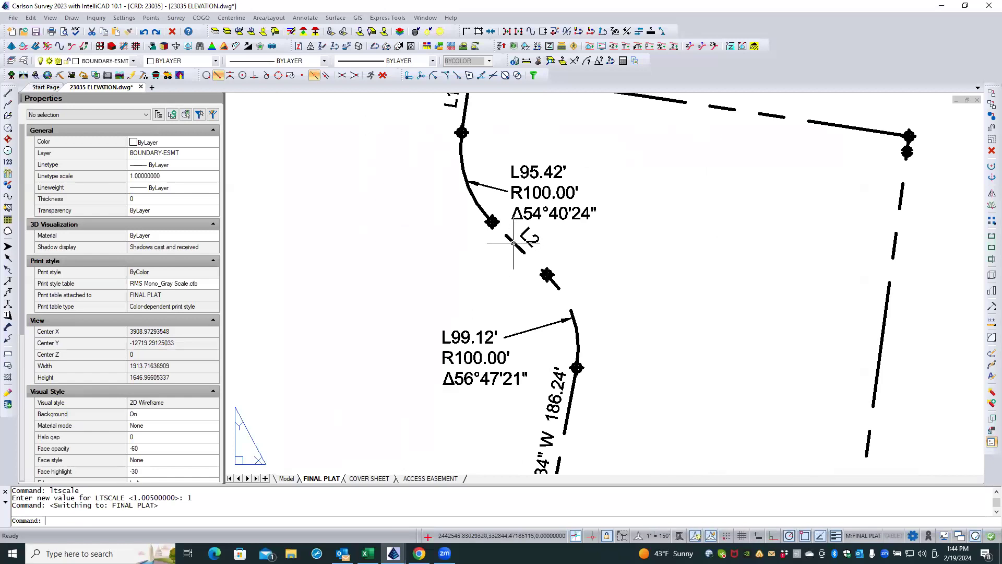
pyautogui.scroll(-2, 576, 301)
pyautogui.scroll(-3, 577, 301)
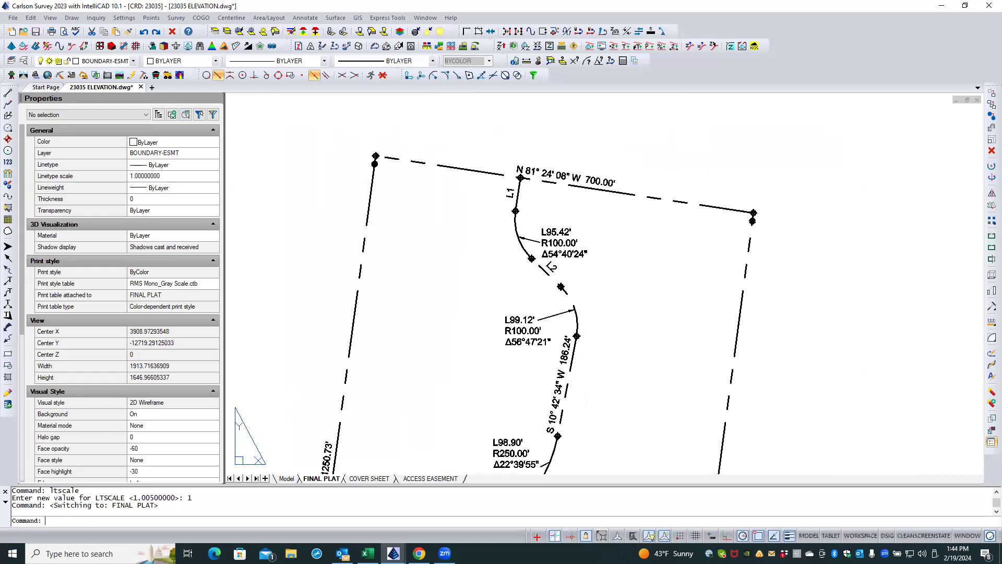
pyautogui.scroll(3, 590, 378)
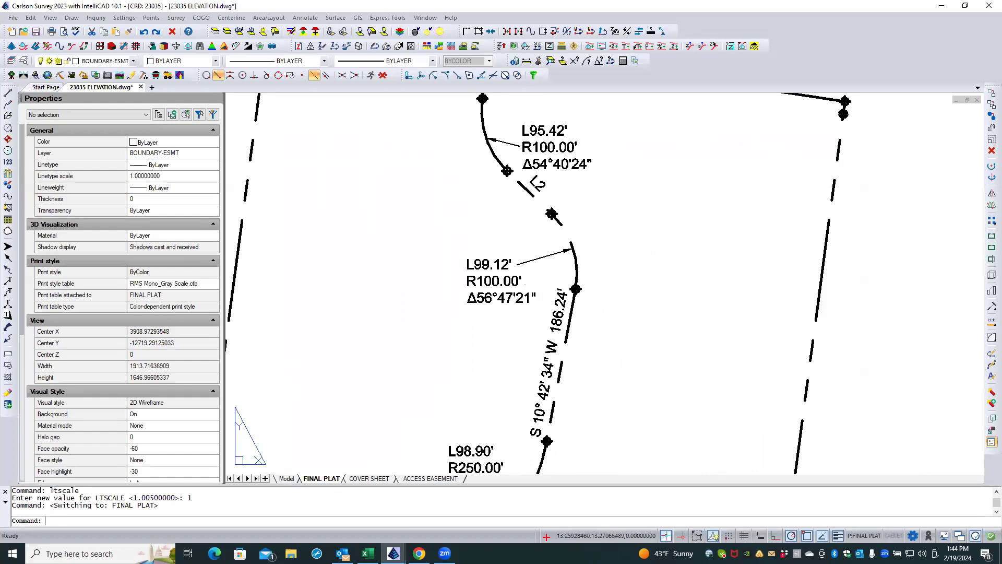
pyautogui.click(579, 316)
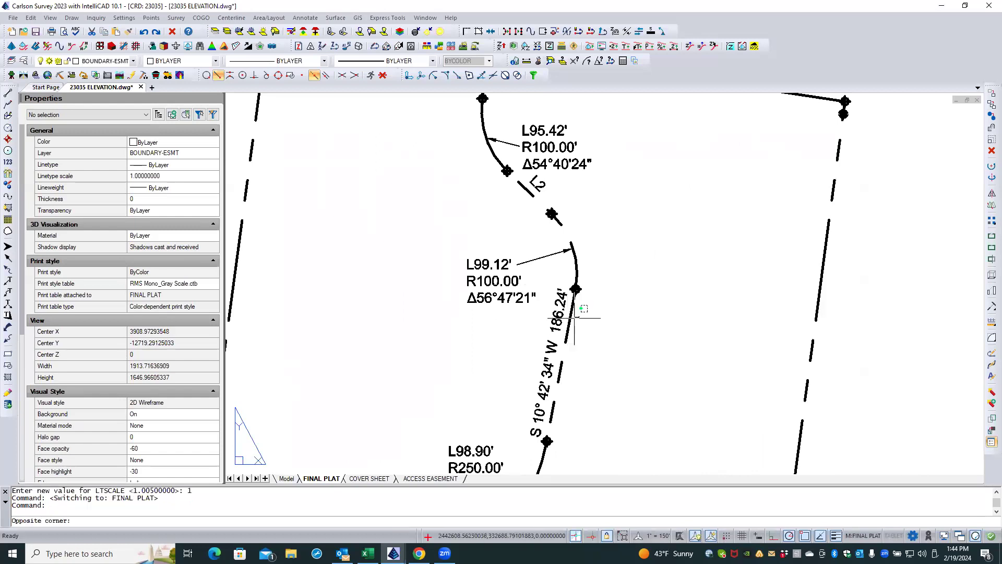
pyautogui.click(573, 318)
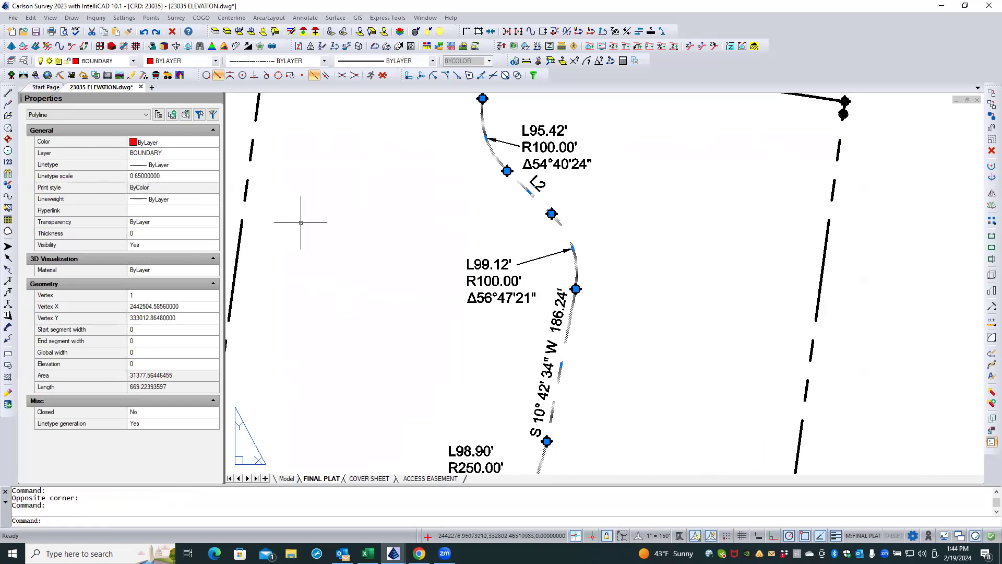
pyautogui.scroll(-2, 373, 275)
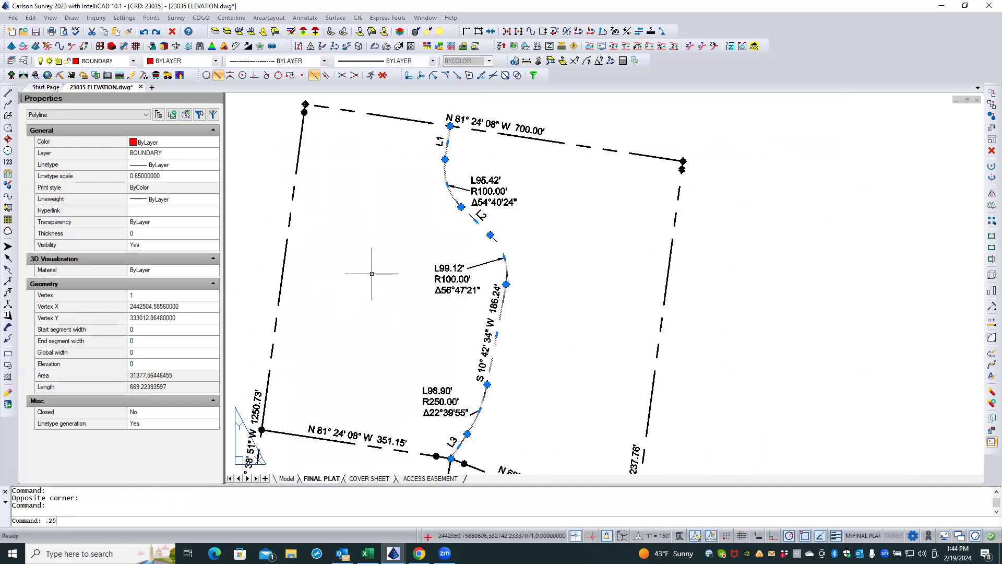
pyautogui.press('Return')
pyautogui.scroll(3, 513, 250)
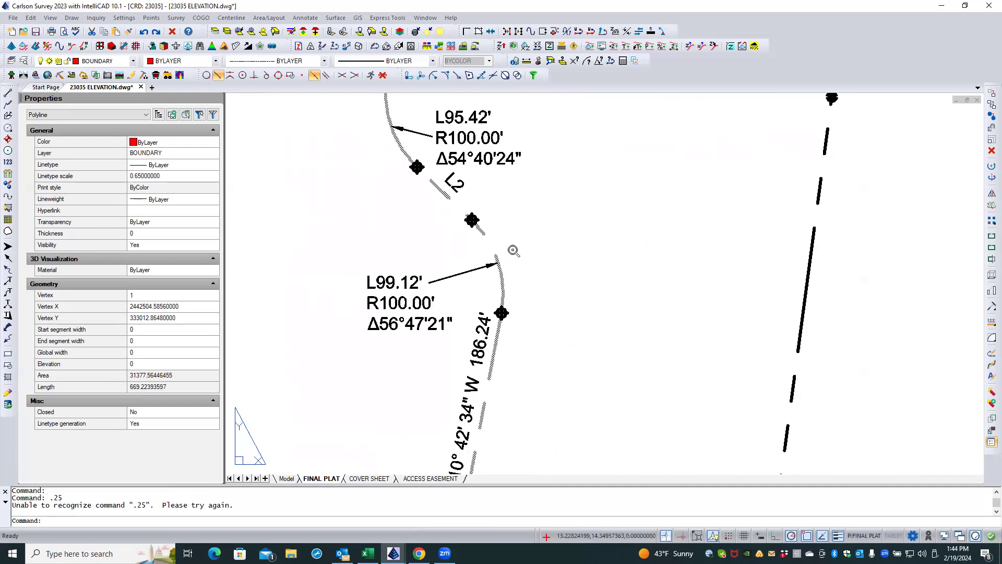
pyautogui.press('Escape')
pyautogui.press('Escape')
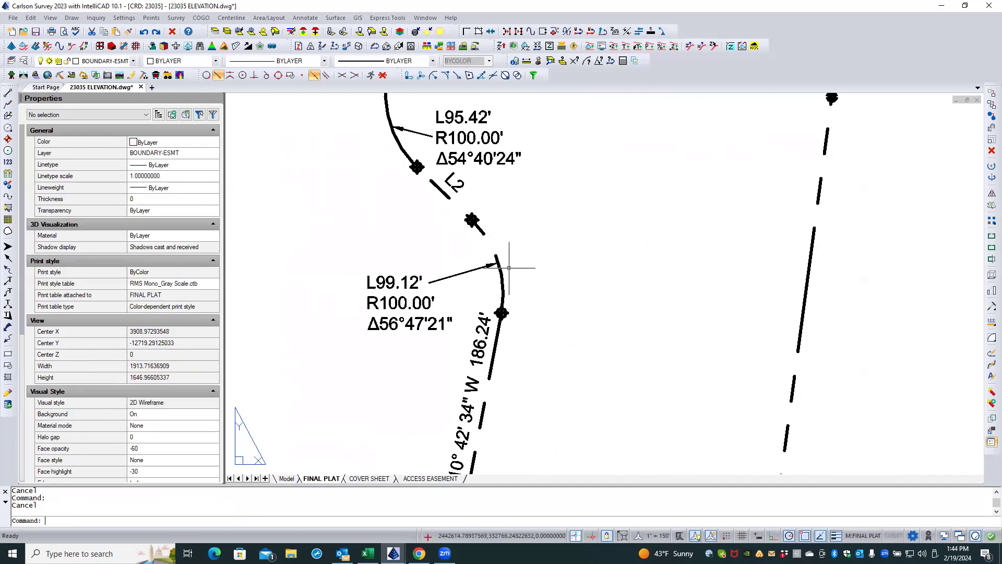
# - Regenerate the drawing and set the linetype scale of the curved dividing lot line's polyline to 0.25
pyautogui.press('Return')
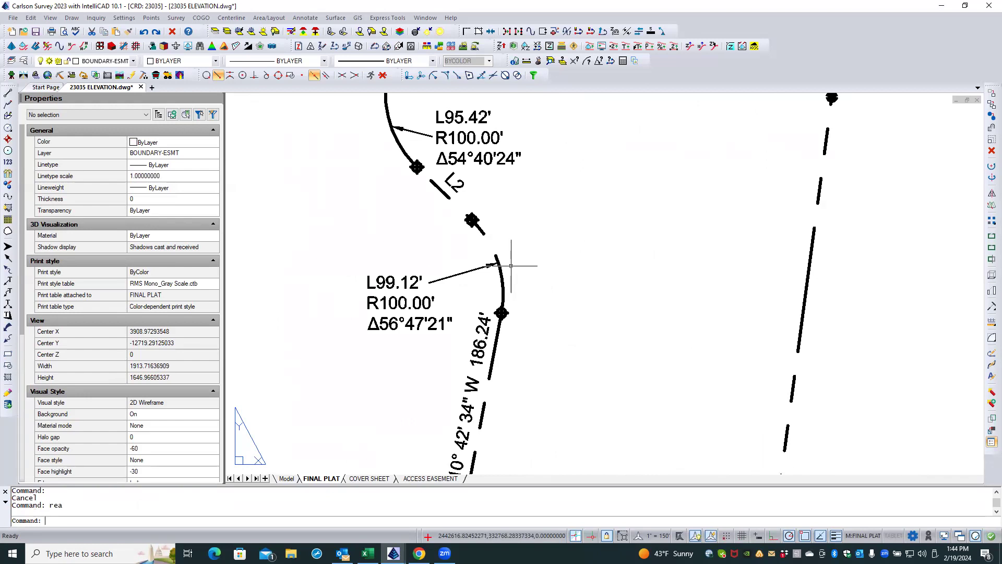
pyautogui.click(502, 279)
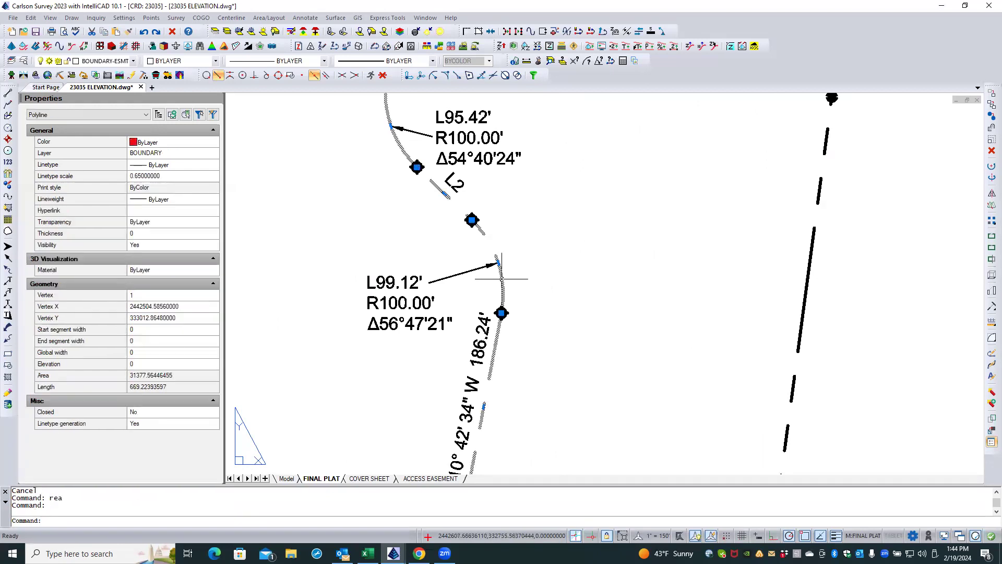
pyautogui.click(165, 176)
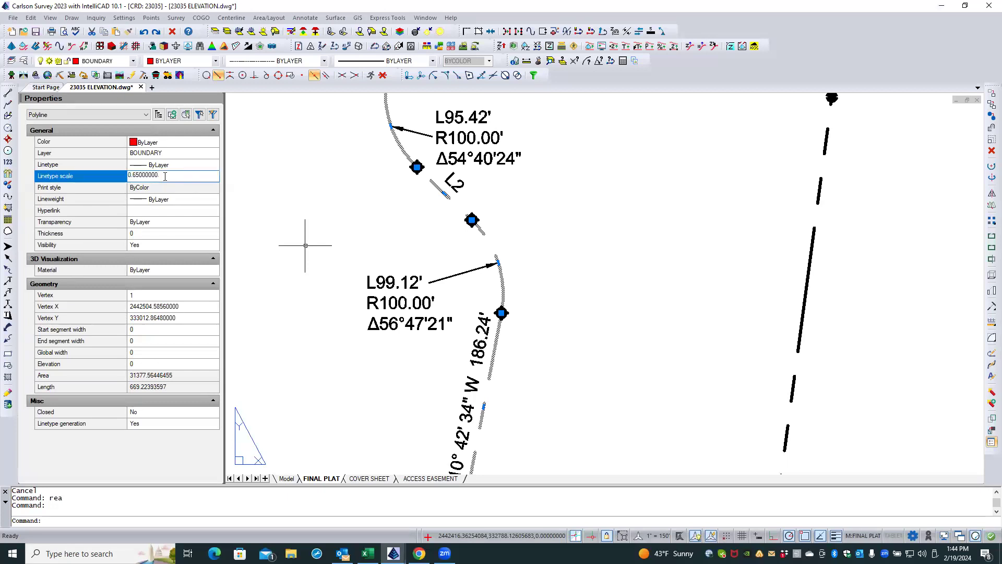
pyautogui.write('25')
pyautogui.press('Return')
pyautogui.press('Escape')
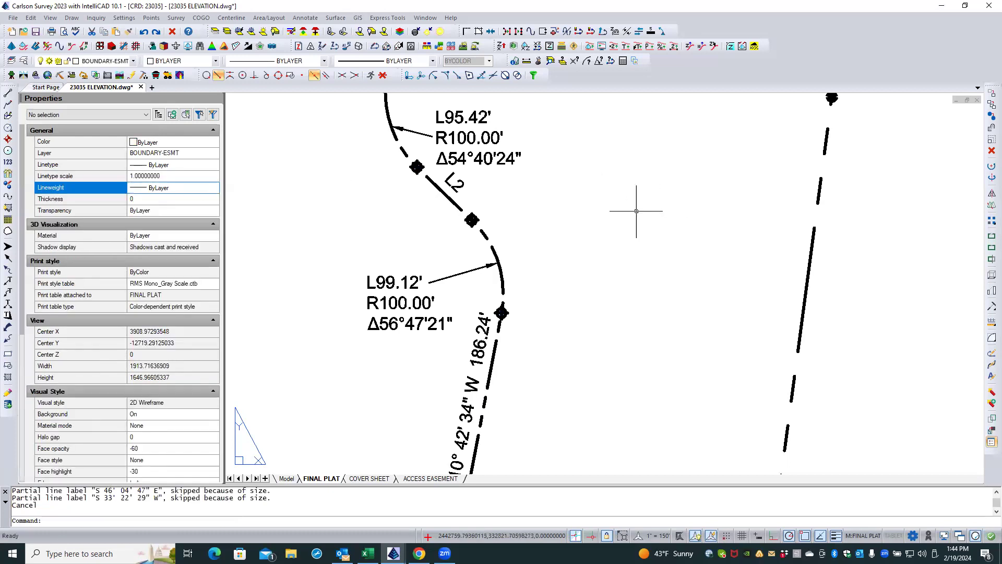
pyautogui.press('Escape')
# - Set the linetype scale of the outer boundary and the two remaining interior lot line polylines to 0.25
pyautogui.scroll(-4, 586, 237)
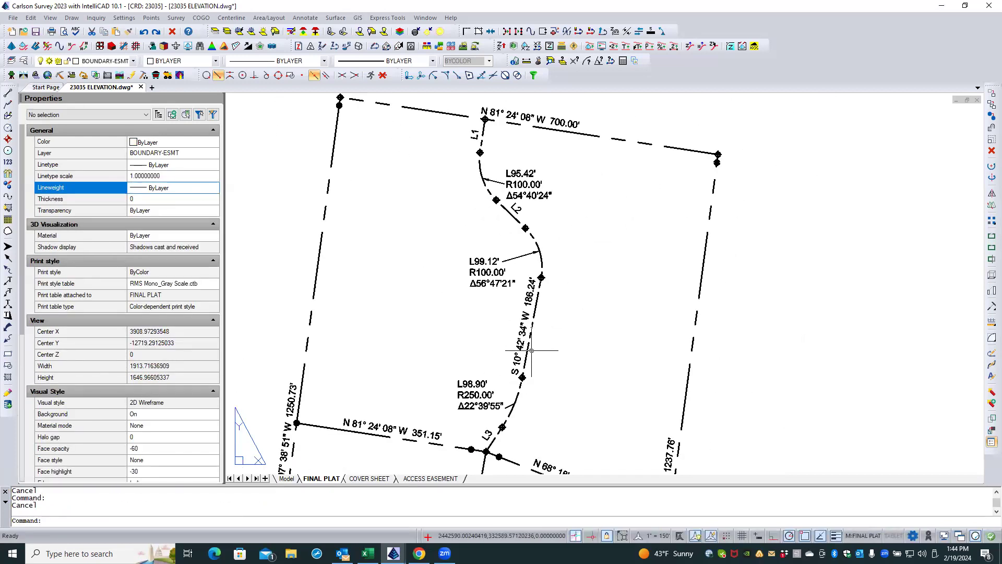
pyautogui.scroll(3, 511, 215)
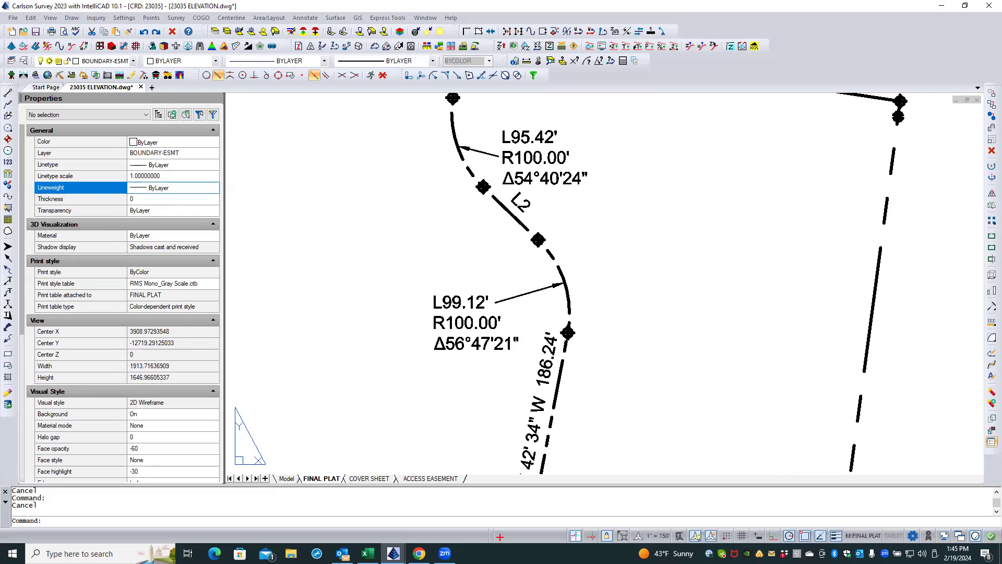
pyautogui.scroll(-3, 476, 224)
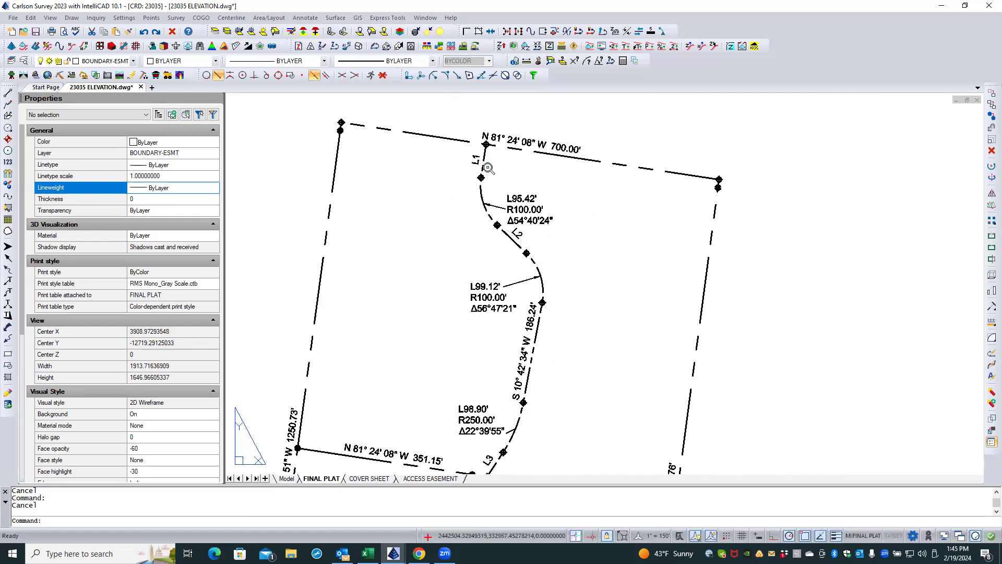
pyautogui.scroll(2, 488, 168)
pyautogui.scroll(-3, 514, 170)
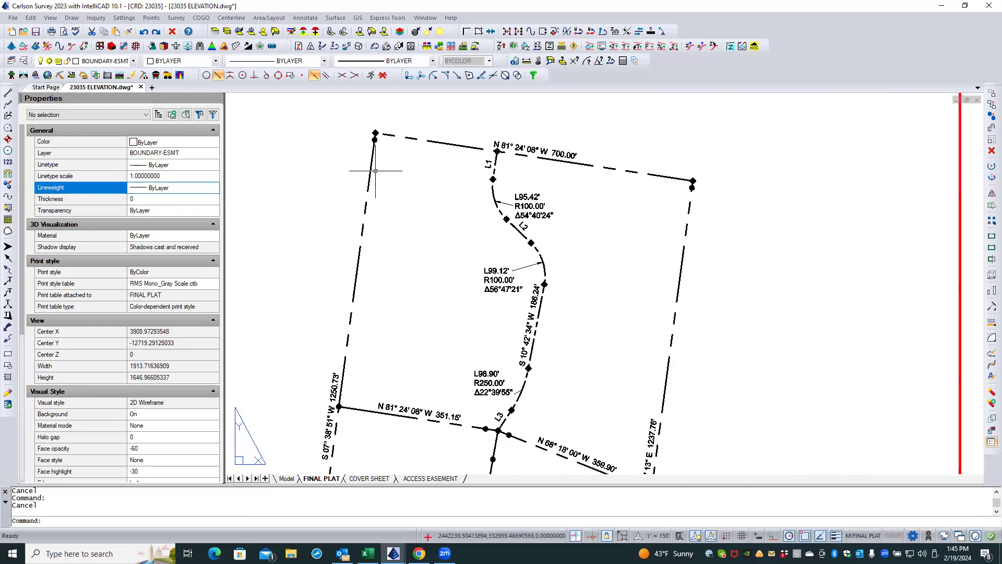
pyautogui.click(373, 149)
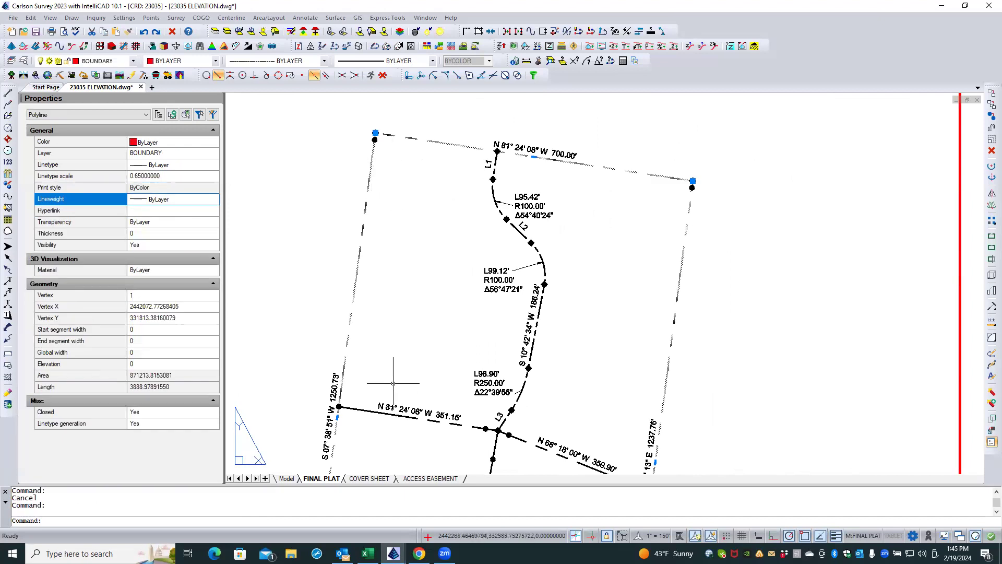
pyautogui.click(365, 411)
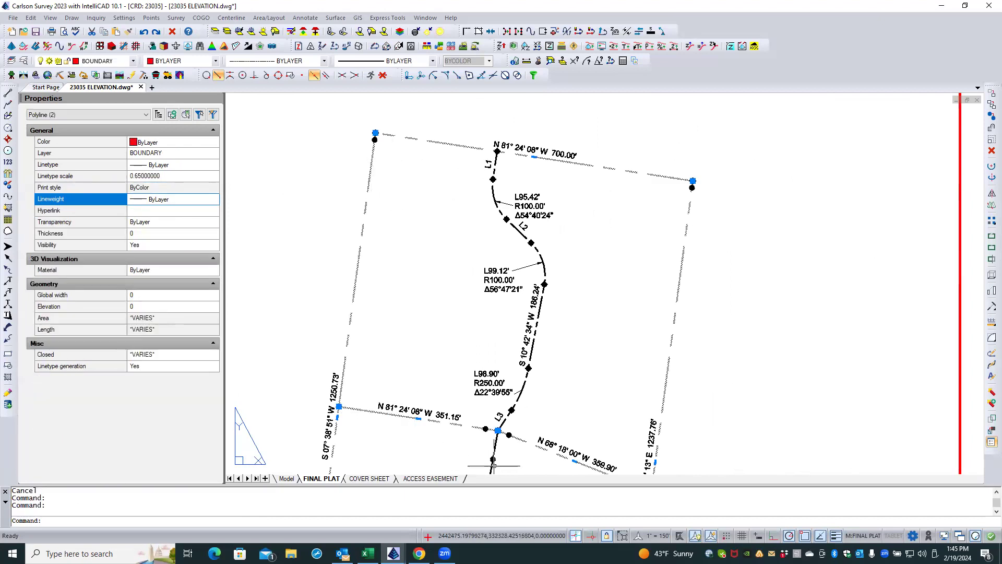
pyautogui.click(497, 447)
pyautogui.click(474, 446)
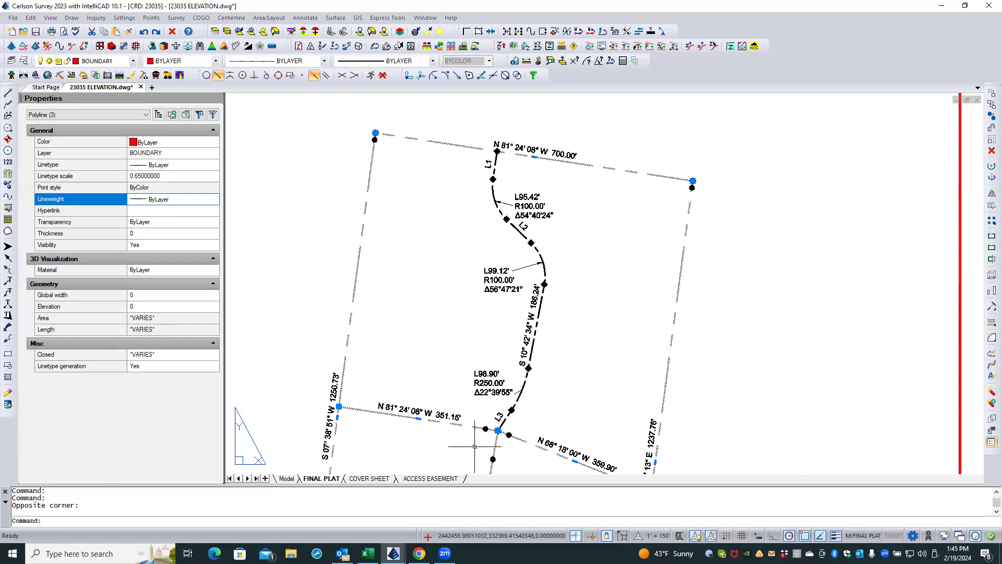
pyautogui.click(176, 176)
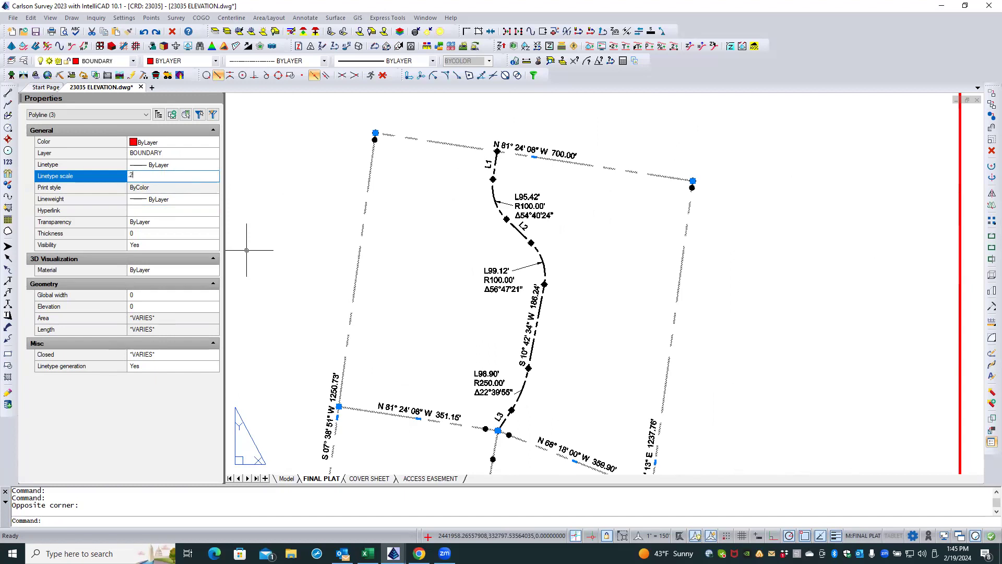
pyautogui.write('.25')
pyautogui.press('Return')
pyautogui.press('Escape')
pyautogui.press('Escape')
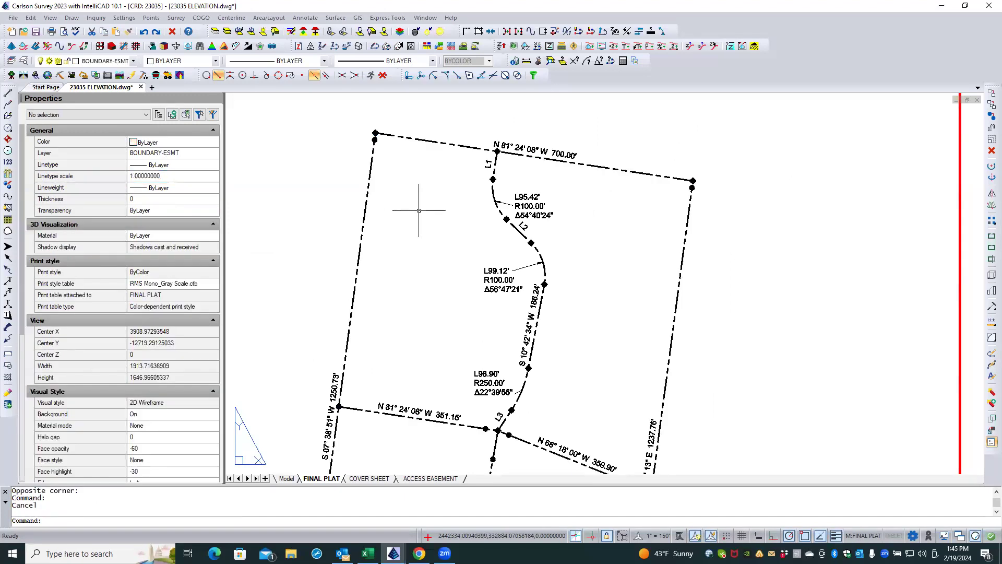
# - Check the dashes across the whole plat, return to paper space and restore the isolated layers
pyautogui.scroll(-5, 419, 193)
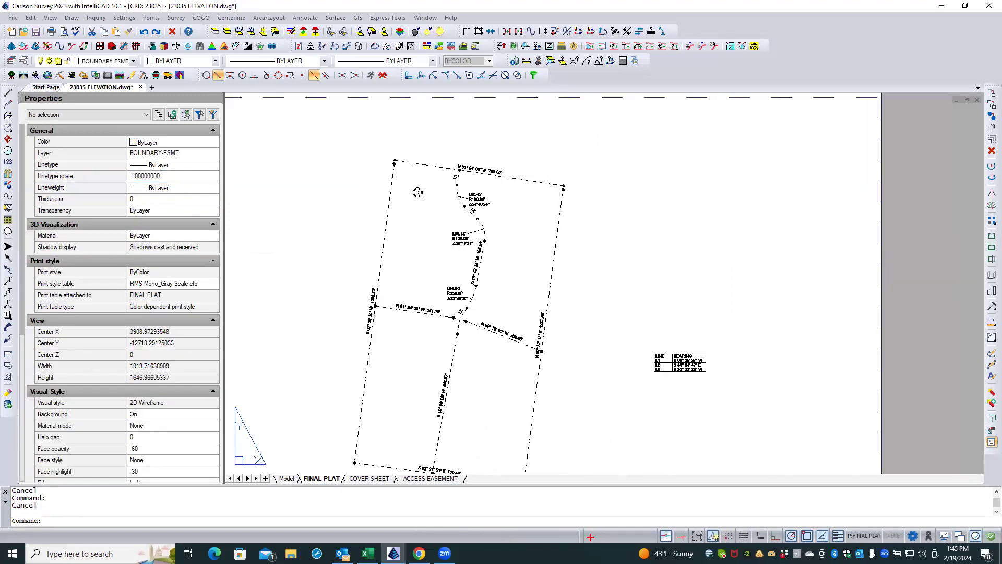
pyautogui.scroll(5, 454, 338)
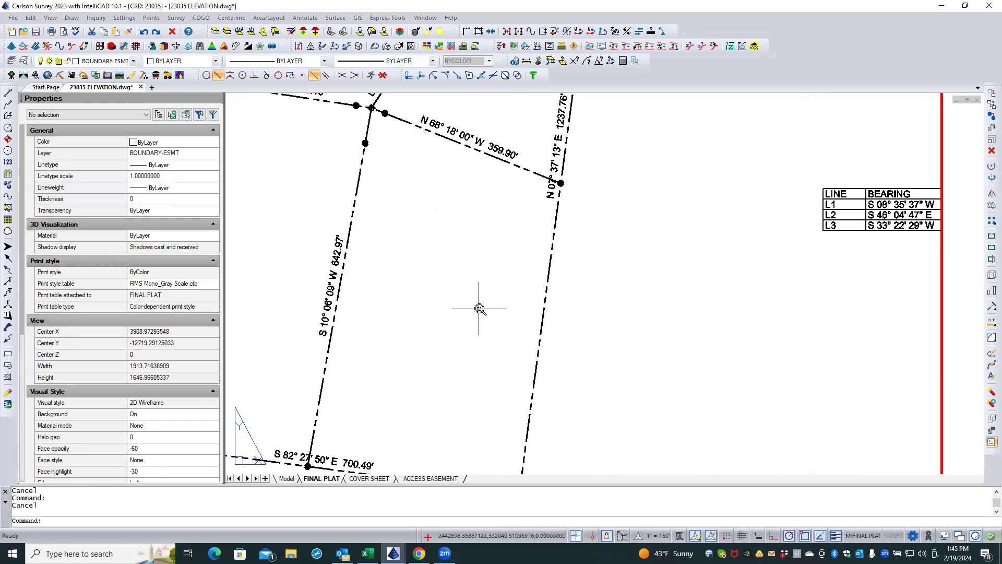
pyautogui.scroll(-2, 490, 308)
pyautogui.scroll(-4, 476, 313)
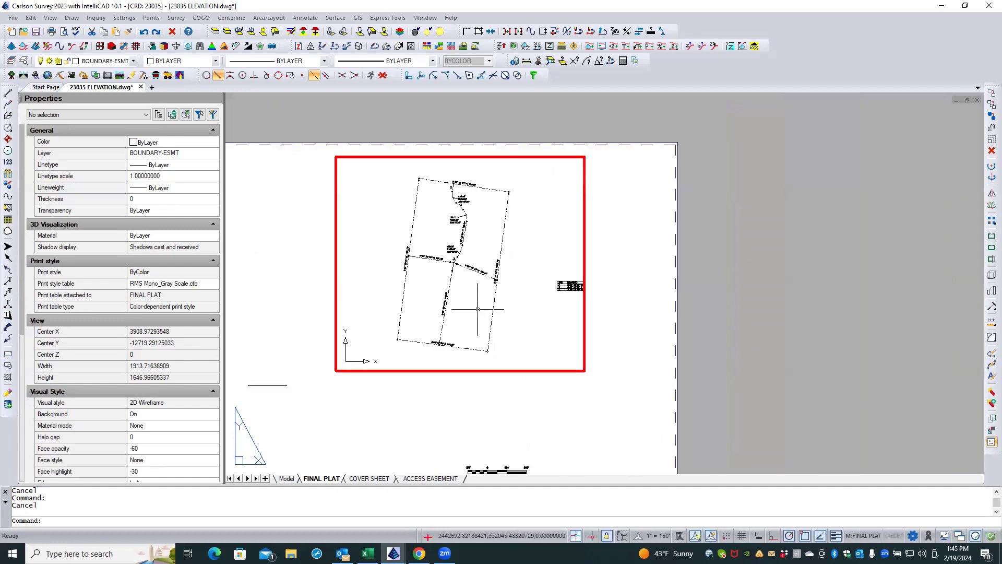
pyautogui.doubleClick(283, 109)
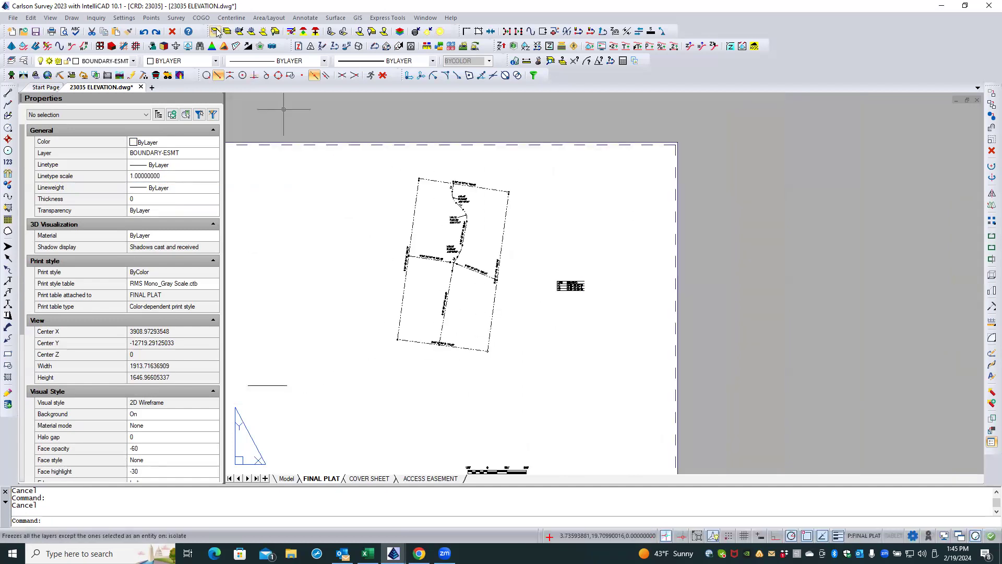
pyautogui.click(227, 31)
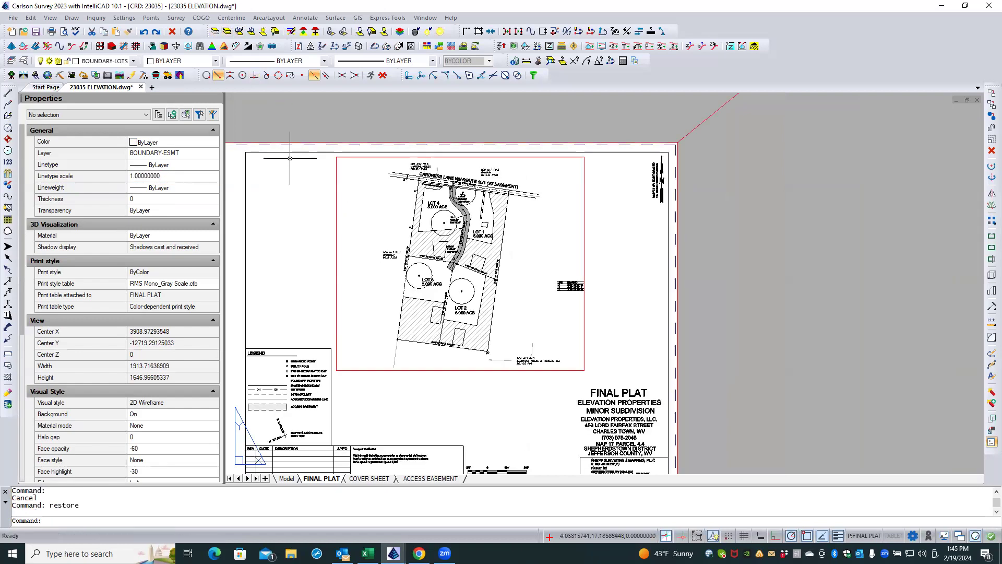
# - Set the linetype scale of the existing boundary sample line in the plat legend to 0.25
pyautogui.scroll(4, 267, 394)
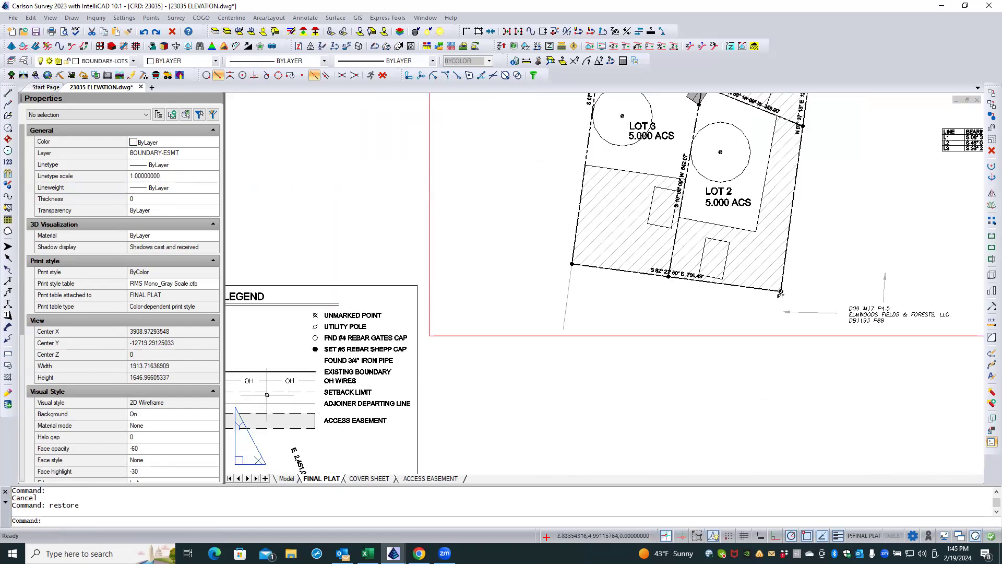
pyautogui.click(286, 368)
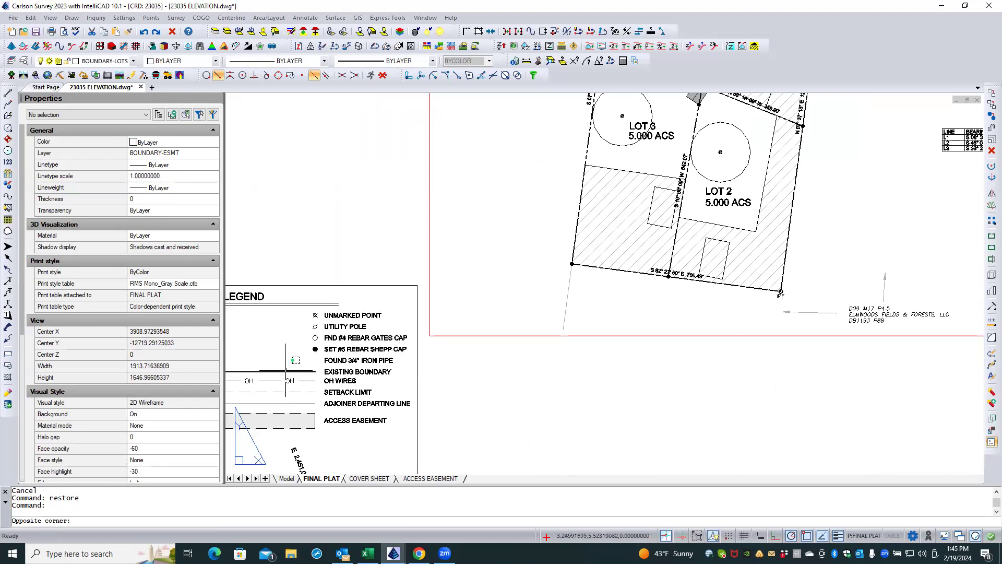
pyautogui.click(286, 371)
pyautogui.click(286, 371)
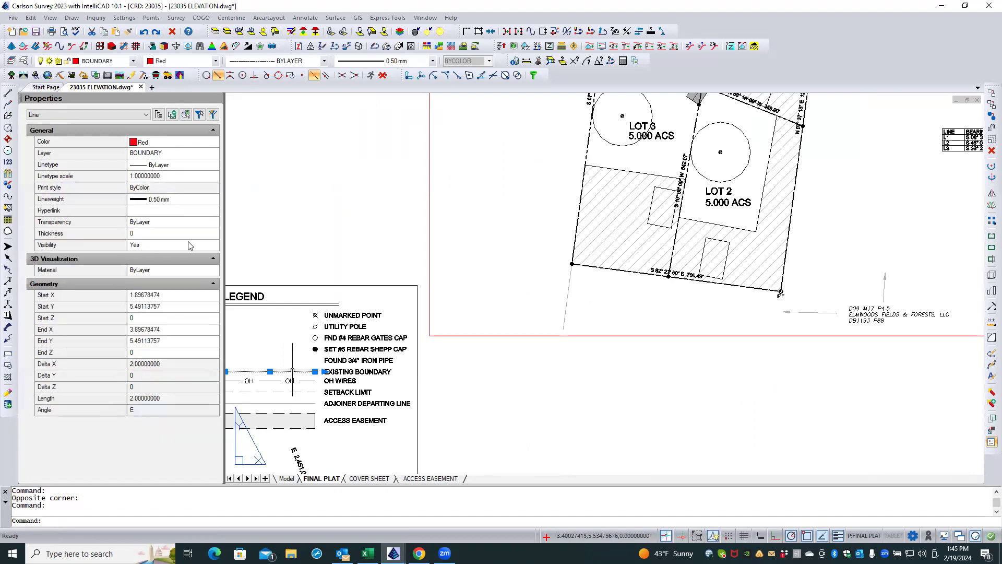
pyautogui.click(169, 176)
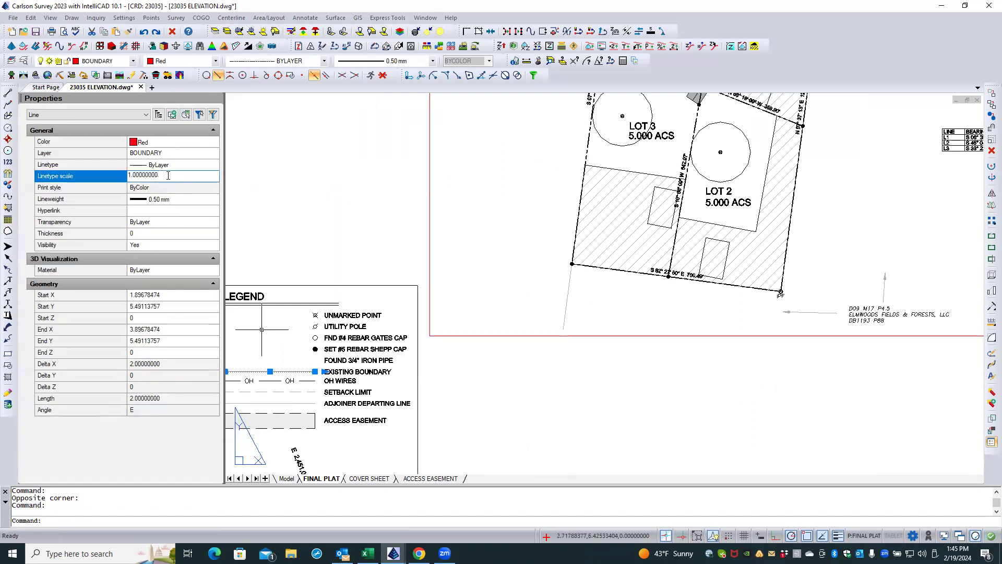
pyautogui.press('BackSpace')
pyautogui.write('.25')
pyautogui.press('Return')
pyautogui.press('Escape')
pyautogui.press('Escape')
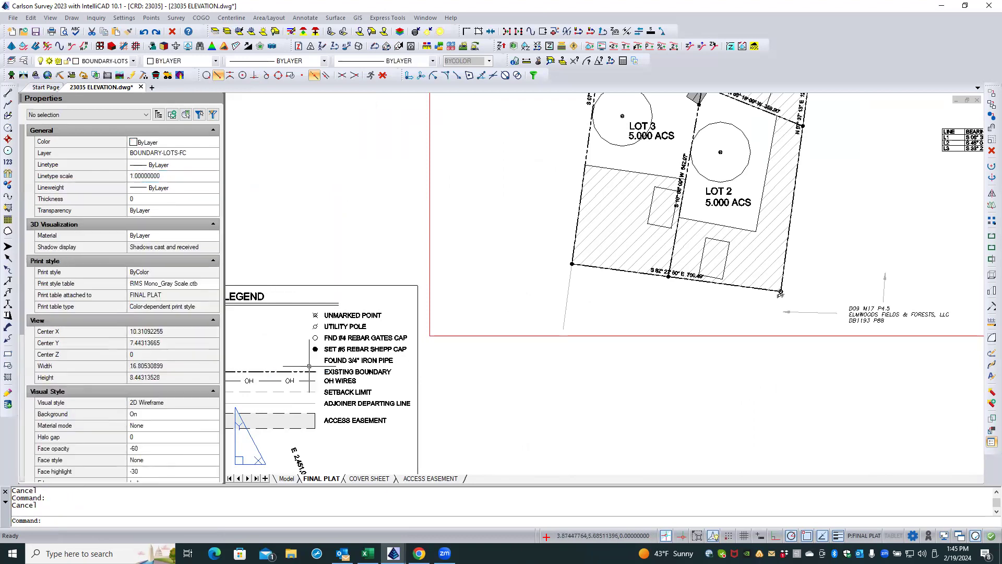
pyautogui.scroll(2, 312, 366)
pyautogui.scroll(-3, 311, 367)
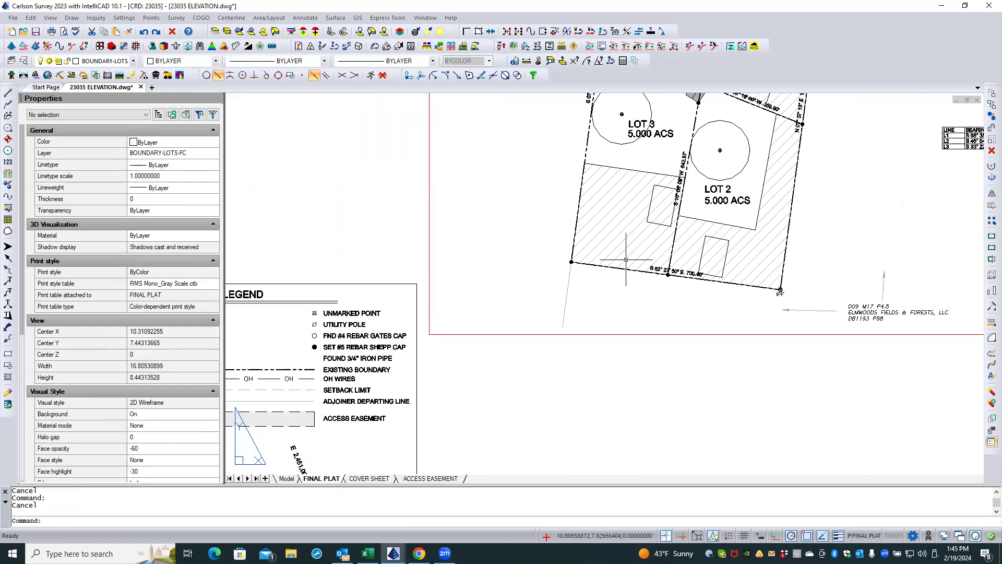
pyautogui.scroll(-2, 572, 293)
pyautogui.scroll(-1, 548, 354)
pyautogui.scroll(2, 521, 360)
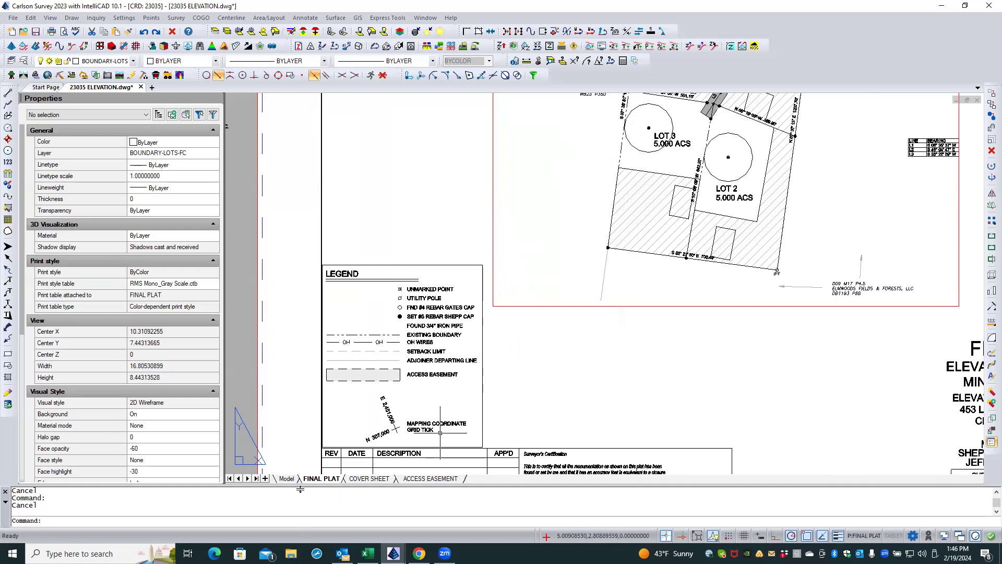
# - Switch to model space and save the drawing
pyautogui.click(287, 478)
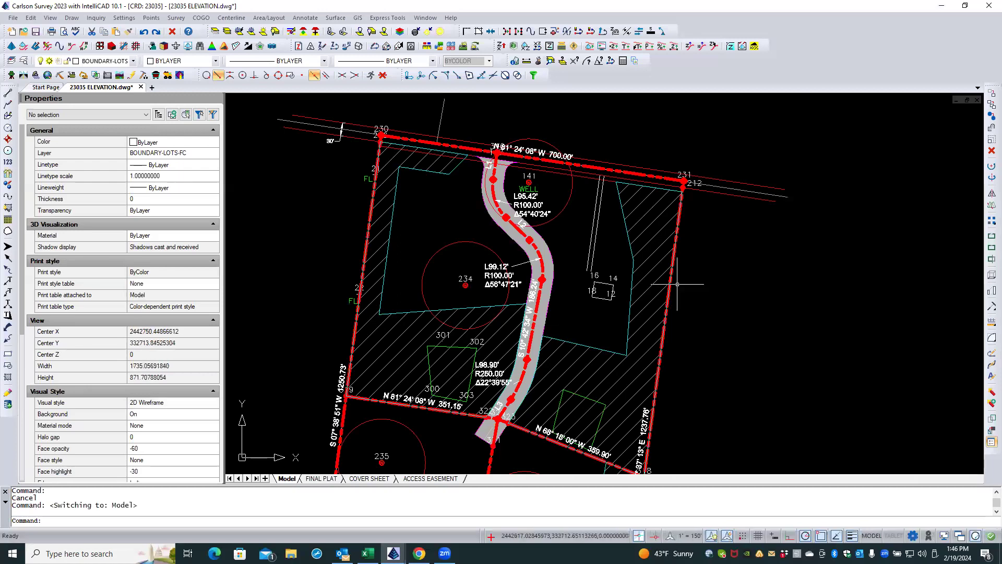
pyautogui.click(35, 32)
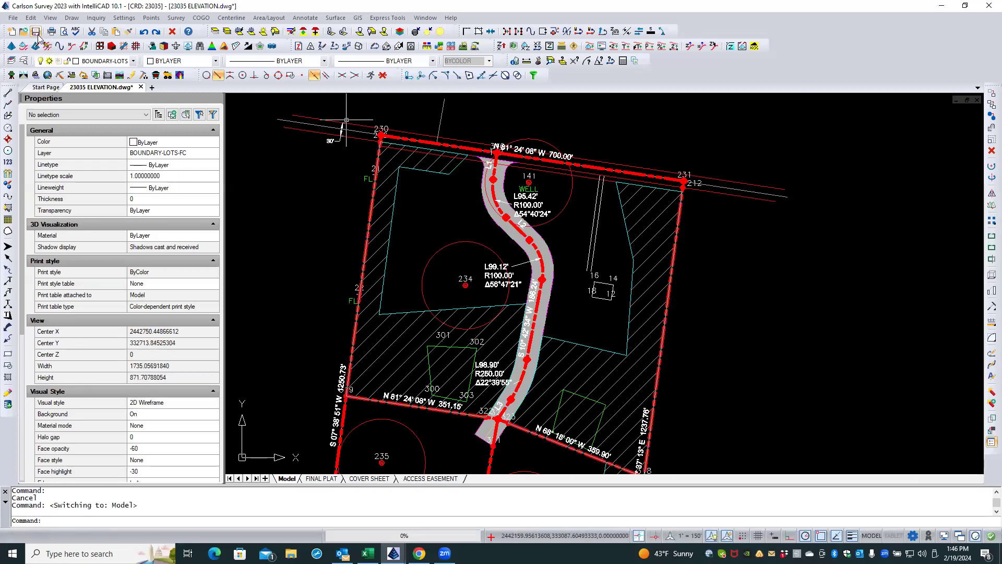
pyautogui.click(593, 135)
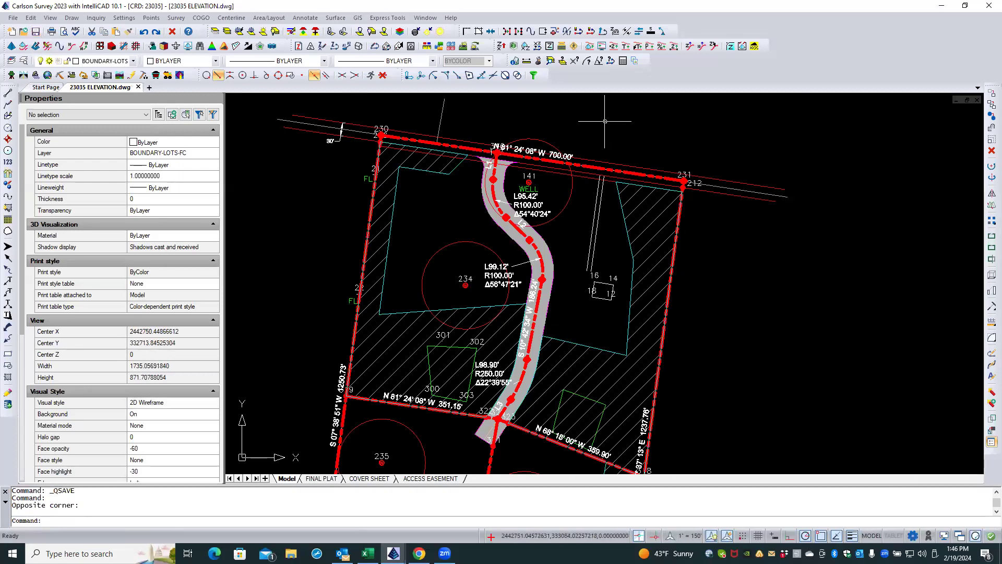
pyautogui.scroll(-1, 587, 123)
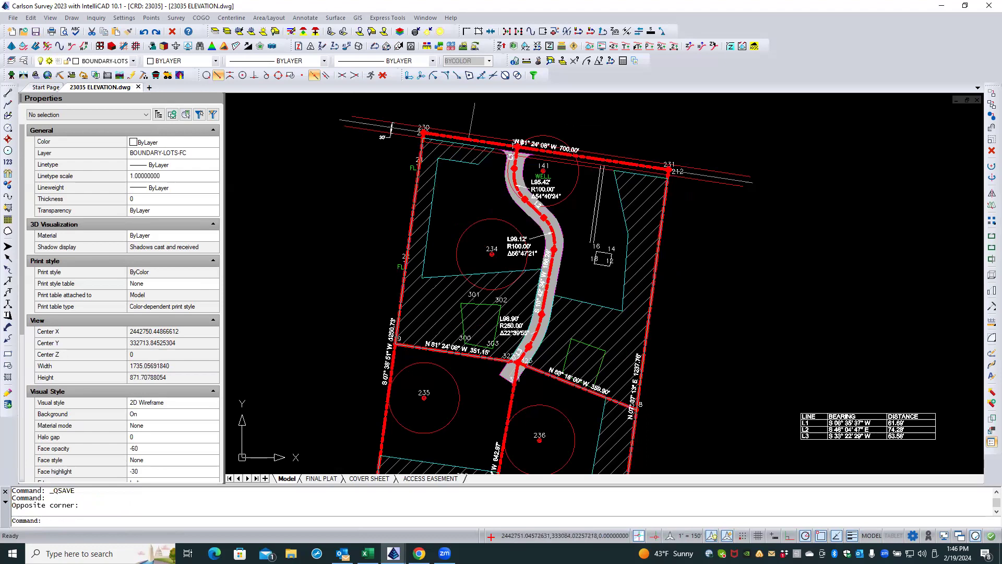
# - Start Draw Legend with the existing LEGEND.lgd definition file and move its dialog clear of the lots
pyautogui.click(312, 18)
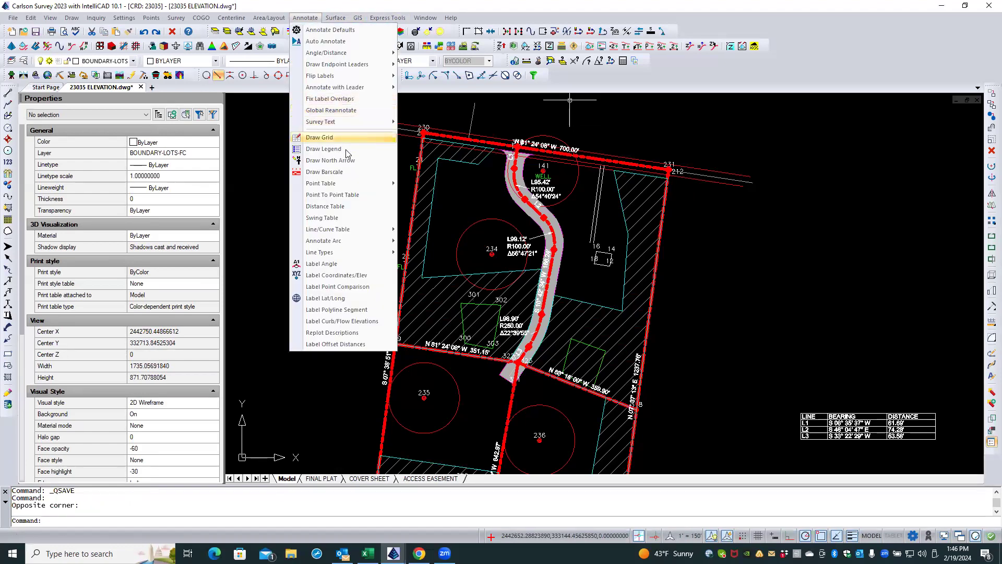
pyautogui.moveTo(338, 185)
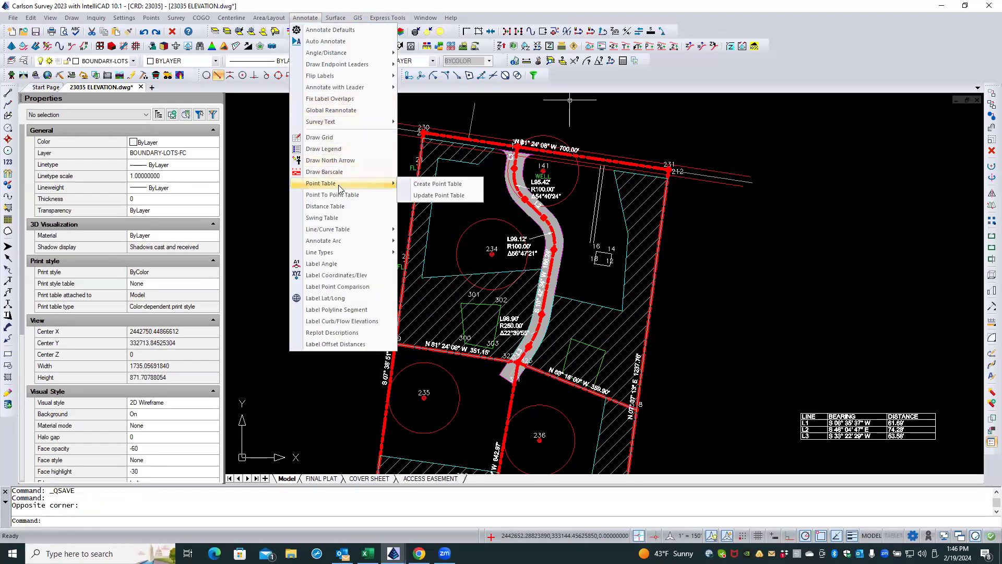
pyautogui.click(340, 148)
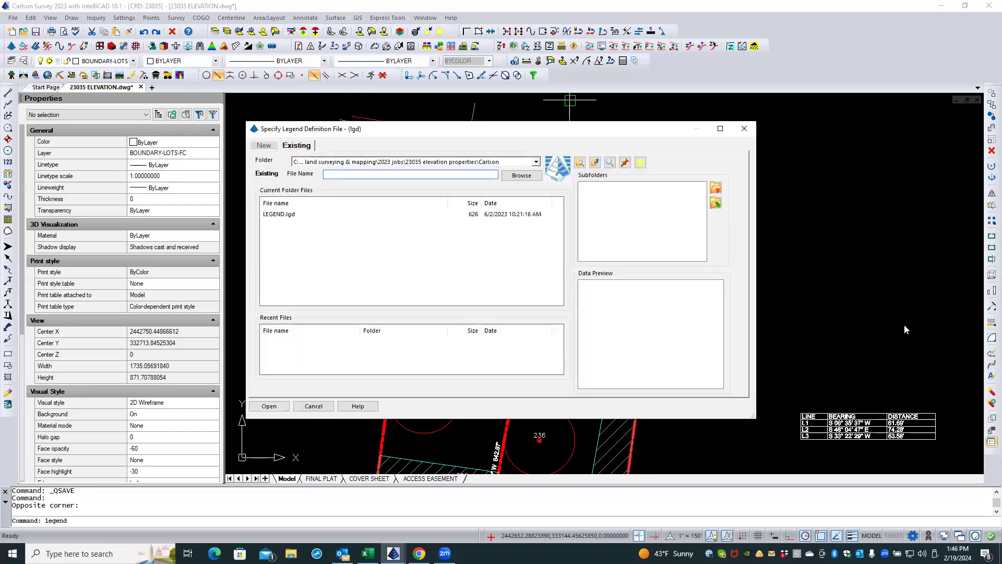
pyautogui.doubleClick(276, 214)
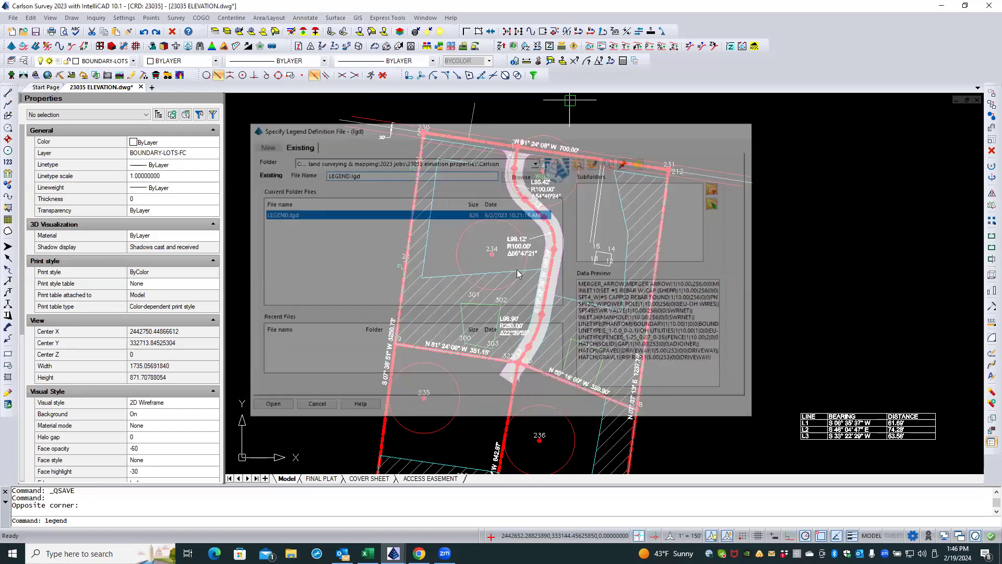
pyautogui.moveTo(496, 194)
pyautogui.mouseDown()
pyautogui.moveTo(753, 178)
pyautogui.moveTo(771, 166)
pyautogui.mouseUp()
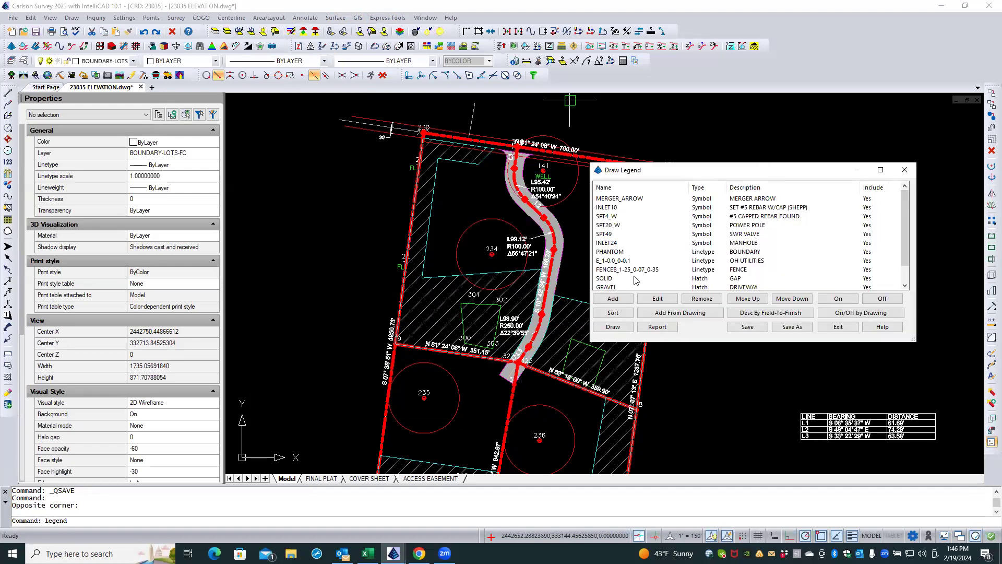
# - Review the hatch pattern and library linetype choices available for a new legend item, leaving without adding one
pyautogui.click(611, 300)
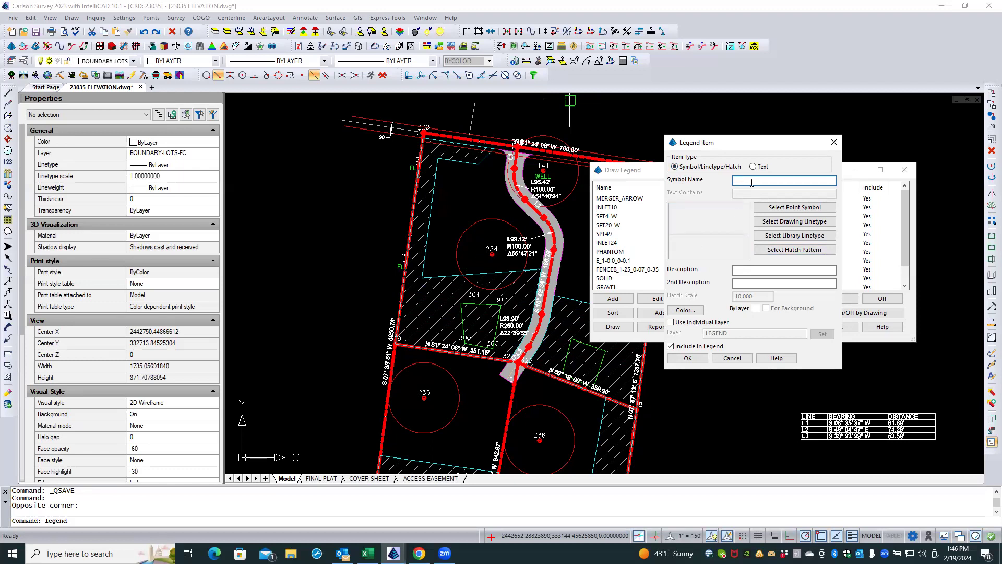
pyautogui.click(785, 251)
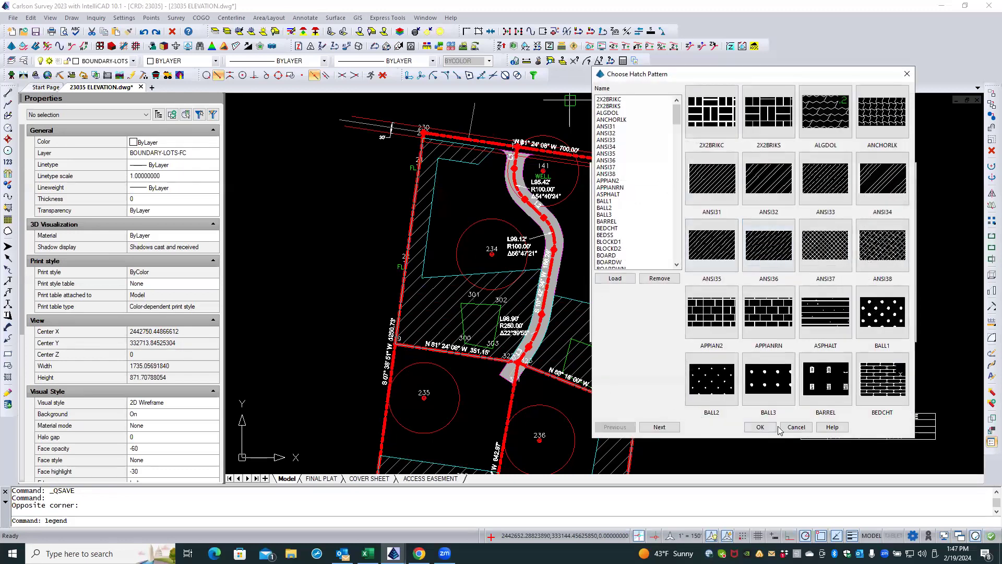
pyautogui.click(796, 427)
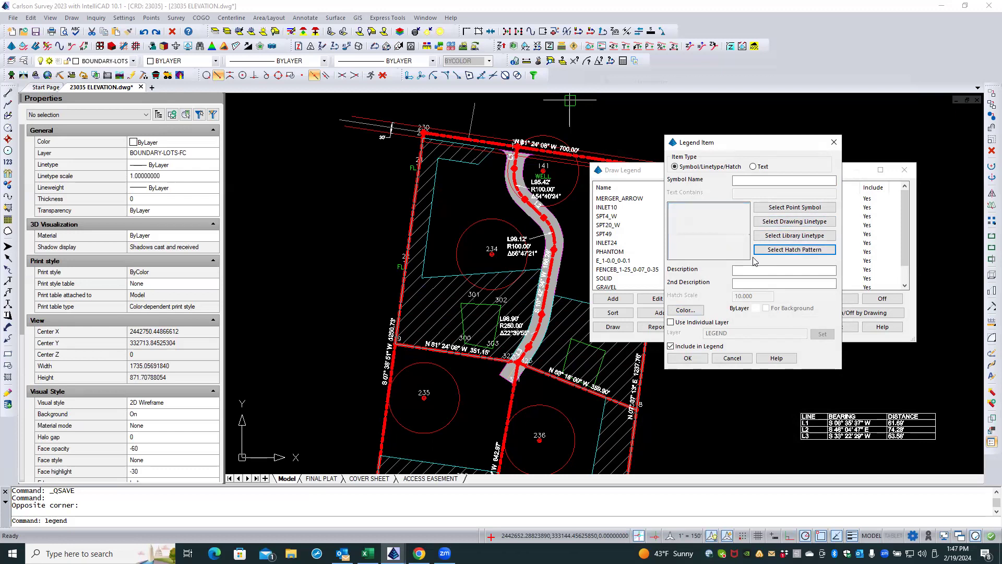
pyautogui.click(771, 236)
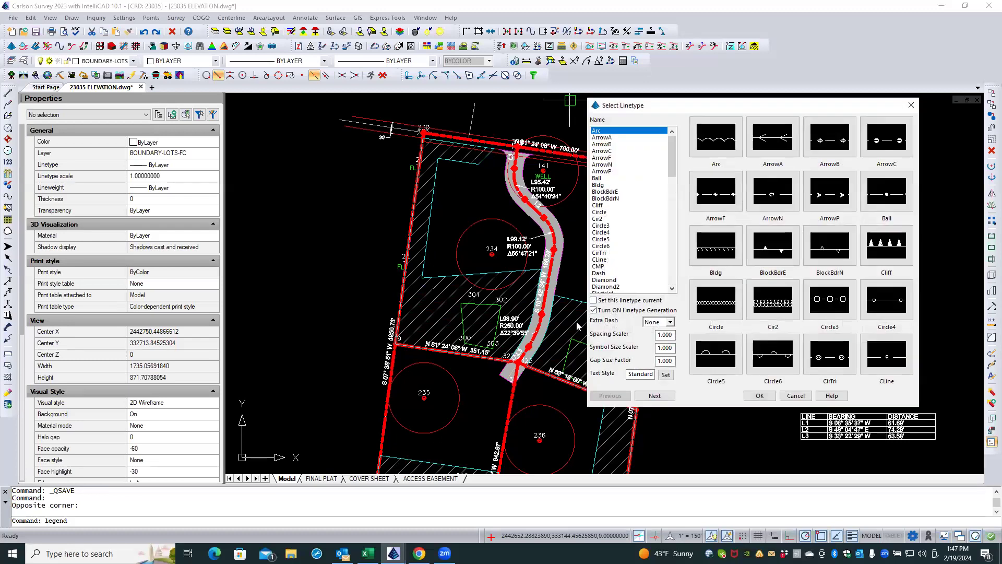
pyautogui.click(795, 395)
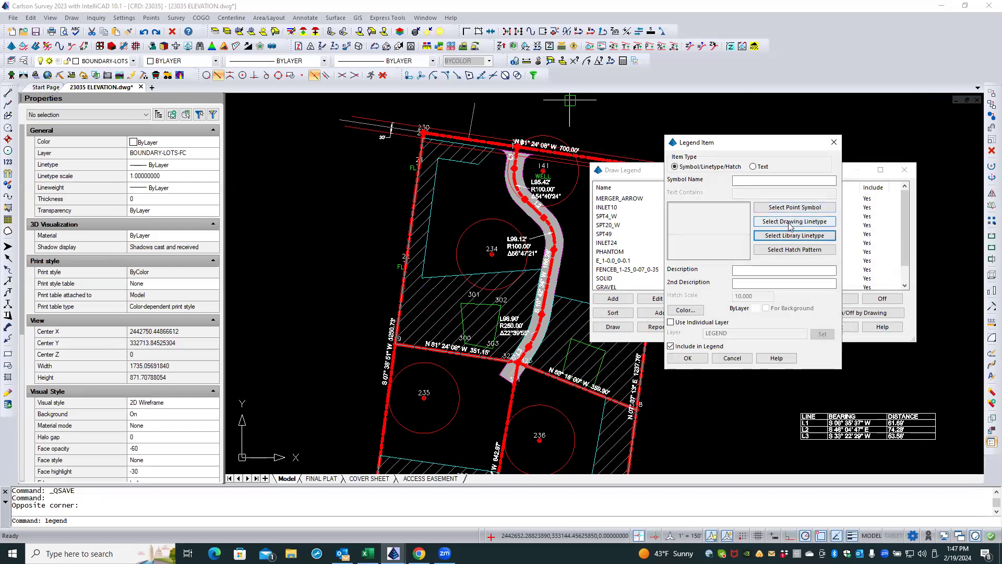
pyautogui.click(731, 358)
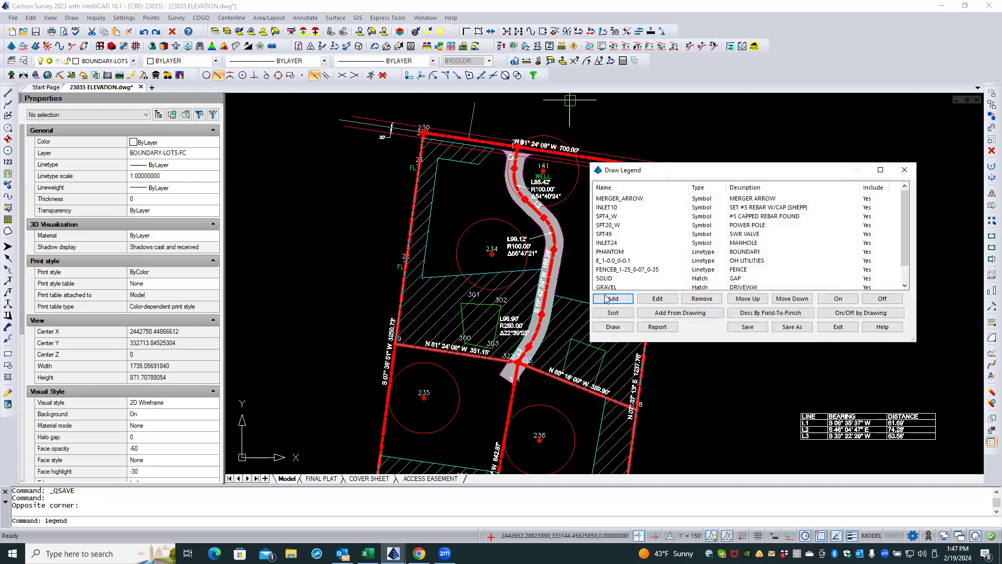
# - Add the lots' ANSI31 open space hatch to the legend list from the drawing and save the legend definition file
pyautogui.click(671, 313)
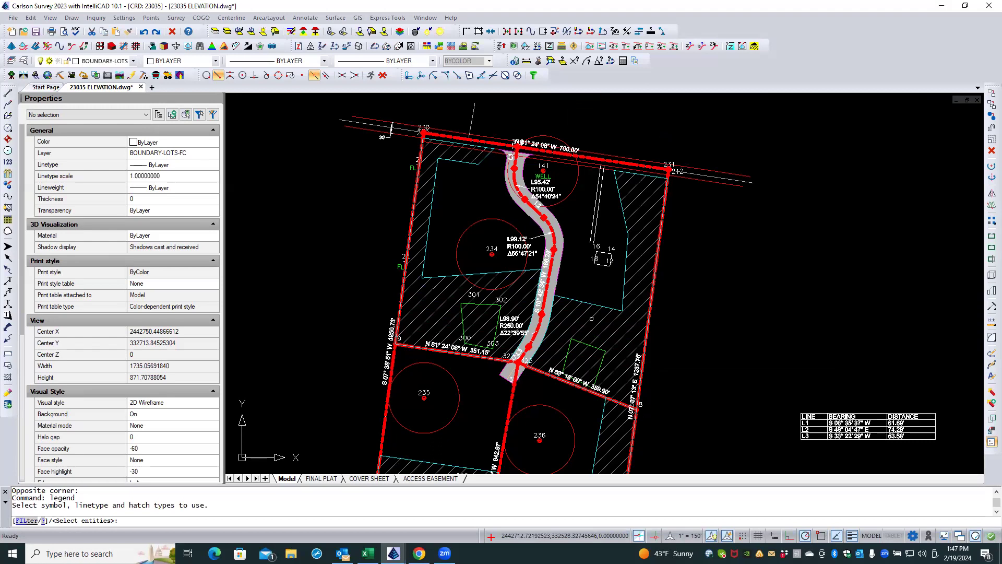
pyautogui.click(592, 319)
pyautogui.press('Return')
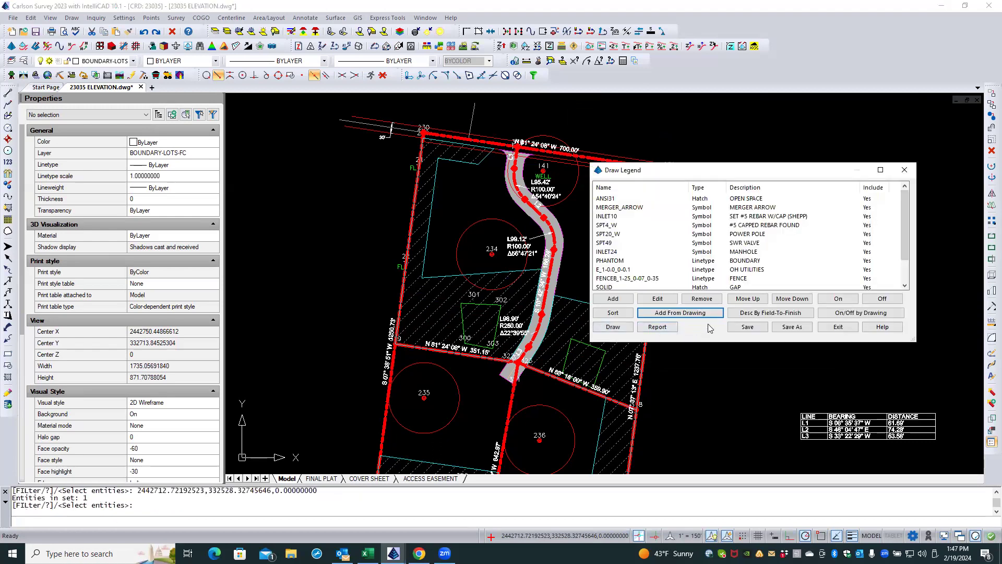
pyautogui.moveTo(906, 233)
pyautogui.mouseDown()
pyautogui.moveTo(909, 269)
pyautogui.moveTo(899, 207)
pyautogui.mouseUp()
pyautogui.click(776, 200)
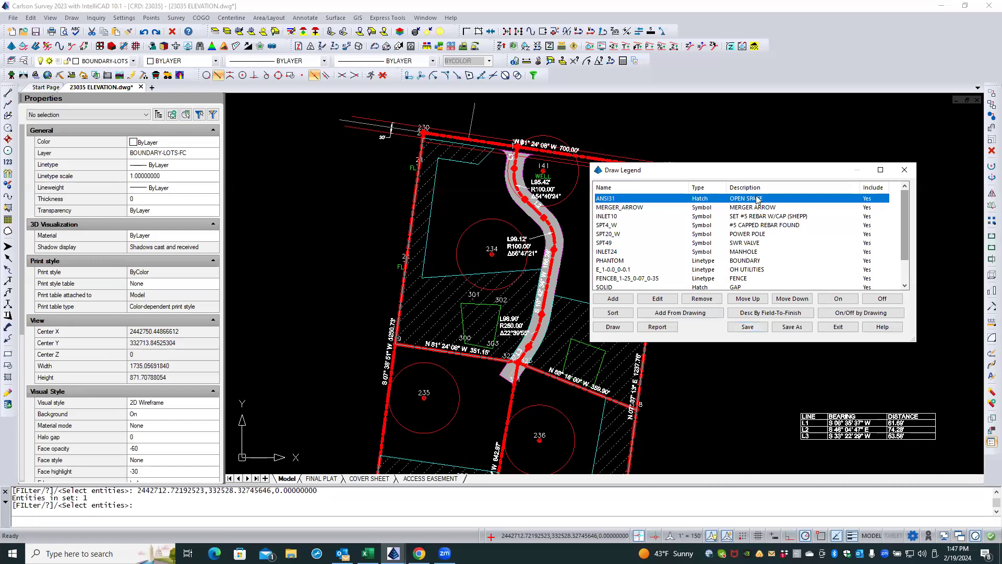
pyautogui.click(747, 327)
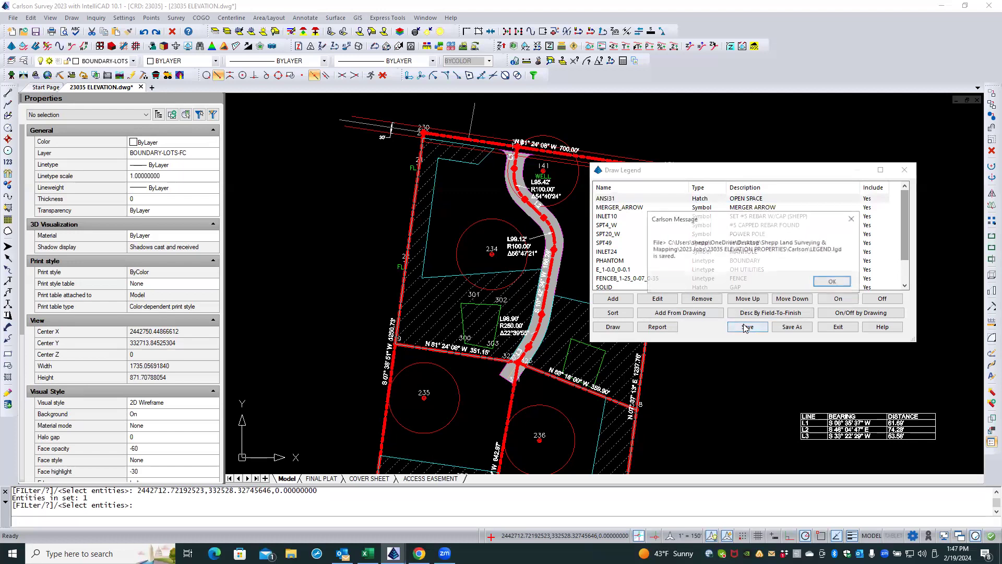
pyautogui.click(833, 282)
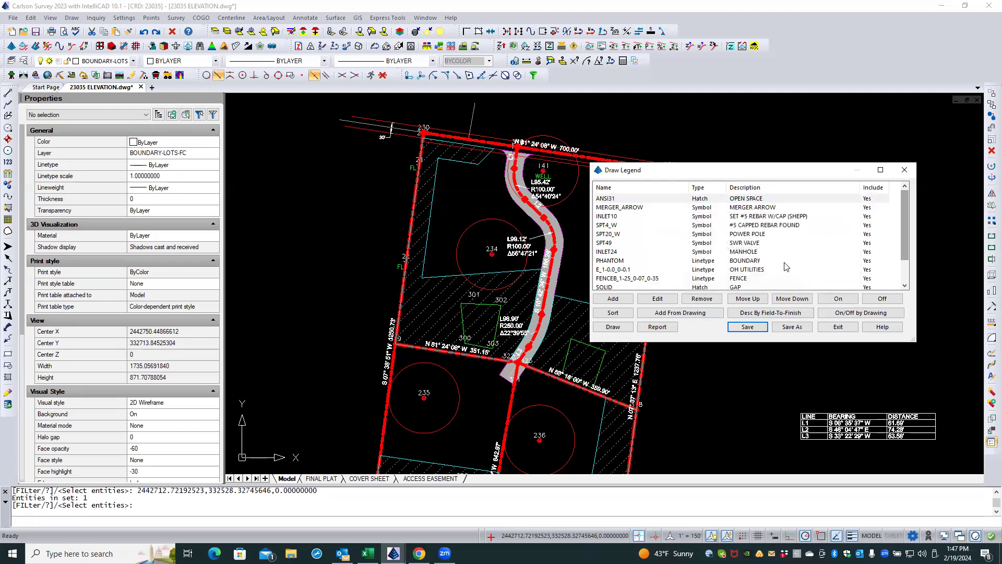
# - Draw the left-justified LEGEND with its current scalers in the empty area southeast of the lots and exit Draw Legend
pyautogui.click(625, 329)
pyautogui.scroll(-1, 692, 143)
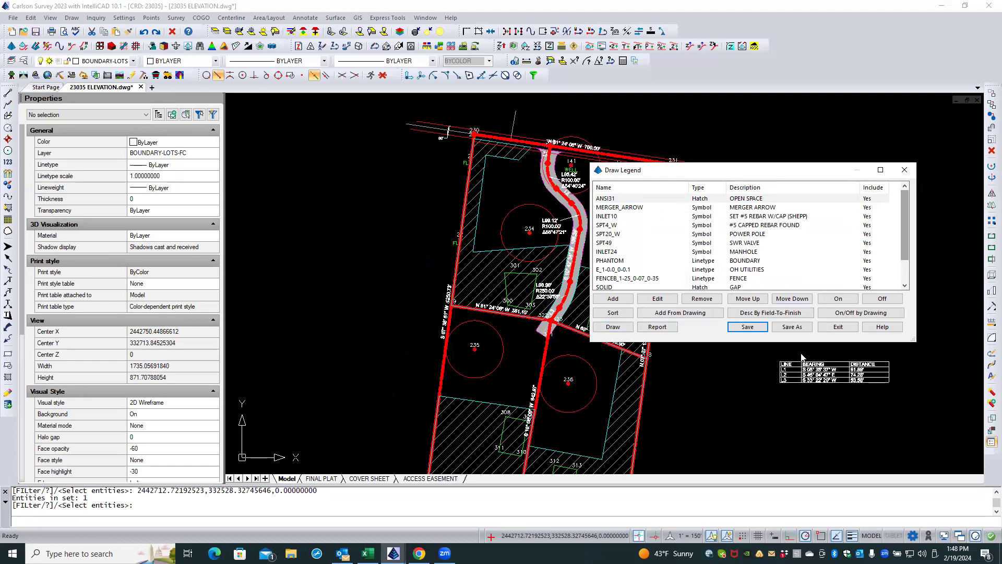
pyautogui.scroll(-3, 778, 369)
pyautogui.scroll(-4, 403, 242)
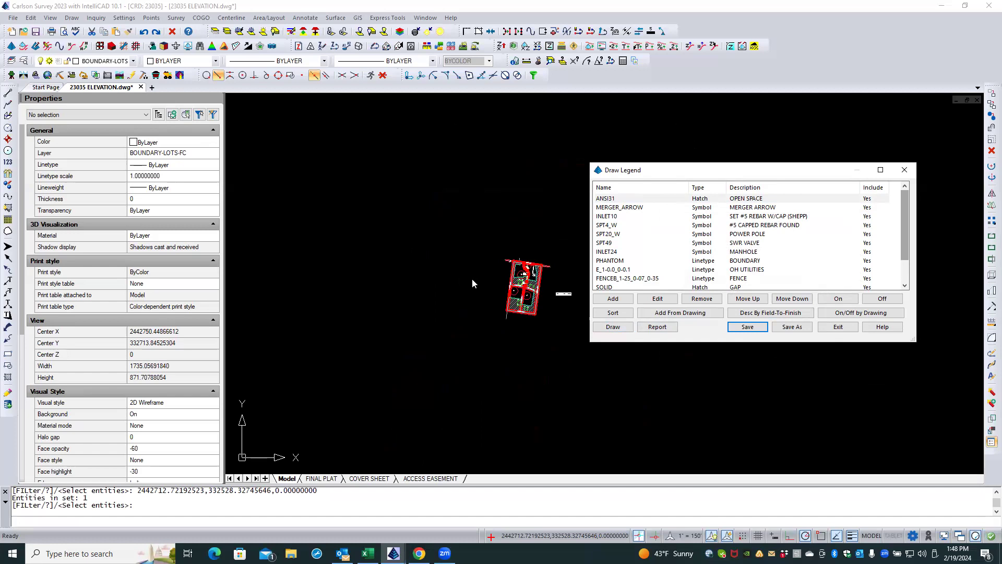
pyautogui.scroll(3, 543, 292)
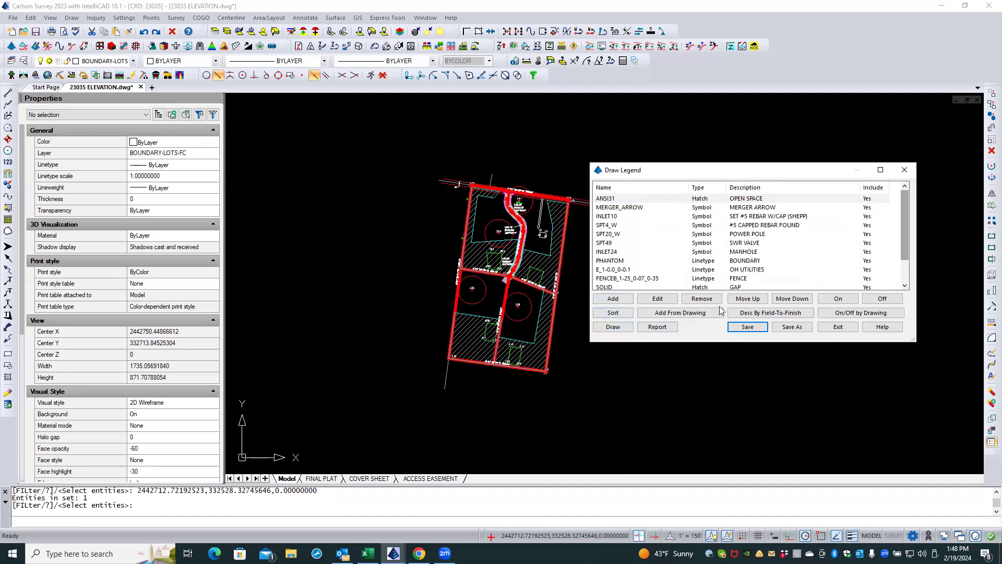
pyautogui.click(606, 328)
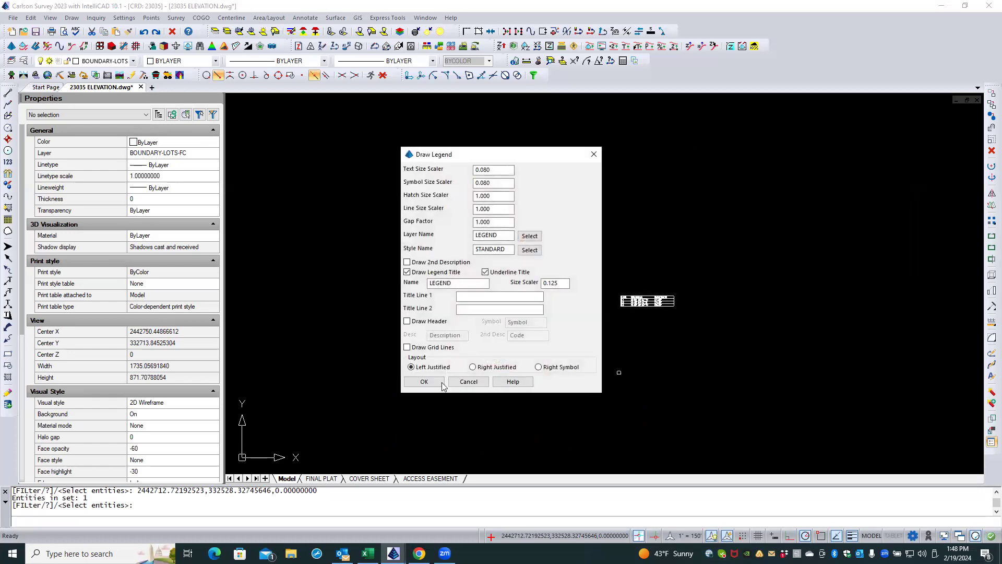
pyautogui.click(441, 383)
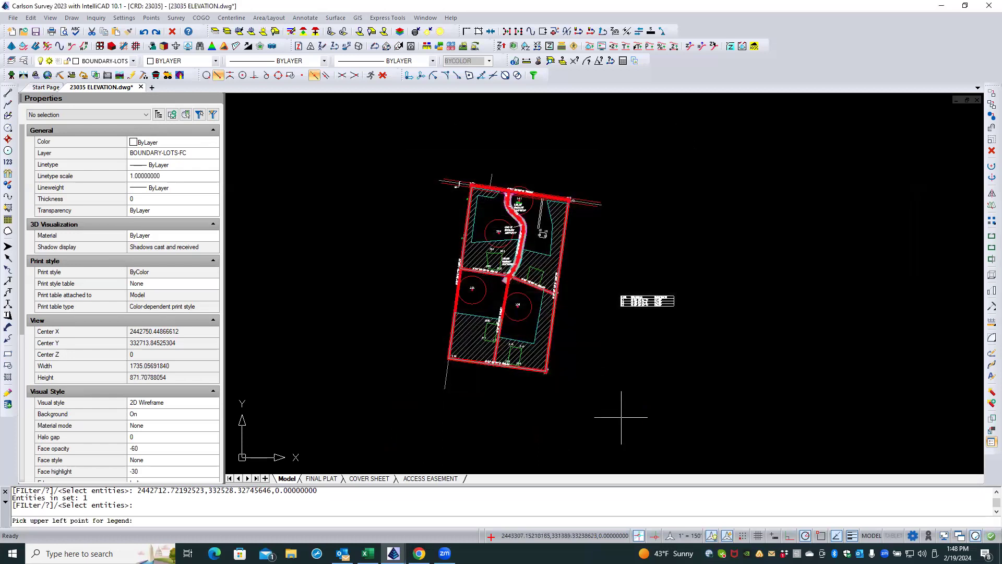
pyautogui.click(593, 385)
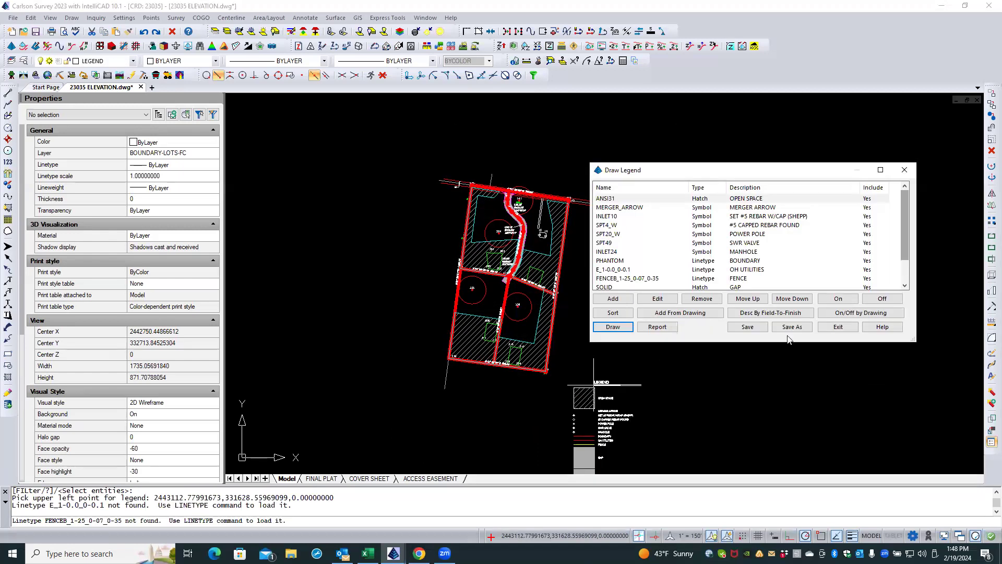
pyautogui.click(837, 327)
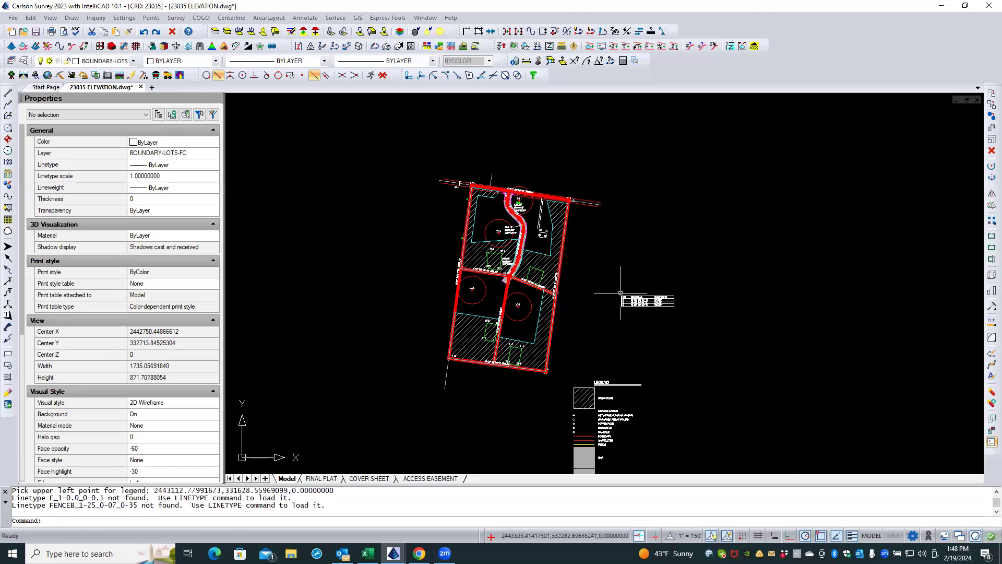
# - Examine the symbols, linetypes and hatch samples of the drawn legend
pyautogui.scroll(3, 609, 403)
pyautogui.scroll(8, 609, 403)
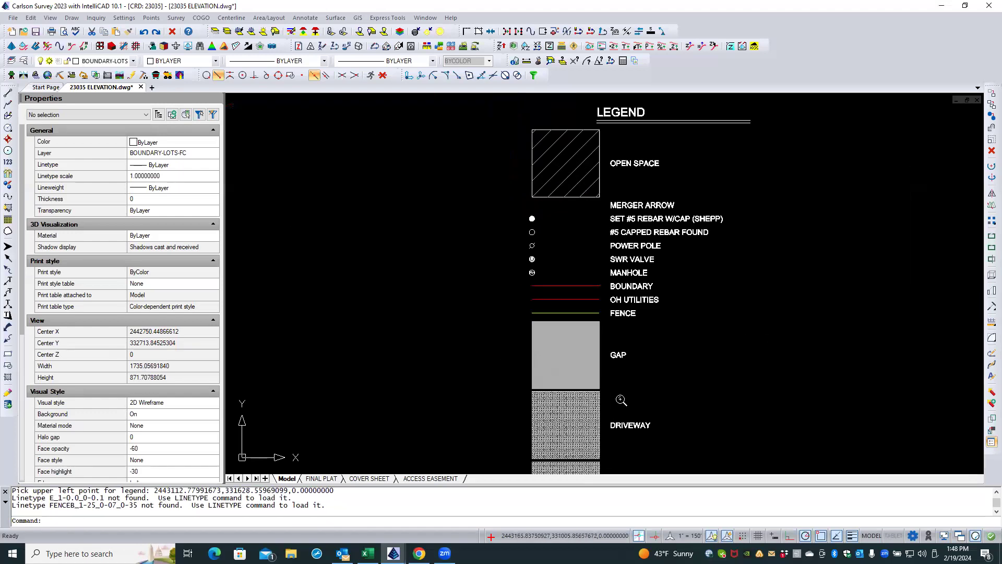
pyautogui.scroll(-2, 574, 417)
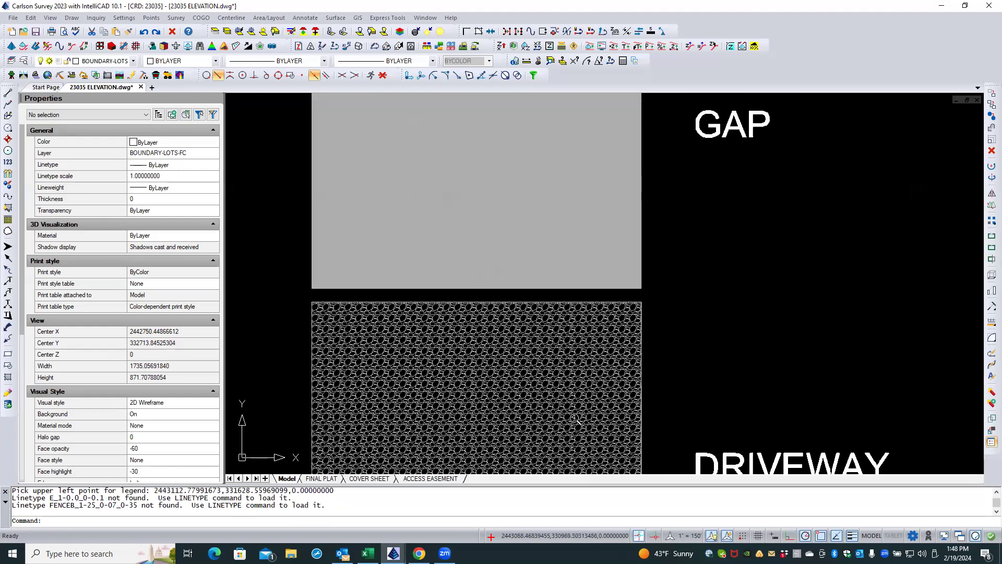
pyautogui.scroll(-8, 653, 293)
pyautogui.scroll(3, 641, 309)
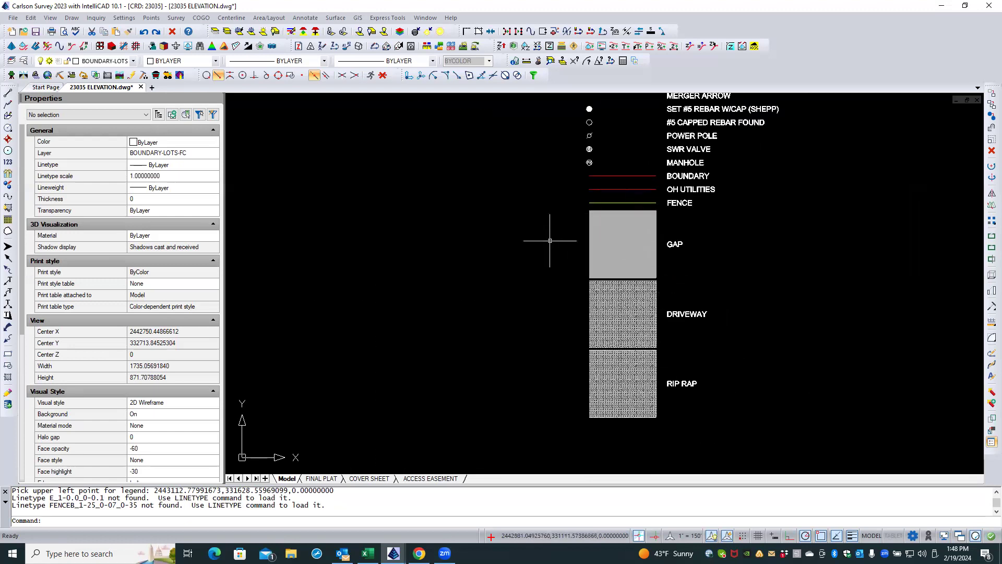
pyautogui.scroll(-4, 621, 417)
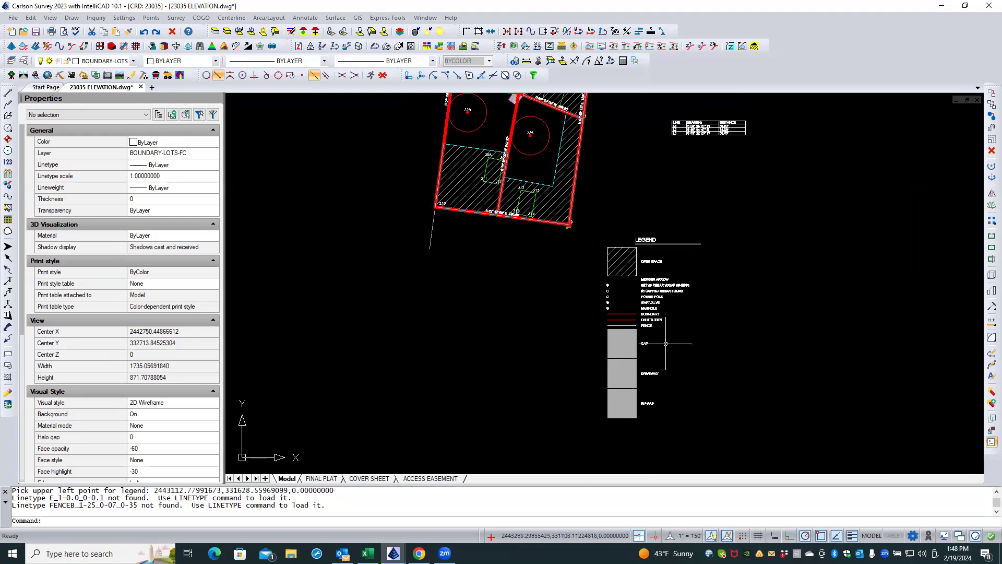
pyautogui.scroll(4, 665, 344)
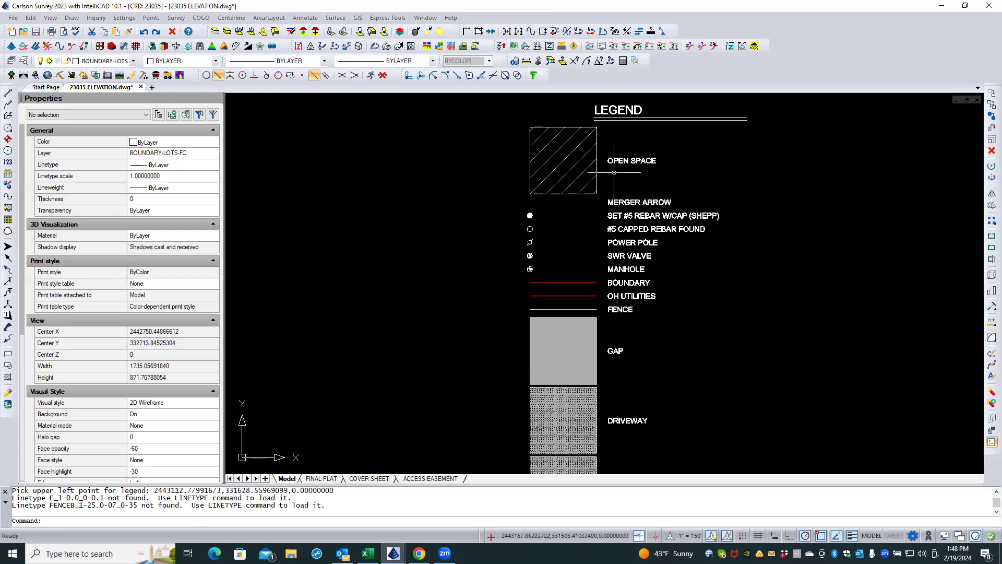
pyautogui.scroll(-2, 694, 395)
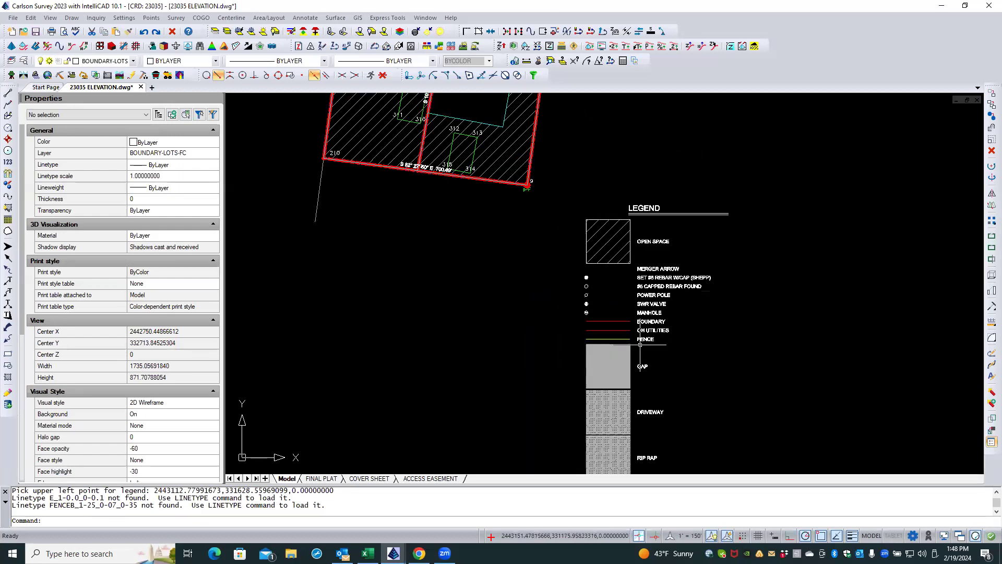
# - Erase all legend entries below OPEN SPACE, along with the LEGEND title and its underlines
pyautogui.click(754, 268)
pyautogui.scroll(-2, 524, 346)
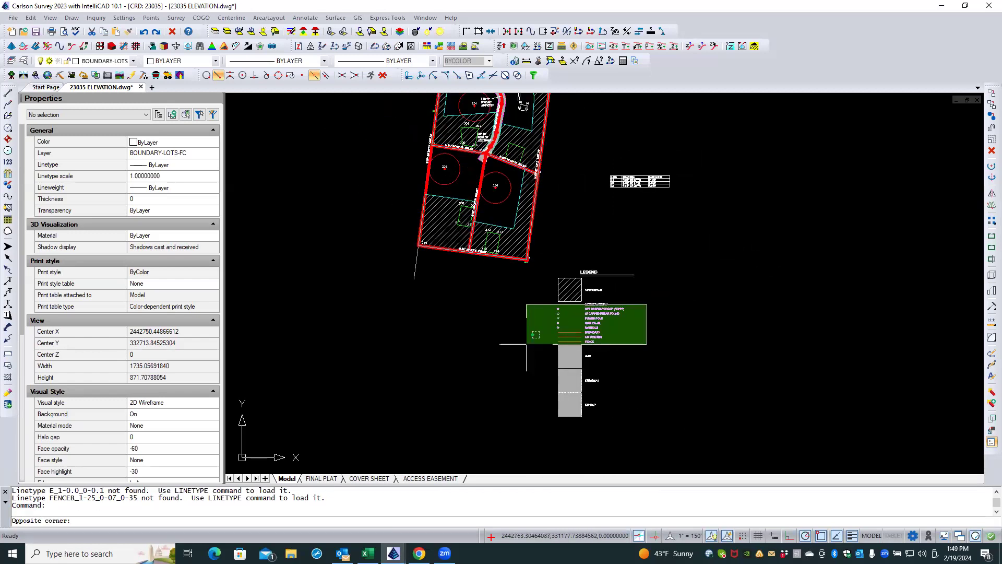
pyautogui.click(535, 431)
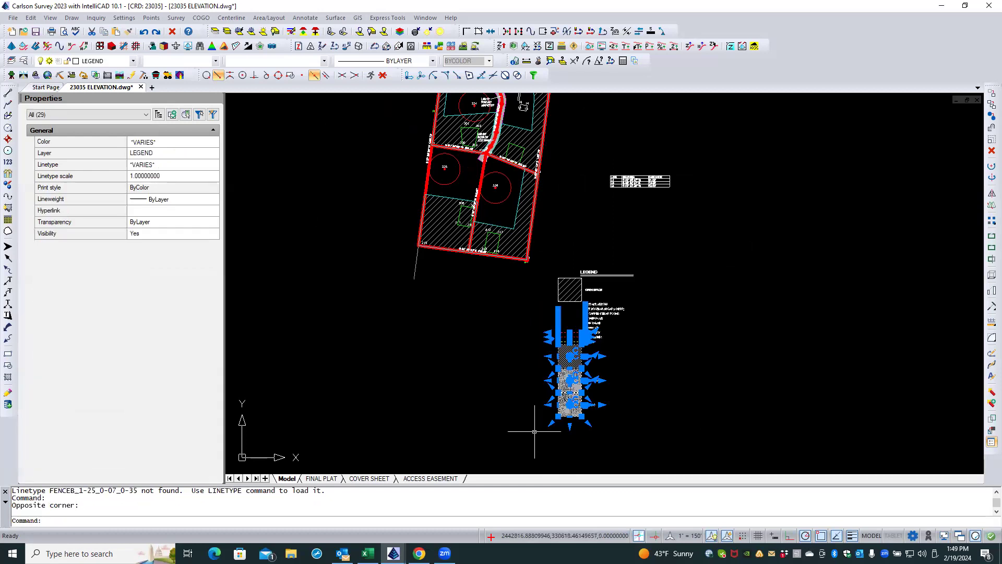
pyautogui.click(989, 153)
pyautogui.scroll(2, 644, 264)
pyautogui.click(567, 264)
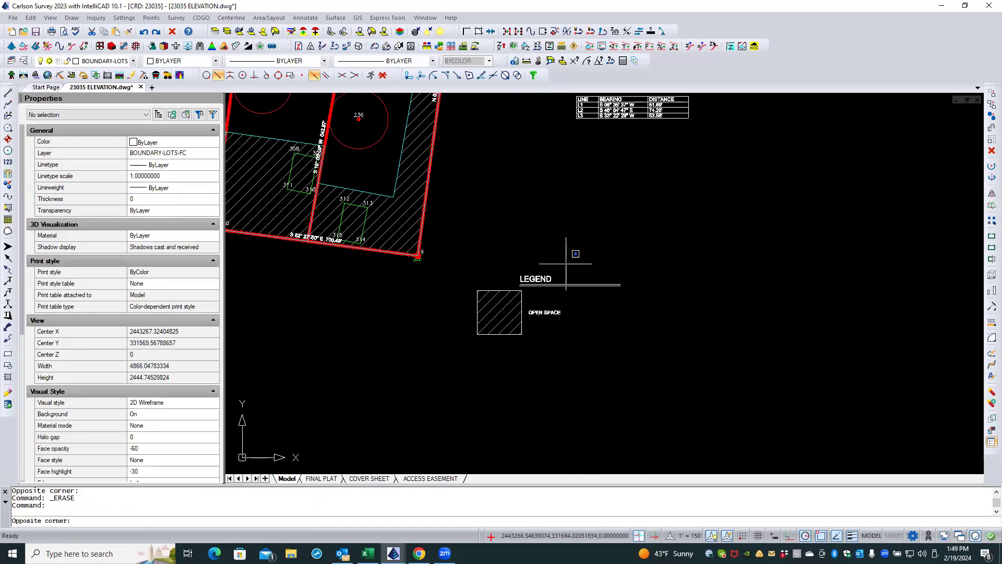
pyautogui.click(526, 292)
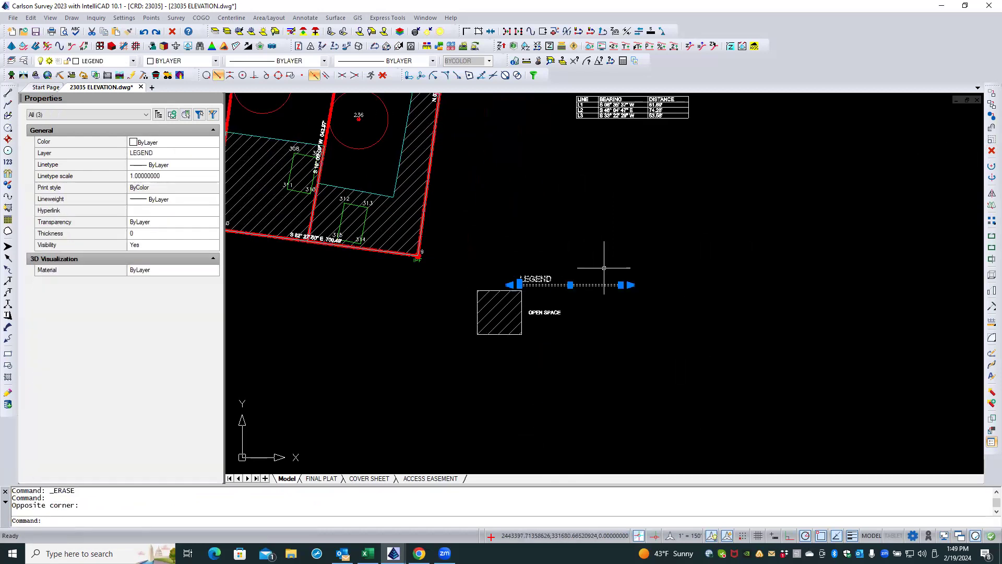
pyautogui.click(991, 151)
# - Stretch the gray-shaded duplicate's white outline of the OPEN SPACE sample box into a rectangle about 150 wide by 38 high, starting from the box's mid-height
pyautogui.scroll(2, 472, 325)
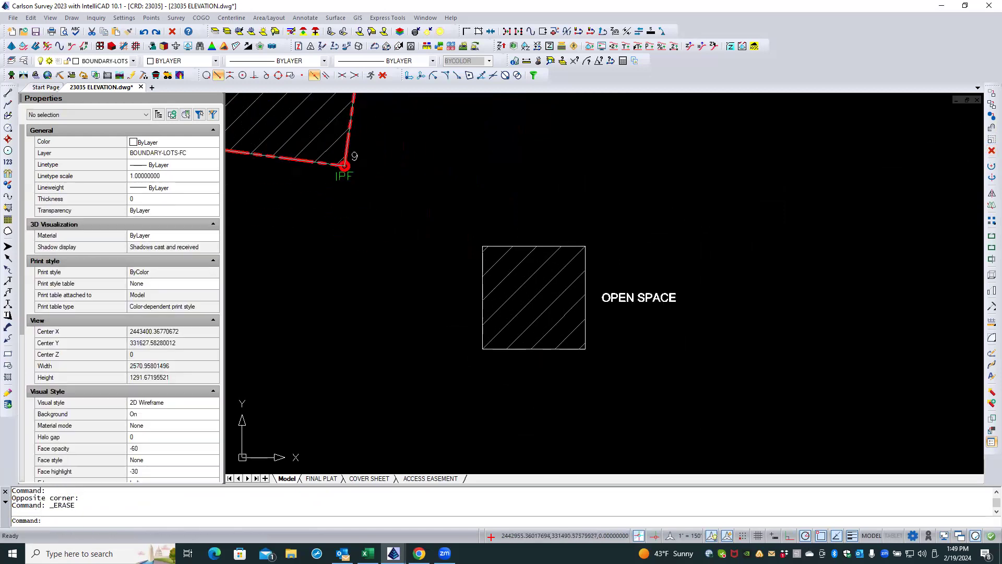
pyautogui.scroll(2, 466, 330)
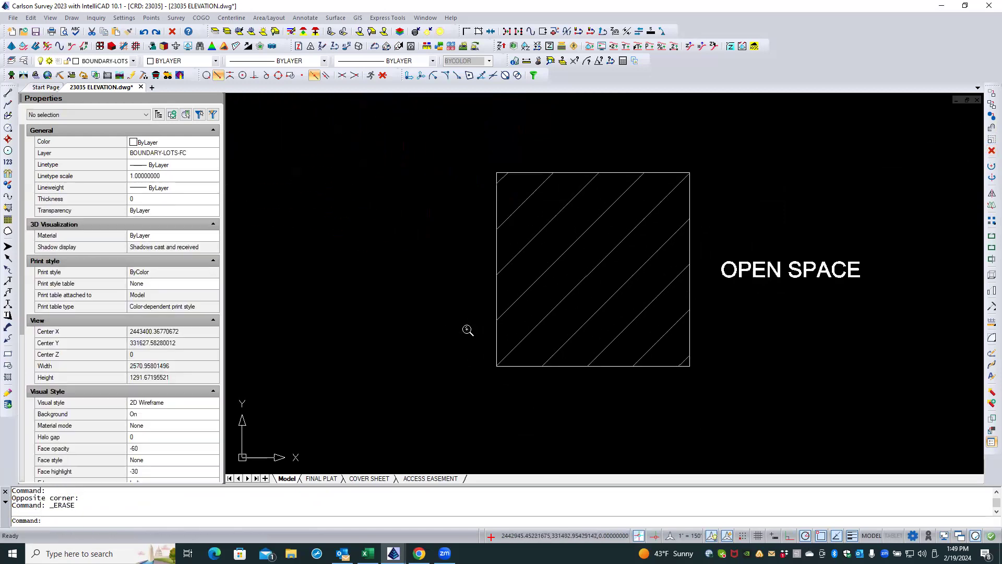
pyautogui.click(564, 366)
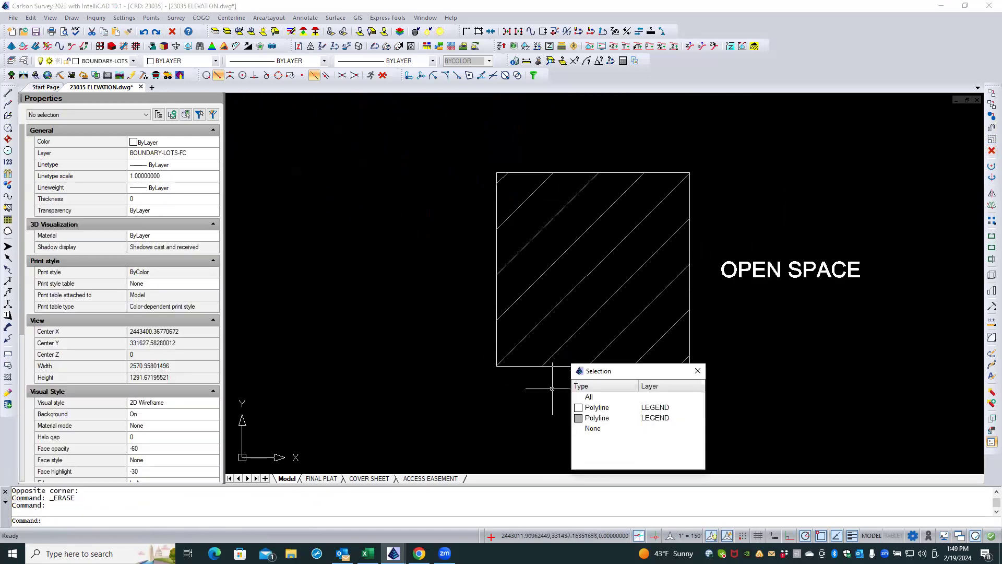
pyautogui.click(604, 416)
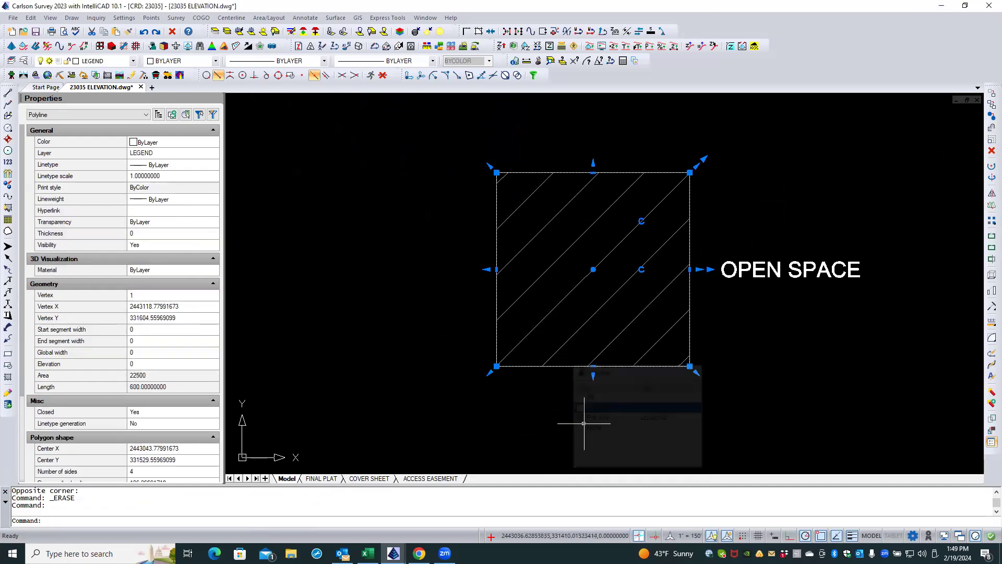
pyautogui.click(593, 174)
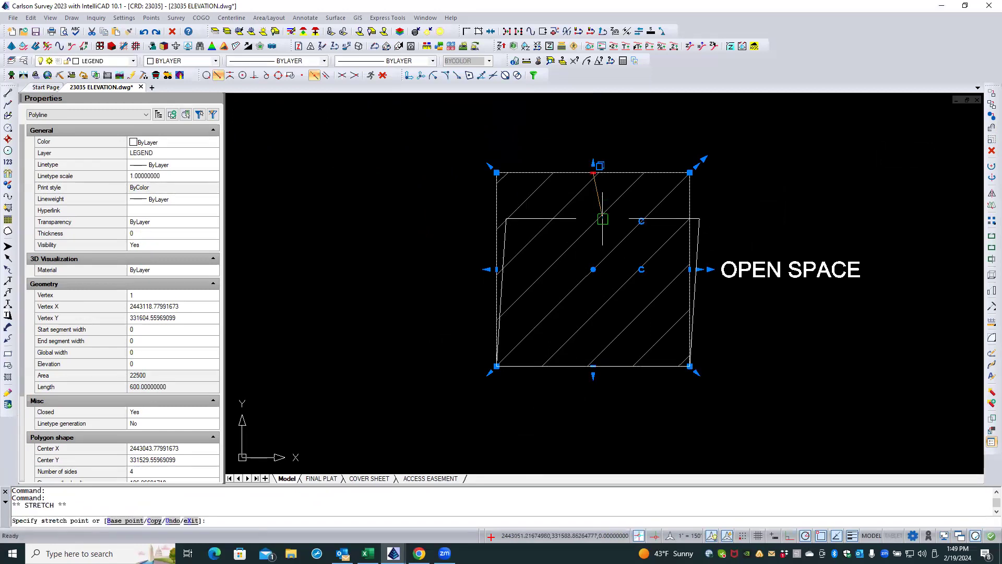
pyautogui.click(593, 270)
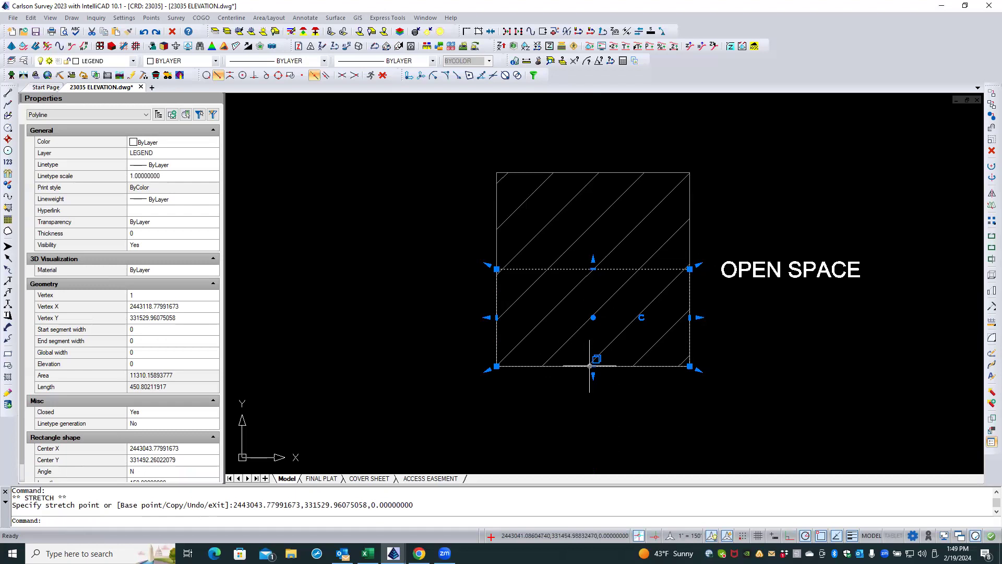
pyautogui.click(593, 367)
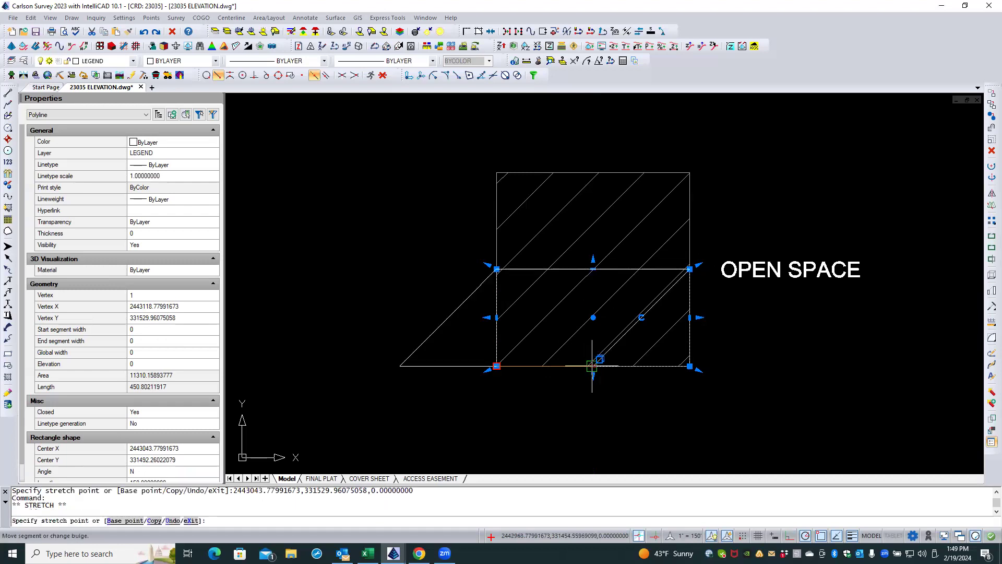
pyautogui.click(592, 317)
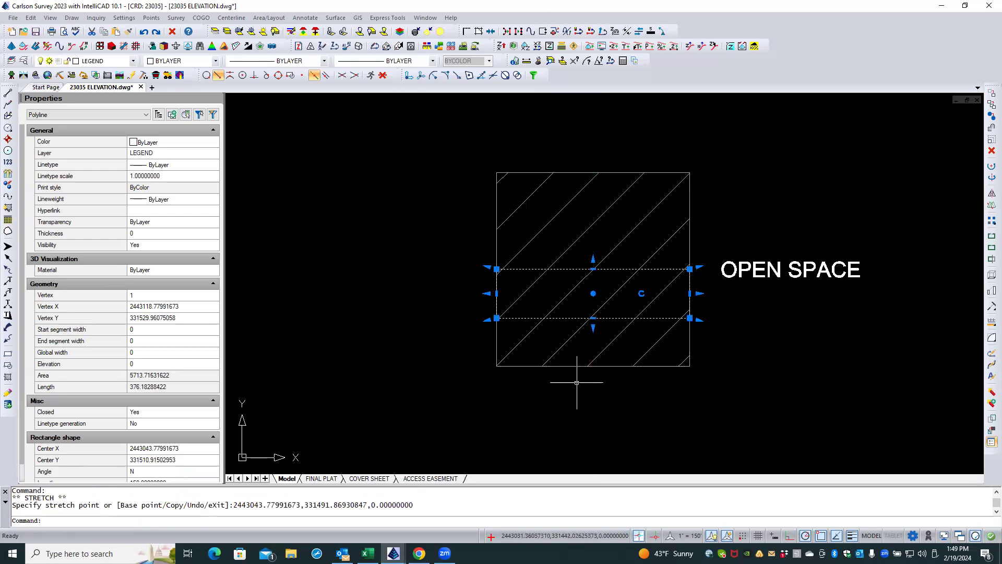
pyautogui.press('Escape')
pyautogui.press('Escape')
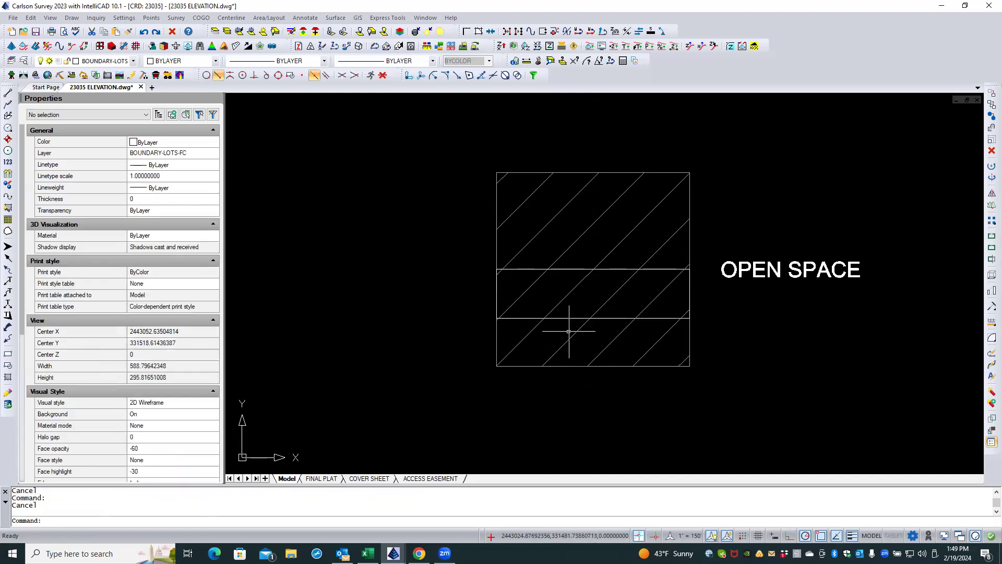
# - Stretch the four corners of the ANSI31 hatch to fit the shortened OPEN SPACE rectangle
pyautogui.click(569, 340)
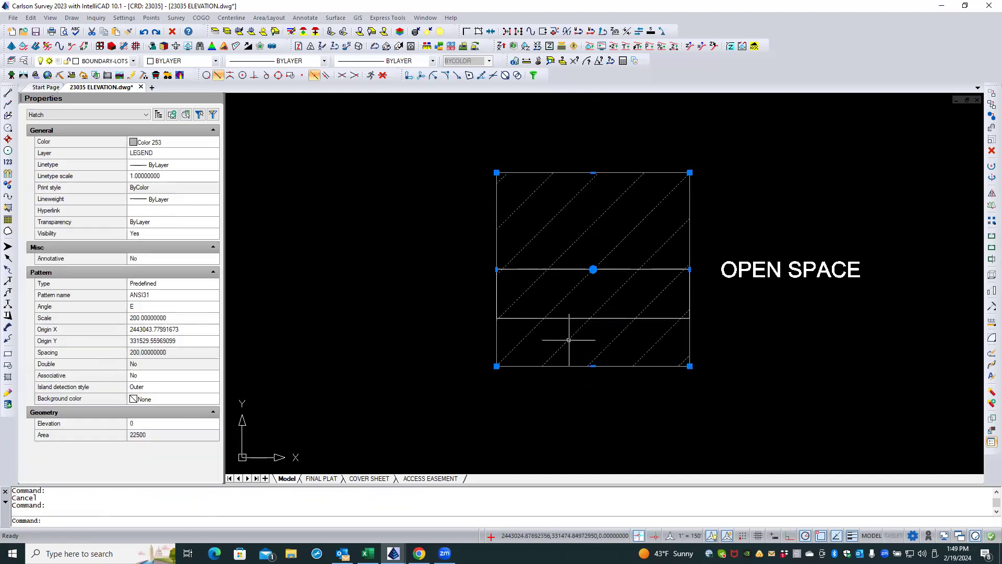
pyautogui.click(496, 366)
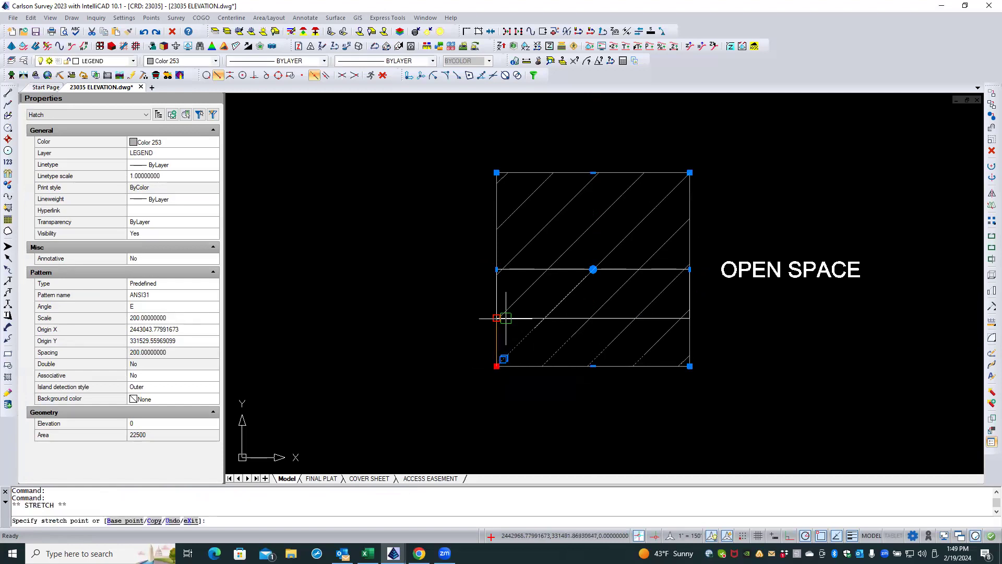
pyautogui.click(498, 317)
pyautogui.click(689, 366)
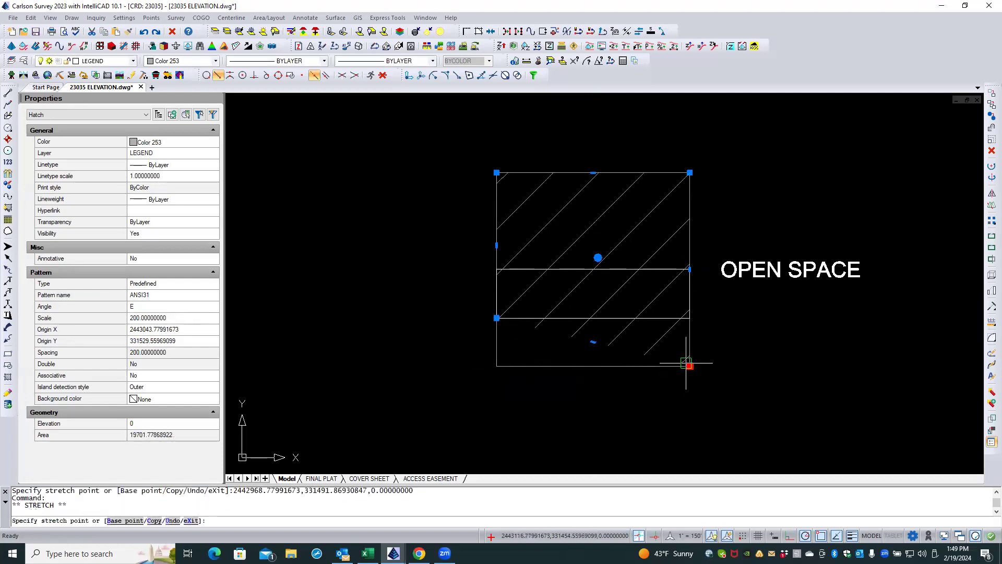
pyautogui.click(689, 317)
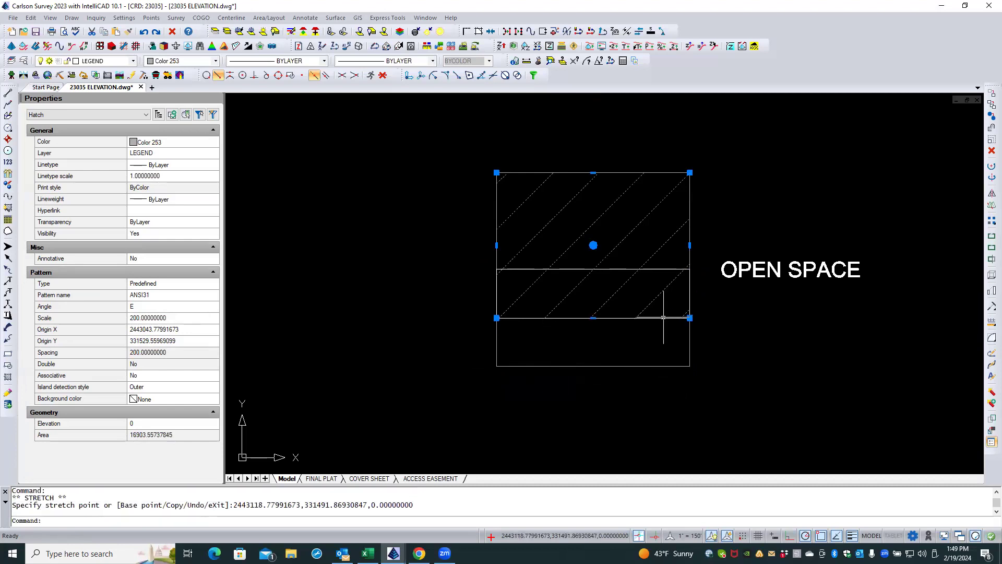
pyautogui.click(689, 172)
pyautogui.click(665, 266)
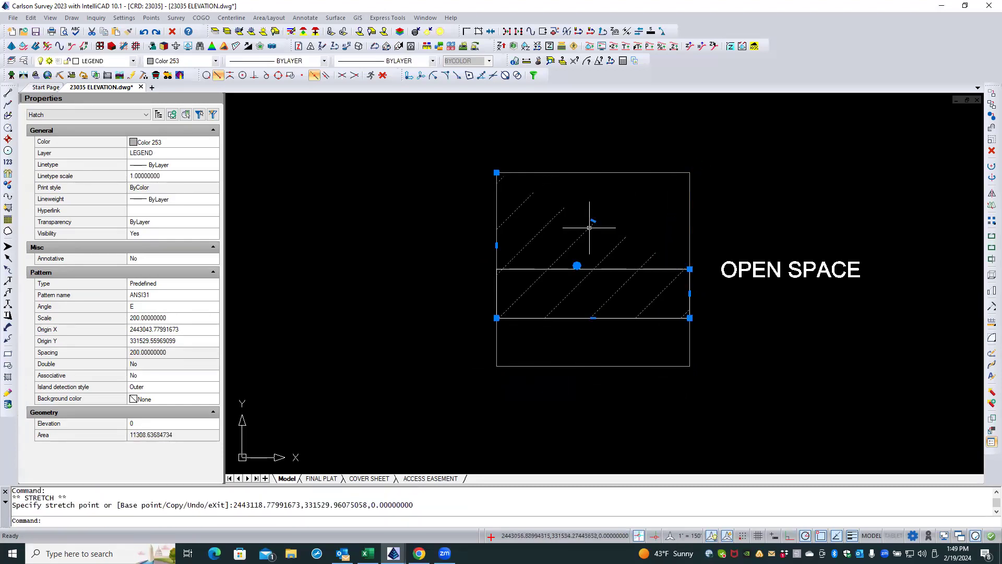
pyautogui.click(497, 172)
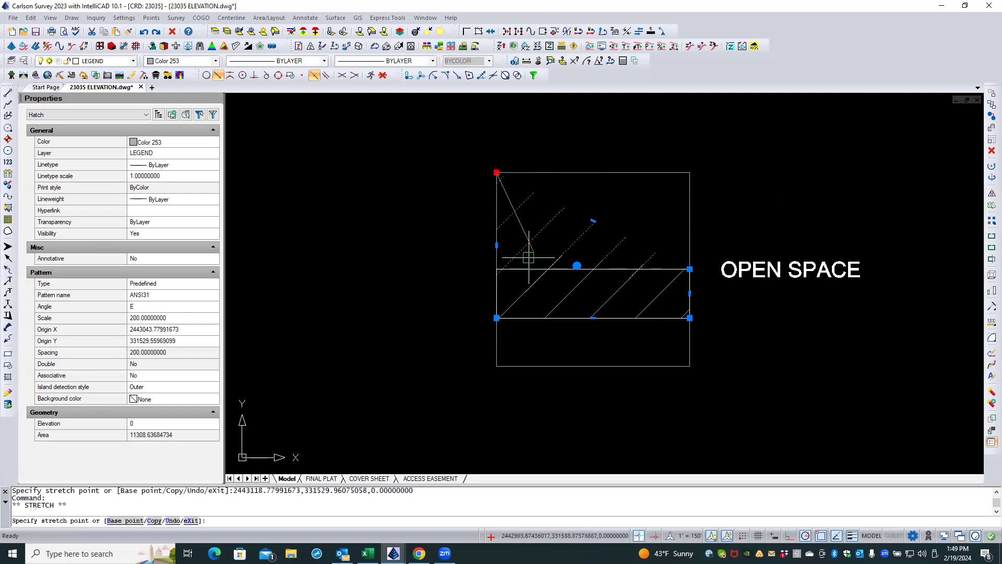
pyautogui.click(522, 269)
pyautogui.press('Escape')
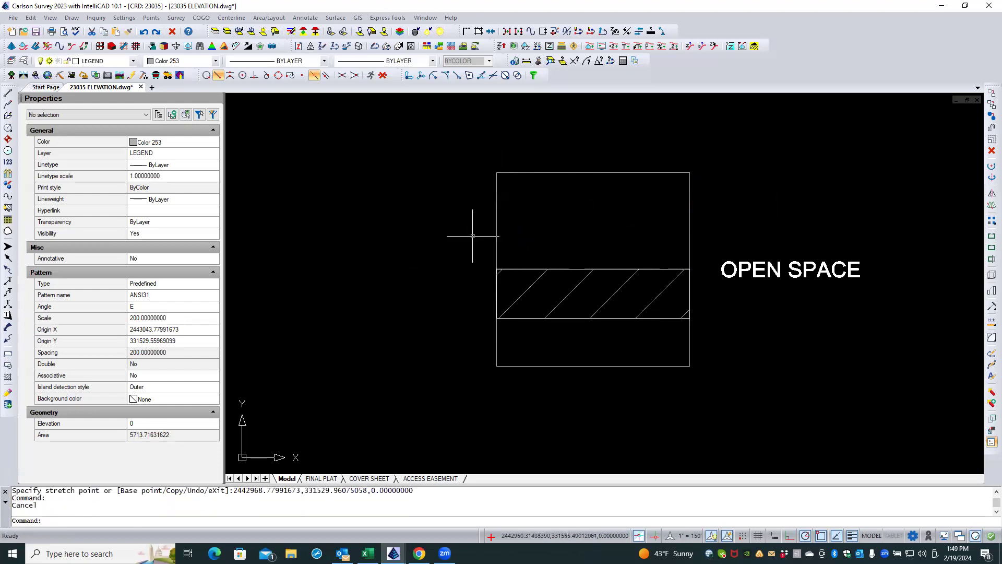
# - Stretch the corners of the remaining square Color 253 outline onto the shortened OPEN SPACE rectangle
pyautogui.click(494, 214)
pyautogui.click(496, 214)
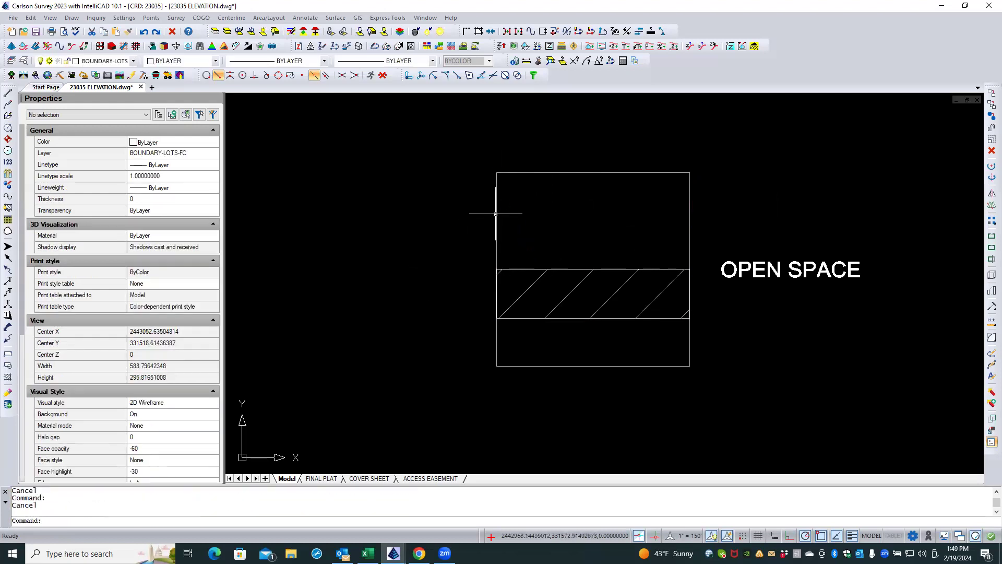
pyautogui.click(497, 172)
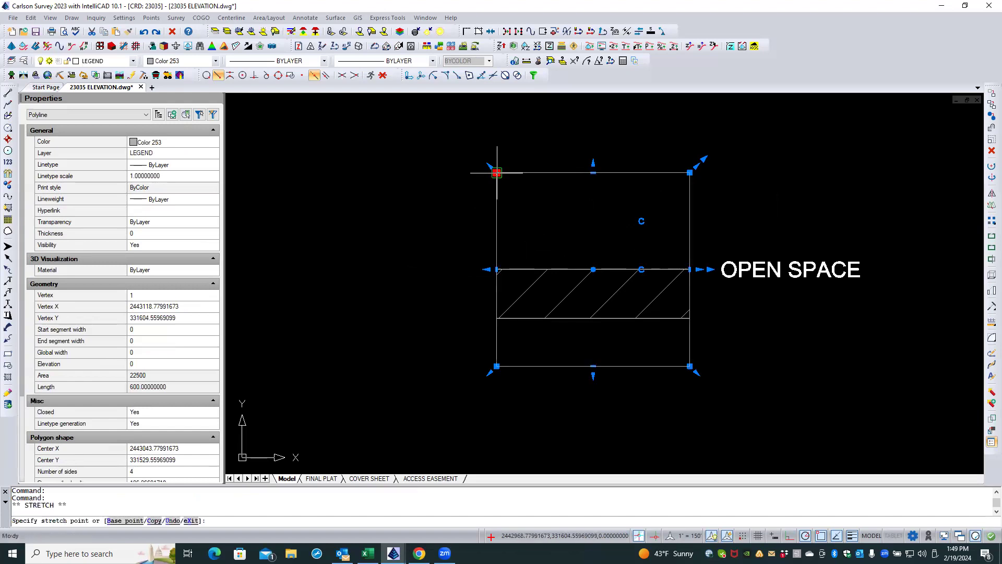
pyautogui.click(519, 270)
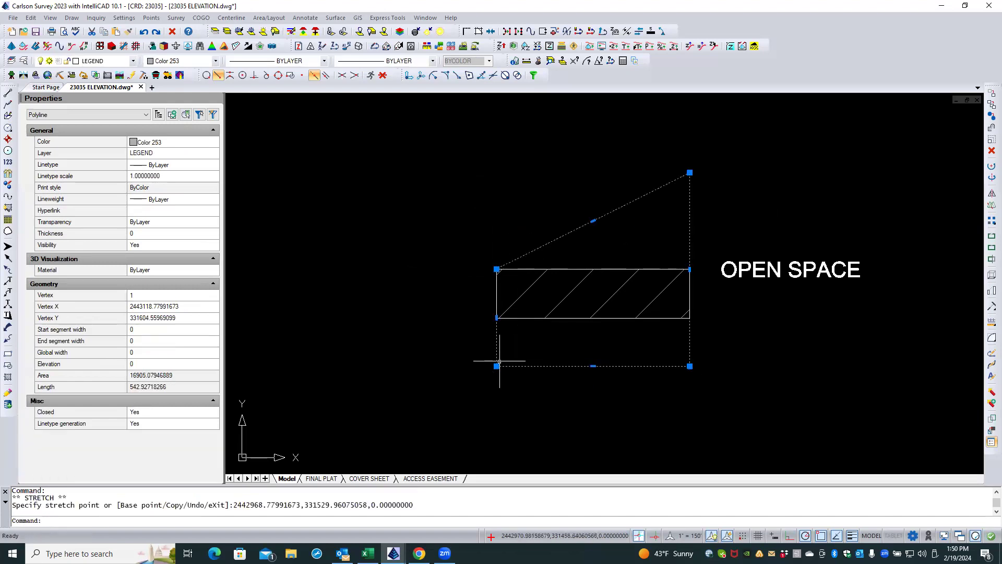
pyautogui.click(496, 367)
pyautogui.click(496, 318)
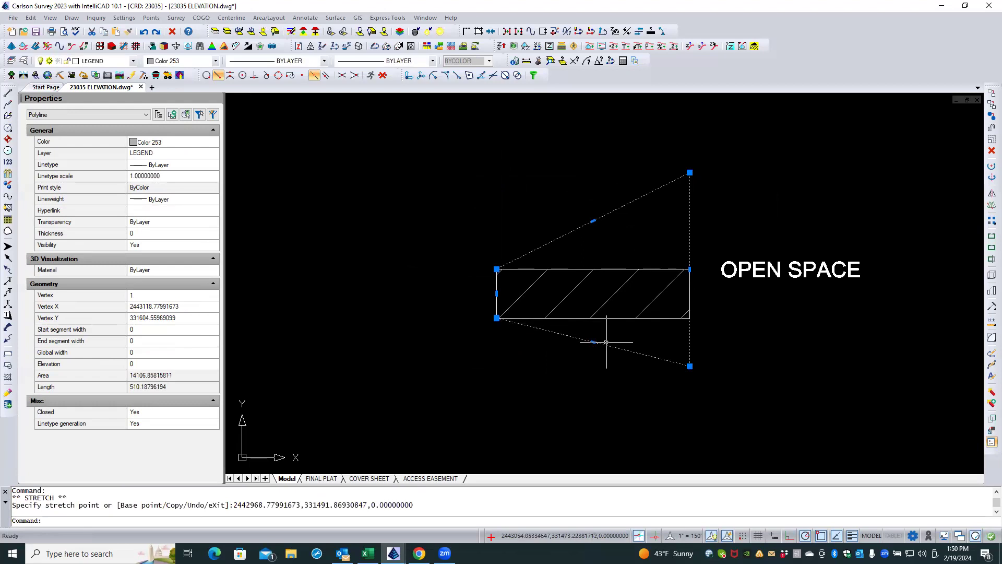
pyautogui.click(689, 365)
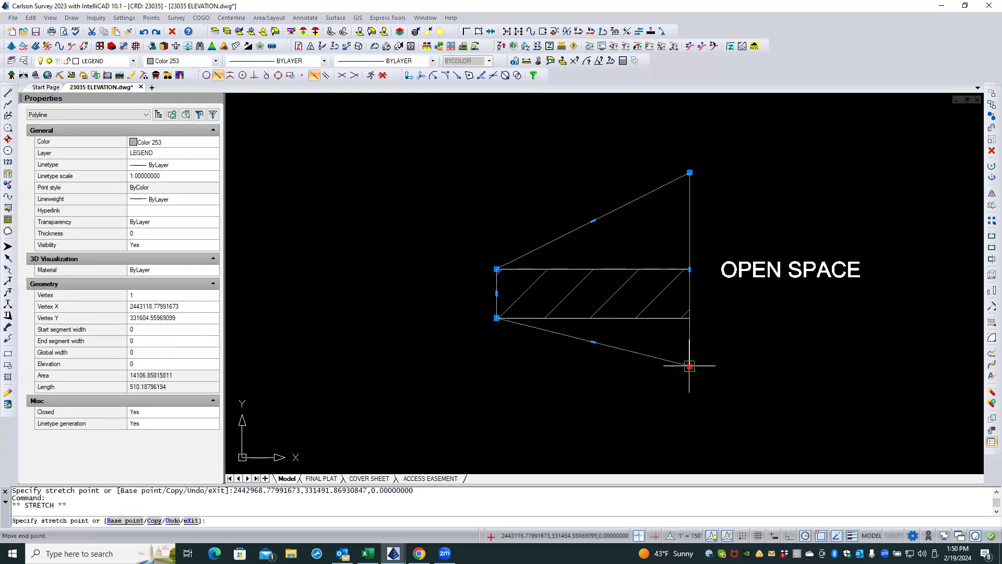
pyautogui.click(668, 318)
pyautogui.click(690, 173)
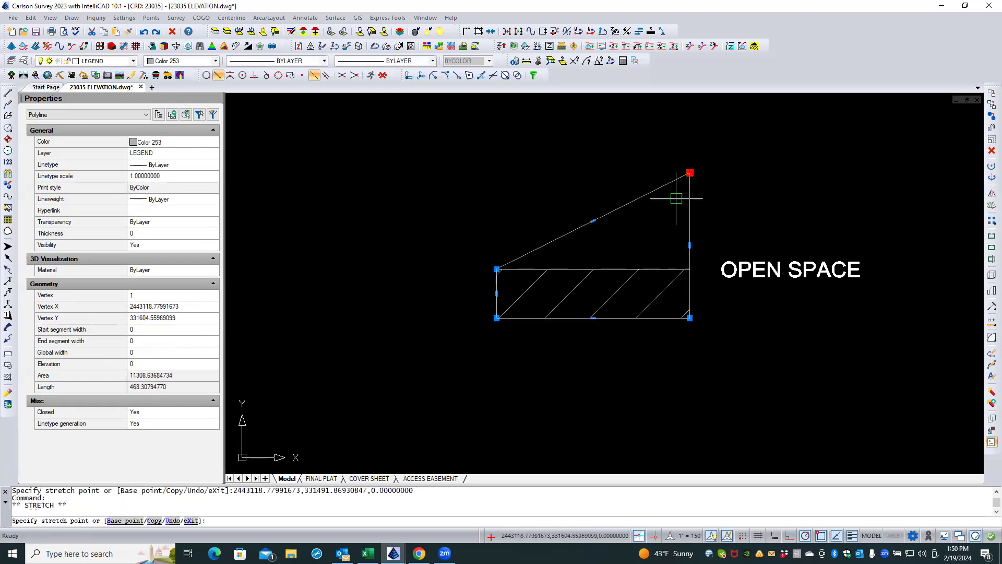
pyautogui.click(667, 268)
pyautogui.press('Escape')
pyautogui.press('Escape')
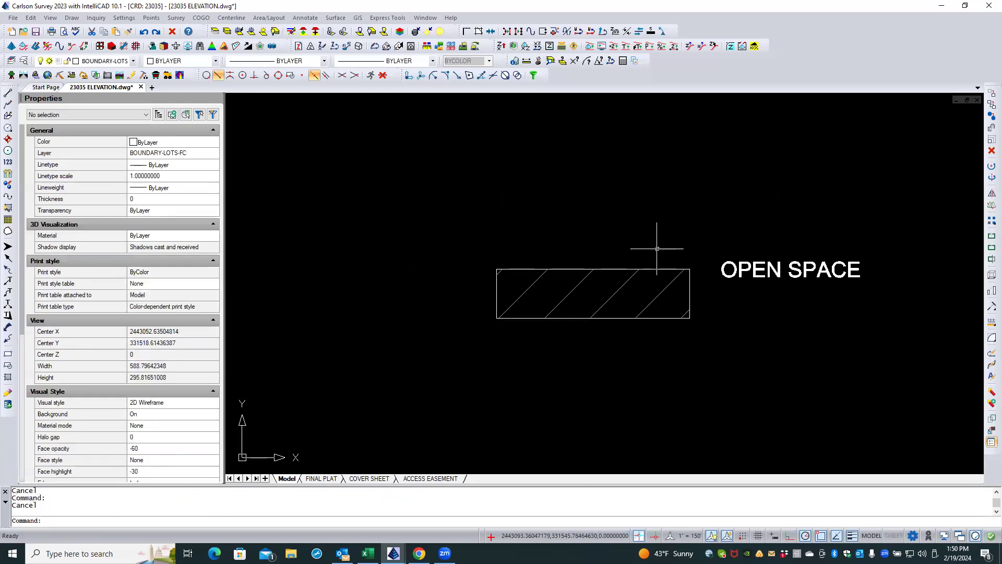
pyautogui.click(751, 267)
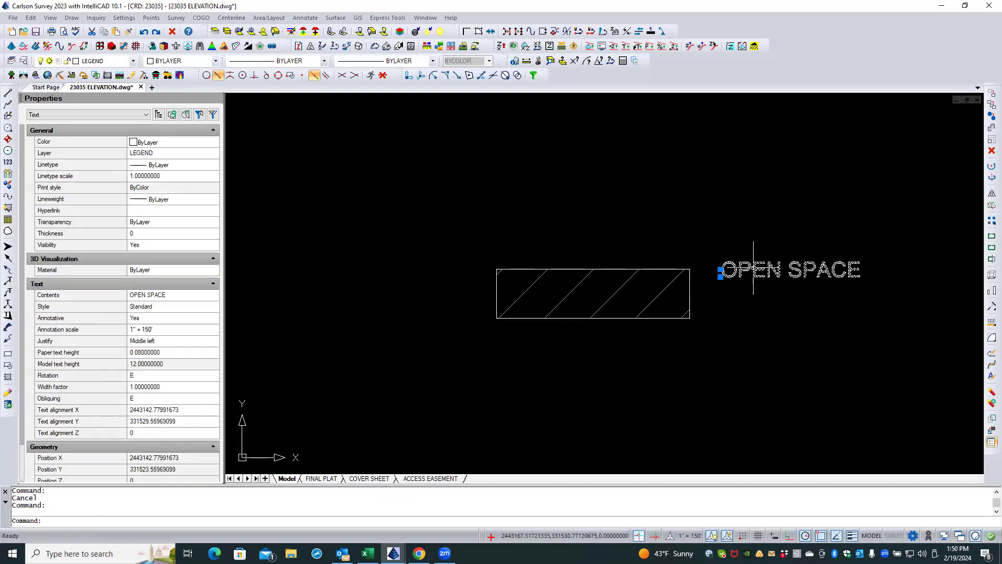
pyautogui.click(720, 269)
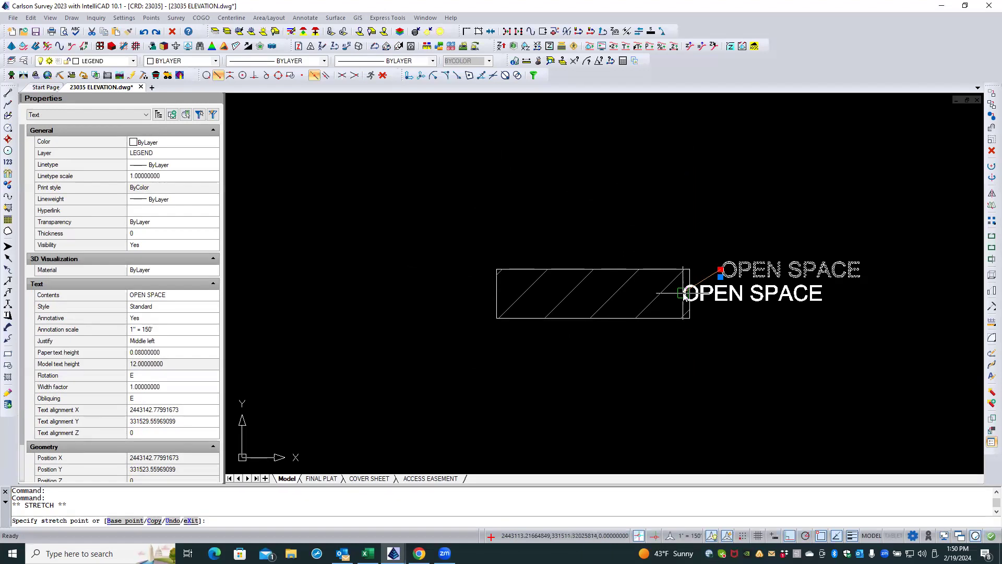
pyautogui.keyDown('shift'); pyautogui.rightClick(684, 295); pyautogui.keyUp('shift')
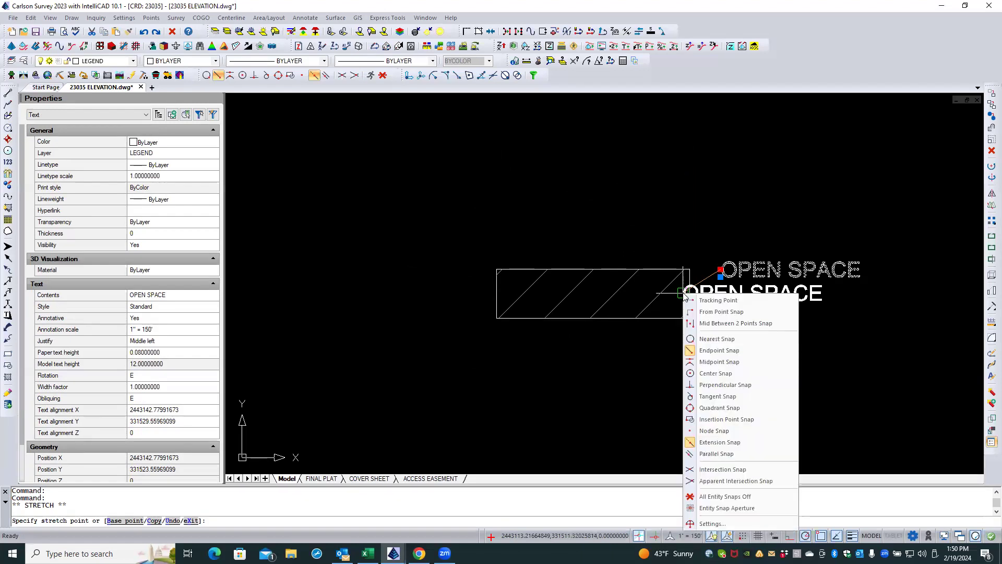
pyautogui.click(719, 362)
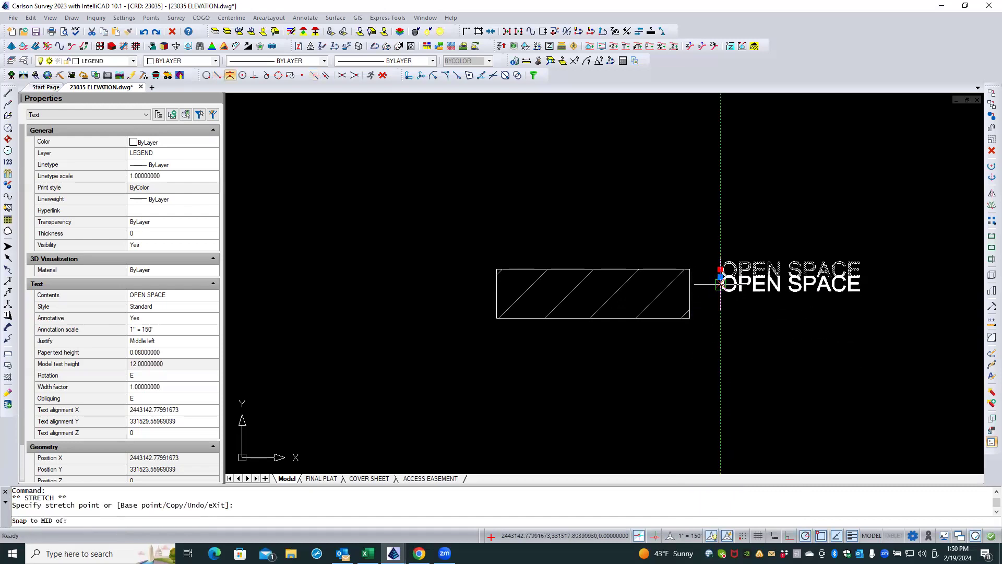
pyautogui.press('Escape')
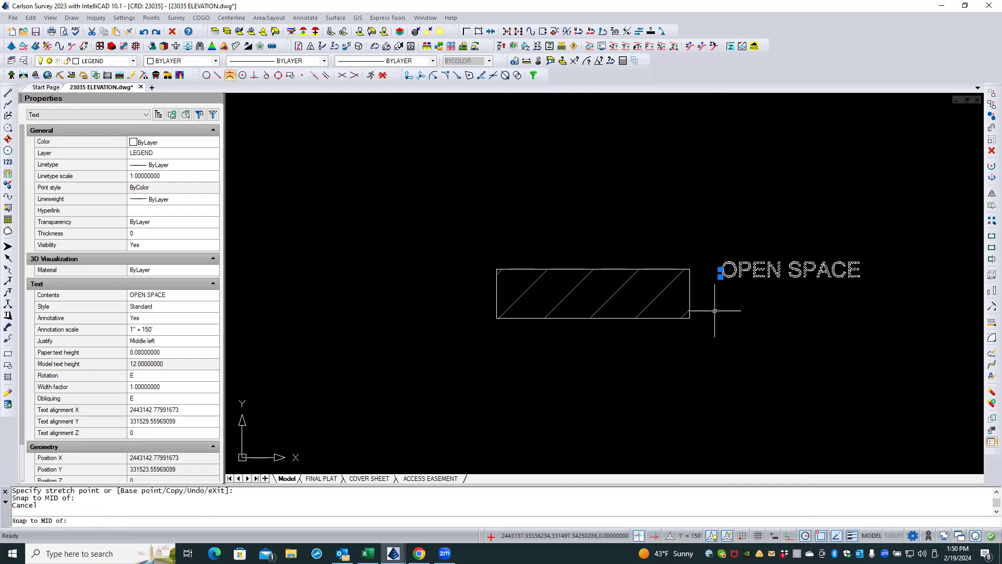
pyautogui.press('Escape')
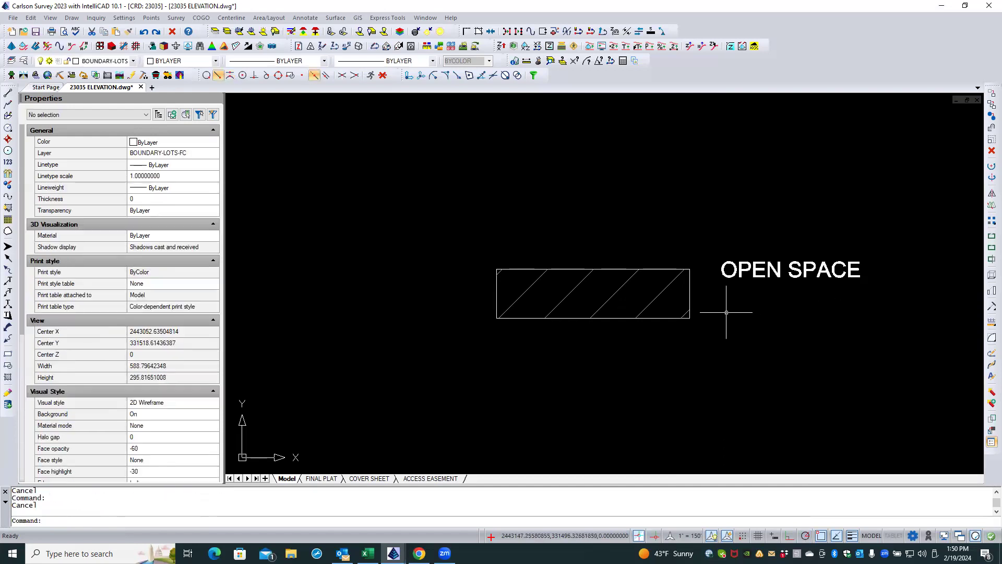
# - Enable the Midpoint entity snap alongside Endpoint and Extension in the drawing settings
pyautogui.click(825, 536)
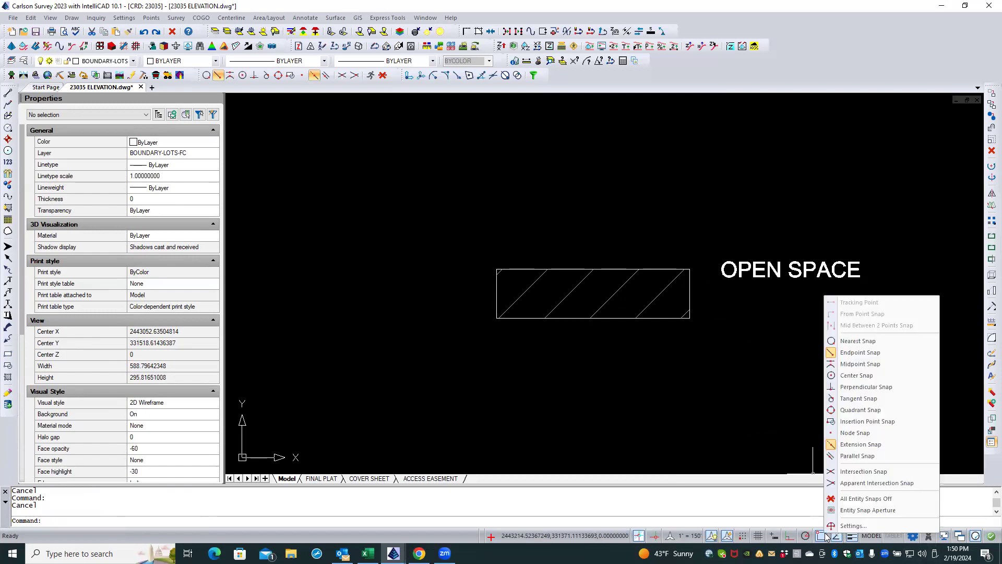
pyautogui.click(855, 525)
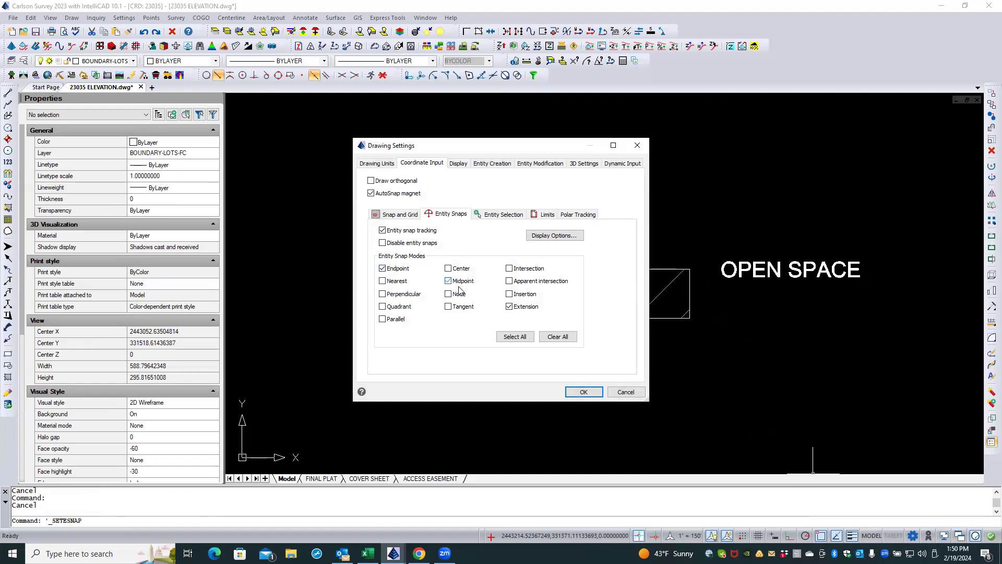
pyautogui.click(584, 392)
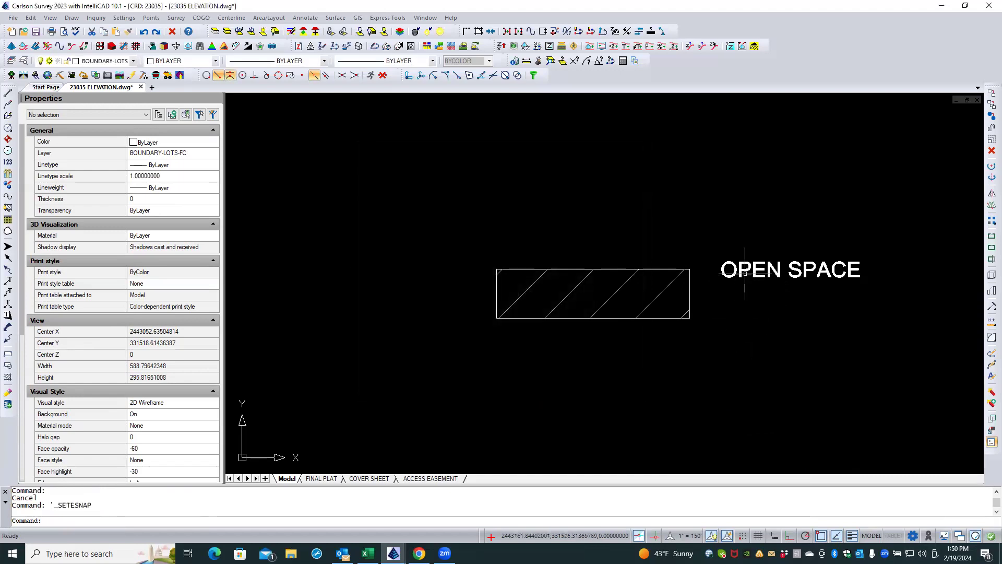
# - Turn on polar tracking and move the OPEN SPACE label straight down, level with the midpoint of the sample box's right edge
pyautogui.click(731, 271)
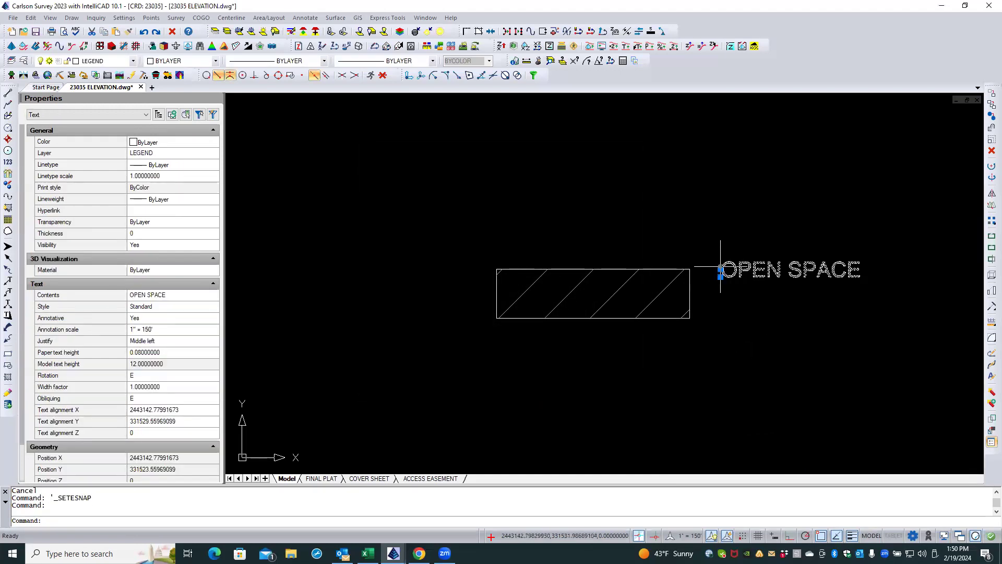
pyautogui.click(720, 270)
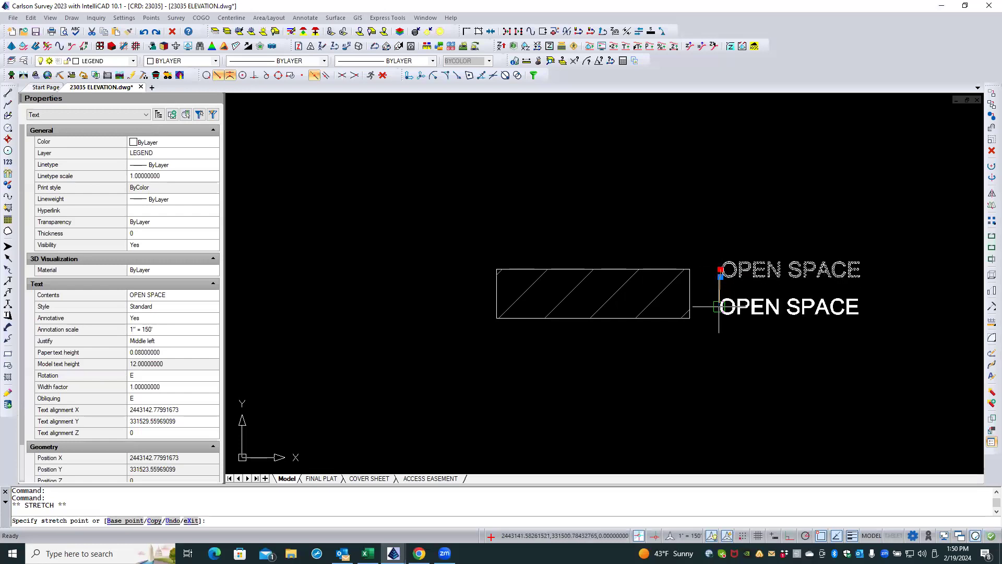
pyautogui.click(805, 534)
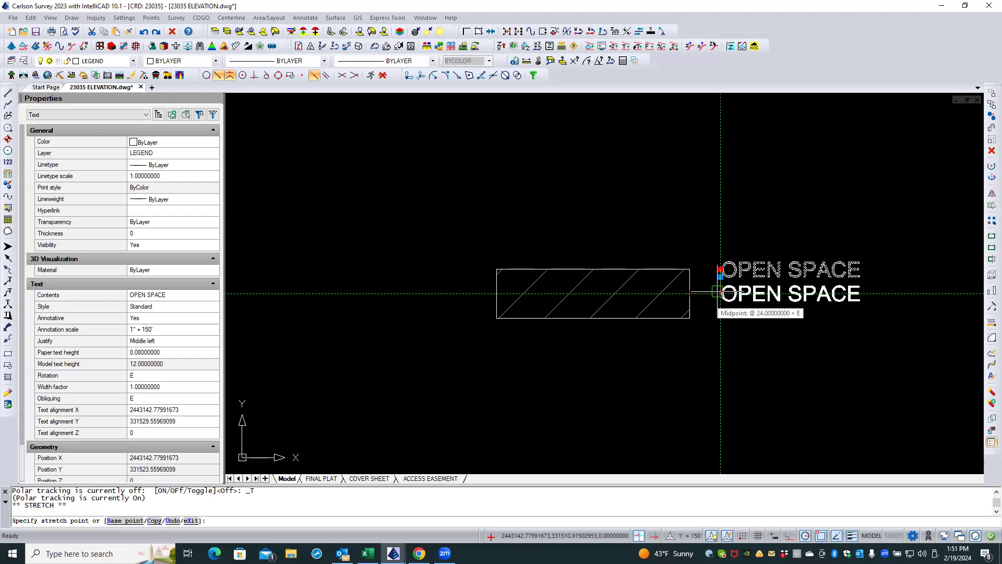
pyautogui.click(720, 293)
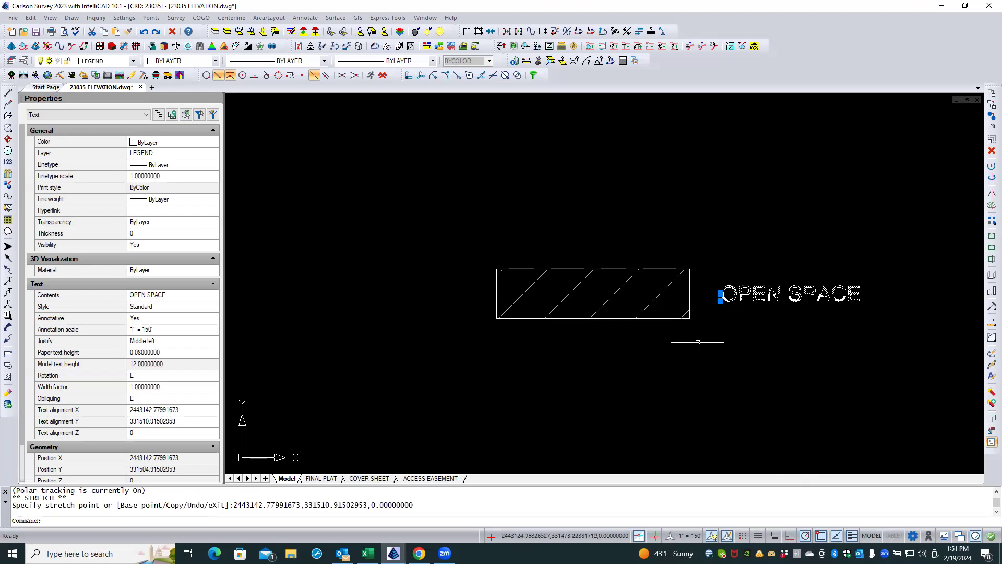
pyautogui.press('Escape')
pyautogui.press('Escape')
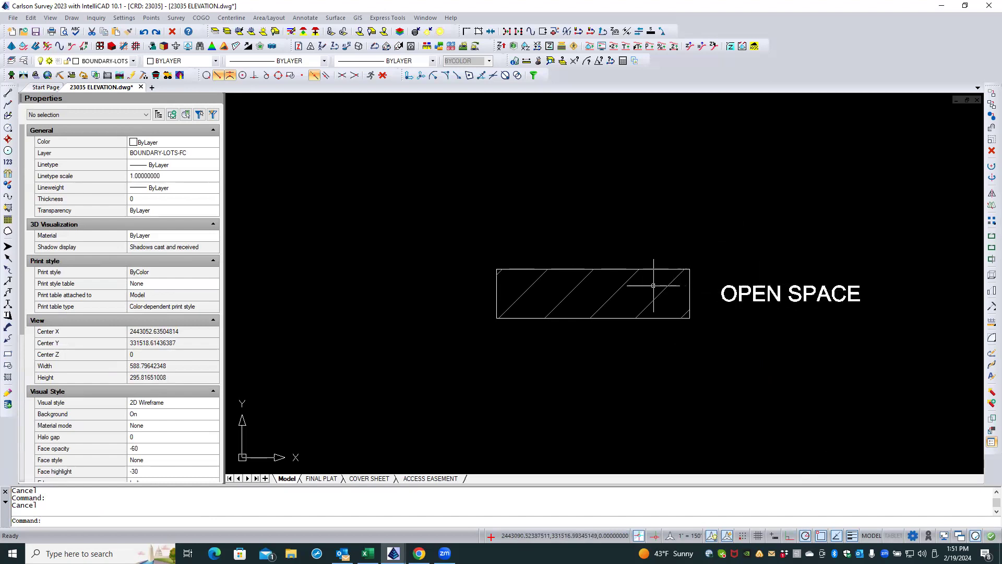
# - Examine the FINAL PLAT layout to determine where the OPEN SPACE sample and line table lie relative to the plan viewport
pyautogui.scroll(-3, 470, 265)
pyautogui.click(442, 240)
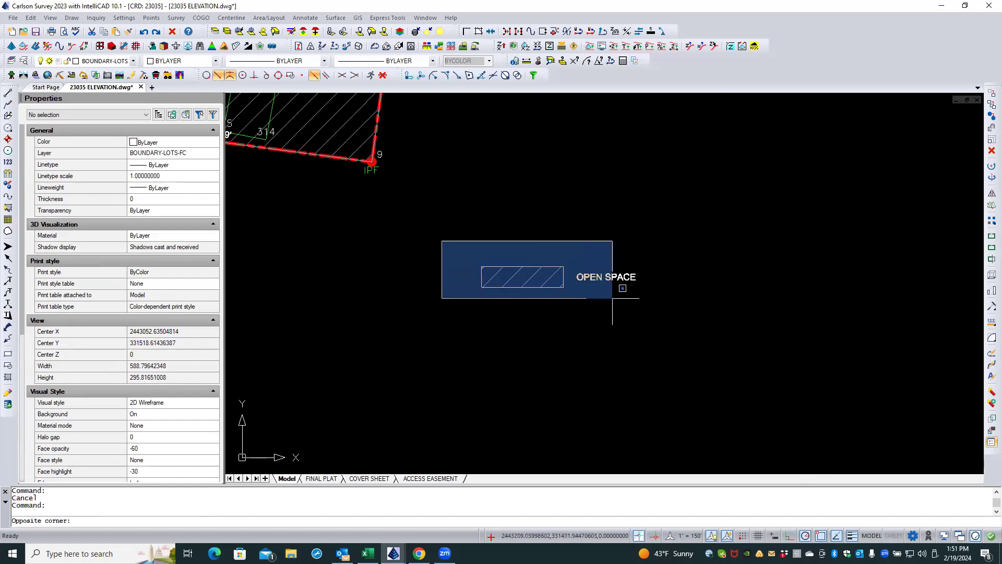
pyautogui.click(650, 306)
pyautogui.scroll(-2, 780, 308)
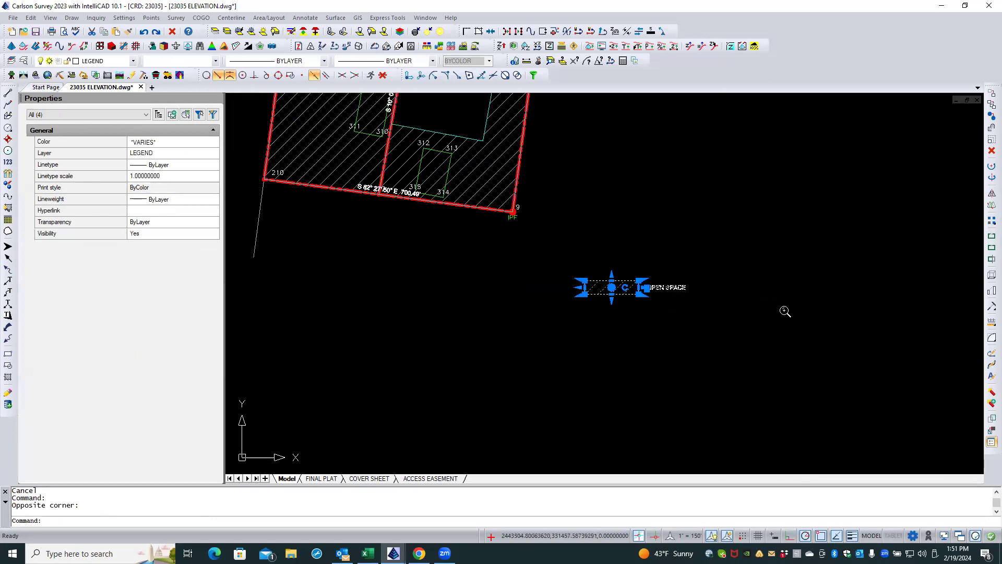
pyautogui.scroll(-1, 783, 310)
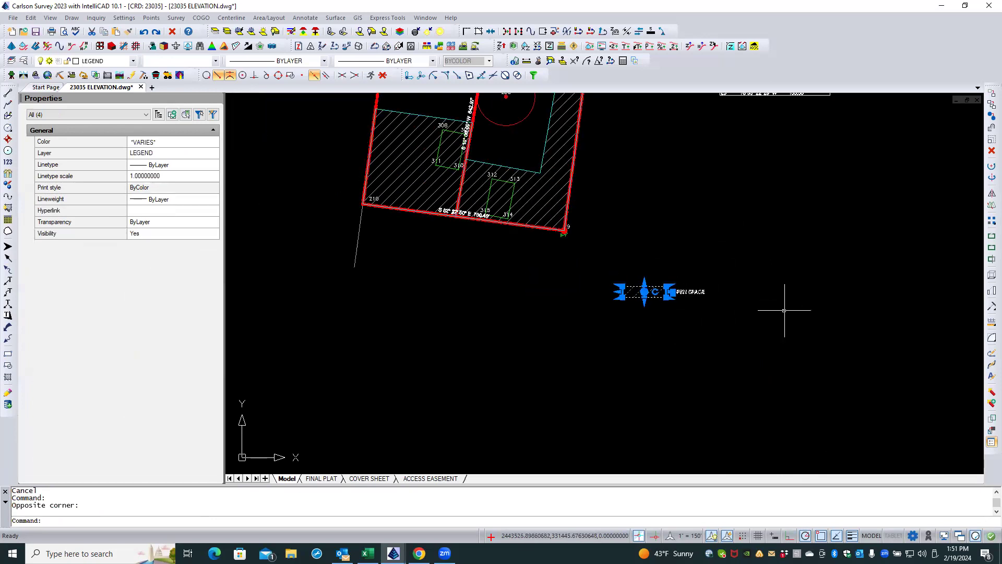
pyautogui.scroll(-1, 785, 311)
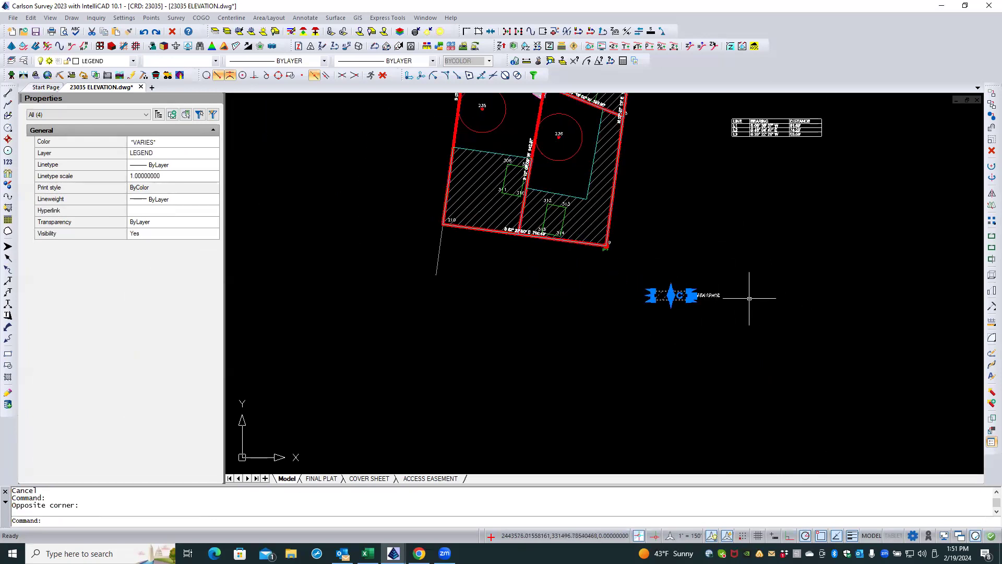
pyautogui.scroll(3, 695, 282)
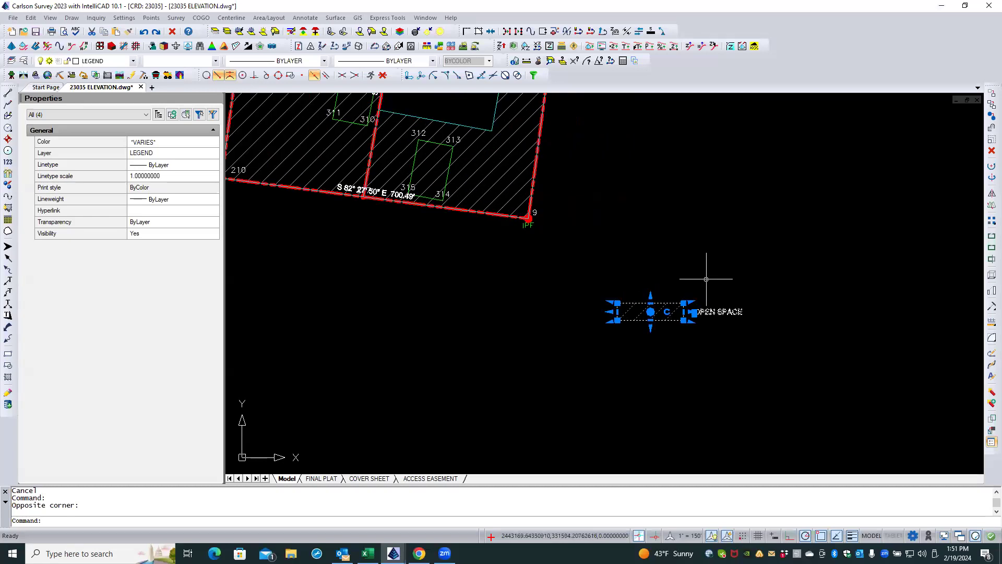
pyautogui.scroll(-2, 725, 349)
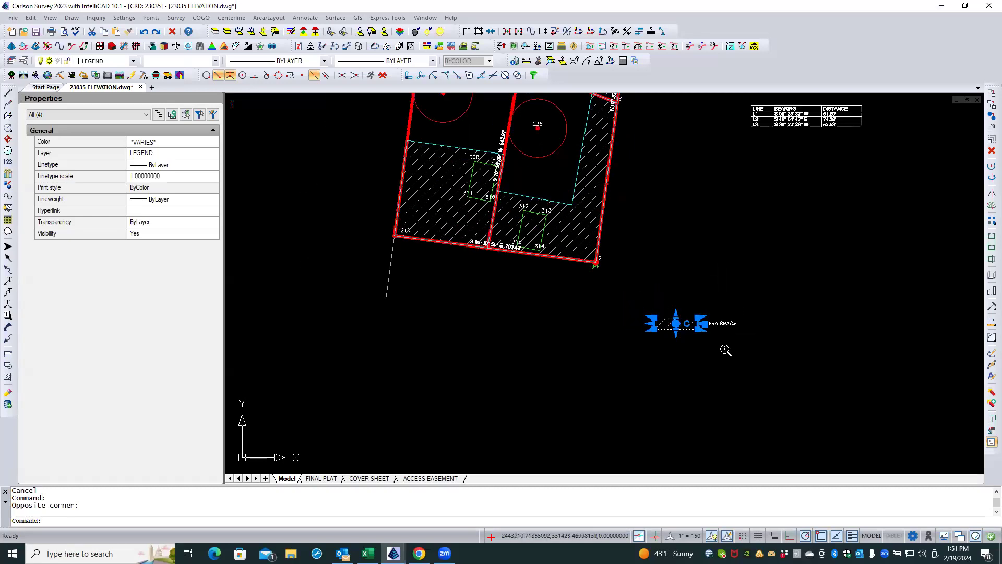
pyautogui.click(320, 478)
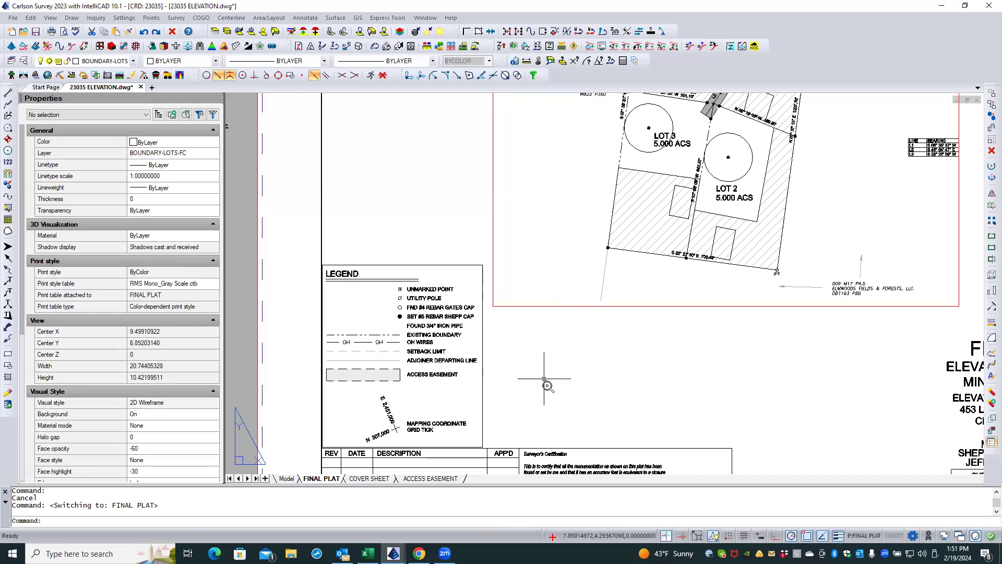
pyautogui.scroll(-3, 547, 386)
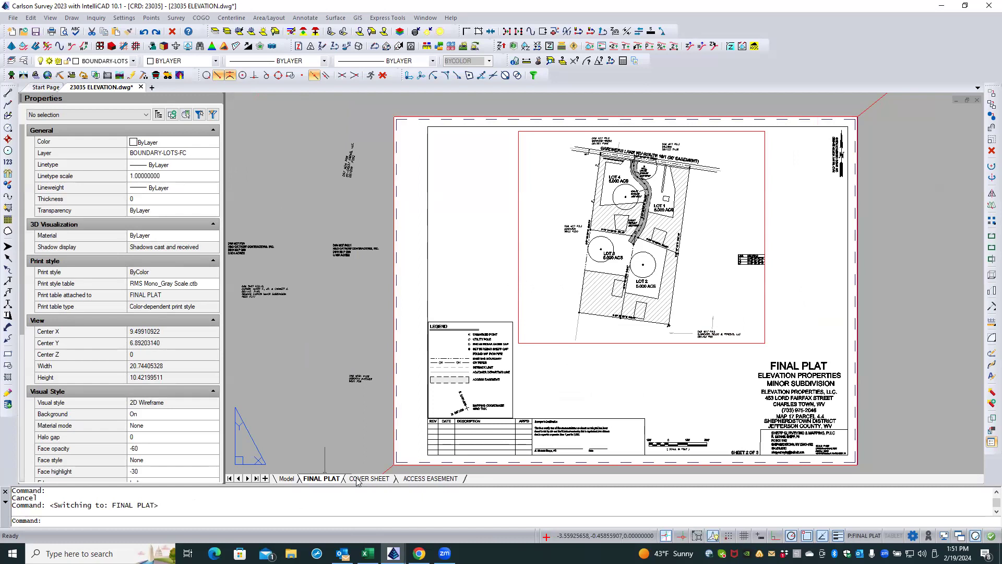
# - In model space, move the OPEN SPACE sample box and its label to the empty area just west of Lot 3
pyautogui.click(287, 478)
pyautogui.click(753, 314)
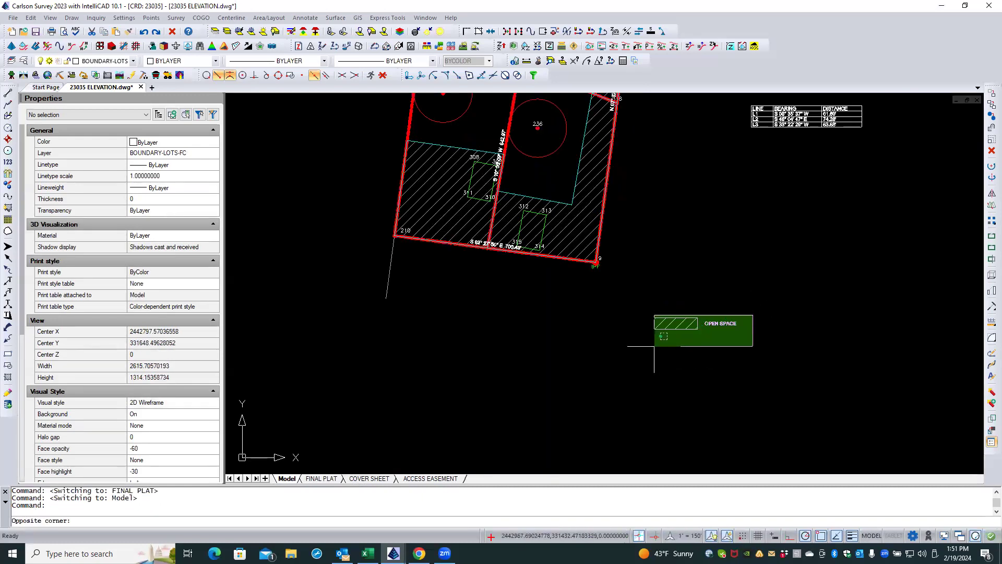
pyautogui.click(654, 346)
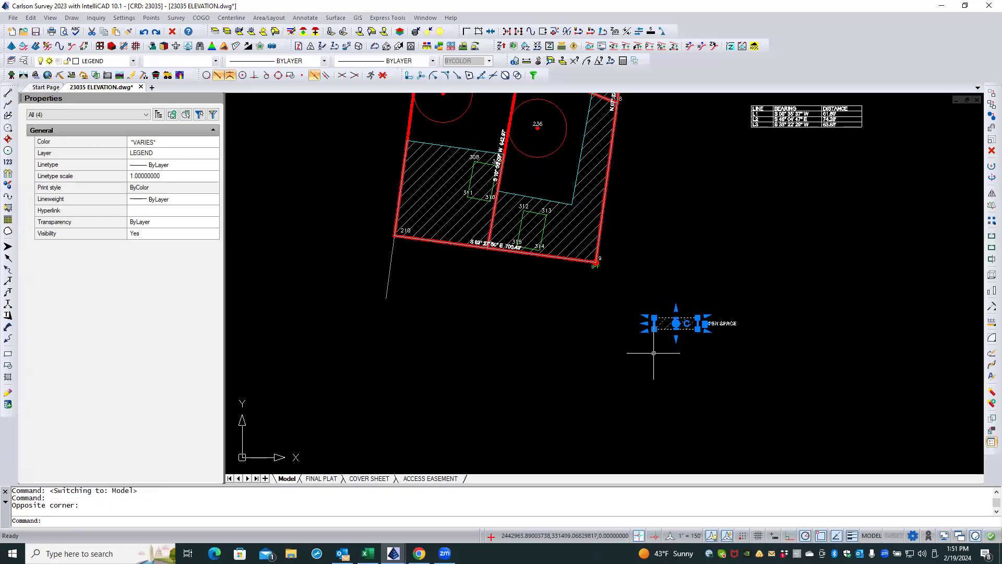
pyautogui.write('M')
pyautogui.press('Return')
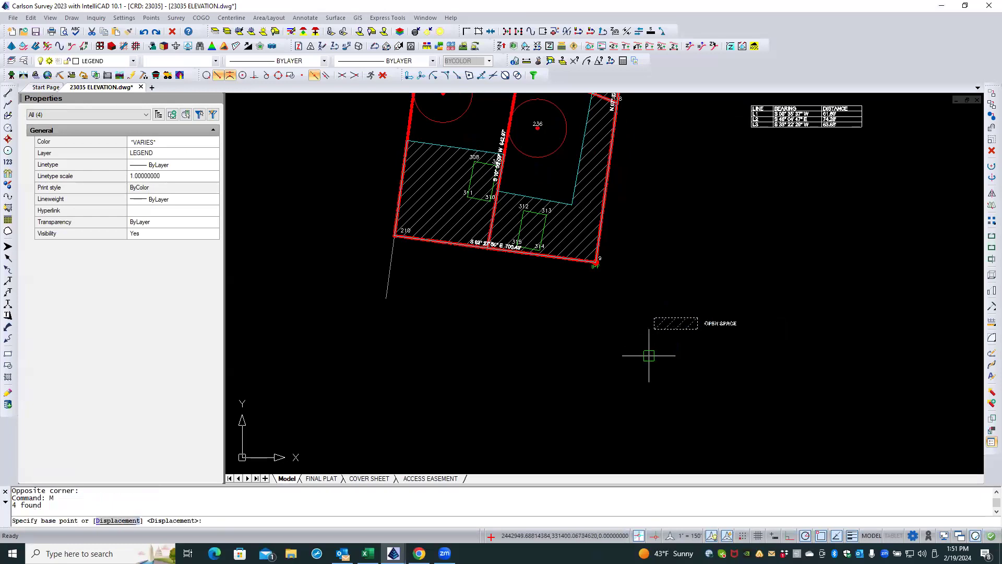
pyautogui.click(642, 381)
pyautogui.scroll(-2, 605, 365)
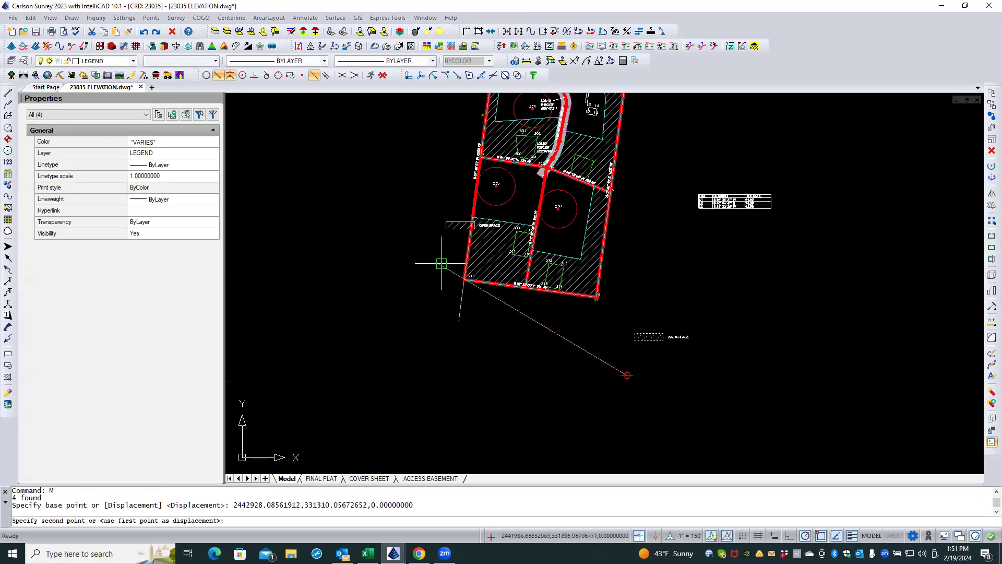
pyautogui.click(403, 248)
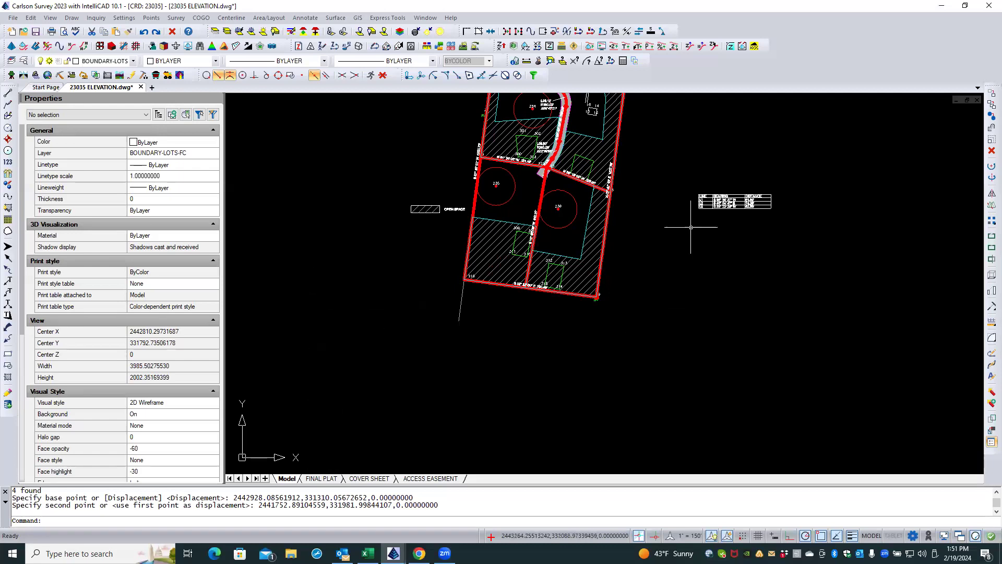
# - Move the line bearing and distance table to just above the OPEN SPACE sample west of Lot 3
pyautogui.click(690, 185)
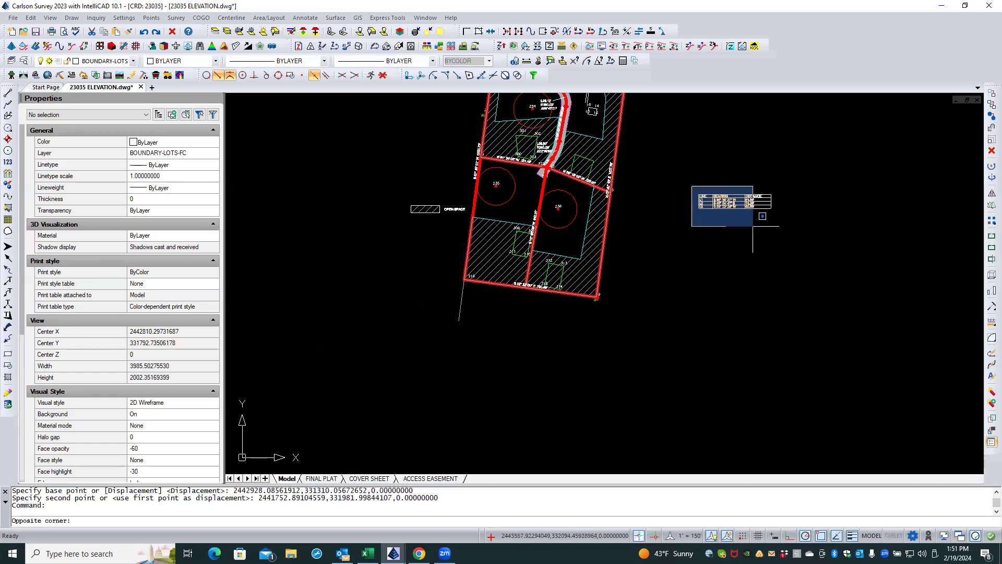
pyautogui.click(786, 224)
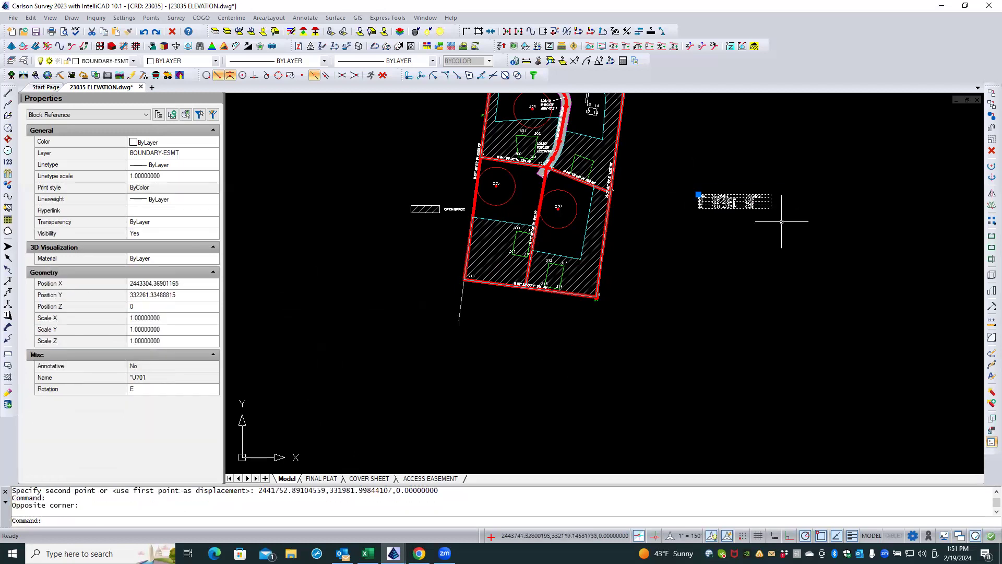
pyautogui.write('m')
pyautogui.press('Return')
pyautogui.click(764, 267)
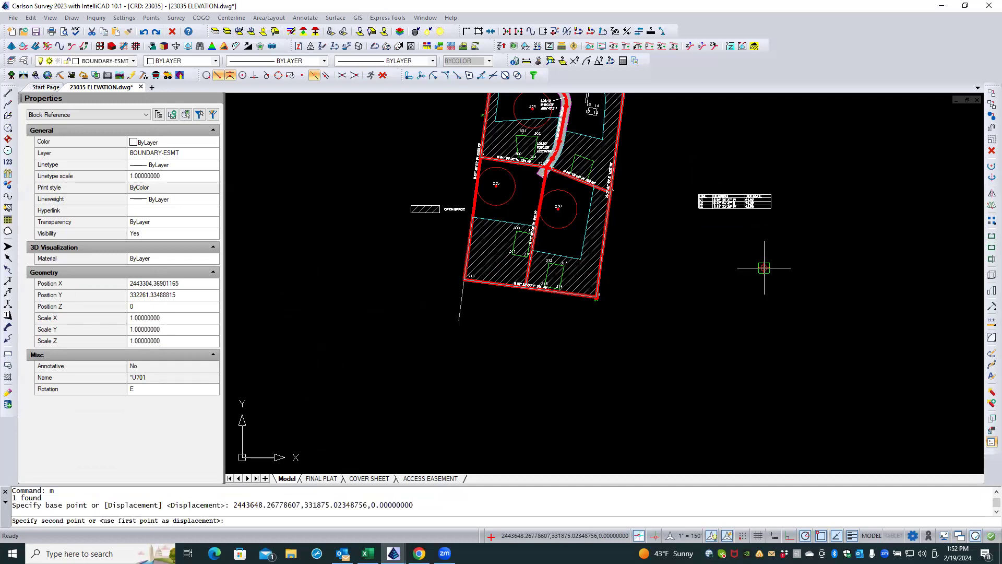
pyautogui.click(455, 250)
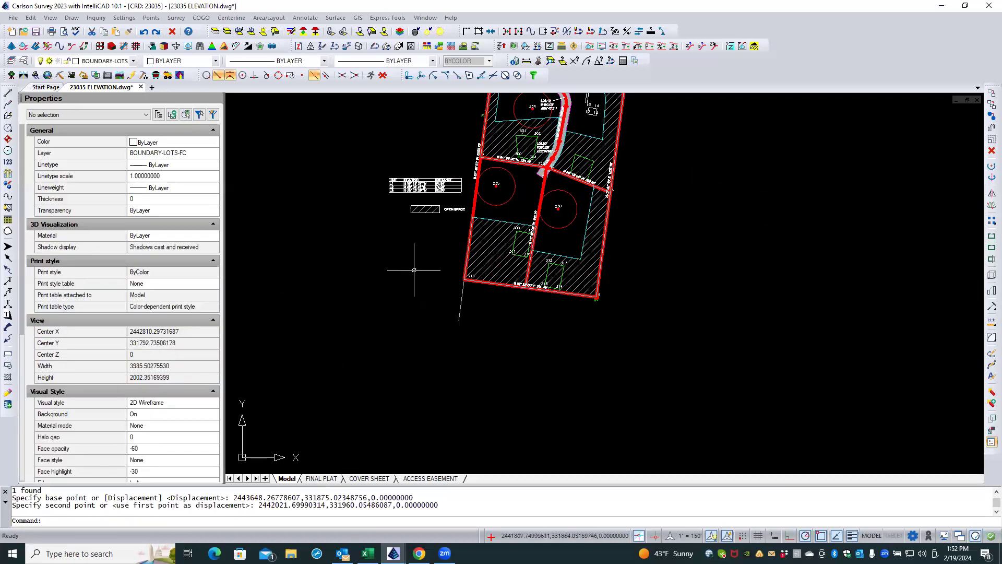
# - Open the FINAL PLAT layout and activate the plan viewport for editing model objects
pyautogui.click(319, 478)
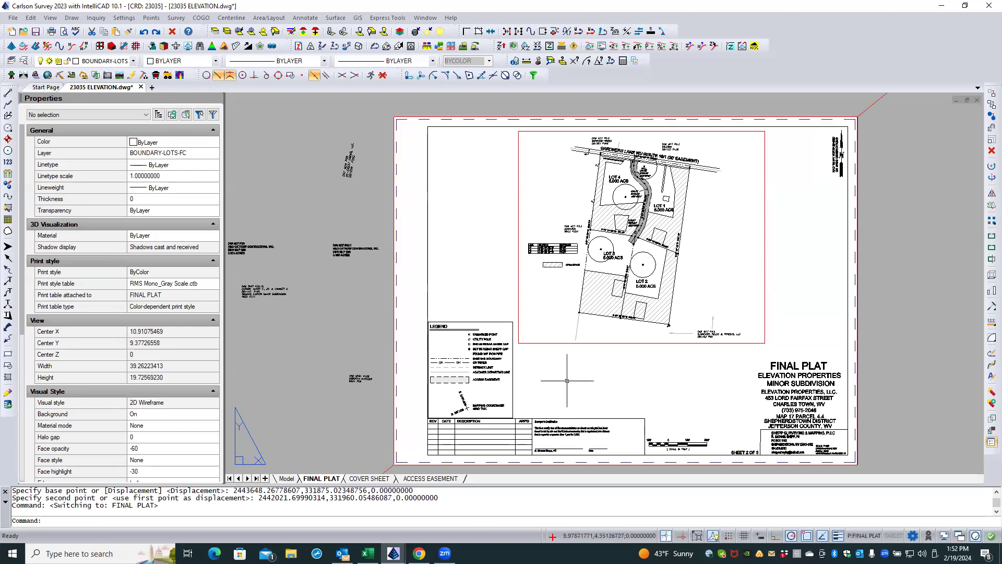
pyautogui.scroll(2, 559, 258)
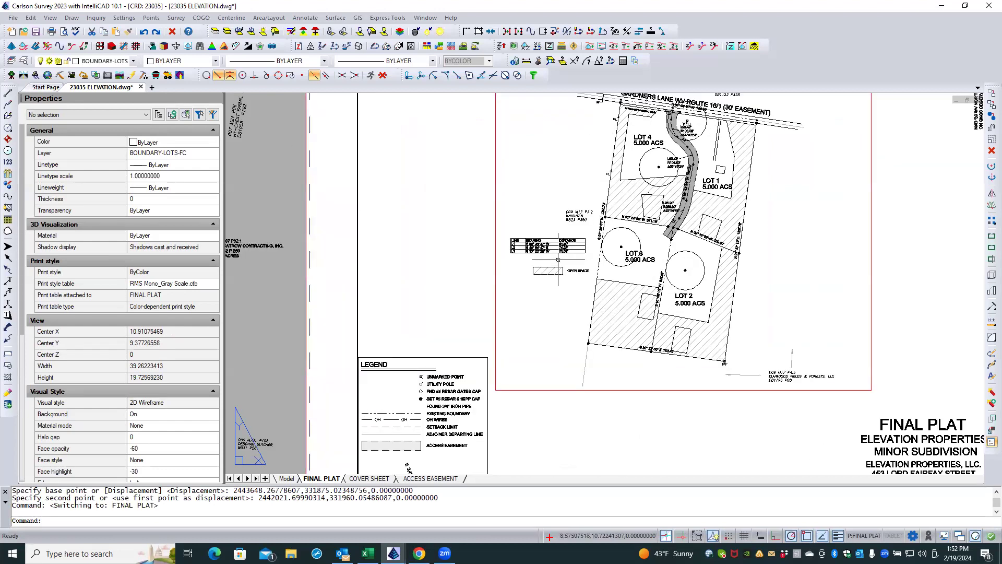
pyautogui.doubleClick(559, 258)
pyautogui.click(505, 230)
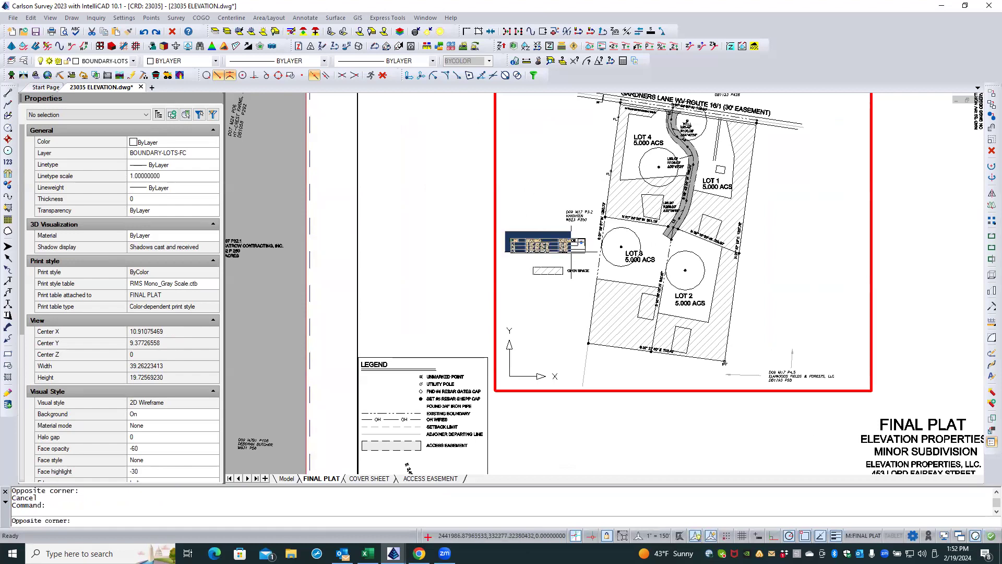
pyautogui.click(588, 255)
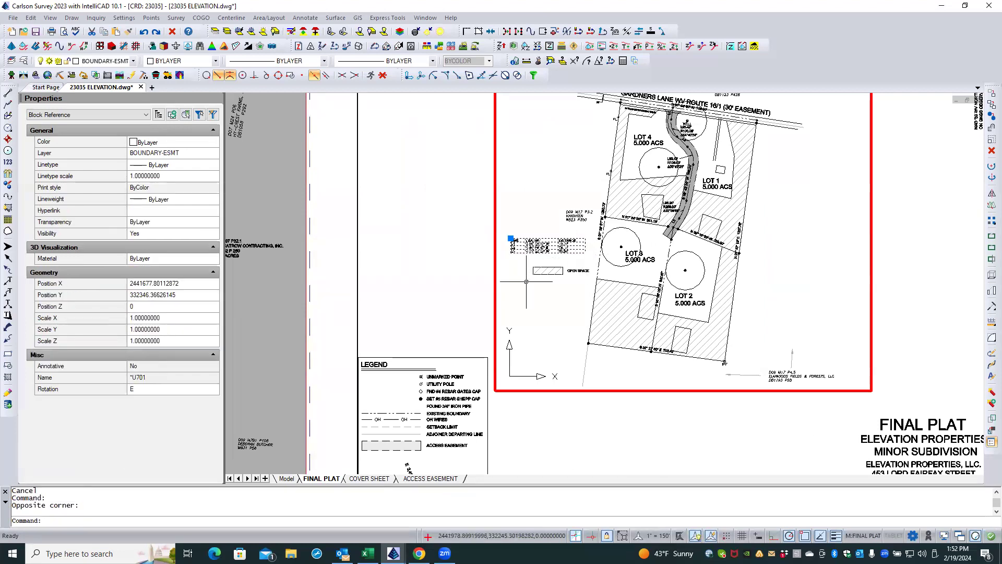
pyautogui.write('m')
pyautogui.press('Return')
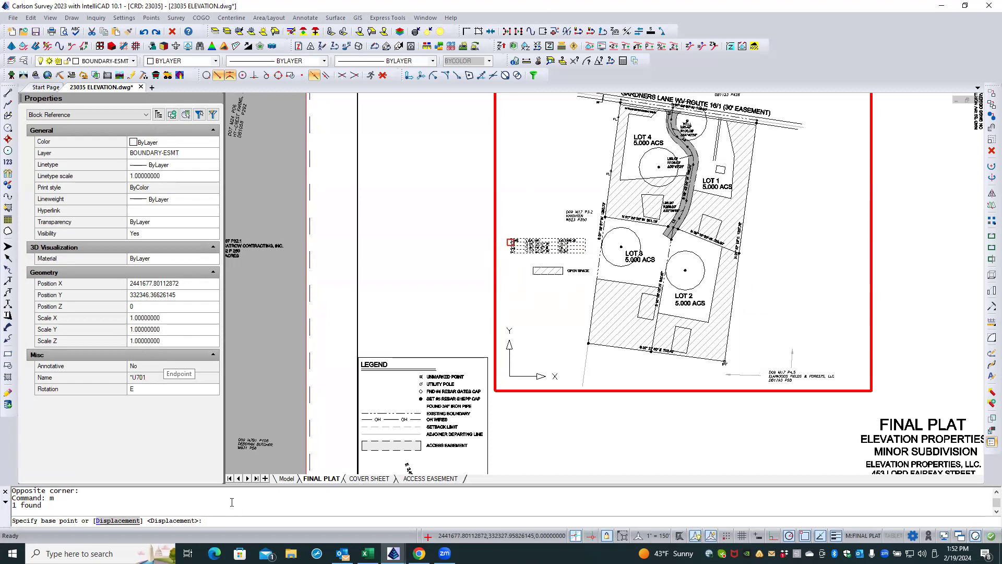
pyautogui.press('Escape')
pyautogui.press('Escape')
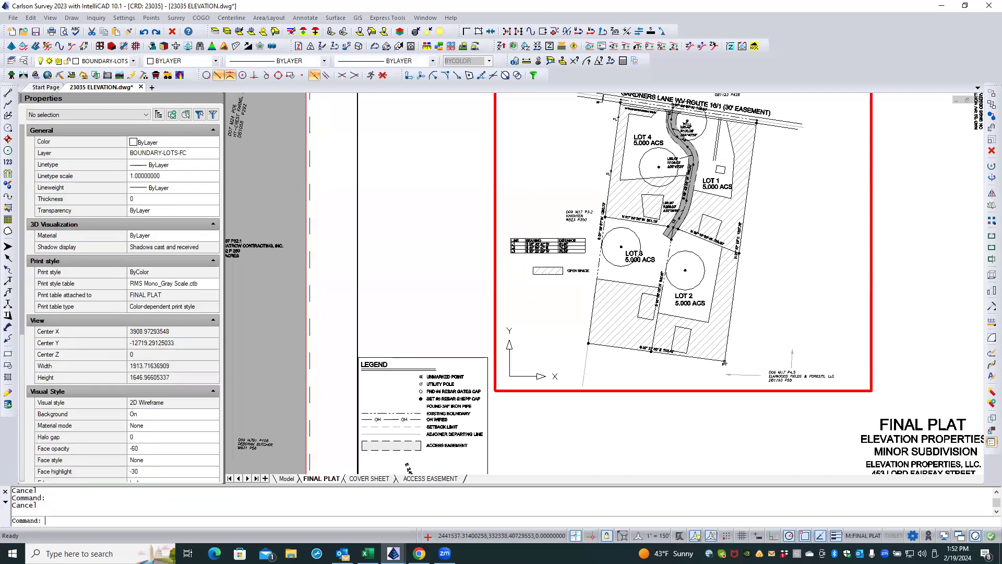
# - Move the line bearing and distance table within the viewport to the empty area just east of Lot 2's lower boundary
pyautogui.click(503, 229)
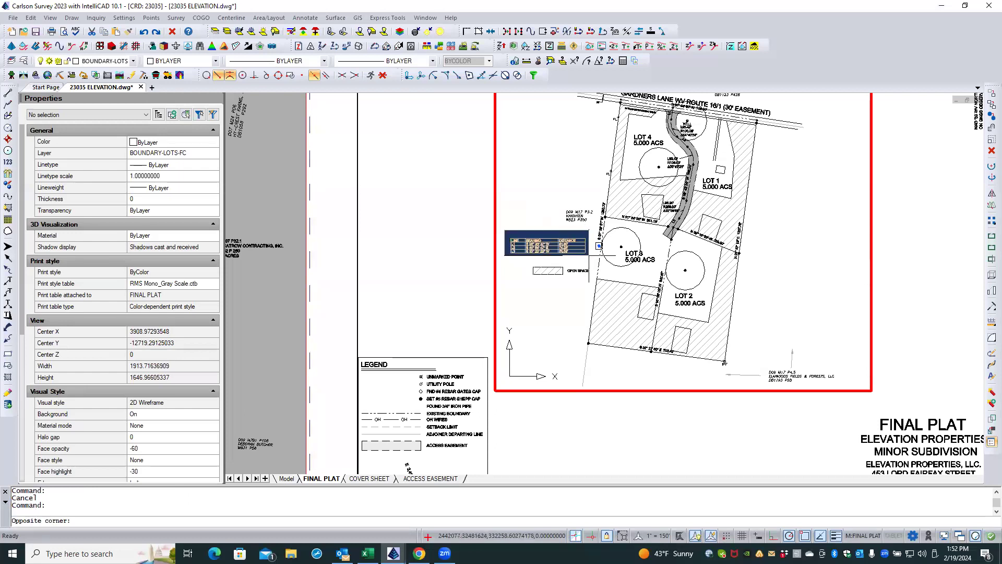
pyautogui.click(588, 255)
pyautogui.write('m')
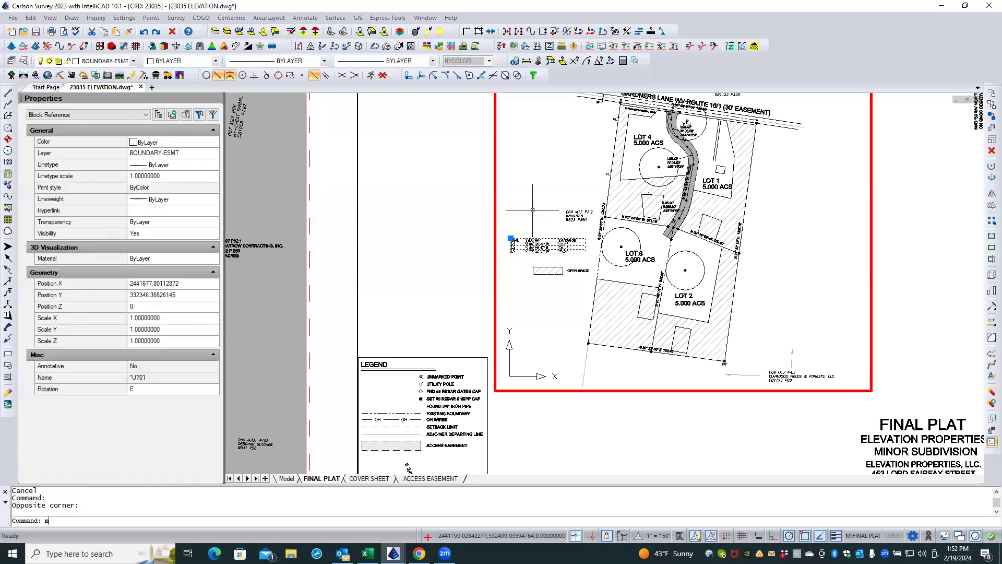
pyautogui.press('Return')
pyautogui.click(523, 176)
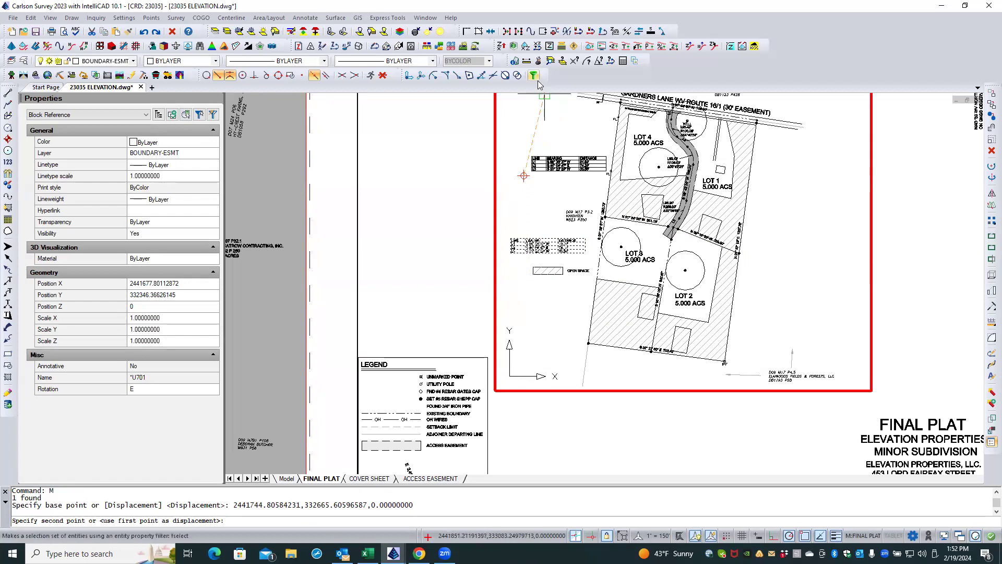
pyautogui.moveTo(541, 157); pyautogui.dragTo(543, 210, button='middle')
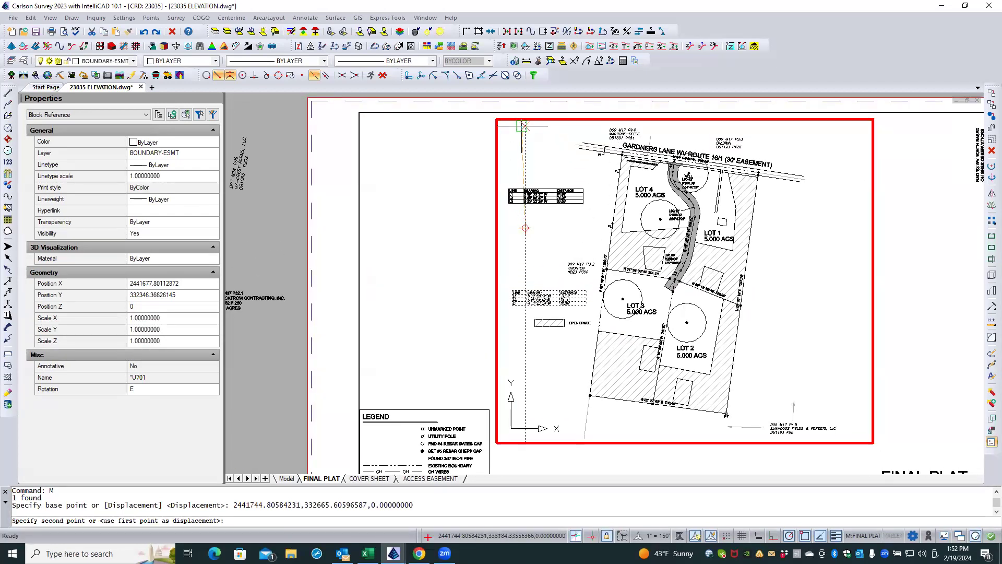
pyautogui.click(756, 313)
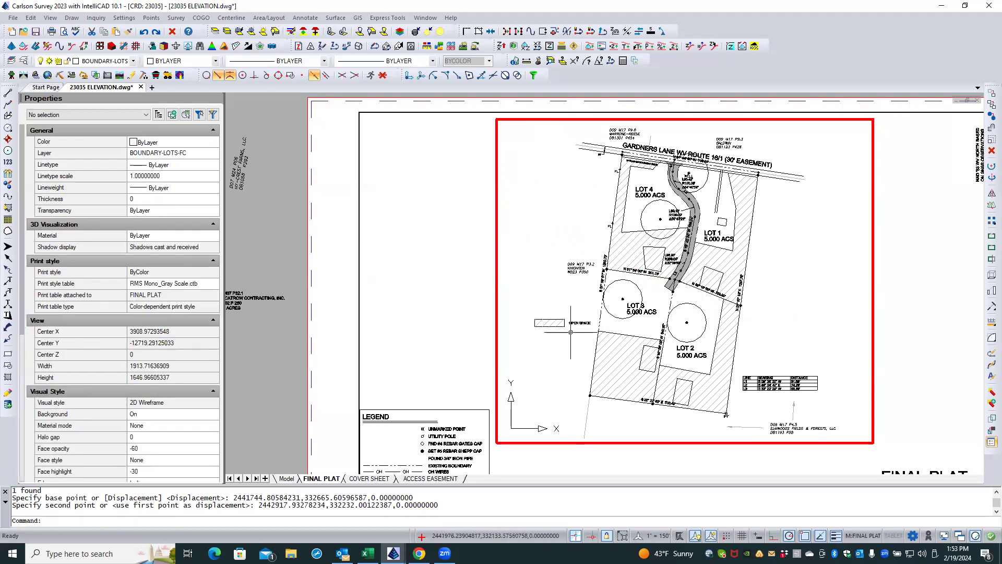
pyautogui.moveTo(581, 347); pyautogui.dragTo(619, 311, button='middle')
pyautogui.moveTo(470, 472); pyautogui.dragTo(471, 403, button='middle')
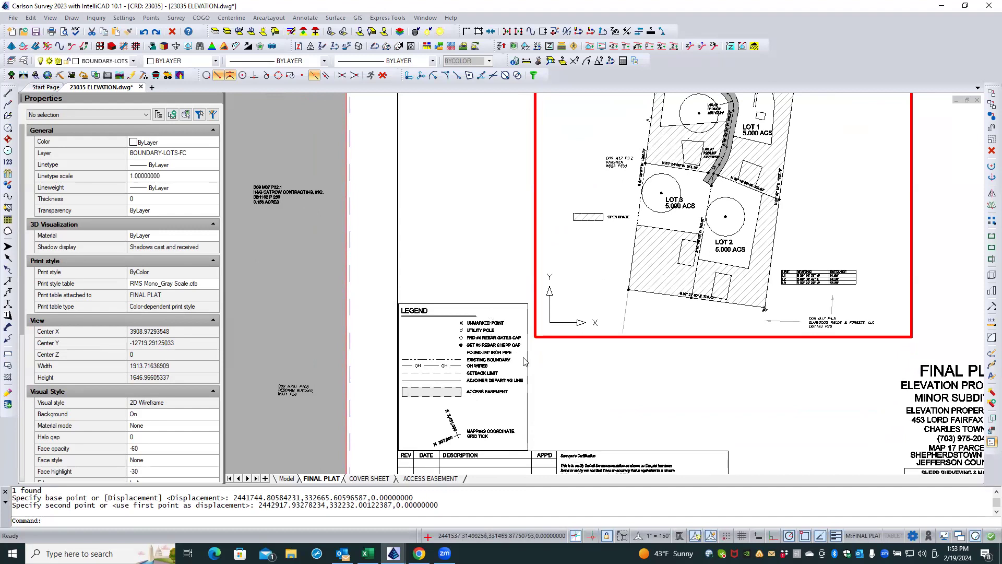
pyautogui.click(594, 198)
pyautogui.write('ch')
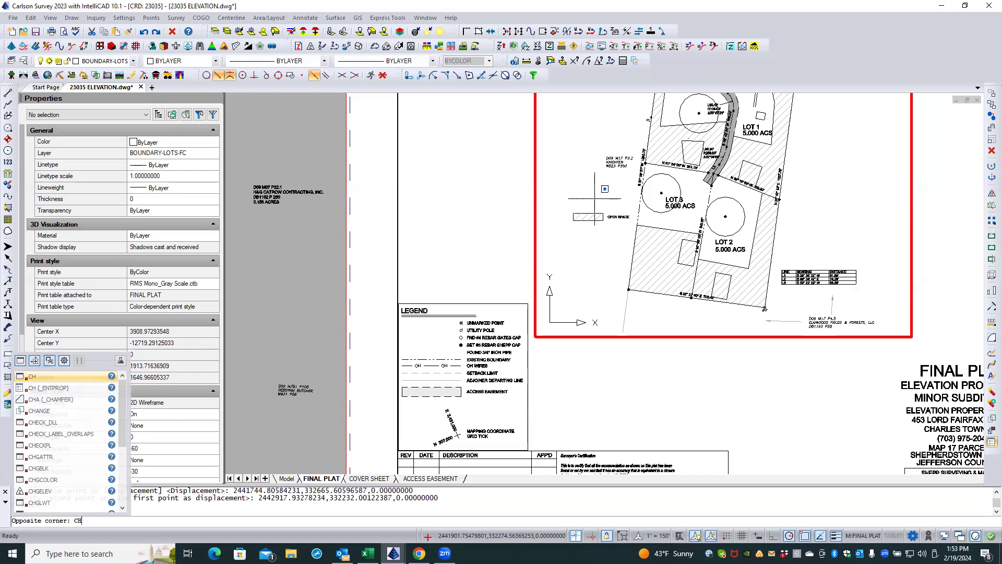
pyautogui.press('Escape')
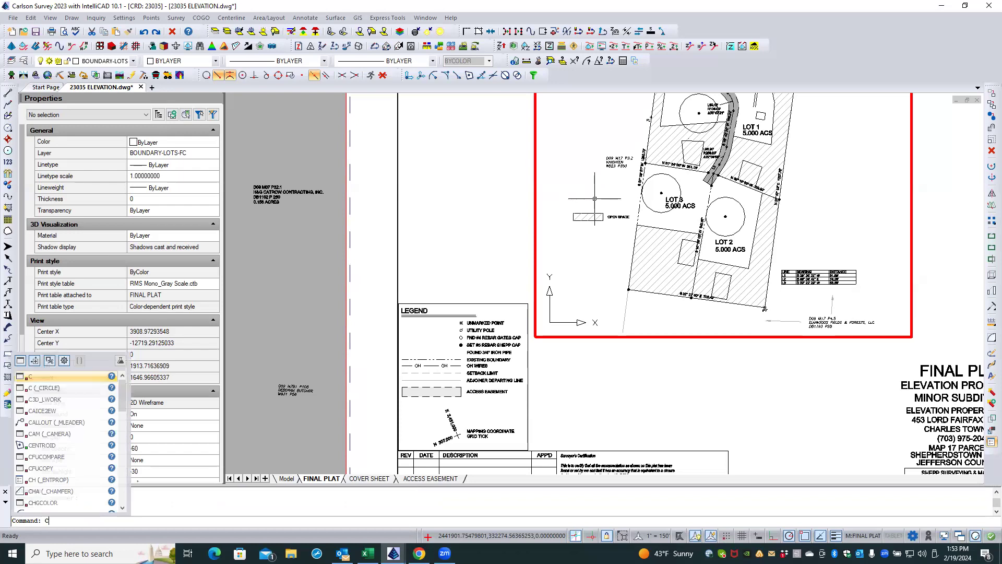
pyautogui.write('ch')
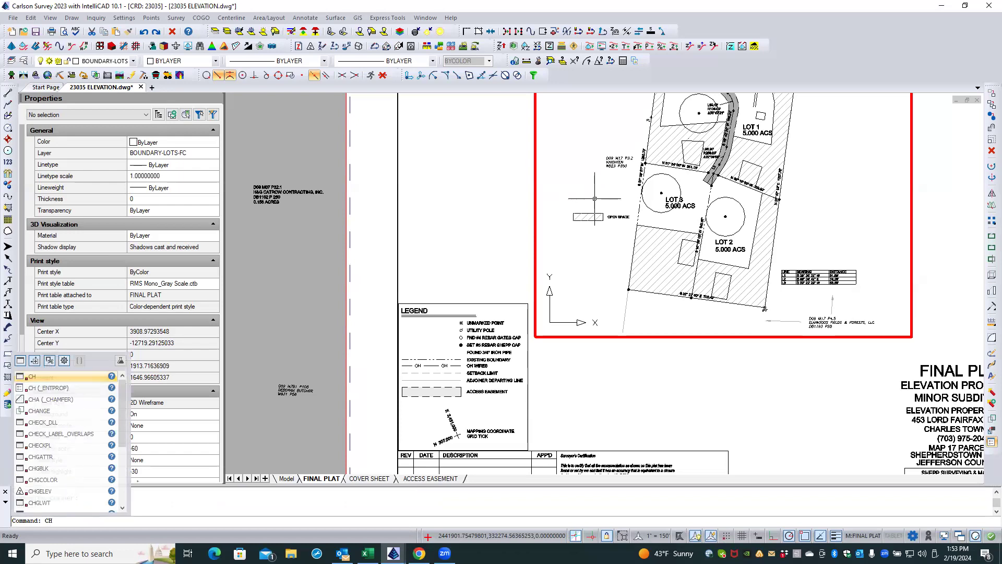
pyautogui.click(595, 198)
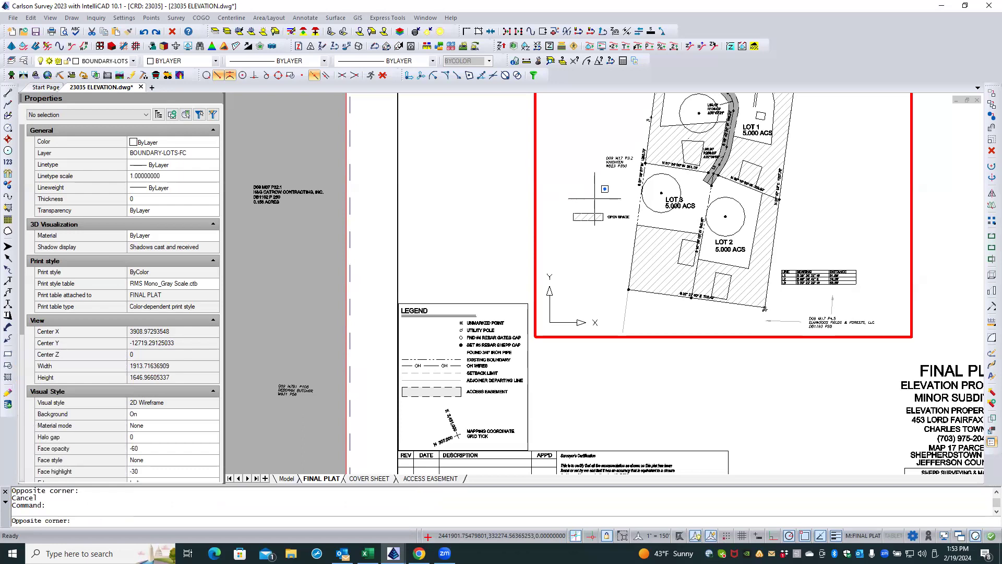
pyautogui.press('Escape')
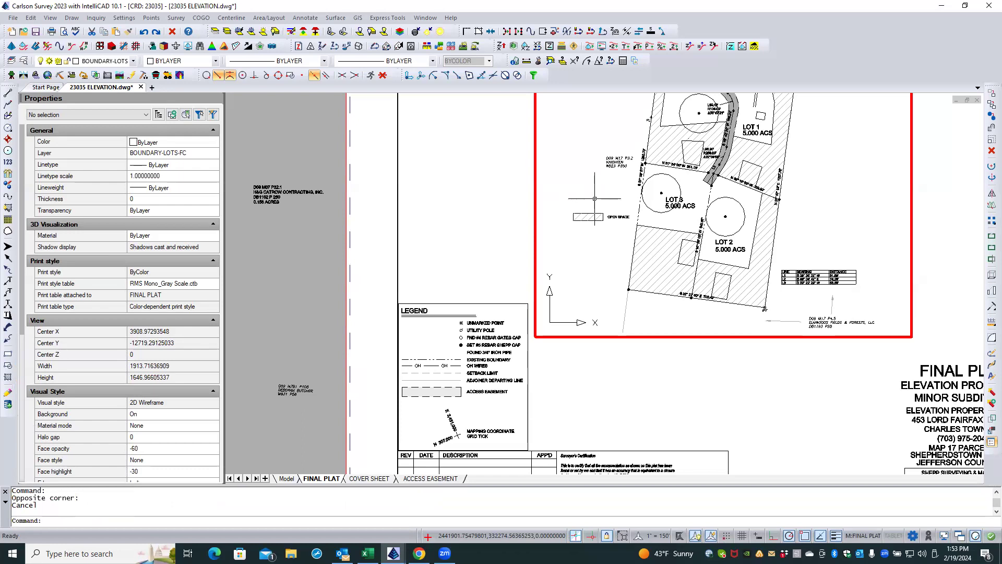
# - Use CHSPACE to move the OPEN SPACE hatch sample box and its label from the plan viewport's model space into paper space
pyautogui.write('CHSP')
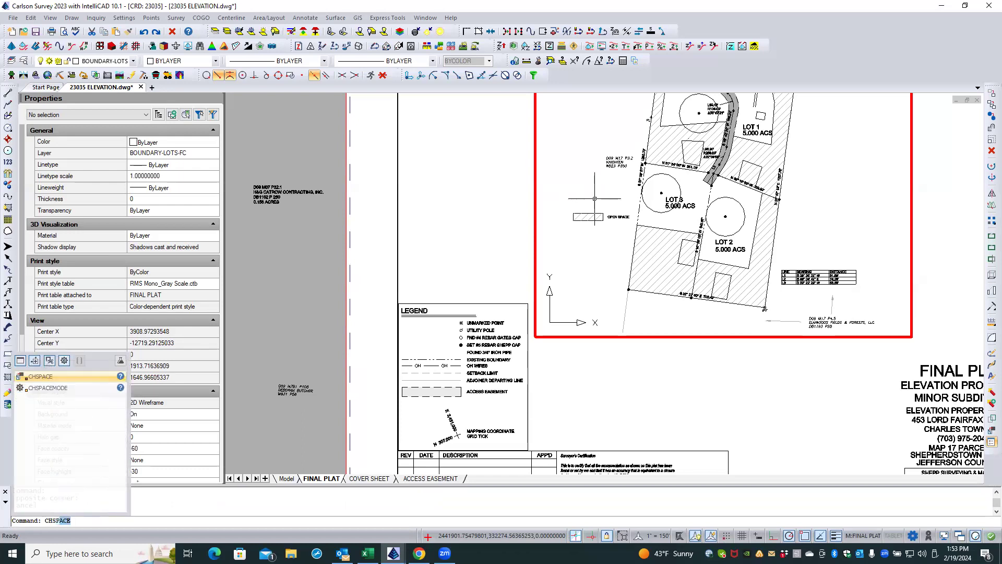
pyautogui.press('Return')
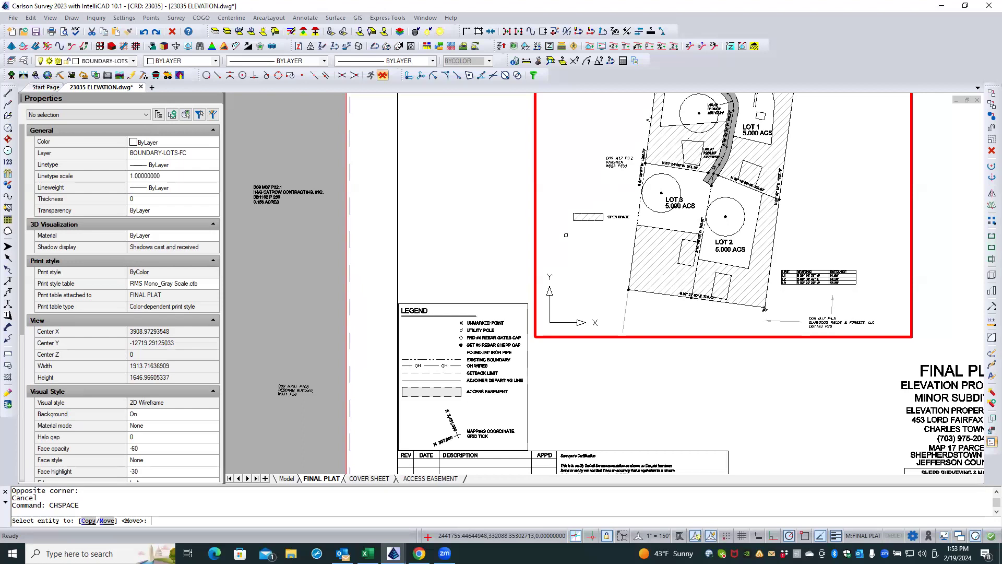
pyautogui.click(566, 235)
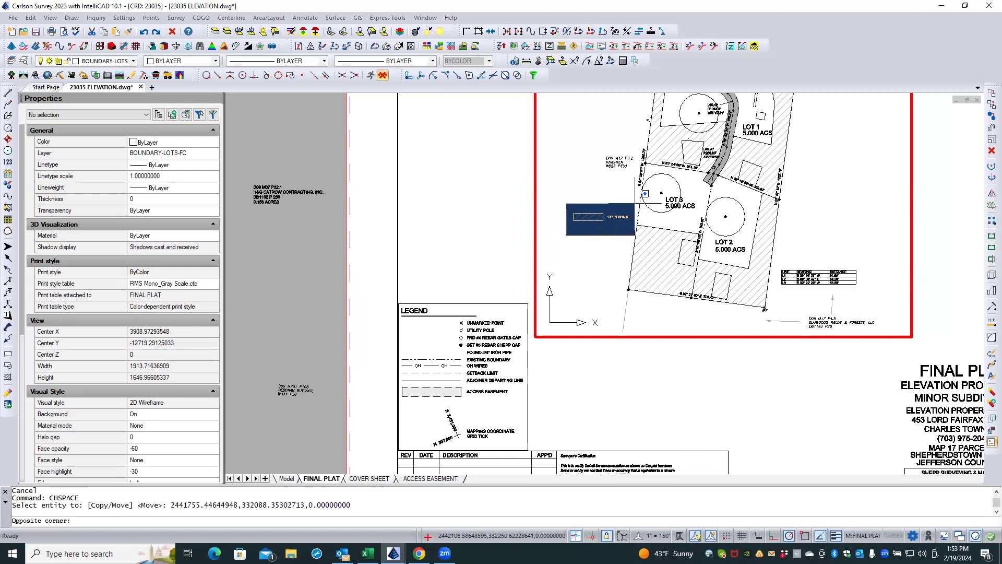
pyautogui.click(635, 203)
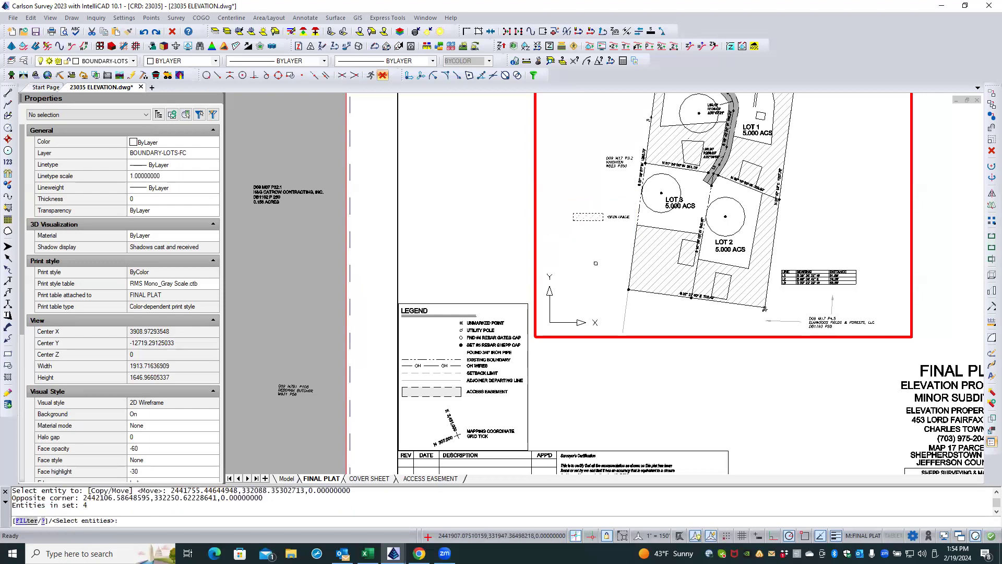
pyautogui.press('Return')
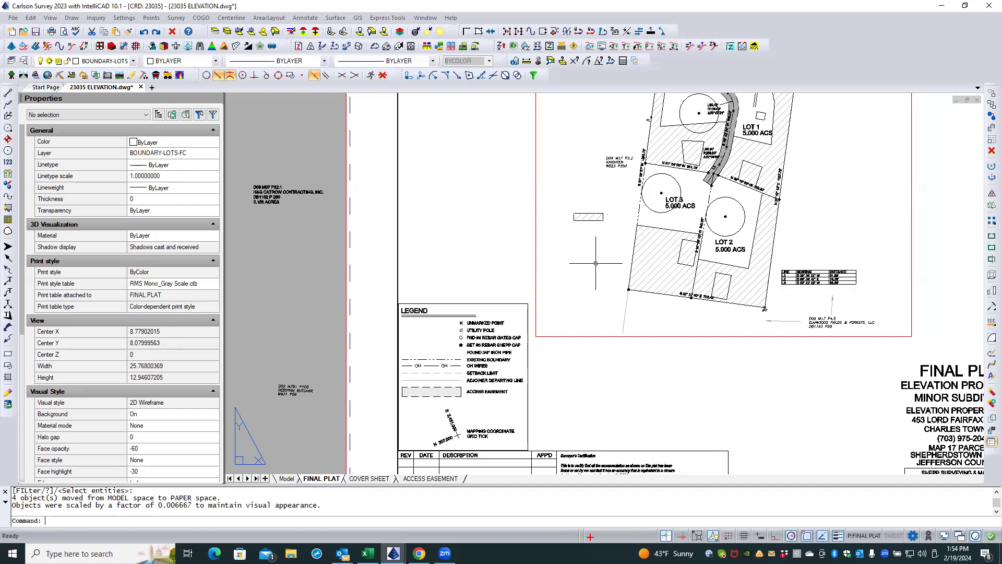
pyautogui.scroll(4, 596, 263)
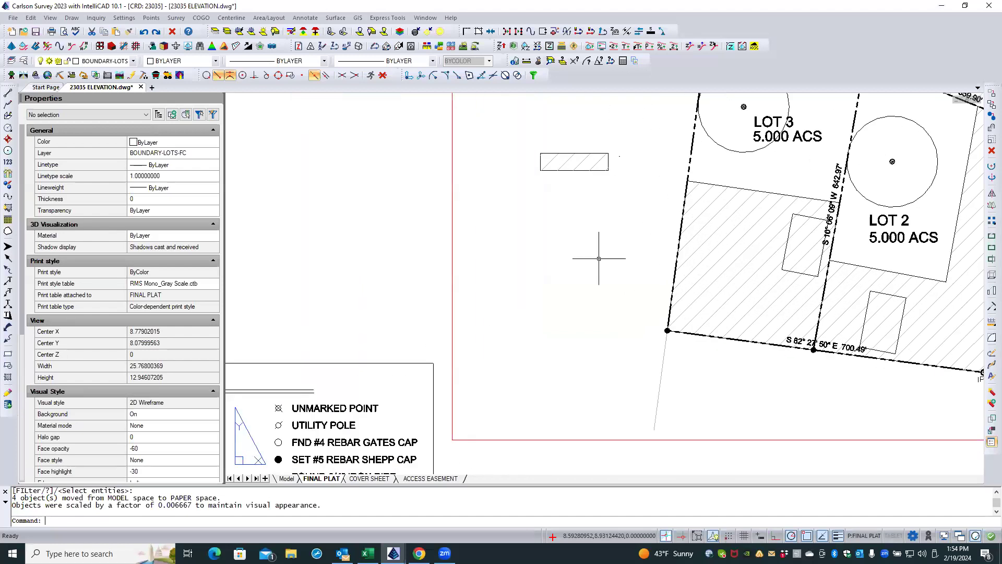
# - Check the text height of the UNMARKED POINT legend label against the tiny text beside the loose hatch swatch
pyautogui.click(361, 408)
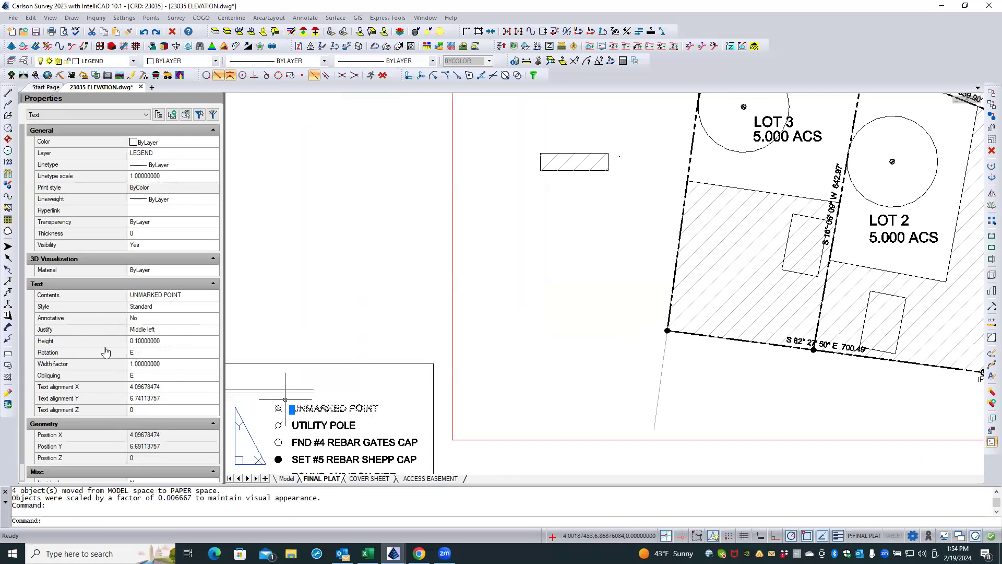
pyautogui.click(169, 340)
pyautogui.click(160, 341)
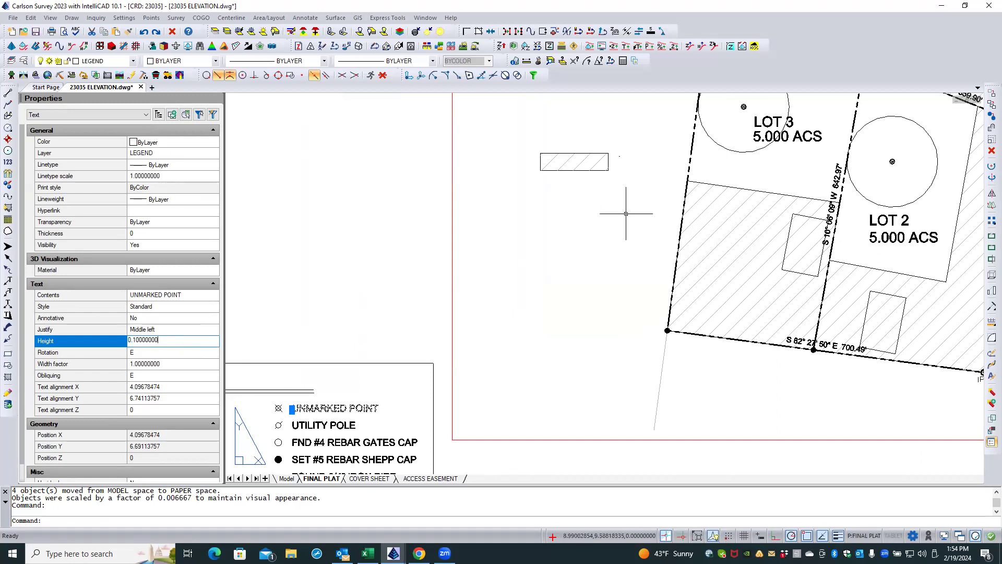
pyautogui.click(608, 200)
pyautogui.click(620, 156)
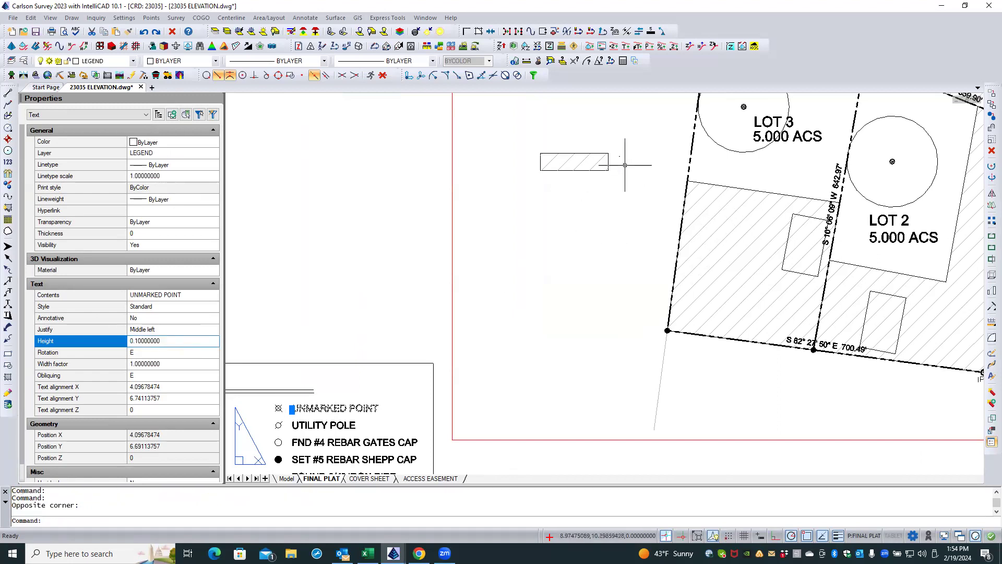
pyautogui.click(620, 156)
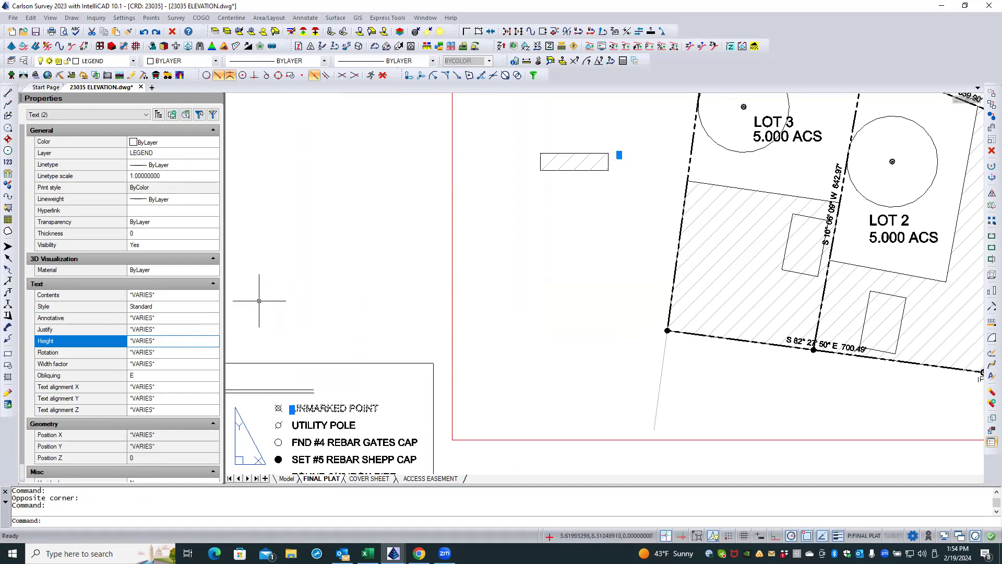
pyautogui.press('Escape')
pyautogui.press('Escape')
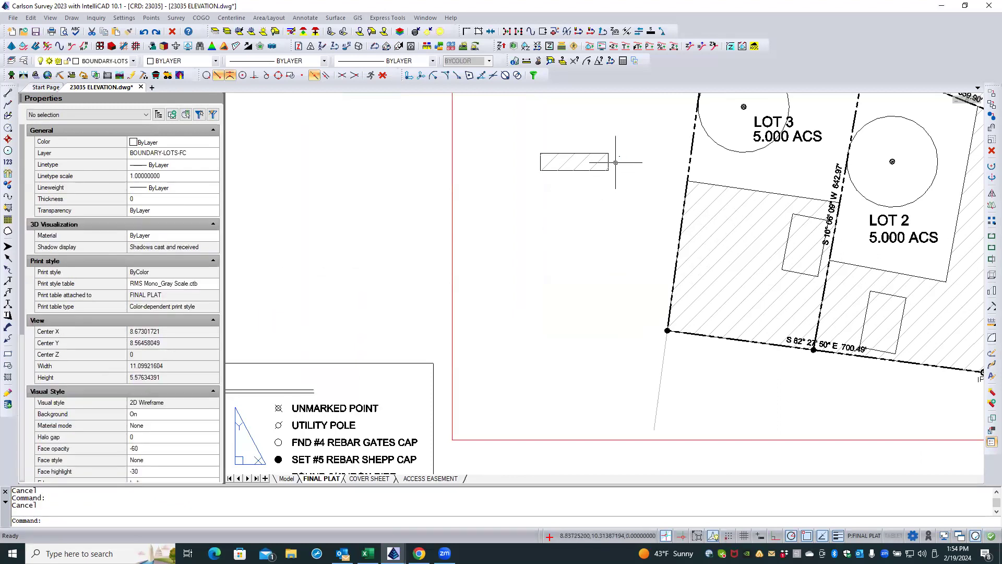
# - Set the paper text height of the OPEN SPACE label beside the hatched swatch to 0.1
pyautogui.click(619, 156)
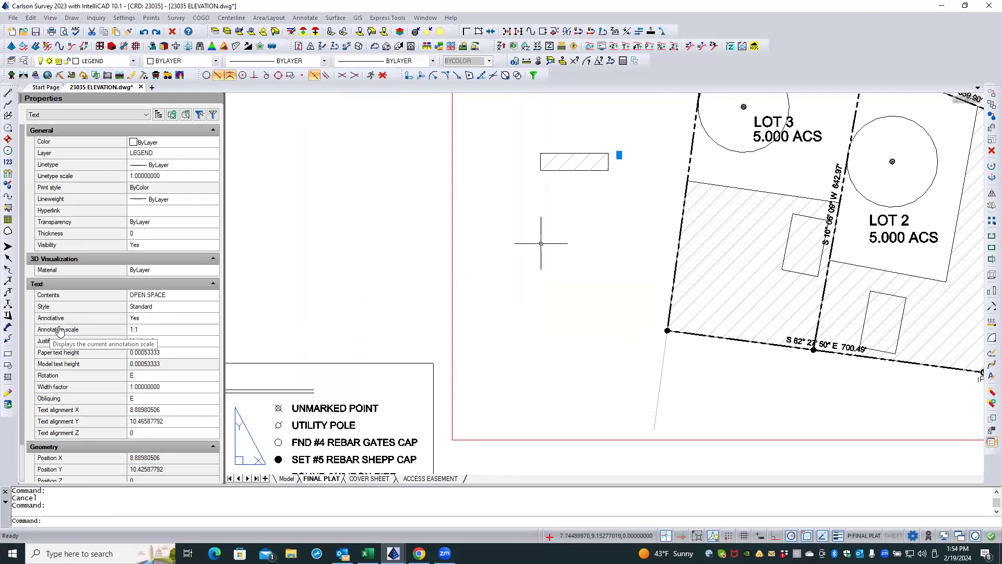
pyautogui.click(164, 352)
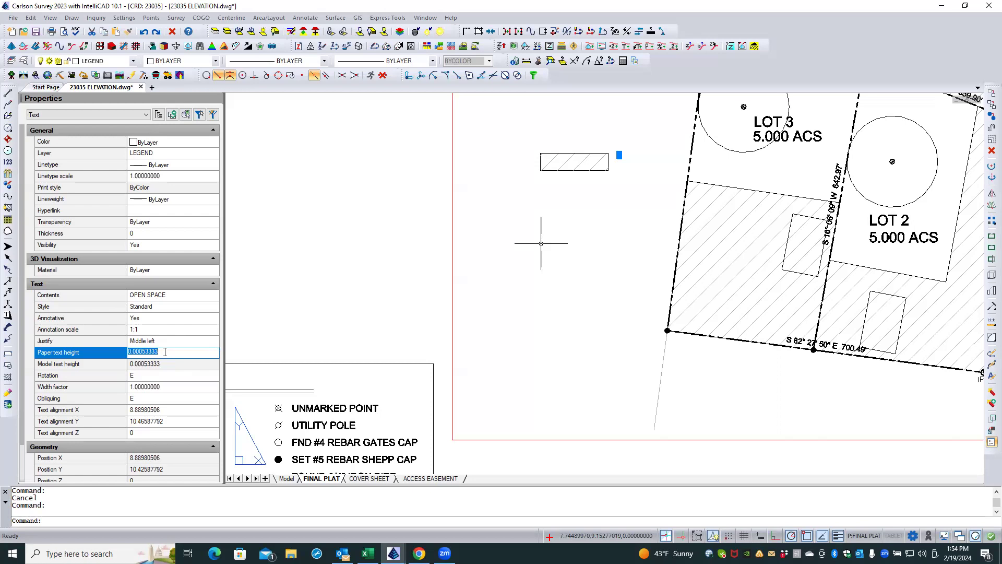
pyautogui.press('BackSpace')
pyautogui.write('.1')
pyautogui.press('Return')
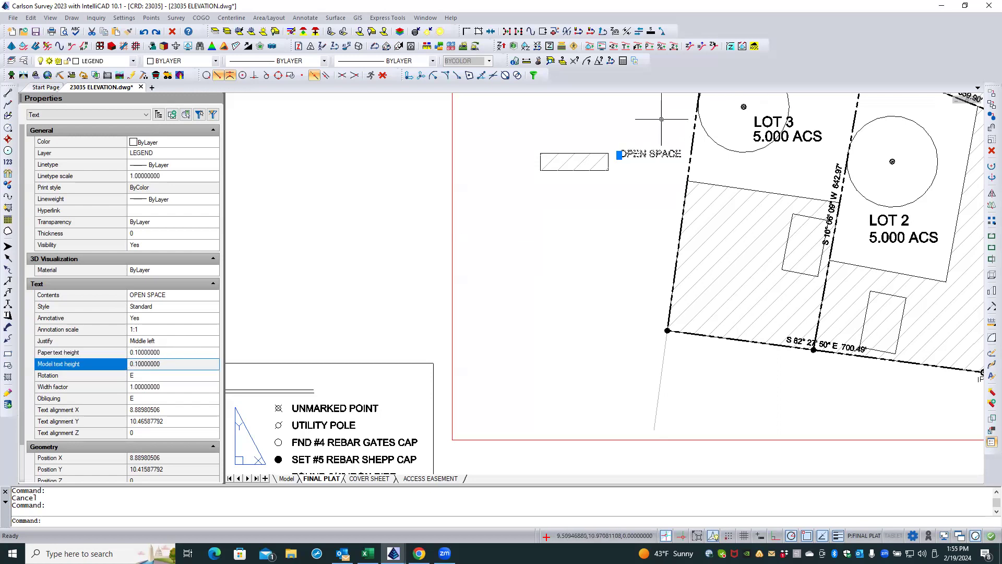
pyautogui.press('Escape')
# - Move the OPEN SPACE label straight down so it lines up with the middle of the hatched swatch
pyautogui.scroll(4, 641, 138)
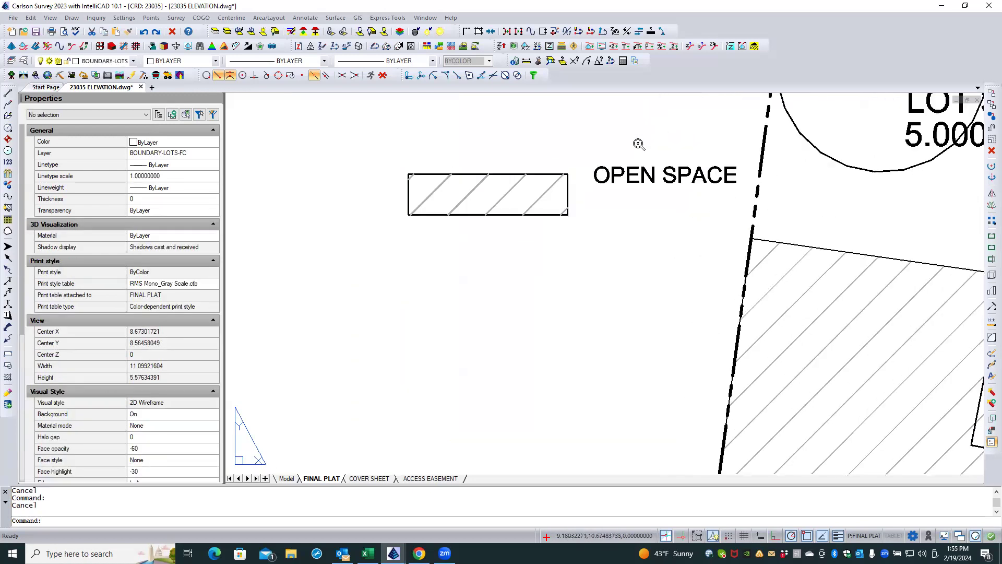
pyautogui.click(615, 173)
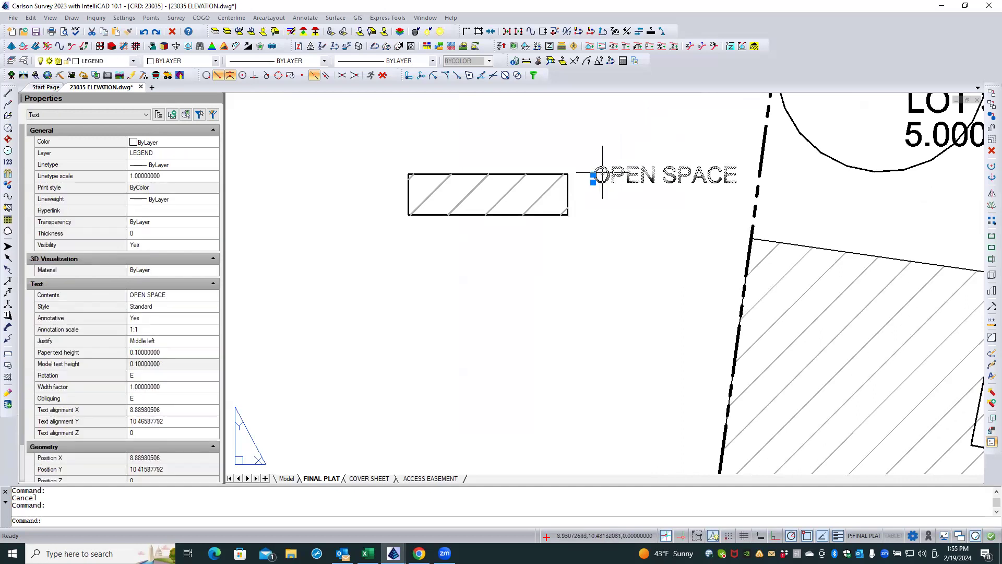
pyautogui.click(593, 178)
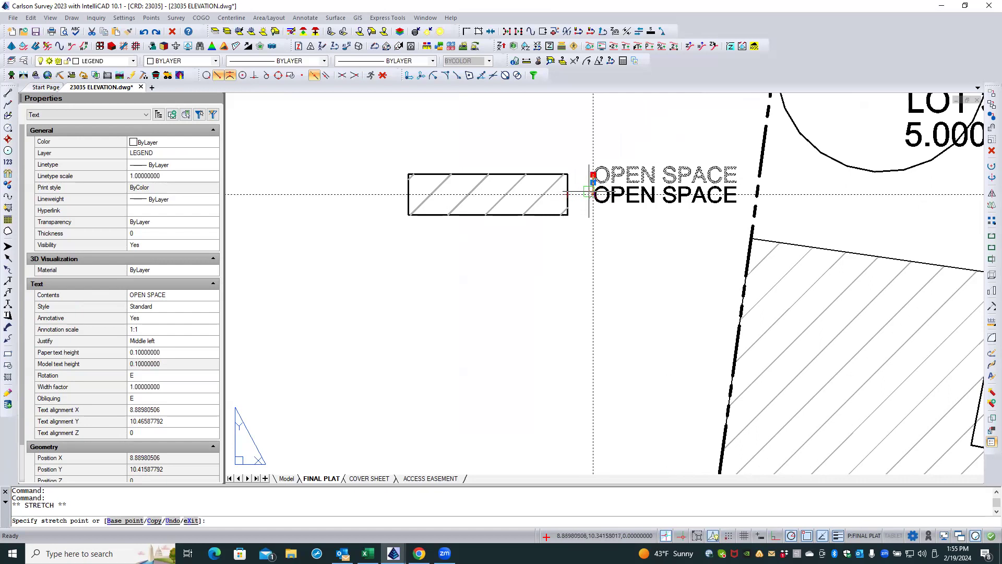
pyautogui.click(587, 193)
pyautogui.press('Escape')
pyautogui.press('Escape')
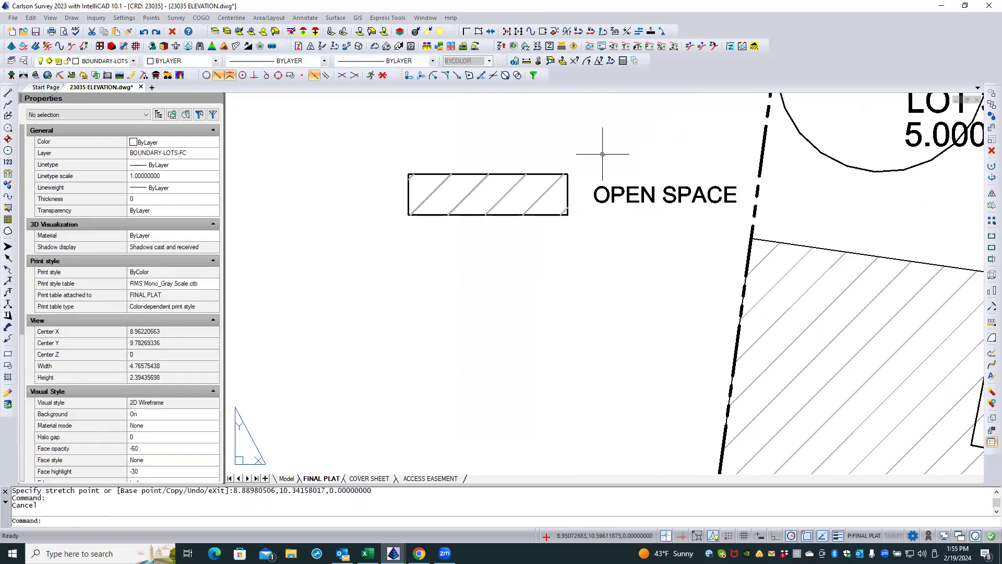
pyautogui.scroll(-3, 600, 154)
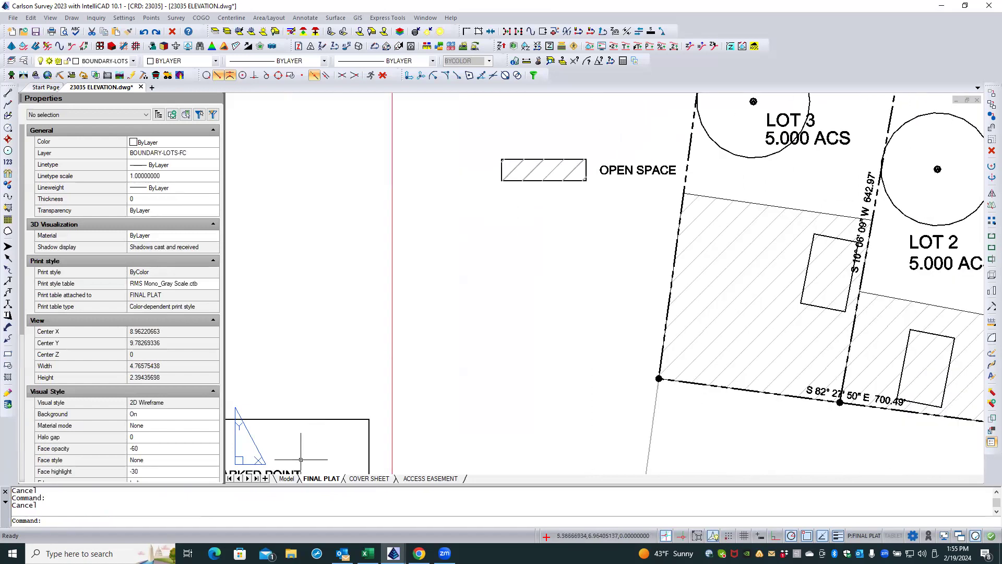
pyautogui.click(286, 478)
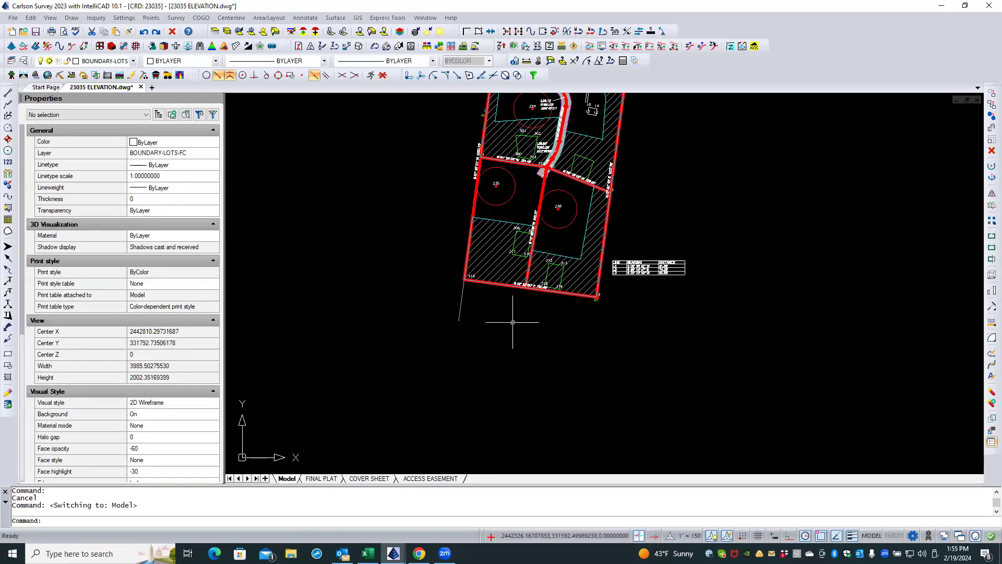
pyautogui.click(321, 478)
pyautogui.click(626, 148)
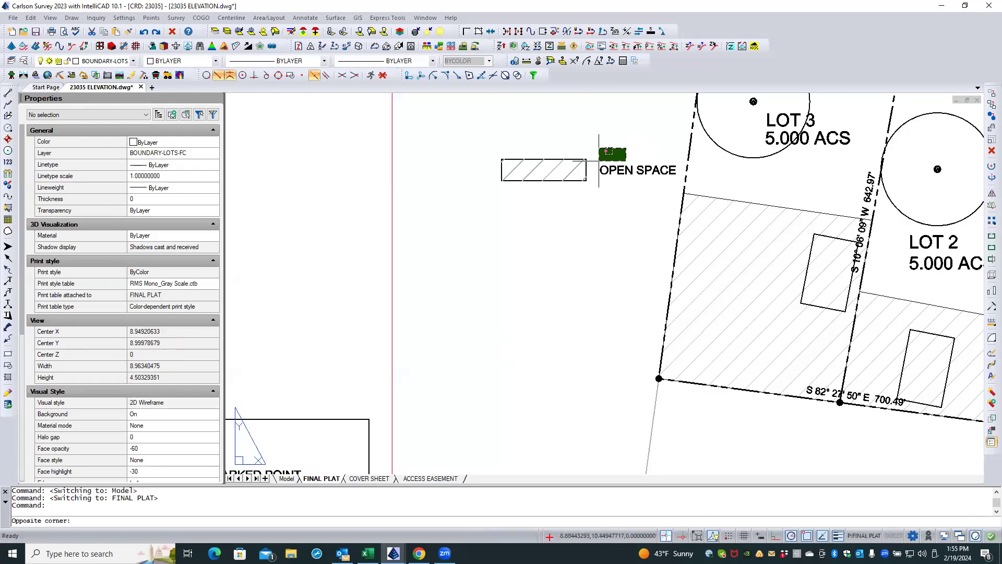
pyautogui.press('Escape')
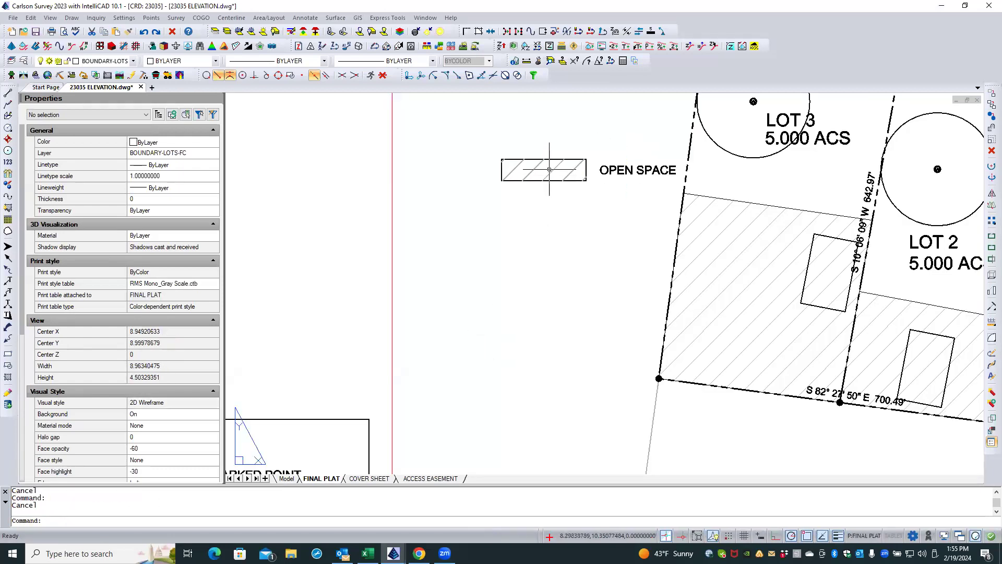
# - Send the hatch in the open space swatch to the back of the draw order
pyautogui.click(552, 168)
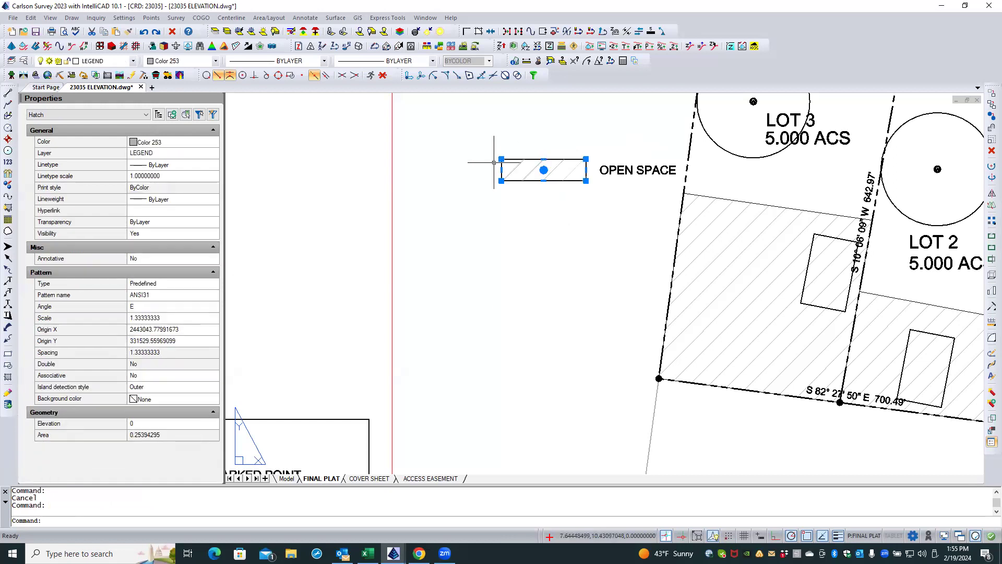
pyautogui.rightClick(521, 201)
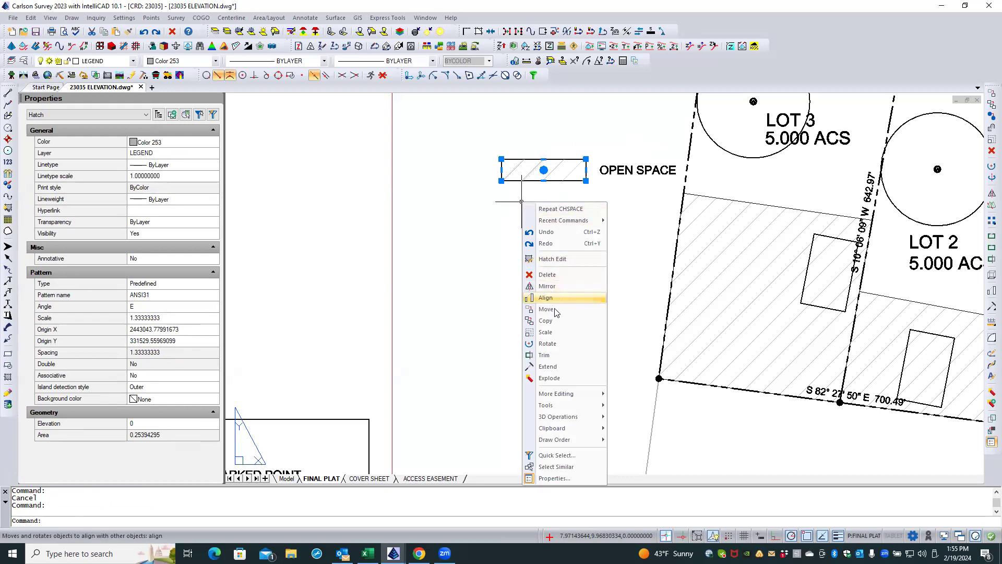
pyautogui.moveTo(581, 440)
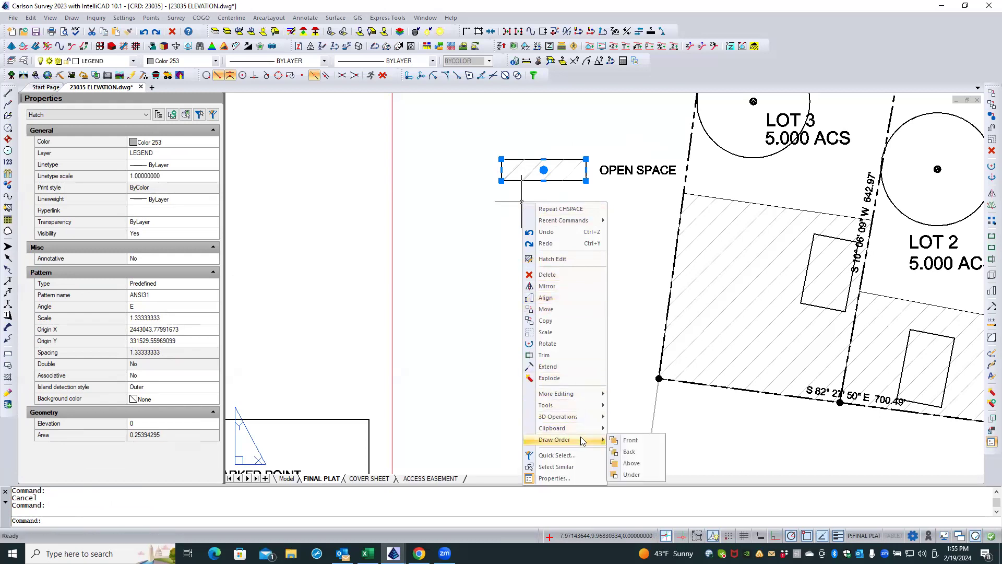
pyautogui.click(625, 452)
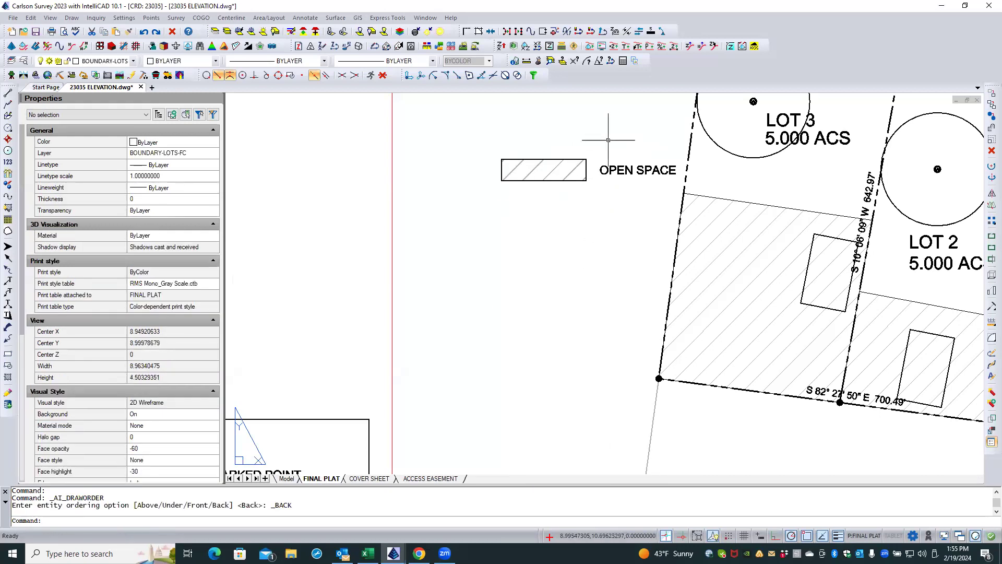
# - Move the LEGEND title, its underline and all entries through ACCESS EASEMENT straight up about 0.25 units
pyautogui.scroll(-2, 609, 139)
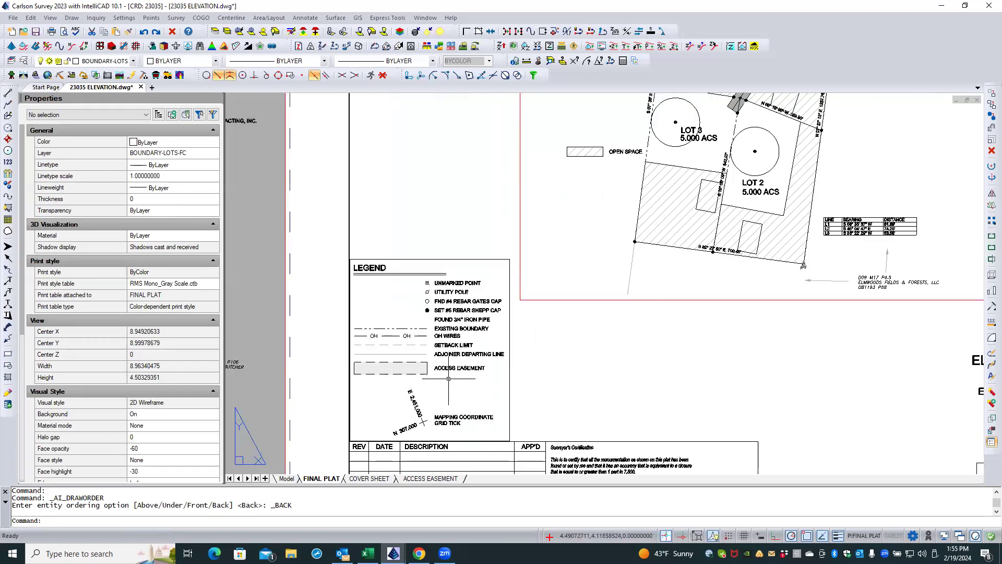
pyautogui.scroll(1, 449, 376)
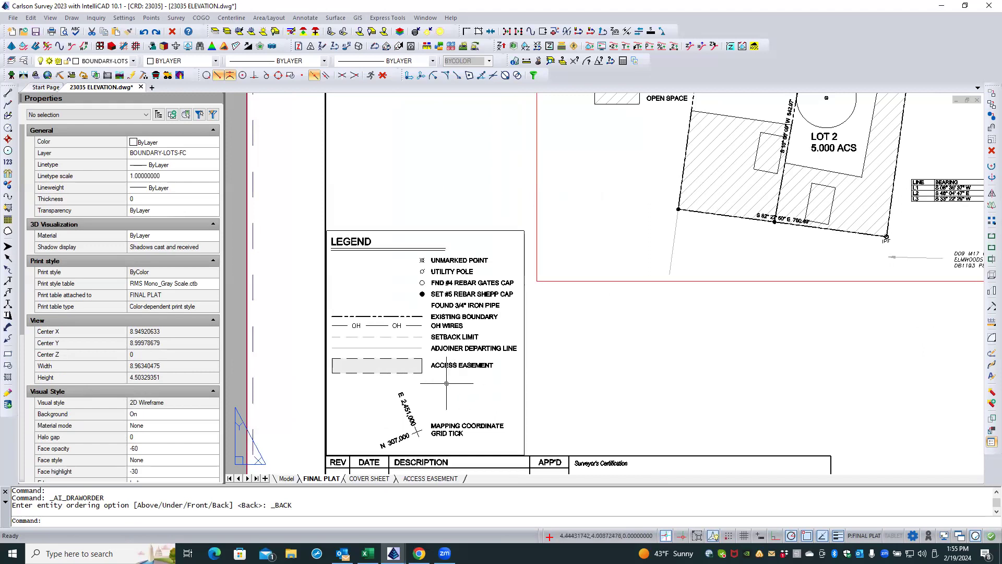
pyautogui.click(311, 387)
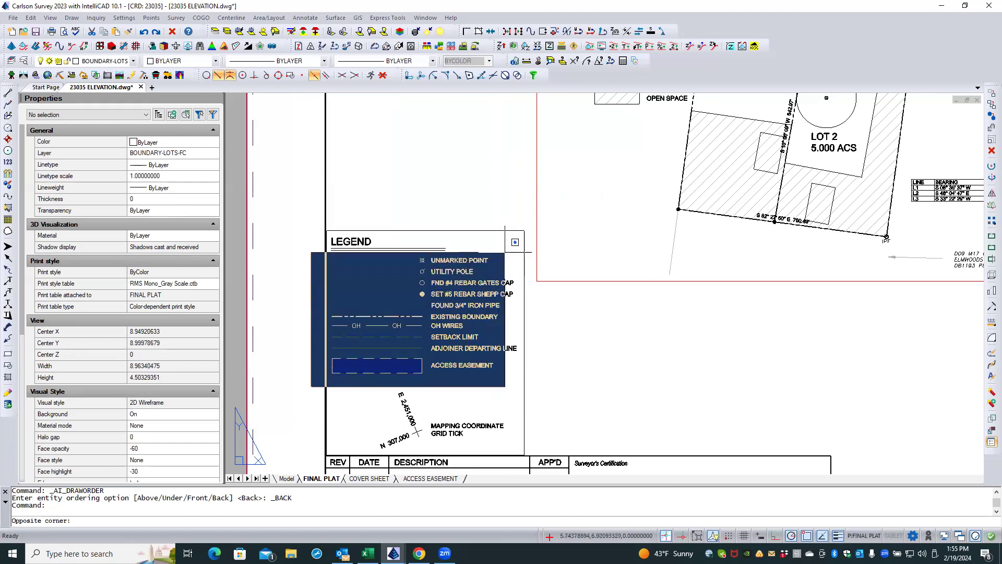
pyautogui.click(522, 230)
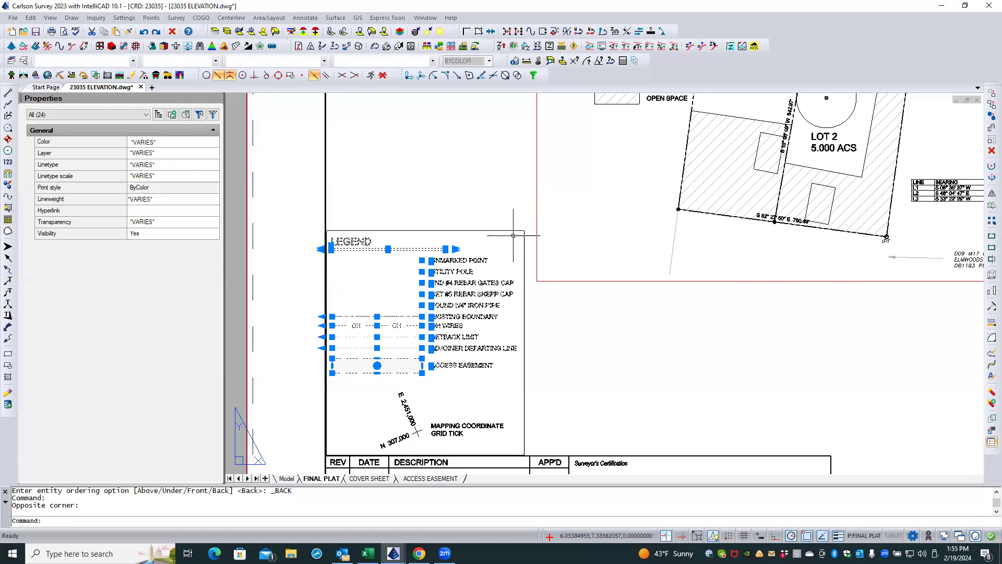
pyautogui.scroll(1, 381, 302)
pyautogui.scroll(1, 452, 367)
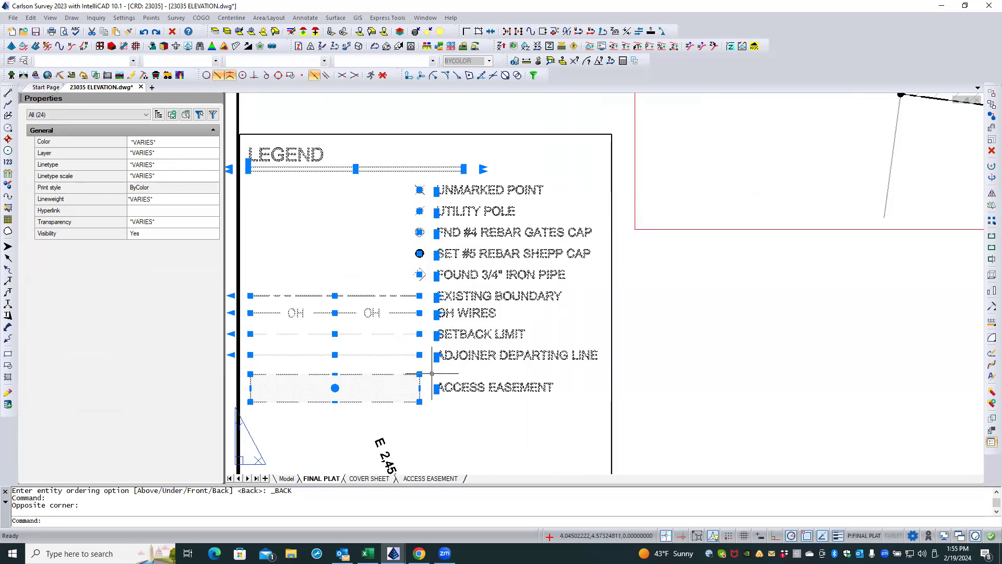
pyautogui.rightClick(434, 427)
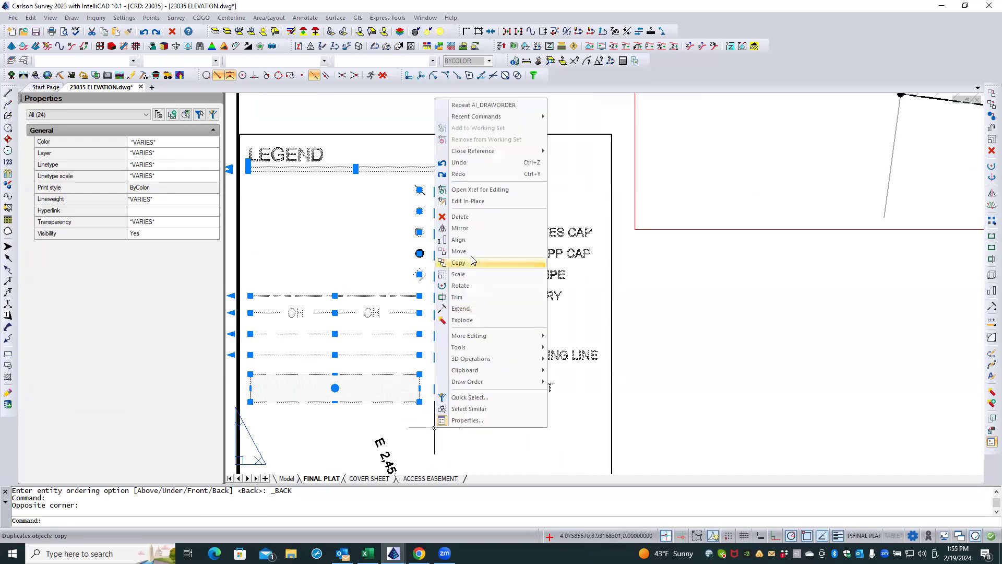
pyautogui.click(459, 251)
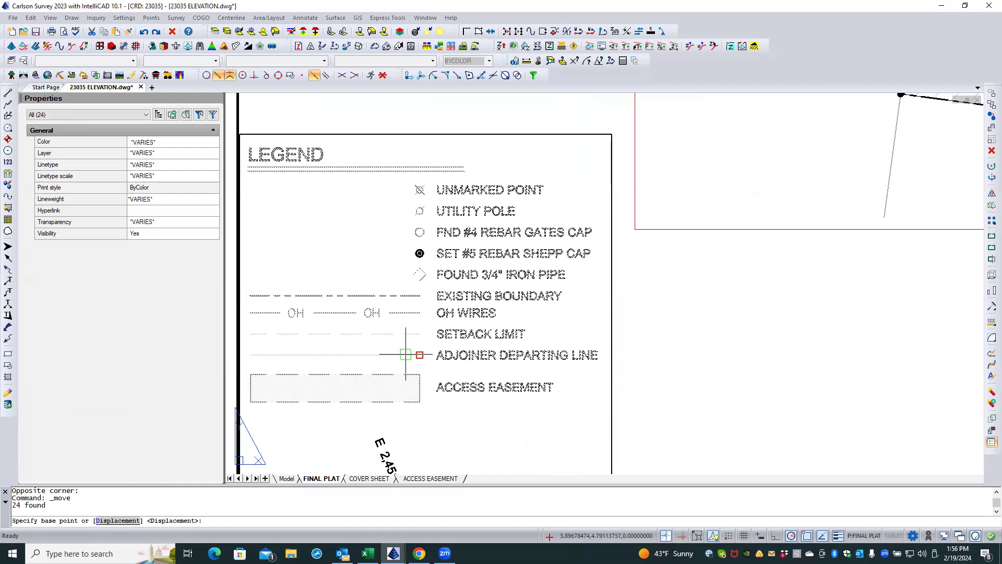
pyautogui.click(405, 349)
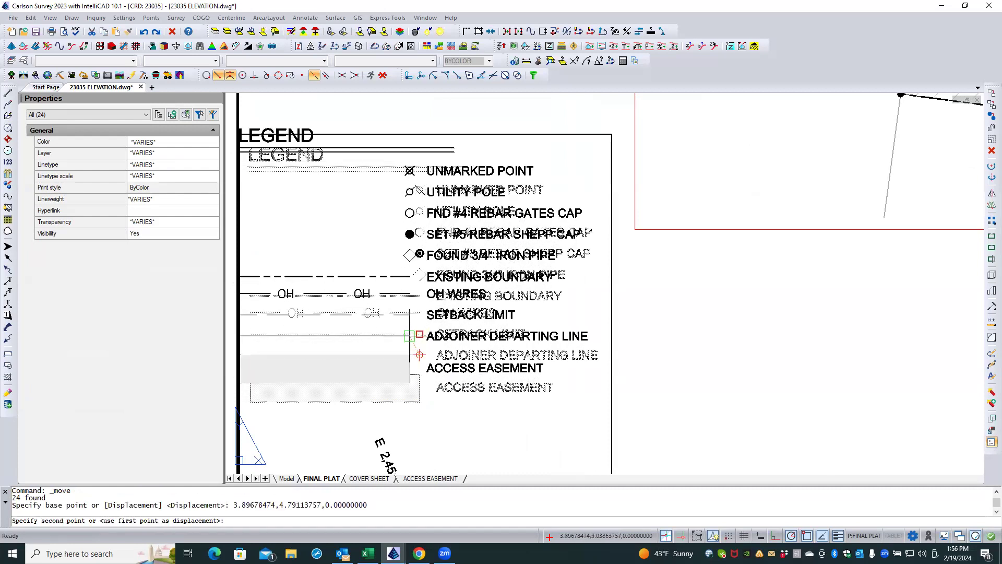
pyautogui.click(413, 333)
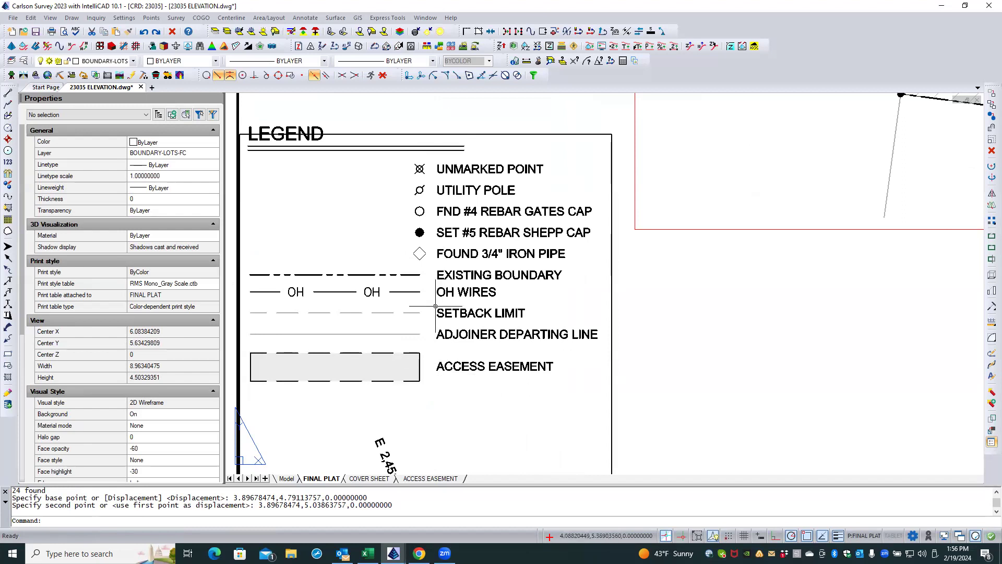
# - Move the hatched swatch and its OPEN SPACE label into the legend, below the ACCESS EASEMENT entry
pyautogui.scroll(-5, 443, 385)
pyautogui.scroll(-1, 442, 385)
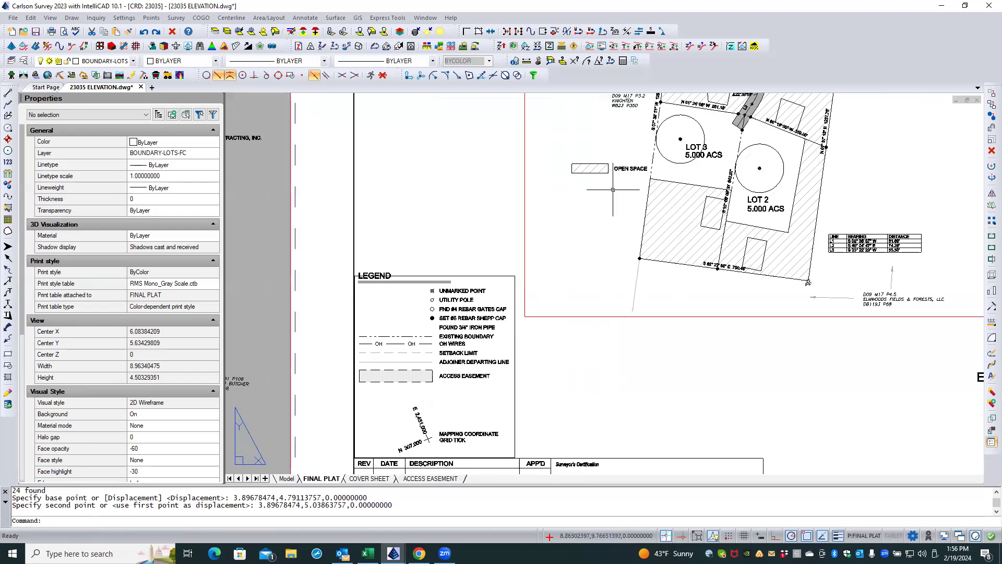
pyautogui.click(629, 155)
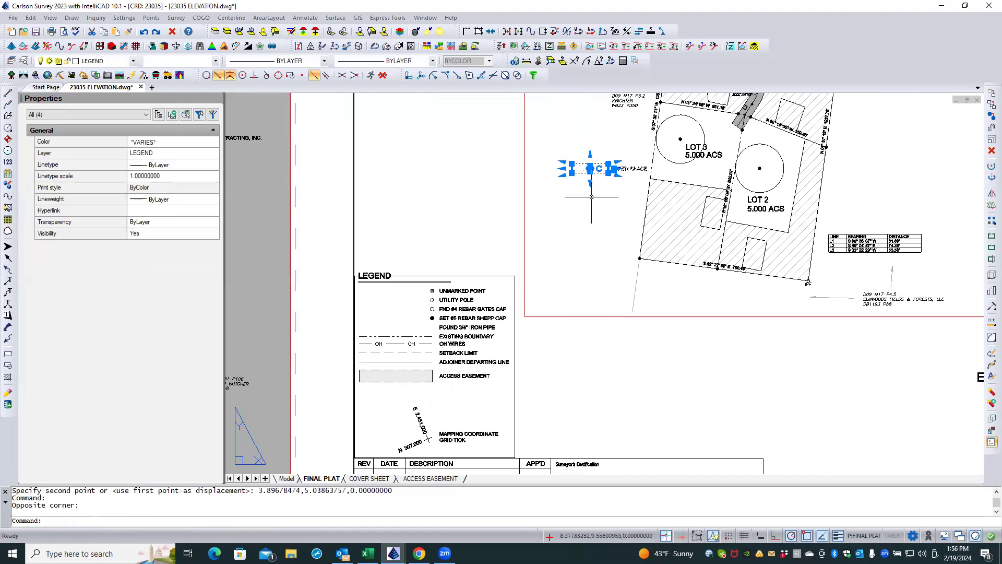
pyautogui.write('m')
pyautogui.press('Return')
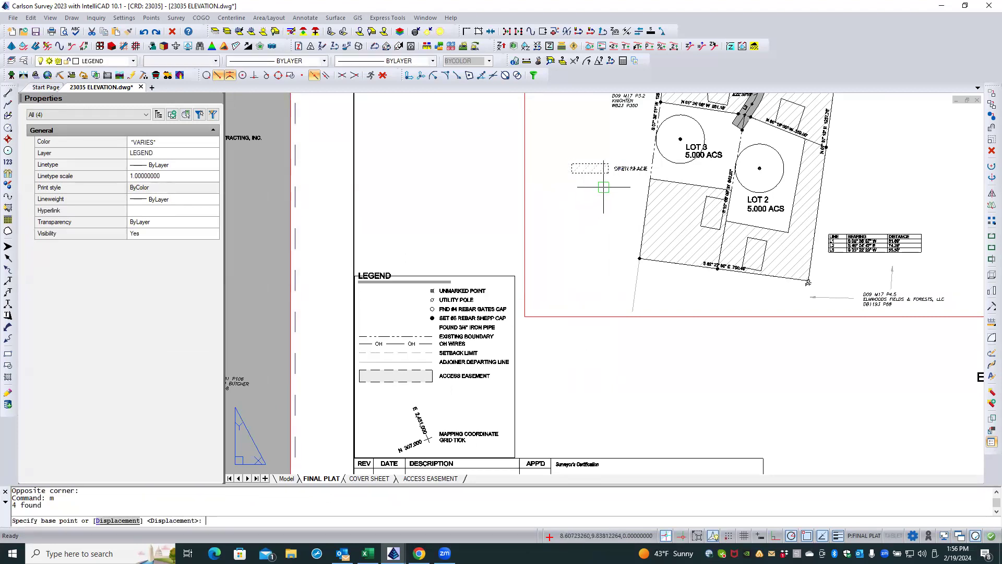
pyautogui.click(603, 187)
pyautogui.scroll(5, 427, 401)
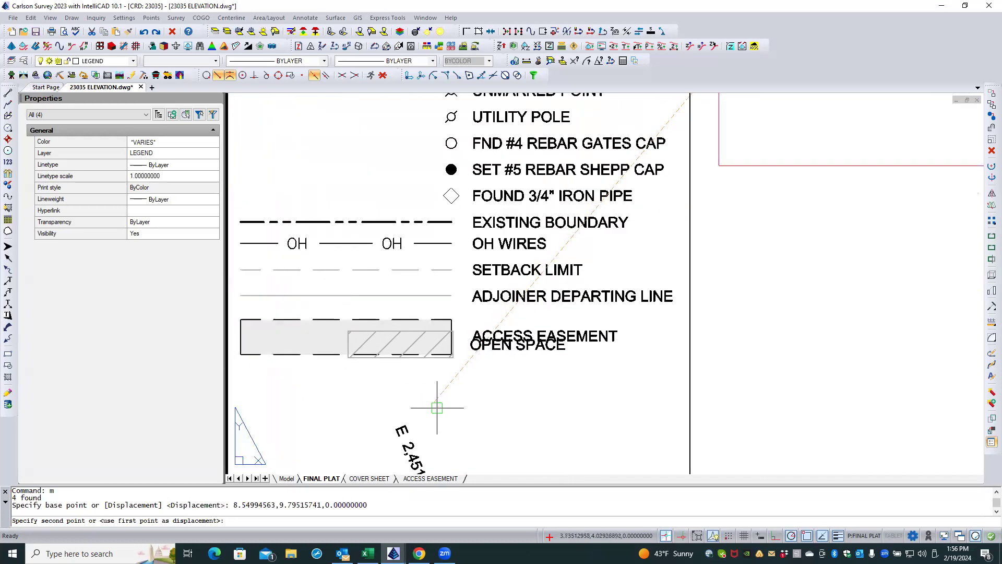
pyautogui.click(431, 446)
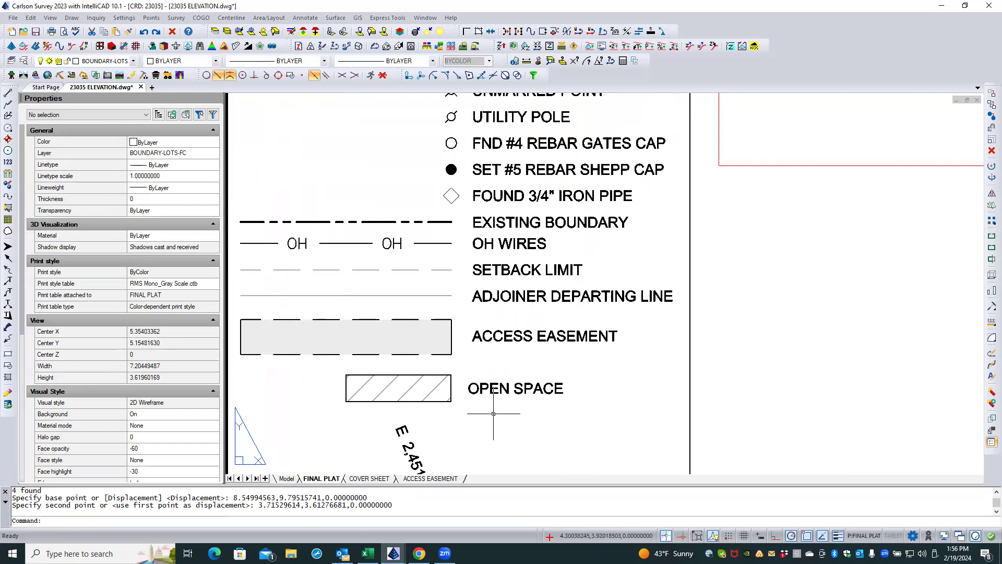
# - Try to move the hatched swatch and OPEN SPACE label by the swatch's upper-right corner onto the ACCESS EASEMENT box's upper-right corner, and undo the move
pyautogui.click(324, 417)
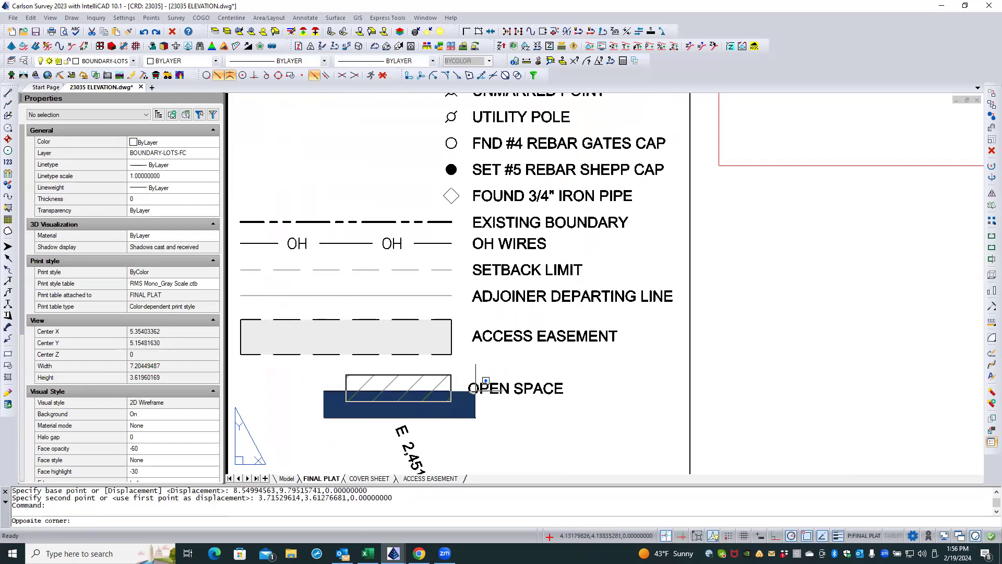
pyautogui.click(571, 367)
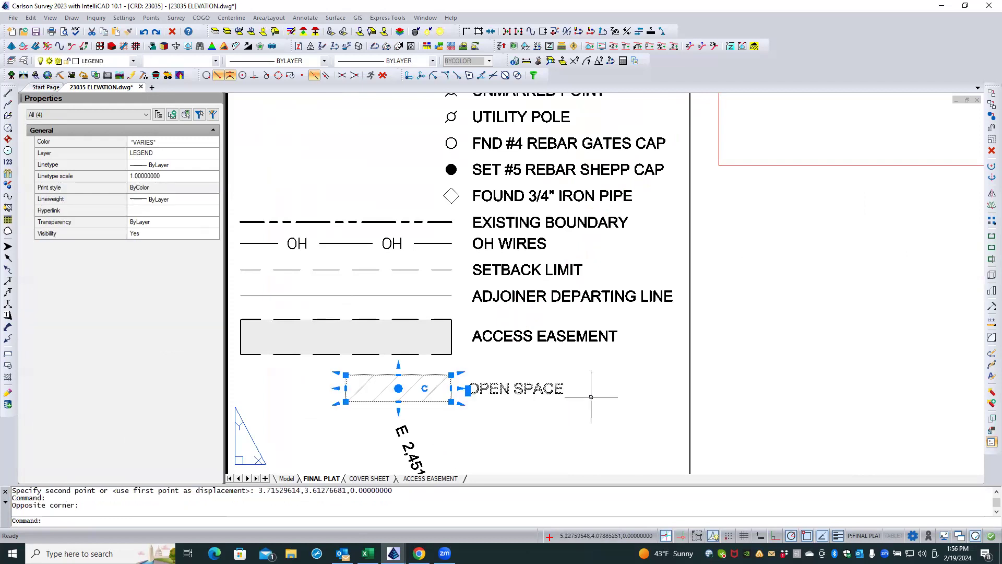
pyautogui.write('M')
pyautogui.press('Return')
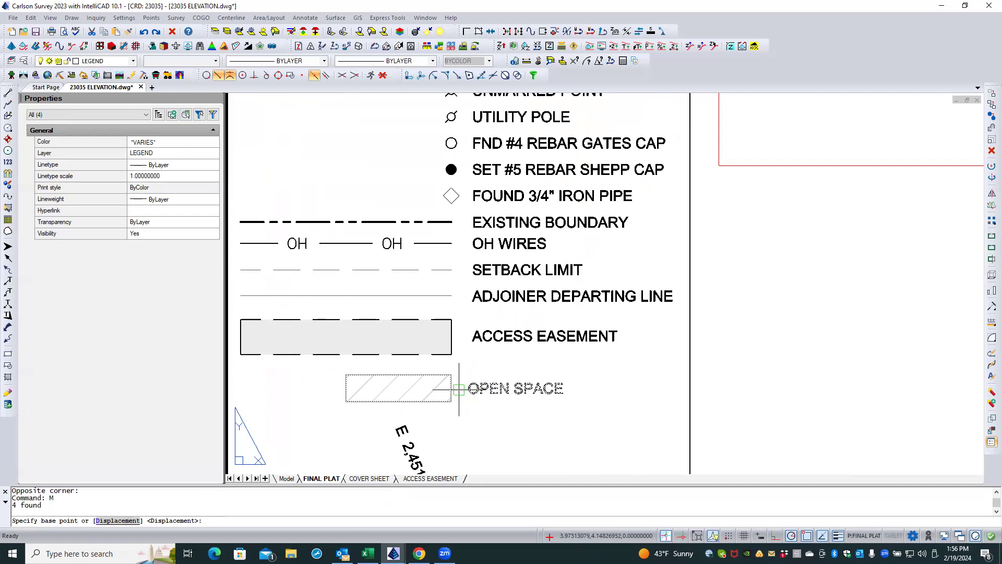
pyautogui.scroll(3, 458, 389)
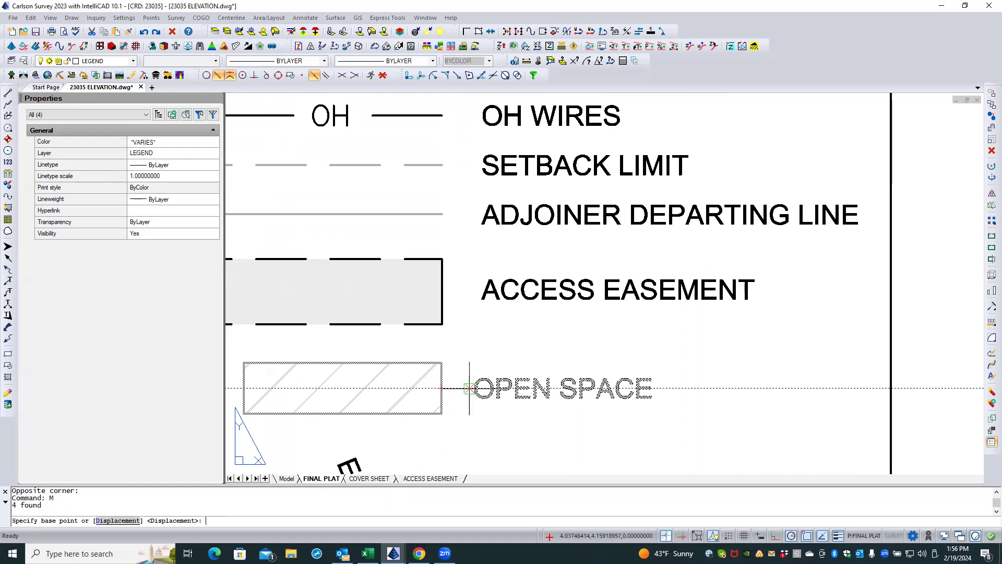
pyautogui.click(441, 362)
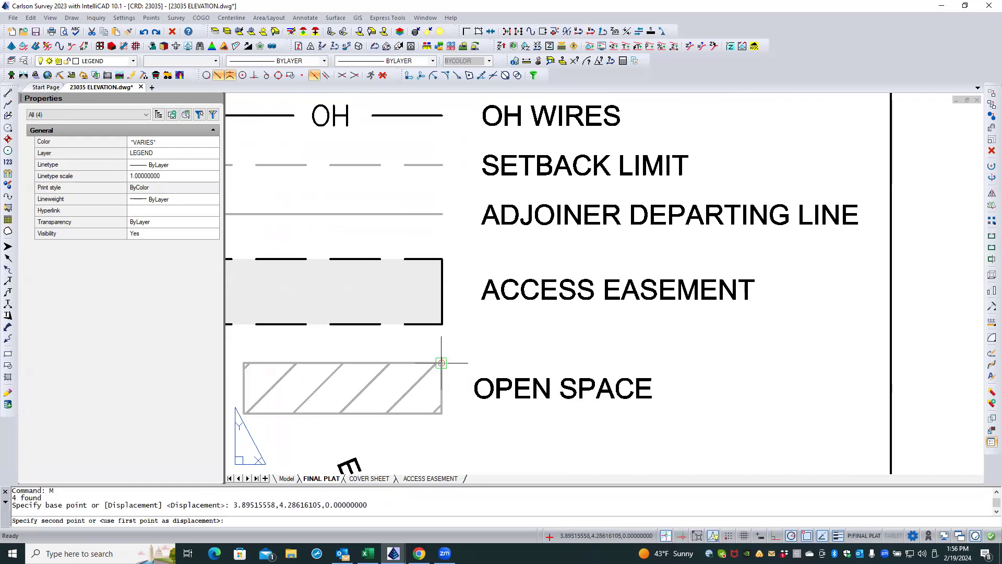
pyautogui.click(441, 259)
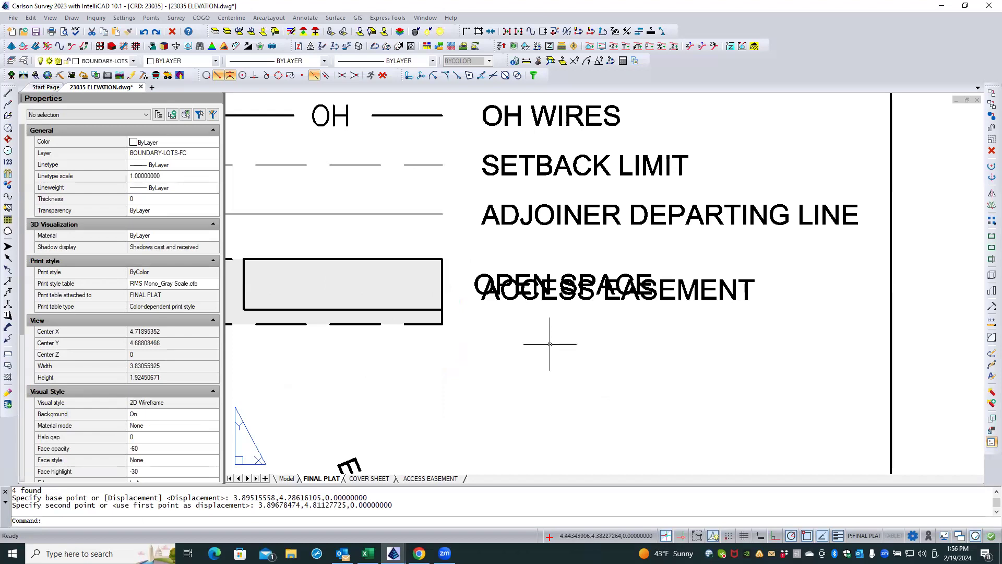
pyautogui.write('u')
pyautogui.press('Return')
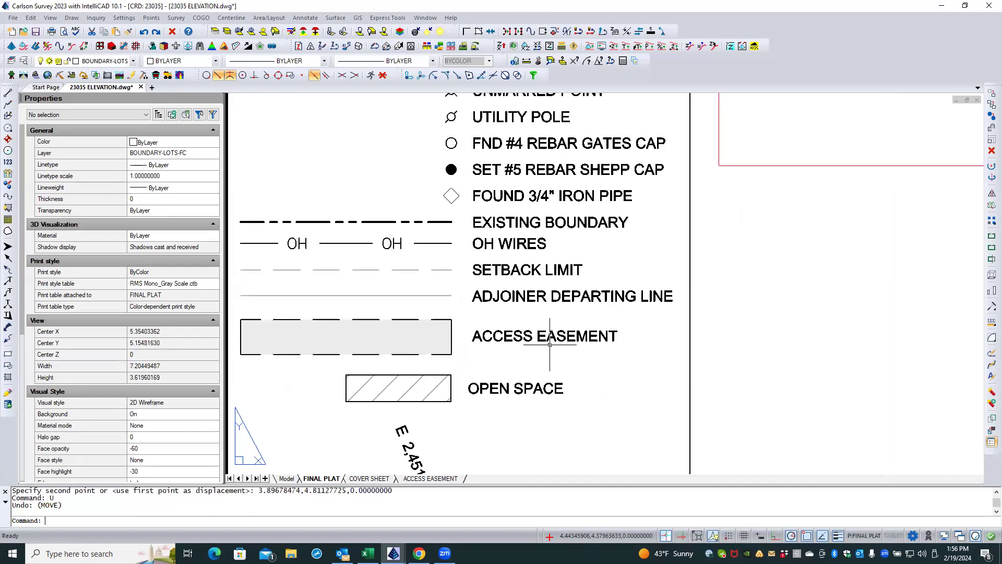
# - Move the hatched swatch and OPEN SPACE label from that label's insertion point to the insertion point of the ACCESS EASEMENT label
pyautogui.click(335, 368)
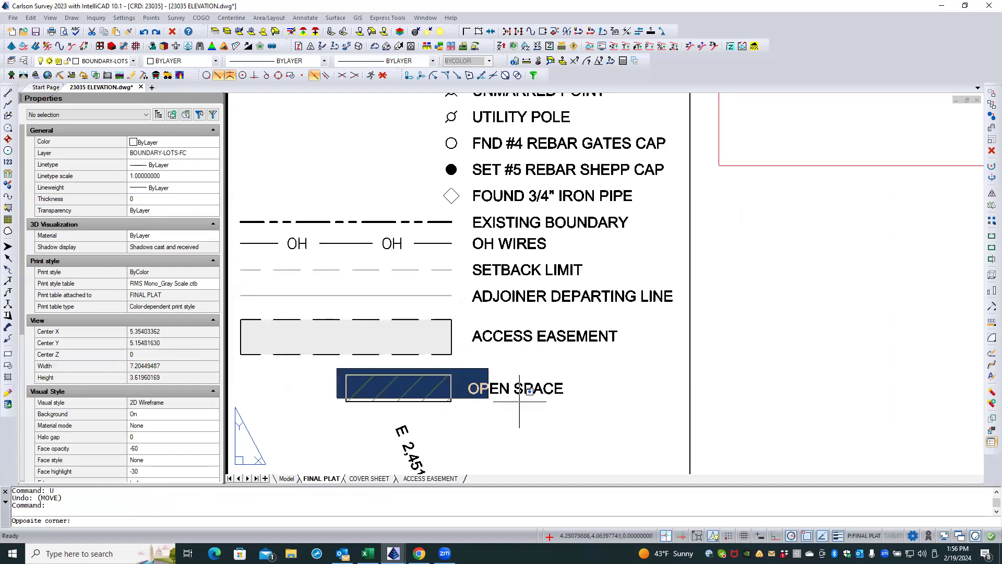
pyautogui.click(586, 413)
pyautogui.write('m')
pyautogui.press('Return')
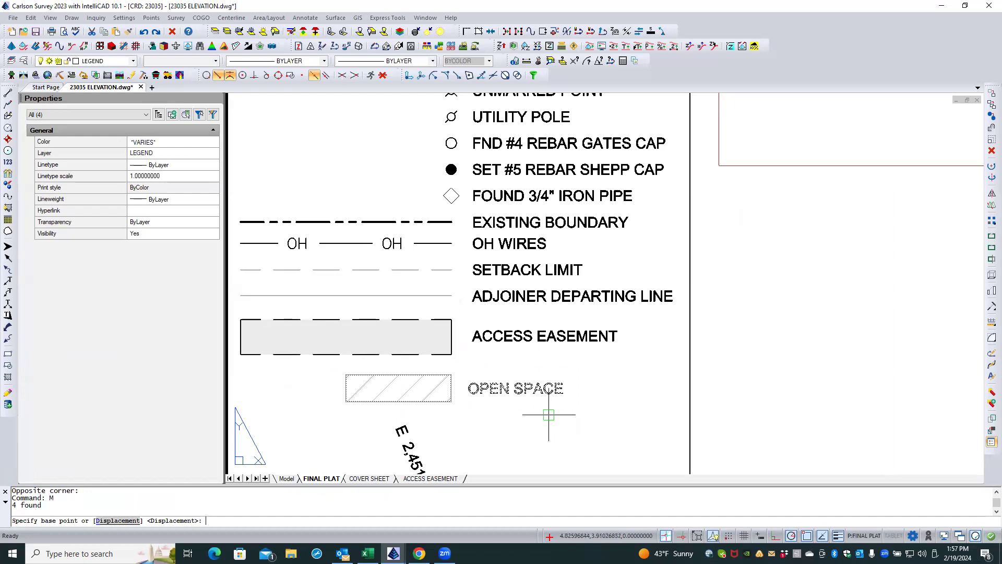
pyautogui.keyDown('shift'); pyautogui.rightClick(549, 416); pyautogui.keyUp('shift')
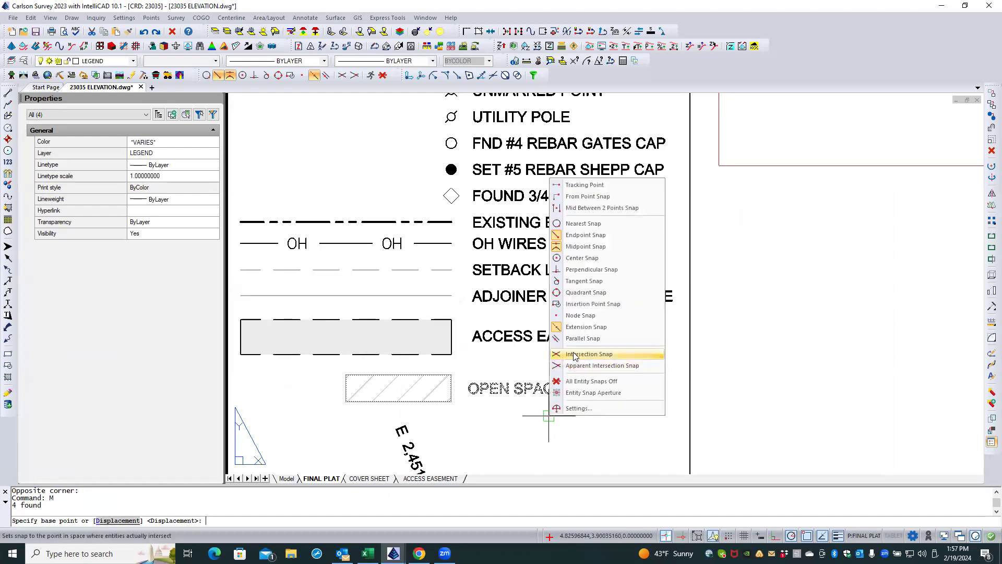
pyautogui.click(584, 305)
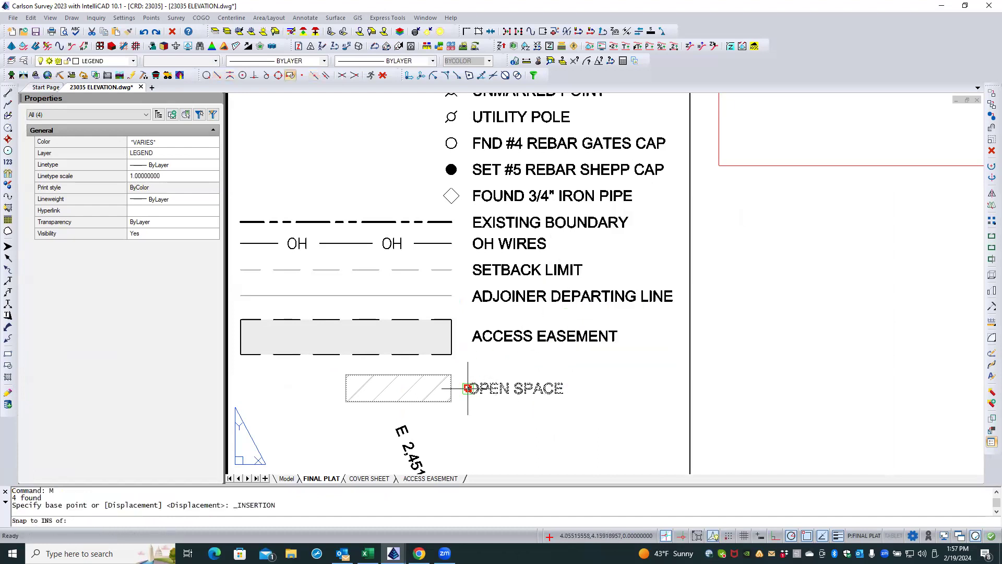
pyautogui.click(468, 388)
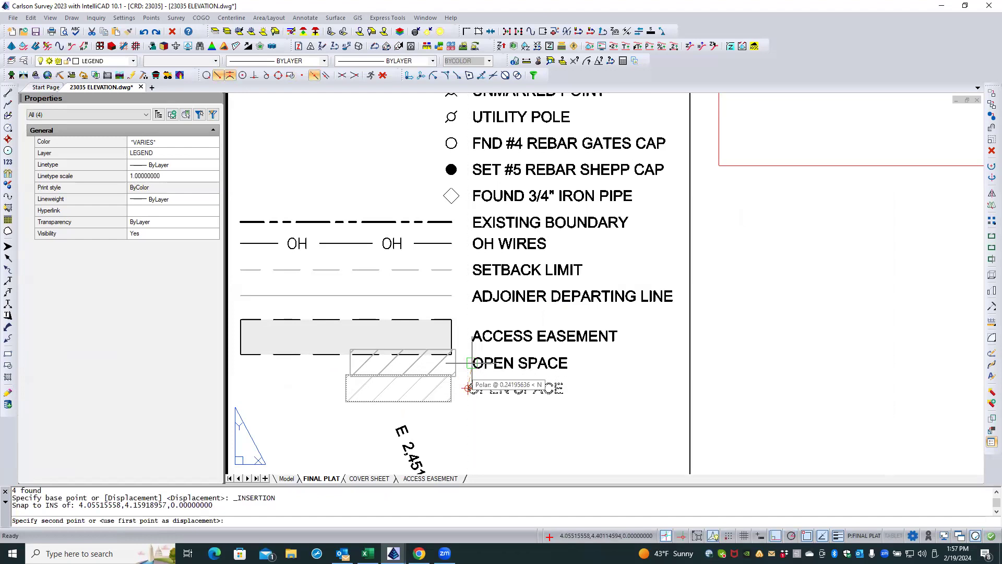
pyautogui.keyDown('shift'); pyautogui.rightClick(471, 365); pyautogui.keyUp('shift')
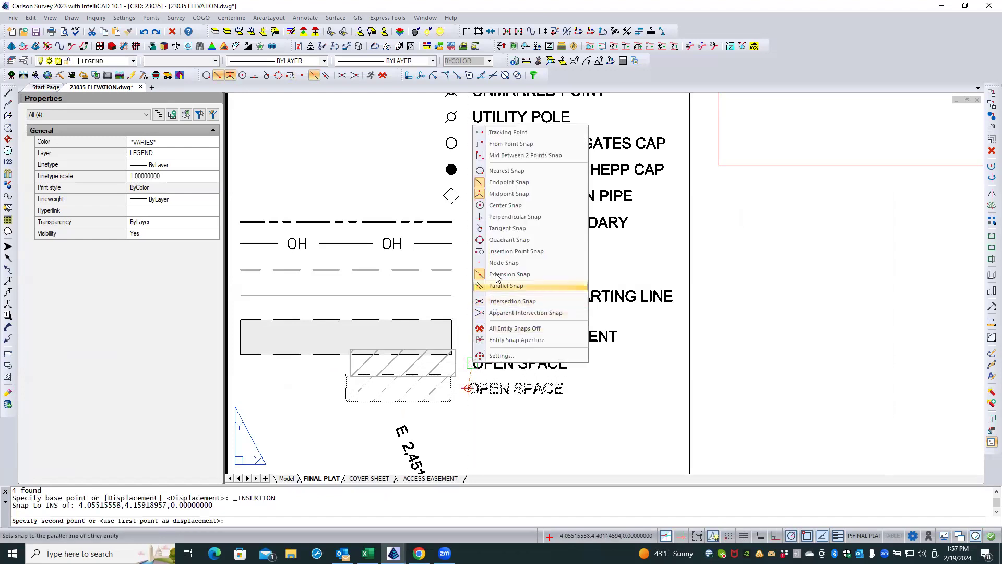
pyautogui.click(508, 251)
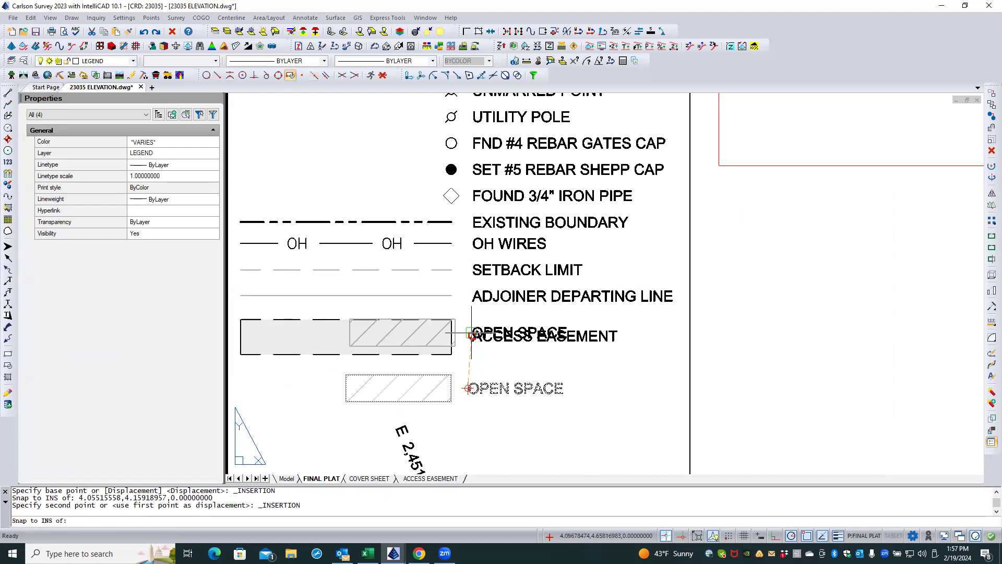
pyautogui.click(474, 338)
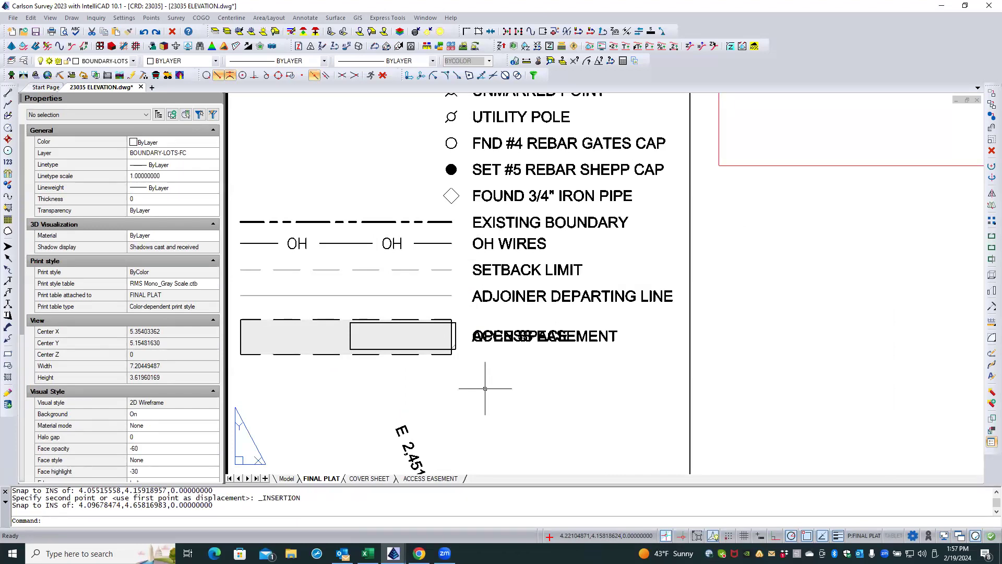
# - Move the swatch and OPEN SPACE label down by the spacing between the right endpoints of the SETBACK LIMIT and ADJOINER DEPARTING LINE samples
pyautogui.write('MOVE')
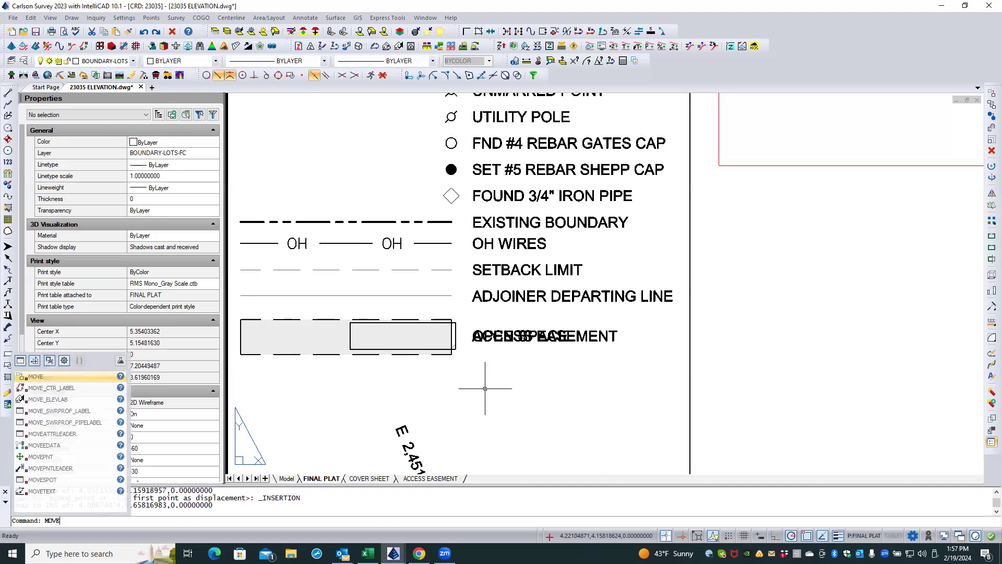
pyautogui.press('Return')
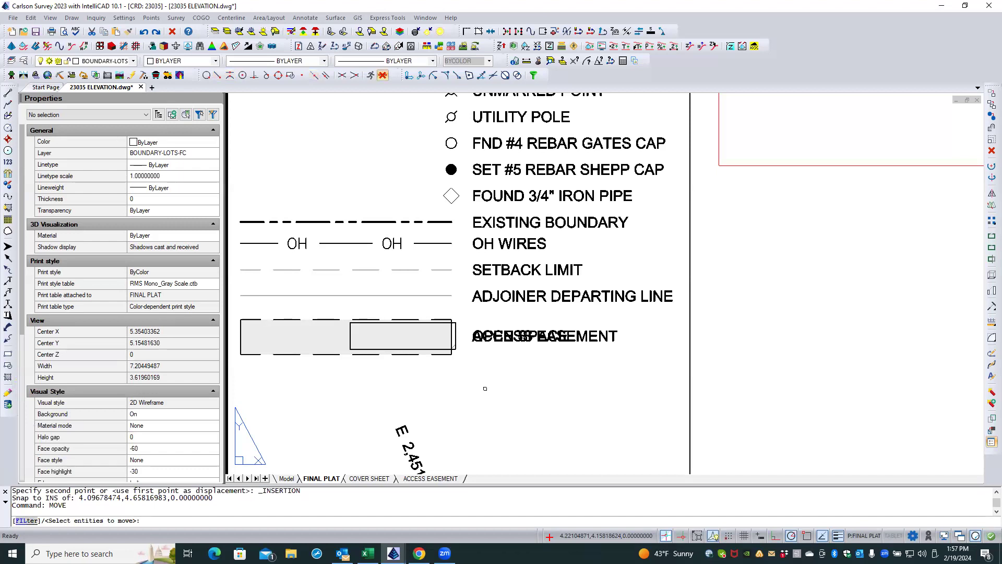
pyautogui.write('p')
pyautogui.press('Return')
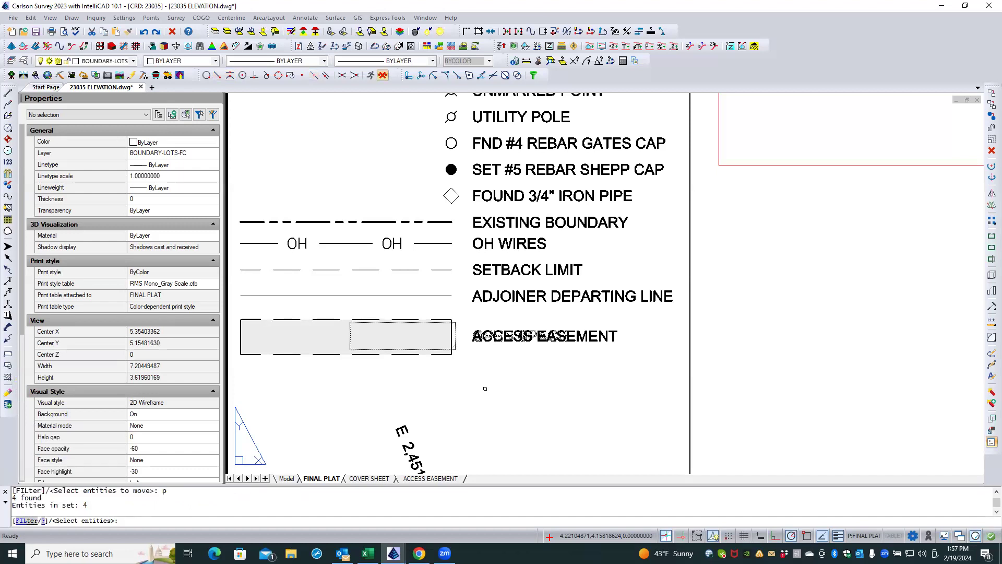
pyautogui.press('Return')
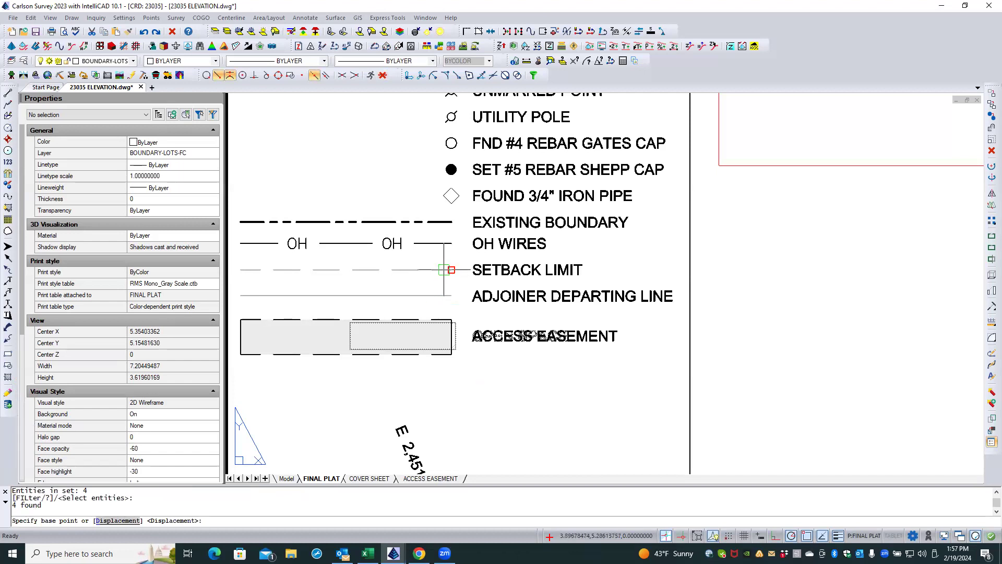
pyautogui.click(443, 269)
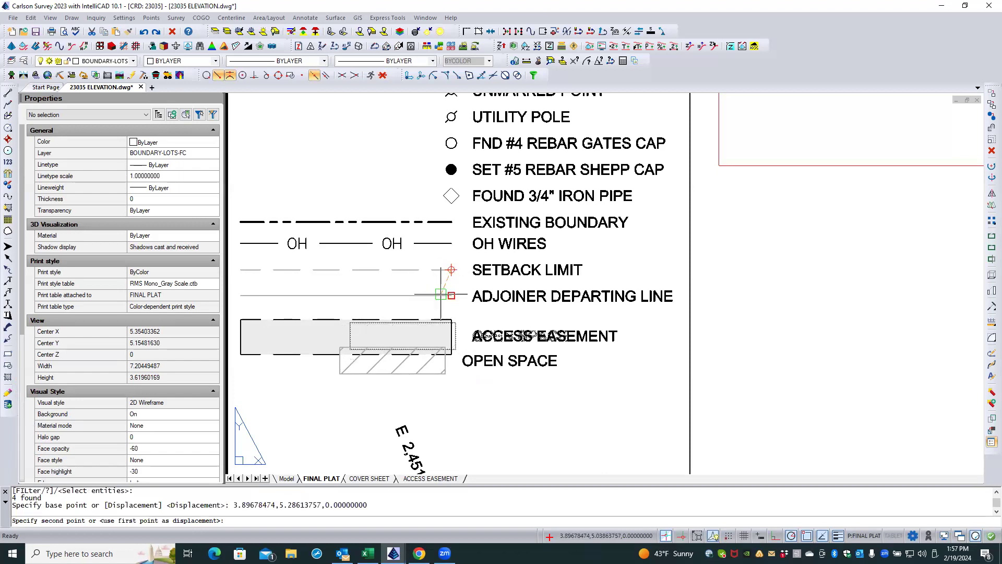
pyautogui.click(451, 295)
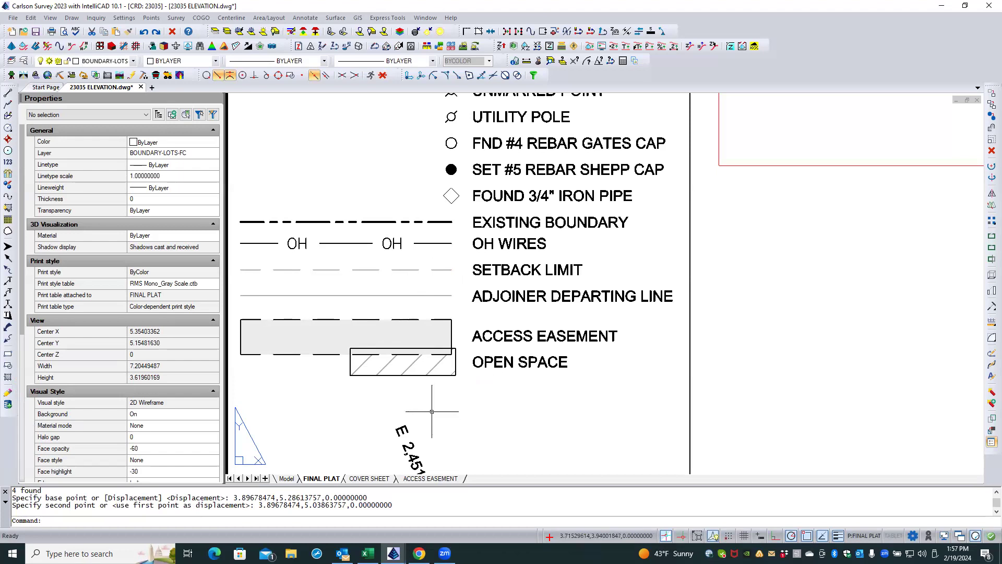
# - Move the swatch and OPEN SPACE label straight down about 0.17 units, clear of the ACCESS EASEMENT box
pyautogui.write('m')
pyautogui.press('Return')
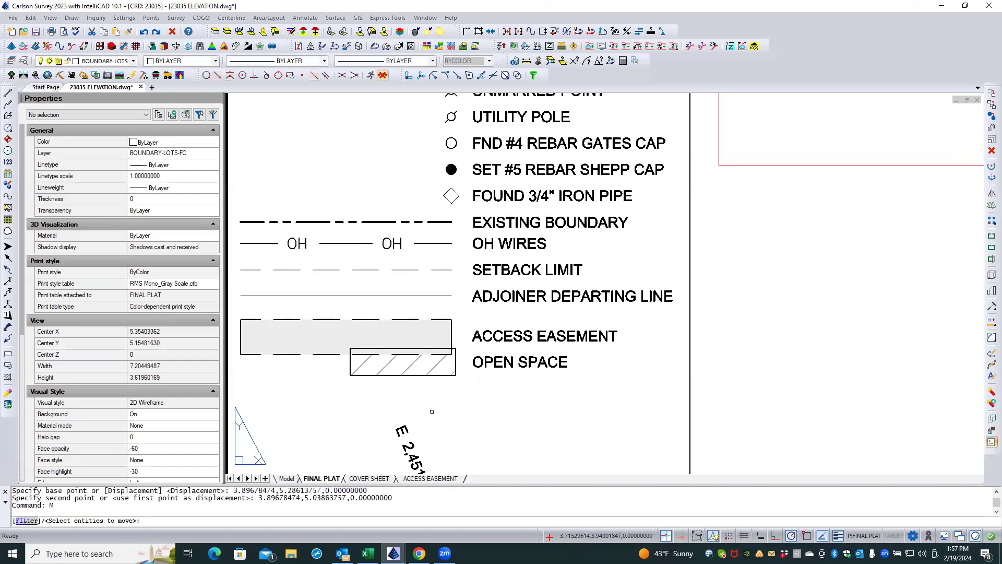
pyautogui.write('p')
pyautogui.press('Return')
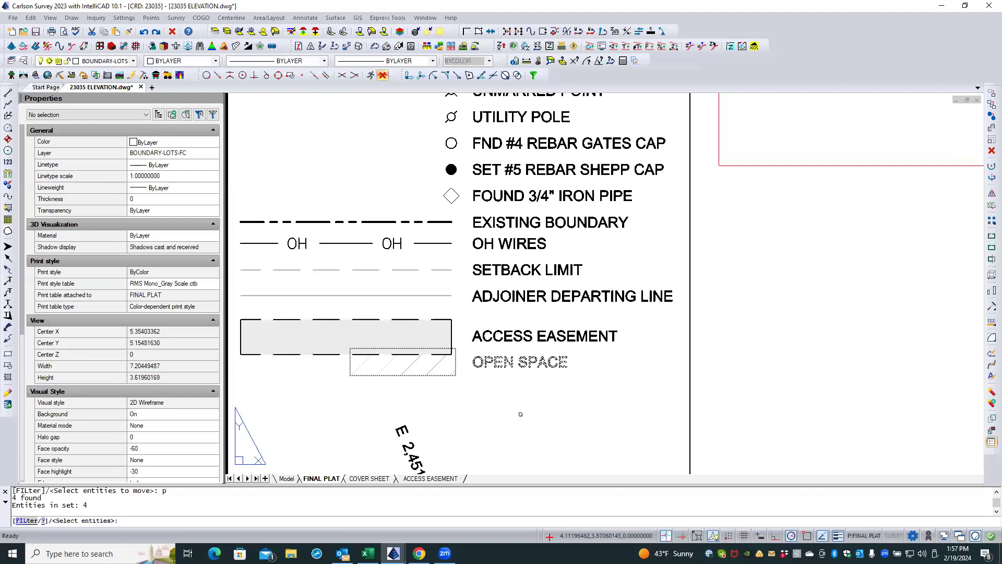
pyautogui.press('Return')
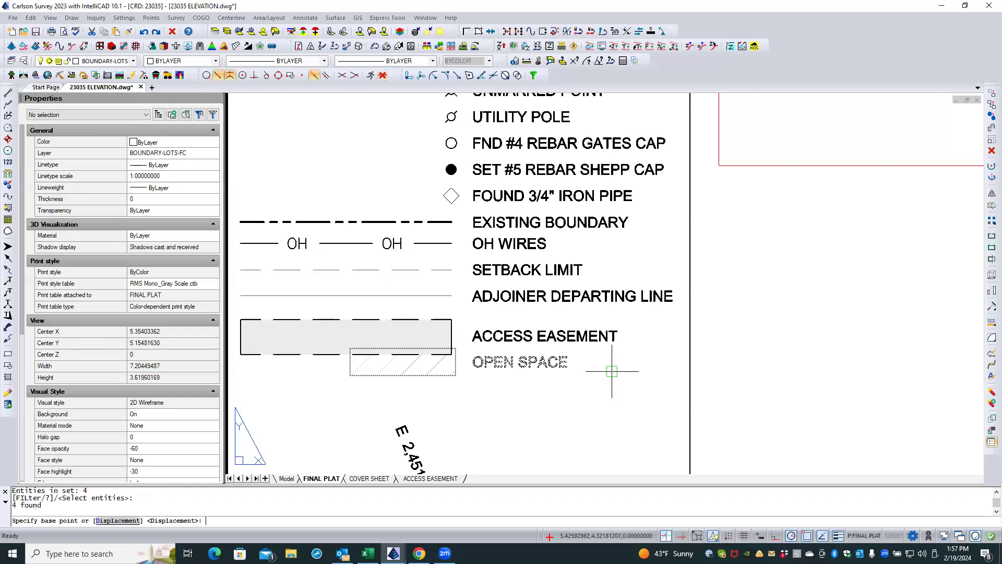
pyautogui.click(611, 371)
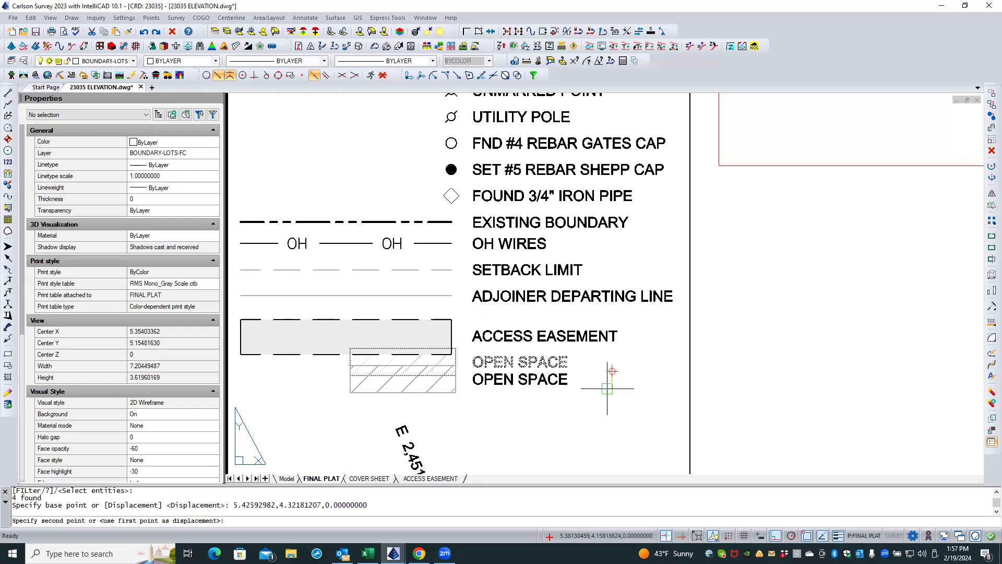
pyautogui.click(607, 388)
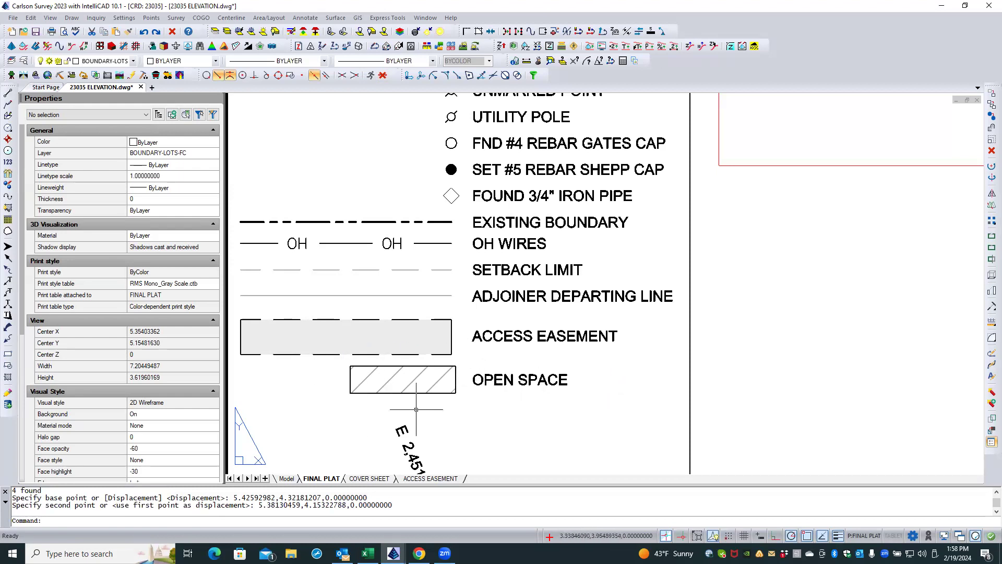
# - Move only the hatched swatch 0.5 units left, from its upper-right corner to the midpoint of its top edge
pyautogui.click(340, 398)
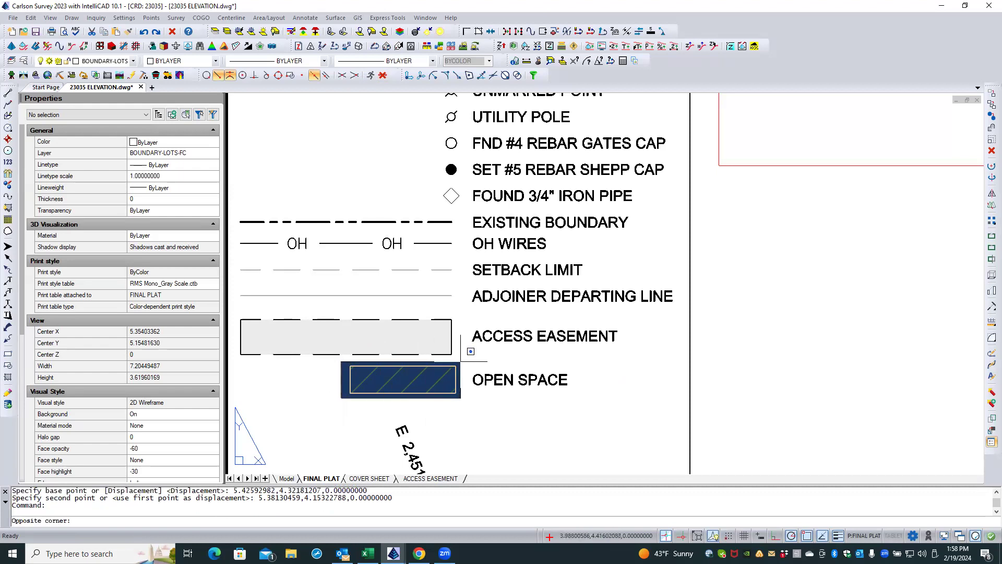
pyautogui.click(461, 360)
pyautogui.write('m')
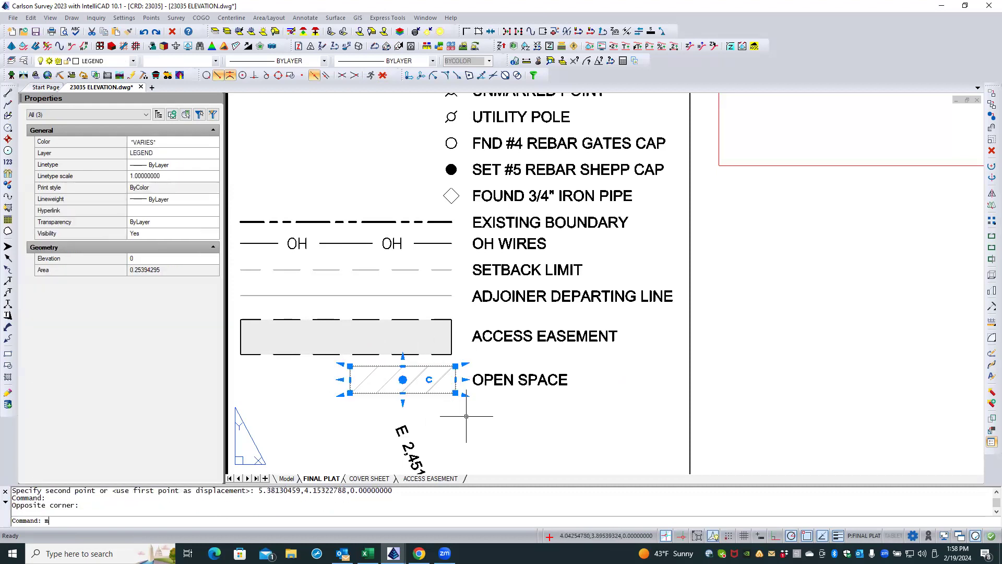
pyautogui.press('Return')
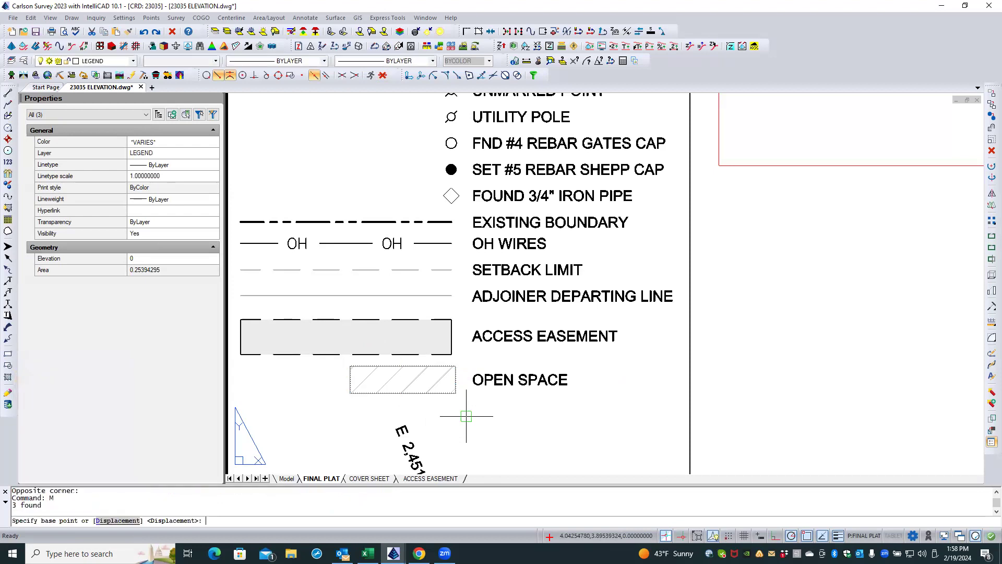
pyautogui.click(455, 365)
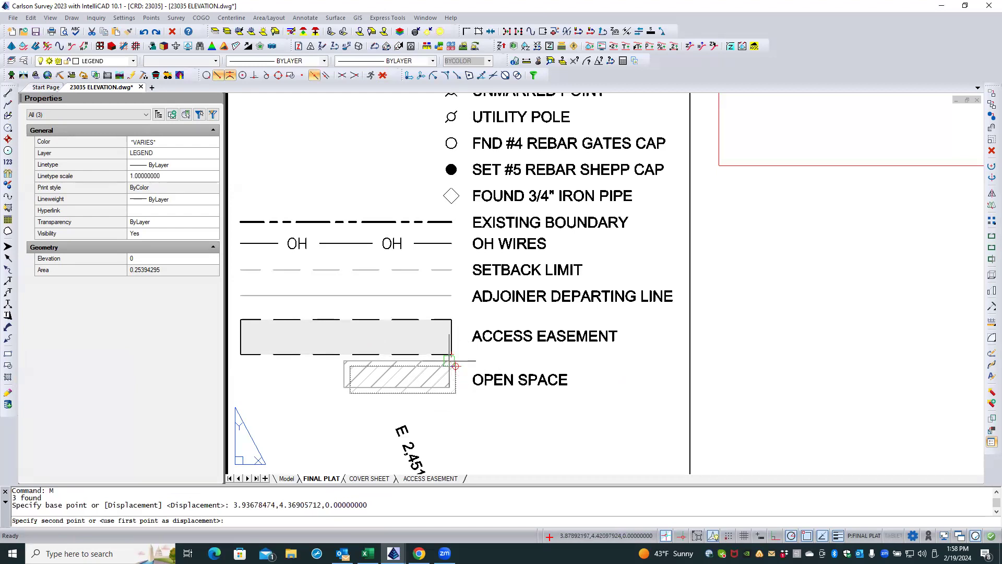
pyautogui.scroll(2, 451, 354)
pyautogui.scroll(3, 450, 360)
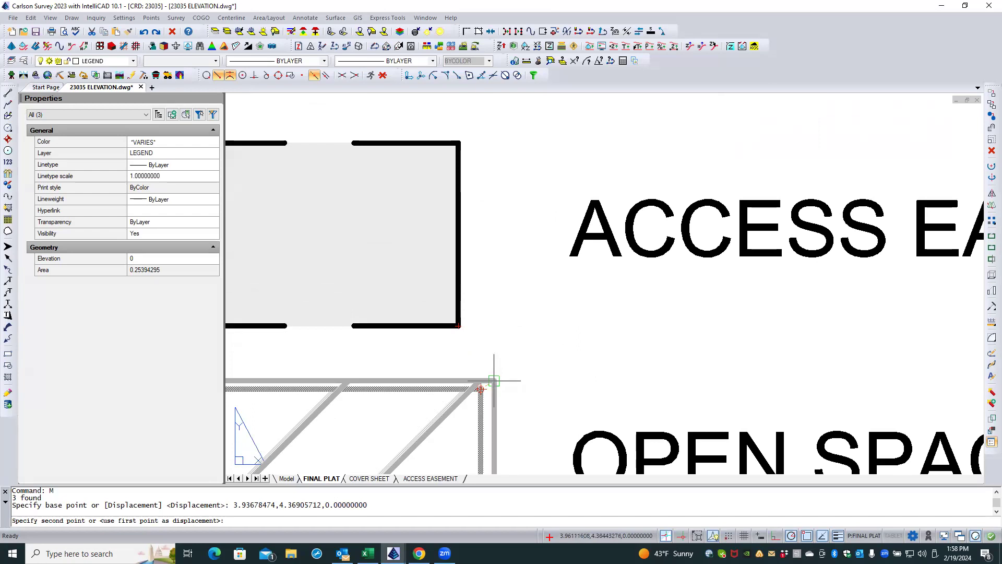
pyautogui.scroll(-3, 480, 389)
pyautogui.scroll(-2, 504, 373)
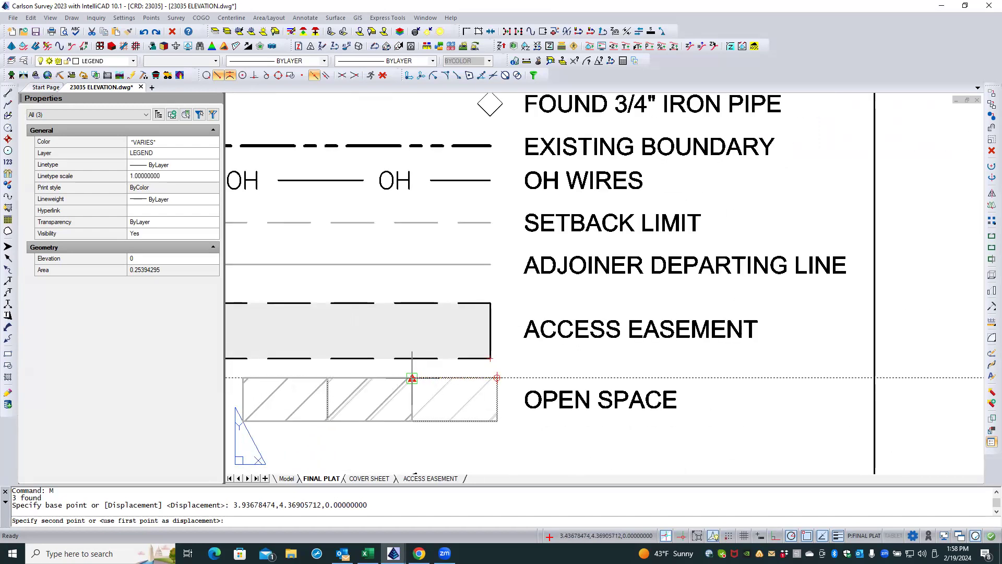
pyautogui.click(412, 377)
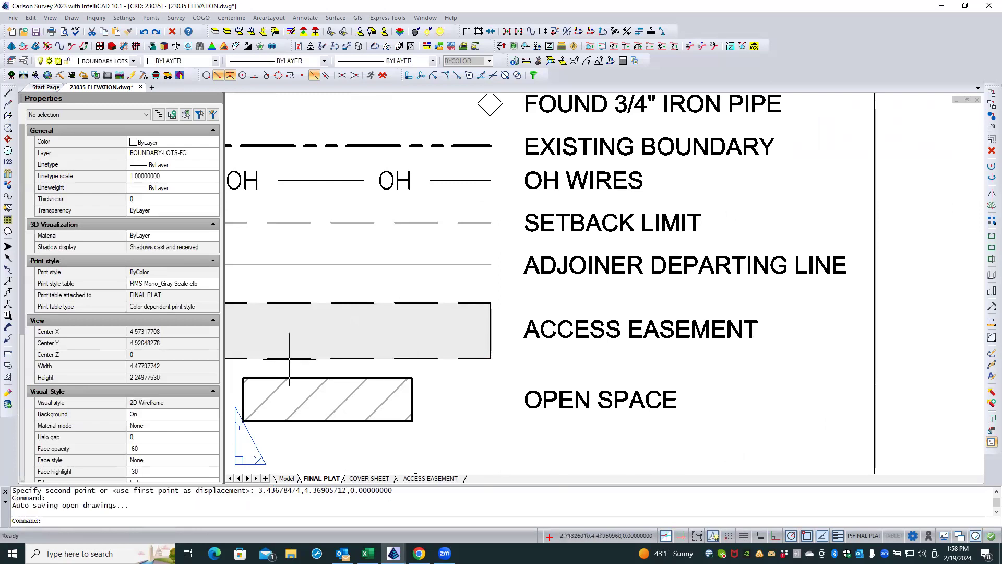
pyautogui.click(233, 367)
pyautogui.click(450, 436)
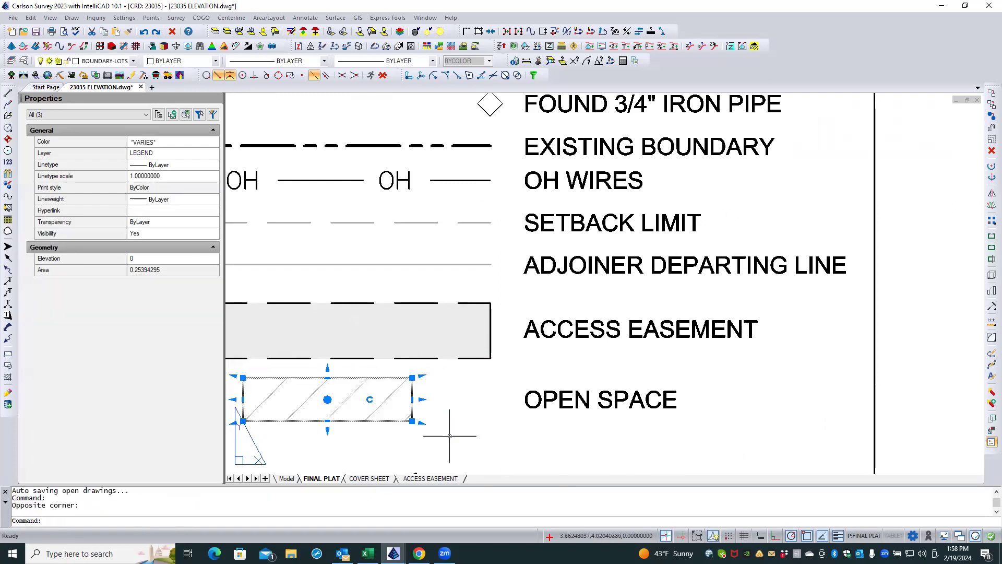
pyautogui.write('m')
pyautogui.press('Return')
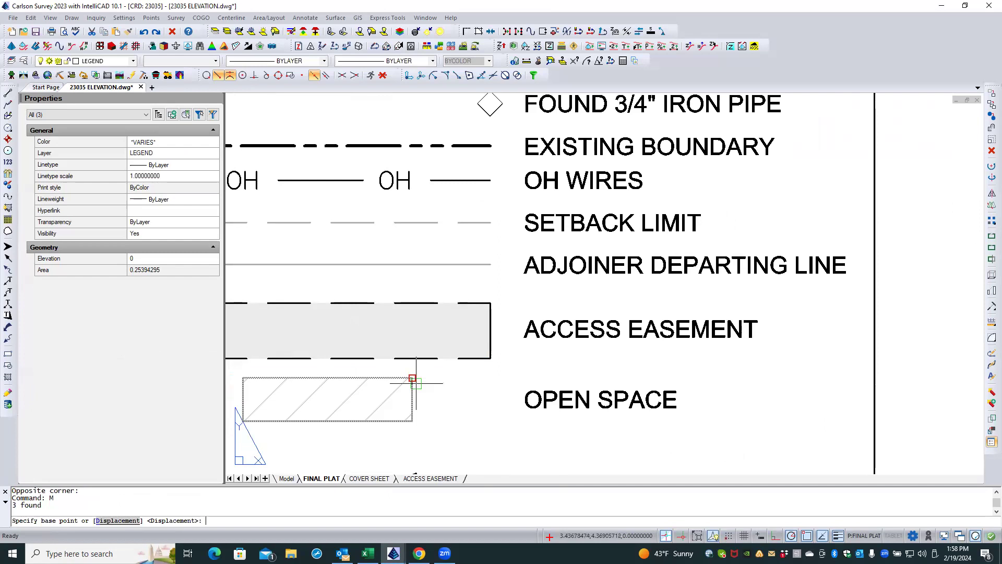
pyautogui.click(412, 378)
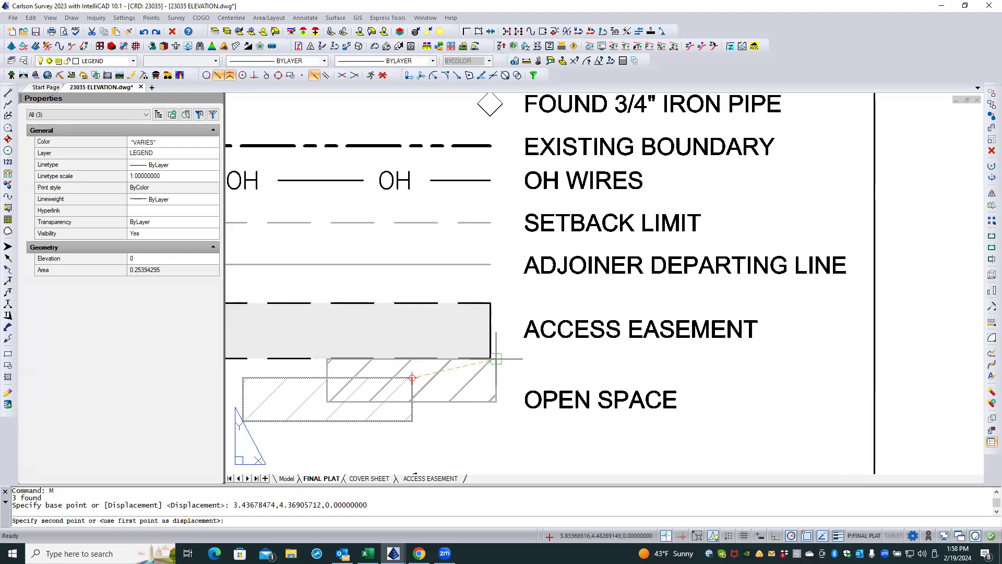
pyautogui.press('Escape')
pyautogui.press('Escape')
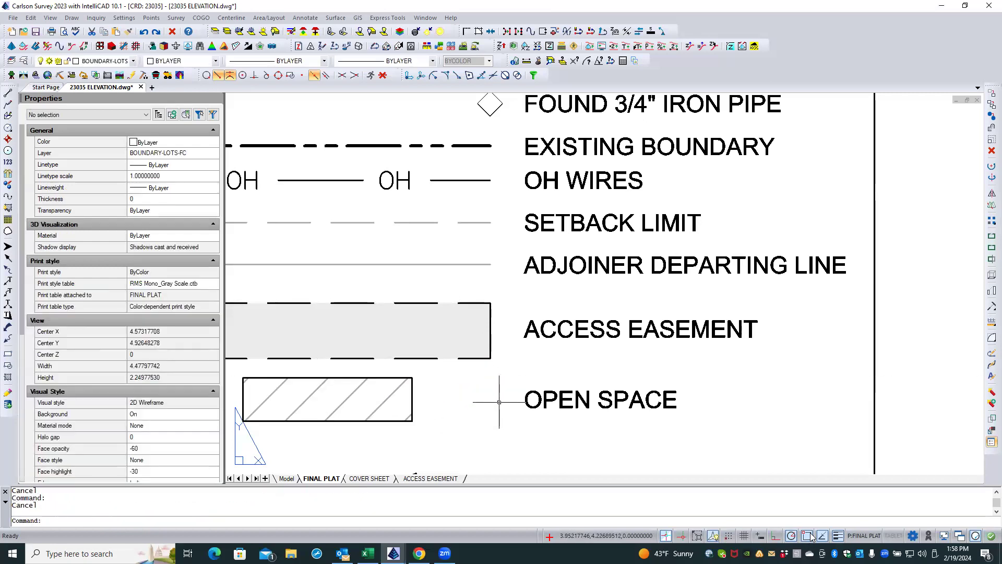
# - Turn off the Midpoint entity snap, leaving the Endpoint and Extension snaps enabled
pyautogui.rightClick(806, 536)
pyautogui.click(834, 528)
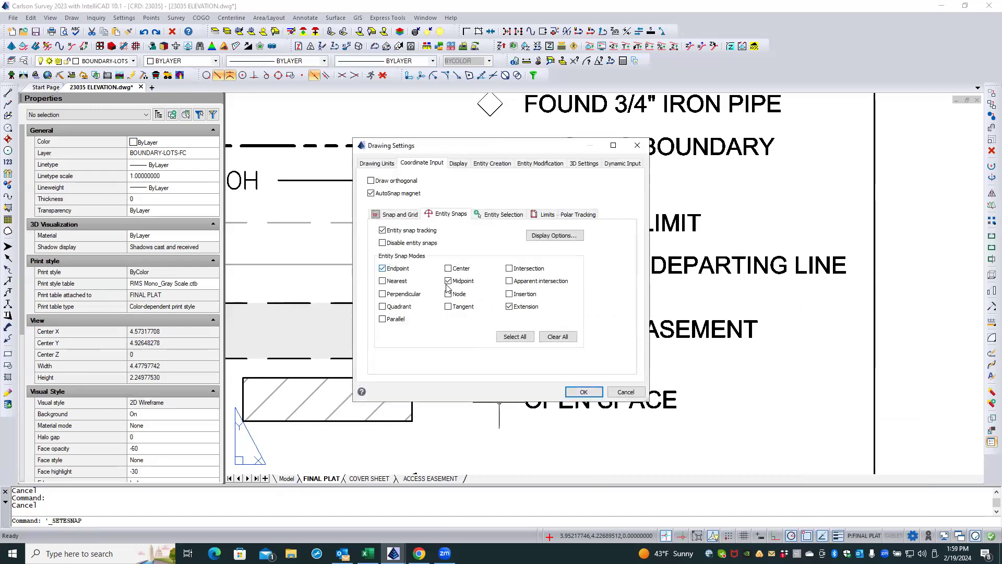
pyautogui.click(582, 391)
pyautogui.click(229, 369)
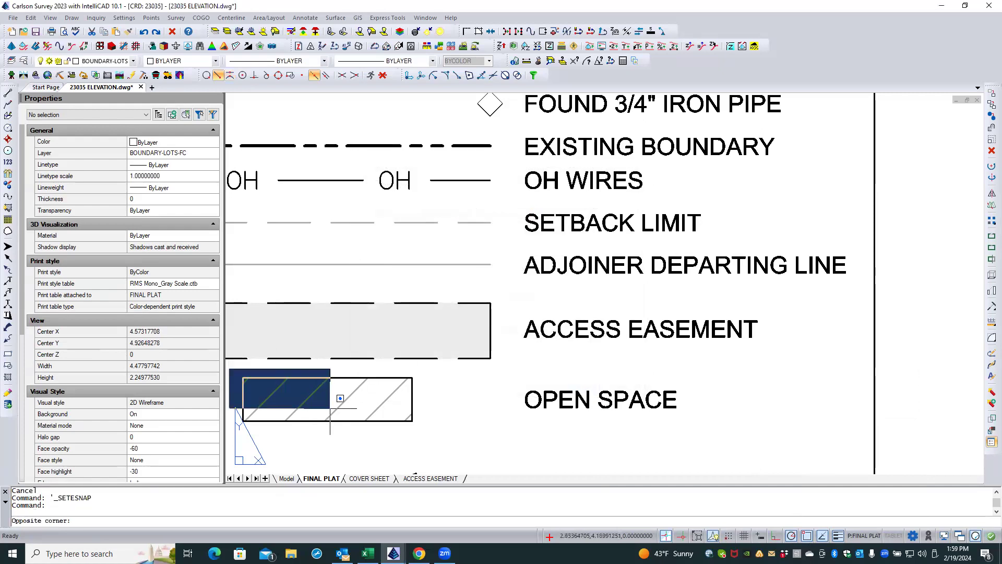
pyautogui.click(418, 459)
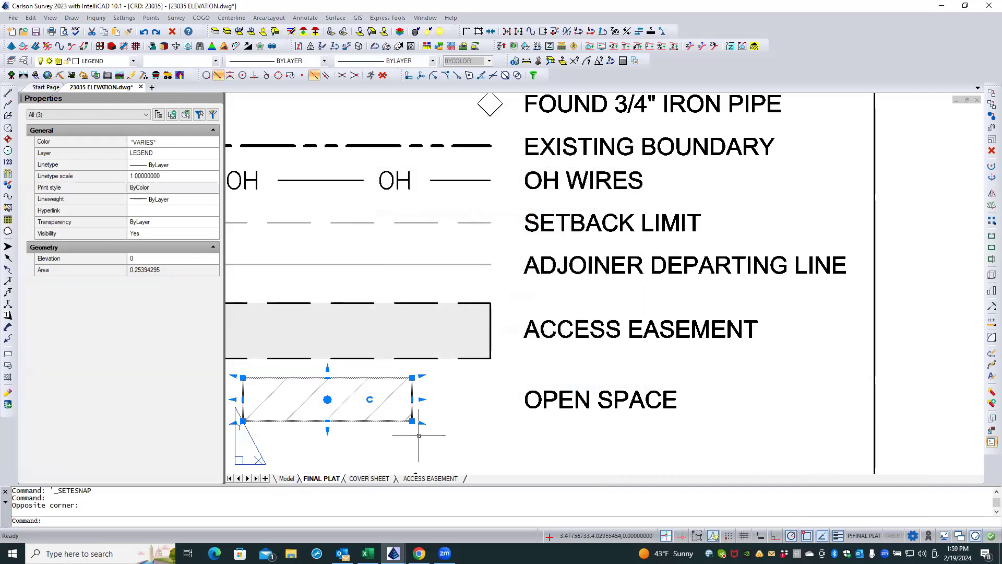
pyautogui.write('m')
pyautogui.press('Return')
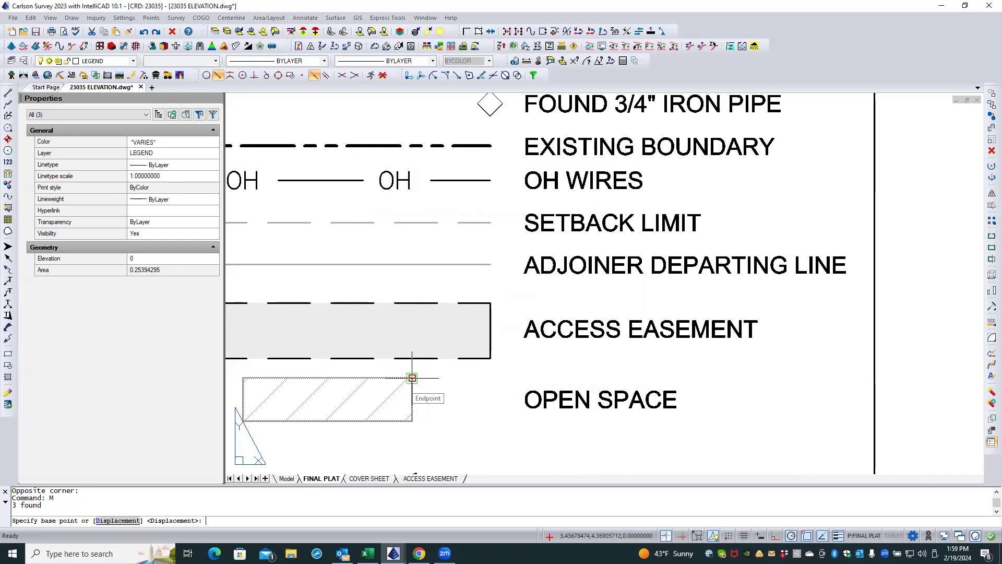
pyautogui.click(412, 378)
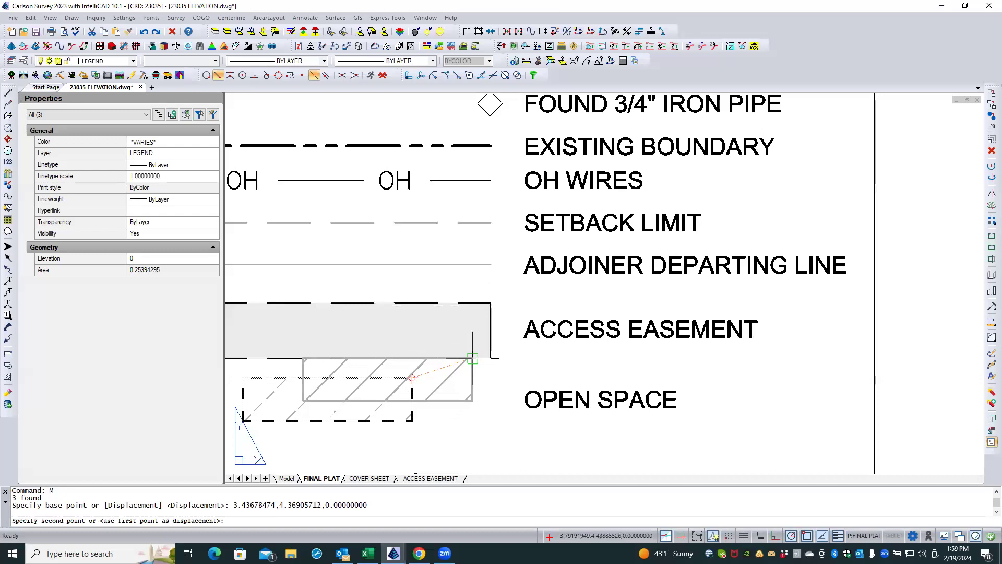
pyautogui.click(219, 76)
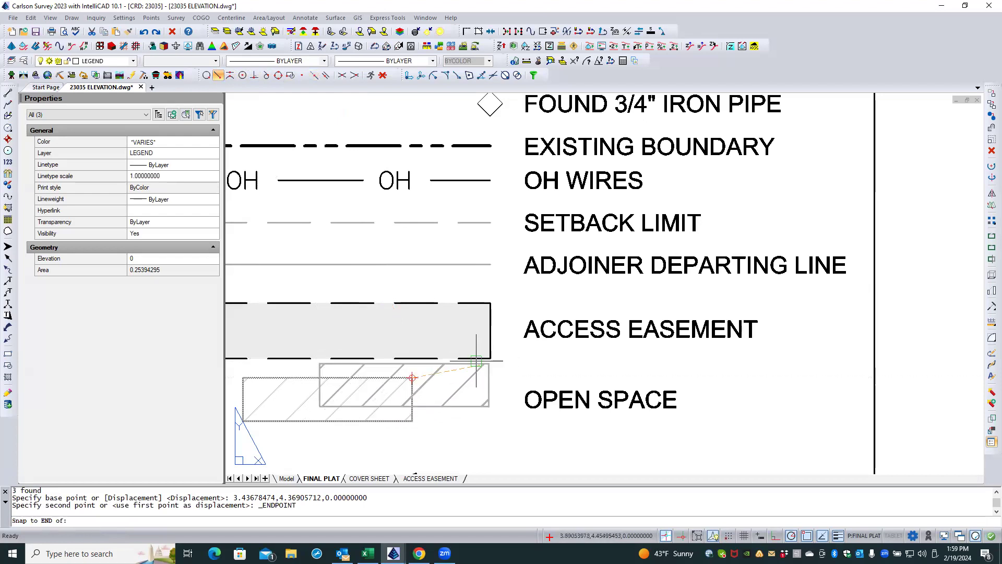
pyautogui.press('Escape')
pyautogui.press('Escape')
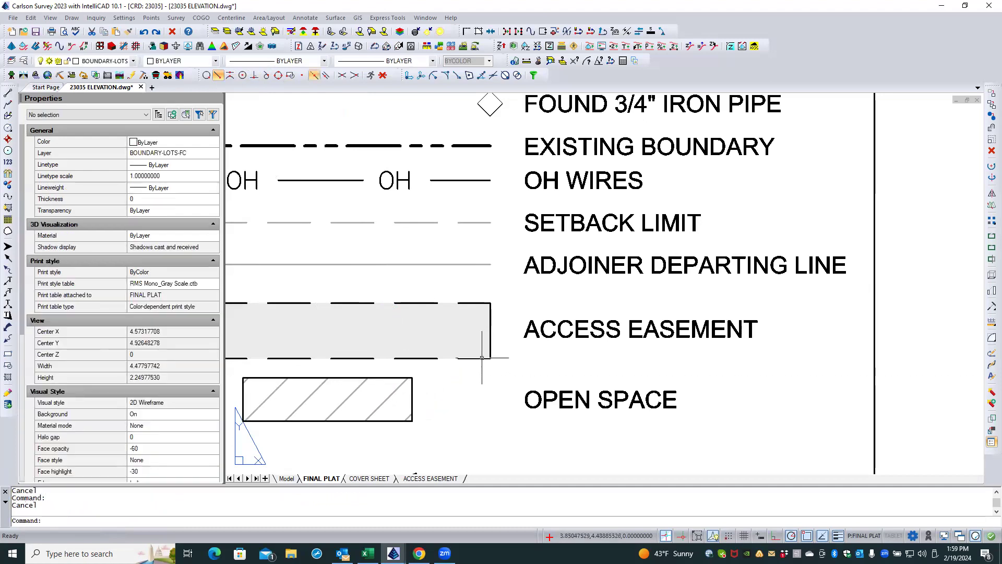
# - Test whether the border, solid hatch and label of the ACCESS EASEMENT legend entry can be picked individually
pyautogui.click(482, 359)
pyautogui.moveTo(491, 359)
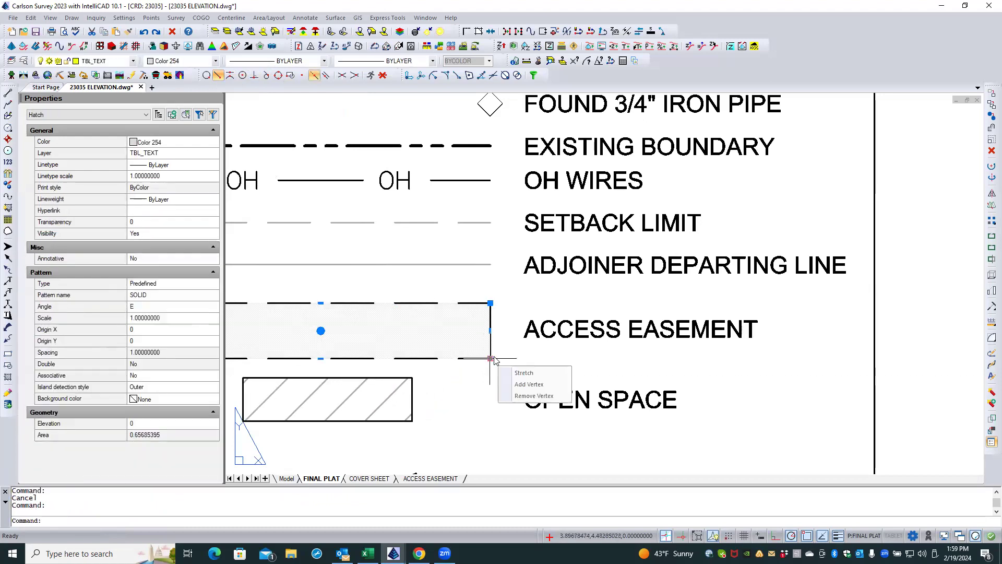
pyautogui.press('Escape')
pyautogui.click(500, 296)
pyautogui.write('m')
pyautogui.press('Return')
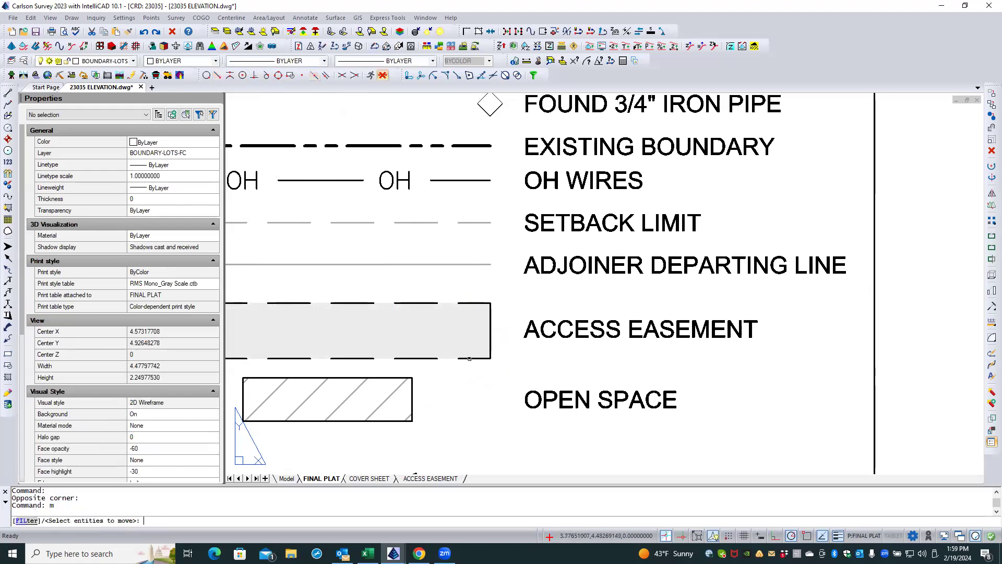
pyautogui.click(495, 369)
pyautogui.click(461, 285)
pyautogui.press('Return')
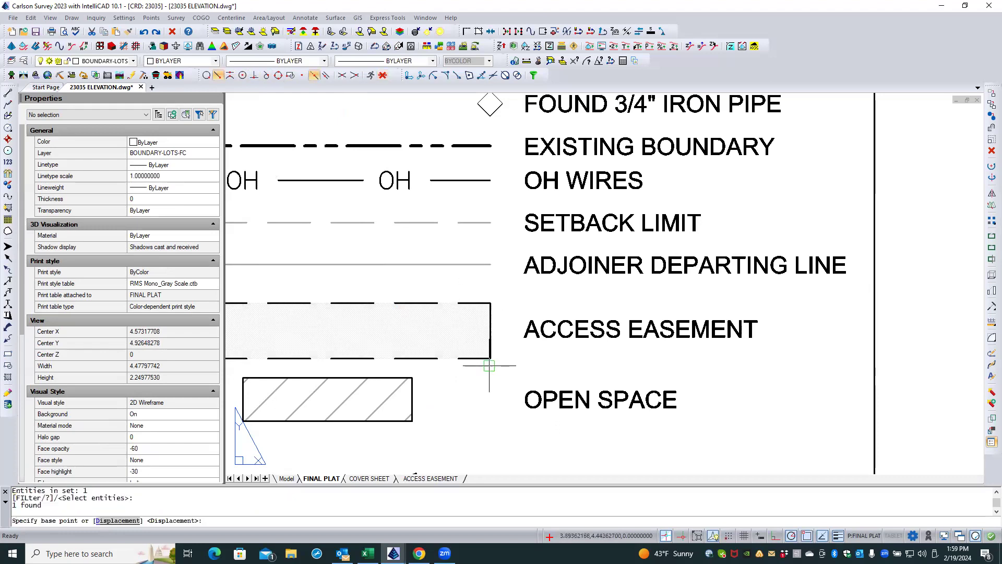
pyautogui.press('Escape')
pyautogui.press('Escape')
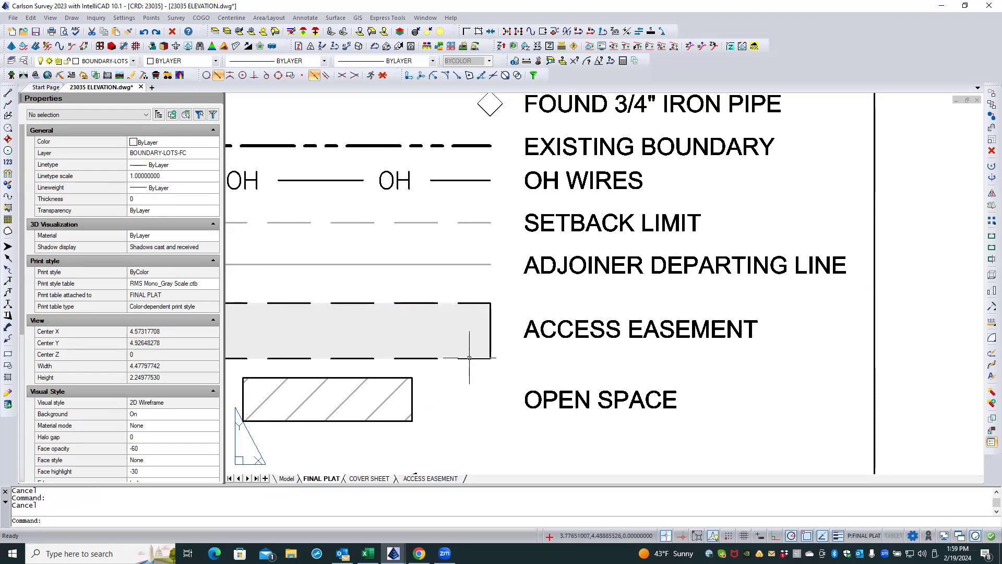
pyautogui.click(469, 358)
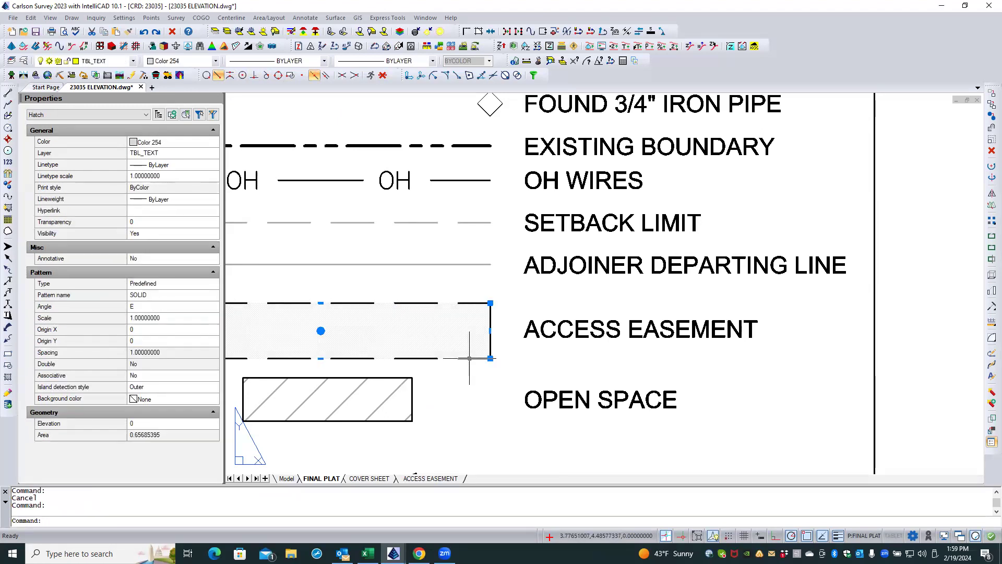
pyautogui.press('Escape')
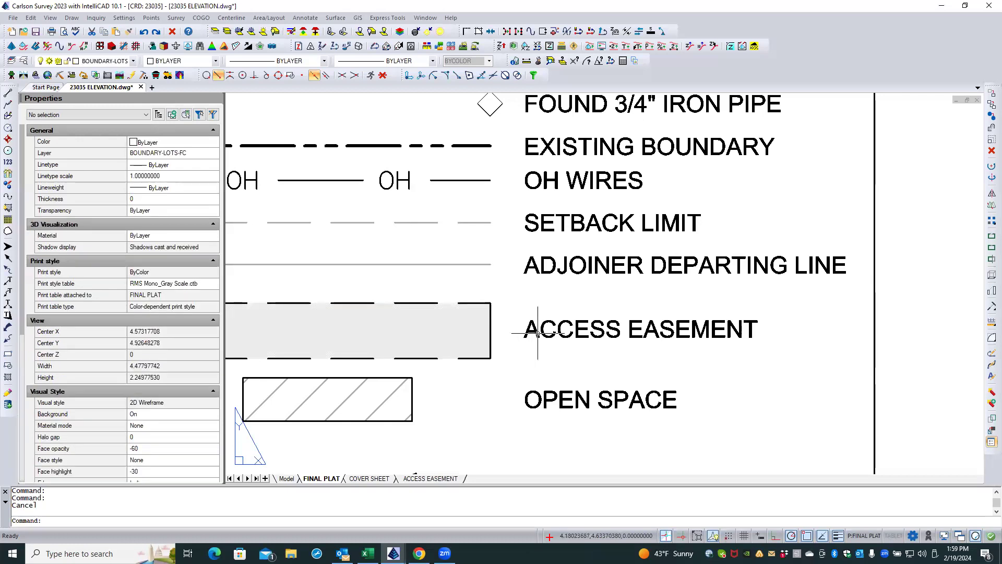
pyautogui.click(536, 333)
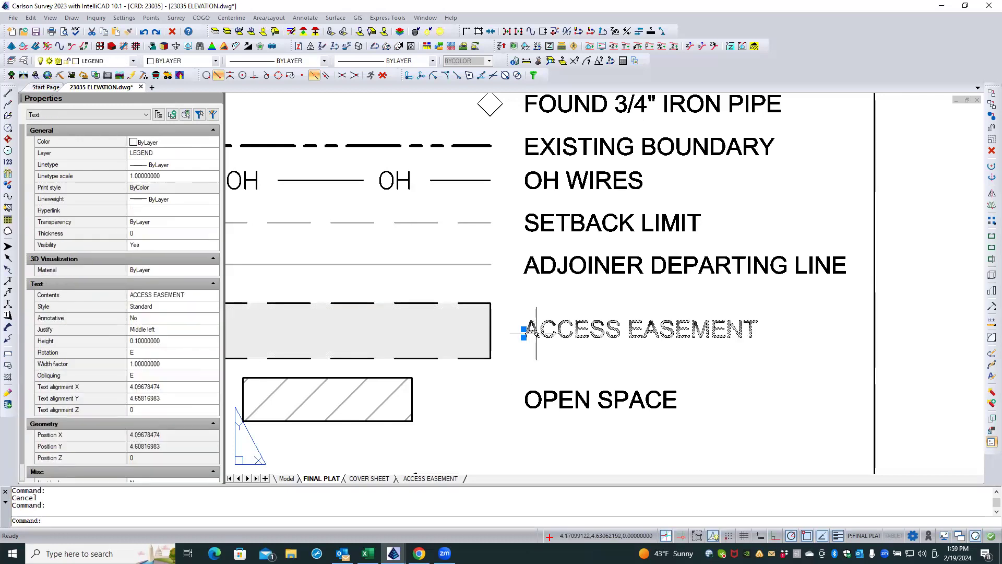
pyautogui.press('Escape')
# - Check with selection windows whether the line samples from EXISTING BOUNDARY to ADJOINER DEPARTING LINE can be selected
pyautogui.scroll(-3, 488, 377)
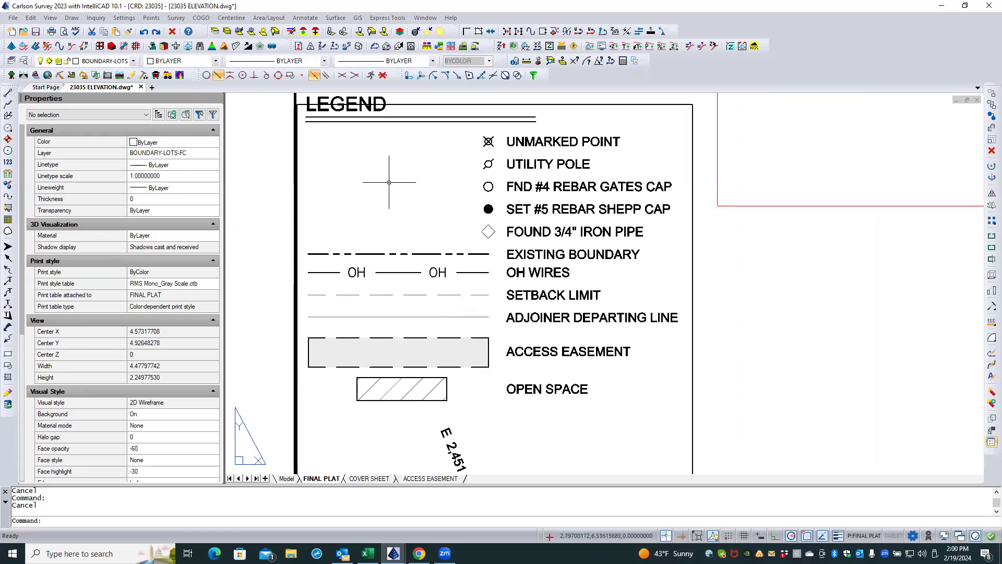
pyautogui.click(404, 235)
pyautogui.click(390, 281)
pyautogui.click(421, 226)
pyautogui.press('Escape')
pyautogui.click(821, 281)
pyautogui.click(783, 291)
pyautogui.click(429, 239)
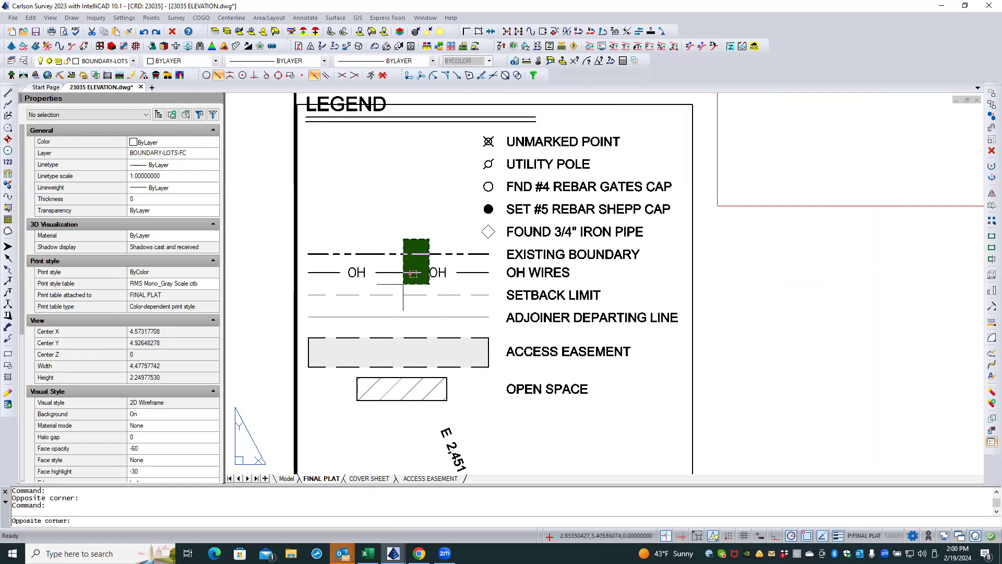
pyautogui.click(371, 301)
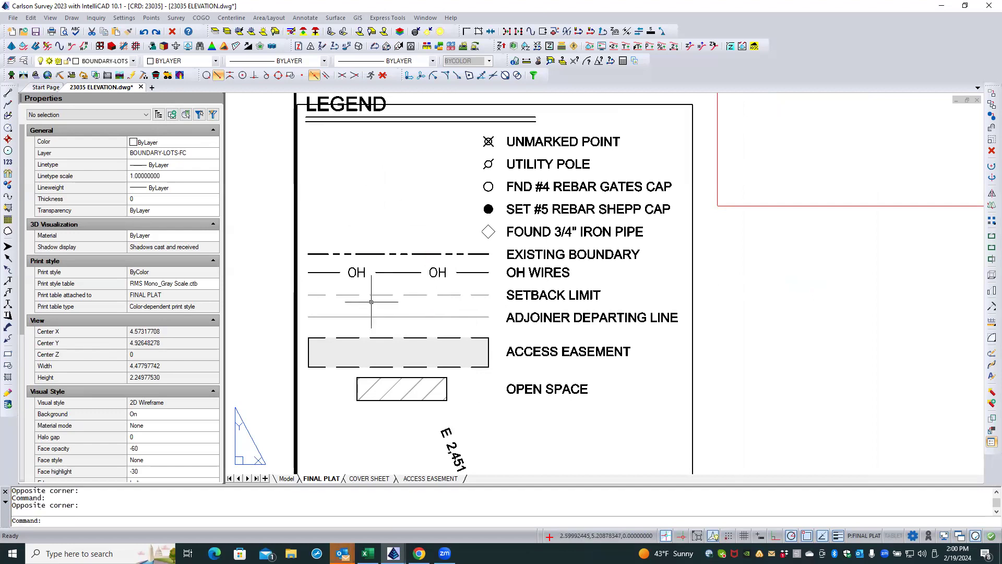
pyautogui.click(268, 220)
pyautogui.click(599, 416)
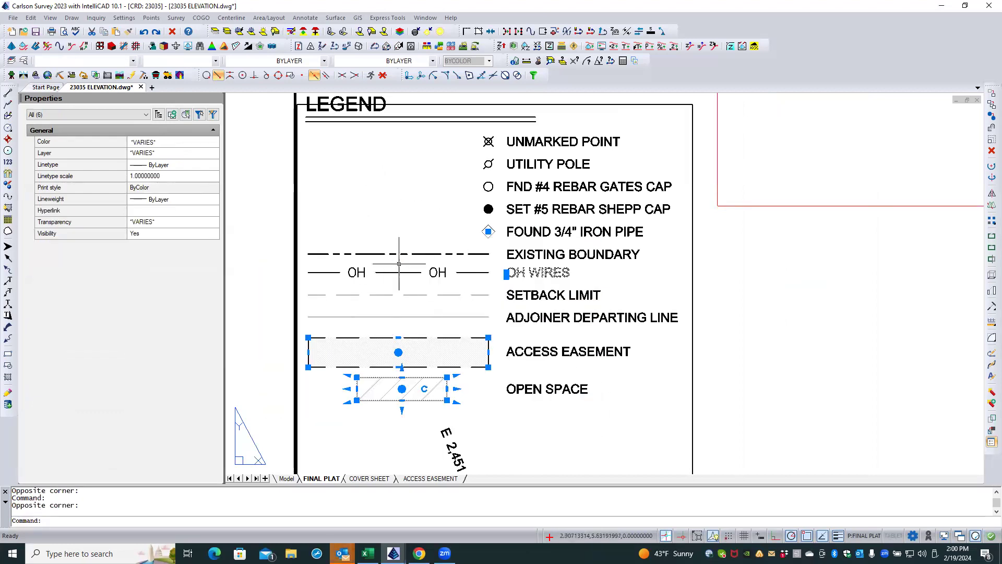
pyautogui.press('Escape')
pyautogui.press('Escape')
# - Regenerate the whole drawing with the REA command and save it
pyautogui.write('REA')
pyautogui.press('Return')
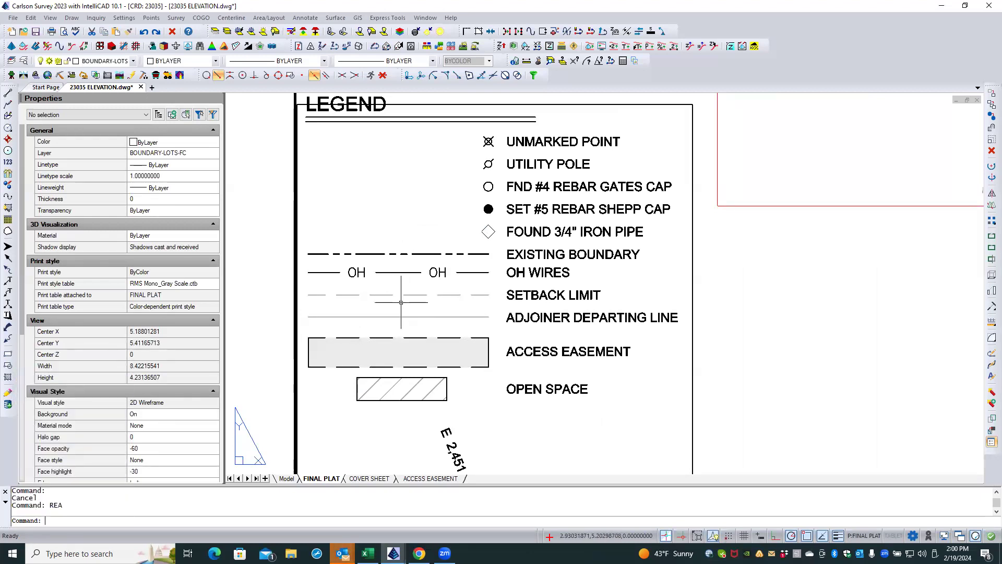
pyautogui.click(35, 32)
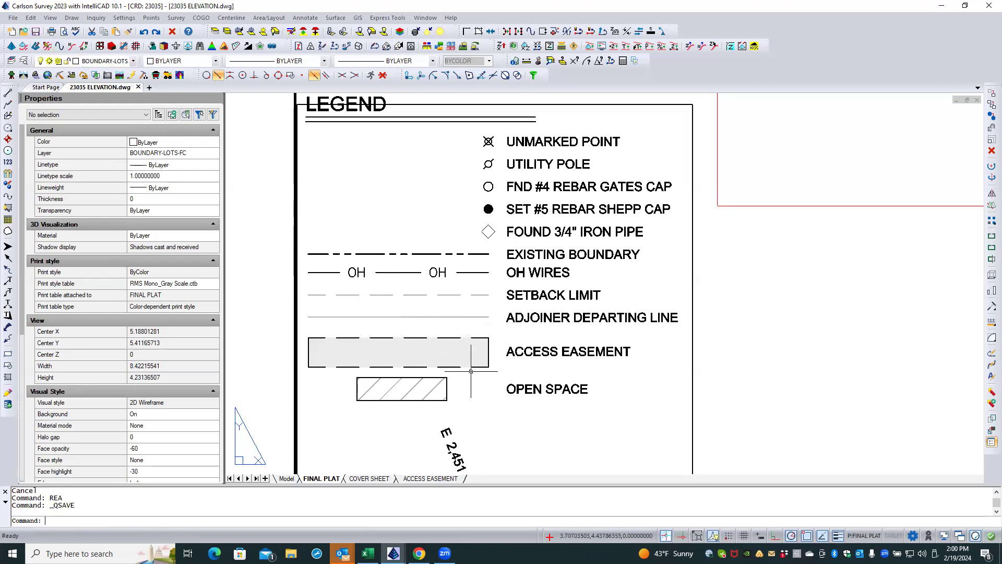
# - Recheck the selectability of the legend line samples and ACCESS EASEMENT box with a crossing selection, and clear it
pyautogui.click(421, 231)
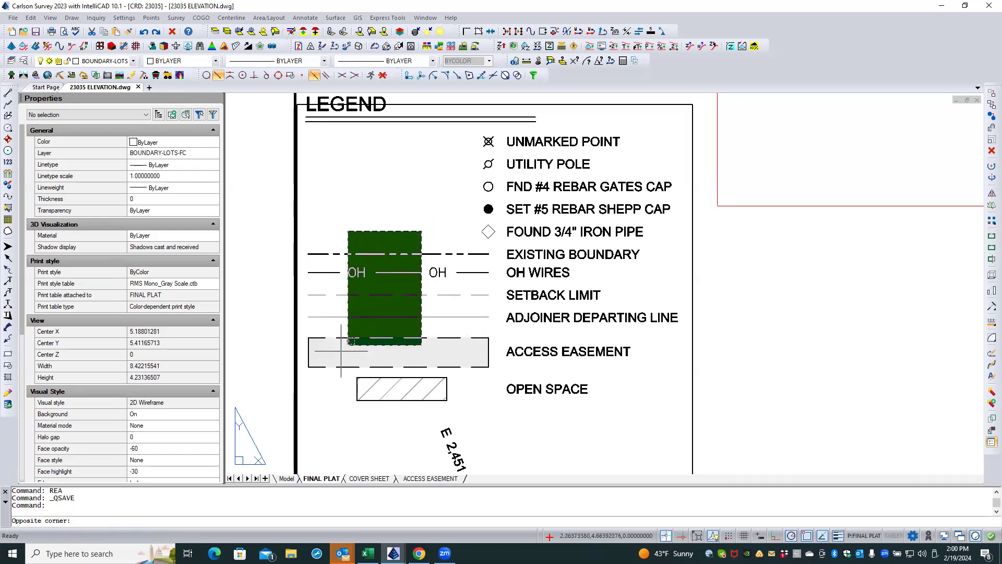
pyautogui.click(338, 360)
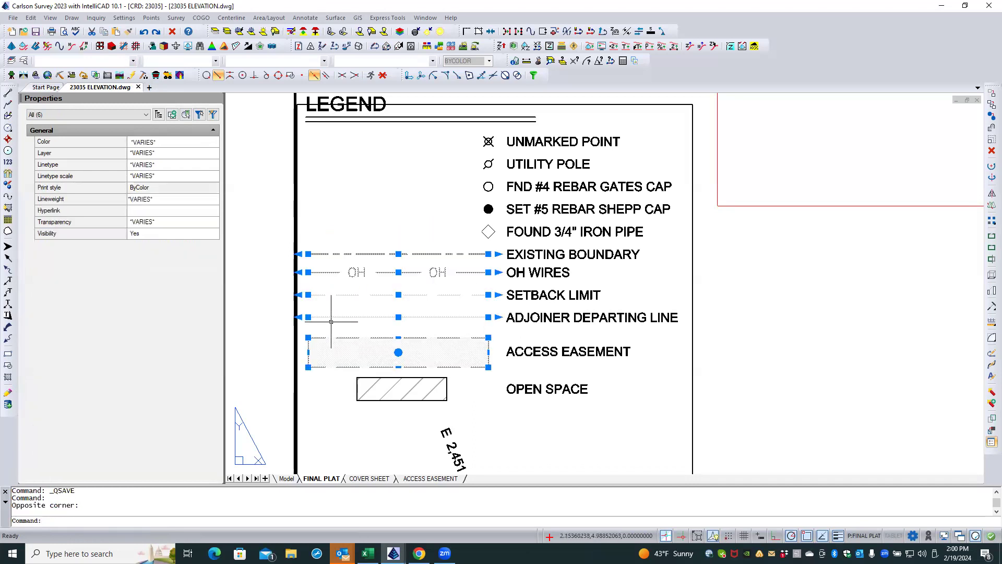
pyautogui.press('Escape')
pyautogui.press('Escape')
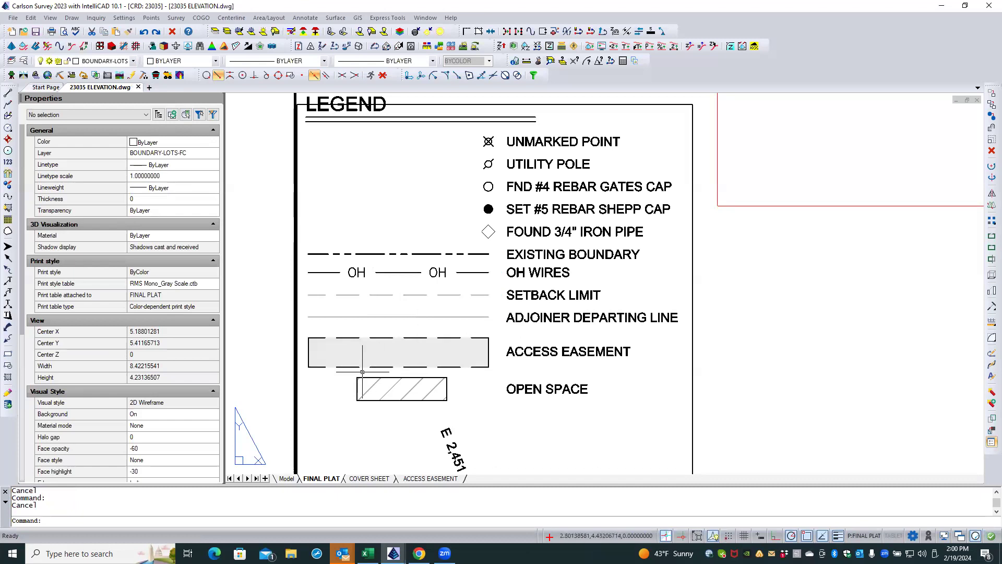
# - Move the hatched swatch straight right about 0.46 units by its upper-right corner, aligning it with the ACCESS EASEMENT box's right edge
pyautogui.click(348, 373)
pyautogui.click(458, 409)
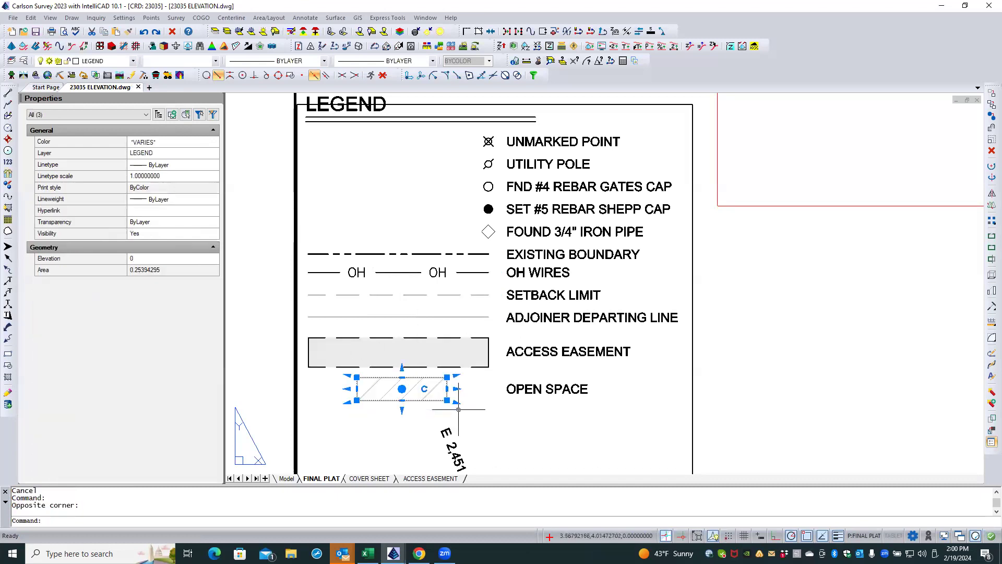
pyautogui.write('m')
pyautogui.press('Return')
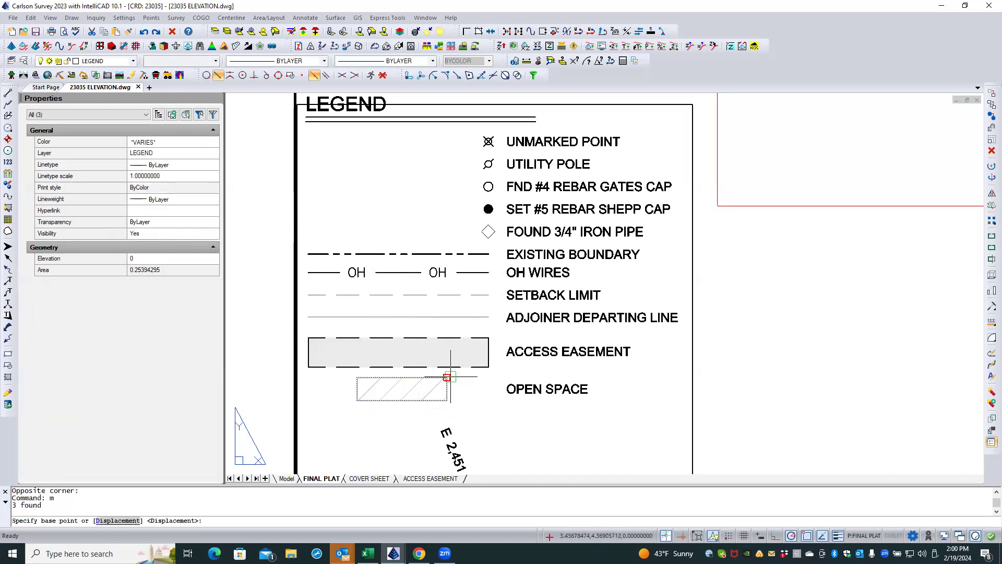
pyautogui.click(447, 376)
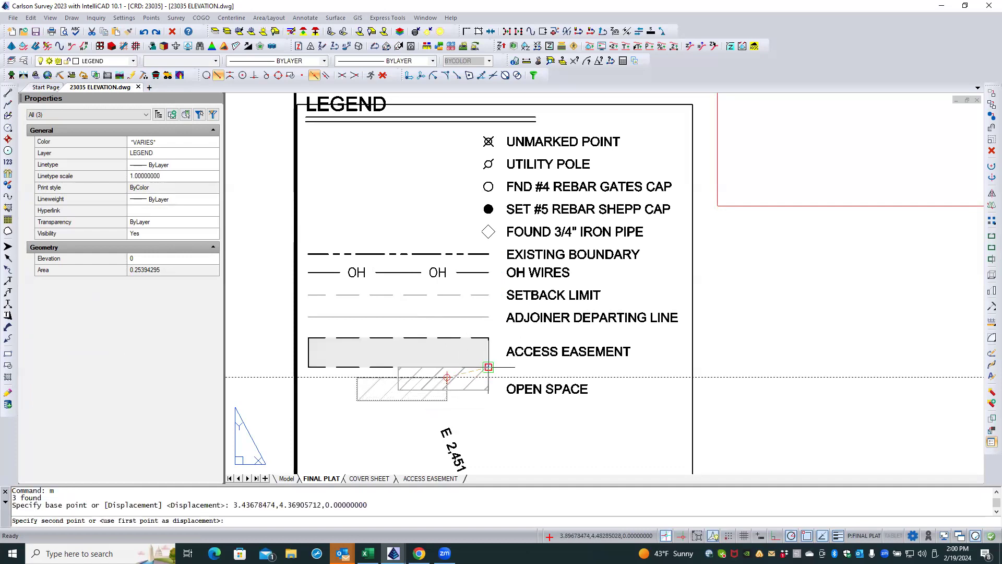
pyautogui.click(488, 377)
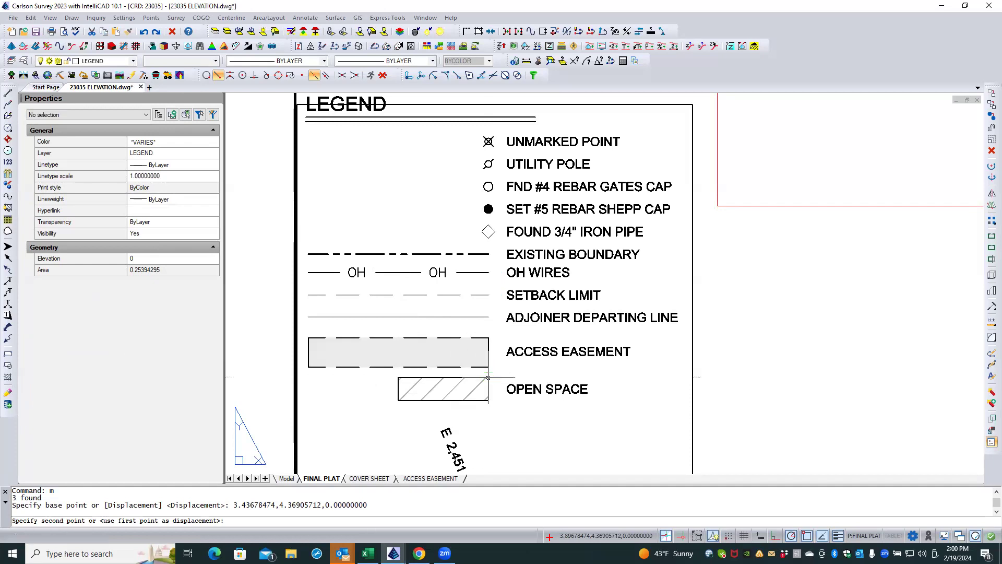
pyautogui.press('Escape')
pyautogui.press('Escape')
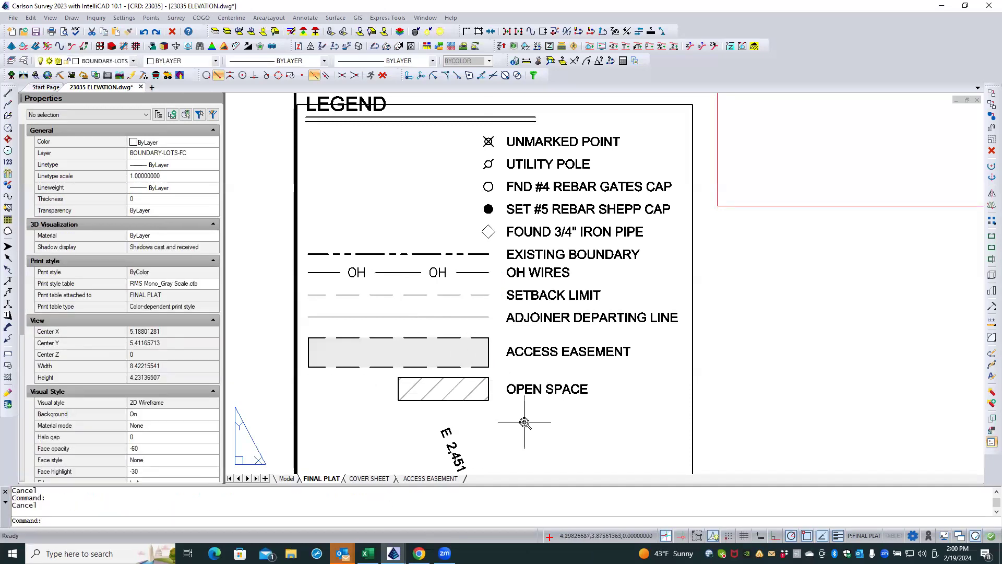
pyautogui.scroll(-3, 520, 422)
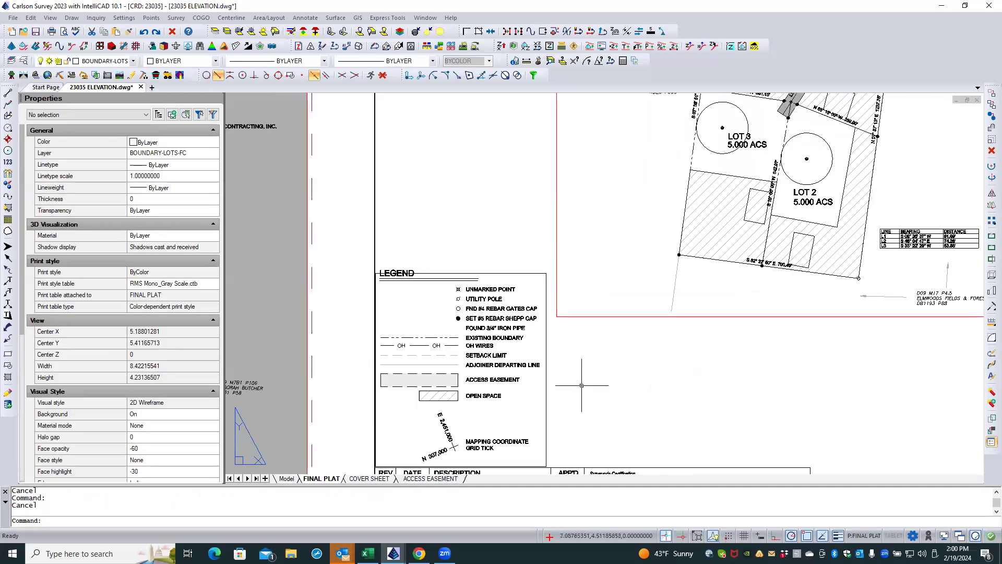
pyautogui.scroll(-3, 650, 380)
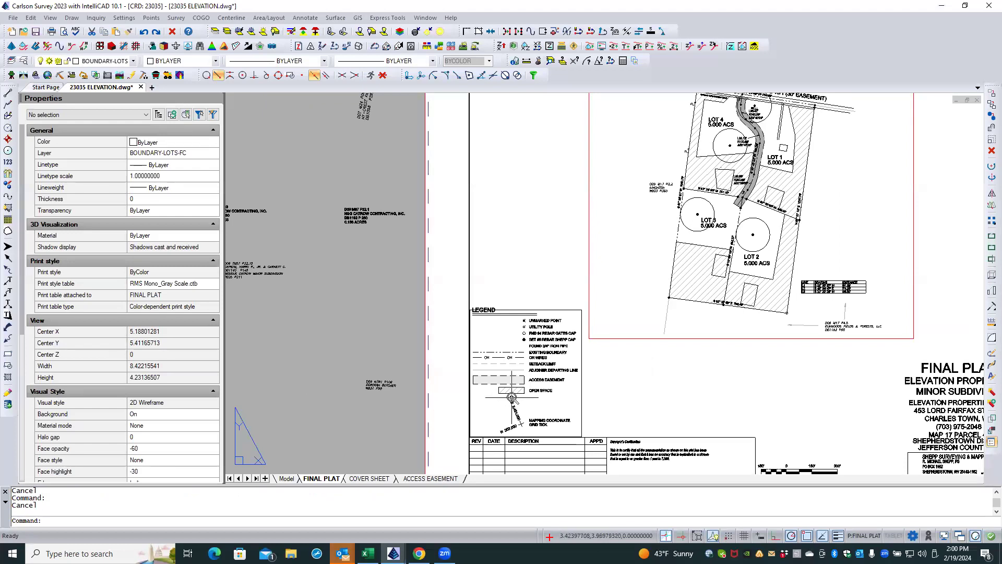
pyautogui.scroll(5, 515, 397)
pyautogui.scroll(1, 514, 396)
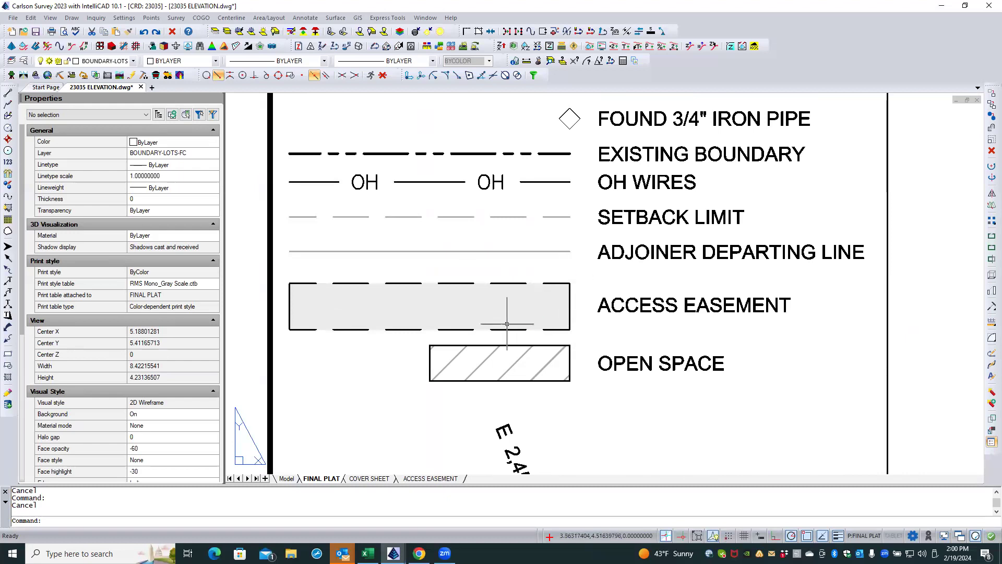
# - Examine the OPEN SPACE swatch's size and alignment against the other legend entries and the surrounding plat
pyautogui.scroll(3, 501, 319)
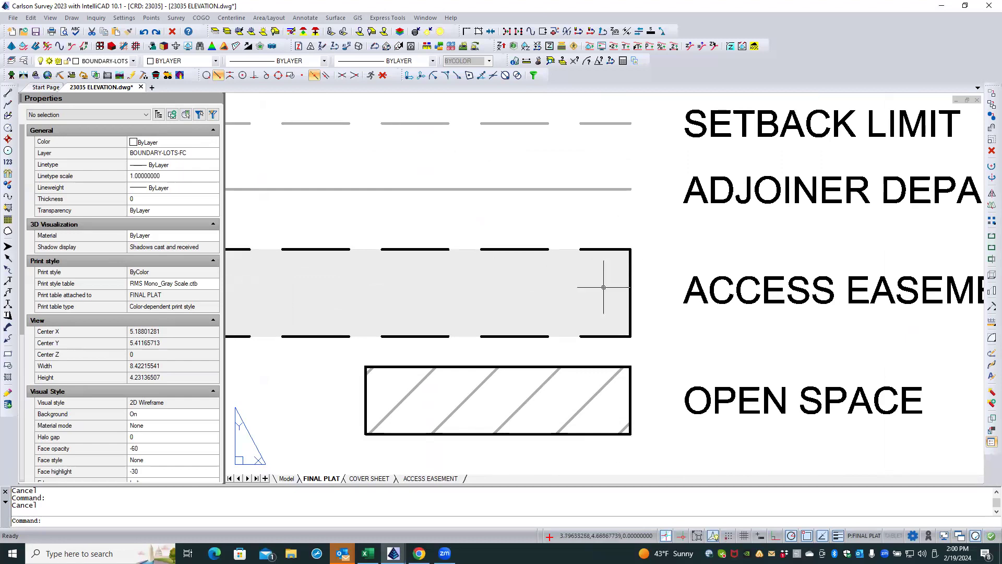
pyautogui.scroll(-3, 547, 326)
pyautogui.scroll(-2, 546, 326)
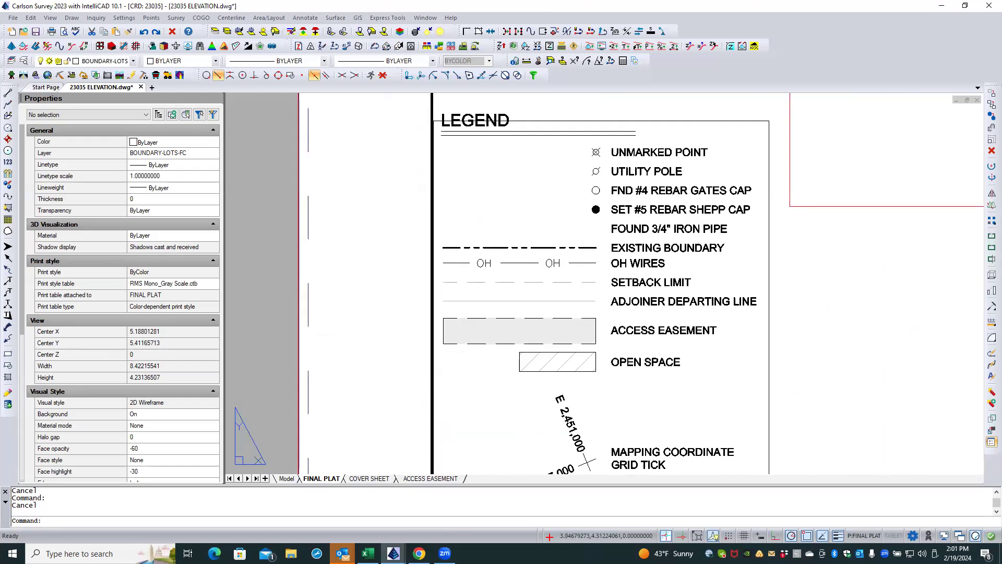
pyautogui.scroll(-3, 452, 378)
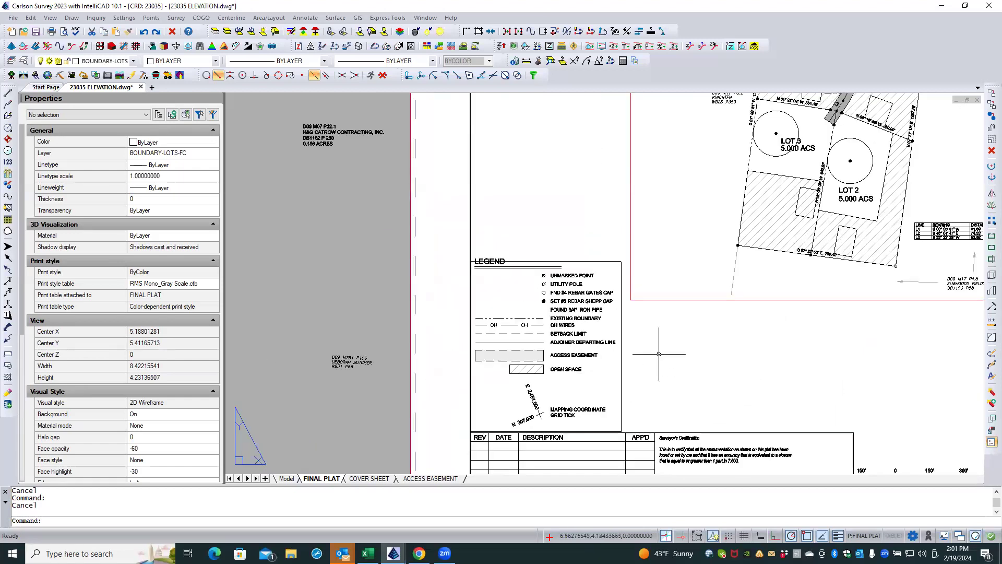
pyautogui.scroll(-1, 668, 353)
pyautogui.moveTo(668, 353); pyautogui.dragTo(614, 386, button='middle')
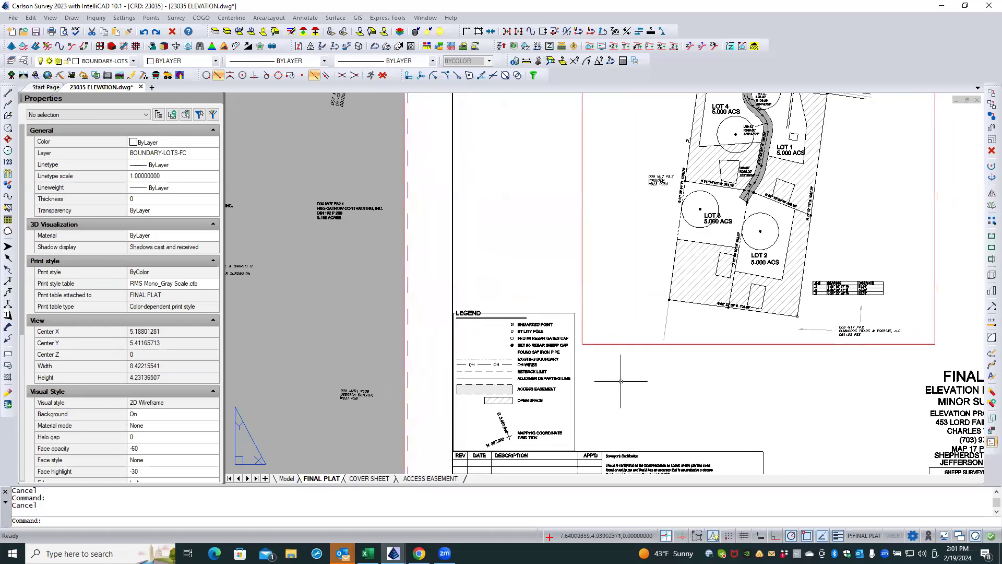
pyautogui.scroll(2, 501, 389)
pyautogui.scroll(3, 446, 410)
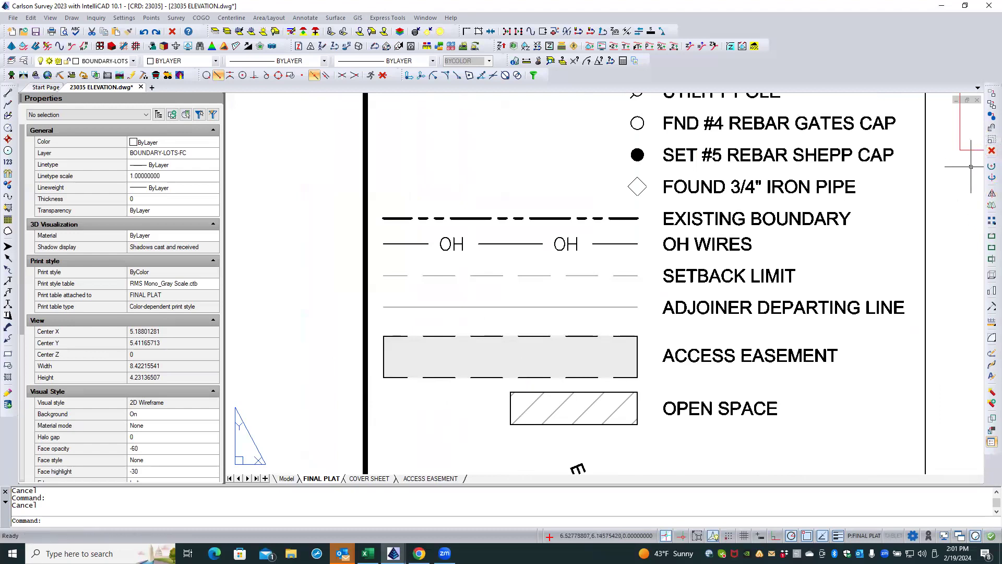
pyautogui.click(989, 260)
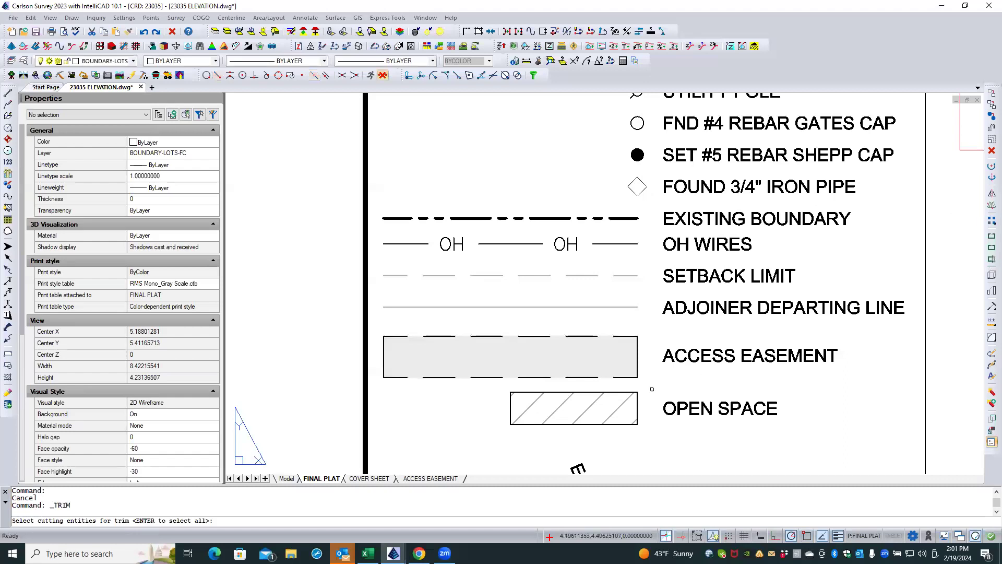
pyautogui.click(516, 385)
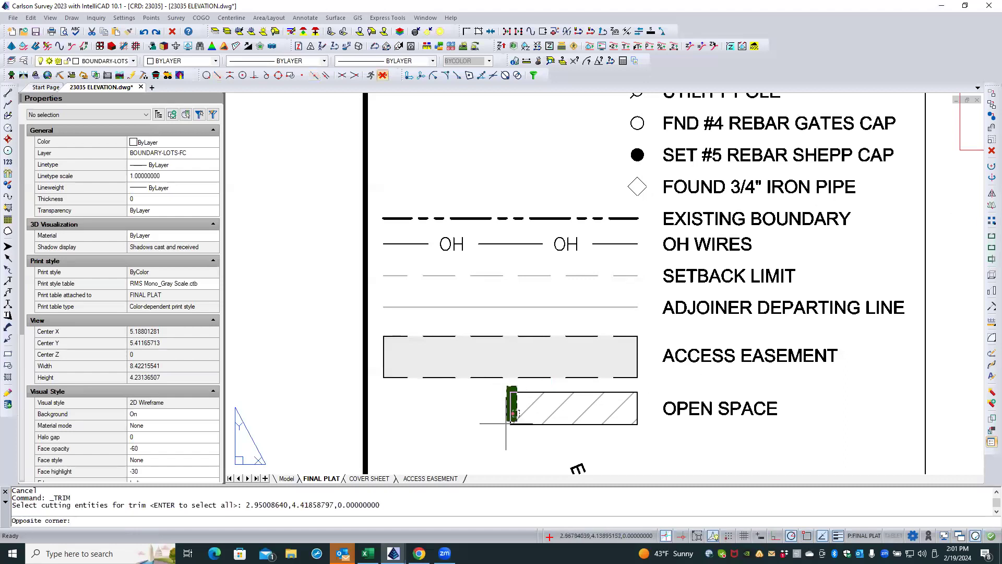
pyautogui.click(504, 430)
pyautogui.press('Return')
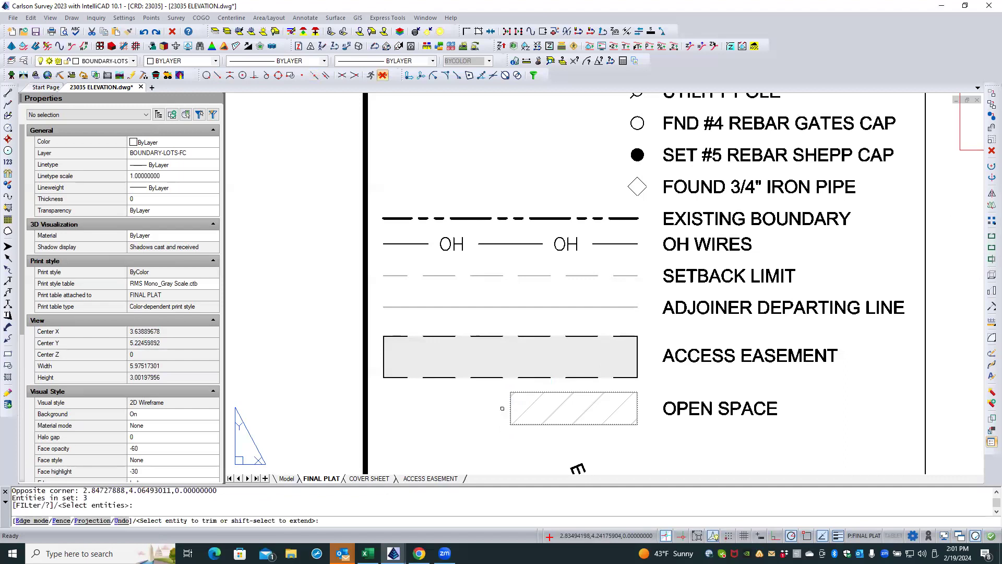
pyautogui.press('Escape')
pyautogui.press('Escape')
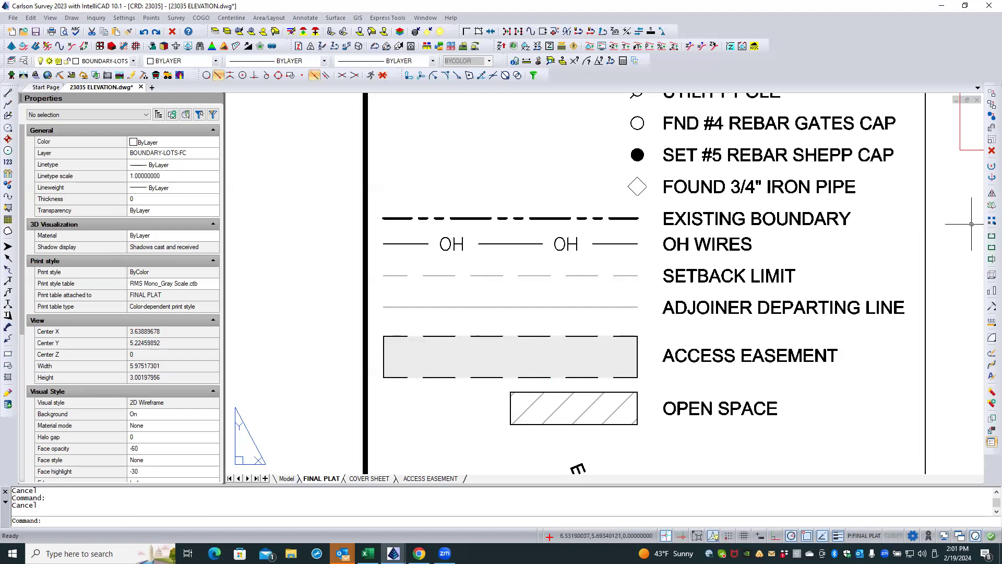
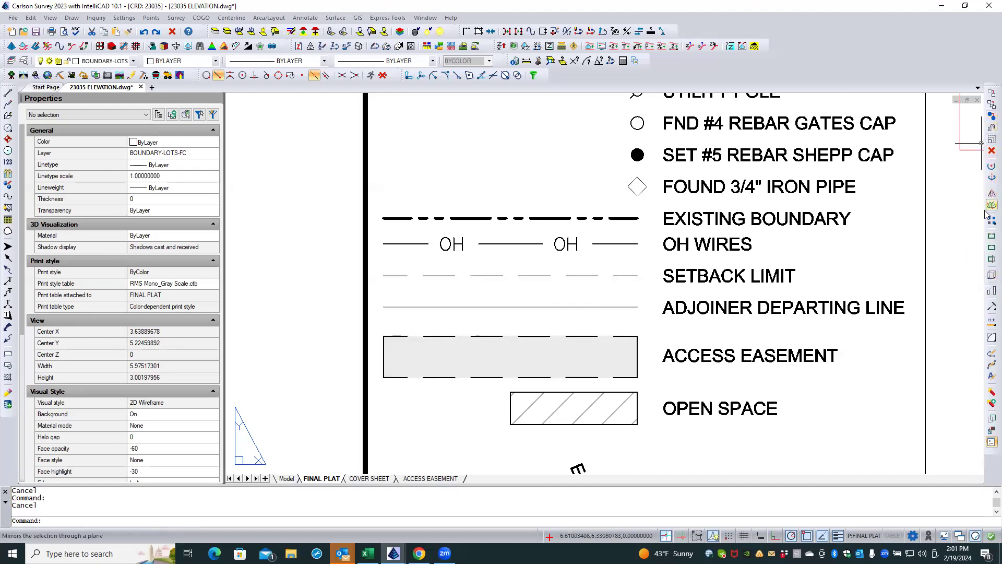
# - Stretch the left side of the OPEN SPACE swatch outline 1 unit left, in line with the ACCESS EASEMENT box's left edge
pyautogui.click(31, 18)
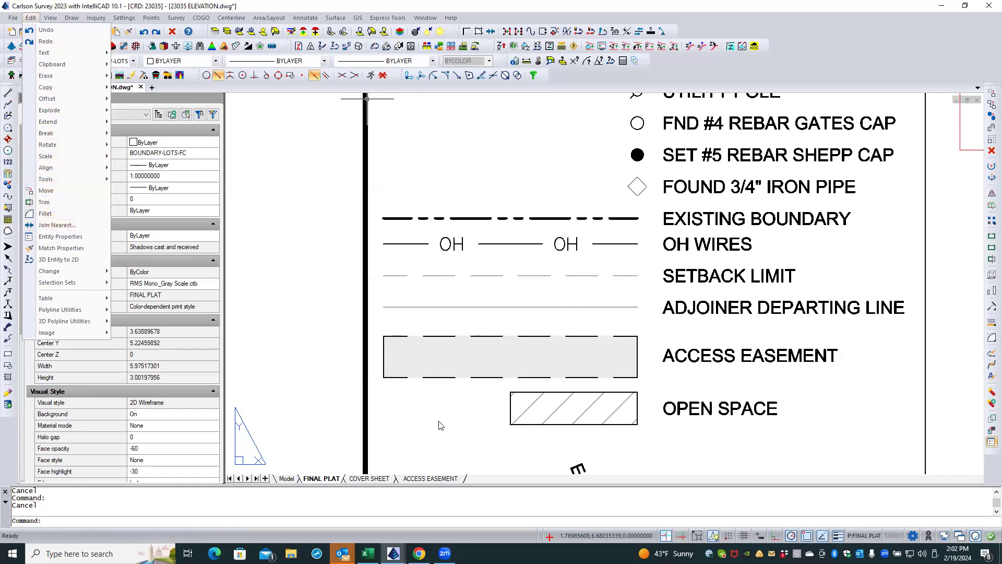
pyautogui.click(534, 462)
pyautogui.write('stretch')
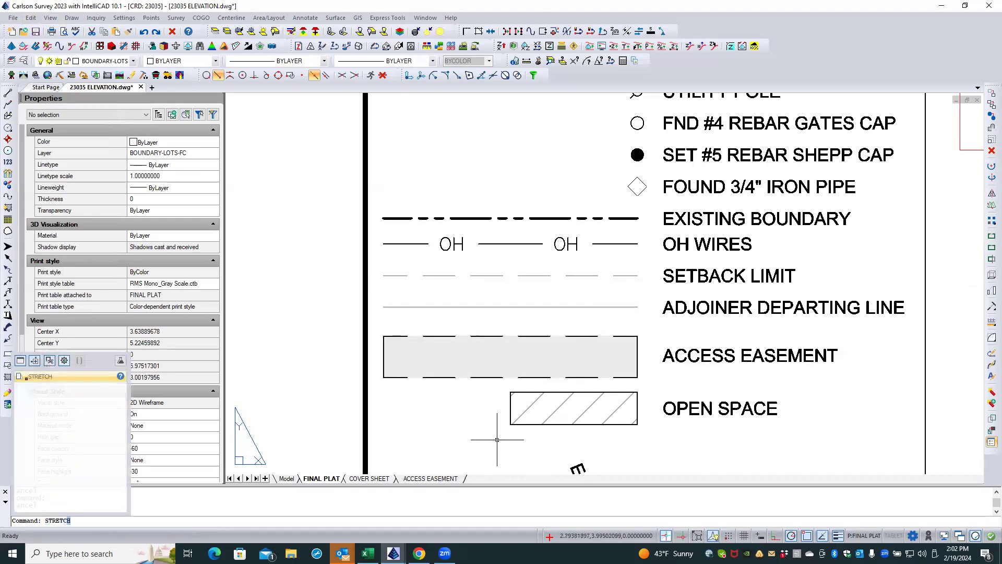
pyautogui.press('Return')
pyautogui.click(519, 432)
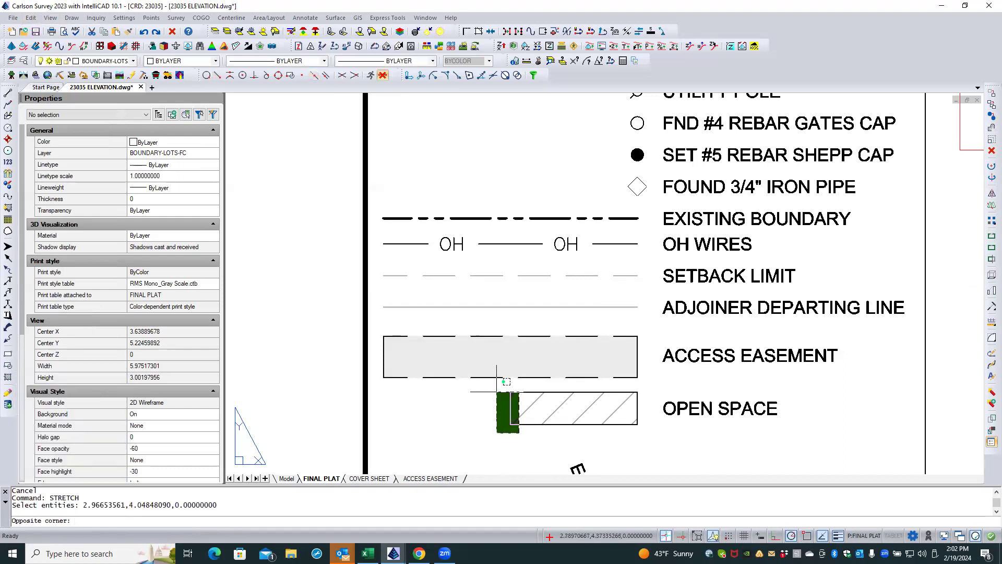
pyautogui.click(498, 387)
pyautogui.press('Return')
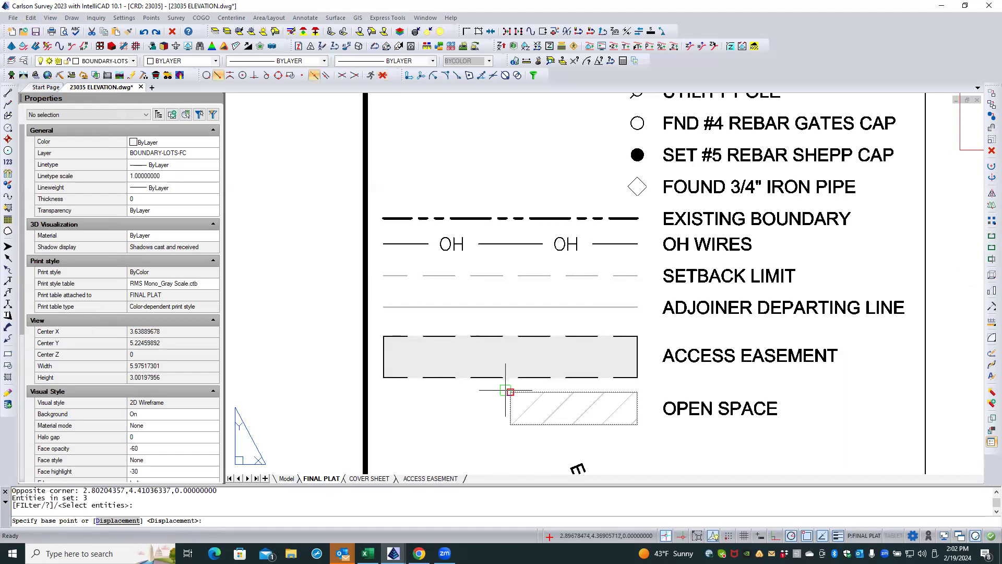
pyautogui.click(511, 392)
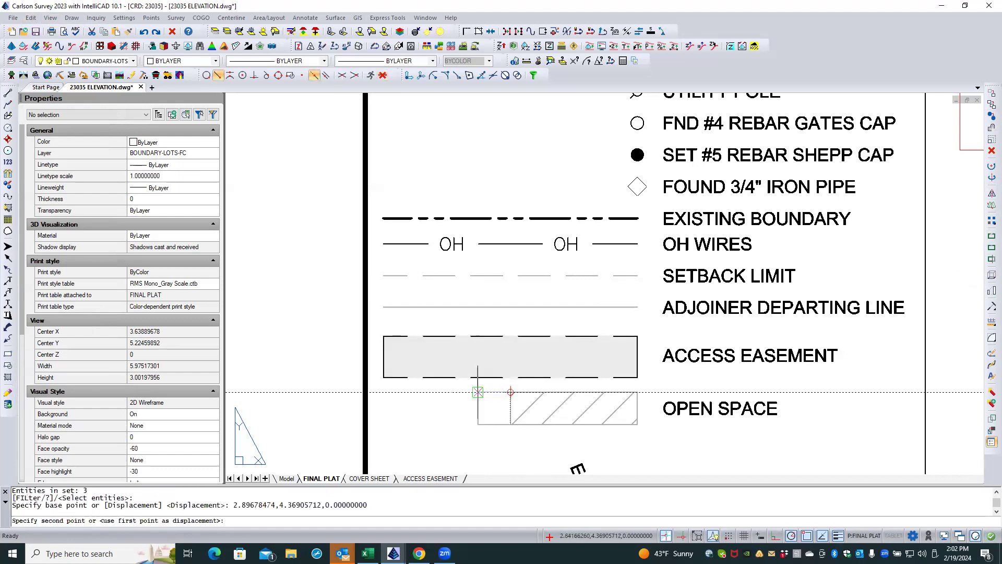
pyautogui.click(383, 391)
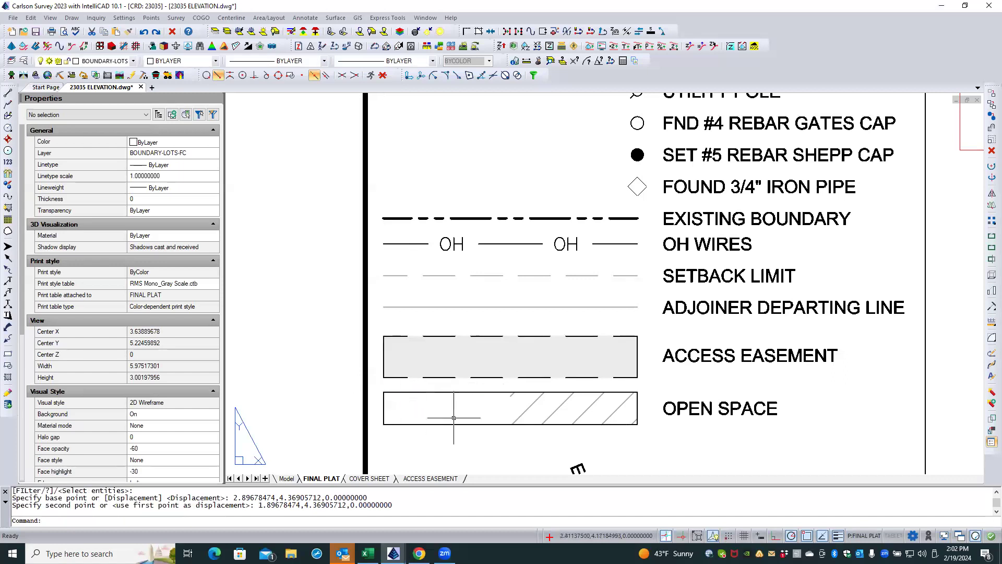
# - Stretch both left corners of the OPEN SPACE hatch to the outline's left corners so the pattern fills the whole box
pyautogui.press('Escape')
pyautogui.click(513, 395)
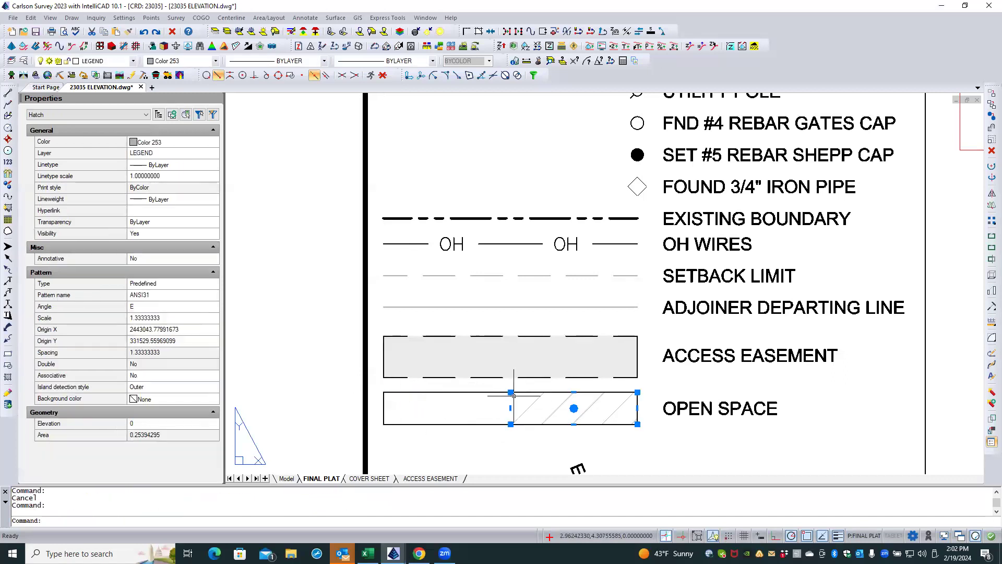
pyautogui.click(511, 392)
pyautogui.click(384, 391)
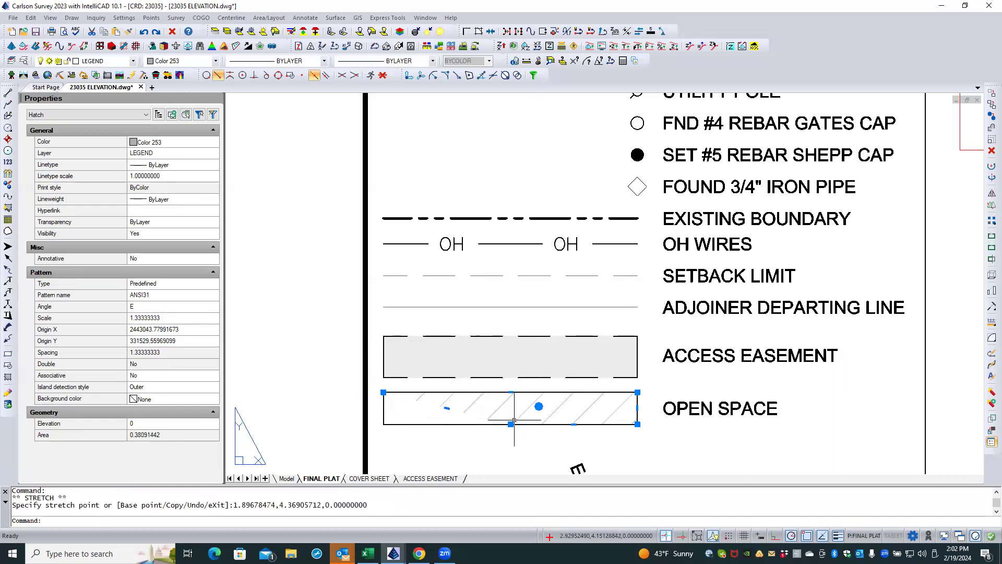
pyautogui.click(511, 423)
pyautogui.click(384, 424)
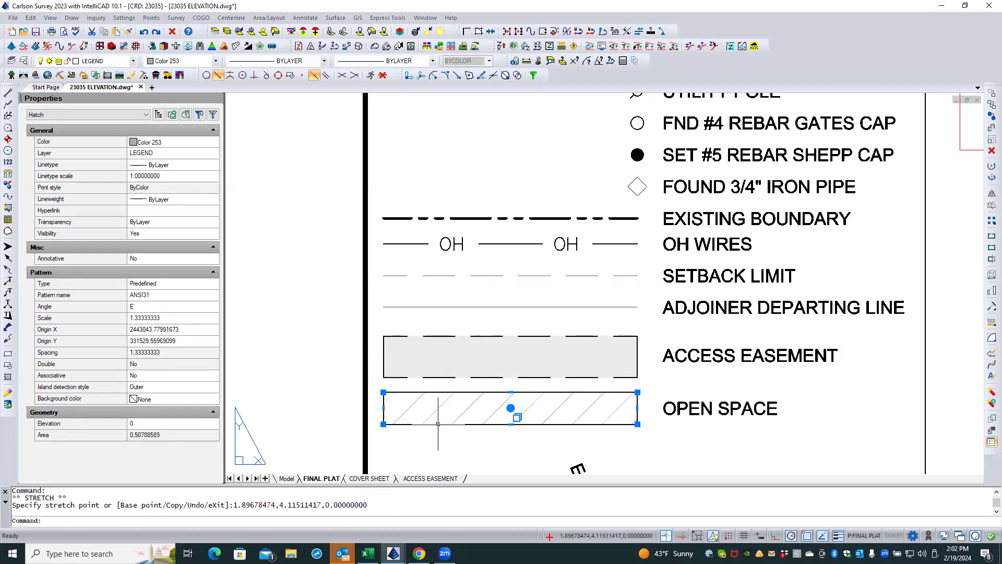
pyautogui.press('Escape')
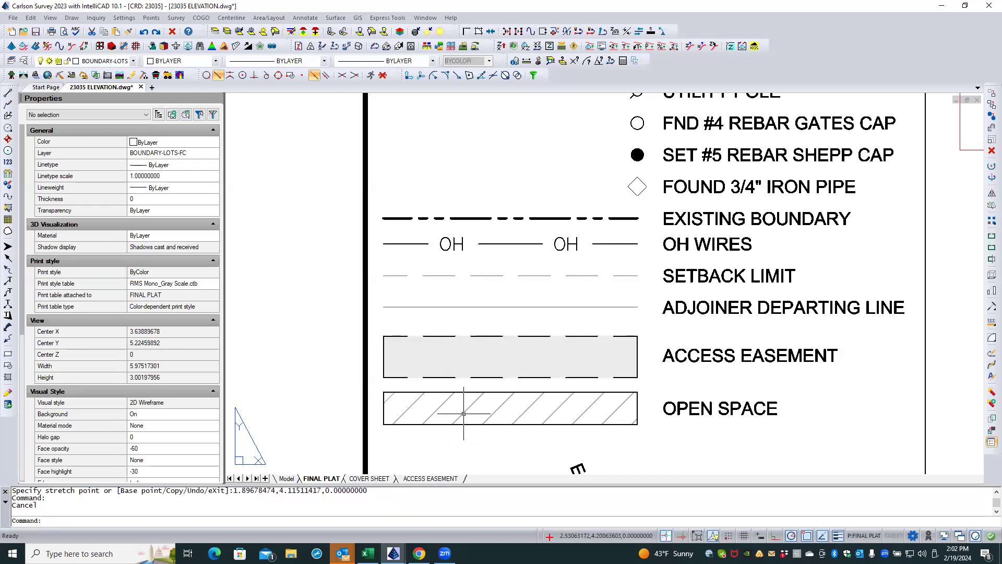
# - Change the draw order of the OPEN SPACE hatch and clear the selection
pyautogui.click(463, 414)
pyautogui.rightClick(452, 439)
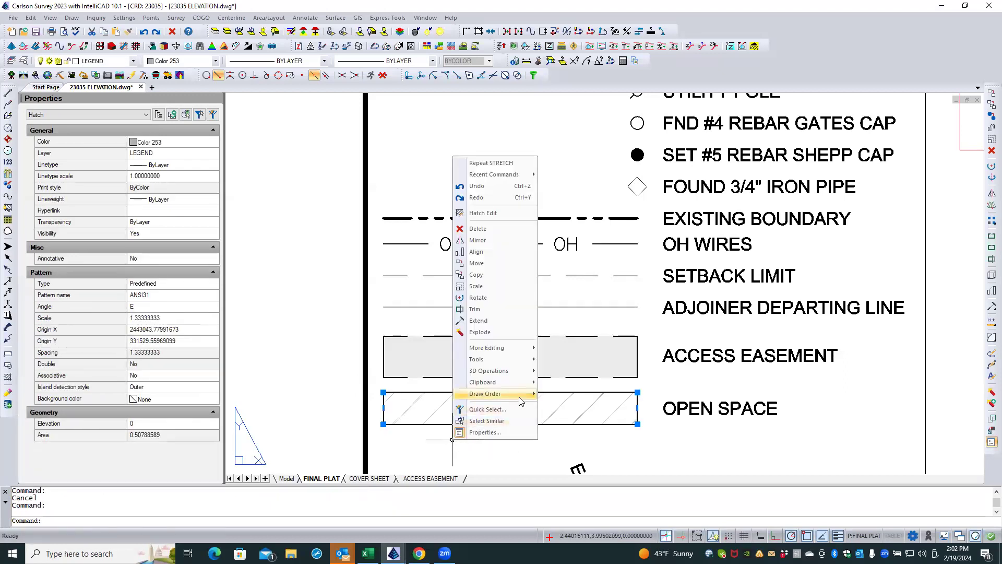
pyautogui.moveTo(519, 401)
pyautogui.click(553, 406)
pyautogui.press('Escape')
pyautogui.press('Escape')
pyautogui.scroll(-2, 491, 370)
pyautogui.scroll(-2, 662, 374)
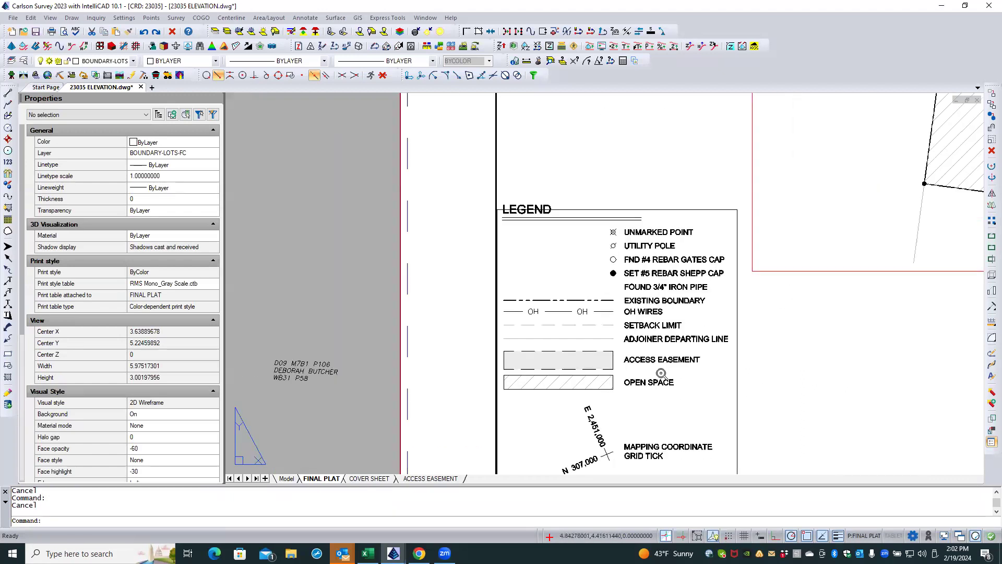
pyautogui.scroll(-2, 522, 349)
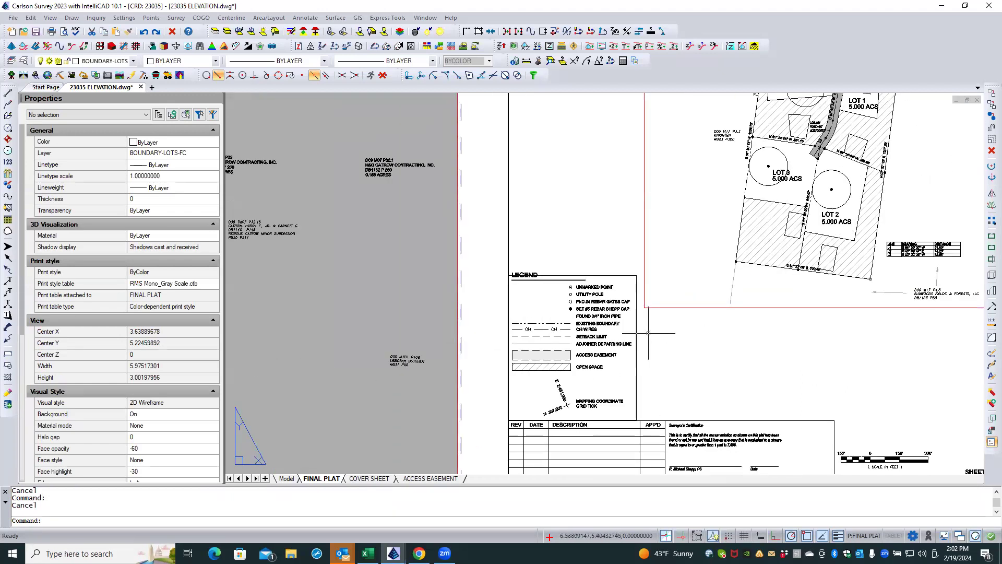
pyautogui.scroll(3, 599, 287)
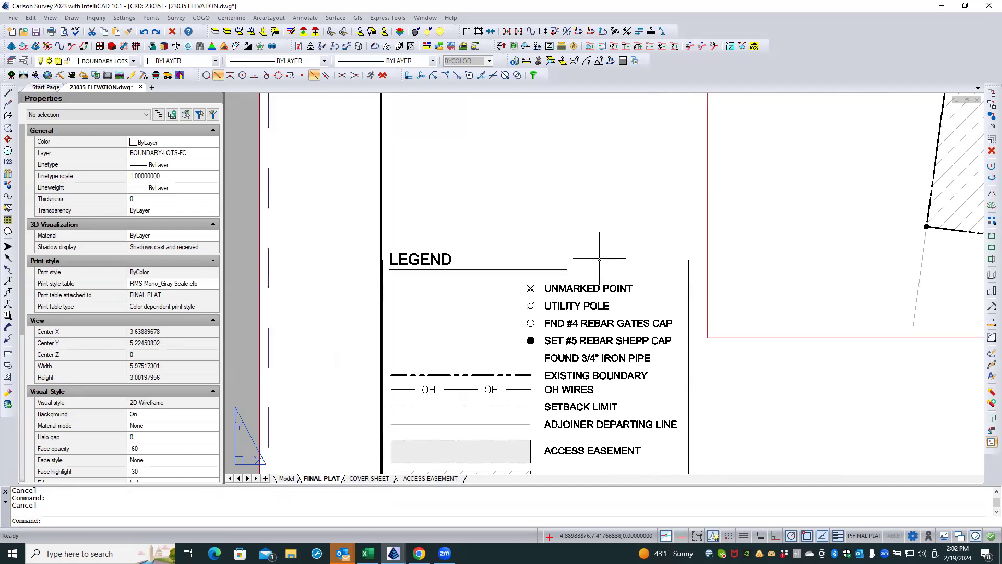
pyautogui.click(599, 259)
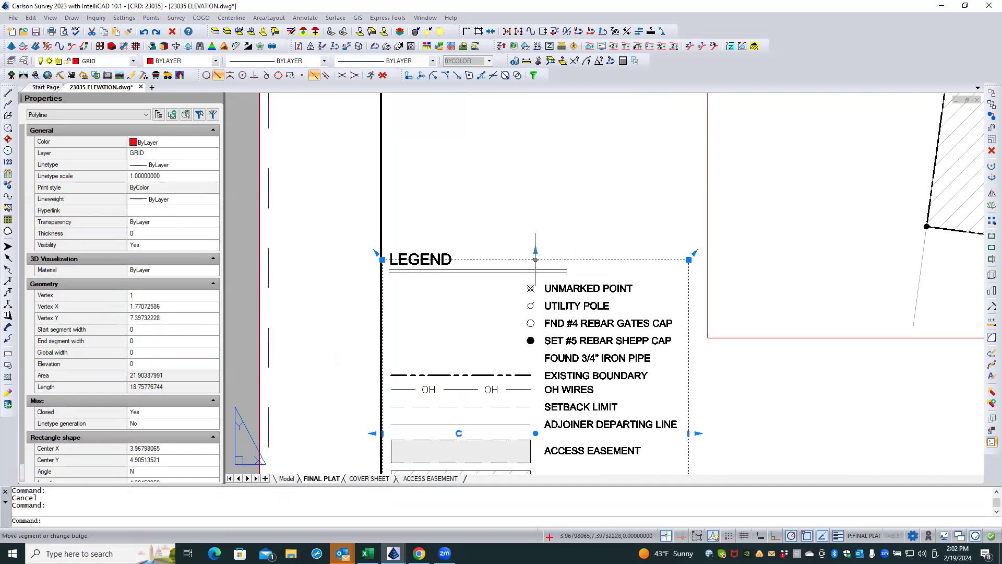
pyautogui.click(535, 260)
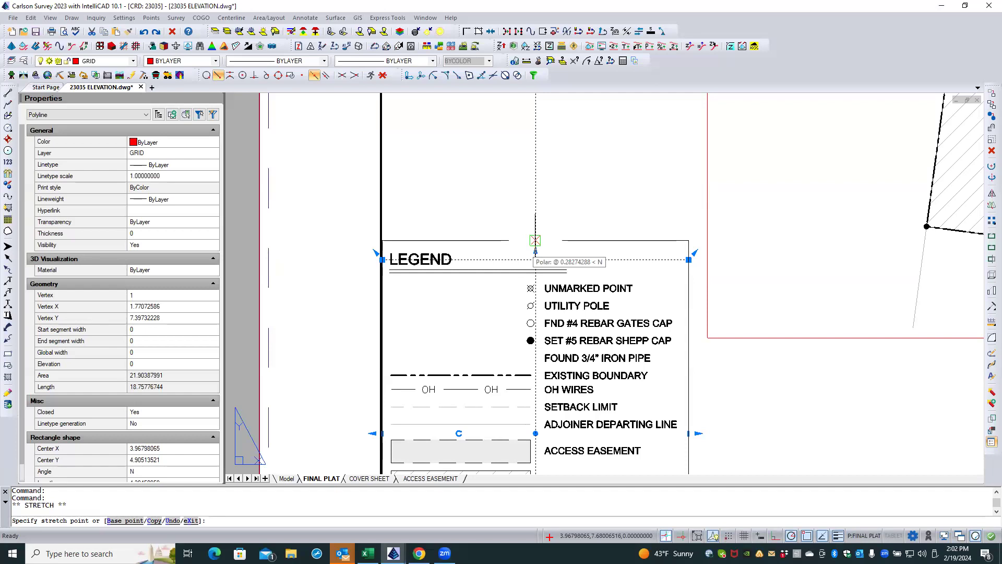
pyautogui.press('Escape')
pyautogui.press('Escape')
# - Stretch the legend frame's upper-left corner up about 0.22 units onto the thick sheet border, using the Nearest snap
pyautogui.scroll(2, 417, 245)
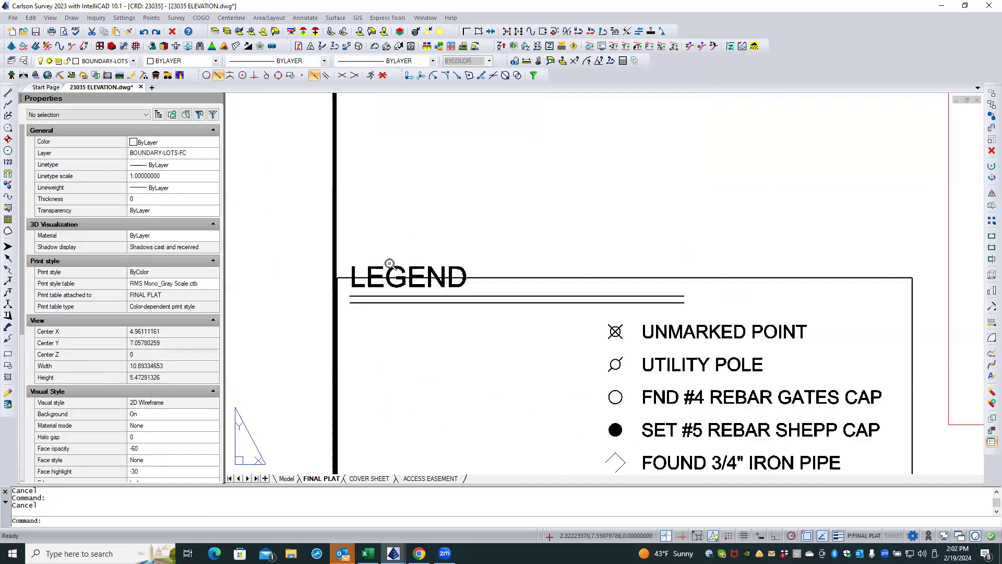
pyautogui.scroll(2, 344, 271)
pyautogui.click(343, 281)
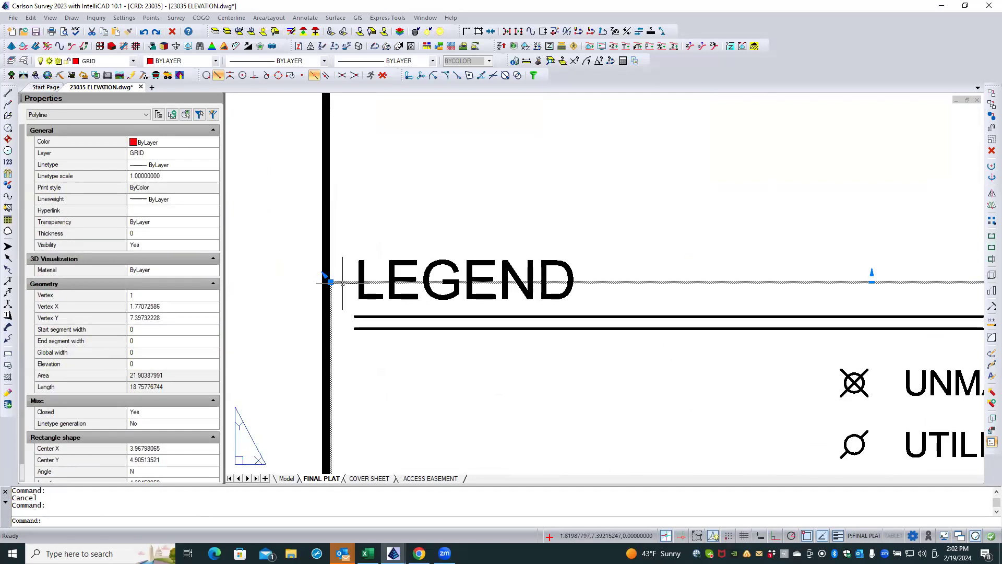
pyautogui.moveTo(331, 282)
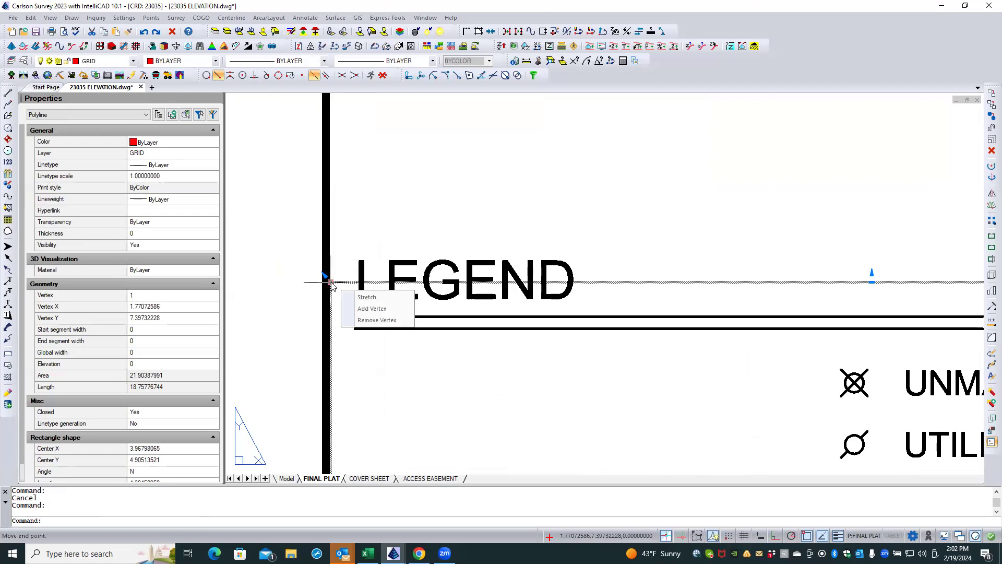
pyautogui.keyDown('shift'); pyautogui.rightClick(336, 234); pyautogui.keyUp('shift')
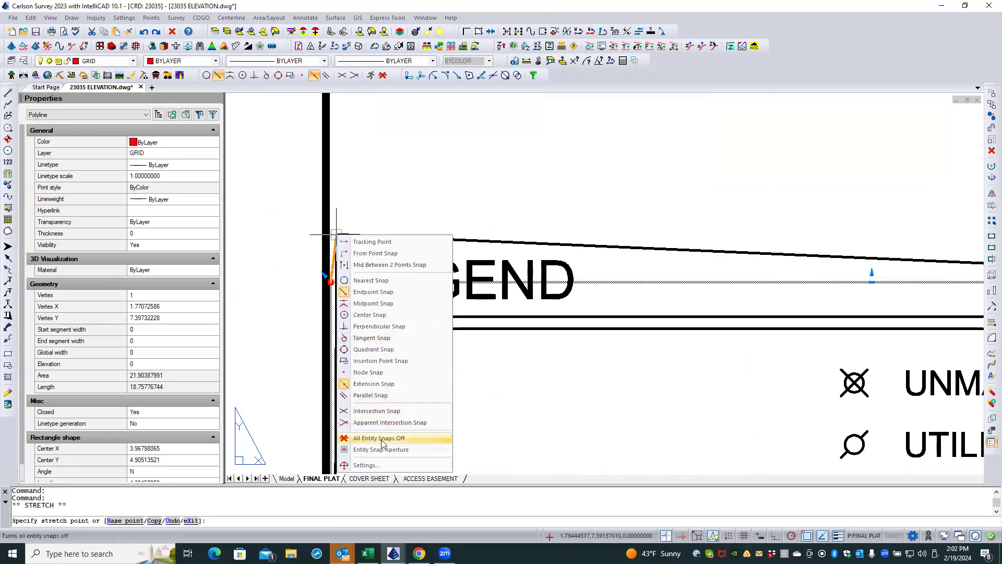
pyautogui.click(362, 281)
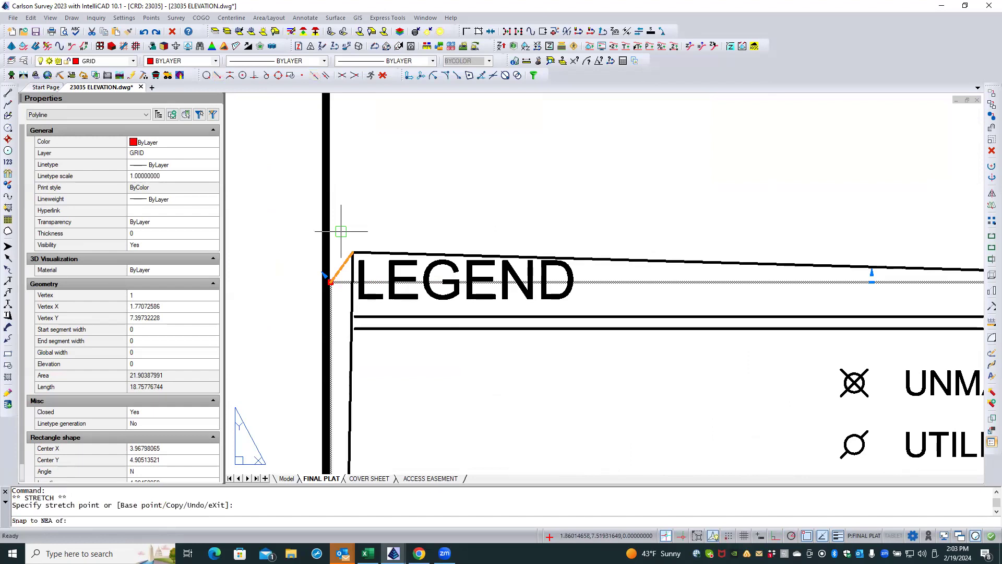
pyautogui.click(325, 230)
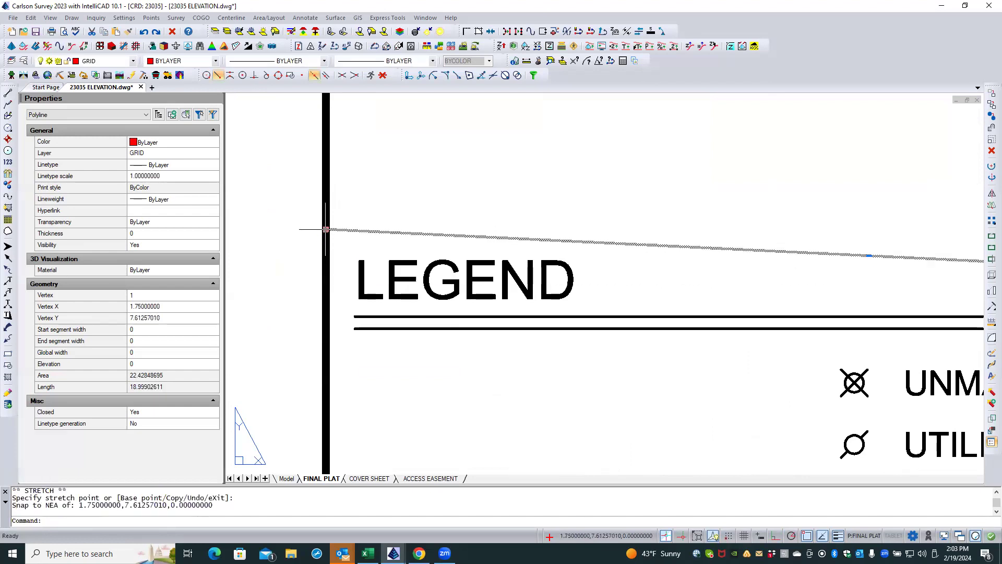
# - Stretch the legend frame's lower-left corner onto the upper-left corner of the revision table, using the Endpoint snap
pyautogui.scroll(-5, 360, 191)
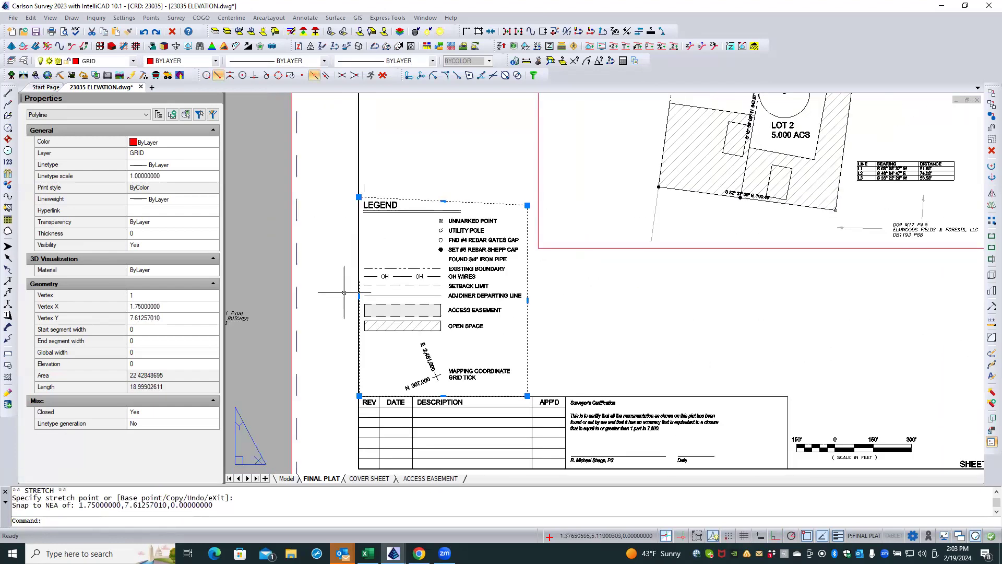
pyautogui.scroll(5, 358, 389)
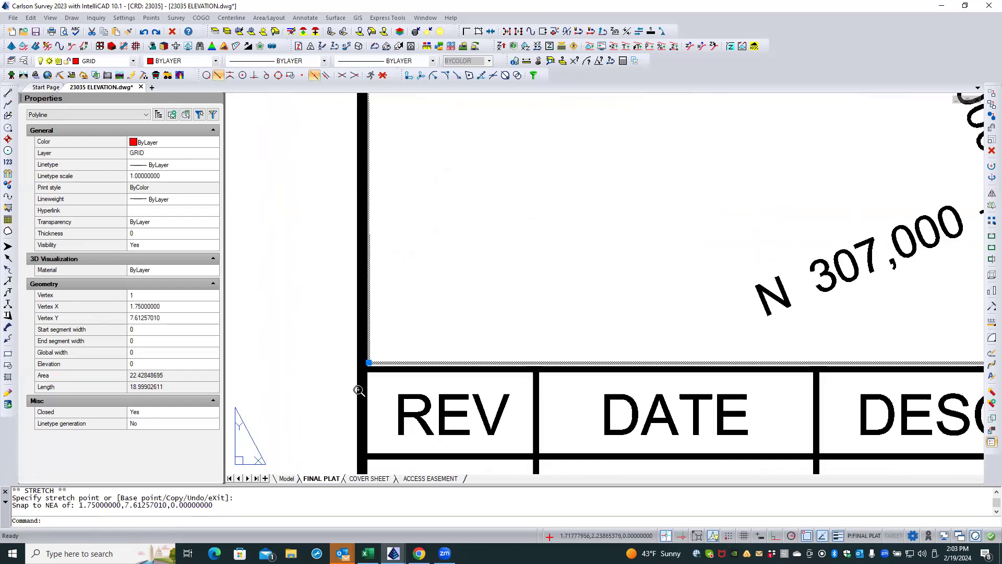
pyautogui.click(368, 362)
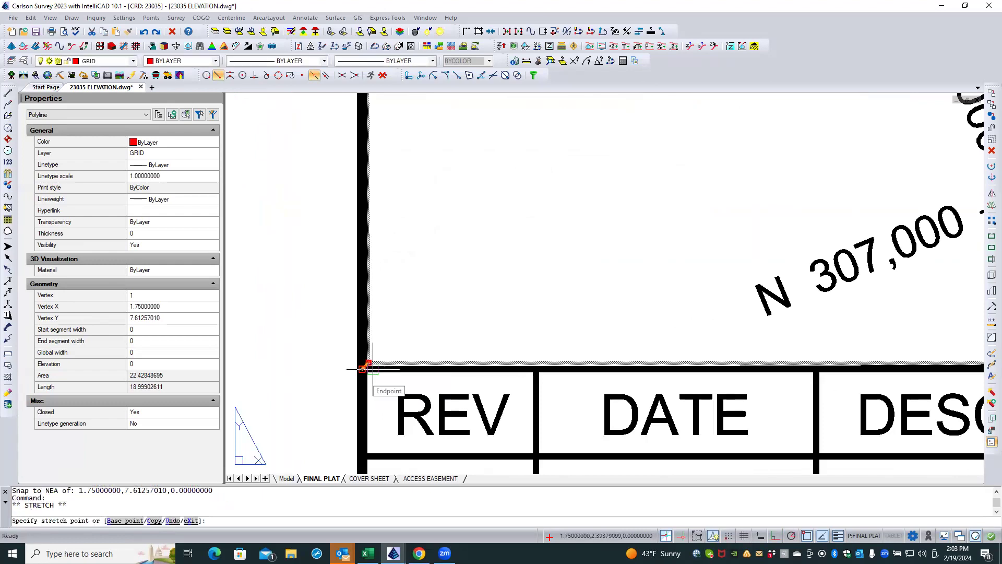
pyautogui.click(372, 369)
# - Stretch the legend frame's lower-right corner straight down onto the revision table's top line with the Nearest snap, and clear the selection
pyautogui.scroll(-4, 284, 368)
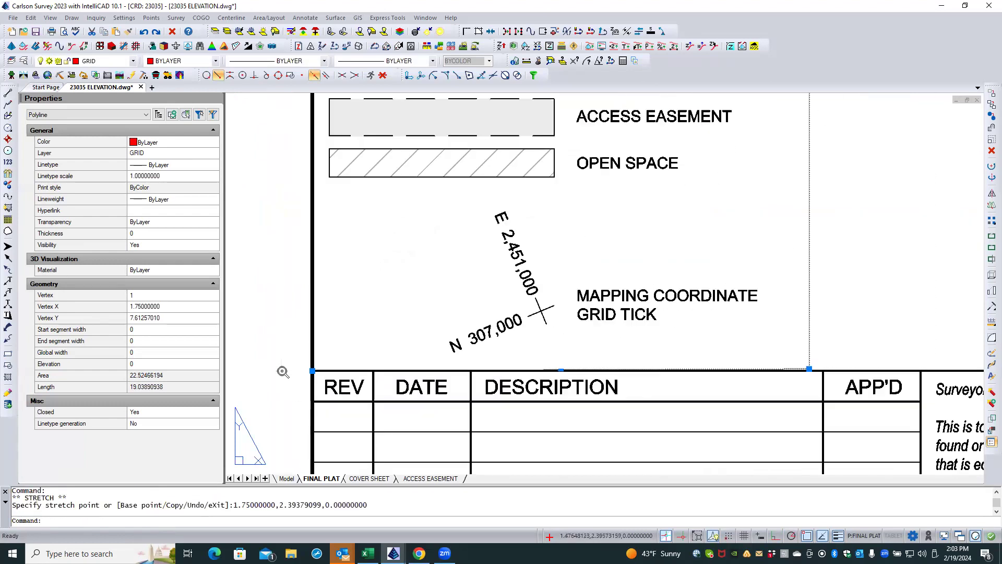
pyautogui.scroll(-1, 282, 372)
pyautogui.click(710, 368)
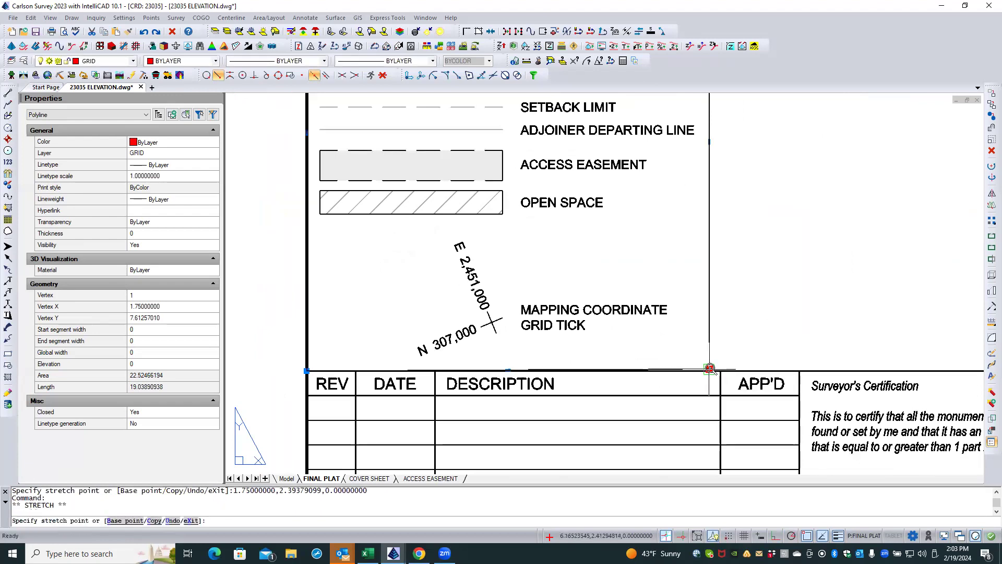
pyautogui.scroll(5, 710, 368)
pyautogui.keyDown('shift'); pyautogui.rightClick(701, 398); pyautogui.keyUp('shift')
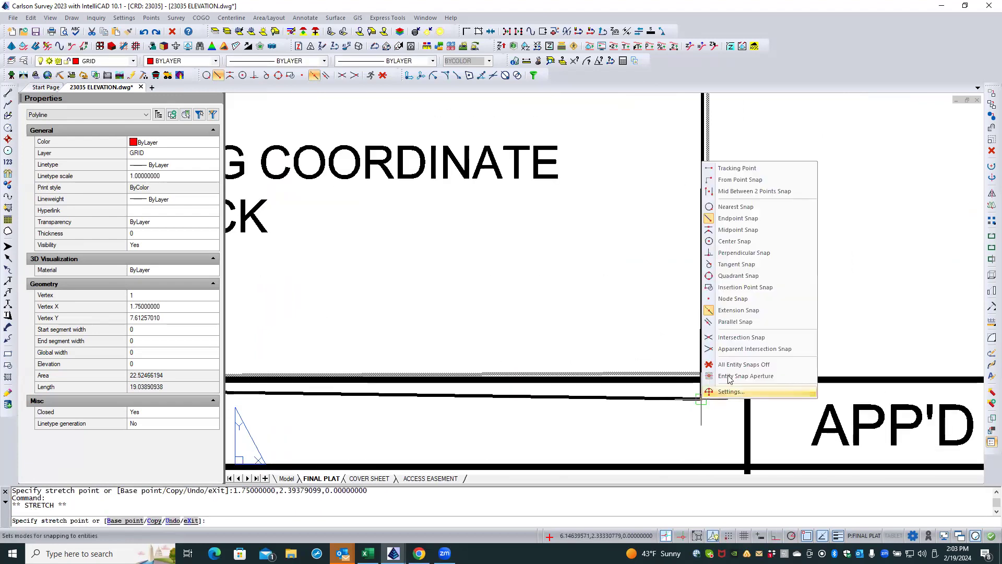
pyautogui.click(728, 207)
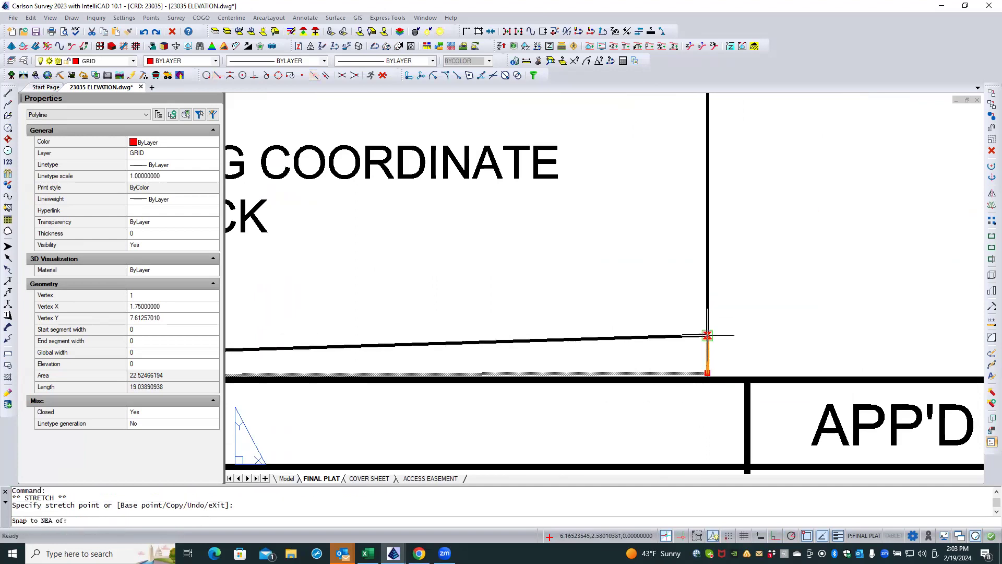
pyautogui.click(707, 378)
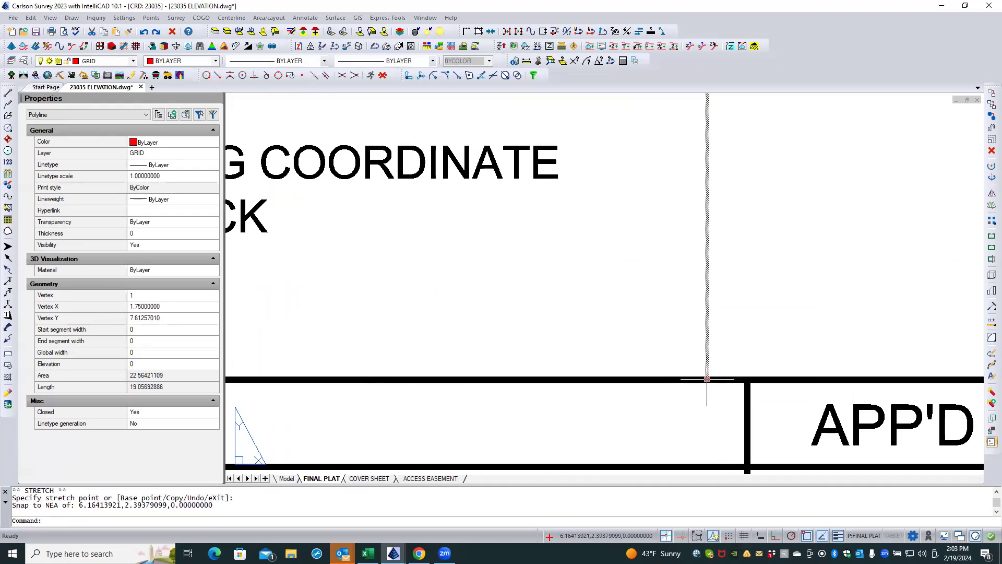
pyautogui.scroll(-5, 700, 421)
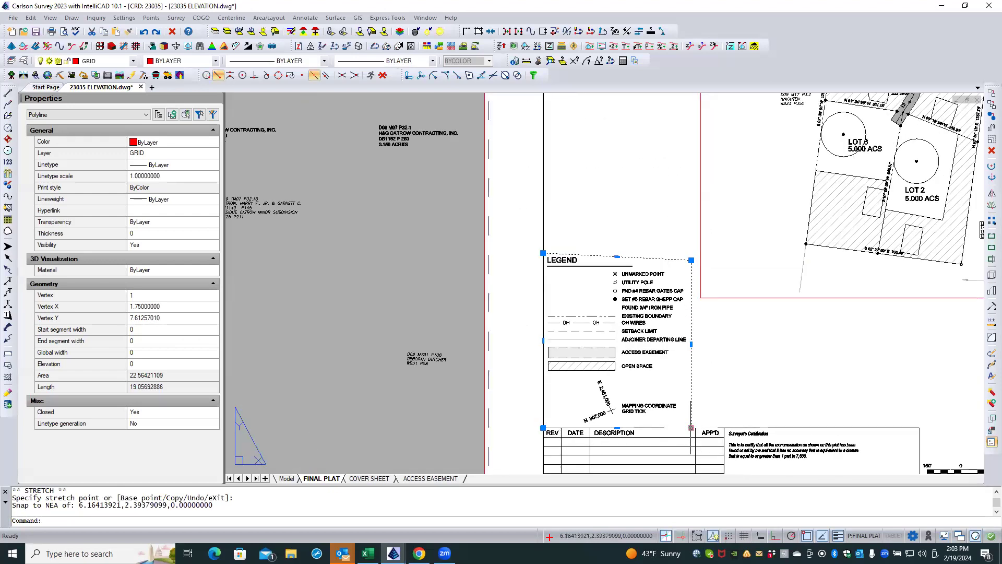
pyautogui.scroll(4, 697, 252)
pyautogui.scroll(-2, 606, 222)
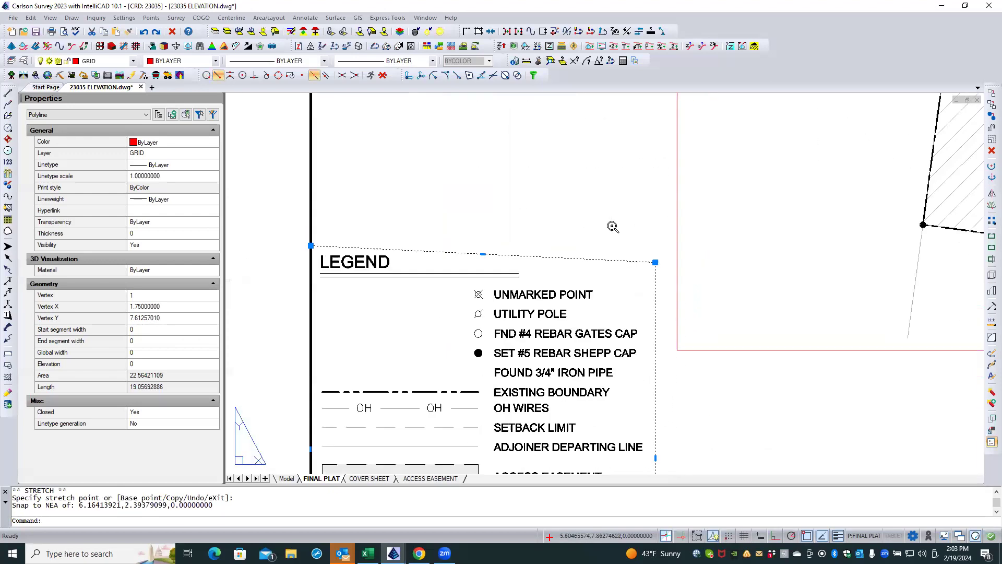
pyautogui.press('Escape')
pyautogui.press('Escape')
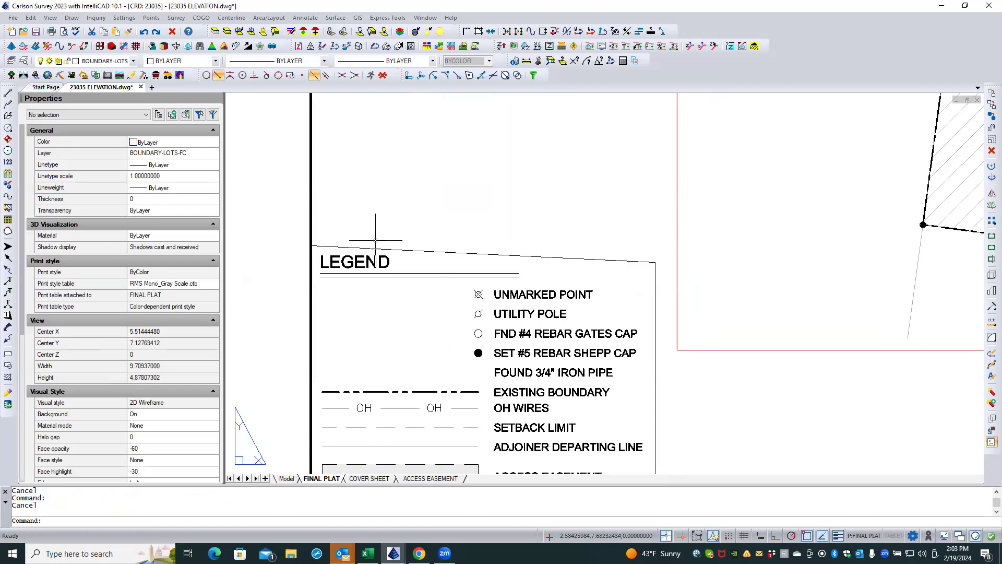
# - Draw a horizontal 2D polyline about 4.54 units long from the legend frame's upper-left corner to just past its right side as a guide
pyautogui.click(8, 106)
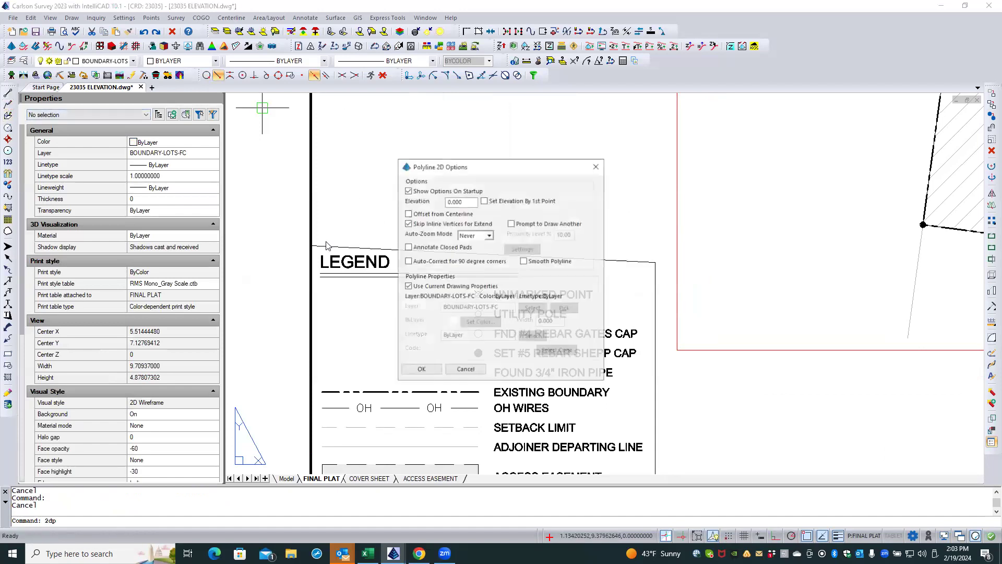
pyautogui.click(419, 370)
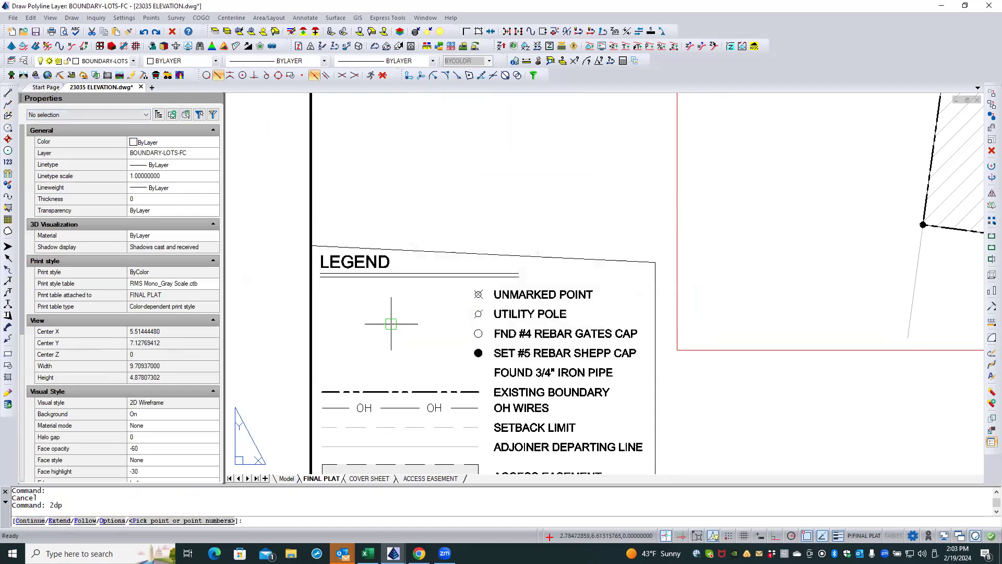
pyautogui.click(311, 245)
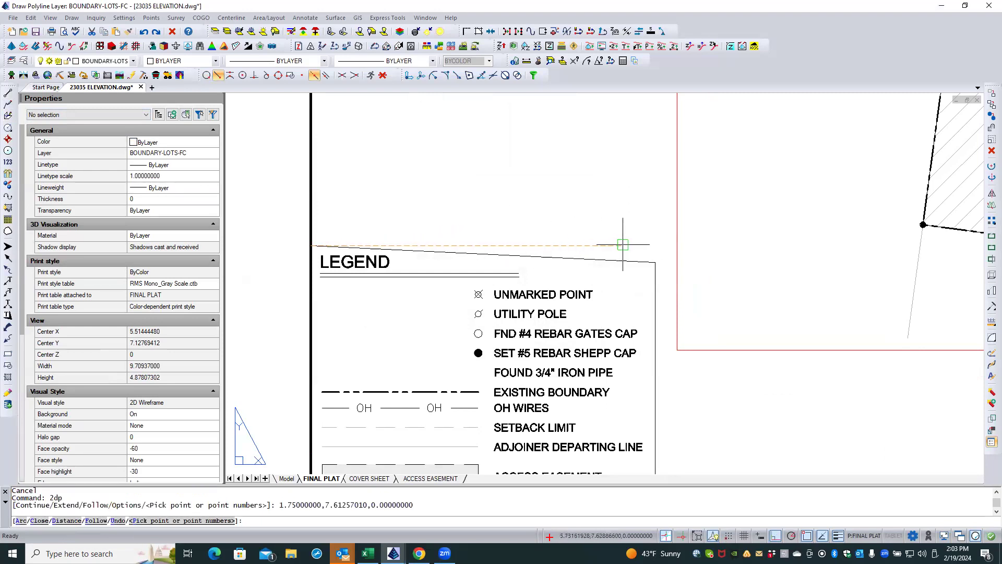
pyautogui.click(664, 245)
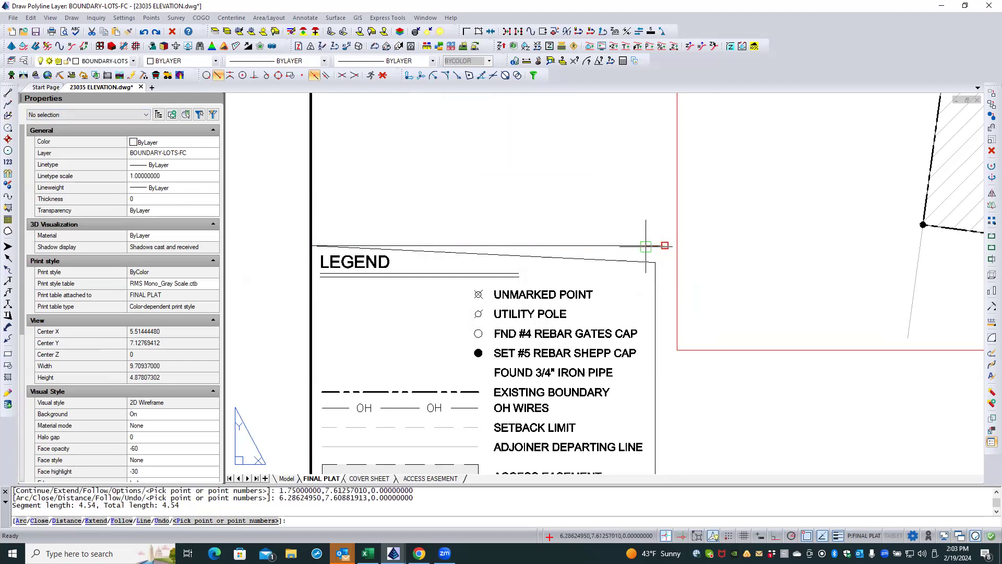
pyautogui.press('Escape')
pyautogui.press('Escape')
# - Stretch the legend frame's upper-right corner onto the horizontal guide line with the Perpendicular snap, and erase the guide line
pyautogui.click(654, 270)
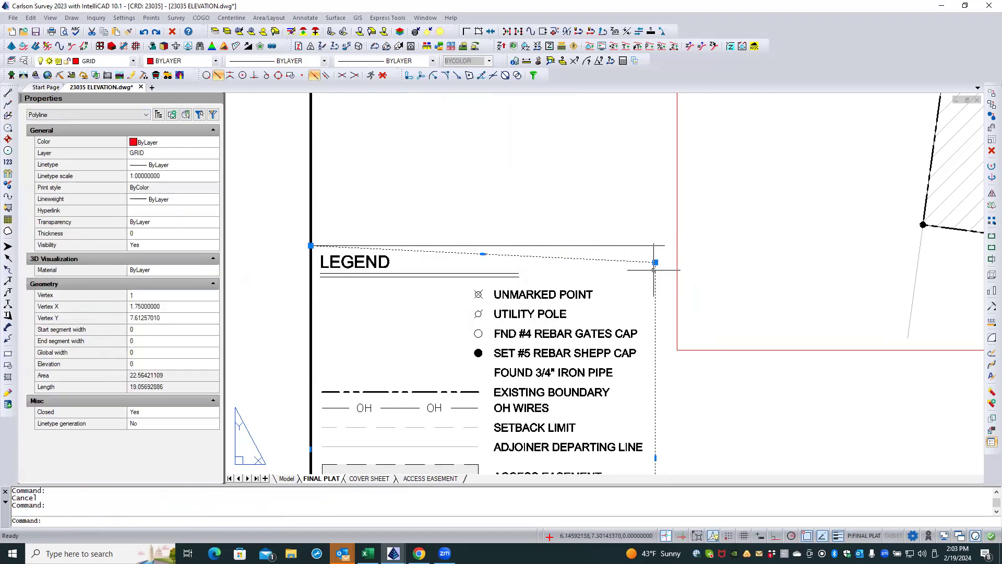
pyautogui.click(656, 262)
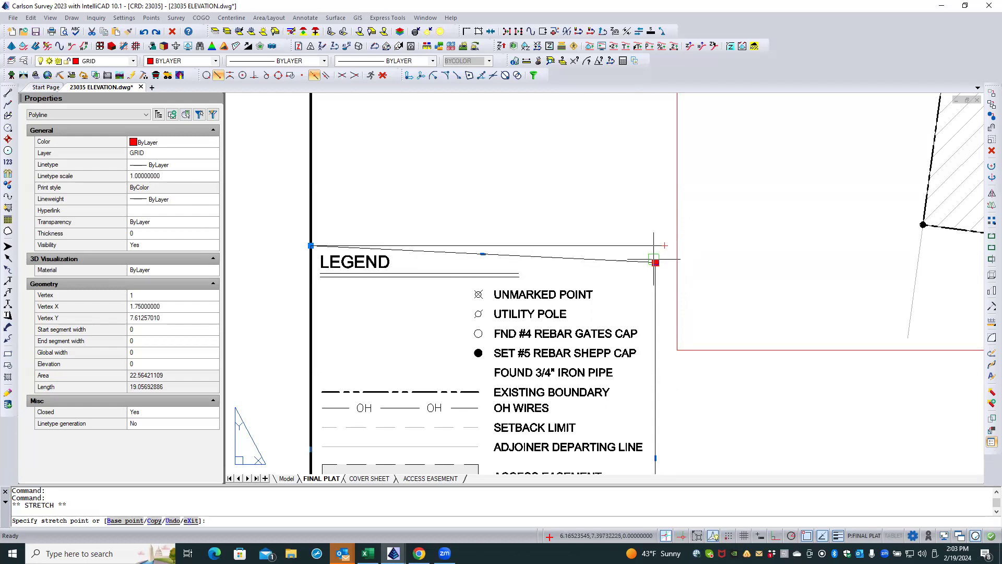
pyautogui.keyDown('shift'); pyautogui.rightClick(641, 225); pyautogui.keyUp('shift')
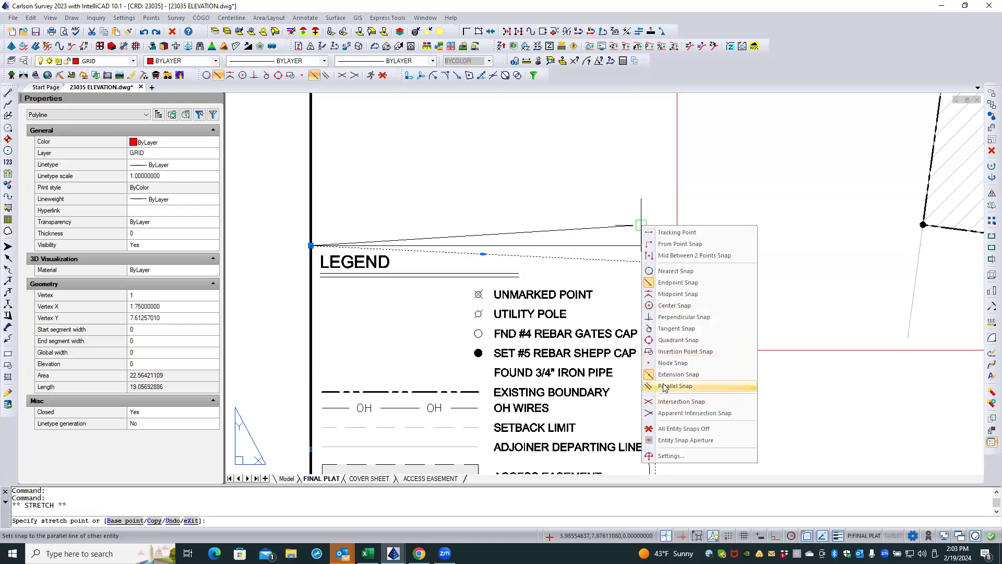
pyautogui.click(678, 317)
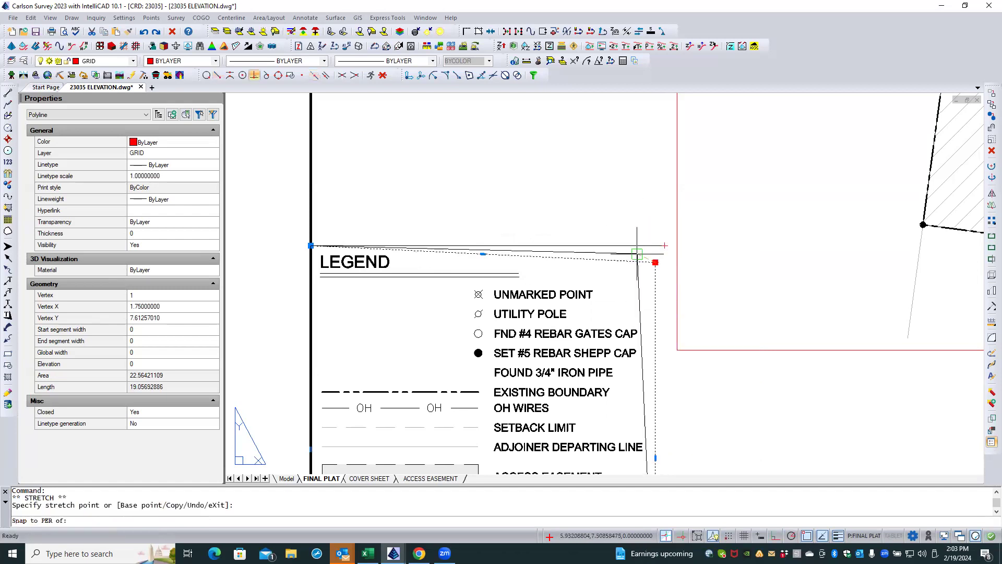
pyautogui.click(634, 243)
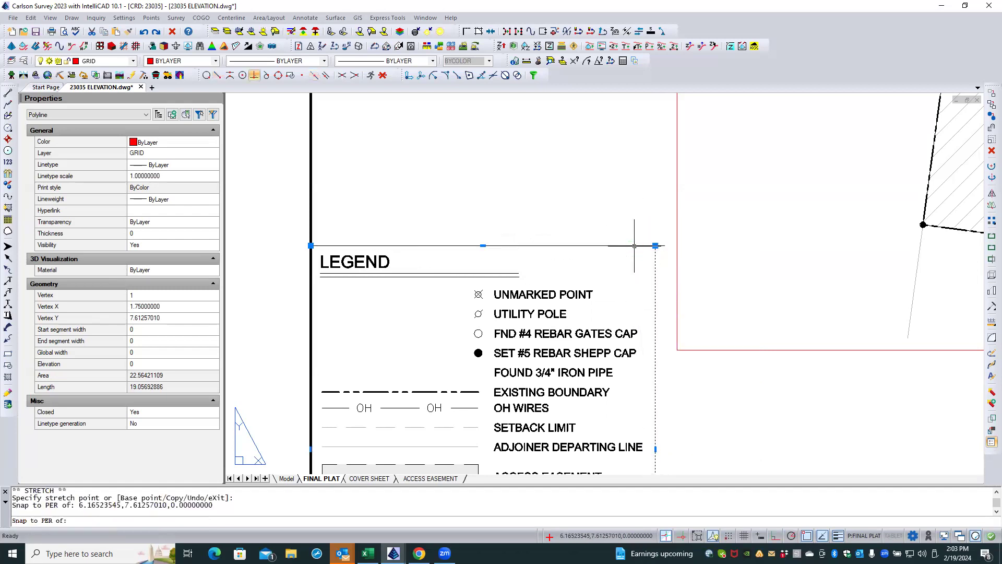
pyautogui.press('Escape')
pyautogui.press('Escape')
pyautogui.click(662, 245)
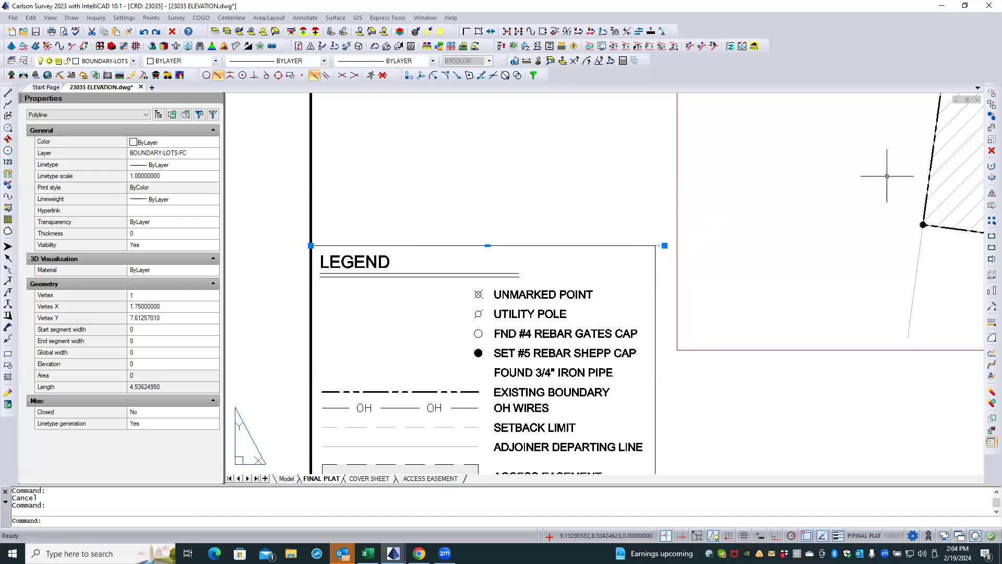
pyautogui.click(990, 152)
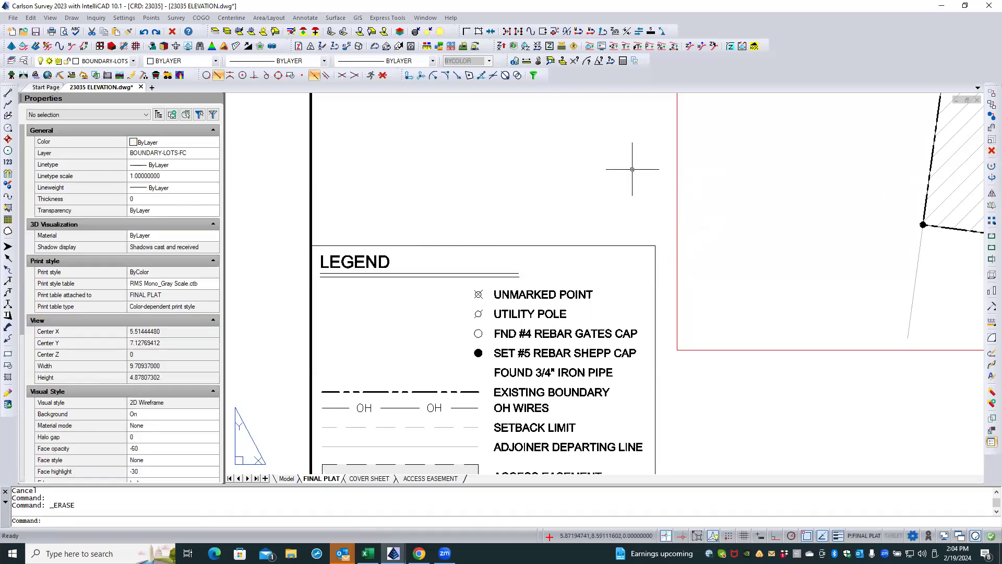
# - Examine how the legend frame's edges and corners meet the sheet border and the revision table
pyautogui.scroll(-3, 553, 196)
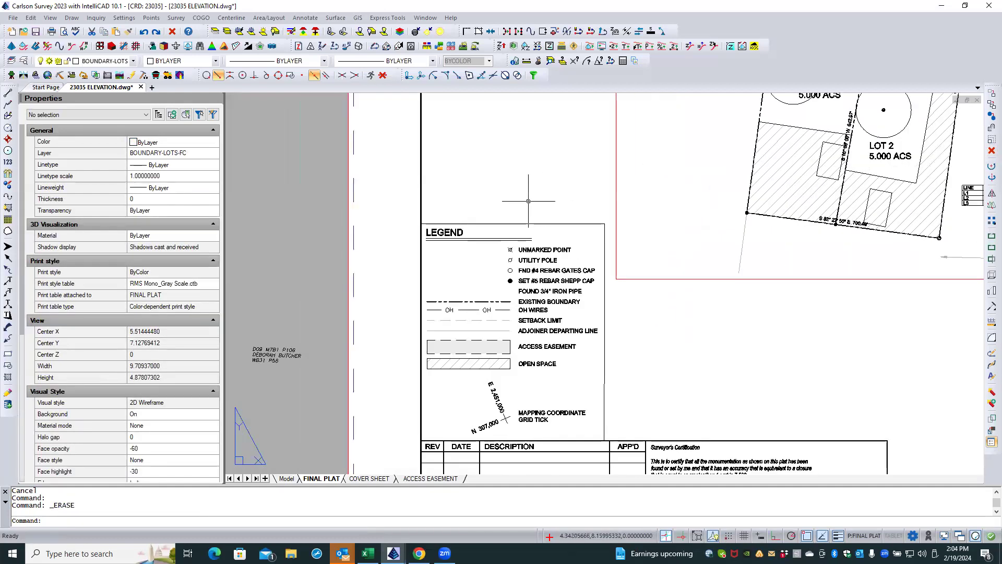
pyautogui.scroll(4, 600, 450)
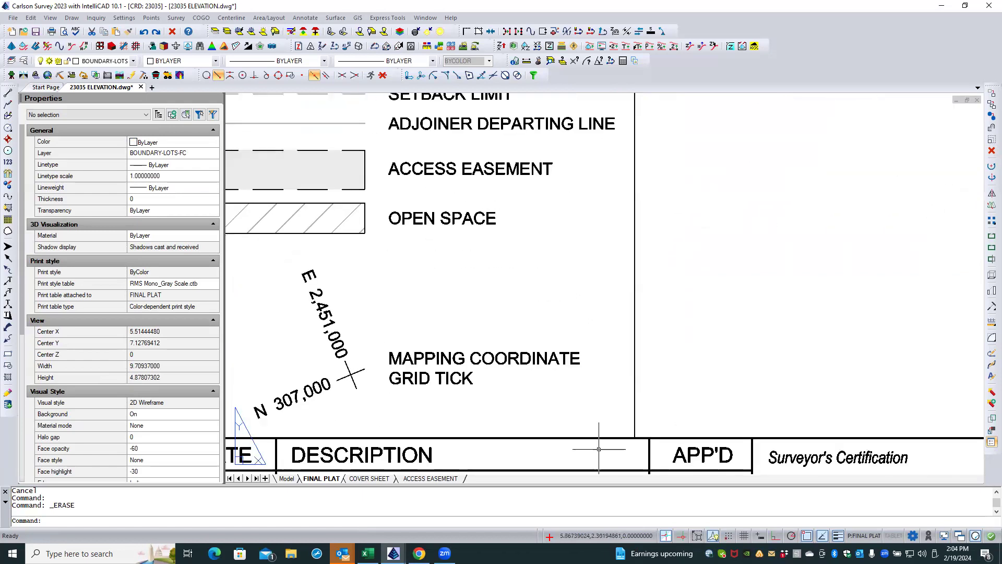
pyautogui.scroll(-2, 600, 450)
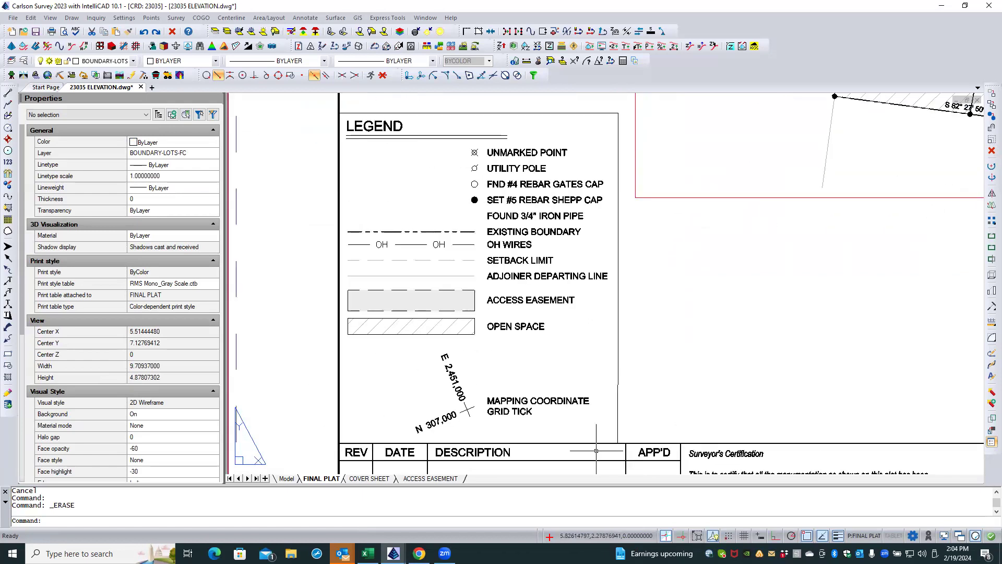
pyautogui.scroll(-1, 595, 450)
pyautogui.scroll(3, 385, 165)
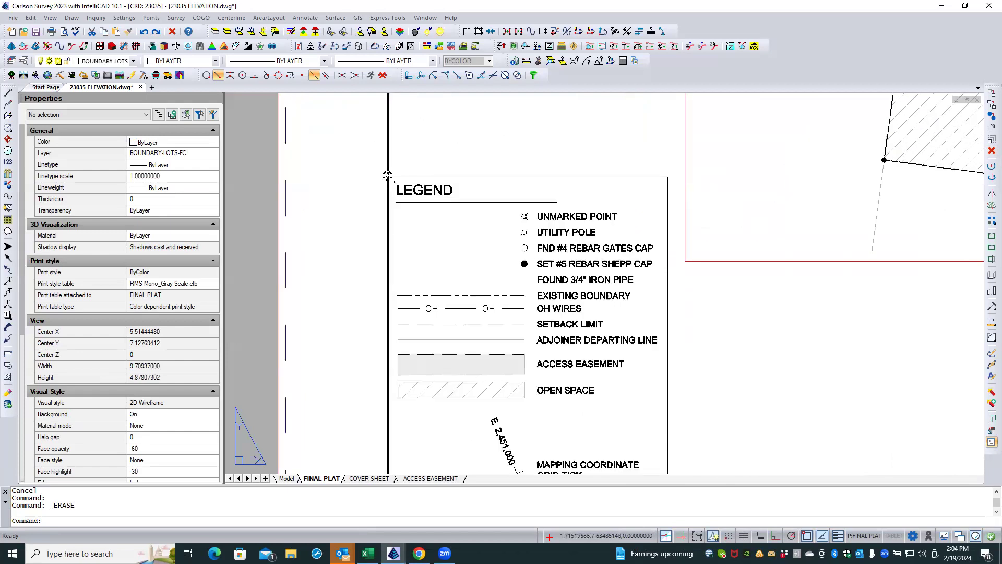
pyautogui.scroll(-2, 345, 251)
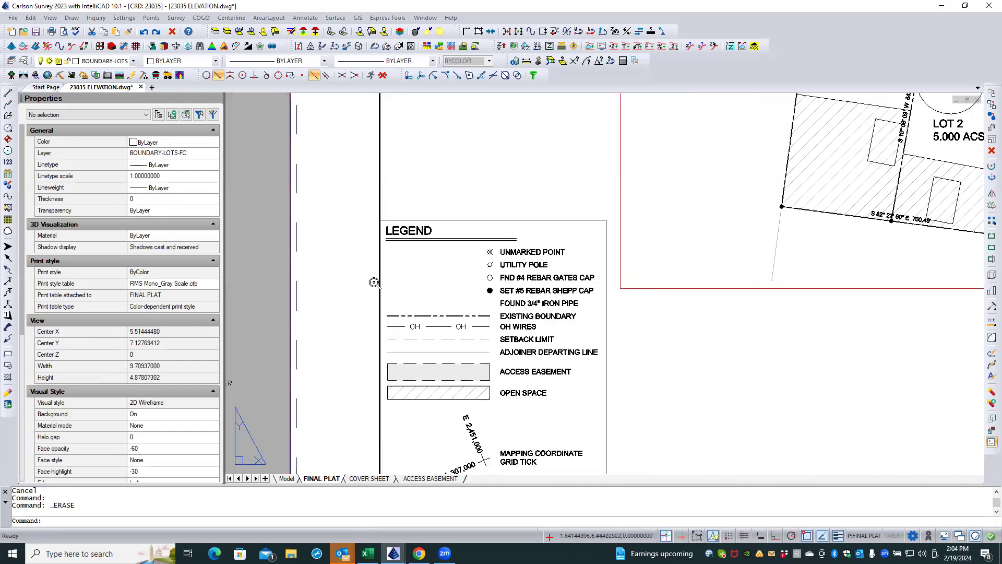
pyautogui.scroll(-3, 628, 371)
pyautogui.scroll(3, 627, 374)
# - Match the legend frame's properties to those of the thick sheet border
pyautogui.scroll(3, 344, 168)
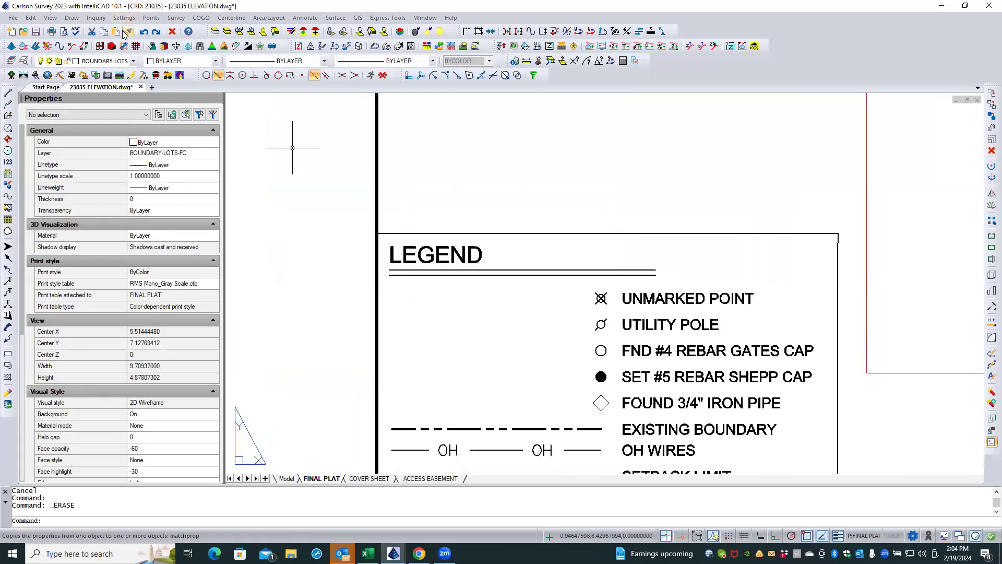
pyautogui.click(383, 75)
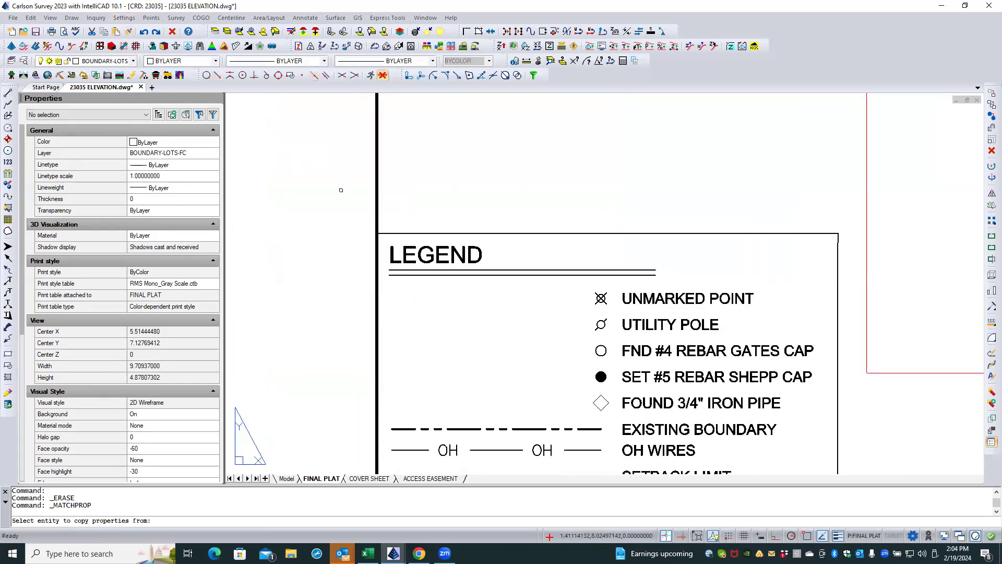
pyautogui.click(375, 211)
pyautogui.click(433, 233)
pyautogui.press('Return')
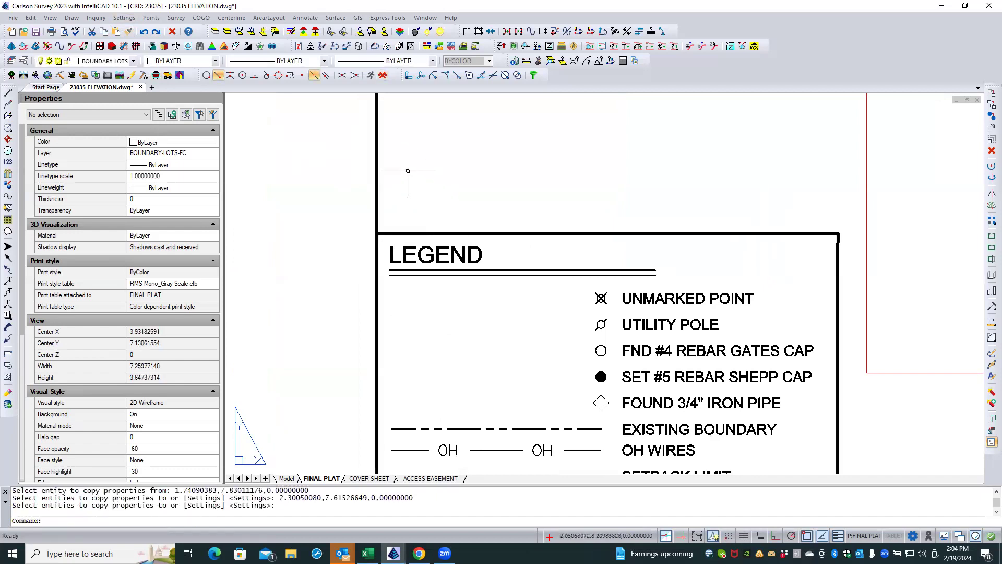
# - Draw a vertical 2D polyline about 9.63 units long from the legend frame's upper-right corner down past the sheet's bottom edge as a guide
pyautogui.scroll(-2, 408, 170)
pyautogui.scroll(3, 626, 226)
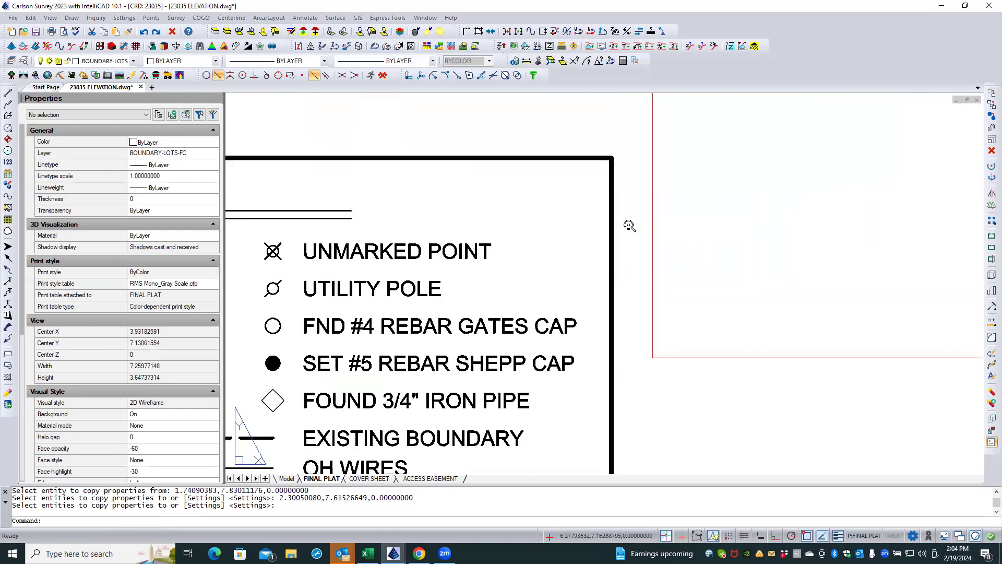
pyautogui.scroll(-3, 581, 171)
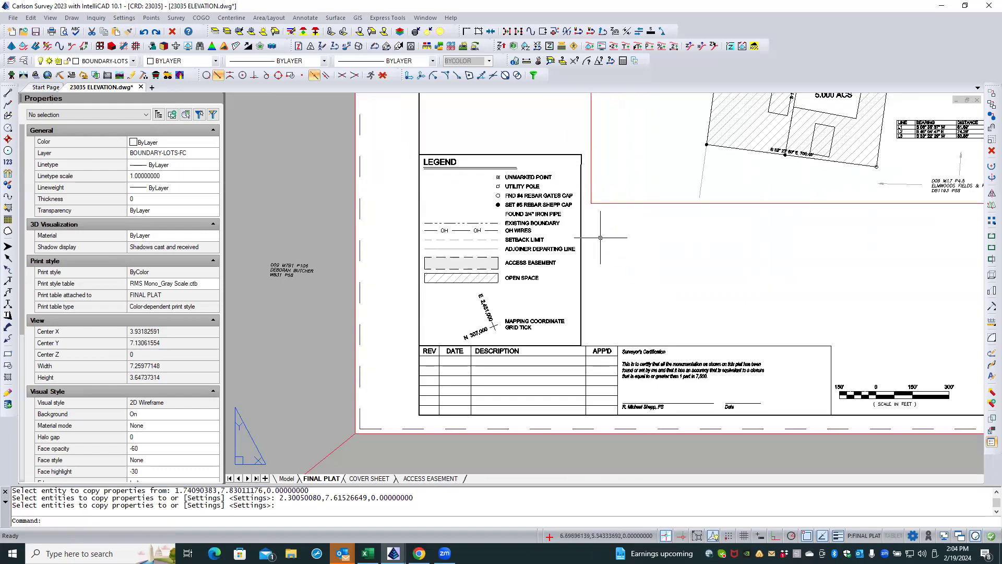
pyautogui.write('2dp')
pyautogui.press('Return')
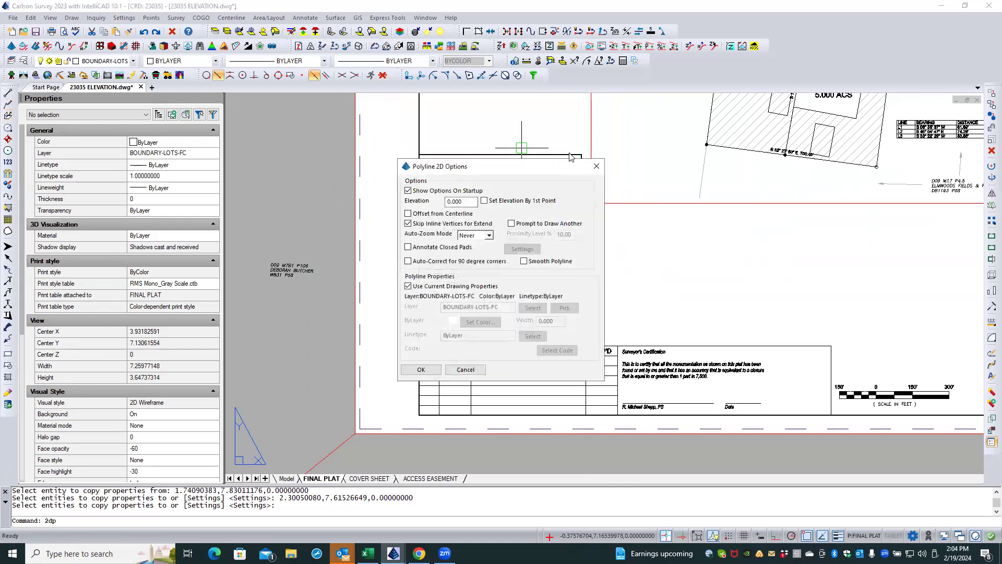
pyautogui.click(422, 369)
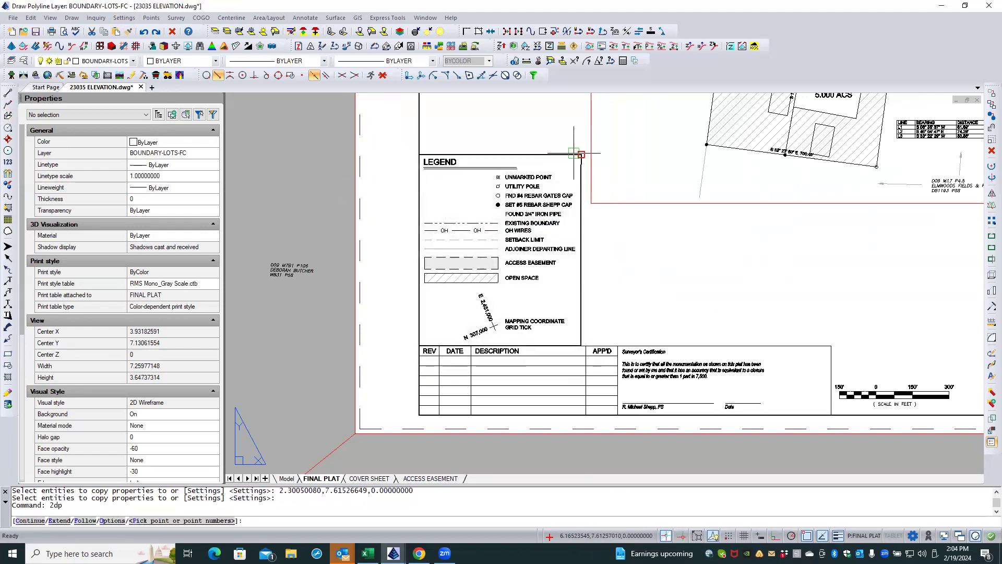
pyautogui.click(581, 155)
pyautogui.scroll(-3, 615, 244)
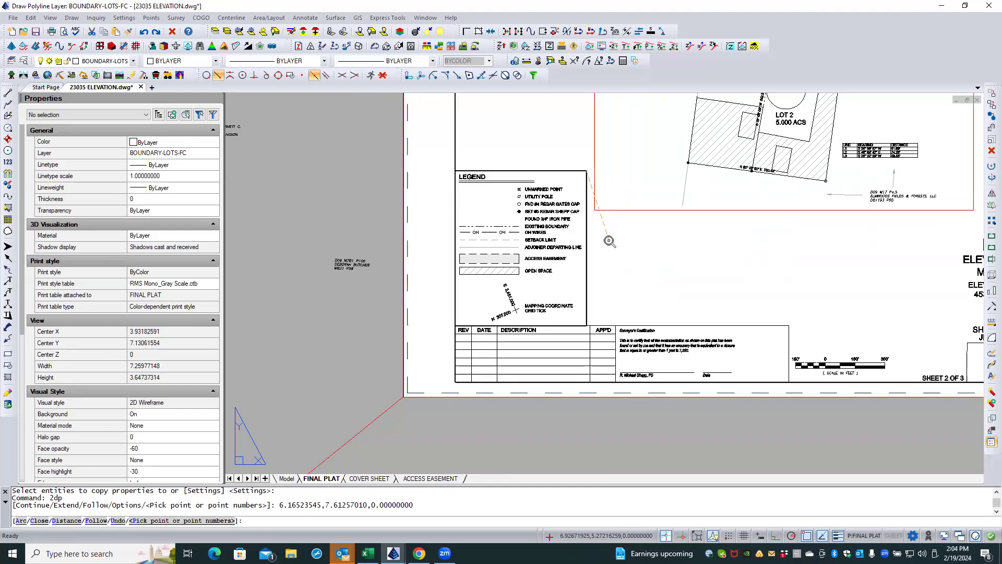
pyautogui.click(591, 416)
pyautogui.press('Return')
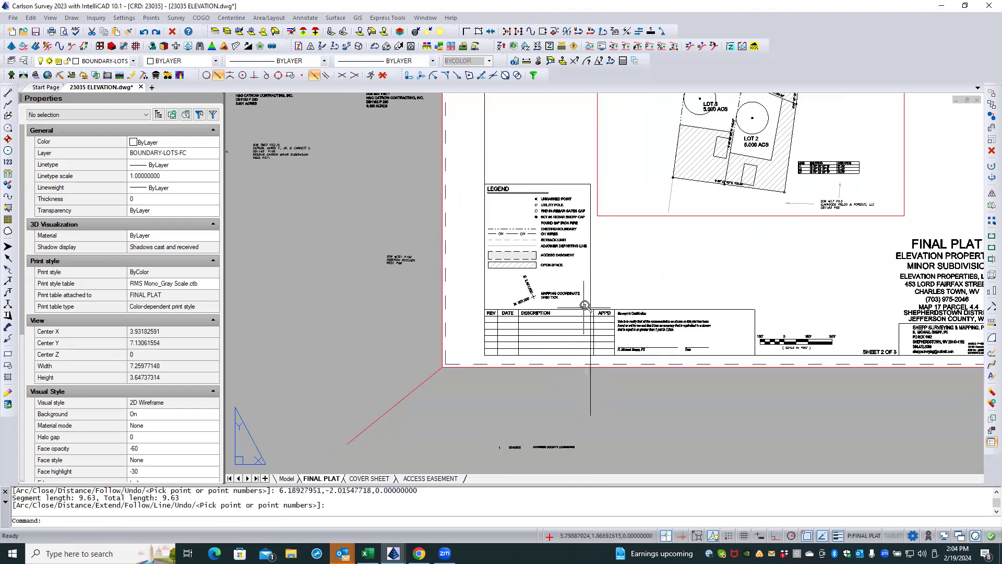
# - Examine how the legend frame's lower-right corner lines up with the vertical guide line and the revision table's top line
pyautogui.scroll(6, 595, 313)
pyautogui.scroll(6, 603, 328)
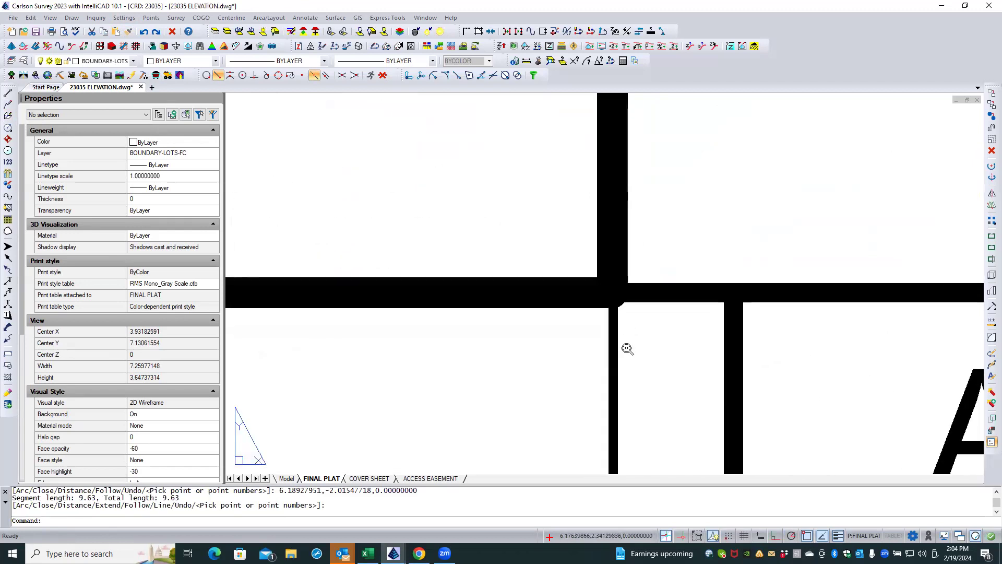
pyautogui.click(629, 211)
pyautogui.click(625, 215)
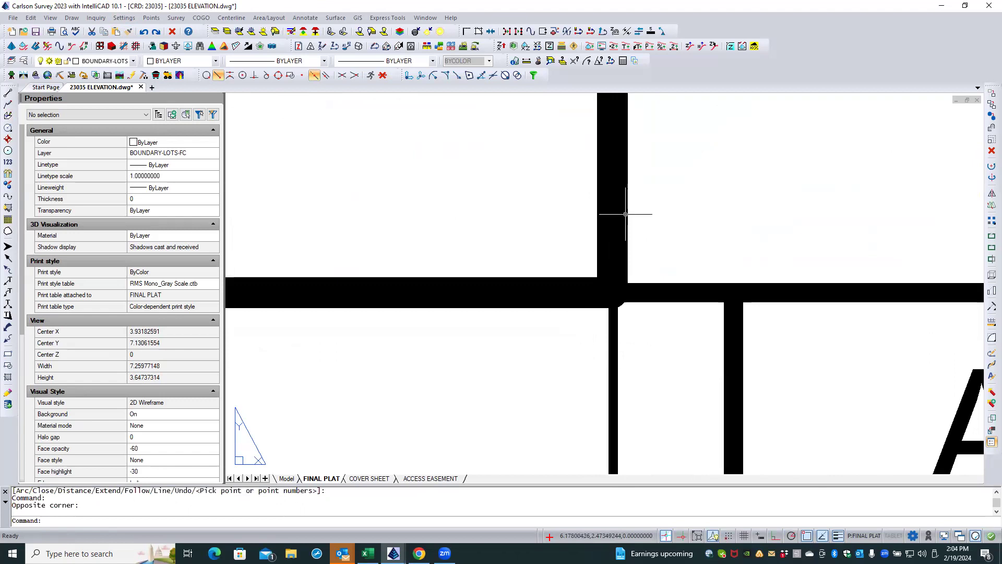
pyautogui.click(603, 196)
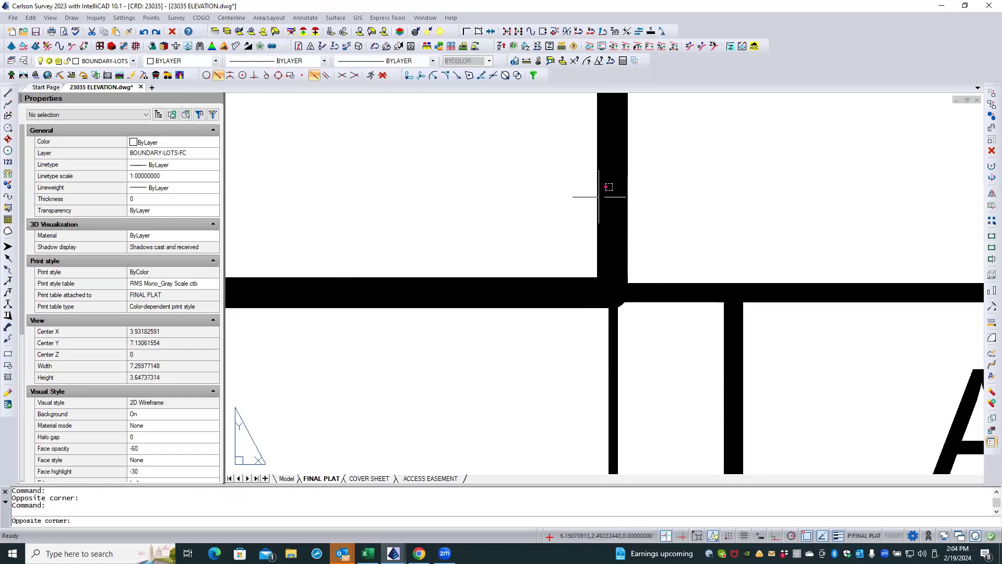
pyautogui.click(587, 196)
pyautogui.scroll(-6, 644, 259)
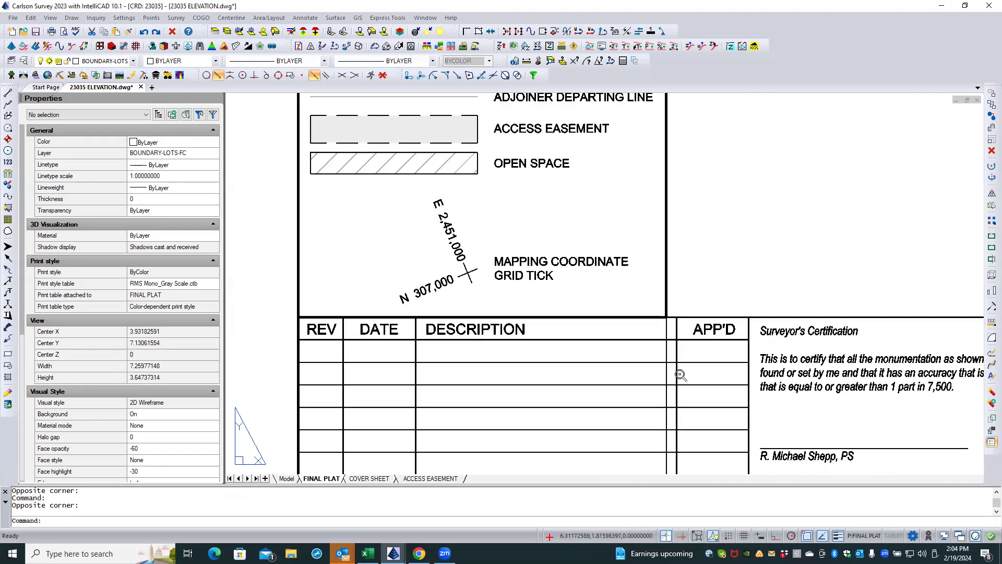
pyautogui.scroll(-2, 678, 374)
pyautogui.scroll(-2, 632, 277)
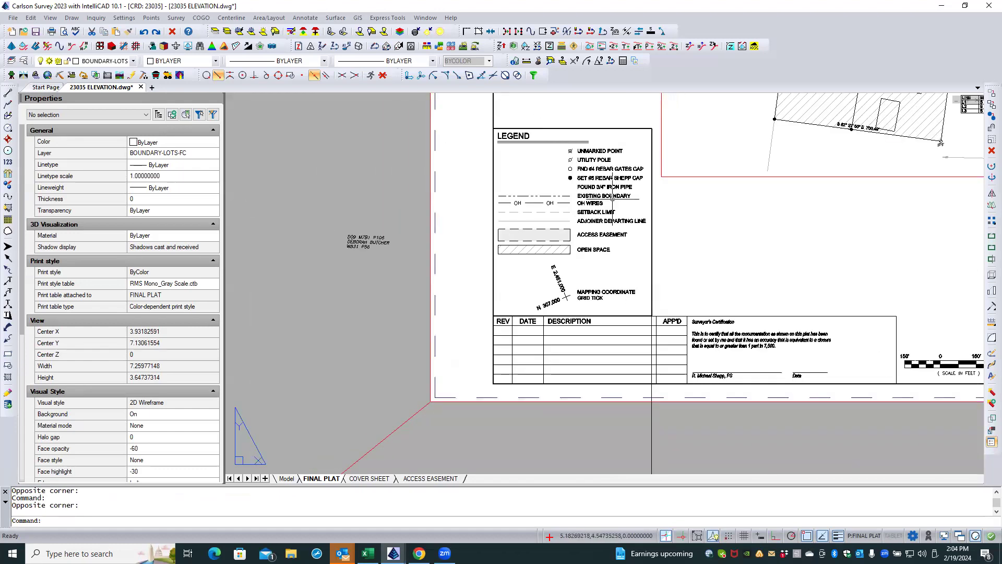
pyautogui.click(614, 127)
pyautogui.scroll(6, 637, 314)
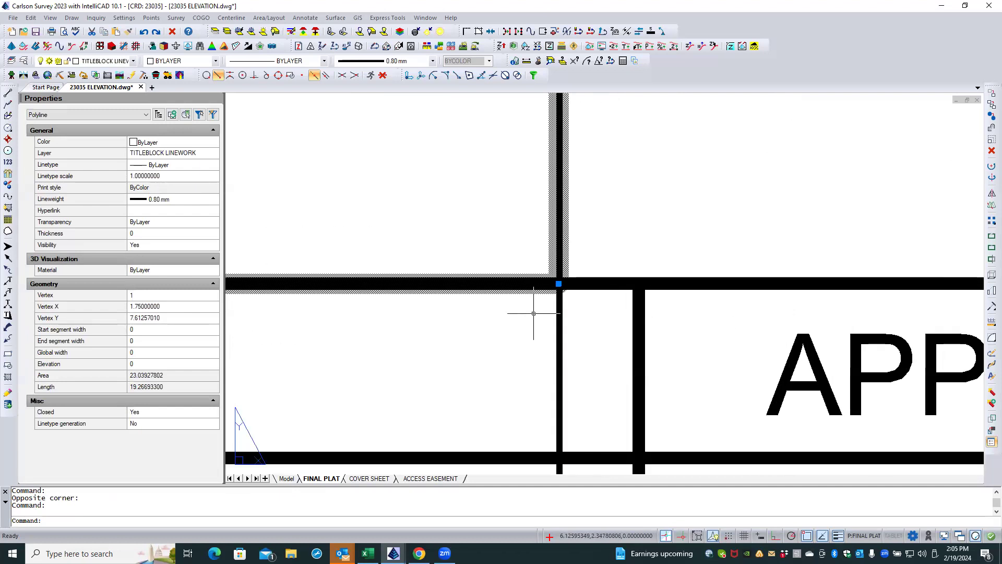
pyautogui.press('Escape')
pyautogui.press('Escape')
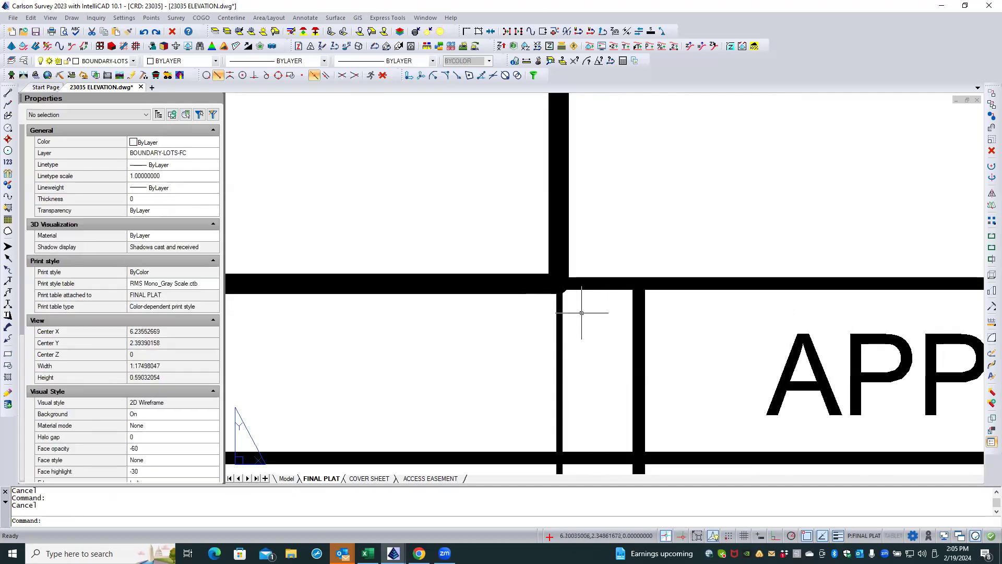
# - Match the legend frame's properties to those of the revision table's top line
pyautogui.click(128, 32)
pyautogui.click(601, 283)
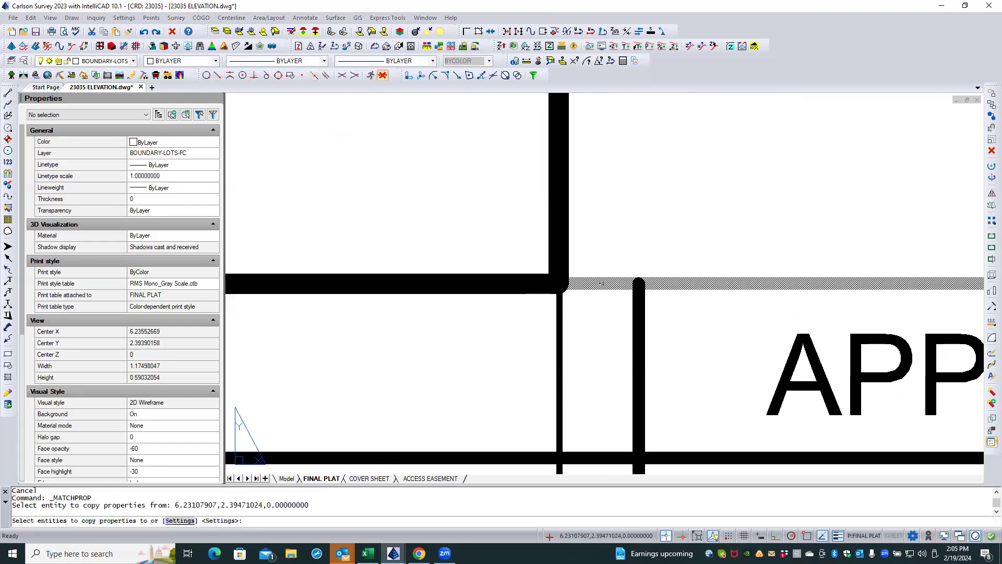
pyautogui.click(486, 278)
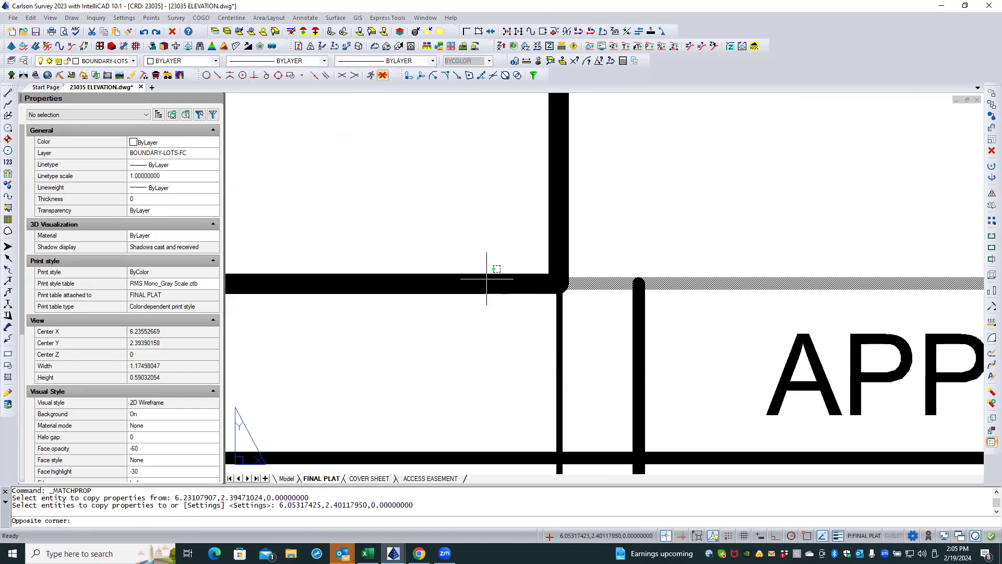
pyautogui.click(478, 295)
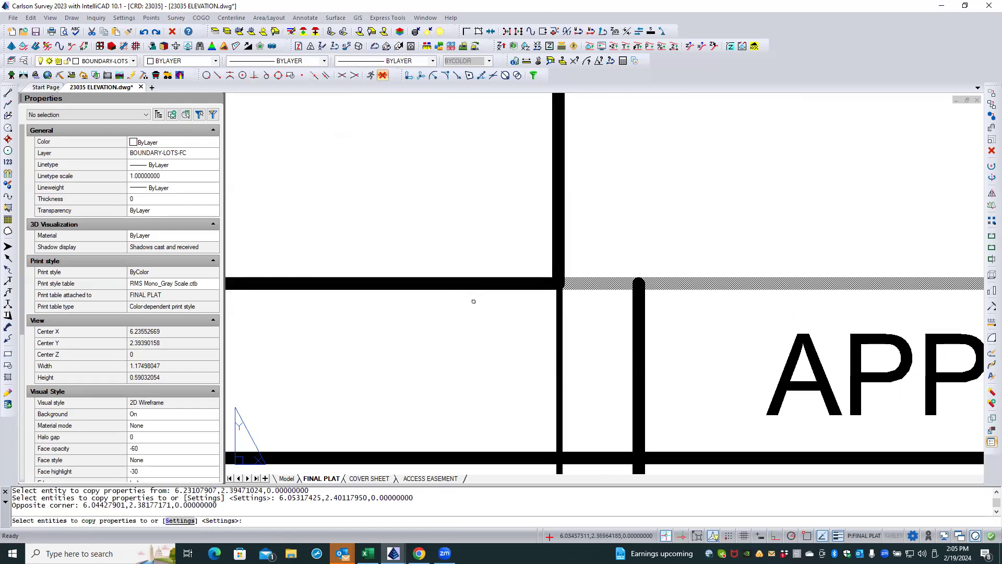
pyautogui.press('Escape')
pyautogui.press('Escape')
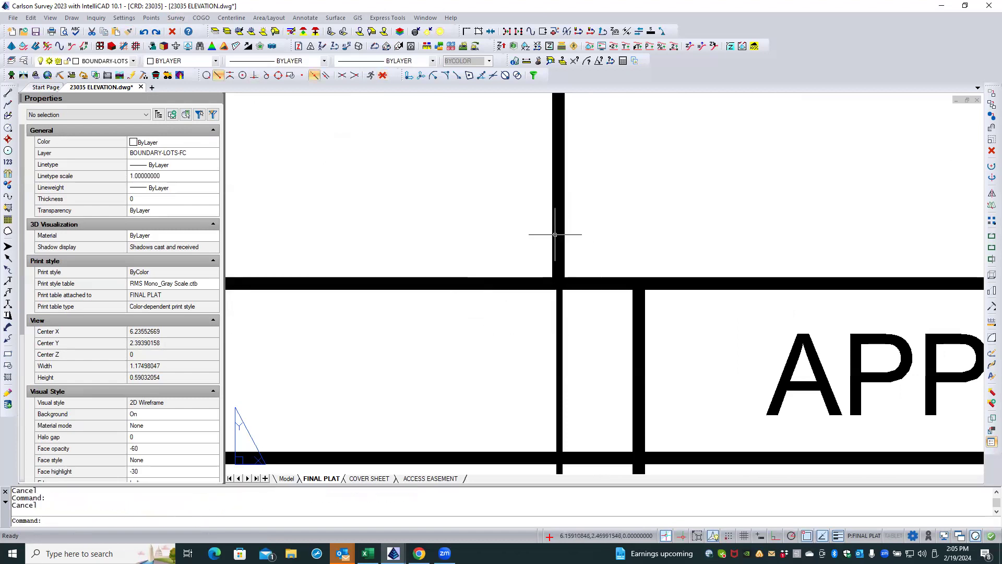
pyautogui.click(554, 234)
pyautogui.press('Escape')
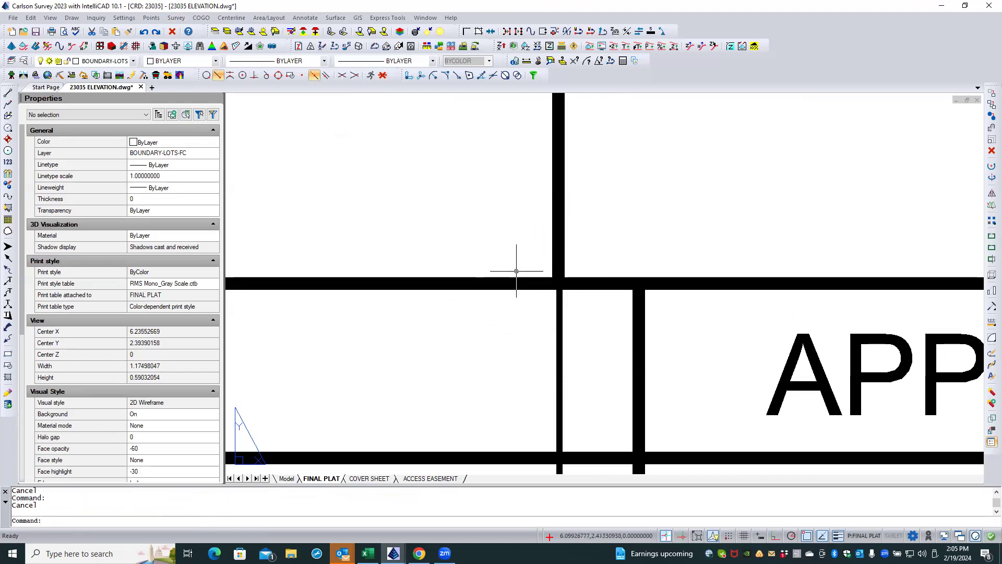
# - Stretch the legend frame's lower-right corner to the upper endpoint of the line dividing the revision table's DESCRIPTION and APP'D columns
pyautogui.scroll(-5, 514, 370)
pyautogui.scroll(-3, 510, 365)
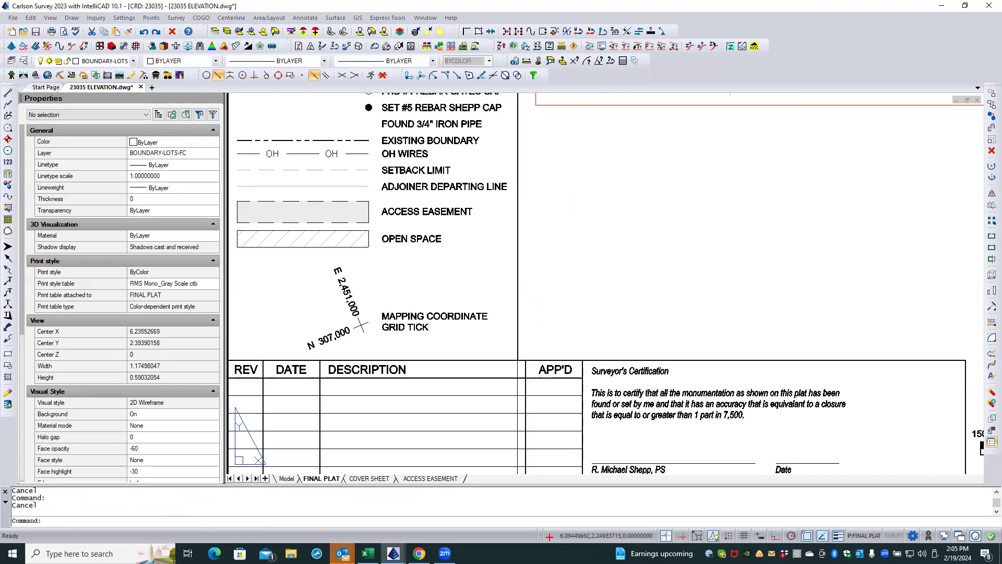
pyautogui.scroll(-3, 487, 230)
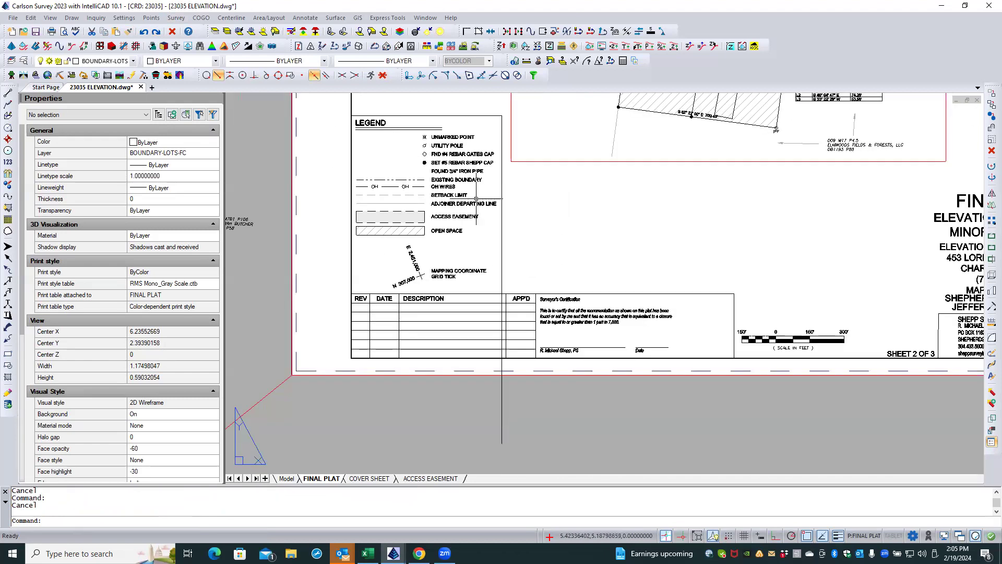
pyautogui.click(471, 115)
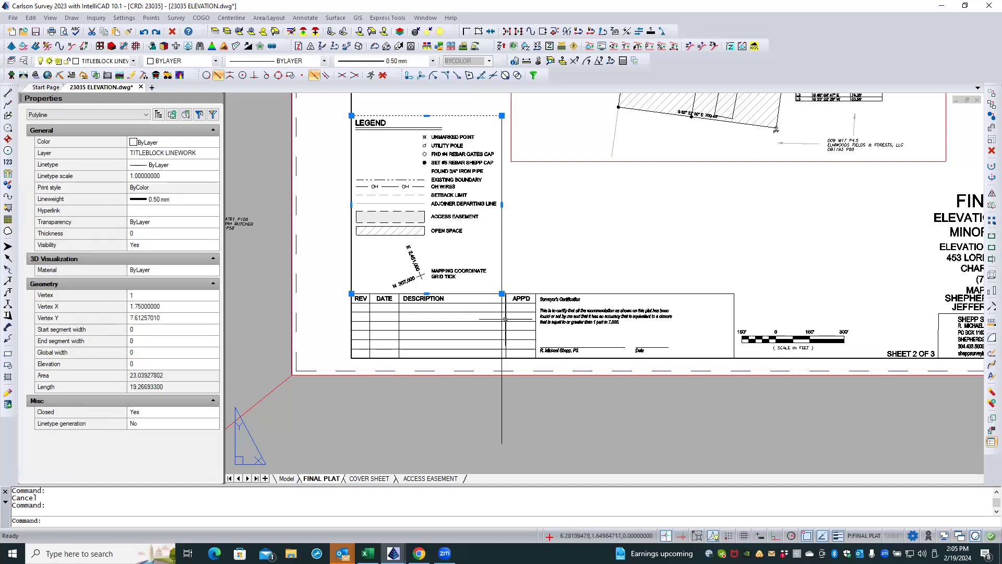
pyautogui.scroll(8, 505, 319)
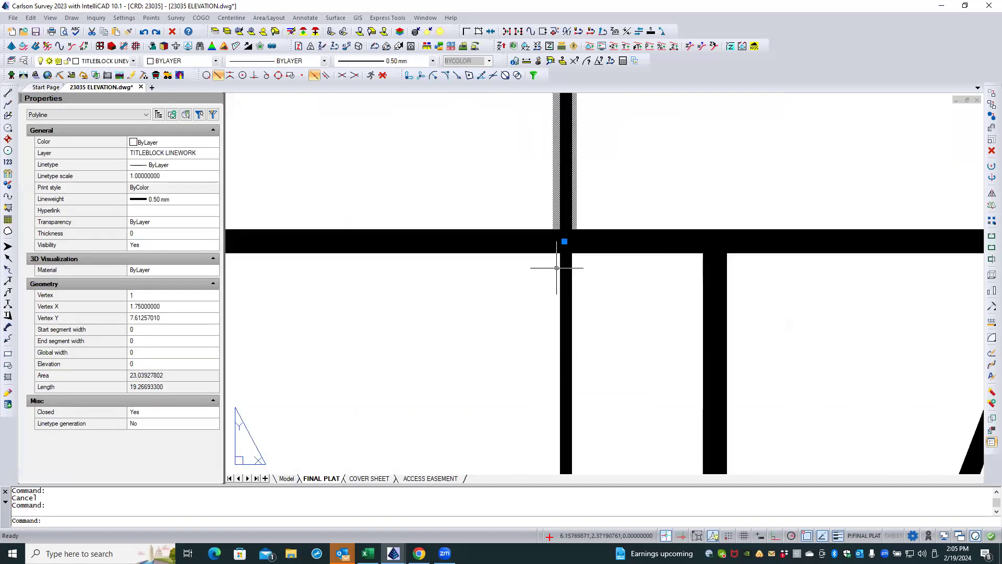
pyautogui.click(564, 242)
pyautogui.scroll(-5, 633, 227)
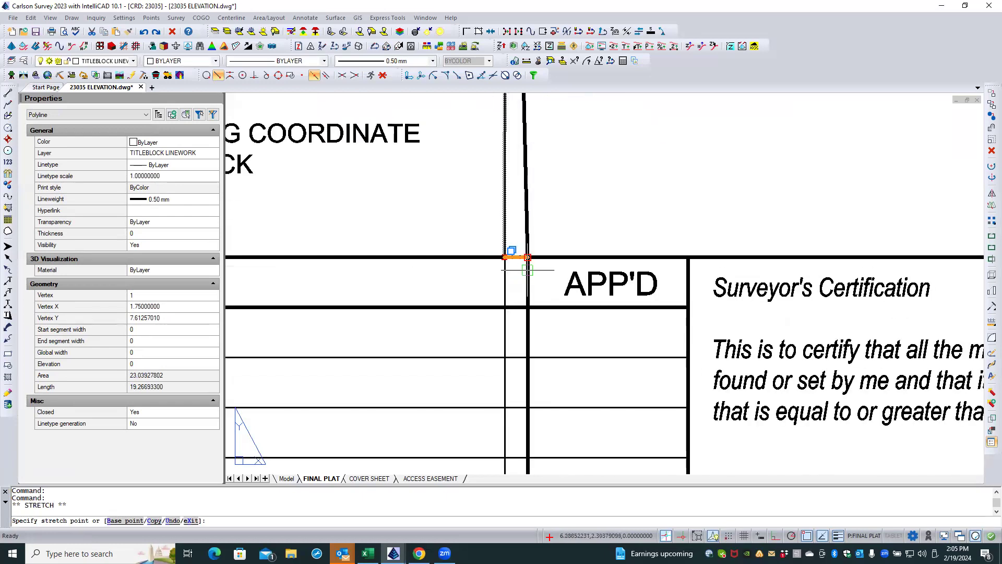
pyautogui.click(527, 270)
pyautogui.scroll(5, 518, 272)
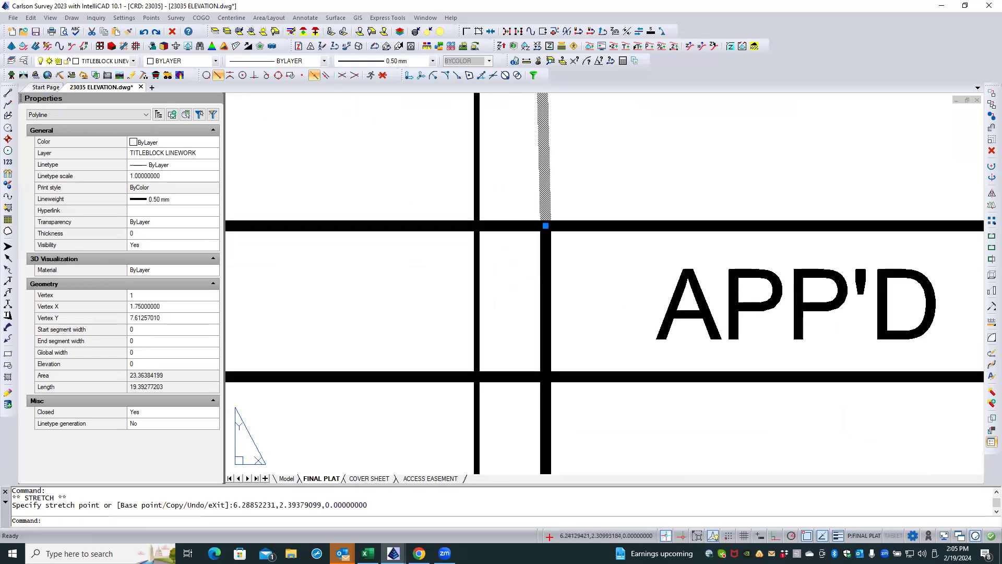
# - Stretch the legend frame's lower-right corner onto the vertical guide line with the Perpendicular snap, and erase the guide line
pyautogui.click(545, 226)
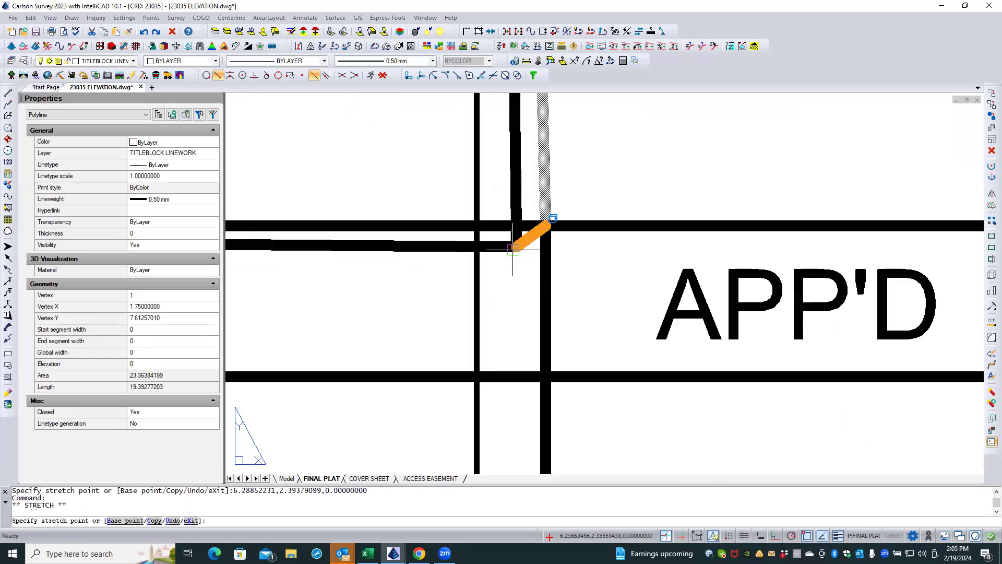
pyautogui.keyDown('shift'); pyautogui.rightClick(512, 250); pyautogui.keyUp('shift')
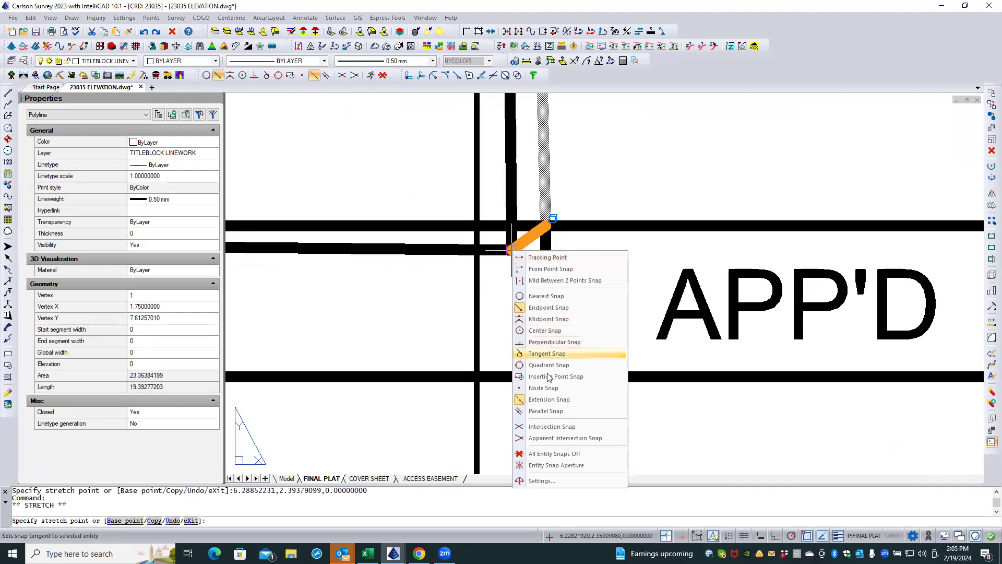
pyautogui.click(546, 343)
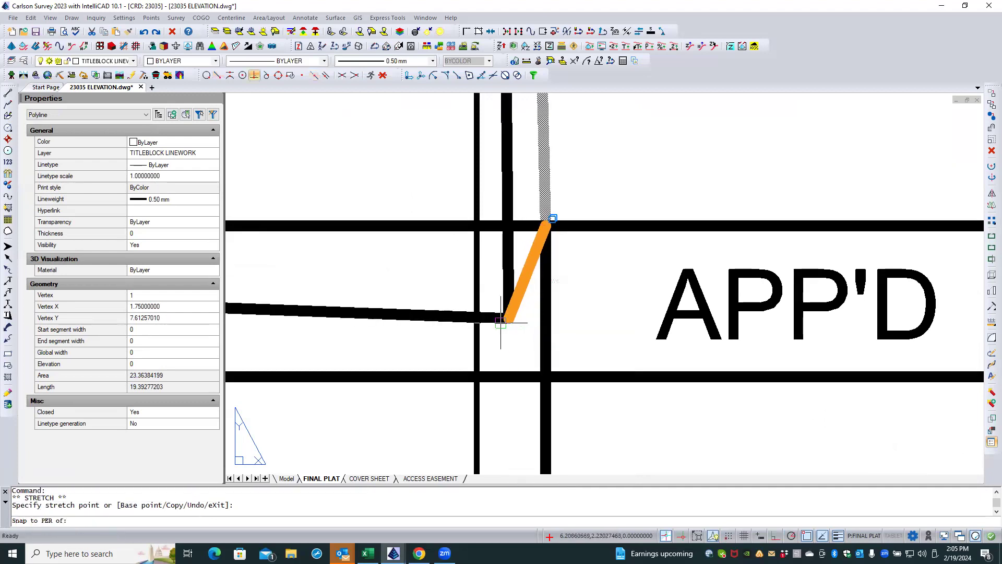
pyautogui.click(476, 336)
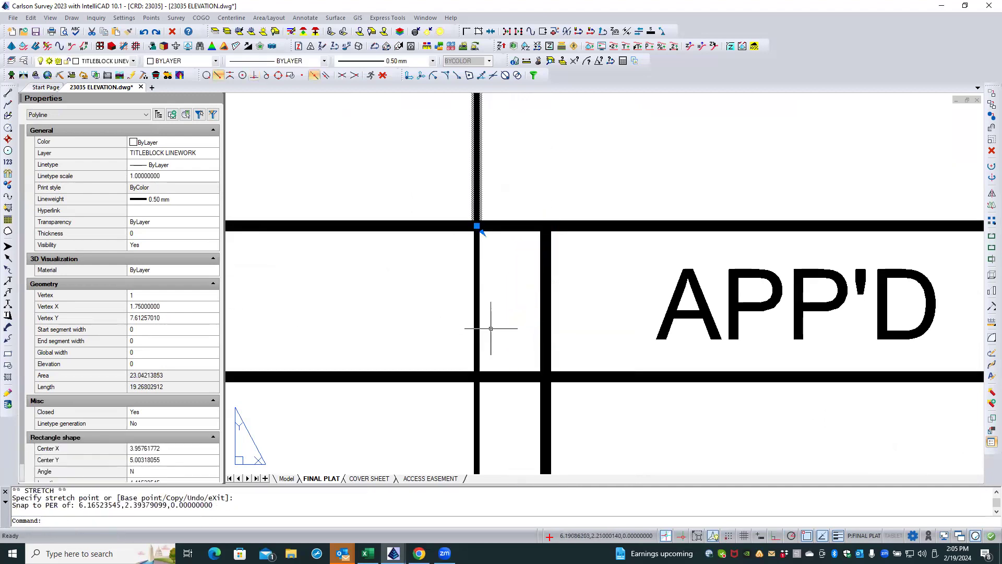
pyautogui.press('Escape')
pyautogui.click(476, 331)
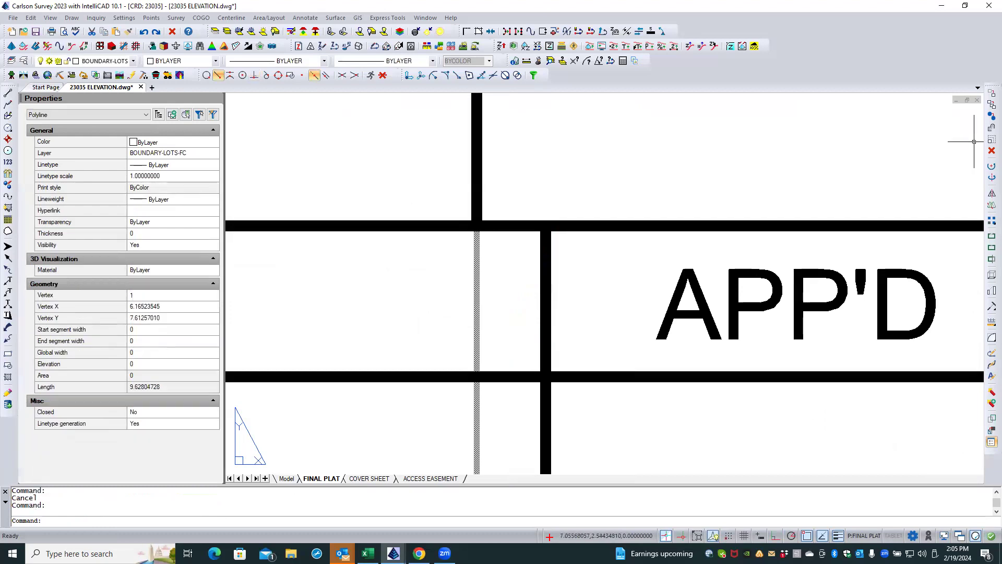
pyautogui.click(991, 151)
pyautogui.scroll(-6, 529, 313)
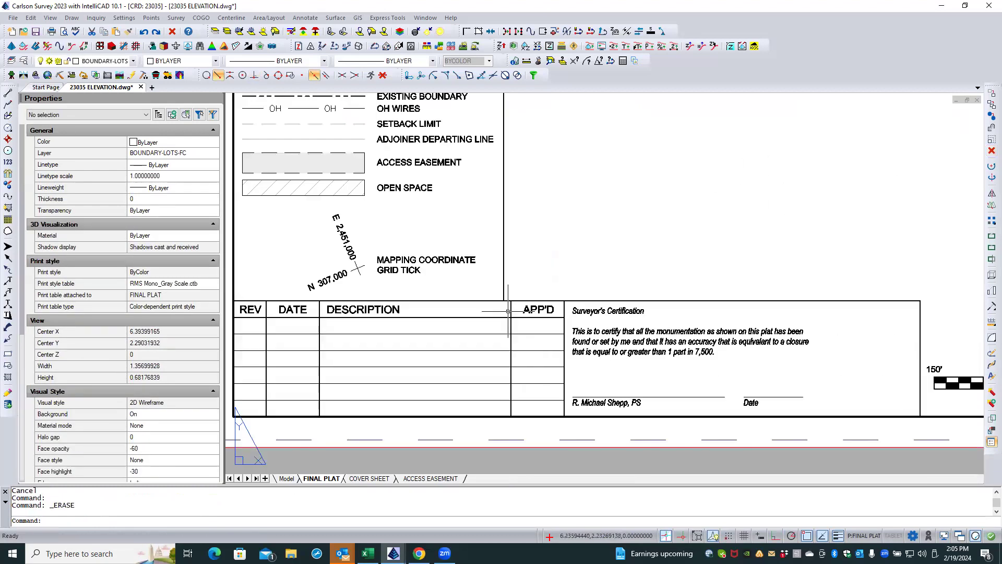
# - Examine the legend frame's corners, the overall sheet layout, and the lot and access easement labels on the plat
pyautogui.scroll(-2, 530, 313)
pyautogui.scroll(4, 517, 177)
pyautogui.scroll(4, 515, 201)
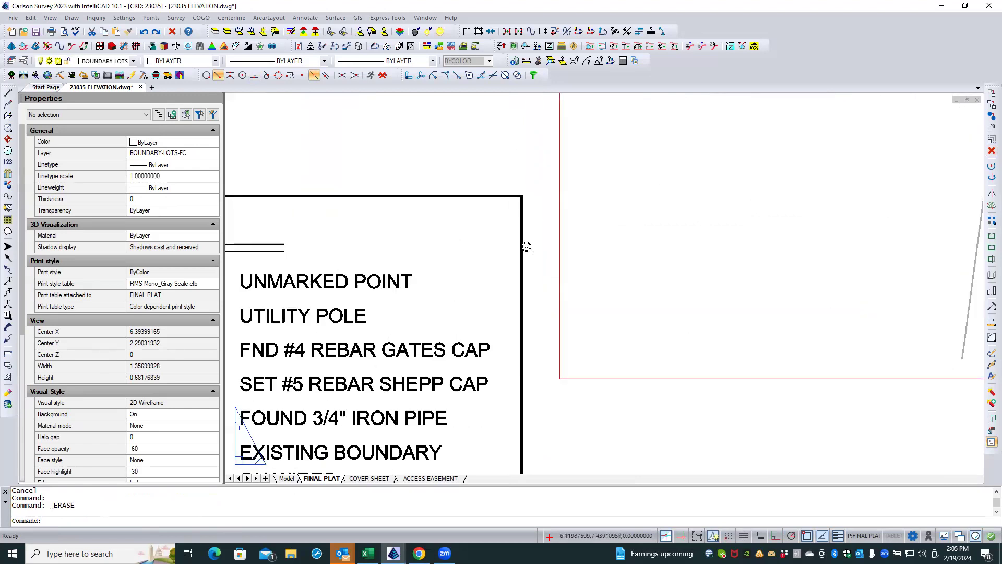
pyautogui.scroll(-3, 526, 250)
pyautogui.scroll(-3, 452, 235)
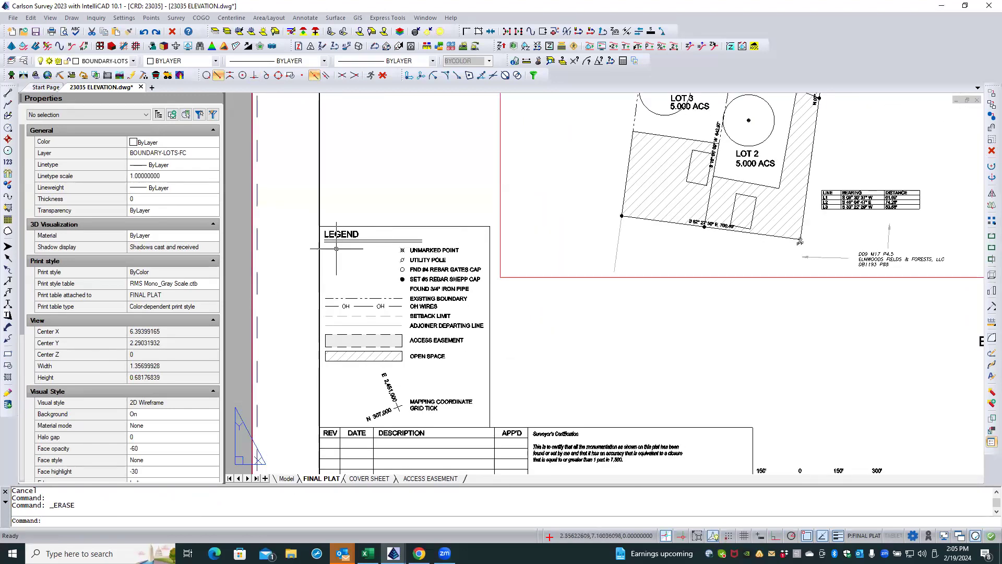
pyautogui.scroll(-2, 381, 223)
pyautogui.scroll(-2, 399, 469)
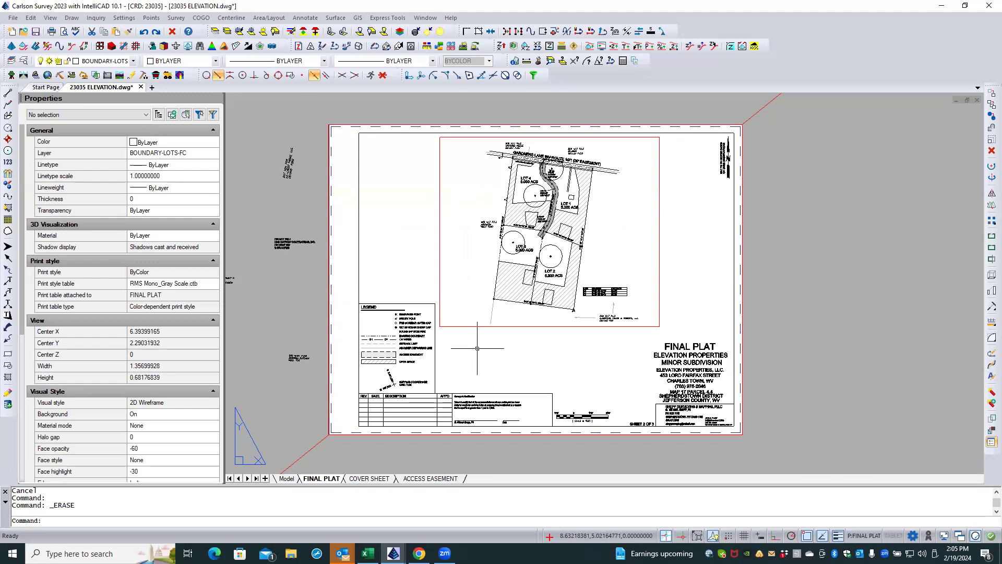
pyautogui.scroll(5, 554, 194)
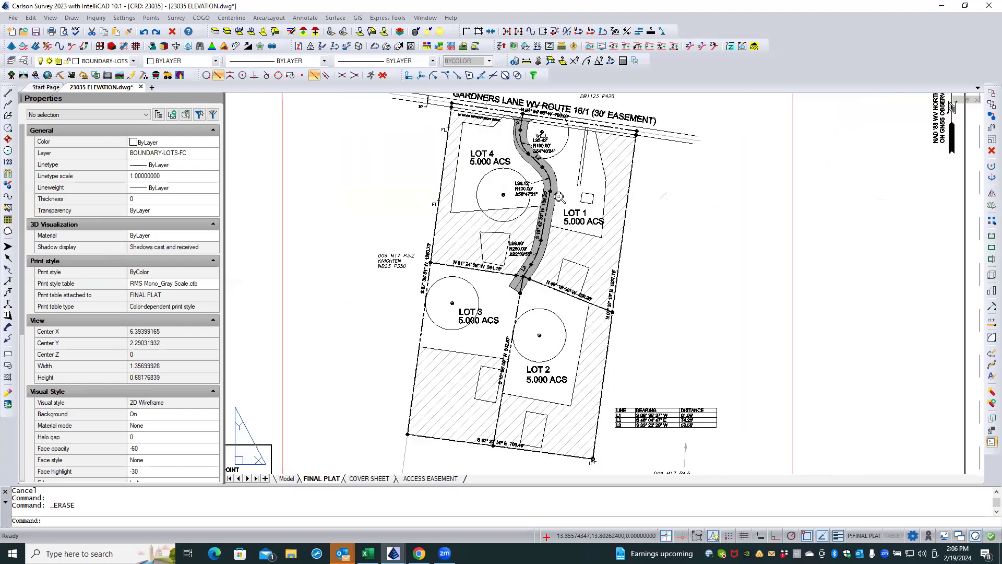
pyautogui.scroll(3, 476, 355)
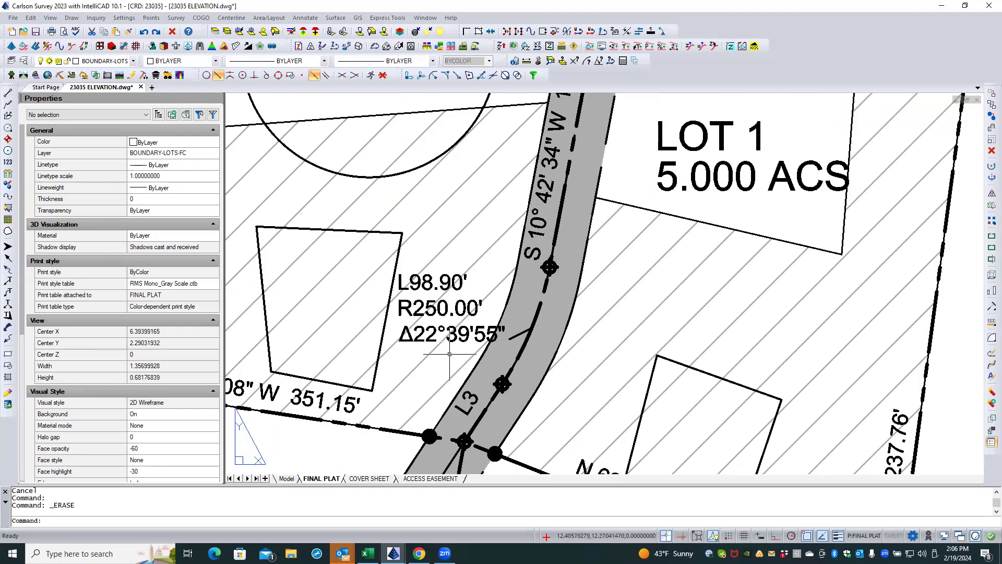
# - Examine the access easement's curve and bearing labels, the well circles and the labels of Lots 1 and 4 on the final plat
pyautogui.scroll(-4, 533, 403)
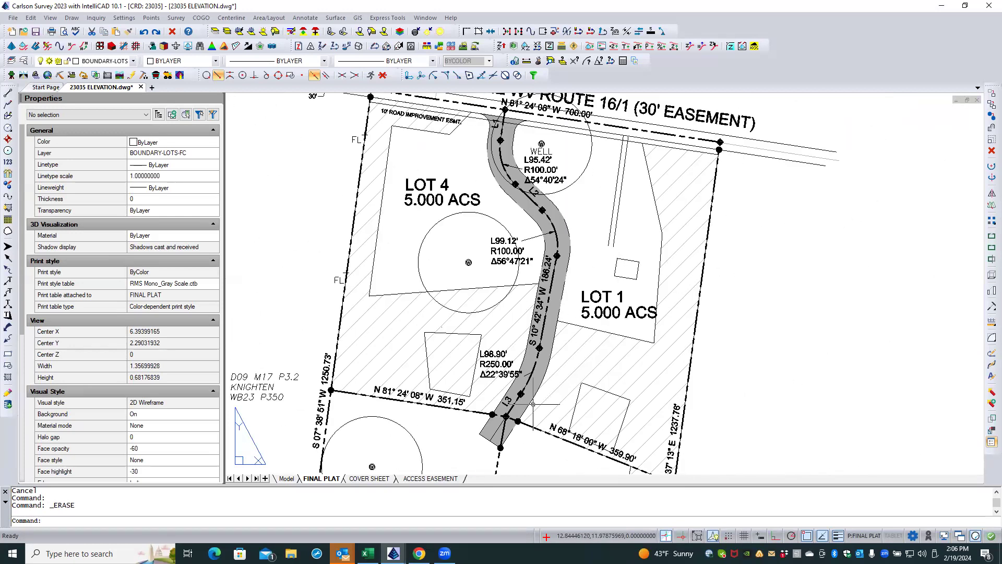
pyautogui.scroll(4, 473, 120)
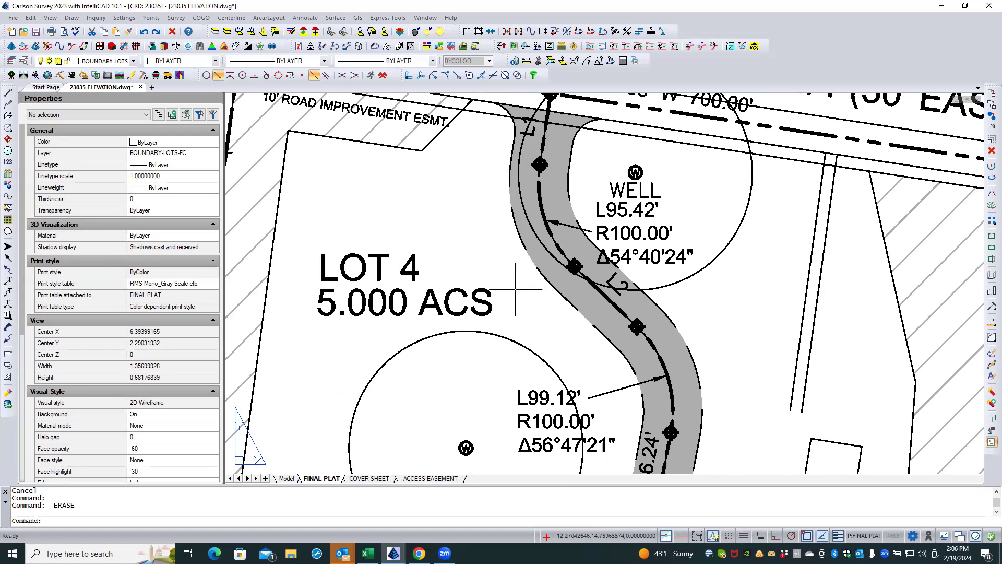
pyautogui.scroll(-5, 561, 361)
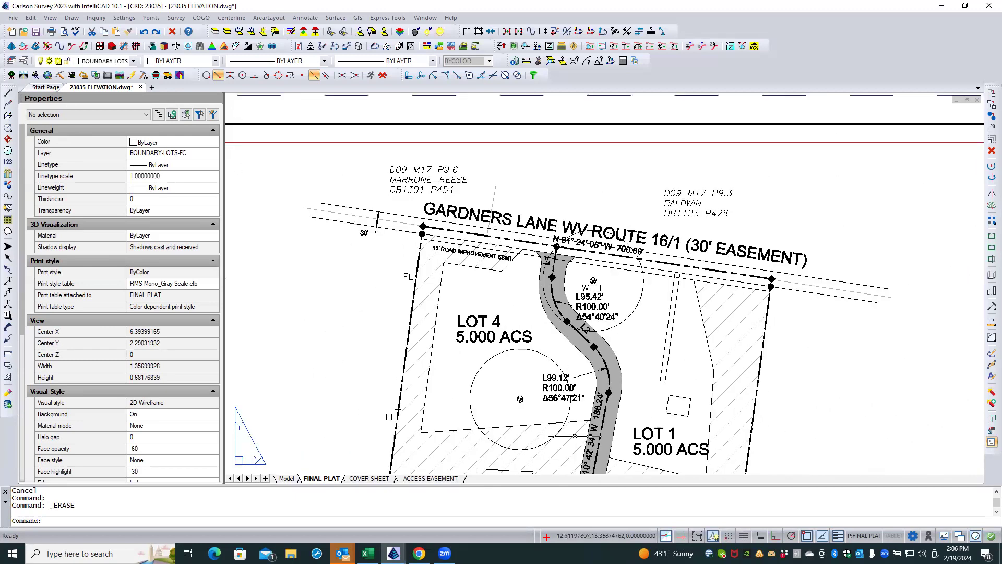
pyautogui.scroll(6, 582, 435)
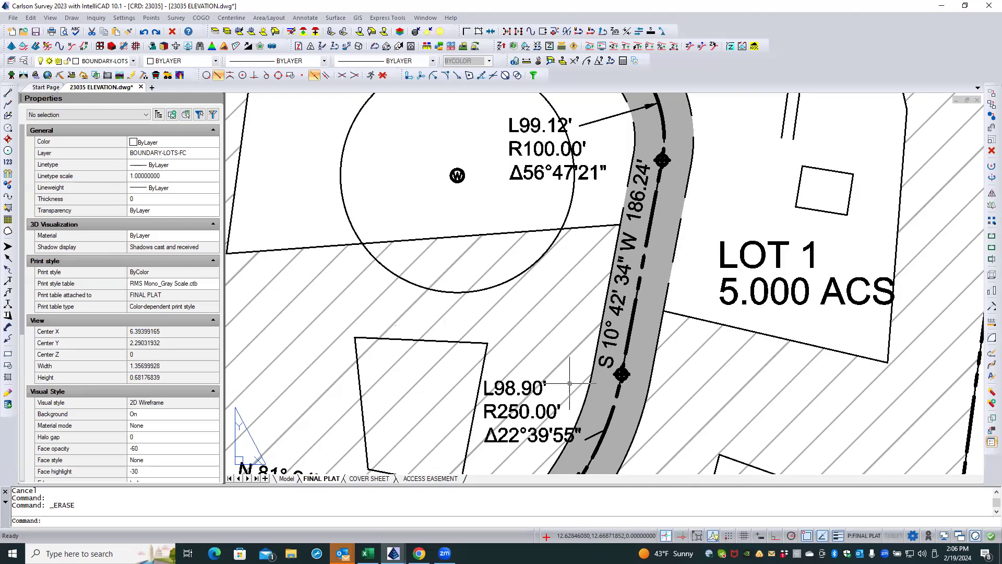
pyautogui.scroll(-3, 574, 366)
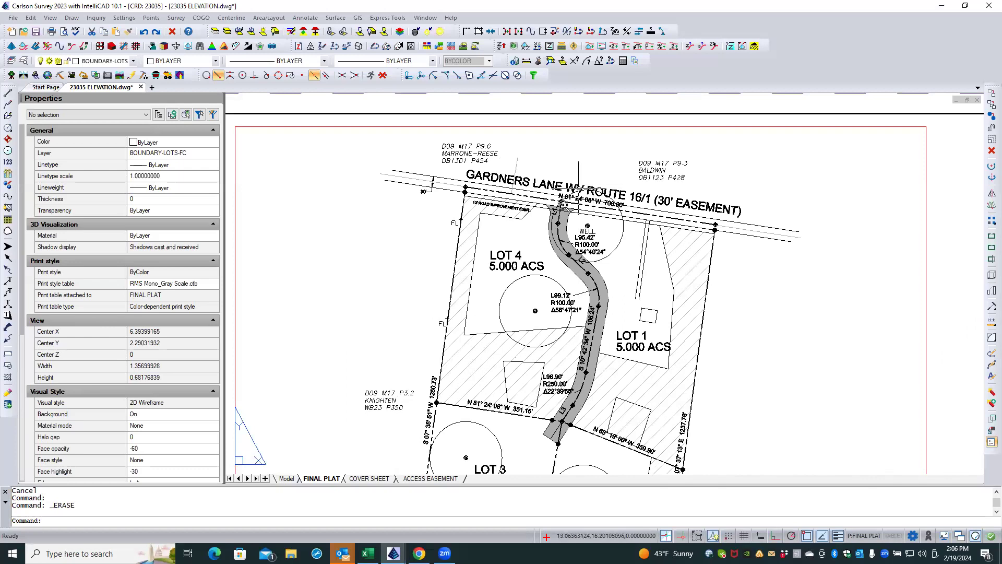
pyautogui.scroll(1, 566, 247)
pyautogui.scroll(4, 565, 248)
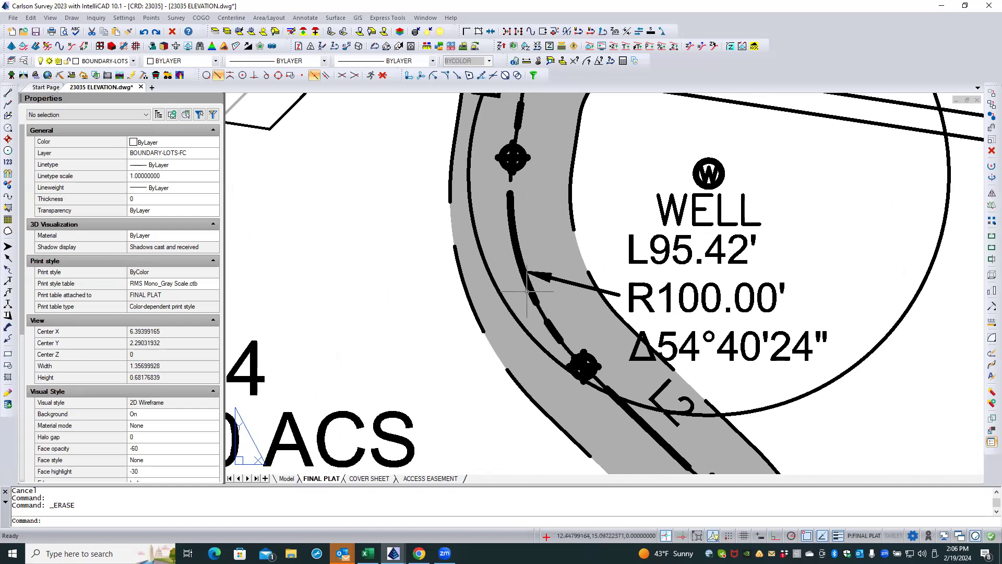
pyautogui.scroll(-5, 452, 262)
pyautogui.scroll(-2, 452, 262)
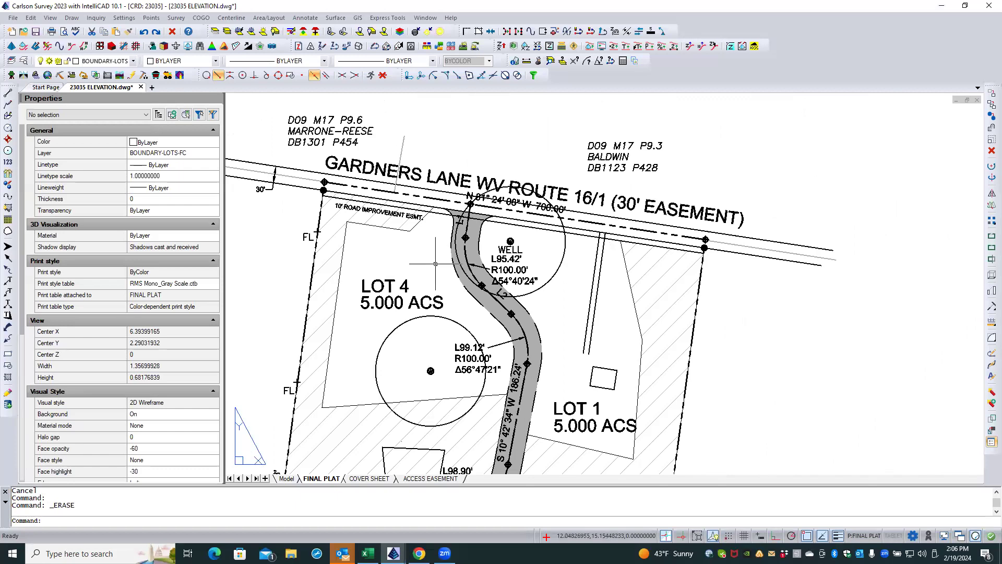
# - Activate the final plat's viewport at the boundary line beside Lot 4's upper FL mark and check the linework there
pyautogui.scroll(5, 314, 253)
pyautogui.scroll(3, 314, 254)
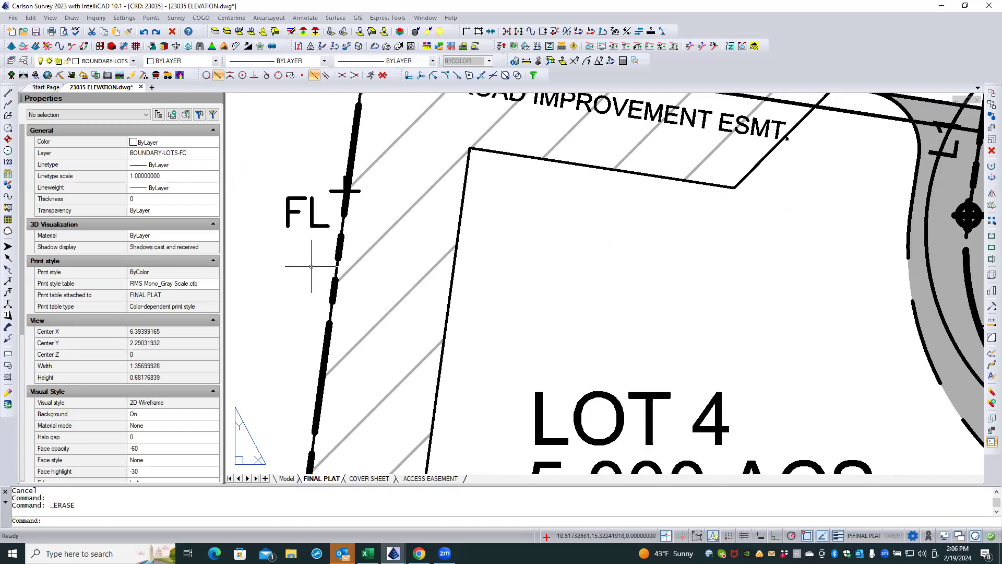
pyautogui.click(336, 268)
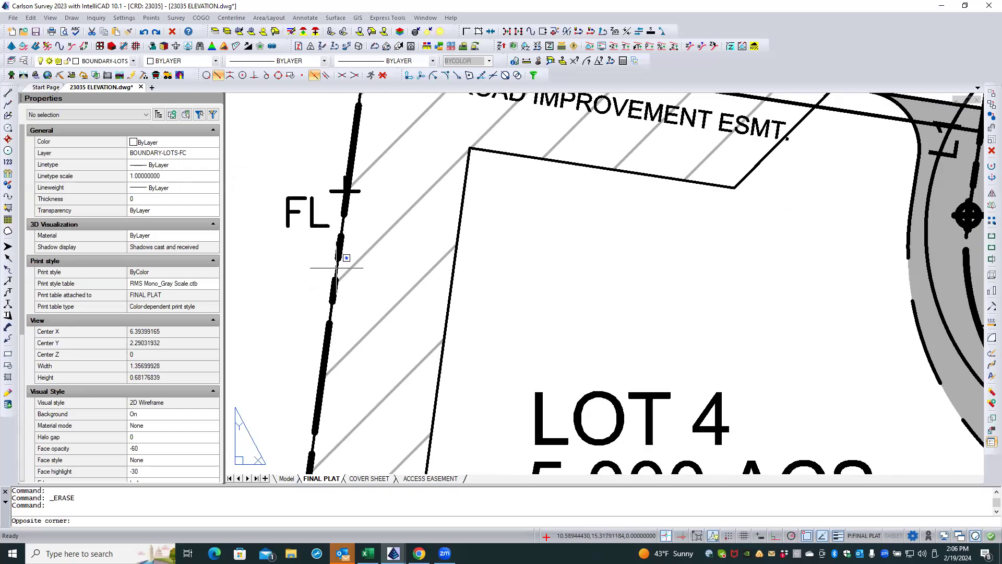
pyautogui.doubleClick(337, 268)
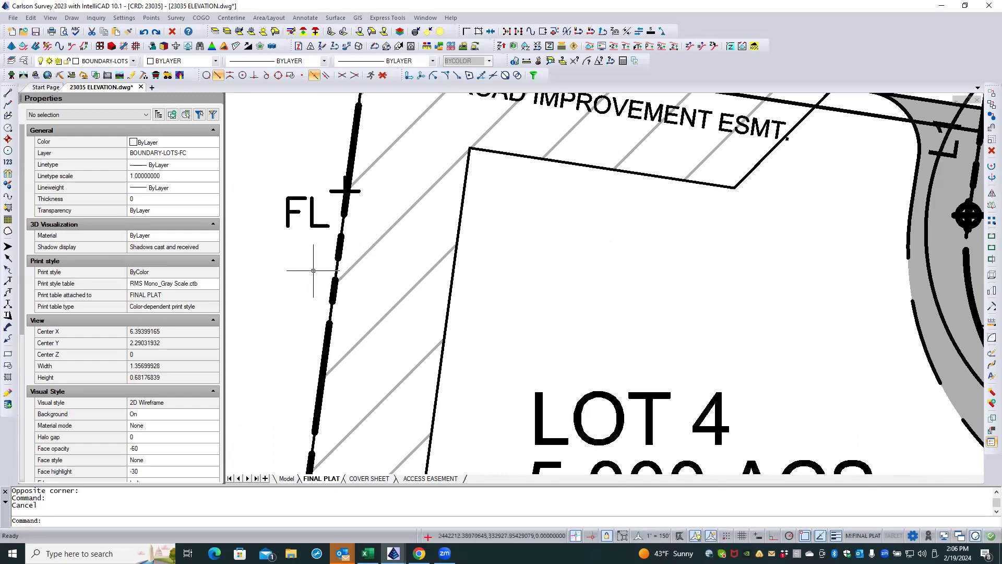
pyautogui.press('Escape')
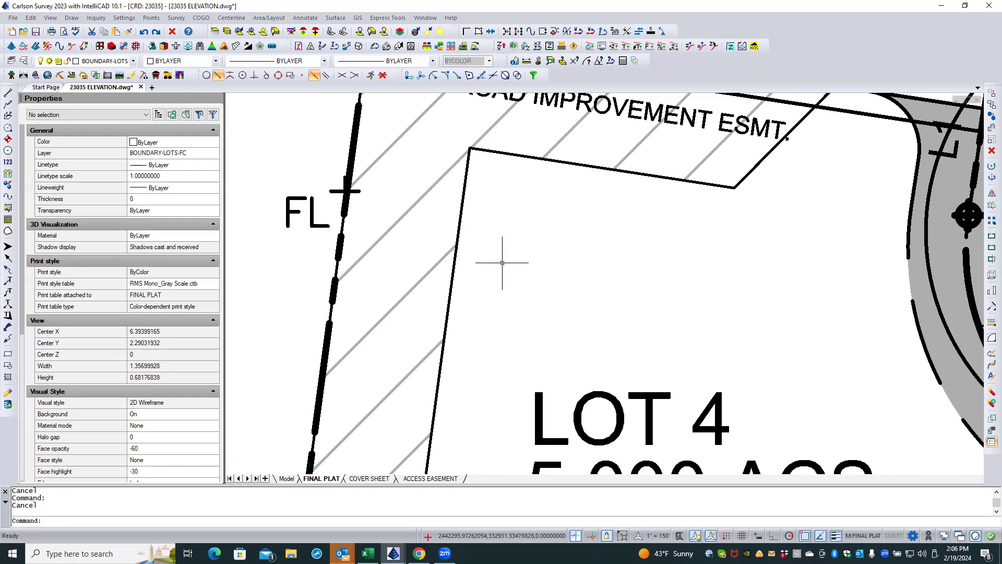
pyautogui.scroll(-5, 517, 266)
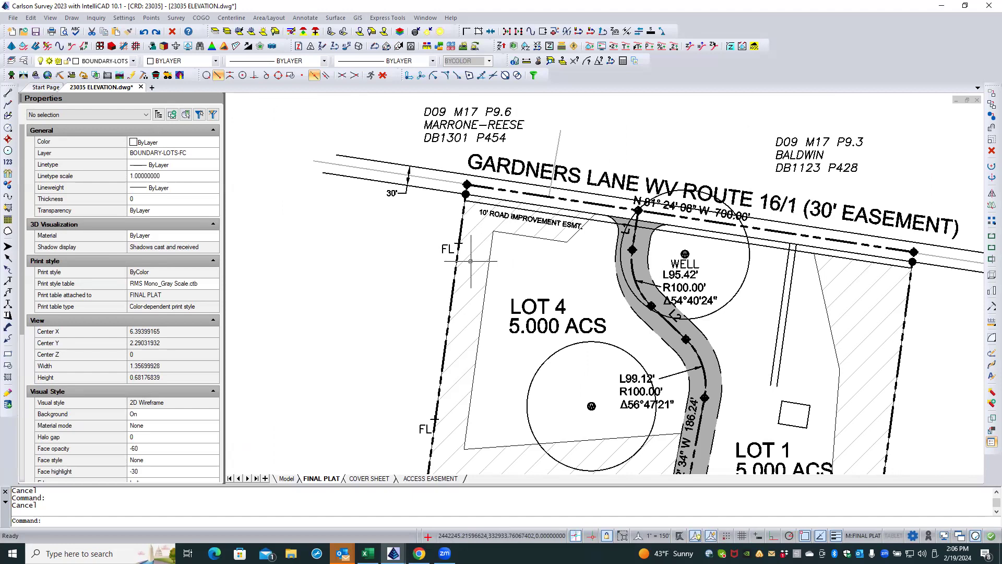
# - Switch to model space and check which polylines overlap on Lot 4's west boundary above the 1250.73' label
pyautogui.click(287, 478)
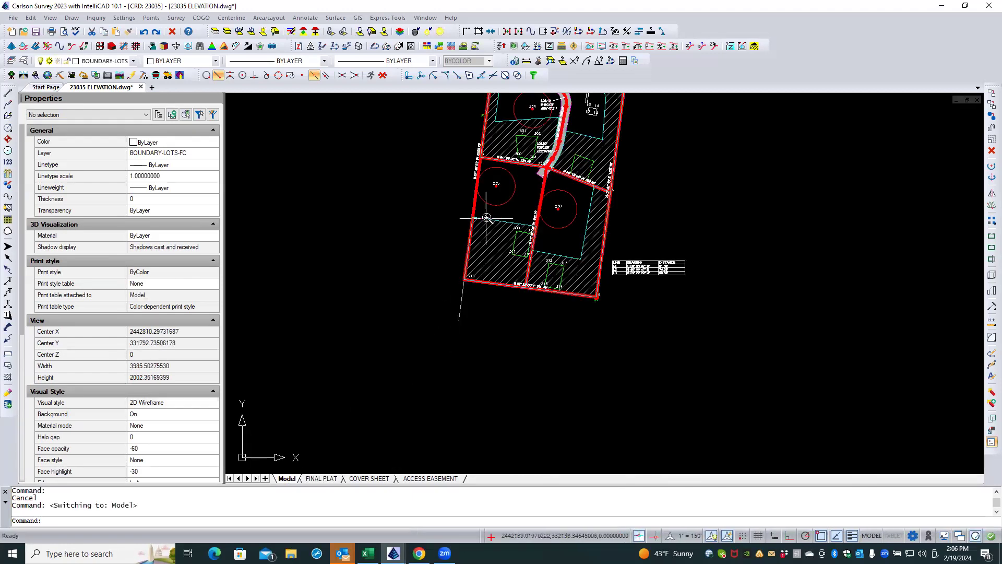
pyautogui.scroll(3, 478, 215)
pyautogui.moveTo(490, 297); pyautogui.dragTo(495, 436, button='middle')
pyautogui.scroll(7, 495, 316)
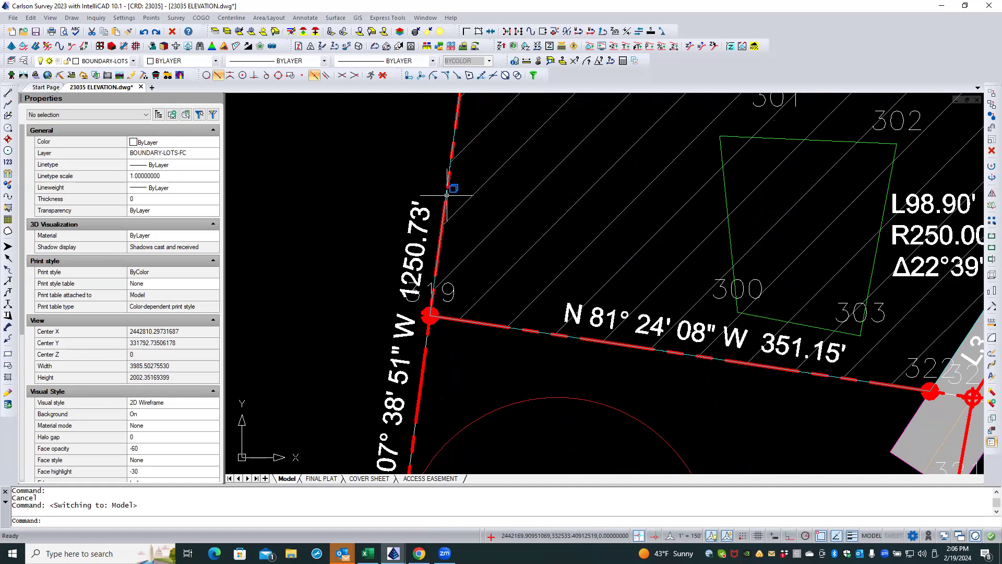
pyautogui.click(446, 195)
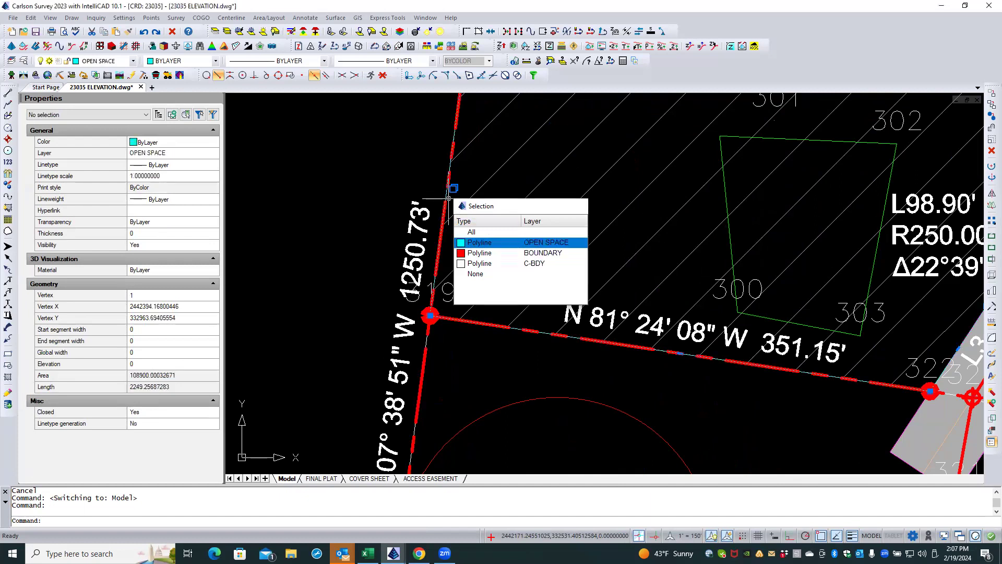
pyautogui.press('Escape')
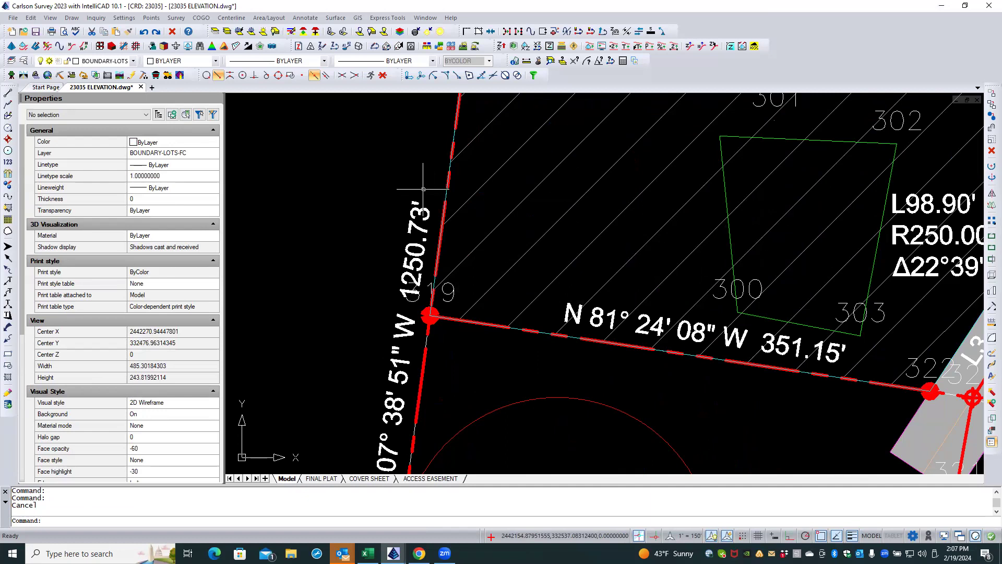
# - Inspect the OPEN SPACE polyline around Lot 4's hatched area, following it along the road frontage, west boundary and easement
pyautogui.click(460, 383)
pyautogui.scroll(-3, 459, 383)
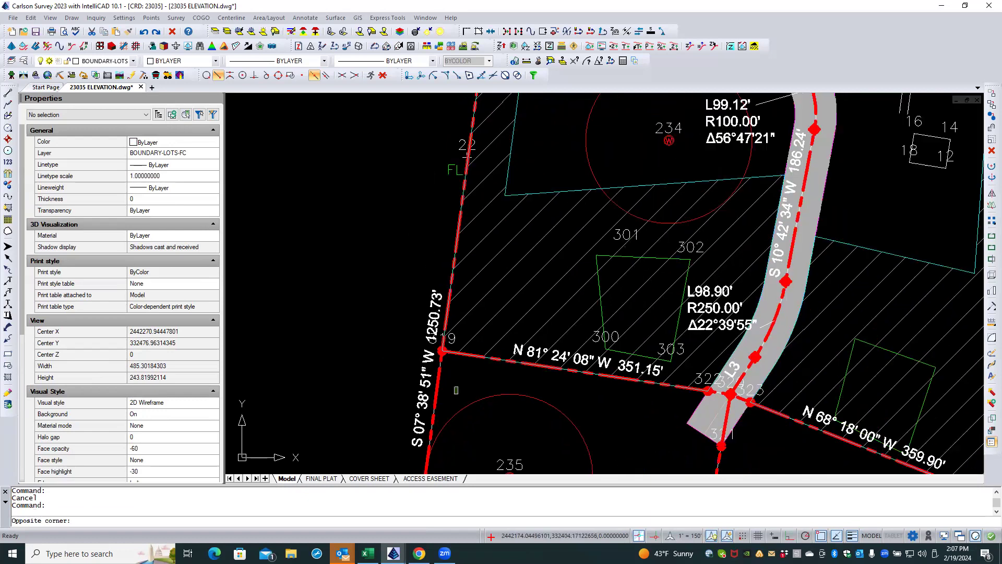
pyautogui.click(461, 392)
pyautogui.moveTo(462, 390); pyautogui.dragTo(442, 467, button='middle')
pyautogui.scroll(-1, 442, 467)
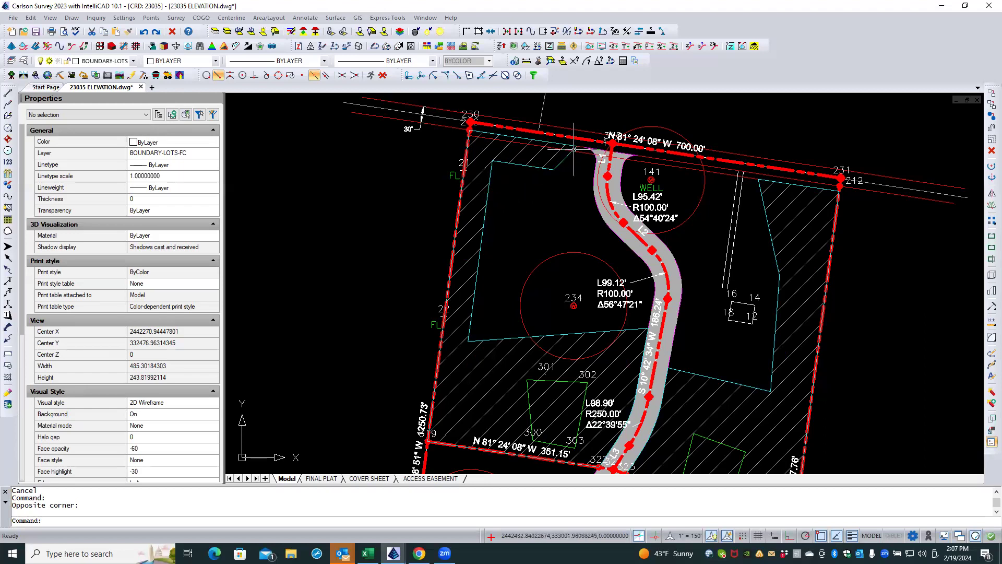
pyautogui.scroll(2, 574, 149)
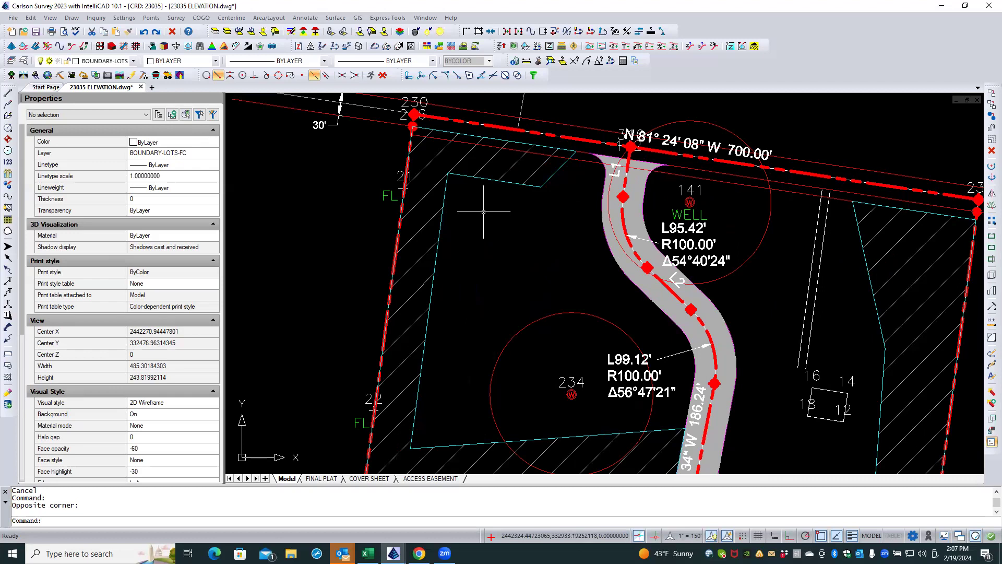
pyautogui.click(447, 209)
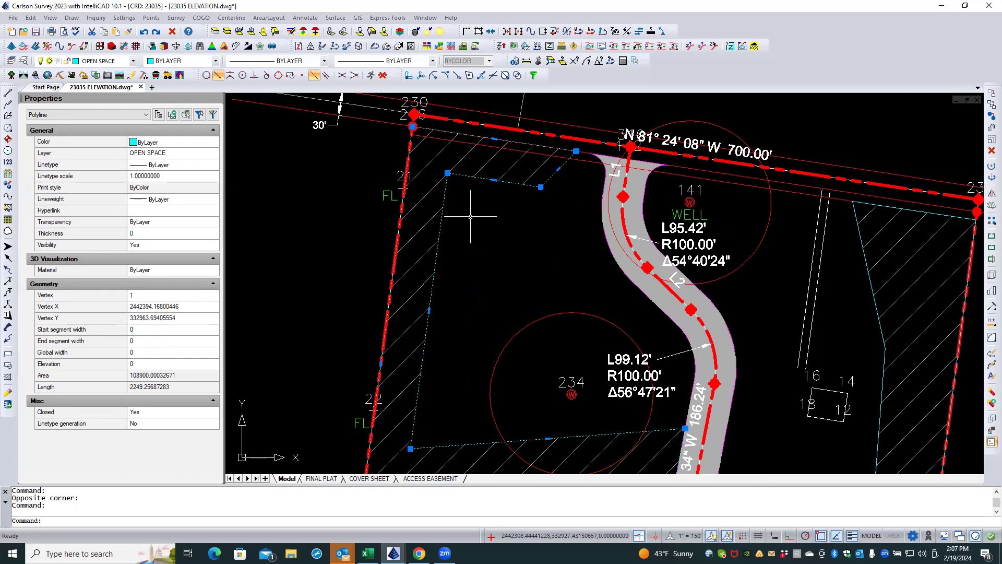
pyautogui.scroll(-4, 470, 216)
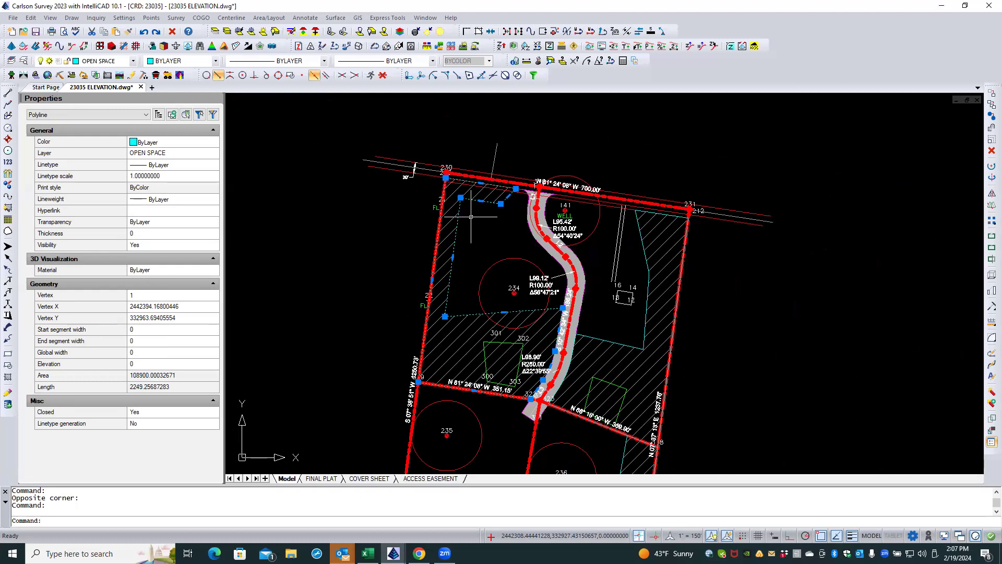
pyautogui.scroll(2, 484, 207)
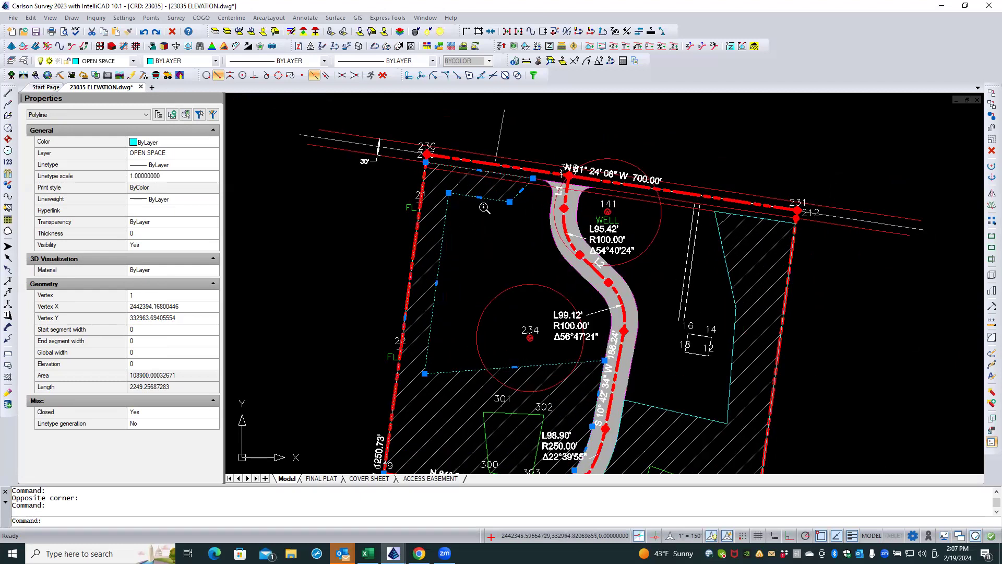
pyautogui.scroll(2, 484, 208)
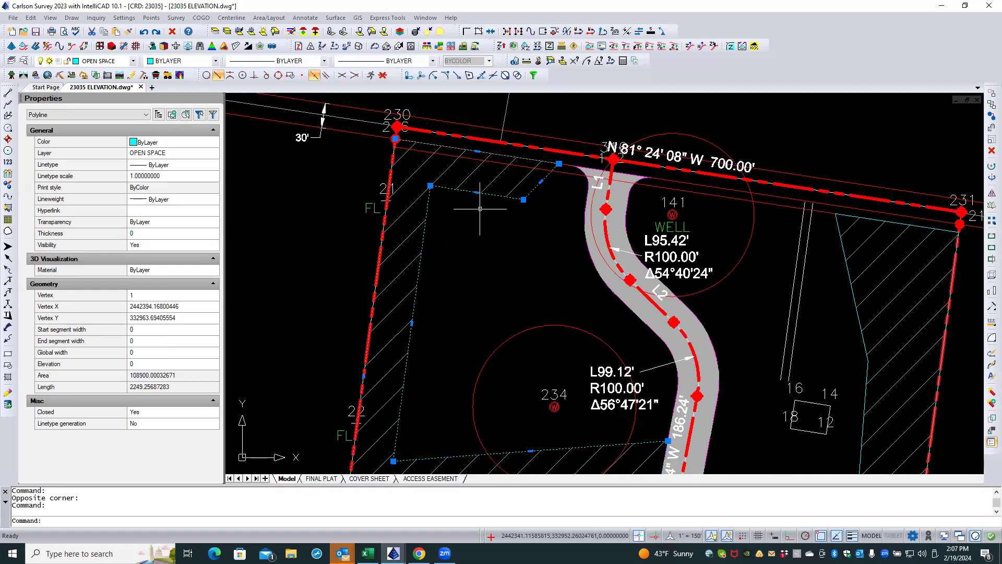
pyautogui.scroll(-2, 478, 209)
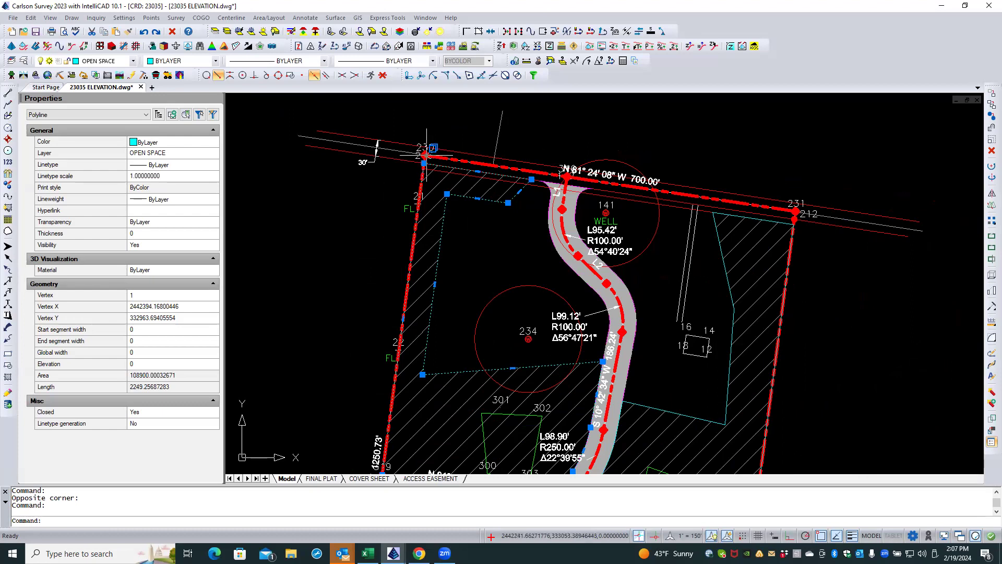
pyautogui.scroll(4, 506, 171)
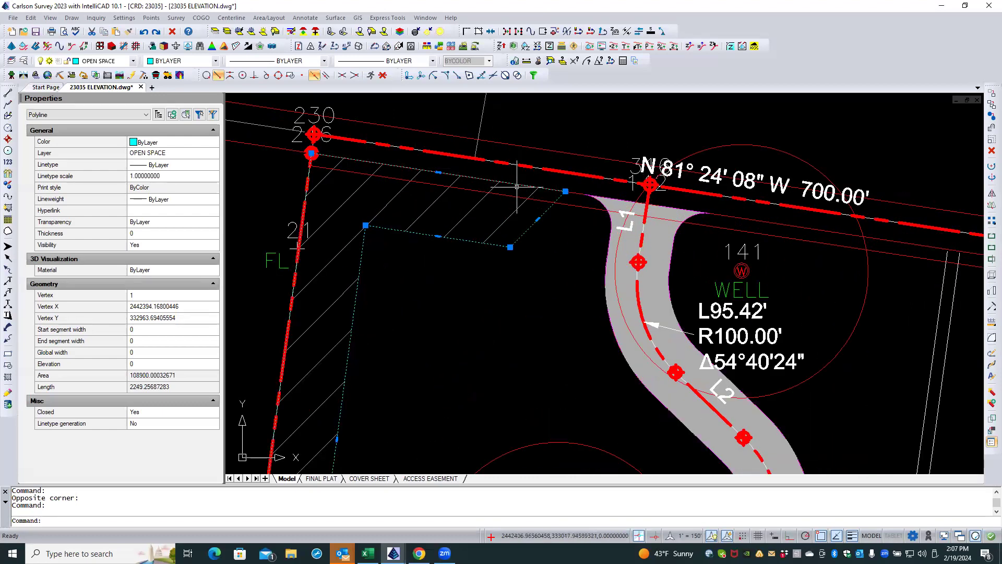
pyautogui.scroll(-3, 488, 212)
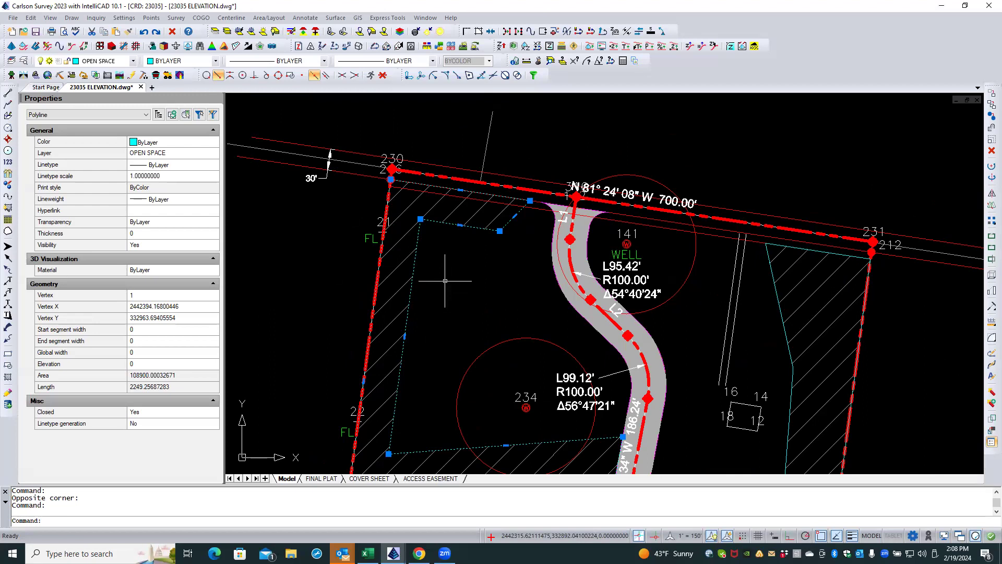
pyautogui.press('Escape')
pyautogui.press('Escape')
# - Check which objects overlap on the access easement's centerline just below segment L1
pyautogui.scroll(6, 575, 245)
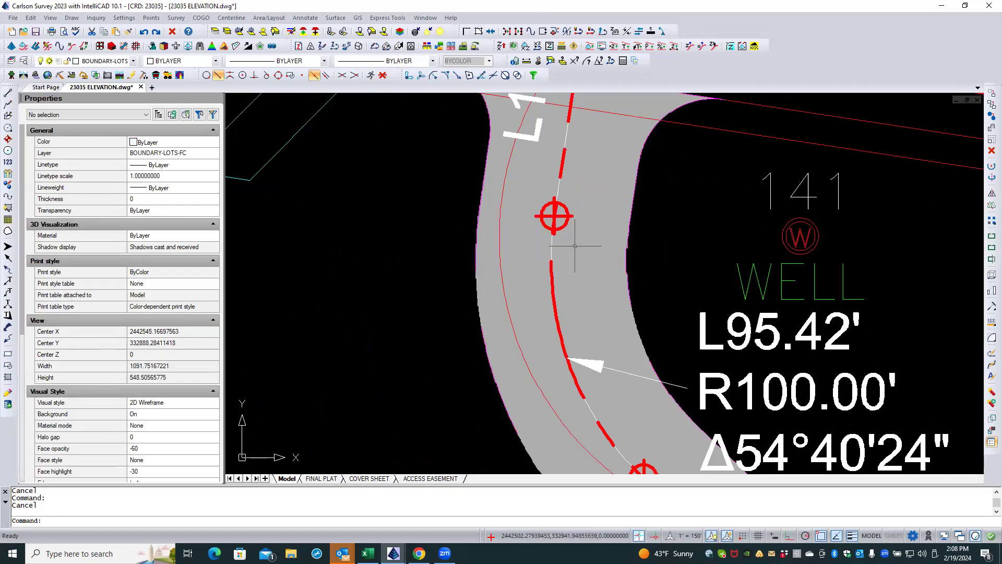
pyautogui.click(552, 246)
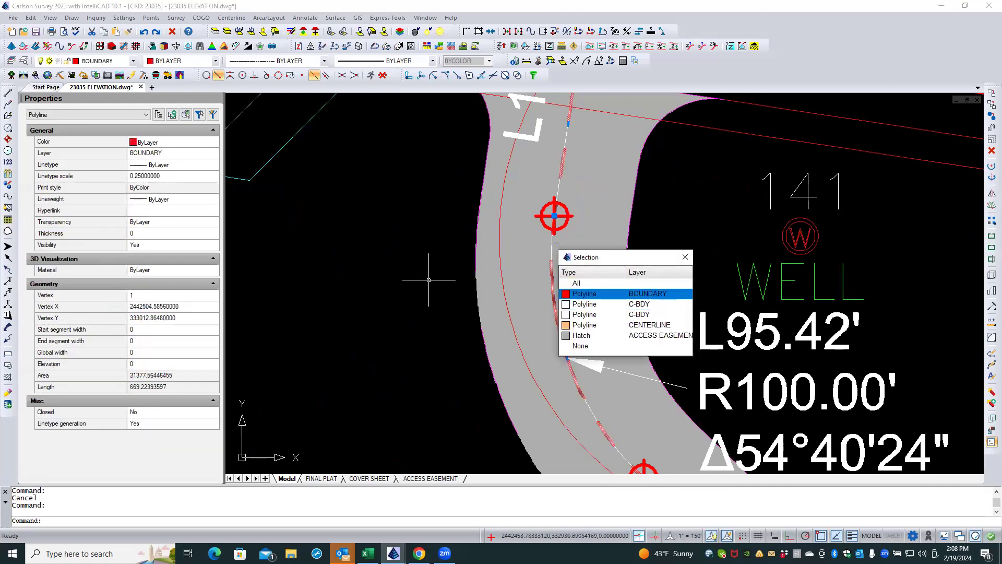
pyautogui.press('Escape')
pyautogui.scroll(-4, 501, 237)
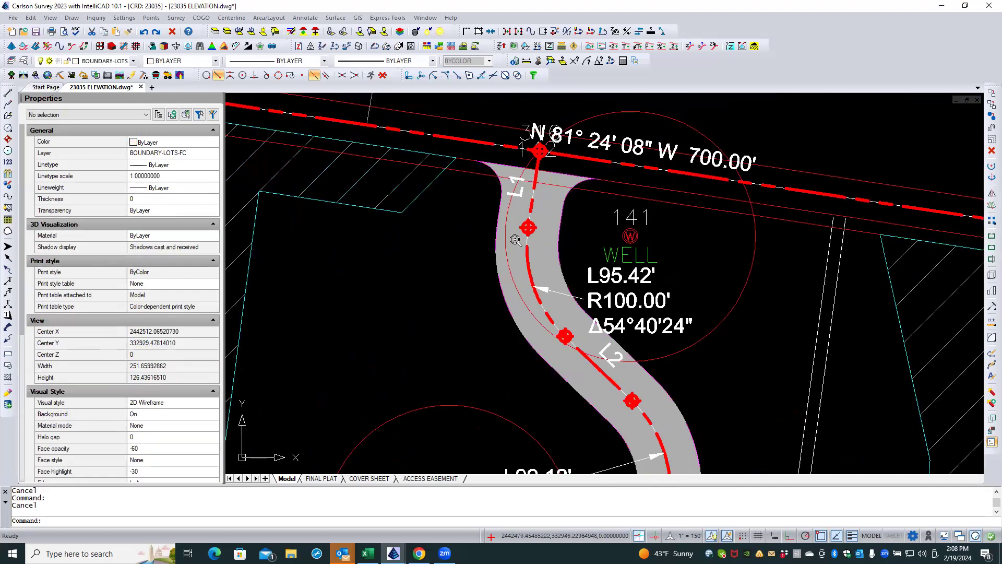
pyautogui.scroll(-3, 454, 238)
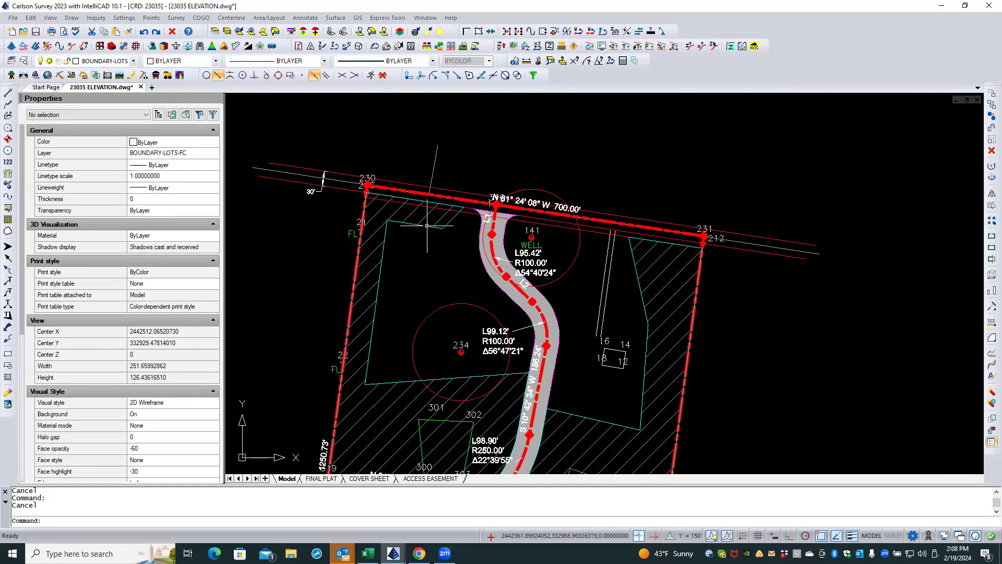
# - Select the four open space outline polylines on all the lots and move them to layer C-BDY
pyautogui.click(426, 224)
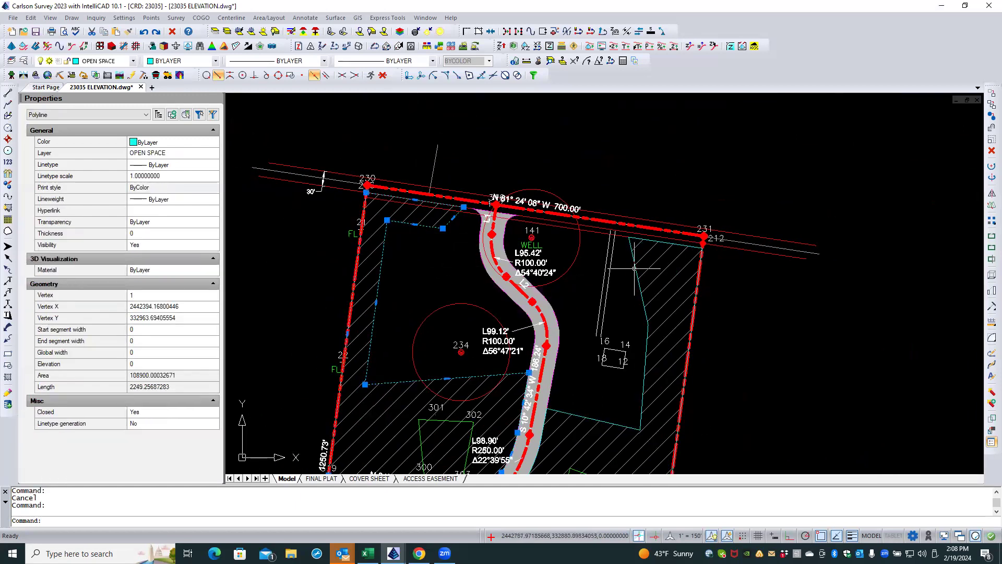
pyautogui.click(647, 324)
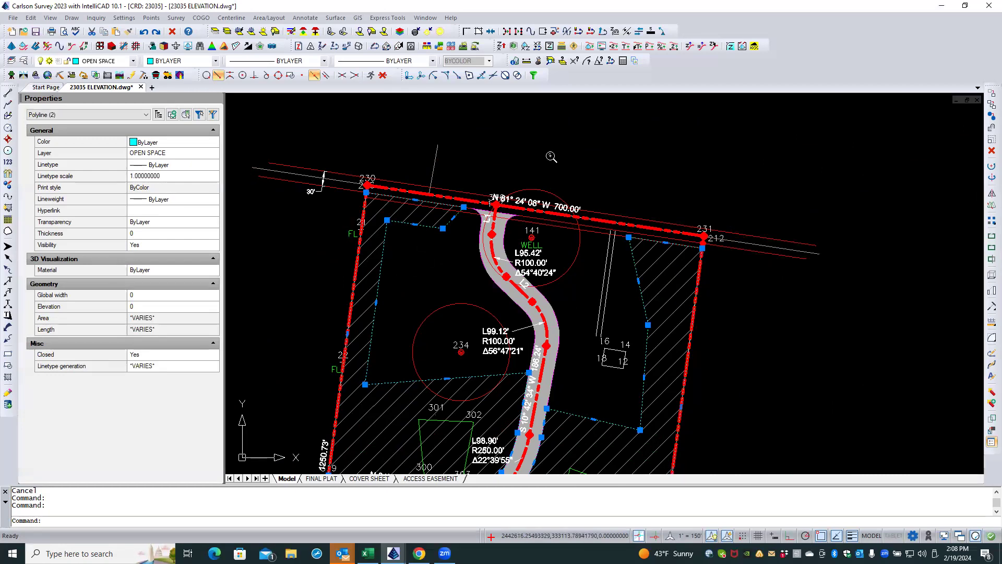
pyautogui.scroll(-3, 543, 166)
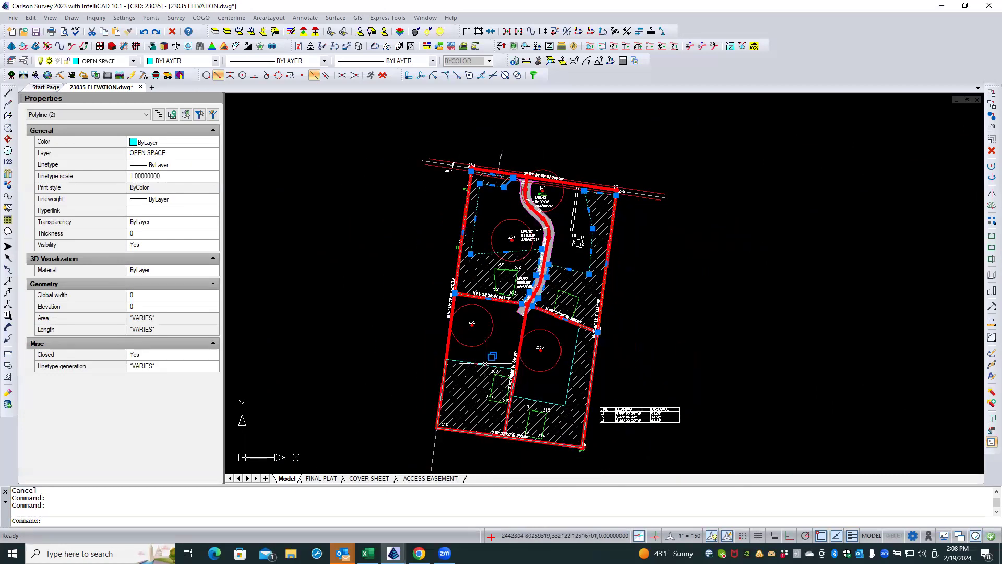
pyautogui.scroll(3, 486, 363)
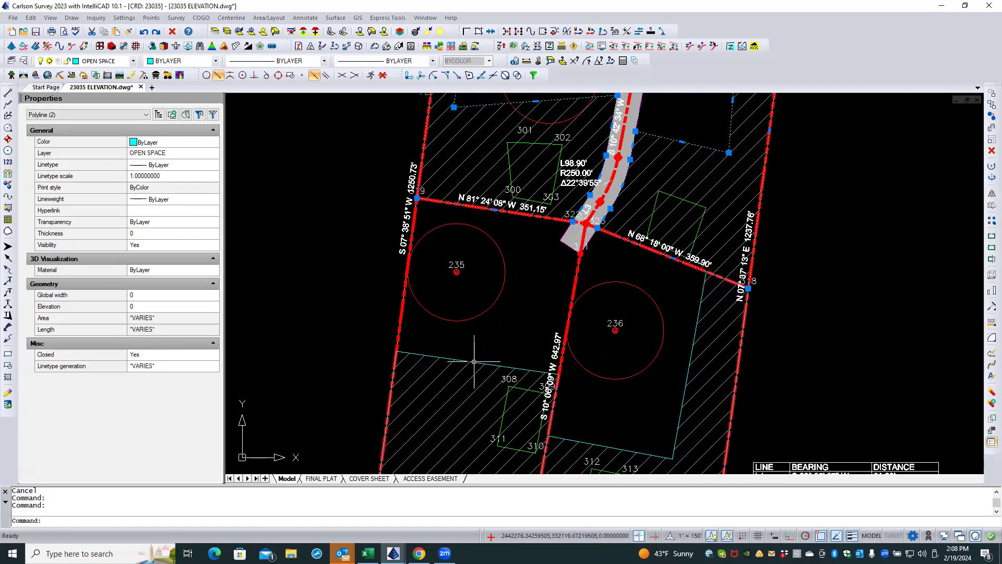
pyautogui.click(474, 362)
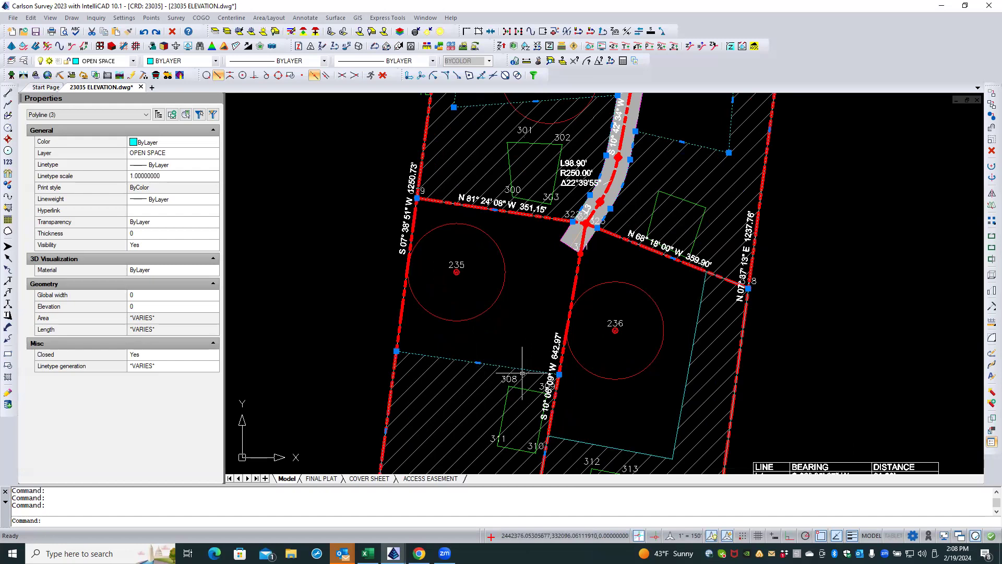
pyautogui.click(599, 446)
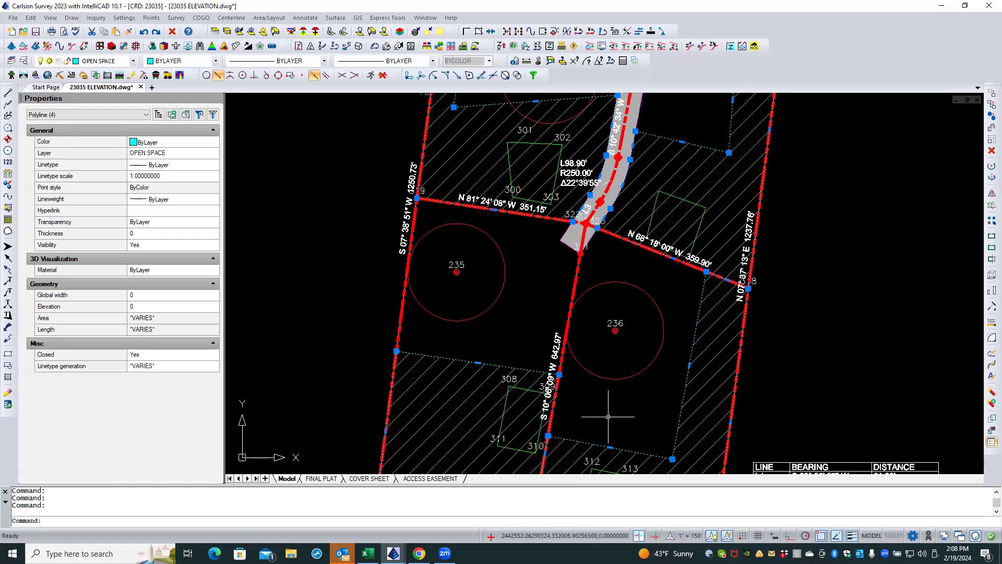
pyautogui.click(205, 154)
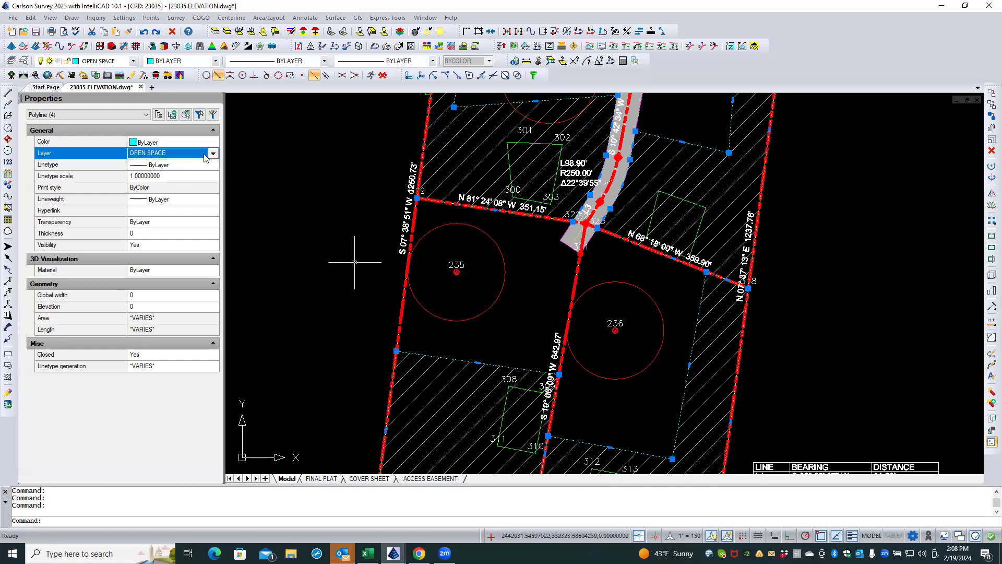
pyautogui.click(212, 154)
pyautogui.moveTo(214, 336); pyautogui.dragTo(228, 172)
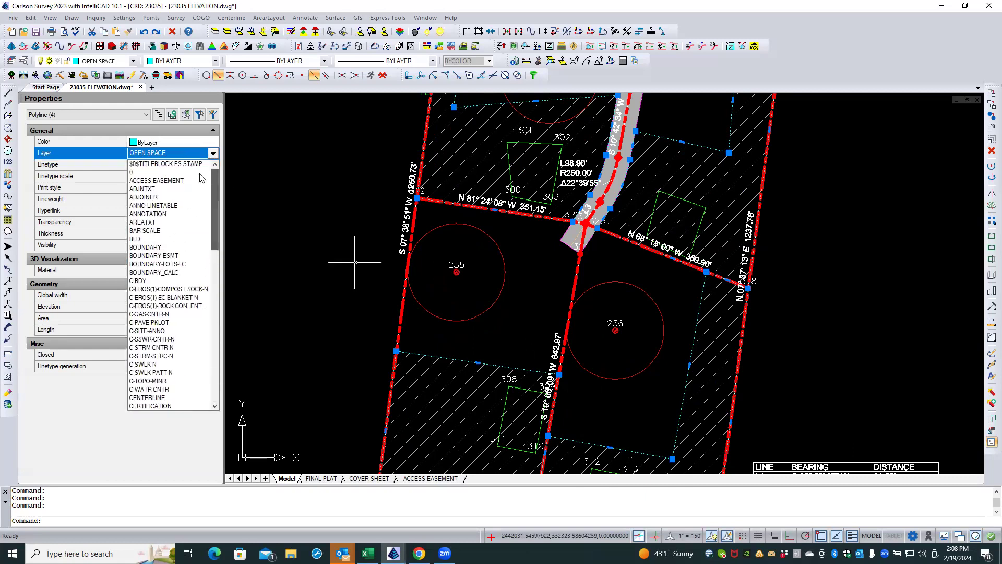
pyautogui.click(156, 280)
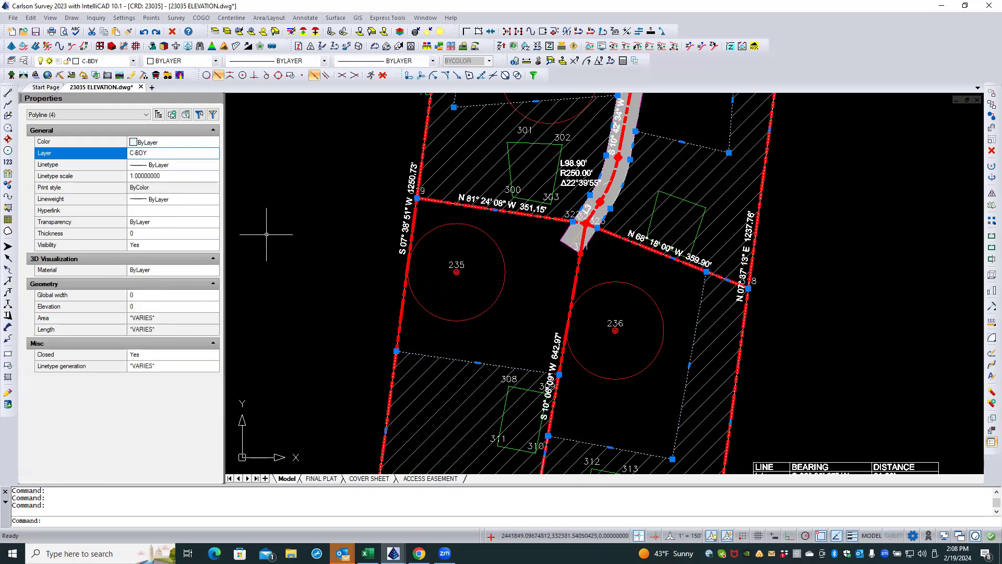
pyautogui.press('Escape')
pyautogui.press('Escape')
pyautogui.scroll(-4, 324, 371)
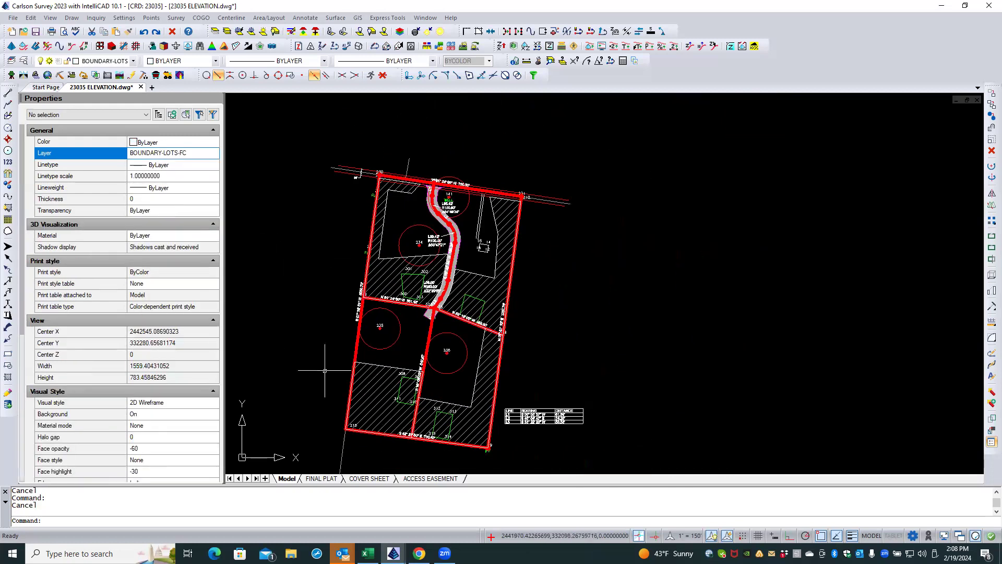
# - Start a 2D polyline on layer OPEN SPACE instead of using the current drawing properties
pyautogui.scroll(3, 358, 138)
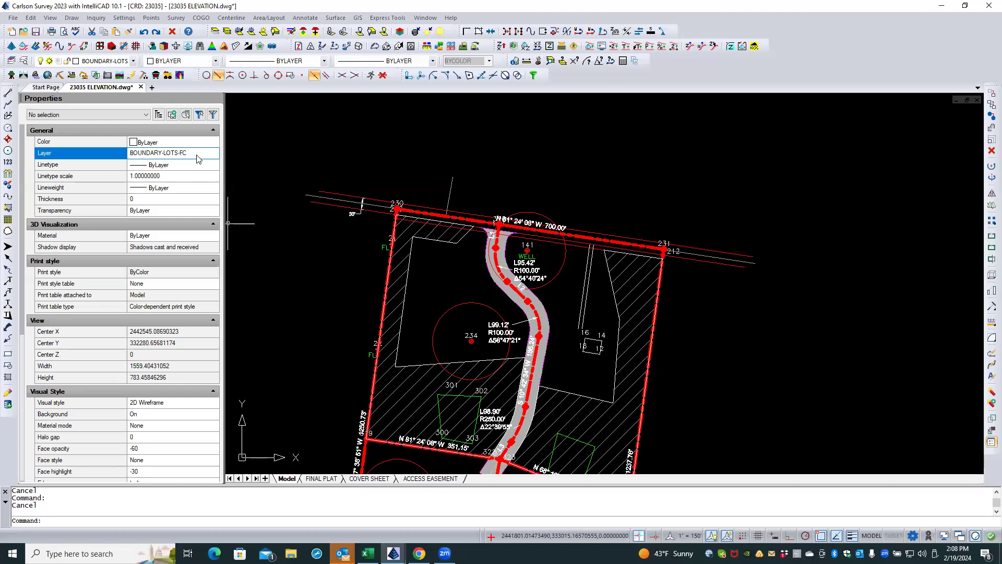
pyautogui.click(71, 18)
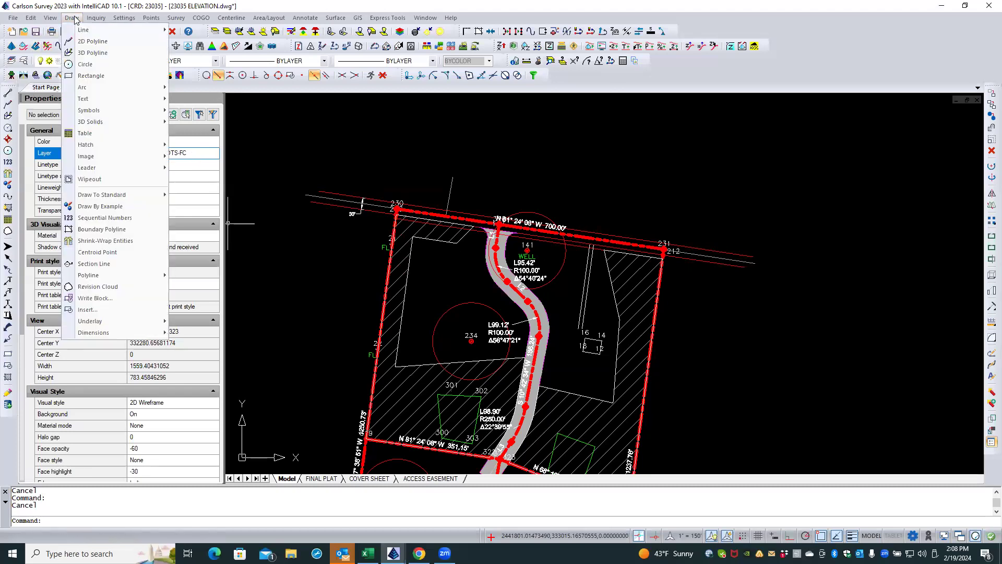
pyautogui.click(90, 43)
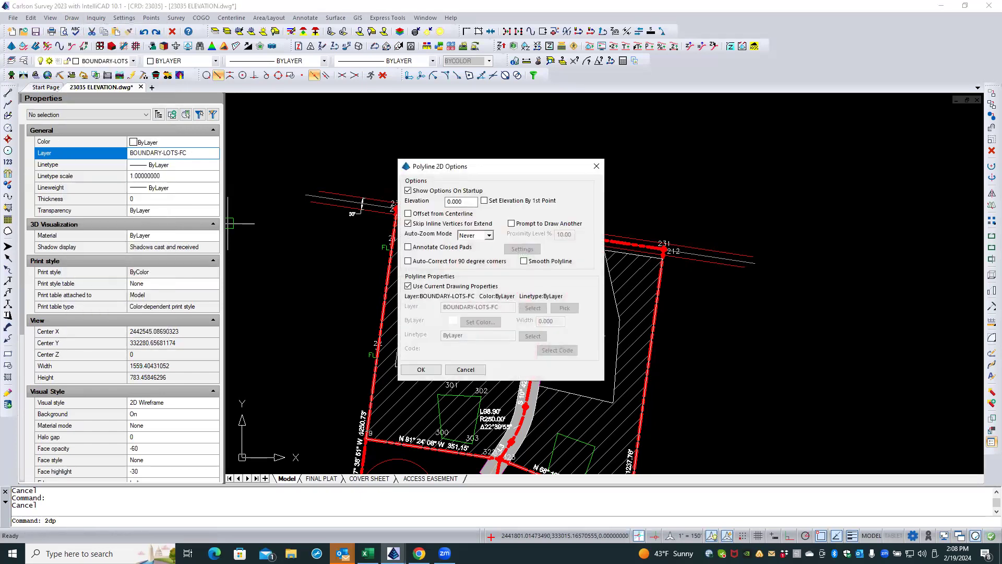
pyautogui.click(409, 287)
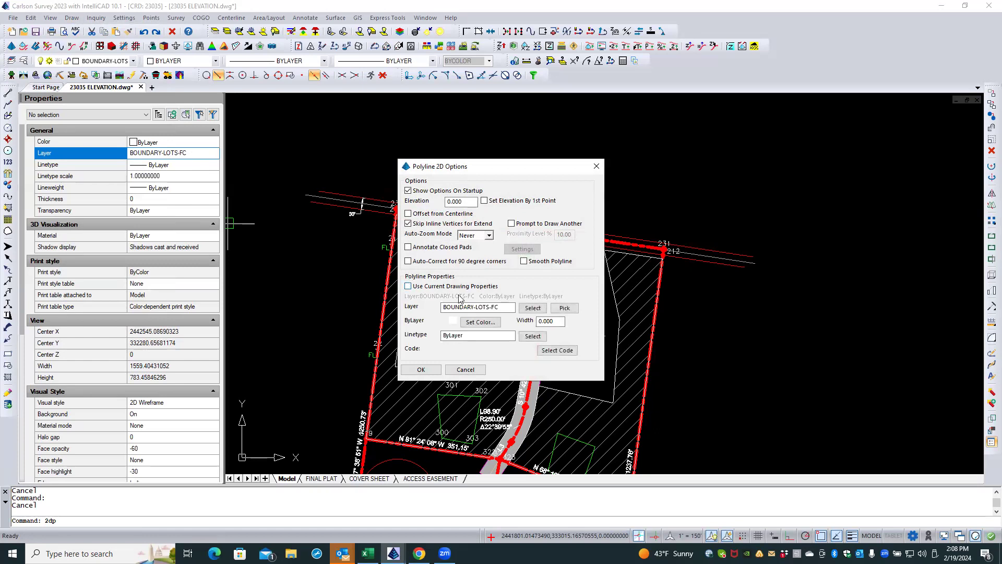
pyautogui.click(532, 309)
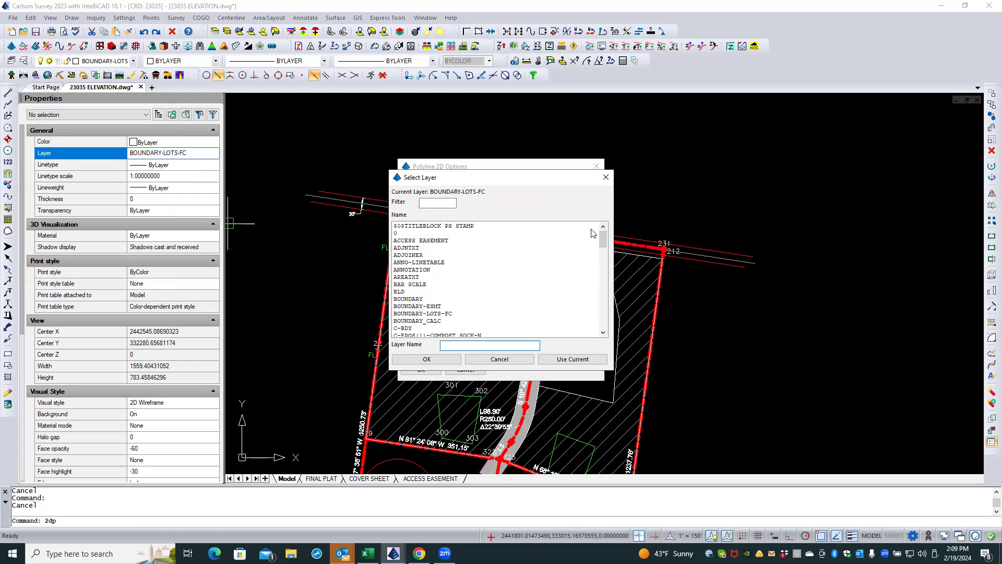
pyautogui.moveTo(604, 240); pyautogui.dragTo(605, 303)
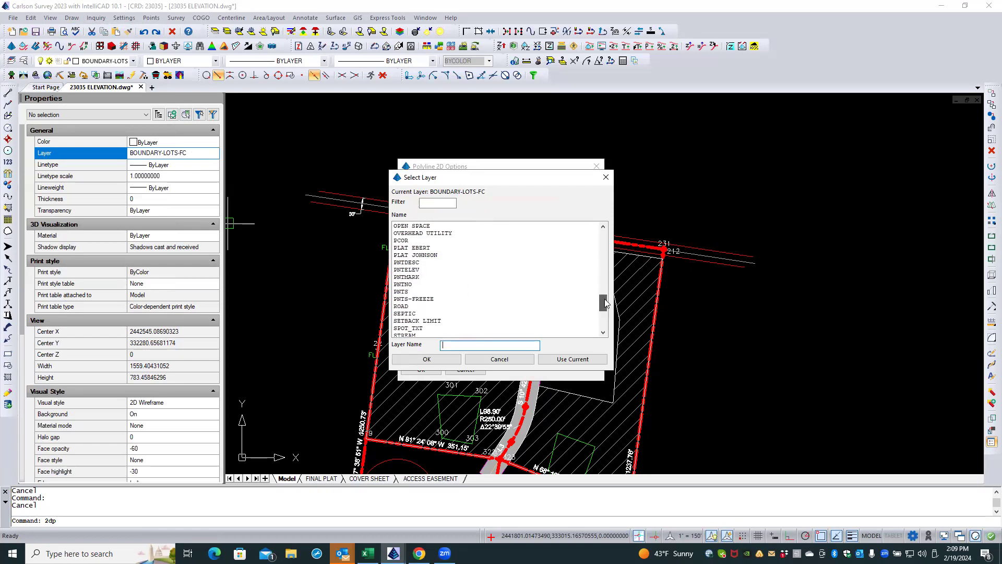
pyautogui.click(421, 226)
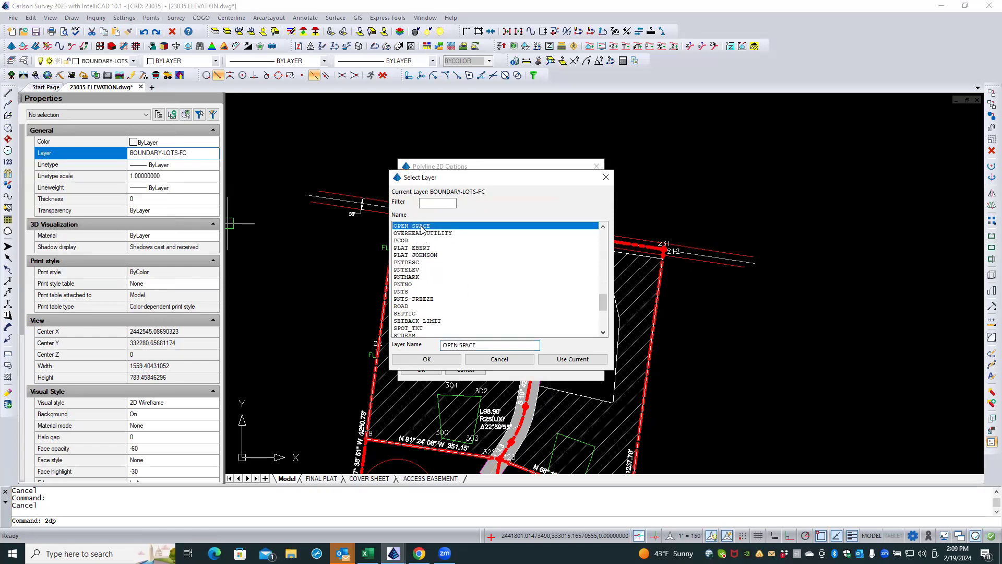
pyautogui.click(444, 359)
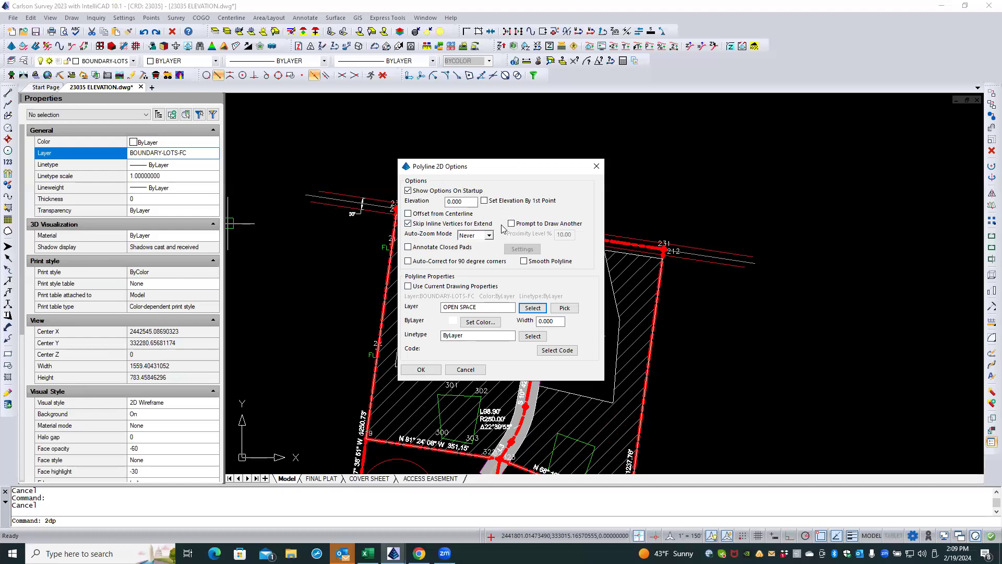
pyautogui.click(412, 370)
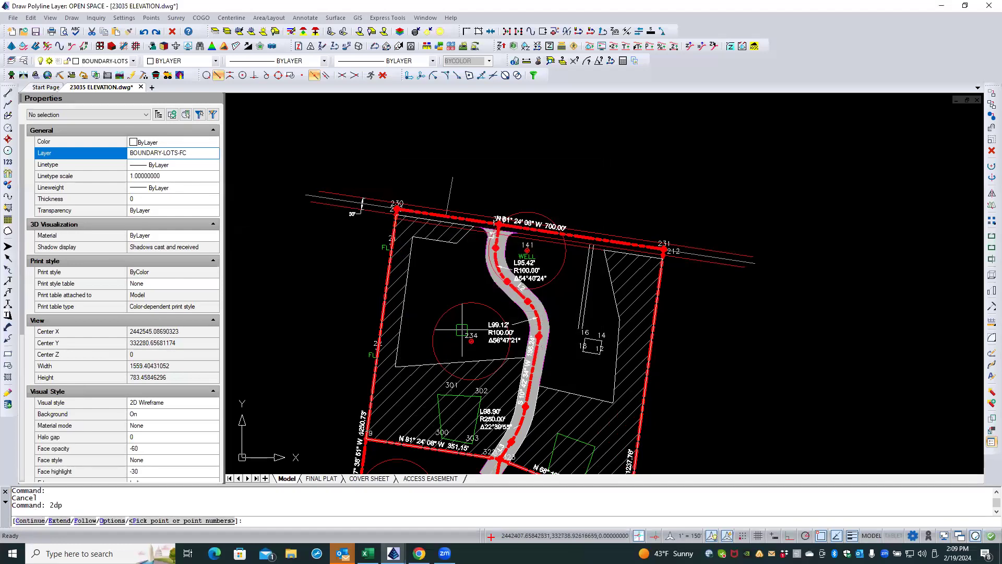
# - Follow Lot 4's existing open space outline, starting at its corner beside the access easement on the road frontage
pyautogui.scroll(4, 469, 233)
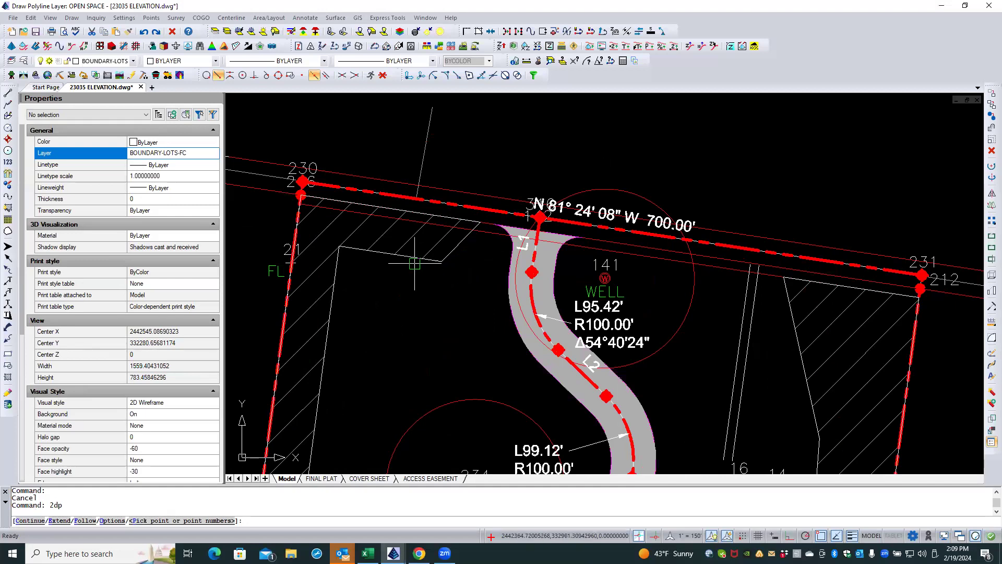
pyautogui.scroll(-1, 389, 297)
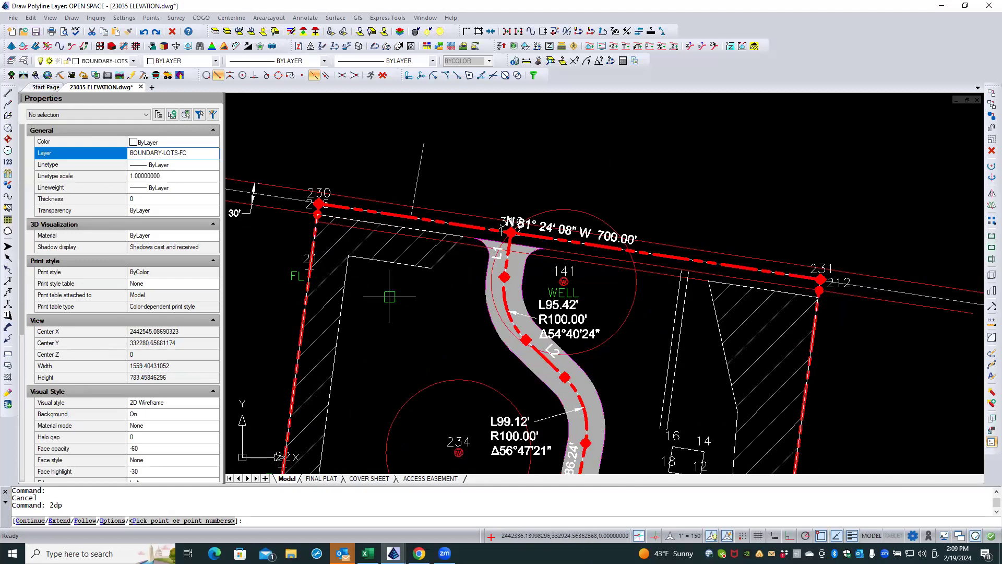
pyautogui.click(77, 521)
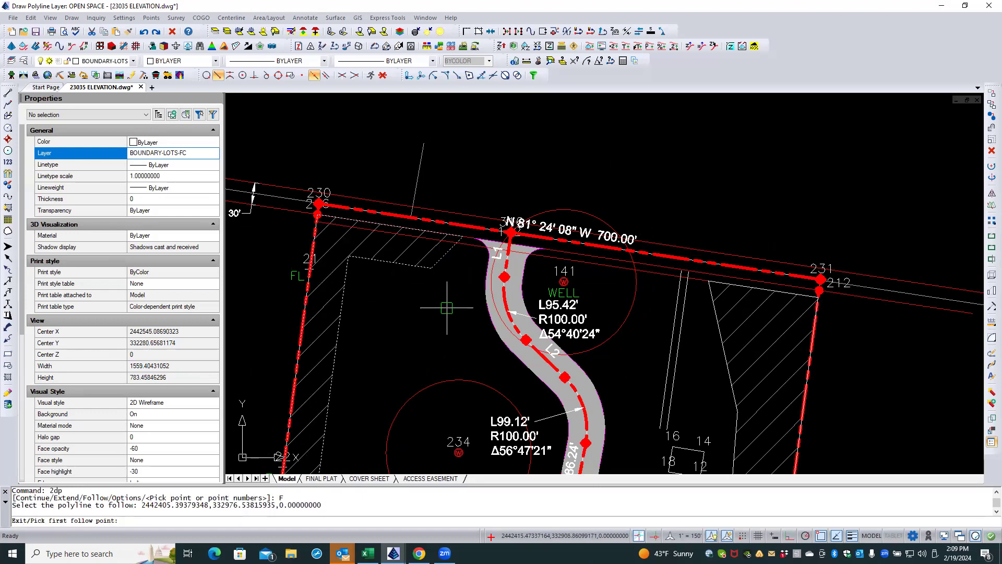
pyautogui.click(454, 249)
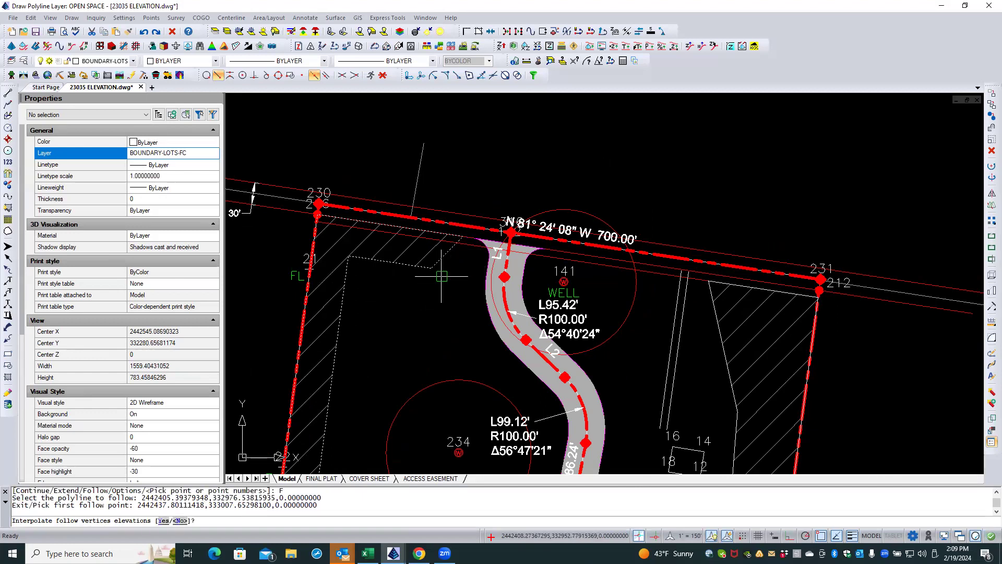
# - Skip interpolating the vertex elevations and end the followed stretch where Lot 4's open space outline meets the access easement beside the S 10° 42' 34" W line
pyautogui.scroll(-4, 441, 276)
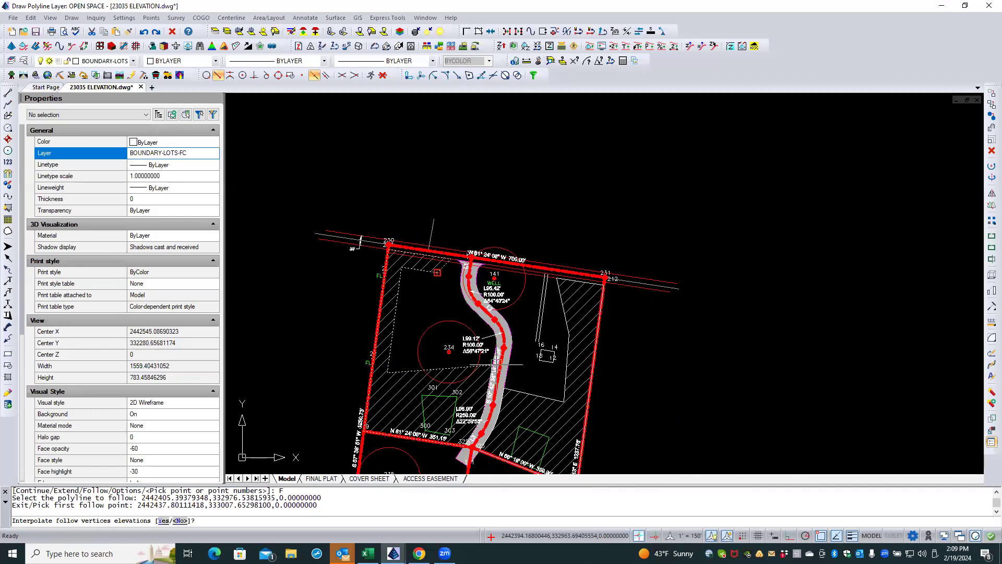
pyautogui.scroll(5, 499, 370)
pyautogui.scroll(5, 489, 370)
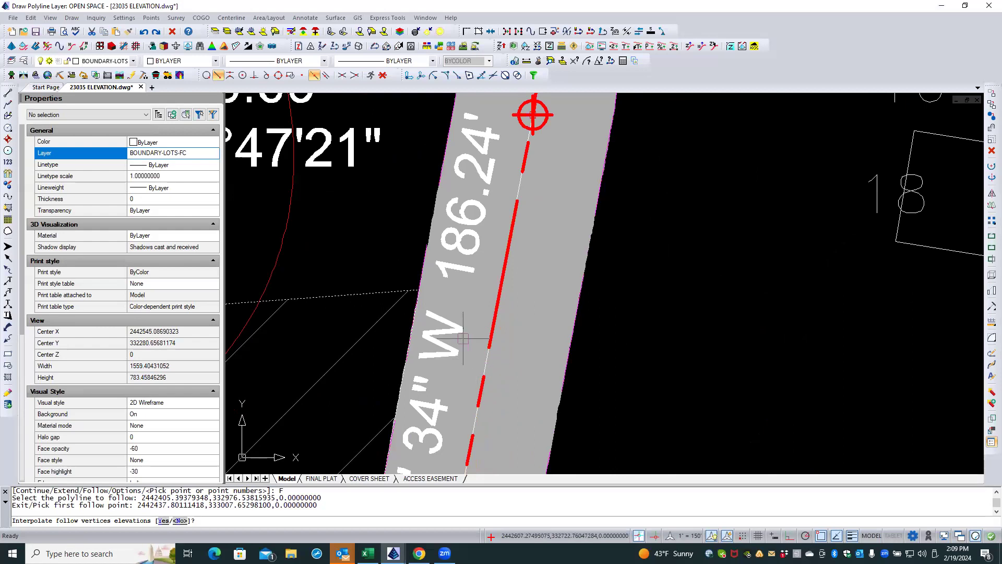
pyautogui.scroll(-5, 398, 213)
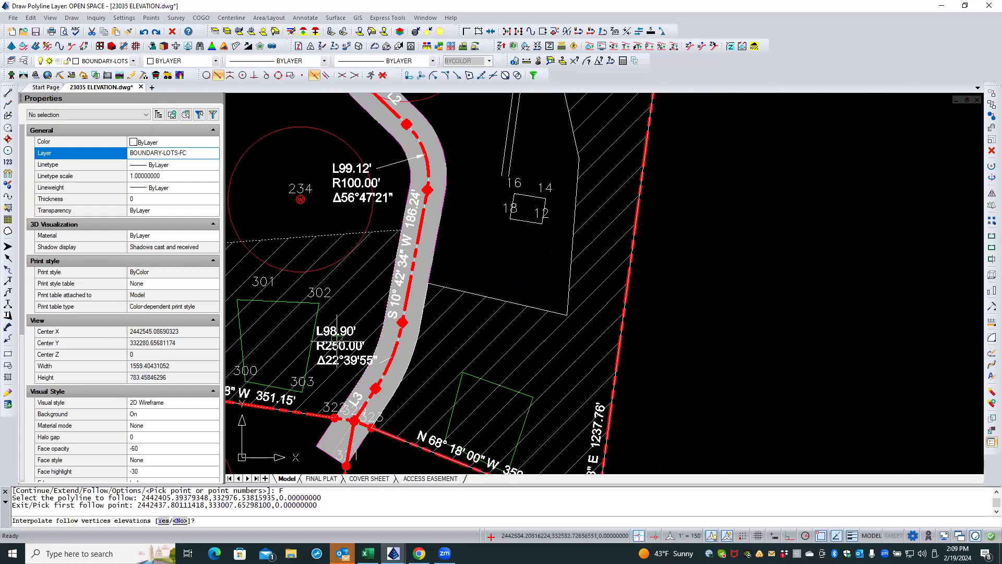
pyautogui.scroll(3, 340, 415)
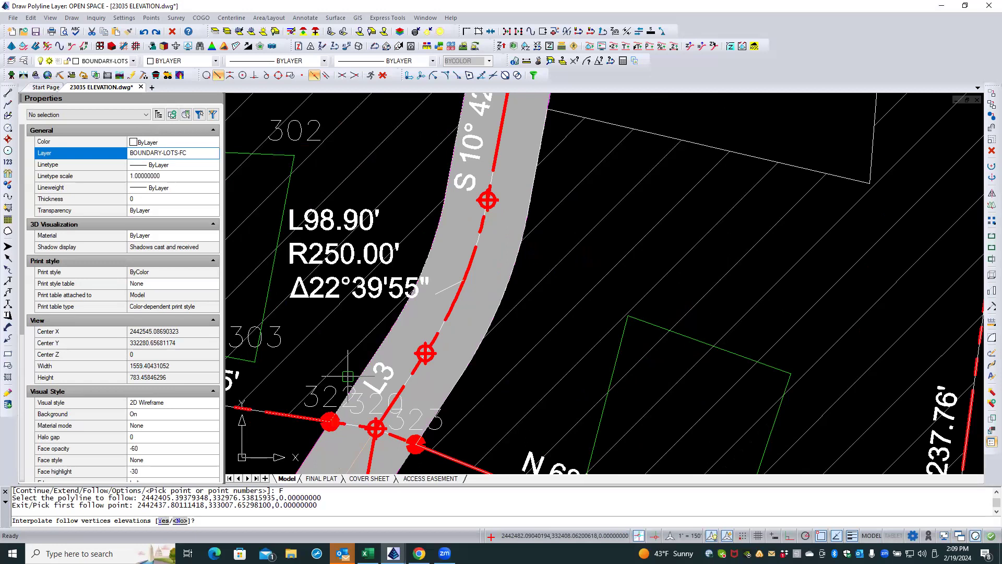
pyautogui.scroll(-2, 368, 416)
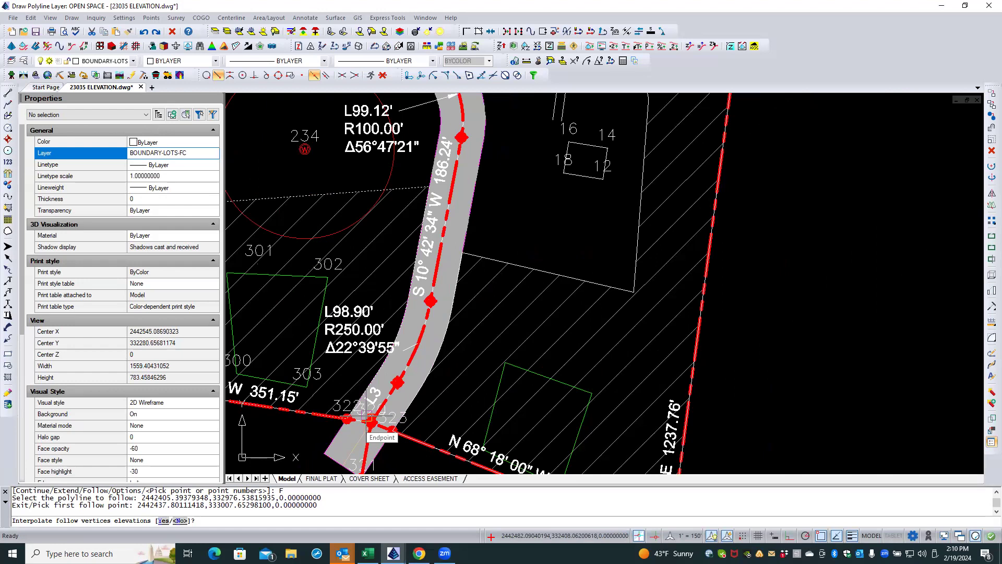
pyautogui.scroll(3, 367, 416)
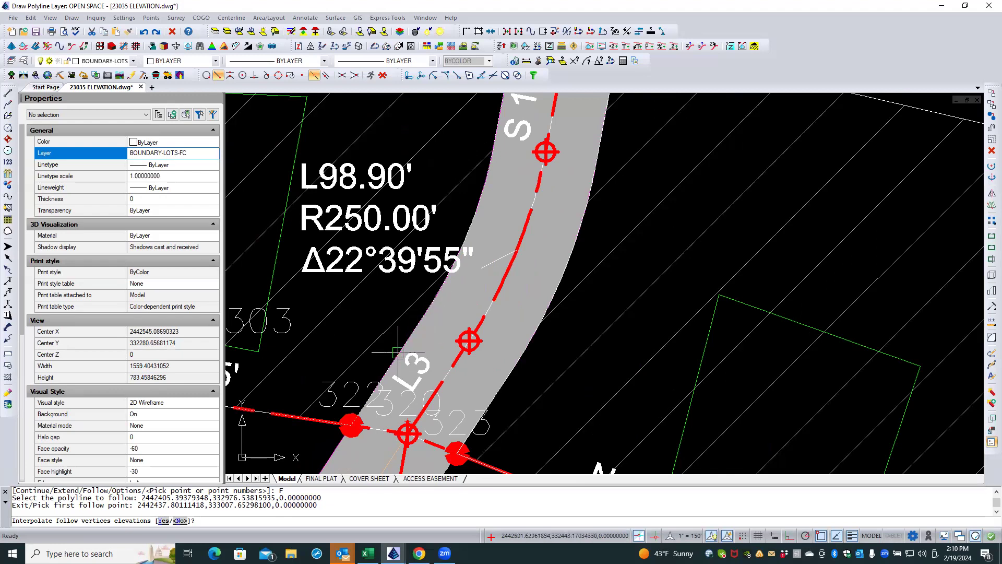
pyautogui.scroll(-2, 391, 431)
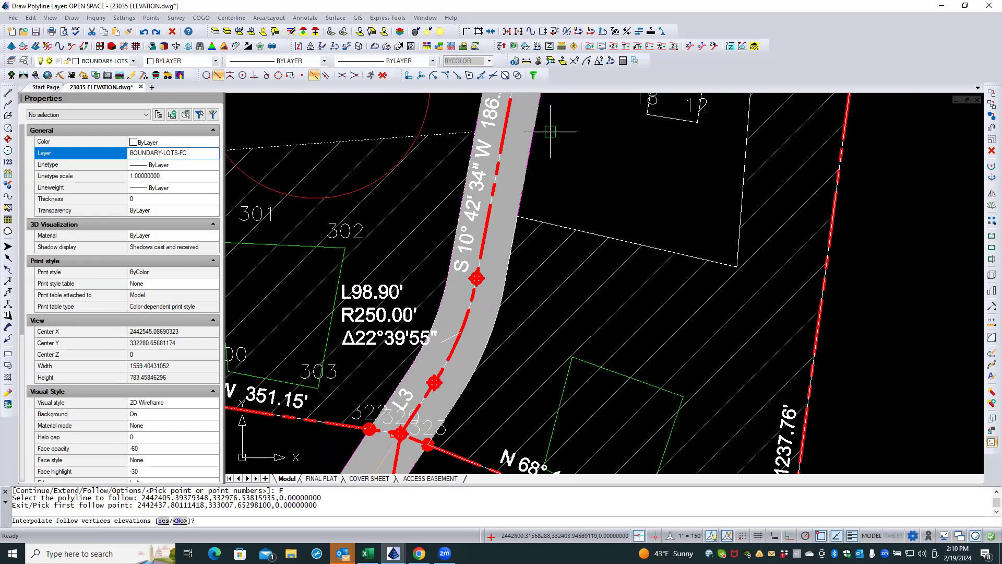
pyautogui.scroll(2, 547, 131)
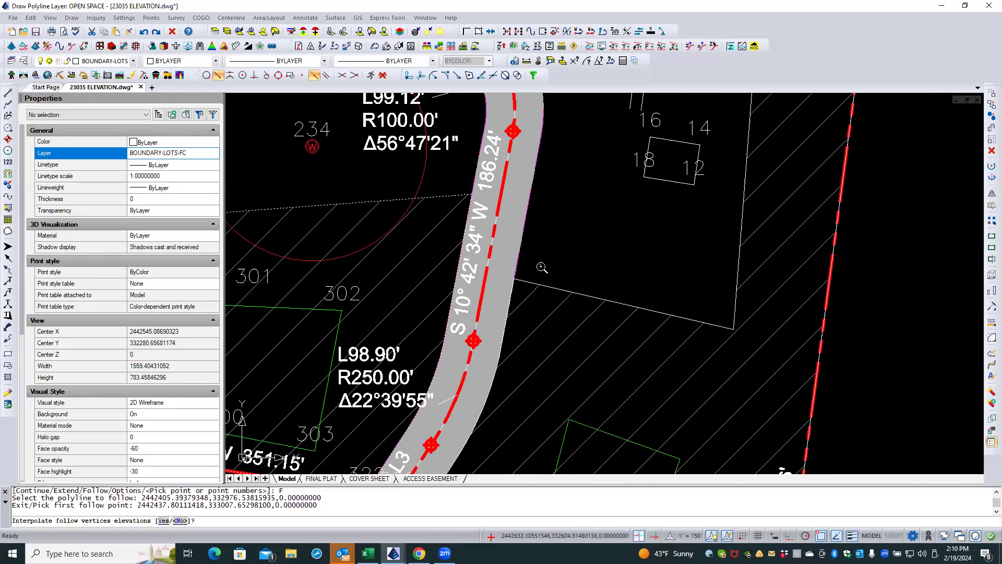
pyautogui.scroll(-2, 538, 264)
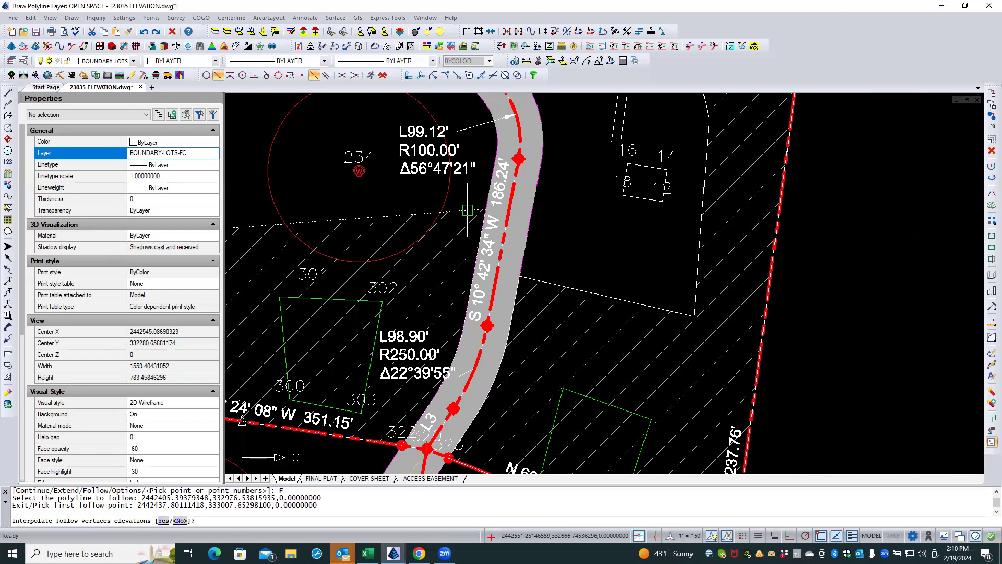
pyautogui.write('n')
pyautogui.press('Return')
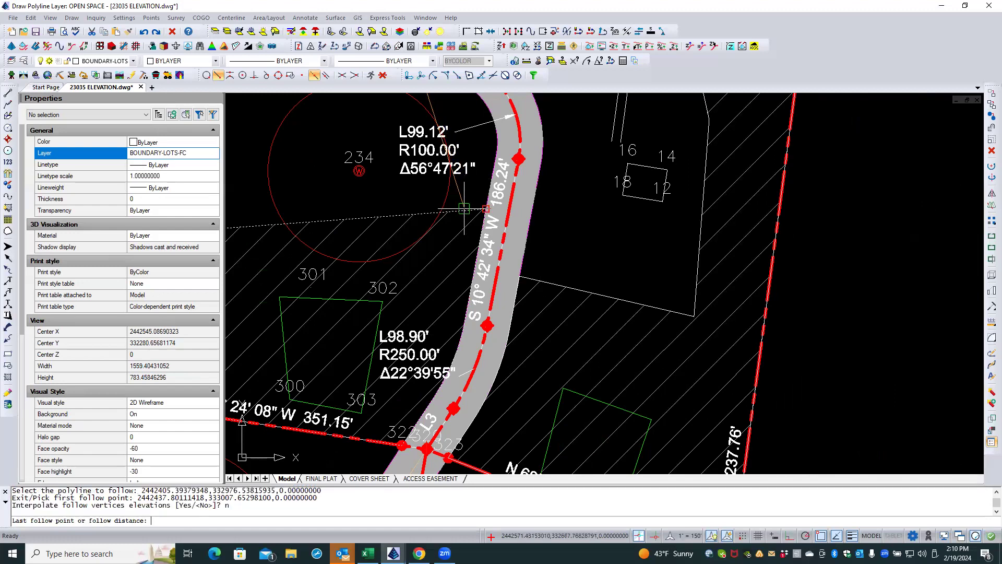
pyautogui.click(466, 209)
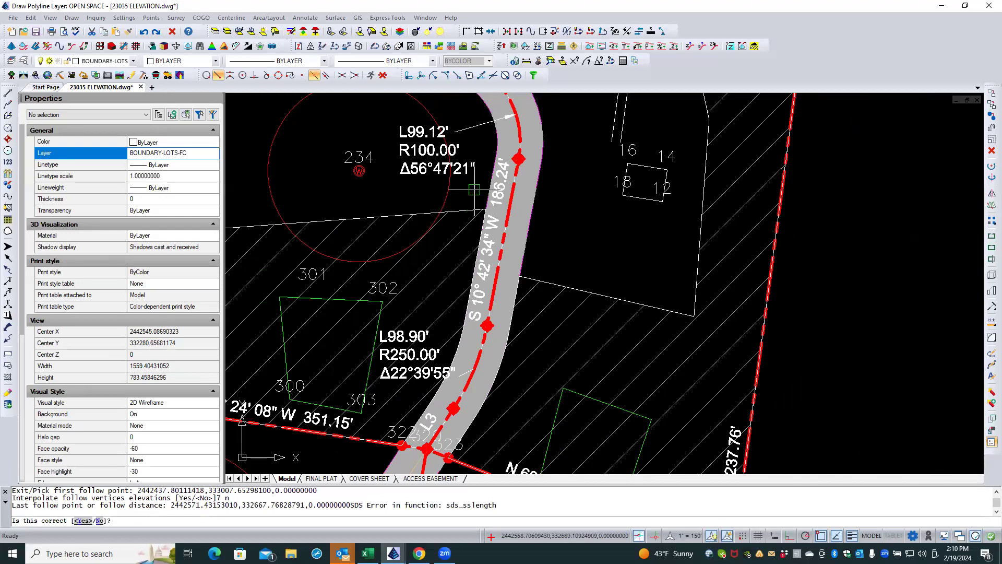
# - Accept the followed path along the inner limits of Lot 4's open space and finish the polyline
pyautogui.scroll(-4, 589, 255)
pyautogui.moveTo(448, 176); pyautogui.dragTo(447, 219, button='middle')
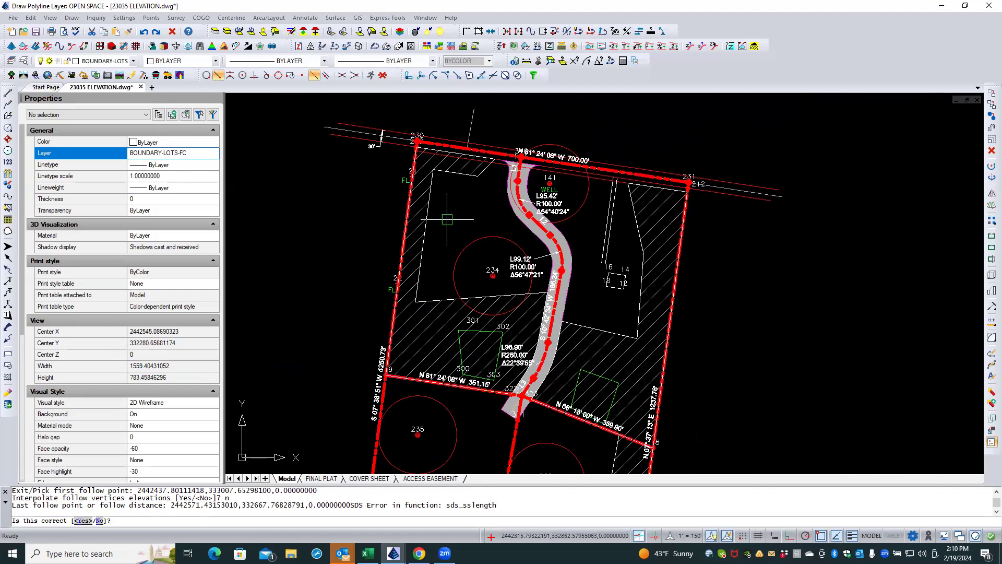
pyautogui.write('n')
pyautogui.press('Return')
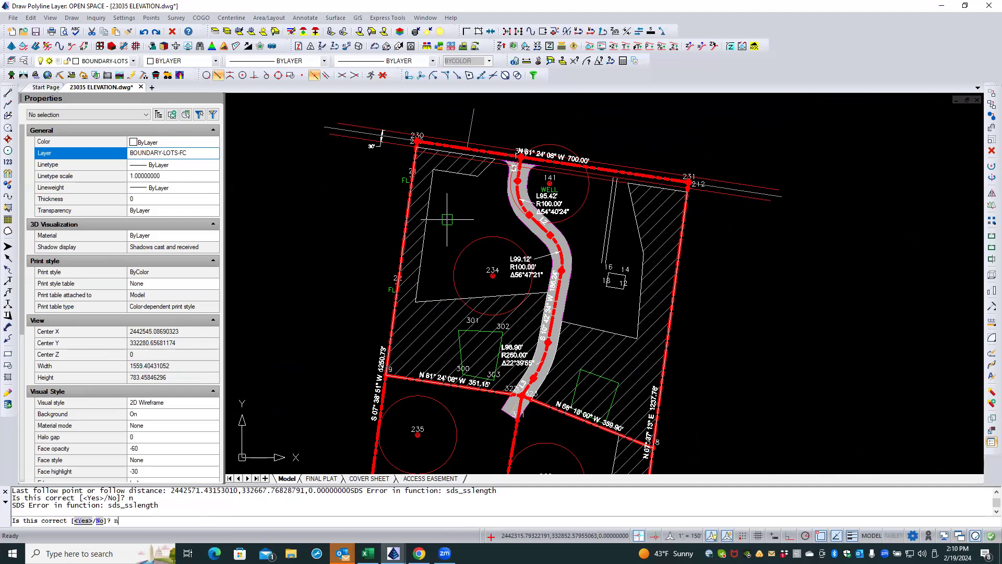
pyautogui.press('Return')
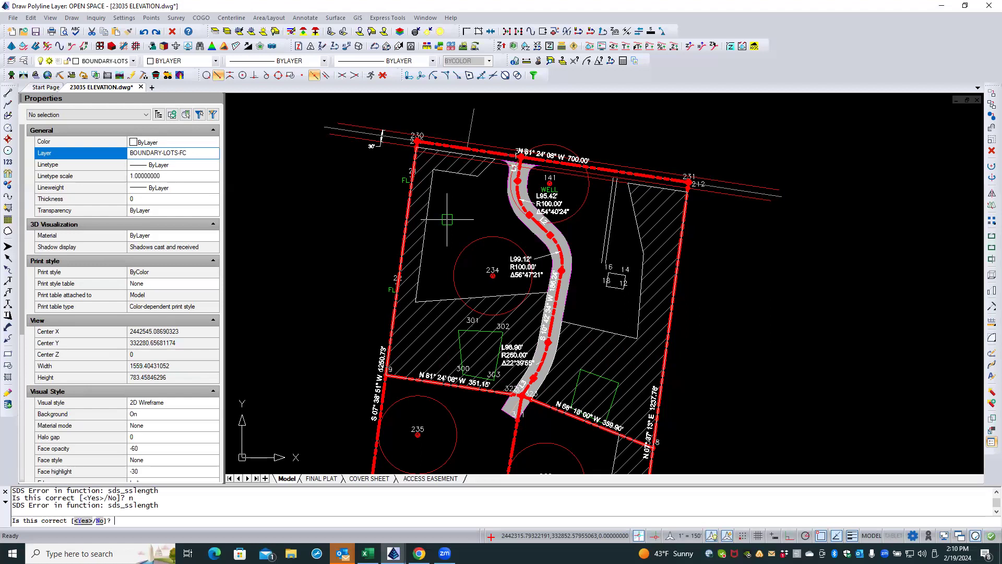
pyautogui.press('Return')
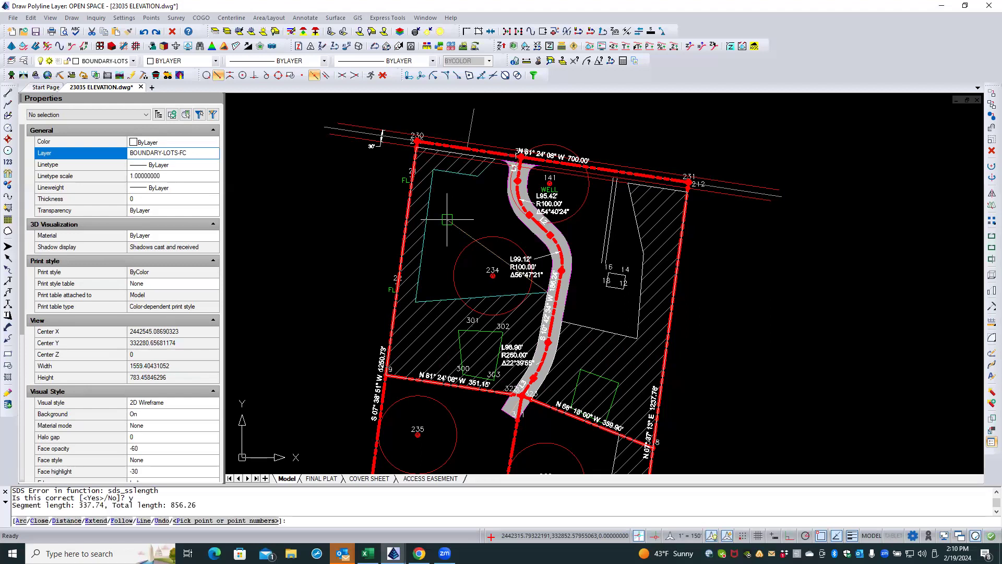
pyautogui.press('Return')
# - Switch to the FINAL PLAT layout and examine Lot 4's open space limits and the access easement edges
pyautogui.scroll(2, 492, 174)
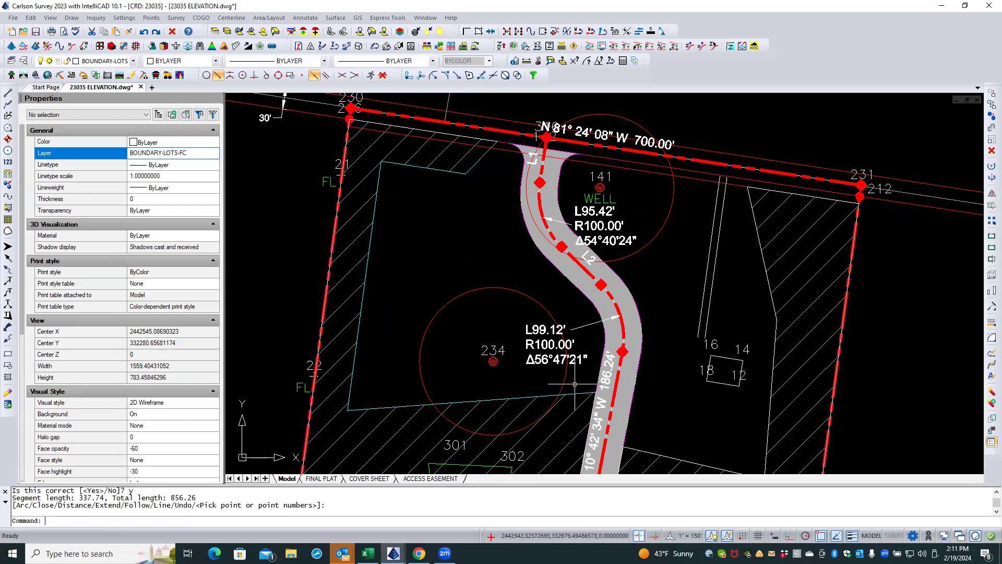
pyautogui.scroll(-1, 420, 199)
pyautogui.scroll(-2, 420, 199)
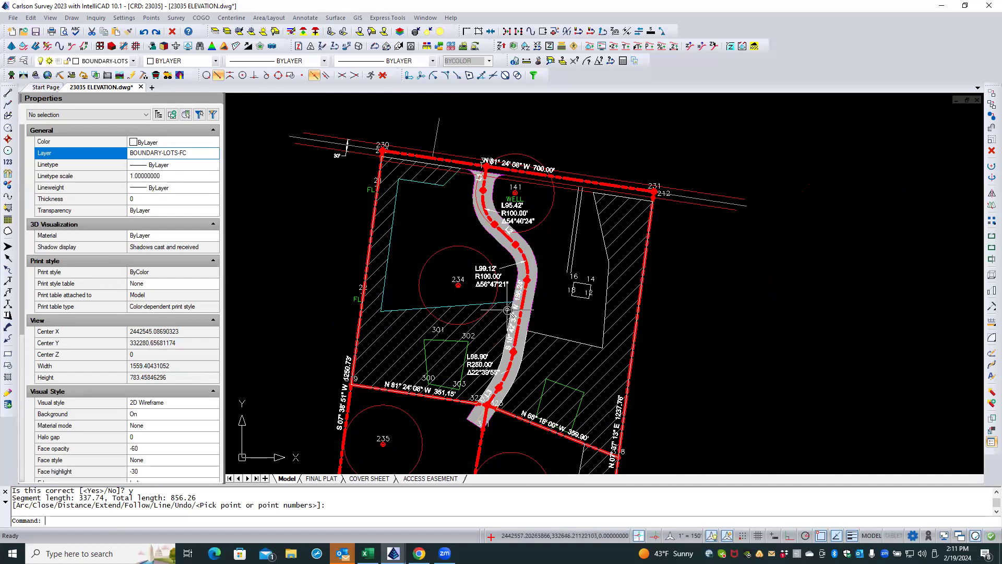
pyautogui.scroll(1, 507, 309)
pyautogui.click(323, 478)
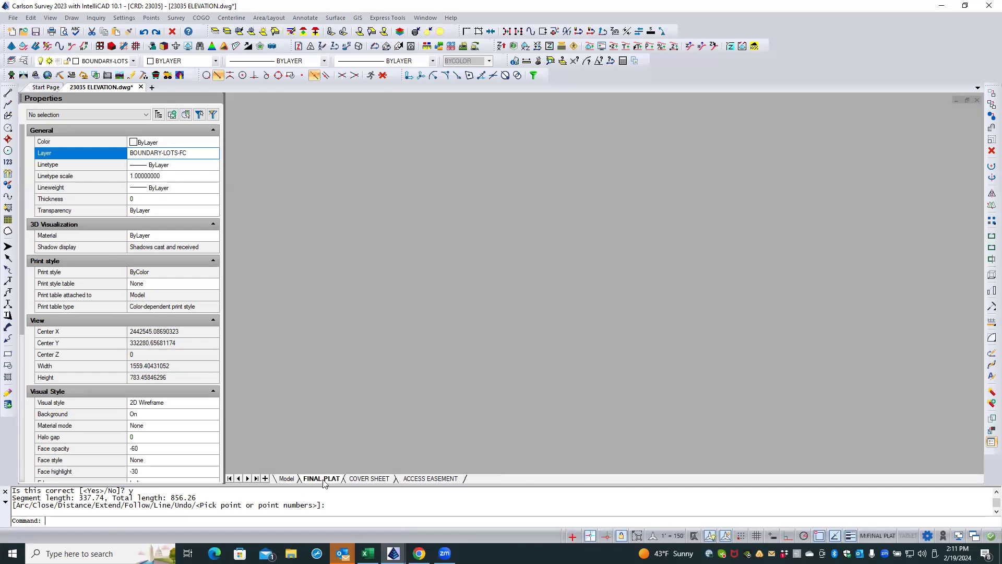
pyautogui.scroll(2, 653, 338)
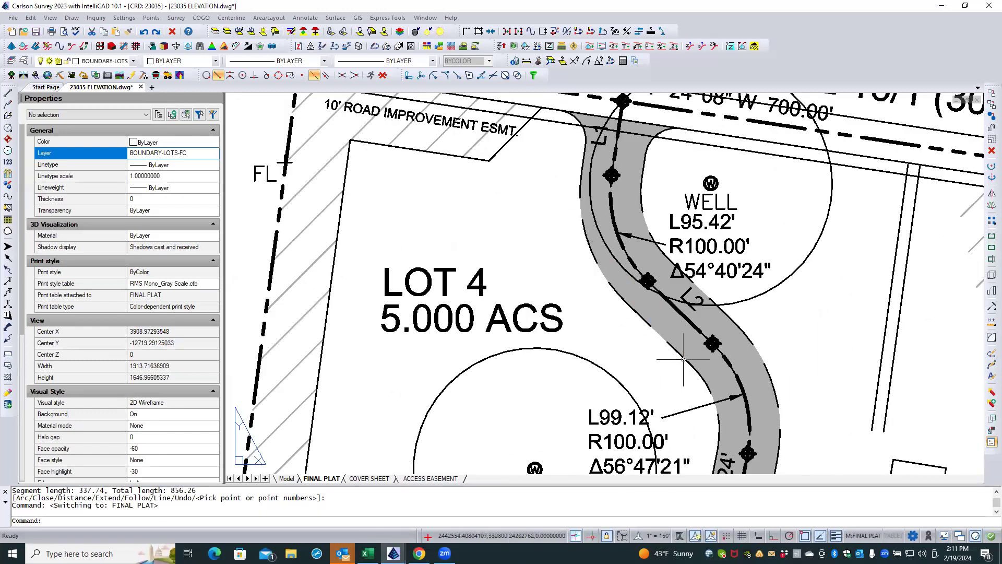
pyautogui.scroll(-2, 553, 159)
pyautogui.scroll(-1, 554, 158)
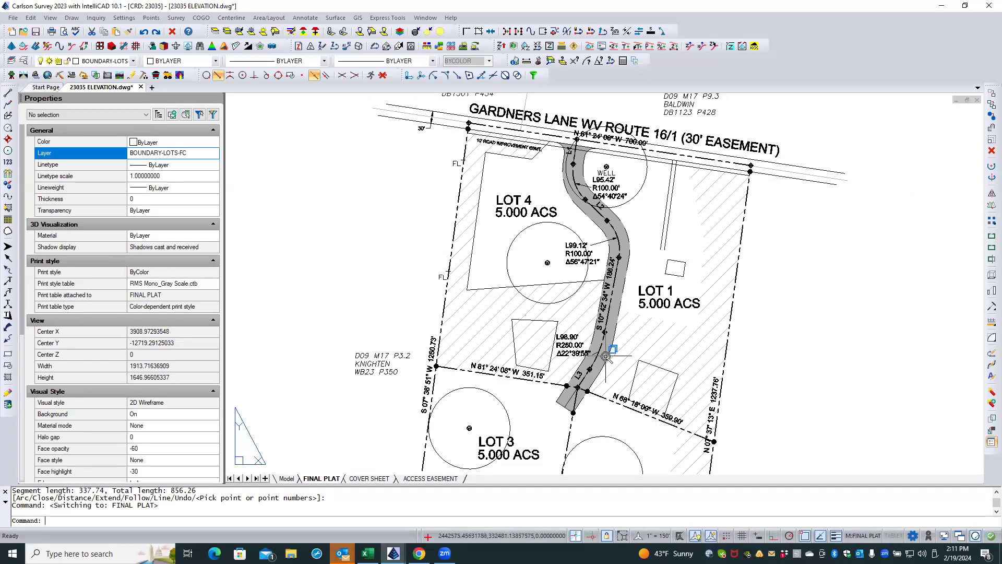
pyautogui.scroll(3, 585, 331)
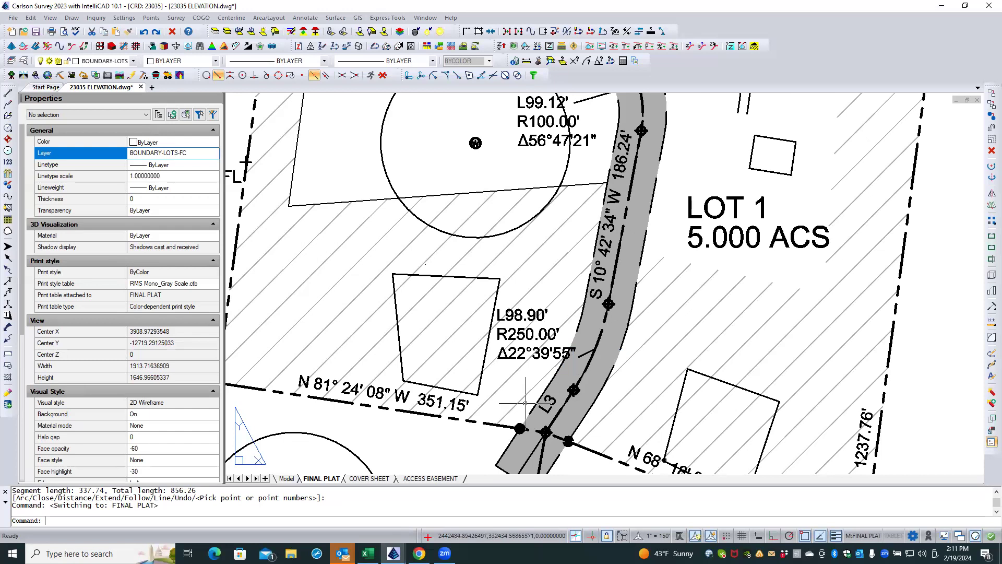
pyautogui.scroll(-3, 544, 248)
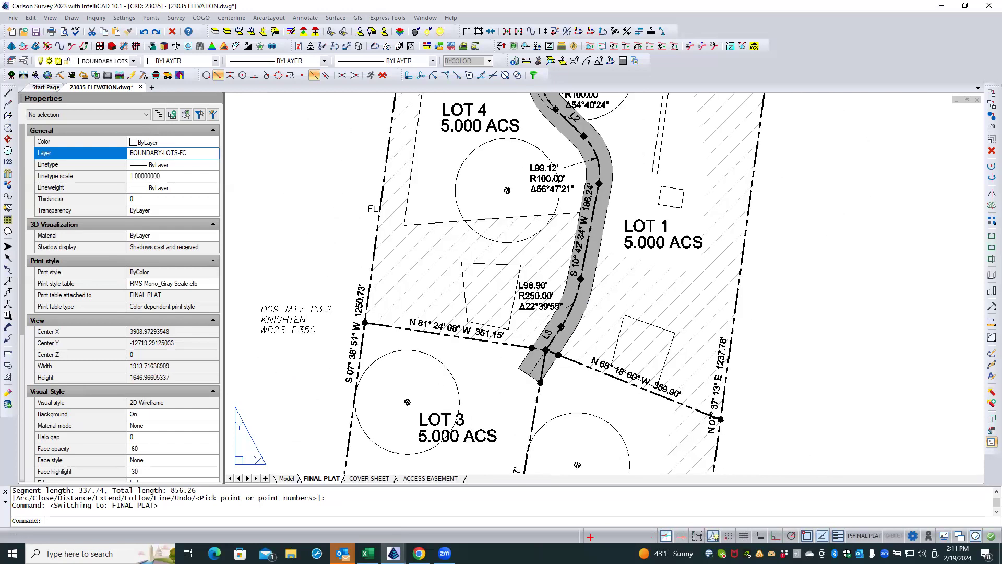
# - Select the access easement outline polyline rather than its hatch and set its linetype generation to Yes
pyautogui.scroll(3, 569, 338)
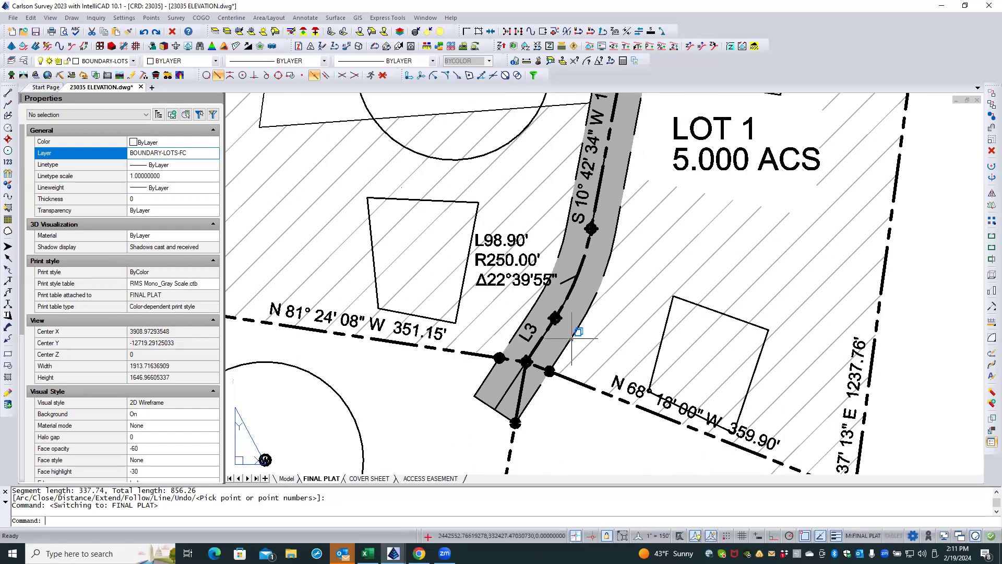
pyautogui.click(527, 315)
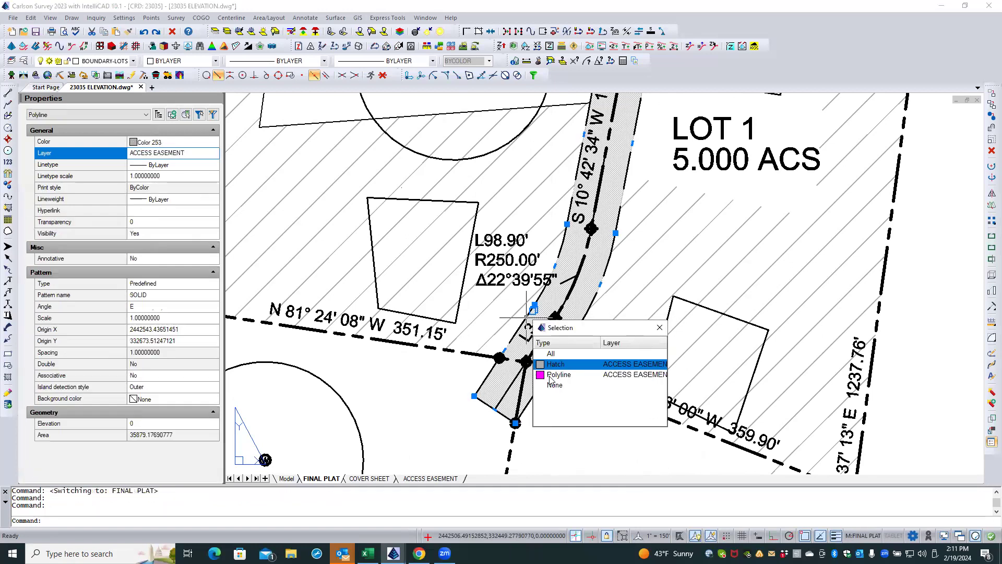
pyautogui.click(550, 377)
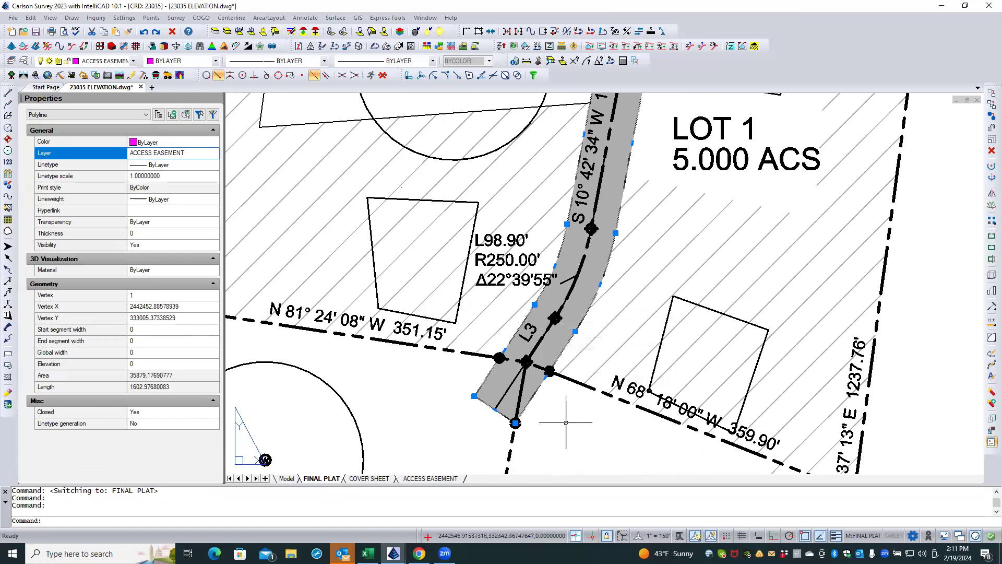
pyautogui.click(162, 424)
pyautogui.click(163, 424)
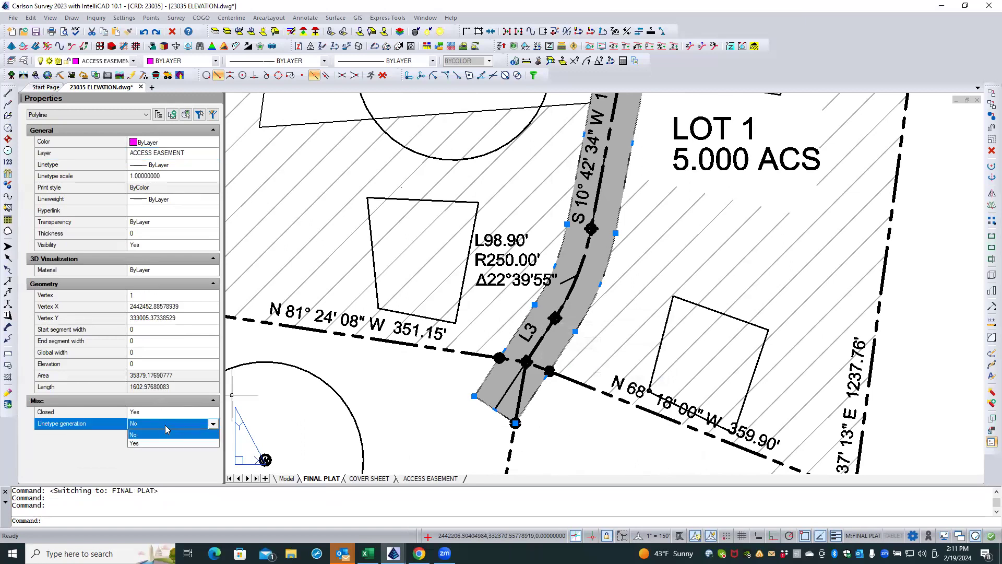
pyautogui.click(155, 444)
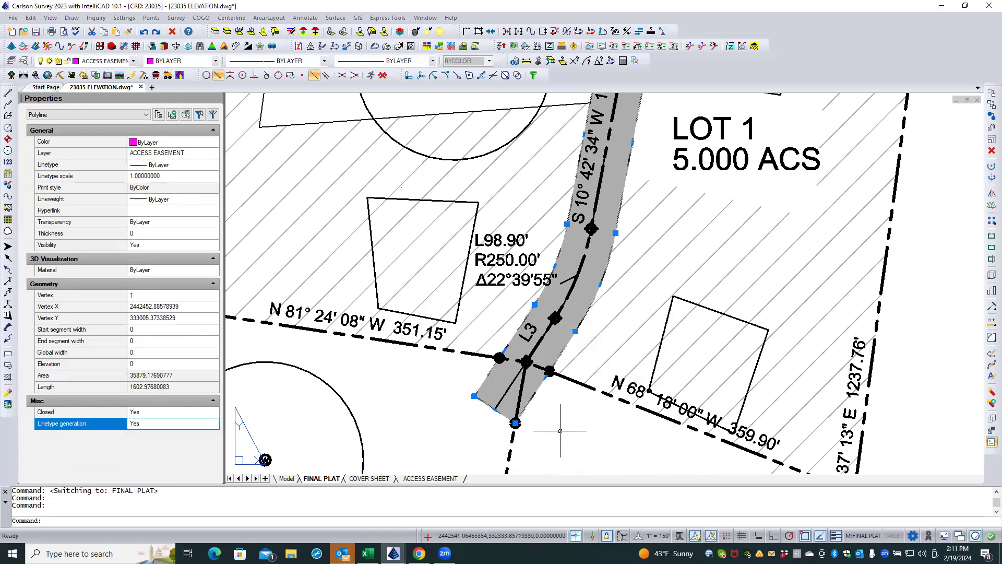
# - Set the access easement polyline's linetype scale to 0.5 and clear the selection
pyautogui.click(162, 176)
pyautogui.write('25')
pyautogui.press('Return')
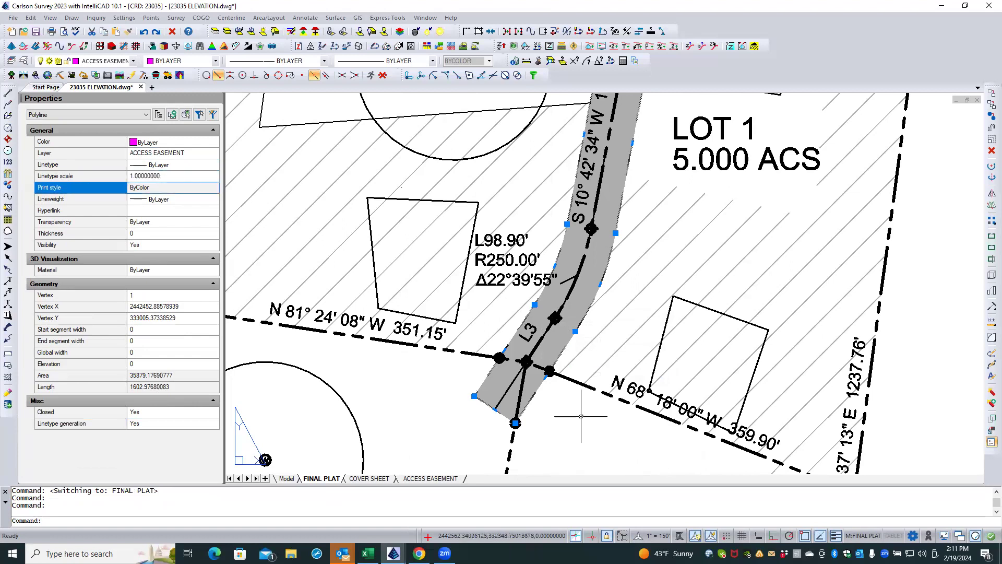
pyautogui.click(178, 176)
pyautogui.doubleClick(178, 176)
pyautogui.press('BackSpace')
pyautogui.press('Return')
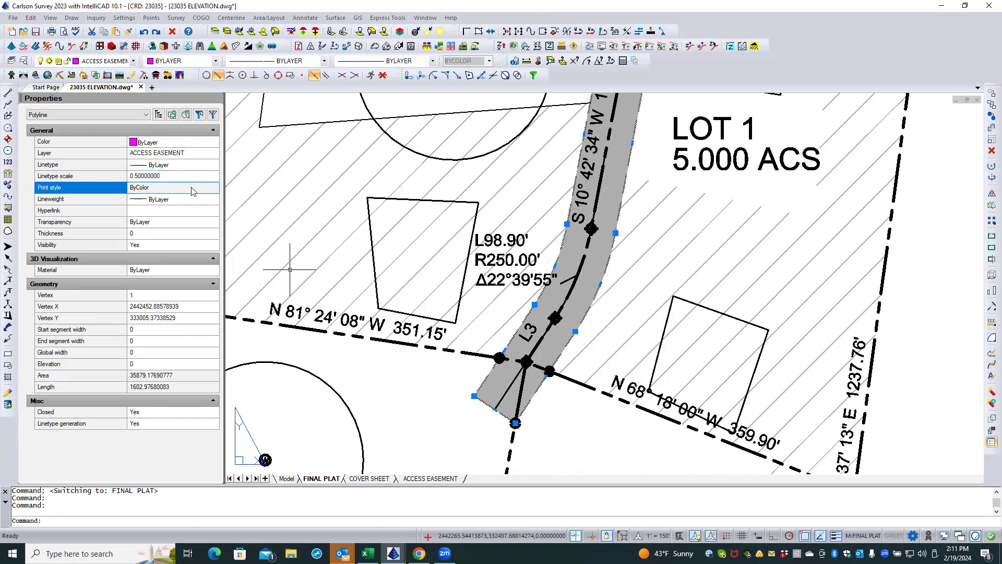
pyautogui.press('Escape')
# - Examine the access easement's dashed edges from the Lot 3 line up to Gardners Lane
pyautogui.scroll(-4, 582, 414)
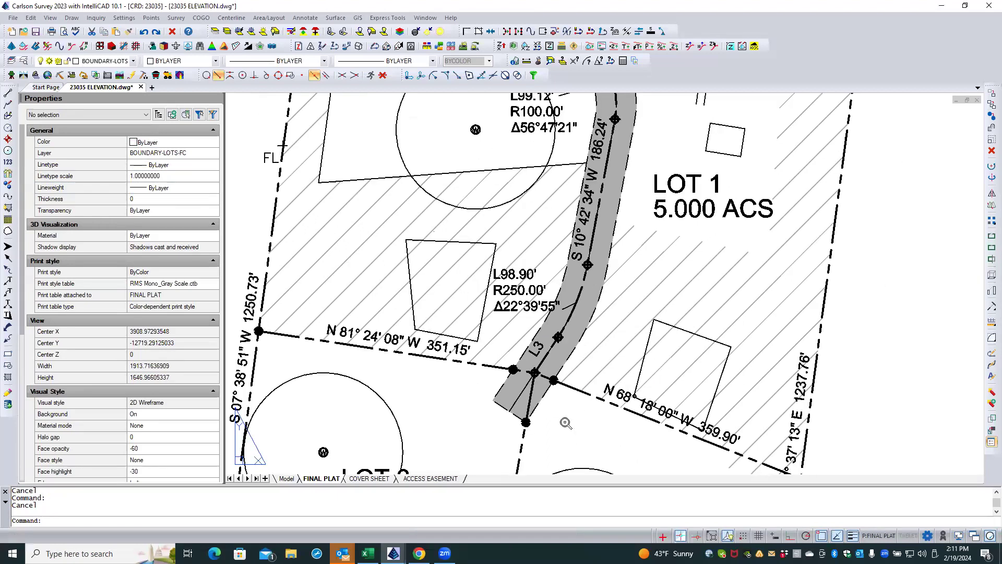
pyautogui.scroll(1, 559, 235)
pyautogui.scroll(2, 559, 235)
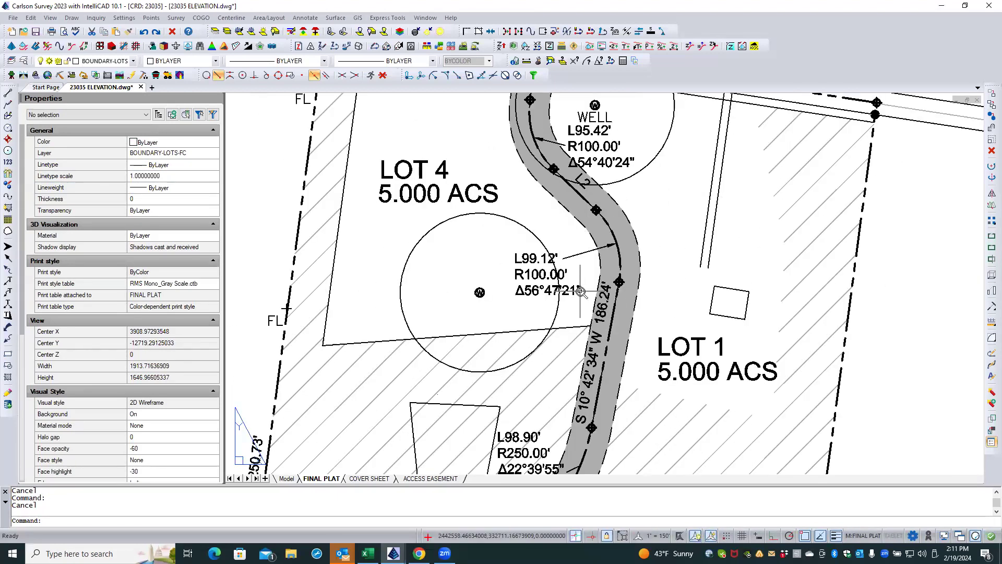
pyautogui.scroll(-3, 580, 291)
pyautogui.scroll(3, 531, 166)
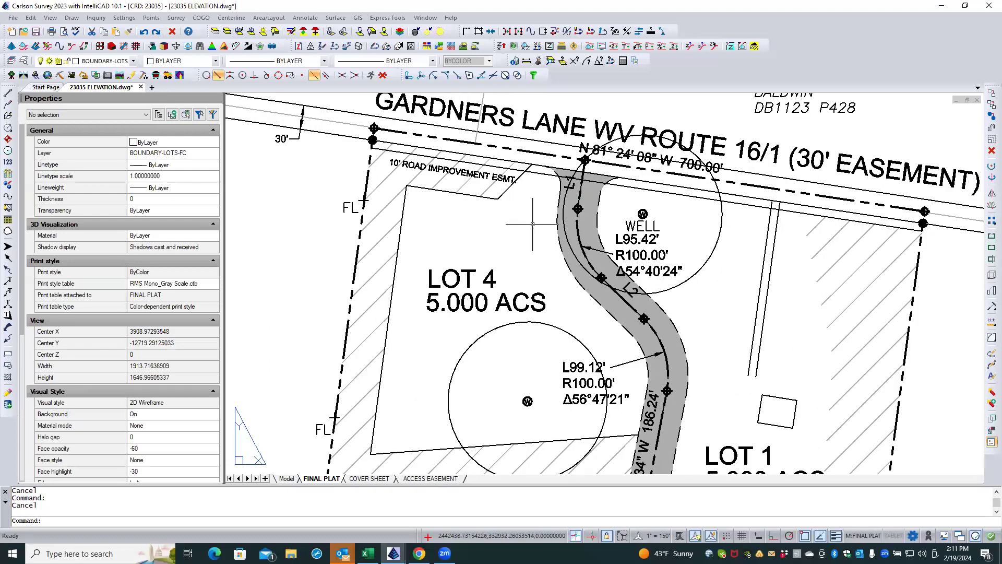
pyautogui.click(520, 239)
pyautogui.click(520, 239)
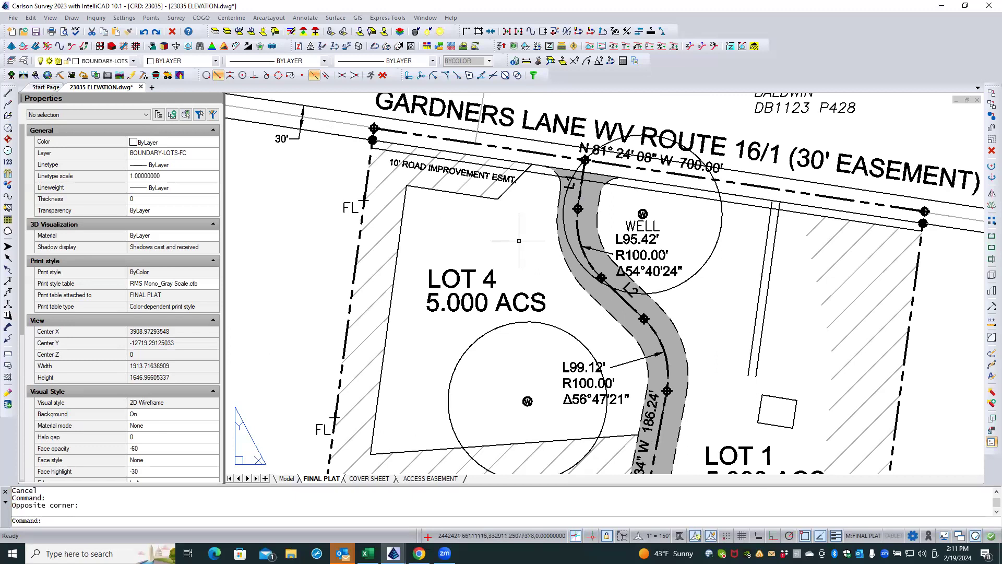
# - Freeze the CENTERLINE layer by picking its polyline inside the access easement, rather than the boundary polyline or the hatch
pyautogui.click(240, 32)
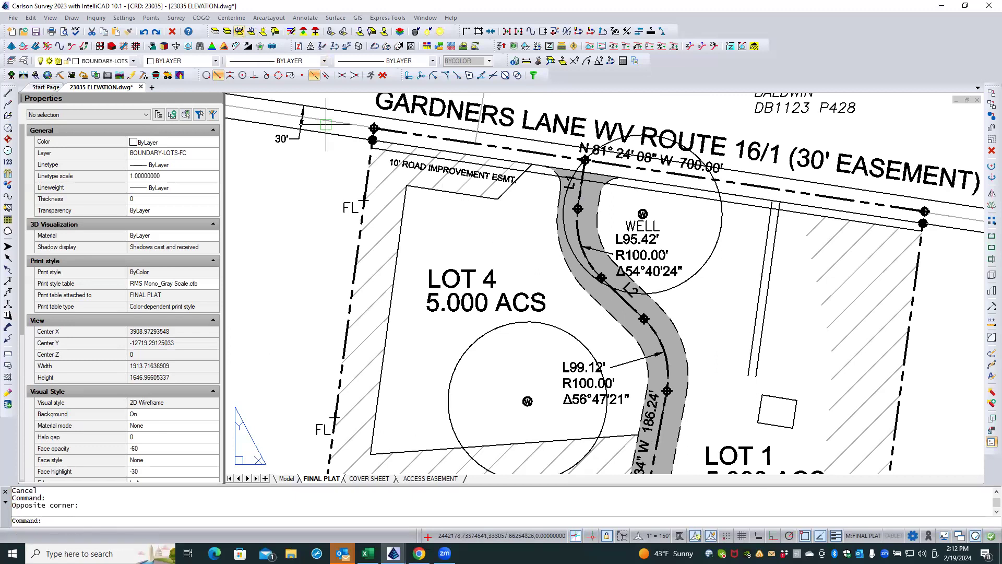
pyautogui.scroll(4, 579, 215)
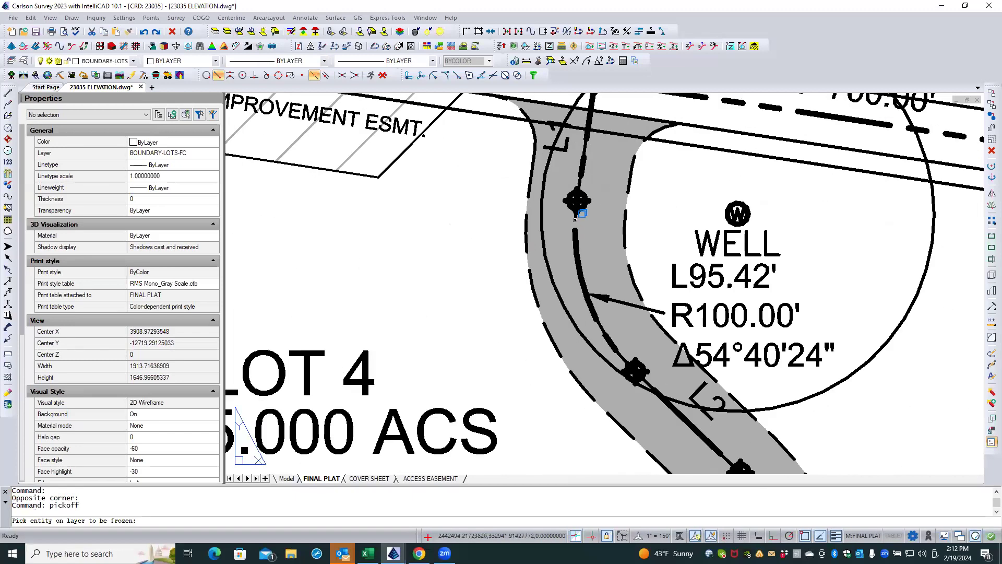
pyautogui.click(582, 214)
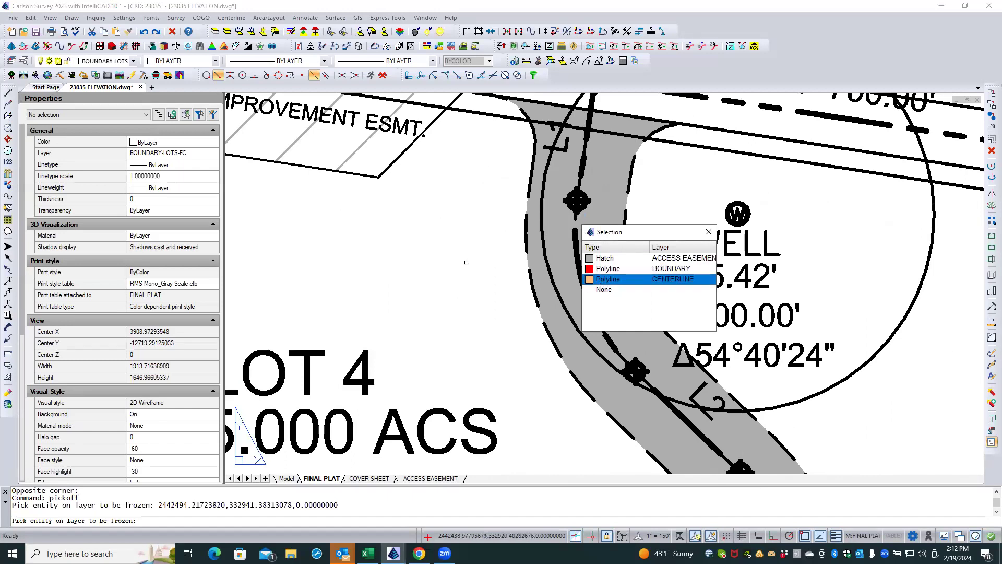
pyautogui.click(601, 280)
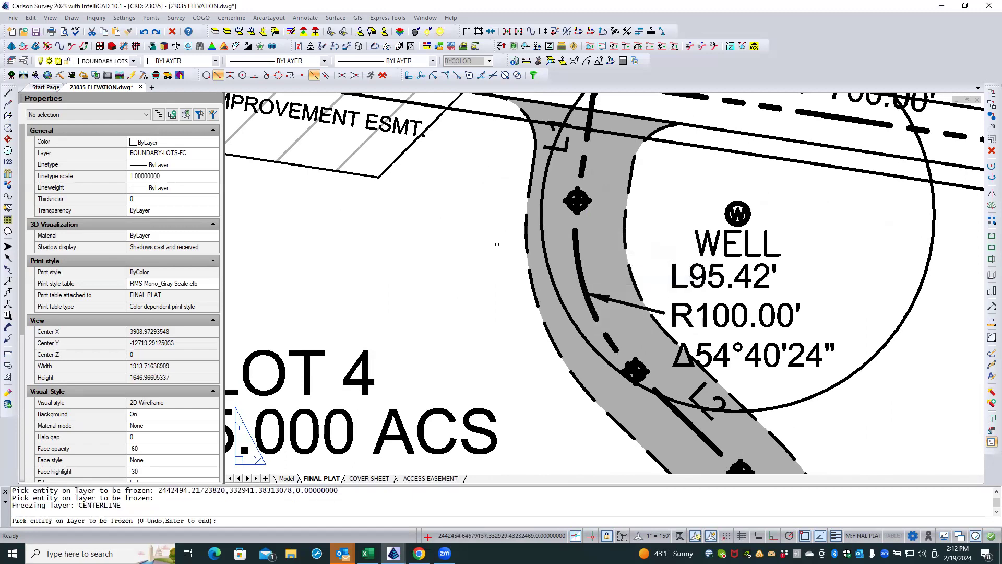
# - Examine the access easement and lot linework across the whole plat, end the layer freezing and return to paper space
pyautogui.scroll(-2, 497, 244)
pyautogui.scroll(-1, 508, 247)
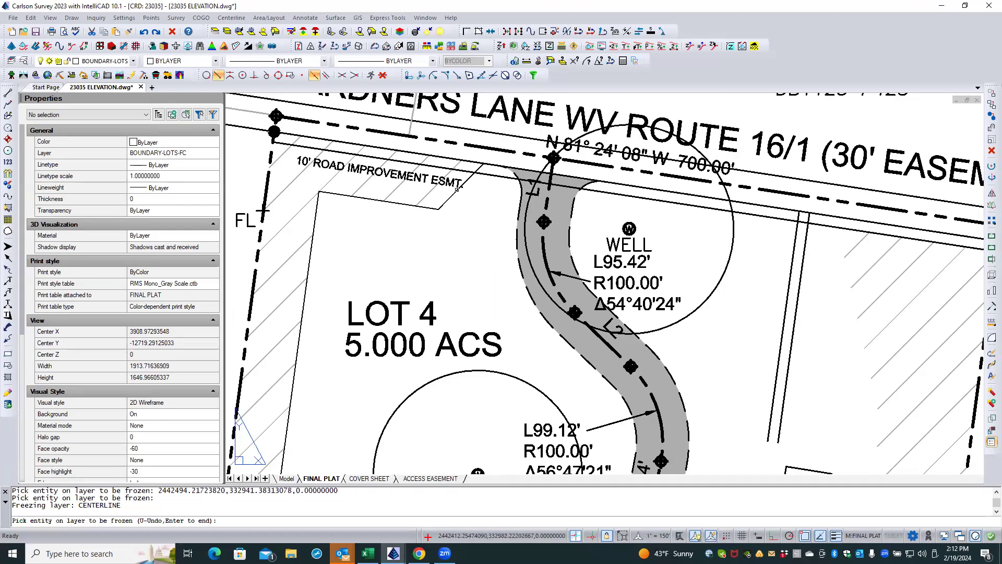
pyautogui.scroll(-1, 474, 151)
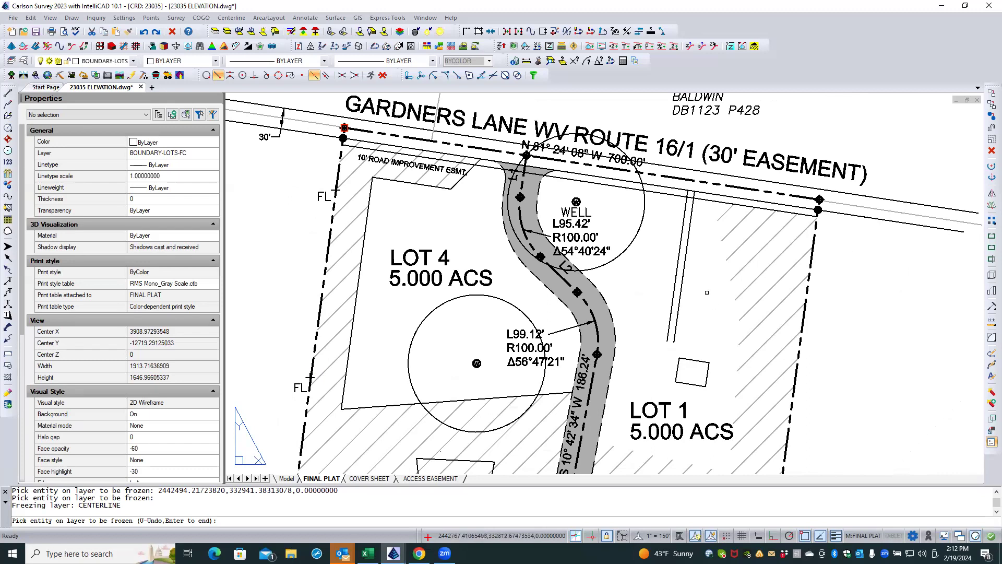
pyautogui.scroll(-3, 656, 239)
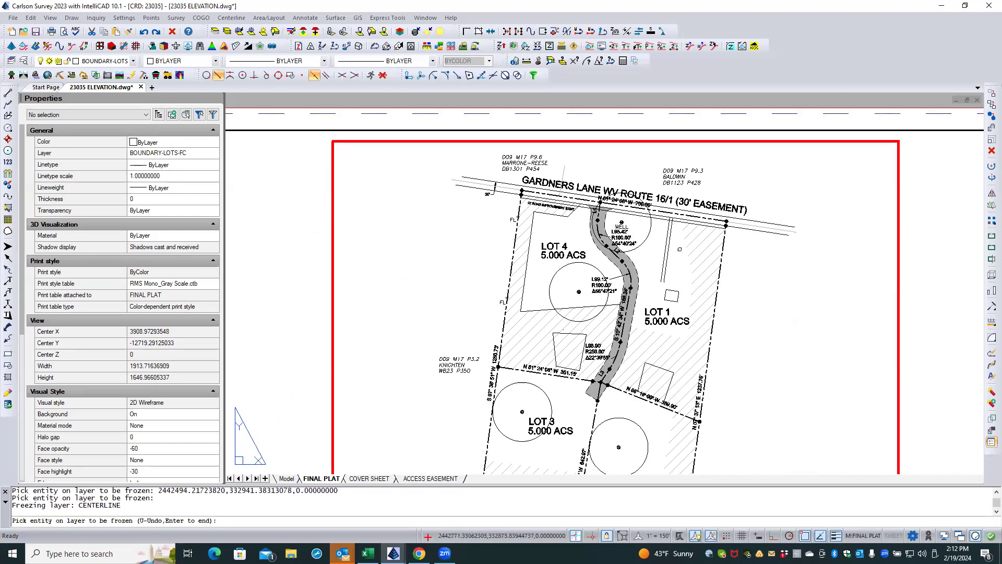
pyautogui.scroll(-2, 588, 267)
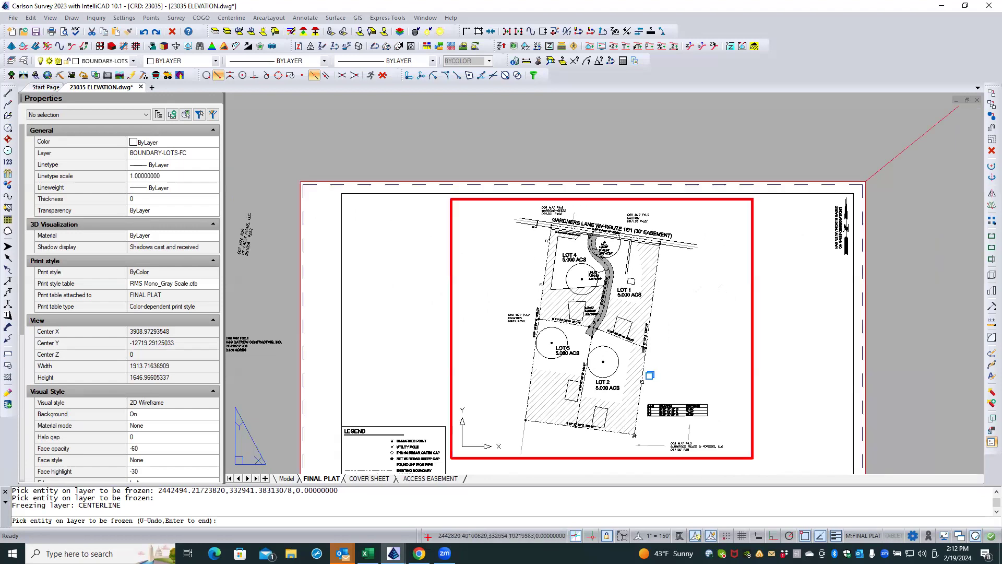
pyautogui.scroll(3, 631, 363)
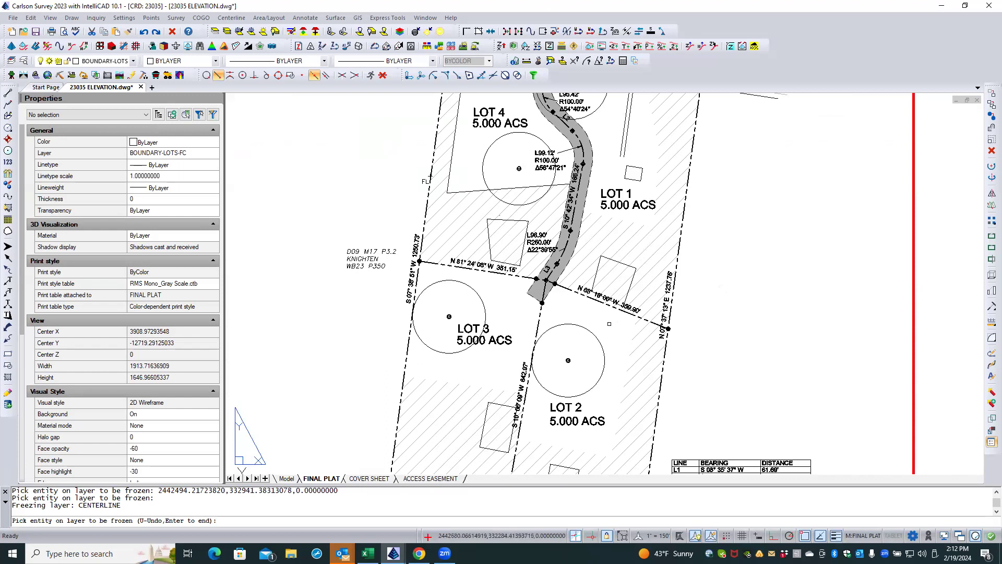
pyautogui.click(864, 268)
pyautogui.rightClick(865, 268)
pyautogui.click(920, 250)
pyautogui.click(875, 250)
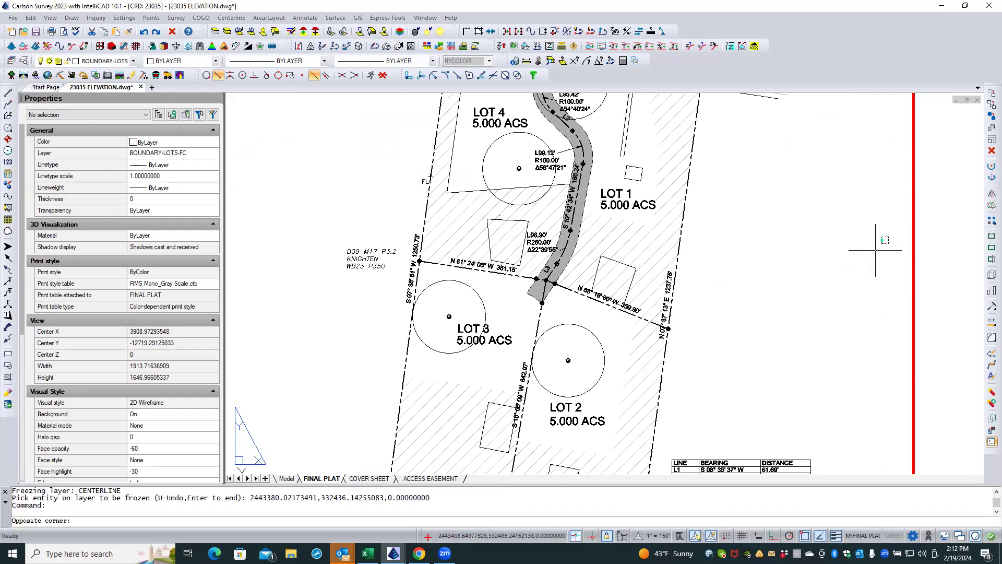
pyautogui.press('Escape')
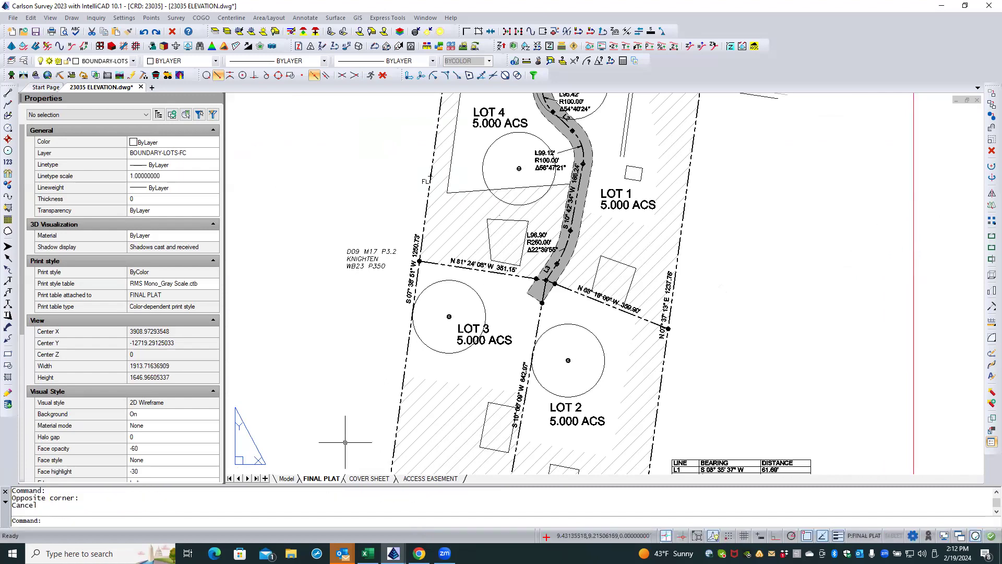
# - Switch to model space and begin a 2D polyline on the OPEN SPACE layer using the Follow option
pyautogui.click(286, 478)
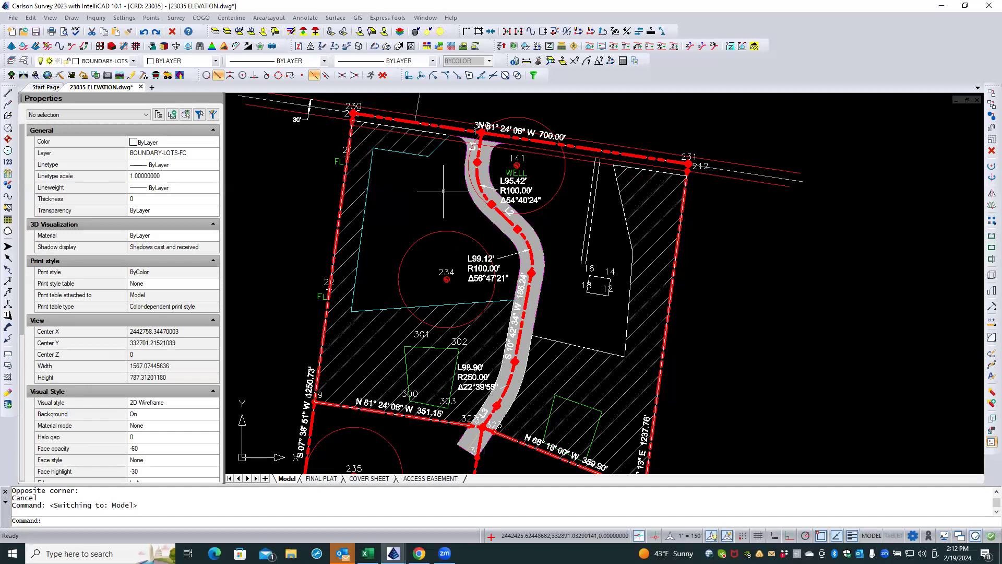
pyautogui.click(72, 19)
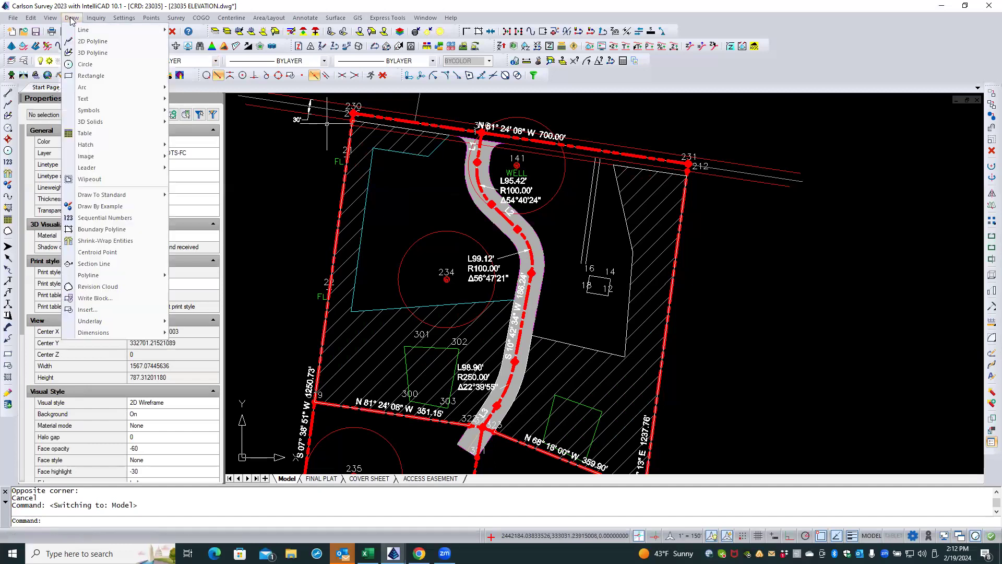
pyautogui.click(93, 41)
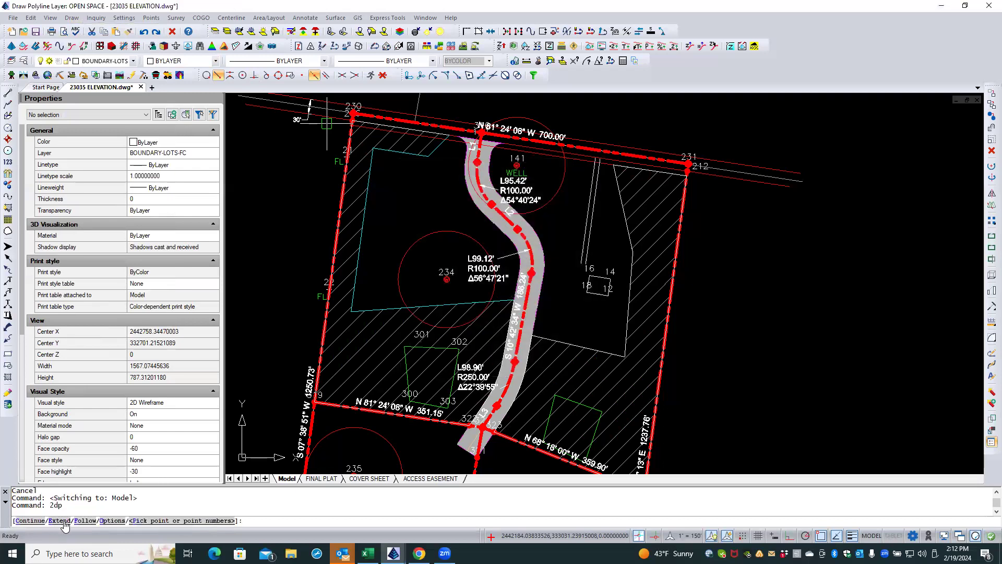
pyautogui.write('F')
pyautogui.press('Return')
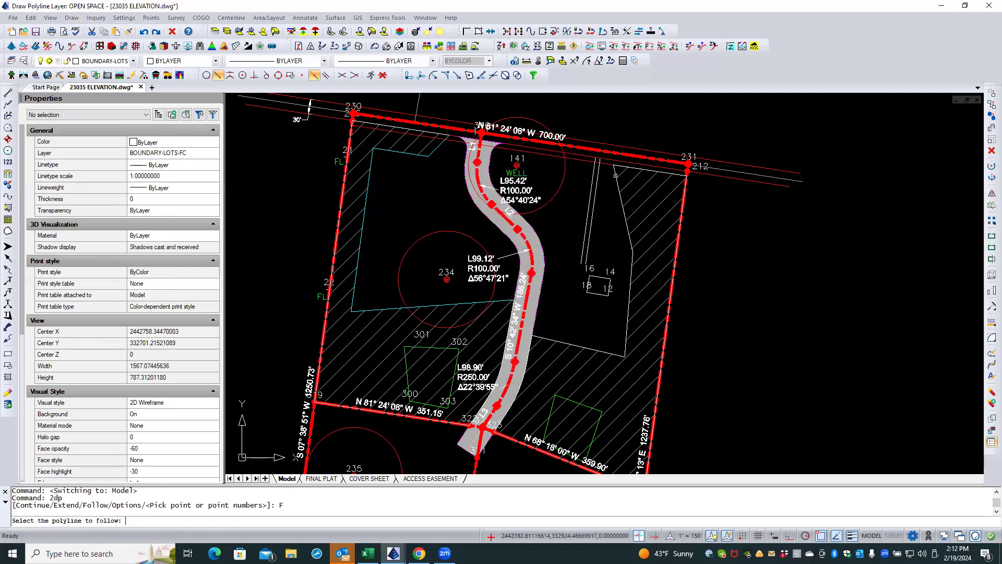
# - Try to follow Lot 1's open space outline from its upper inner corner to the easement edge without interpolating elevations, and undo the traced section
pyautogui.click(615, 154)
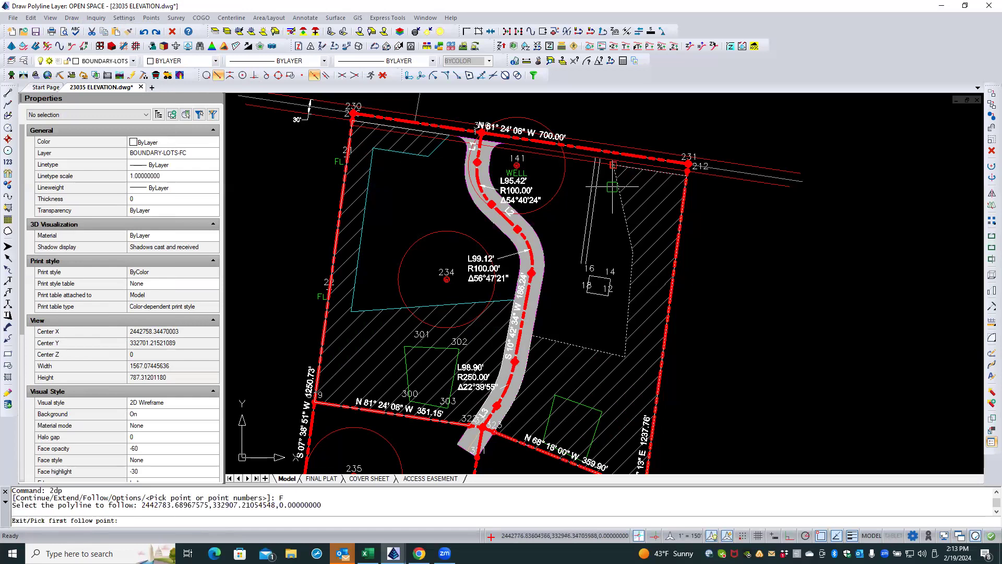
pyautogui.click(614, 174)
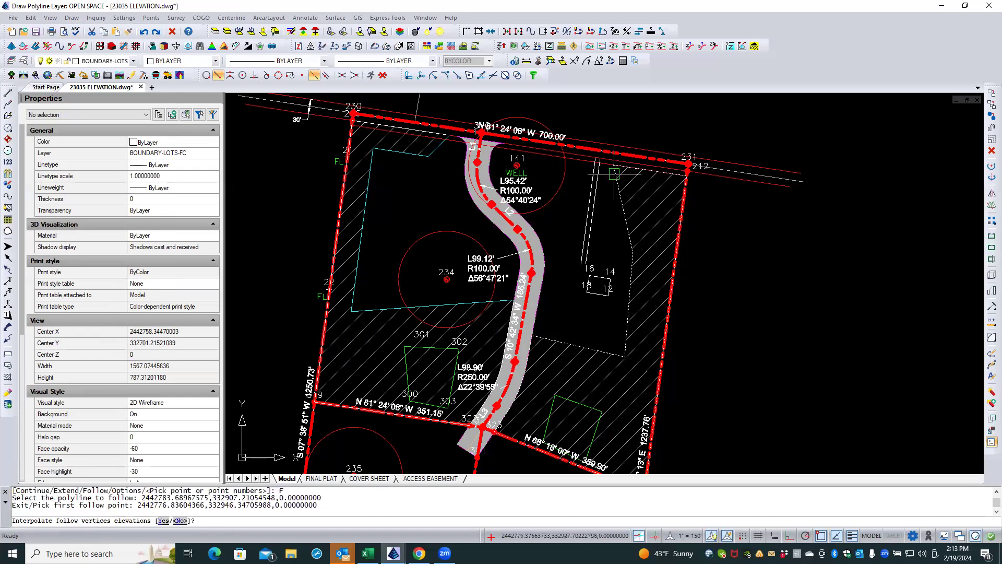
pyautogui.write('n')
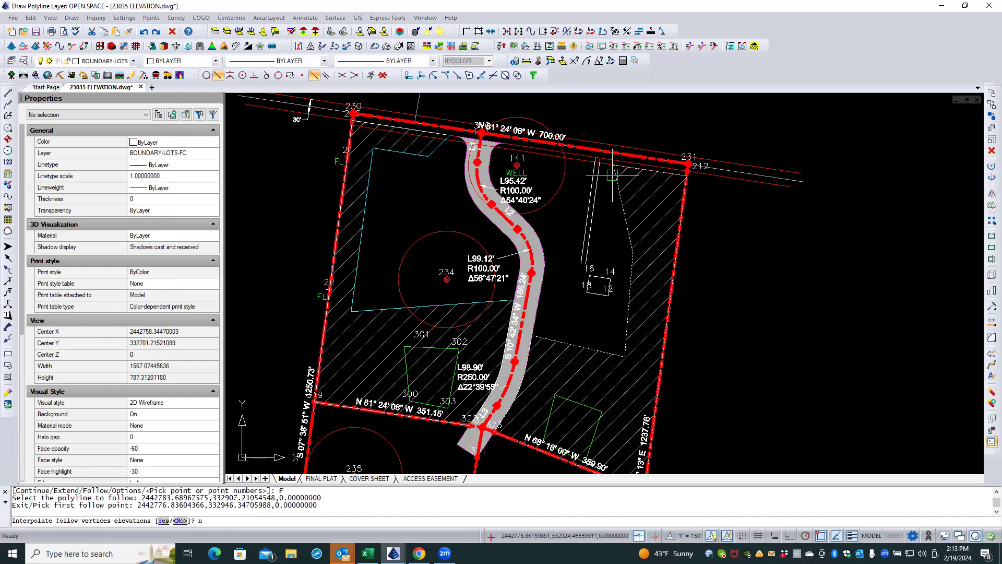
pyautogui.press('Return')
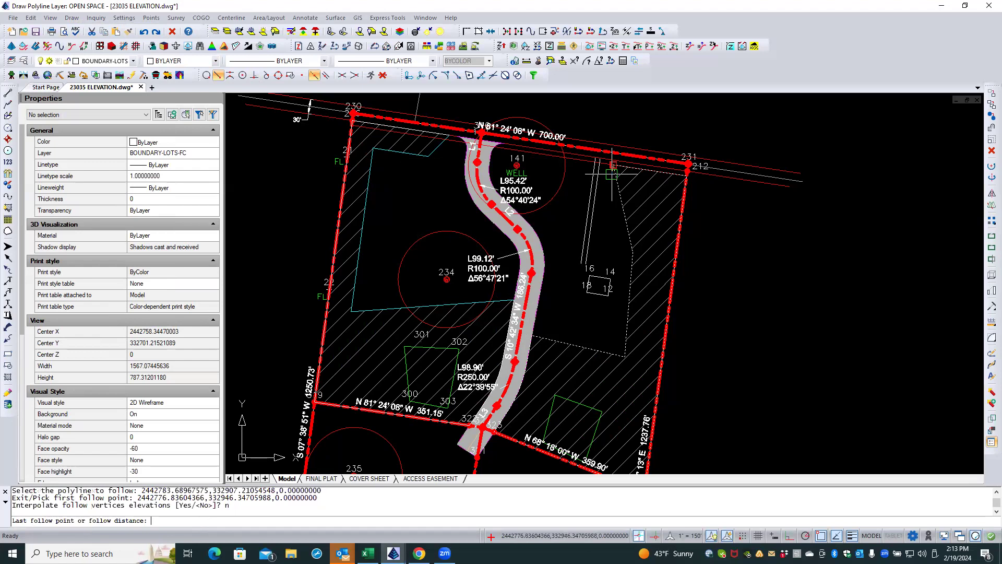
pyautogui.click(534, 335)
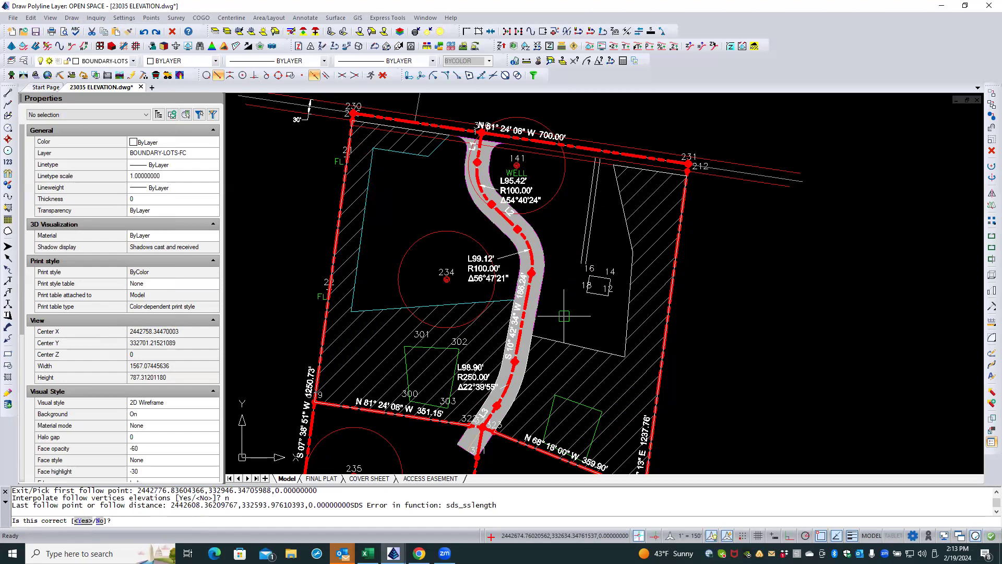
pyautogui.write('y')
pyautogui.press('Return')
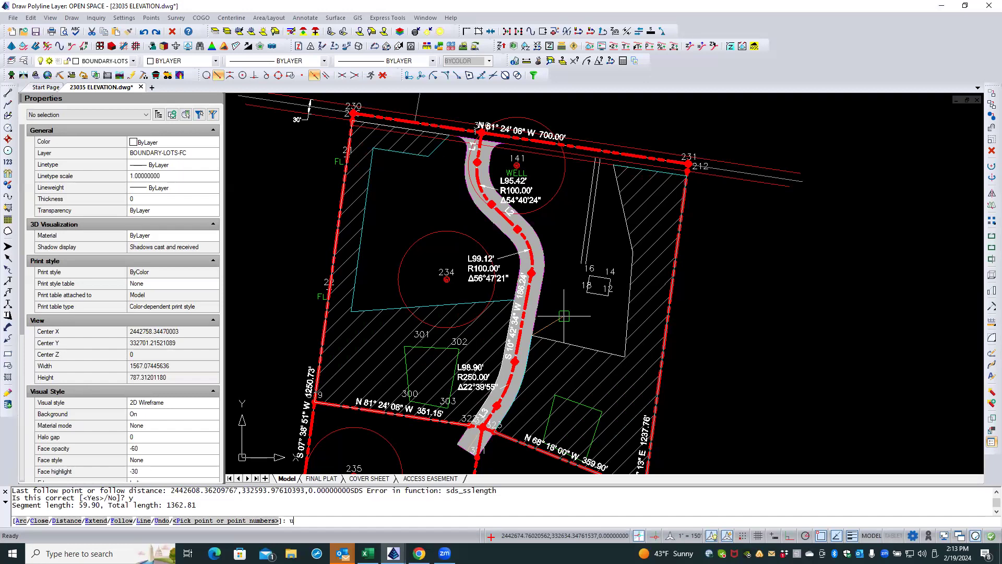
pyautogui.write('u')
pyautogui.press('Return')
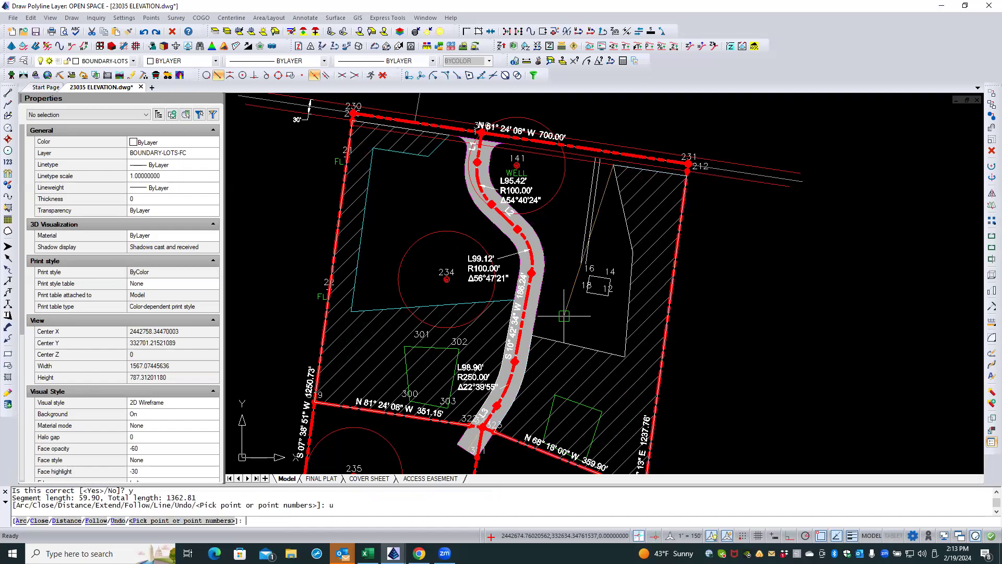
# - Follow Lot 1's open space outline from the upper inner corner to the easement edge along the inner limits, rejecting the first proposed path
pyautogui.press('Return')
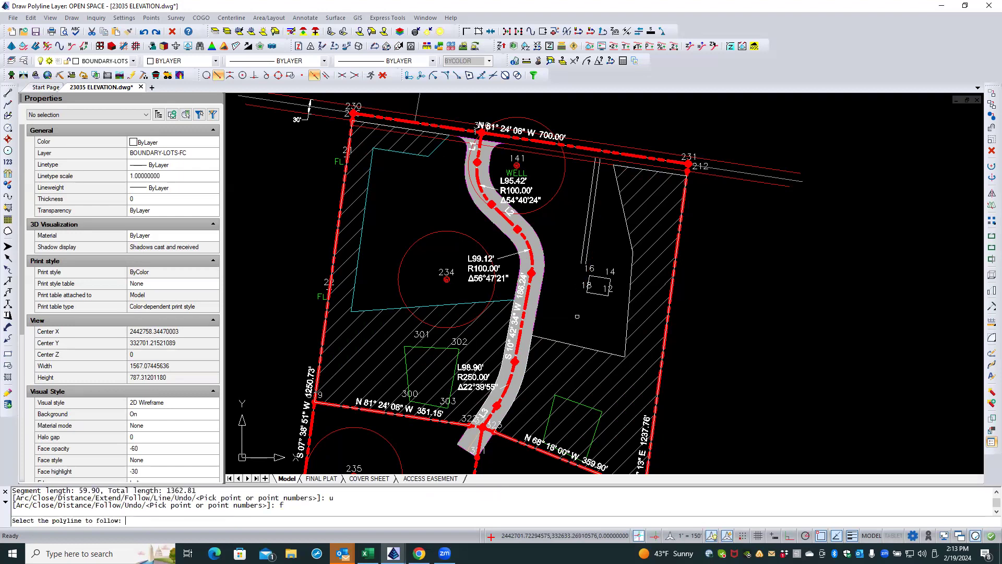
pyautogui.click(620, 200)
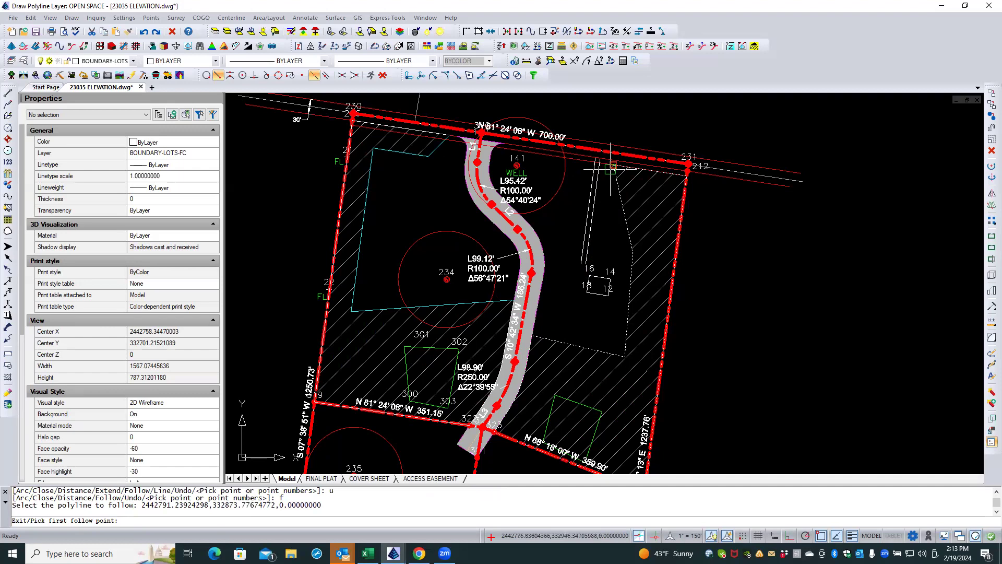
pyautogui.click(610, 181)
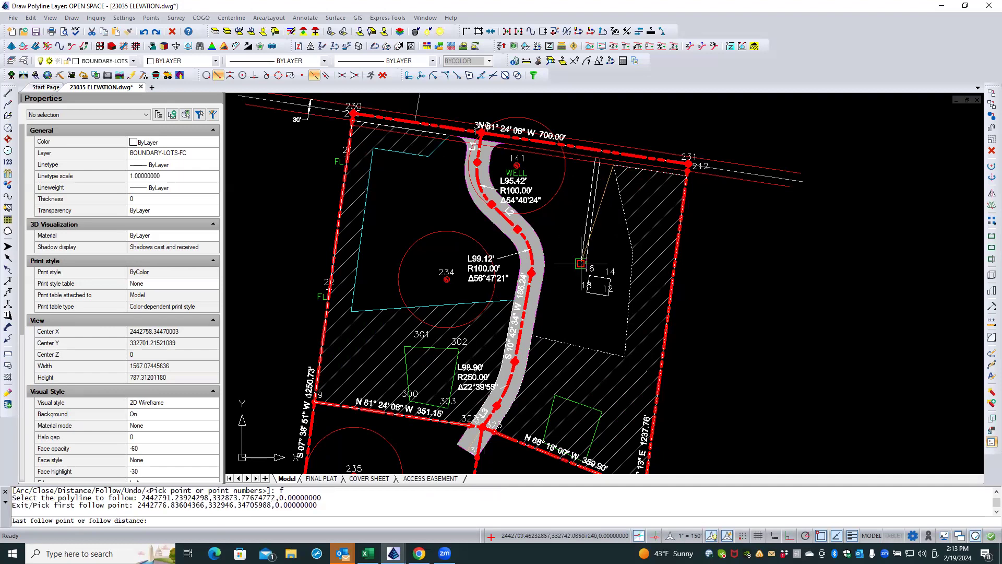
pyautogui.click(549, 336)
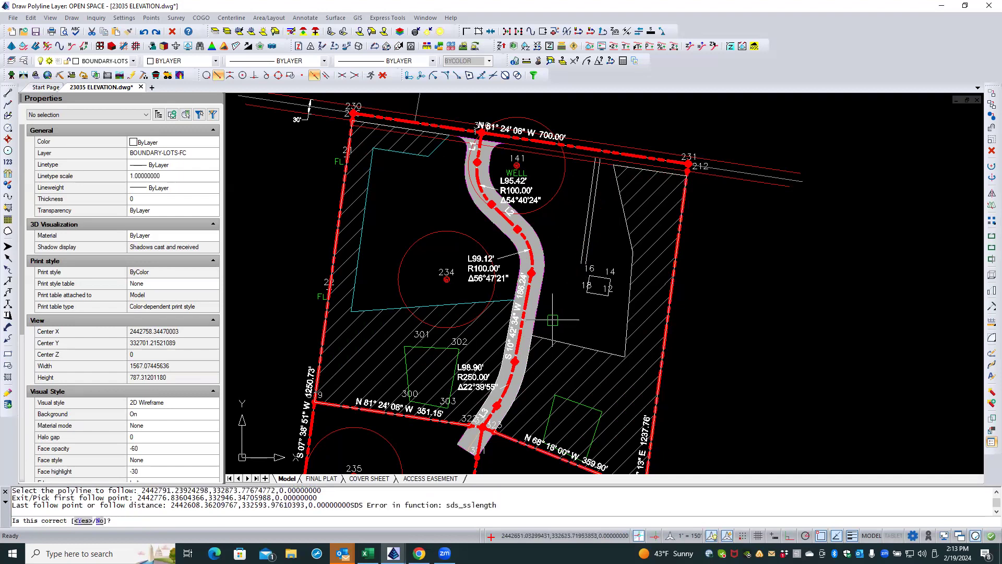
pyautogui.write('n')
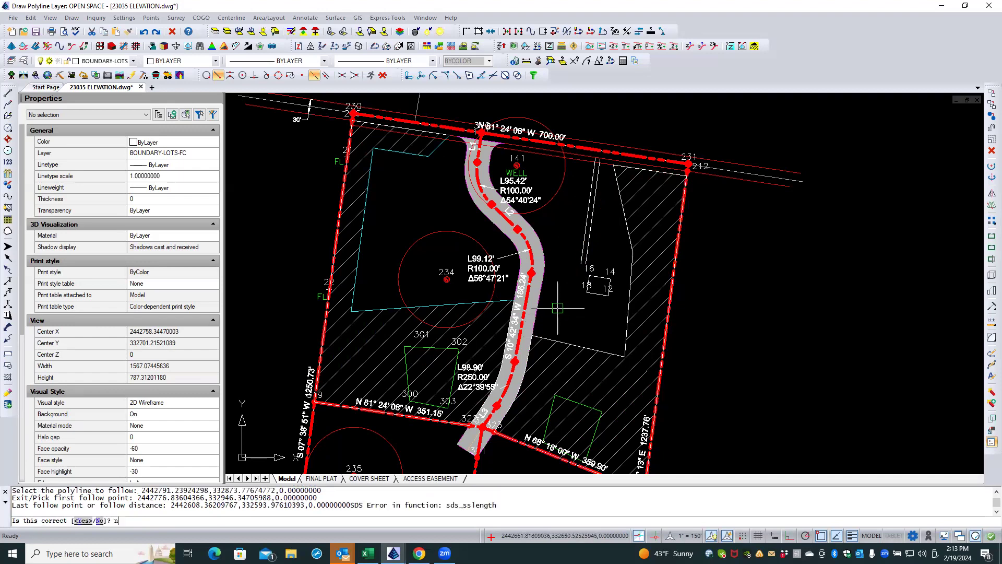
pyautogui.press('Return')
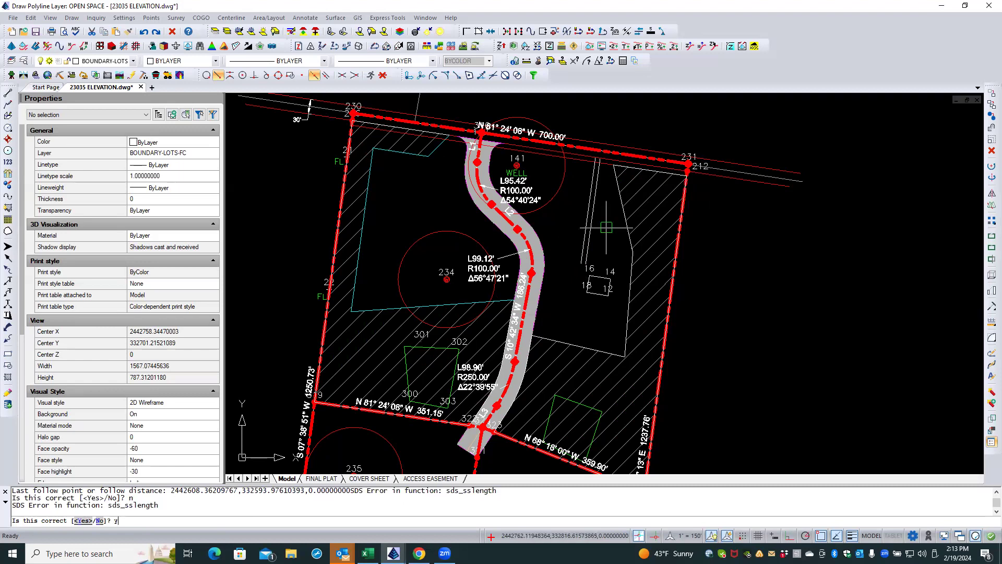
pyautogui.write('y')
pyautogui.press('Return')
pyautogui.press('Return')
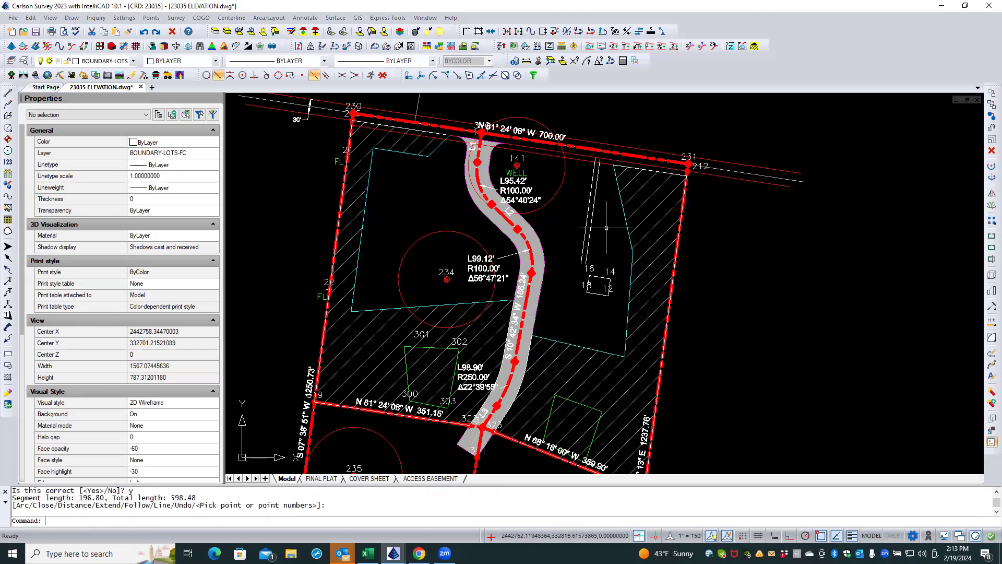
# - Examine the road-side edge of the open space and improvement easement between Lot 4's outer corner and Lot 1's outer corner
pyautogui.scroll(-1, 637, 114)
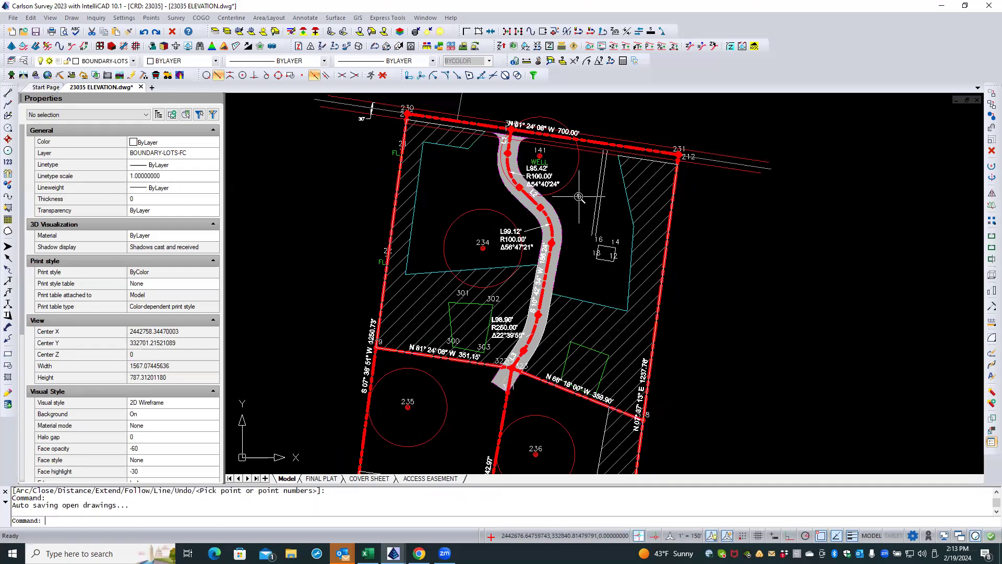
pyautogui.scroll(-1, 578, 197)
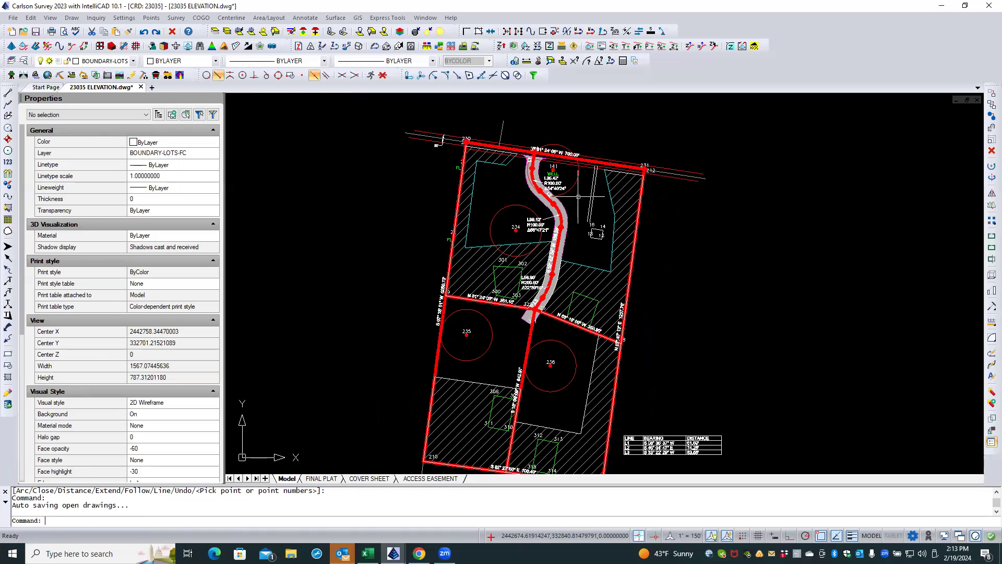
pyautogui.scroll(2, 610, 161)
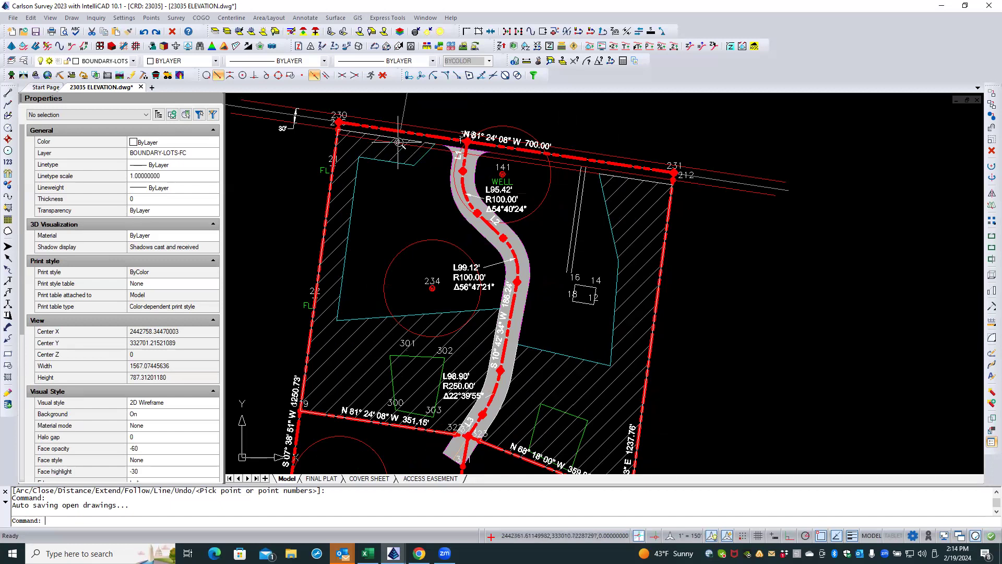
pyautogui.scroll(3, 400, 145)
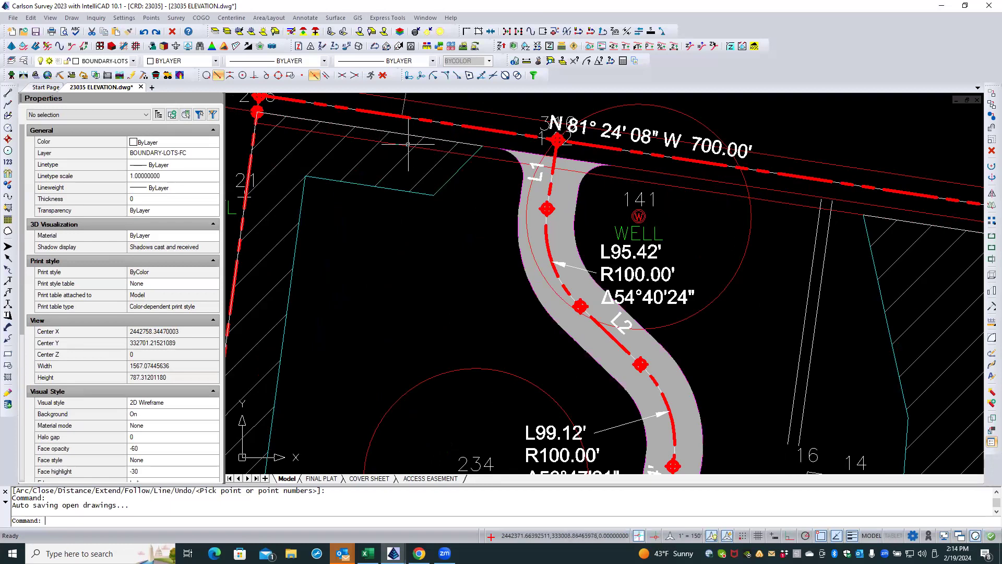
pyautogui.scroll(-3, 360, 153)
pyautogui.scroll(2, 577, 183)
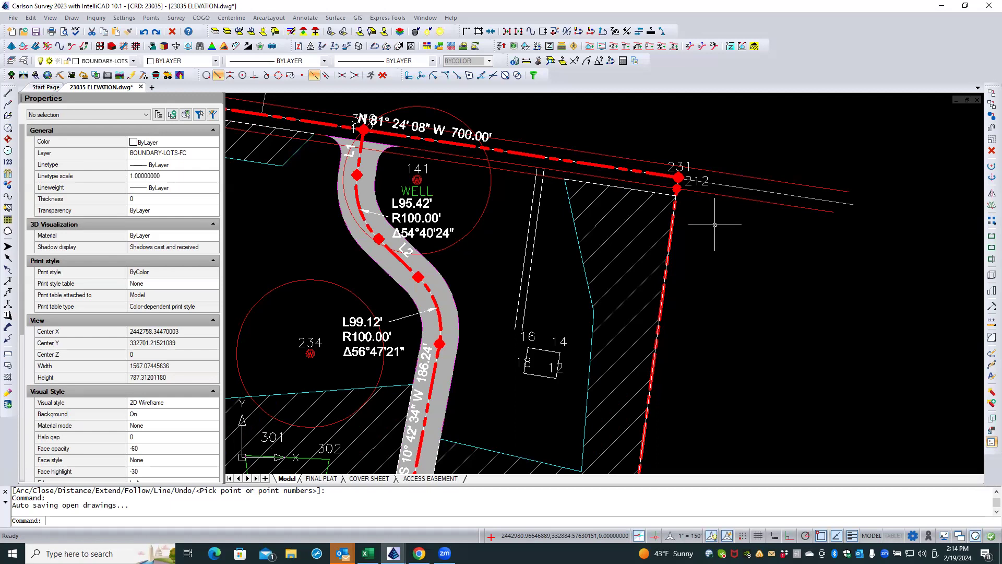
pyautogui.moveTo(385, 186); pyautogui.dragTo(519, 230, button='middle')
pyautogui.scroll(1, 417, 183)
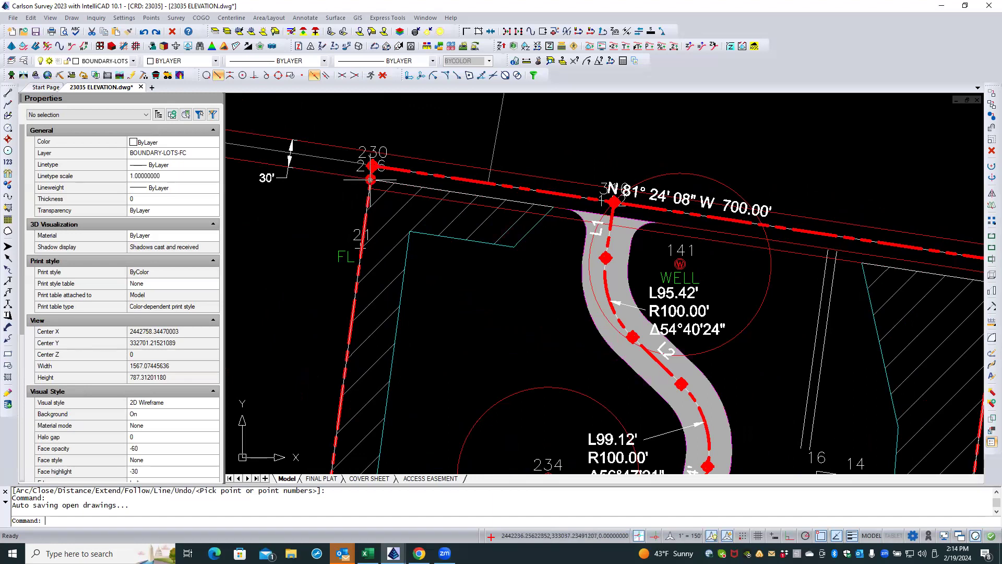
# - Draw a 2D polyline on the OPEN SPACE layer along the lot 236 inner limits, from the N 68° 18' 00" W line via the inner corner to the shared lot line
pyautogui.scroll(-1, 336, 195)
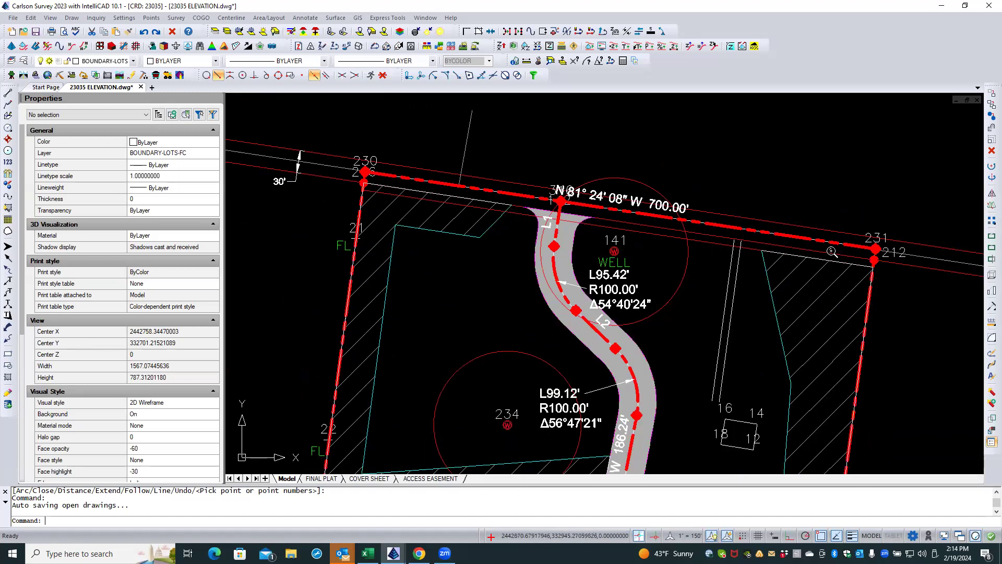
pyautogui.scroll(1, 831, 252)
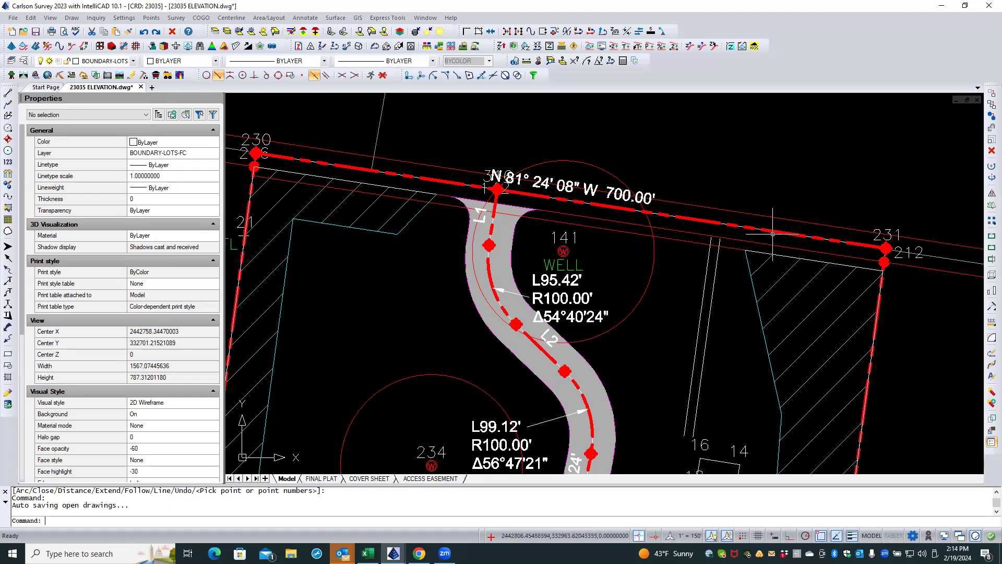
pyautogui.scroll(-2, 719, 172)
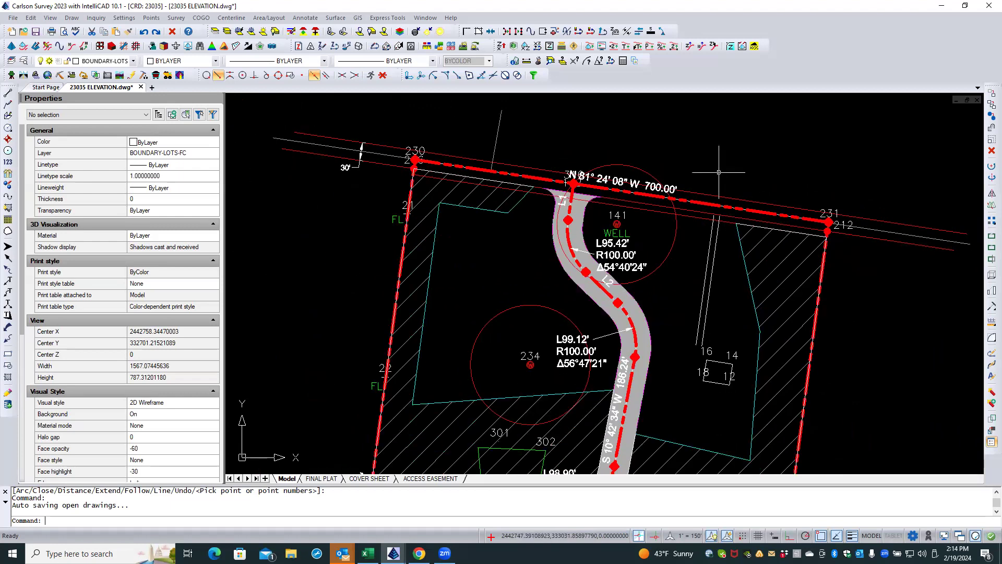
pyautogui.scroll(-2, 673, 152)
pyautogui.moveTo(567, 232); pyautogui.dragTo(564, 182, button='middle')
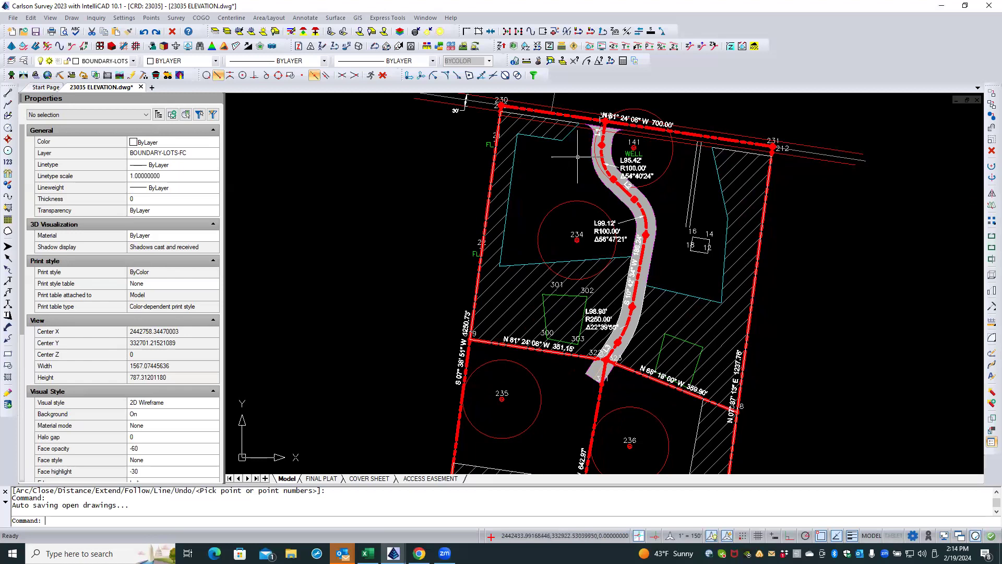
pyautogui.scroll(-2, 735, 103)
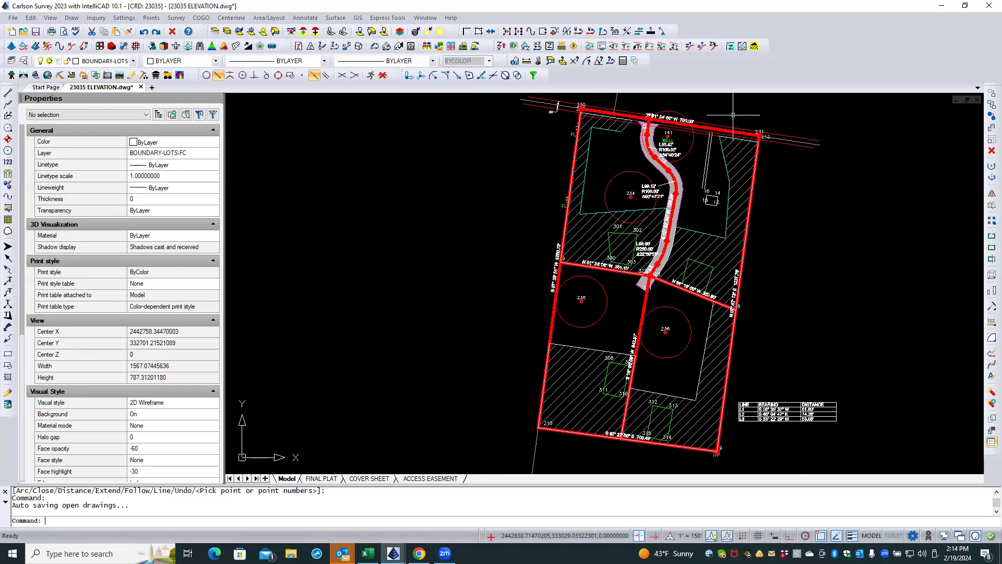
pyautogui.scroll(2, 690, 367)
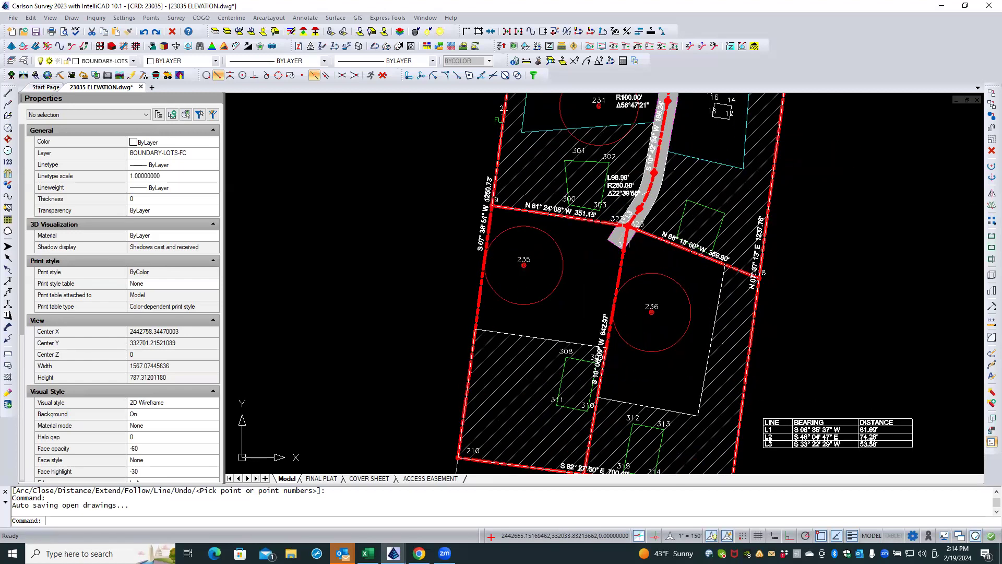
pyautogui.rightClick(690, 371)
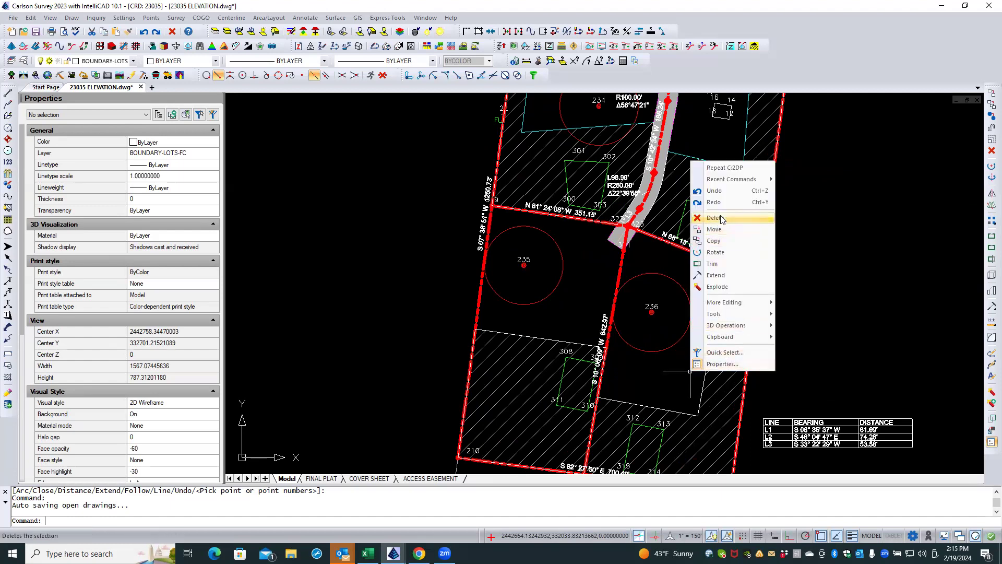
pyautogui.click(735, 172)
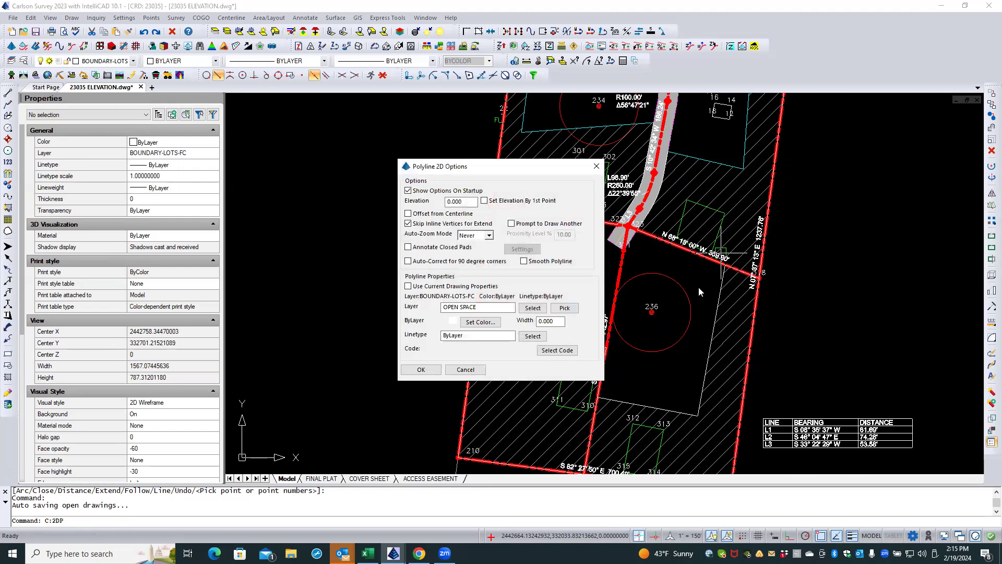
pyautogui.click(421, 369)
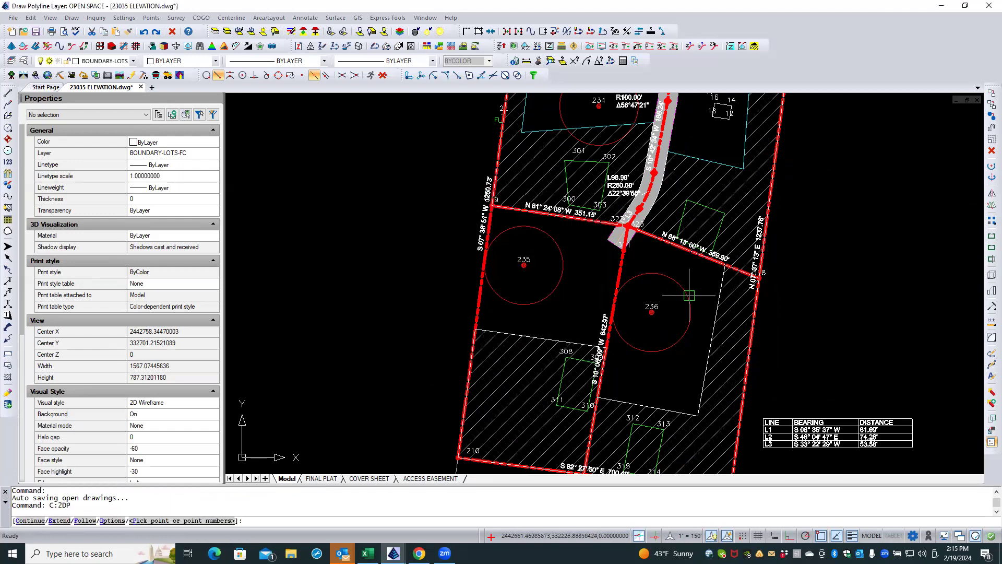
pyautogui.scroll(2, 724, 279)
pyautogui.click(733, 255)
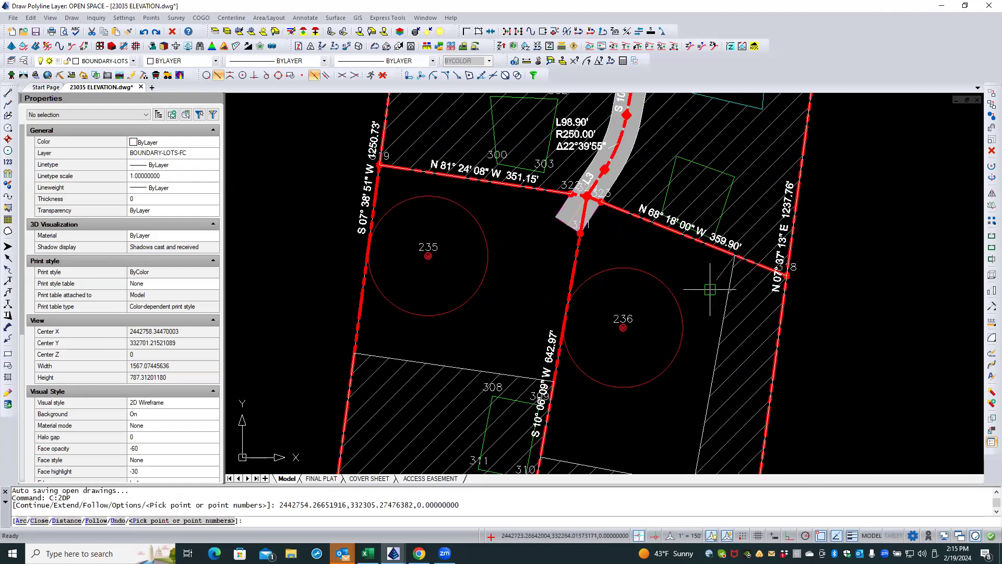
pyautogui.scroll(-2, 692, 284)
pyautogui.click(693, 389)
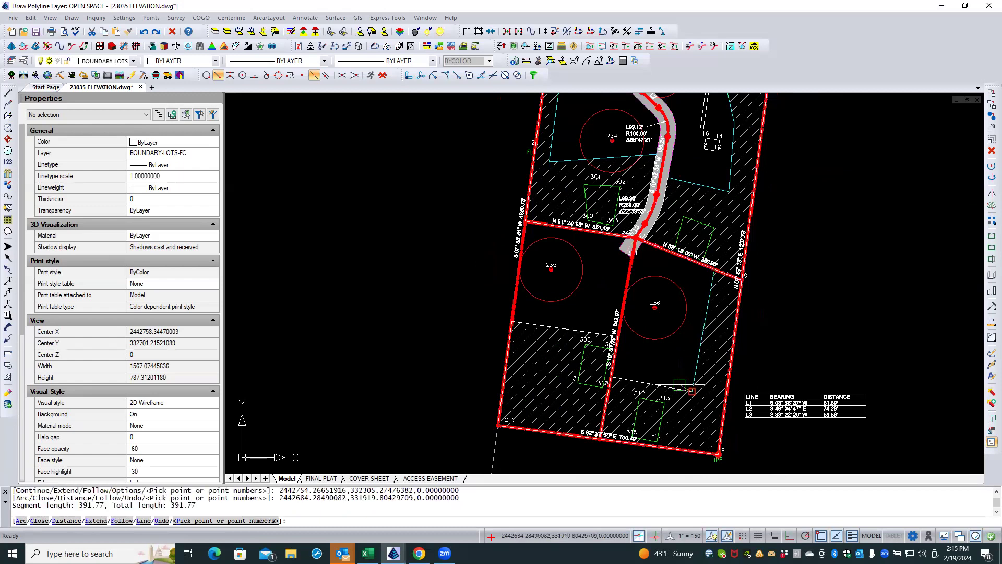
pyautogui.click(621, 375)
pyautogui.press('Return')
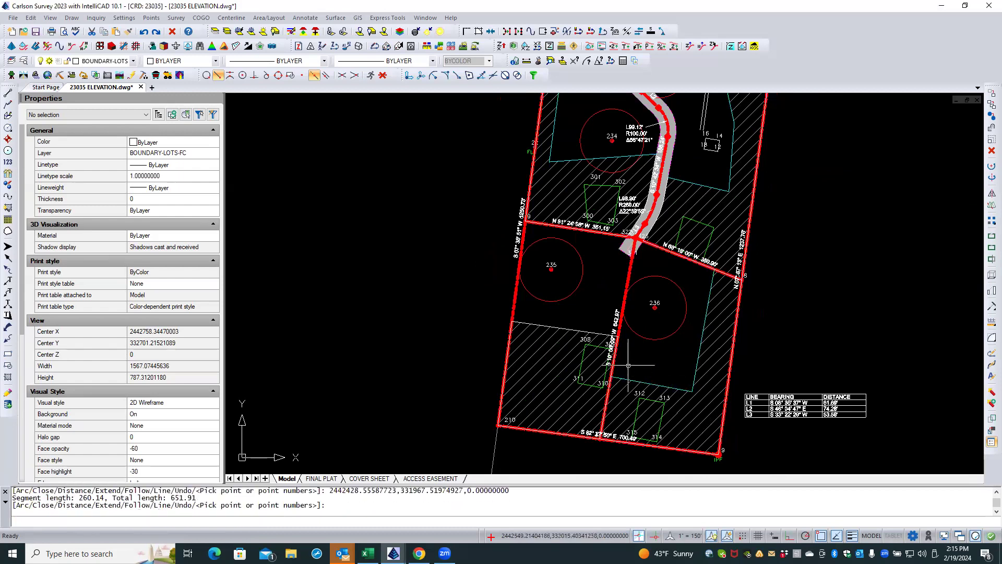
# - Draw a single-segment 2D polyline on the OPEN SPACE layer along the inner limit in the lot with point 235, from outer boundary to shared lot line
pyautogui.rightClick(582, 319)
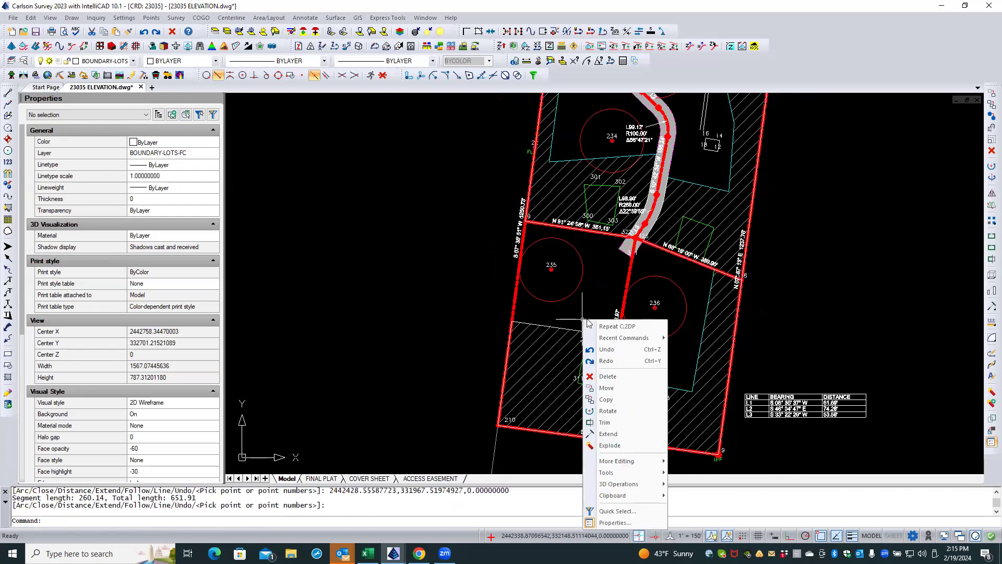
pyautogui.click(610, 327)
pyautogui.click(420, 369)
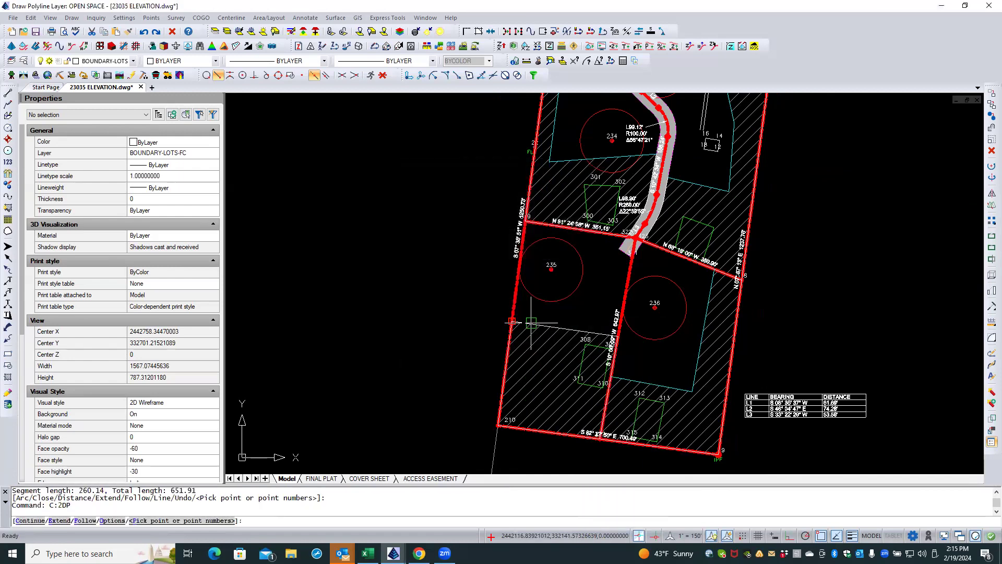
pyautogui.click(525, 323)
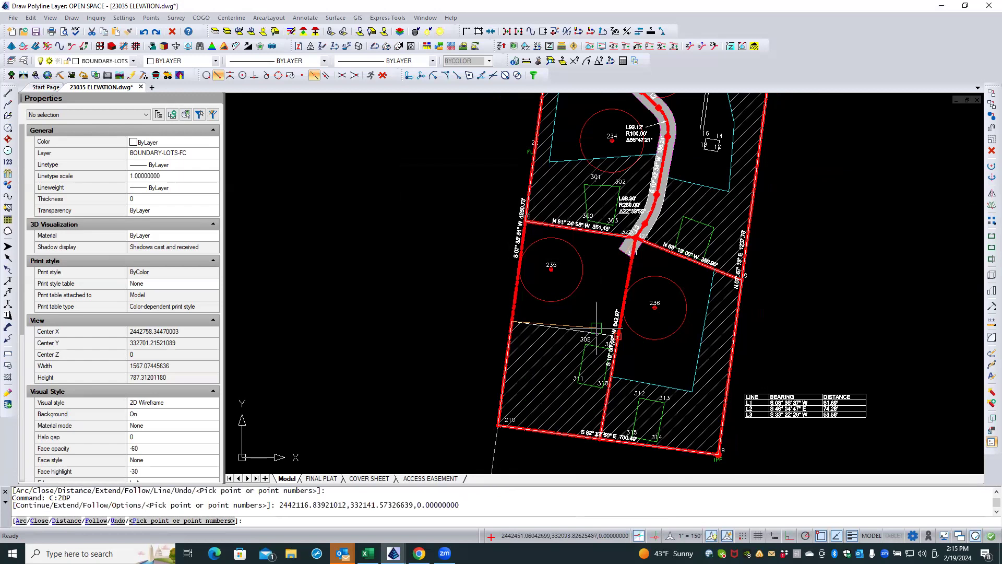
pyautogui.click(596, 327)
pyautogui.press('Return')
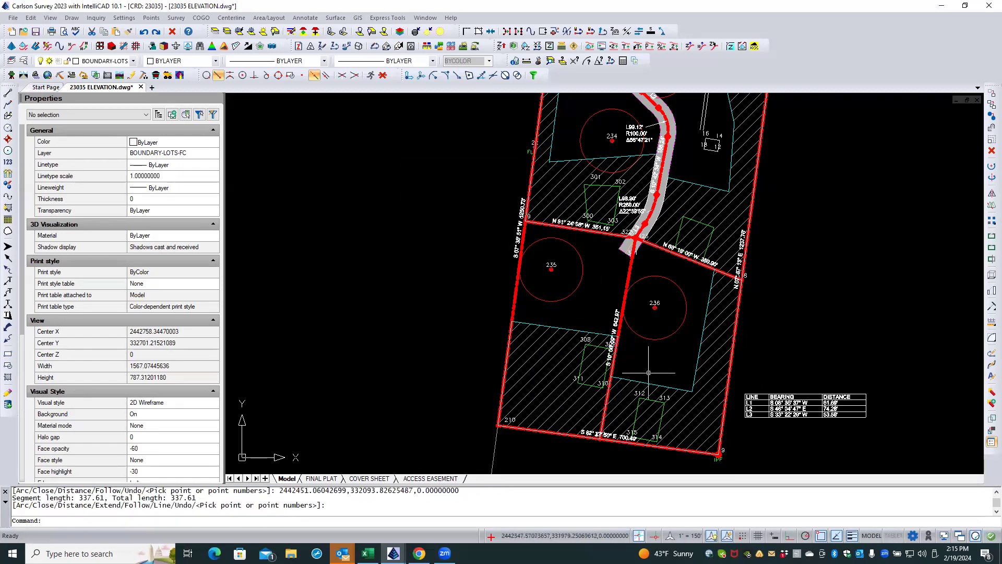
pyautogui.scroll(2, 648, 372)
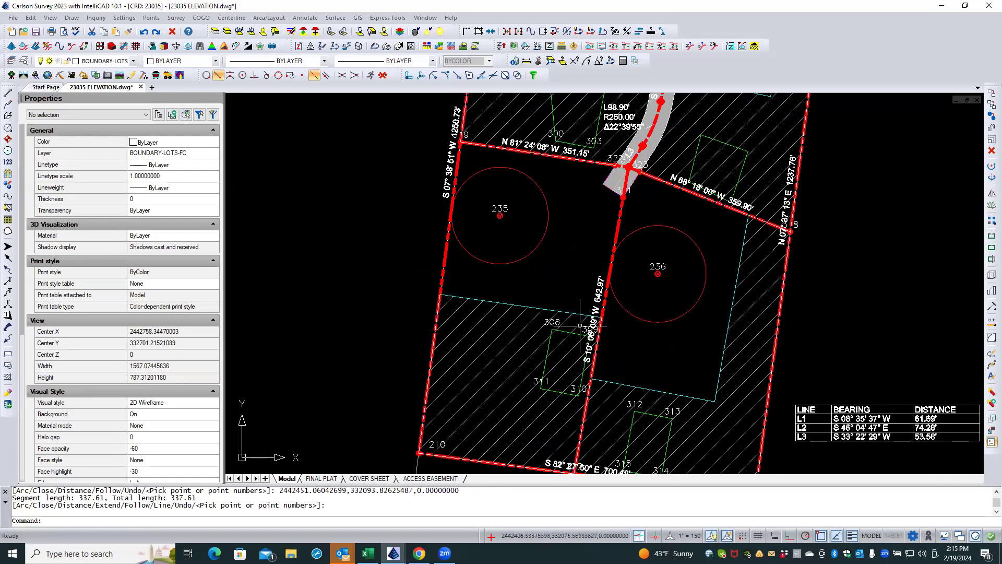
pyautogui.scroll(-3, 481, 291)
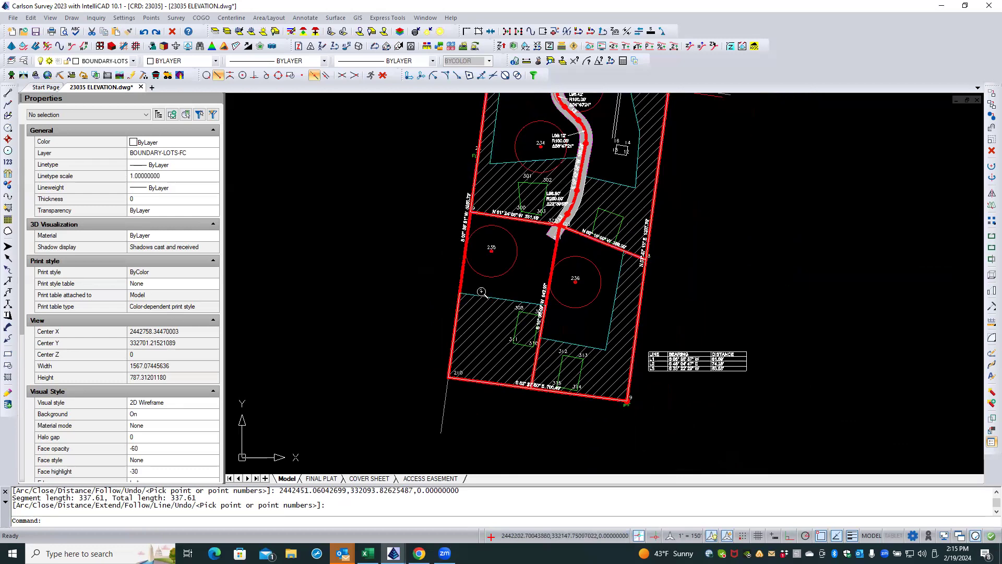
# - Open the FINAL PLAT layout and examine the lot lines and curve labels along the shaded access easement
pyautogui.scroll(-2, 589, 322)
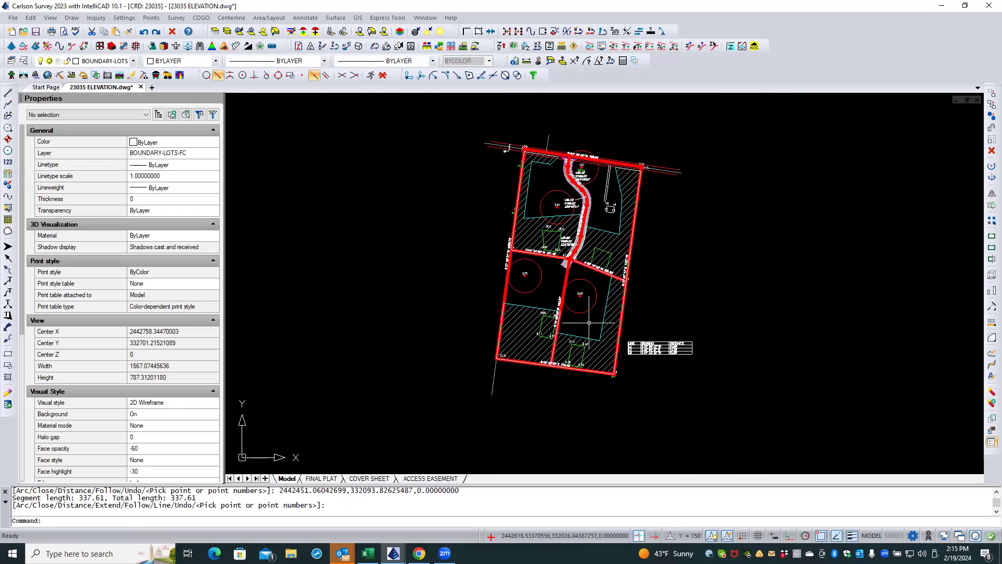
pyautogui.scroll(2, 544, 178)
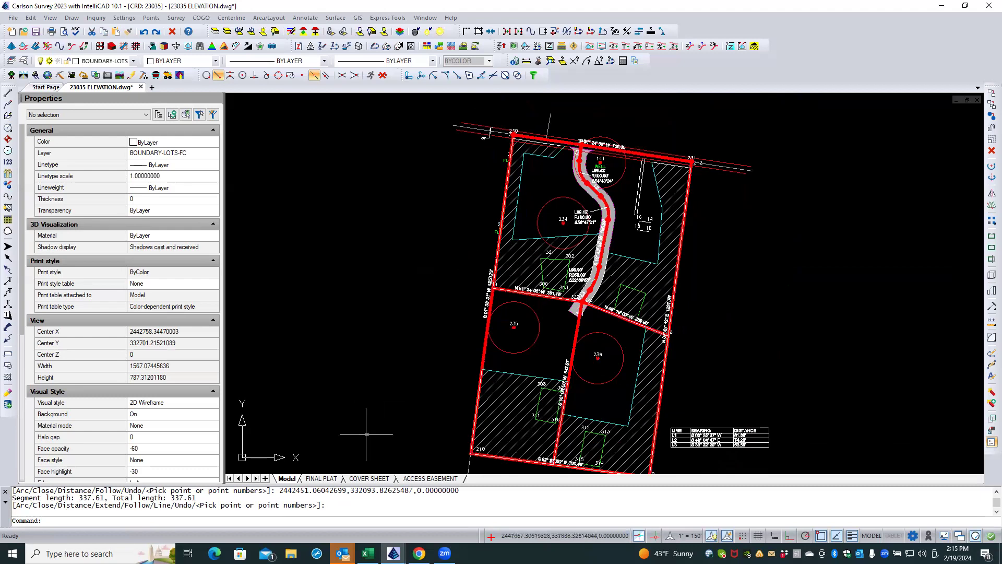
pyautogui.click(321, 479)
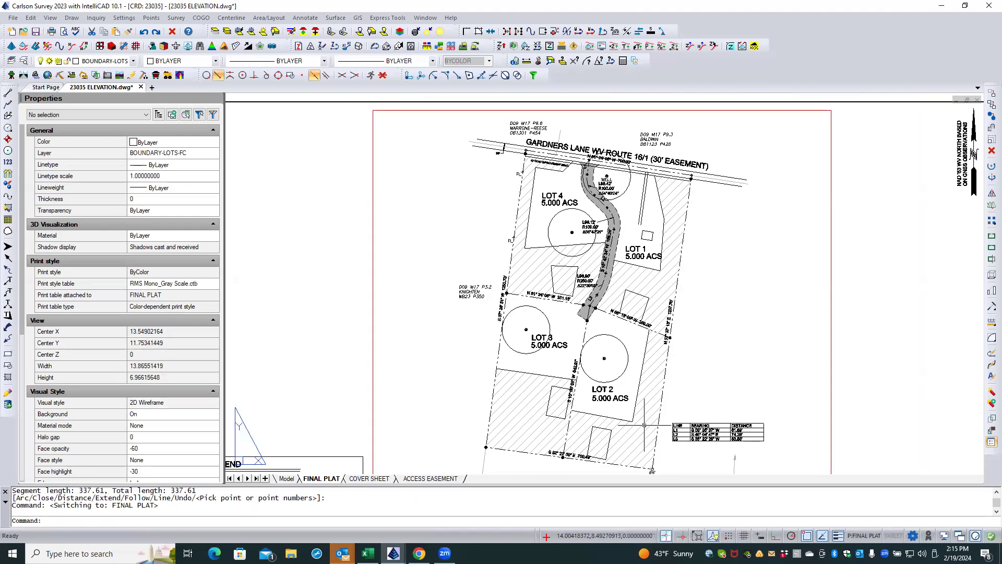
pyautogui.scroll(2, 572, 431)
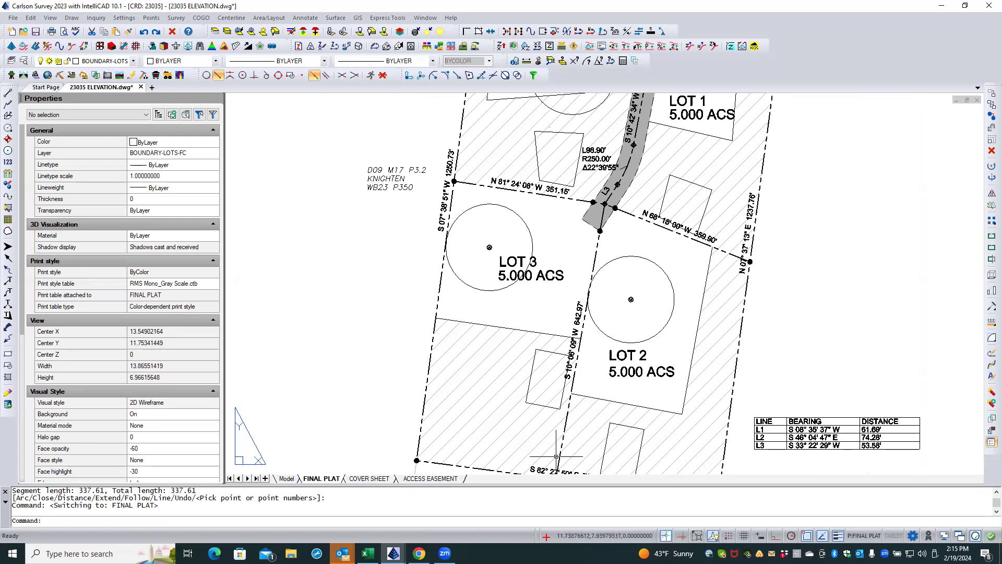
pyautogui.scroll(-2, 394, 292)
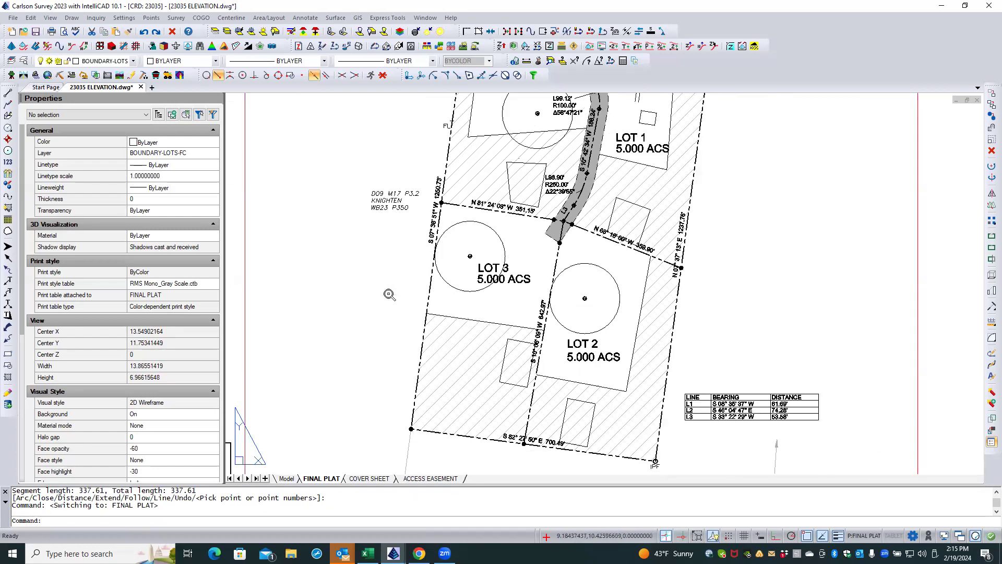
pyautogui.scroll(3, 564, 425)
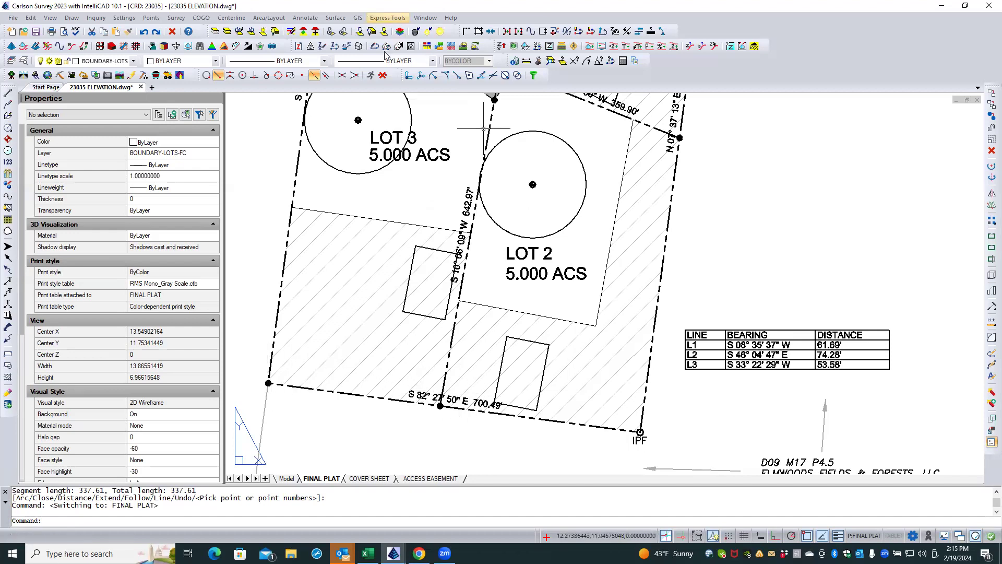
pyautogui.scroll(-3, 540, 428)
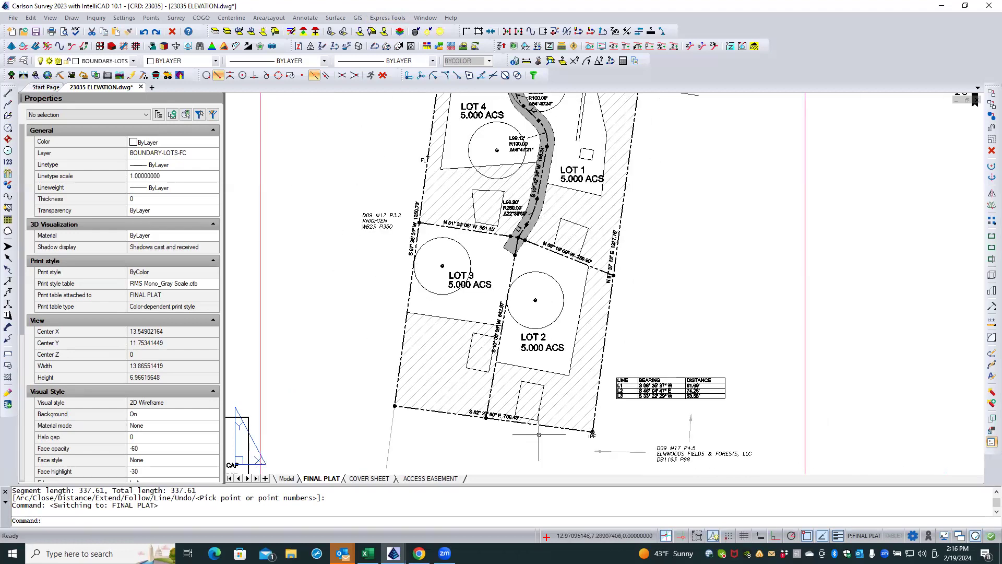
pyautogui.scroll(-2, 513, 445)
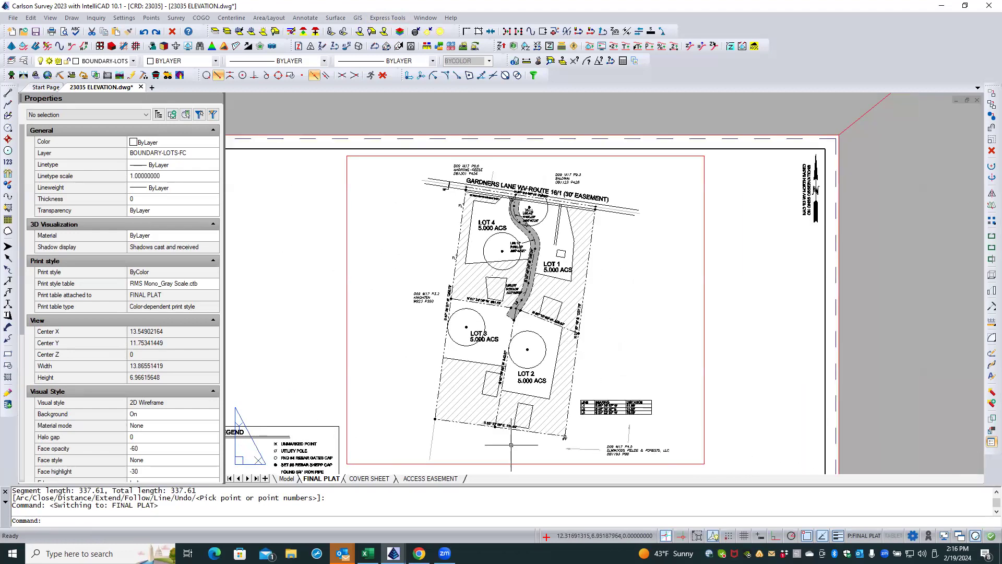
pyautogui.scroll(3, 481, 320)
pyautogui.scroll(2, 484, 307)
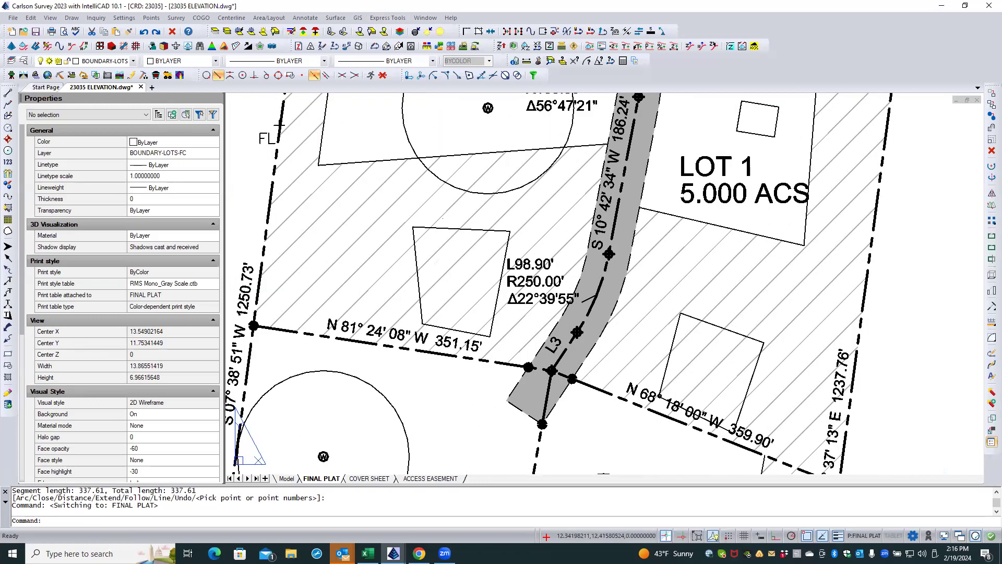
pyautogui.scroll(1, 509, 277)
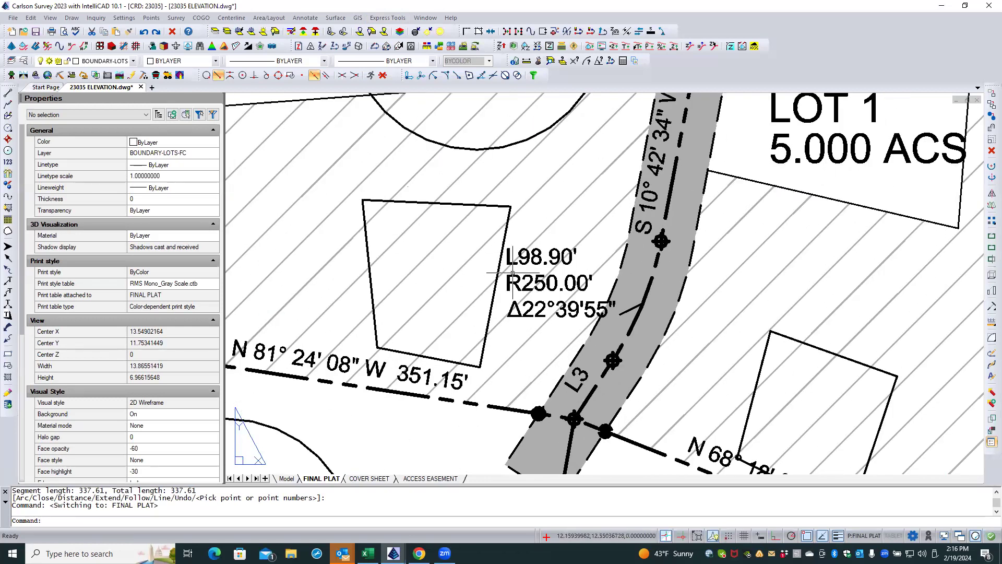
# - Start Auto-Annotate and set the arc label prefixes to L= for arc length and R= for radius
pyautogui.click(306, 18)
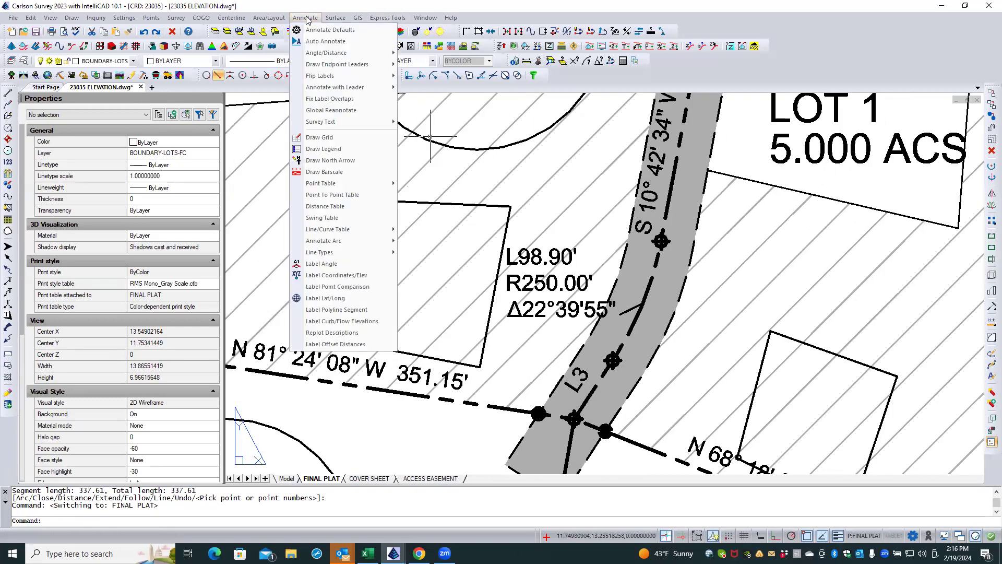
pyautogui.click(324, 41)
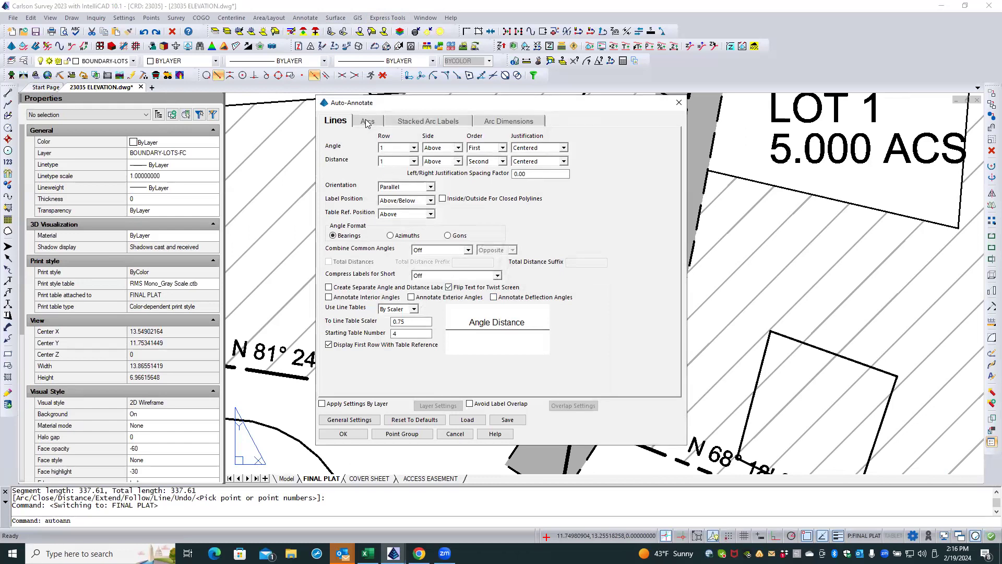
pyautogui.click(367, 122)
pyautogui.click(386, 146)
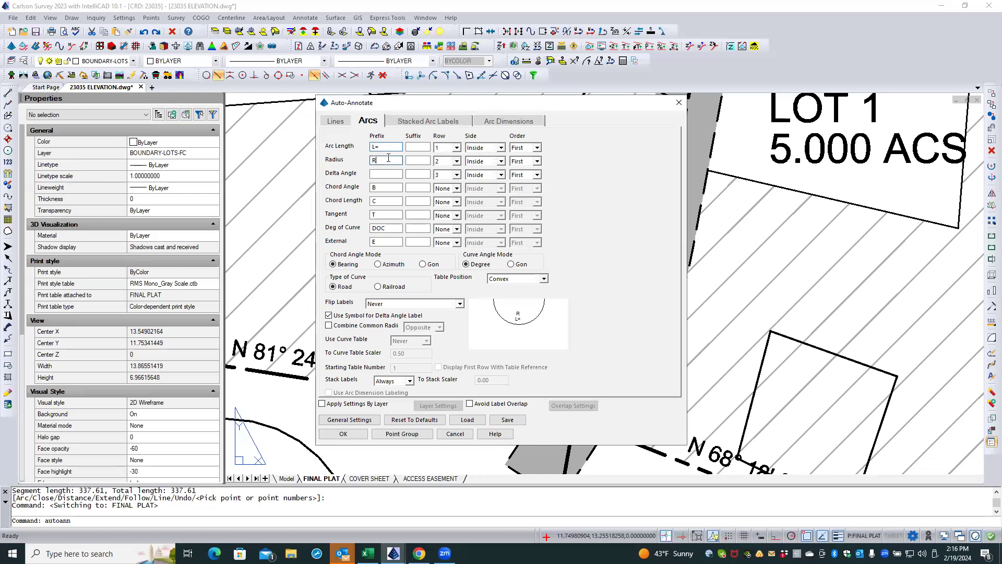
pyautogui.write('=')
# - Set the stacked arc label prefixes to L= for arc length, R= for radius and = for delta angle, and accept the settings
pyautogui.click(411, 122)
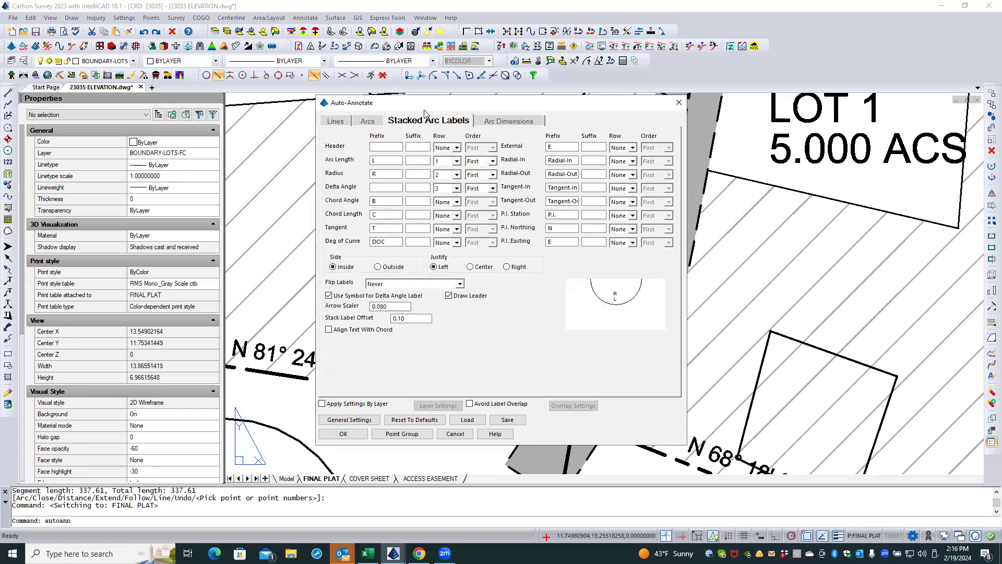
pyautogui.click(380, 160)
pyautogui.click(384, 173)
pyautogui.write('=')
pyautogui.click(385, 187)
pyautogui.click(343, 433)
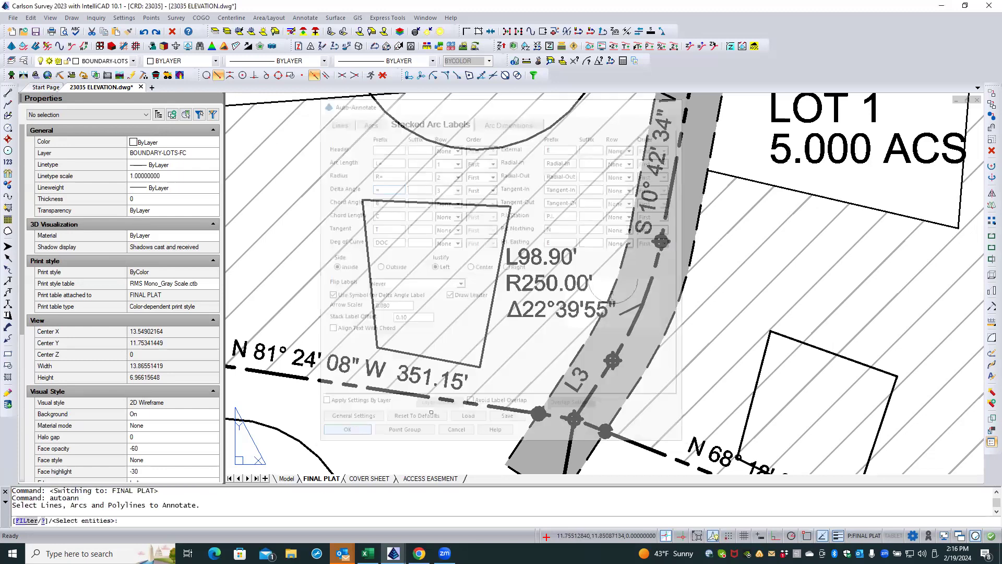
pyautogui.press('Return')
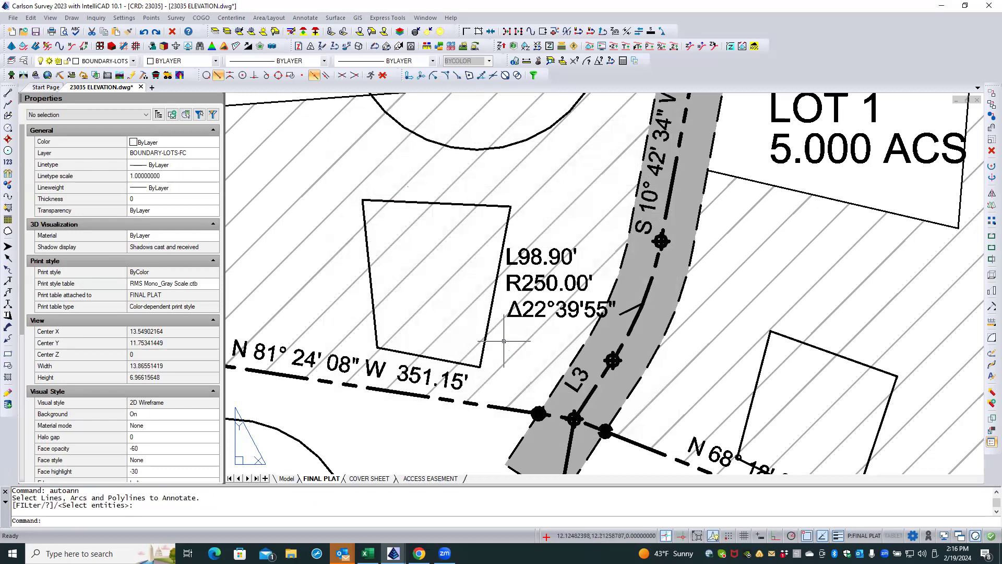
# - Examine the curve labels along the access easement and review the Draw Leader and Arrow Scaler settings for stacked arc labels
pyautogui.scroll(-5, 524, 326)
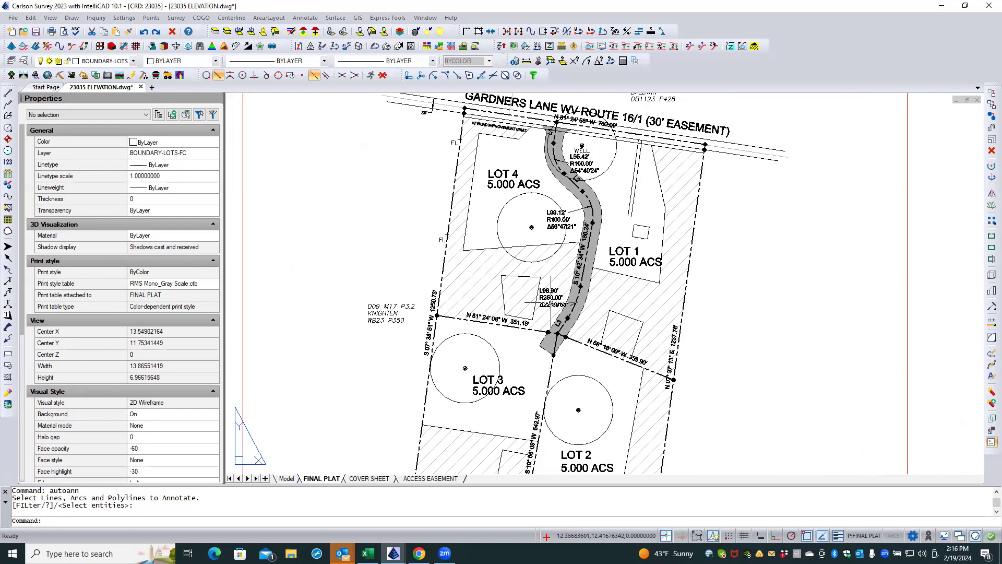
pyautogui.scroll(2, 539, 194)
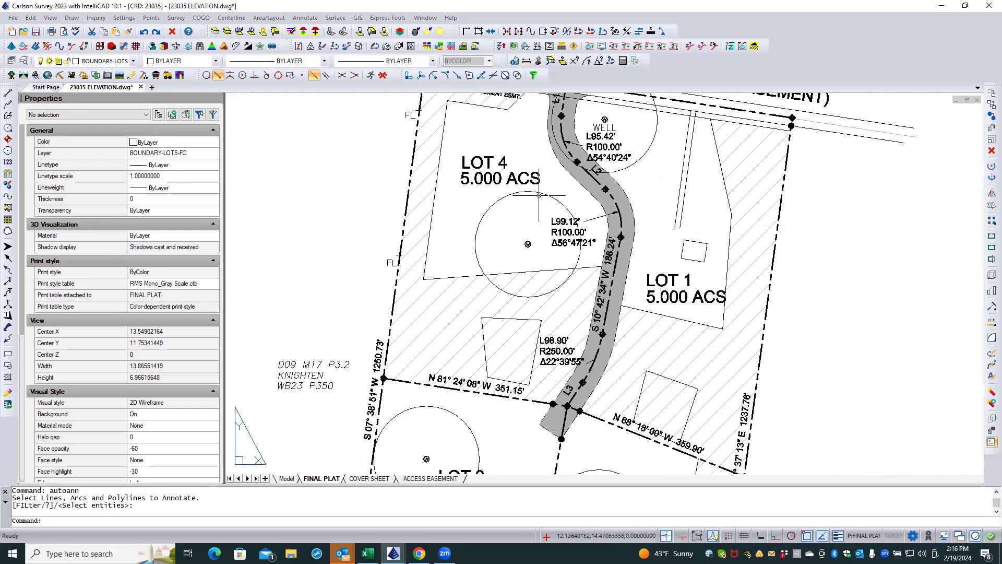
pyautogui.scroll(-3, 572, 368)
pyautogui.scroll(3, 568, 365)
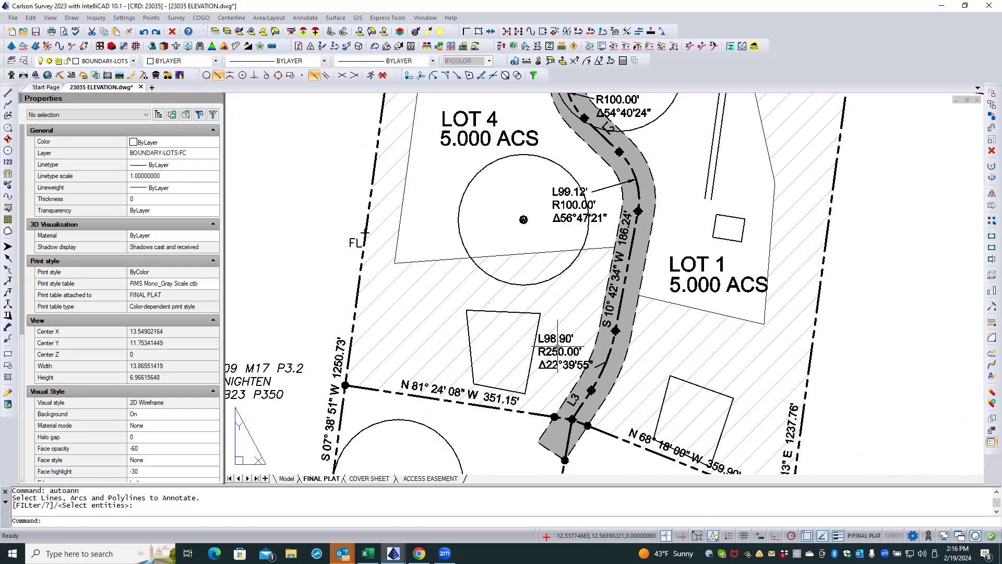
pyautogui.scroll(-5, 566, 360)
pyautogui.scroll(4, 554, 251)
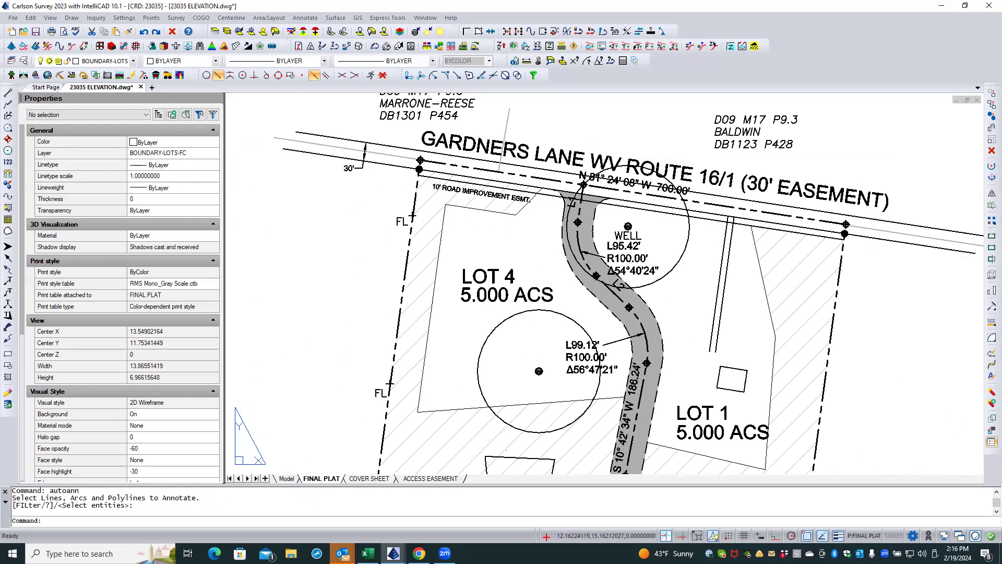
pyautogui.rightClick(533, 243)
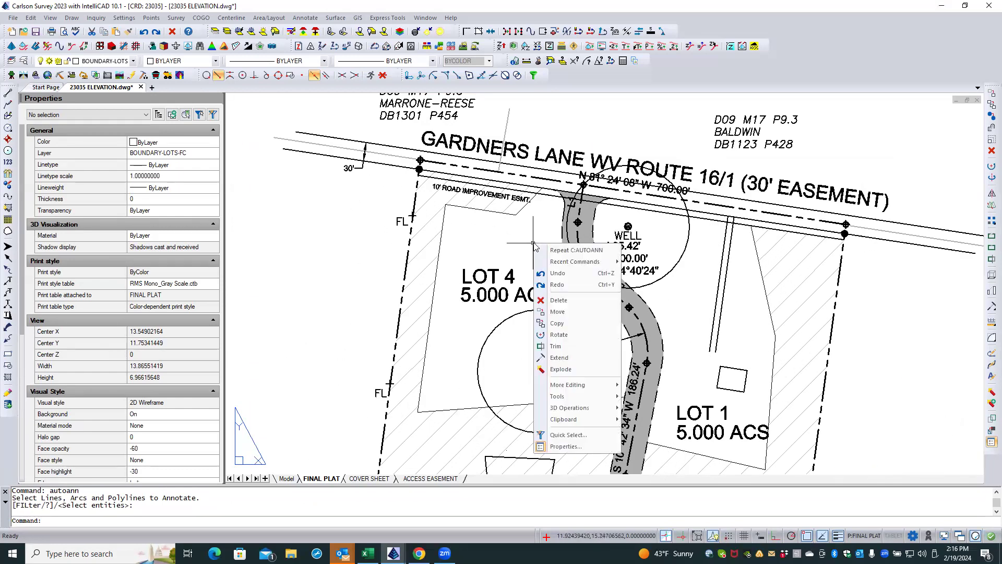
pyautogui.click(577, 250)
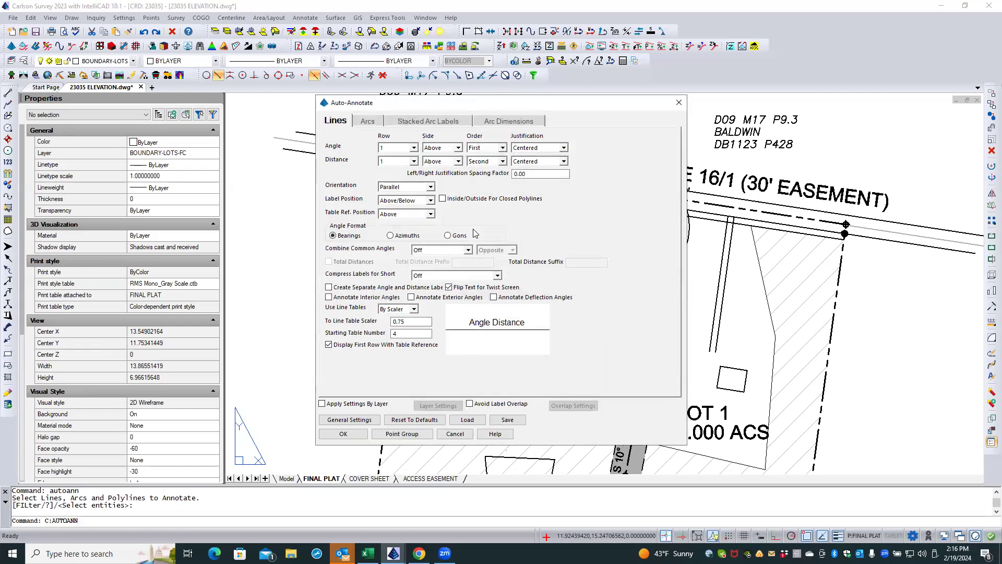
pyautogui.click(428, 121)
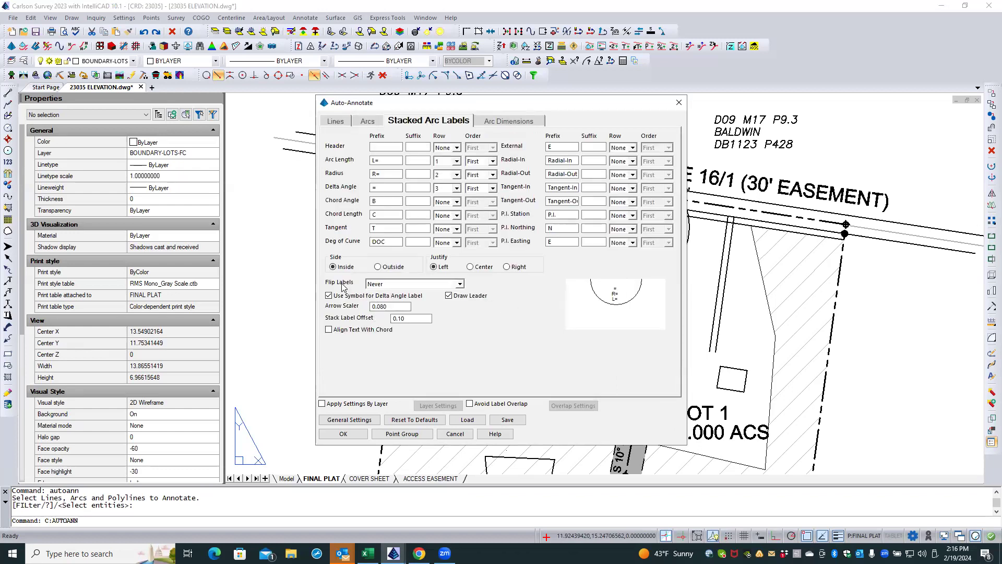
pyautogui.click(389, 306)
pyautogui.click(448, 295)
pyautogui.click(448, 296)
pyautogui.click(387, 306)
pyautogui.moveTo(386, 305); pyautogui.dragTo(359, 306)
pyautogui.press('Tab')
pyautogui.click(452, 433)
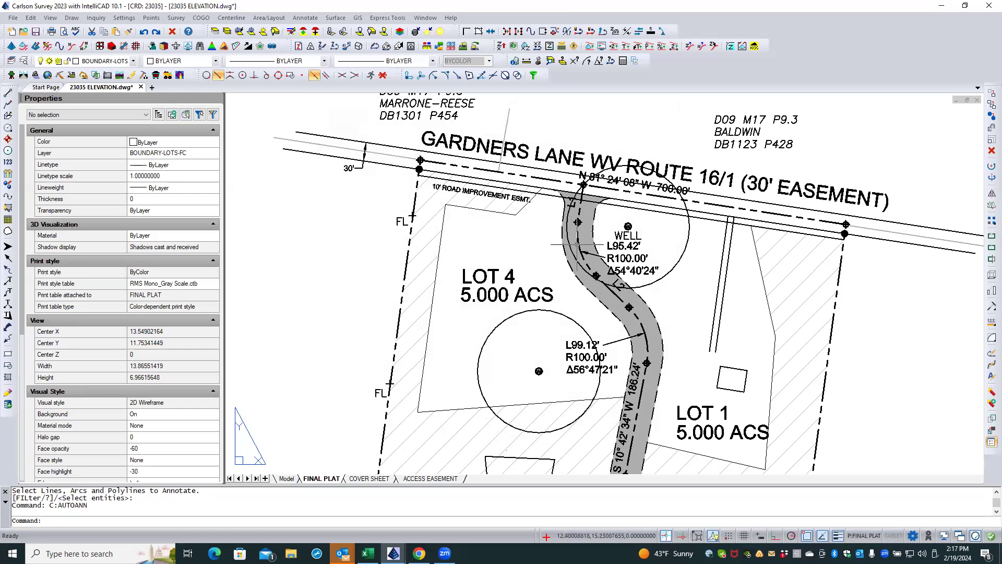
# - Set the stack label offset for stacked arc labels to .25 in Auto-Annotate and accept the settings
pyautogui.scroll(-2, 576, 244)
pyautogui.scroll(2, 575, 261)
pyautogui.scroll(-2, 573, 277)
pyautogui.scroll(4, 573, 277)
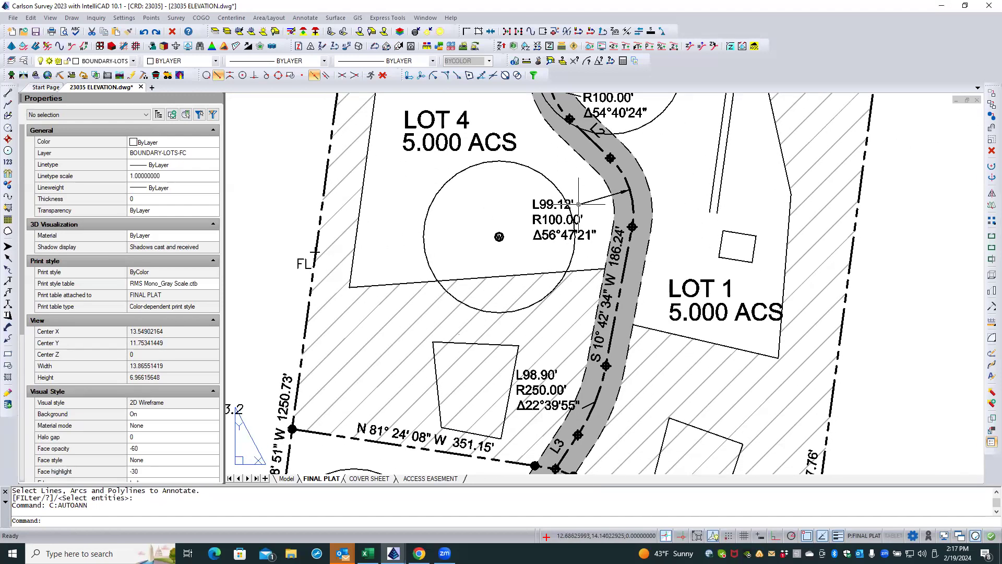
pyautogui.scroll(-2, 552, 366)
pyautogui.scroll(4, 552, 365)
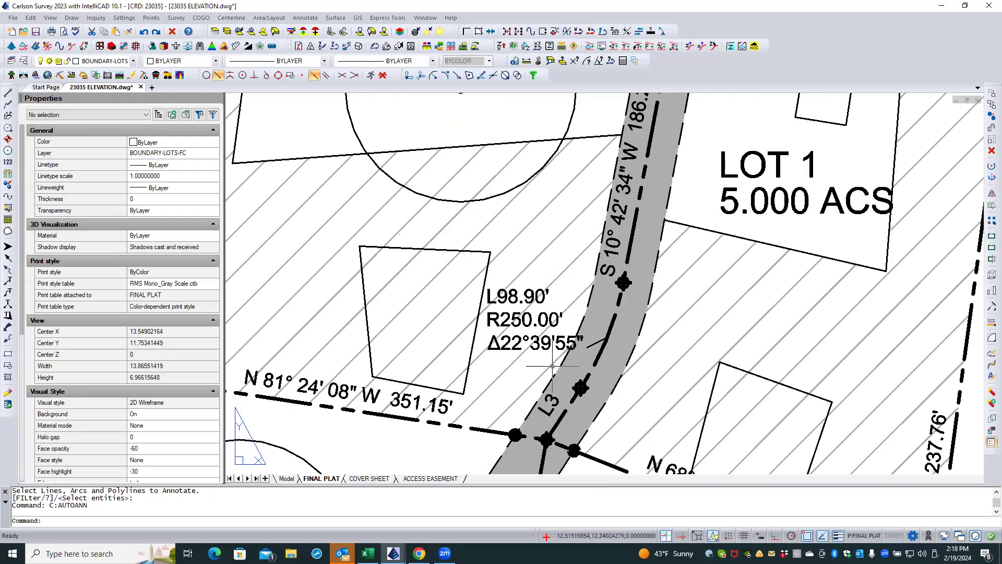
pyautogui.scroll(-2, 545, 374)
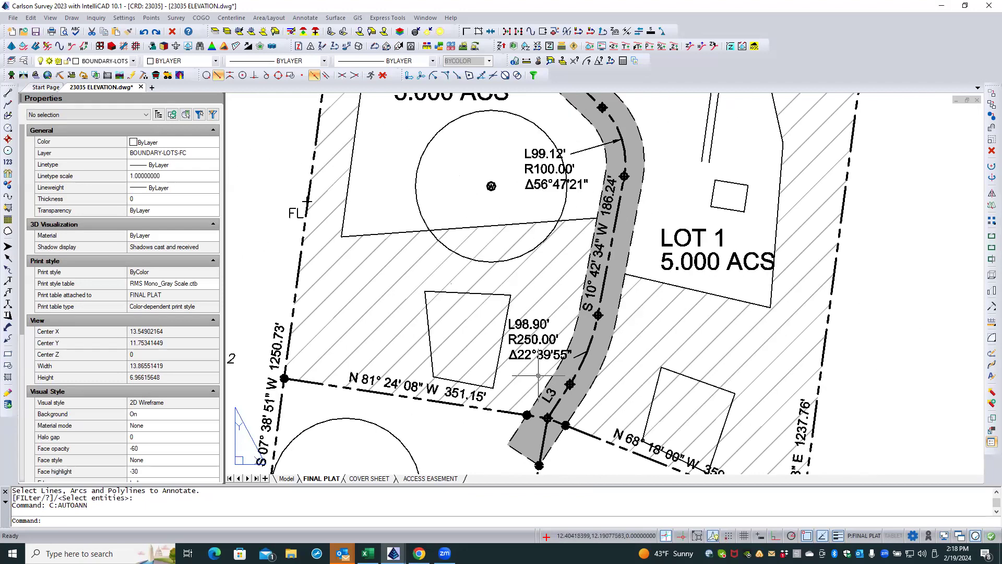
pyautogui.rightClick(534, 374)
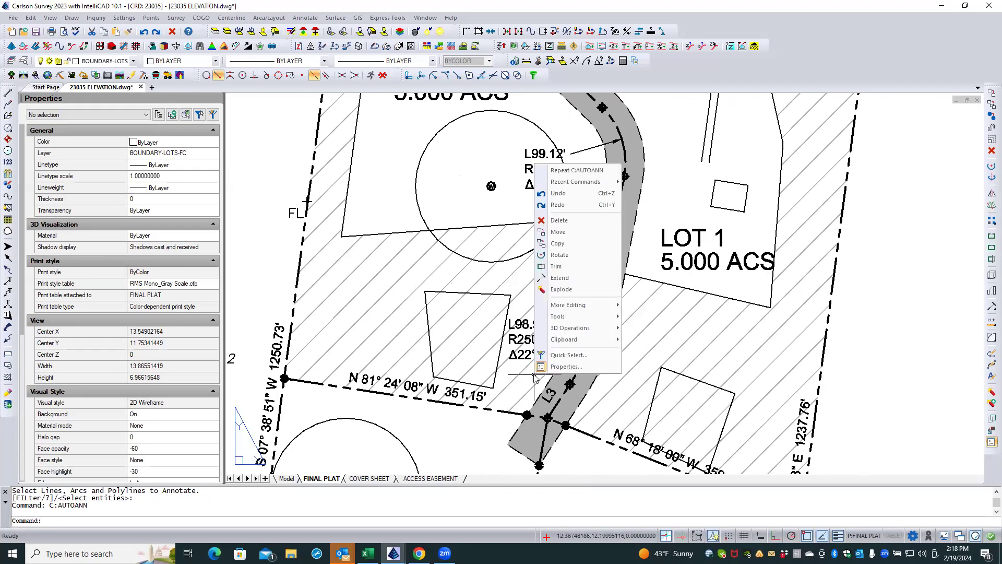
pyautogui.click(564, 171)
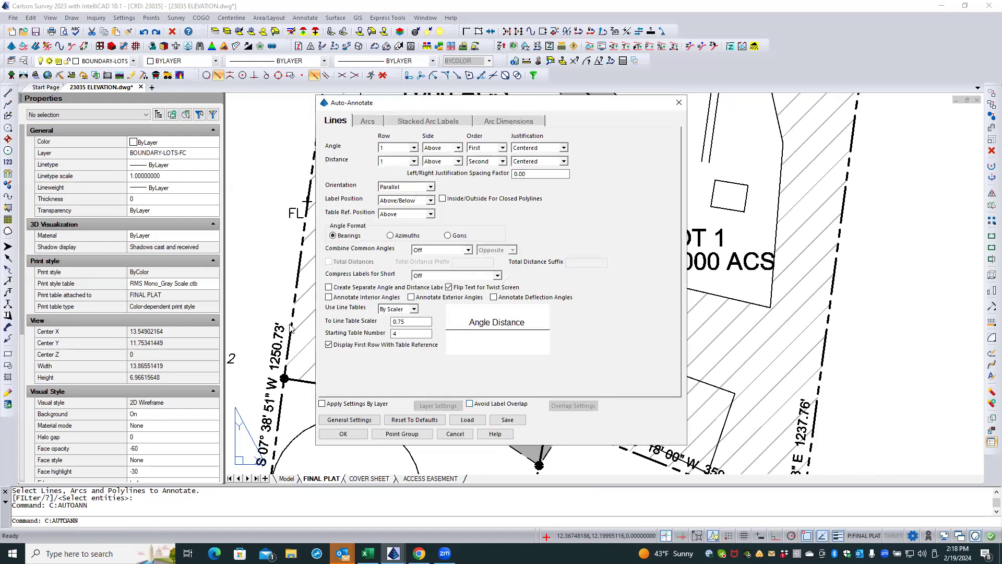
pyautogui.click(417, 121)
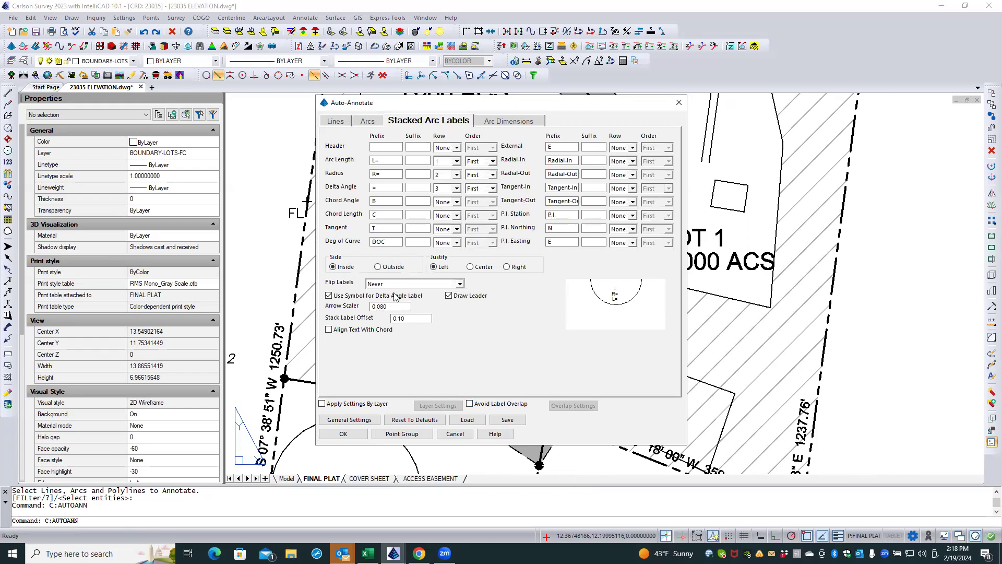
pyautogui.doubleClick(409, 319)
pyautogui.write('.25')
pyautogui.click(390, 307)
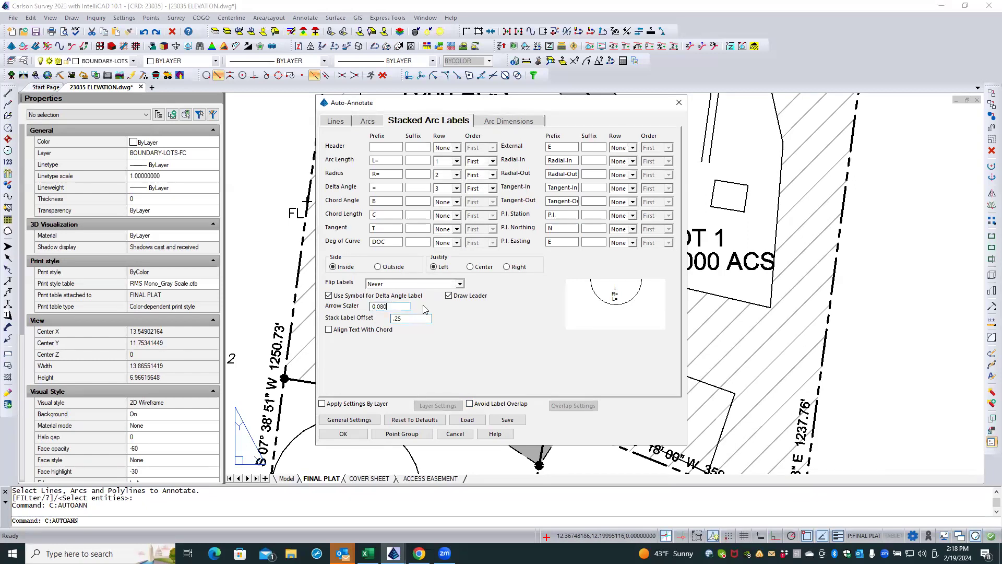
pyautogui.click(340, 436)
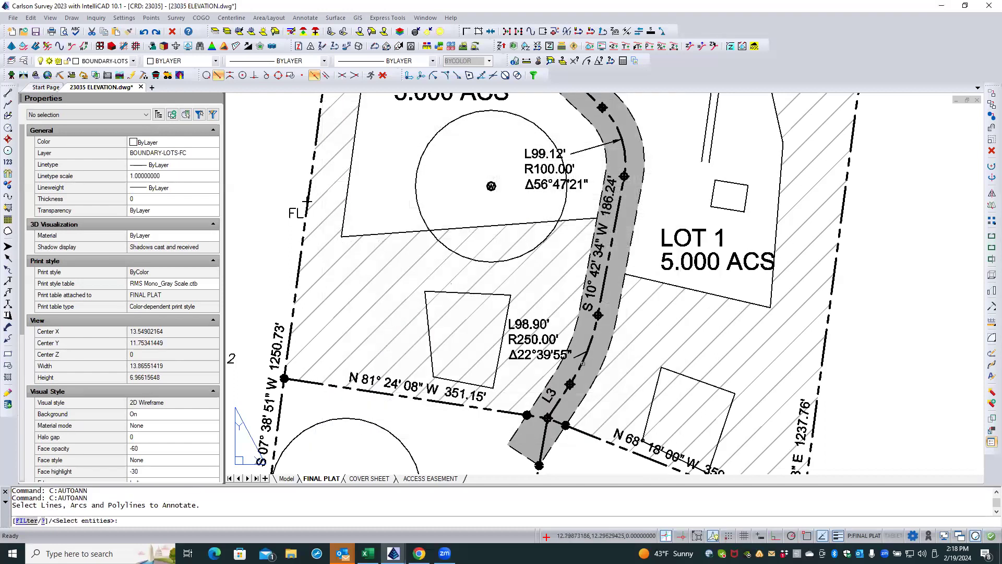
# - Try to select the easement's R250.00' curve in the layout for annotation
pyautogui.click(583, 363)
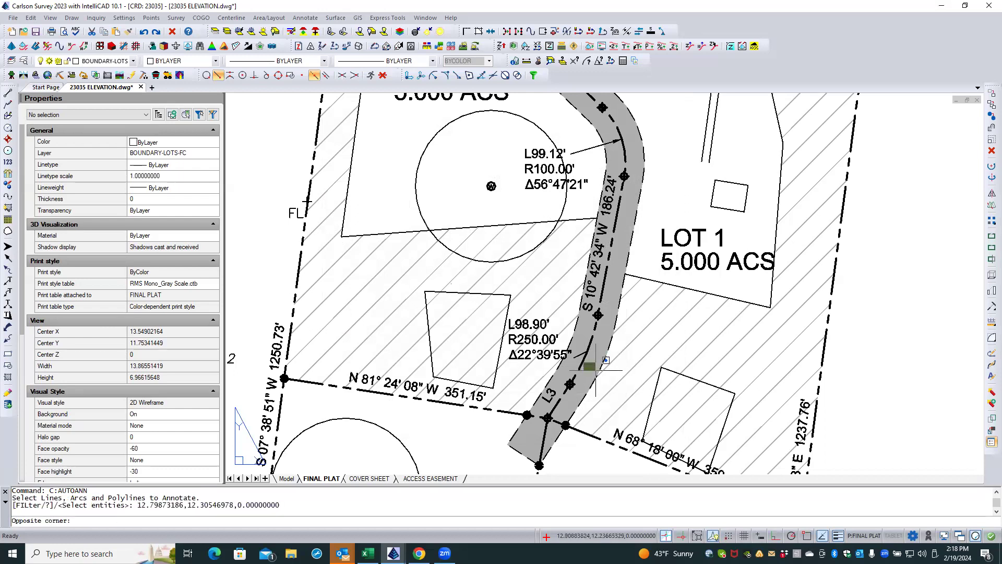
pyautogui.click(595, 370)
pyautogui.scroll(-5, 809, 320)
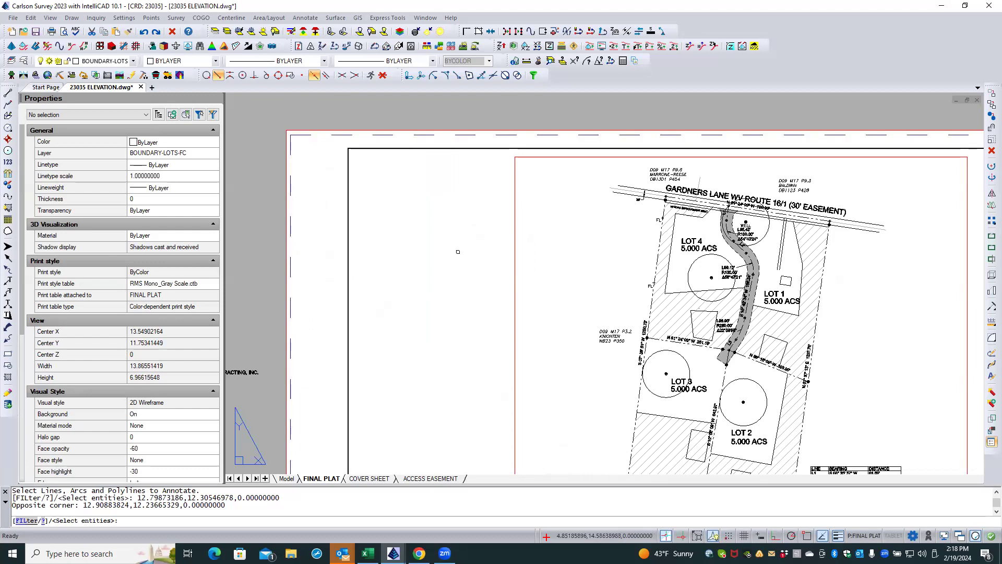
pyautogui.press('Escape')
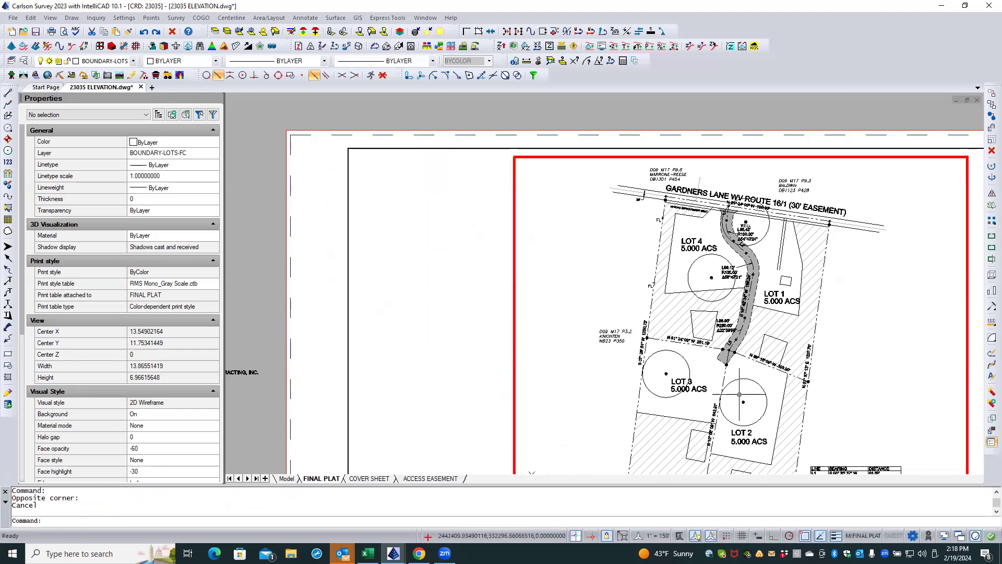
# - Restart Auto-Annotate, review the stacked arc label prefixes and stack label offset, and accept the settings
pyautogui.scroll(1, 776, 413)
pyautogui.scroll(4, 775, 413)
pyautogui.scroll(-2, 688, 287)
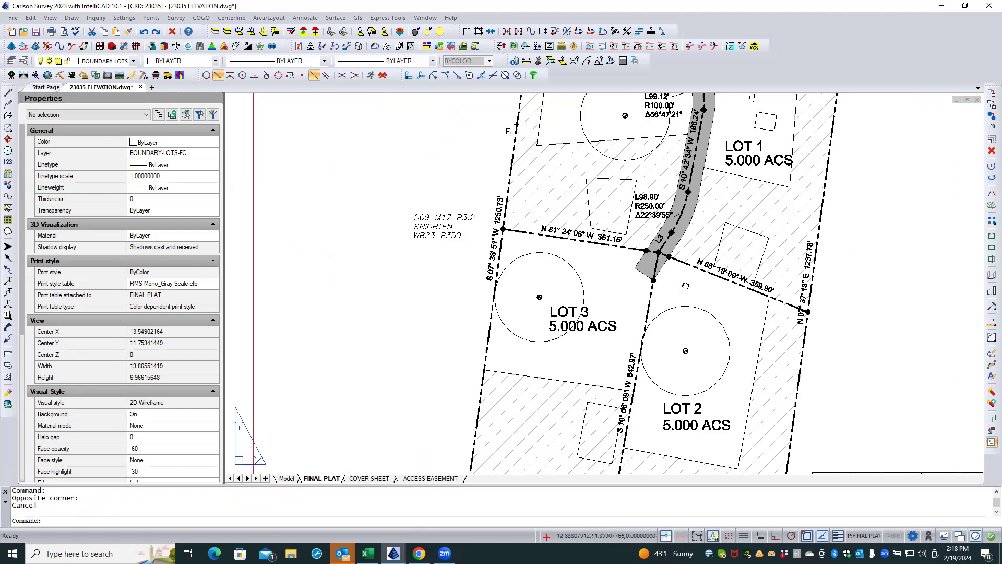
pyautogui.moveTo(687, 286); pyautogui.dragTo(644, 348, button='middle')
pyautogui.rightClick(641, 337)
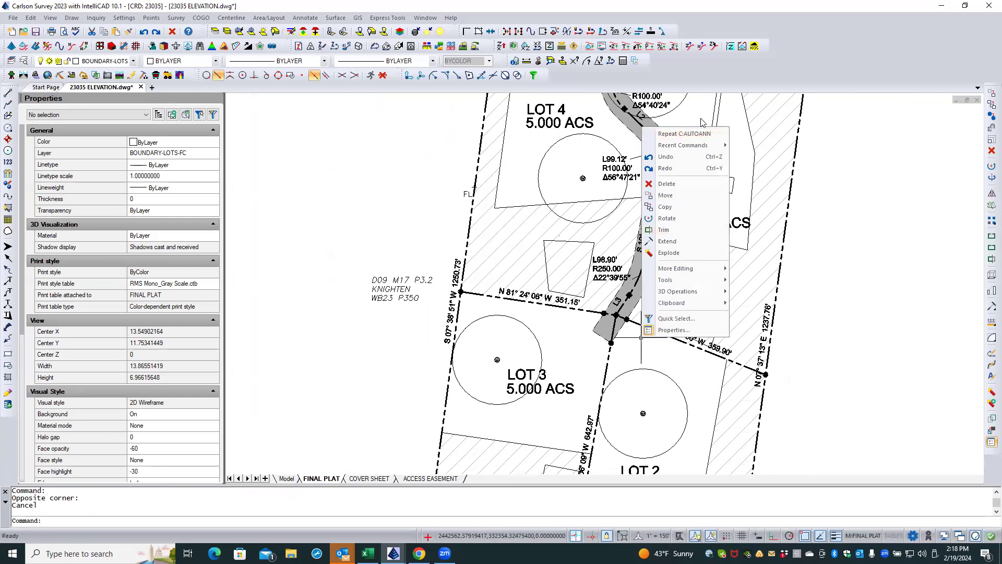
pyautogui.click(697, 134)
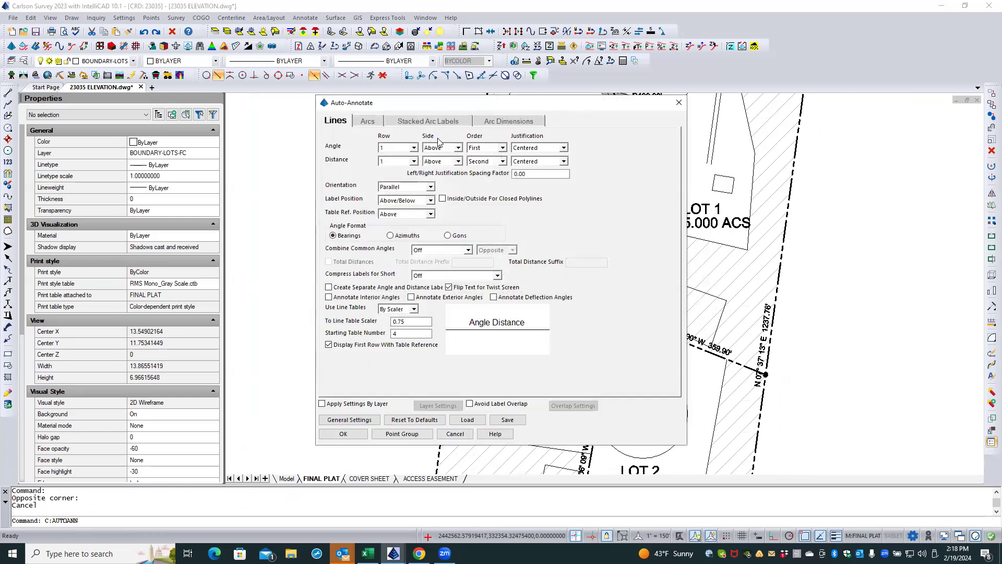
pyautogui.click(410, 121)
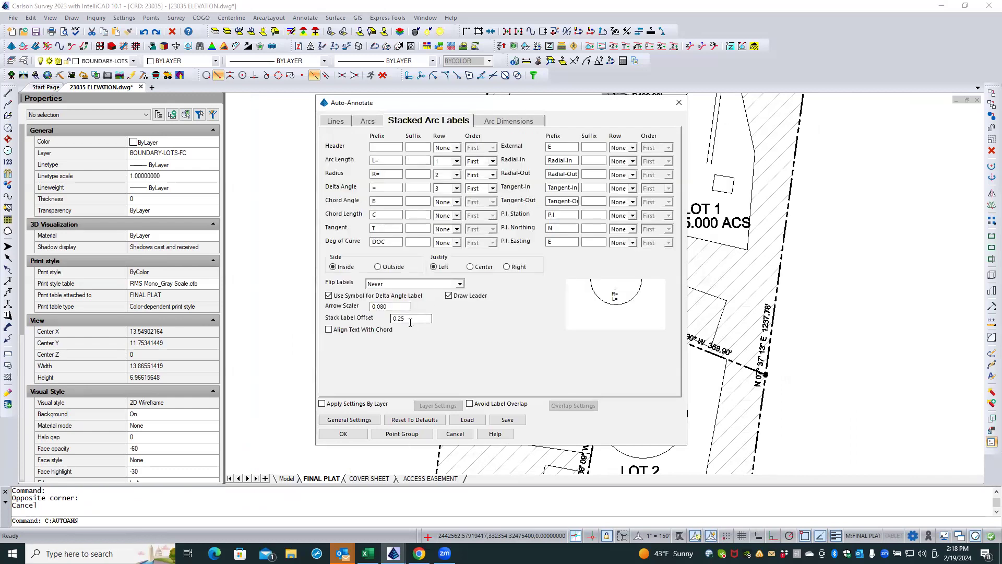
pyautogui.click(342, 434)
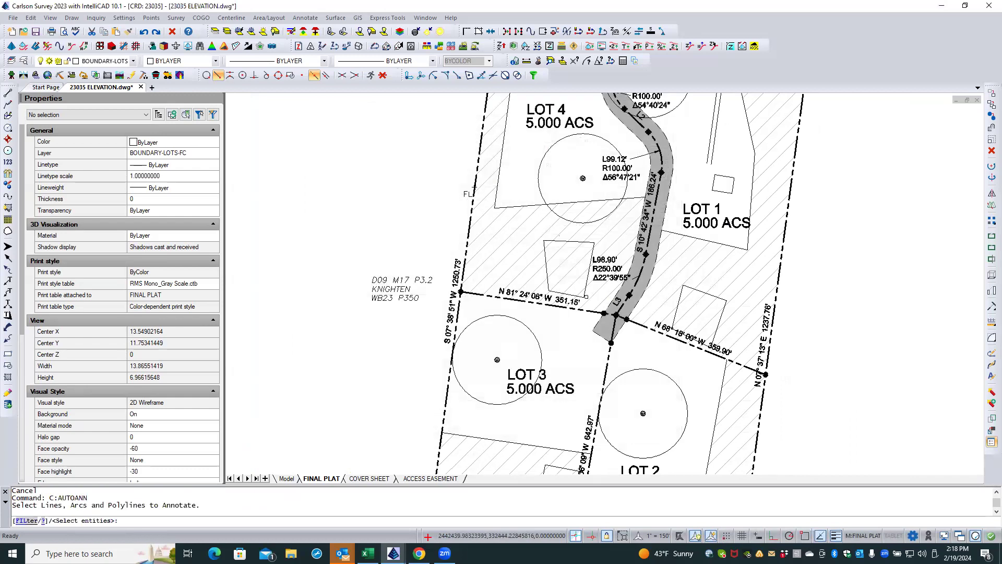
# - Try to pick the curves along the access easement for Auto-Annotate and cancel the command
pyautogui.click(648, 263)
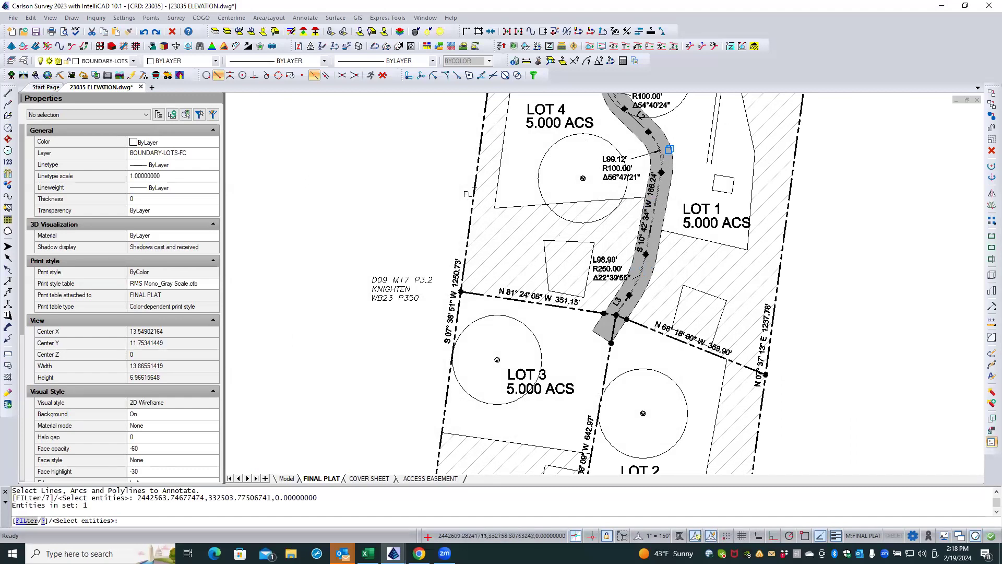
pyautogui.click(668, 150)
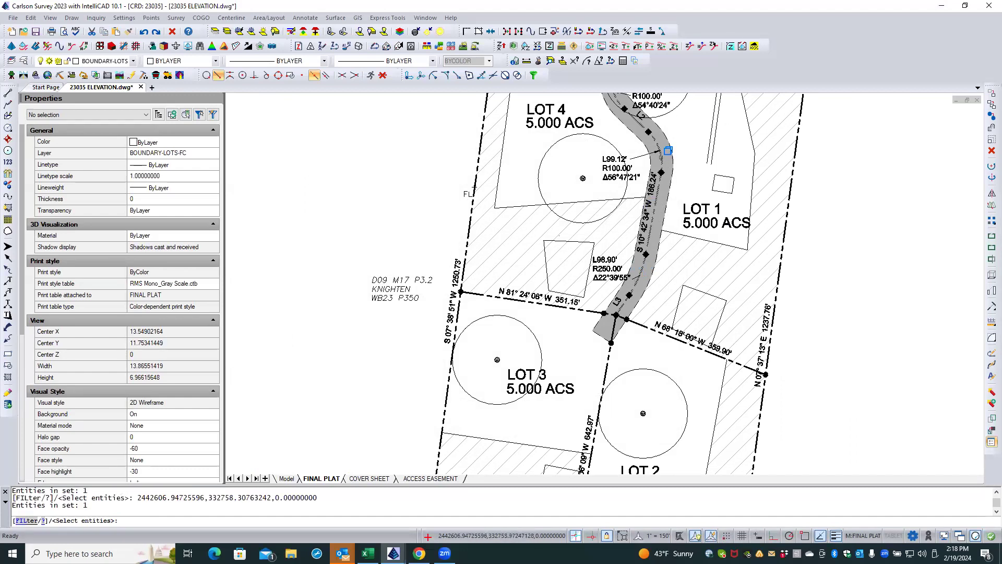
pyautogui.scroll(-4, 604, 283)
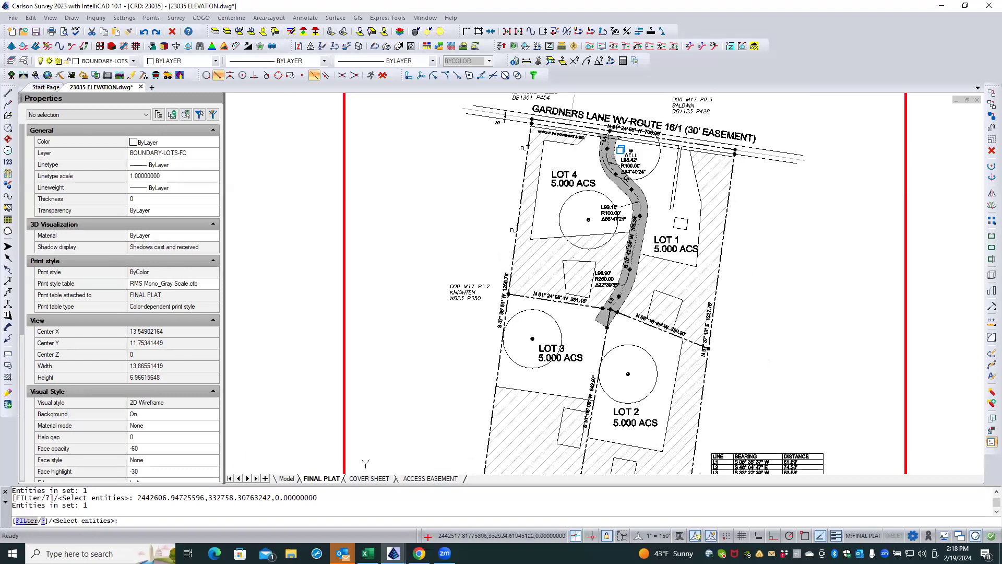
pyautogui.scroll(5, 614, 156)
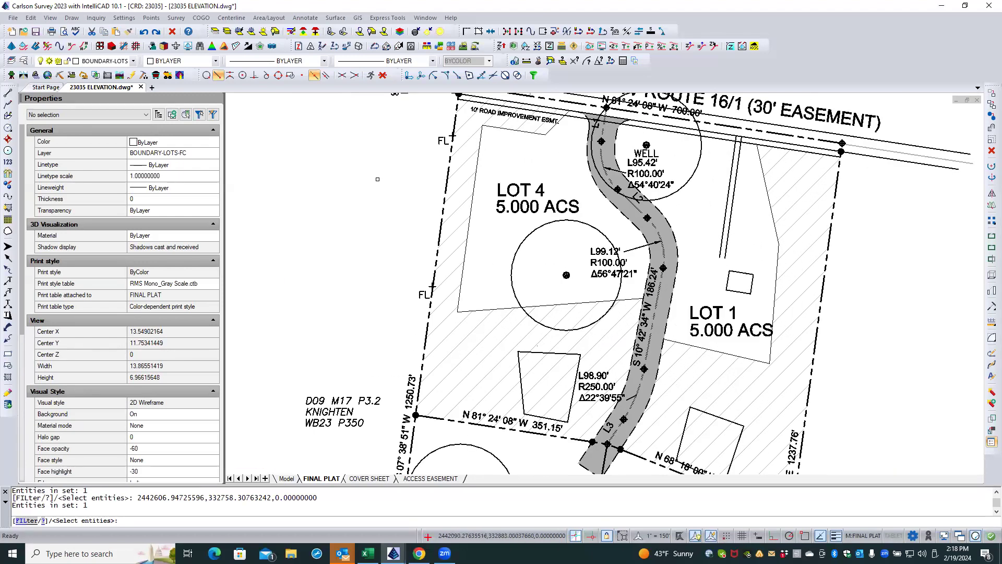
pyautogui.press('Escape')
pyautogui.press('Escape')
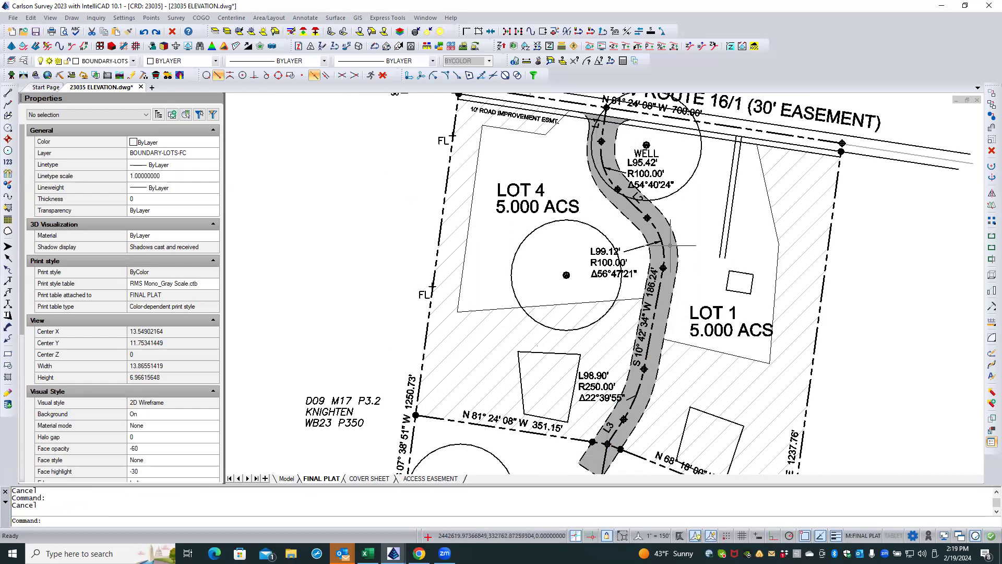
pyautogui.click(374, 163)
pyautogui.press('Escape')
# - Label the easement's R=250.00' curve with Stack Label Arc Pick Side, choosing the BOUNDARY polyline and ending the leader on the Lot 1 side
pyautogui.click(305, 18)
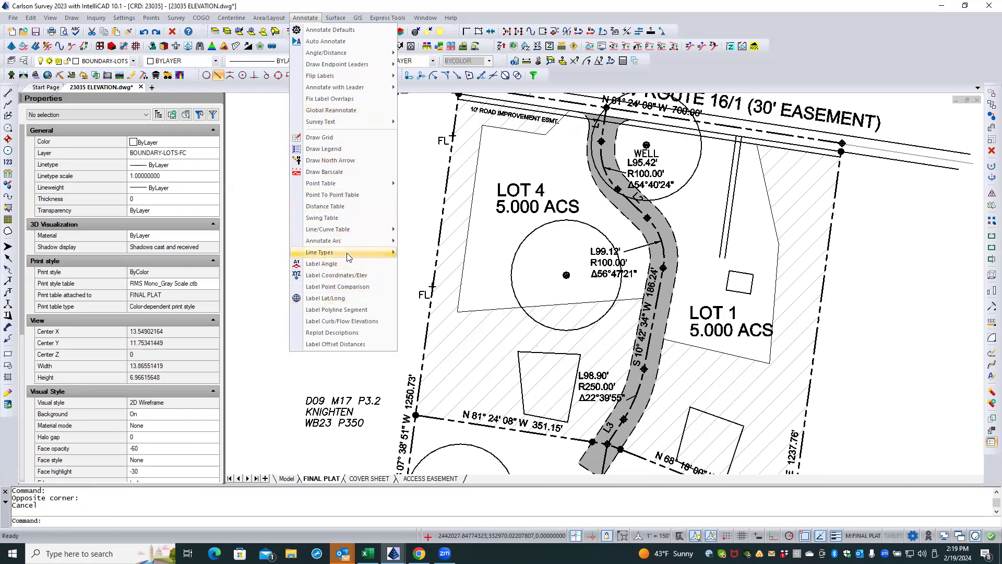
pyautogui.moveTo(344, 242)
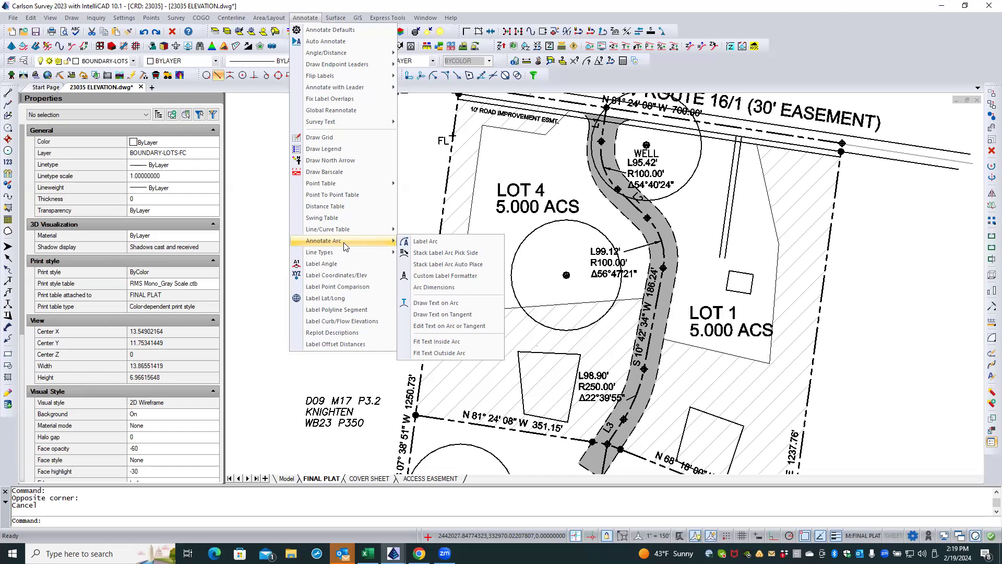
pyautogui.click(433, 253)
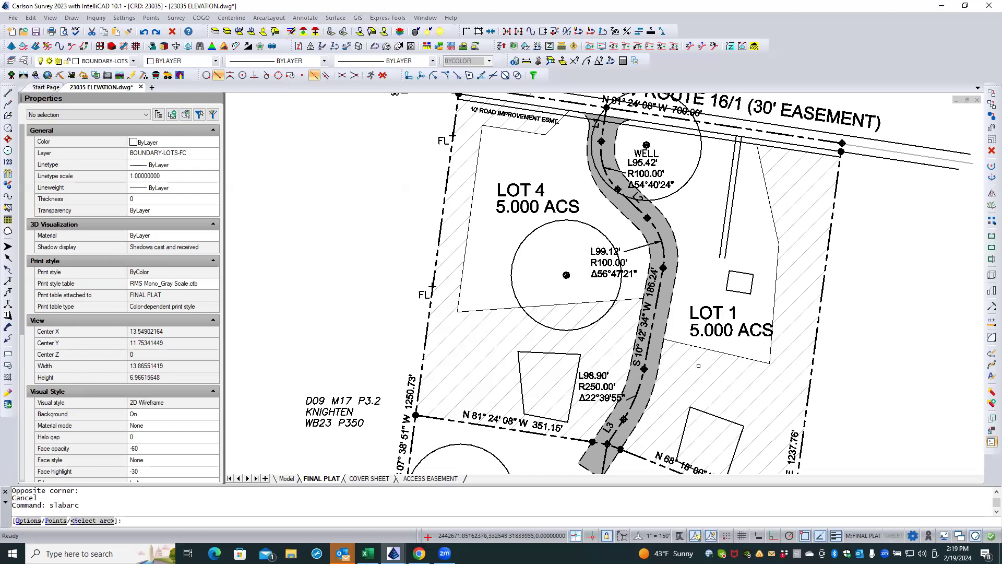
pyautogui.click(642, 394)
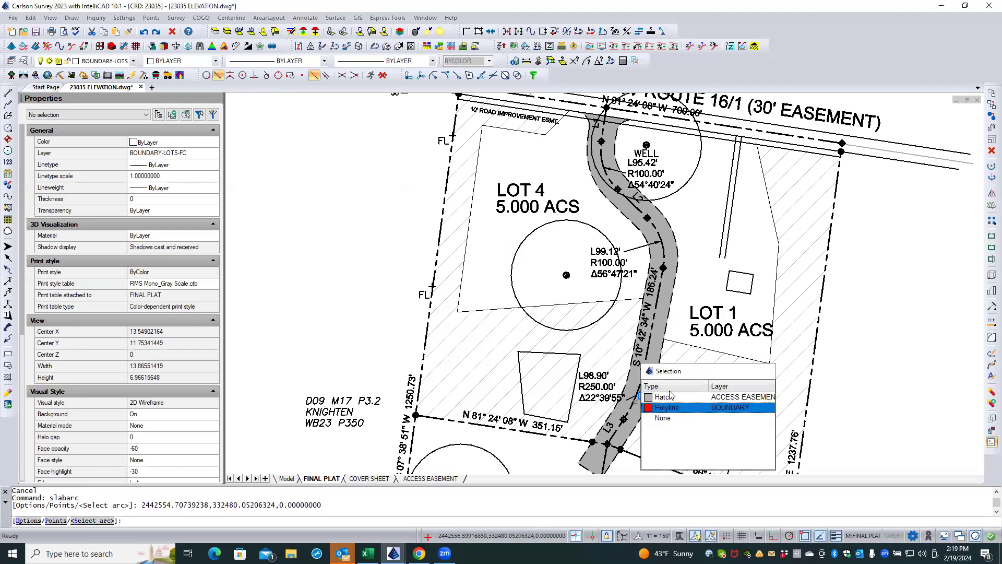
pyautogui.click(673, 407)
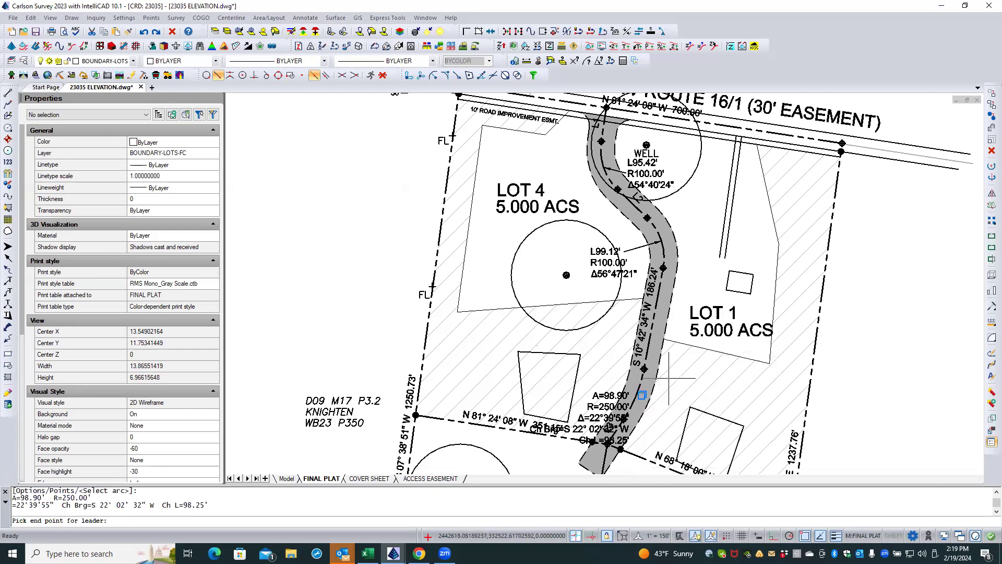
pyautogui.click(669, 376)
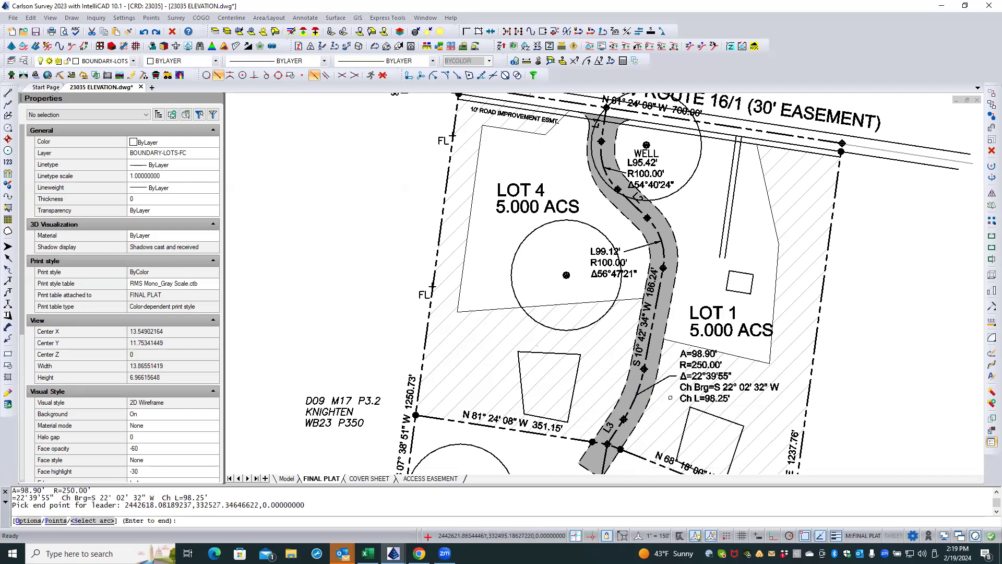
pyautogui.scroll(5, 663, 399)
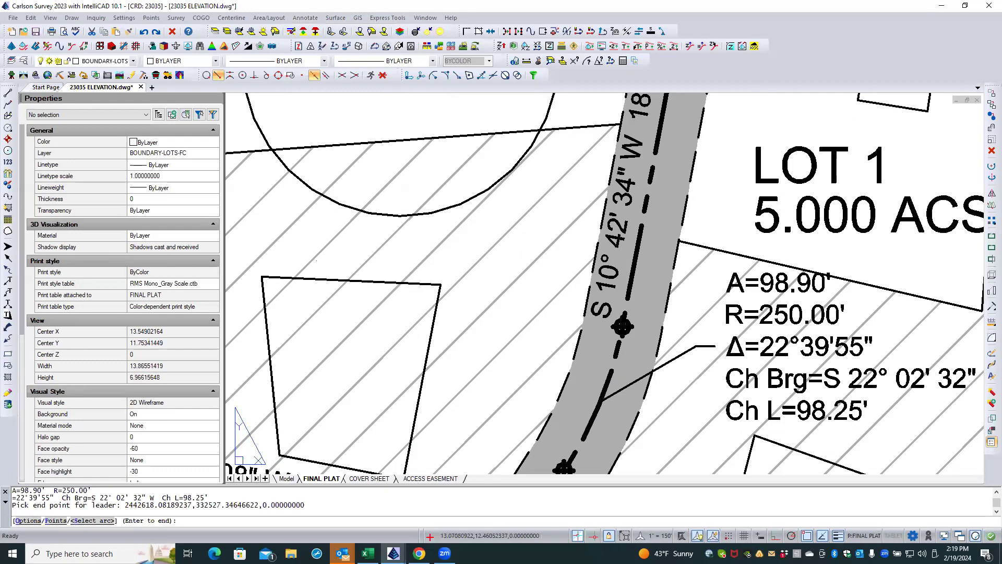
pyautogui.scroll(-4, 665, 386)
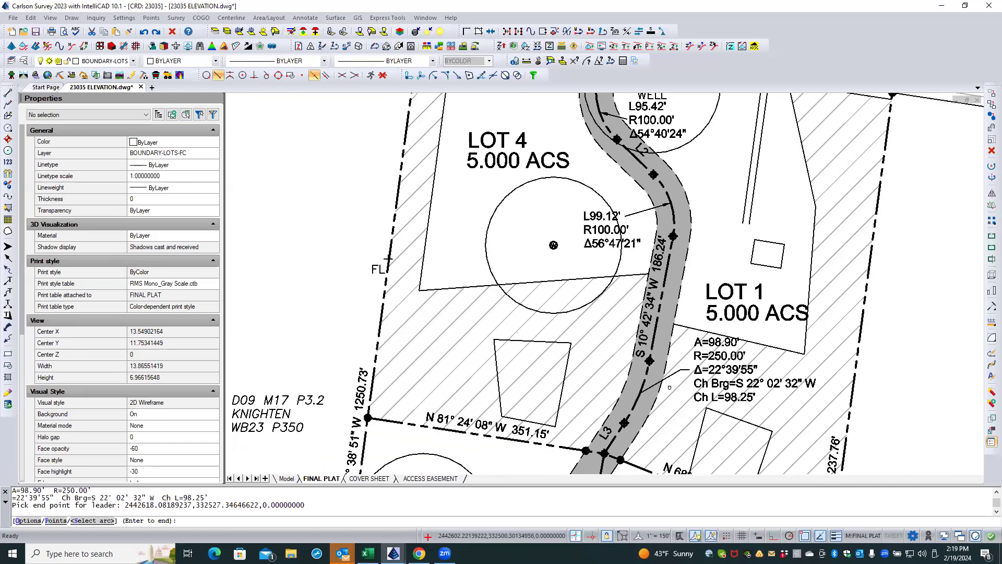
pyautogui.press('Return')
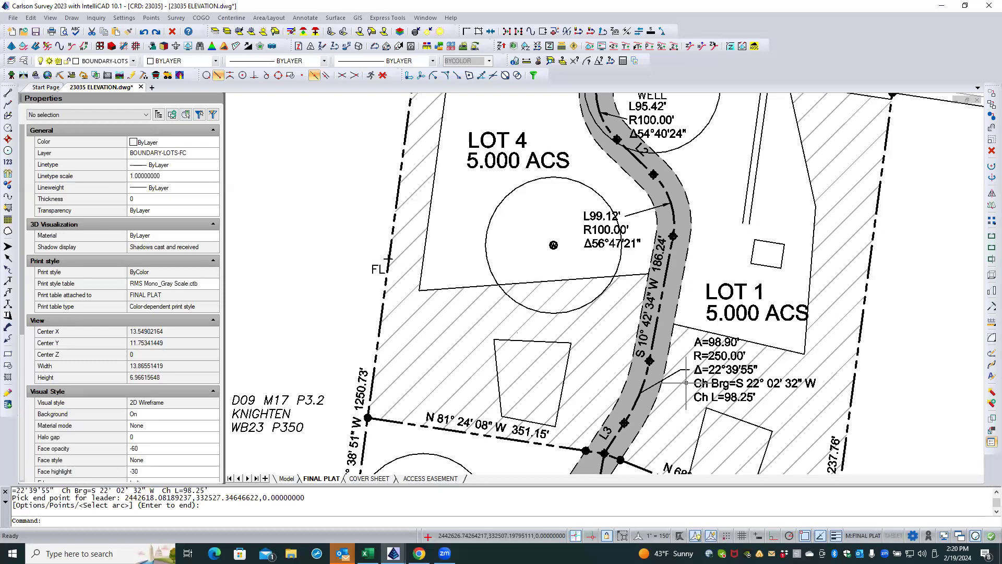
# - Review the arc label settings in Annotate Defaults and close them without changes
pyautogui.click(308, 18)
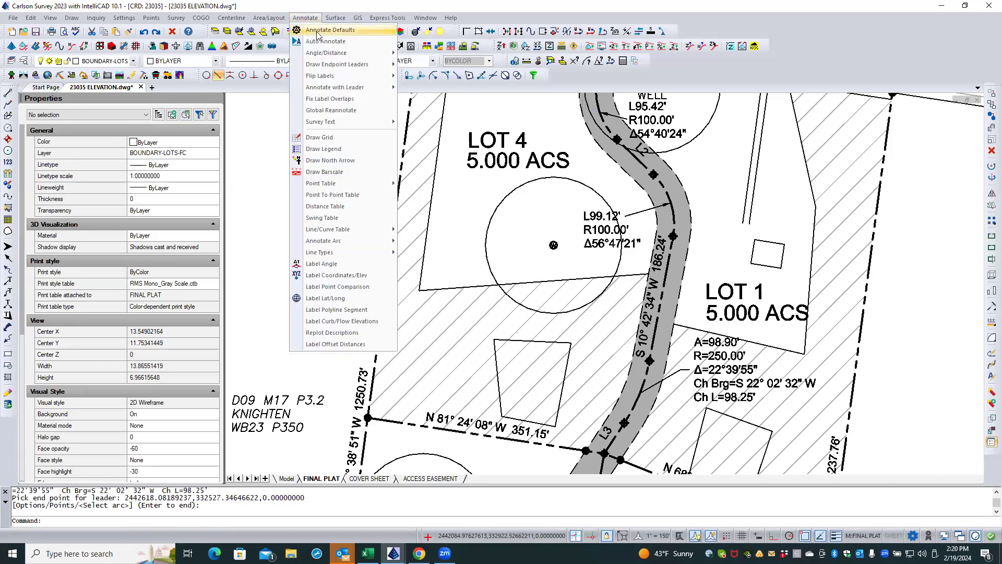
pyautogui.click(329, 29)
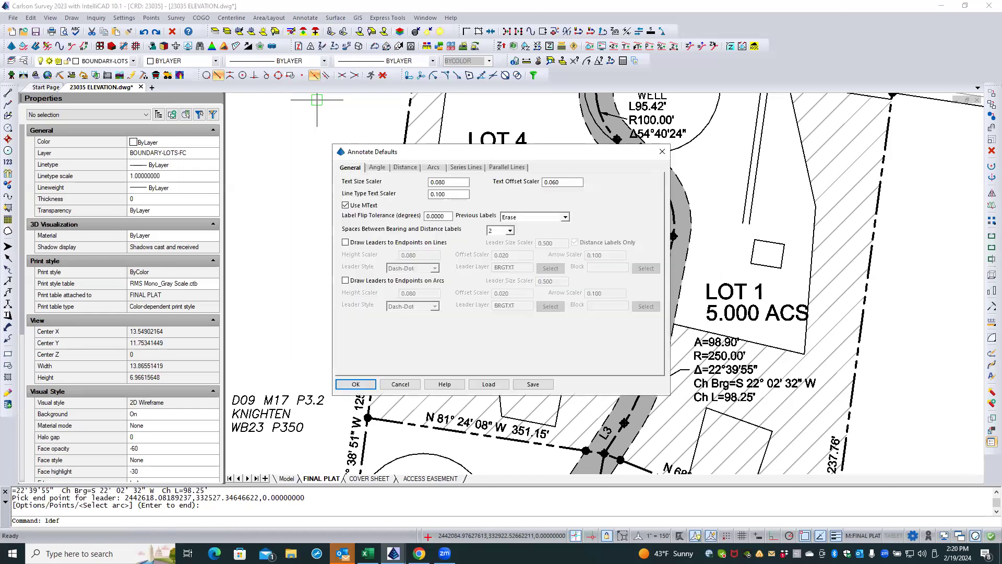
pyautogui.click(432, 167)
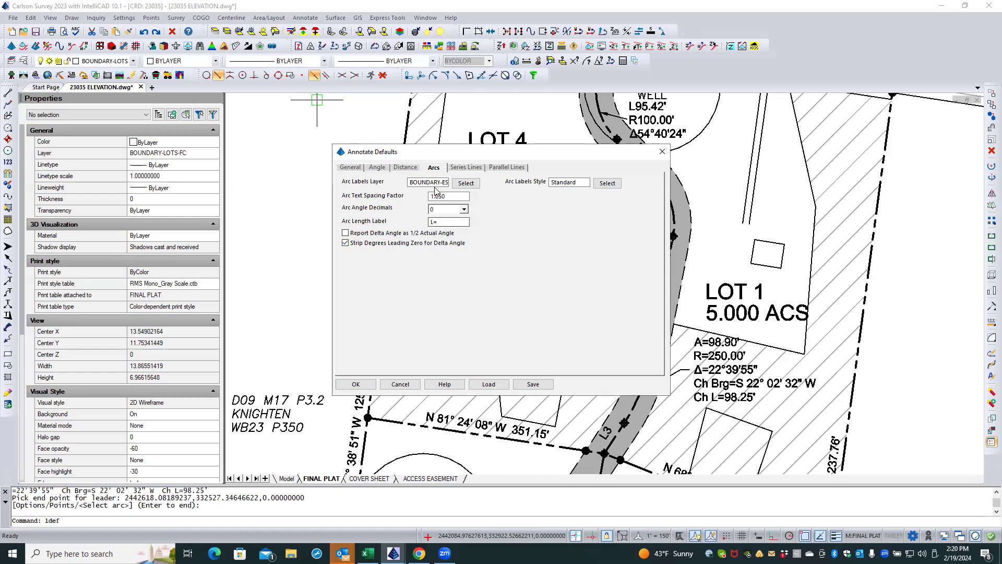
pyautogui.click(400, 384)
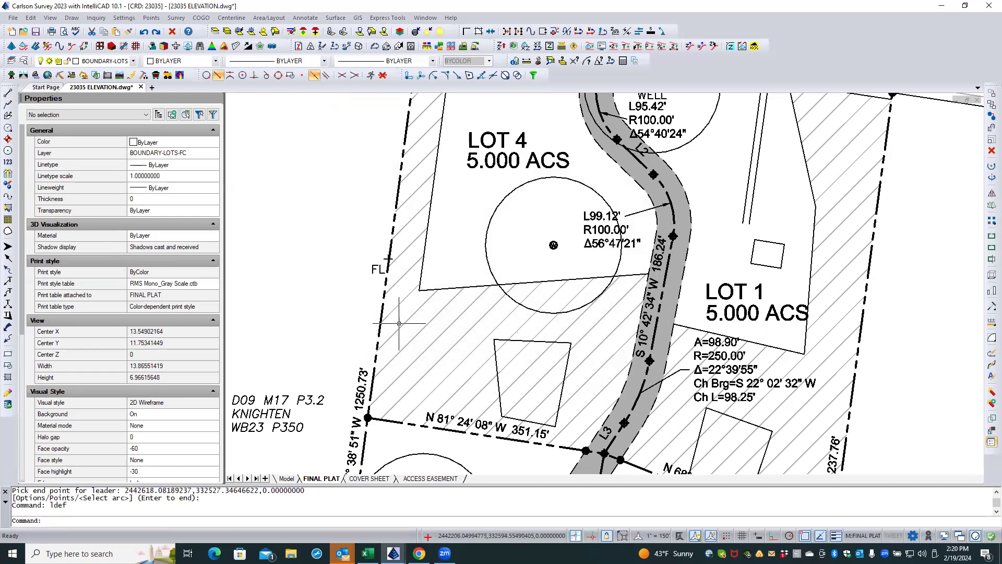
# - Change the leader of the R=250.00' curve label to Line with arrow and set its arrow size to 0.08
pyautogui.click(664, 376)
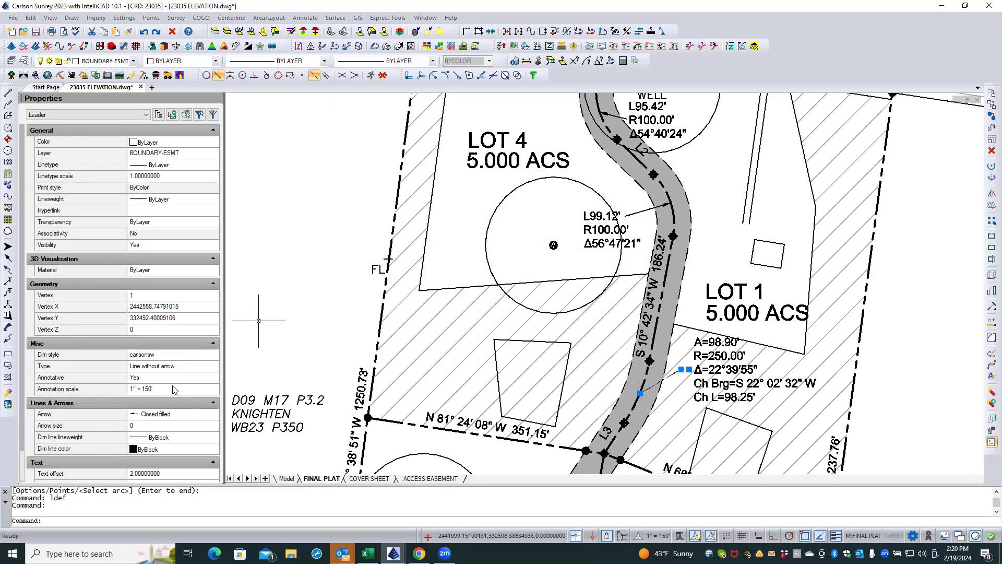
pyautogui.click(184, 367)
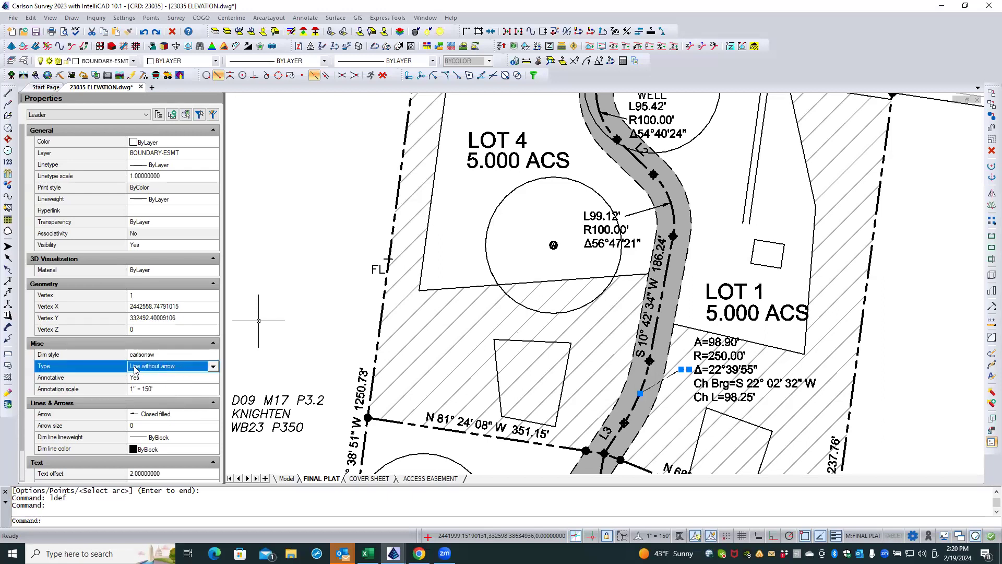
pyautogui.click(213, 368)
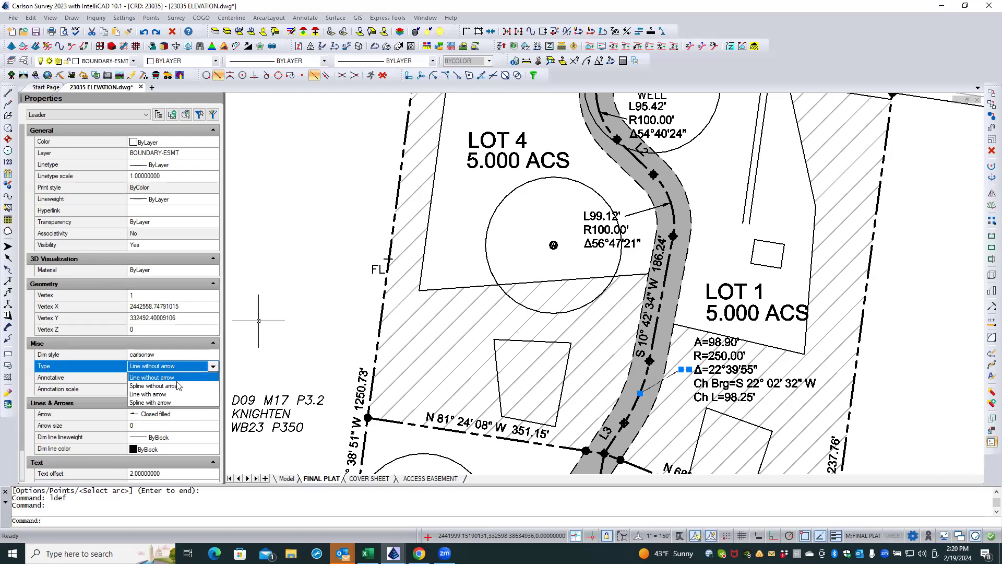
pyautogui.click(156, 394)
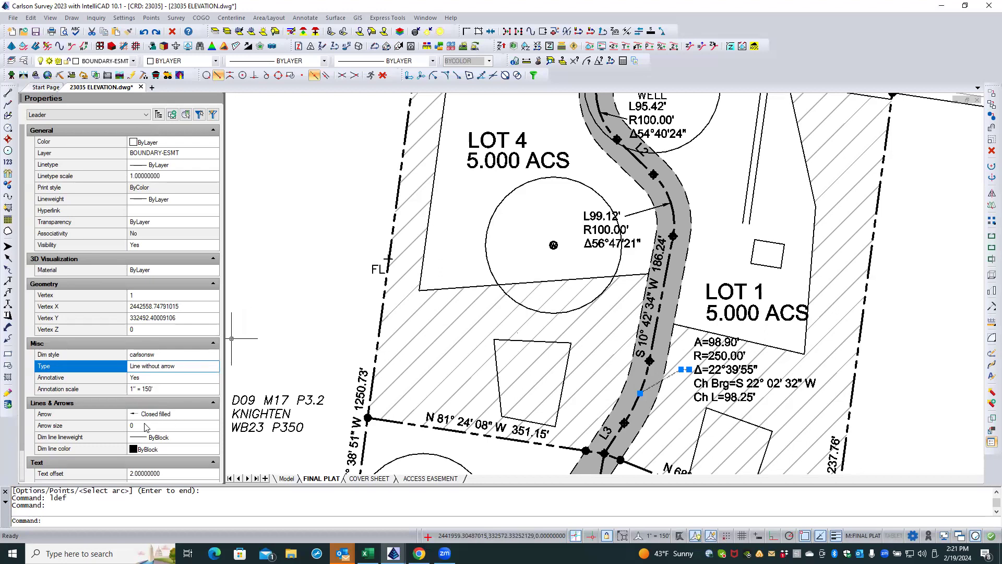
pyautogui.click(145, 424)
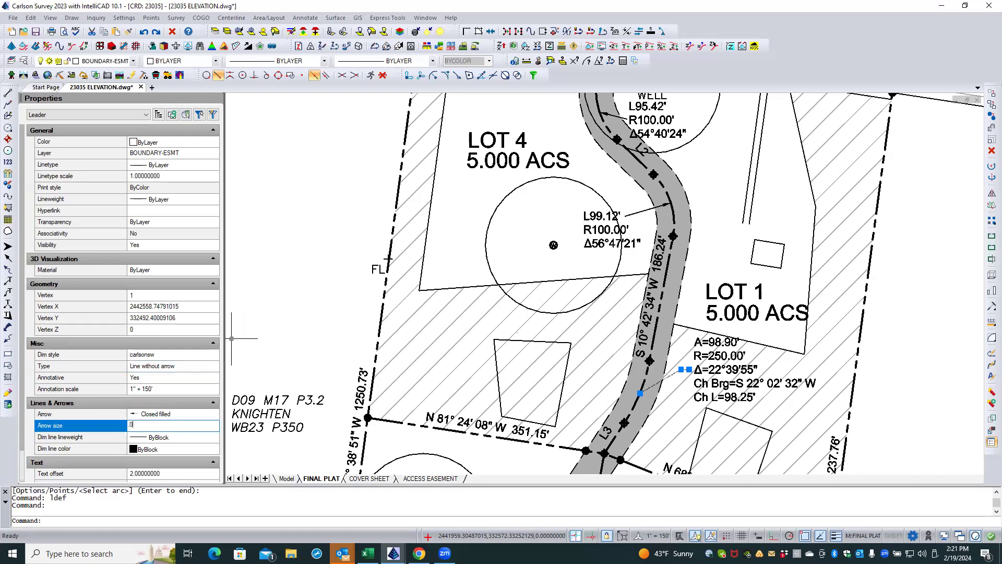
pyautogui.press('Return')
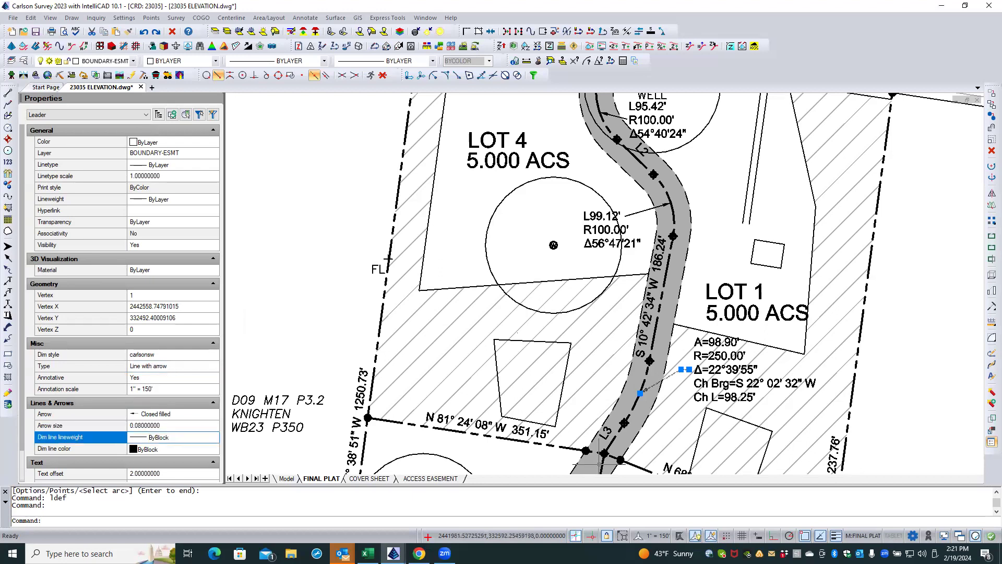
pyautogui.scroll(3, 668, 390)
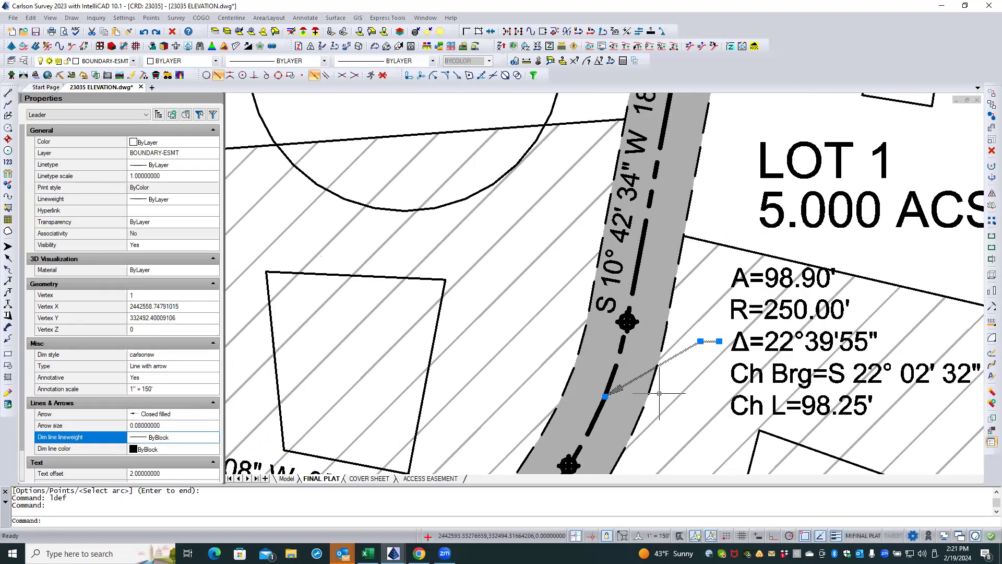
pyautogui.press('Escape')
pyautogui.press('Escape')
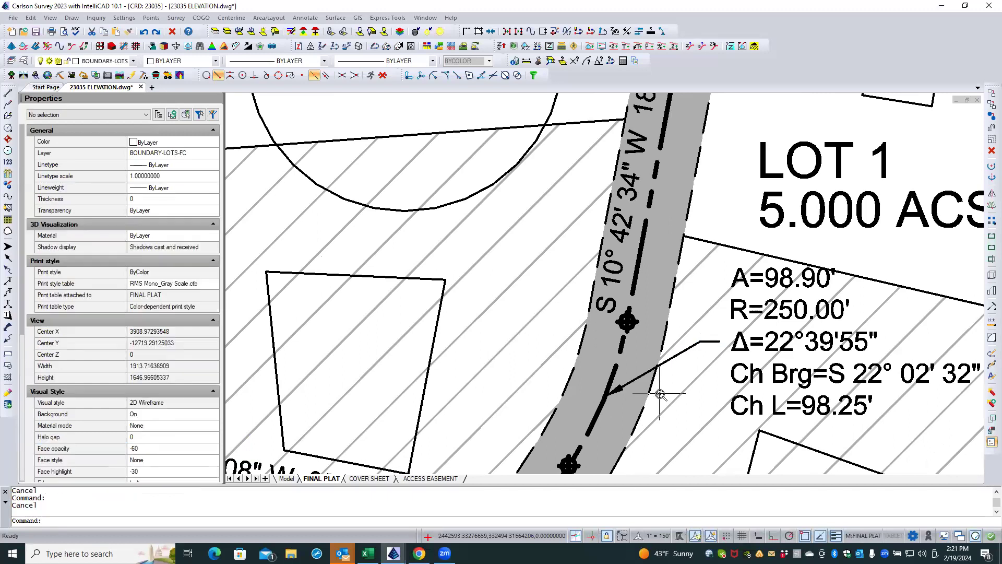
pyautogui.scroll(-2, 659, 392)
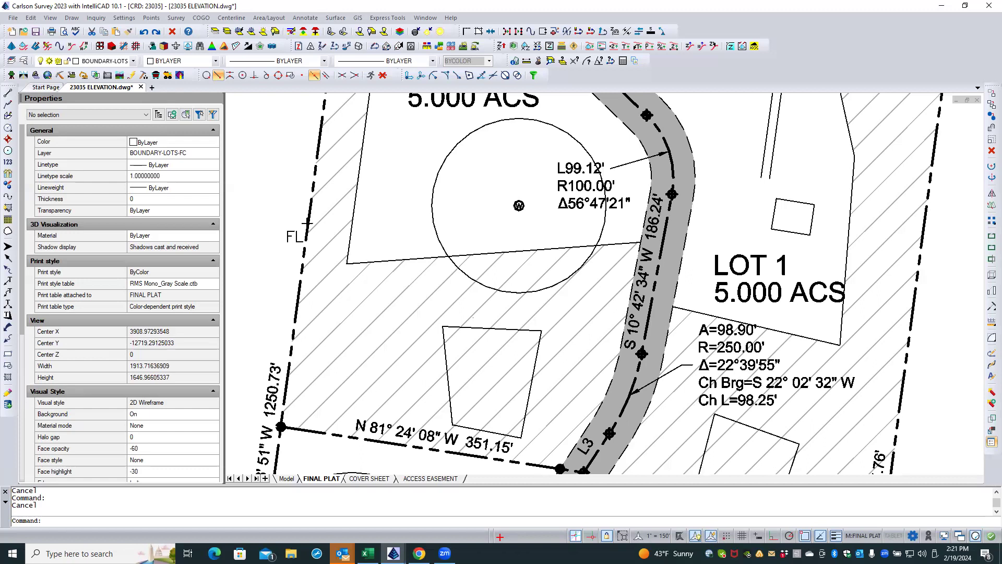
pyautogui.scroll(-1, 580, 427)
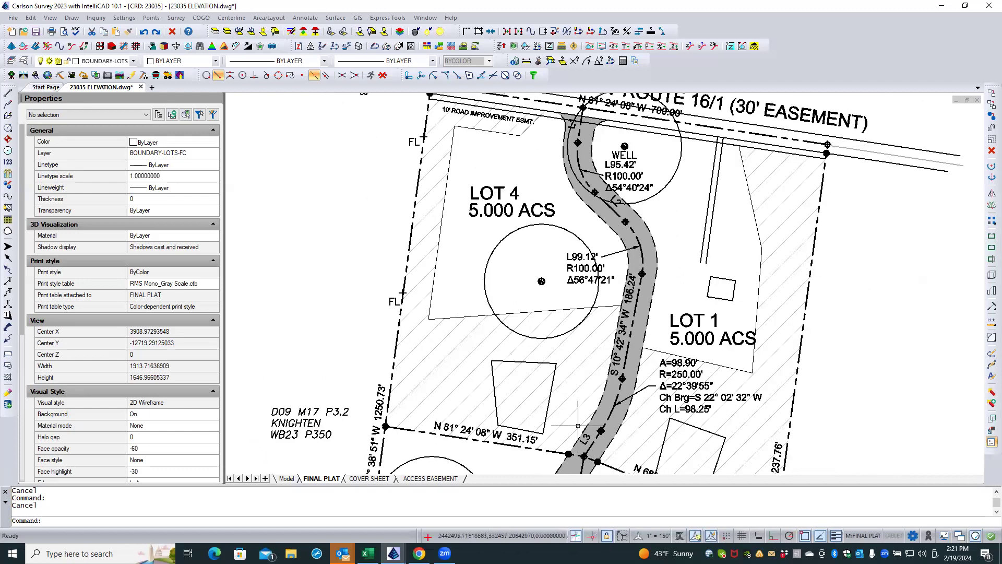
pyautogui.scroll(3, 660, 208)
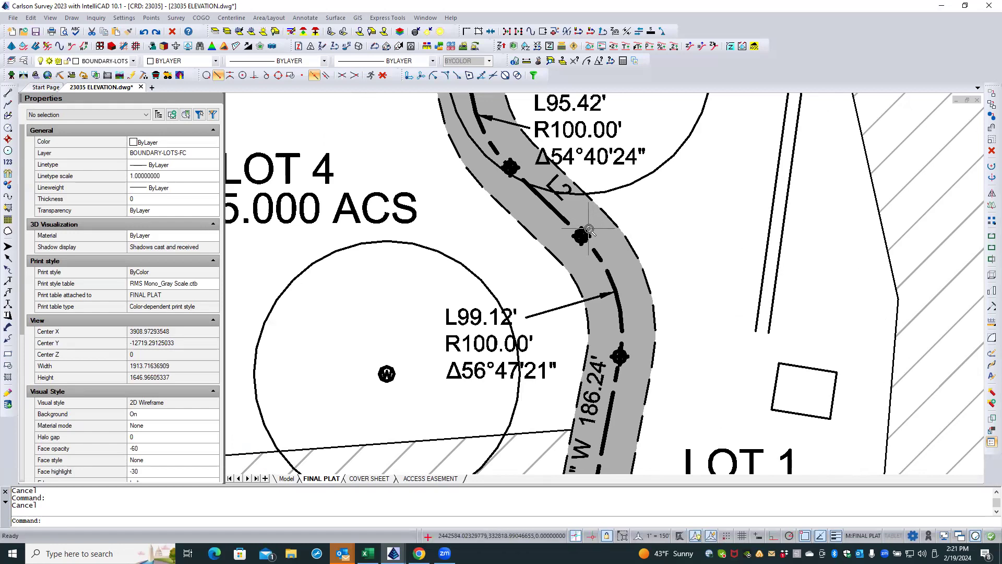
pyautogui.scroll(3, 588, 228)
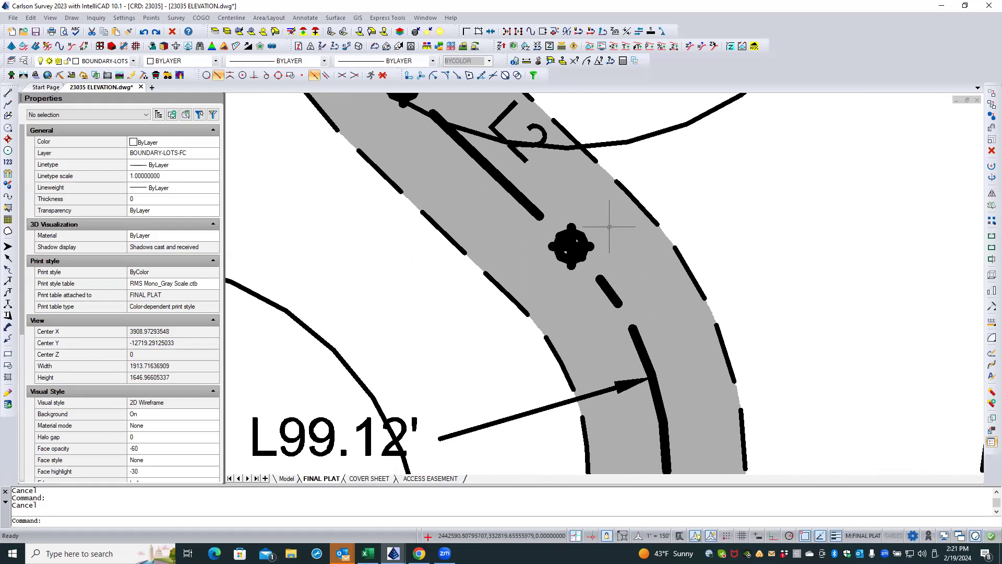
# - Regenerate the drawing, select all blocks similar to the BOUNDARY point symbol at the south end of L2, and set their lineweight to Default
pyautogui.write('rea')
pyautogui.press('Return')
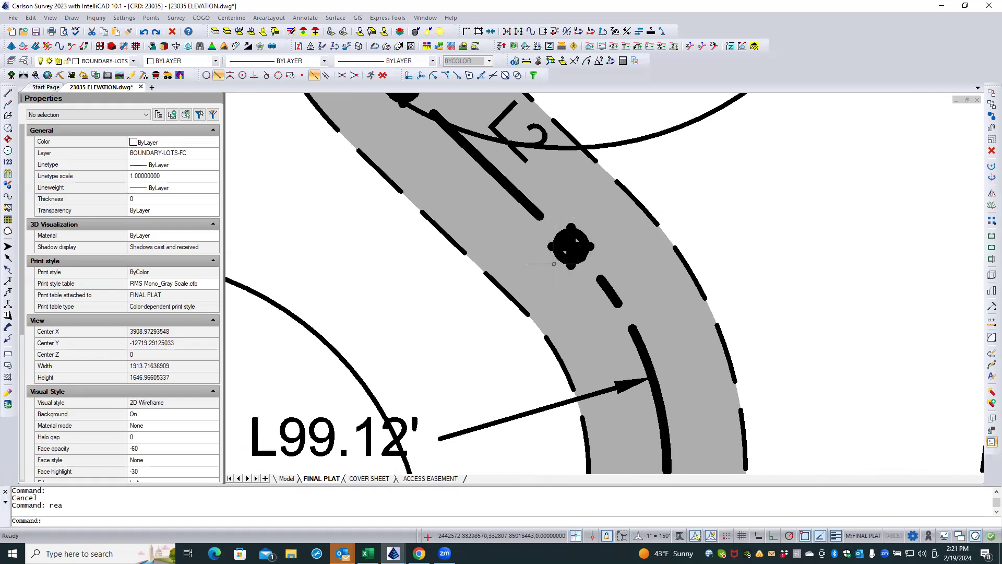
pyautogui.click(584, 236)
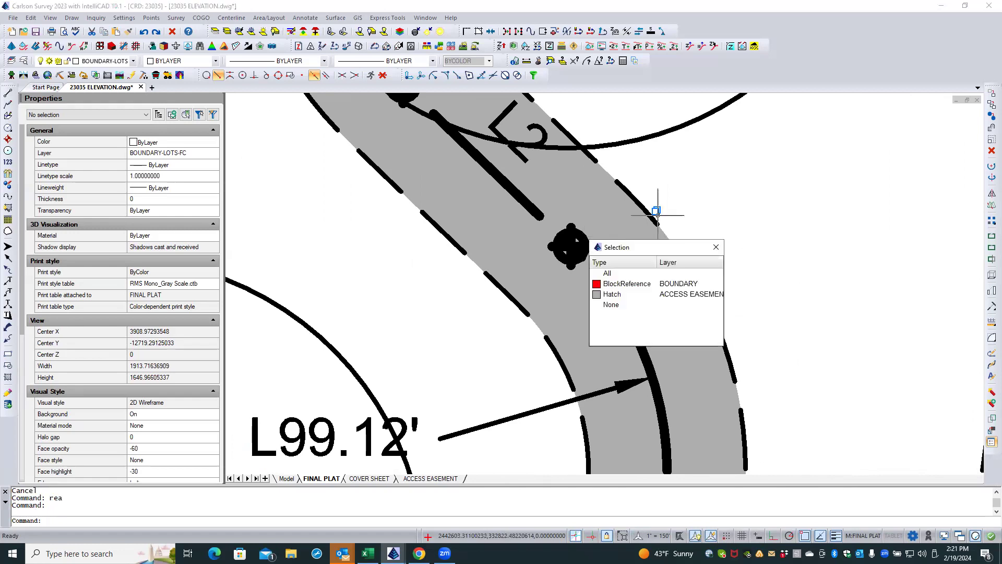
pyautogui.click(667, 283)
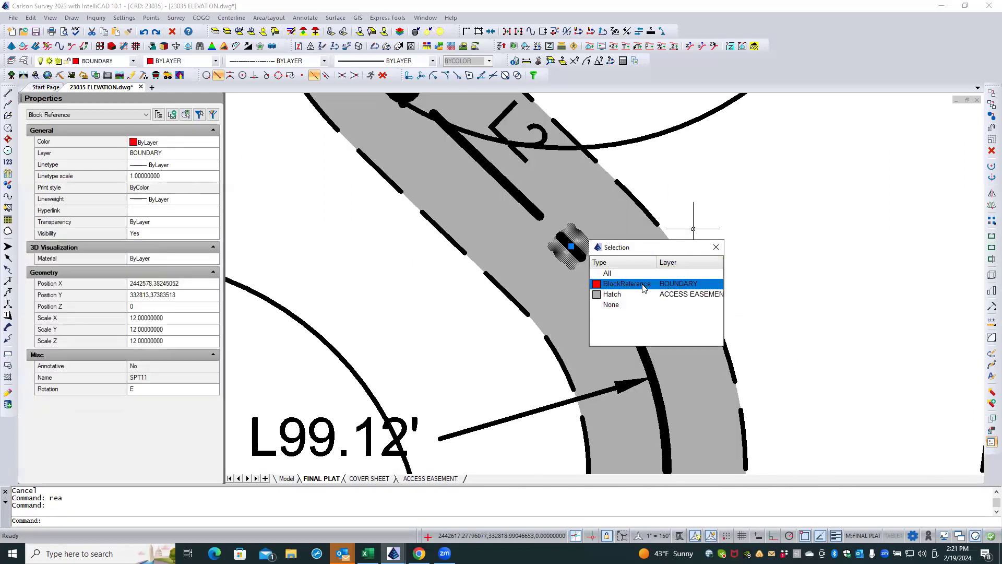
pyautogui.click(643, 289)
pyautogui.rightClick(736, 182)
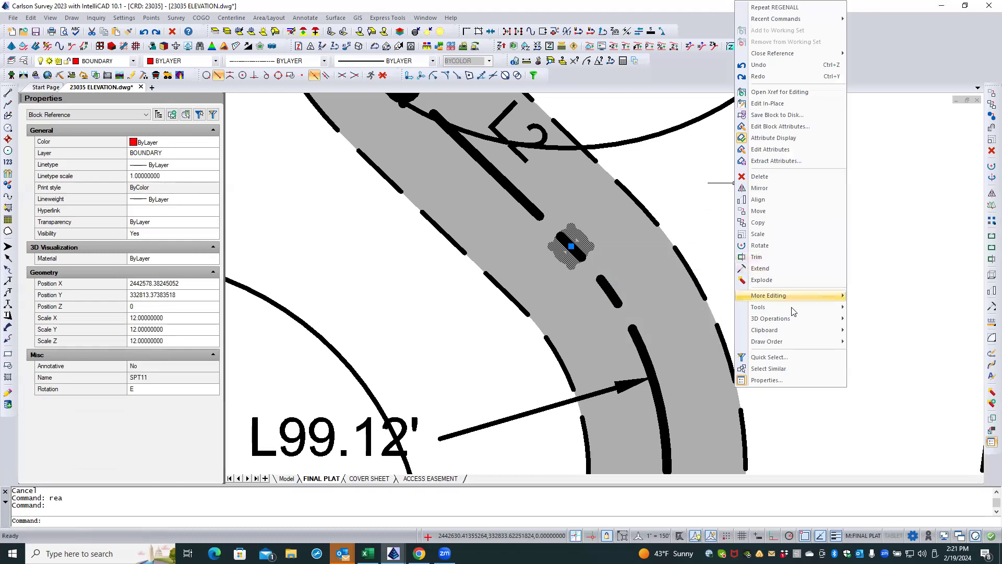
pyautogui.click(790, 368)
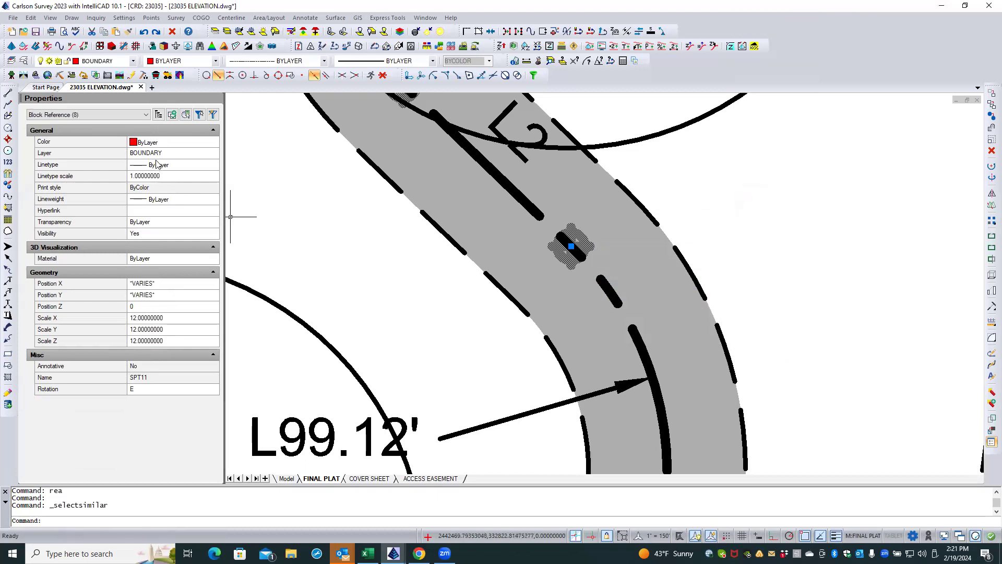
pyautogui.click(168, 204)
pyautogui.click(214, 200)
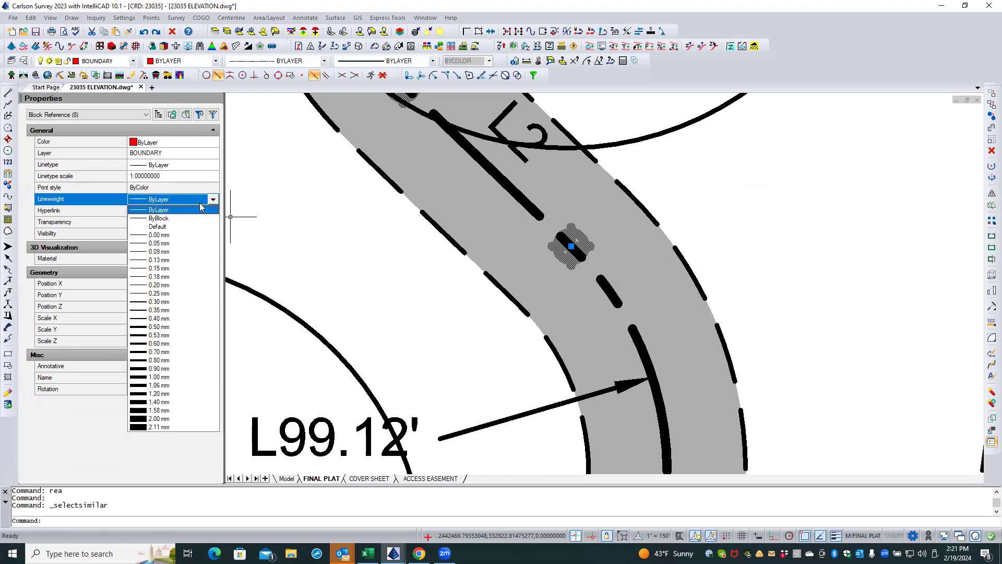
pyautogui.click(158, 227)
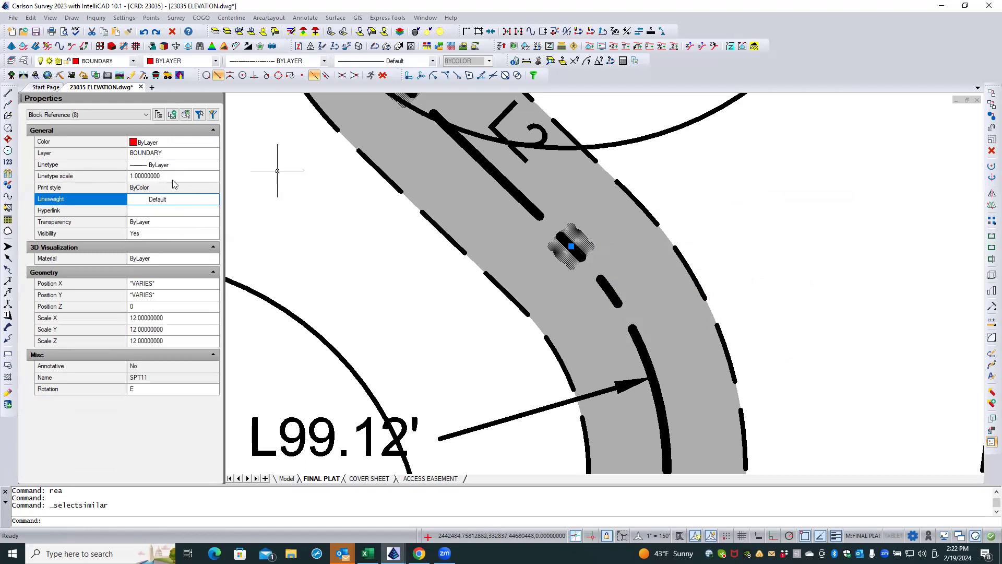
# - Set the lineweight of the selected point symbols to 0.15 mm, regenerate the drawing and clear the selection
pyautogui.click(174, 203)
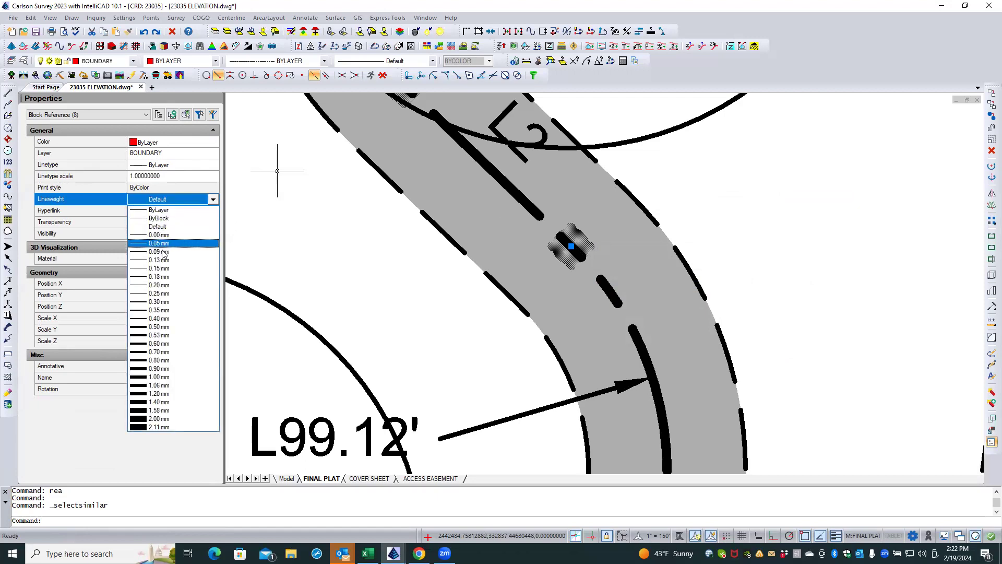
pyautogui.click(168, 270)
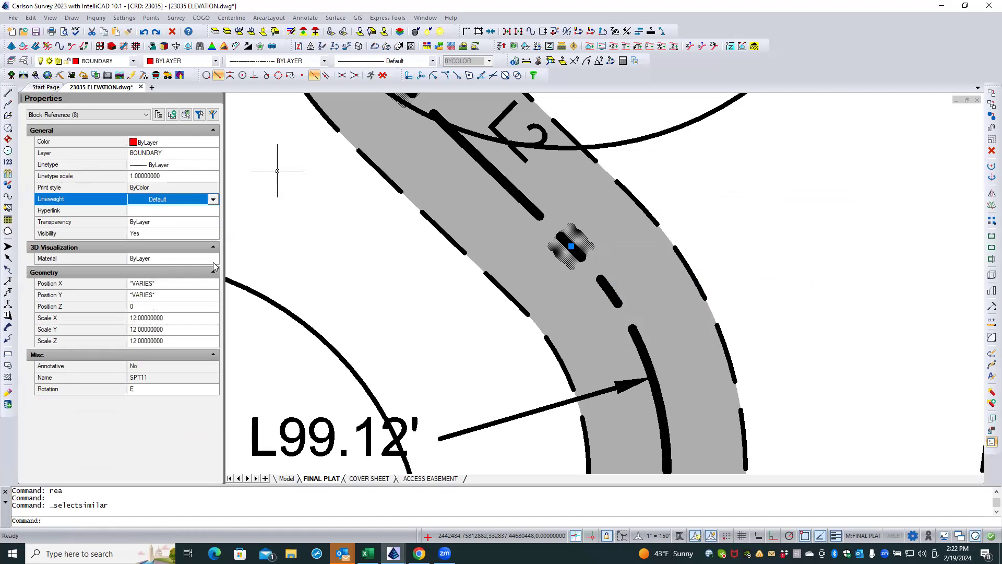
pyautogui.press('Return')
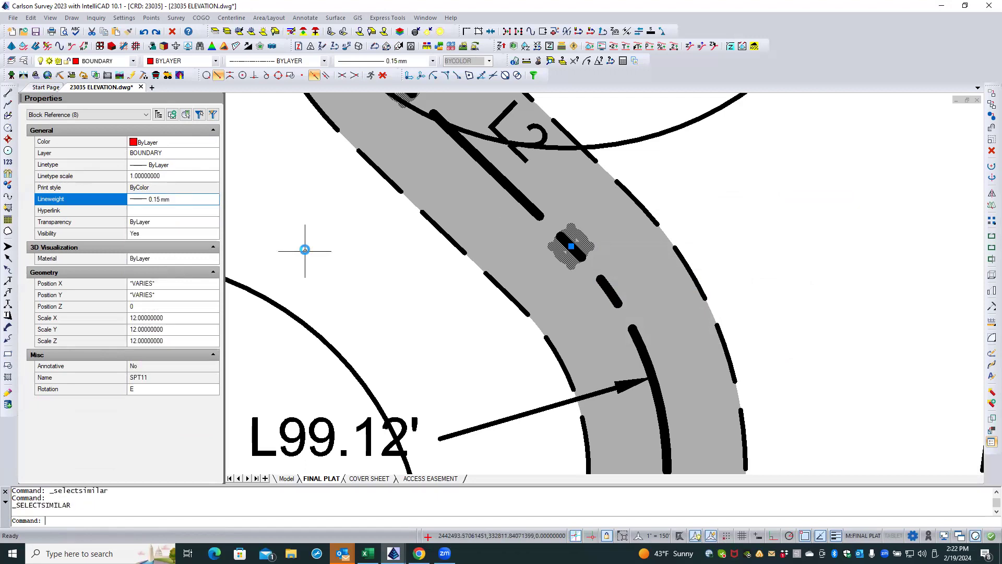
pyautogui.press('Return')
pyautogui.click(325, 246)
pyautogui.click(309, 248)
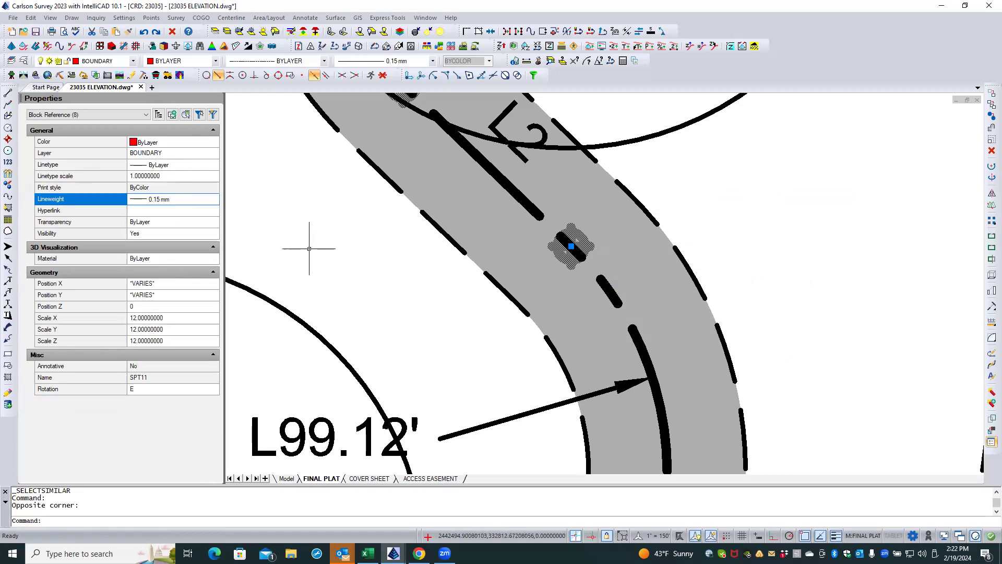
pyautogui.write('rea')
pyautogui.press('Return')
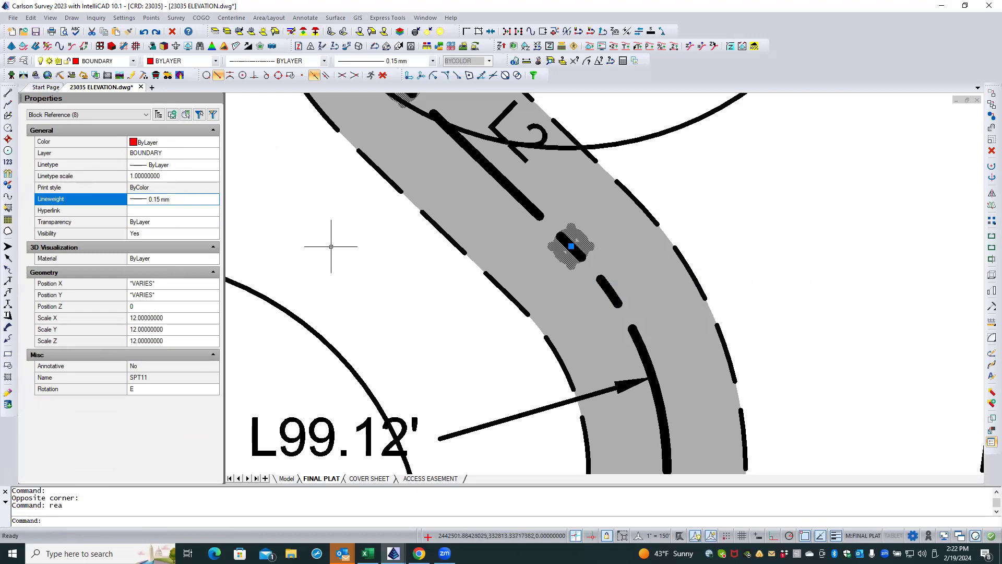
pyautogui.press('Escape')
pyautogui.press('Escape')
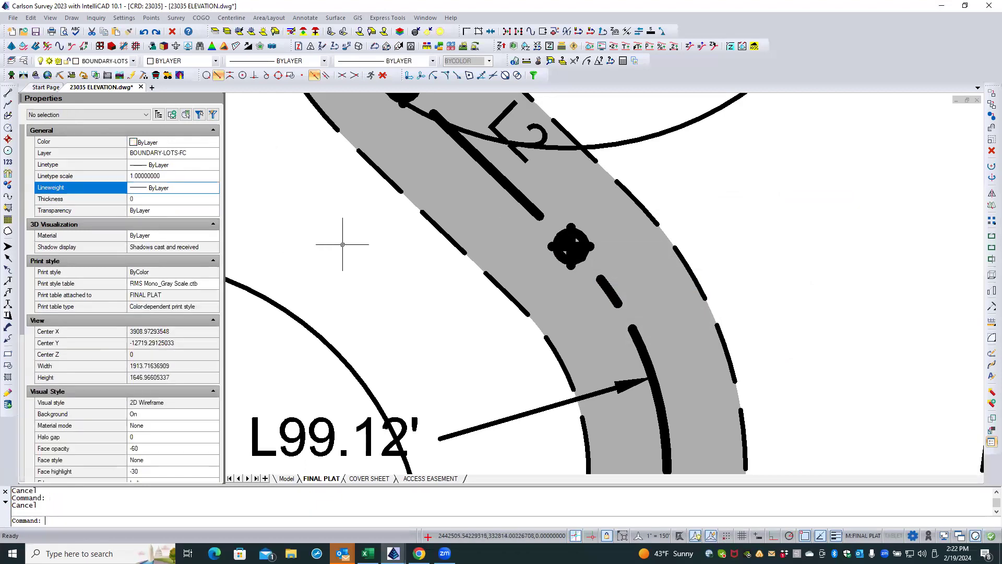
# - Set the lineweight of the single point symbol at the south end of L2 to Default and deselect it
pyautogui.click(581, 228)
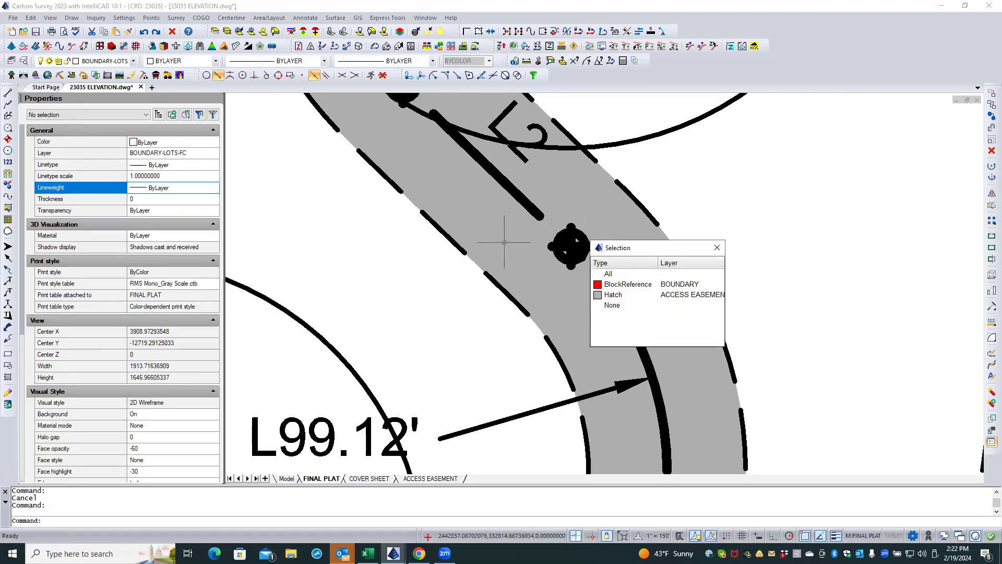
pyautogui.click(628, 284)
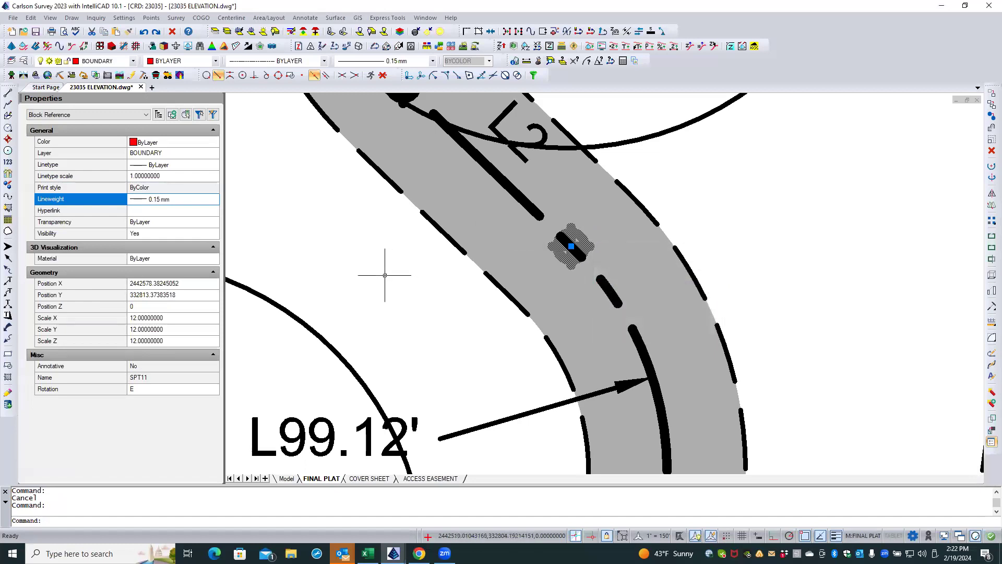
pyautogui.click(198, 202)
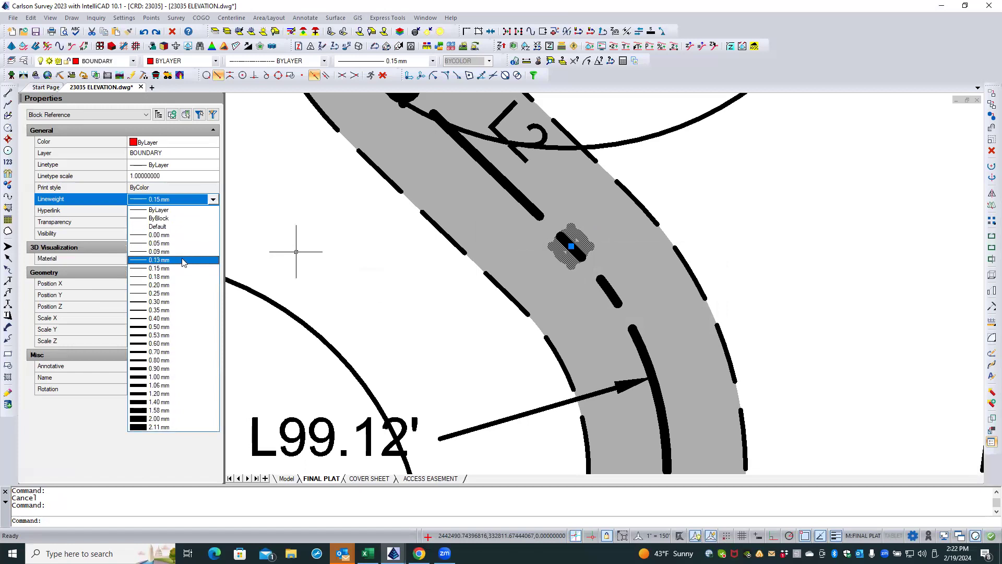
pyautogui.click(170, 228)
pyautogui.press('Escape')
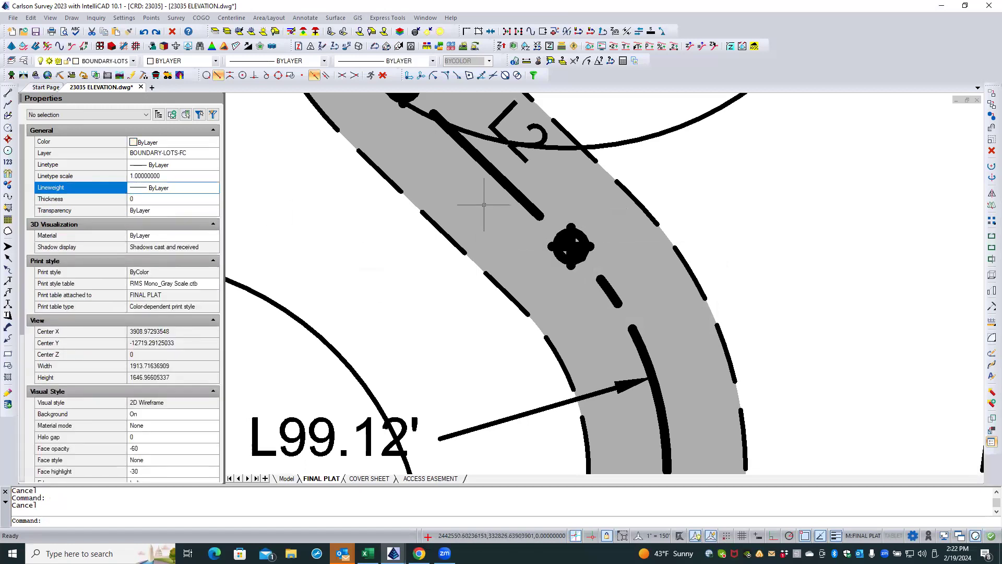
# - Examine how heavily the point symbols plot along the access easement and at the corners on Gardners Lane
pyautogui.scroll(-4, 600, 272)
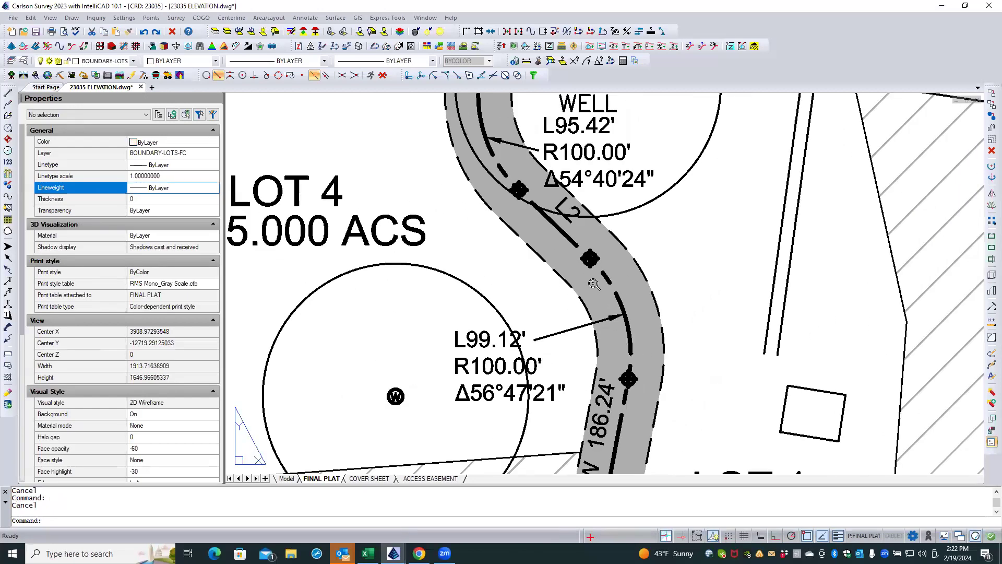
pyautogui.scroll(-2, 594, 284)
pyautogui.scroll(-2, 594, 283)
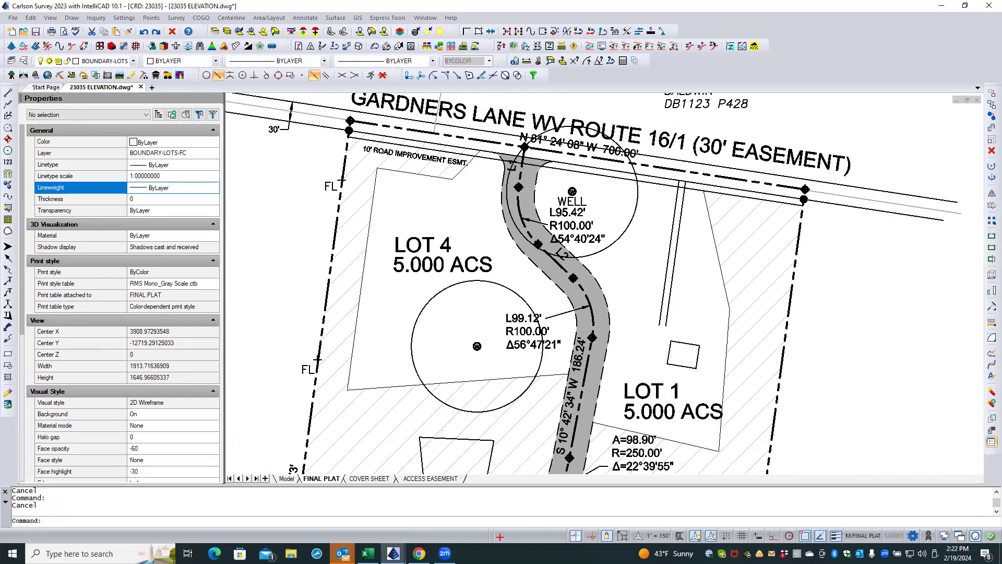
pyautogui.scroll(6, 337, 116)
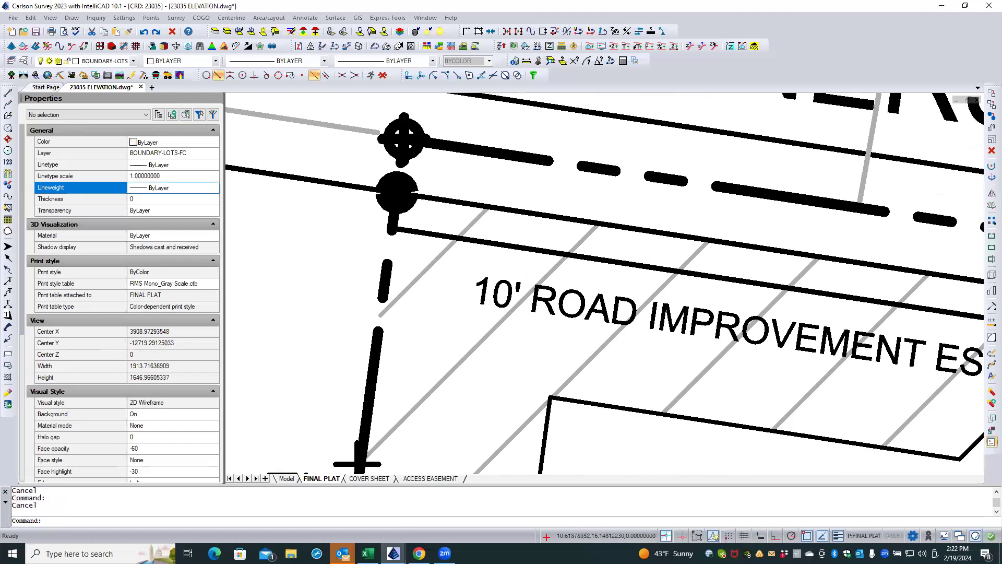
pyautogui.scroll(-1, 339, 148)
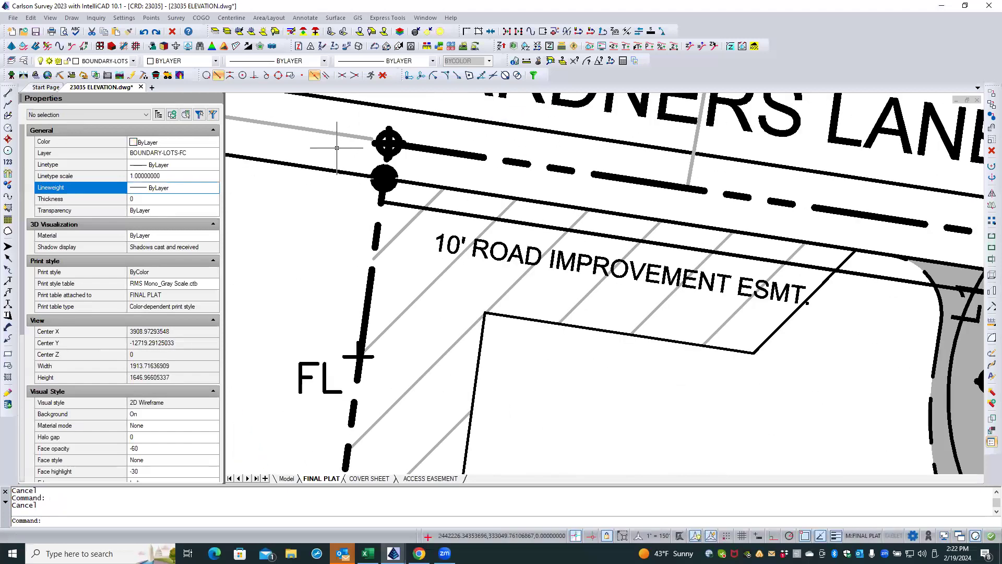
pyautogui.scroll(-2, 339, 151)
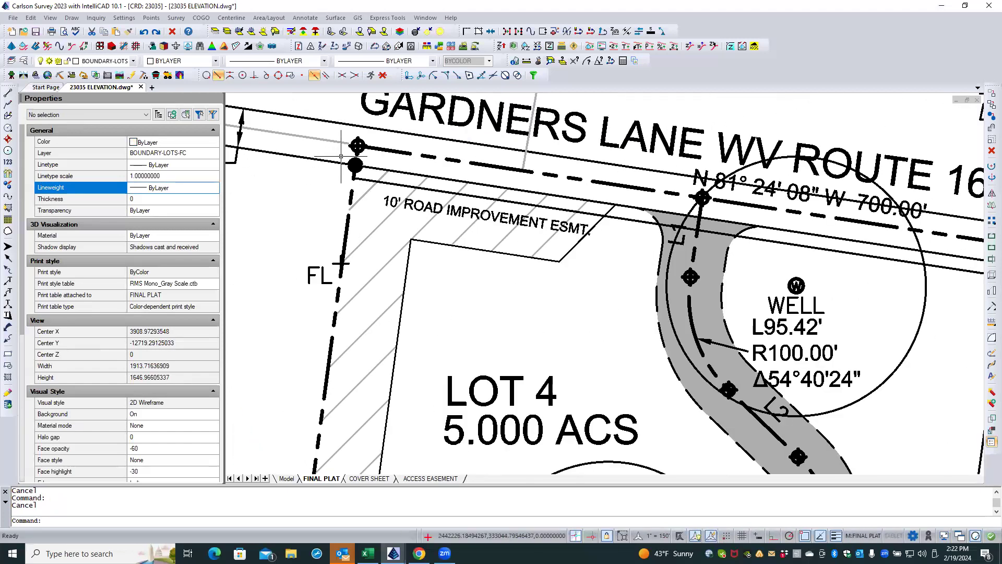
pyautogui.scroll(-3, 341, 156)
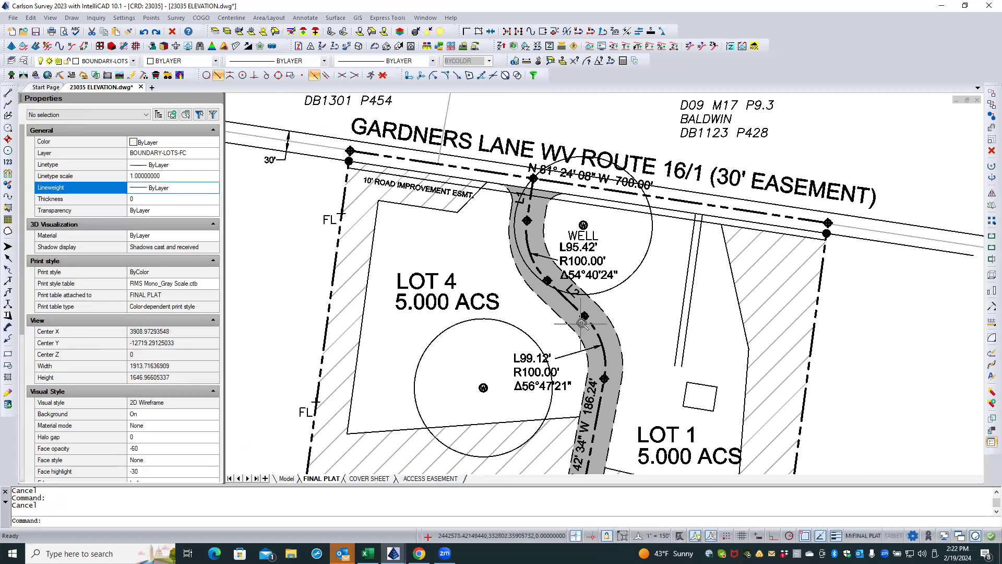
pyautogui.scroll(5, 582, 324)
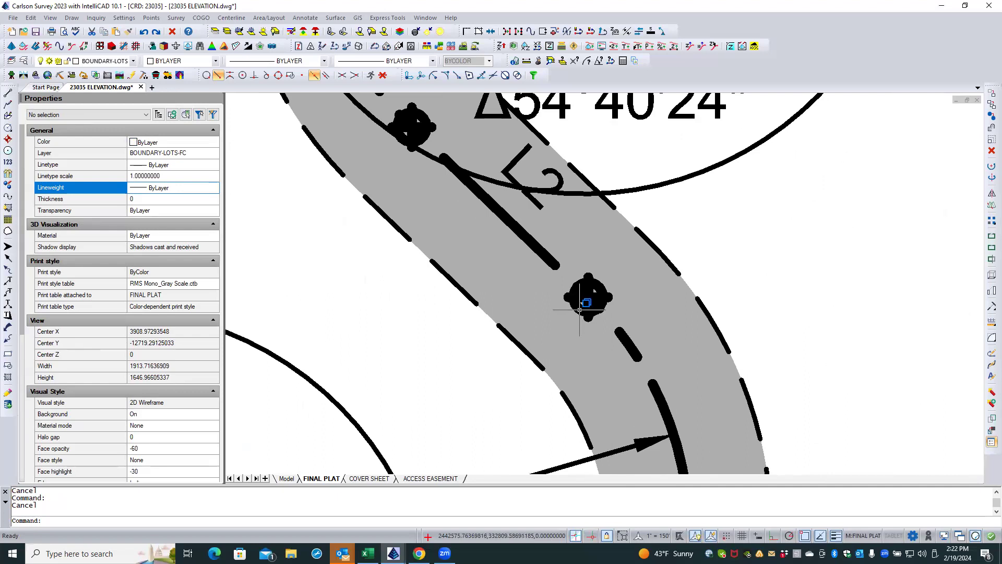
pyautogui.scroll(-5, 553, 326)
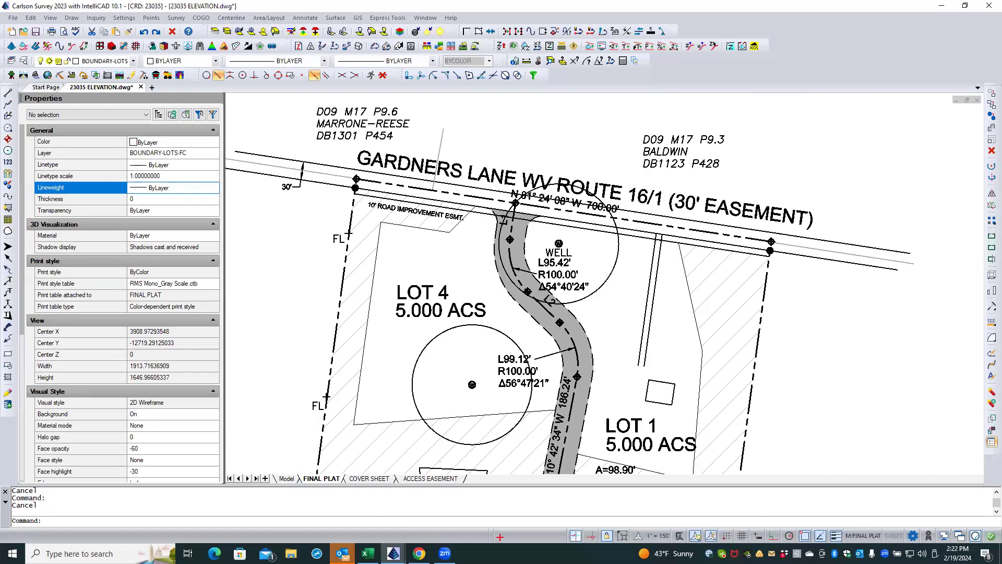
pyautogui.scroll(5, 650, 297)
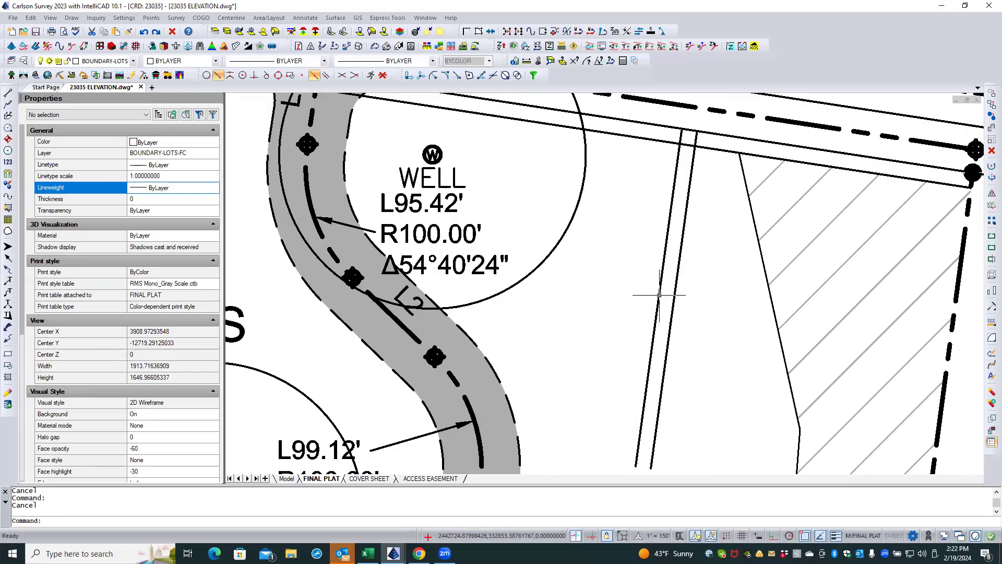
# - Check the layer of the driveway line, move the point symbol at the south end of L2 to DRIVEWAY, and inspect its linework
pyautogui.click(659, 295)
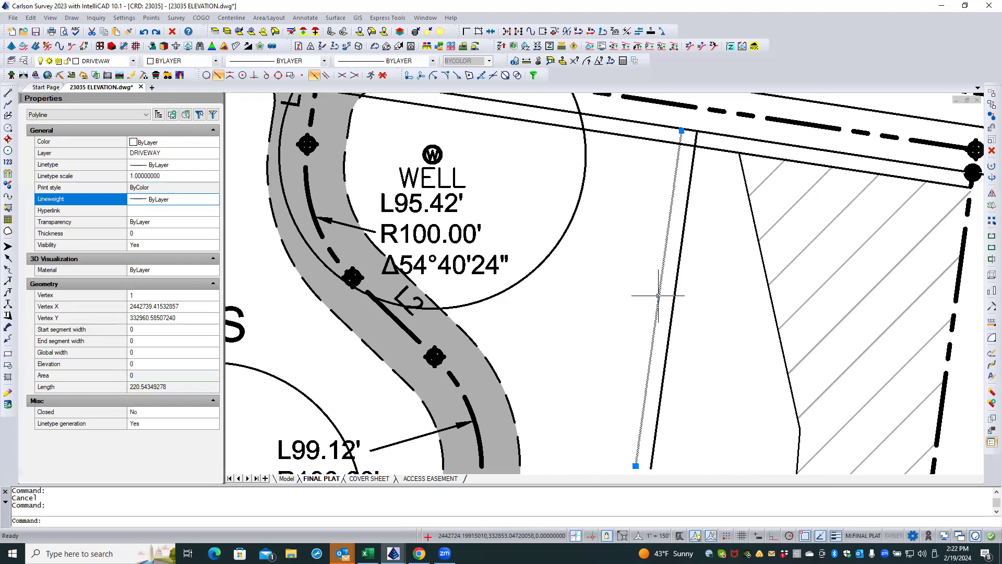
pyautogui.click(449, 350)
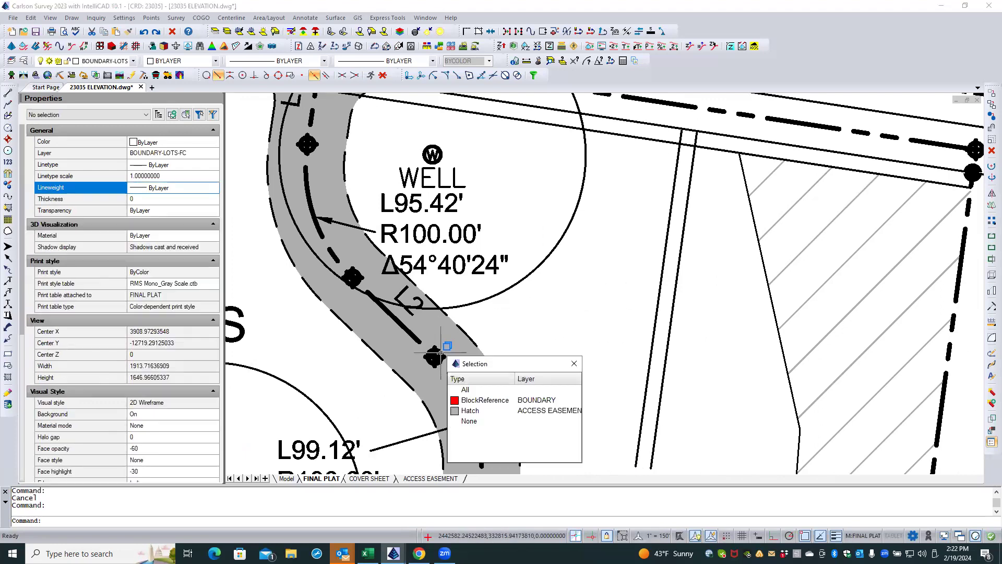
pyautogui.click(502, 412)
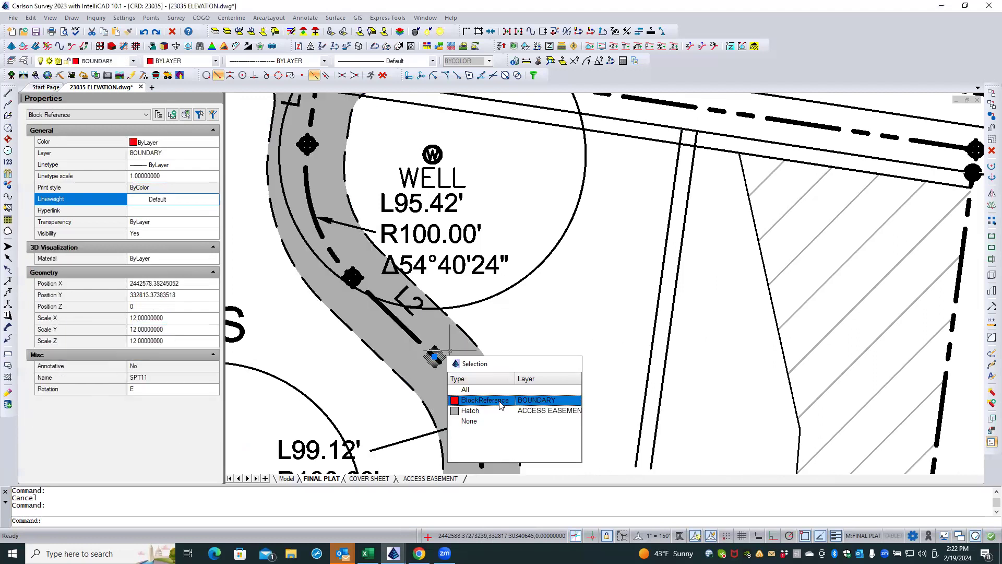
pyautogui.click(485, 400)
pyautogui.click(198, 153)
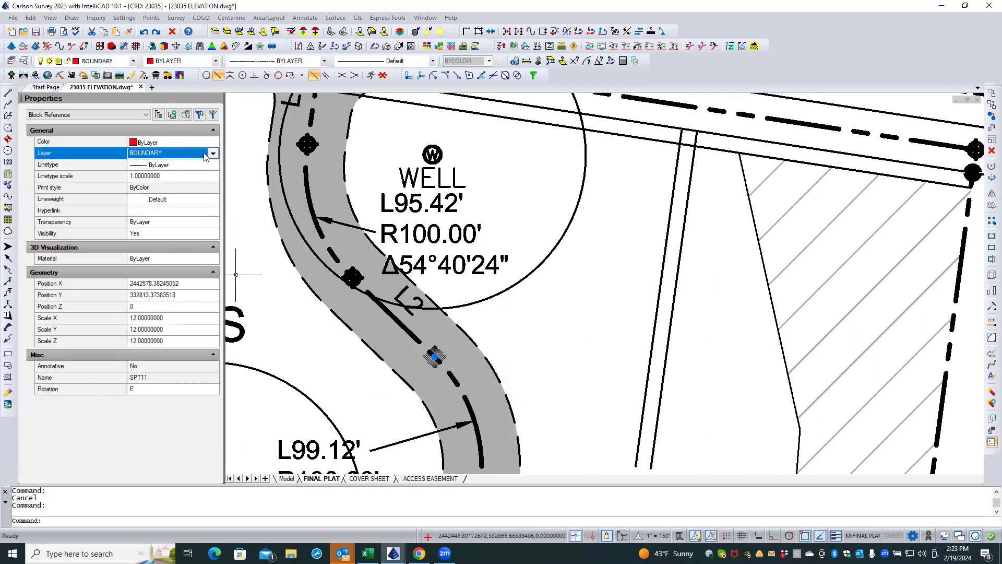
pyautogui.click(213, 153)
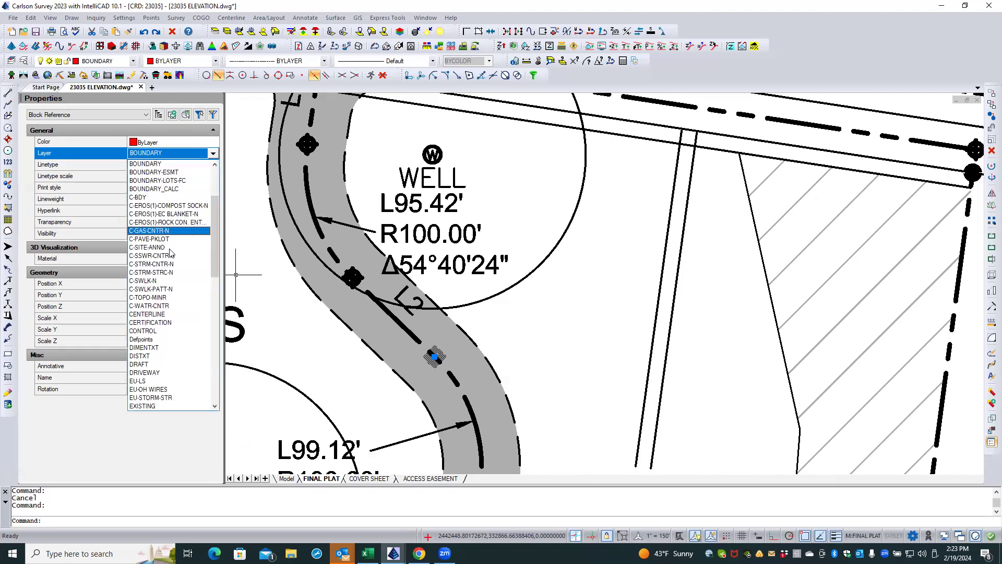
pyautogui.click(161, 372)
pyautogui.press('Escape')
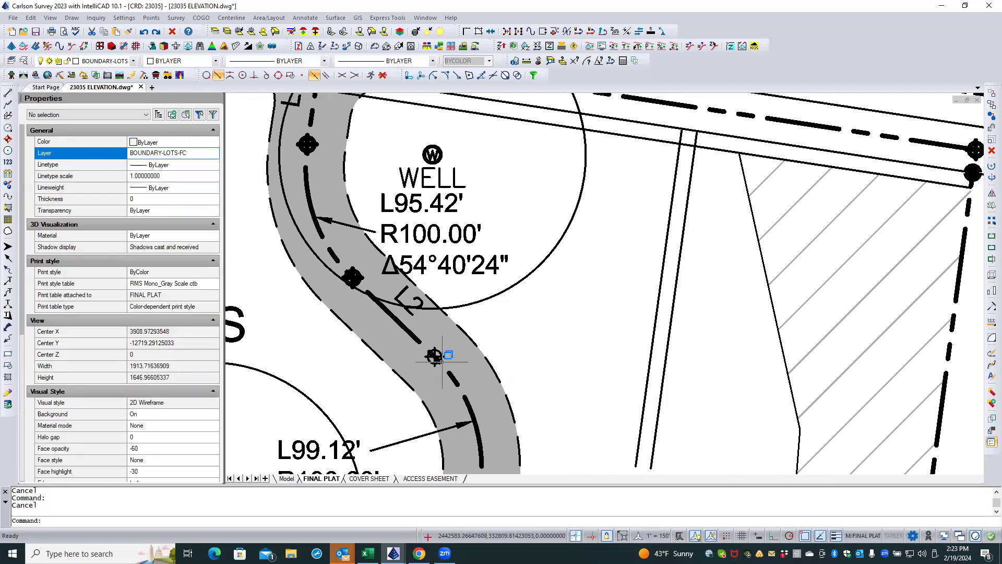
pyautogui.scroll(3, 464, 363)
pyautogui.scroll(-3, 597, 268)
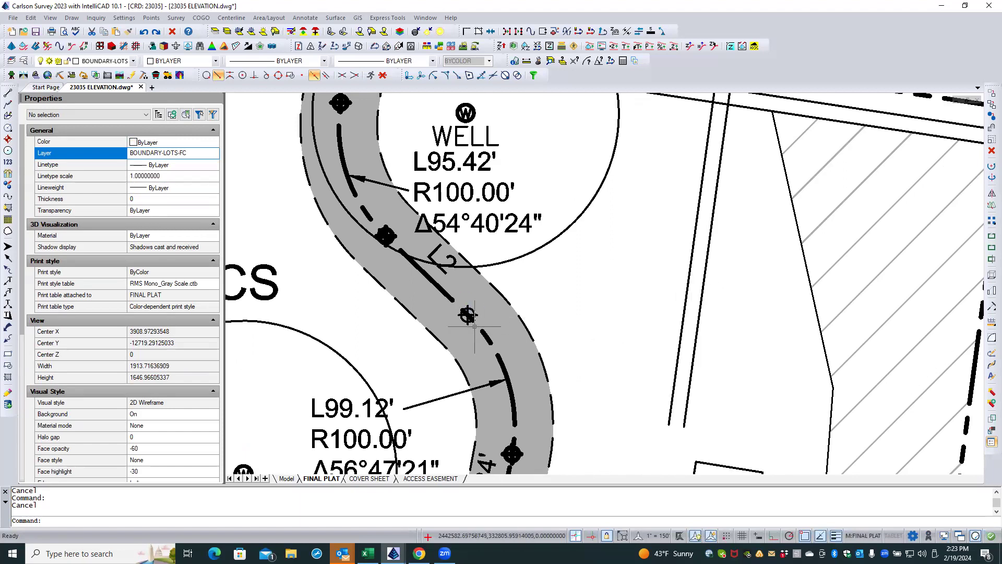
# - Undo the layer change of the point symbol at the south end of L2 and recheck the symbol's layer
pyautogui.click(144, 32)
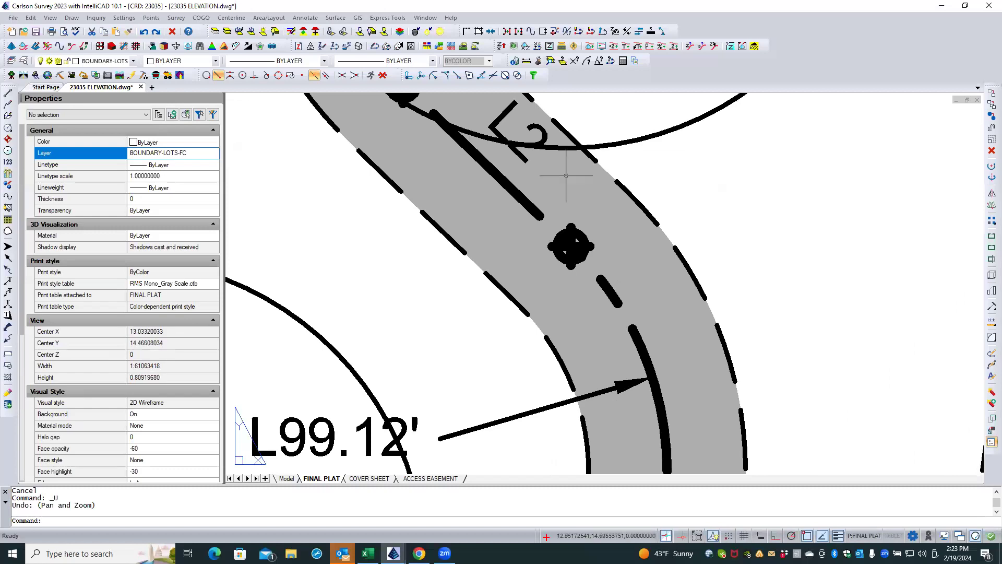
pyautogui.doubleClick(584, 238)
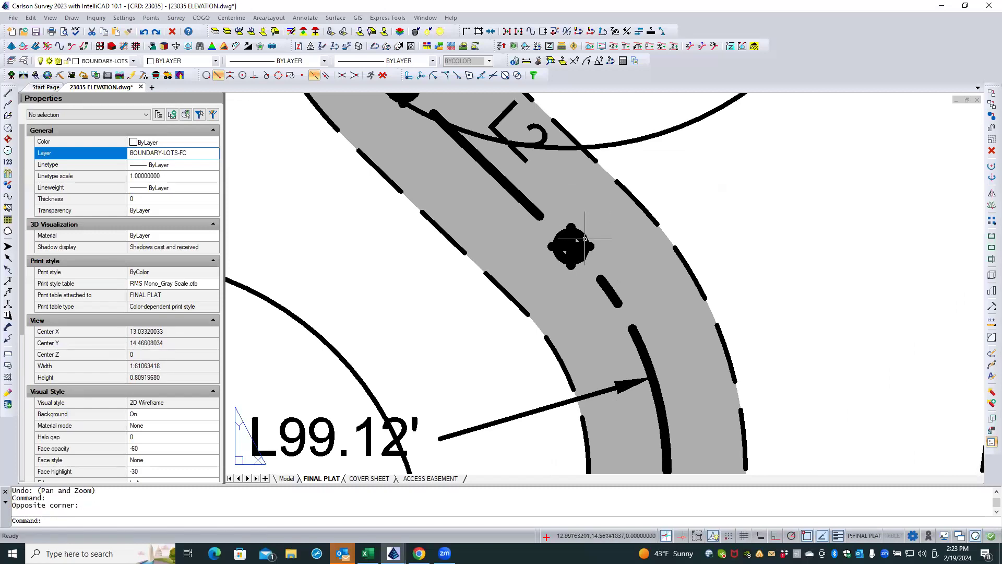
pyautogui.click(584, 238)
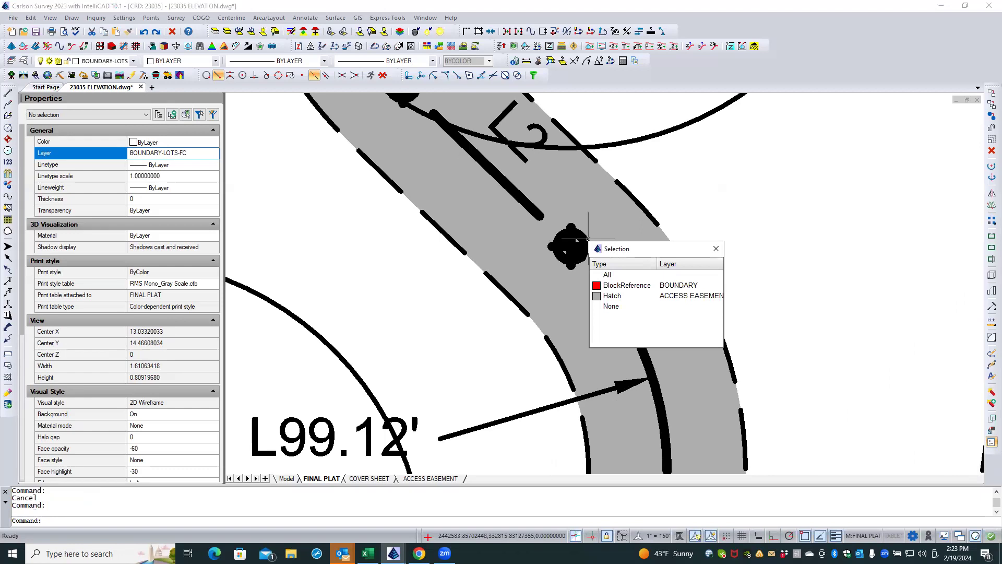
pyautogui.press('Escape')
pyautogui.scroll(-4, 456, 288)
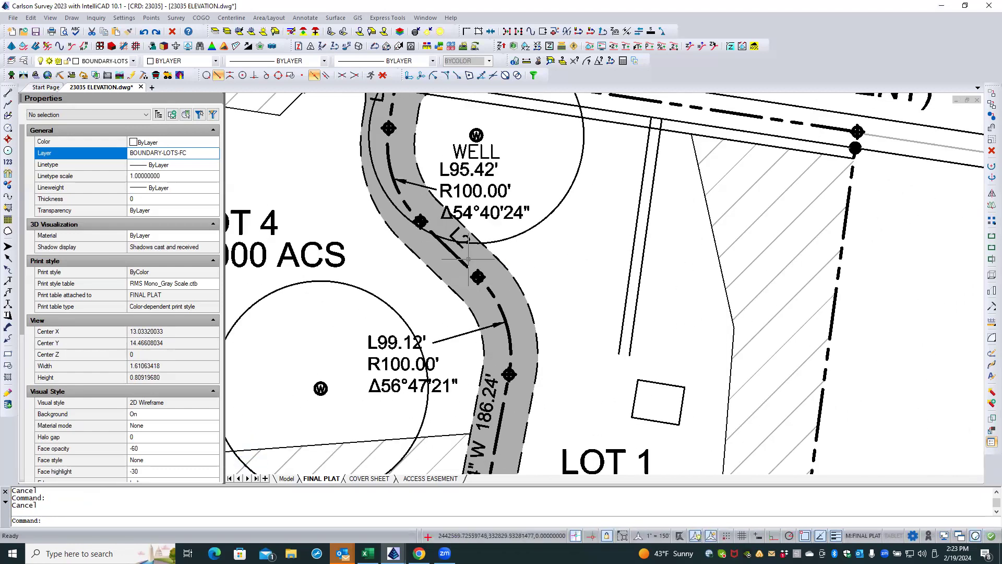
pyautogui.scroll(3, 469, 259)
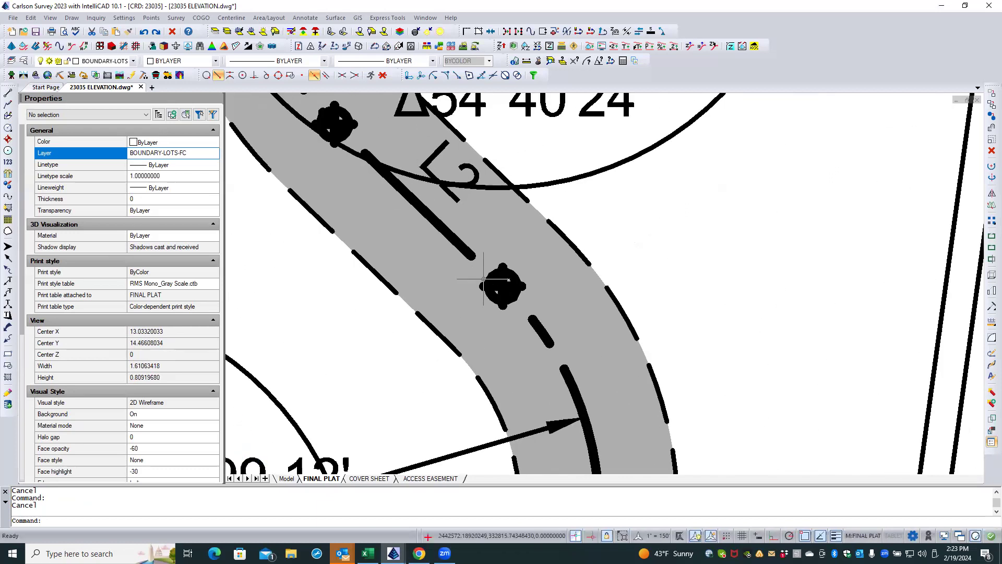
pyautogui.scroll(-3, 398, 274)
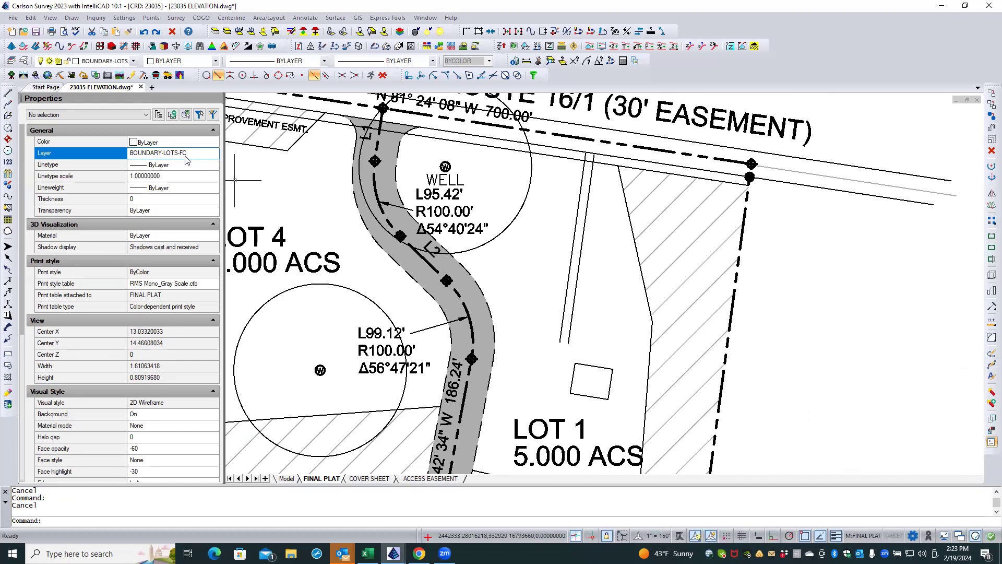
# - Create a new drawing layer named BDY-PNTS-SYMBOLS
pyautogui.click(12, 61)
pyautogui.press('Escape')
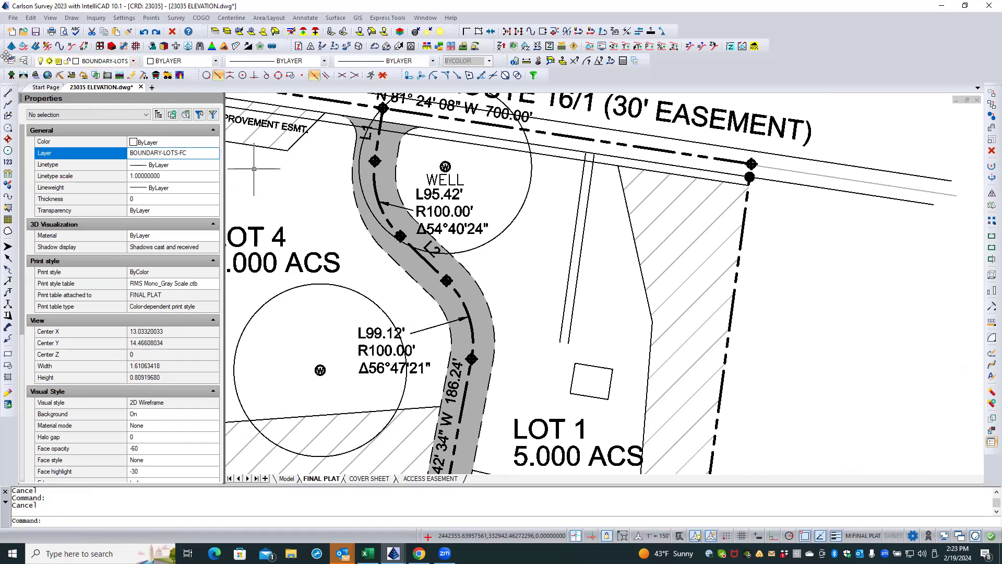
pyautogui.click(23, 61)
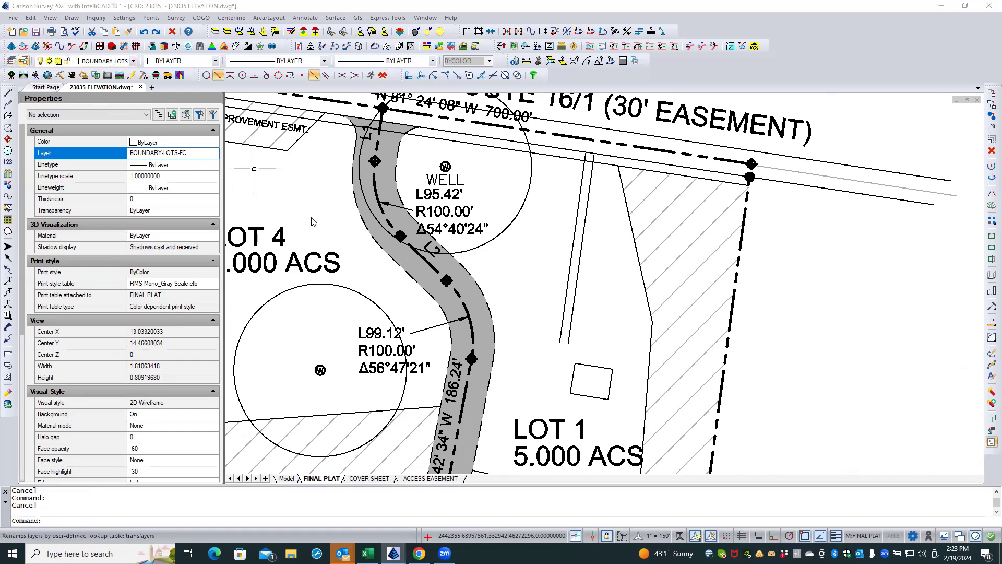
pyautogui.click(89, 165)
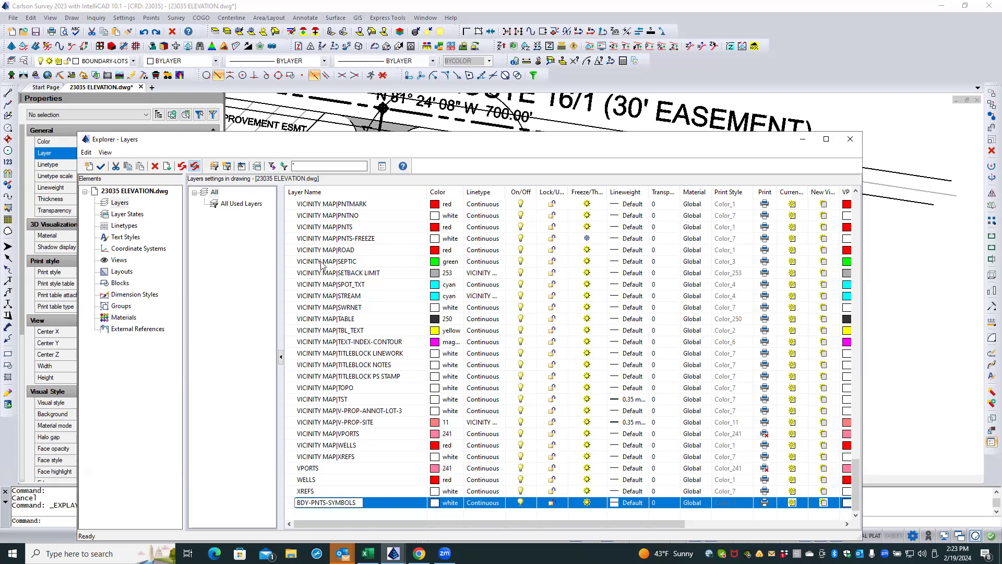
# - Set the lineweight of the BDY-PNTS-SYMBOLS layer to 0.15 mm and close the layer settings
pyautogui.click(616, 505)
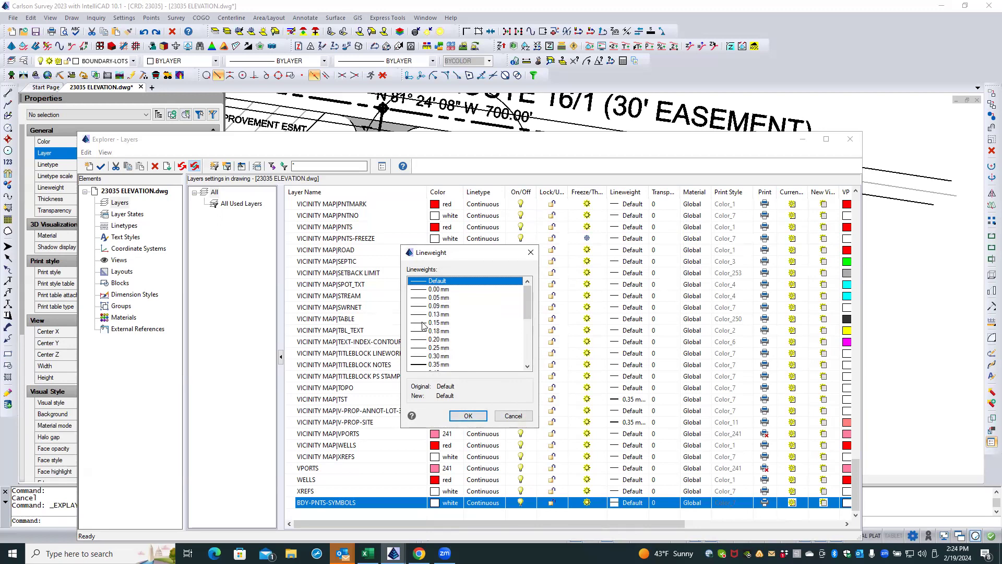
pyautogui.click(423, 322)
pyautogui.click(468, 416)
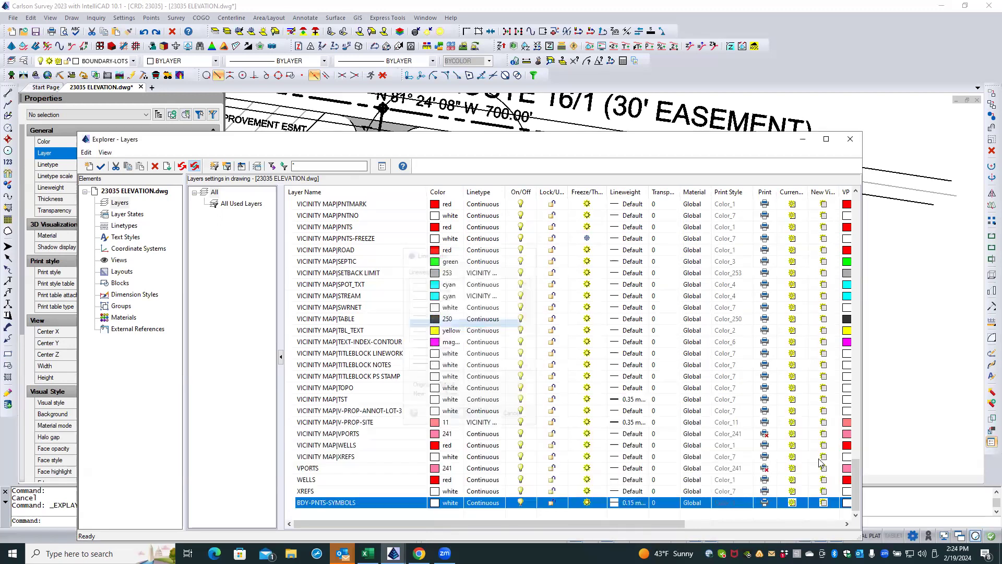
pyautogui.click(934, 289)
pyautogui.press('Escape')
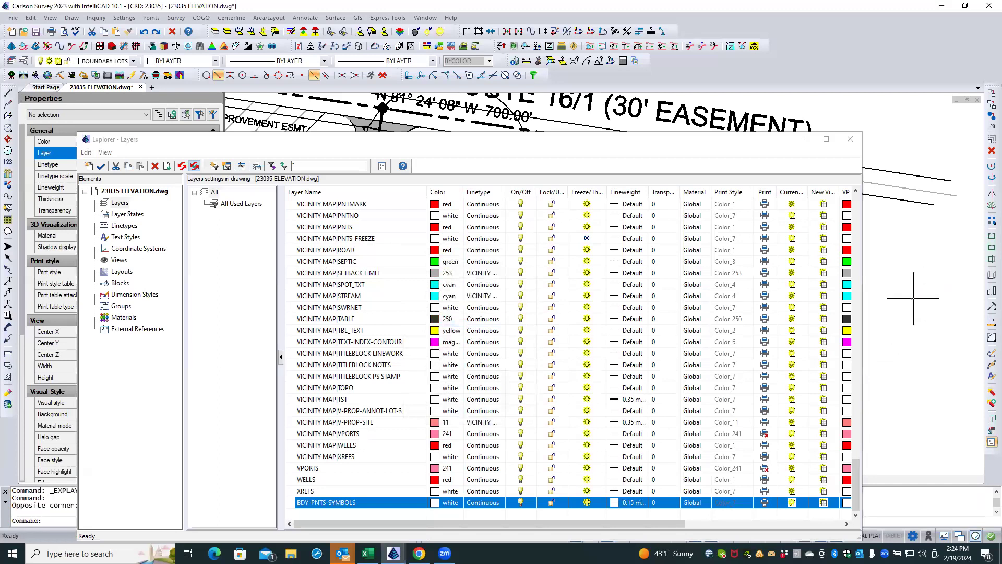
pyautogui.click(850, 139)
# - Move the grouped point symbol at Lot 4's northwest corner on Gardners Lane to the BDY-PNTS-SYMBOLS layer and deselect it
pyautogui.scroll(-3, 872, 274)
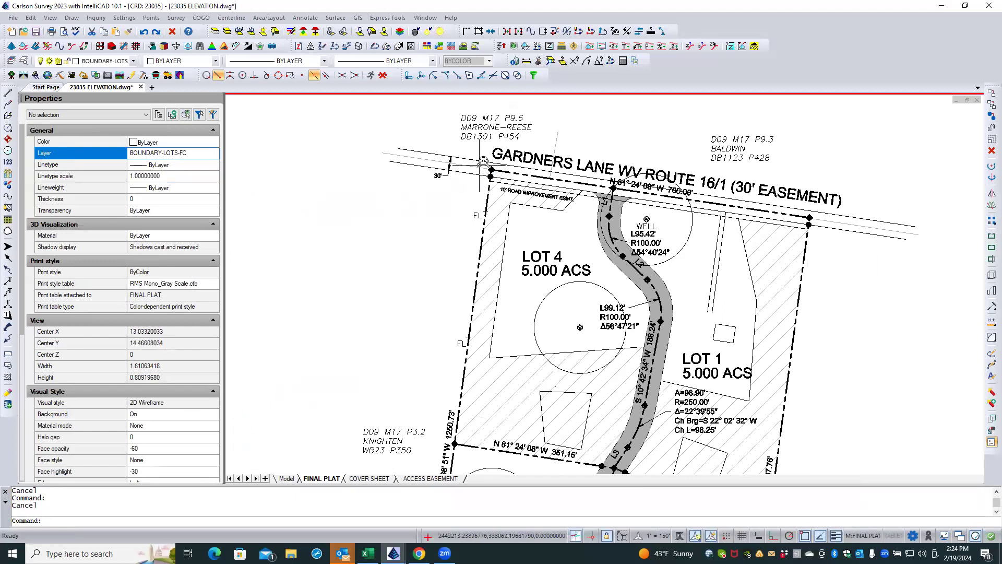
pyautogui.scroll(5, 506, 168)
pyautogui.doubleClick(493, 186)
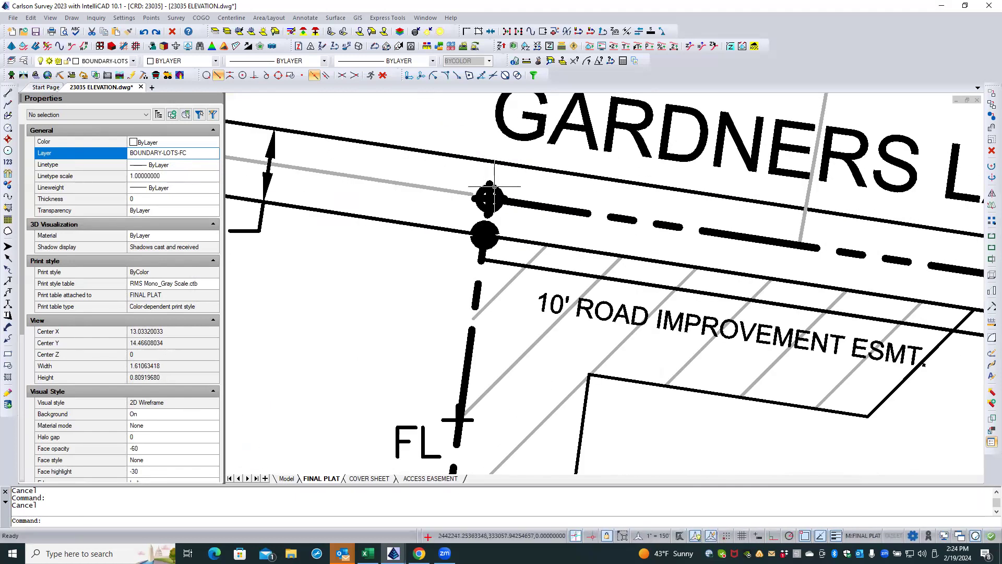
pyautogui.click(496, 188)
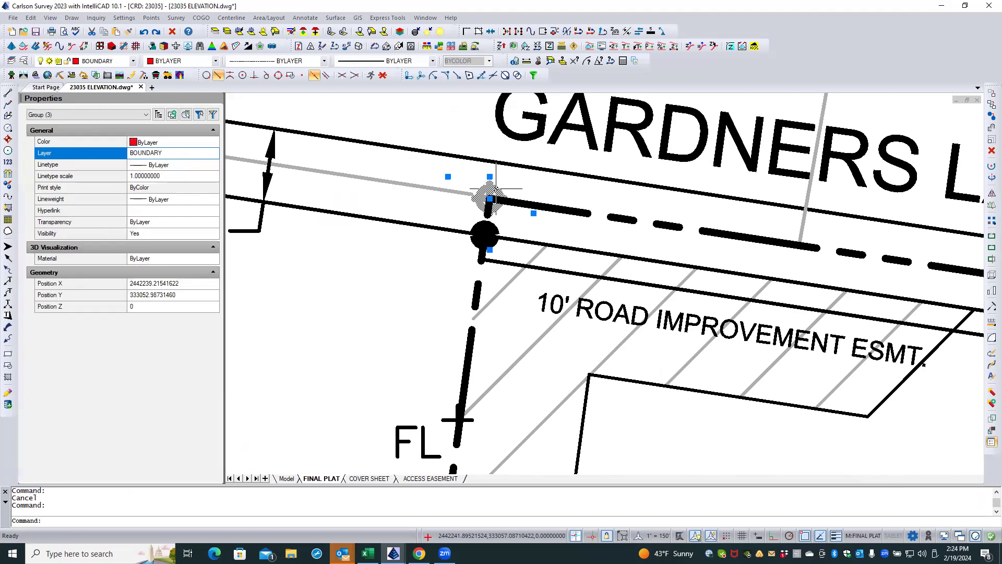
pyautogui.press('Escape')
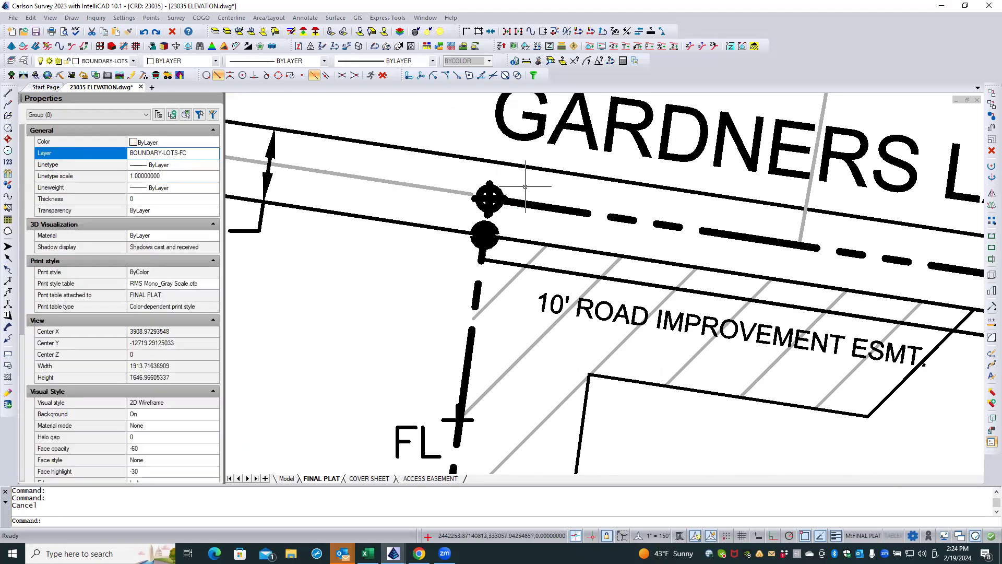
pyautogui.click(497, 190)
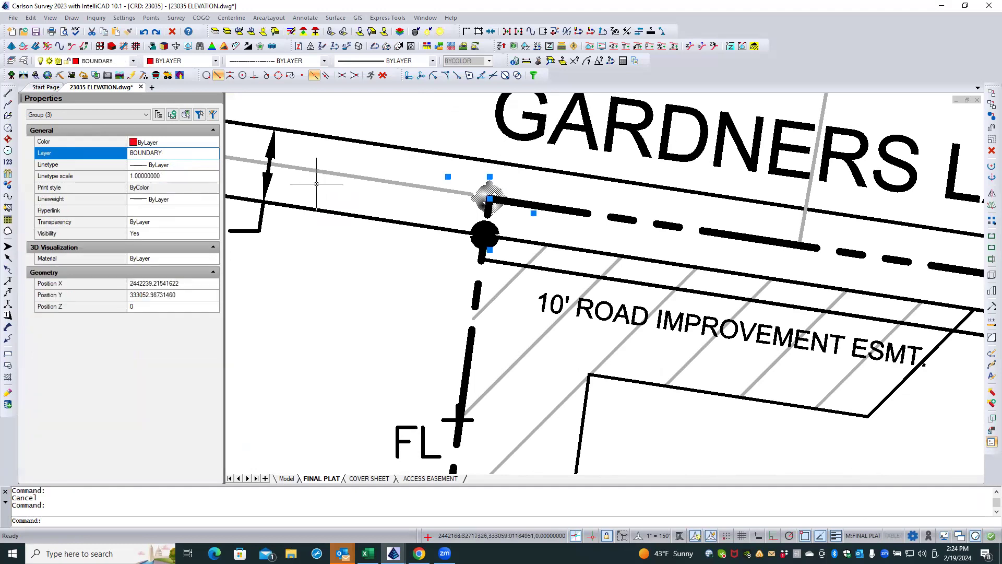
pyautogui.click(199, 154)
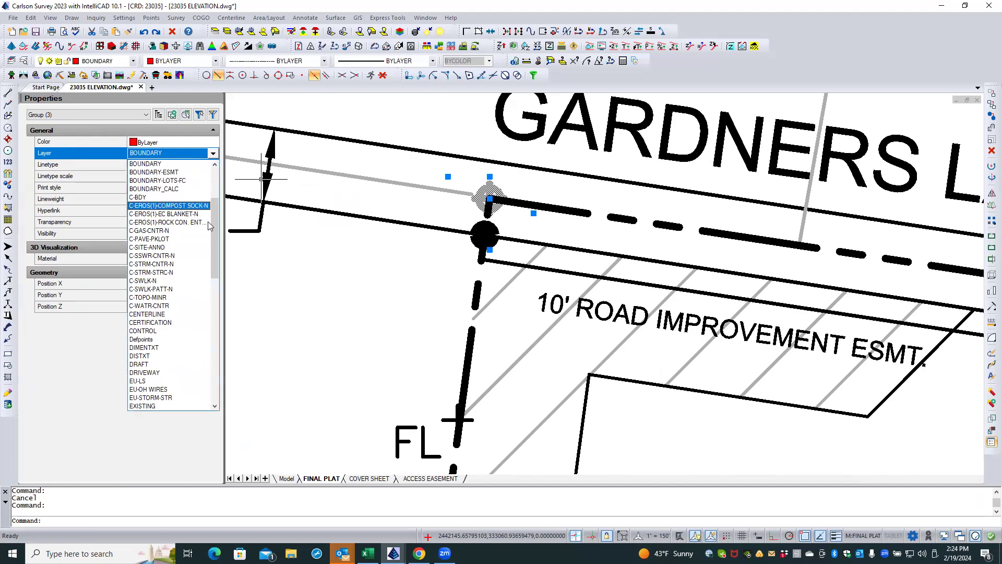
pyautogui.moveTo(212, 225); pyautogui.dragTo(222, 157)
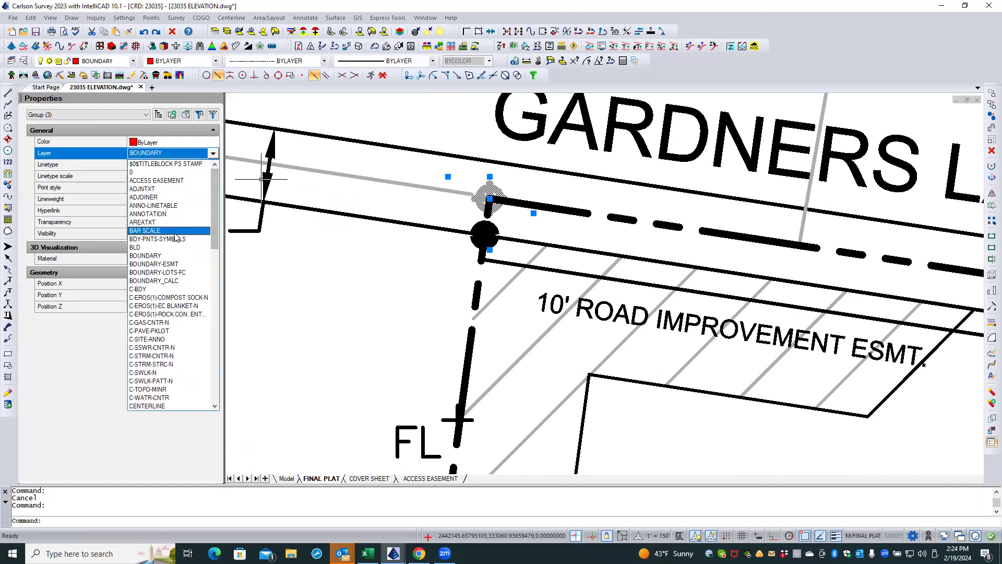
pyautogui.click(157, 239)
pyautogui.press('Escape')
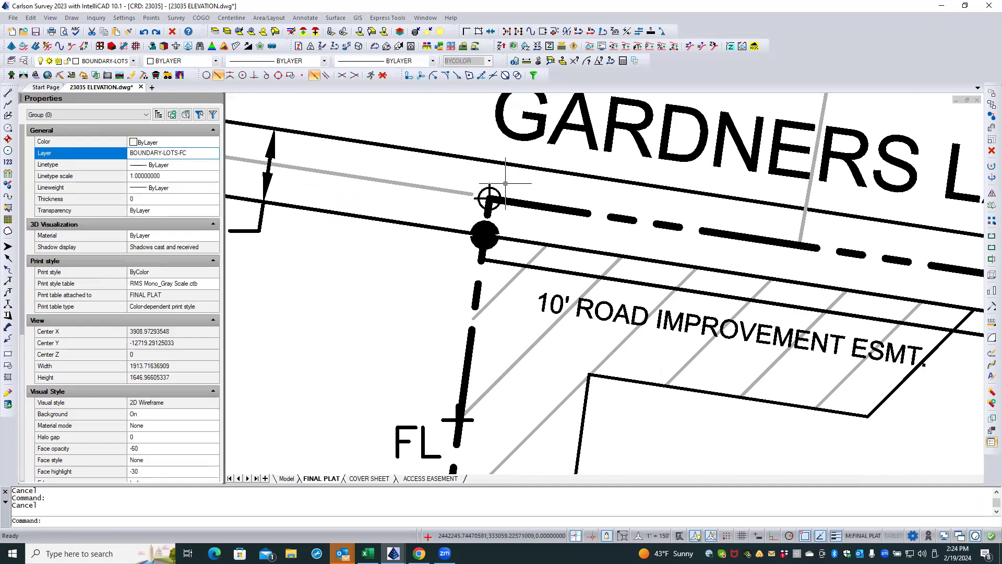
# - Select the point symbol where the access easement meets Gardners Lane, along with all similar symbols
pyautogui.scroll(3, 517, 183)
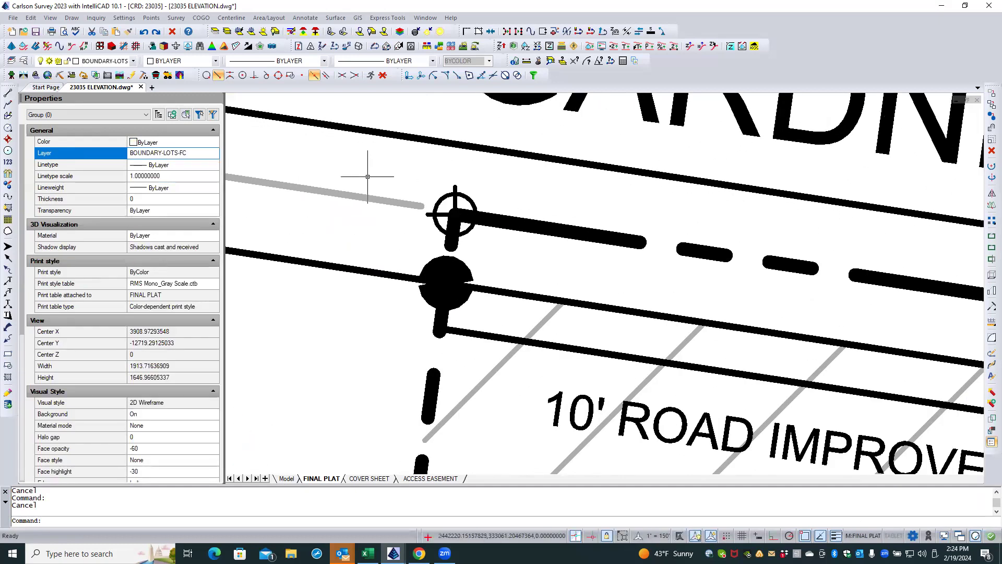
pyautogui.scroll(-3, 358, 172)
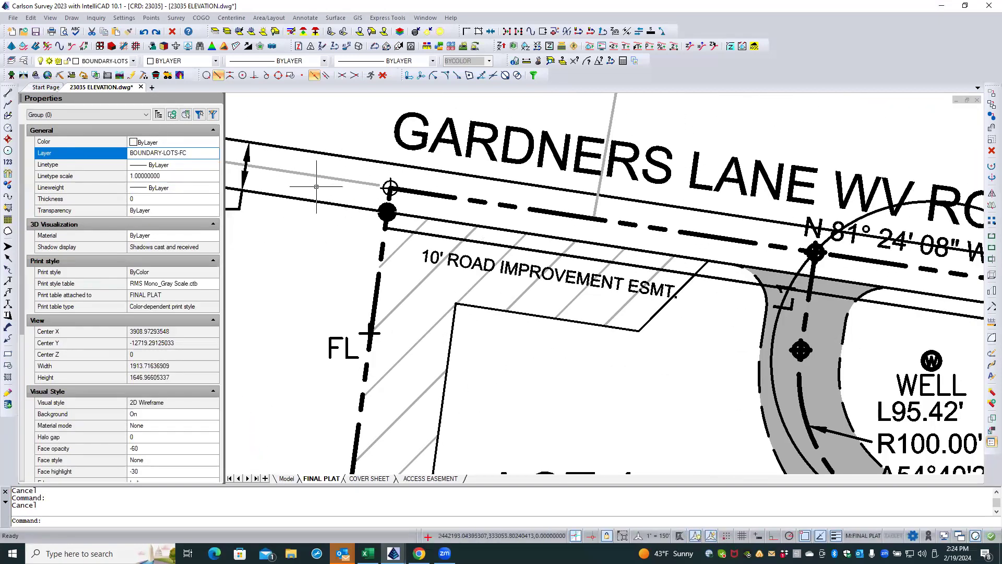
pyautogui.scroll(3, 830, 243)
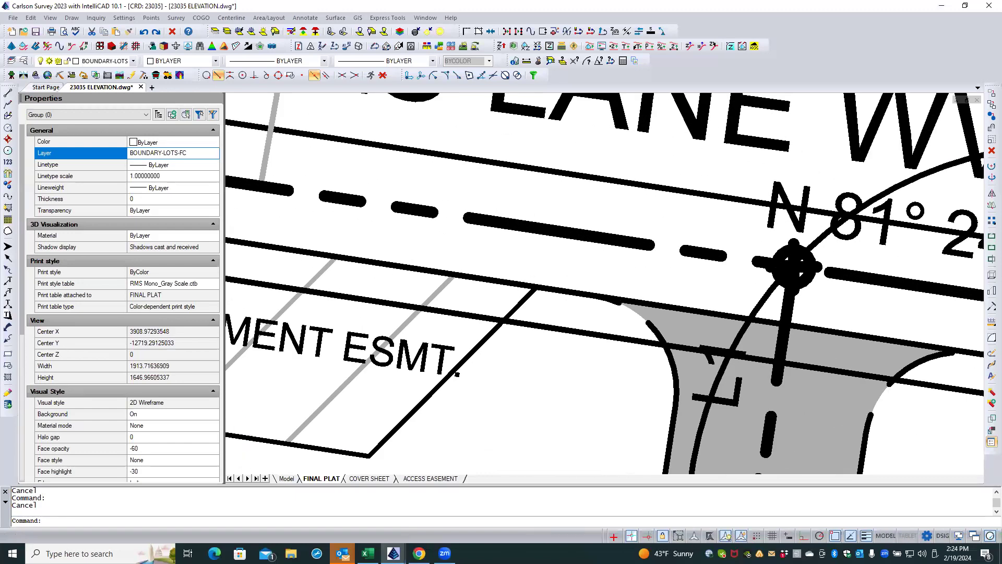
pyautogui.click(837, 253)
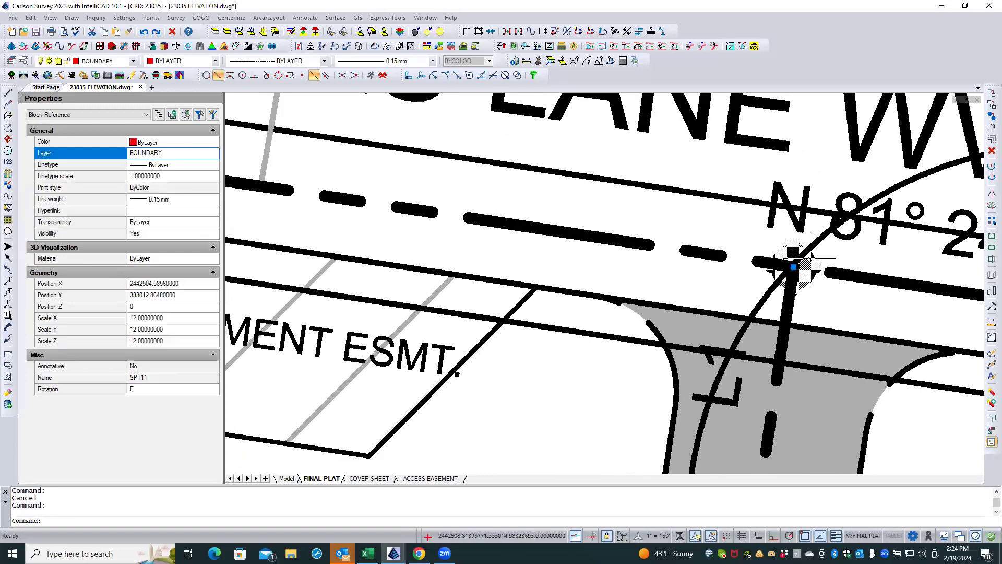
pyautogui.rightClick(836, 253)
pyautogui.click(911, 372)
pyautogui.scroll(-8, 677, 228)
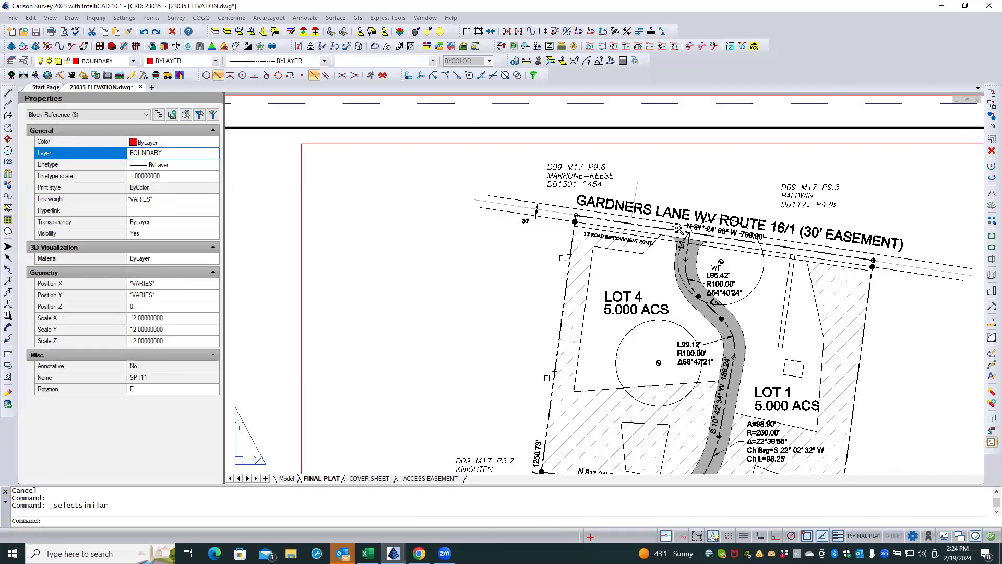
pyautogui.scroll(-2, 677, 228)
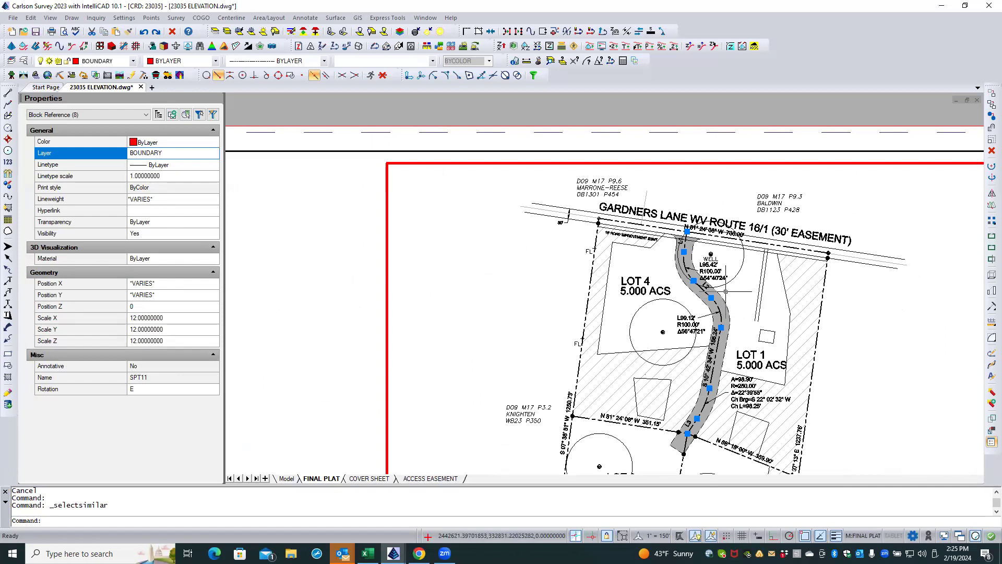
# - Add the grouped point symbol at Lot 1's northeast corner on Gardners Lane and all similar objects to the selection
pyautogui.scroll(7, 833, 248)
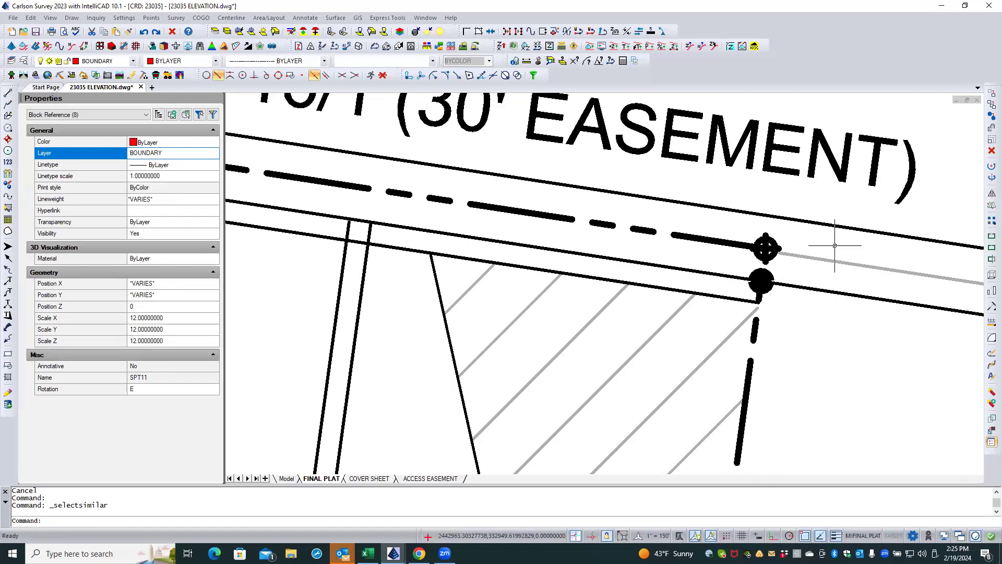
pyautogui.click(764, 236)
pyautogui.rightClick(747, 233)
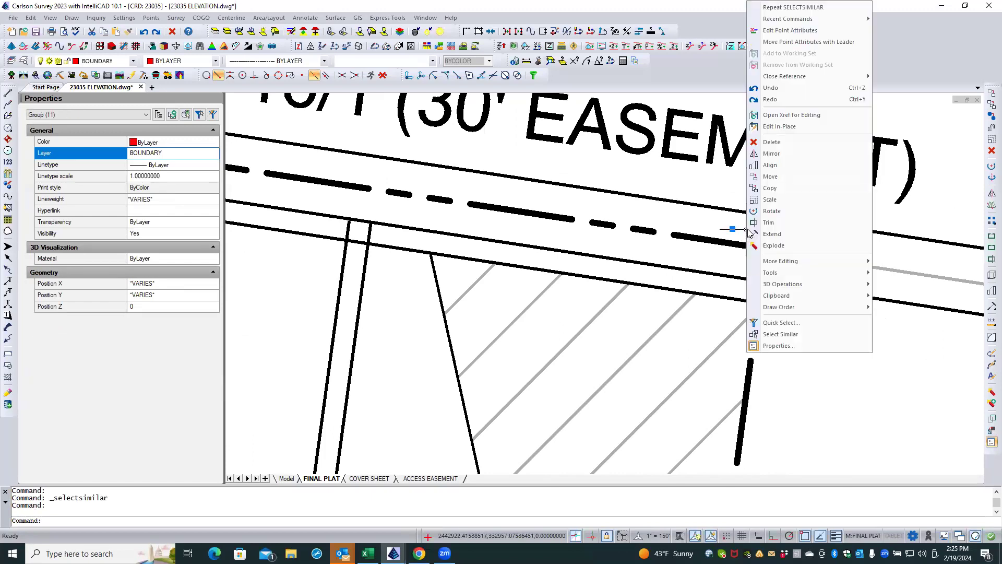
pyautogui.click(817, 337)
pyautogui.scroll(-3, 767, 233)
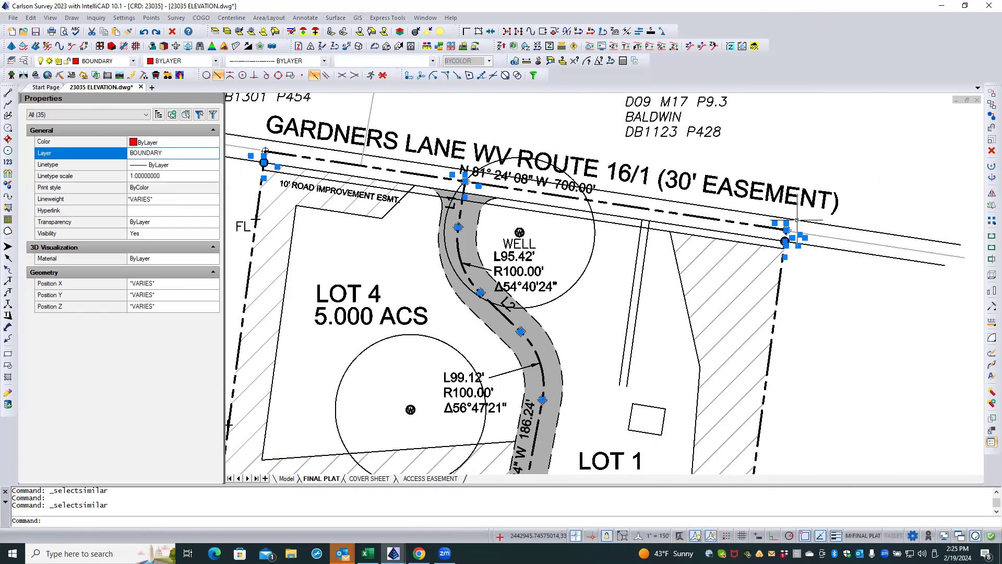
pyautogui.scroll(-3, 824, 210)
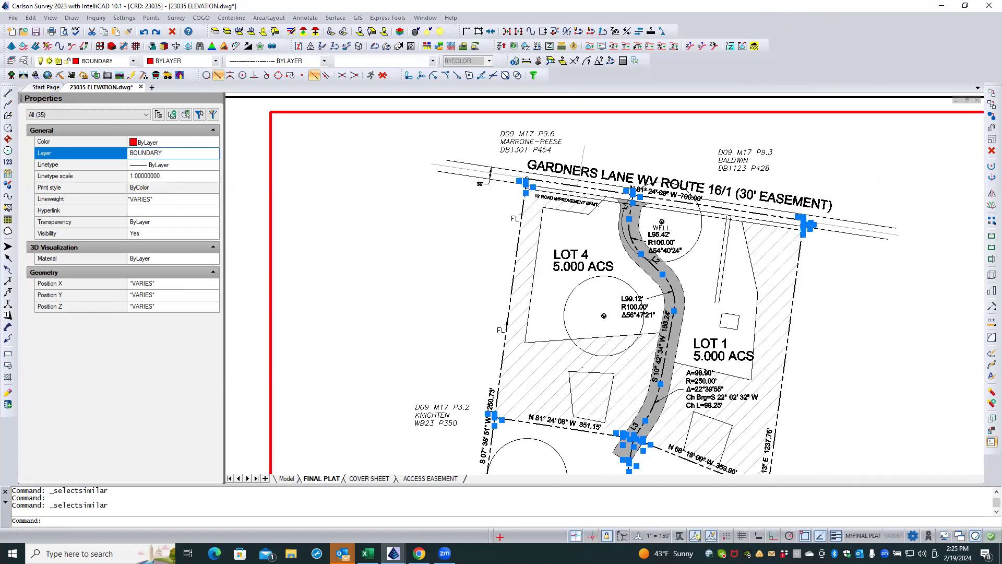
pyautogui.scroll(5, 498, 421)
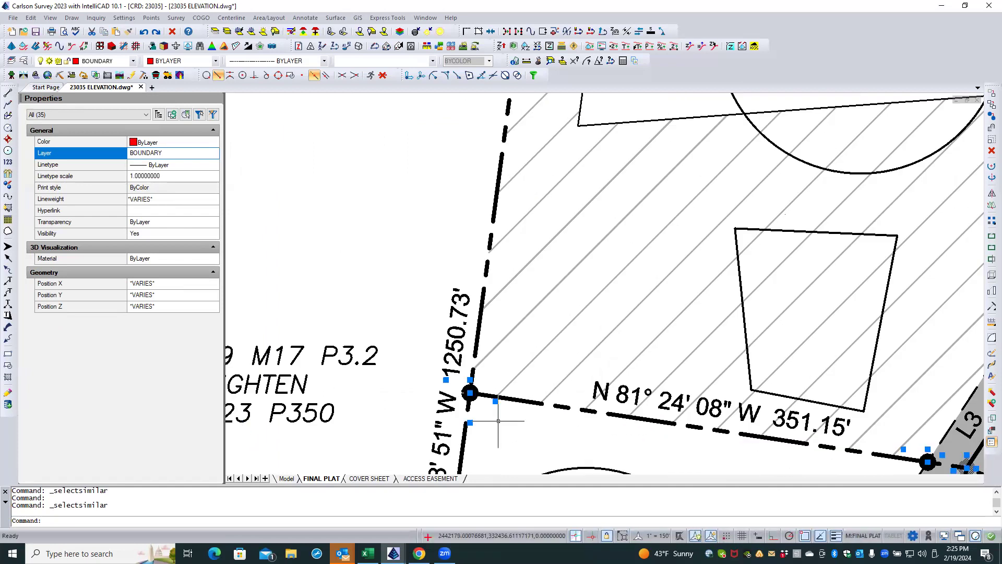
# - Move all selected point symbols to the BDY-PNTS-SYMBOLS layer and clear the selection
pyautogui.click(179, 156)
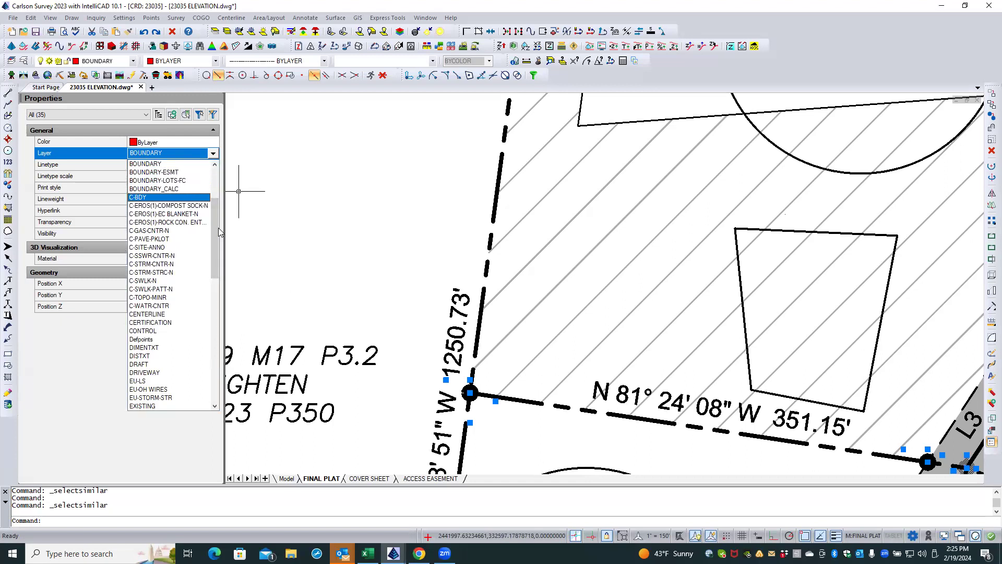
pyautogui.moveTo(215, 227); pyautogui.dragTo(217, 180)
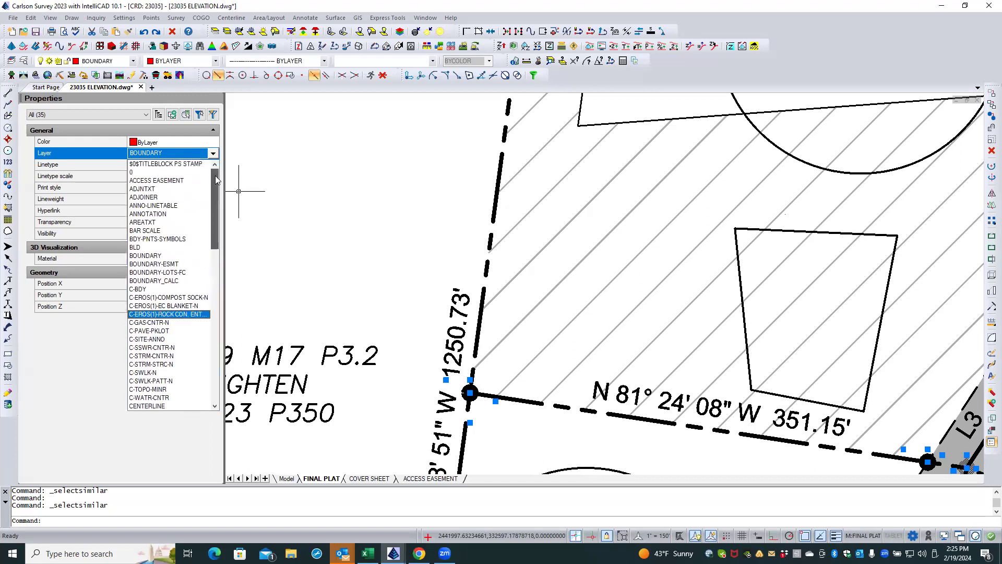
pyautogui.click(172, 239)
pyautogui.press('Escape')
pyautogui.press('Escape')
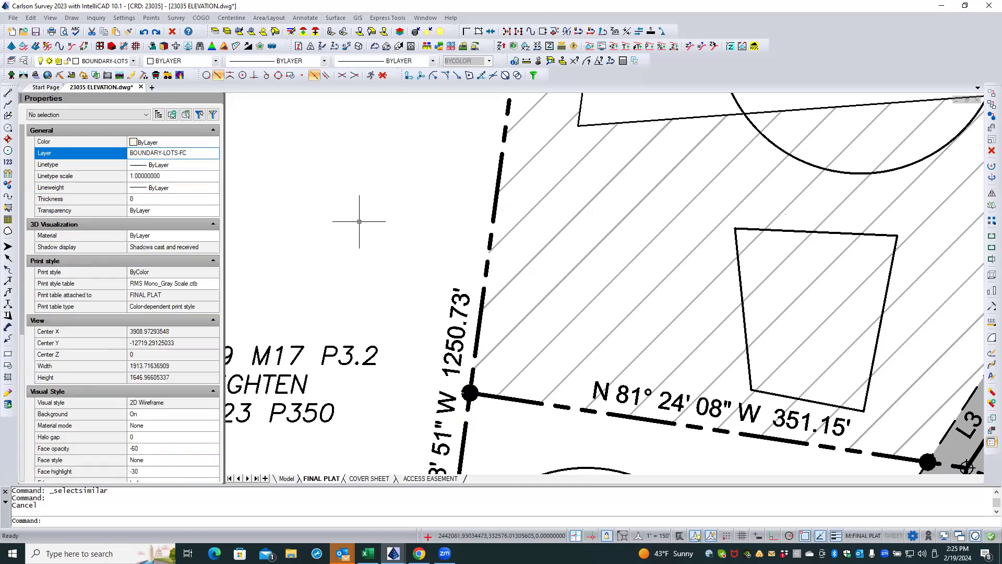
pyautogui.scroll(-3, 359, 219)
pyautogui.scroll(-6, 357, 216)
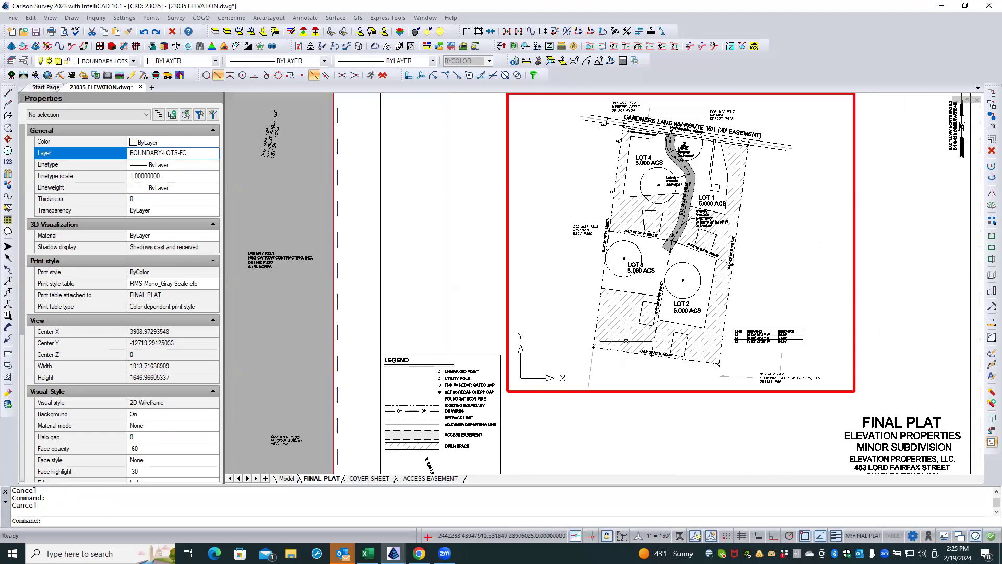
pyautogui.scroll(5, 651, 357)
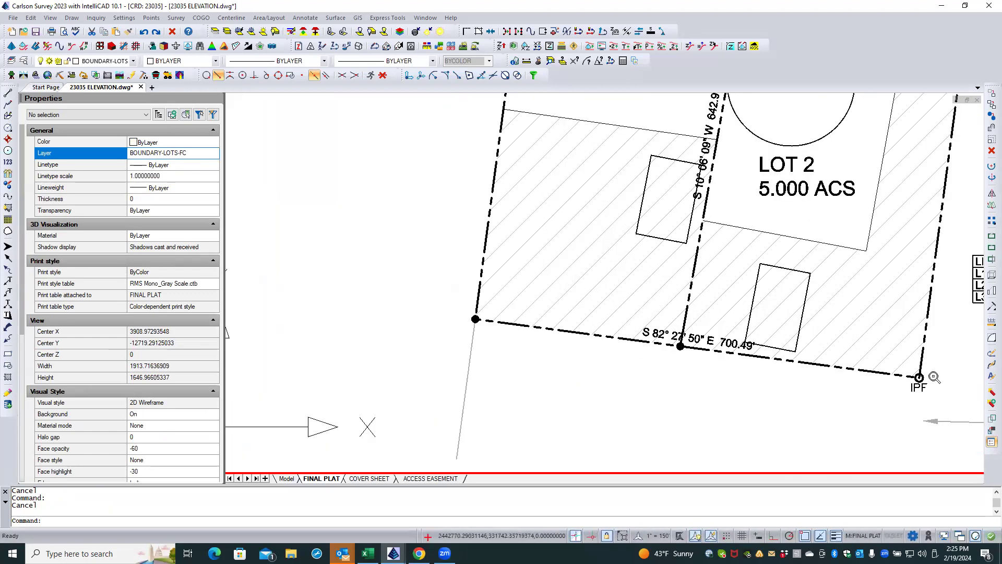
pyautogui.scroll(3, 920, 378)
pyautogui.click(902, 388)
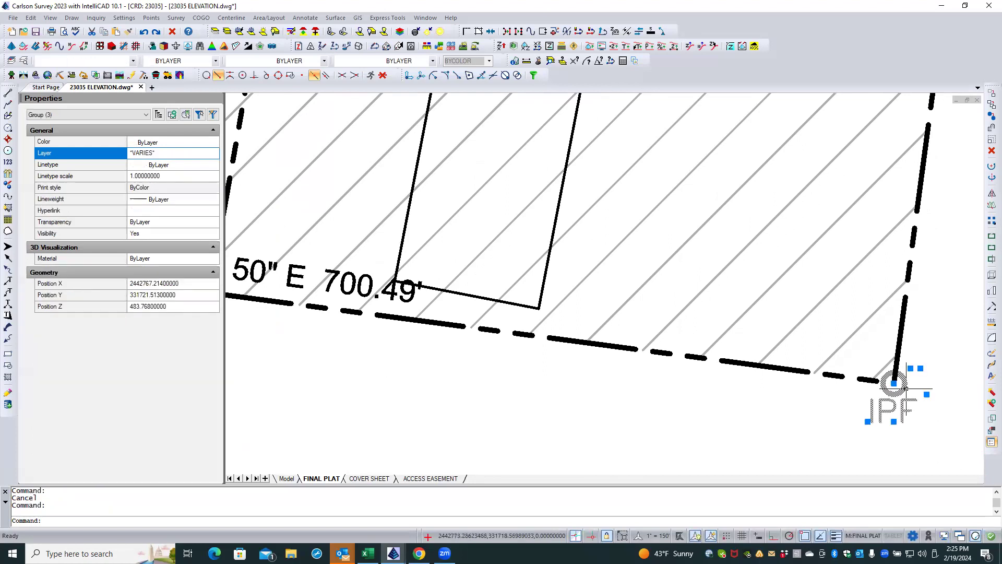
pyautogui.scroll(-1, 939, 329)
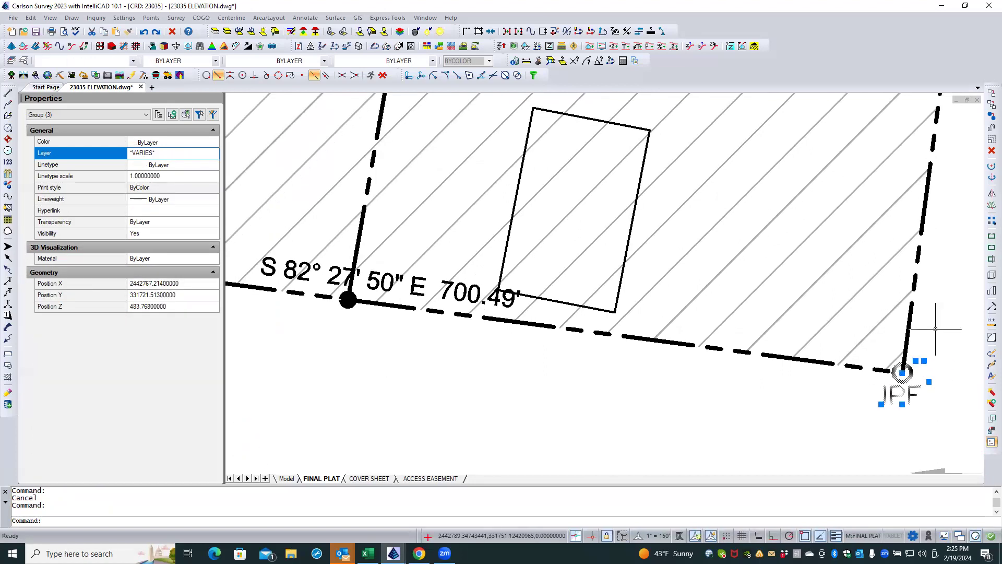
pyautogui.rightClick(934, 342)
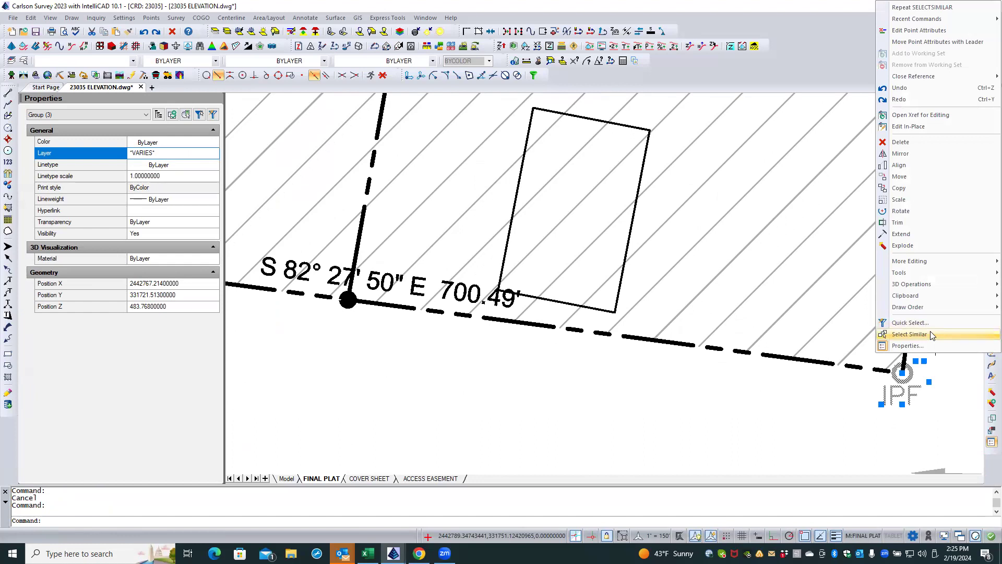
pyautogui.click(924, 334)
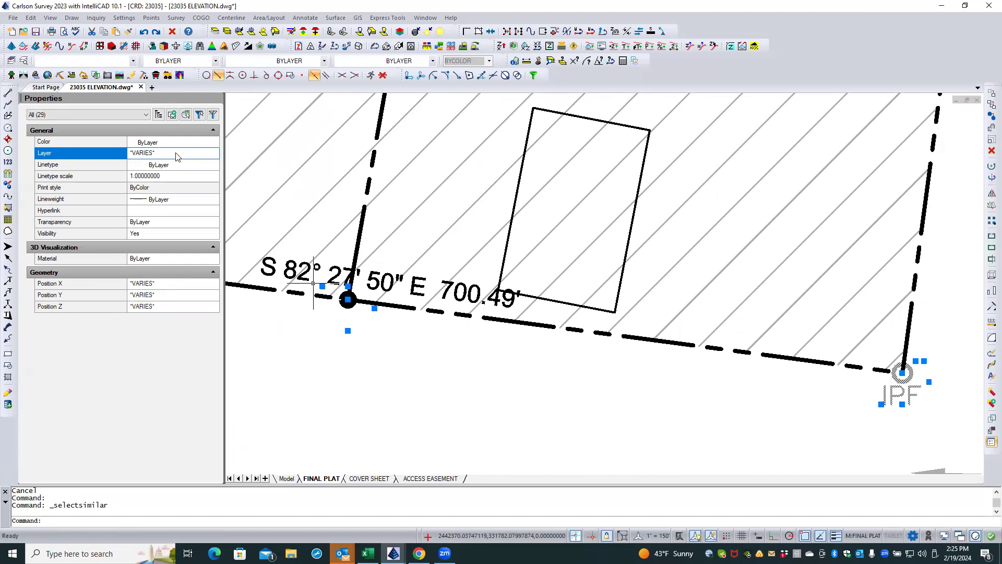
pyautogui.press('Escape')
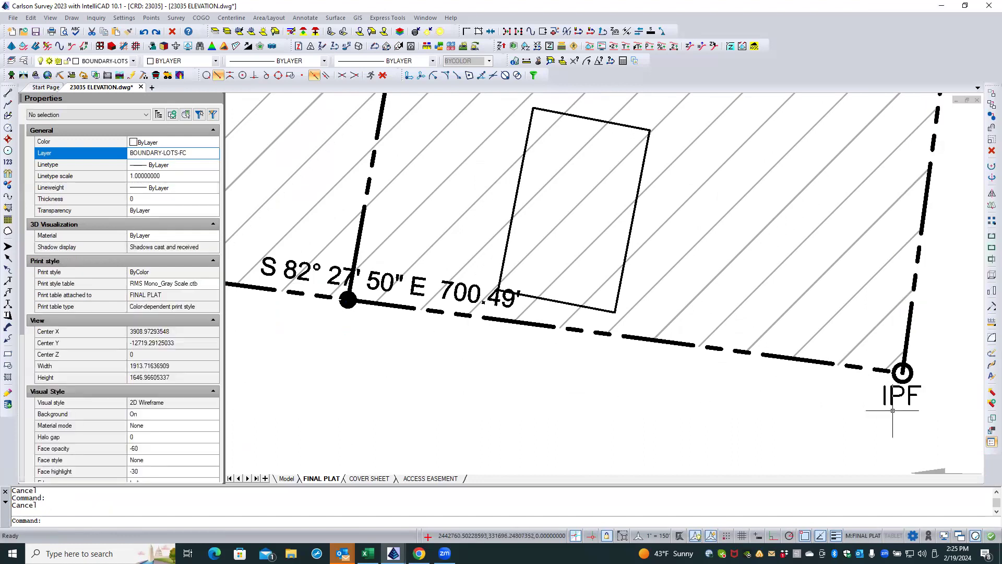
# - Move the IPF point symbol at Lot 2's southeast corner and all similar objects to the BDY-PNTS-SYMBOLS layer, and clear the selection
pyautogui.click(902, 373)
pyautogui.rightClick(903, 370)
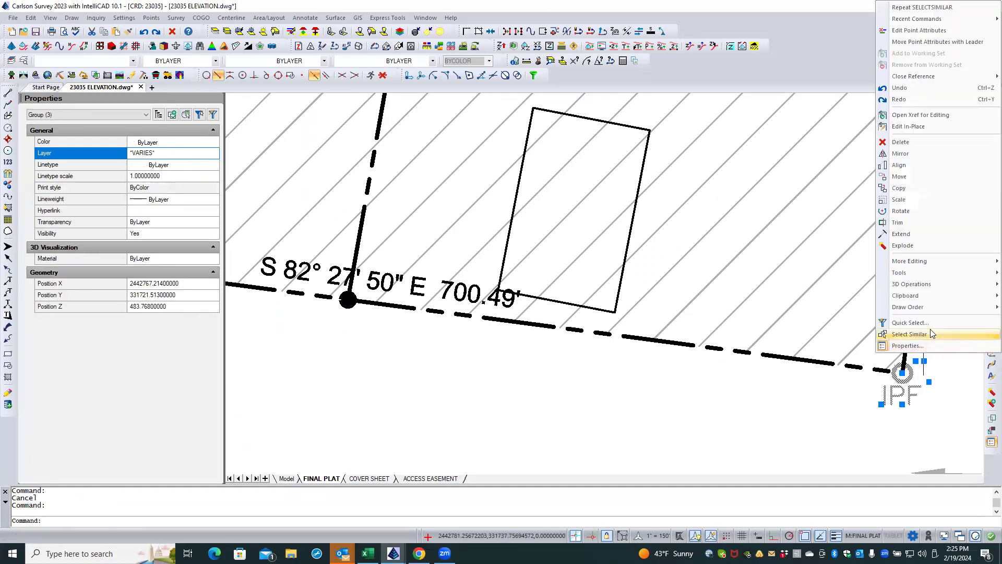
pyautogui.click(932, 334)
pyautogui.click(213, 155)
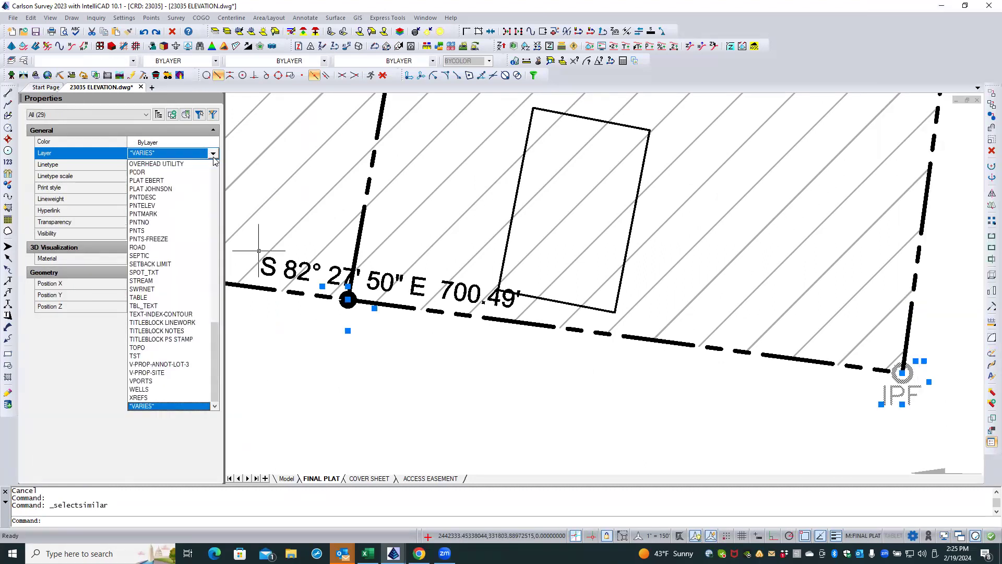
pyautogui.moveTo(214, 332); pyautogui.dragTo(209, 187)
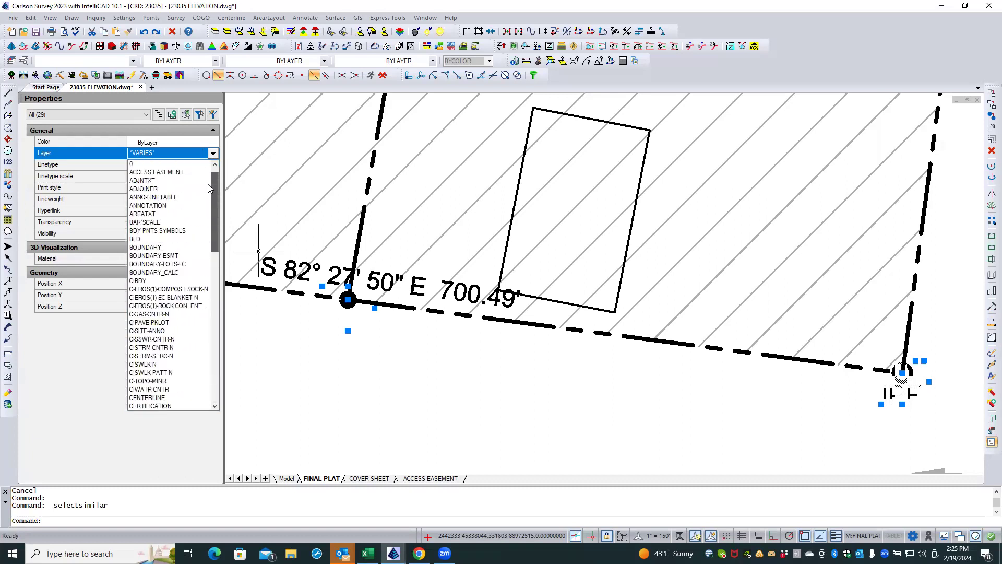
pyautogui.click(181, 231)
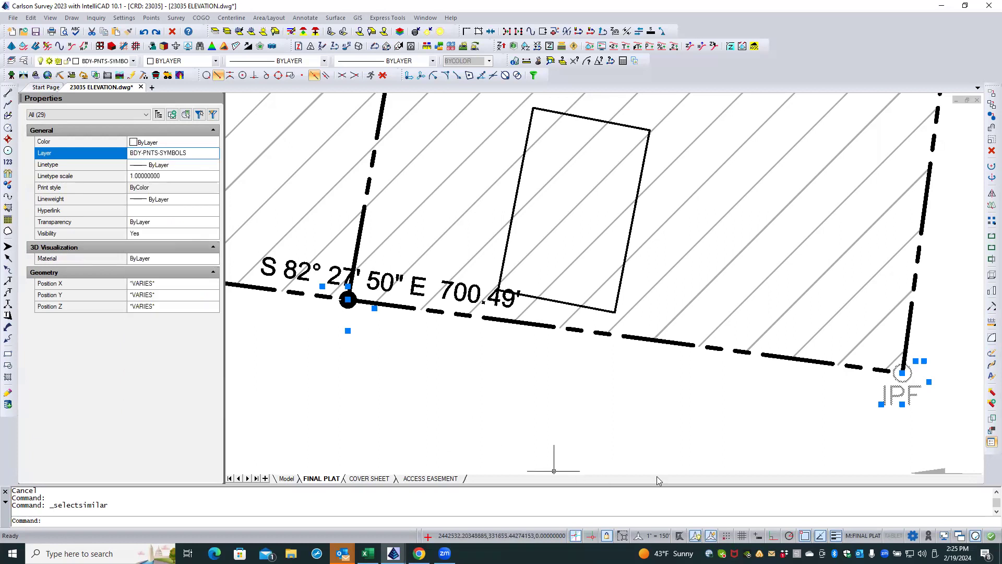
pyautogui.press('Escape')
# - Bring the IPF point symbol at Lot 2's southeast corner to the front of the draw order
pyautogui.scroll(-3, 942, 357)
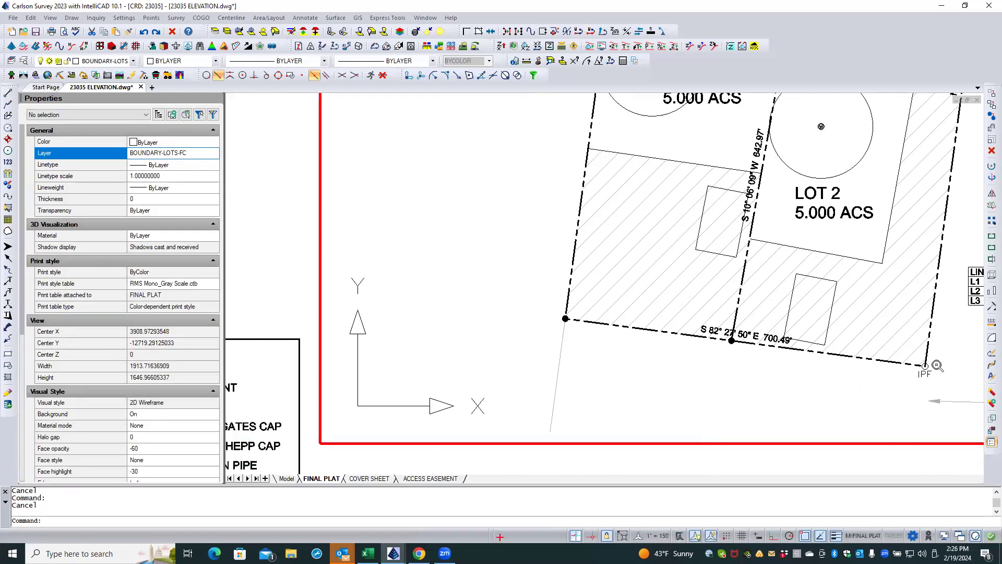
pyautogui.scroll(4, 939, 362)
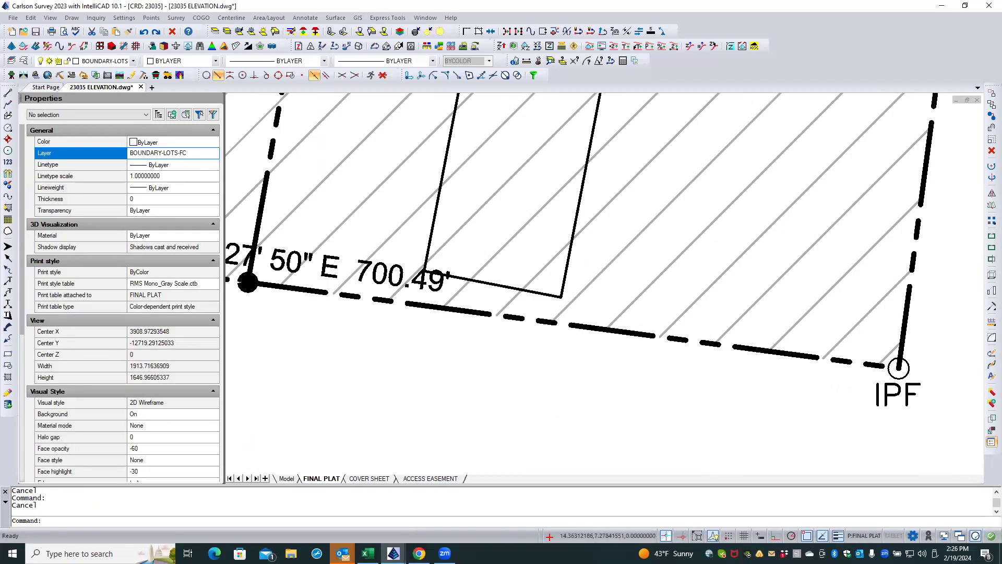
pyautogui.click(901, 368)
pyautogui.rightClick(813, 400)
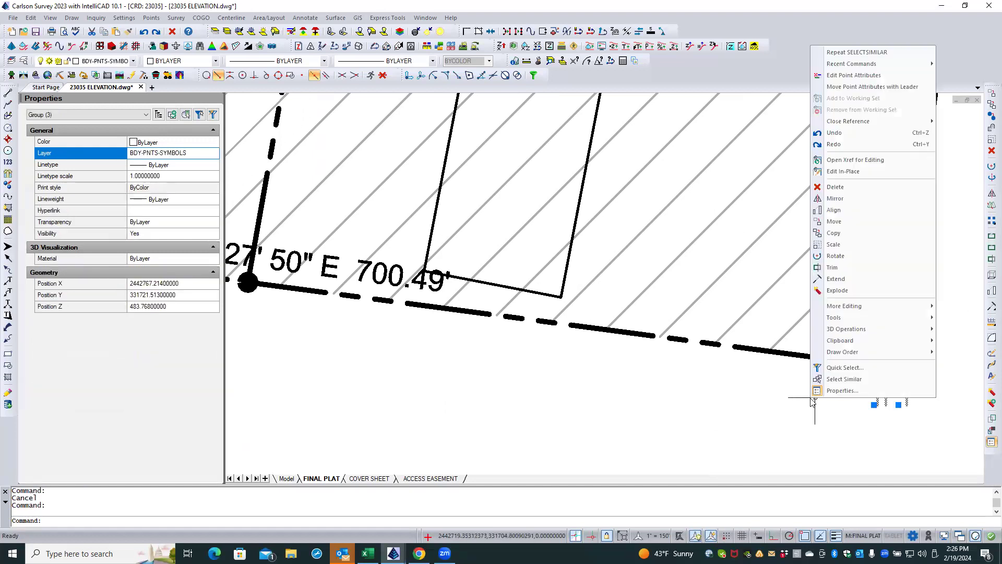
pyautogui.moveTo(846, 356)
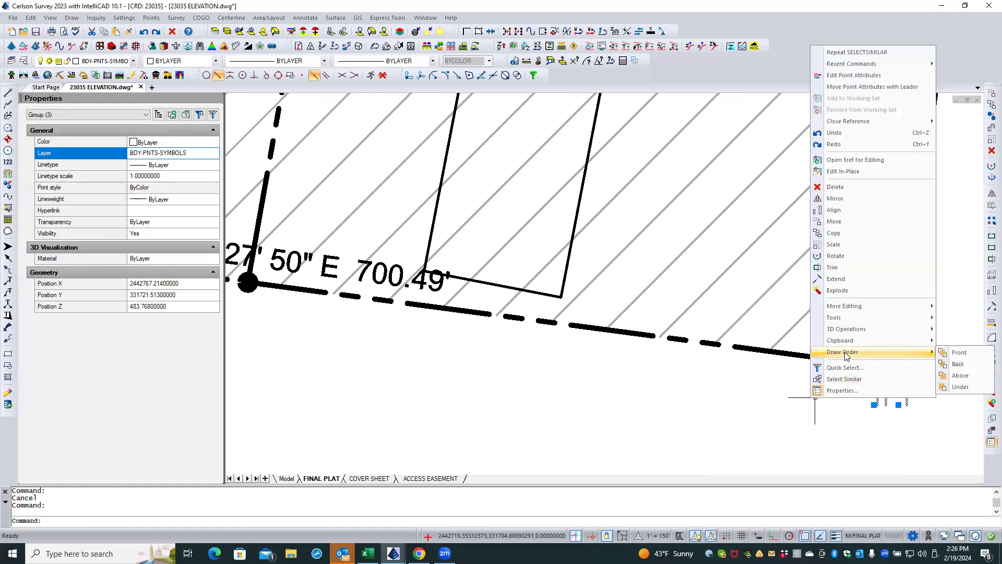
pyautogui.click(965, 353)
# - Examine the boundary point symbols across the lots, along the access easement and on Gardners Lane
pyautogui.scroll(-3, 810, 435)
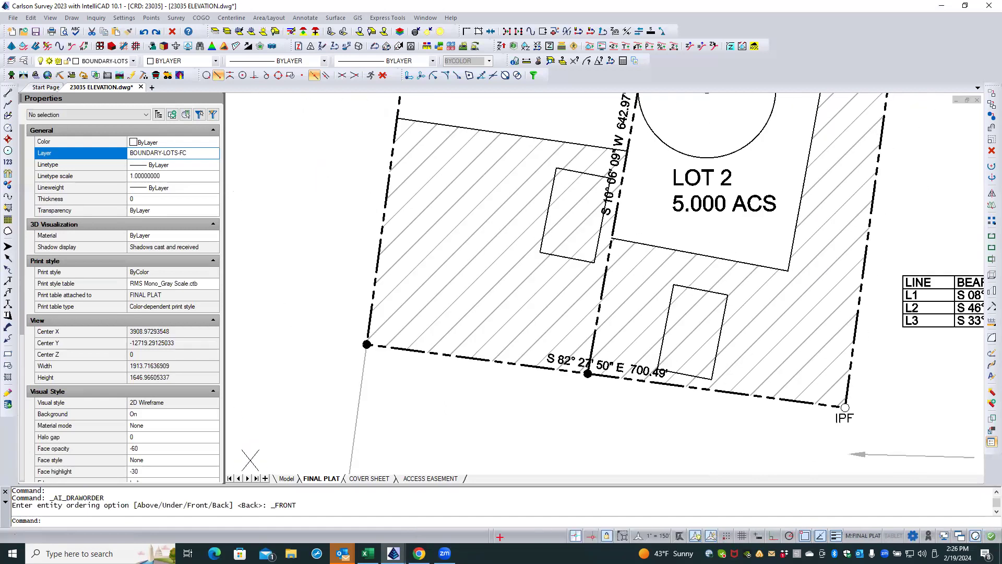
pyautogui.scroll(-2, 751, 444)
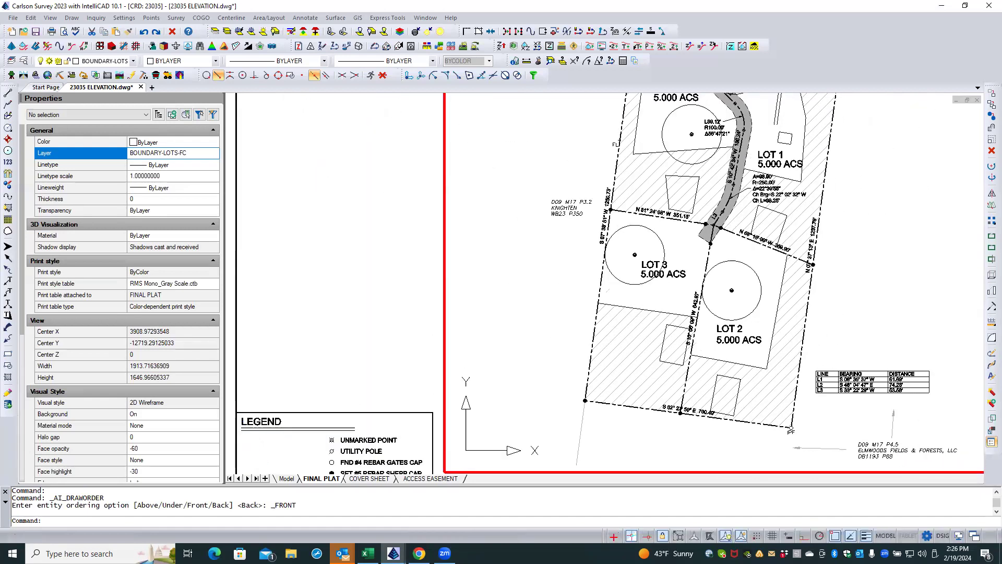
pyautogui.scroll(3, 748, 203)
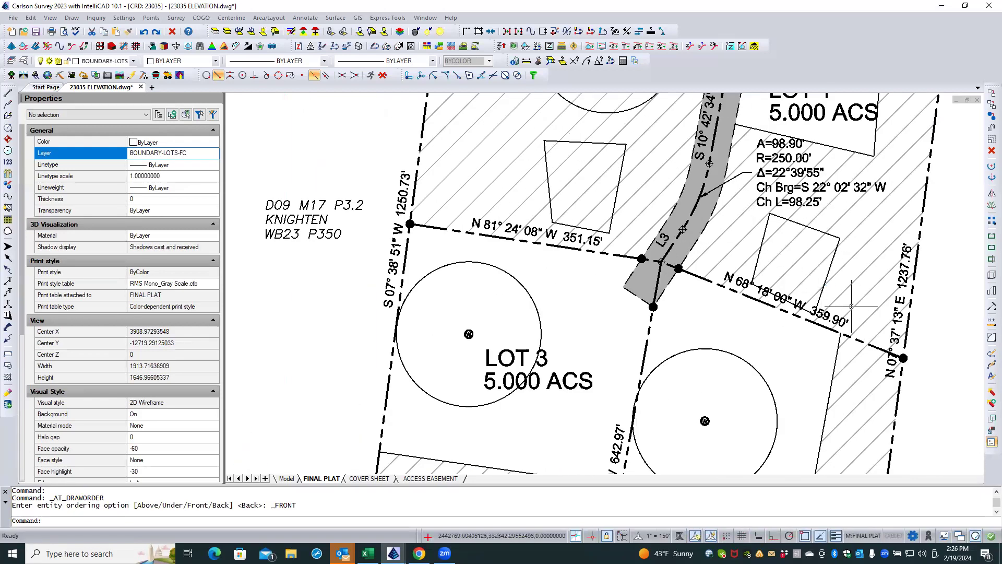
pyautogui.scroll(3, 691, 216)
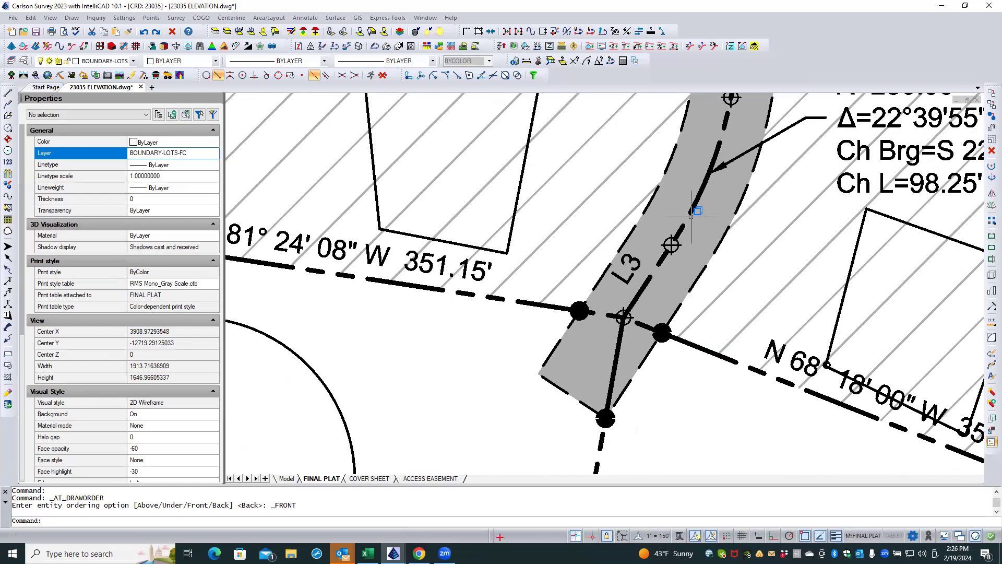
pyautogui.scroll(-3, 659, 359)
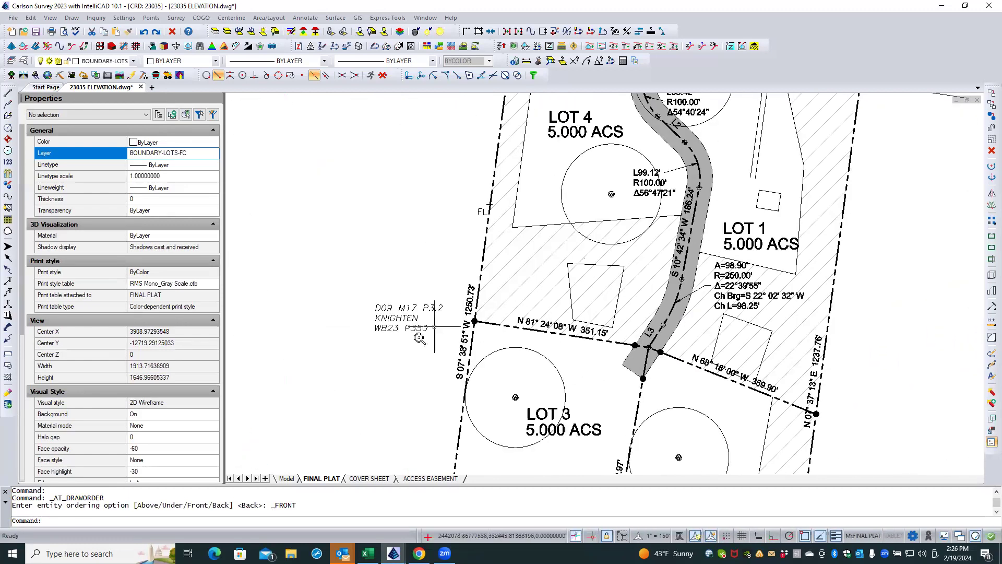
pyautogui.scroll(-3, 434, 326)
pyautogui.scroll(4, 474, 160)
pyautogui.scroll(3, 438, 159)
pyautogui.scroll(-4, 390, 157)
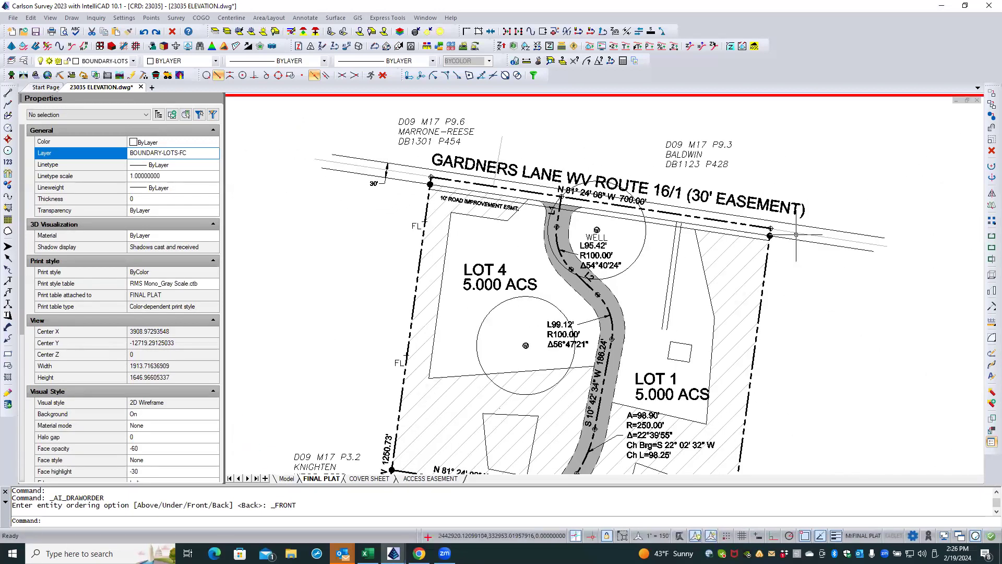
pyautogui.scroll(-3, 783, 180)
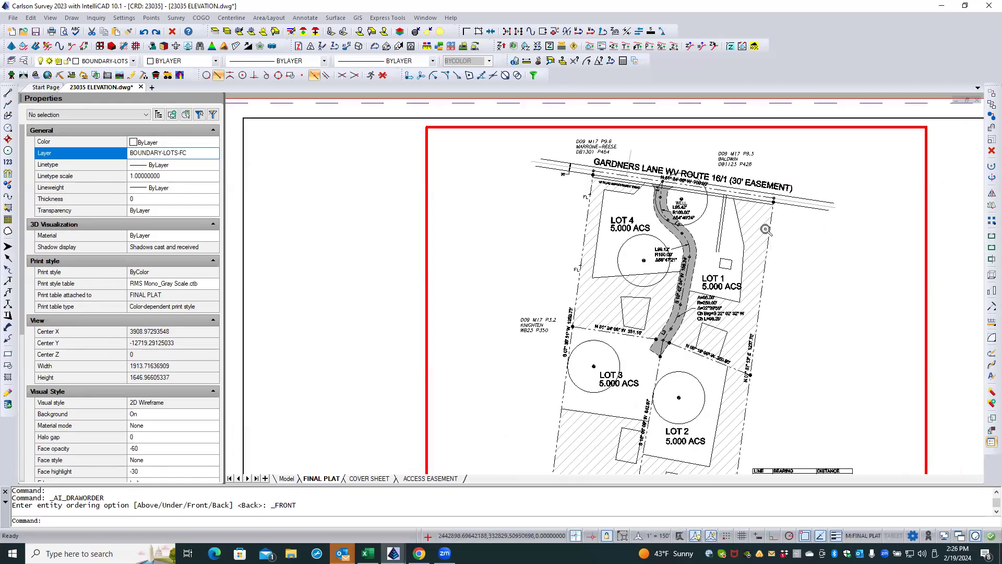
pyautogui.scroll(-3, 766, 230)
pyautogui.scroll(5, 714, 291)
pyautogui.scroll(-5, 714, 291)
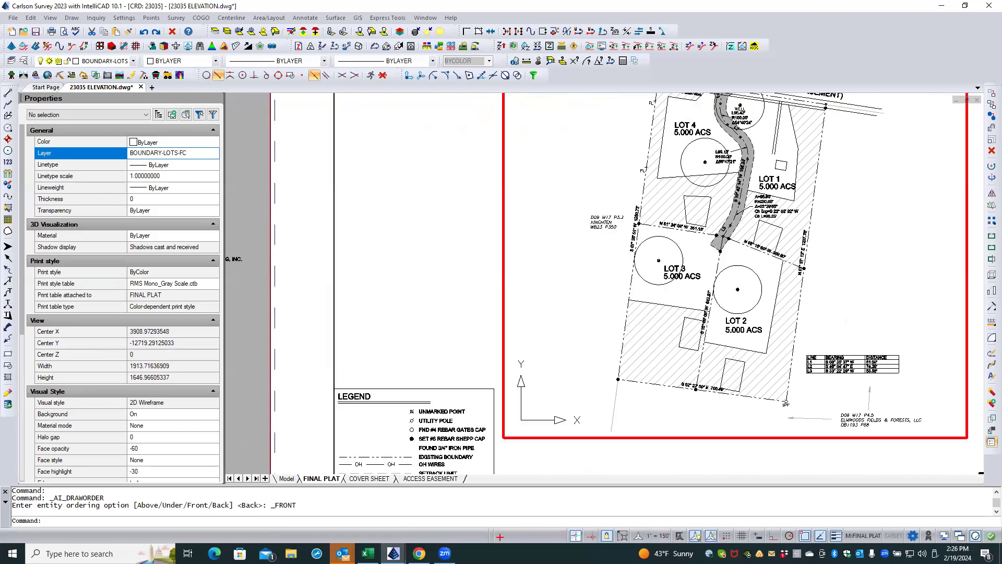
pyautogui.scroll(5, 735, 222)
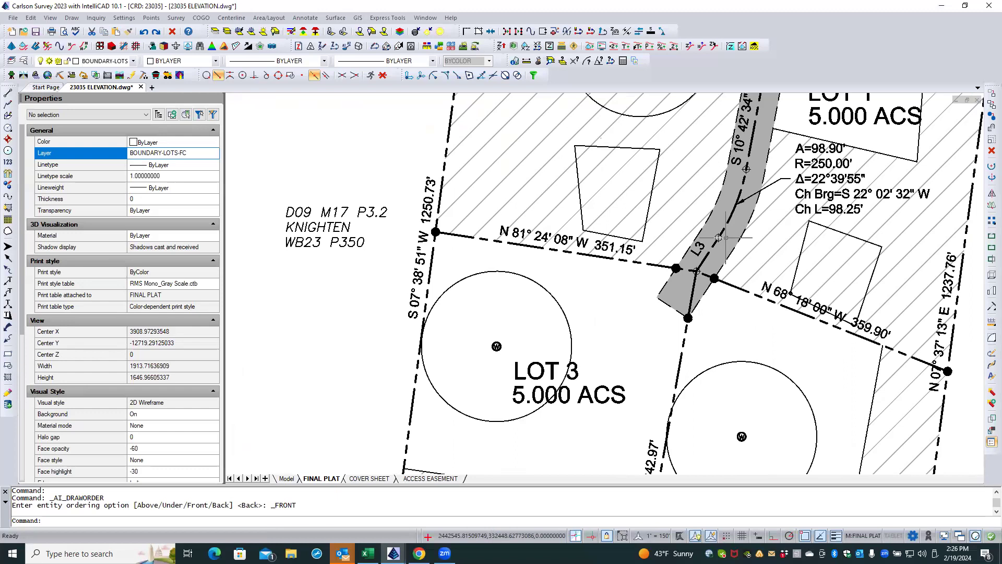
# - Review the symbols in the plat legend and the linework around Lots 2 and 3
pyautogui.scroll(-5, 697, 271)
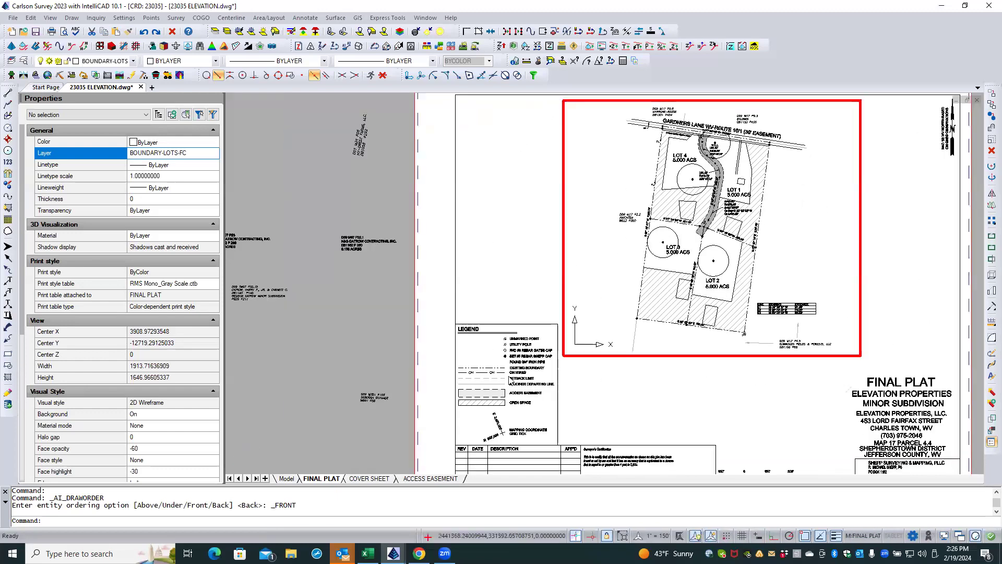
pyautogui.scroll(5, 497, 356)
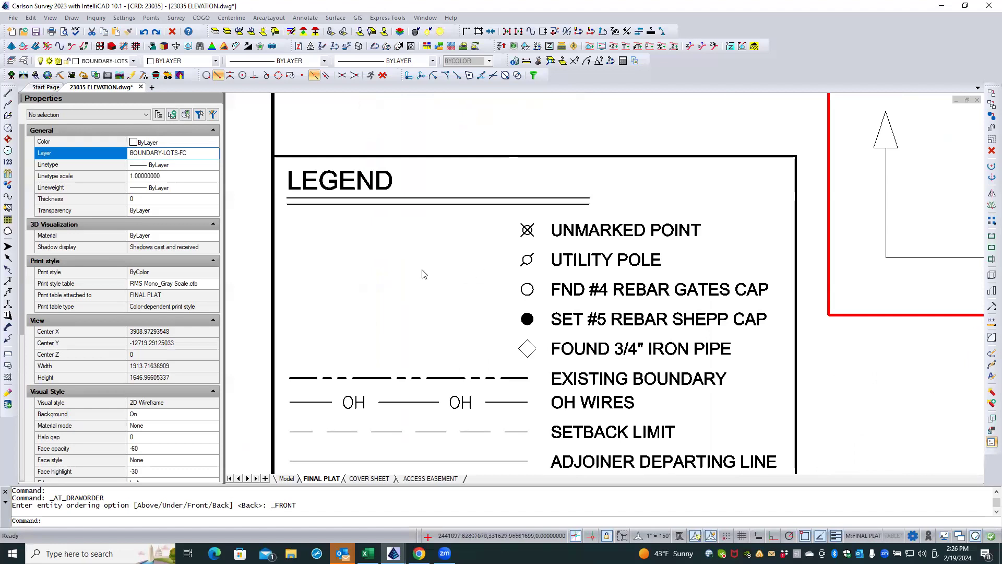
pyautogui.scroll(-4, 358, 288)
pyautogui.scroll(-4, 349, 297)
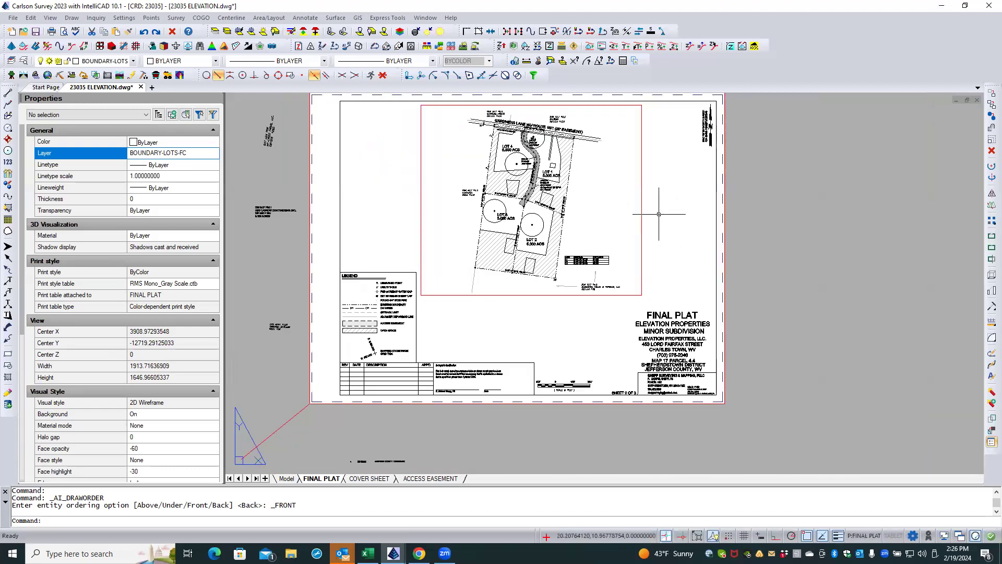
pyautogui.scroll(3, 574, 175)
pyautogui.scroll(2, 498, 207)
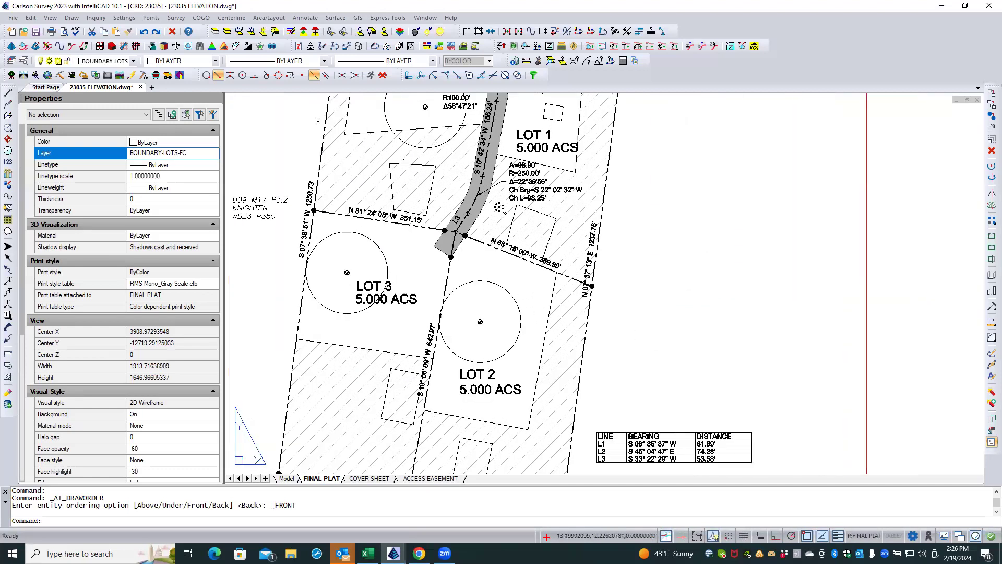
pyautogui.scroll(2, 496, 207)
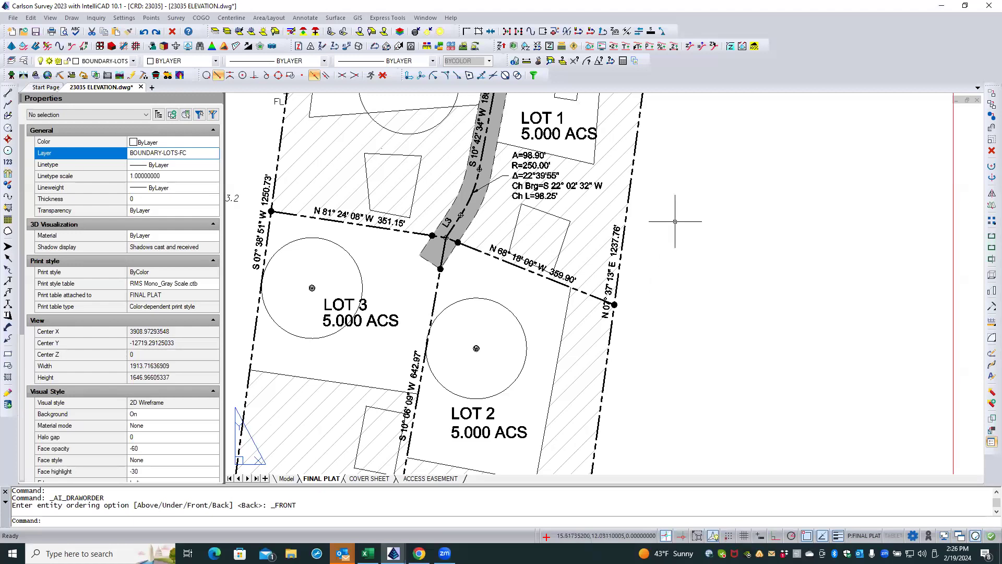
pyautogui.scroll(-2, 668, 224)
pyautogui.scroll(-3, 748, 228)
# - Check the layer of the four-sided outline in the hatched southern part of Lot 4, and deselect it
pyautogui.scroll(6, 613, 225)
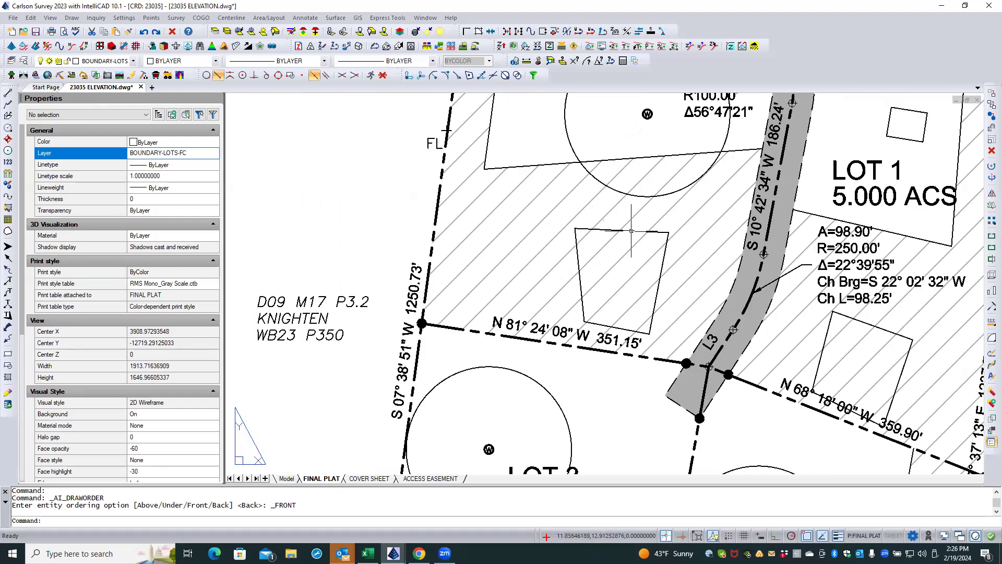
pyautogui.click(631, 230)
pyautogui.press('Escape')
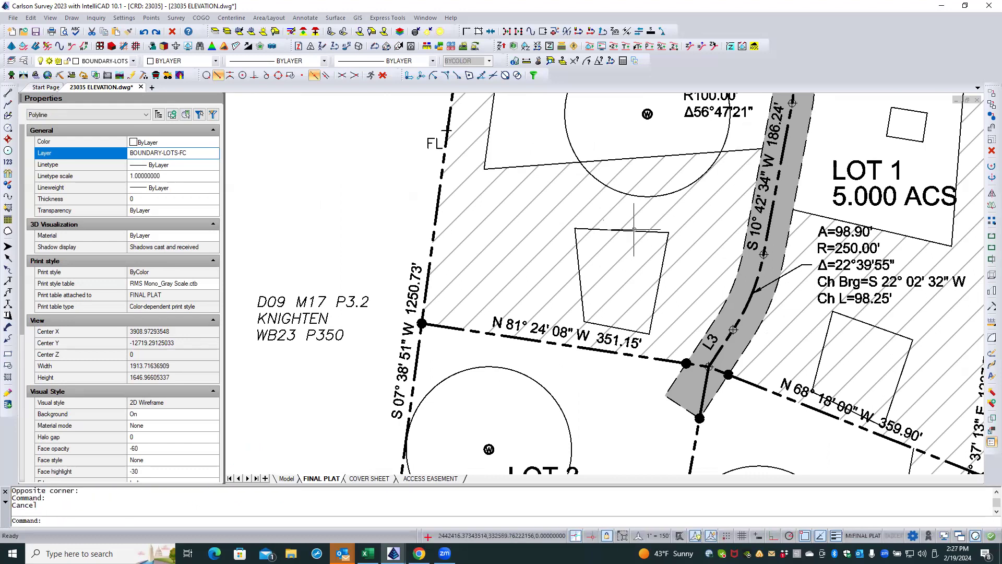
pyautogui.click(627, 231)
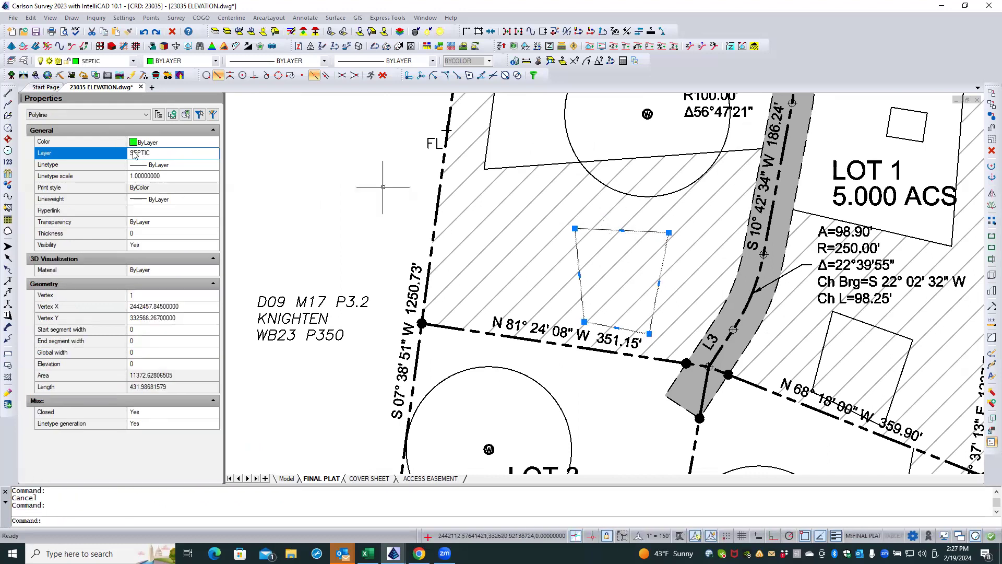
pyautogui.press('Escape')
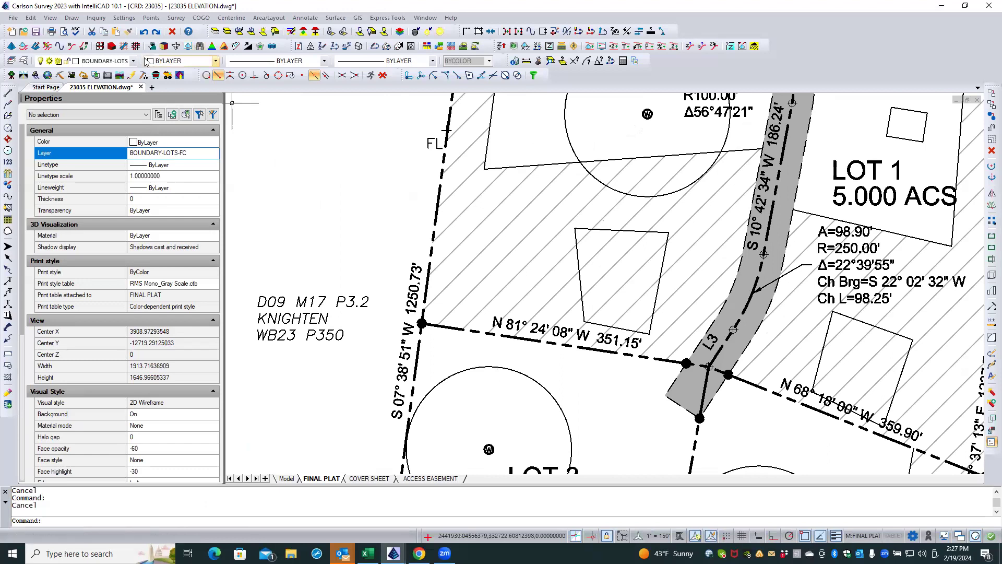
# - Set the SEPTIC layer's linetype to DASHED2 in the drawing's layer settings
pyautogui.click(23, 61)
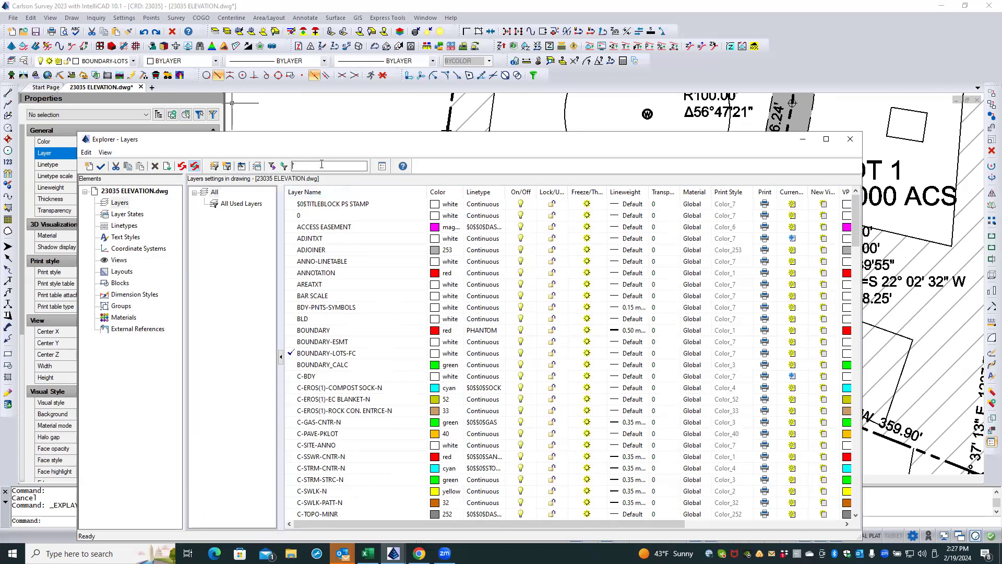
pyautogui.write('SEPT*')
pyautogui.click(490, 206)
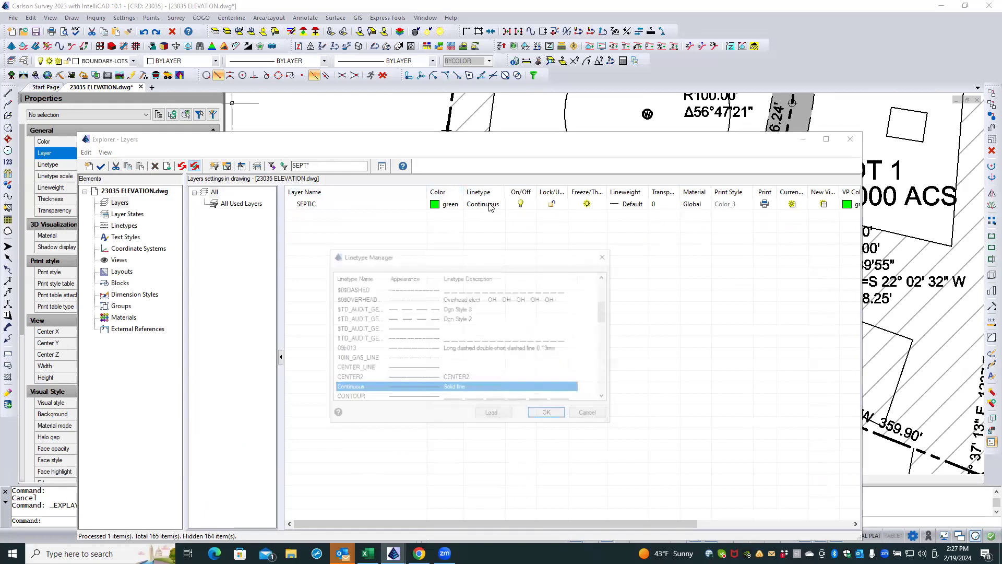
pyautogui.click(343, 290)
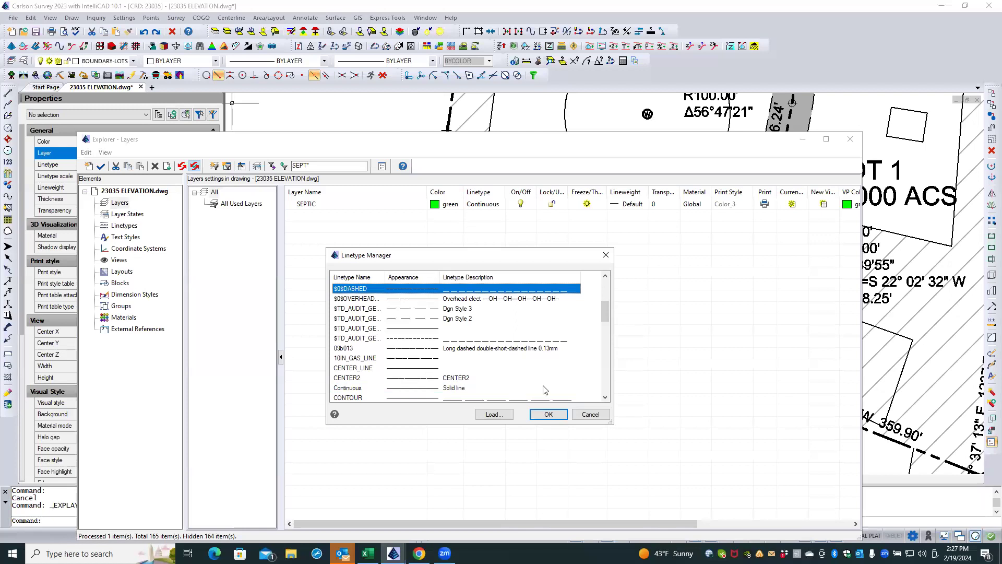
pyautogui.moveTo(607, 315); pyautogui.dragTo(607, 332)
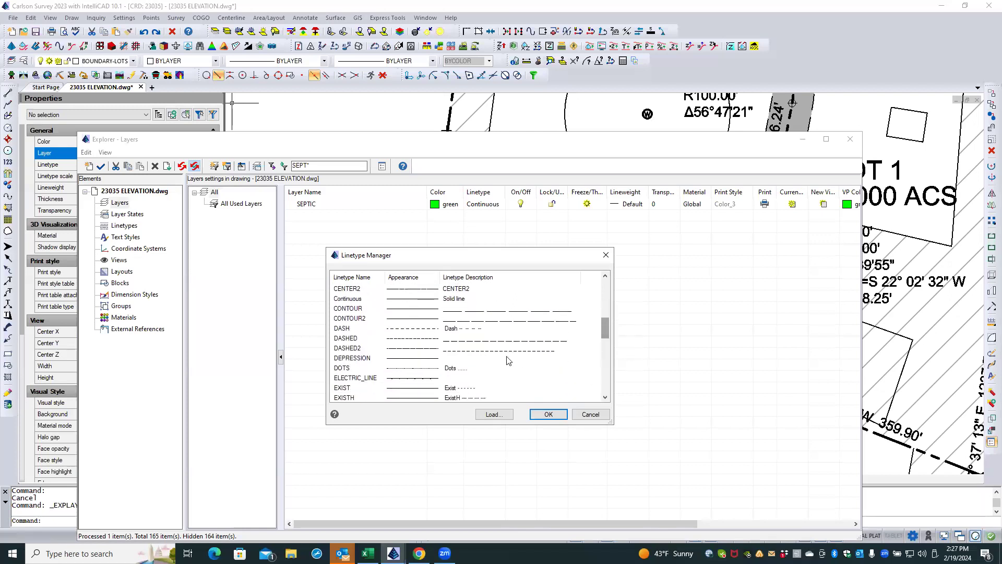
pyautogui.click(344, 349)
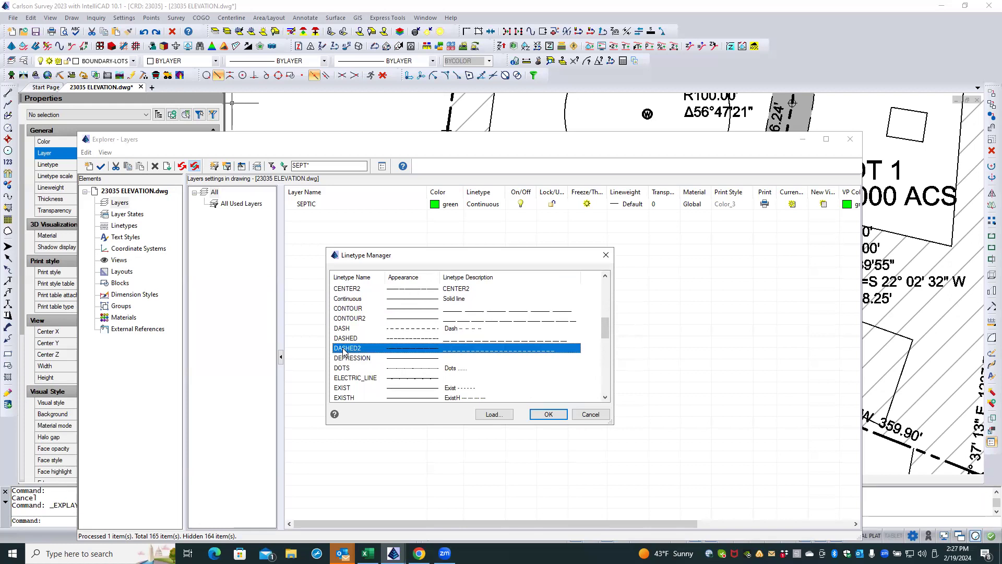
pyautogui.click(544, 415)
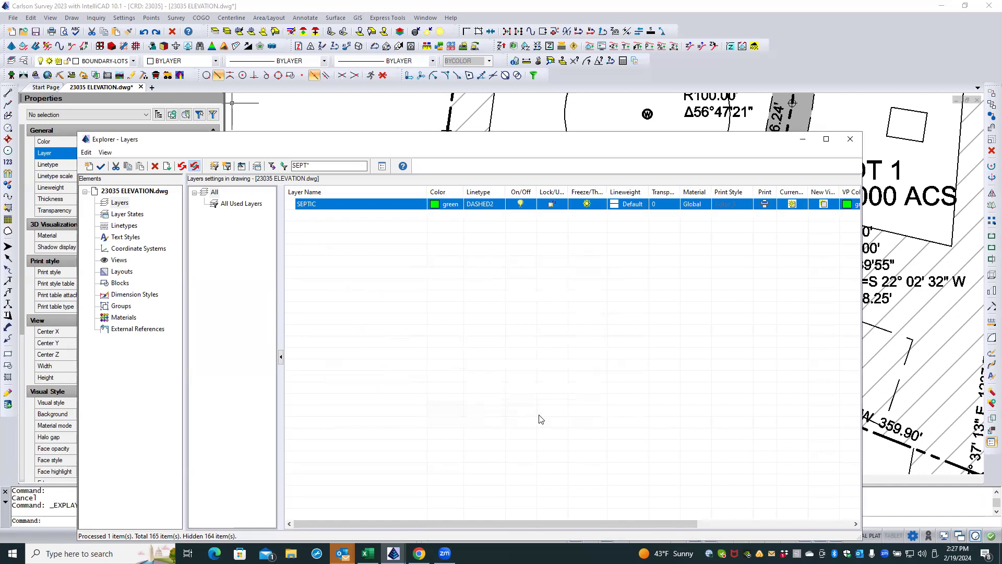
pyautogui.click(850, 139)
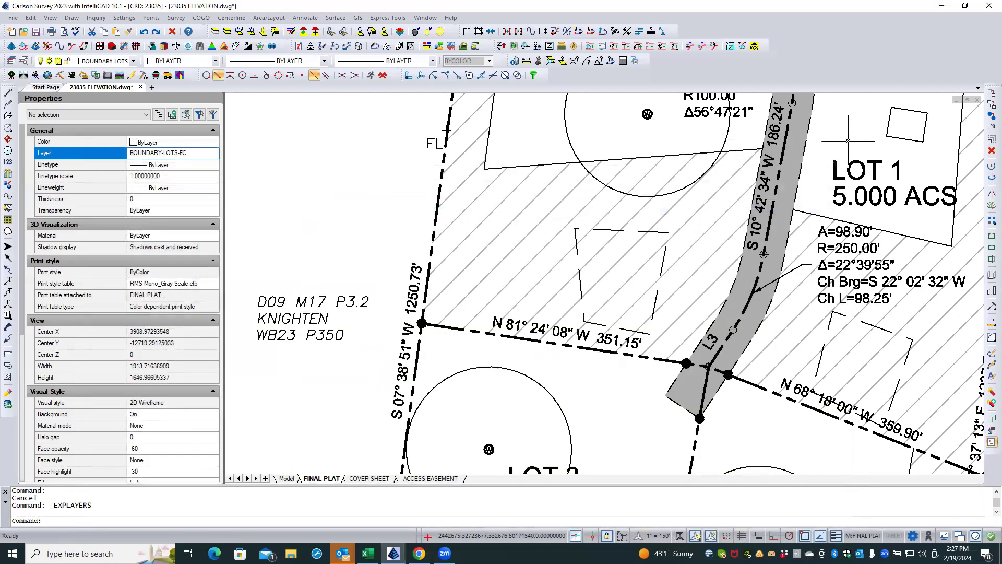
# - Select all the septic area outlines through the one in Lot 4 and set their linetype generation to No
pyautogui.click(601, 229)
pyautogui.rightClick(340, 197)
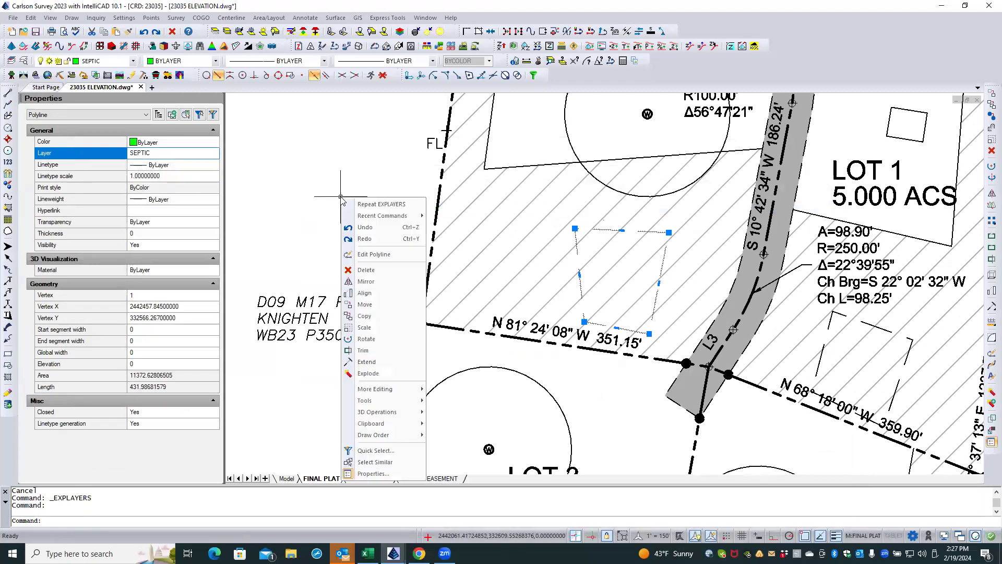
pyautogui.click(383, 462)
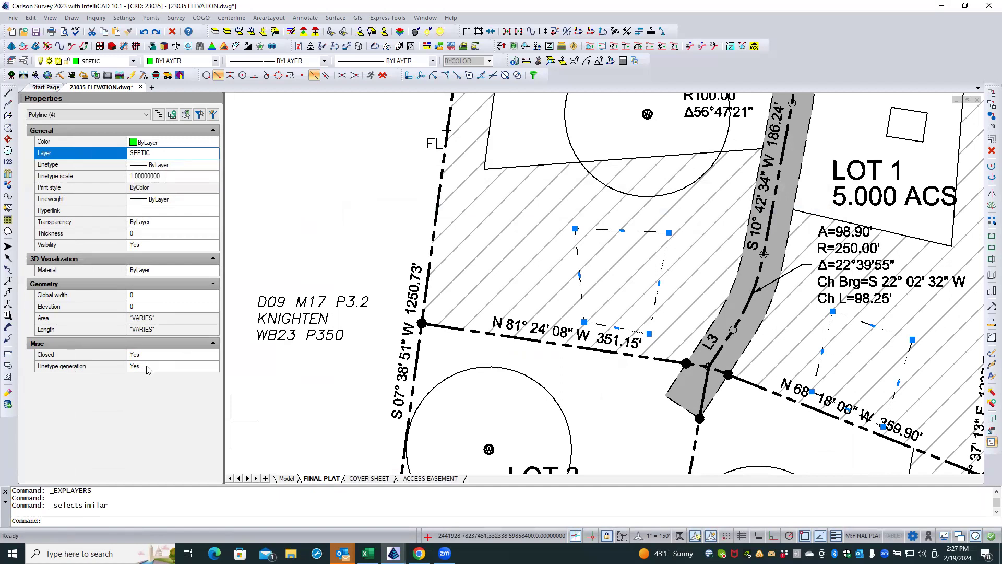
pyautogui.click(146, 369)
pyautogui.click(149, 368)
pyautogui.click(145, 378)
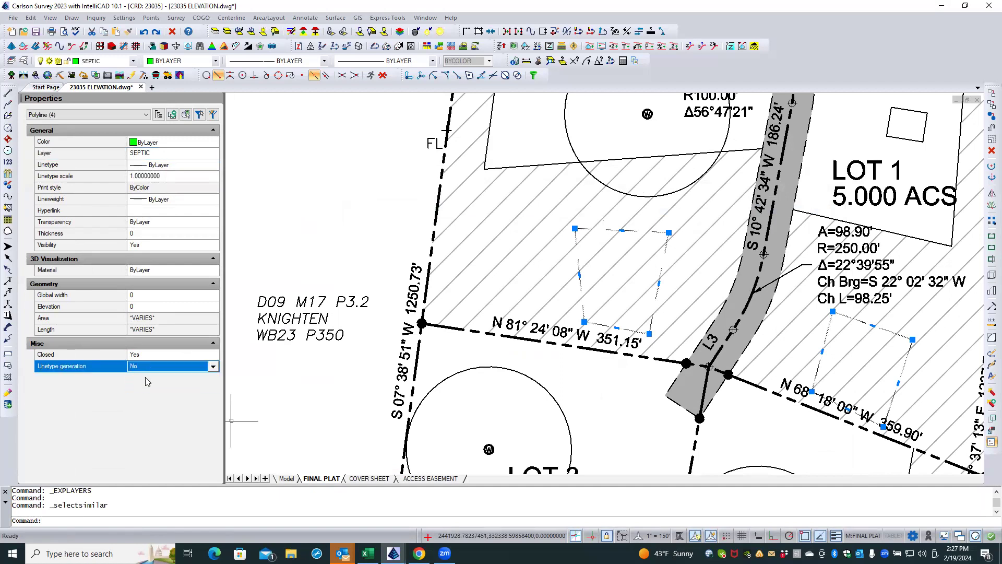
# - Set the linetype scale of the selected septic outlines to 0.256 and deselect them
pyautogui.click(171, 176)
pyautogui.press('BackSpace')
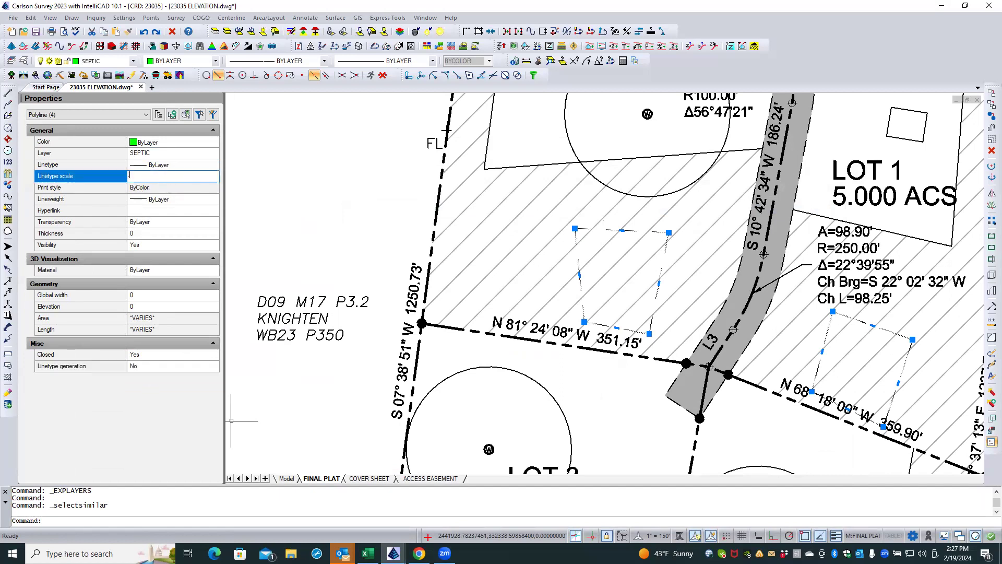
pyautogui.write('.256')
pyautogui.press('Return')
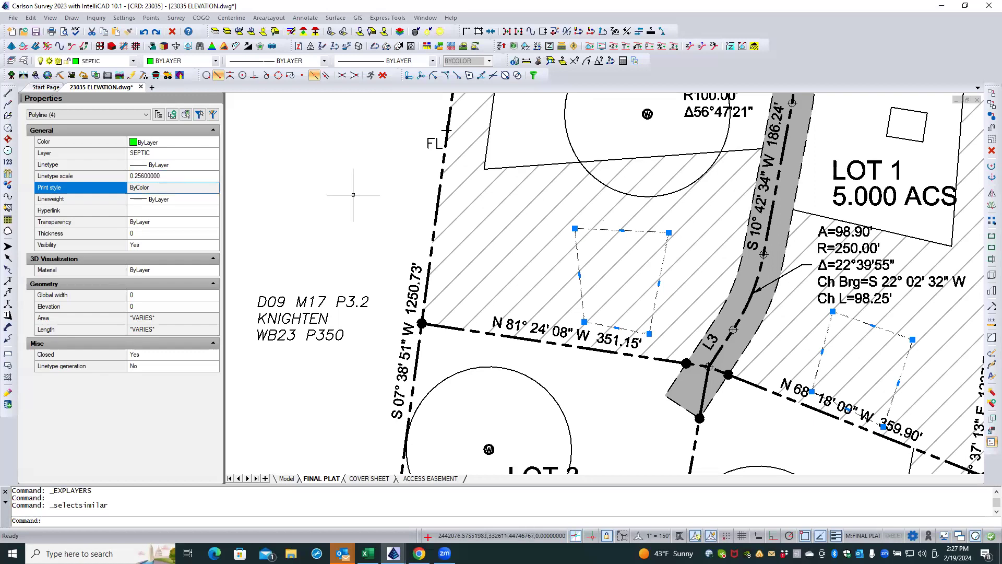
pyautogui.press('Escape')
pyautogui.press('Escape')
# - Check the layer of the small building outline in Lot 1, and deselect it
pyautogui.scroll(-5, 368, 211)
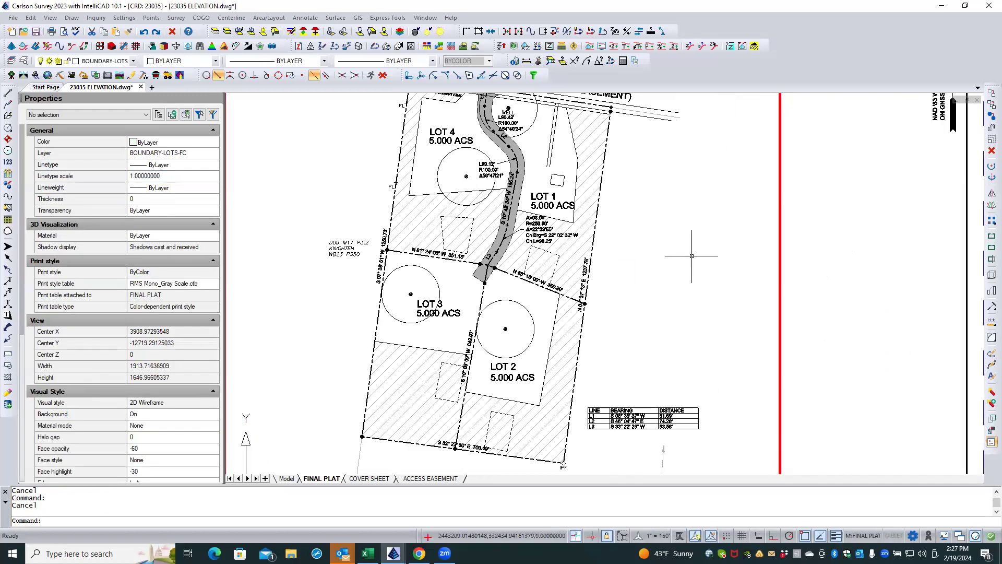
pyautogui.scroll(1, 559, 168)
pyautogui.scroll(2, 559, 168)
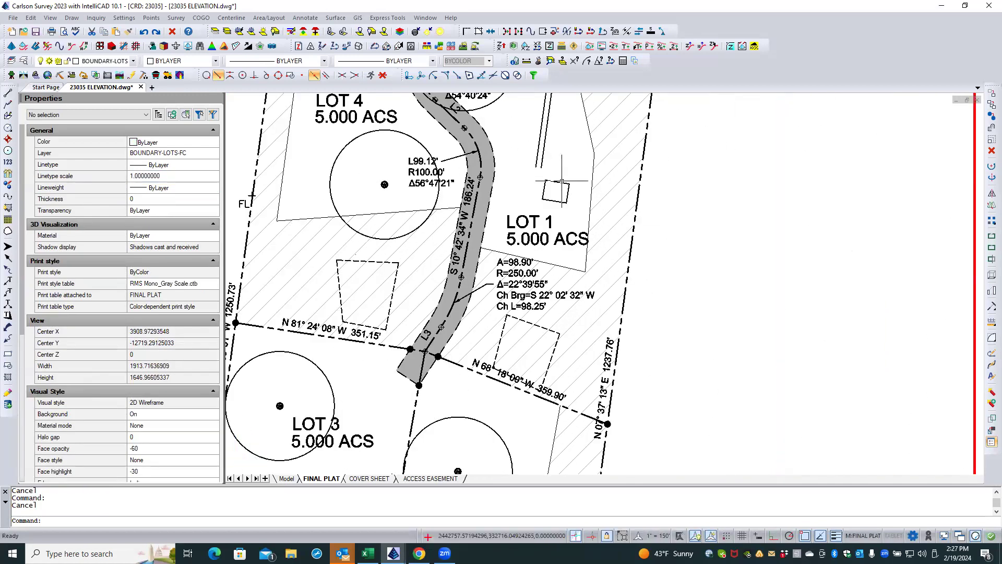
pyautogui.click(561, 182)
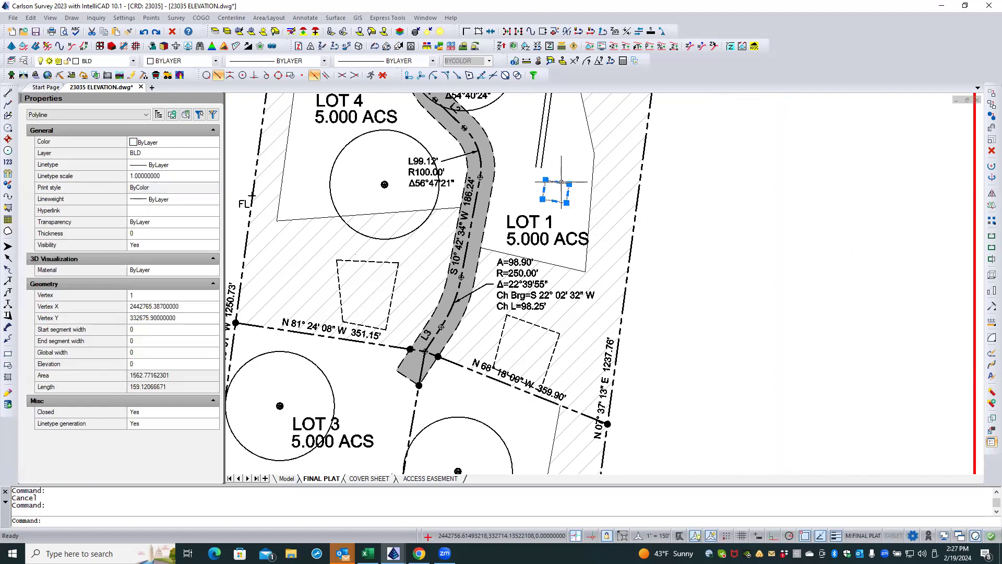
pyautogui.press('Escape')
# - Review the dashed septic outlines and other linework across the four lots and compare them with the plat legend
pyautogui.scroll(-4, 694, 269)
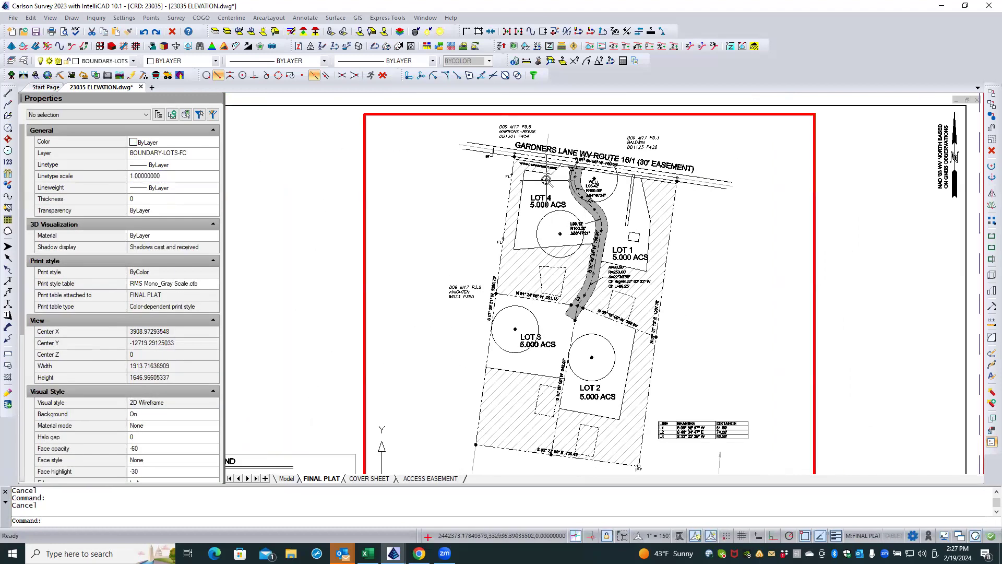
pyautogui.scroll(2, 546, 180)
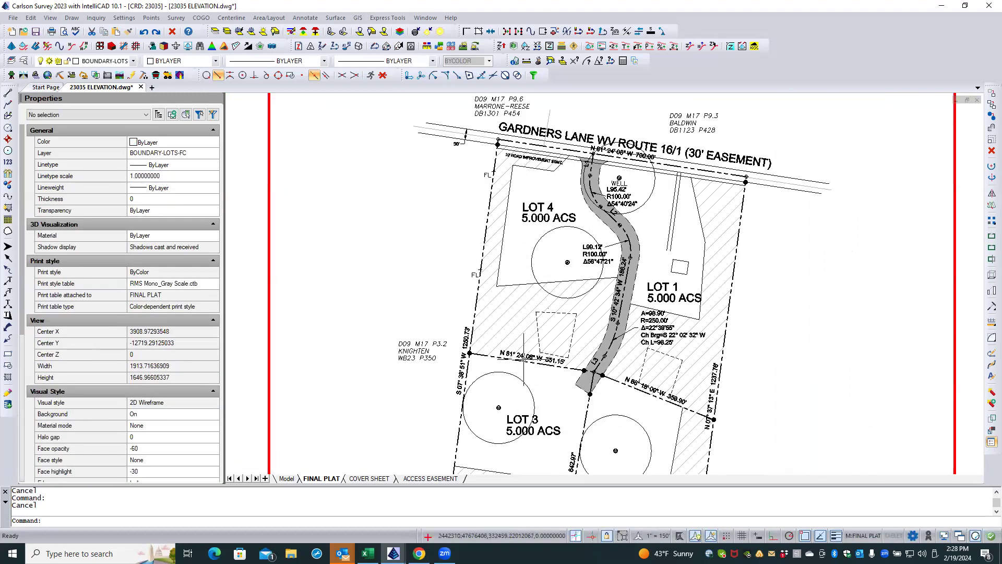
pyautogui.scroll(-3, 570, 231)
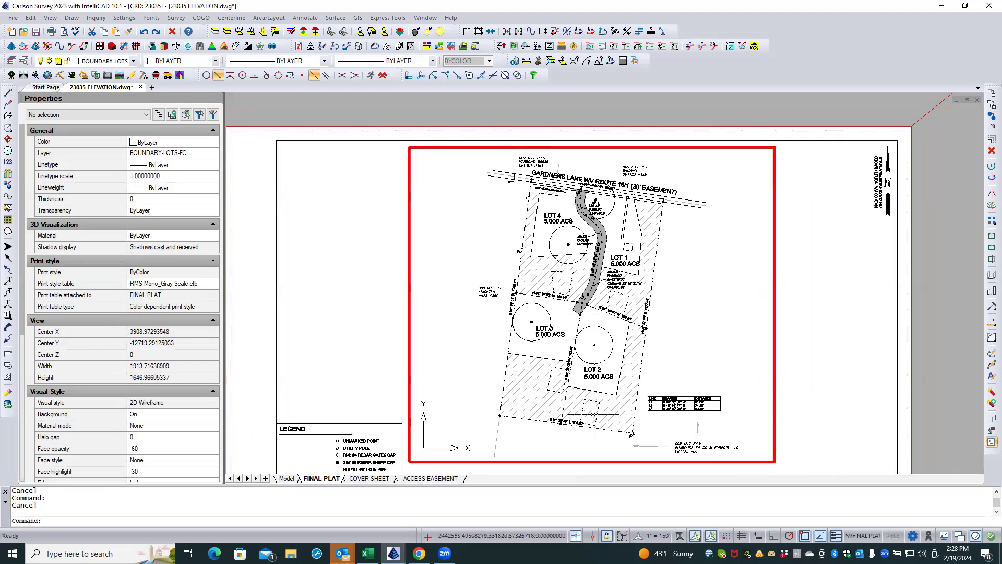
pyautogui.scroll(4, 548, 432)
pyautogui.scroll(-3, 542, 433)
pyautogui.doubleClick(542, 434)
pyautogui.scroll(-2, 543, 434)
pyautogui.doubleClick(689, 313)
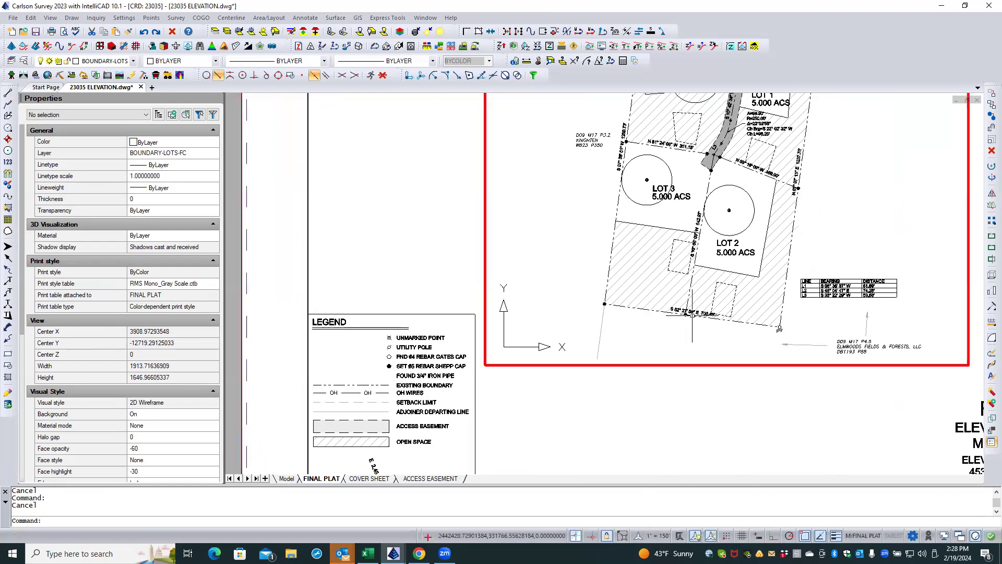
pyautogui.click(673, 271)
pyautogui.press('Escape')
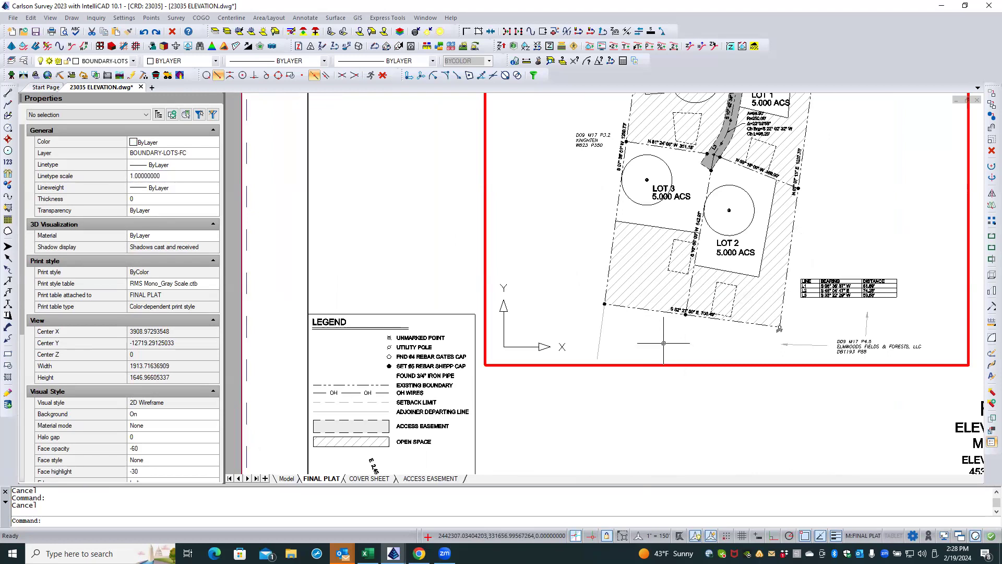
# - Copy the dashed septic outline in Lot 2 from model space to paper space with CHSPACE
pyautogui.write('CHSPACE')
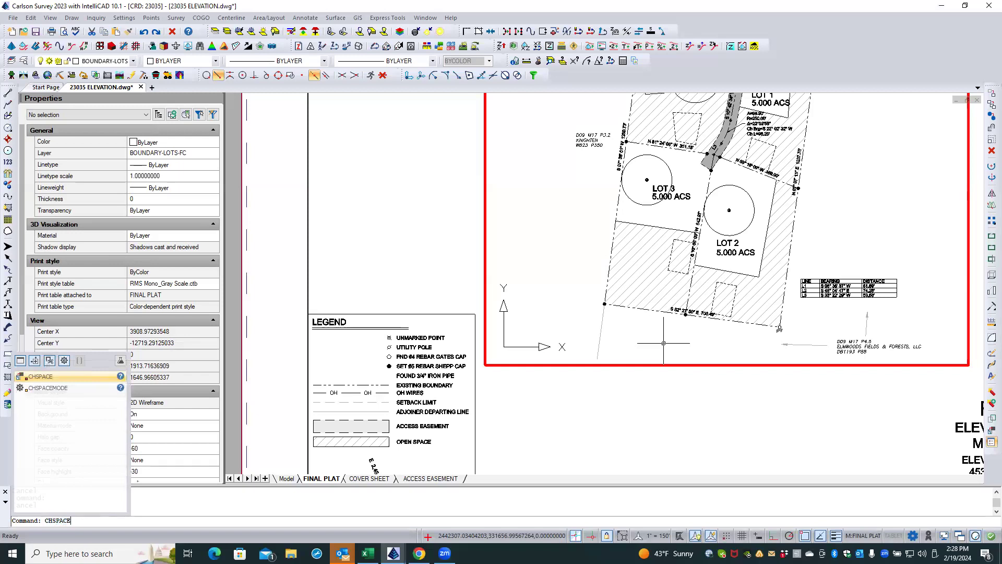
pyautogui.press('Return')
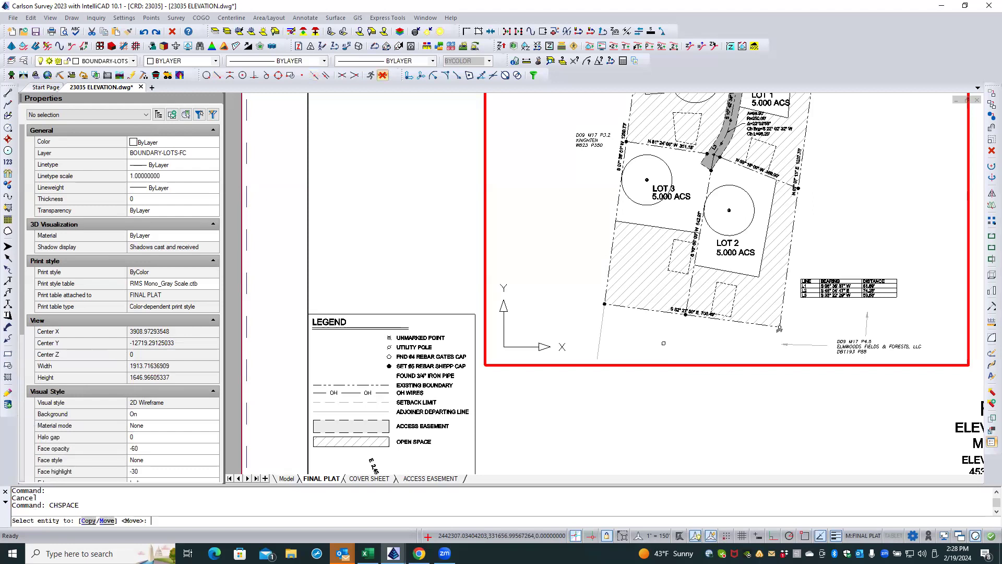
pyautogui.write('C')
pyautogui.press('Return')
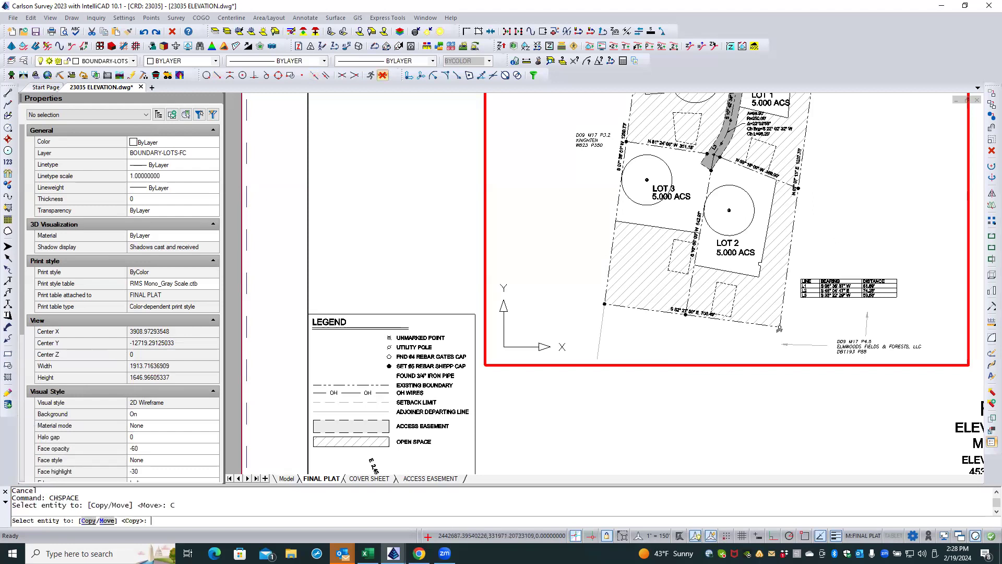
pyautogui.click(732, 276)
pyautogui.press('Return')
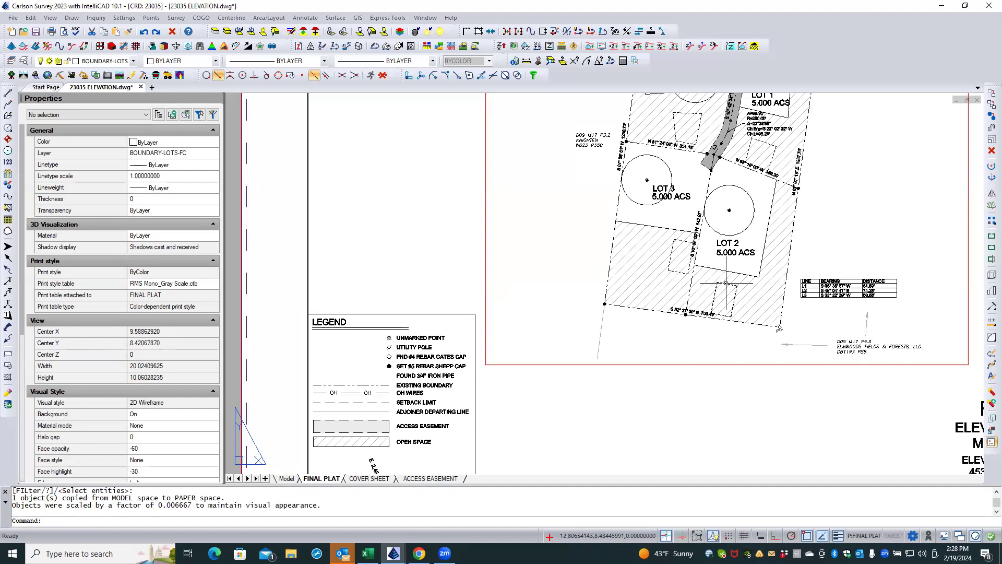
# - Move the paper space copy of the septic outline out of the viewport to the blank area beside the legend
pyautogui.click(726, 283)
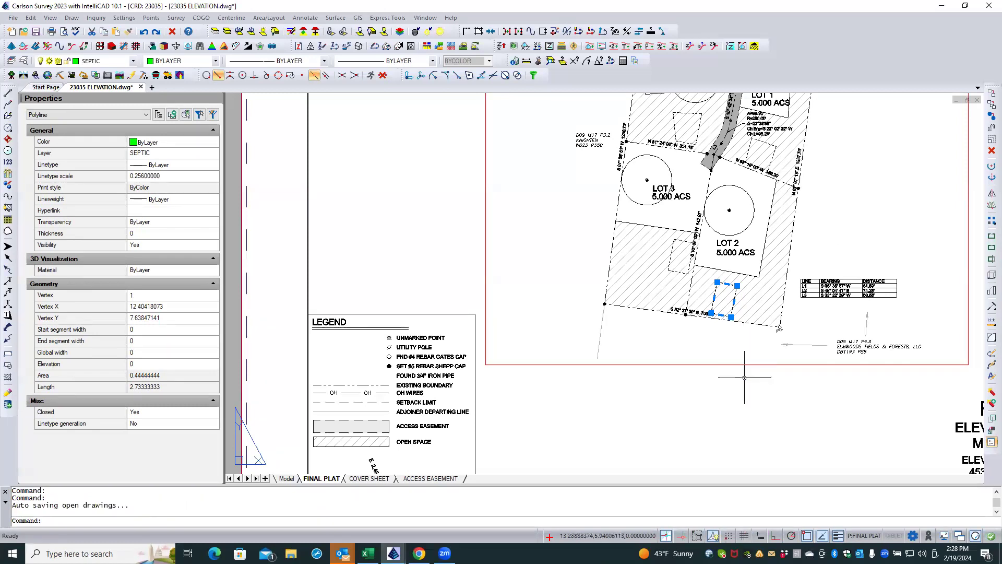
pyautogui.write('M')
pyautogui.press('Return')
pyautogui.click(763, 388)
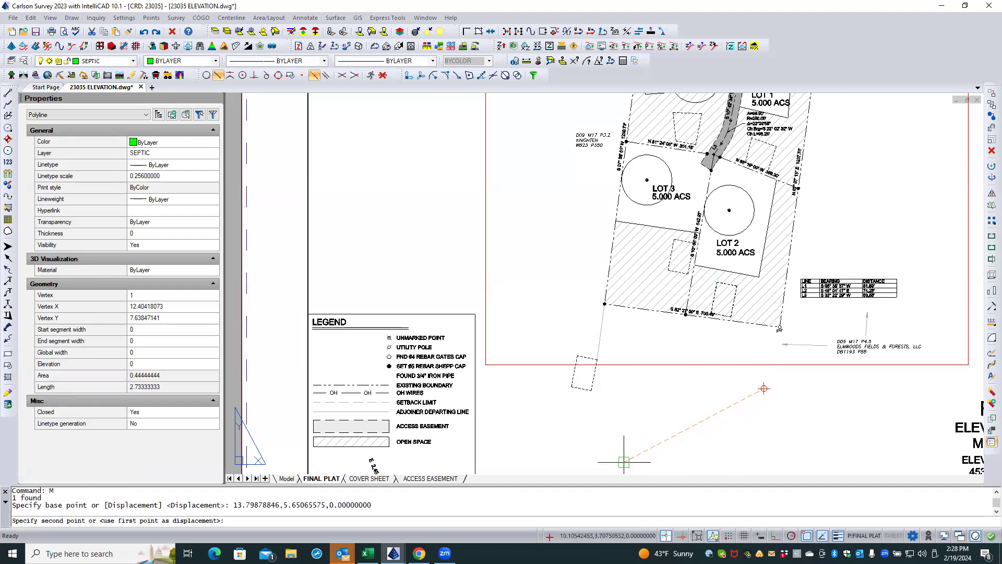
pyautogui.click(571, 472)
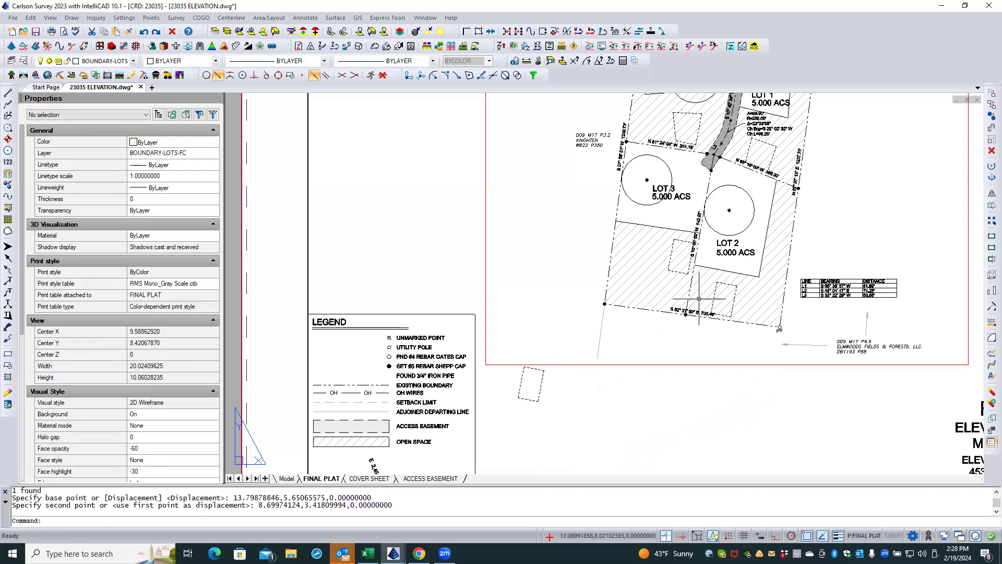
# - Try to move the legend title and the entries above the access easement up by one row, and undo the move
pyautogui.scroll(5, 506, 385)
pyautogui.scroll(-4, 642, 344)
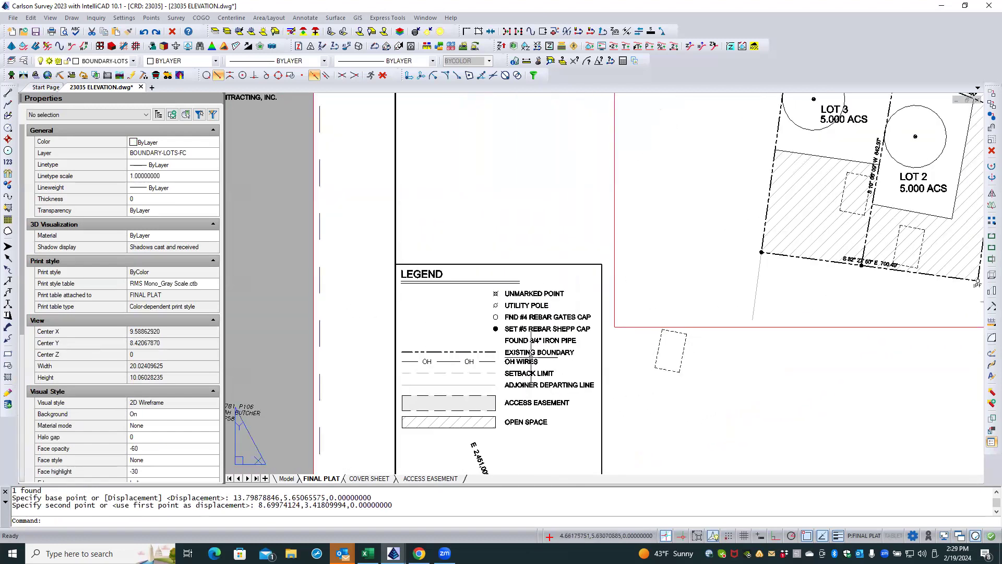
pyautogui.scroll(2, 502, 358)
pyautogui.scroll(-3, 691, 355)
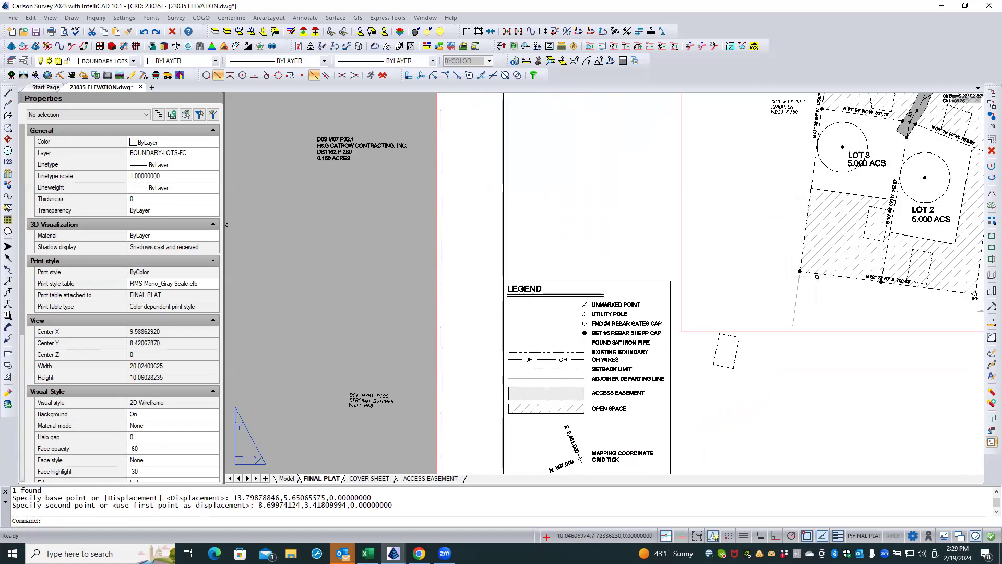
pyautogui.click(492, 260)
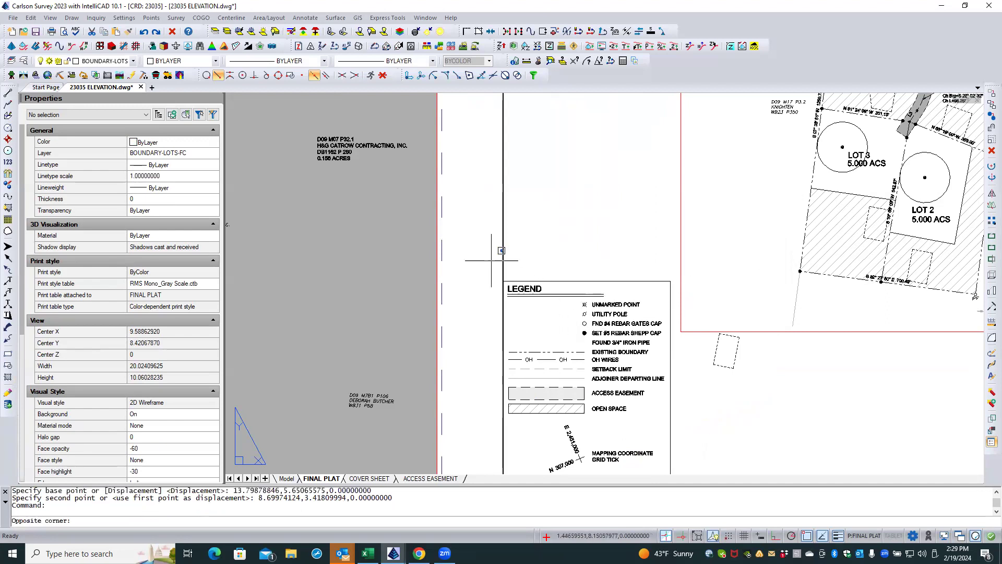
pyautogui.click(674, 384)
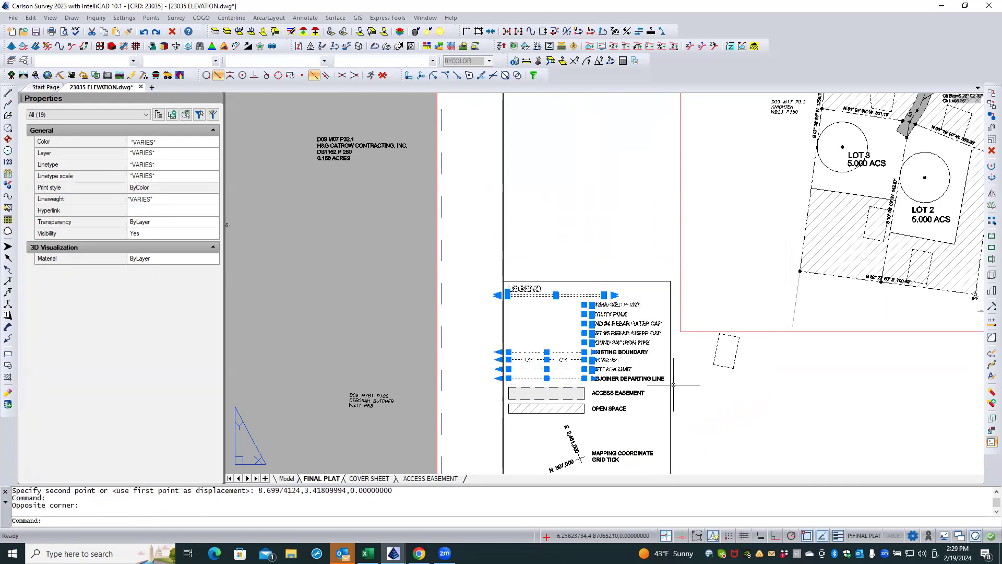
pyautogui.rightClick(551, 221)
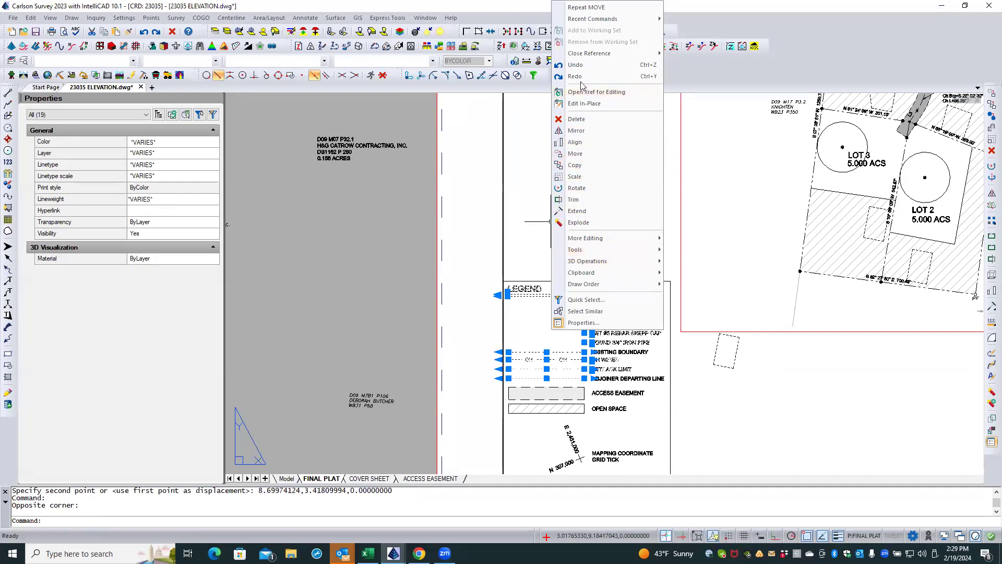
pyautogui.moveTo(604, 243)
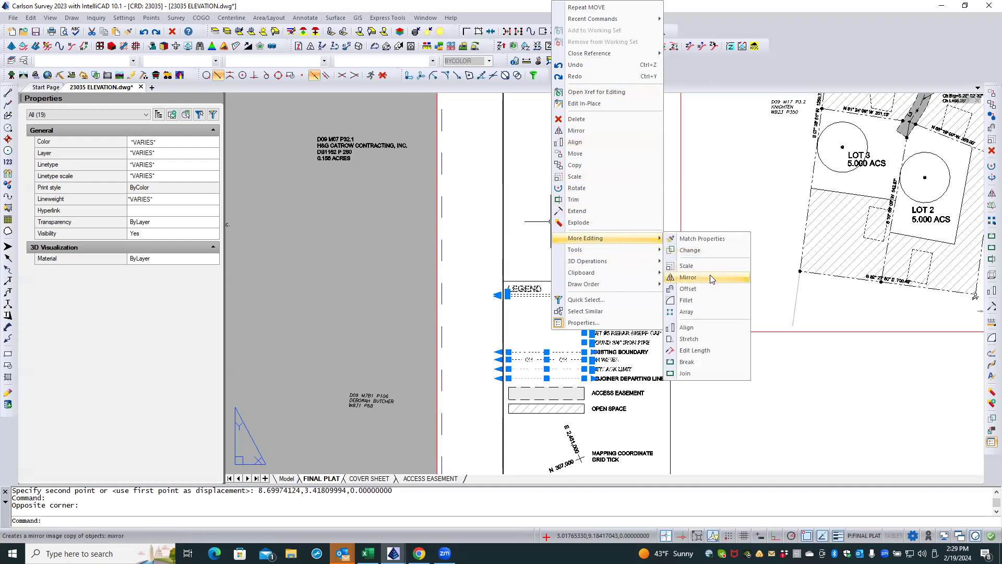
pyautogui.click(574, 153)
pyautogui.scroll(3, 519, 342)
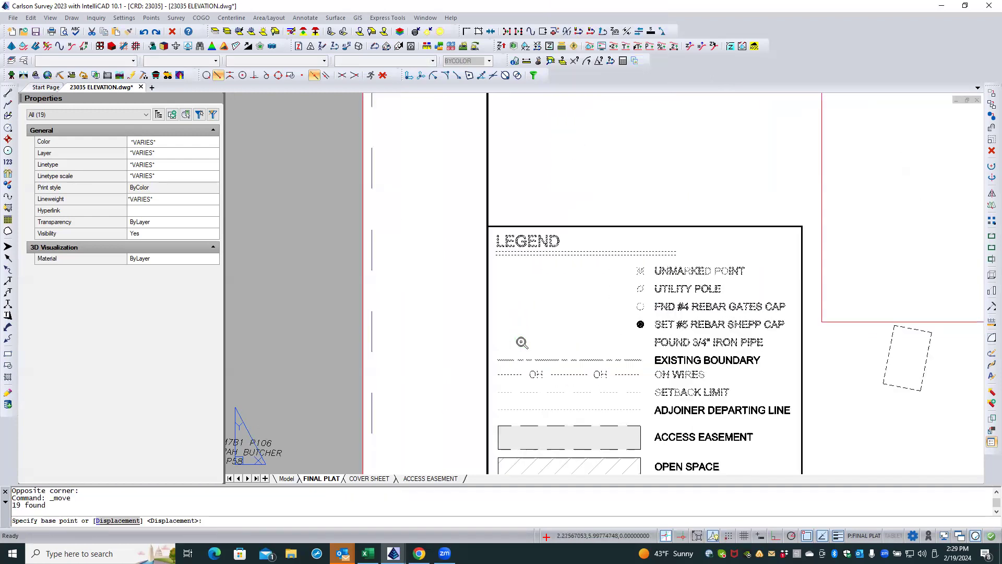
pyautogui.click(497, 409)
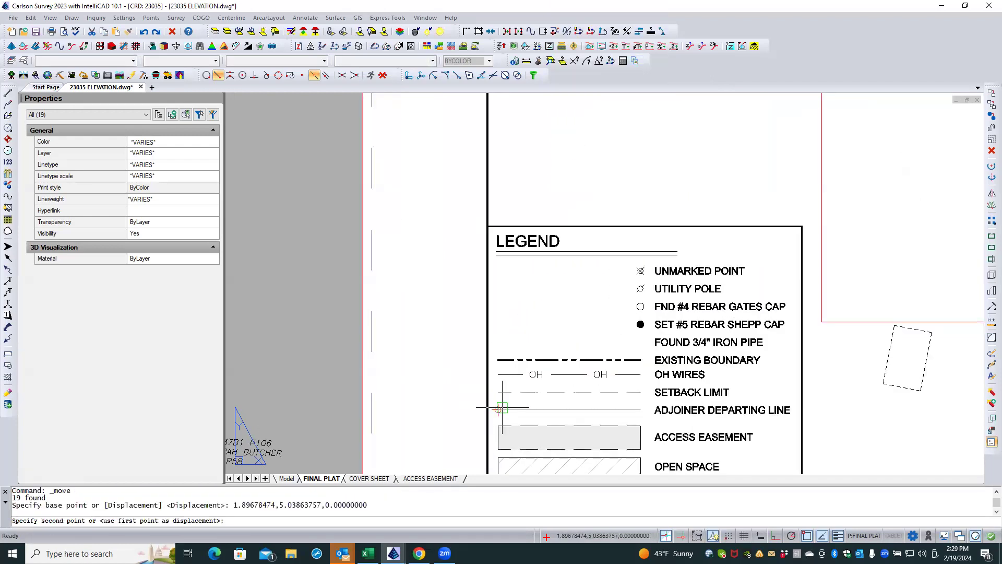
pyautogui.click(498, 391)
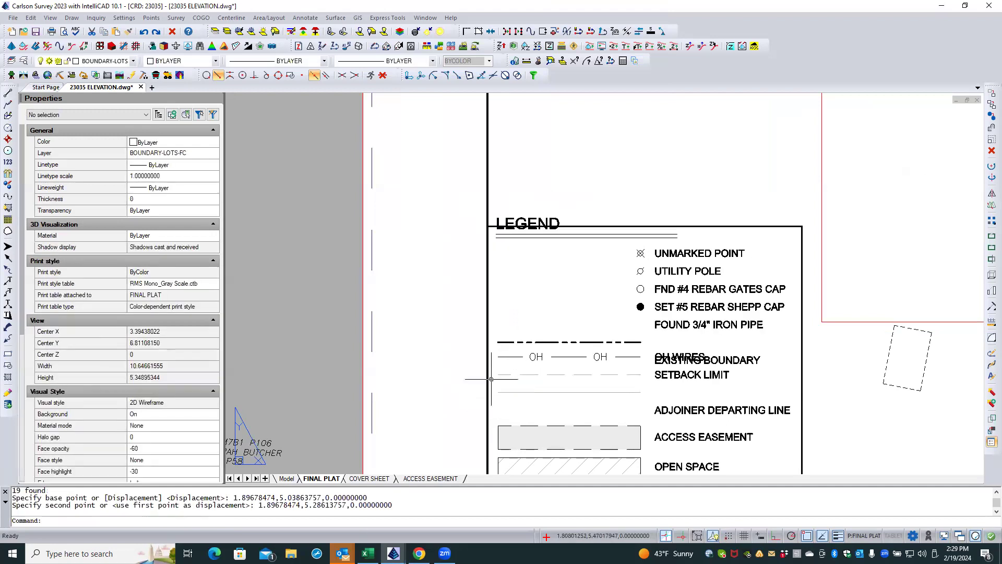
pyautogui.write('u')
pyautogui.press('Return')
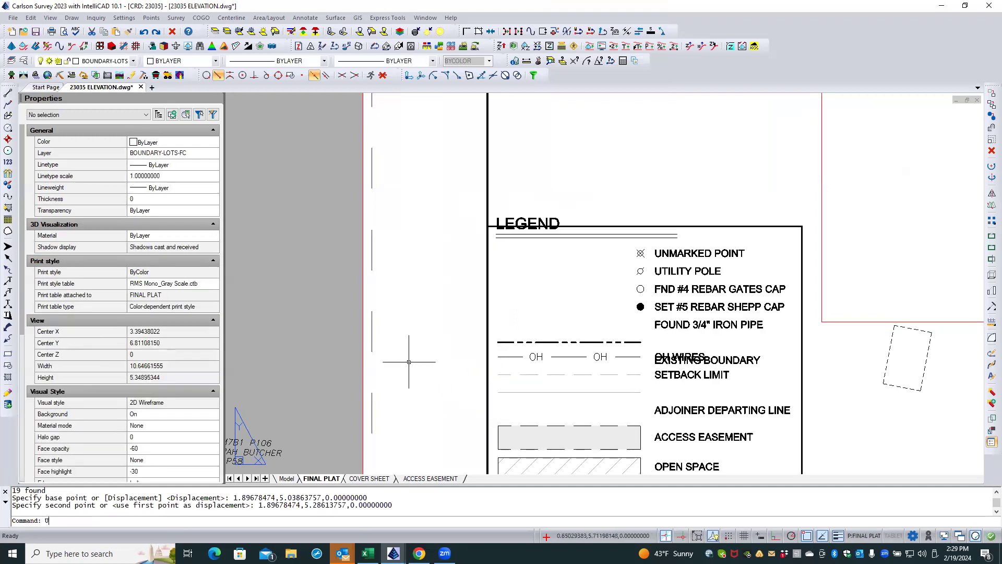
# - Move the legend title and all entries from unmarked point through adjoiner departing line, labels included, up by one row
pyautogui.scroll(-3, 409, 360)
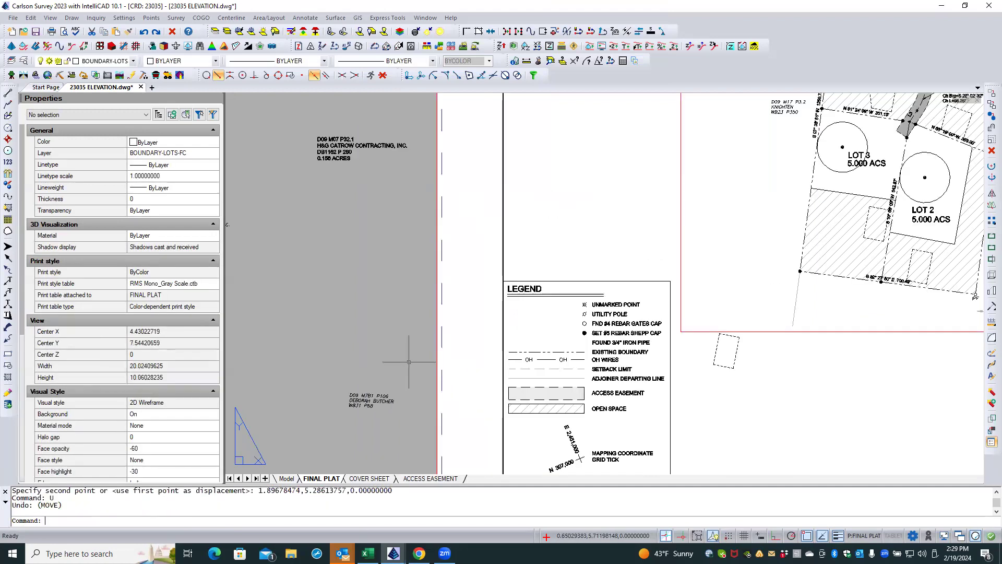
pyautogui.click(487, 266)
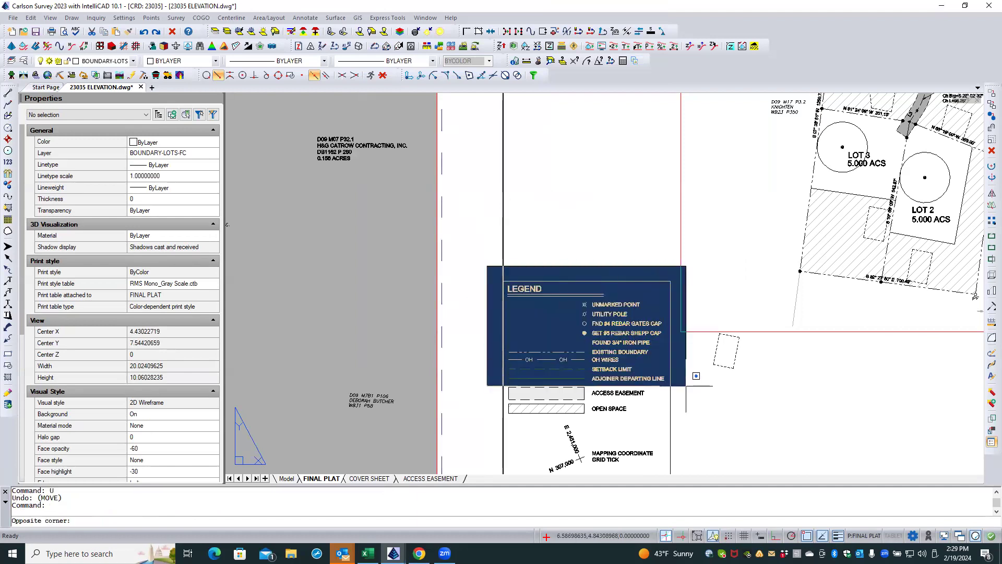
pyautogui.click(687, 383)
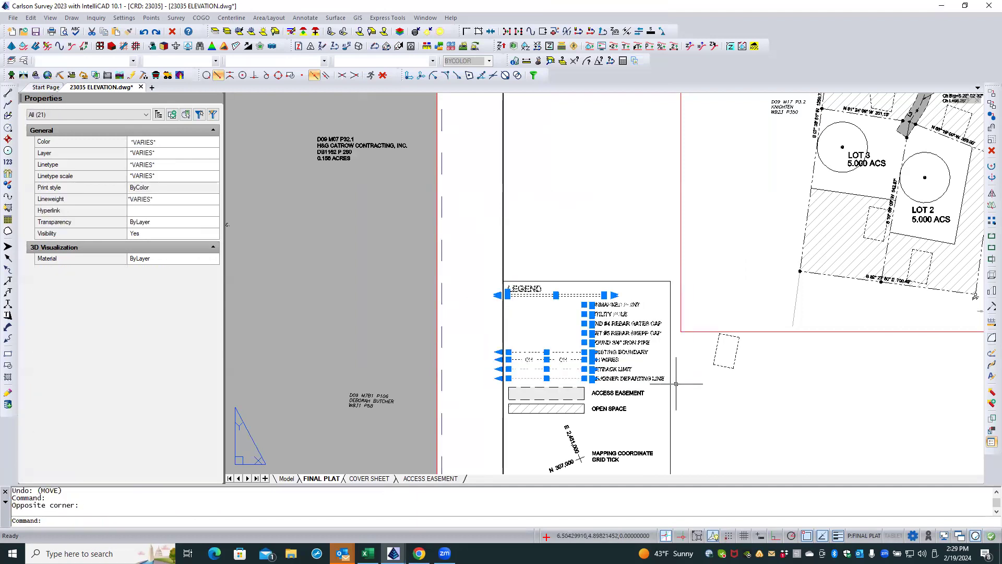
pyautogui.scroll(1, 637, 323)
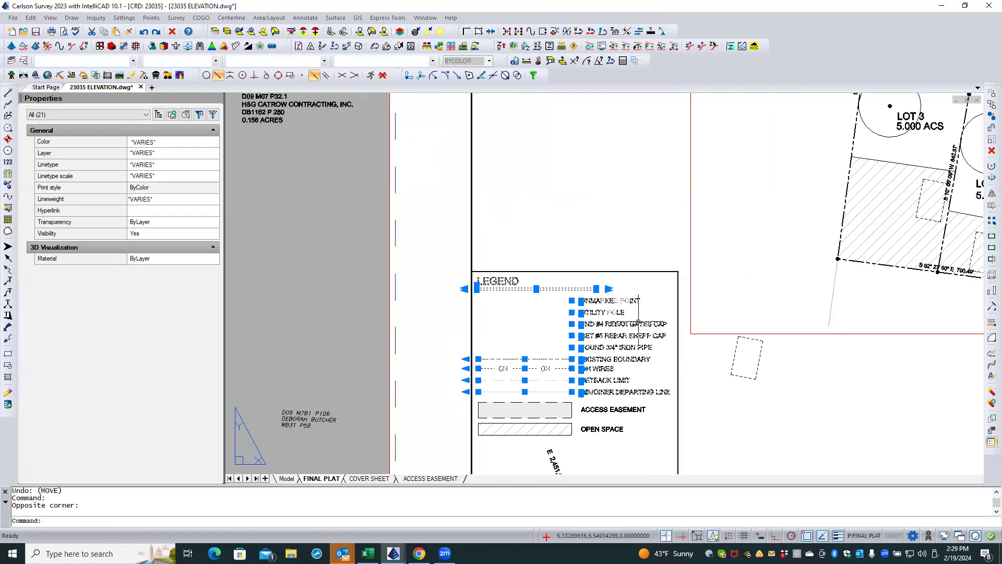
pyautogui.write('m')
pyautogui.press('Return')
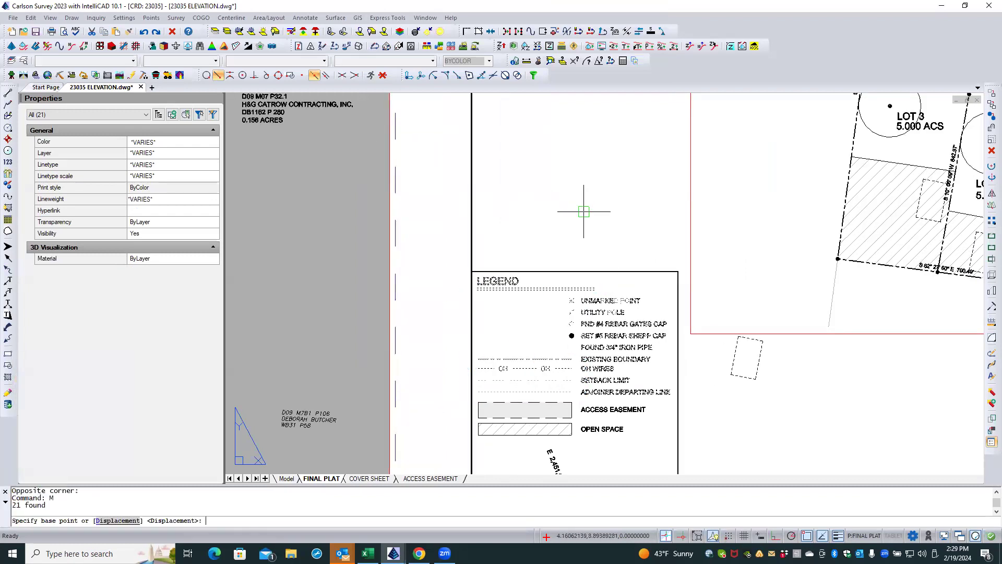
pyautogui.click(561, 391)
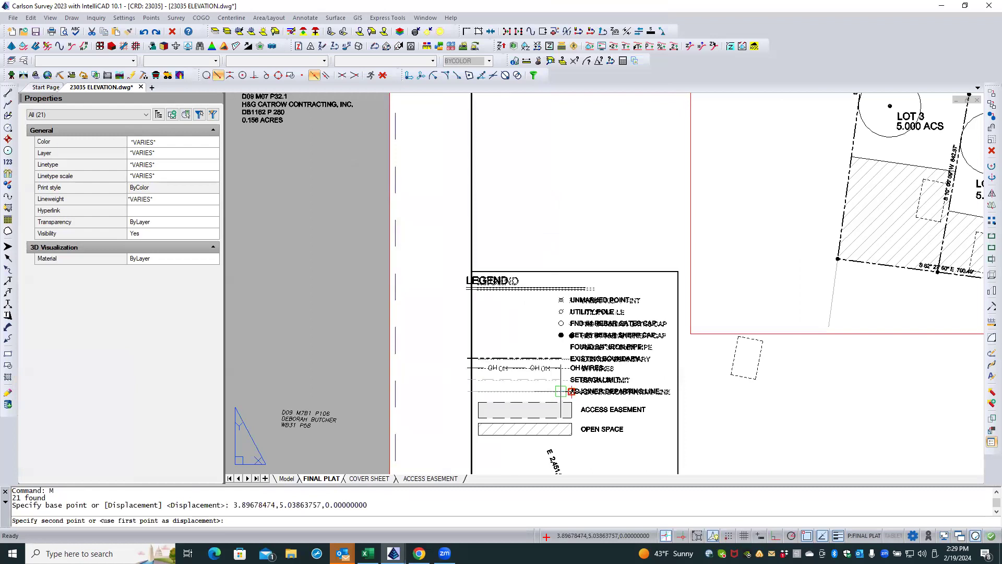
pyautogui.click(557, 380)
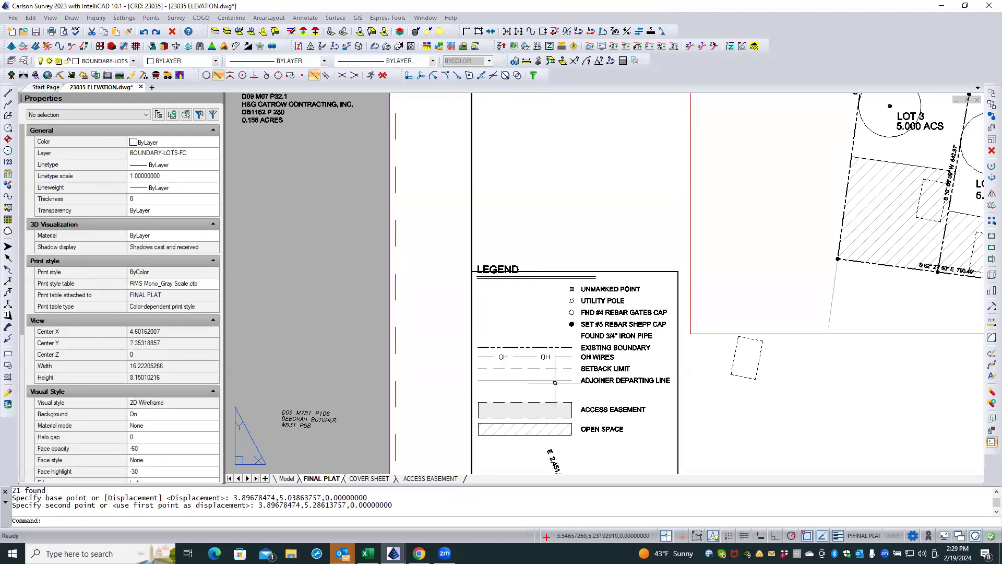
# - Copy the adjoiner departing line sample and its label one row down into the gap above the access easement
pyautogui.scroll(3, 597, 390)
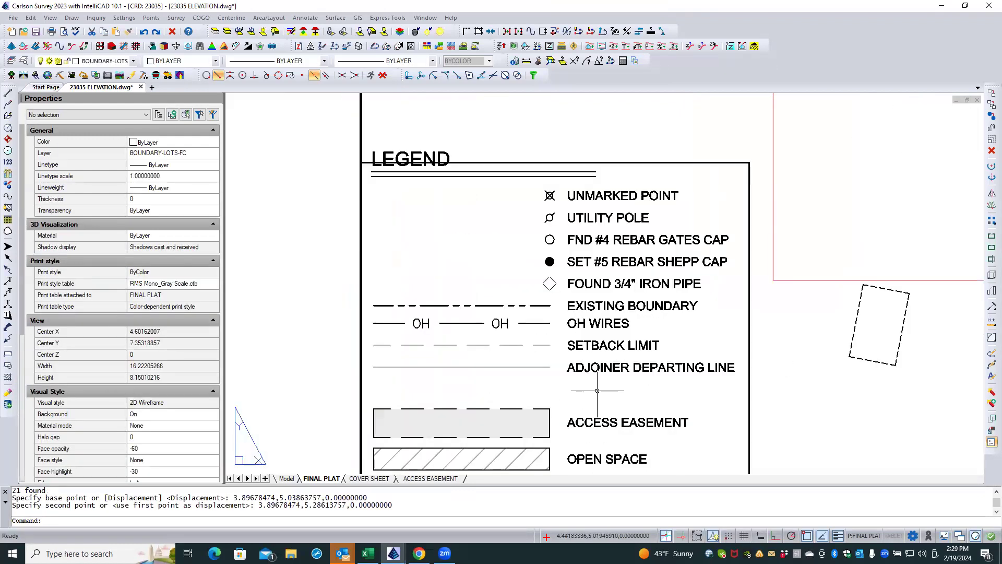
pyautogui.click(566, 353)
pyautogui.click(517, 387)
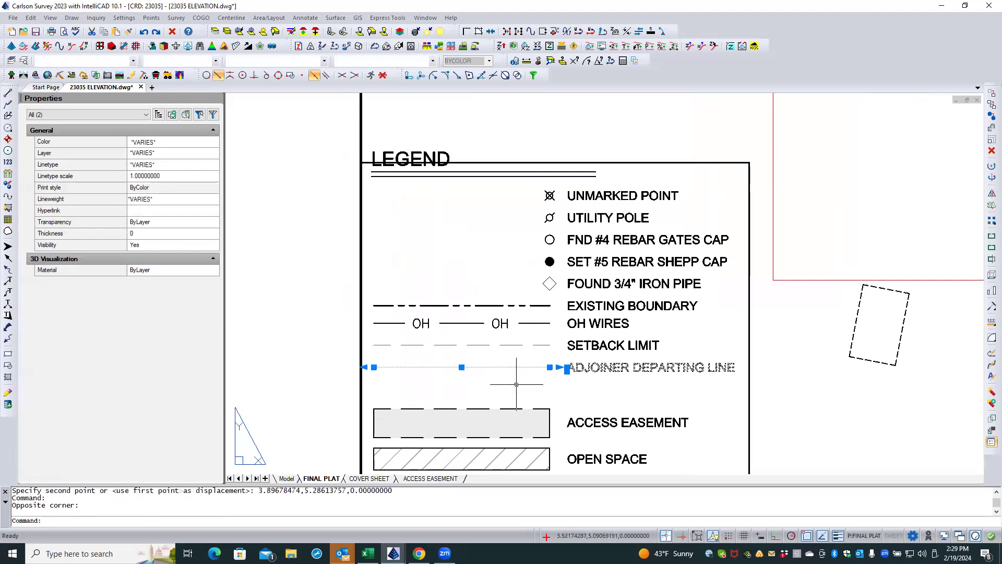
pyautogui.rightClick(489, 118)
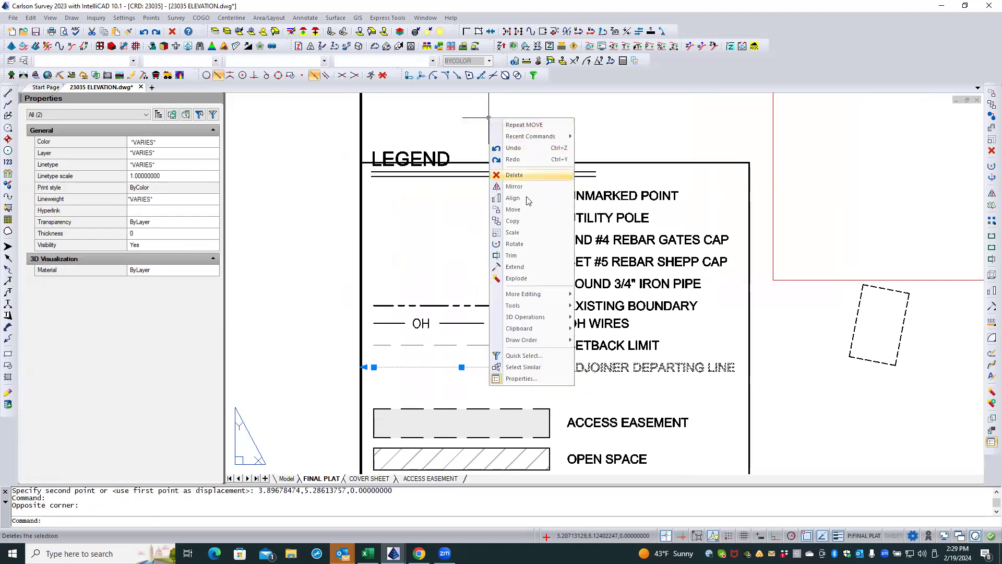
pyautogui.click(517, 221)
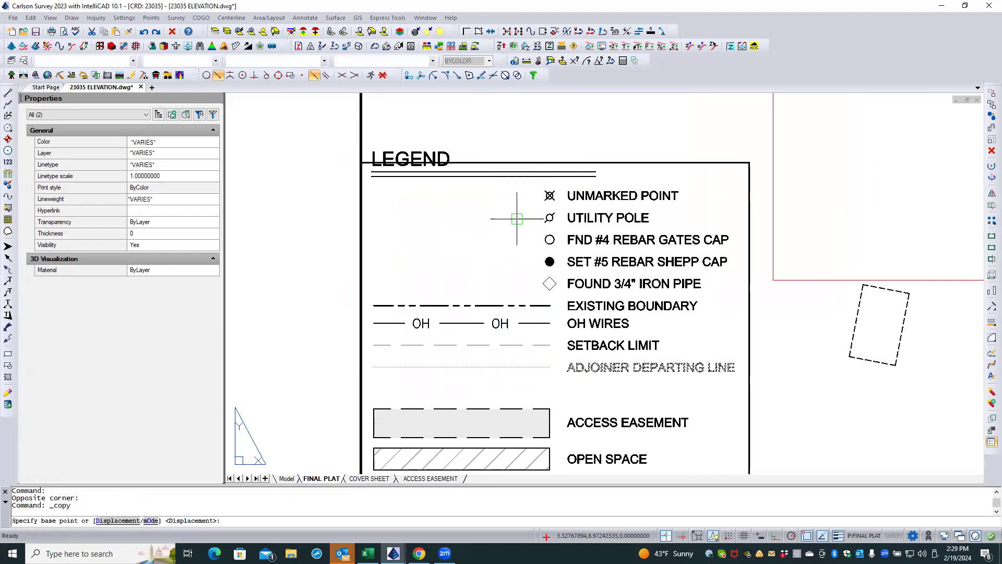
pyautogui.click(550, 345)
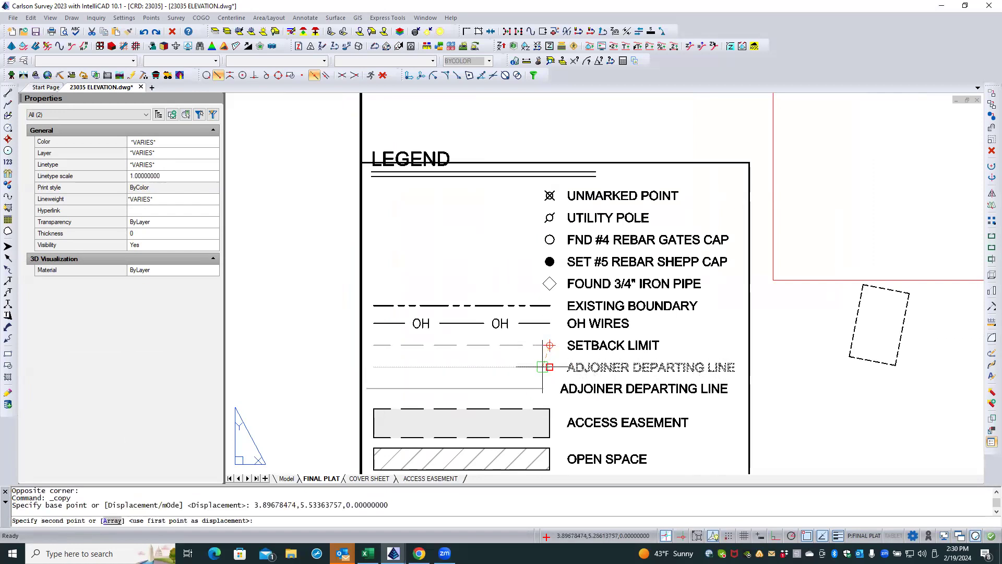
pyautogui.click(549, 367)
pyautogui.press('Return')
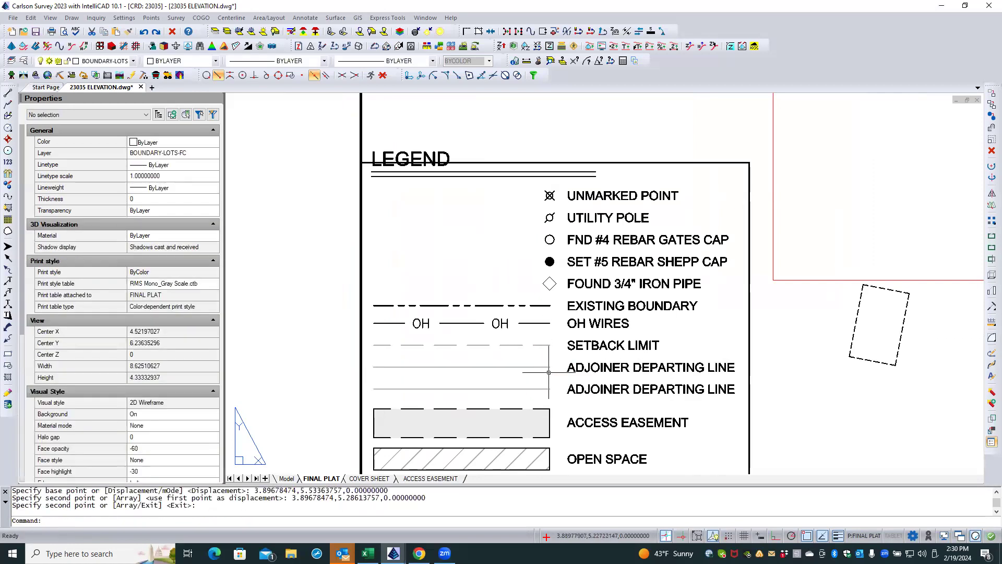
# - Change the copied legend label to "SEPTIC RESERVE AREA" and end text editing
pyautogui.doubleClick(577, 394)
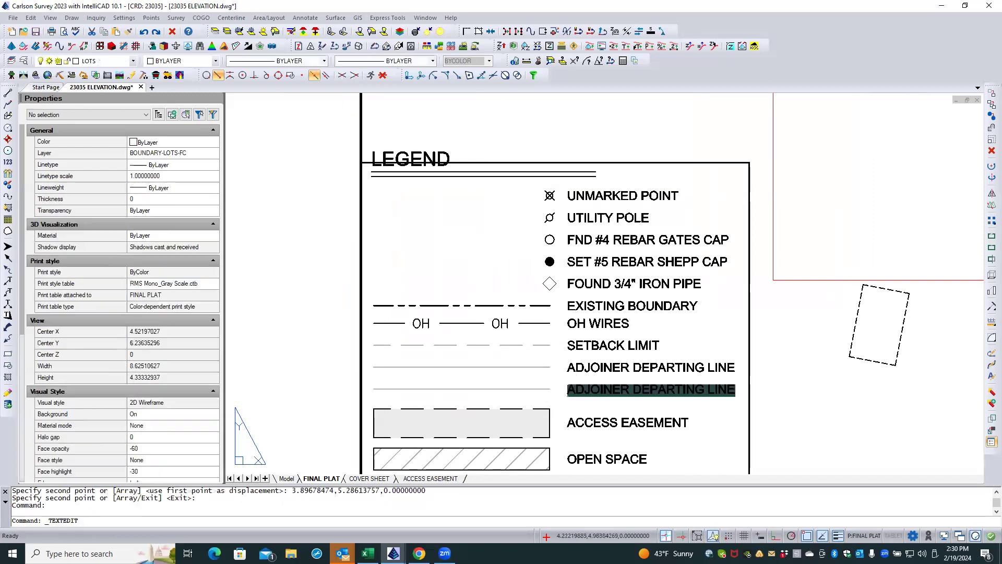
pyautogui.write('SEP')
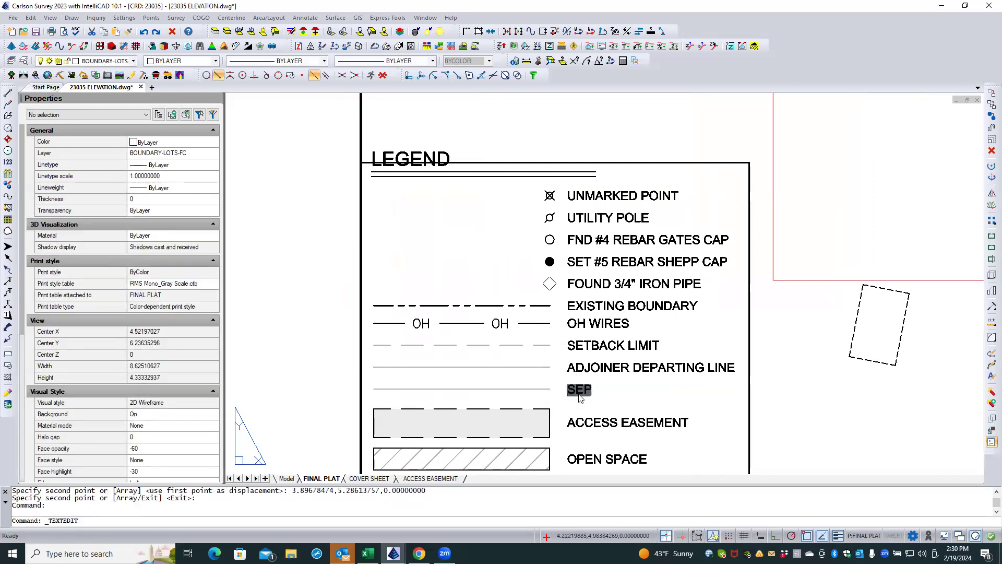
pyautogui.write('TIC RESERVE AREA')
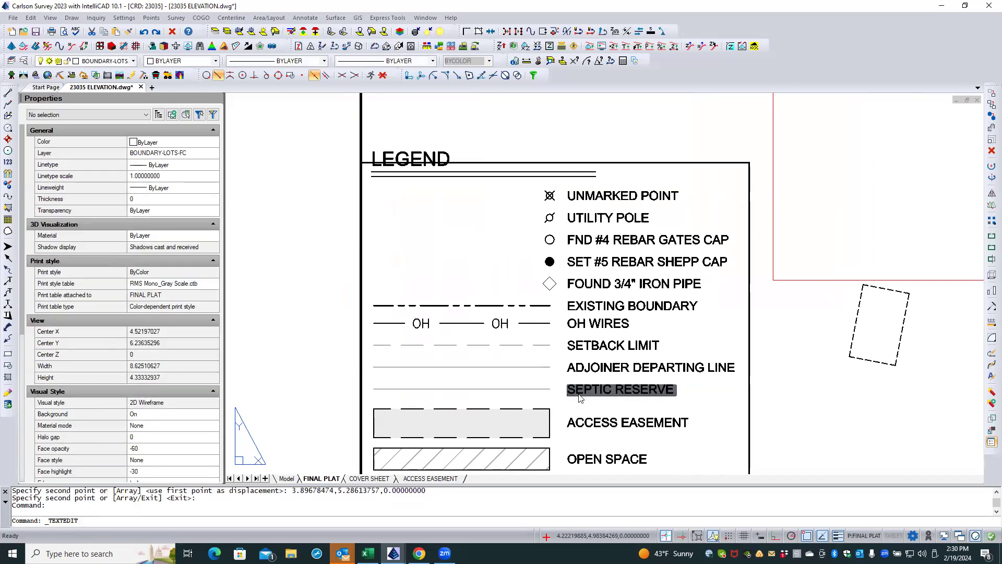
pyautogui.click(719, 410)
pyautogui.click(720, 407)
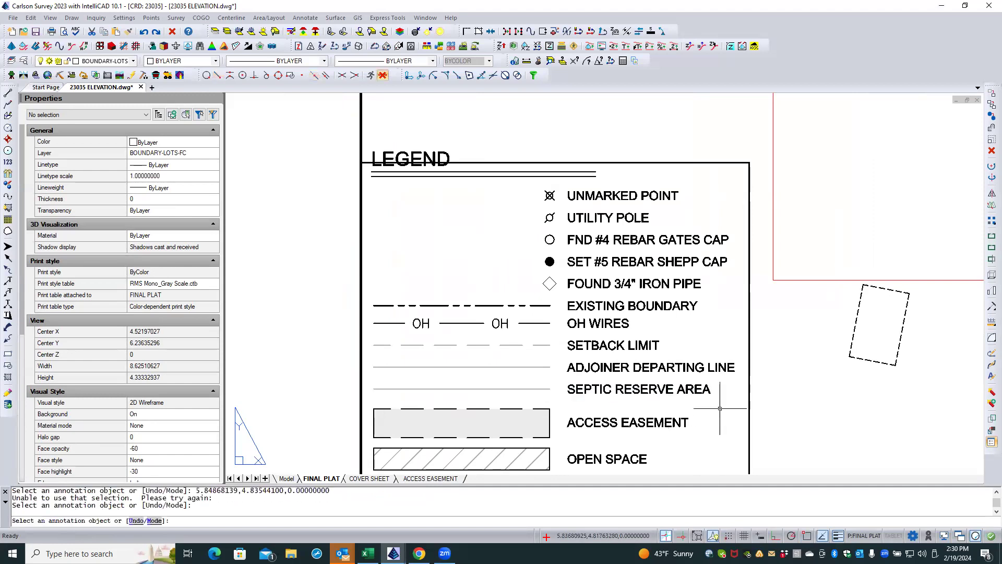
pyautogui.press('Escape')
pyautogui.press('Escape')
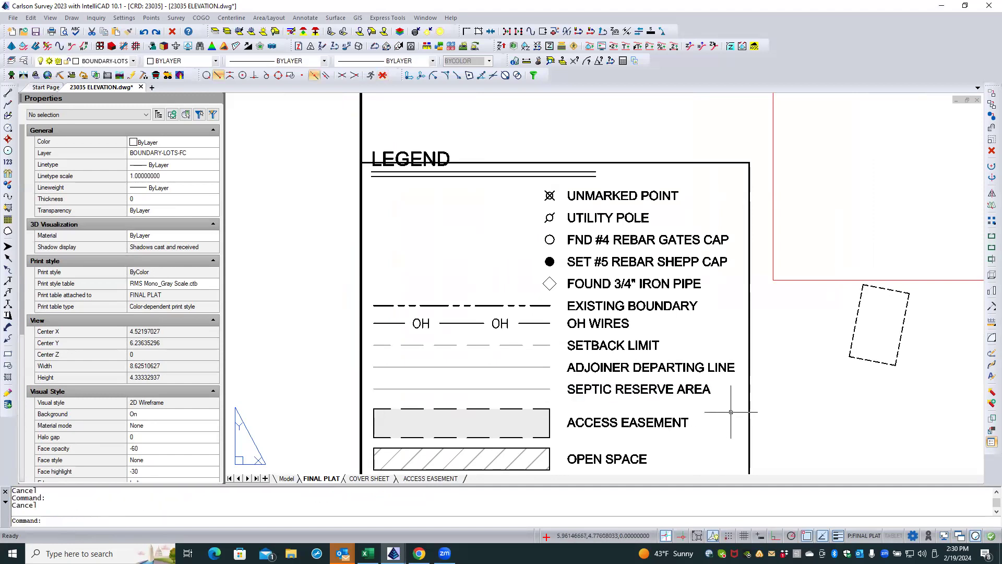
# - Match the septic reserve area sample line's properties to the dashed septic outline beside the legend, and erase that outline
pyautogui.click(128, 31)
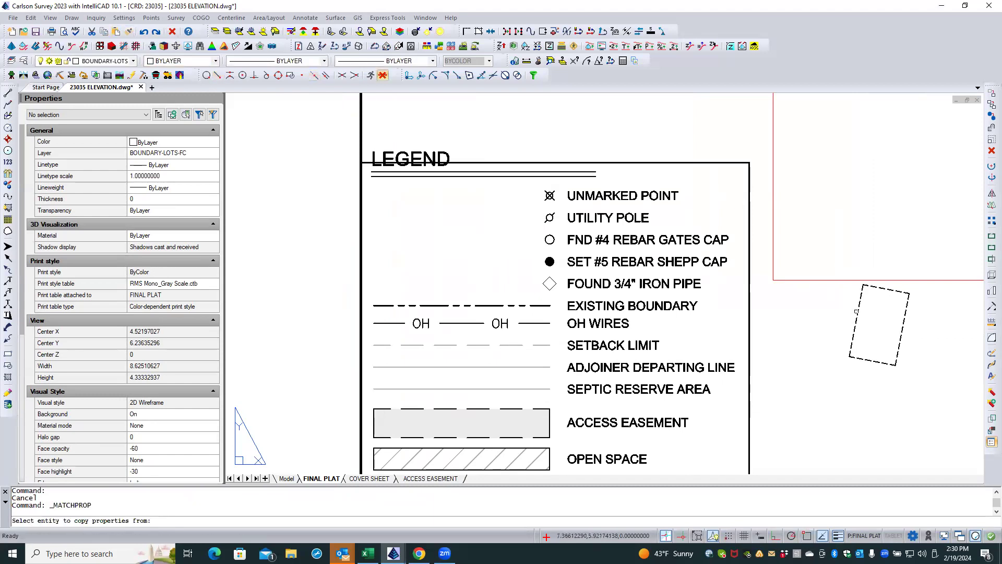
pyautogui.click(857, 313)
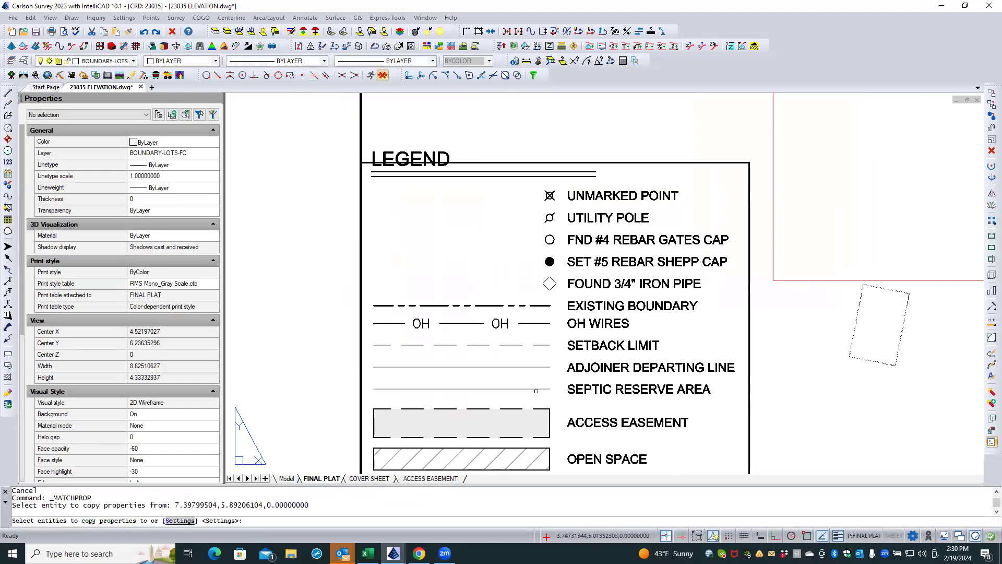
pyautogui.click(537, 389)
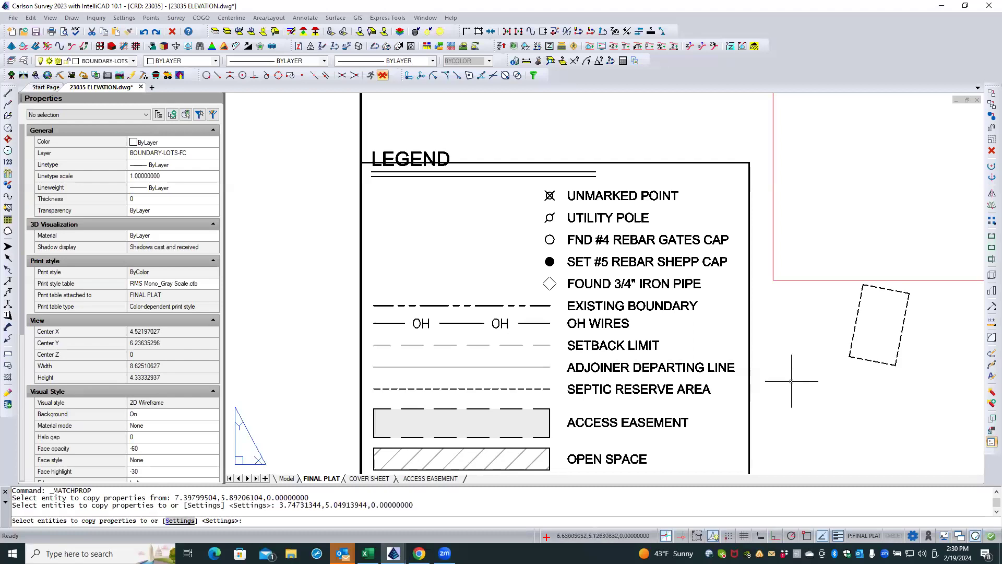
pyautogui.press('Return')
pyautogui.click(861, 358)
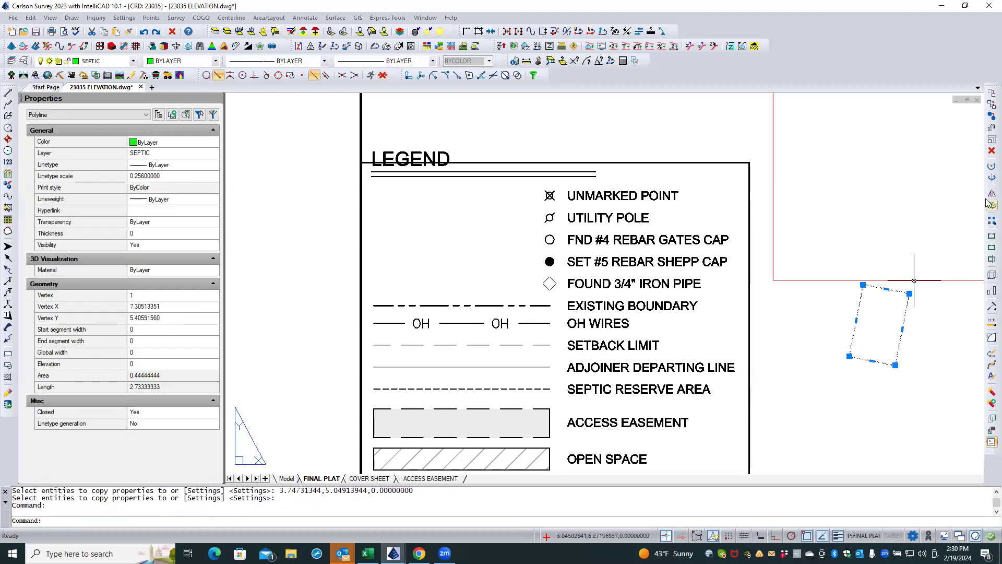
pyautogui.click(991, 151)
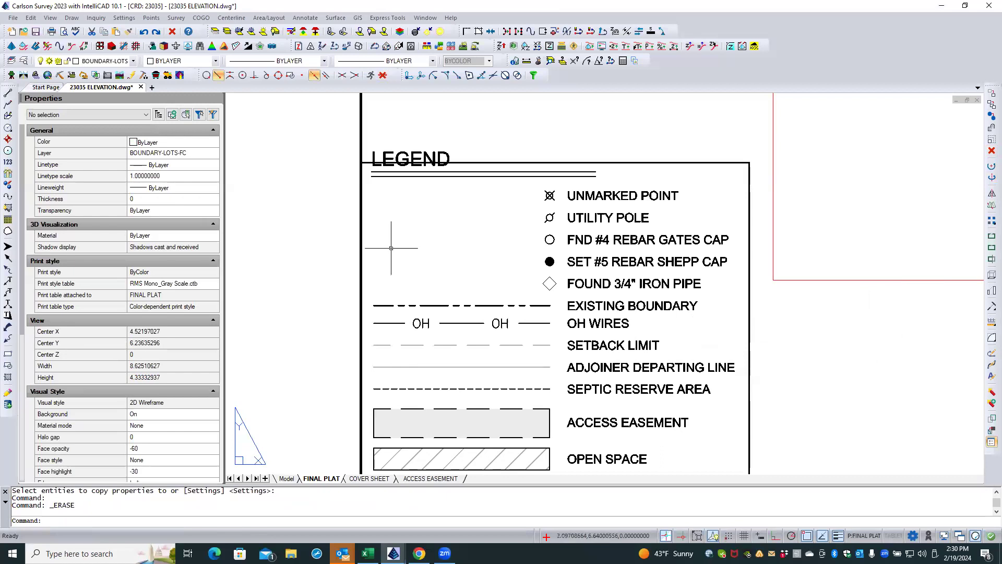
# - Stretch the legend border's upper edge upward until it encloses the LEGEND title, and deselect the border
pyautogui.click(588, 163)
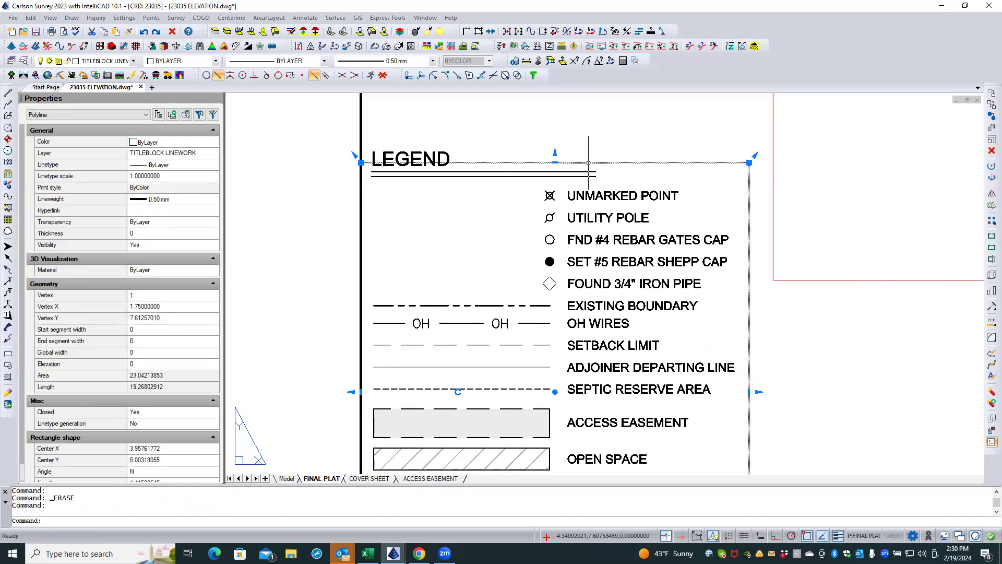
pyautogui.click(555, 163)
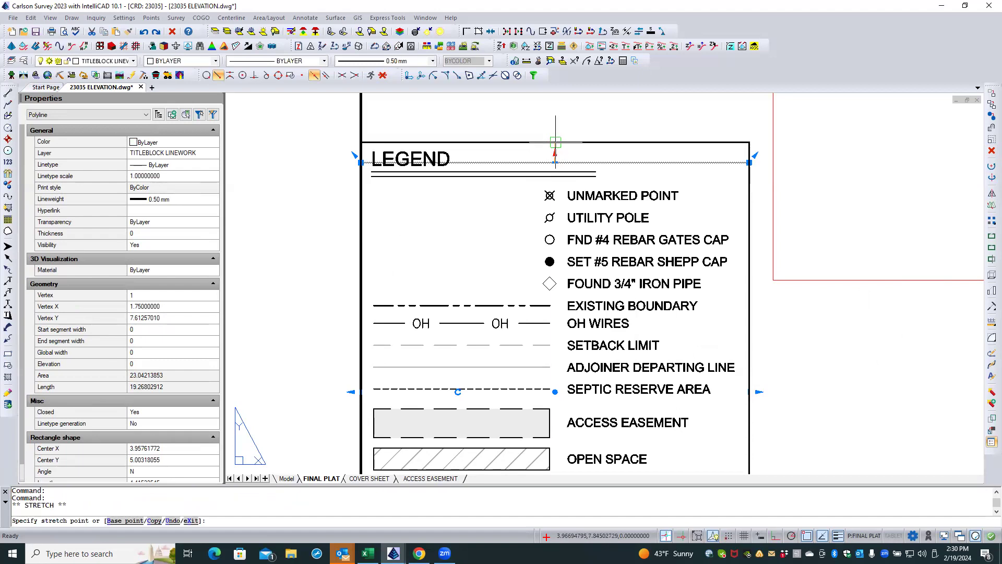
pyautogui.click(555, 141)
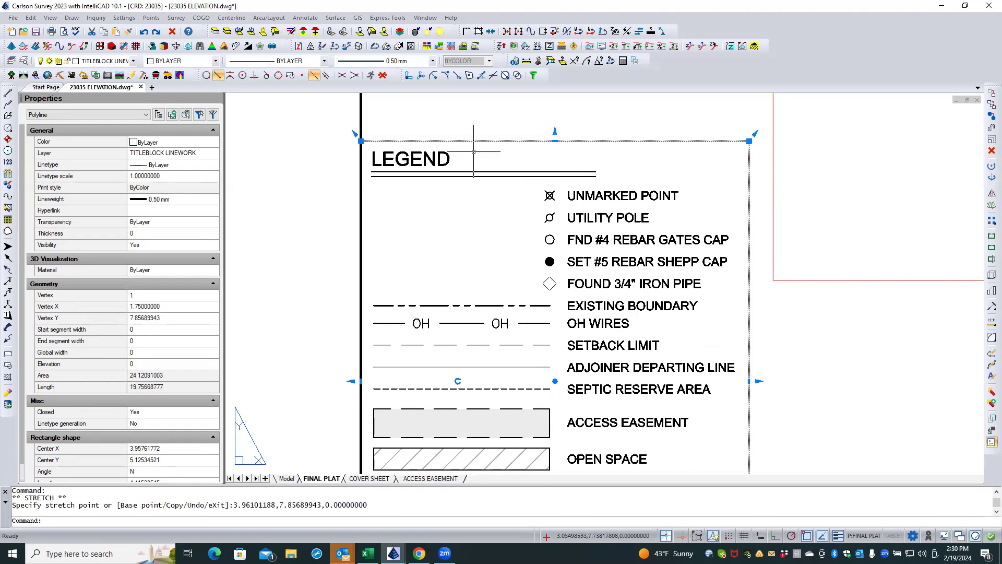
pyautogui.press('Escape')
pyautogui.press('Escape')
# - Switch to model space, start the Draw Legend command and open the existing LEGEND.lgd definition file
pyautogui.scroll(-4, 295, 185)
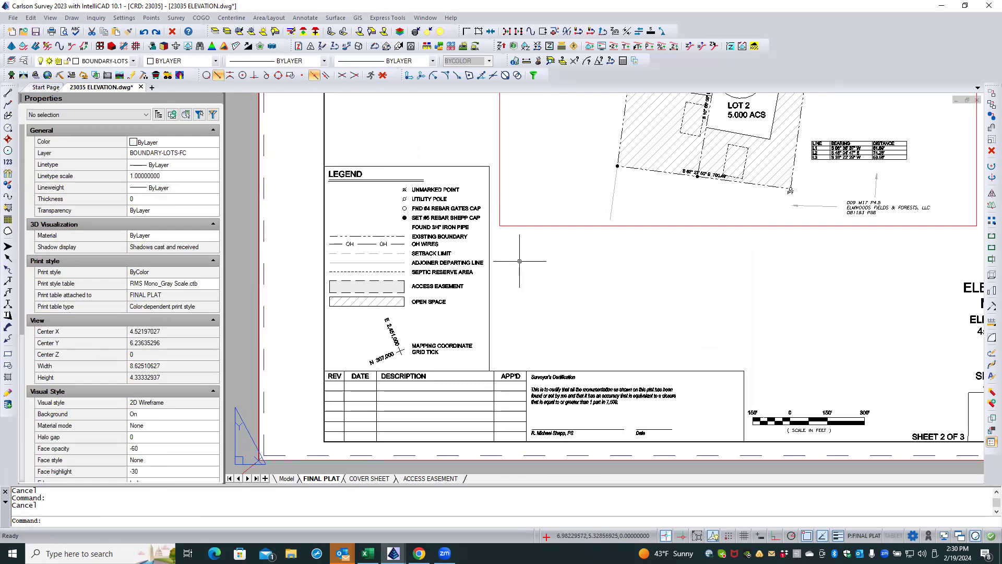
pyautogui.moveTo(519, 261); pyautogui.dragTo(487, 277, button='middle')
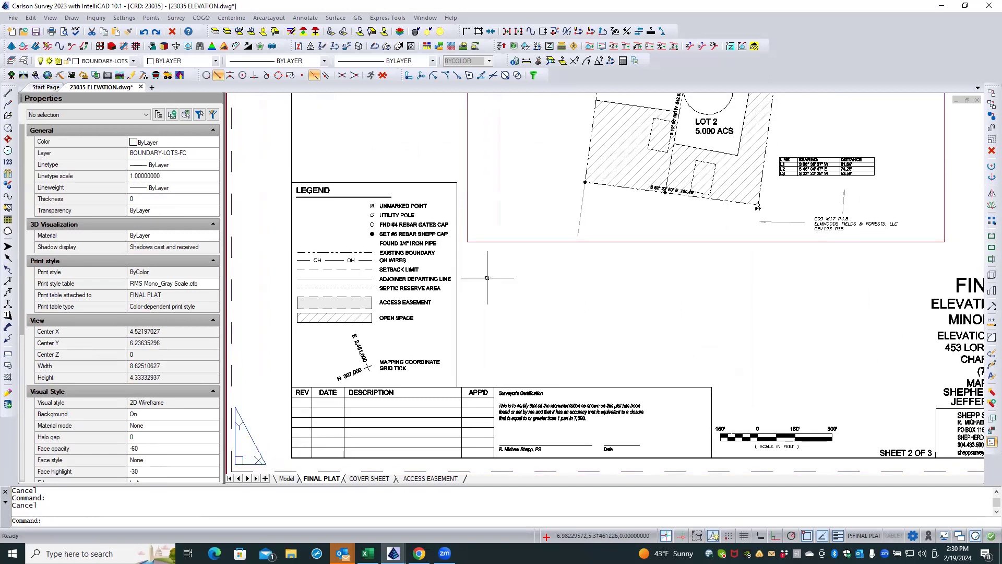
pyautogui.scroll(-3, 592, 335)
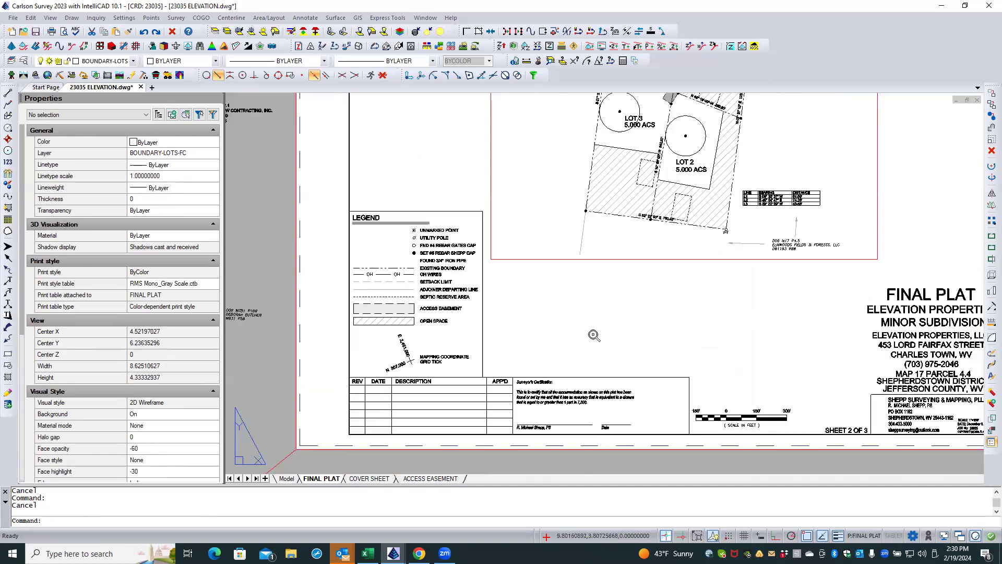
pyautogui.scroll(1, 592, 337)
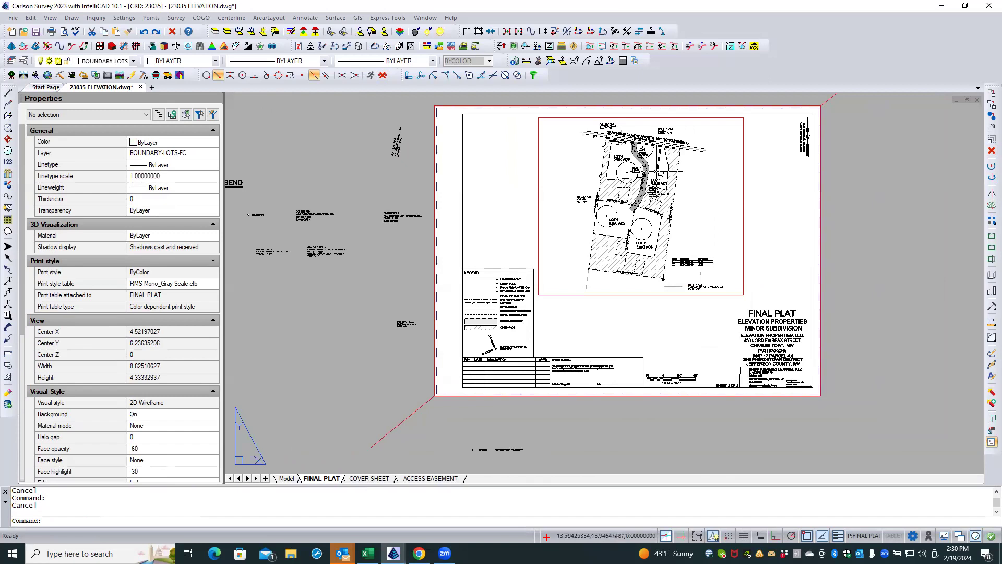
pyautogui.scroll(1, 658, 157)
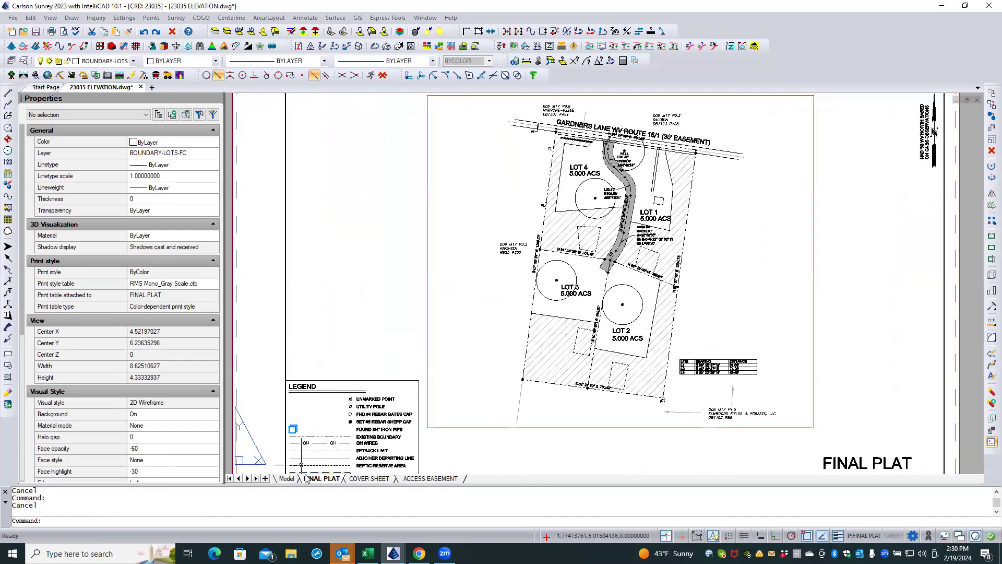
pyautogui.click(287, 478)
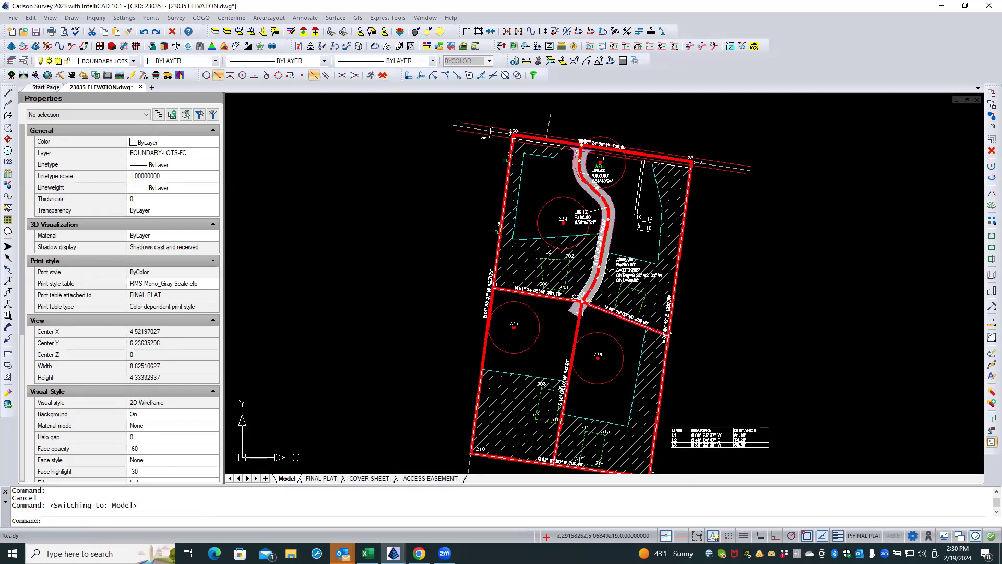
pyautogui.rightClick(398, 191)
pyautogui.click(370, 164)
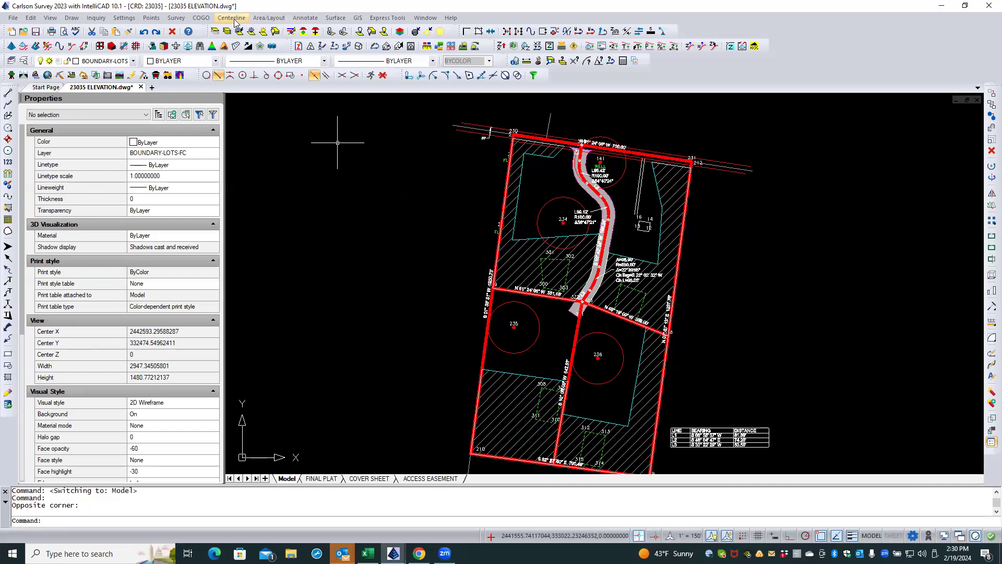
pyautogui.click(304, 18)
pyautogui.click(323, 149)
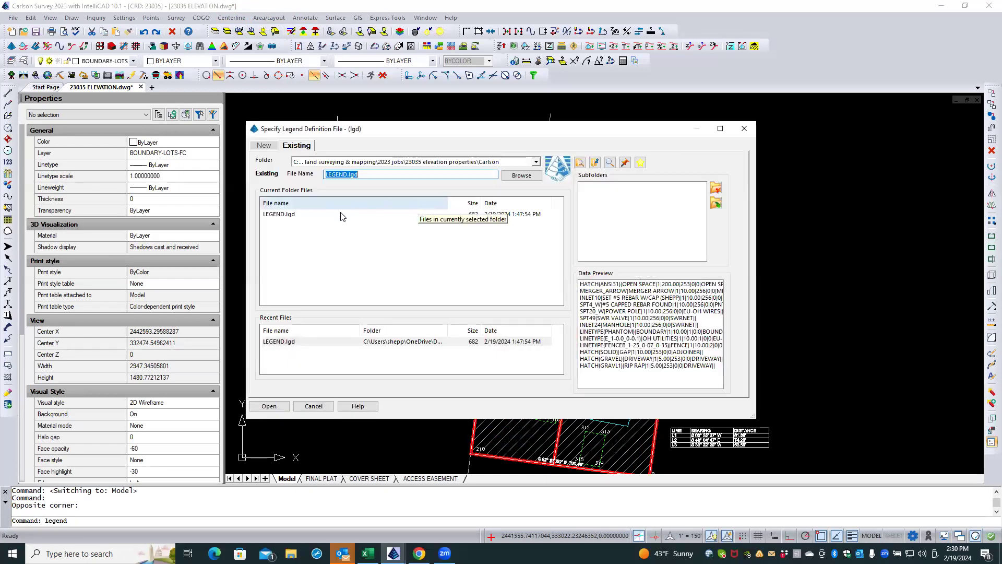
pyautogui.doubleClick(276, 215)
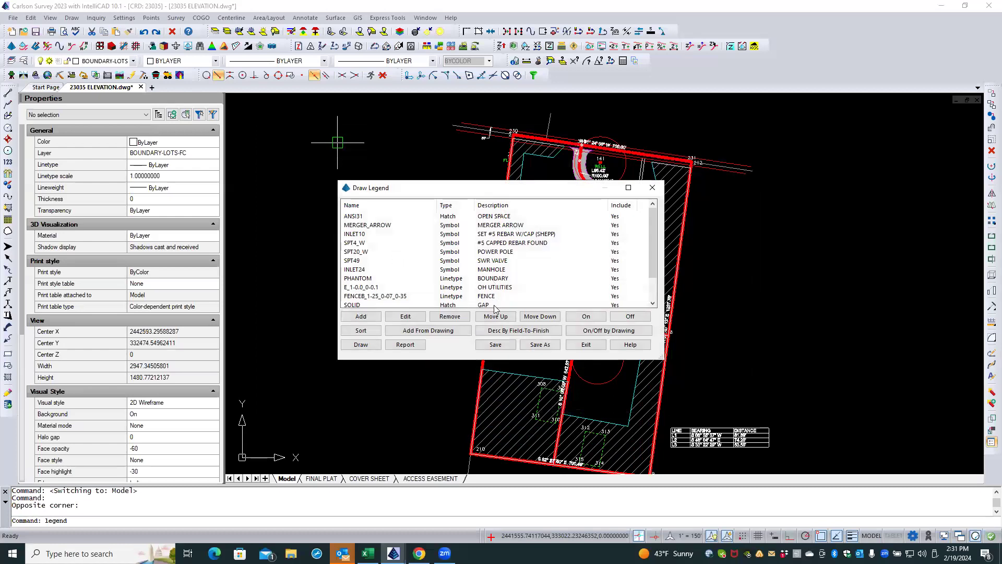
# - Add the dashed septic outline around points 308 to 311 to the legend definition from the drawing
pyautogui.moveTo(651, 249)
pyautogui.mouseDown()
pyautogui.moveTo(650, 297)
pyautogui.moveTo(647, 228)
pyautogui.mouseUp()
pyautogui.click(415, 330)
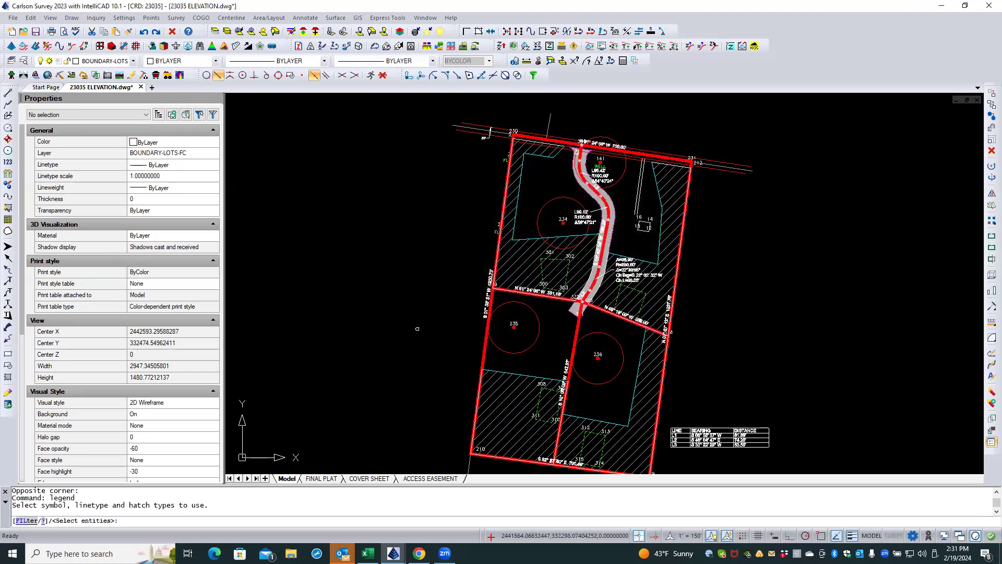
pyautogui.scroll(5, 545, 408)
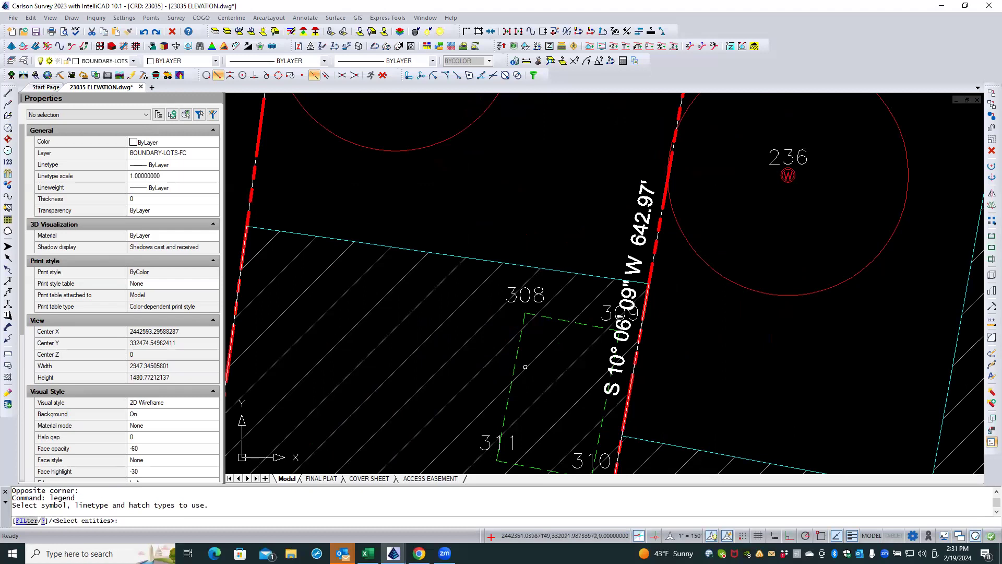
pyautogui.click(517, 354)
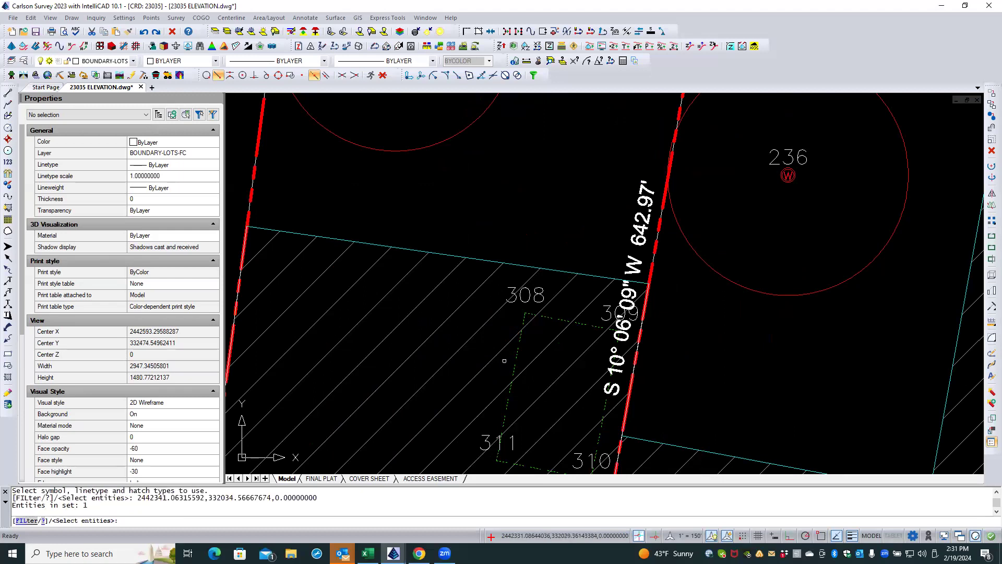
pyautogui.press('Return')
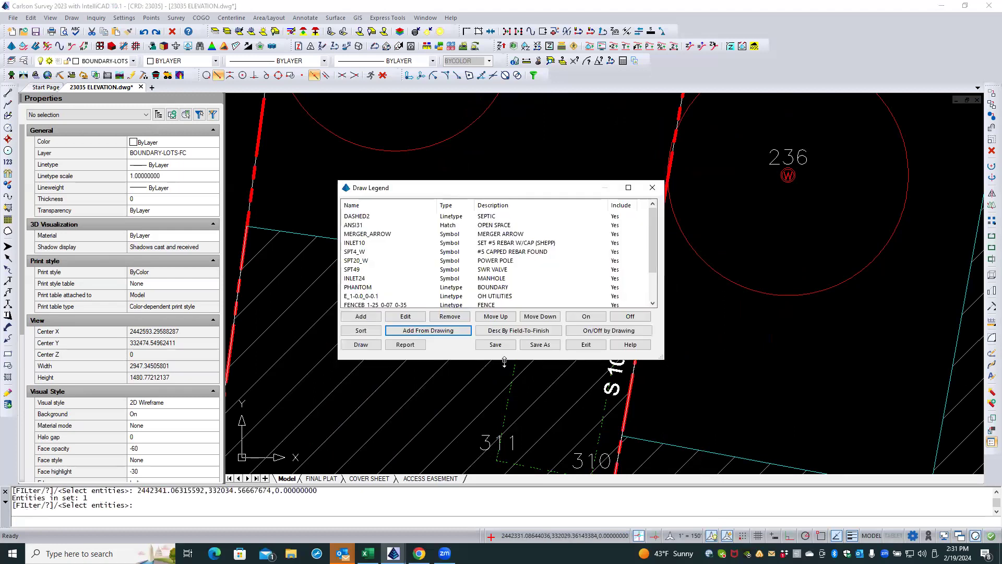
# - Set the DASHED2 legend item's description to "SEPTIC RESERVE AREA", save the legend definition and exit Draw Legend
pyautogui.click(499, 219)
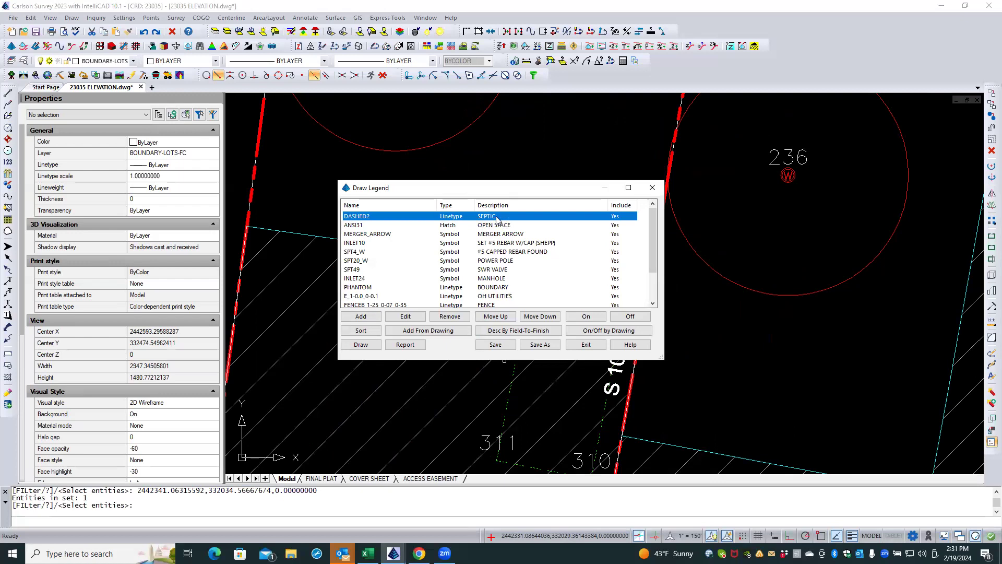
pyautogui.doubleClick(495, 218)
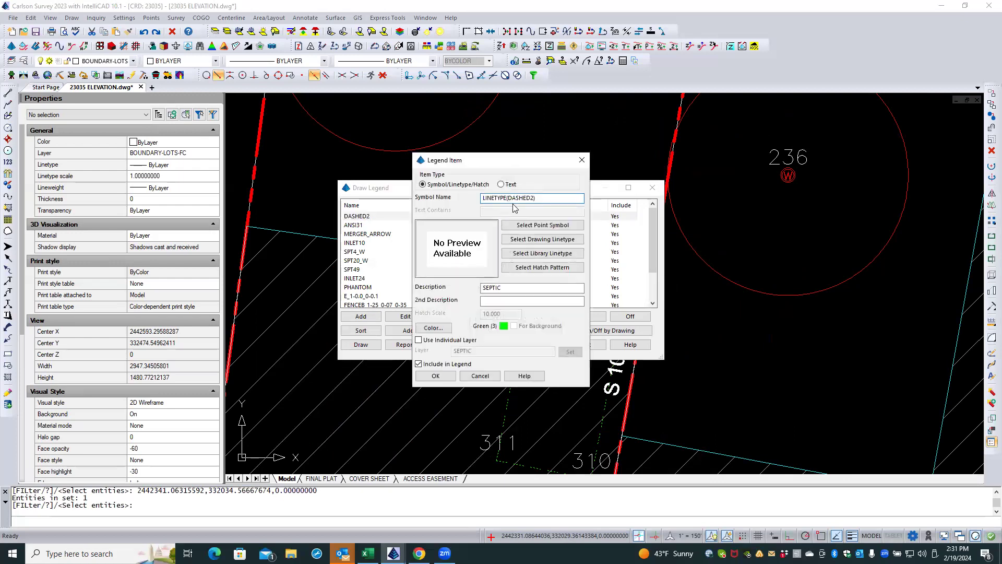
pyautogui.click(512, 287)
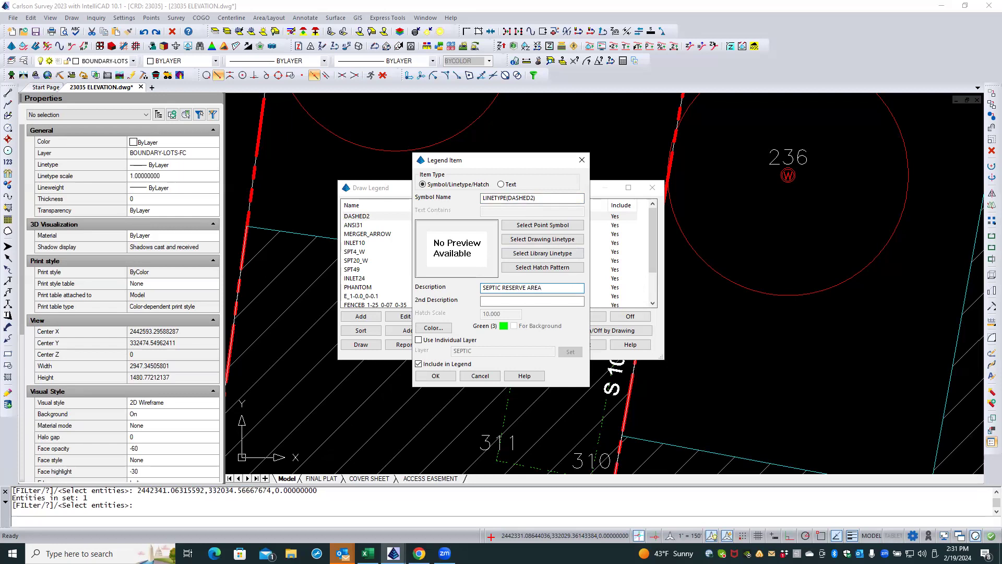
pyautogui.click(435, 376)
pyautogui.click(494, 344)
pyautogui.click(578, 300)
pyautogui.click(586, 344)
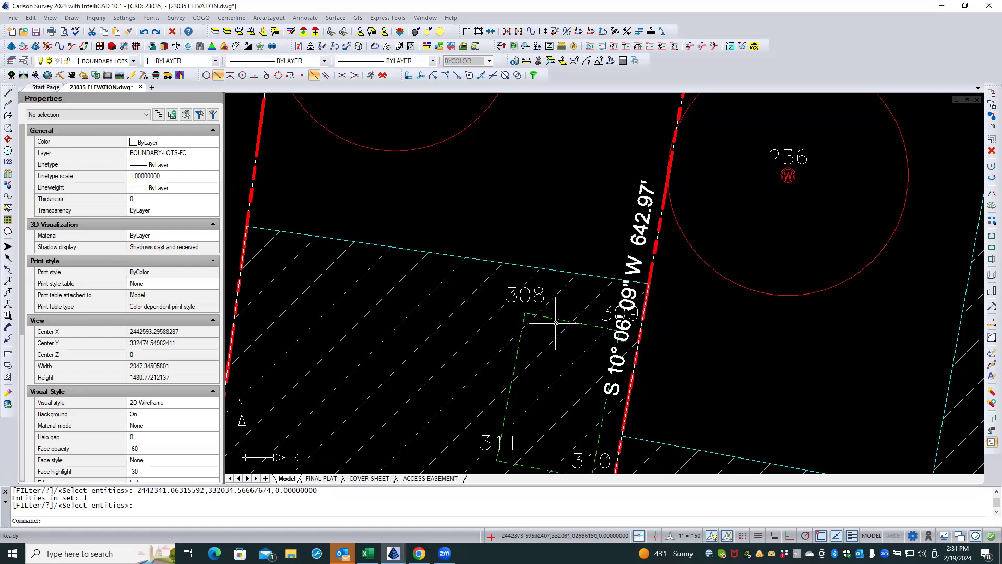
# - Return to the FINAL PLAT layout and save the drawing
pyautogui.scroll(-5, 556, 323)
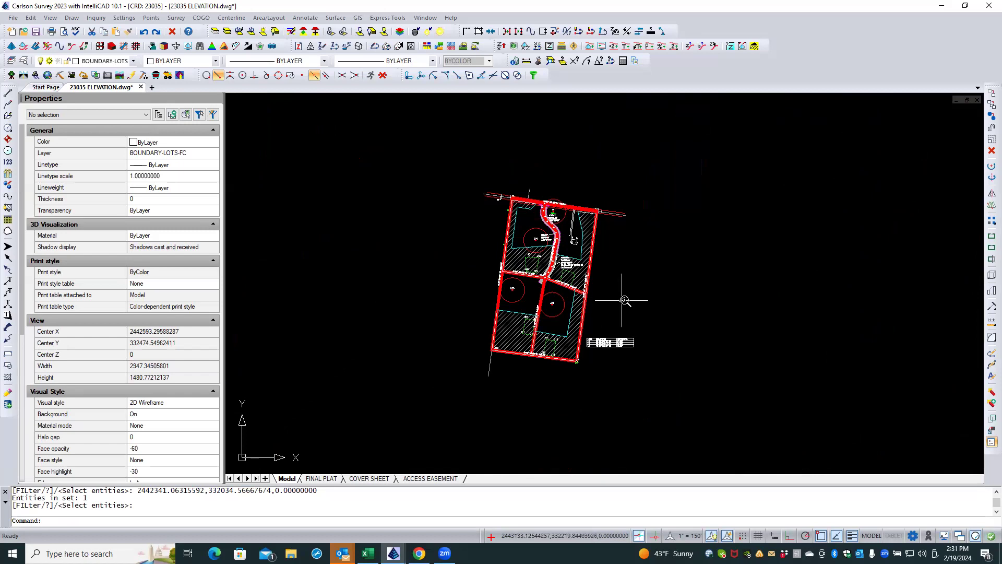
pyautogui.scroll(-3, 624, 300)
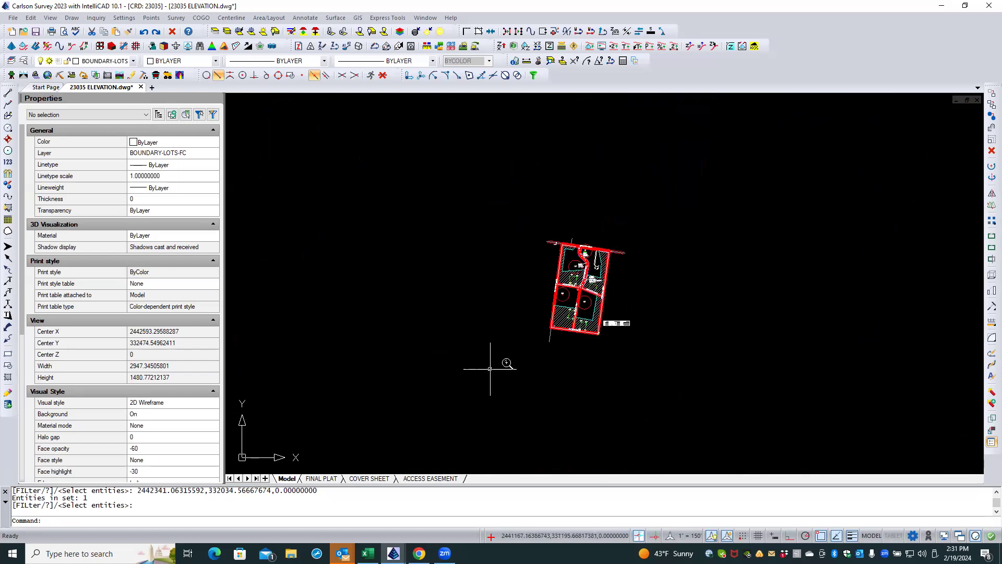
pyautogui.scroll(5, 534, 292)
pyautogui.scroll(-1, 457, 347)
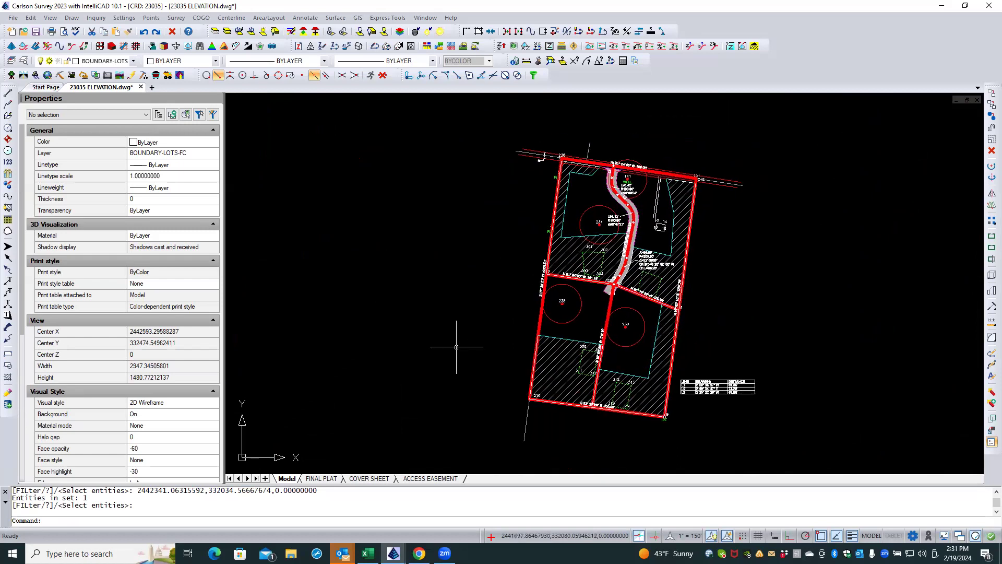
pyautogui.click(320, 479)
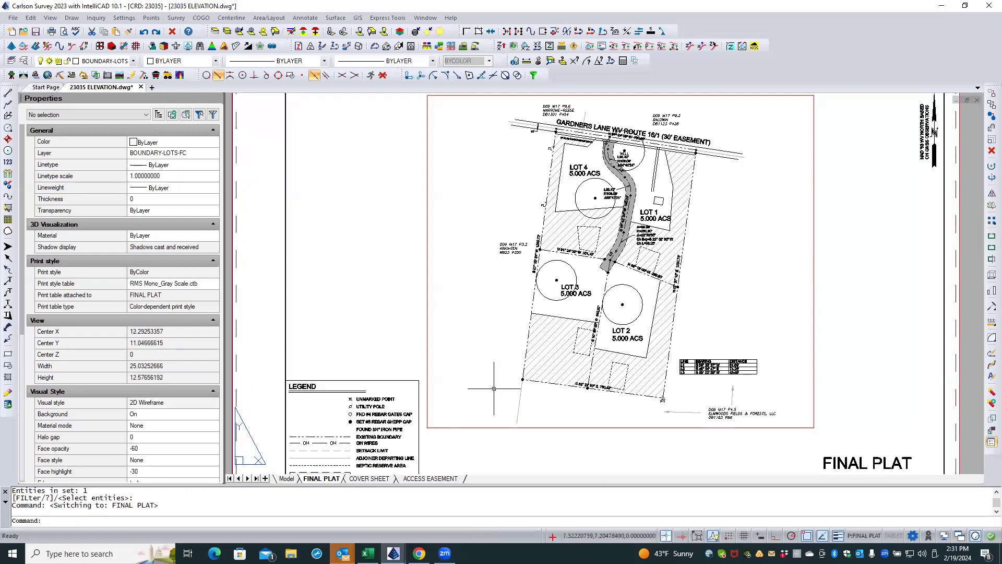
pyautogui.scroll(3, 579, 261)
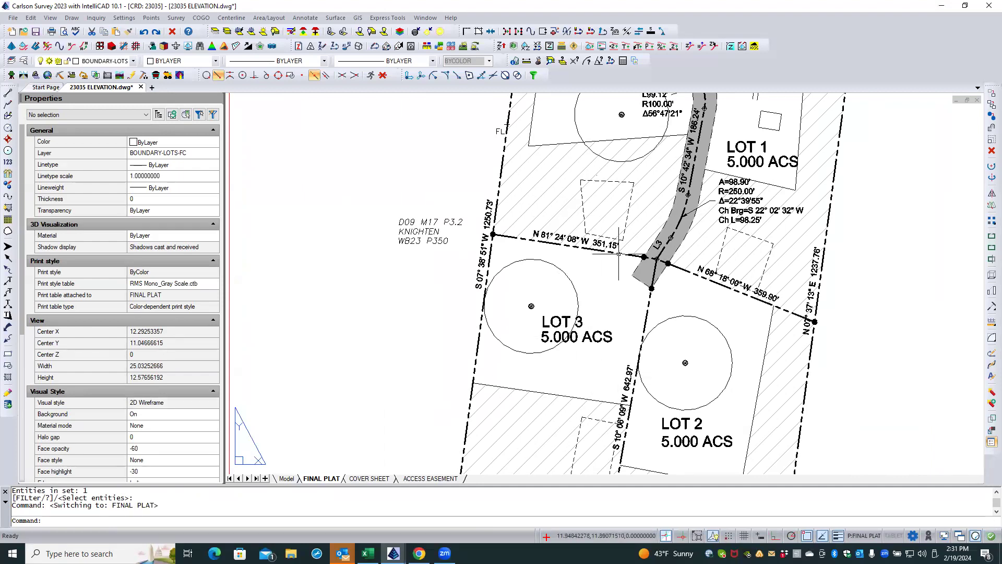
pyautogui.scroll(-1, 561, 198)
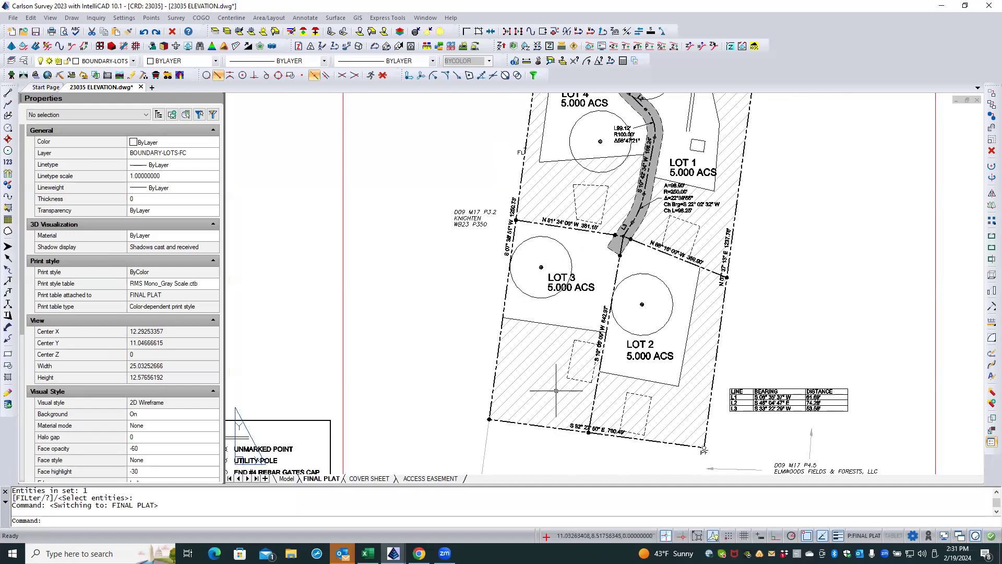
pyautogui.scroll(1, 626, 370)
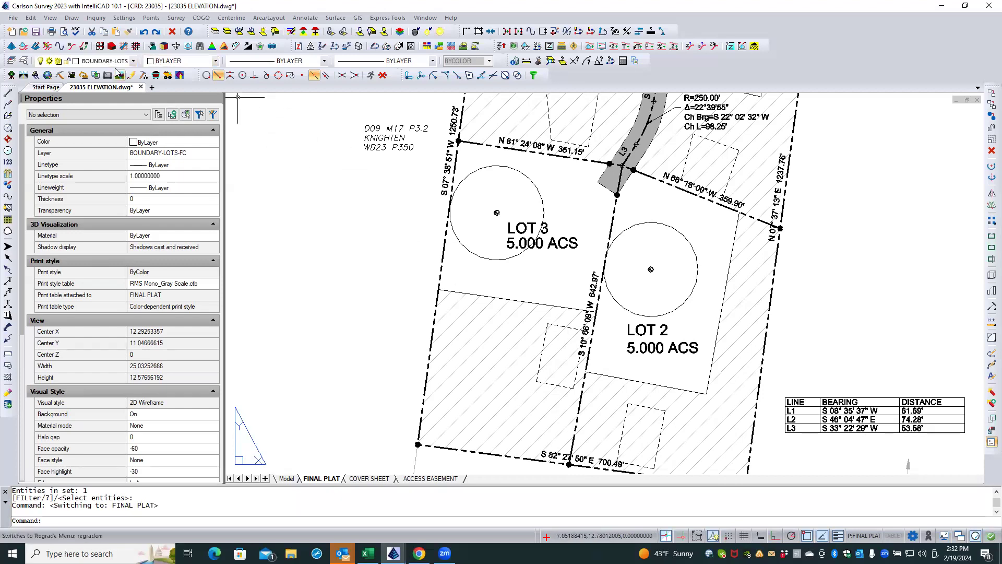
pyautogui.click(35, 31)
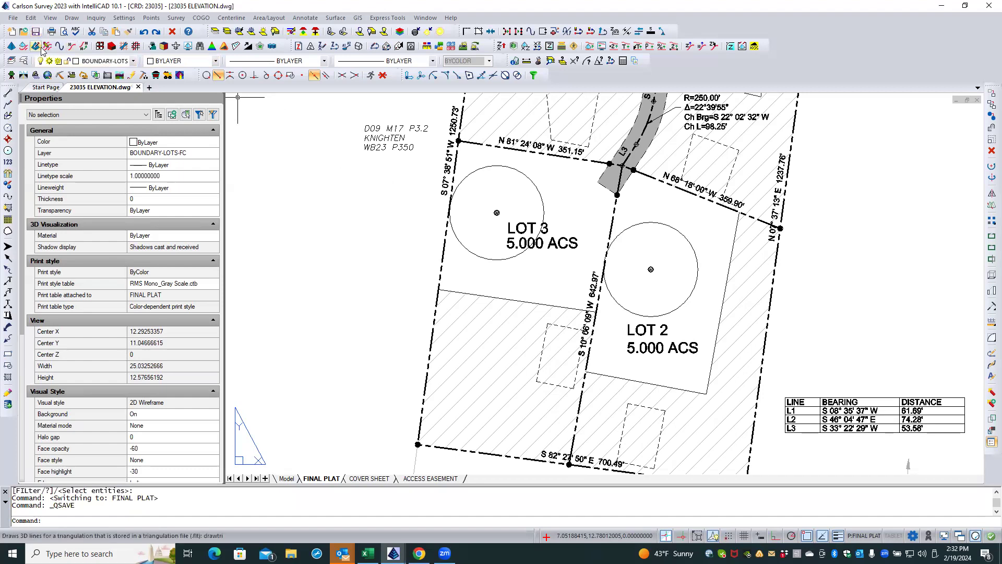
# - Start saving the drawing under a new name with AutoCAD Drawing Template (*.dwt) as the file type
pyautogui.click(12, 17)
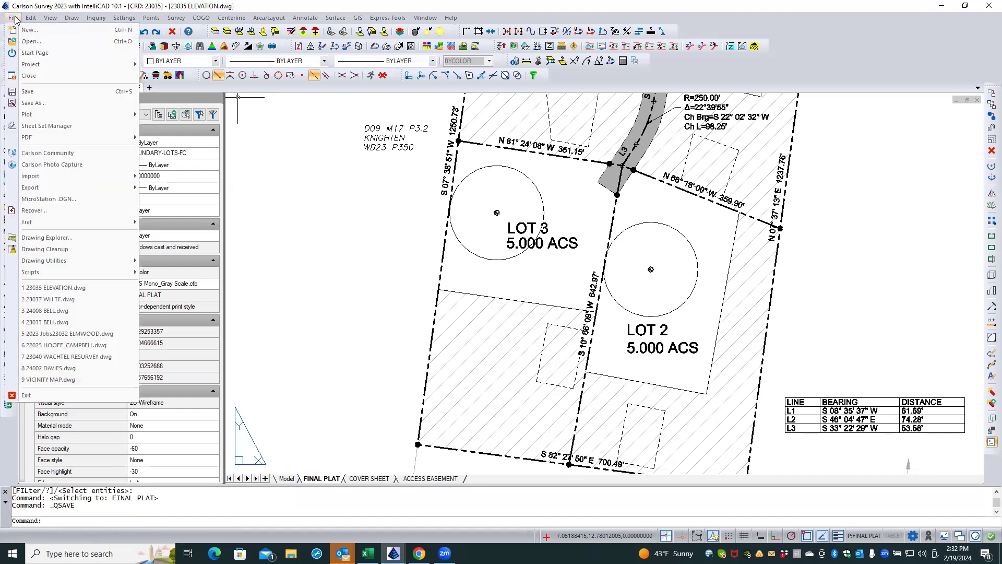
pyautogui.click(41, 103)
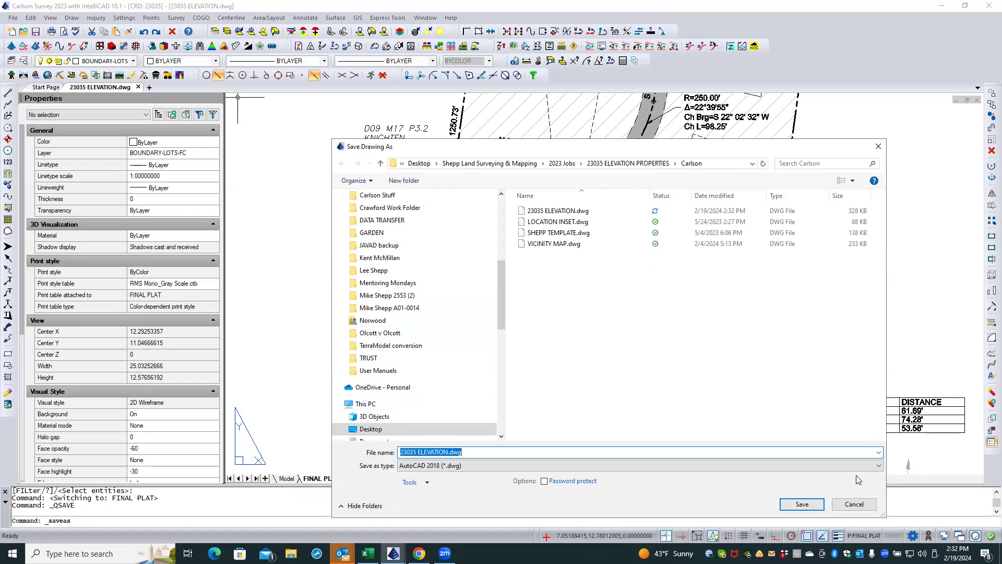
pyautogui.click(877, 466)
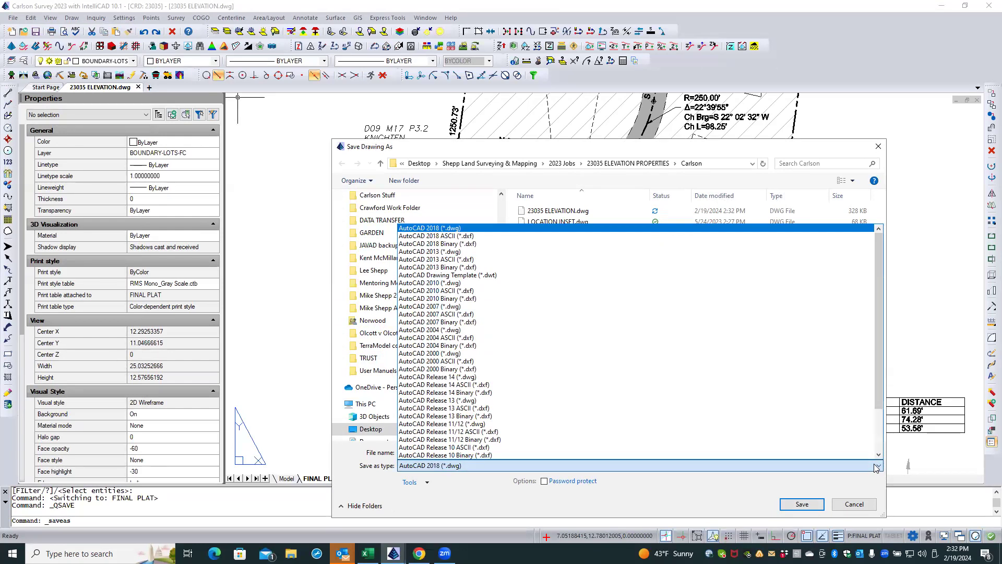
pyautogui.click(540, 276)
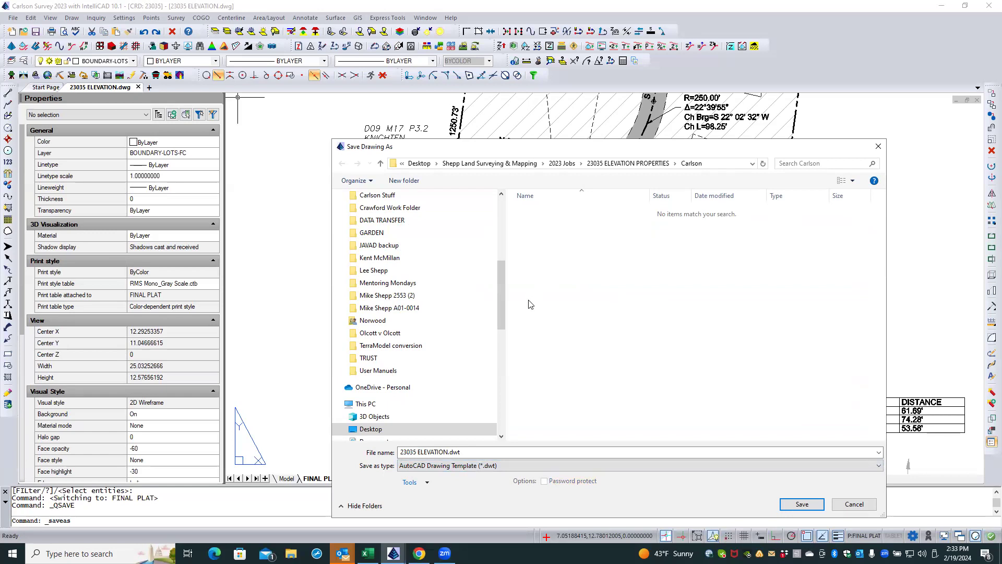
# - Name the template file "MINOR SUBDIVISION.dwt" in place of the job's file name
pyautogui.click(446, 452)
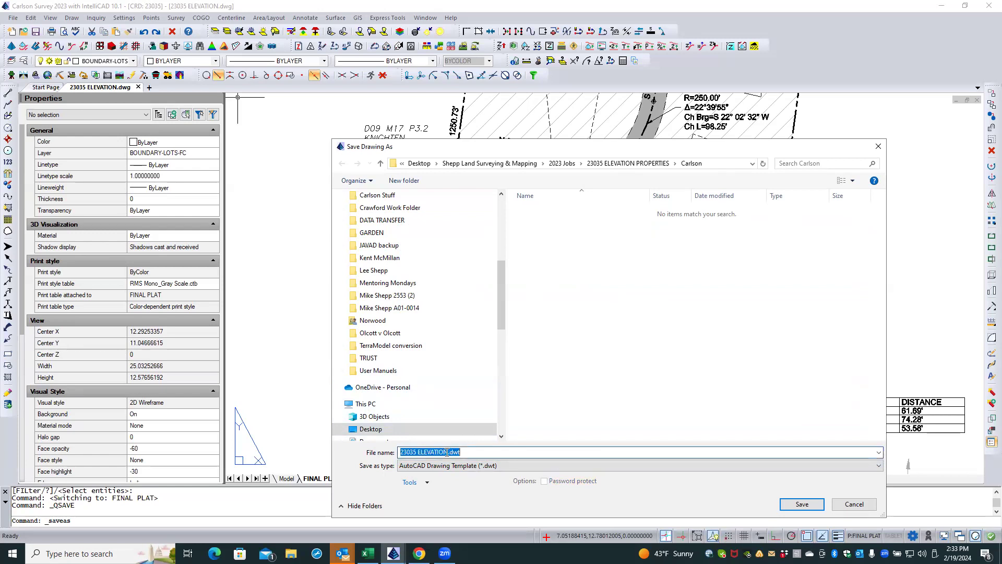
pyautogui.click(446, 452)
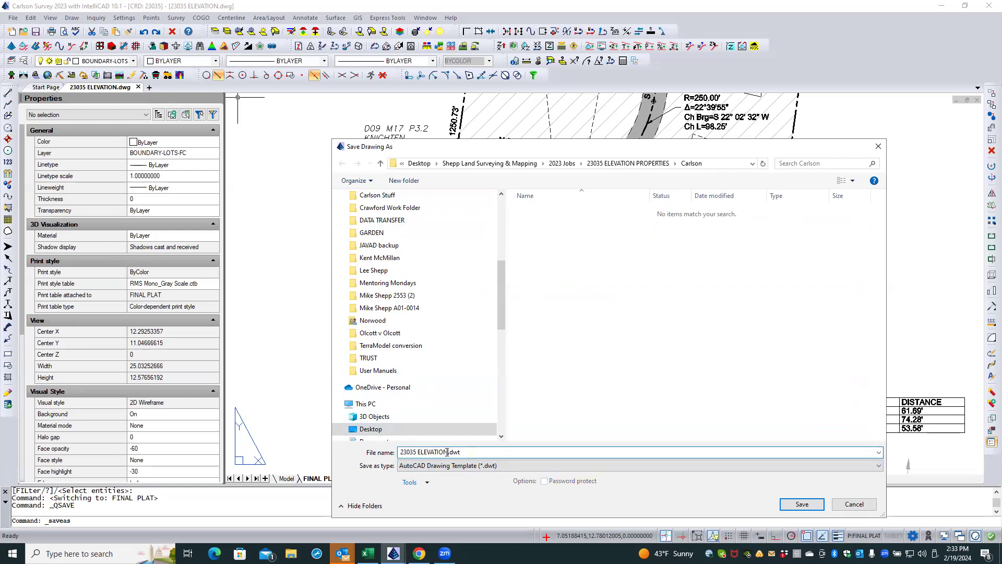
pyautogui.press('BackSpace')
pyautogui.press('BackSpace')
pyautogui.press('BackSpace')
pyautogui.press('BackSpace')
pyautogui.press('BackSpace')
pyautogui.press('BackSpace')
pyautogui.press('BackSpace')
pyautogui.press('BackSpace')
pyautogui.press('BackSpace')
pyautogui.press('BackSpace')
pyautogui.press('BackSpace')
pyautogui.press('BackSpace')
pyautogui.write('MINOR SUBDIVISION')
# - Save the template in the CADD resources folder of Shepp Land Surveying & Mapping
pyautogui.click(455, 164)
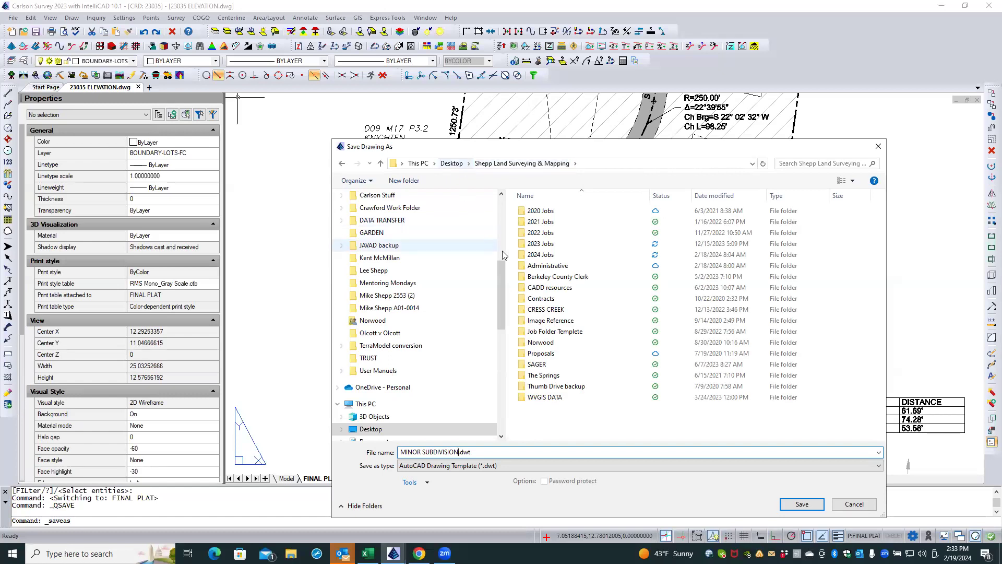
pyautogui.click(547, 289)
pyautogui.doubleClick(548, 288)
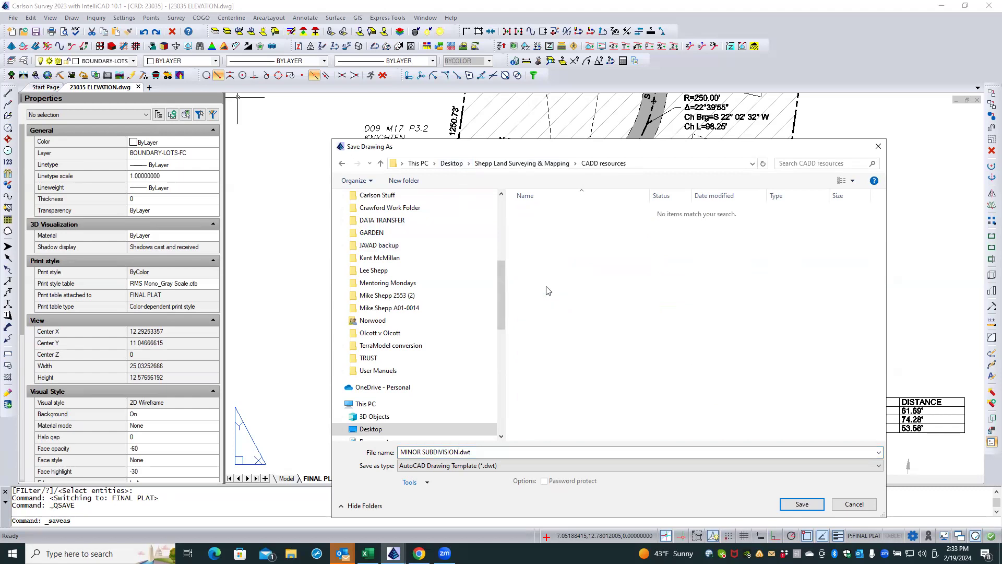
pyautogui.click(800, 504)
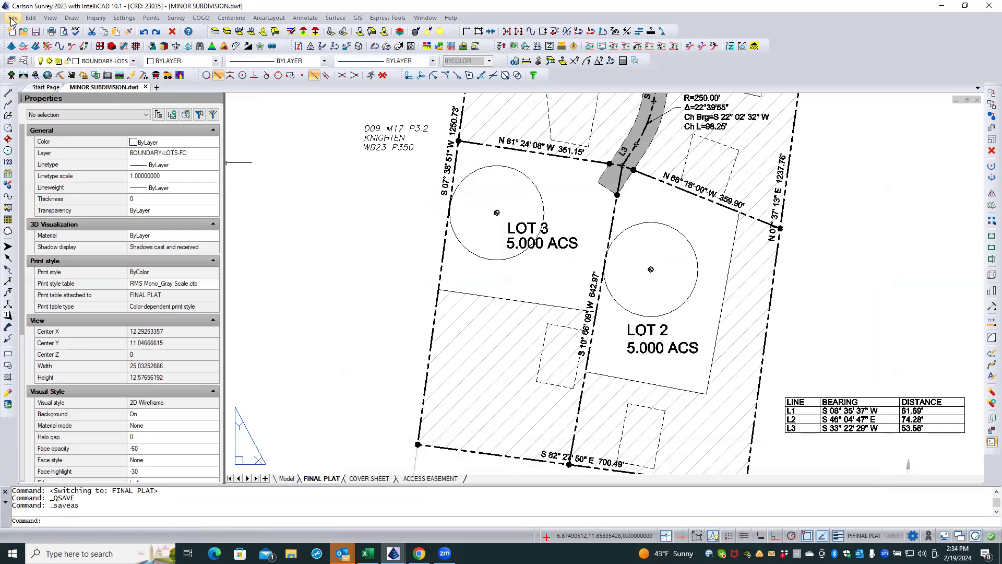
pyautogui.rightClick(313, 259)
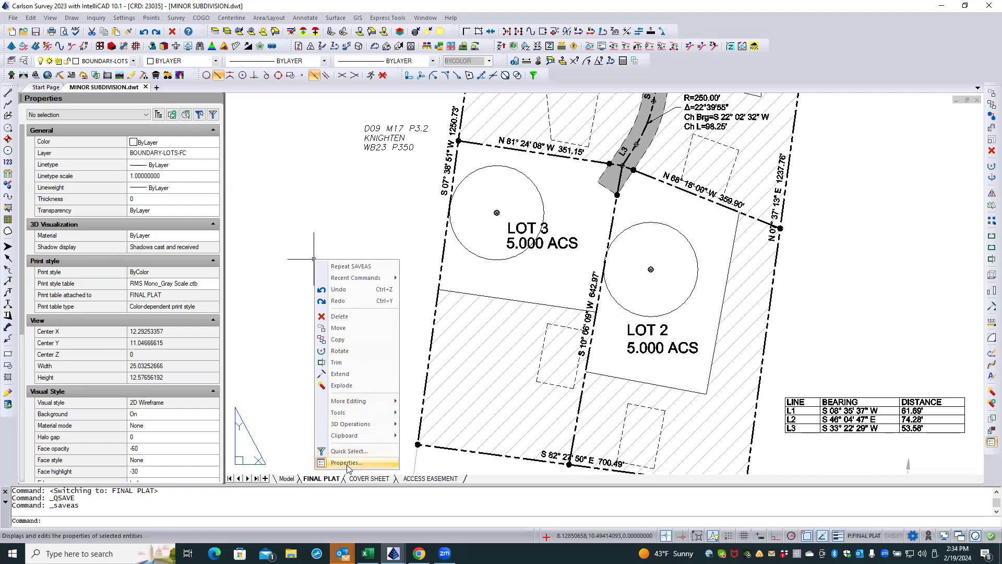
pyautogui.press('Escape')
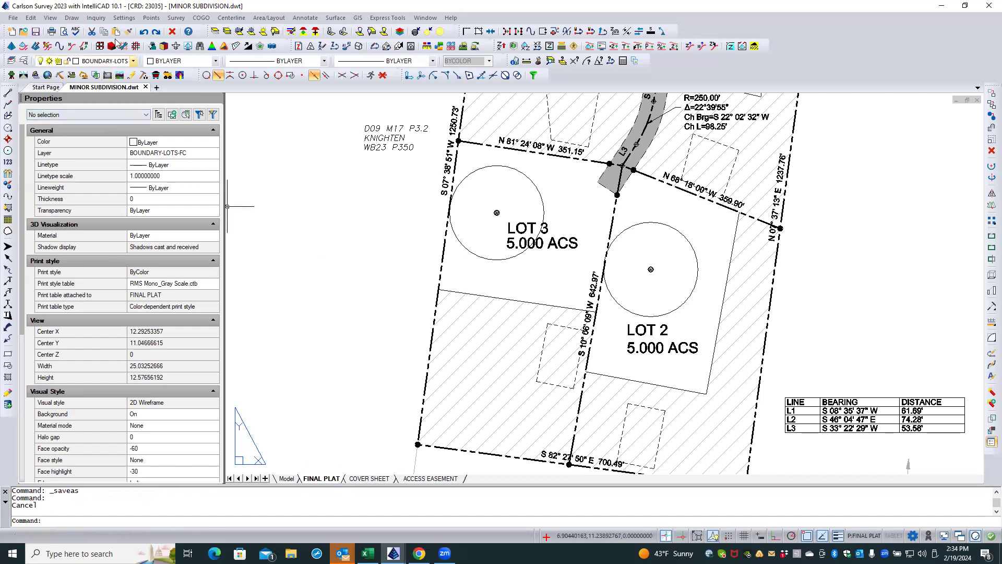
pyautogui.click(125, 19)
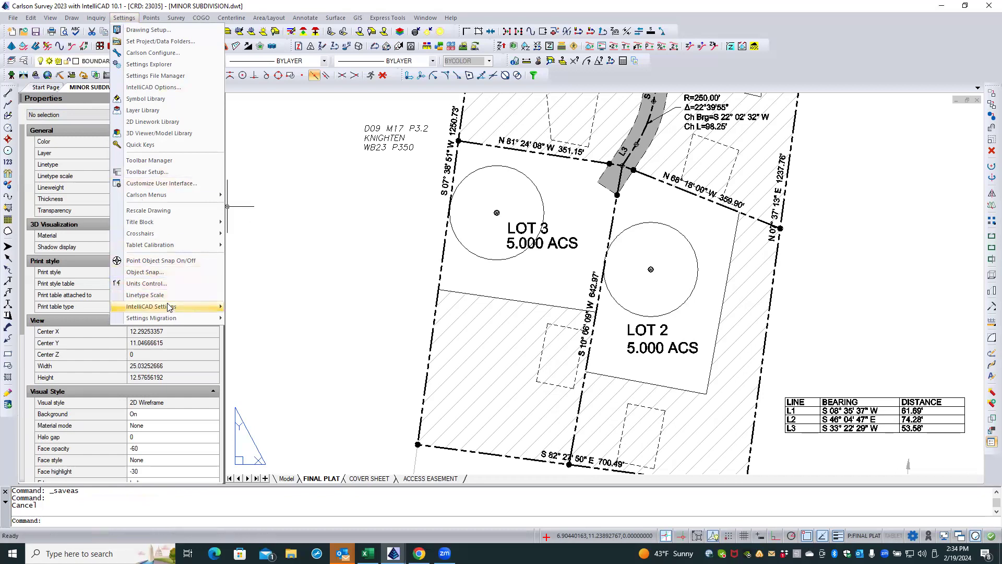
pyautogui.moveTo(168, 306)
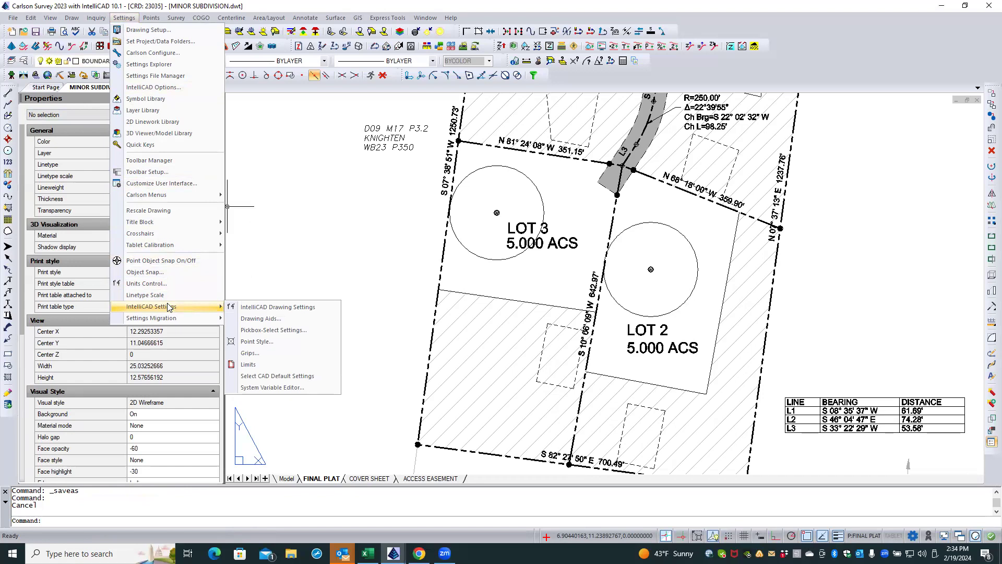
pyautogui.click(244, 308)
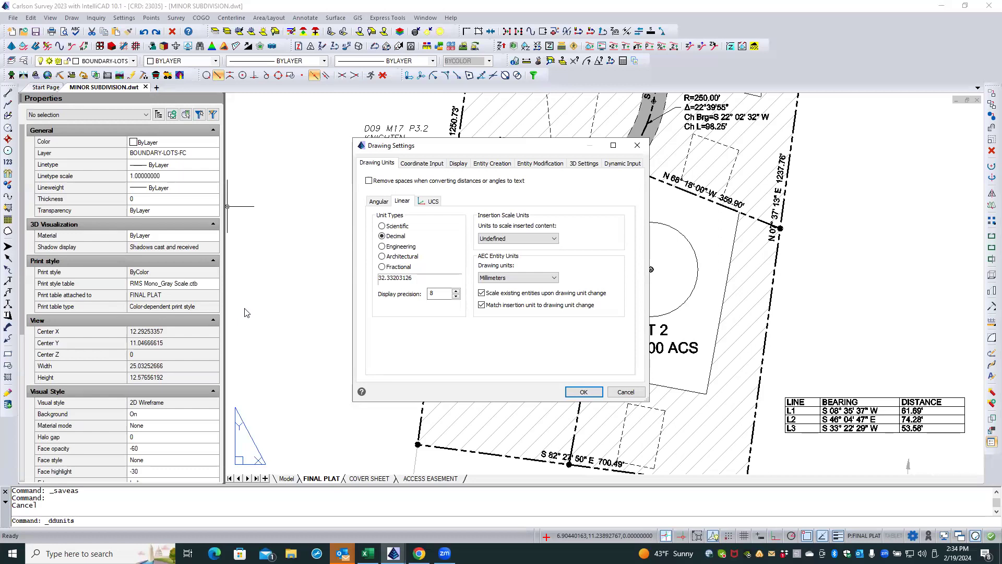
pyautogui.click(620, 391)
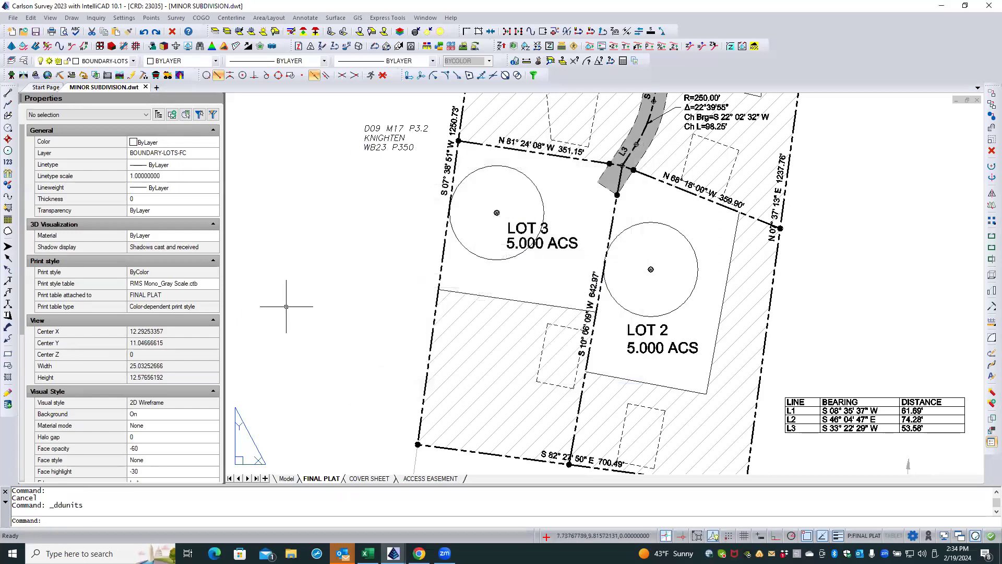
pyautogui.click(280, 137)
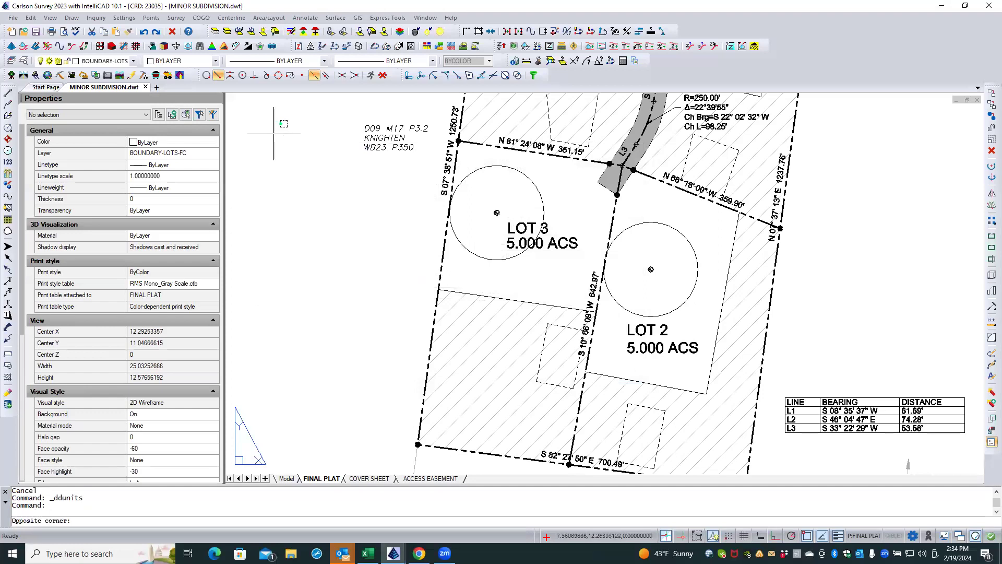
# - Look up the folder path set for Templates in the IntelliCAD options and leave the options
pyautogui.click(124, 18)
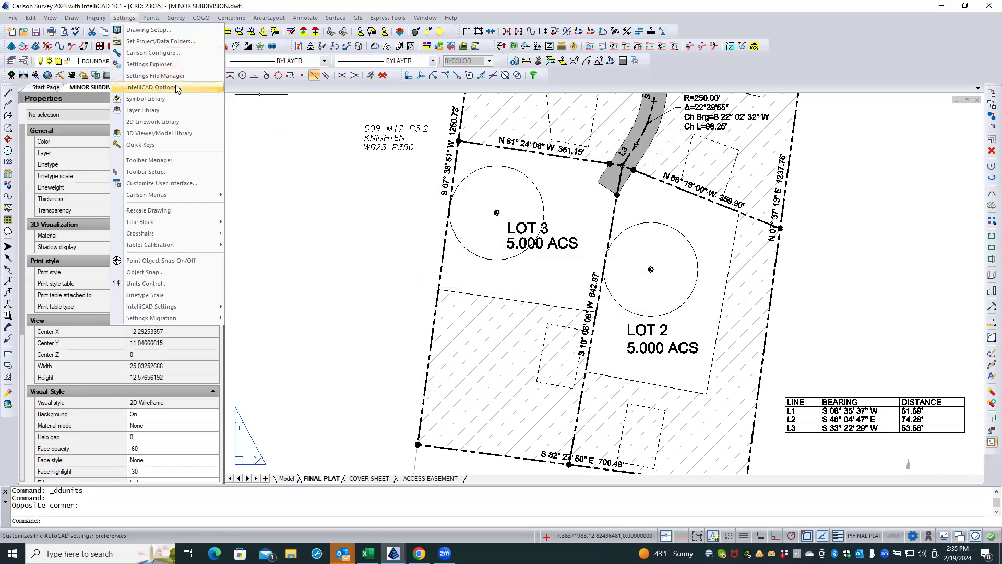
pyautogui.click(178, 89)
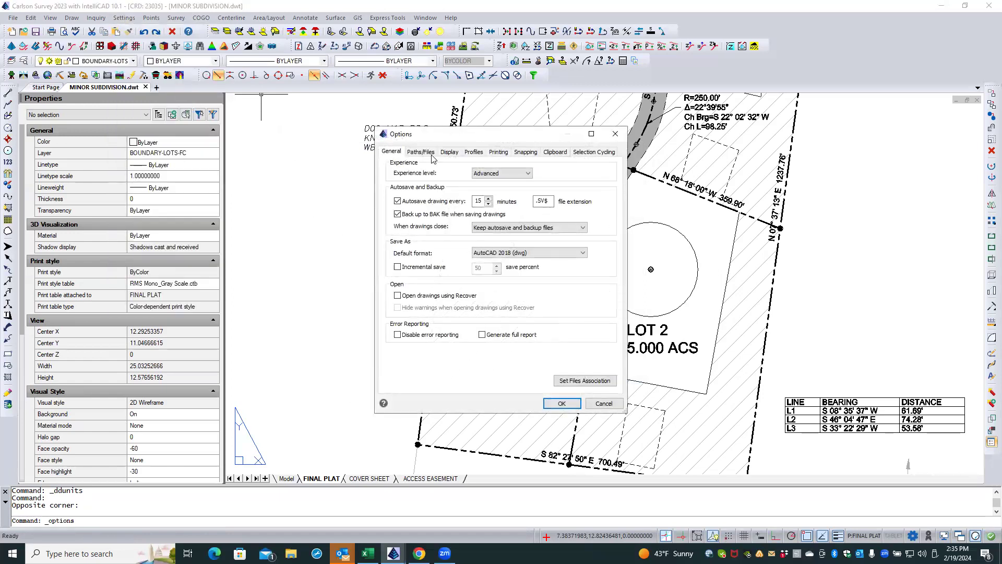
pyautogui.click(426, 153)
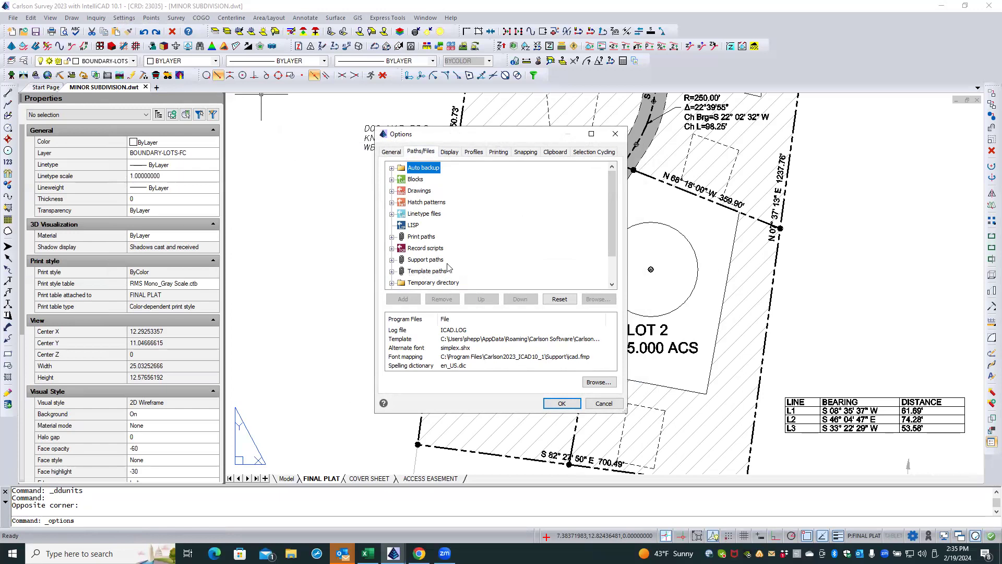
pyautogui.click(391, 270)
pyautogui.moveTo(609, 208)
pyautogui.mouseDown()
pyautogui.moveTo(618, 253)
pyautogui.moveTo(605, 254)
pyautogui.mouseUp()
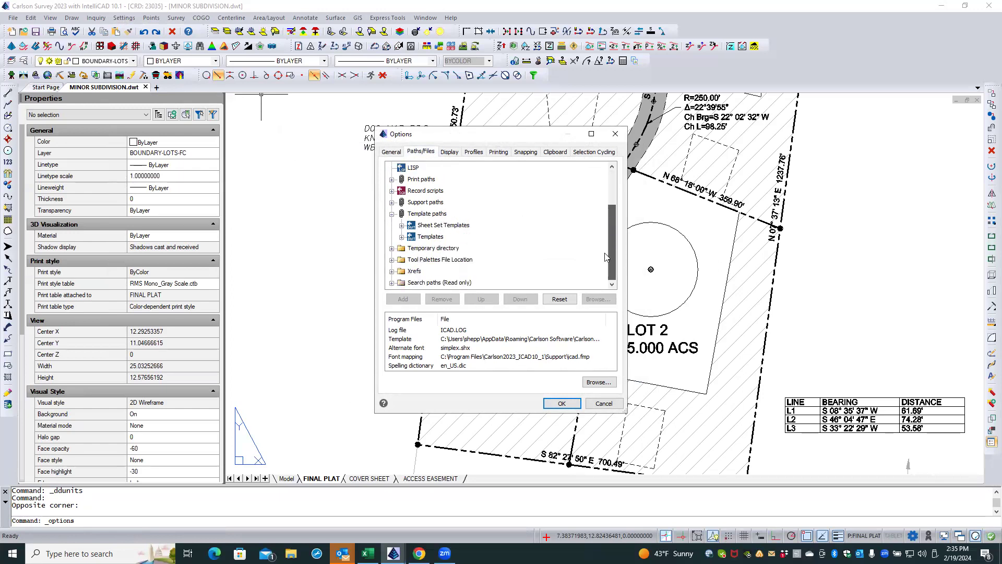
pyautogui.click(401, 237)
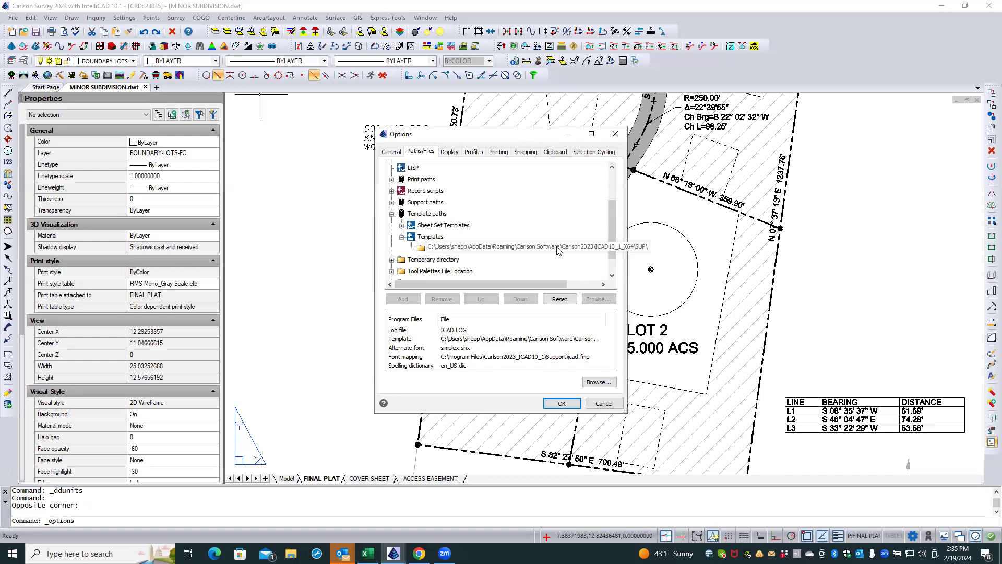
pyautogui.click(607, 404)
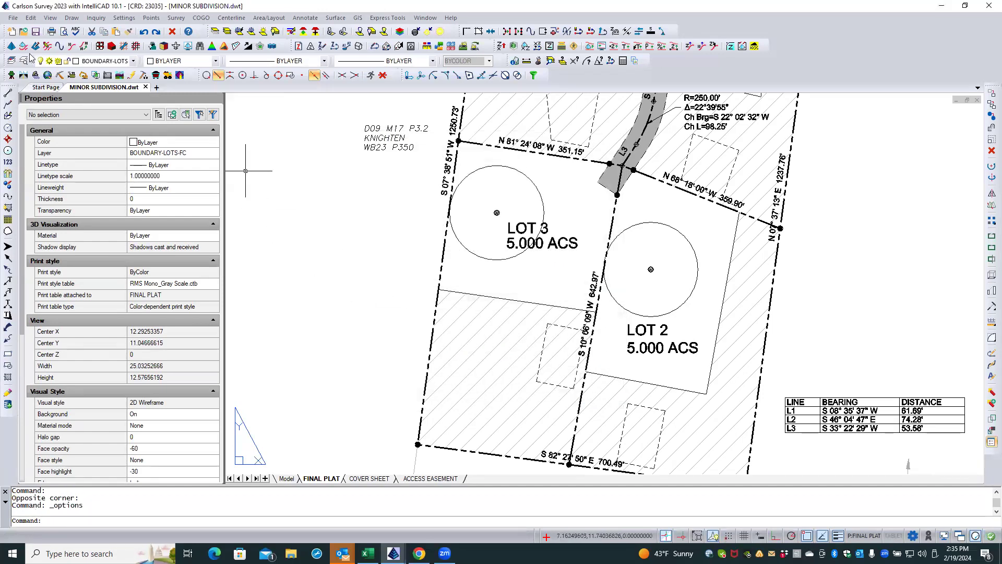
# - Start saving MINOR SUBDIVISION under a new location with AutoCAD Drawing Template (*.dwt) as the file type
pyautogui.click(12, 19)
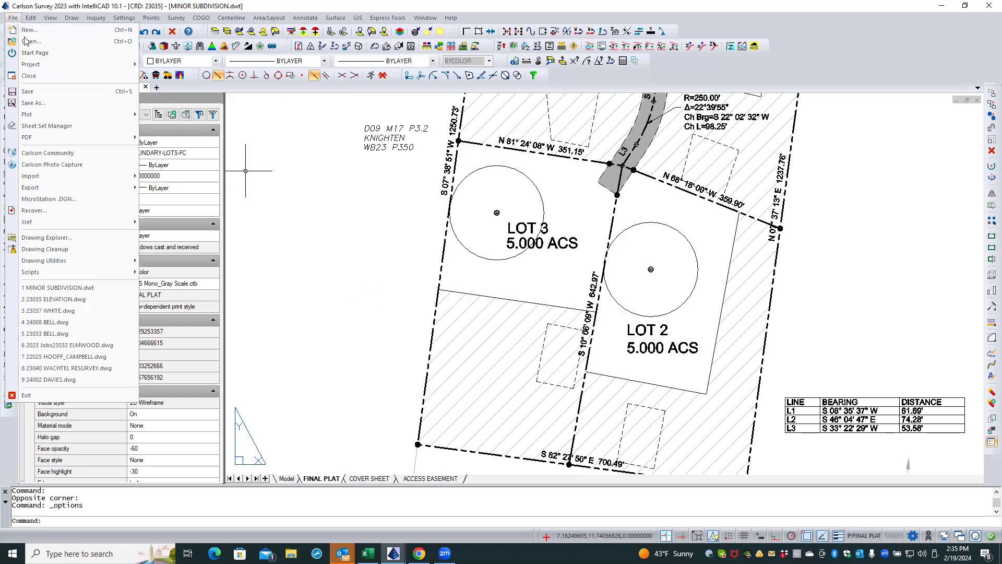
pyautogui.click(44, 103)
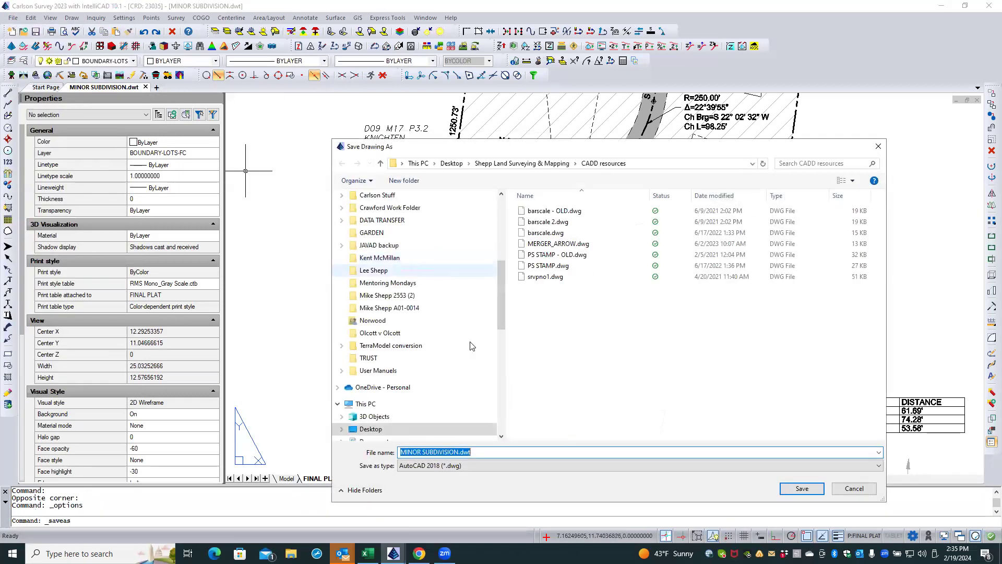
pyautogui.click(447, 466)
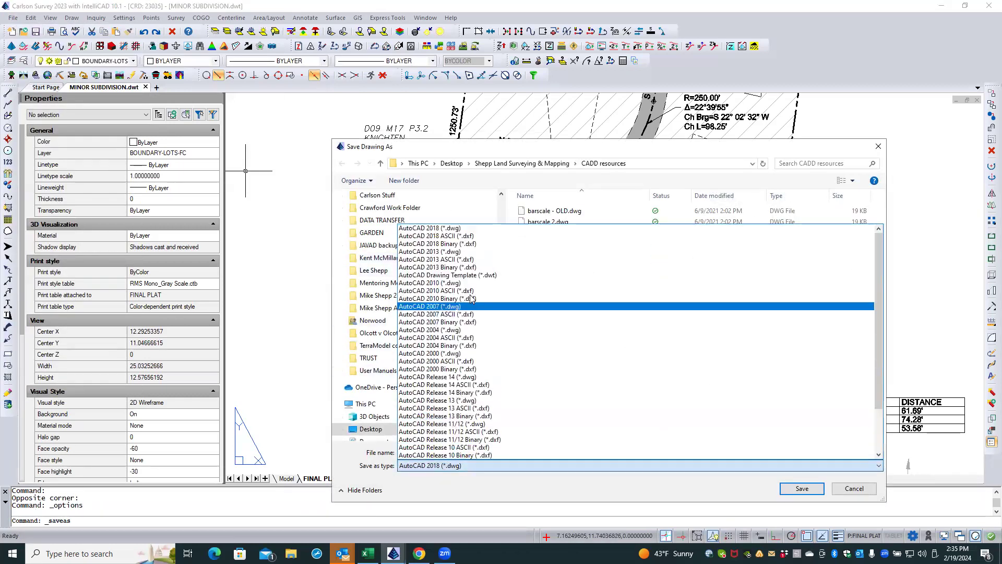
pyautogui.click(477, 275)
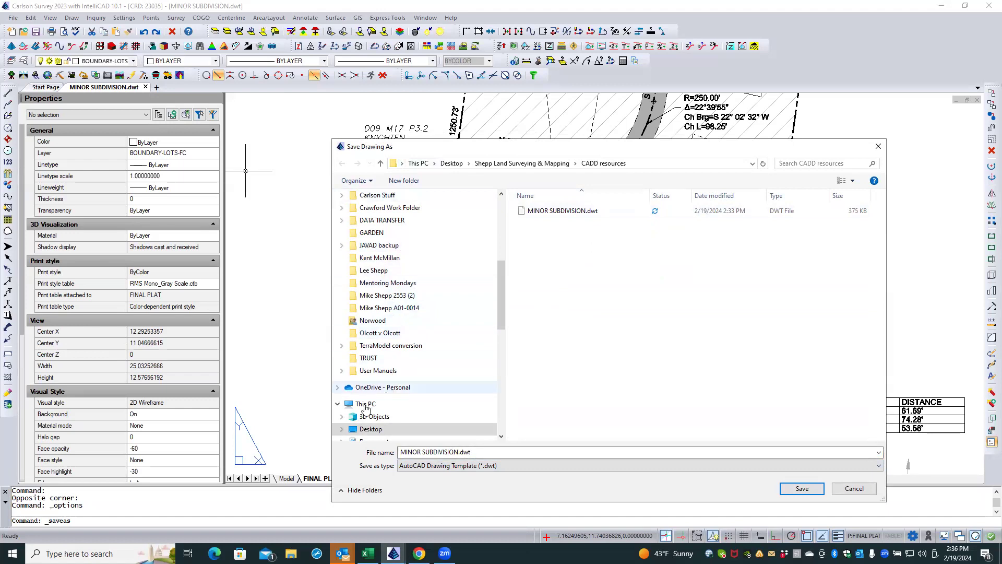
# - Expand the save location's folder tree from drive C: through Users and the user profile to AppData
pyautogui.moveTo(501, 288); pyautogui.dragTo(497, 370)
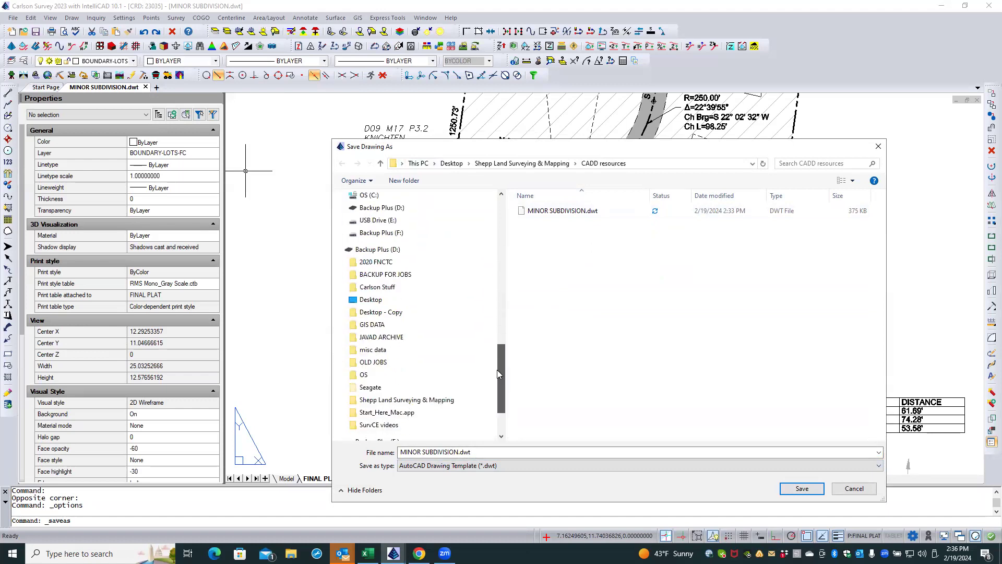
pyautogui.scroll(1, 400, 224)
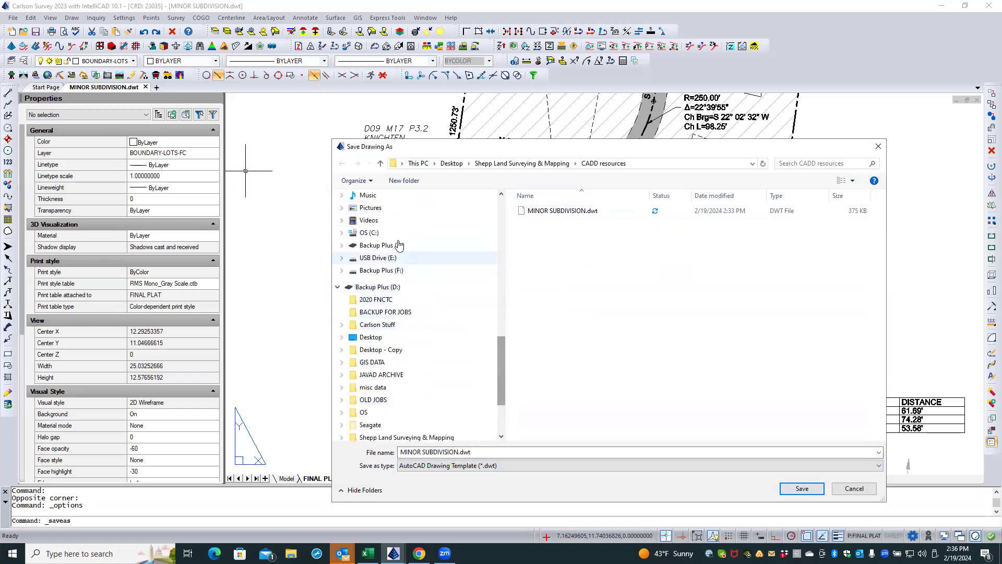
pyautogui.click(342, 234)
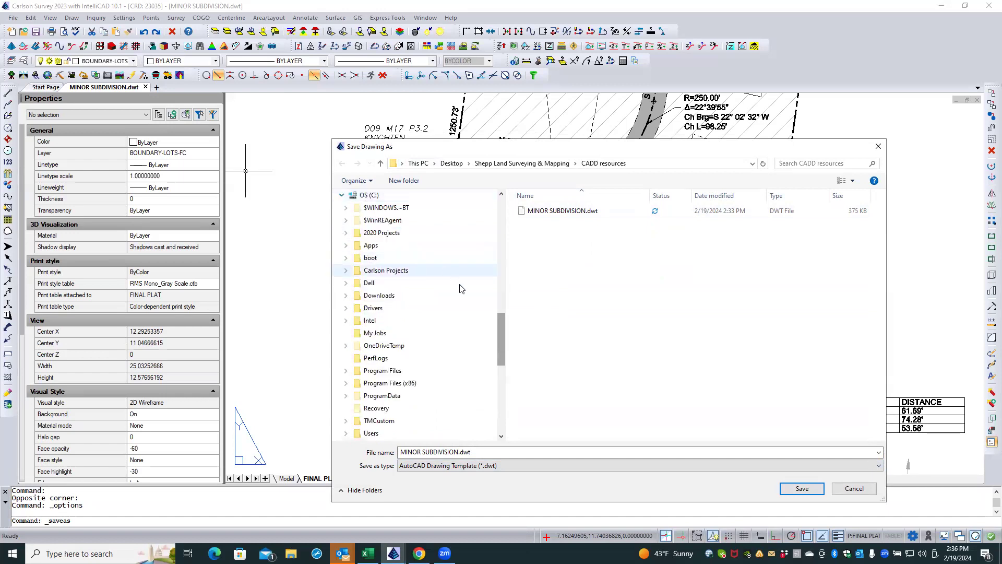
pyautogui.scroll(-1, 458, 286)
pyautogui.click(345, 408)
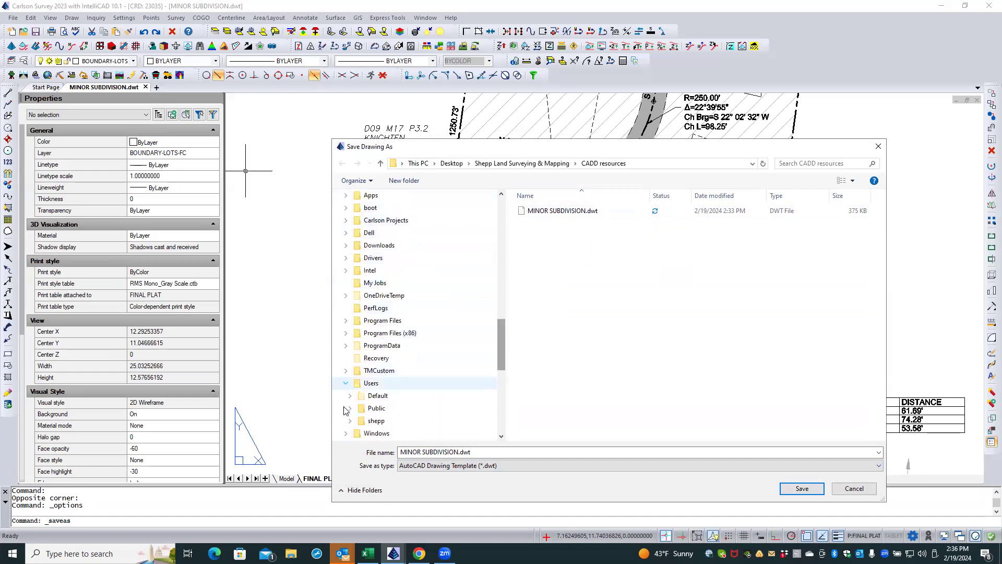
pyautogui.scroll(-1, 349, 377)
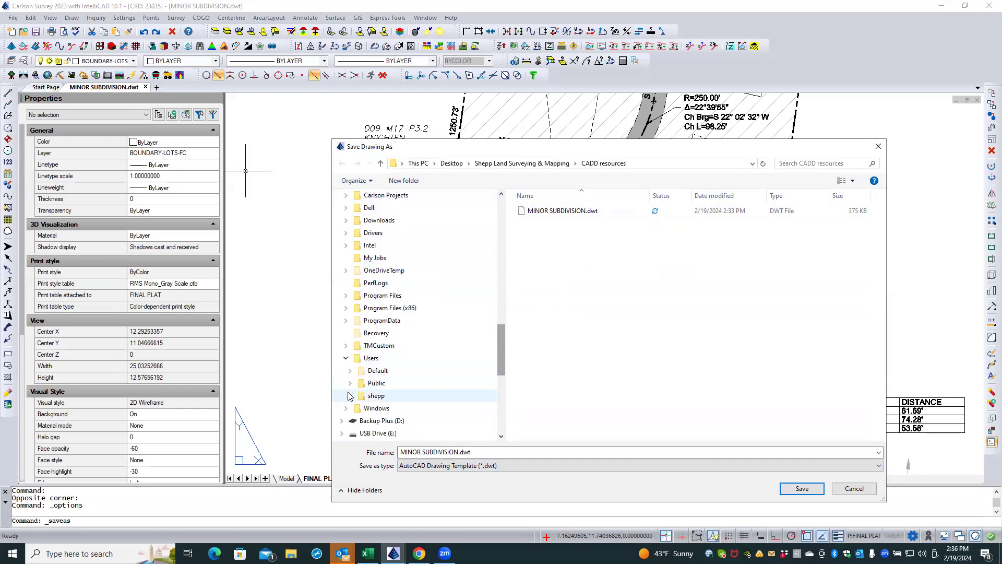
pyautogui.click(350, 395)
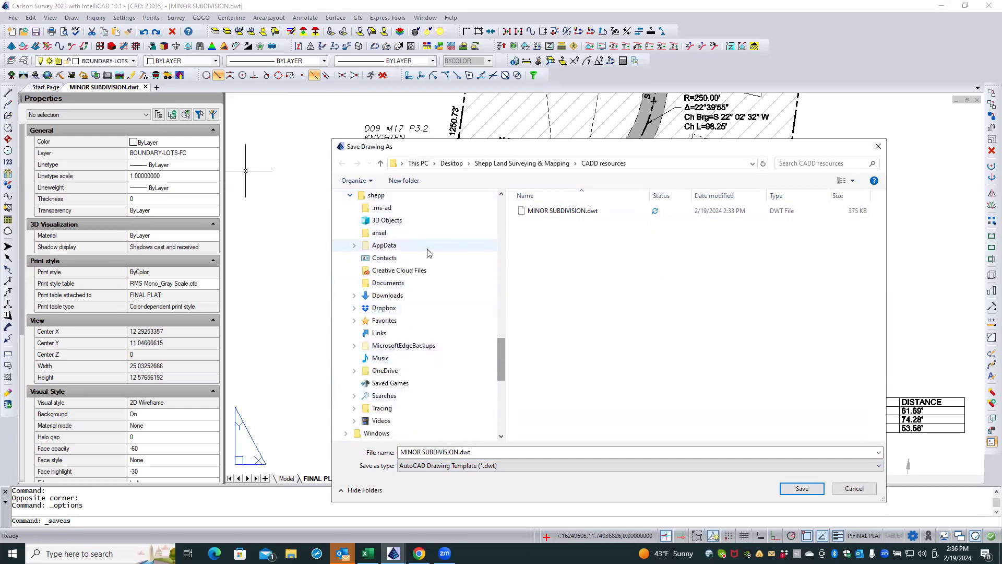
pyautogui.click(352, 246)
pyautogui.click(358, 258)
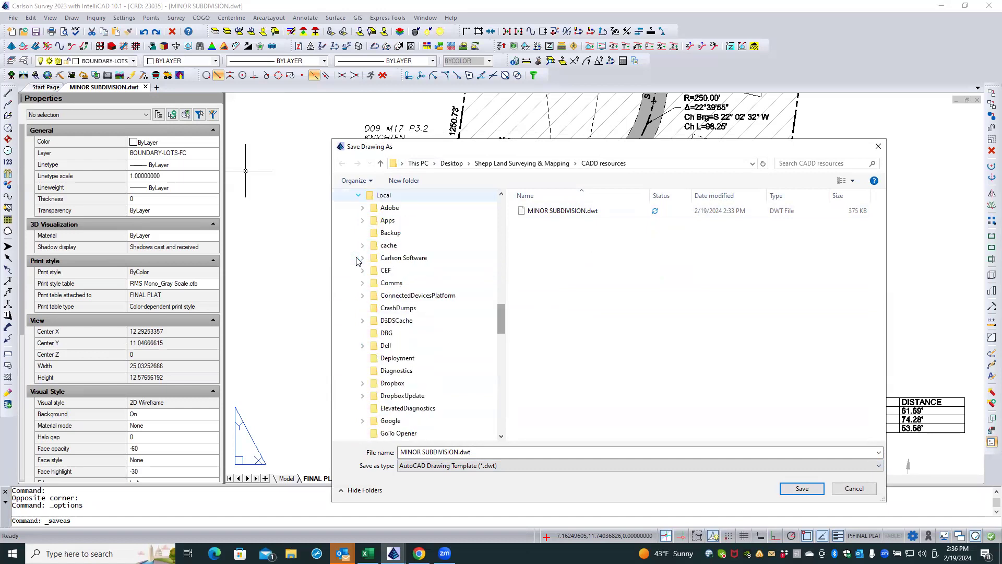
pyautogui.click(362, 259)
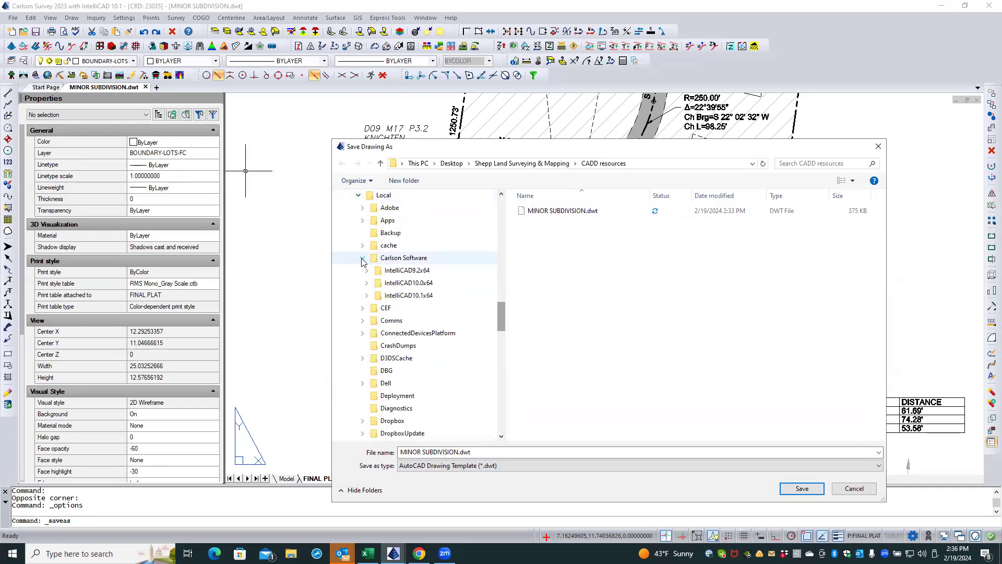
pyautogui.click(365, 296)
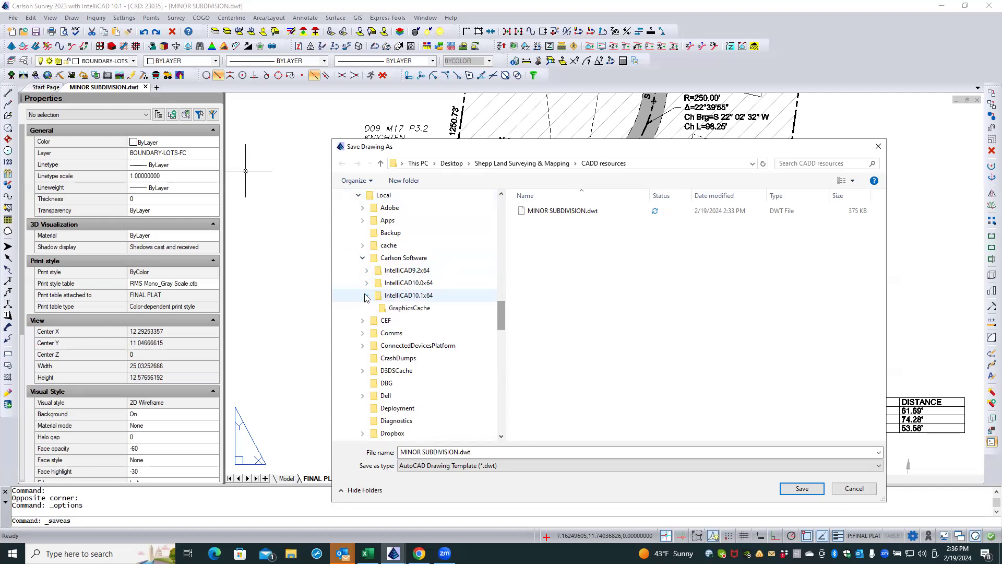
pyautogui.click(366, 295)
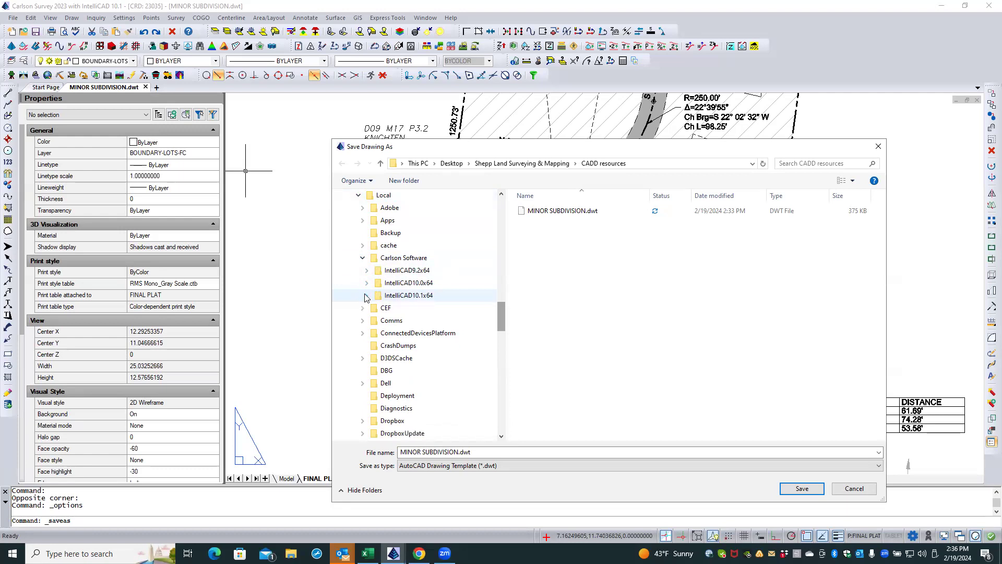
pyautogui.click(363, 259)
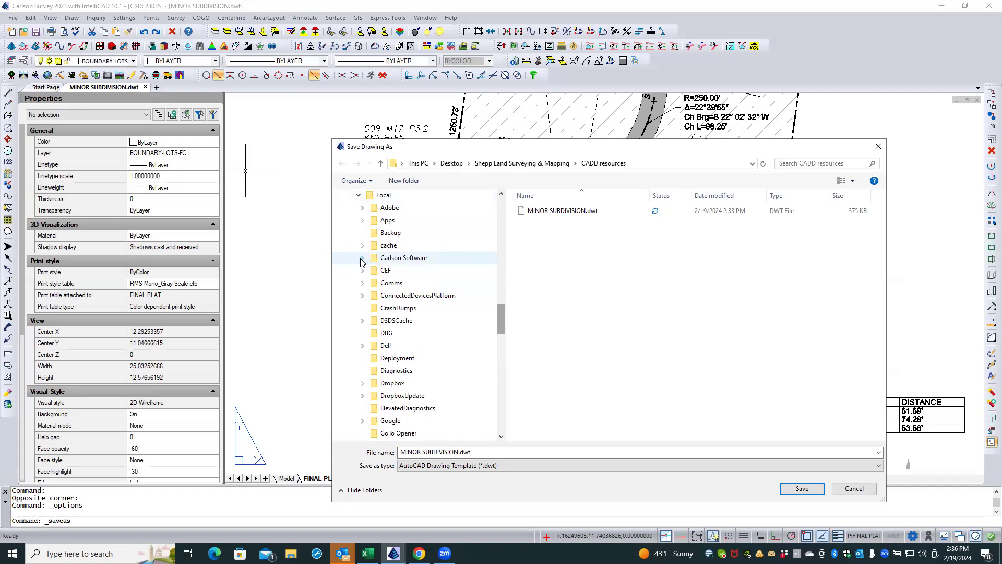
pyautogui.scroll(1, 360, 262)
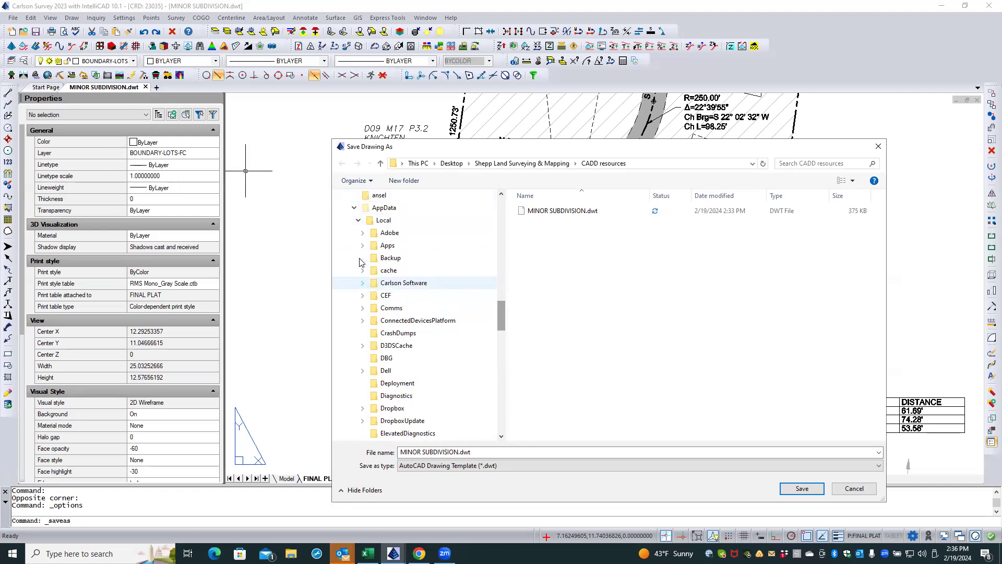
pyautogui.scroll(1, 355, 257)
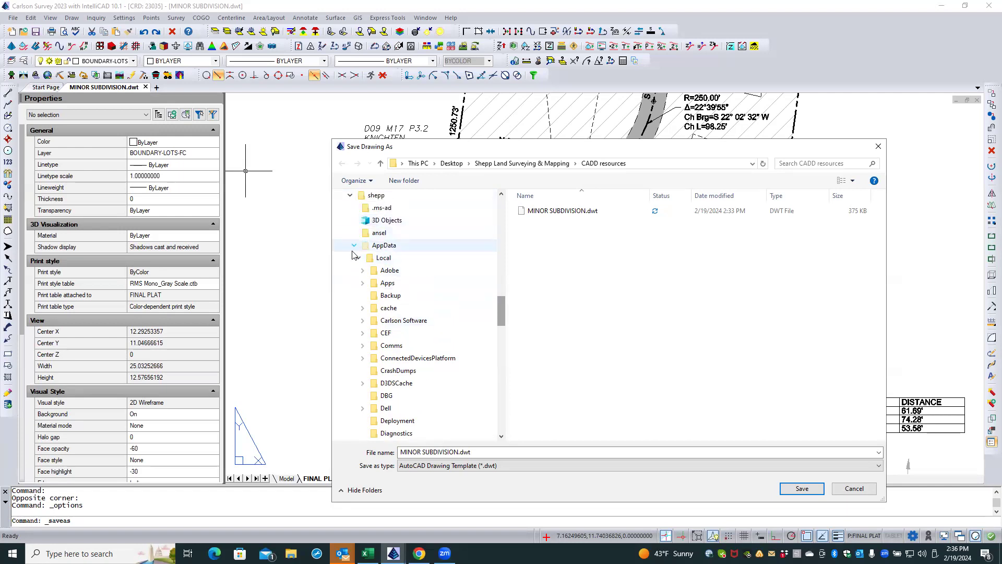
pyautogui.scroll(-3, 354, 261)
pyautogui.scroll(-4, 354, 269)
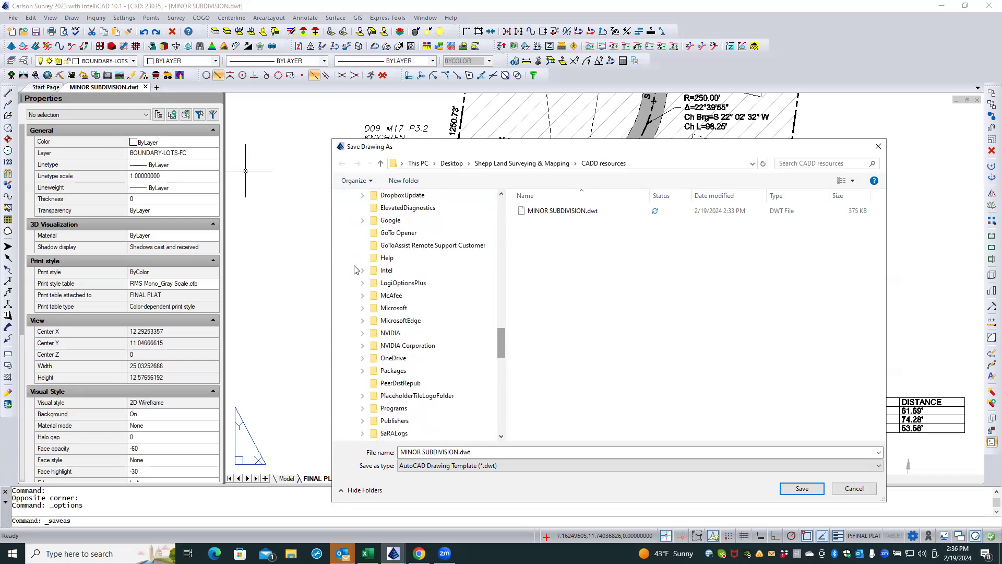
pyautogui.scroll(-1, 355, 270)
pyautogui.scroll(6, 364, 316)
pyautogui.scroll(4, 364, 315)
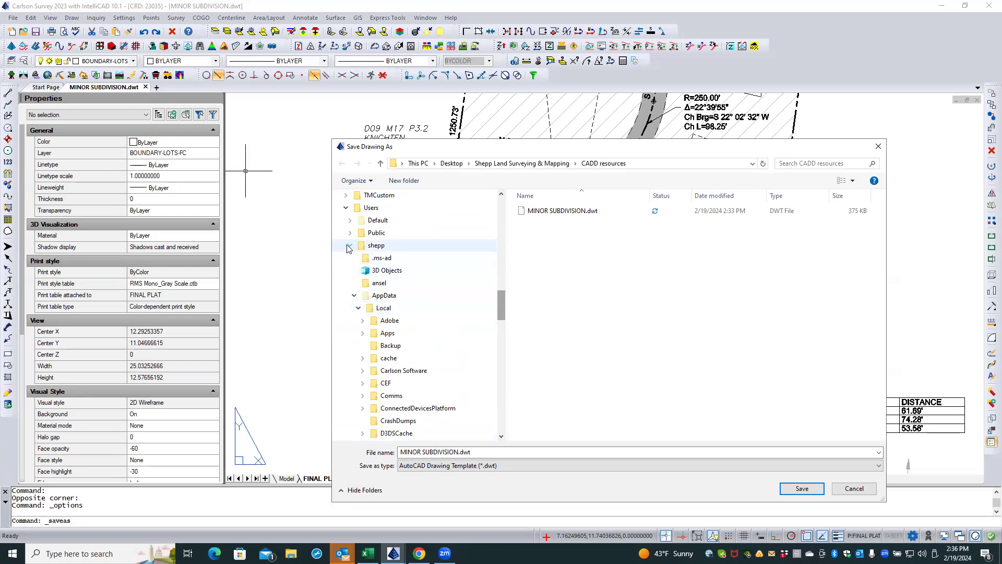
pyautogui.click(854, 487)
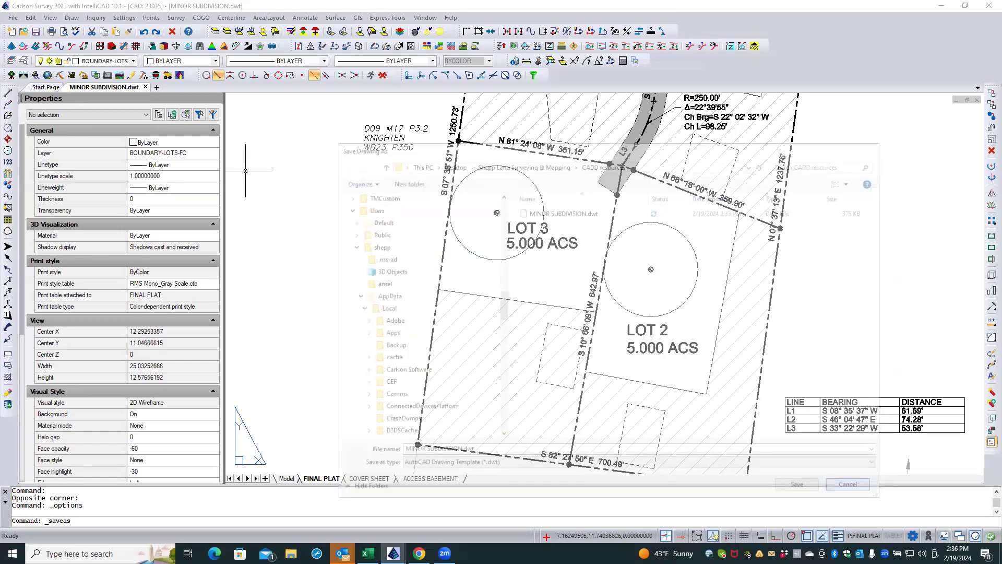
# - Check the folder path set for Templates under Template paths in the program options, and leave the options without changes
pyautogui.rightClick(368, 221)
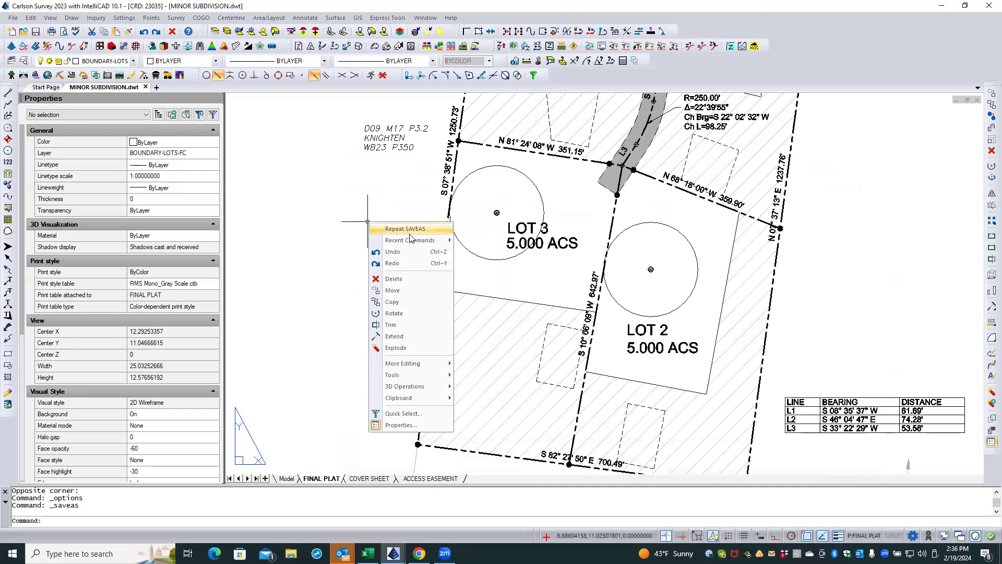
pyautogui.moveTo(416, 243)
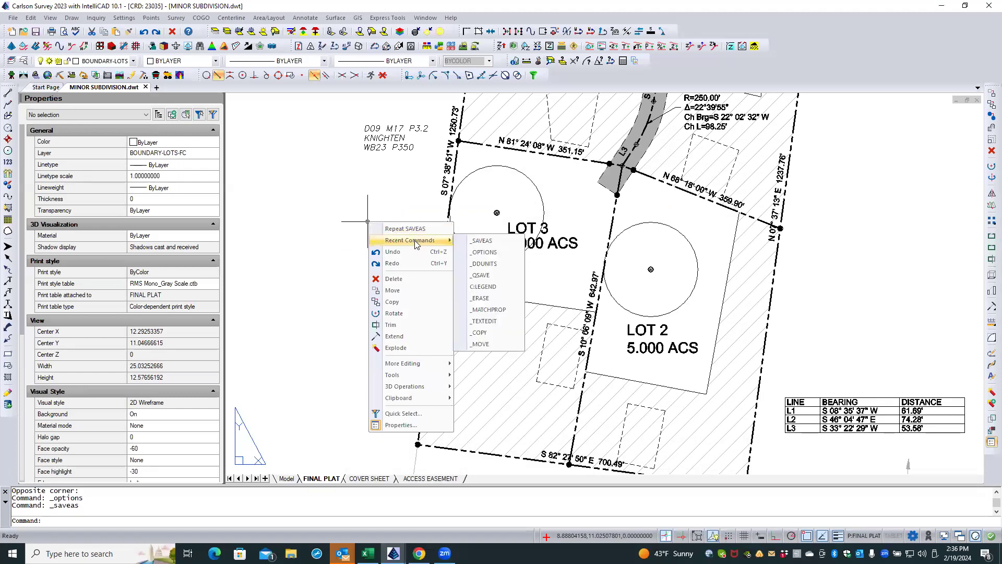
pyautogui.click(484, 252)
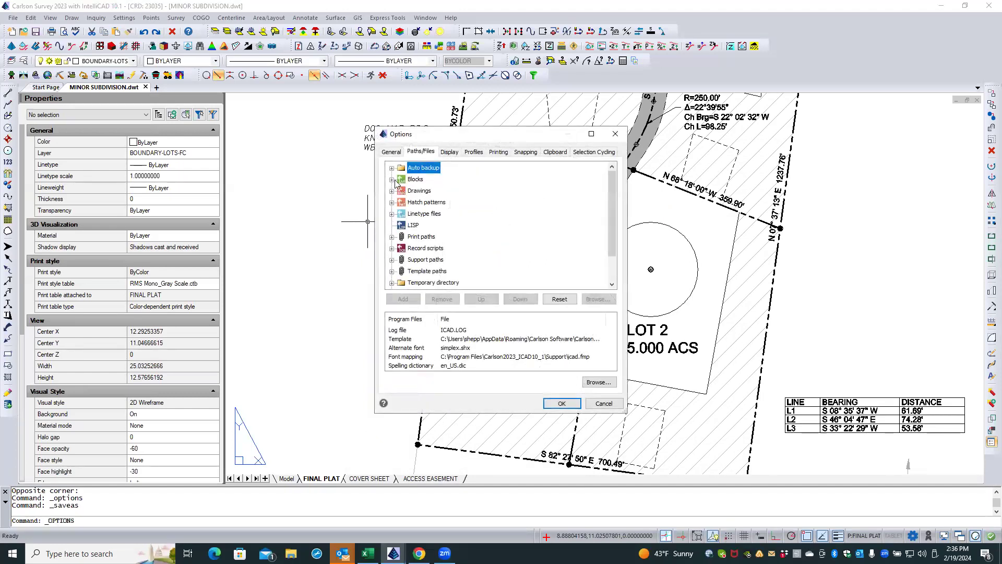
pyautogui.click(392, 272)
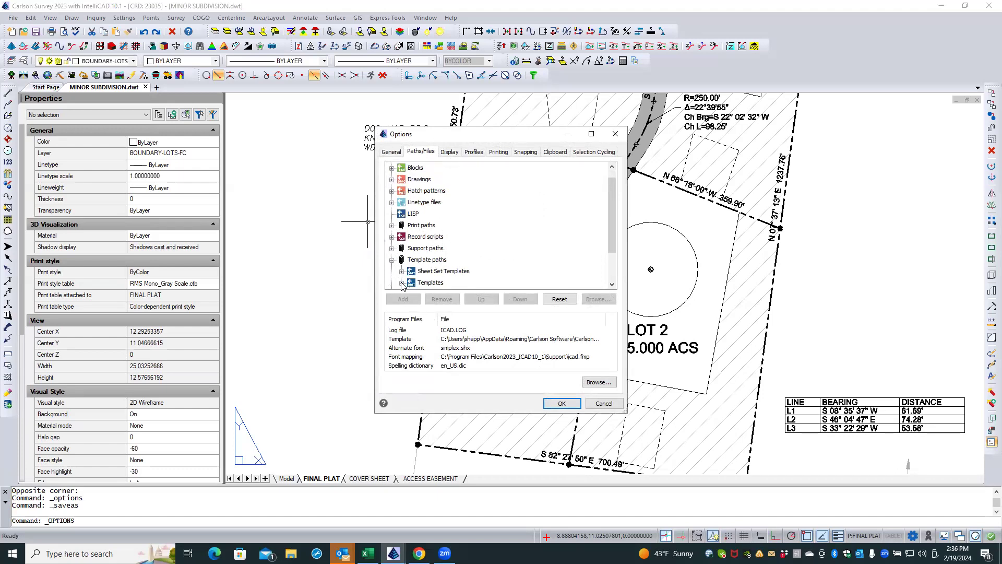
pyautogui.click(401, 283)
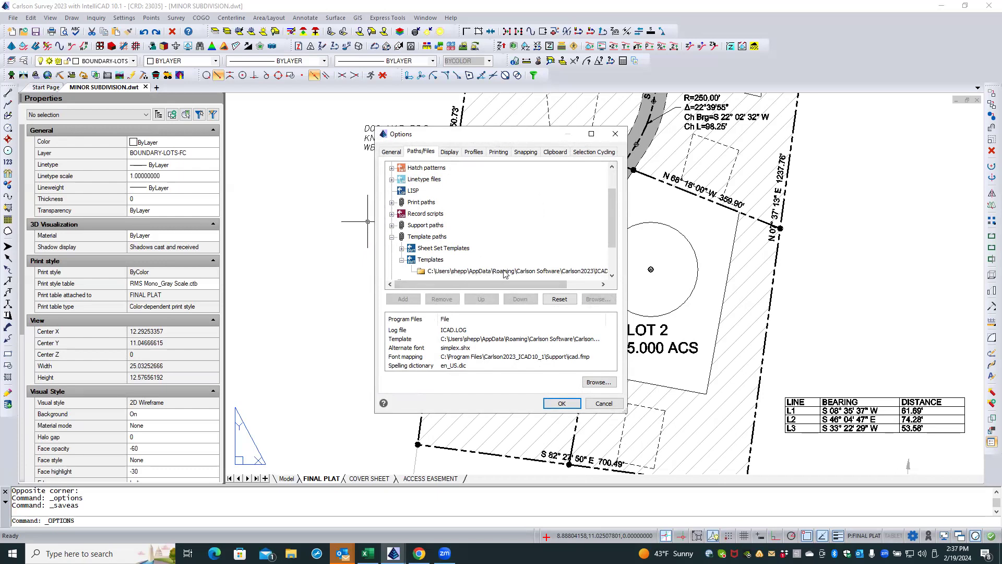
pyautogui.click(603, 402)
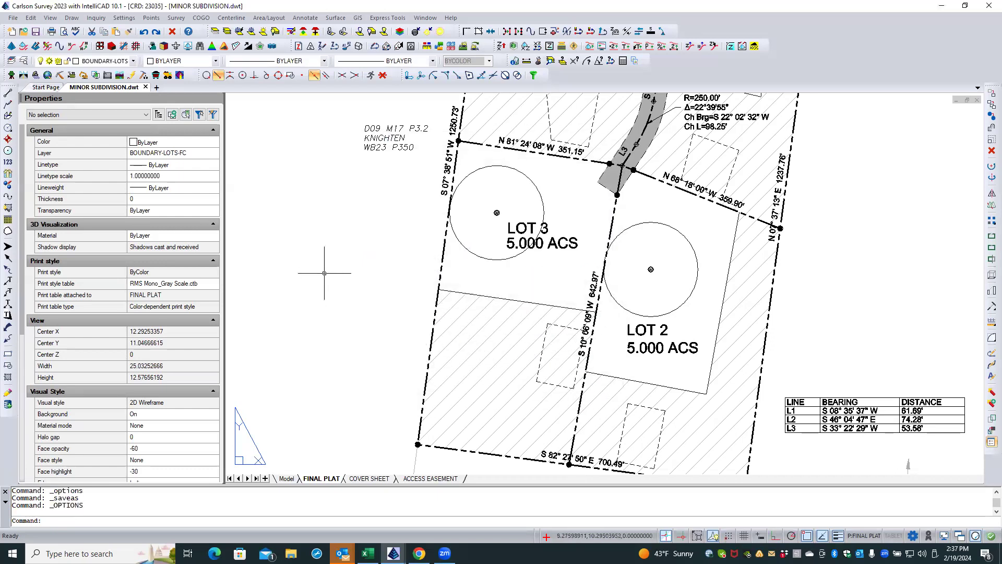
# - Start another save-as of MINOR SUBDIVISION with AutoCAD Drawing Template (*.dwt) as the file type
pyautogui.click(13, 18)
pyautogui.click(42, 103)
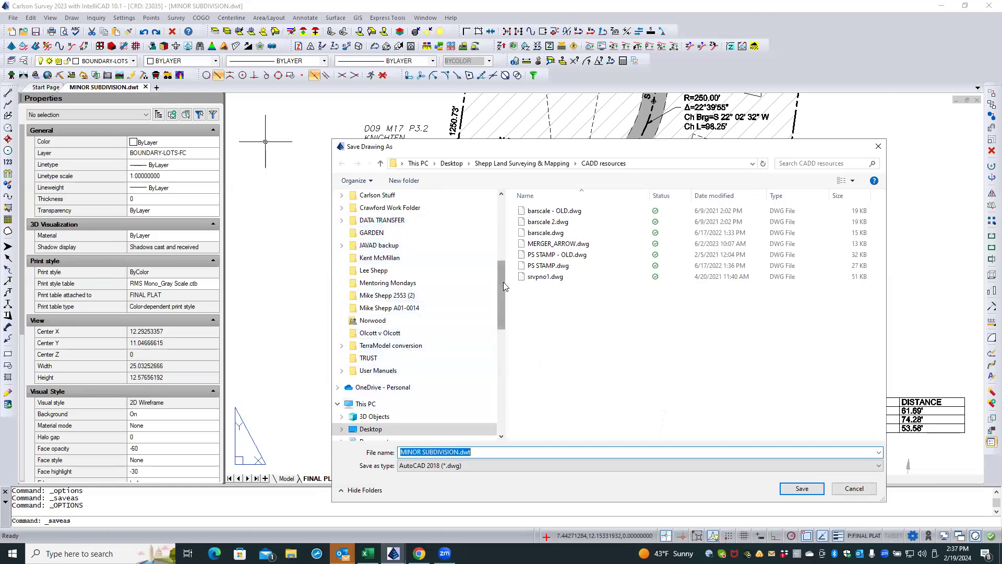
pyautogui.moveTo(498, 286); pyautogui.dragTo(499, 342)
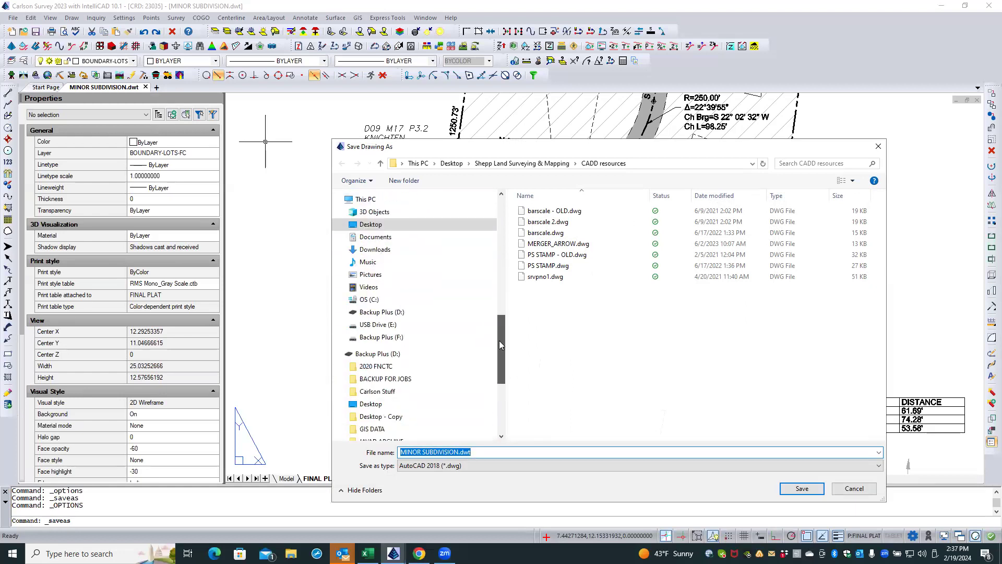
pyautogui.click(469, 465)
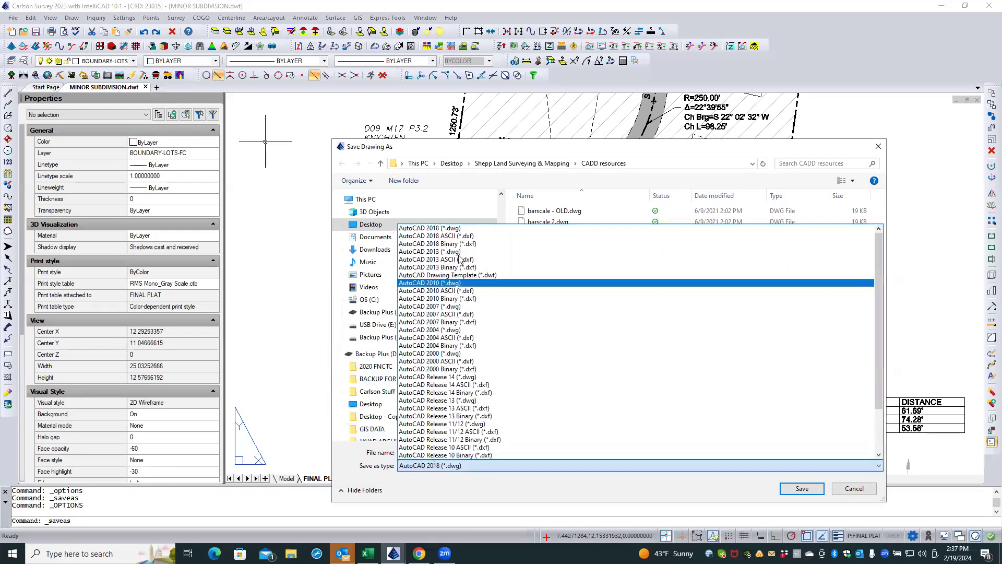
pyautogui.click(461, 275)
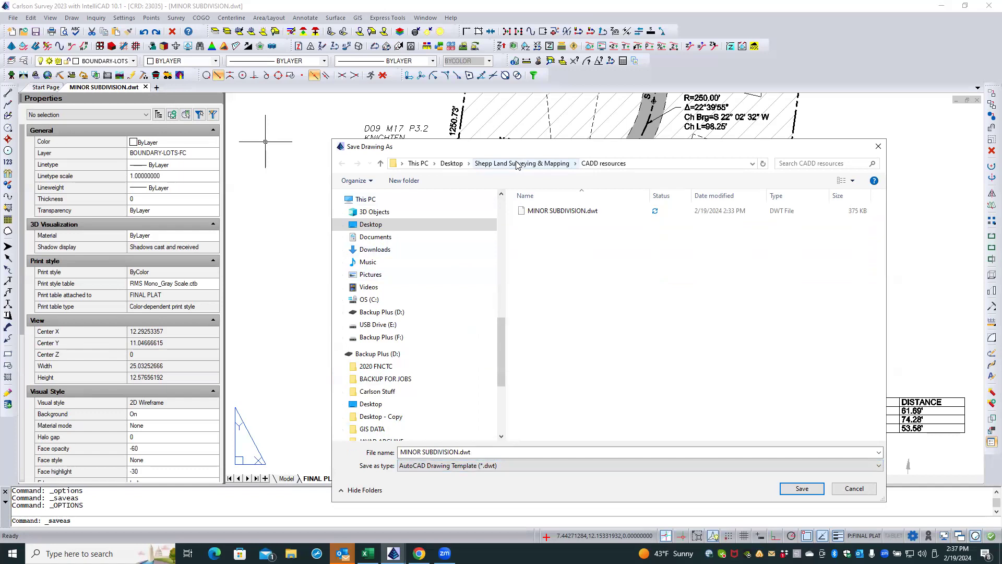
# - Expand the save location's folder tree from drive C: through Users, the user profile, AppData and Roaming to Carlson Software
pyautogui.click(342, 299)
pyautogui.scroll(-3, 345, 298)
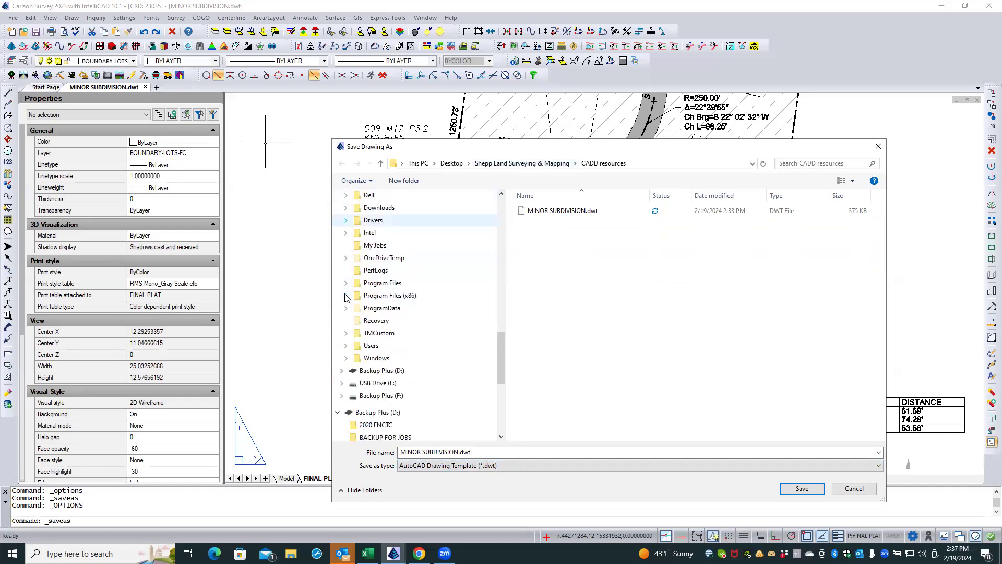
pyautogui.click(346, 345)
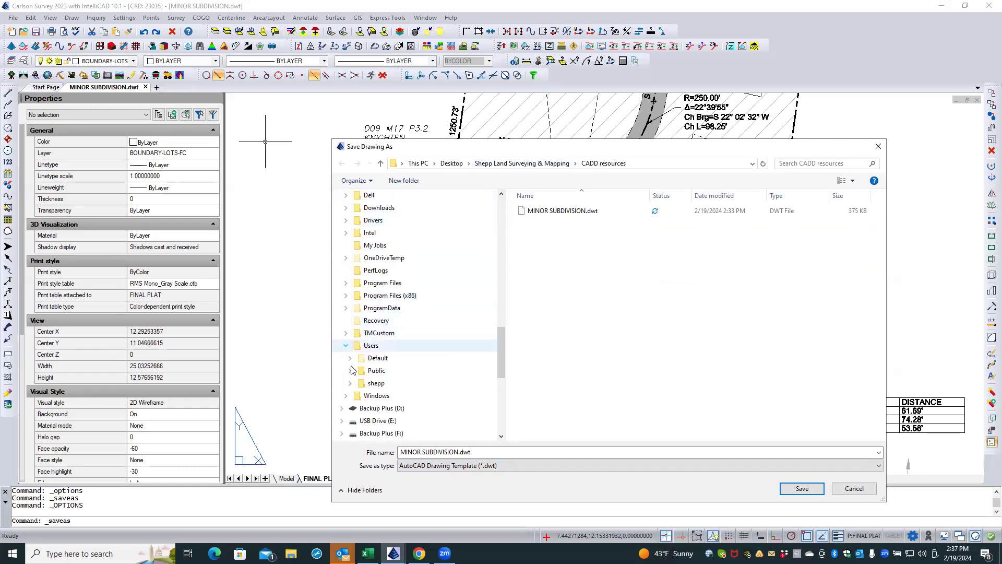
pyautogui.click(350, 383)
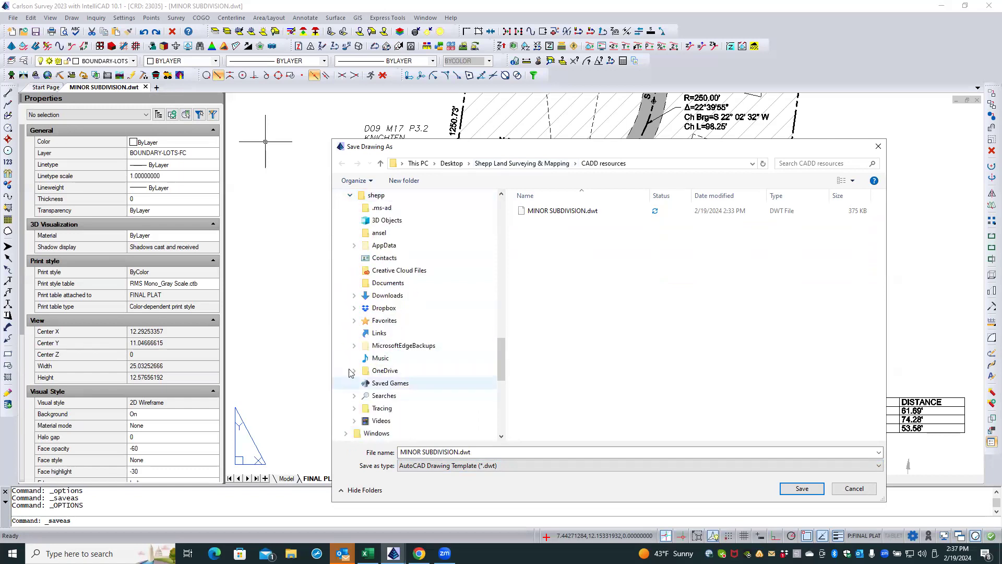
pyautogui.click(354, 245)
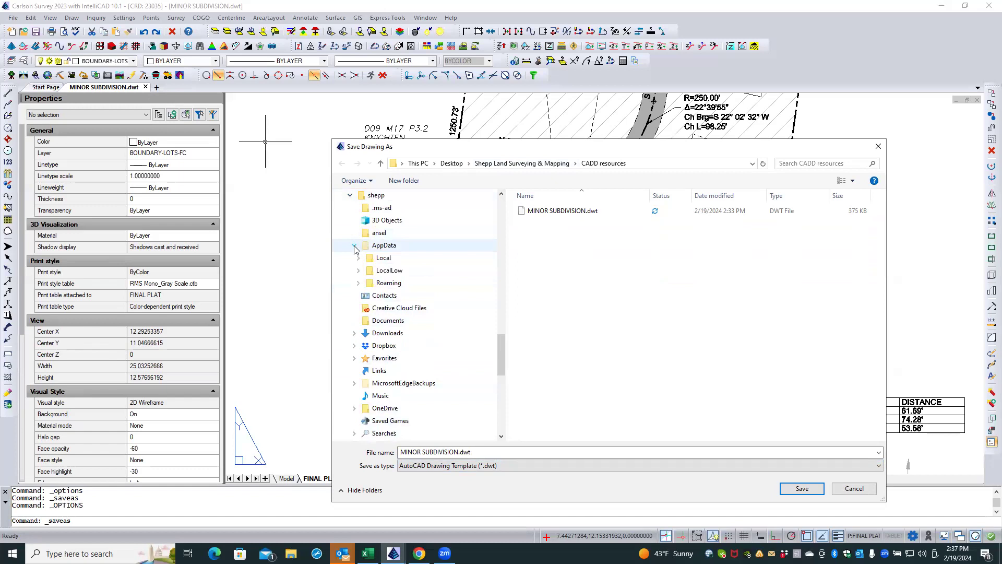
pyautogui.click(358, 282)
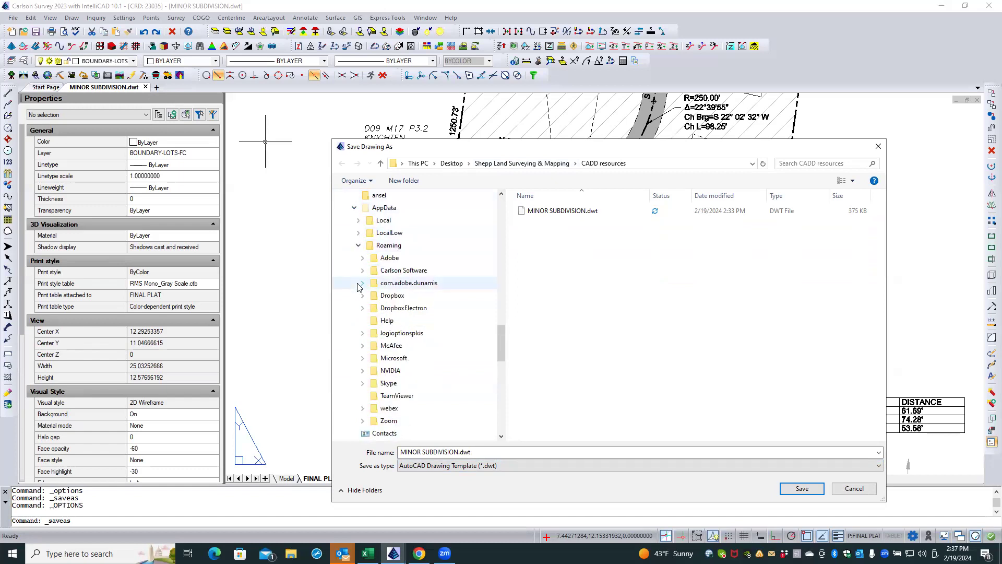
pyautogui.click(362, 270)
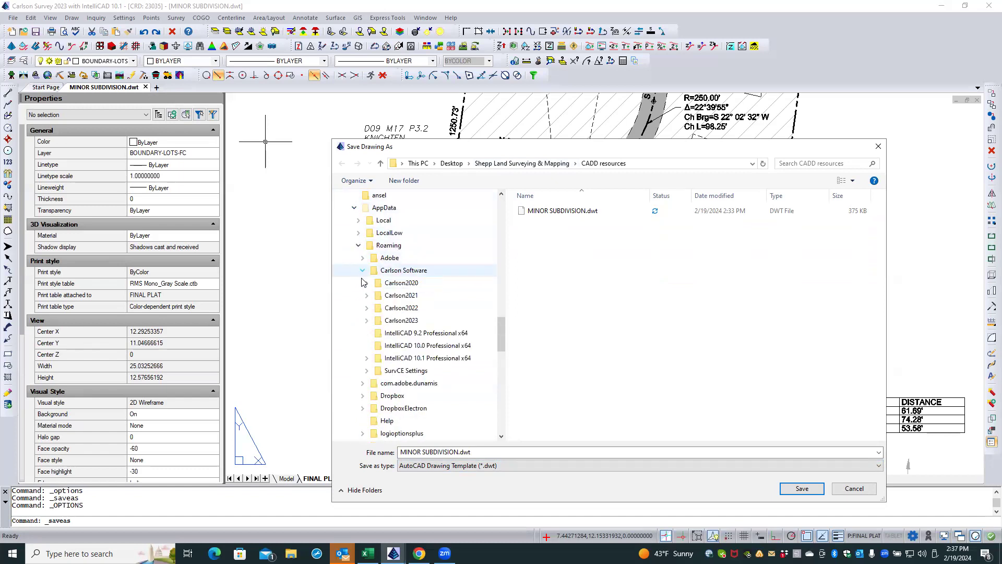
# - Save the MINOR SUBDIVISION template in the SUP folder under Carlson2023 and ICAD10_1_X64
pyautogui.click(366, 320)
pyautogui.click(371, 334)
pyautogui.click(397, 344)
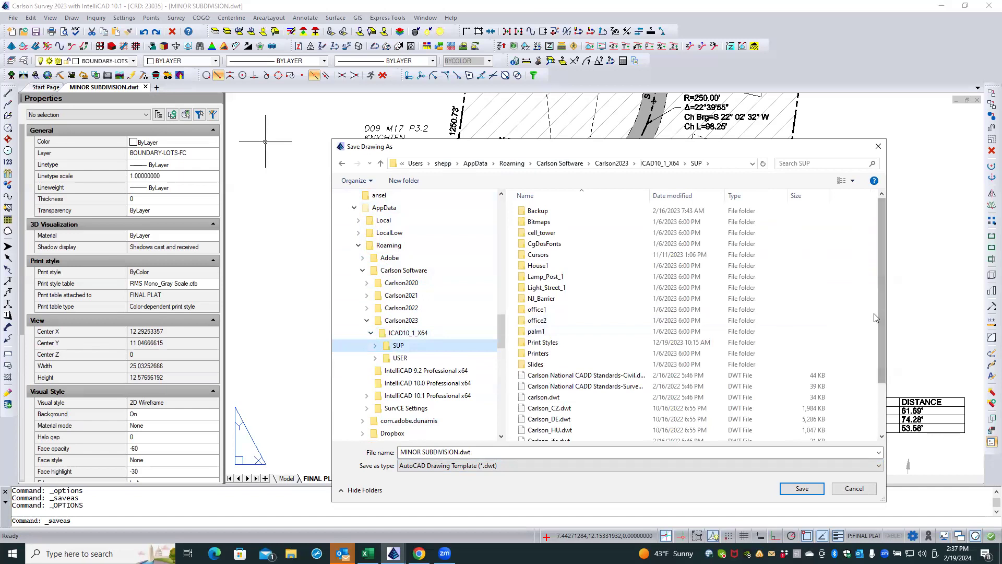
pyautogui.moveTo(879, 310); pyautogui.dragTo(881, 384)
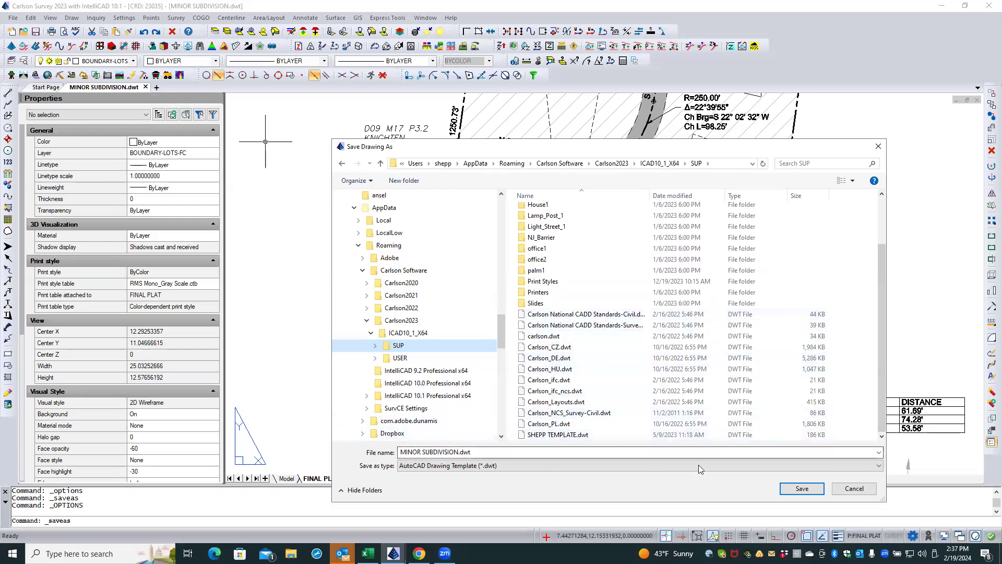
pyautogui.click(799, 489)
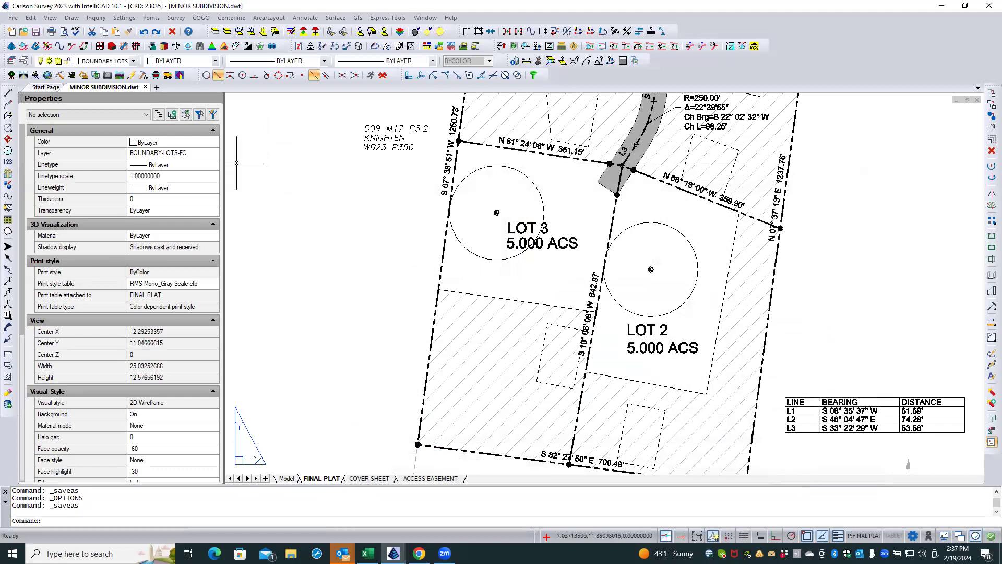
# - Close the template and the other open drawing, and reopen the recent drawing 23035 ELEVATION.dwg
pyautogui.click(146, 88)
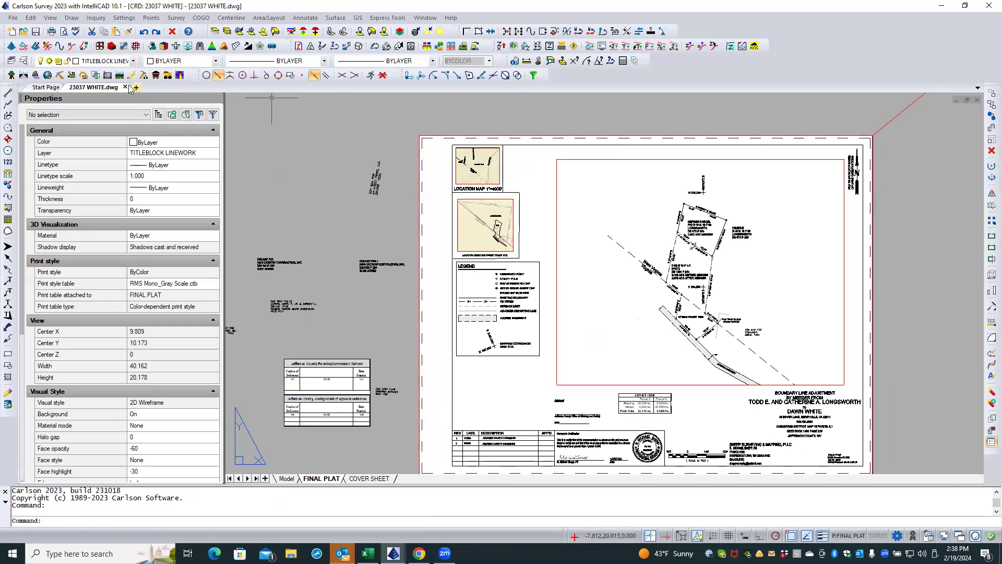
pyautogui.click(125, 87)
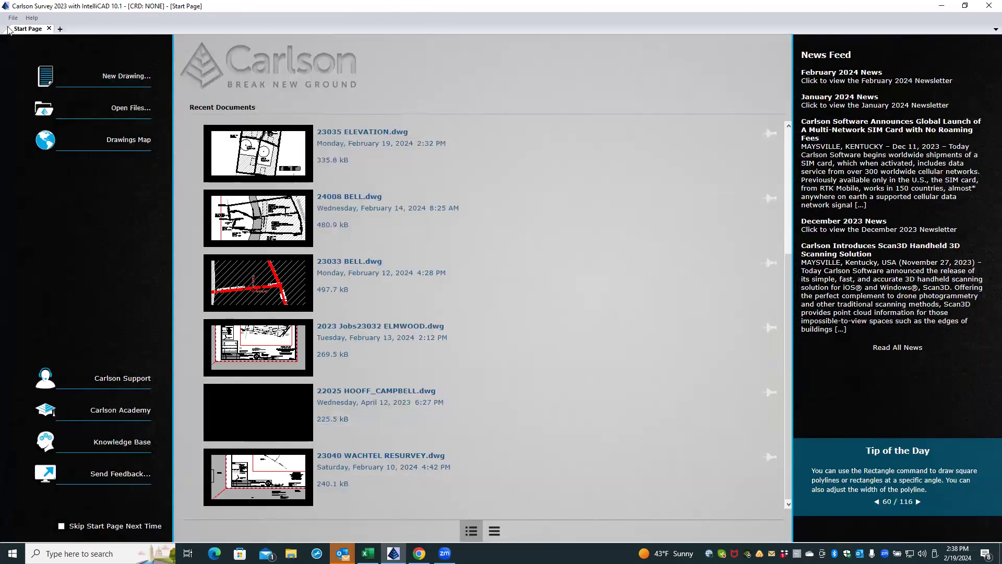
pyautogui.click(13, 18)
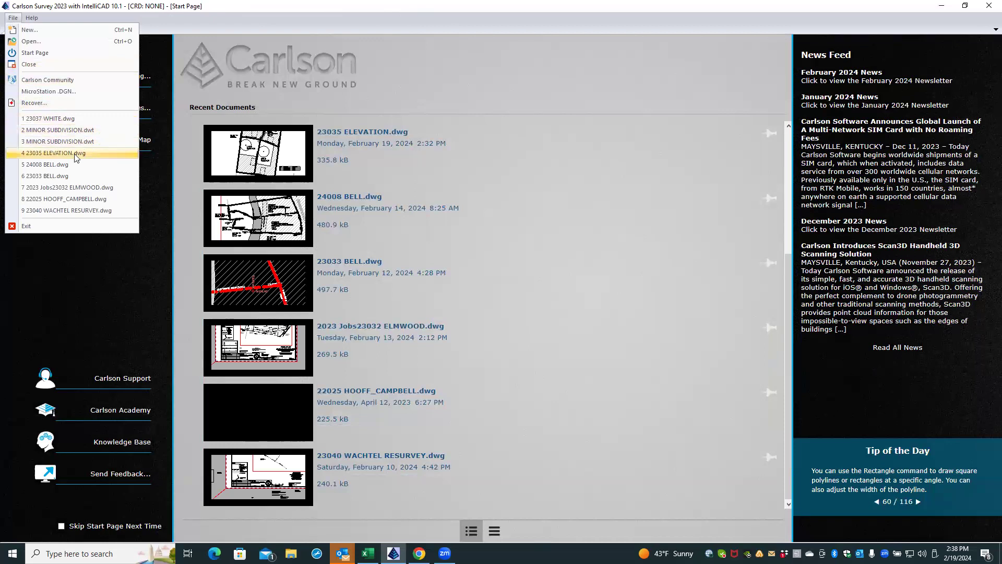
pyautogui.click(52, 153)
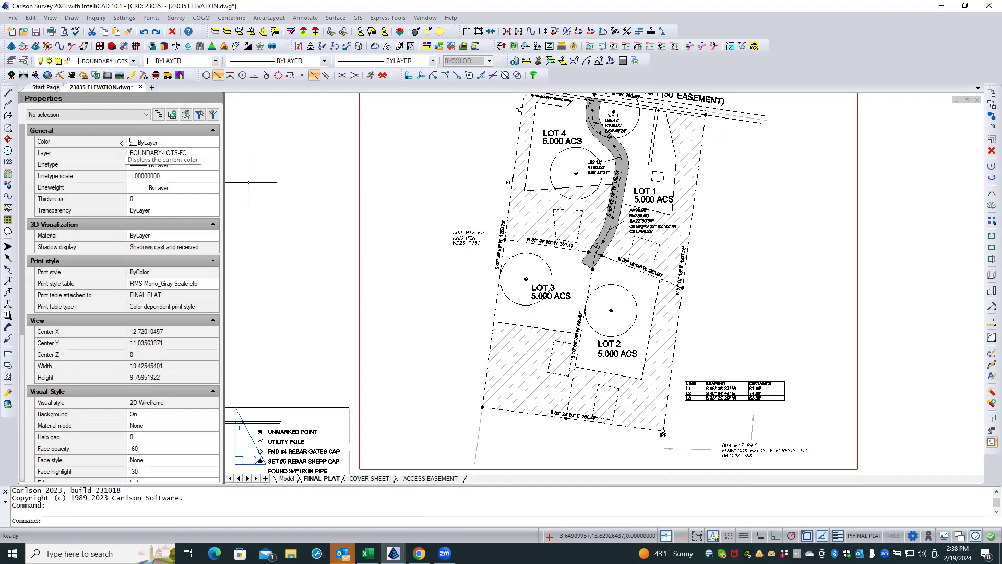
# - Narrow the property-name column and the overall width of the Properties palette
pyautogui.moveTo(127, 142); pyautogui.dragTo(97, 141)
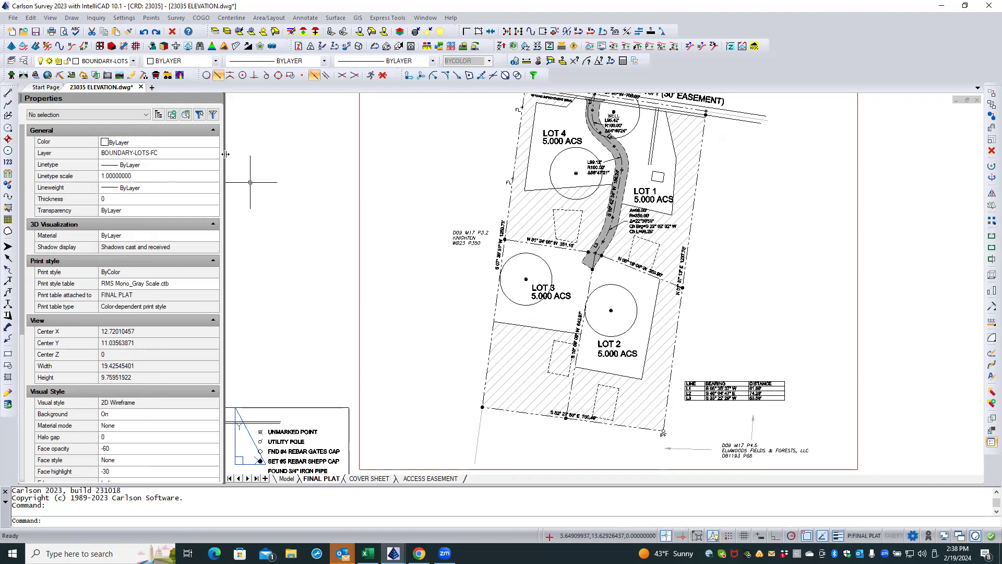
pyautogui.moveTo(201, 153); pyautogui.dragTo(196, 152)
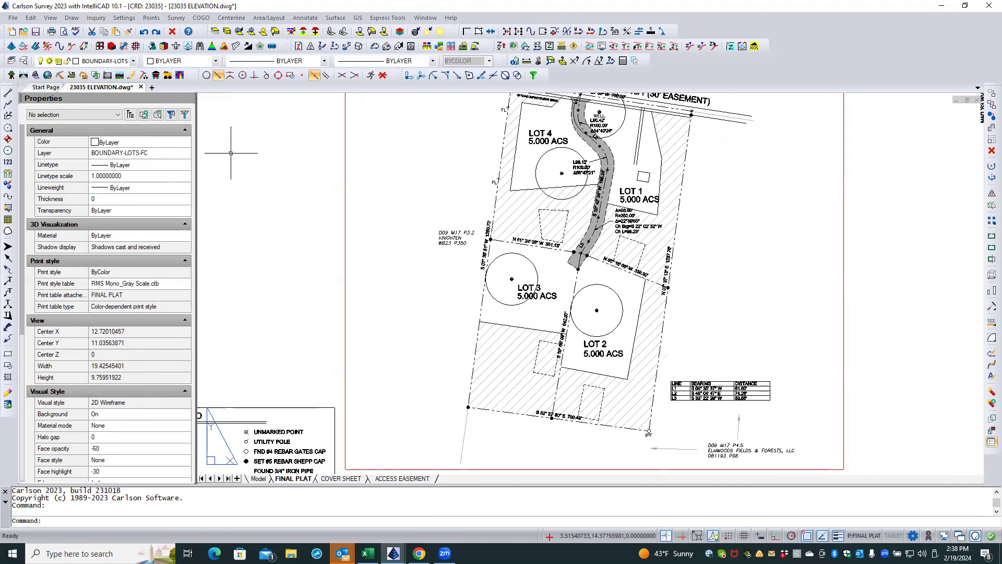
pyautogui.click(11, 19)
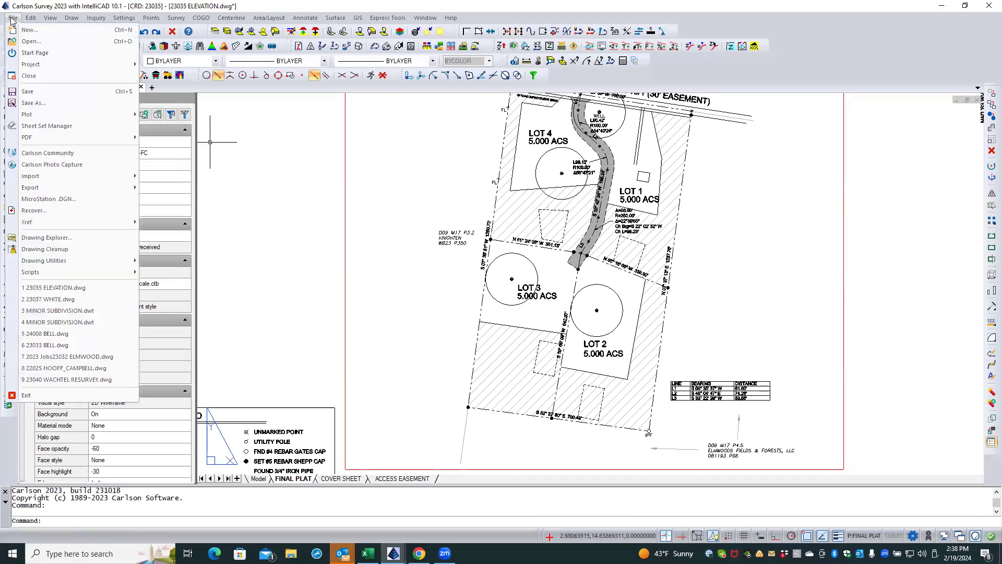
pyautogui.click(255, 126)
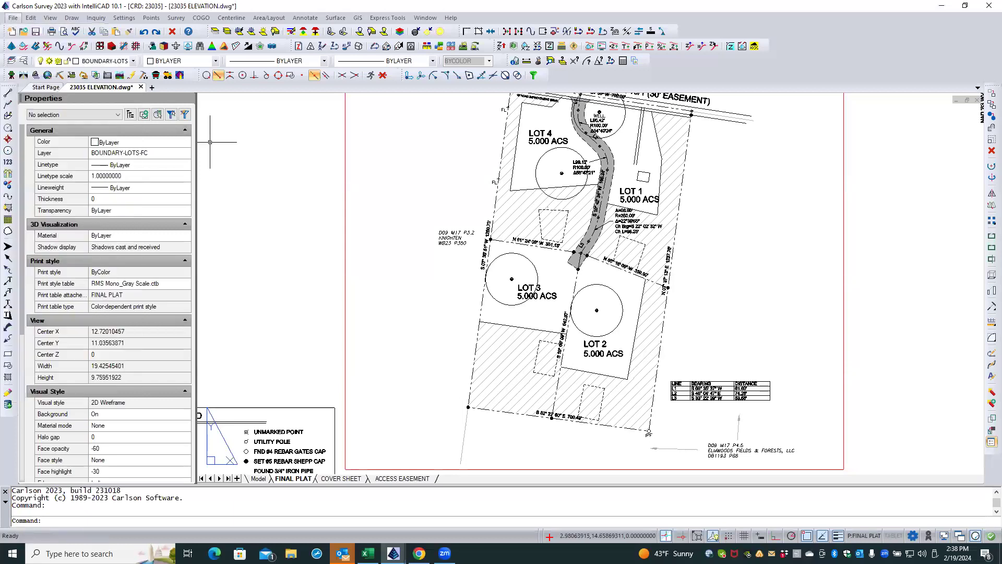
pyautogui.click(232, 146)
# - Start a new DWG drawing from the start page, view the New Drawing Wizard's list of available templates, and cancel the wizard
pyautogui.click(45, 87)
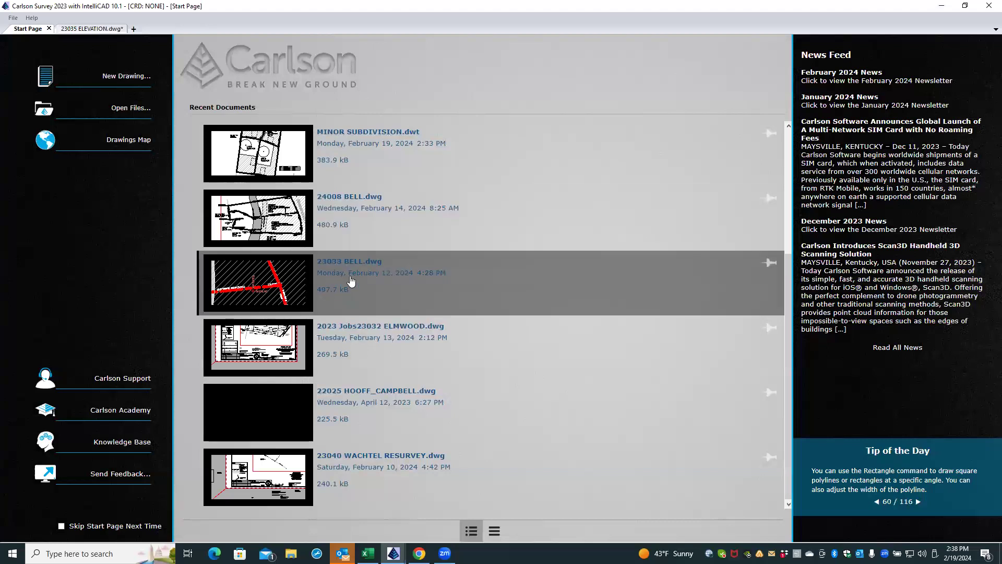
pyautogui.click(116, 78)
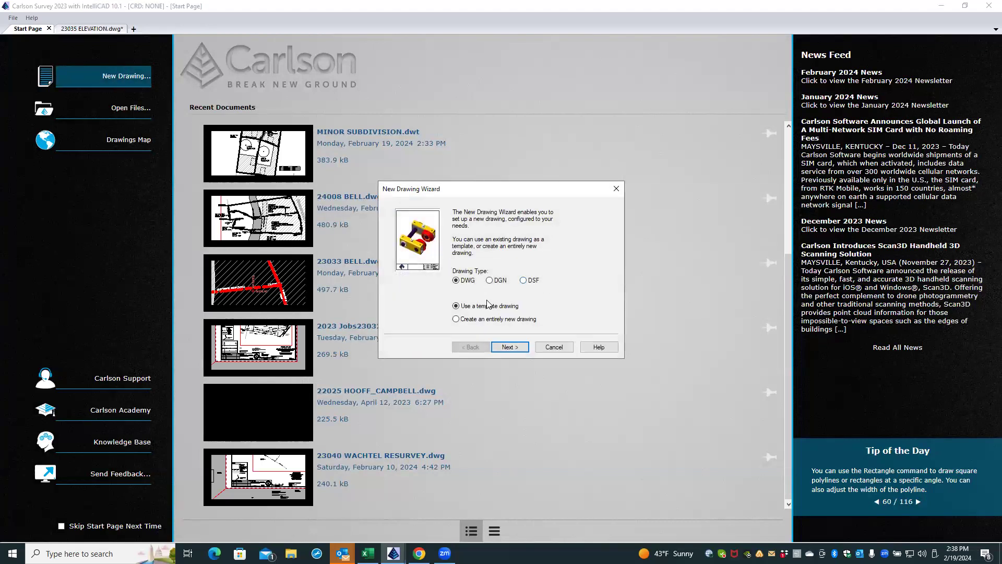
pyautogui.click(509, 347)
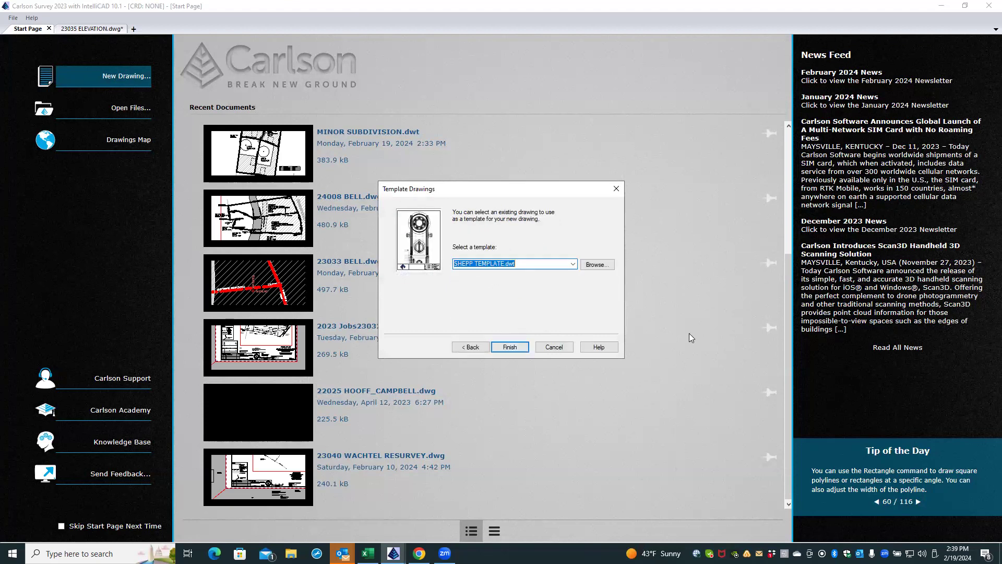
pyautogui.click(573, 265)
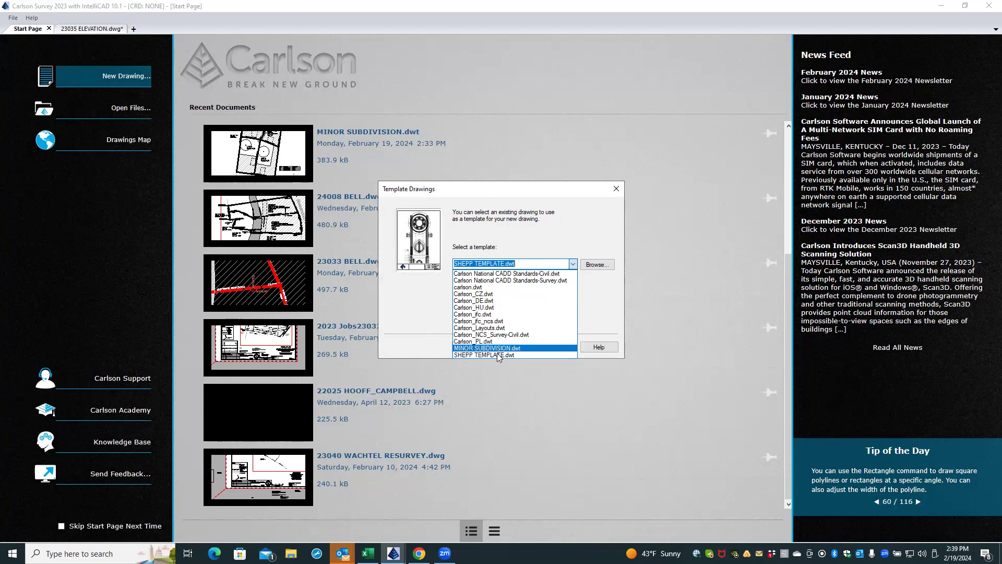
pyautogui.click(616, 191)
pyautogui.click(552, 345)
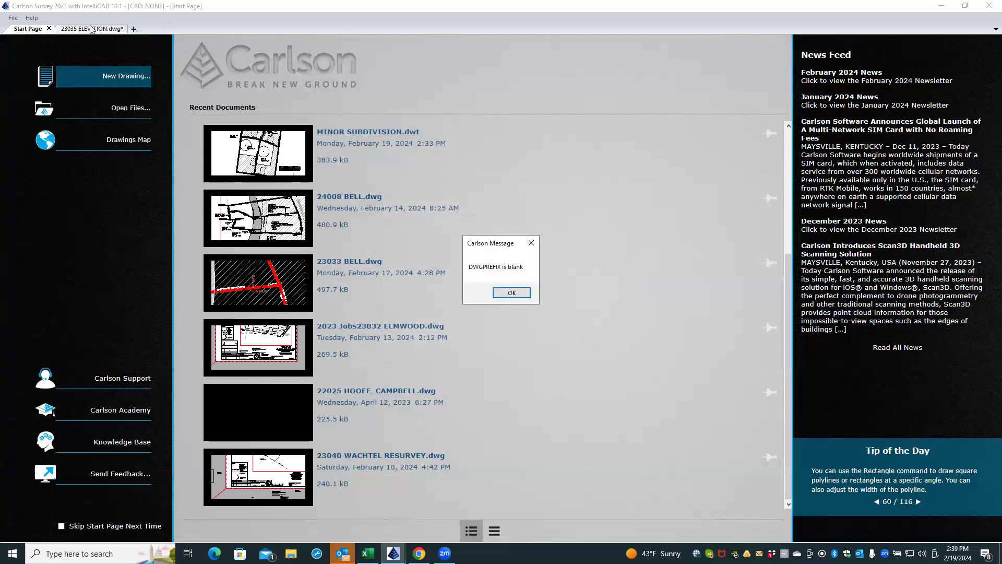
# - Dismiss the message, close the 23033 BELL drawing, and return to the FINAL PLAT layout of 23035 ELEVATION
pyautogui.click(499, 294)
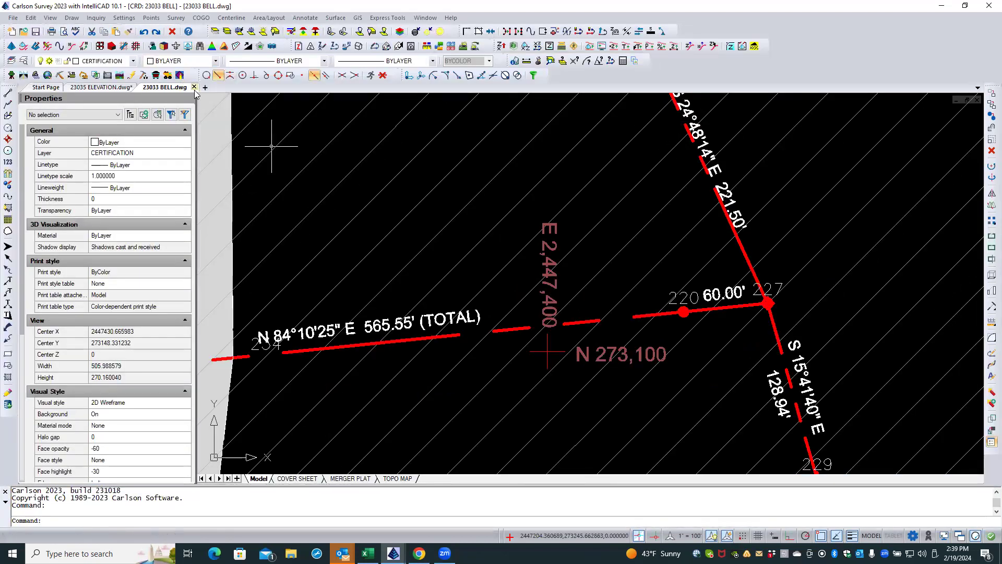
pyautogui.click(194, 87)
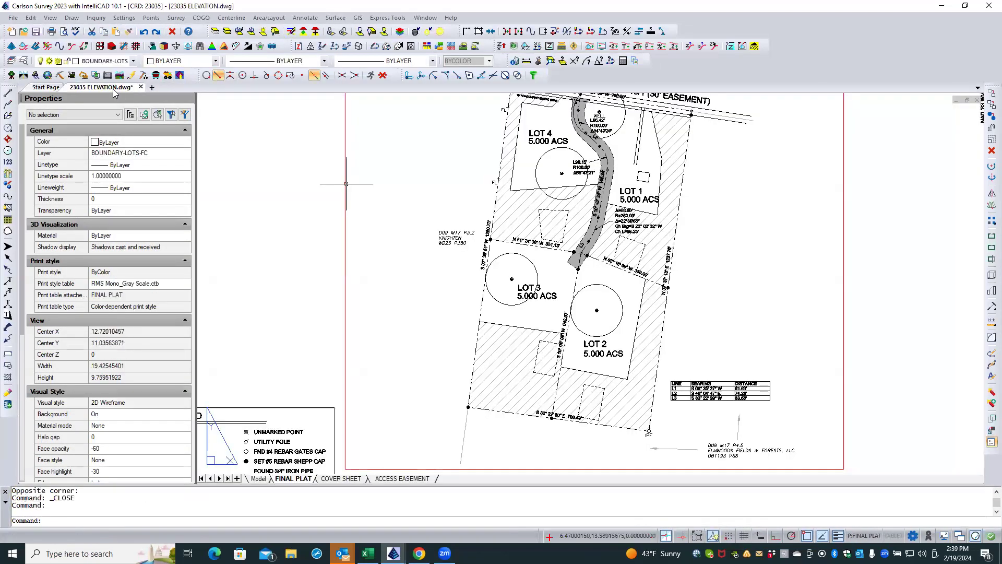
pyautogui.scroll(-4, 438, 323)
pyautogui.moveTo(422, 310); pyautogui.dragTo(457, 309, button='middle')
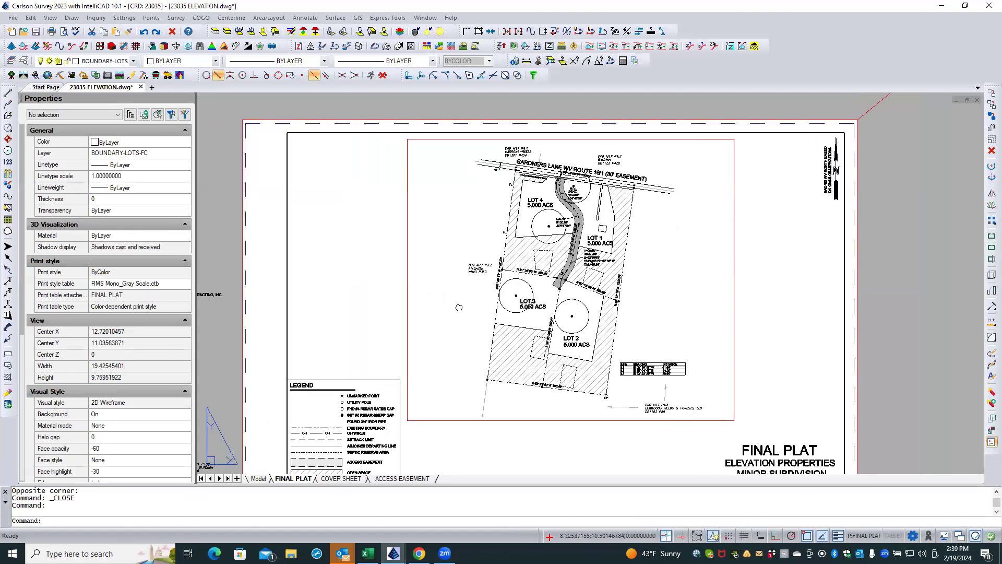
pyautogui.press('Escape')
pyautogui.press('Escape')
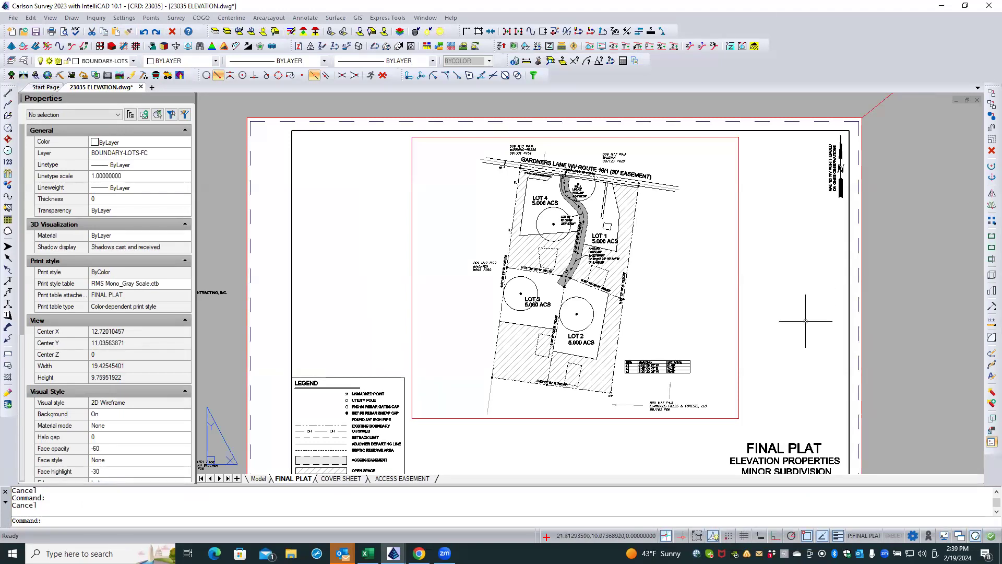
pyautogui.moveTo(394, 553)
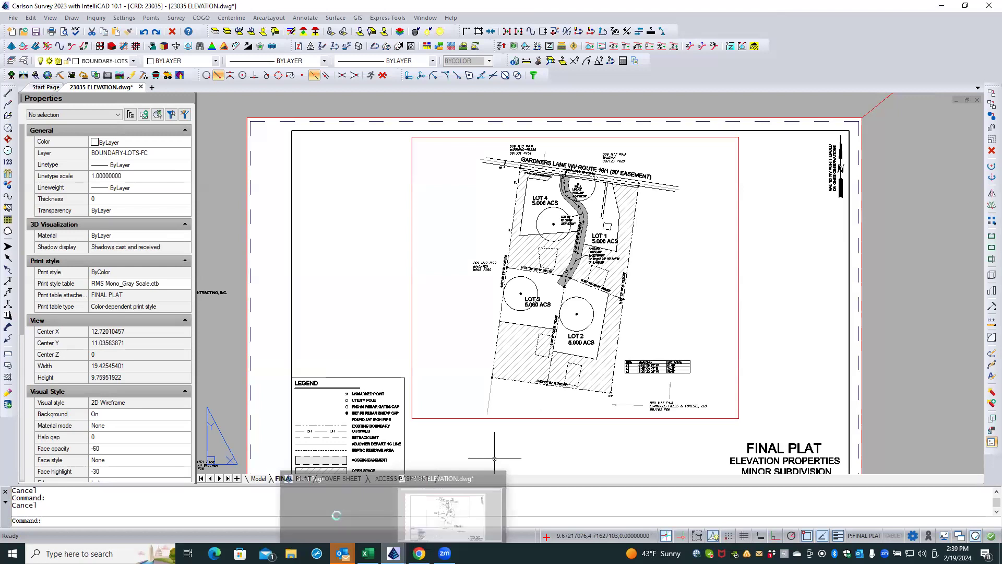